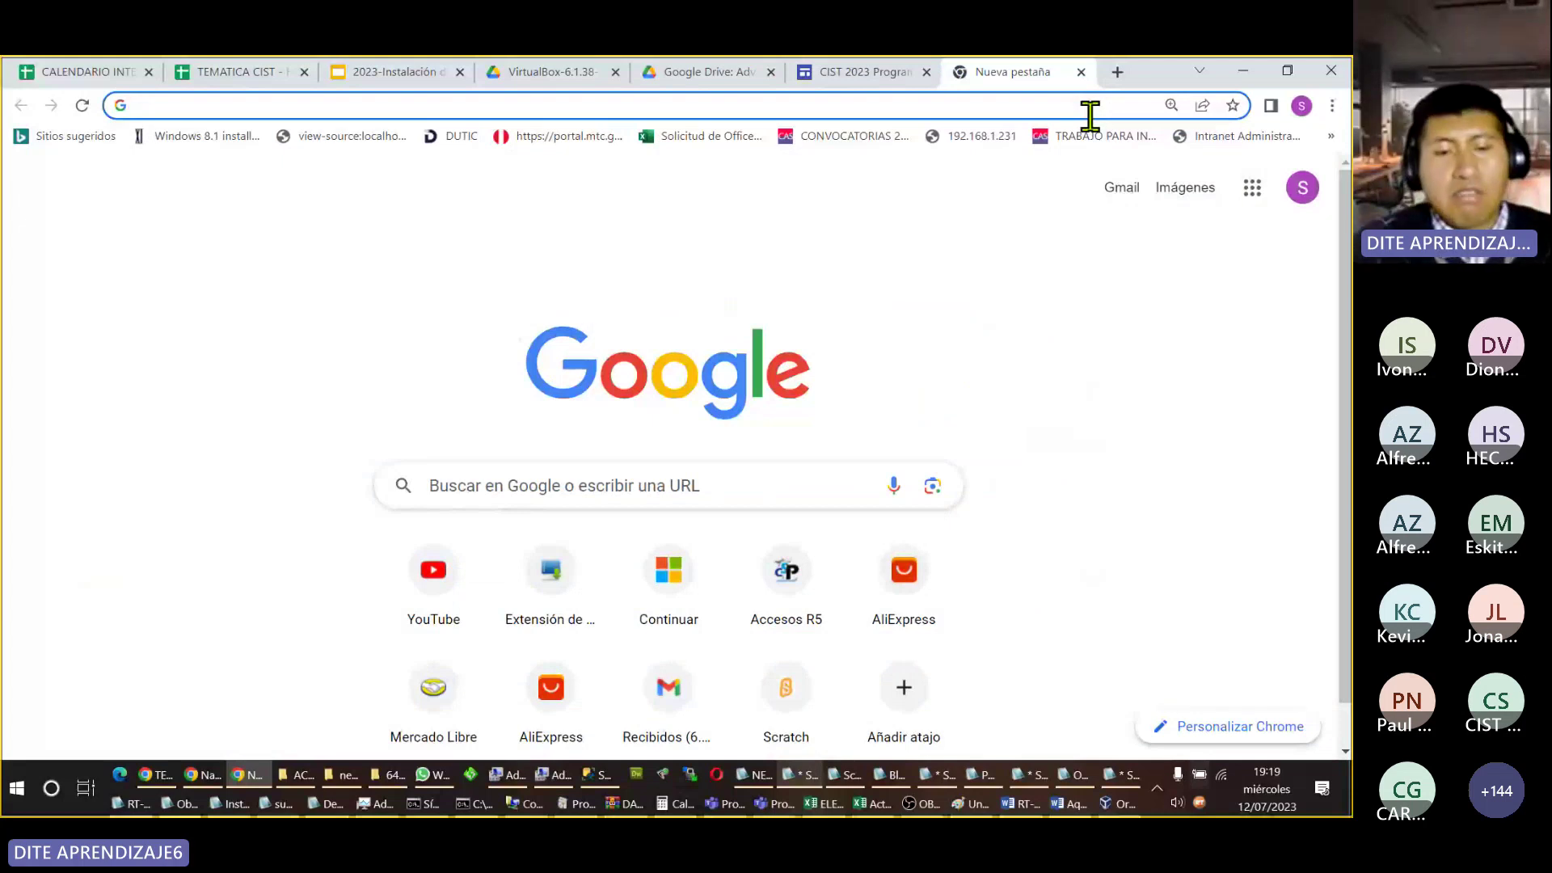
Step: Search Google for 'amazon cloud ser vice' and open the sponsored AWS free cloud hosting result
{"action": "type", "text": "amazo"}
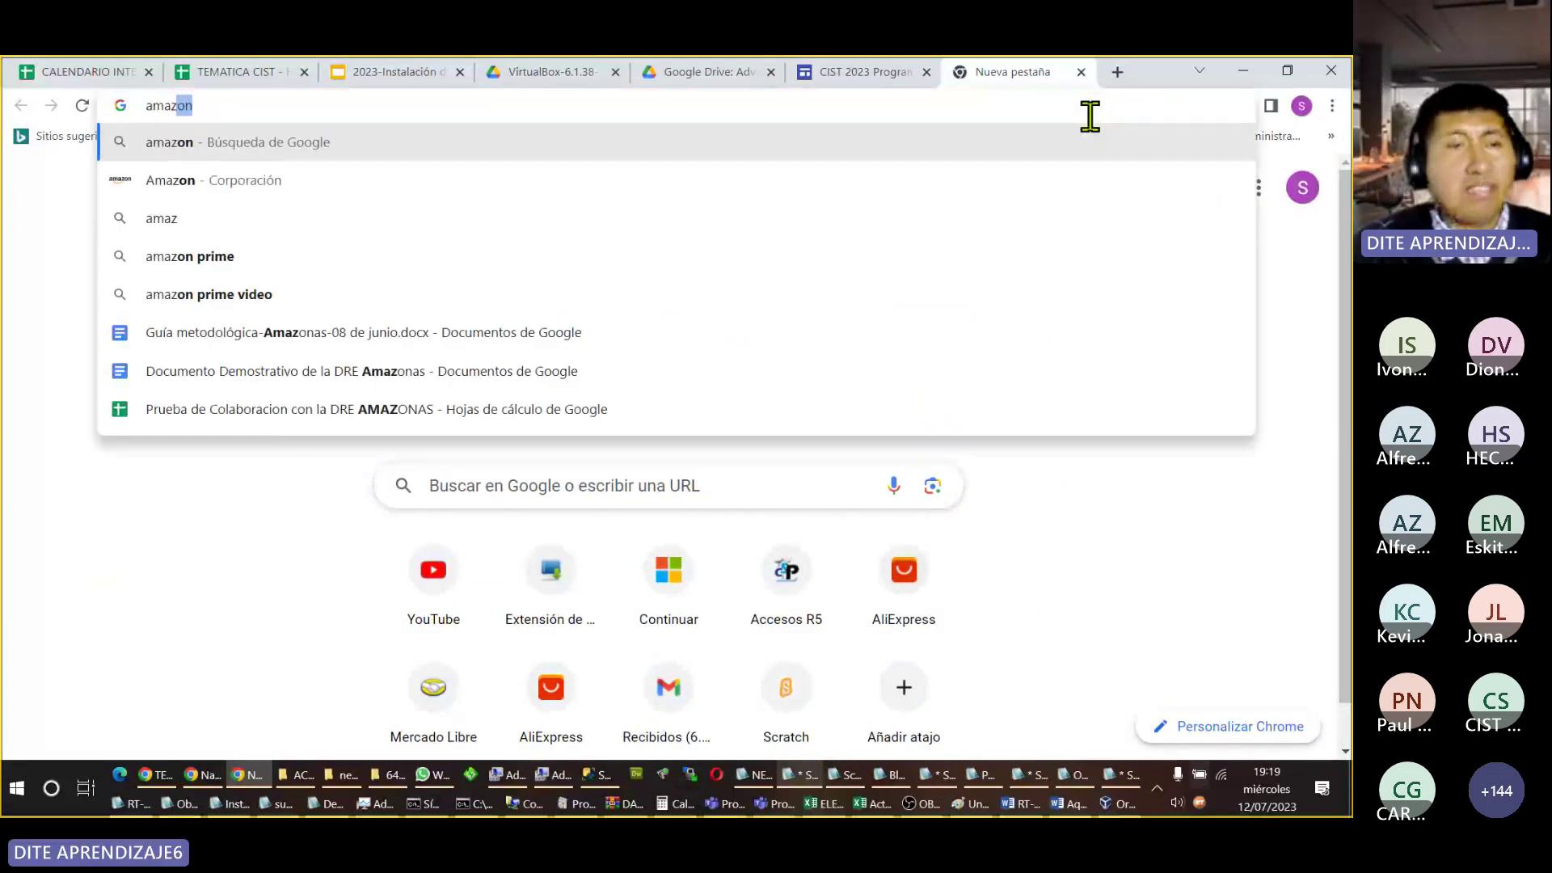
{"action": "type", "text": "n cl"}
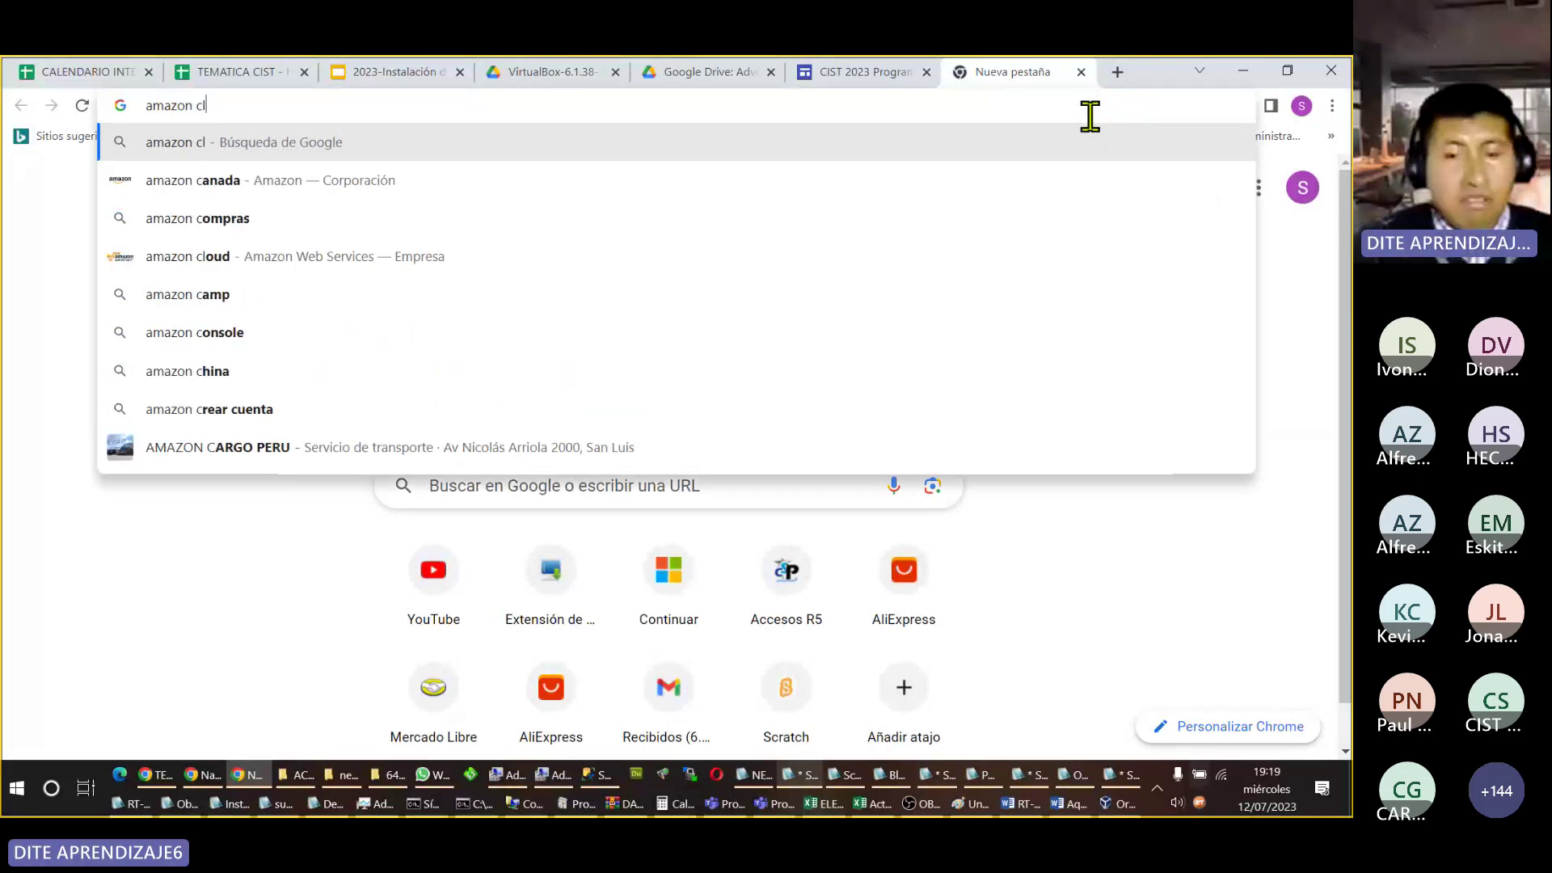
{"action": "type", "text": "oud ser"}
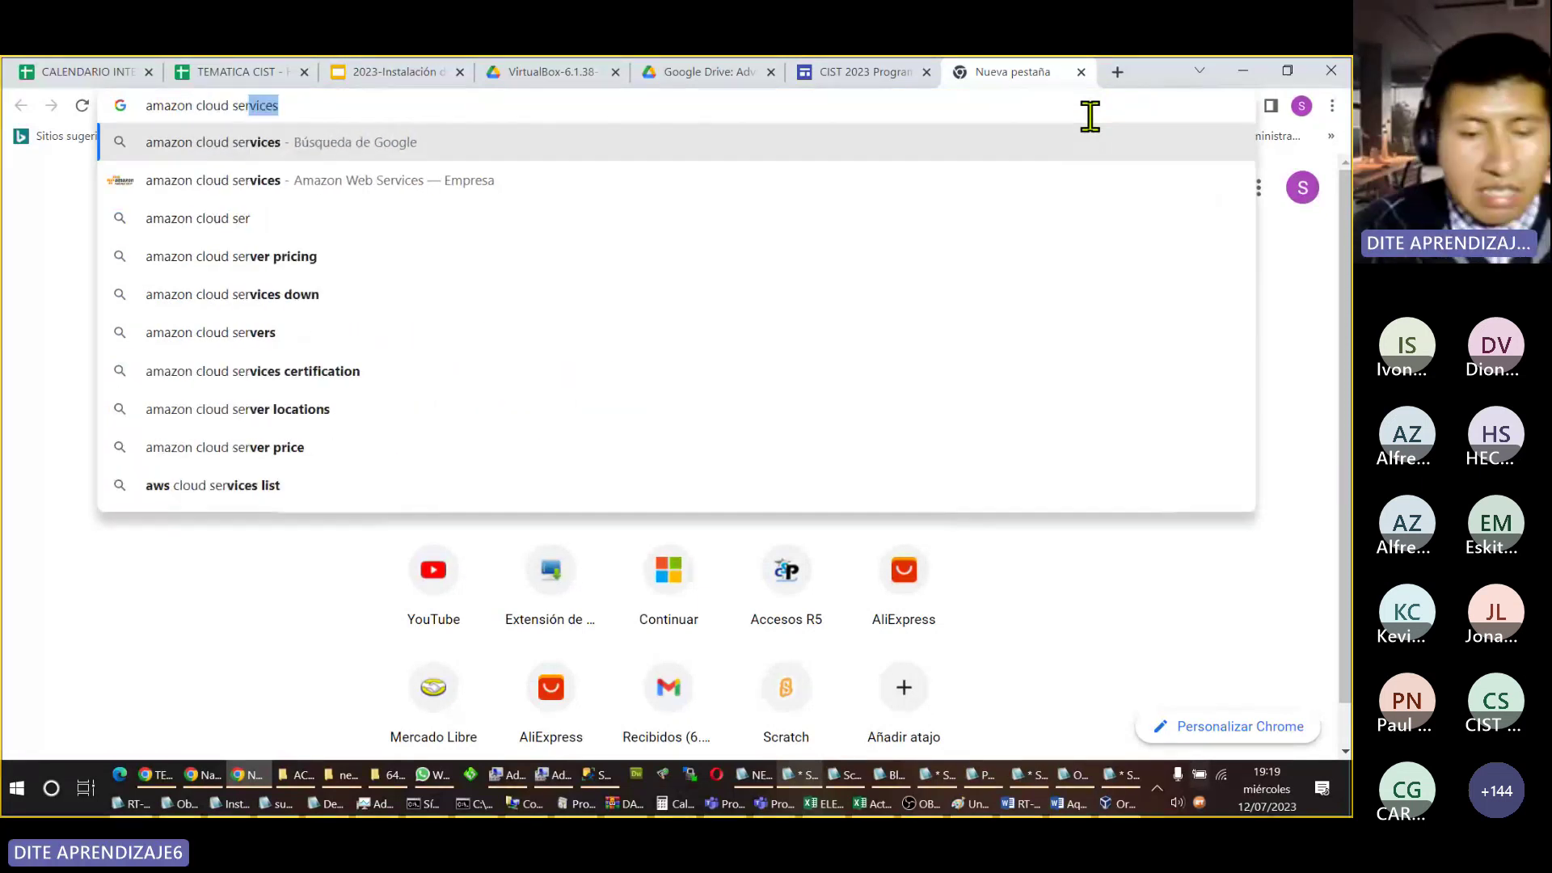
{"action": "type", "text": " vice"}
{"action": "key", "text": "Return"}
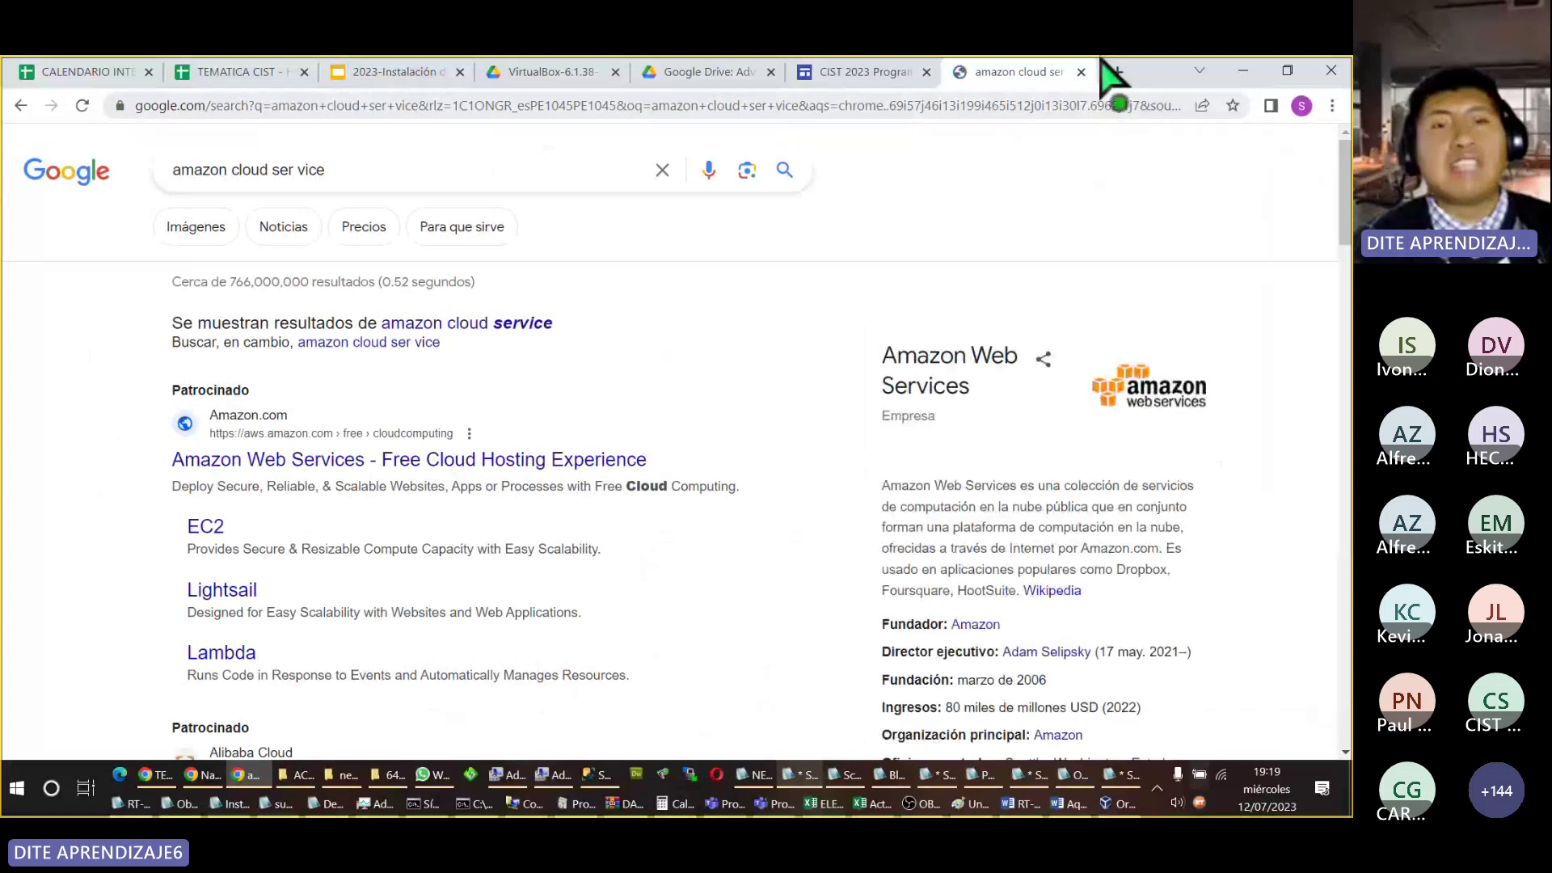
{"action": "left_click", "coordinate": [338, 465]}
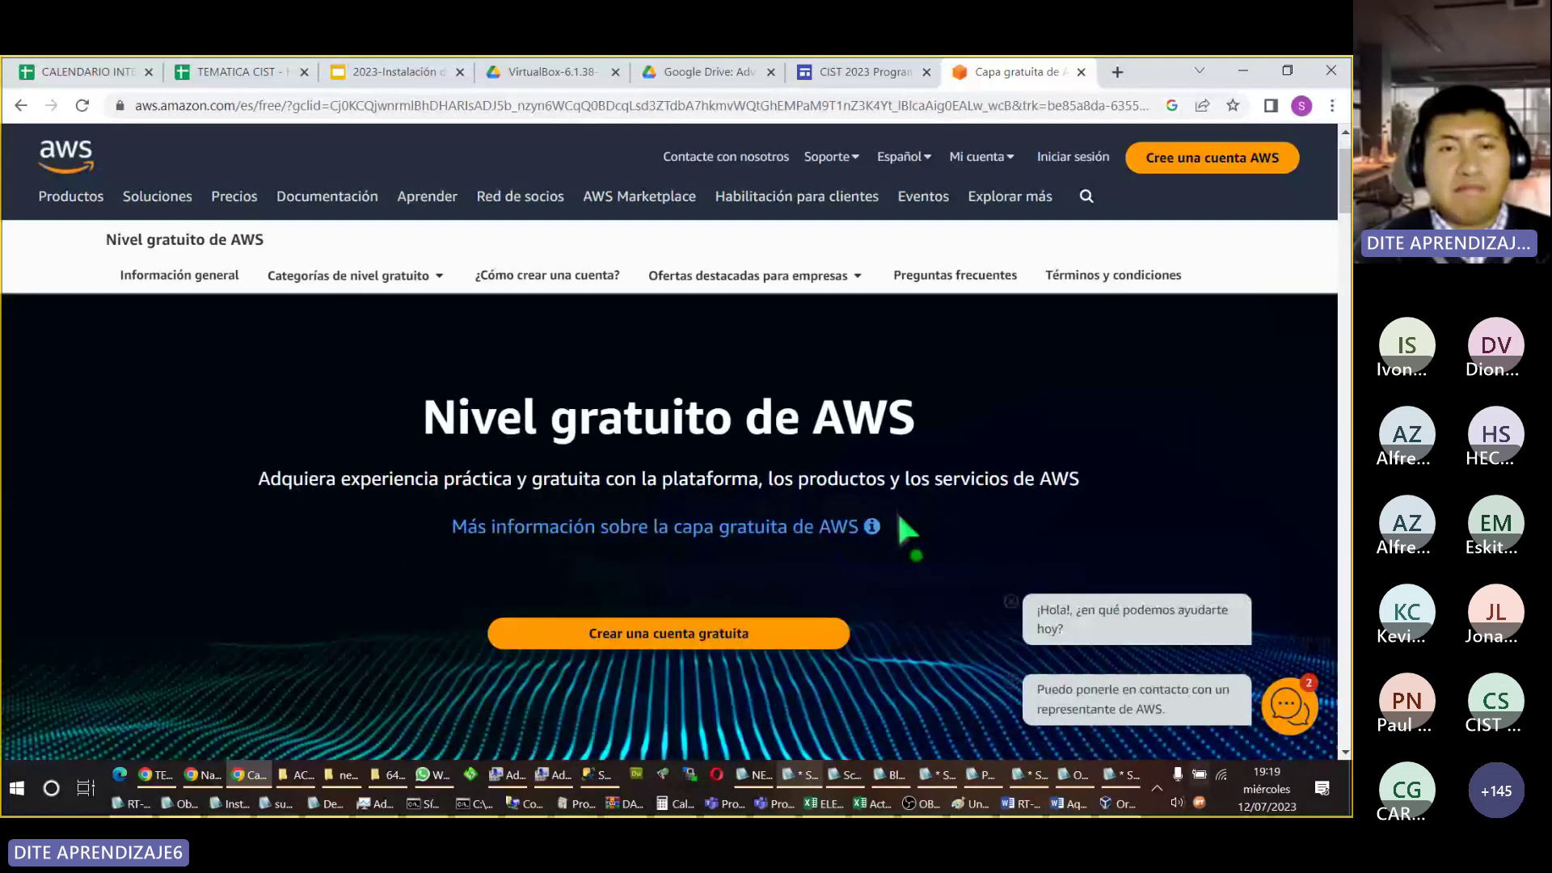
Step: Scroll through the AWS Free Tier page to review its offer types
{"action": "scroll", "coordinate": [899, 519], "scroll_direction": "down", "scroll_amount": 10}
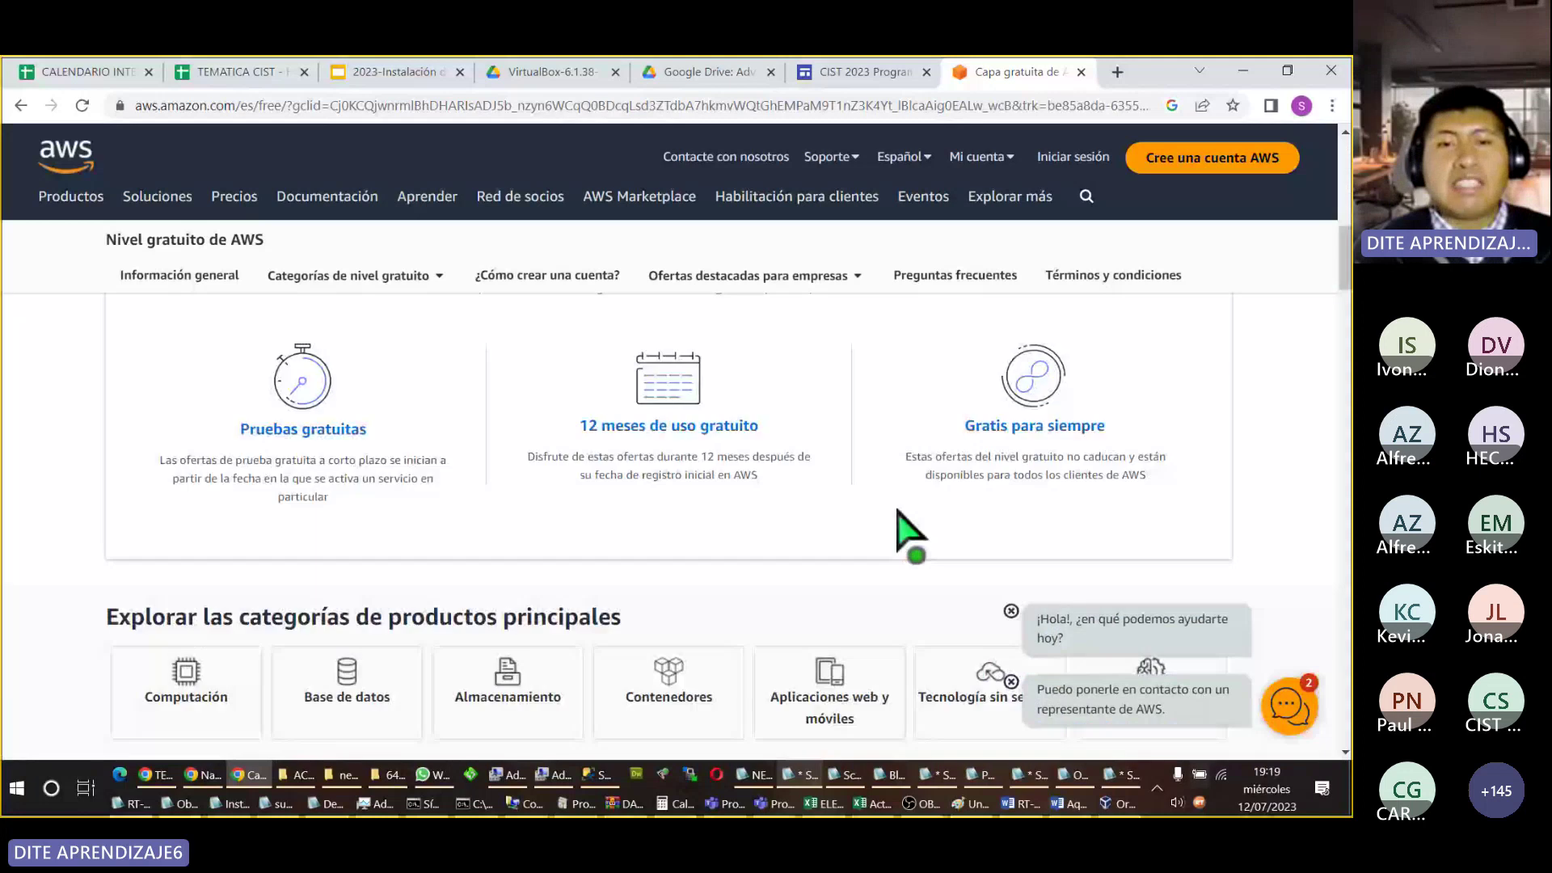
{"action": "scroll", "coordinate": [899, 521], "scroll_direction": "down", "scroll_amount": 8}
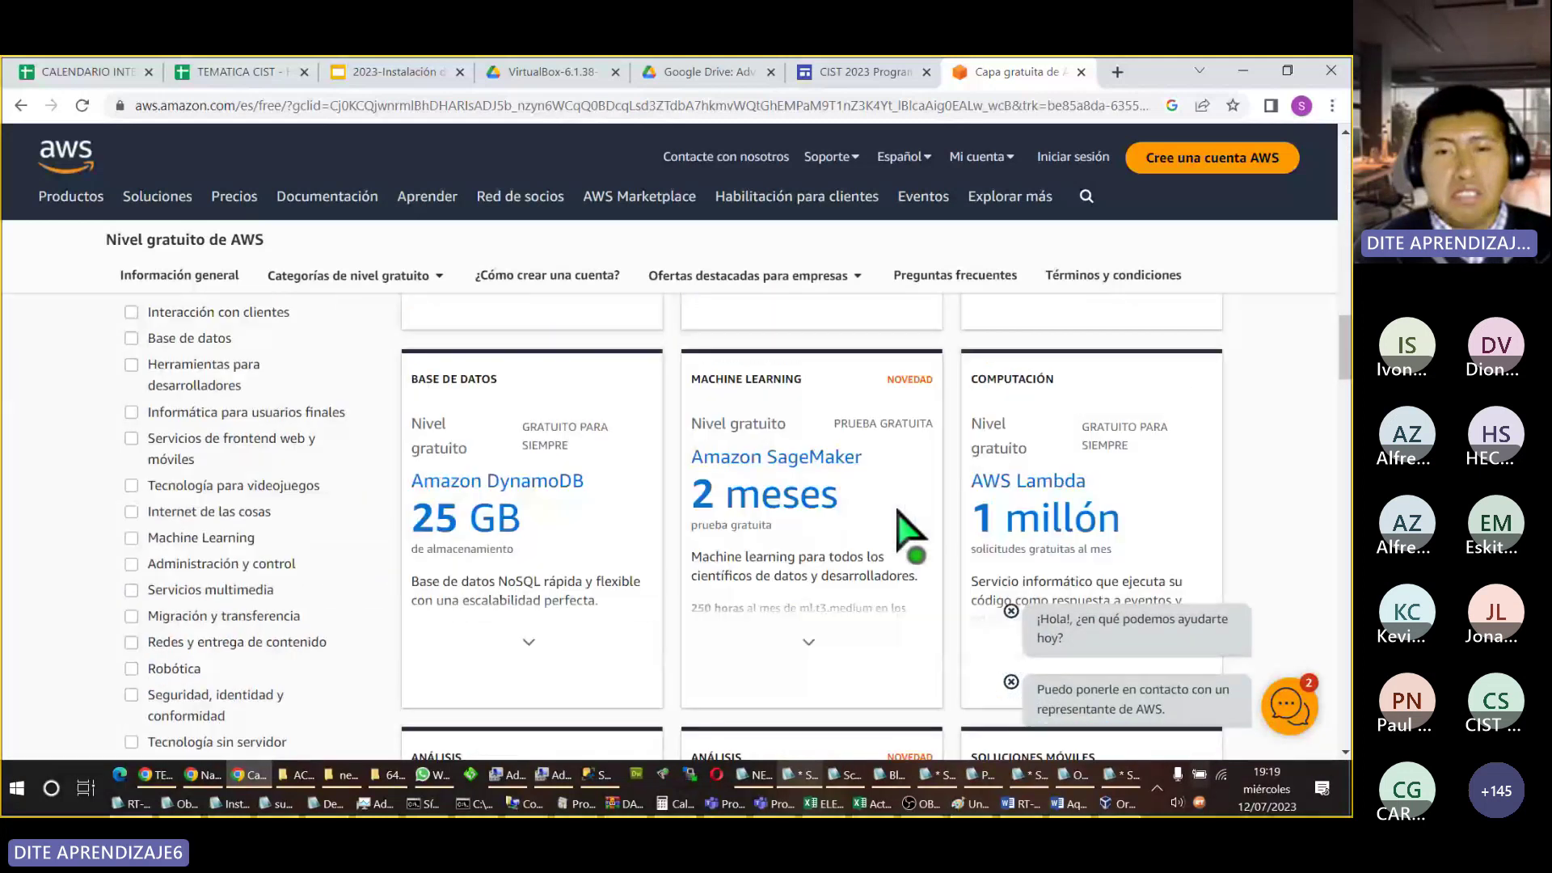
{"action": "scroll", "coordinate": [911, 530], "scroll_direction": "down", "scroll_amount": 10}
{"action": "scroll", "coordinate": [901, 526], "scroll_direction": "up", "scroll_amount": 4}
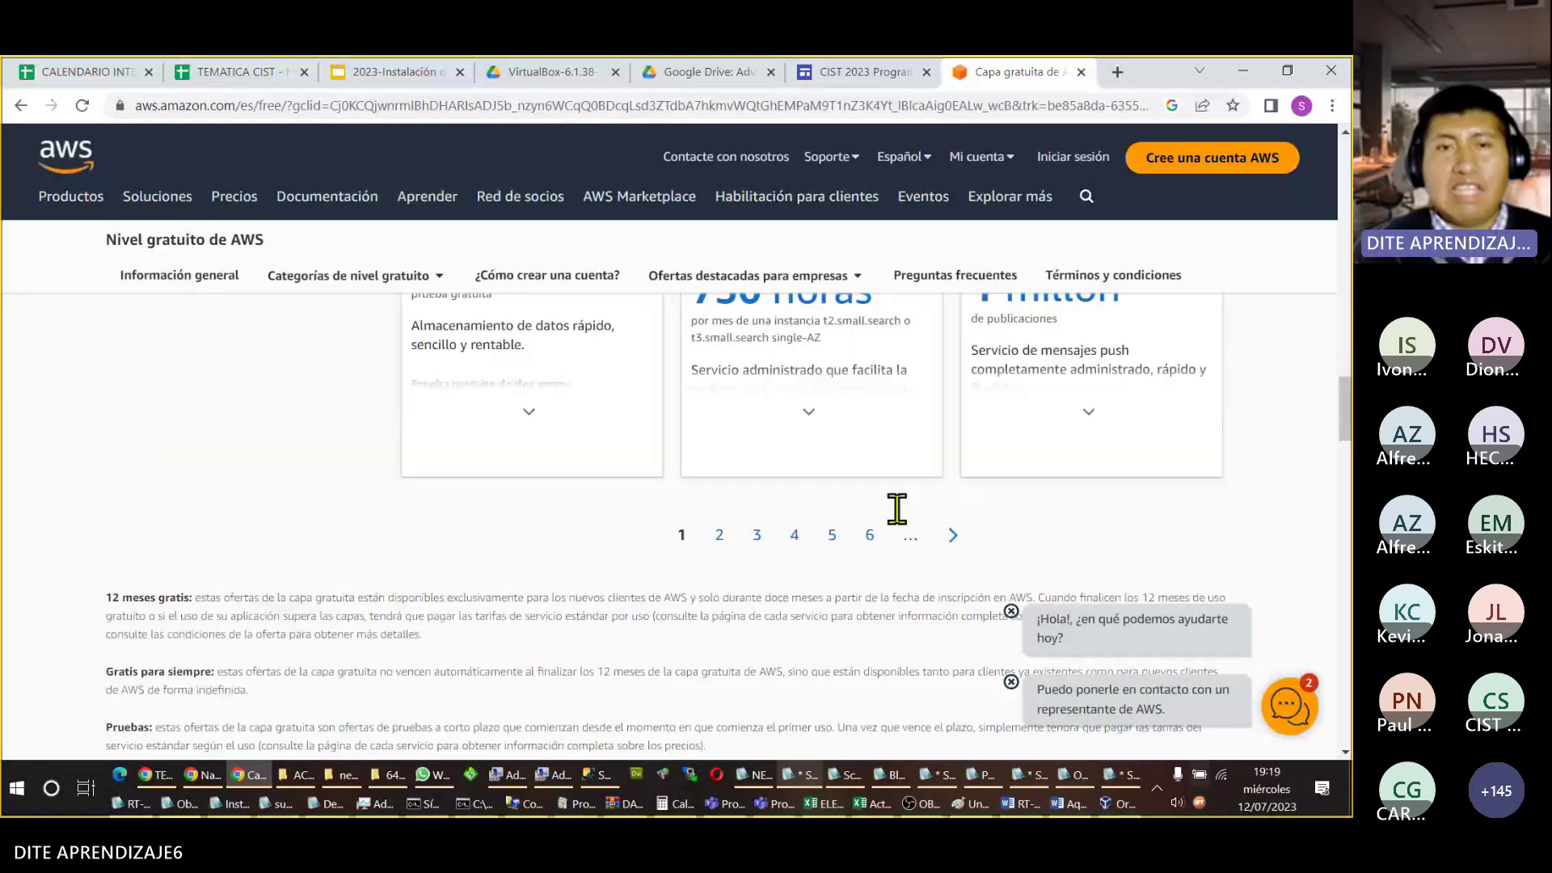
{"action": "scroll", "coordinate": [897, 508], "scroll_direction": "up", "scroll_amount": 12}
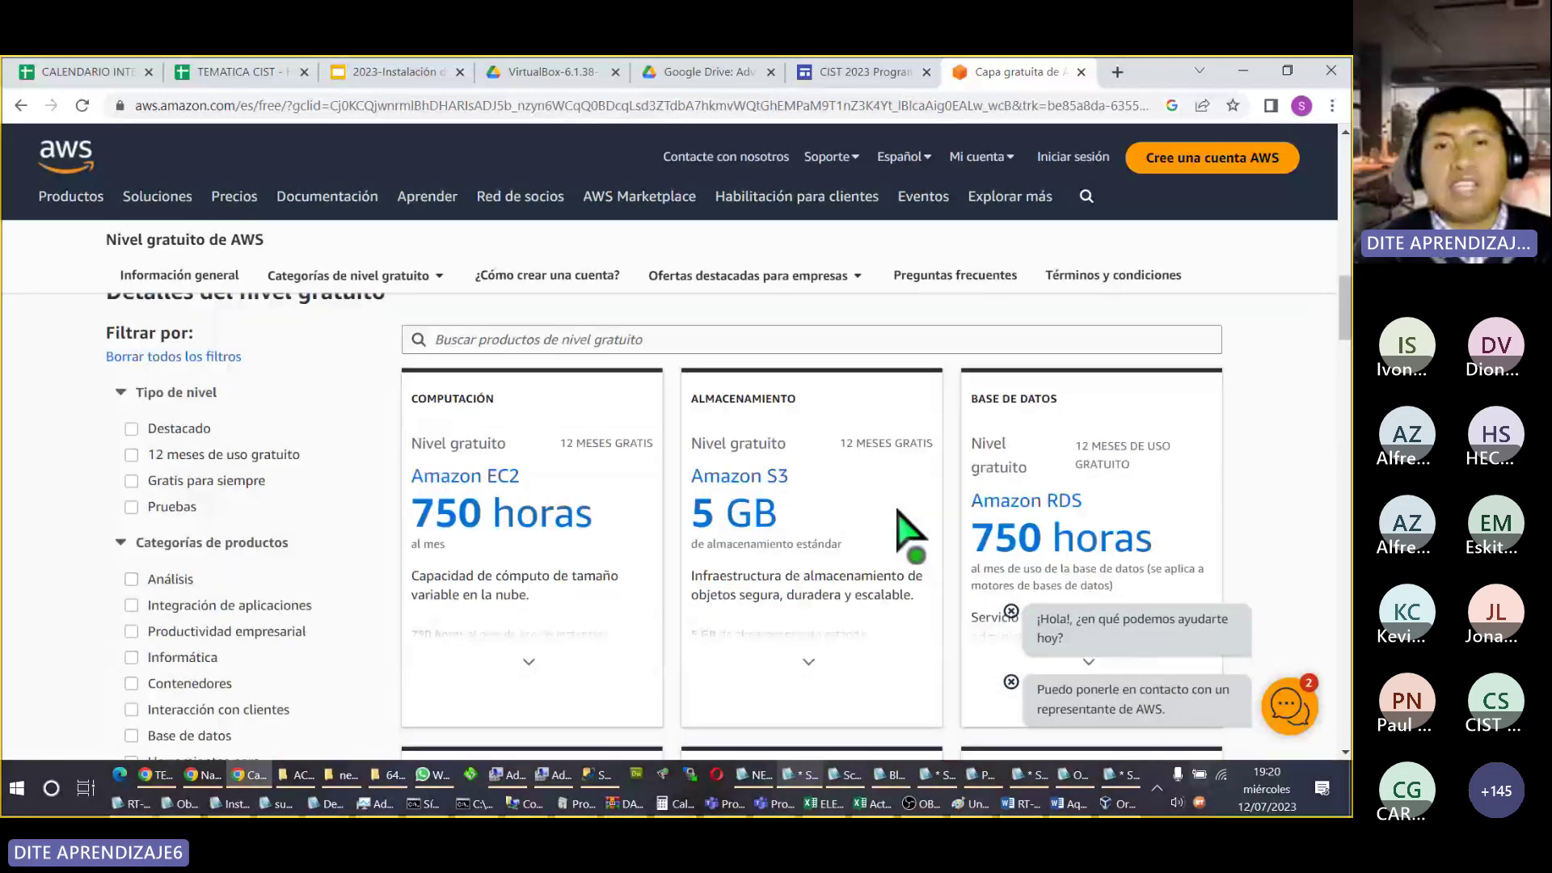
{"action": "scroll", "coordinate": [903, 530], "scroll_direction": "up", "scroll_amount": 3}
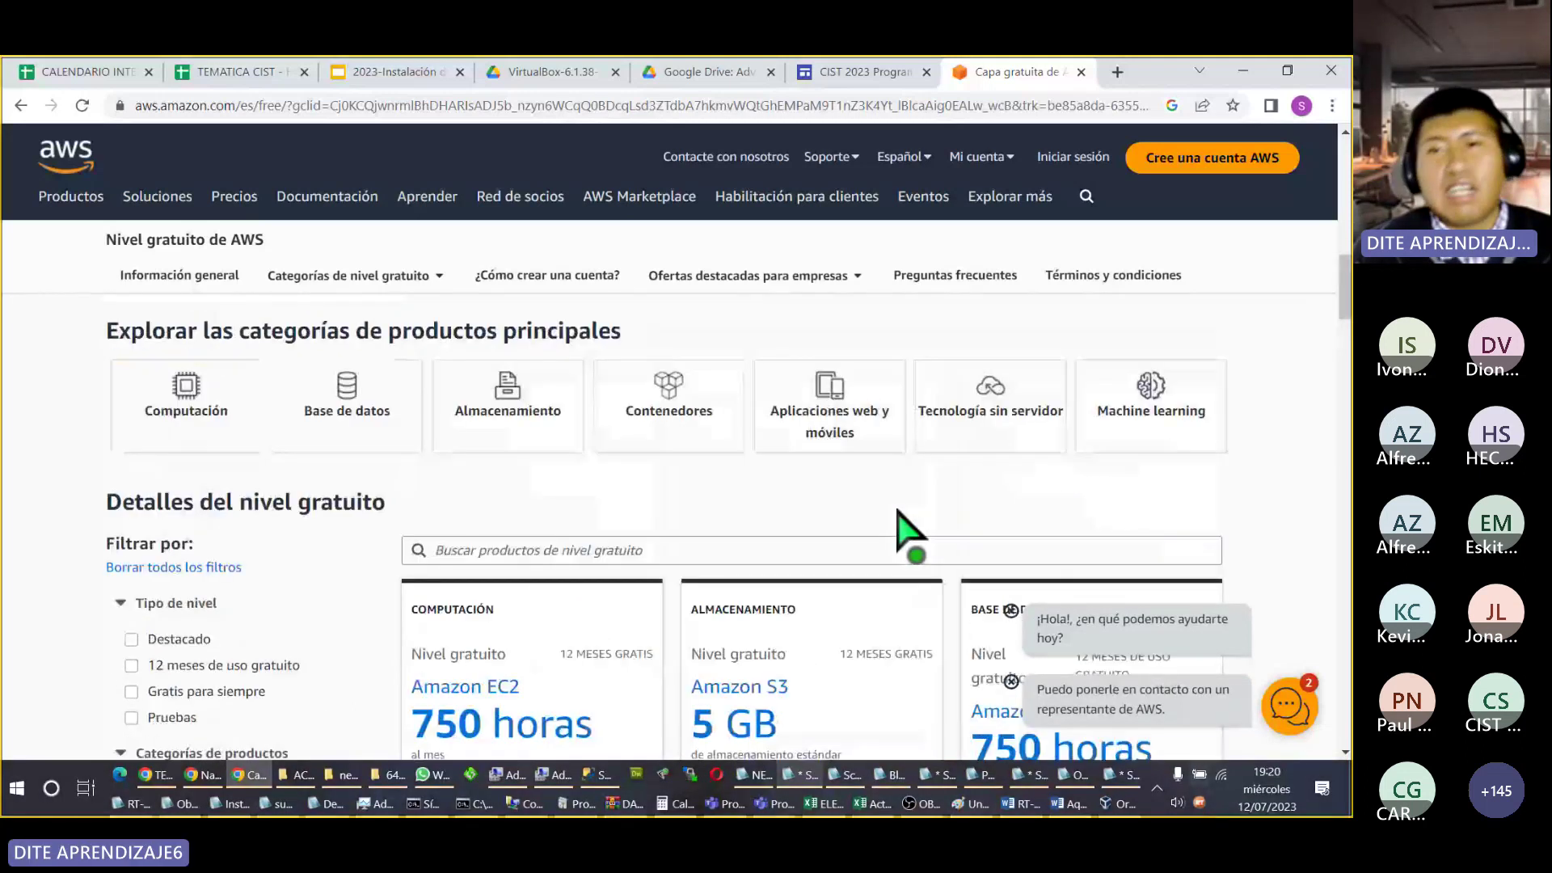
{"action": "scroll", "coordinate": [893, 518], "scroll_direction": "up", "scroll_amount": 4}
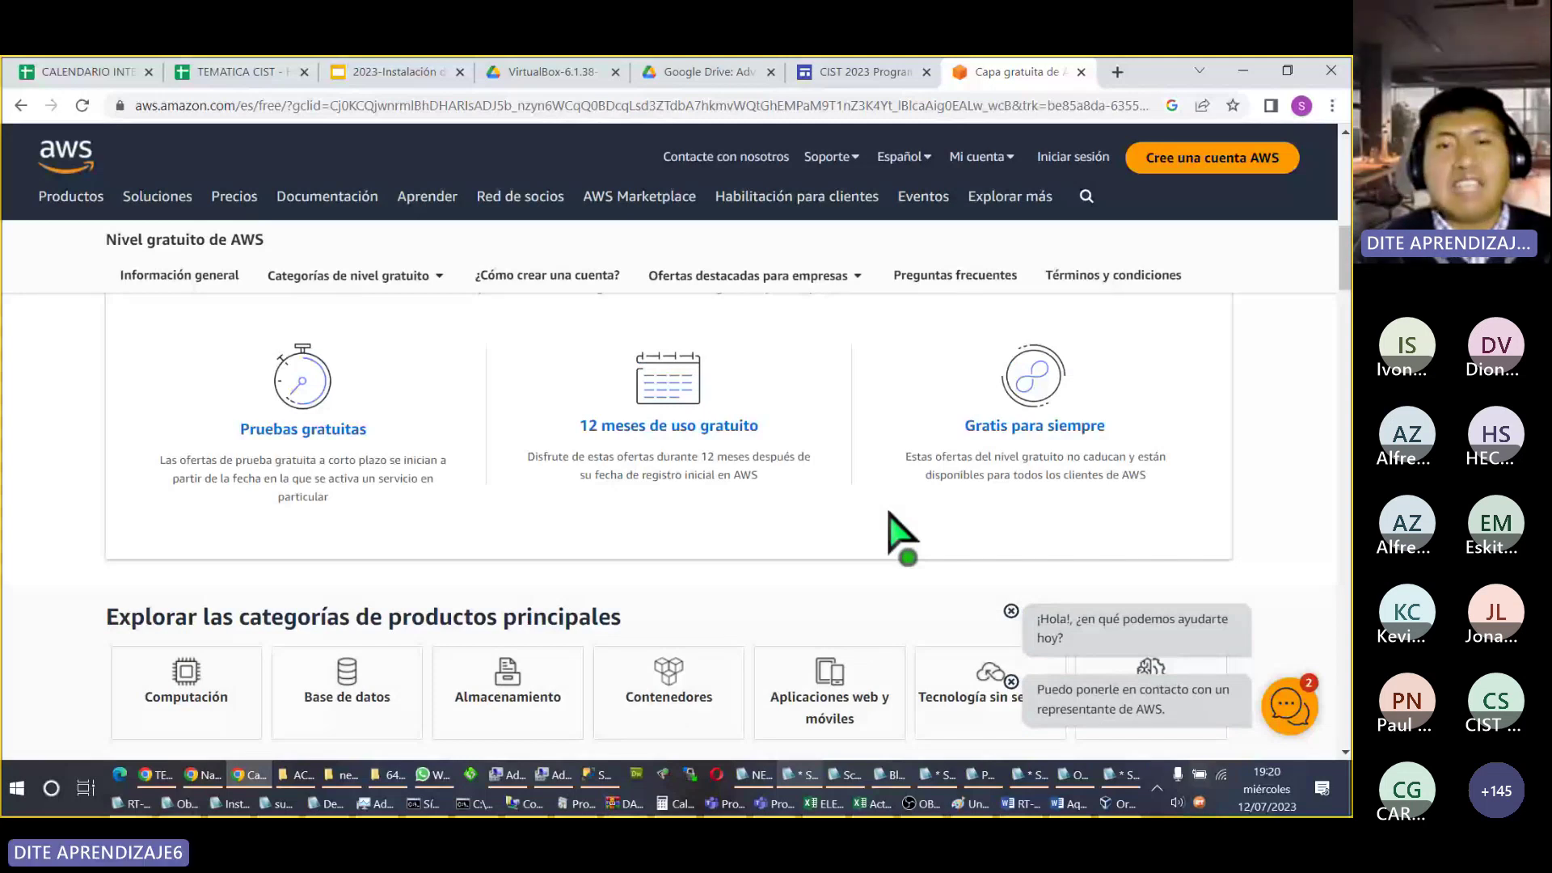
{"action": "scroll", "coordinate": [893, 533], "scroll_direction": "up", "scroll_amount": 6}
{"action": "scroll", "coordinate": [893, 533], "scroll_direction": "up", "scroll_amount": 1}
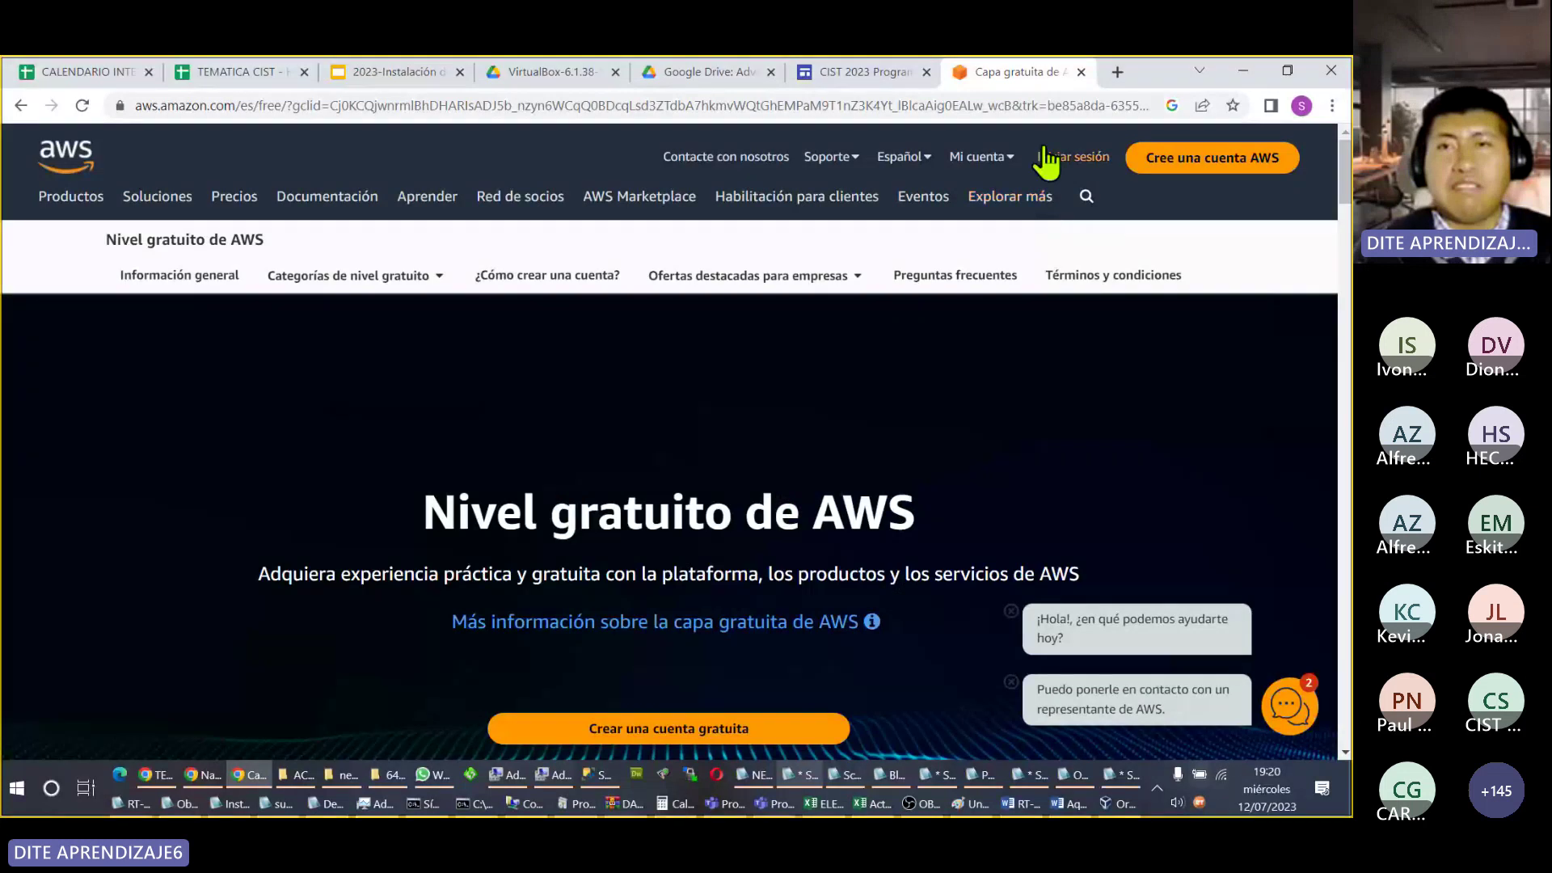
{"action": "scroll", "coordinate": [719, 437], "scroll_direction": "down", "scroll_amount": 1}
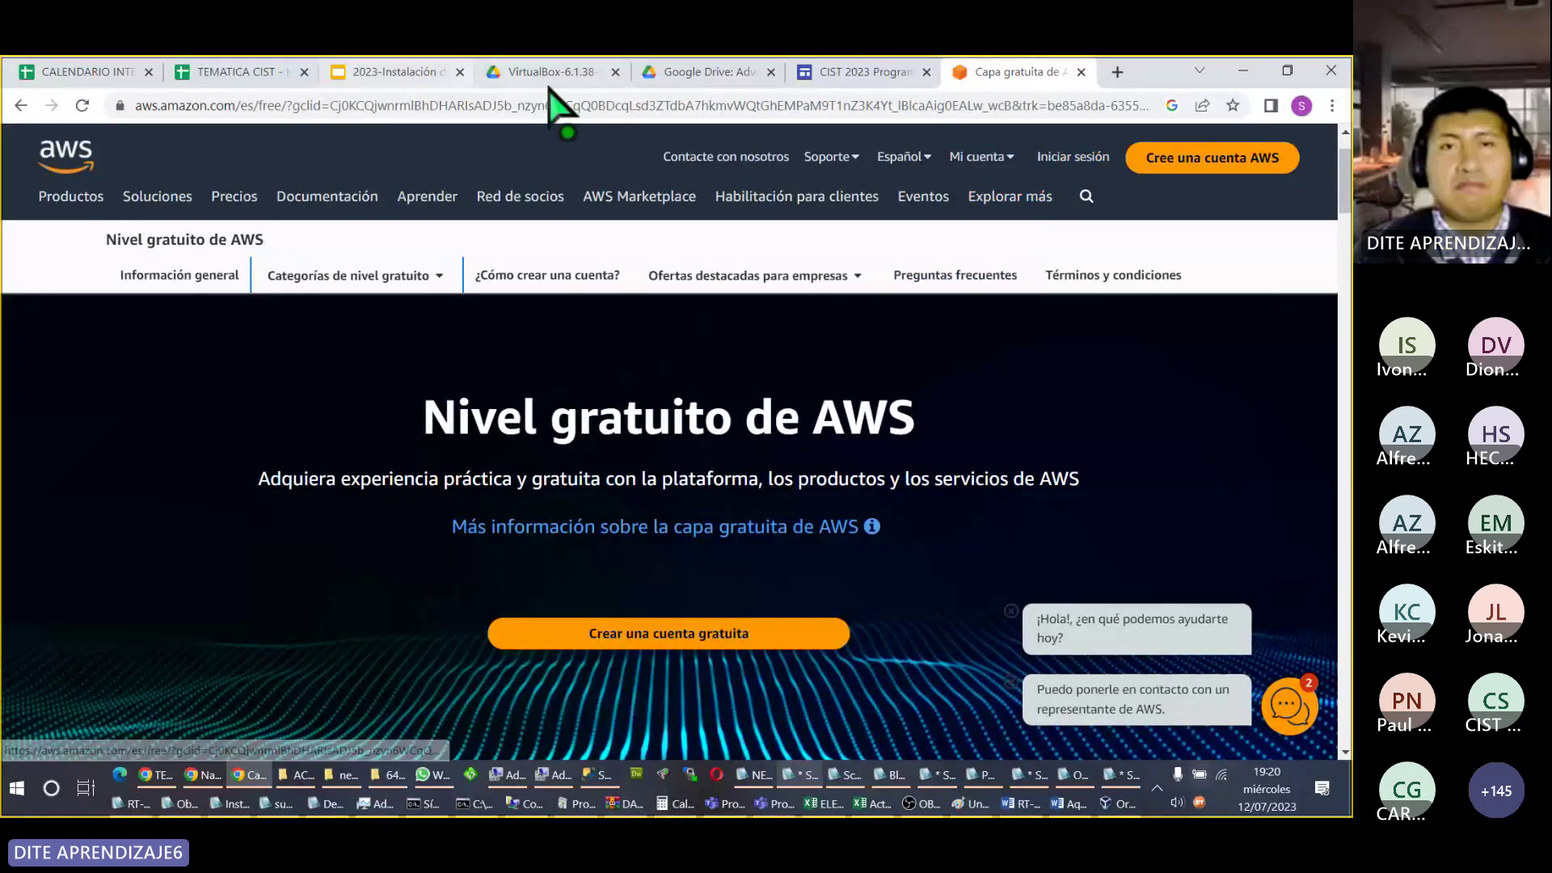
{"action": "scroll", "coordinate": [919, 449], "scroll_direction": "down", "scroll_amount": 10}
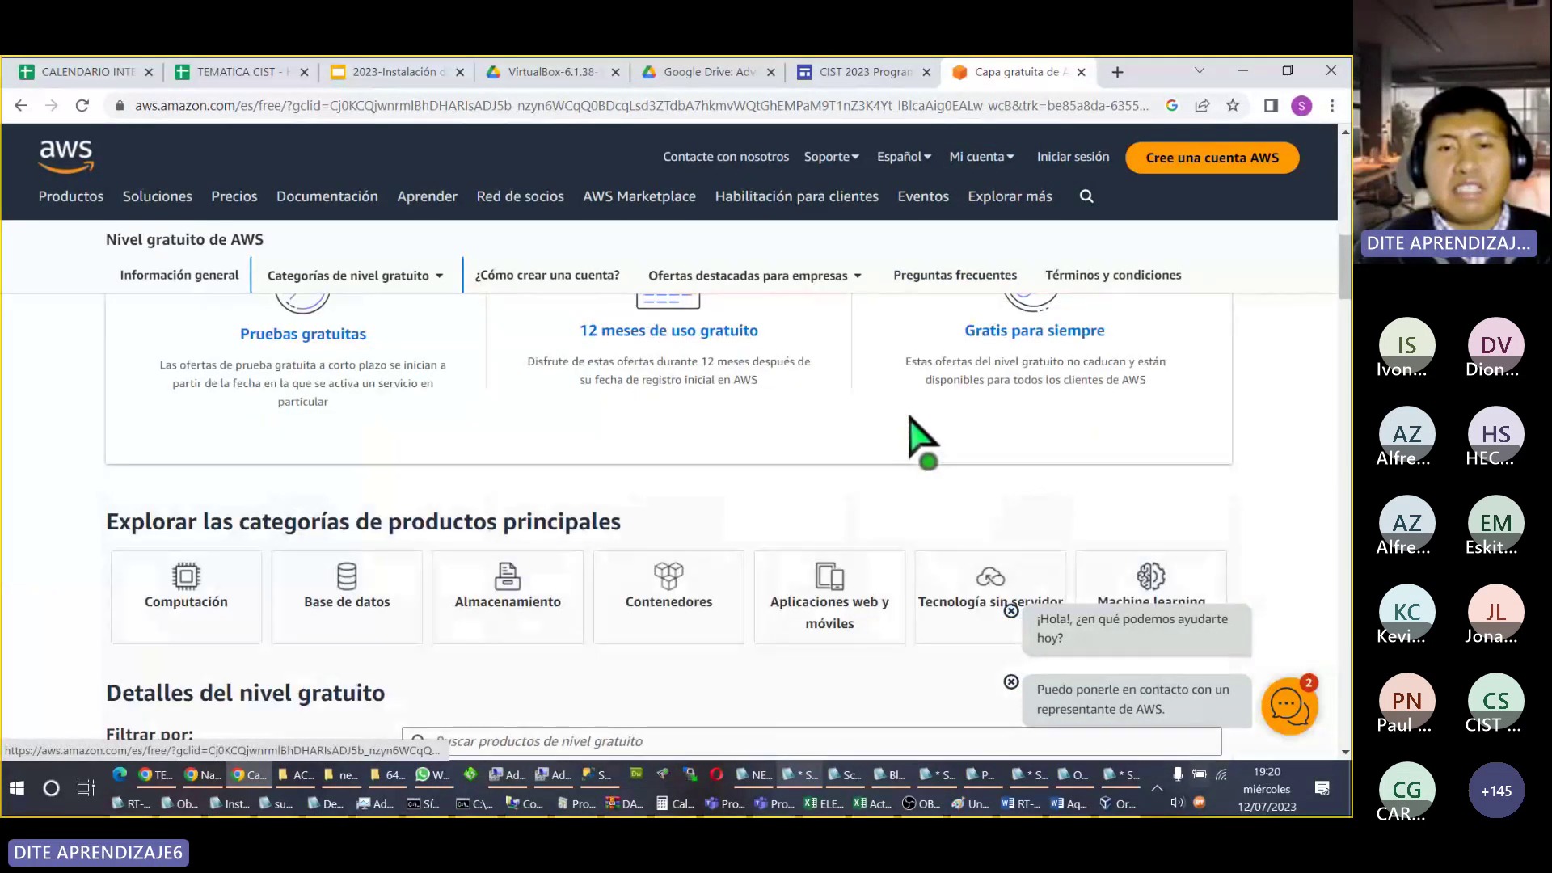
{"action": "scroll", "coordinate": [919, 449], "scroll_direction": "down", "scroll_amount": 3}
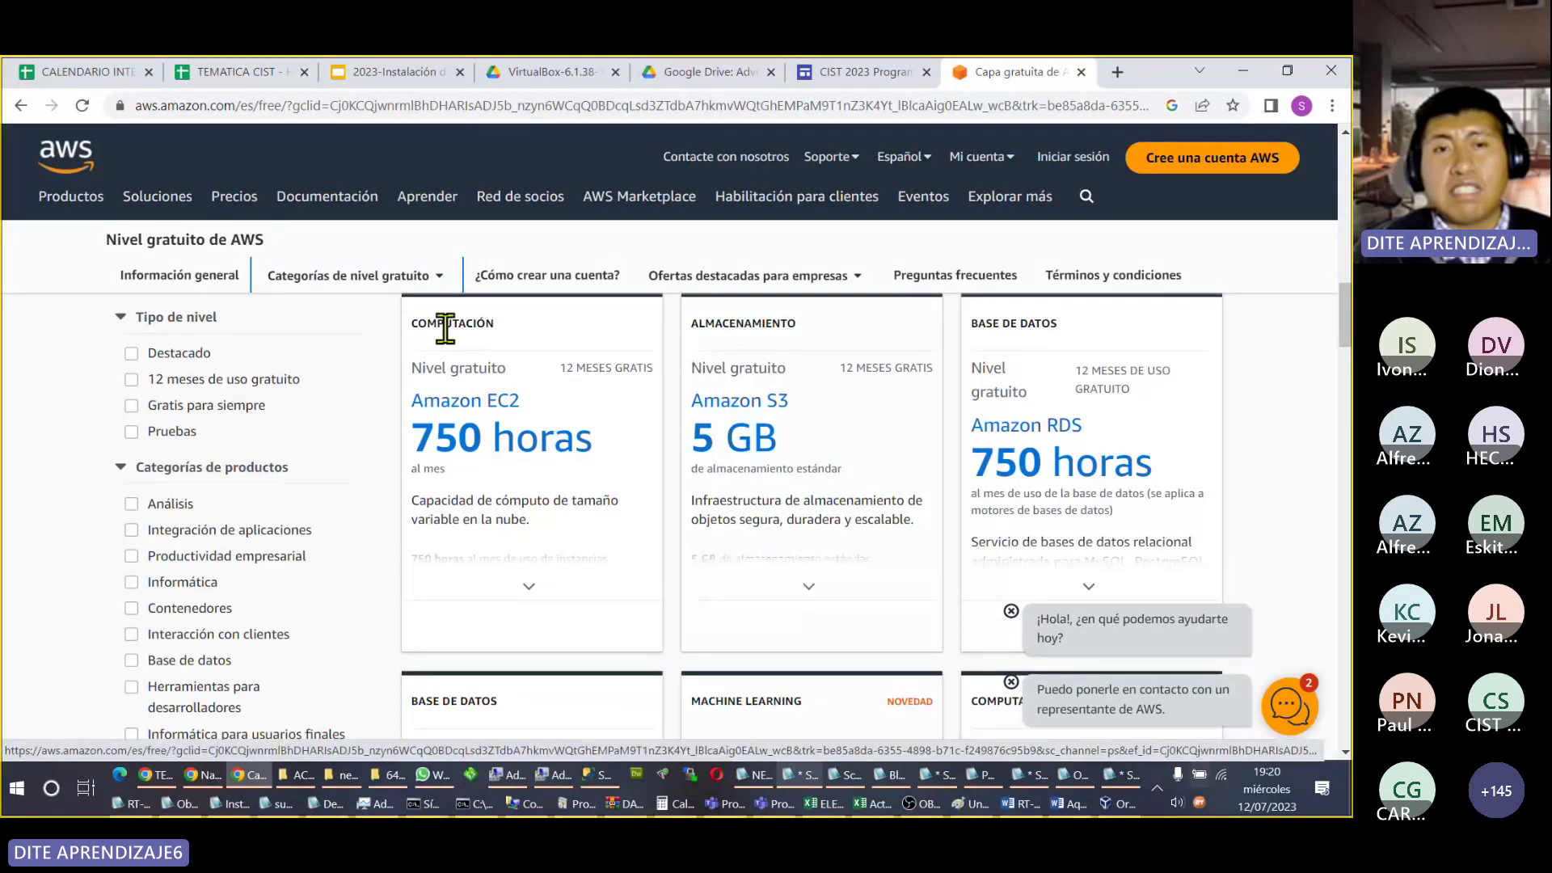
Step: Highlight the COMPUTACIÓN and DATOS card headings while browsing the free product cards
{"action": "left_click_drag", "start_coordinate": [445, 328], "coordinate": [511, 339]}
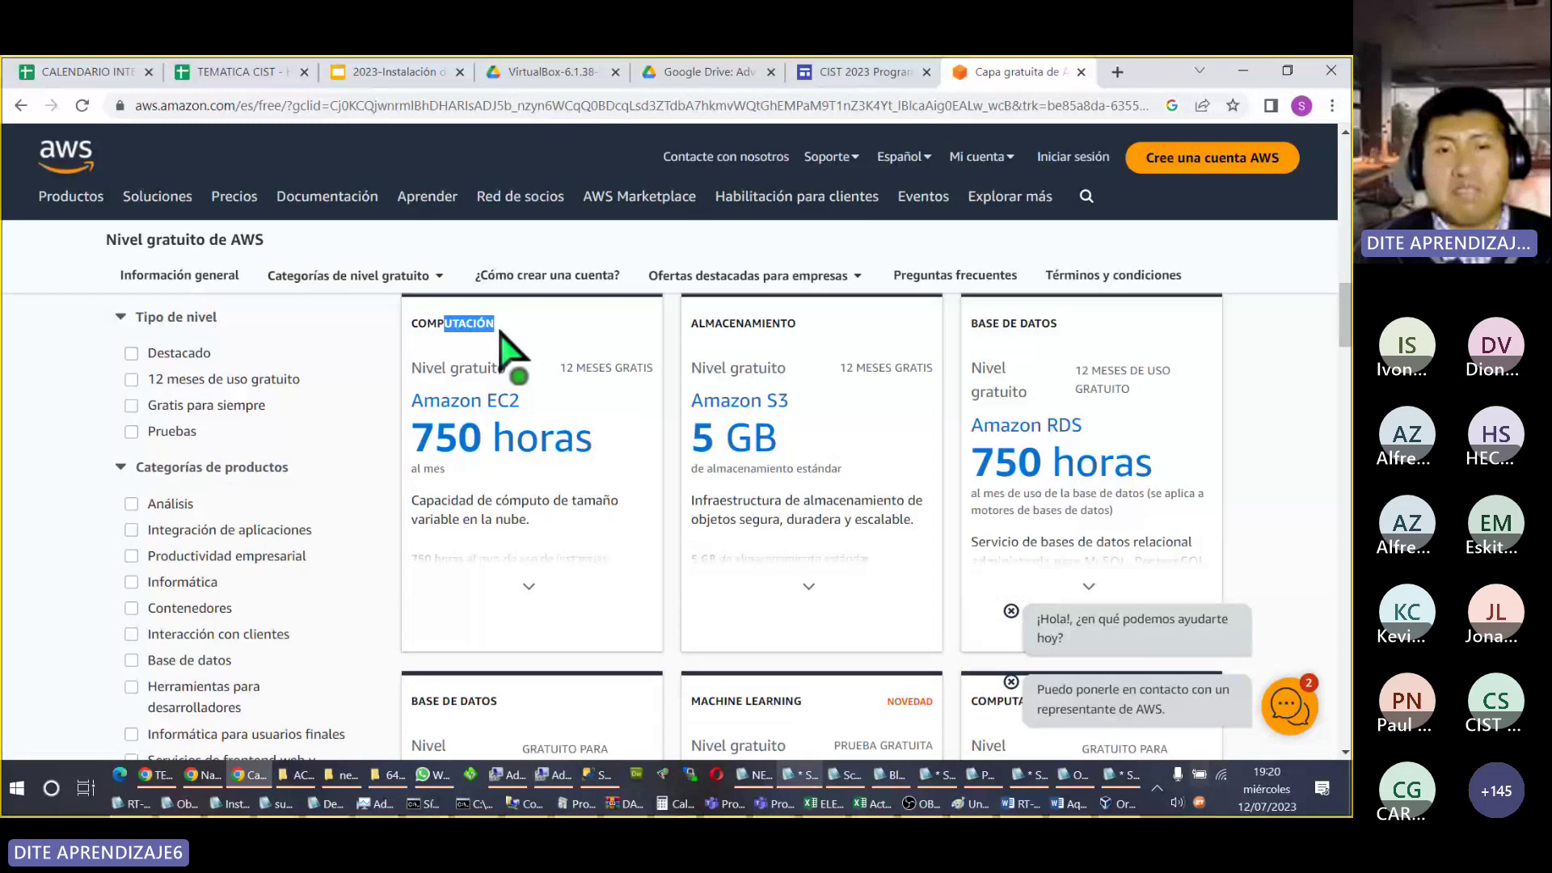
{"action": "left_click_drag", "start_coordinate": [411, 324], "coordinate": [495, 324]}
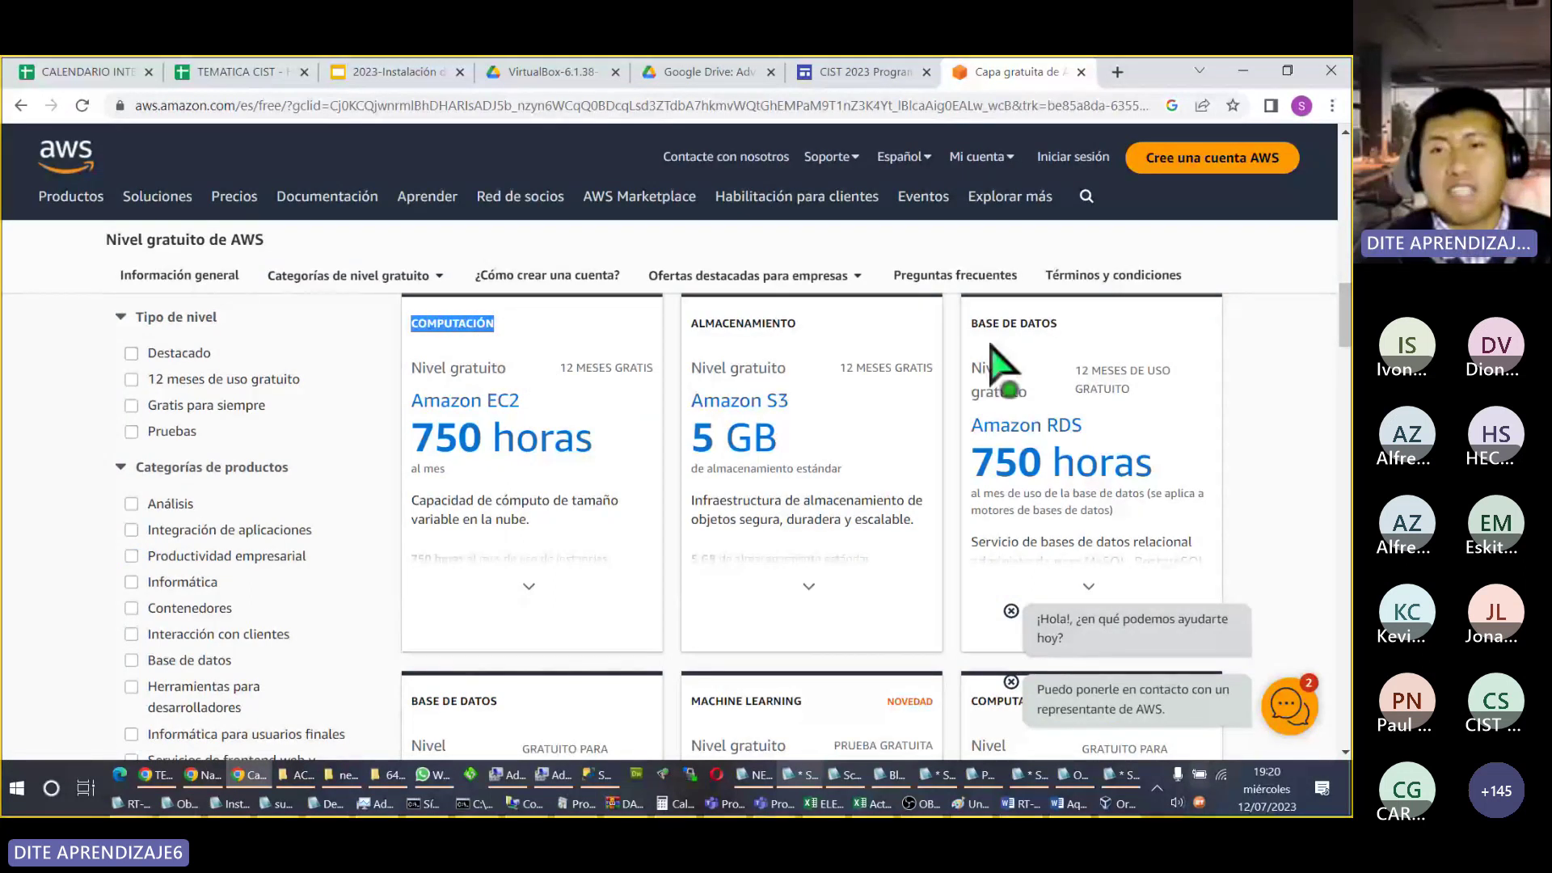
{"action": "double_click", "coordinate": [1095, 325]}
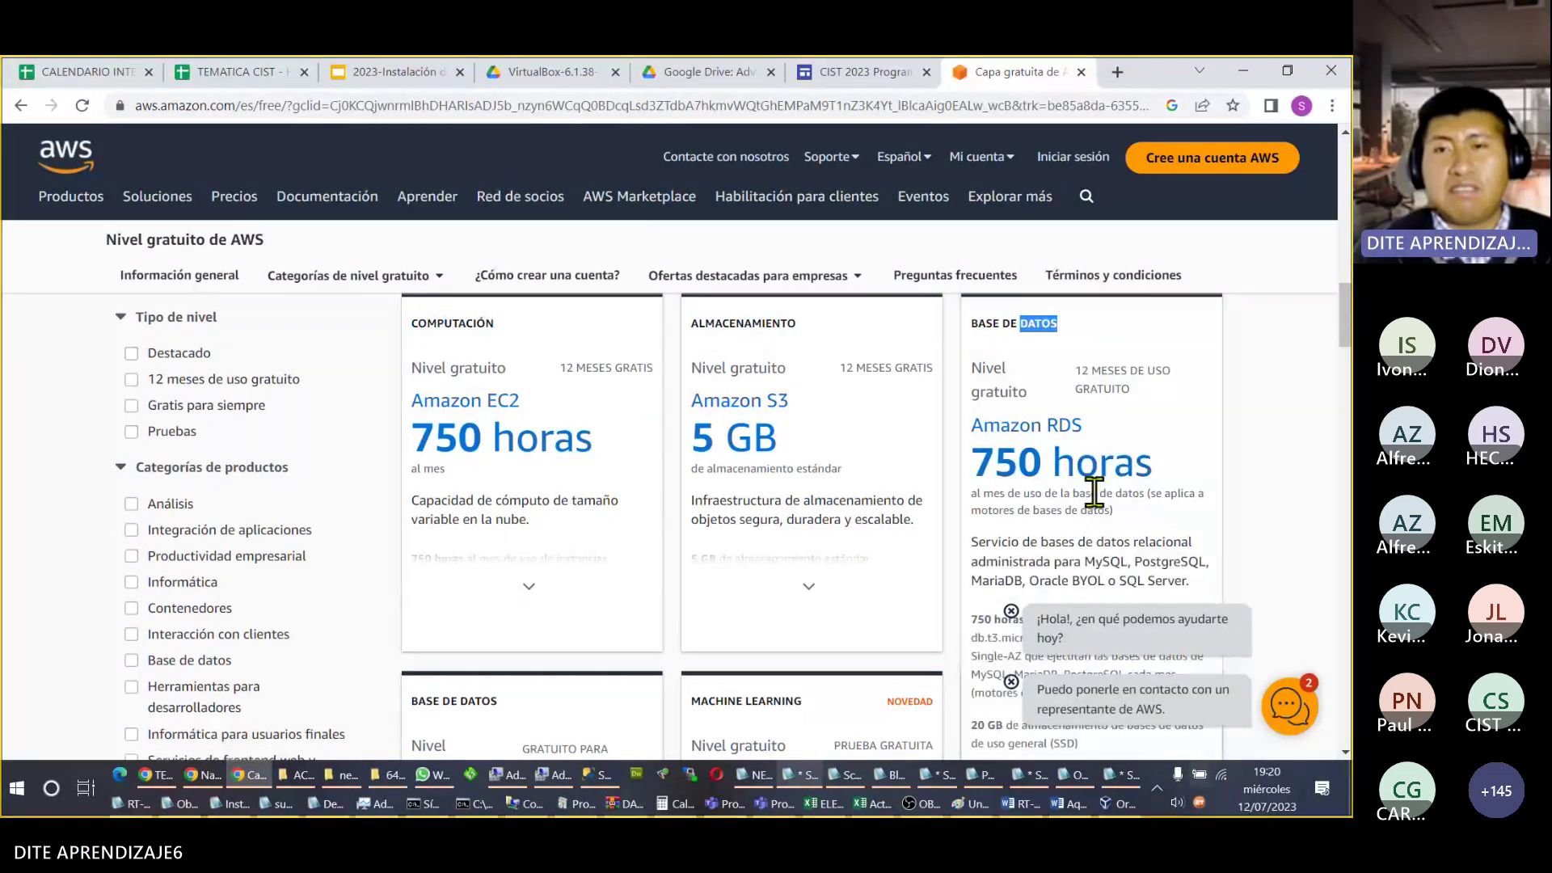
{"action": "scroll", "coordinate": [890, 501], "scroll_direction": "down", "scroll_amount": 5}
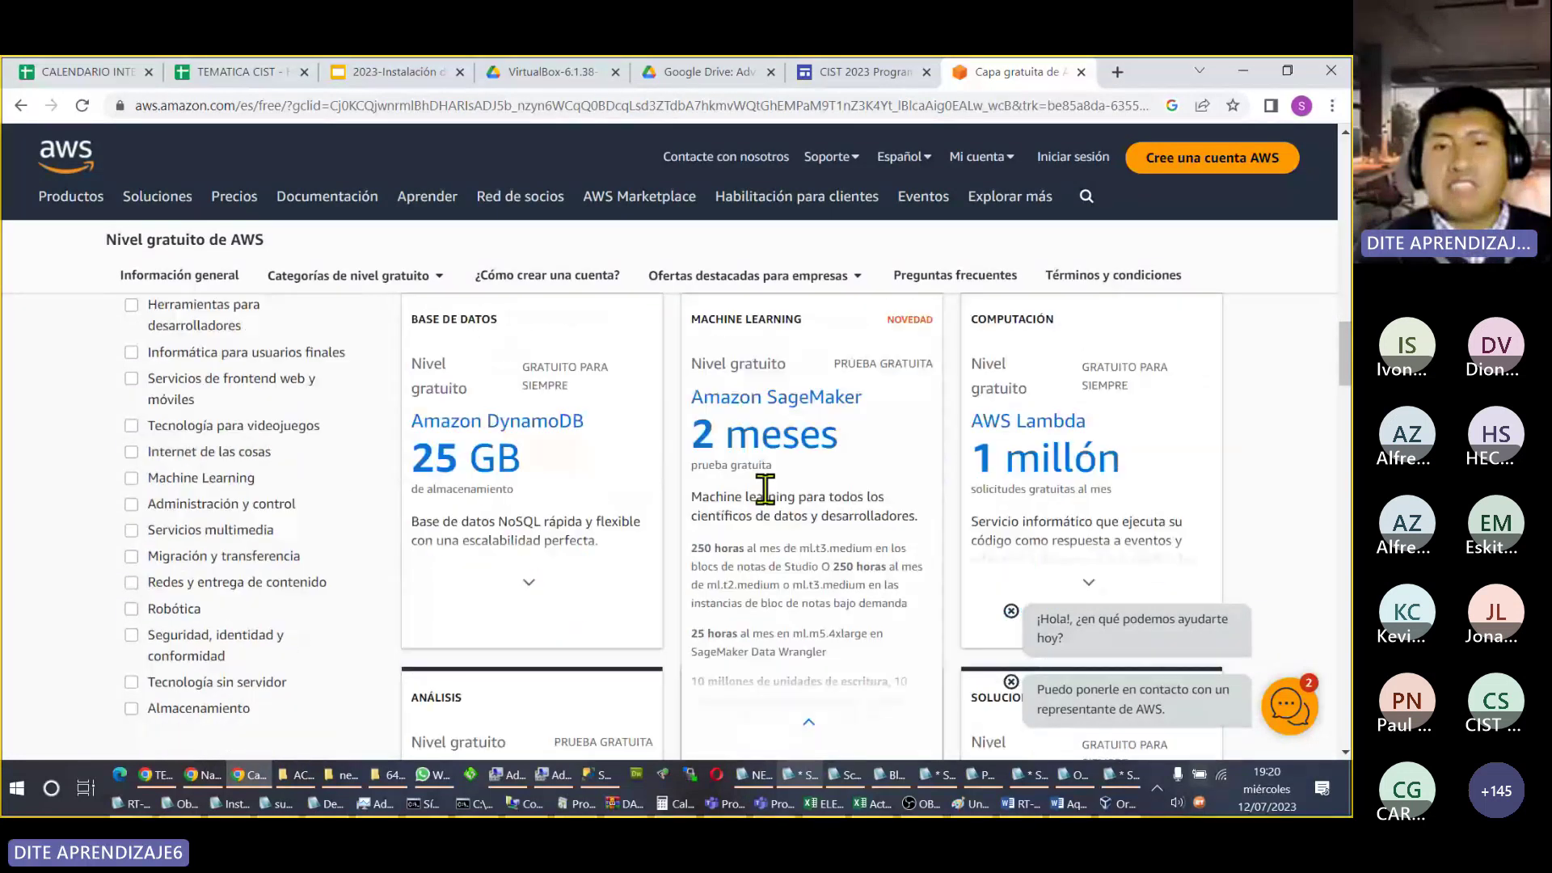
{"action": "mouse_move", "coordinate": [554, 416]}
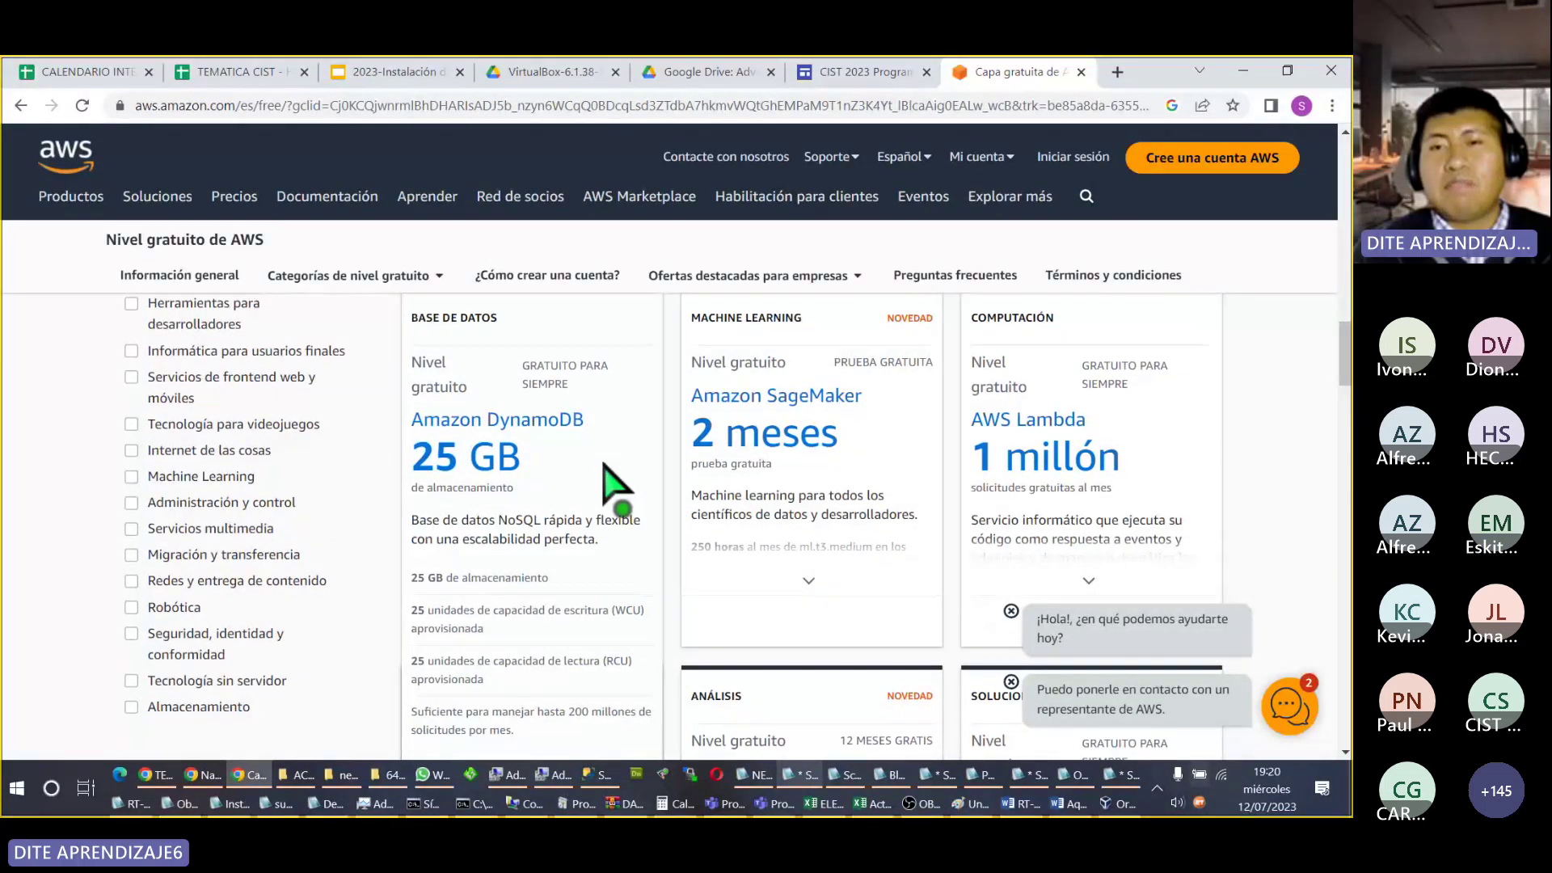
{"action": "scroll", "coordinate": [612, 485], "scroll_direction": "down", "scroll_amount": 3}
{"action": "scroll", "coordinate": [612, 485], "scroll_direction": "down", "scroll_amount": 2}
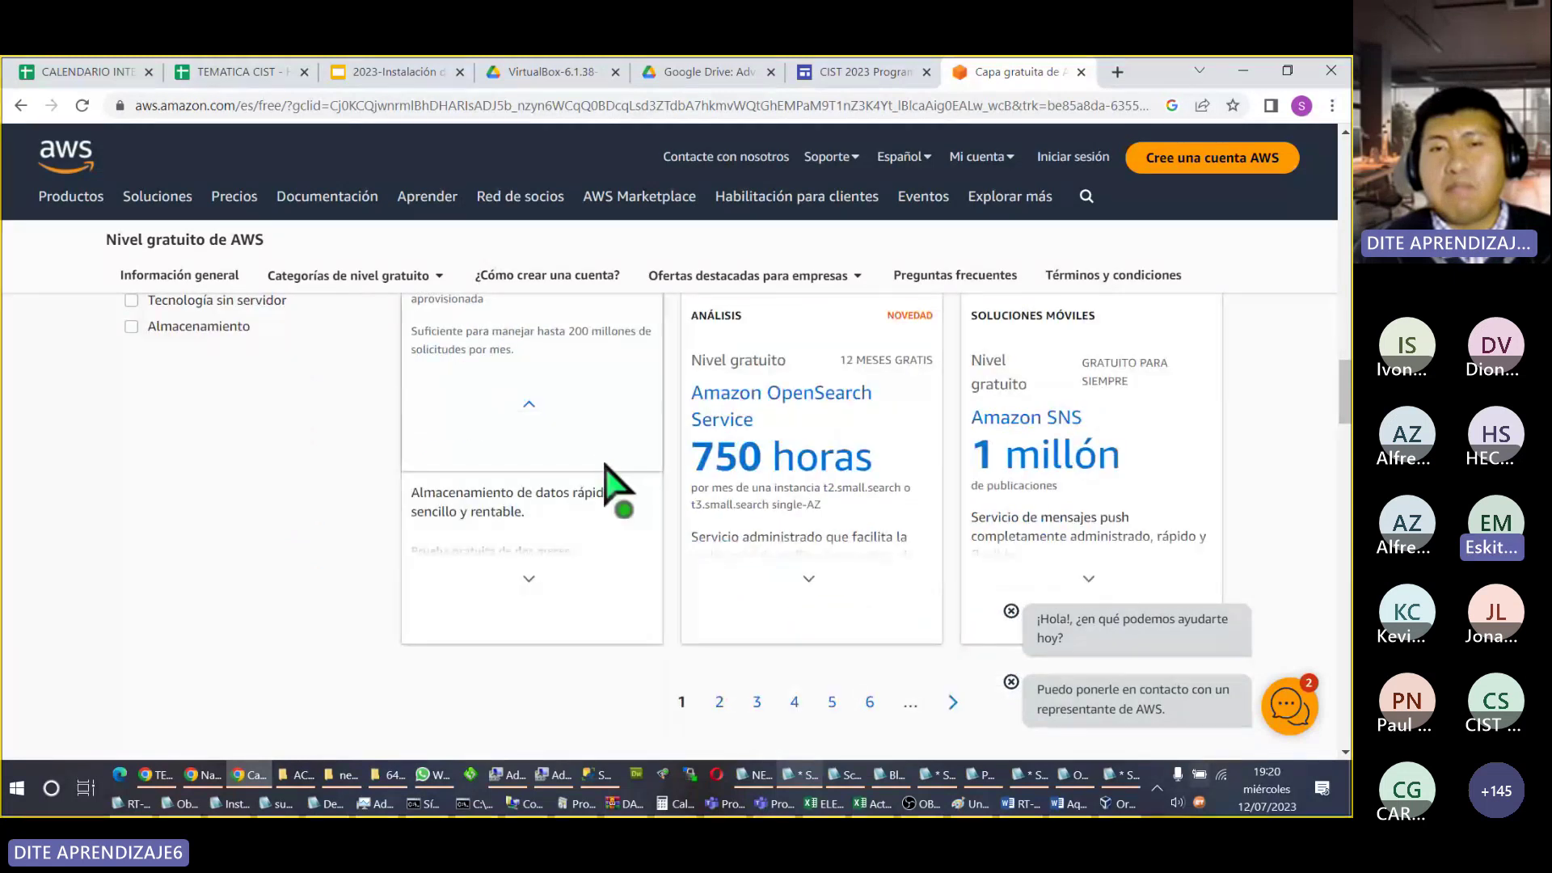
{"action": "scroll", "coordinate": [612, 485], "scroll_direction": "up", "scroll_amount": 1}
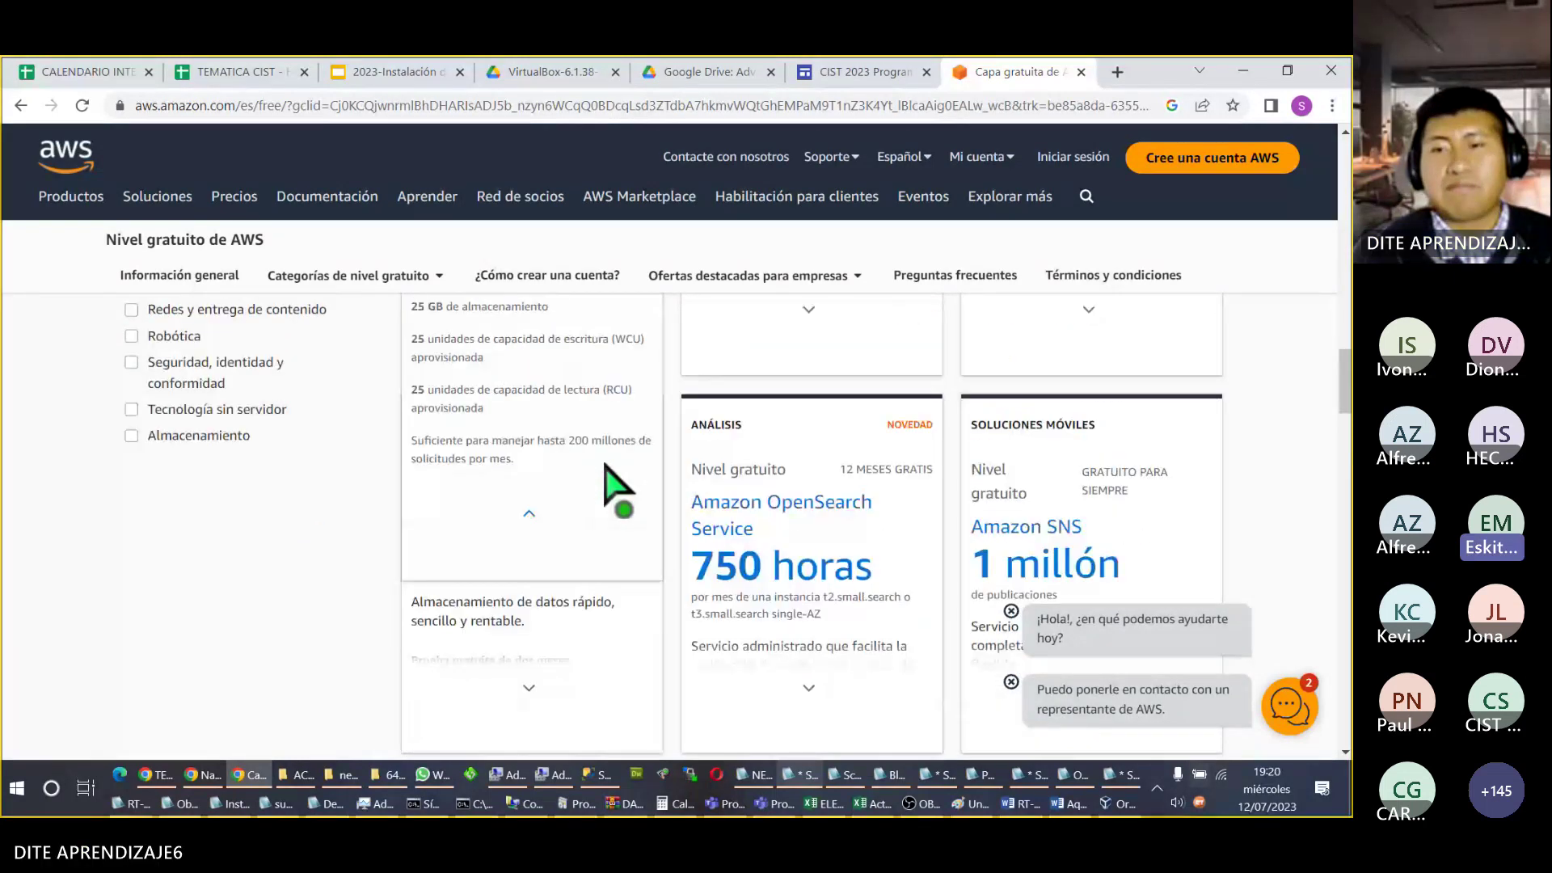
{"action": "scroll", "coordinate": [606, 467], "scroll_direction": "up", "scroll_amount": 5}
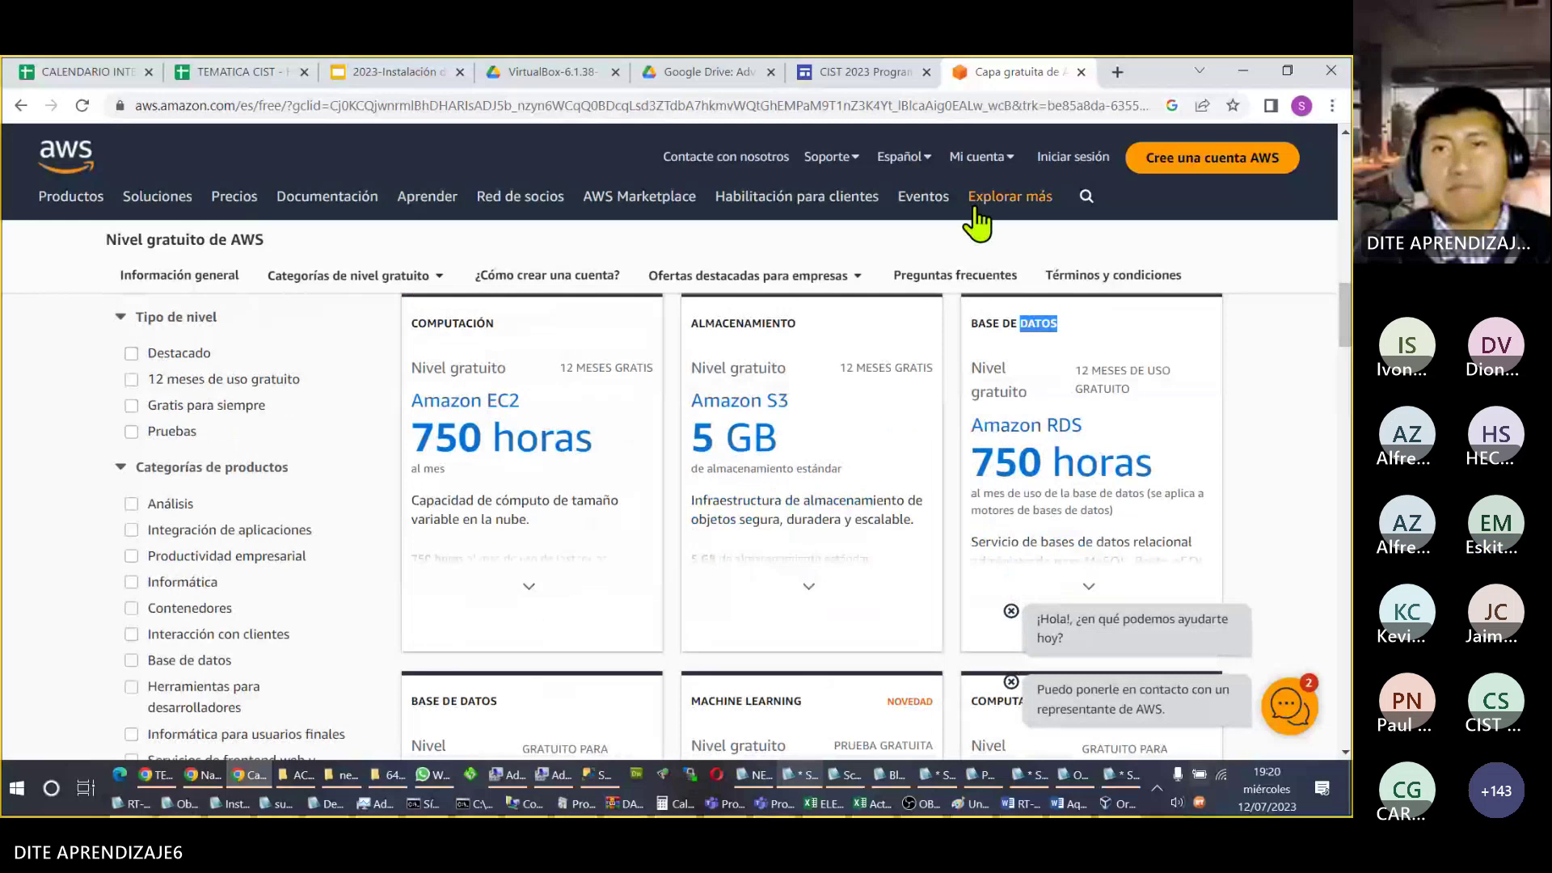
{"action": "scroll", "coordinate": [1012, 409], "scroll_direction": "up", "scroll_amount": 3}
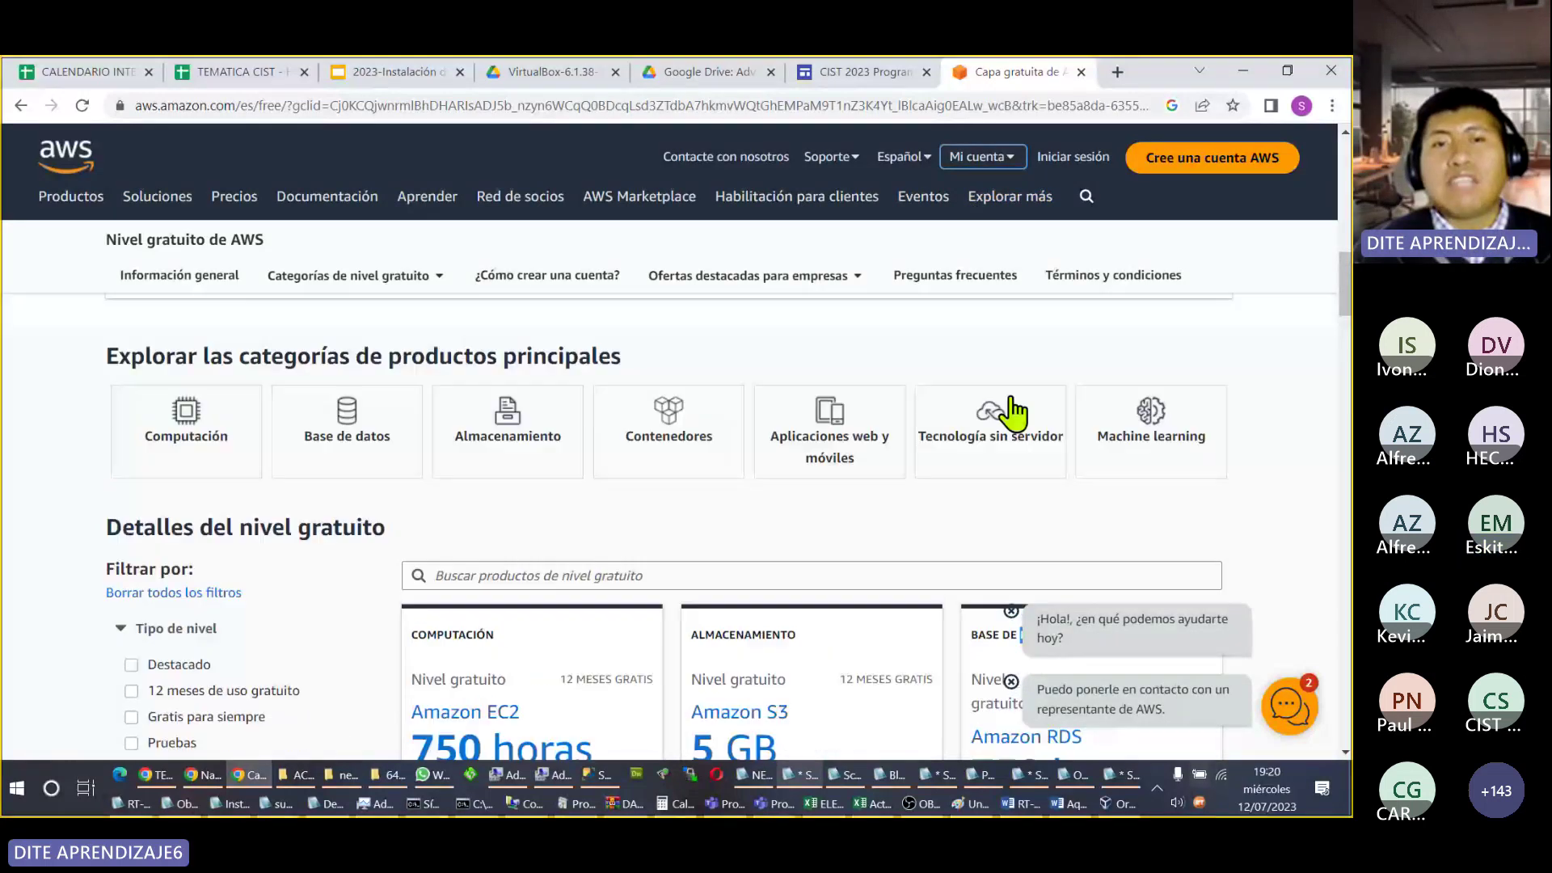
{"action": "scroll", "coordinate": [1011, 410], "scroll_direction": "up", "scroll_amount": 3}
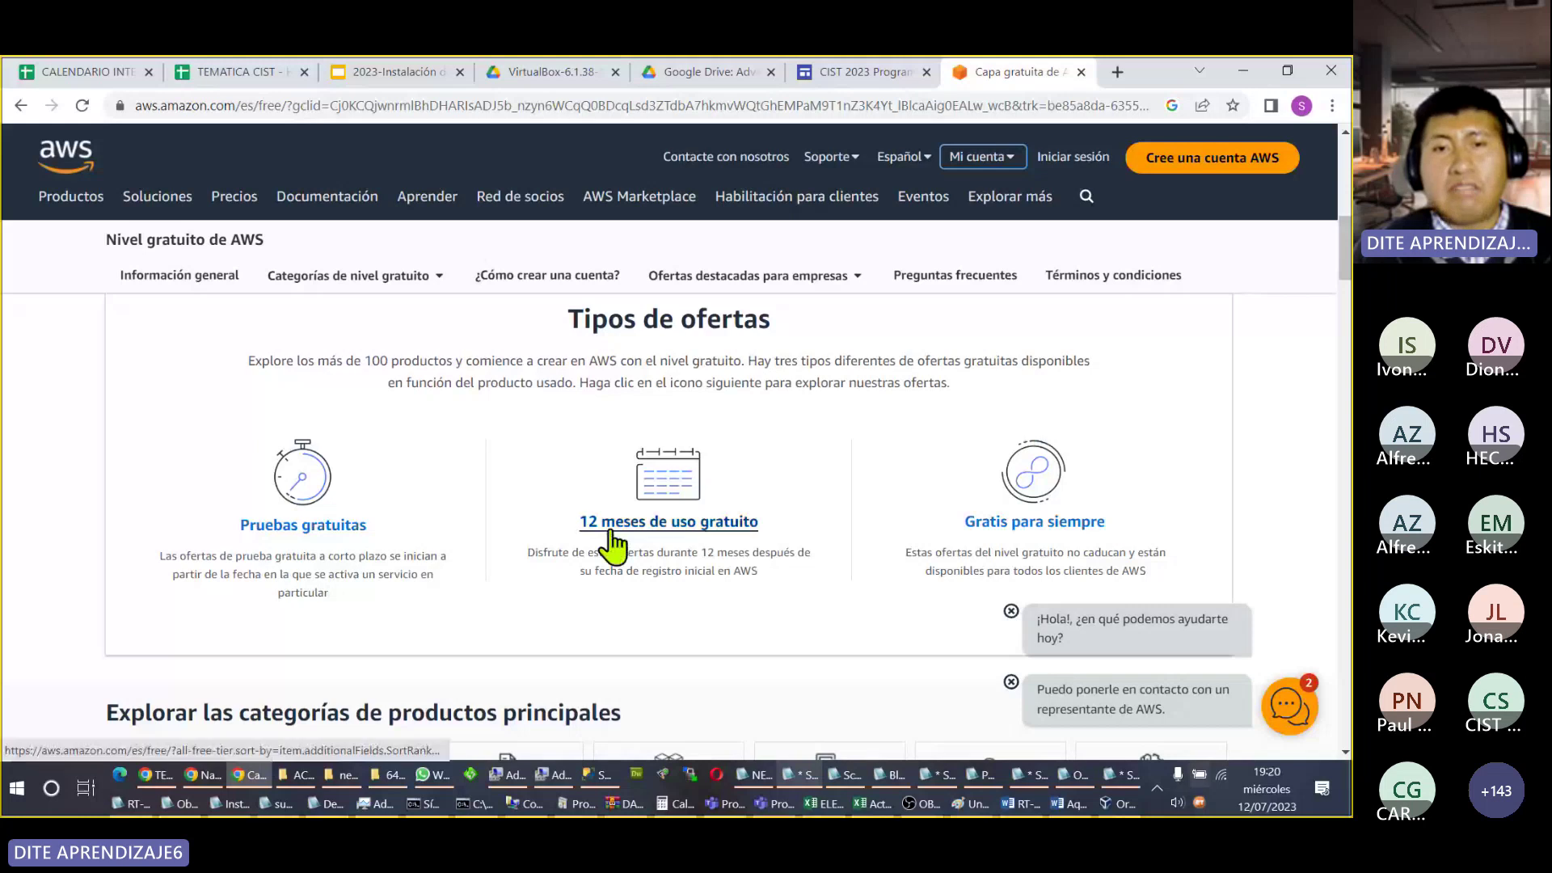
Step: Show the '12 meses de uso gratuito' offers and highlight the 'Gratis para siempre' heading
{"action": "left_click", "coordinate": [756, 536]}
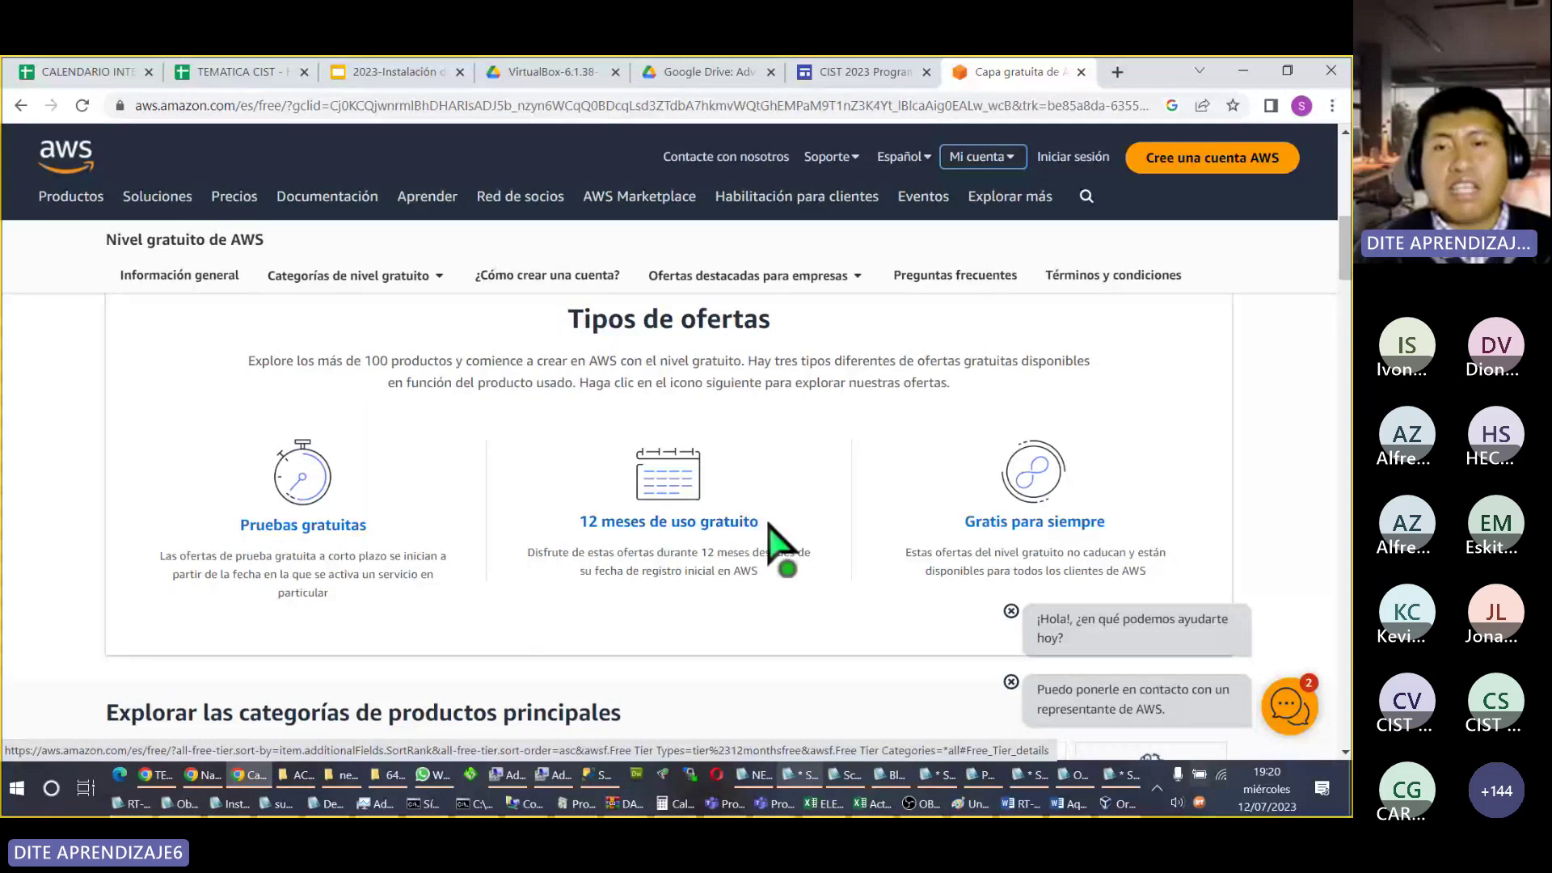
{"action": "left_click_drag", "start_coordinate": [1147, 445], "coordinate": [922, 436]}
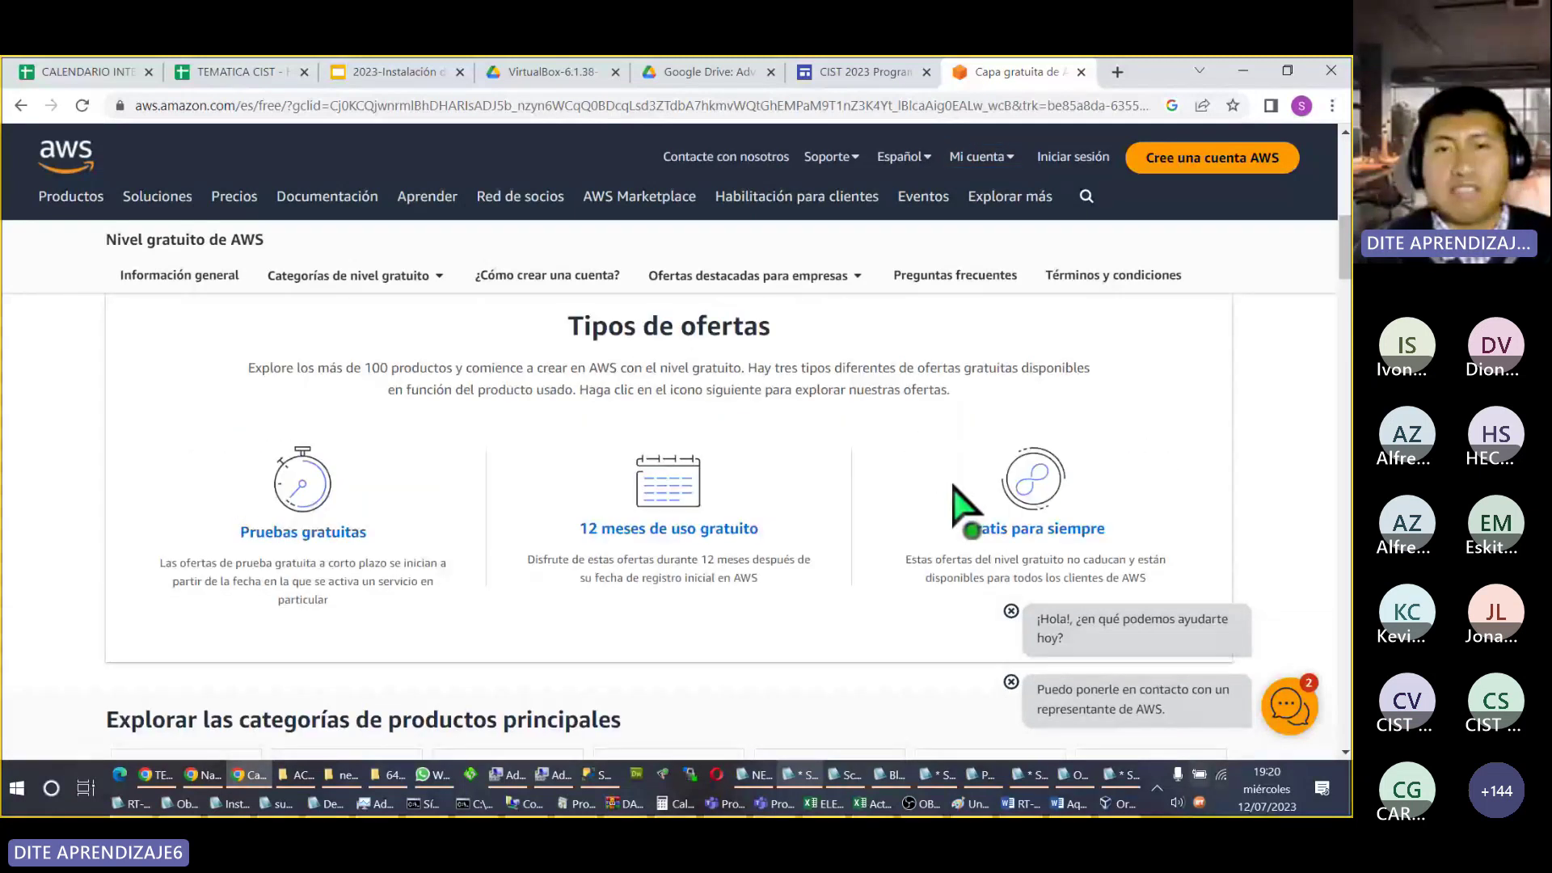
{"action": "scroll", "coordinate": [964, 501], "scroll_direction": "up", "scroll_amount": 2}
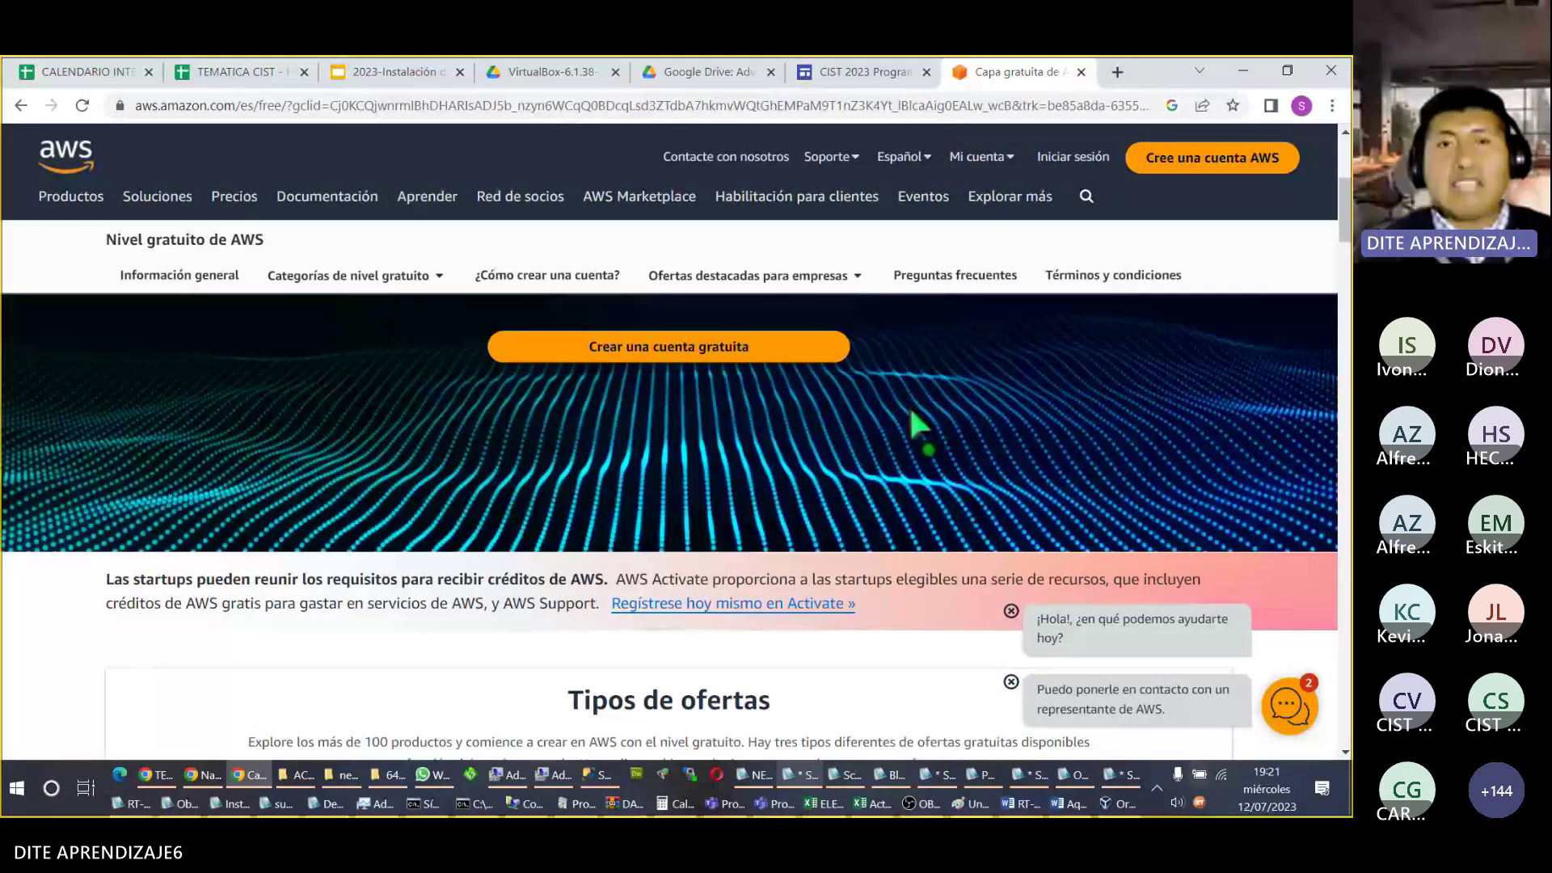
{"action": "scroll", "coordinate": [910, 412], "scroll_direction": "up", "scroll_amount": 2}
{"action": "left_click", "coordinate": [482, 99]}
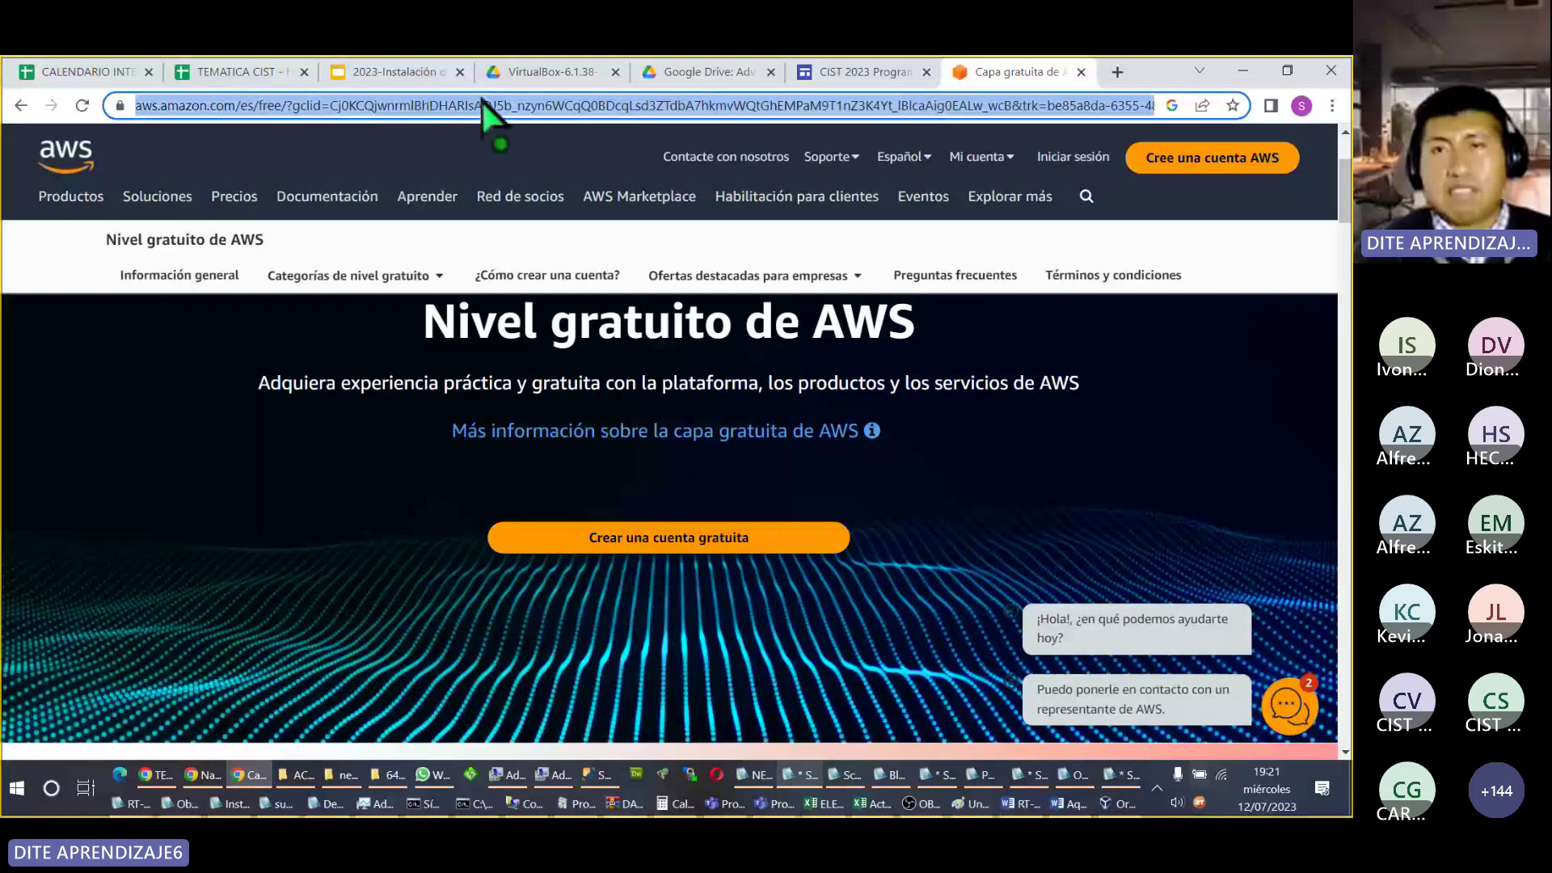
Step: Replace the current address with a Google search for 'azure'
{"action": "key", "text": "BackSpace"}
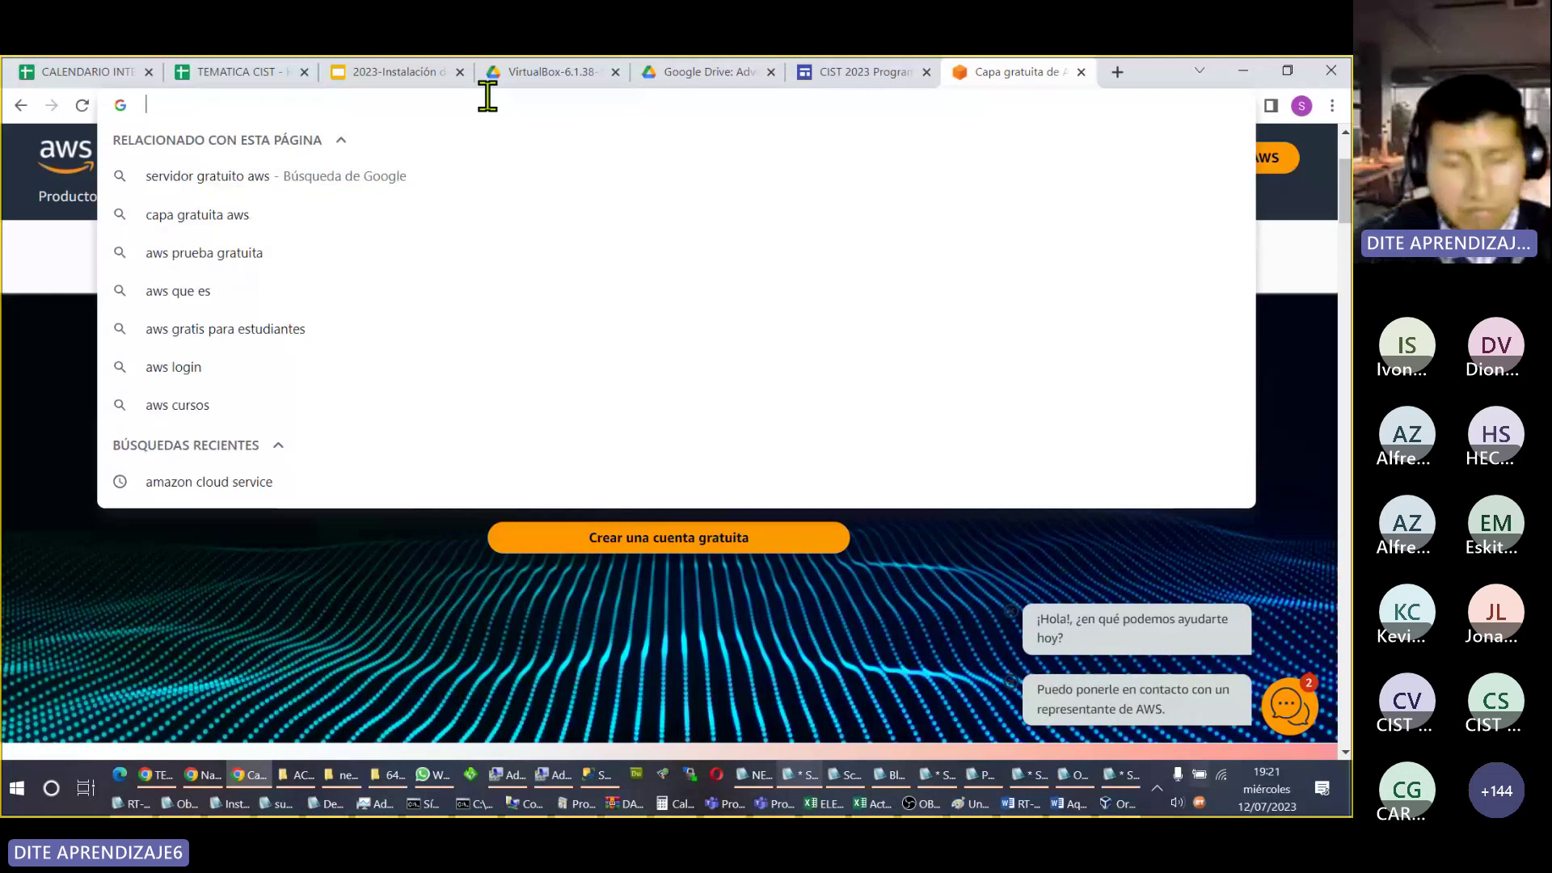
{"action": "type", "text": "azure"}
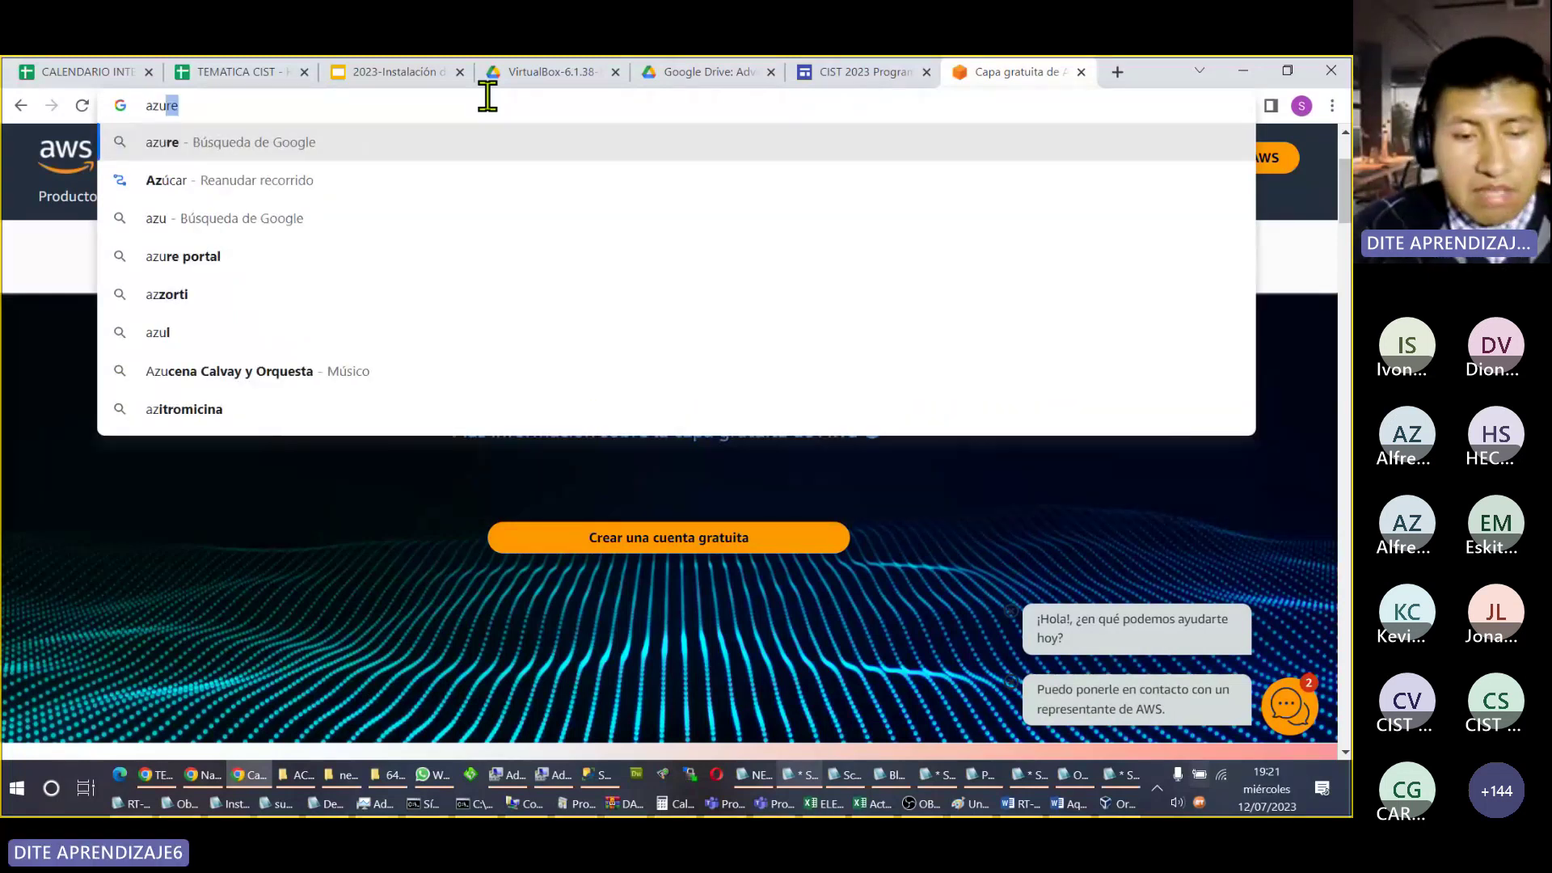
{"action": "key", "text": "Return"}
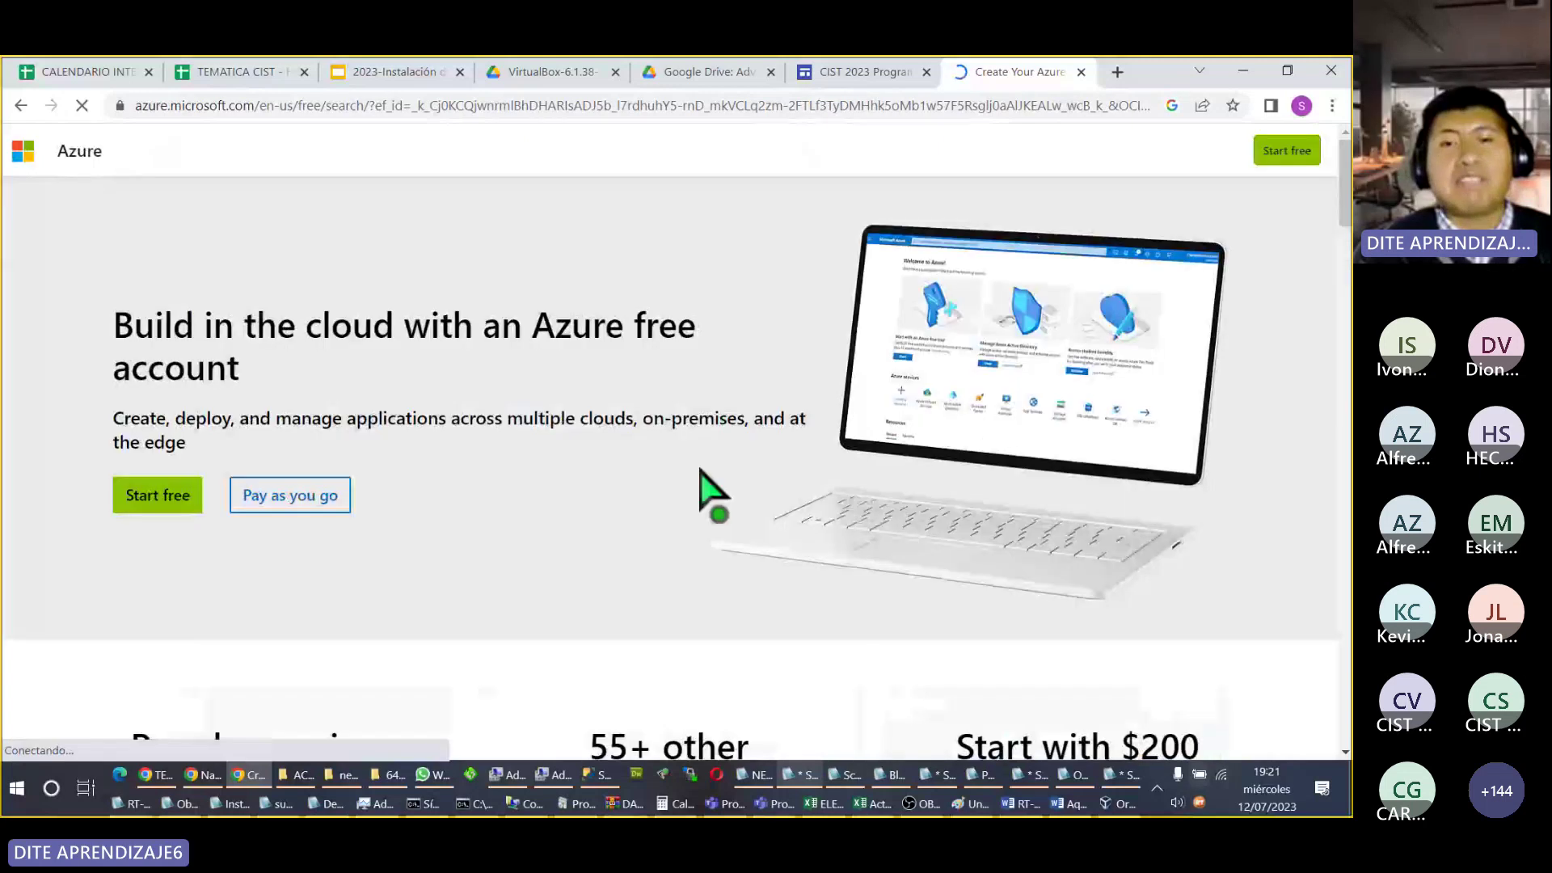
Step: Scroll through the Azure free account page, then dismiss the Google Translate bubble
{"action": "scroll", "coordinate": [702, 491], "scroll_direction": "down", "scroll_amount": 3}
{"action": "scroll", "coordinate": [702, 486], "scroll_direction": "down", "scroll_amount": 7}
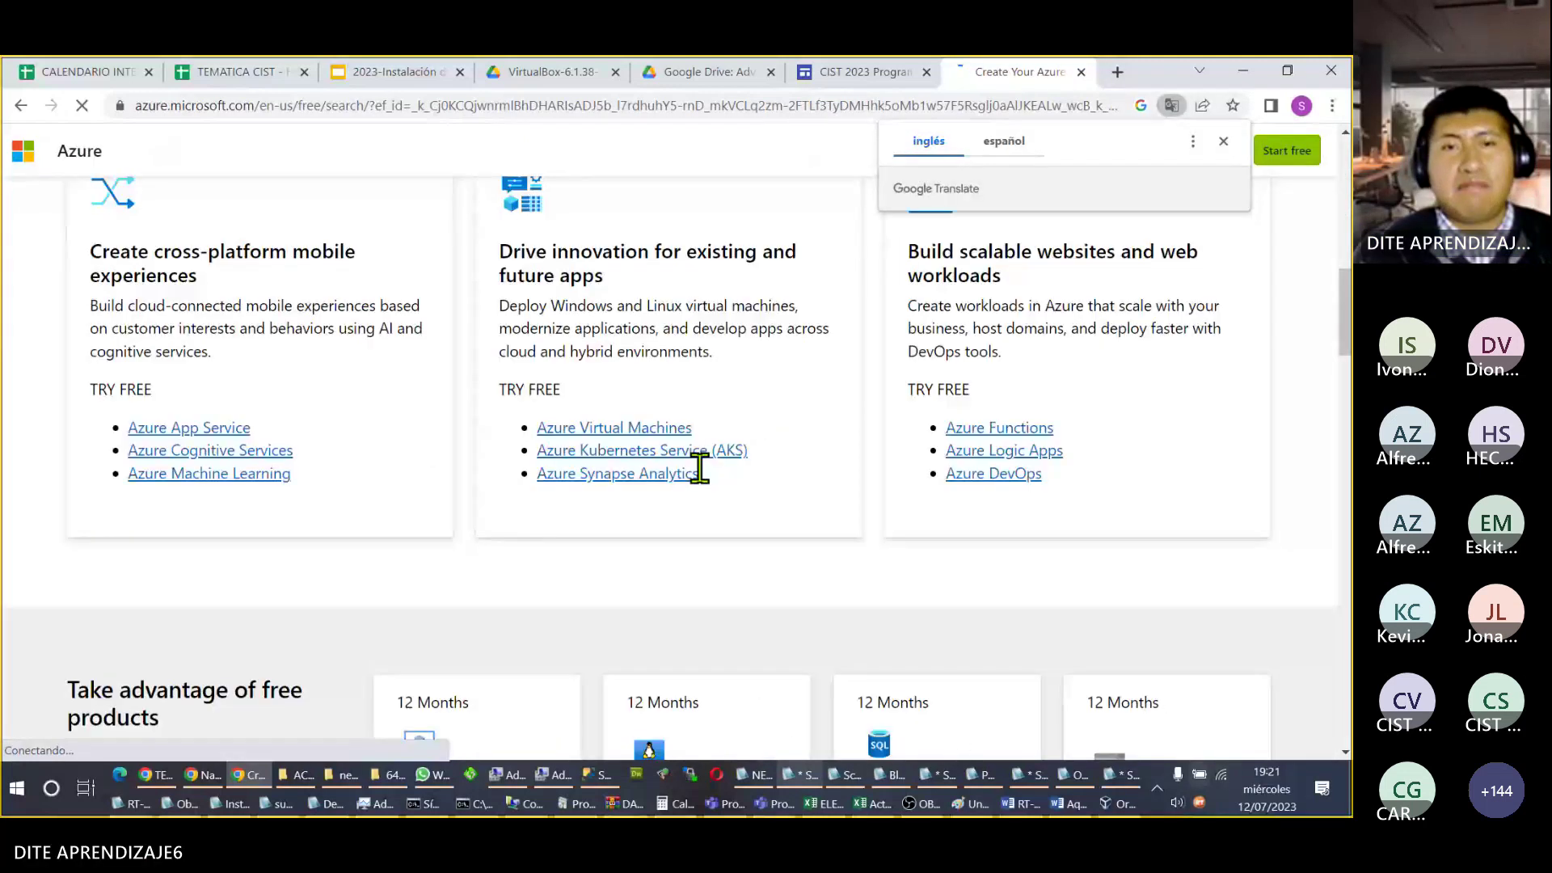
{"action": "scroll", "coordinate": [700, 468], "scroll_direction": "down", "scroll_amount": 9}
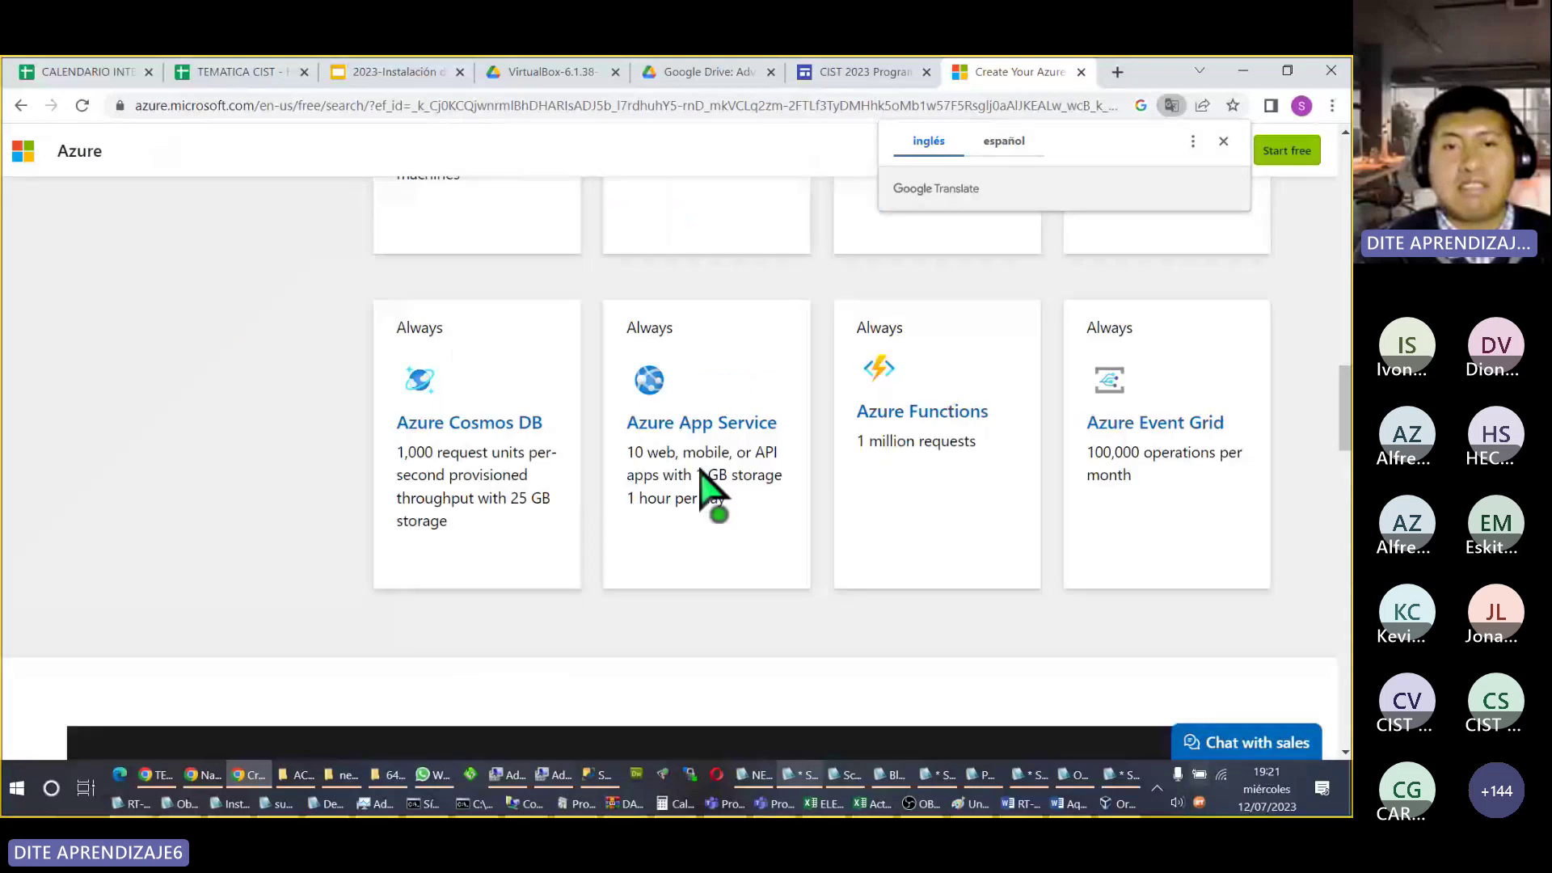
{"action": "scroll", "coordinate": [701, 469], "scroll_direction": "up", "scroll_amount": 2}
{"action": "scroll", "coordinate": [700, 469], "scroll_direction": "up", "scroll_amount": 1}
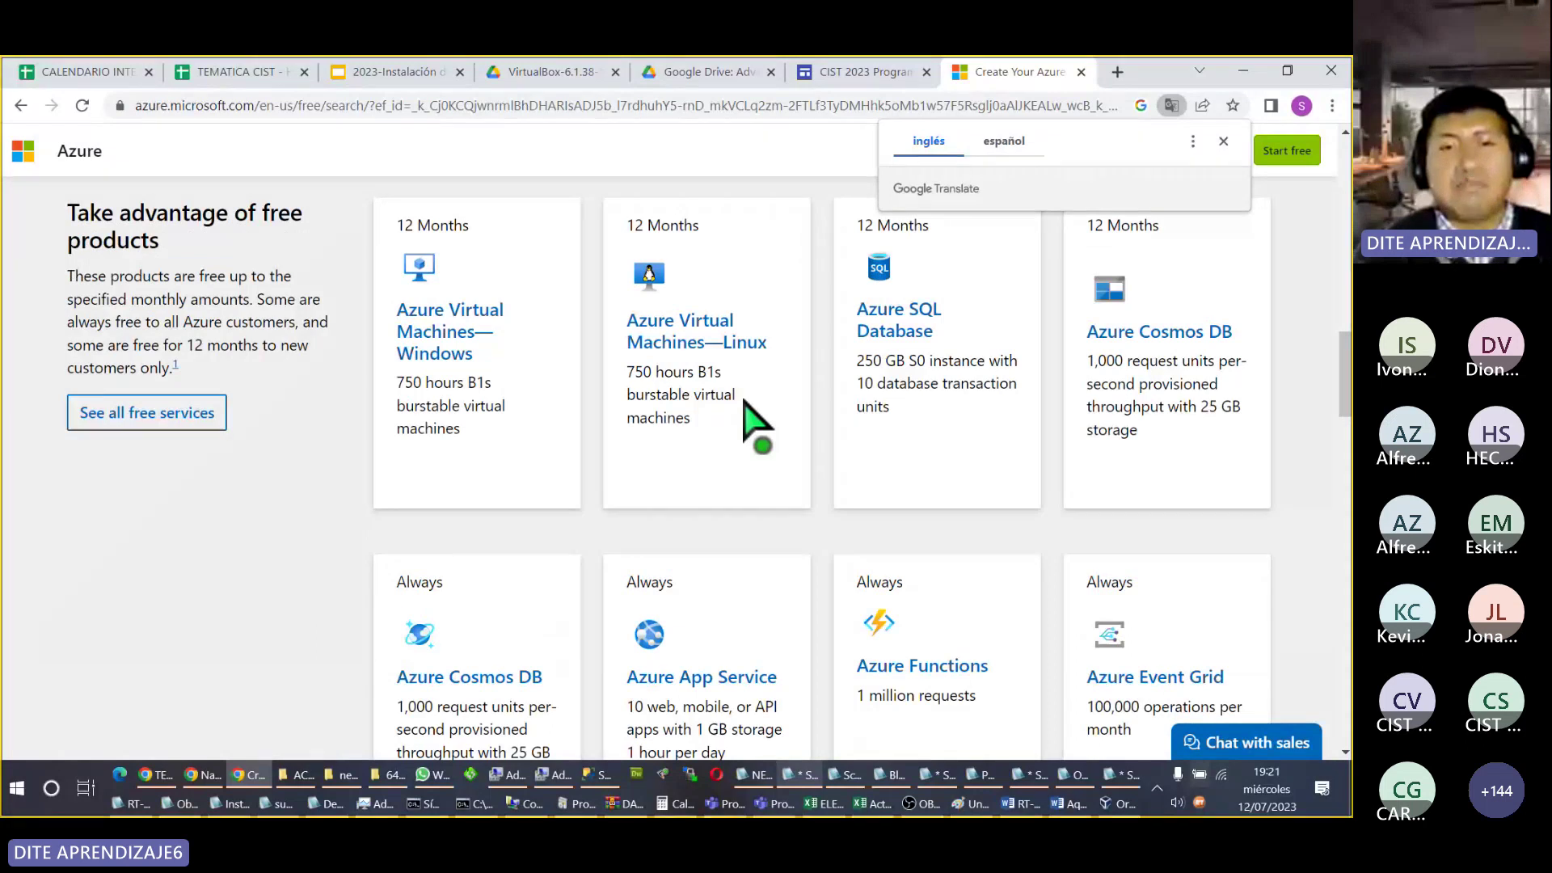
{"action": "scroll", "coordinate": [748, 416], "scroll_direction": "down", "scroll_amount": 5}
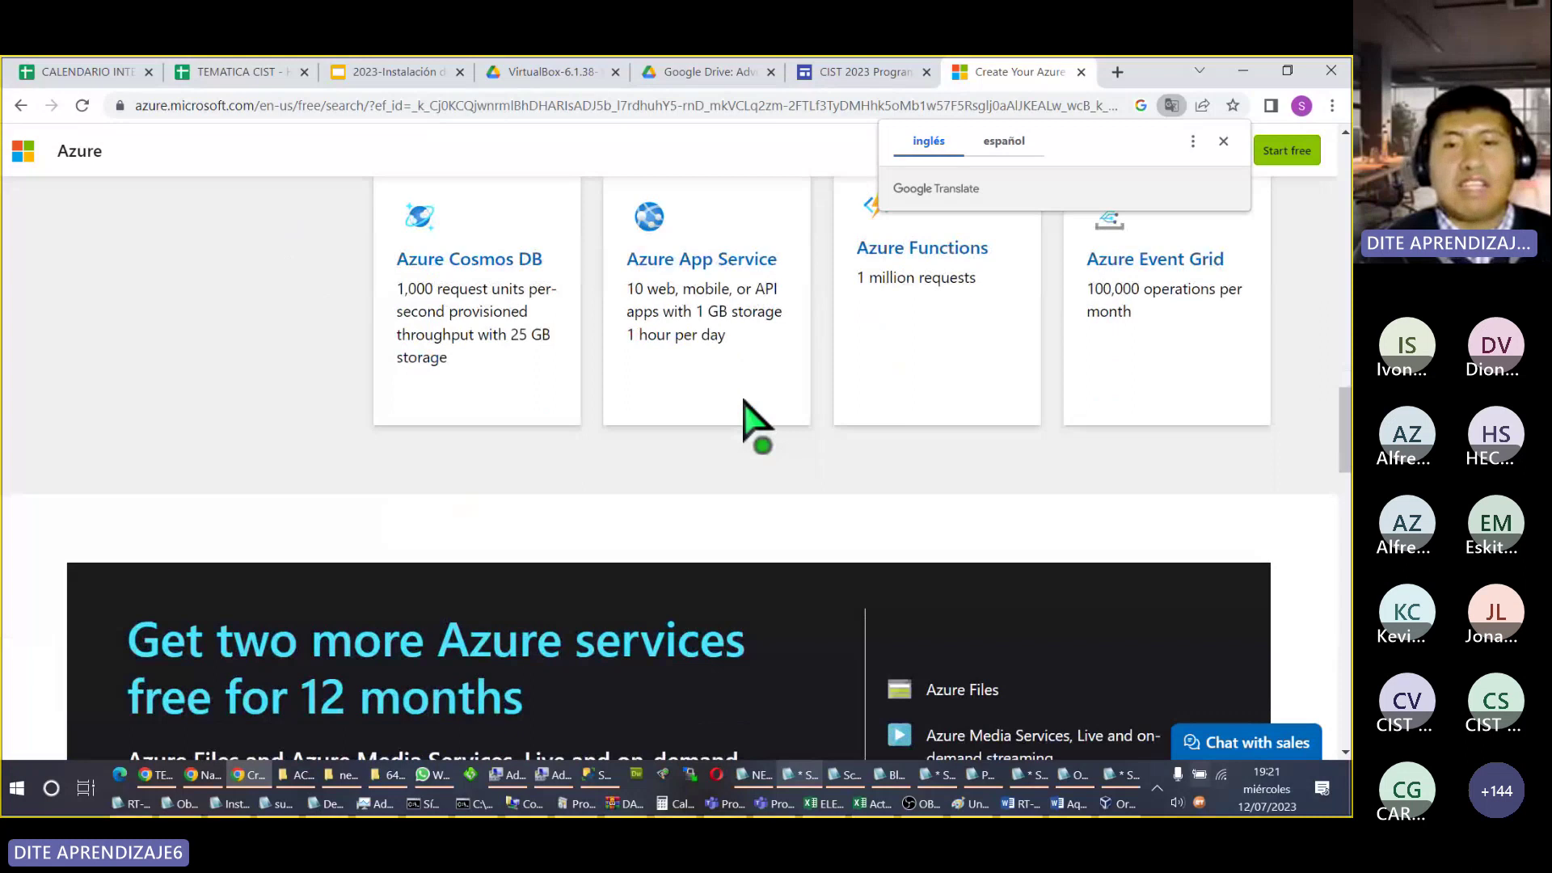
{"action": "scroll", "coordinate": [748, 417], "scroll_direction": "down", "scroll_amount": 8}
{"action": "scroll", "coordinate": [752, 425], "scroll_direction": "down", "scroll_amount": 6}
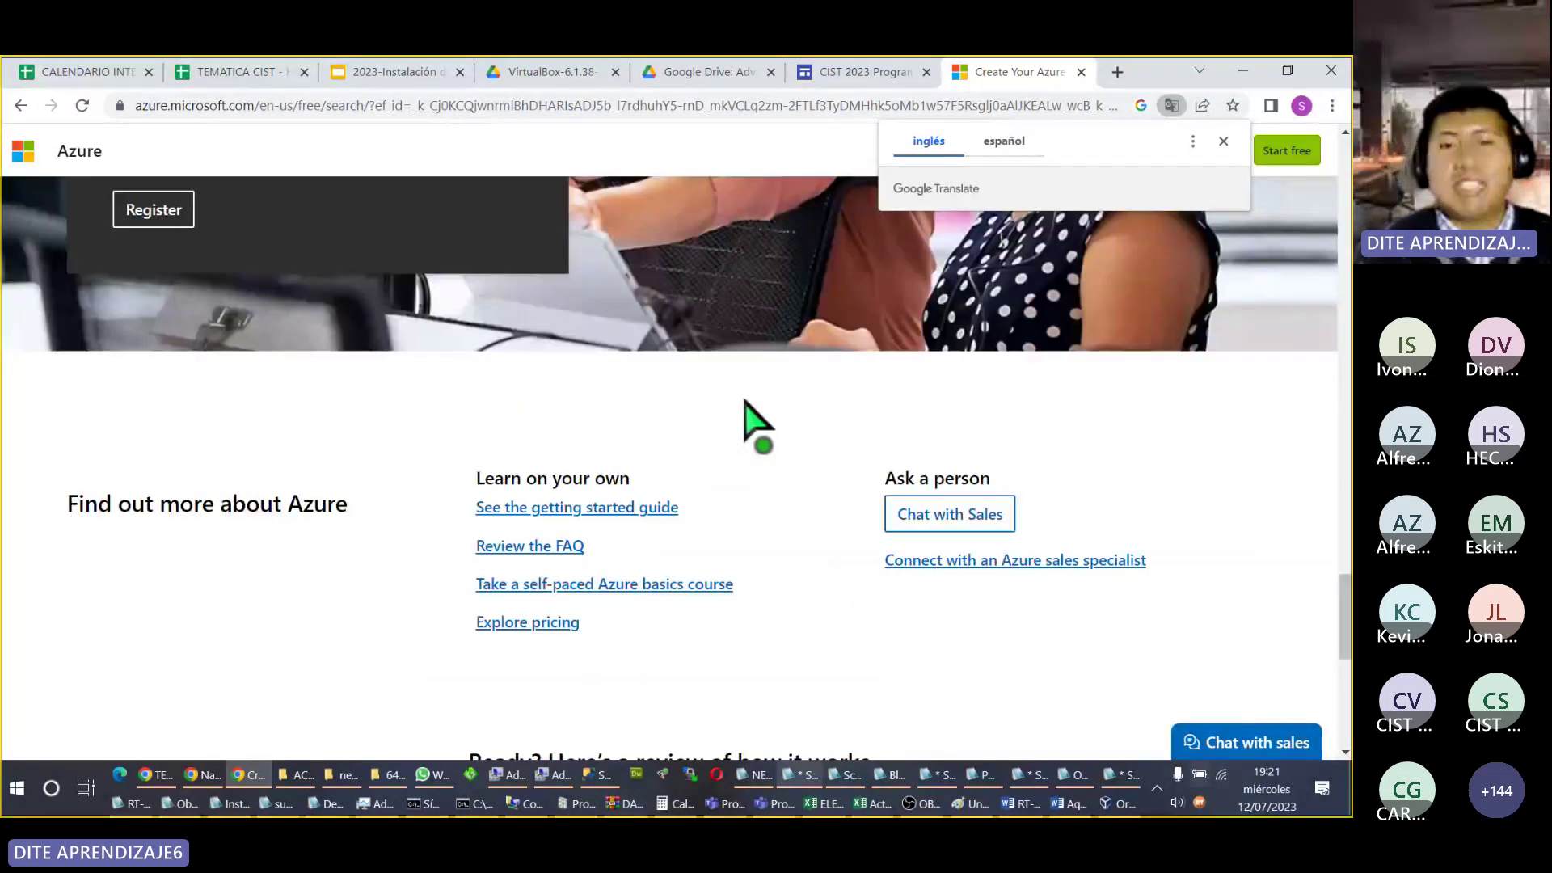
{"action": "scroll", "coordinate": [752, 429], "scroll_direction": "down", "scroll_amount": 7}
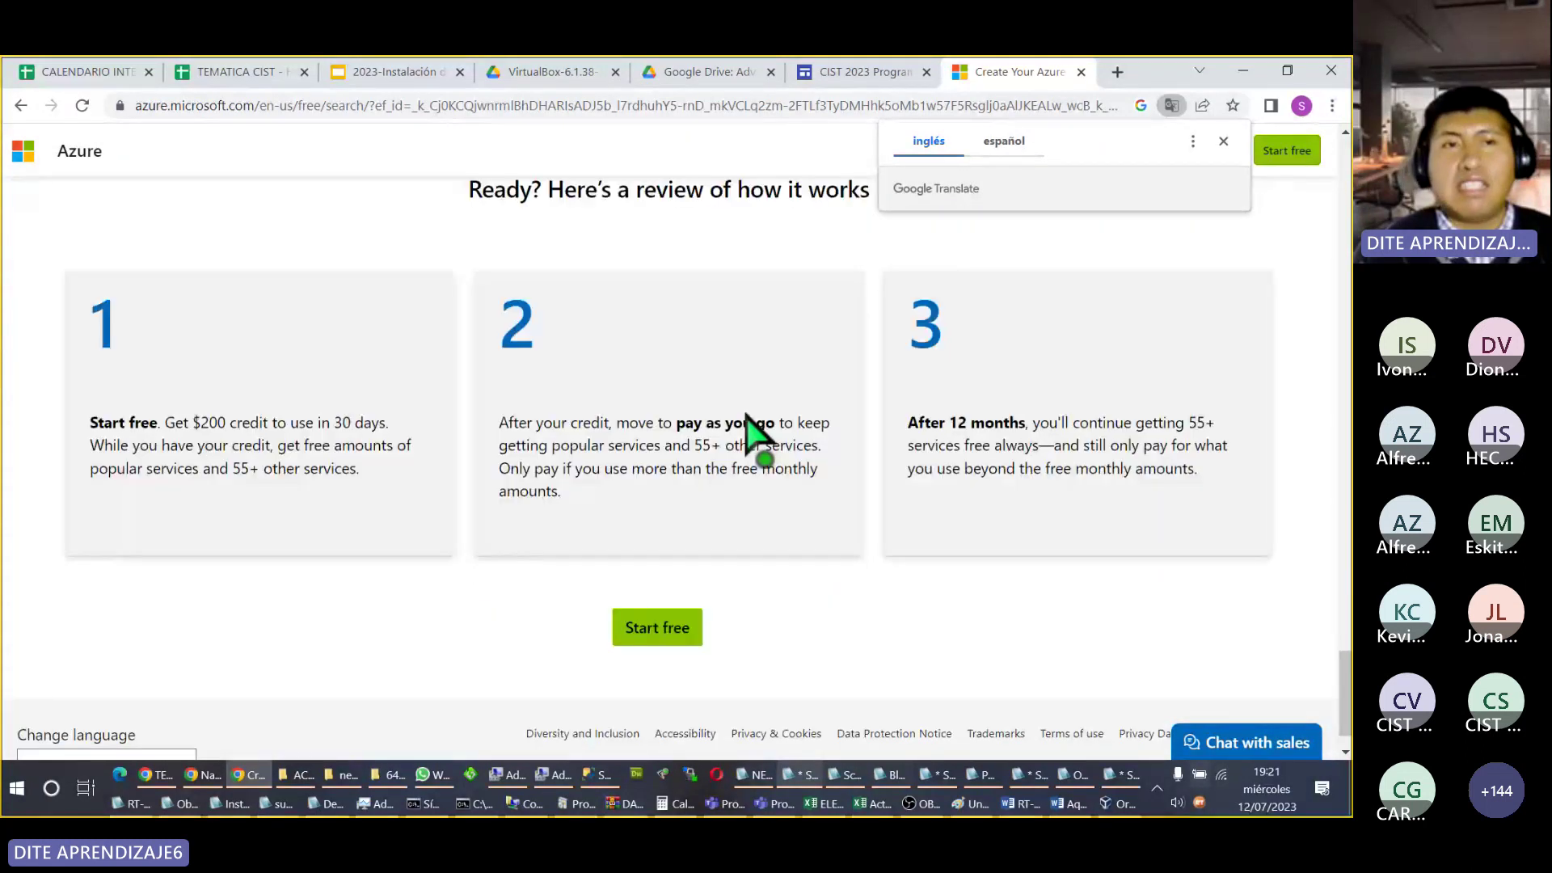
{"action": "scroll", "coordinate": [752, 433], "scroll_direction": "up", "scroll_amount": 10}
{"action": "scroll", "coordinate": [768, 436], "scroll_direction": "up", "scroll_amount": 15}
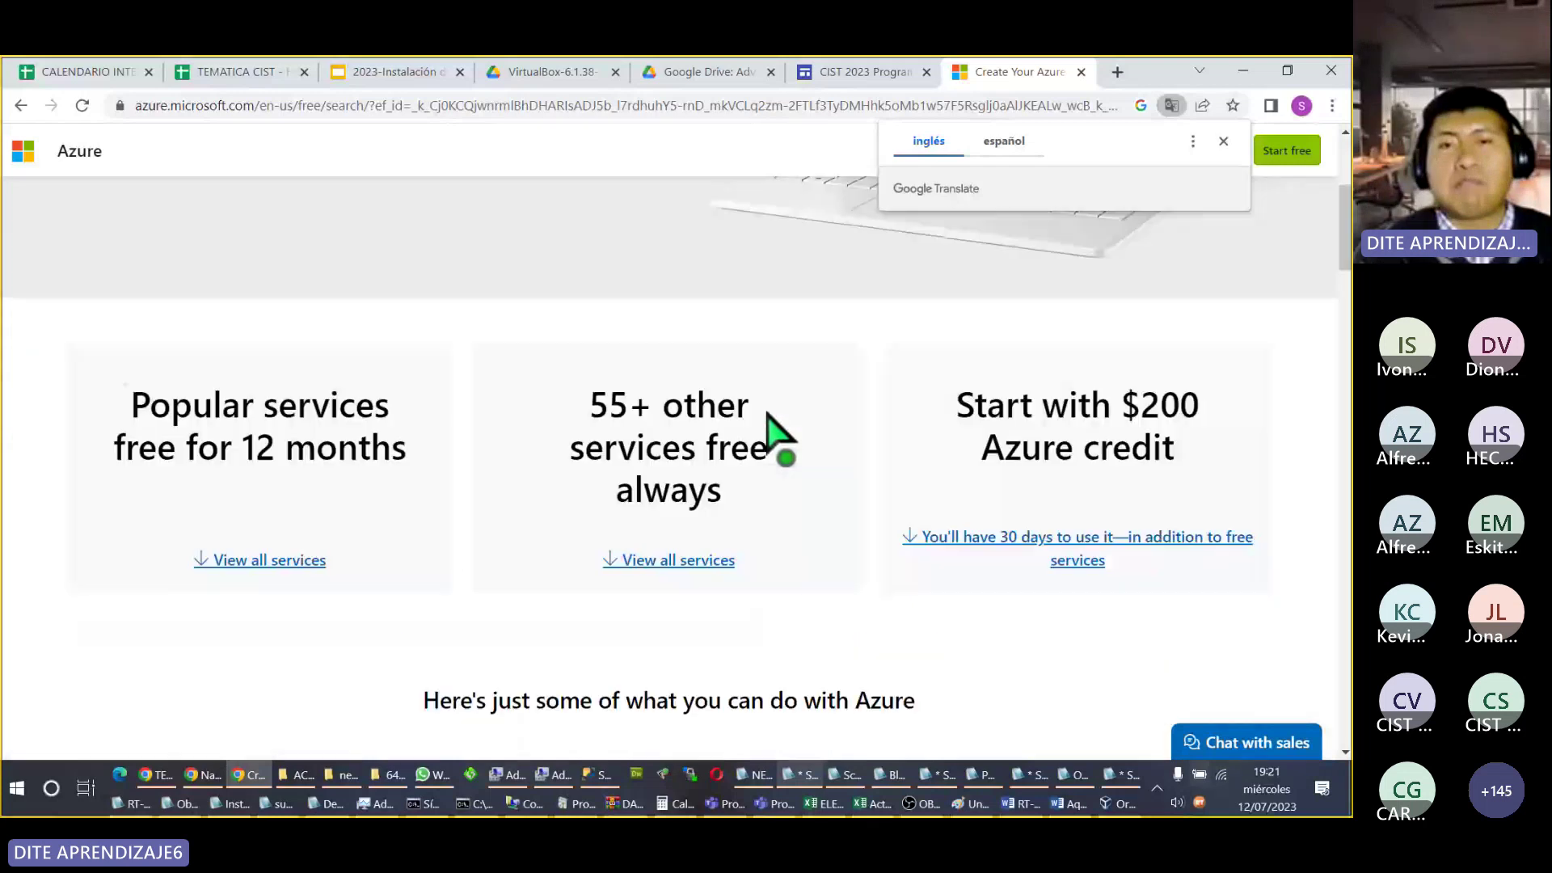
{"action": "scroll", "coordinate": [776, 436], "scroll_direction": "up", "scroll_amount": 4}
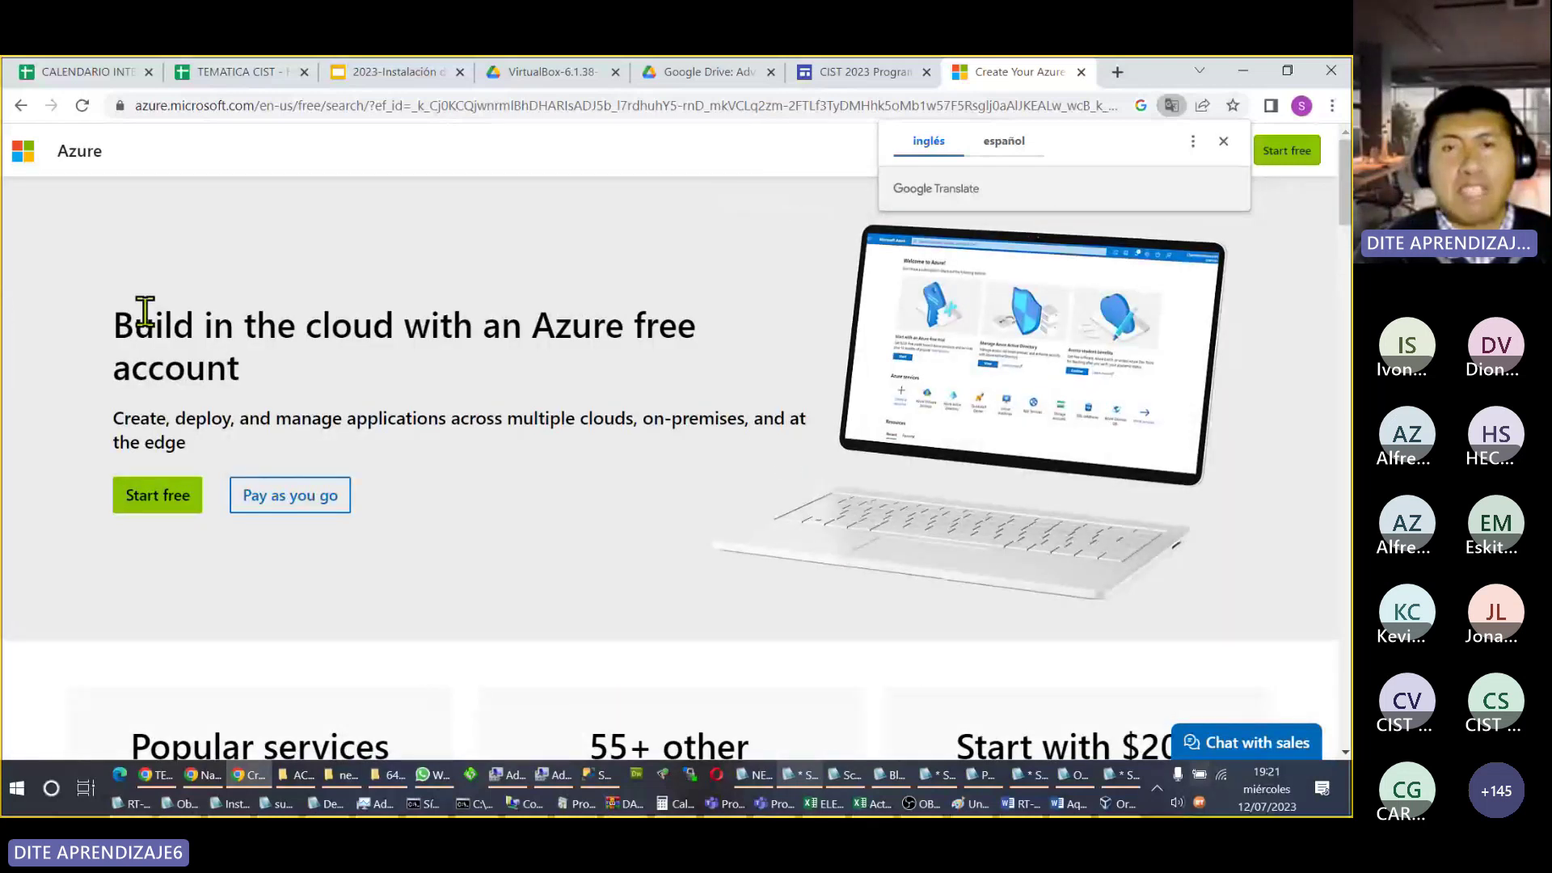
{"action": "left_click", "coordinate": [1222, 144]}
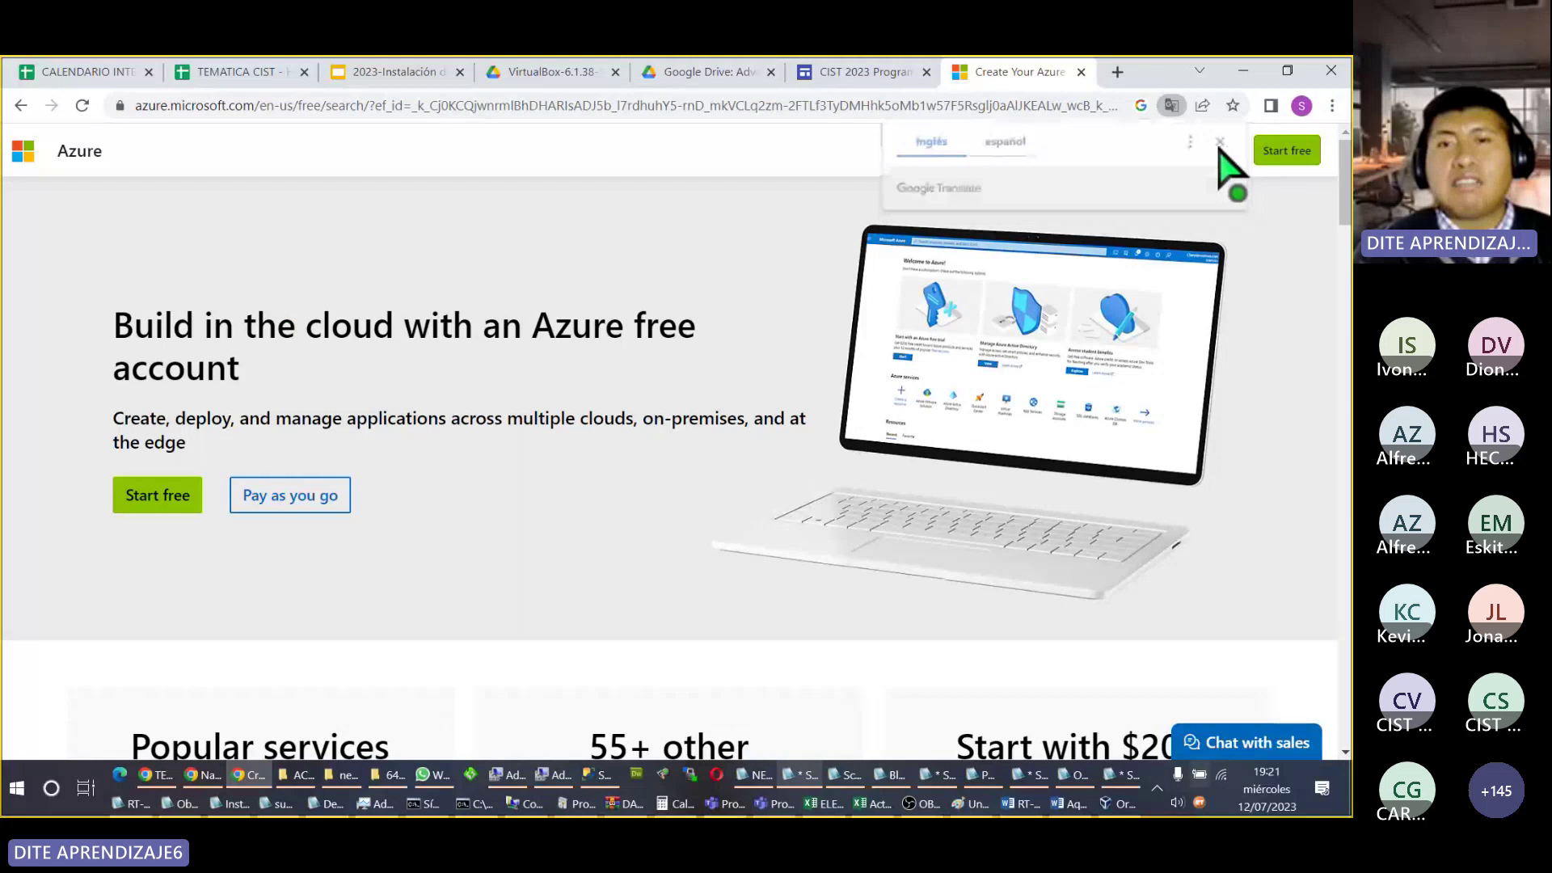
Step: Go back to the azure results, then switch to the 2023-Instalación slides tab
{"action": "left_click", "coordinate": [21, 105]}
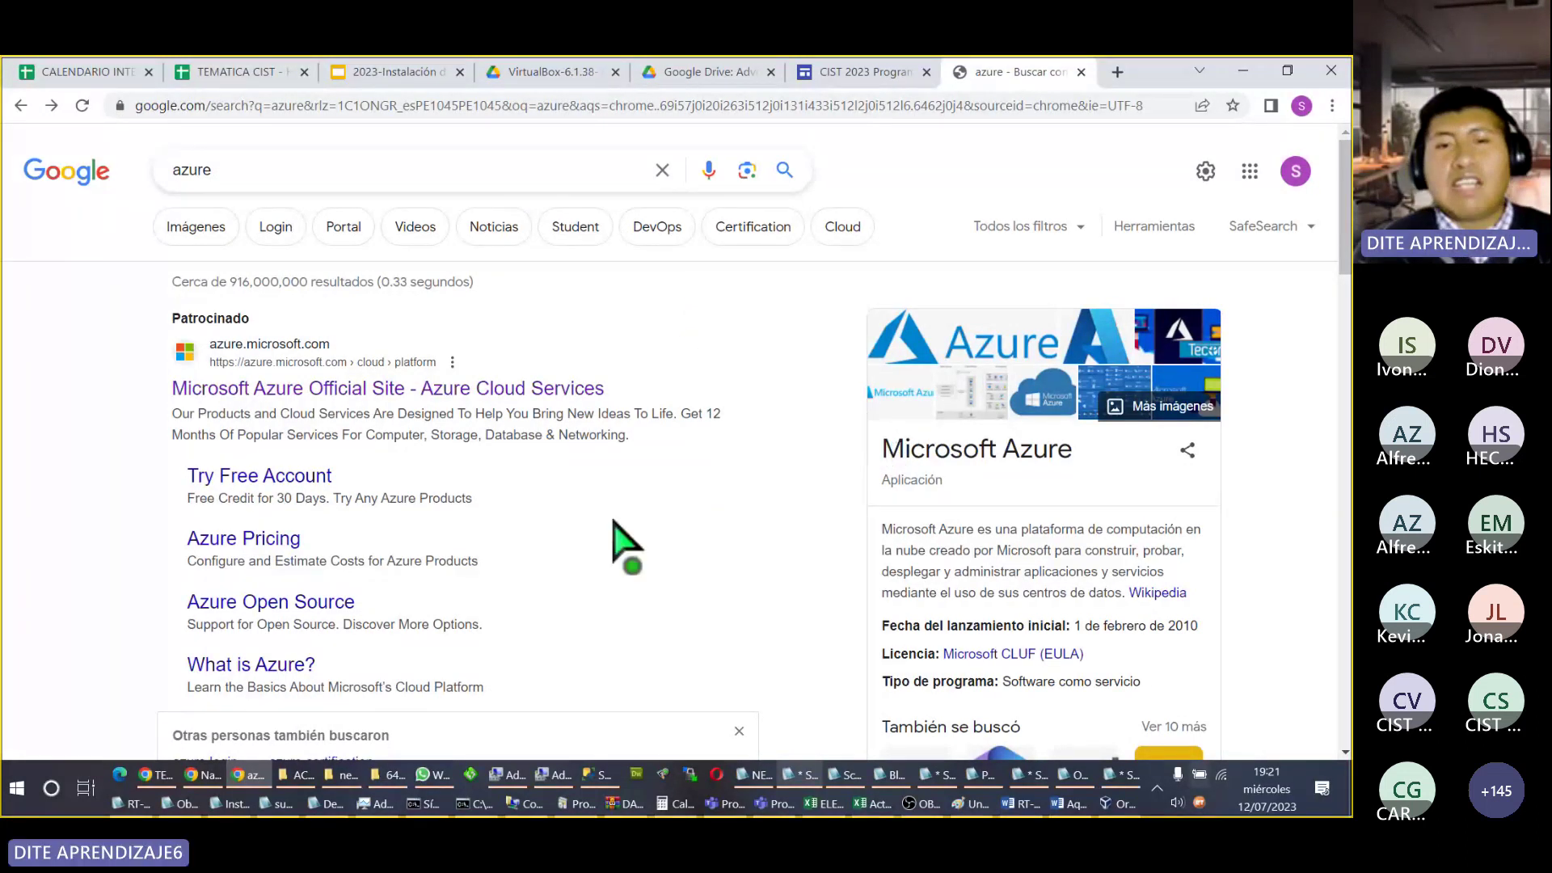
{"action": "left_click", "coordinate": [393, 73]}
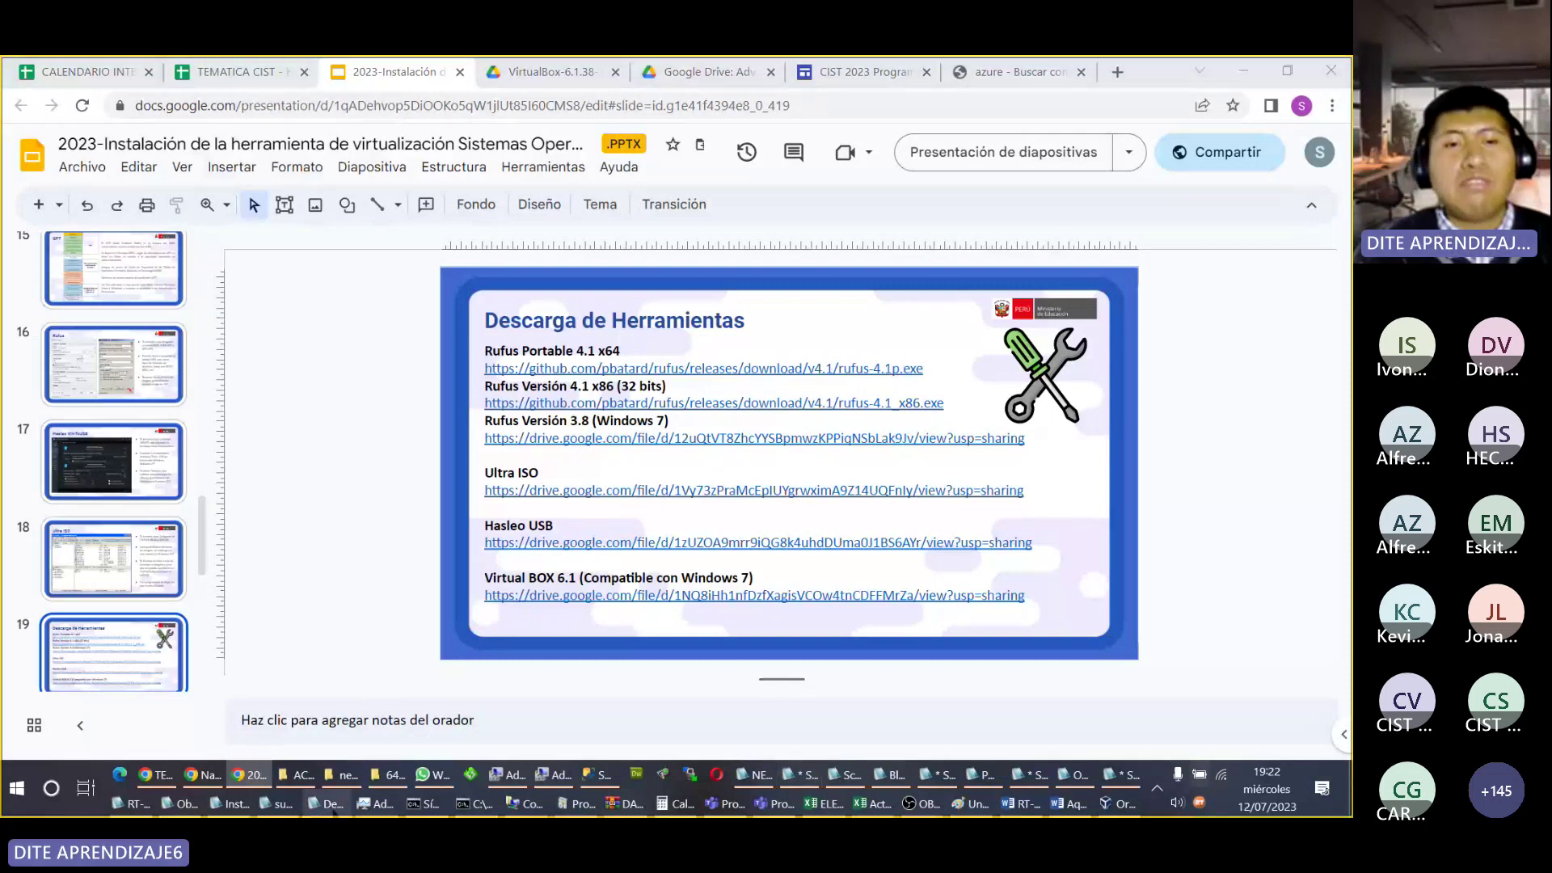
Step: Close the empty Notepad2 window from the taskbar and show the desktop
{"action": "right_click", "coordinate": [331, 804]}
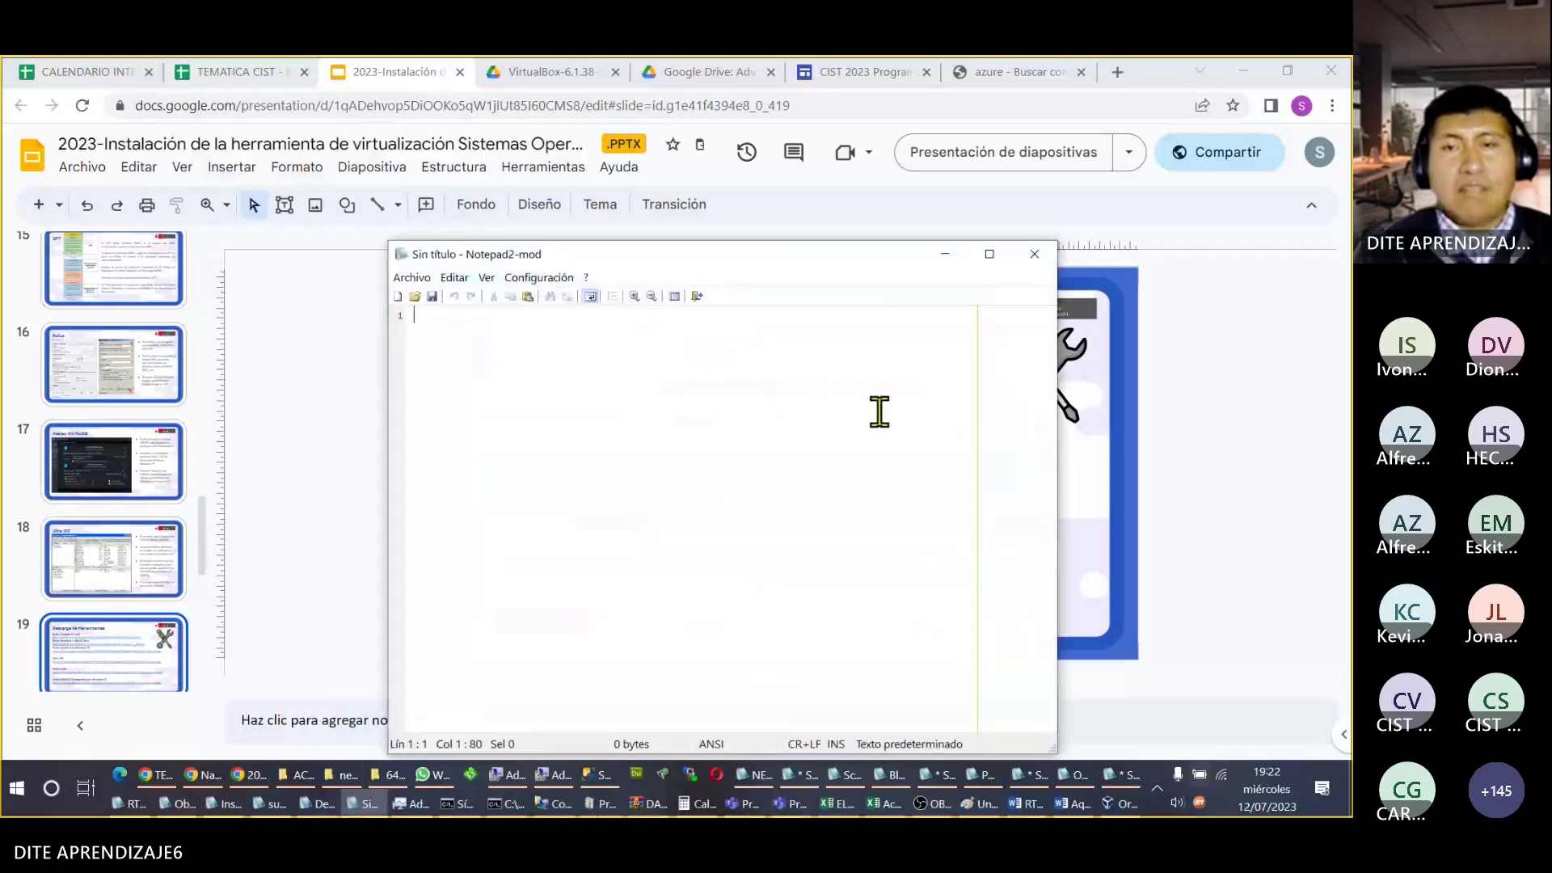
{"action": "left_click", "coordinate": [1035, 254]}
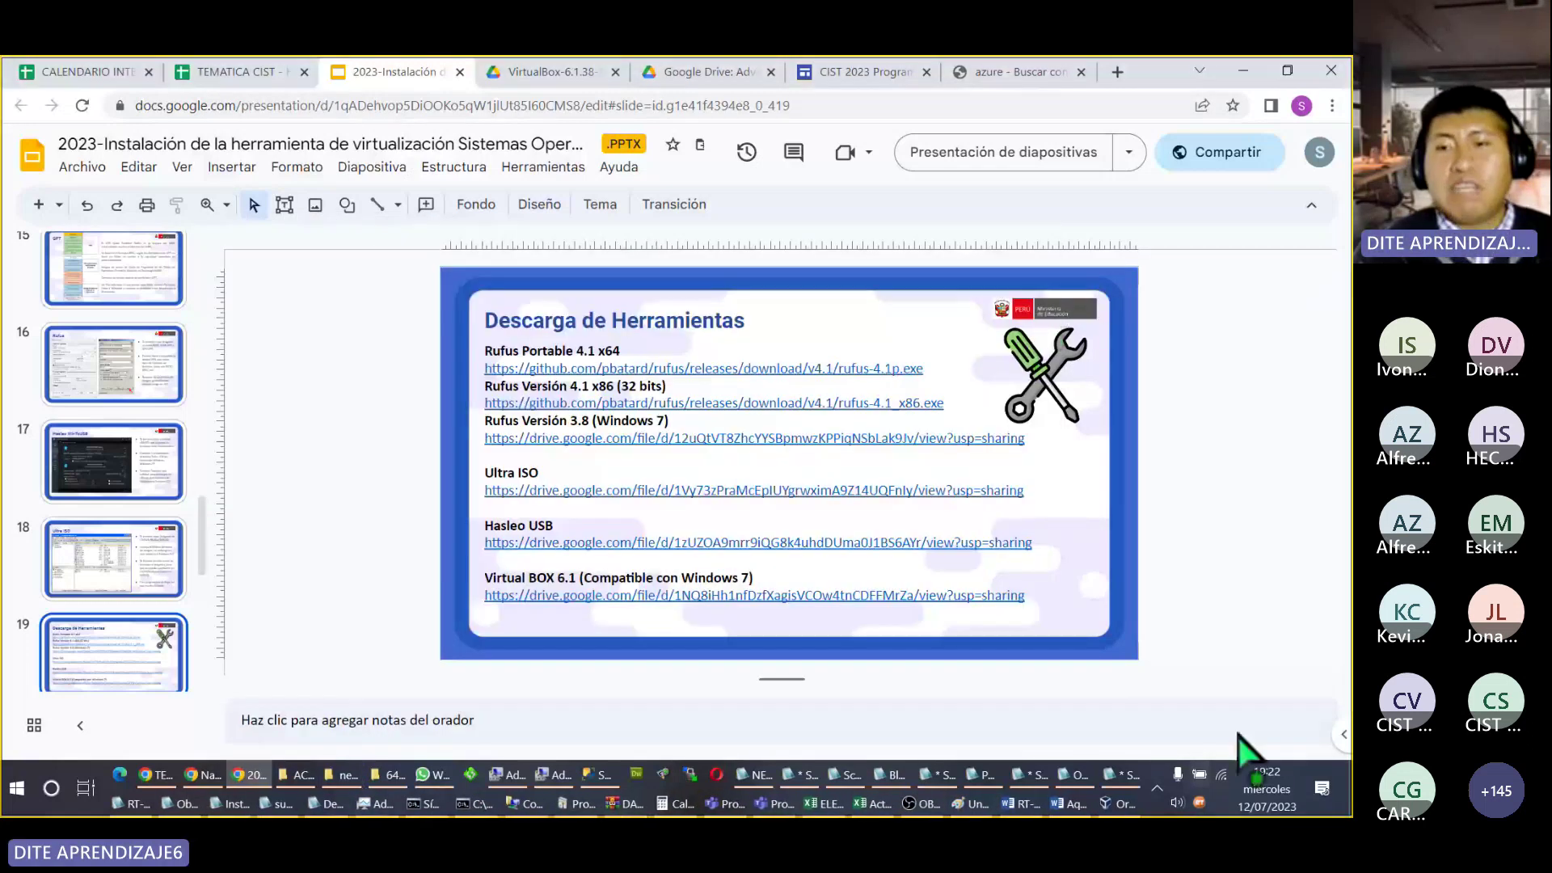
{"action": "key", "text": "super+d"}
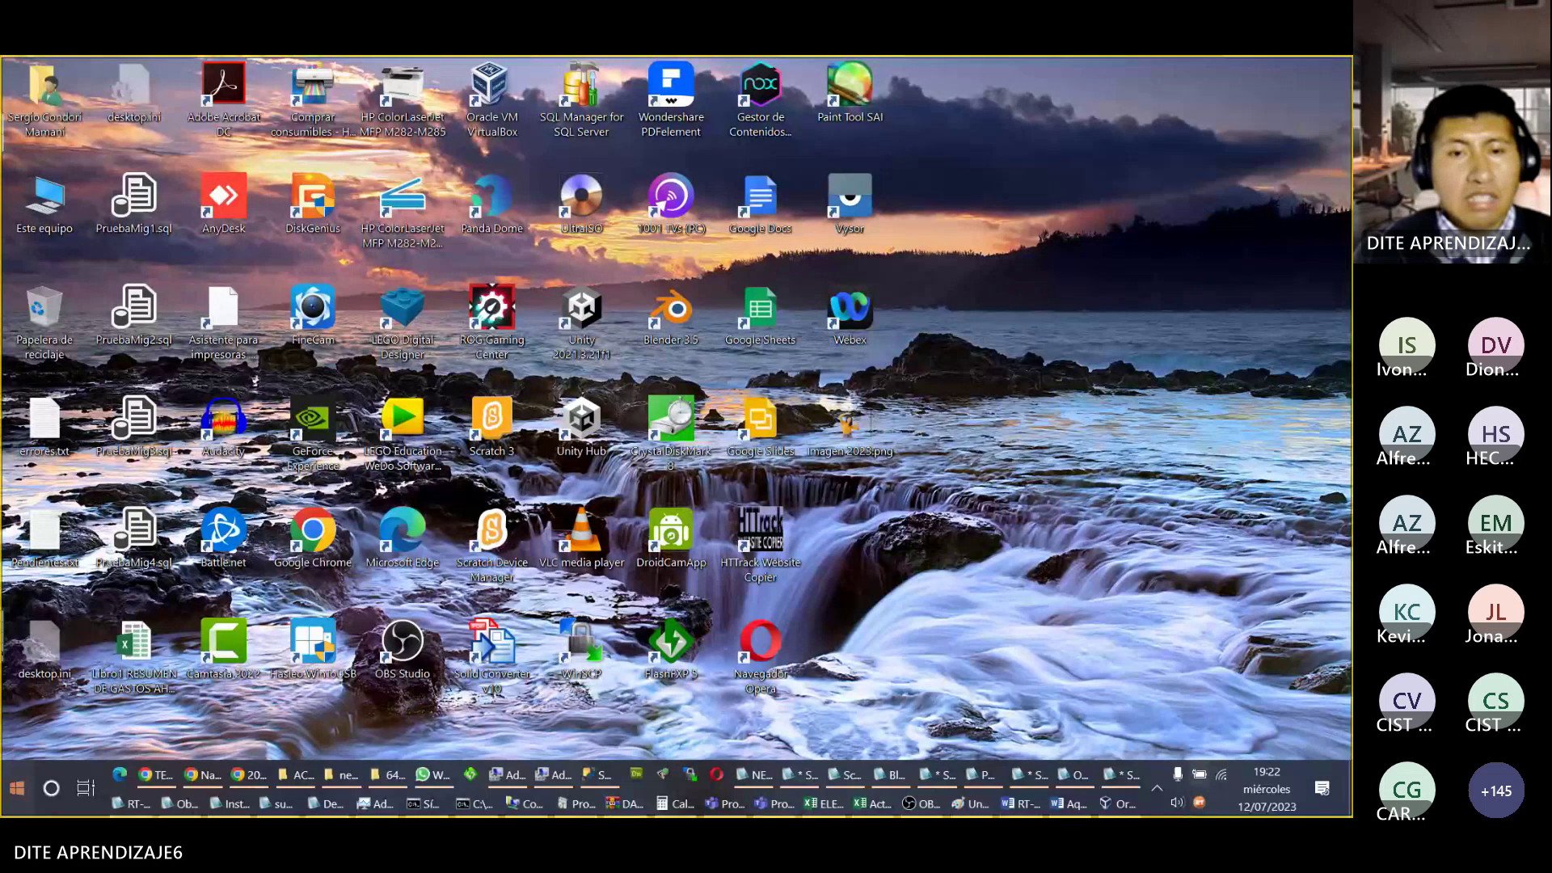
Step: Search Windows for 'has' and launch Hasleo WinToUSB from the results
{"action": "left_click", "coordinate": [17, 789]}
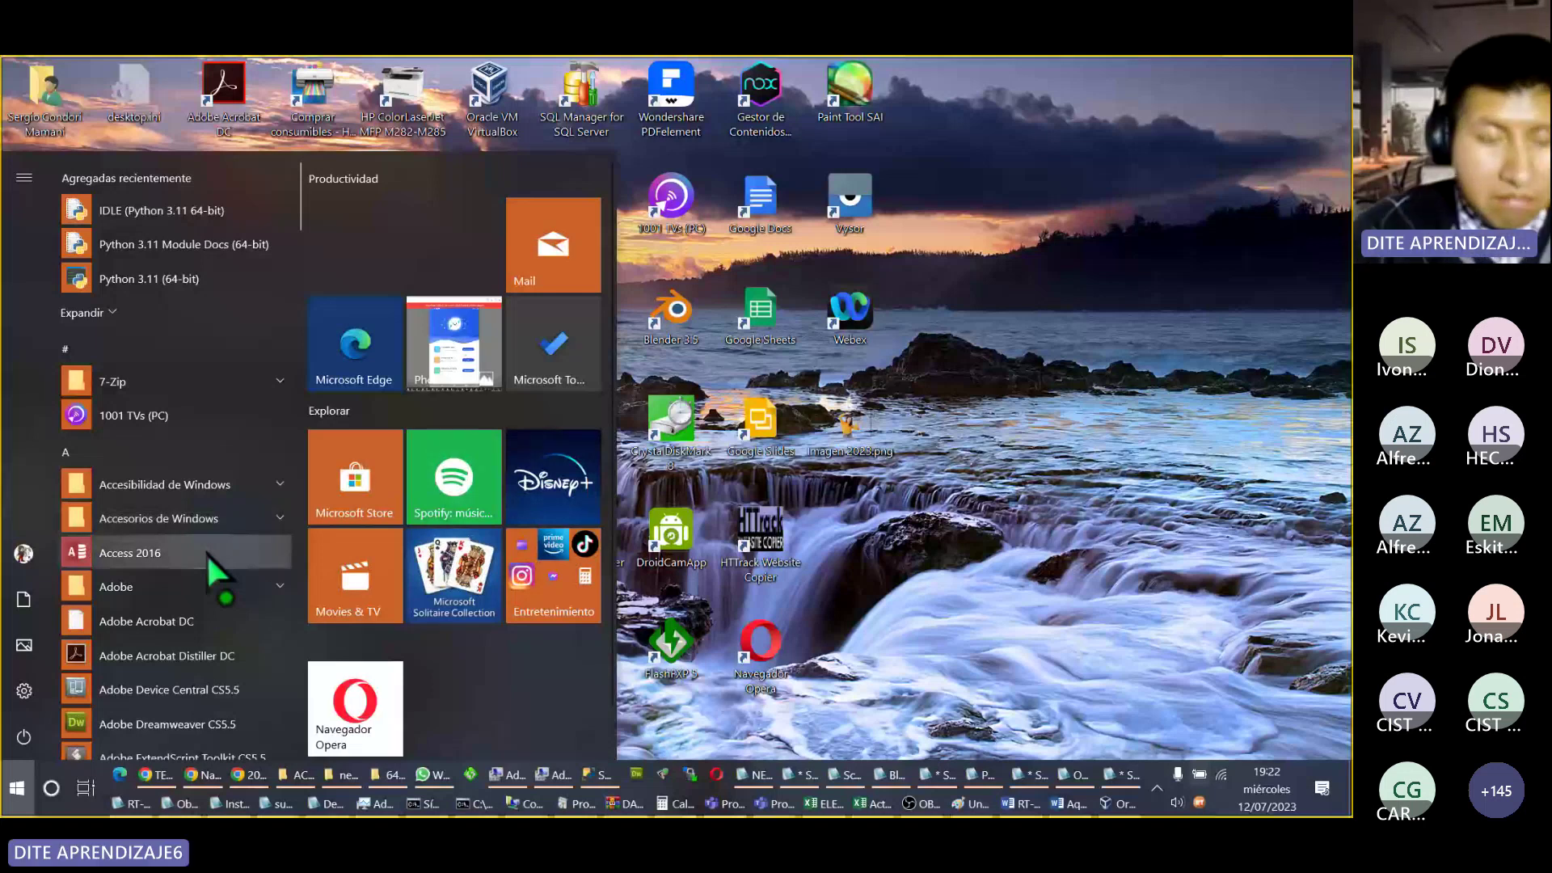
{"action": "left_click", "coordinate": [25, 805]}
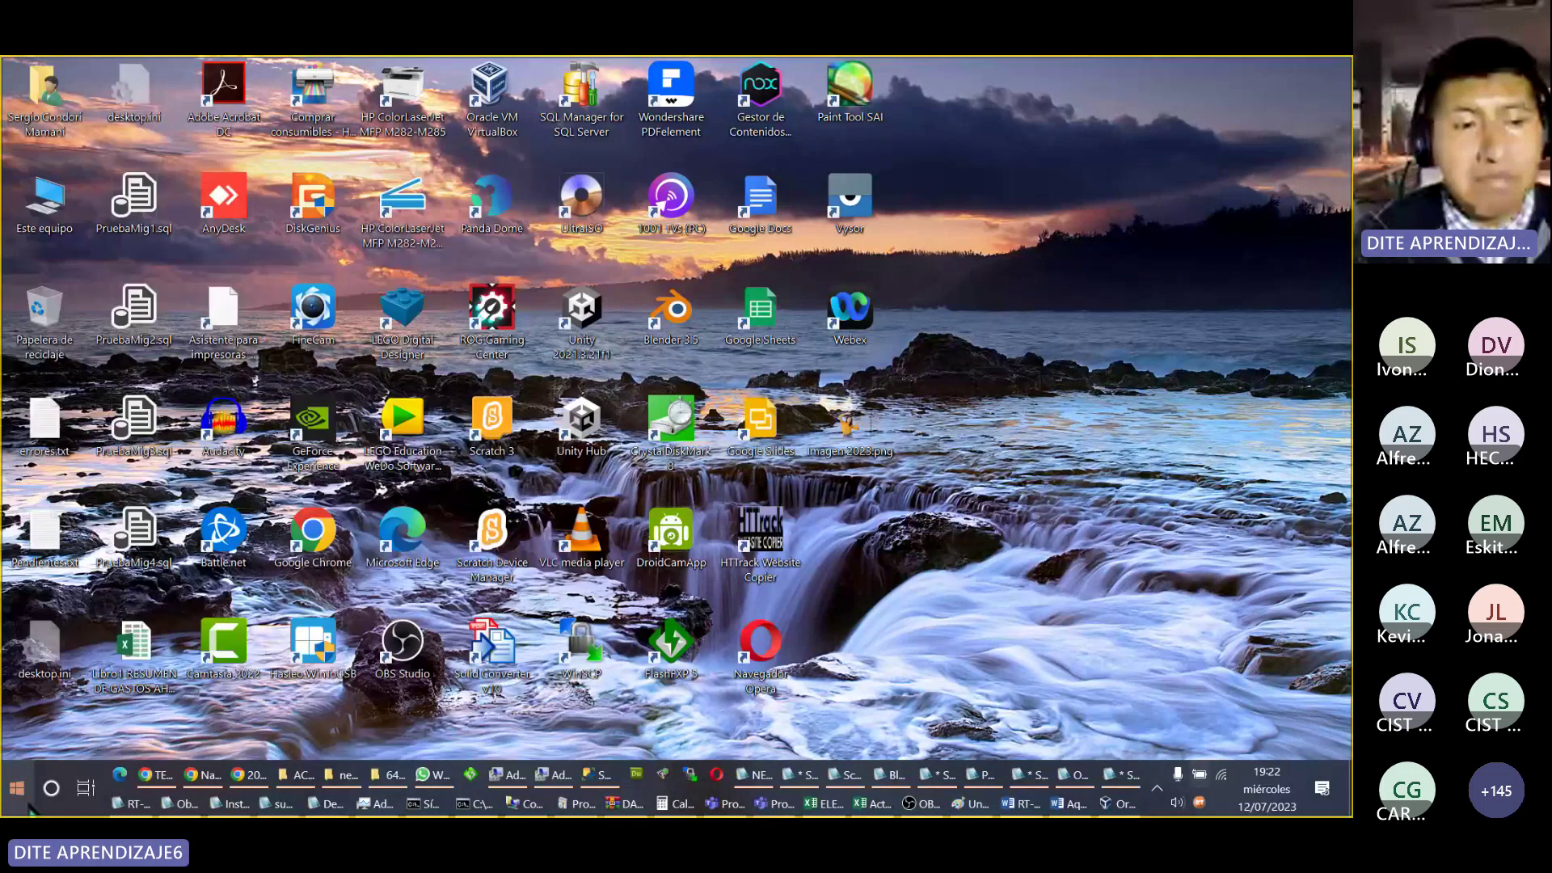
{"action": "left_click", "coordinate": [51, 791]}
{"action": "type", "text": "has"}
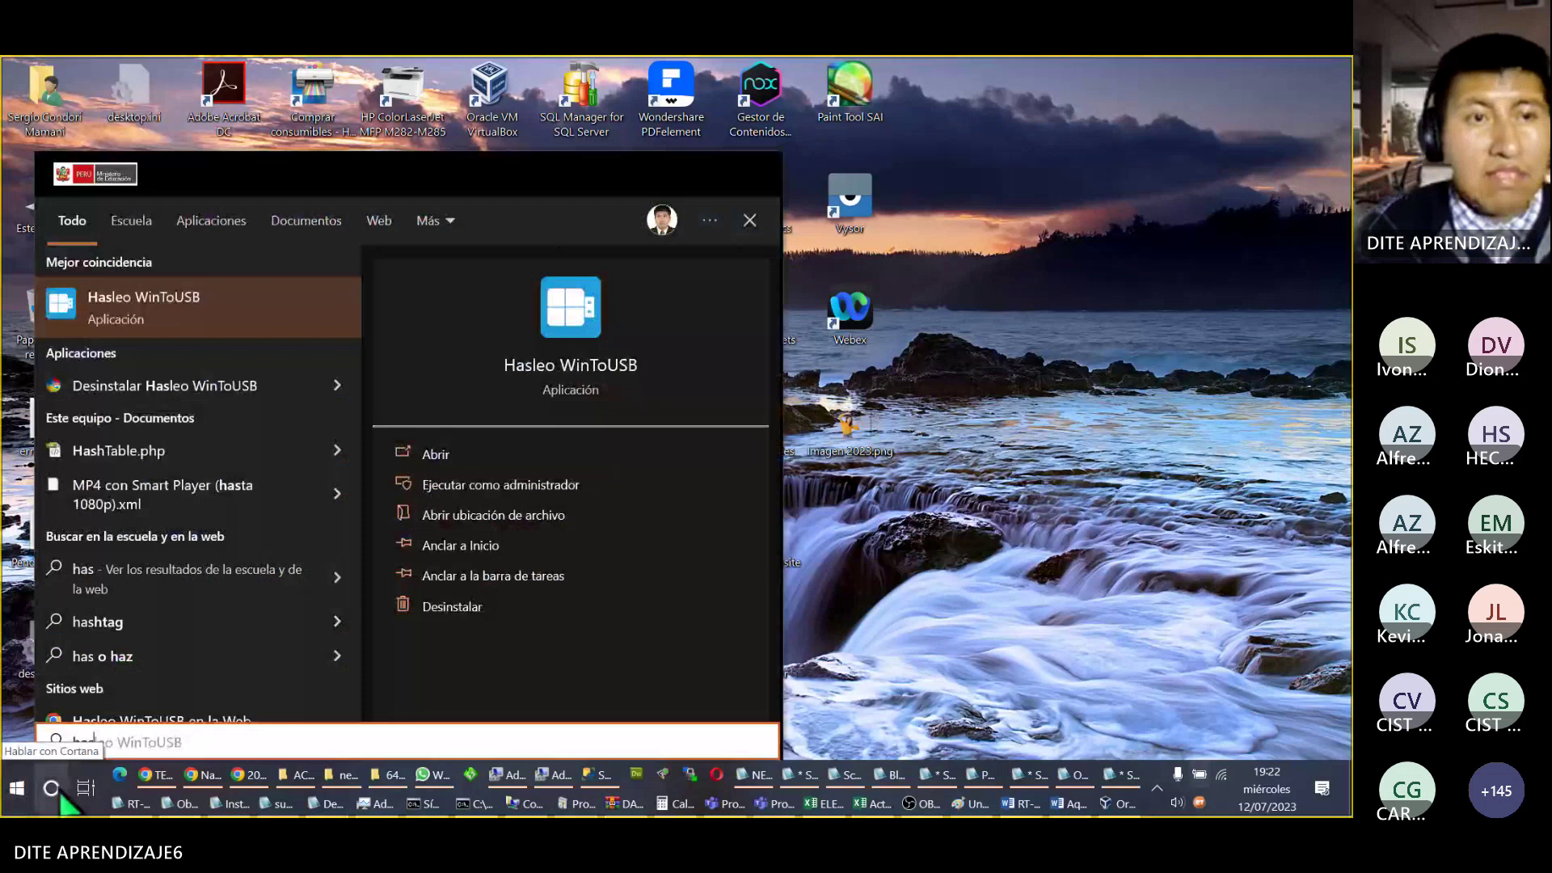
{"action": "left_click", "coordinate": [190, 323]}
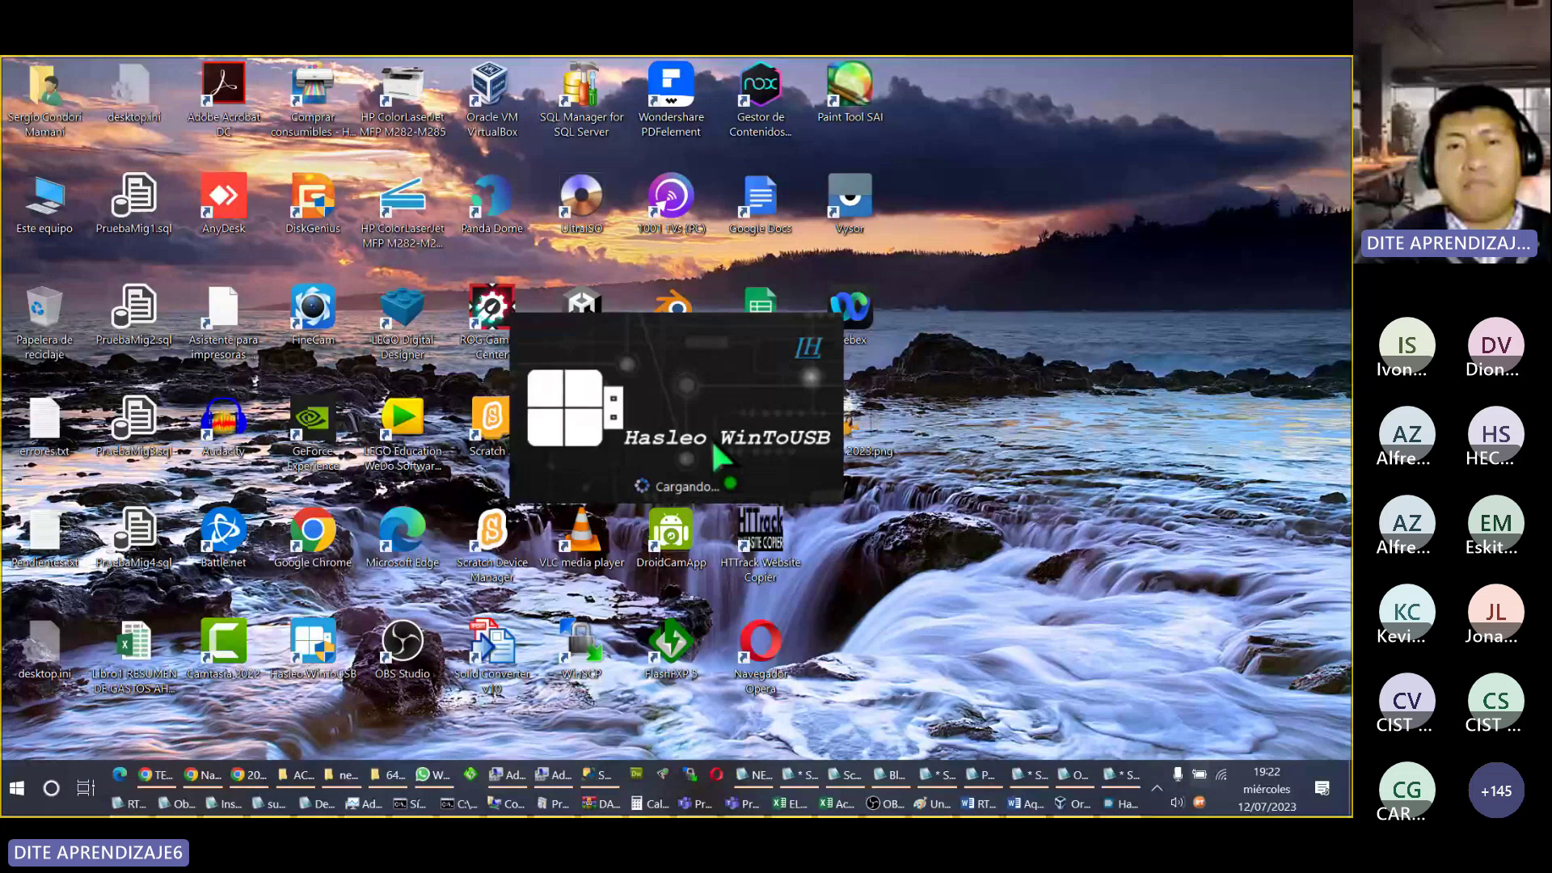
Step: Set up Windows To Go from SO Windows actual in Heredado mode, then return to Chrome
{"action": "left_click", "coordinate": [425, 483]}
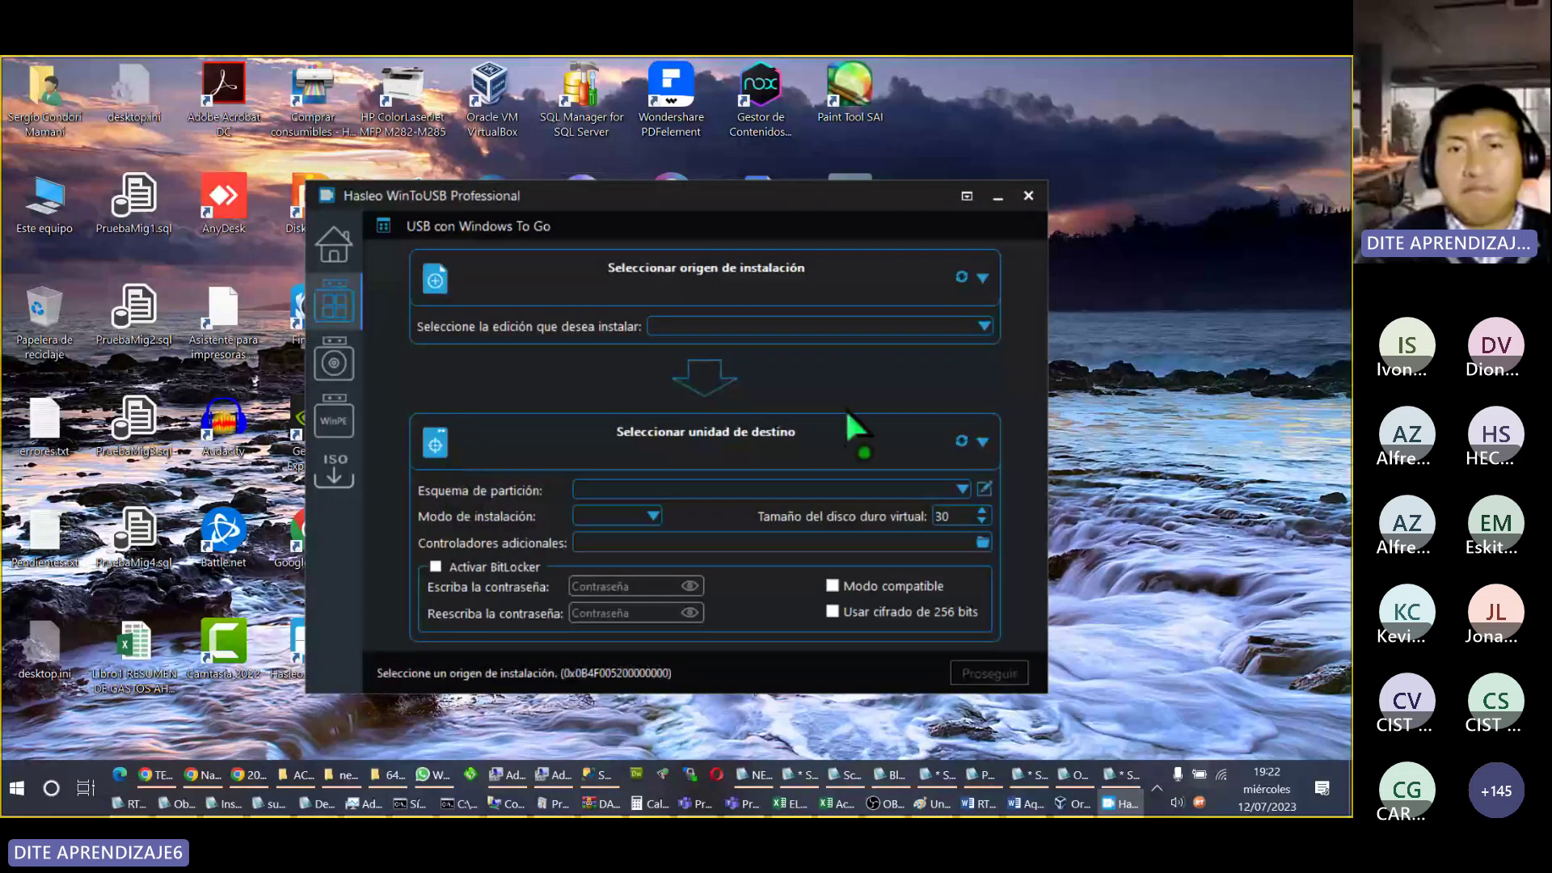
{"action": "left_click", "coordinate": [595, 256]}
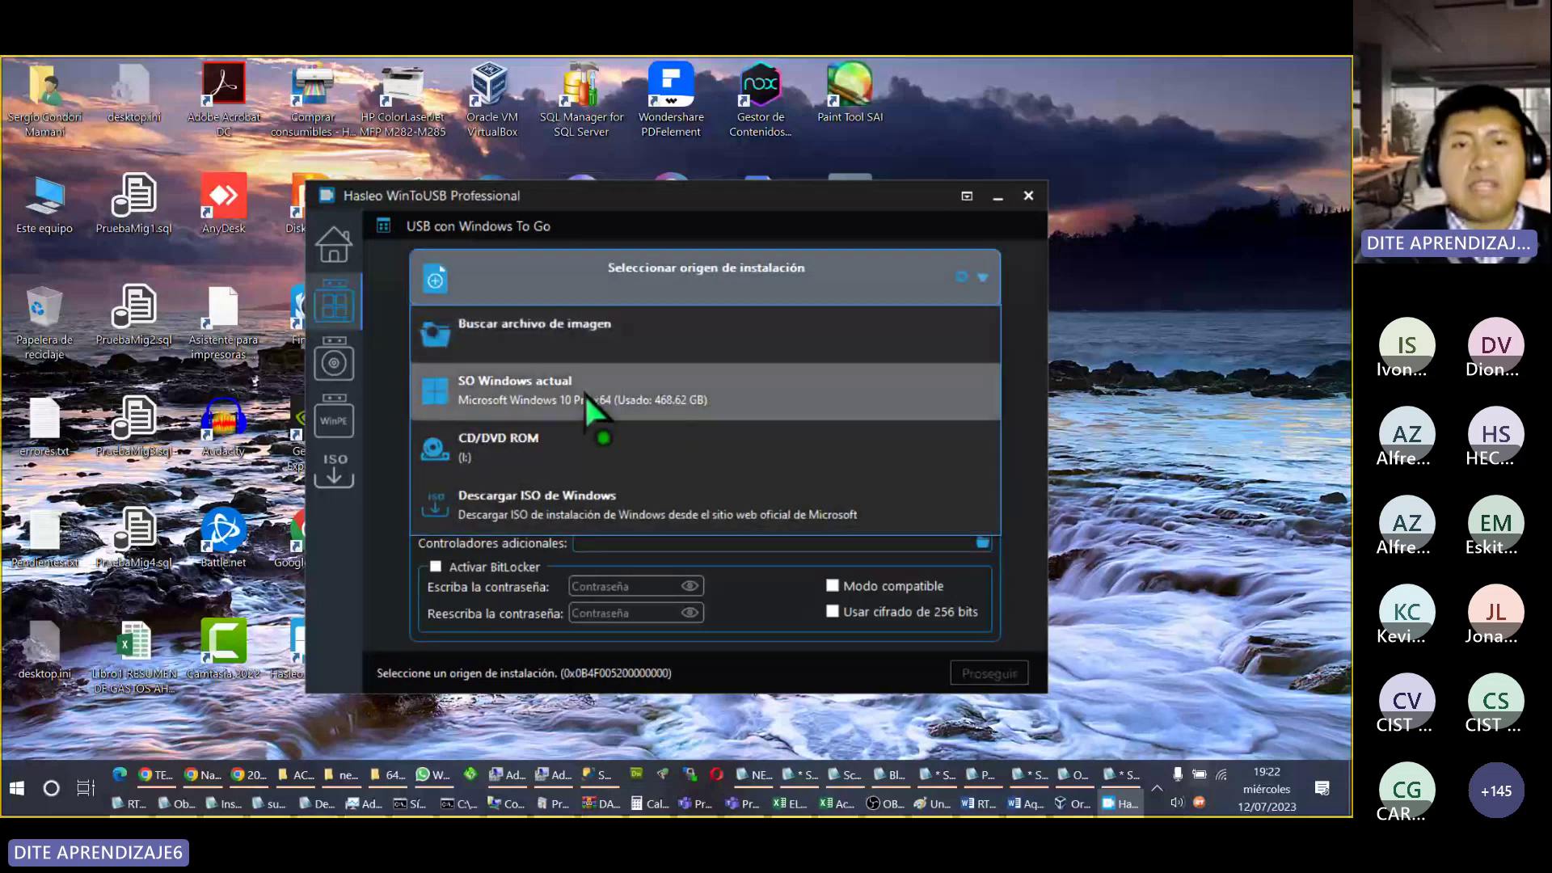
{"action": "left_click", "coordinate": [585, 394]}
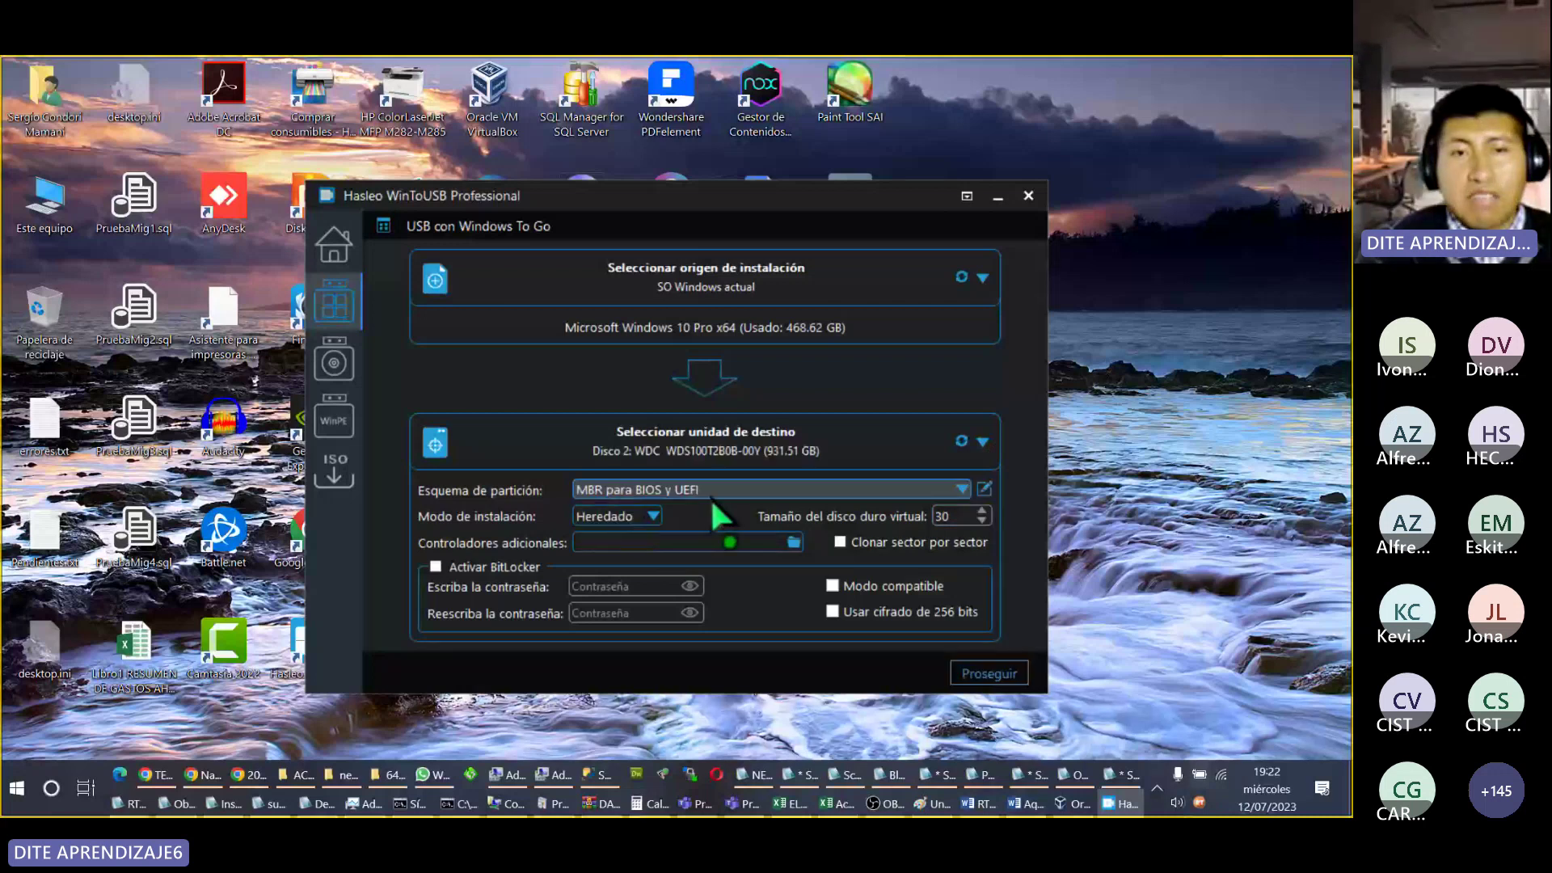
{"action": "left_click", "coordinate": [622, 522]}
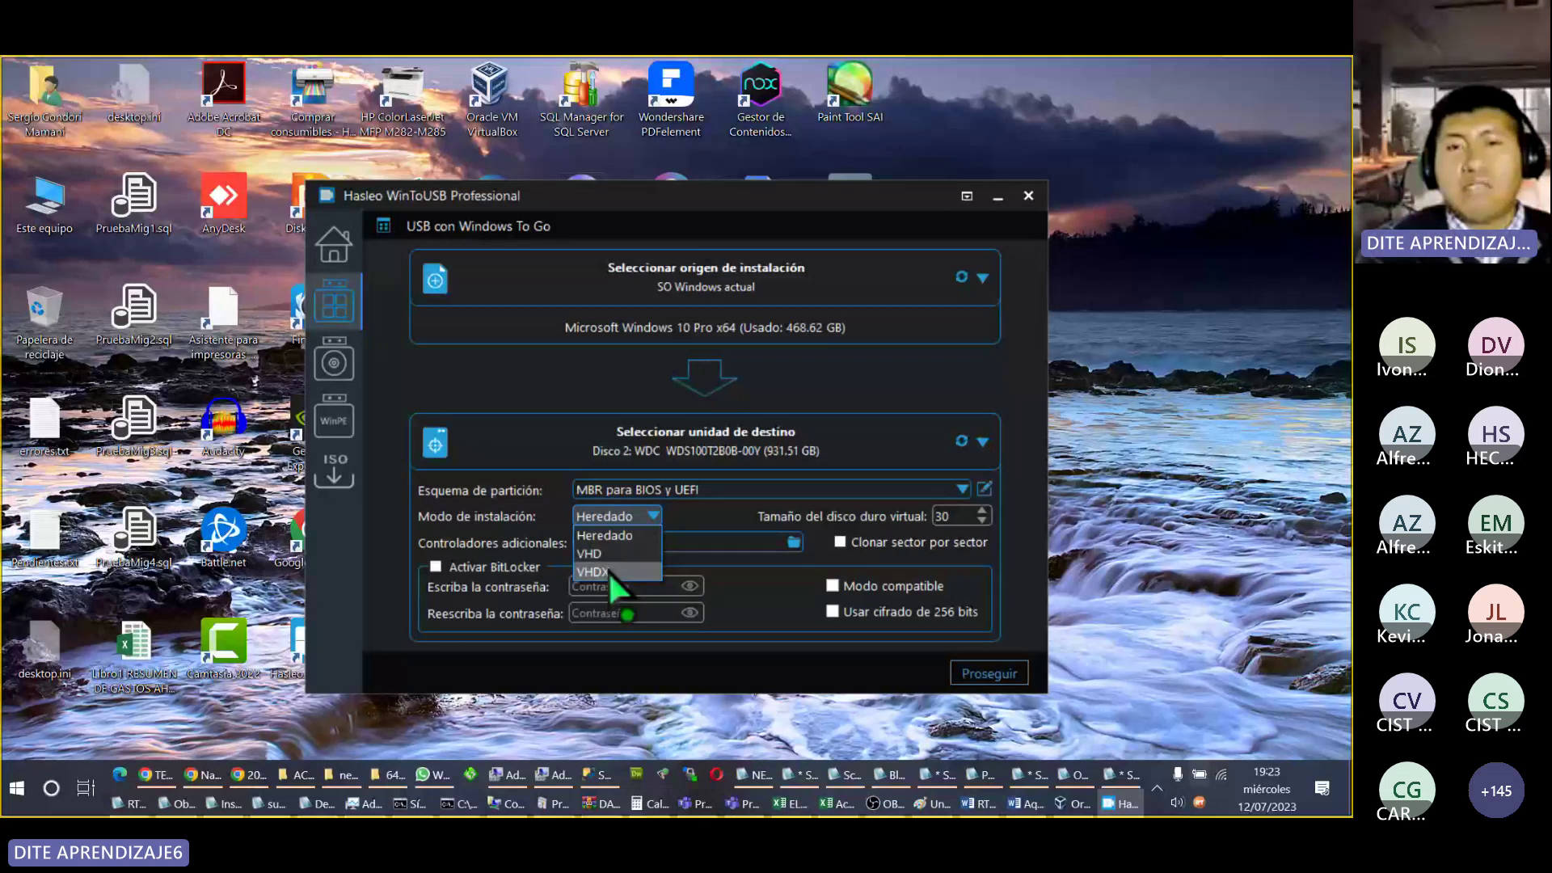
{"action": "left_click", "coordinate": [639, 537]}
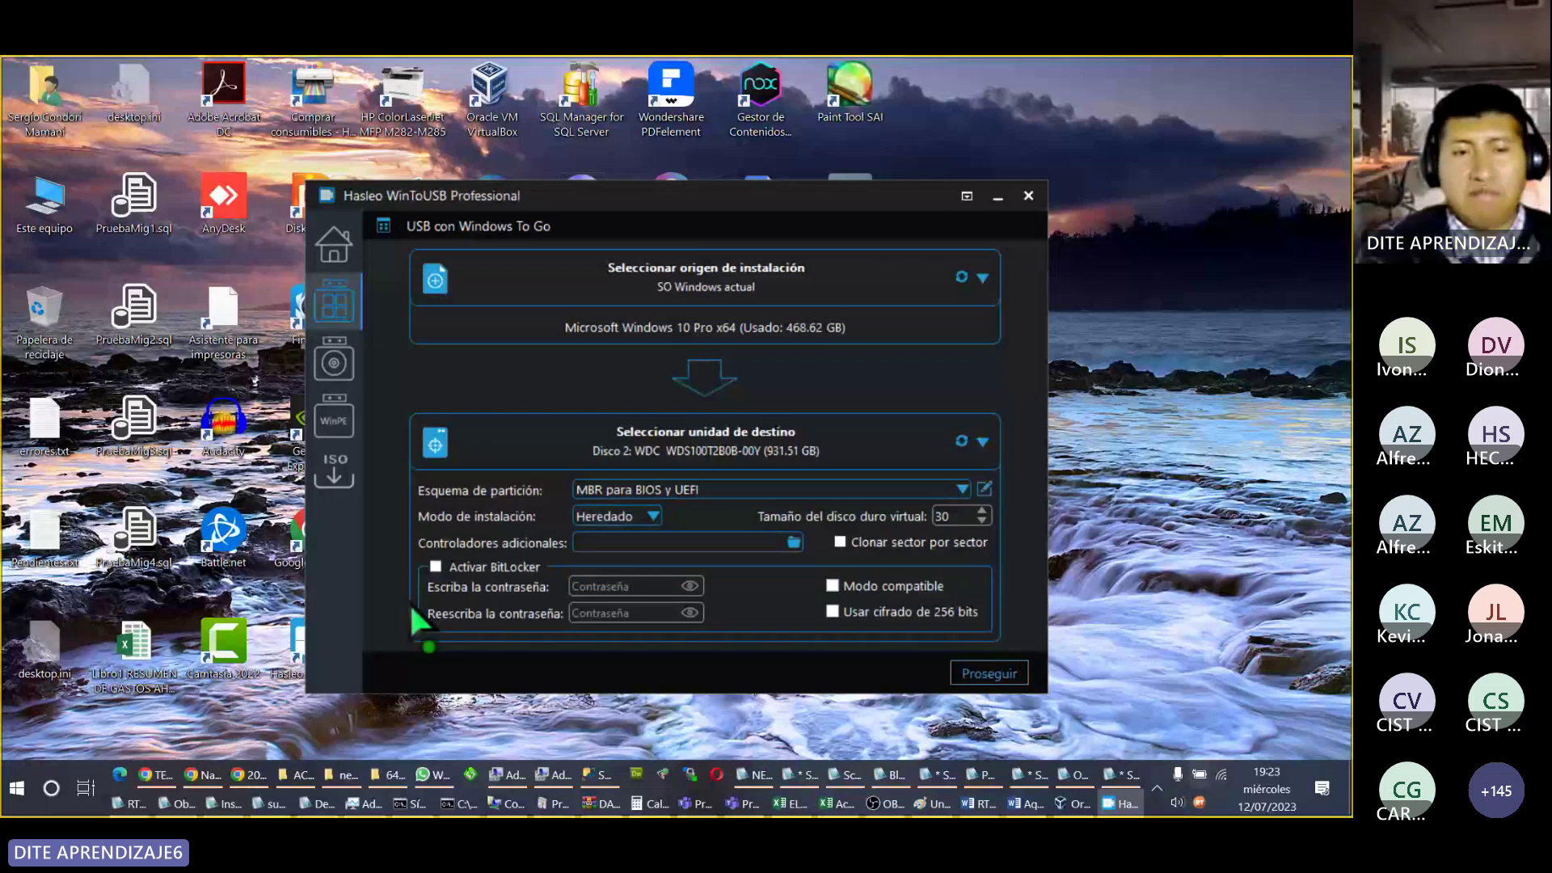
{"action": "left_click", "coordinate": [247, 772]}
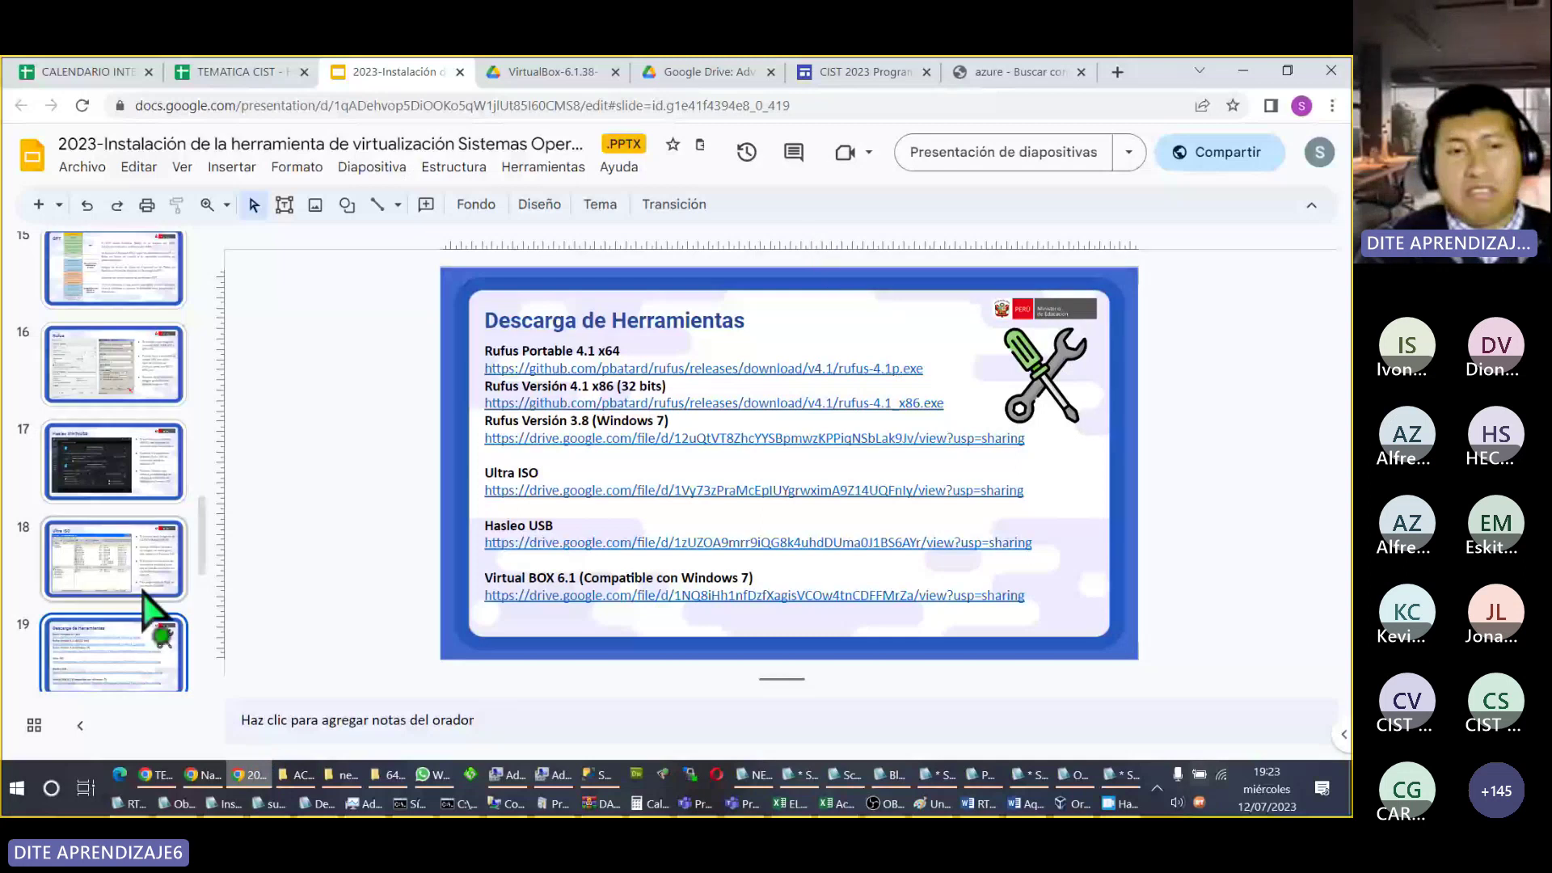
Step: Preview slides 20 and 21, then present from slide 19 and advance to 'Descarga de Imagenes'
{"action": "scroll", "coordinate": [146, 602], "scroll_direction": "down", "scroll_amount": 1}
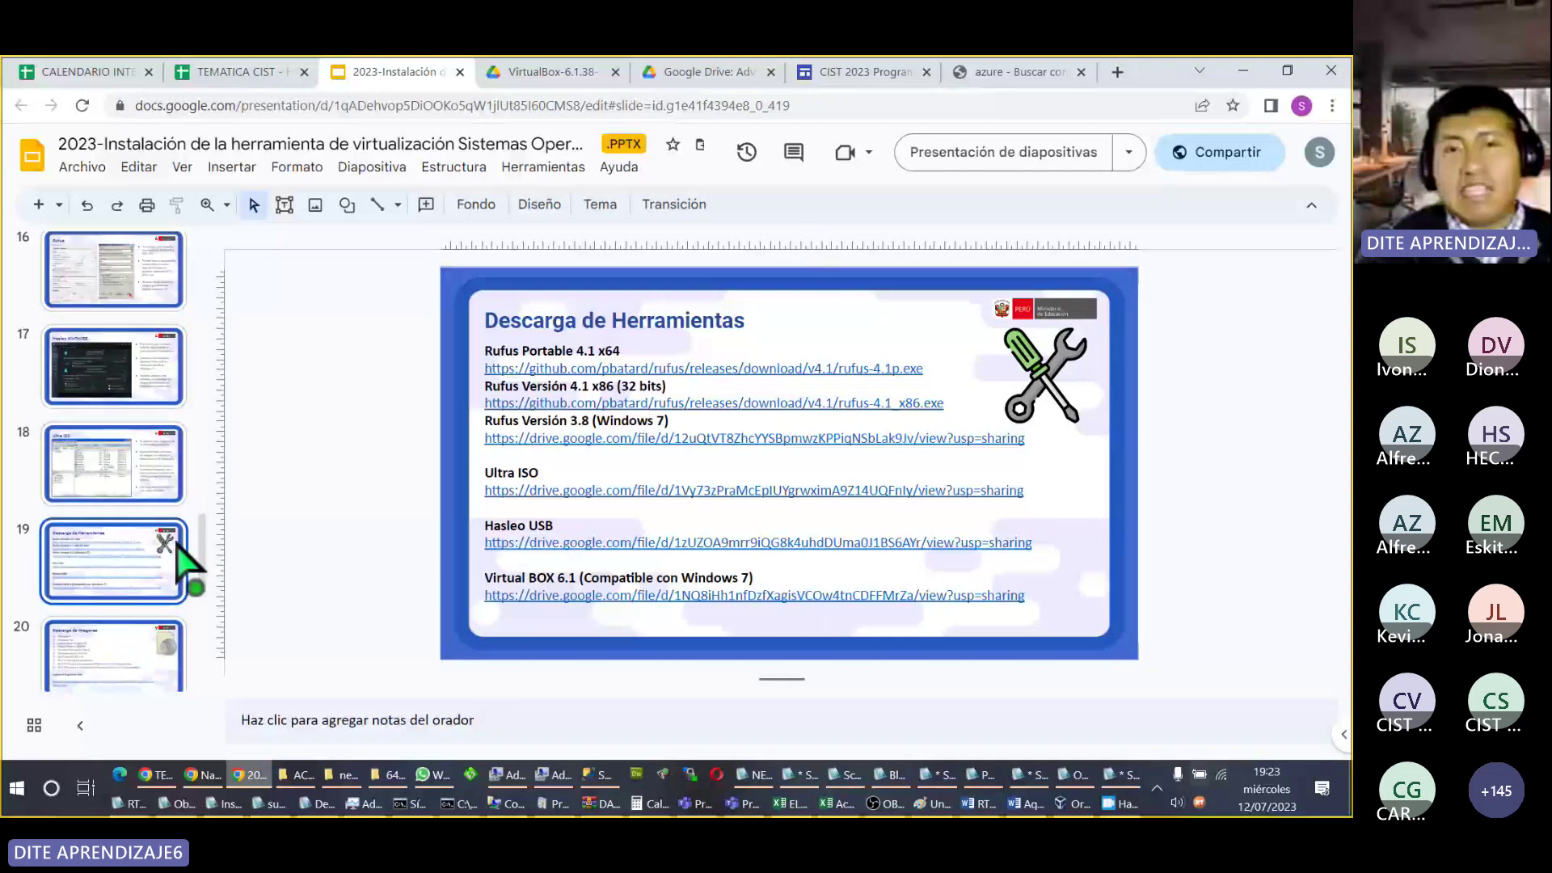
{"action": "key", "text": "Down"}
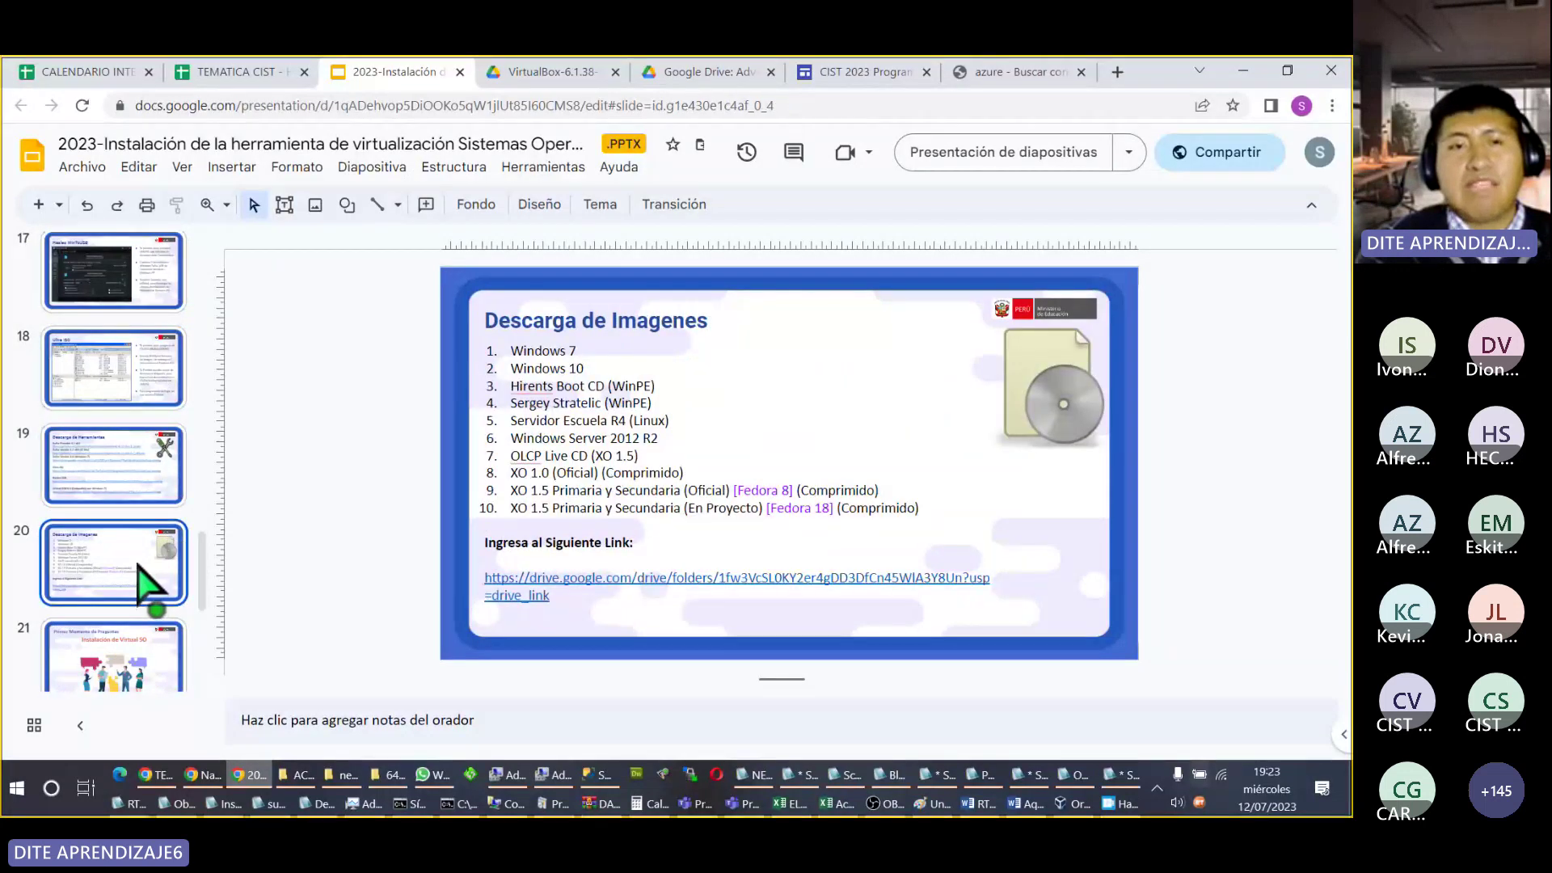
{"action": "key", "text": "Down"}
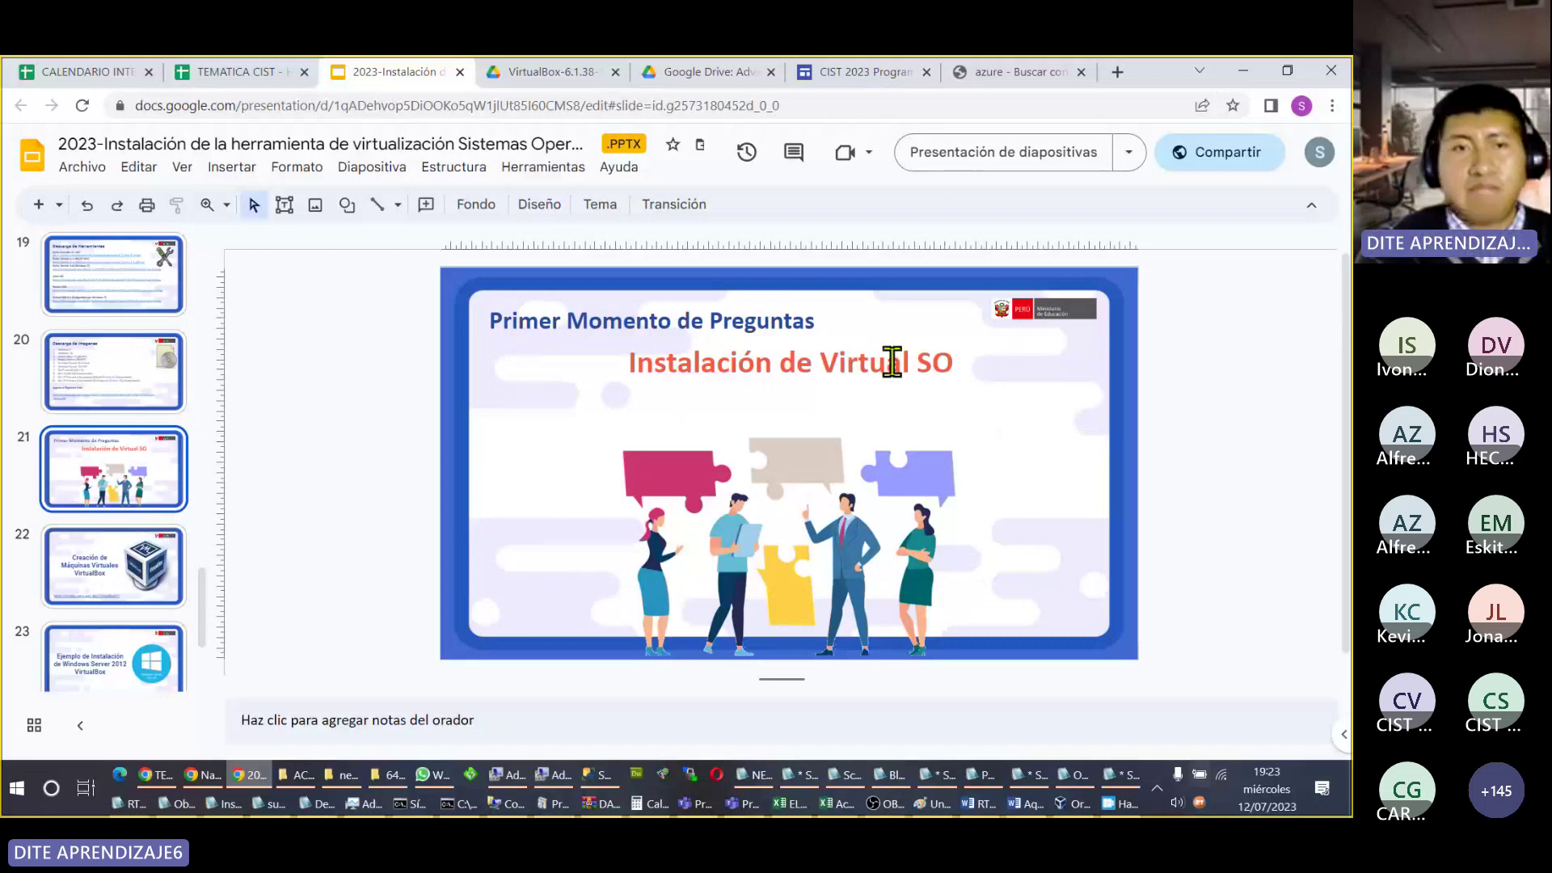
{"action": "left_click", "coordinate": [103, 292]}
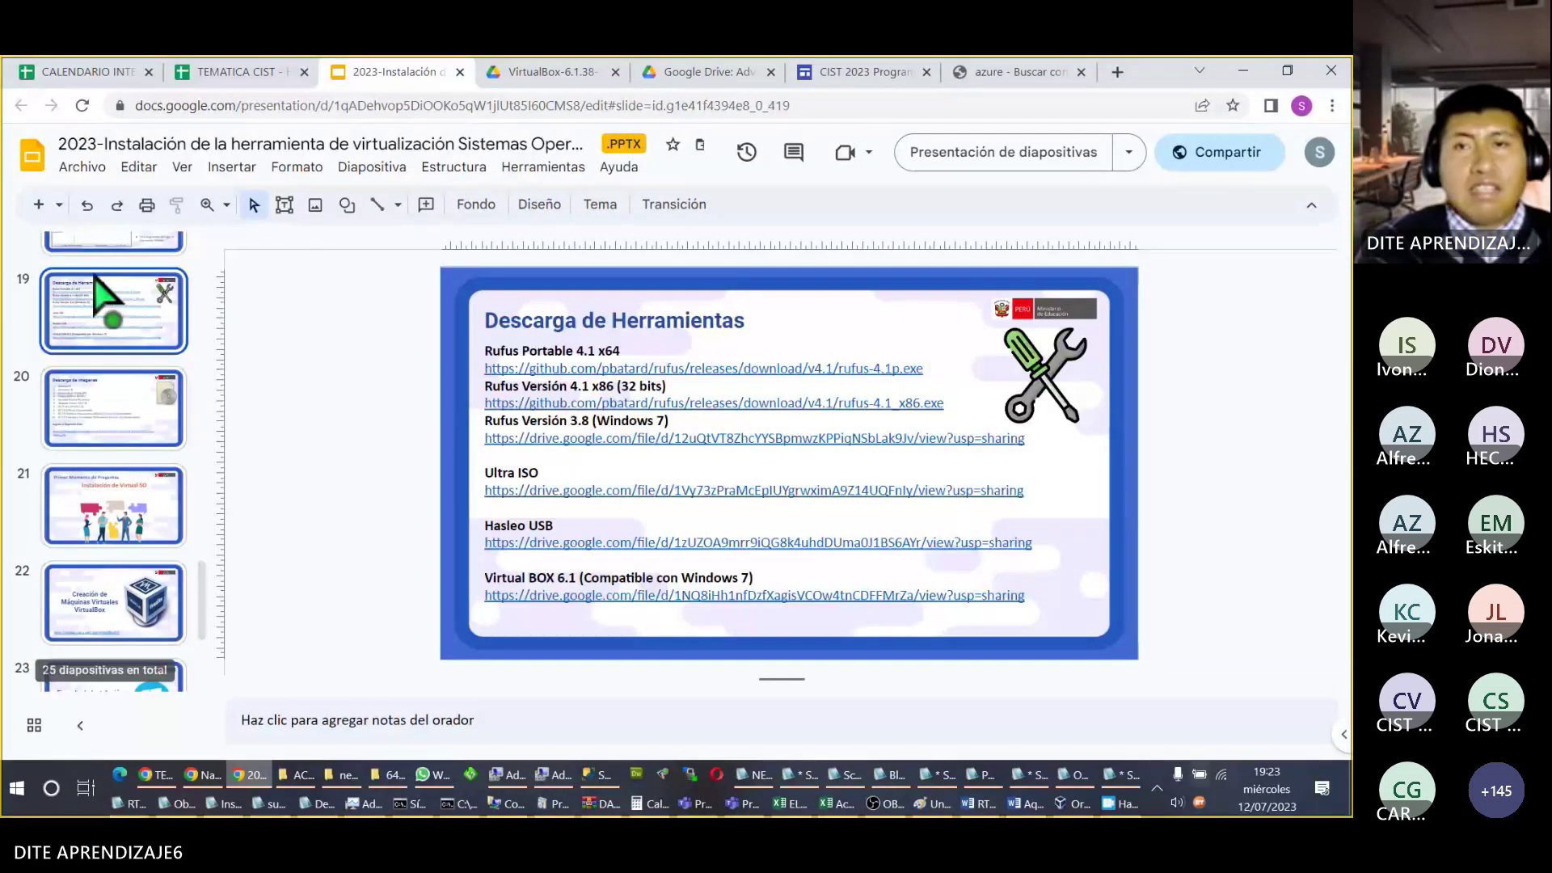
{"action": "left_click", "coordinate": [978, 162]}
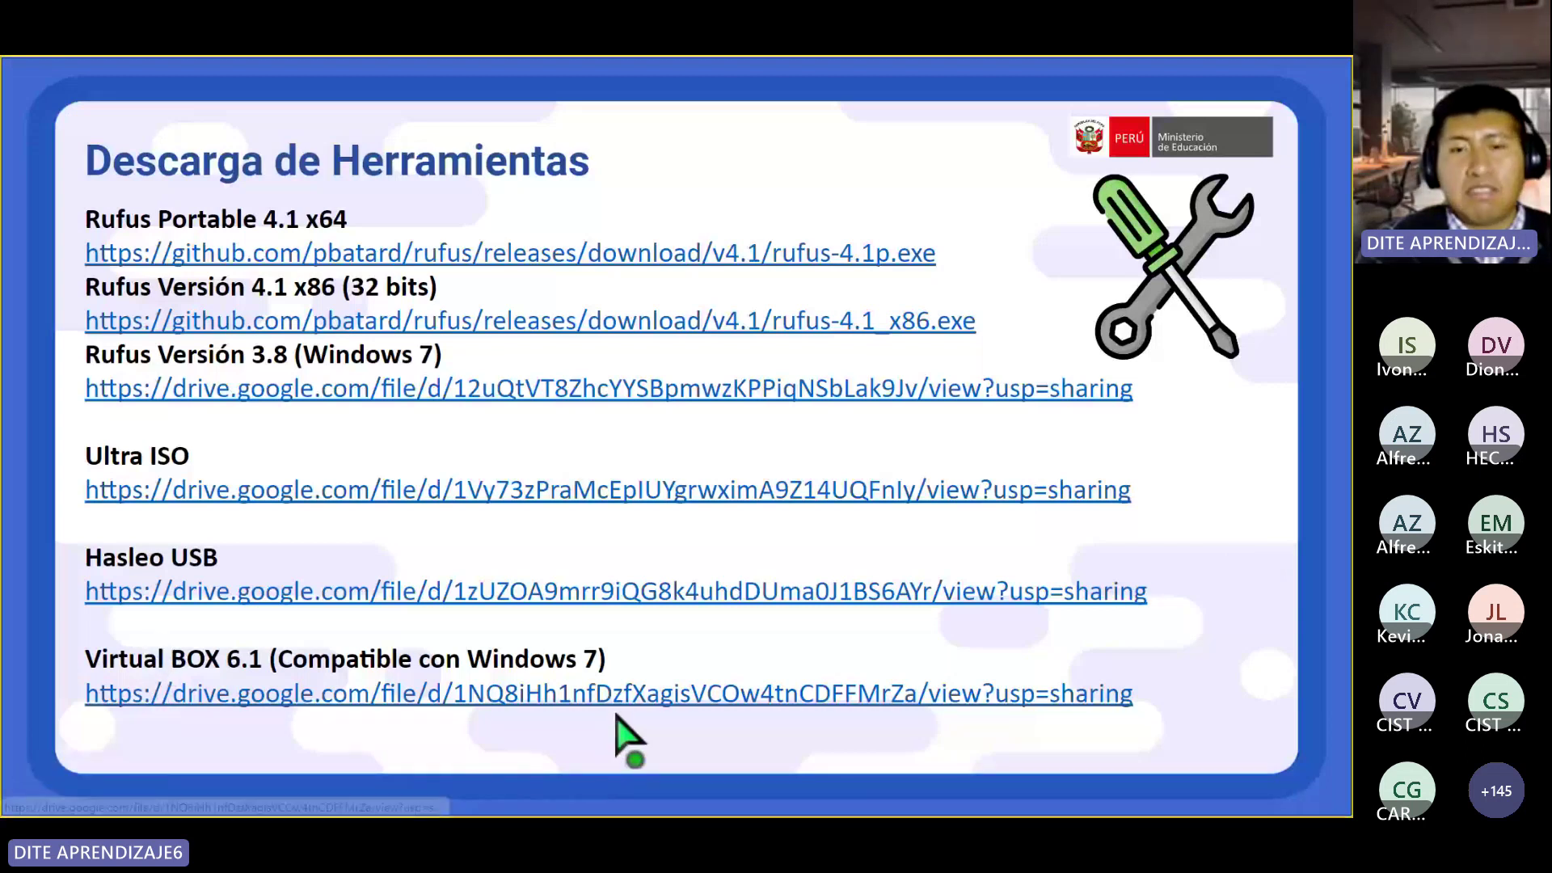
{"action": "left_click", "coordinate": [1251, 594]}
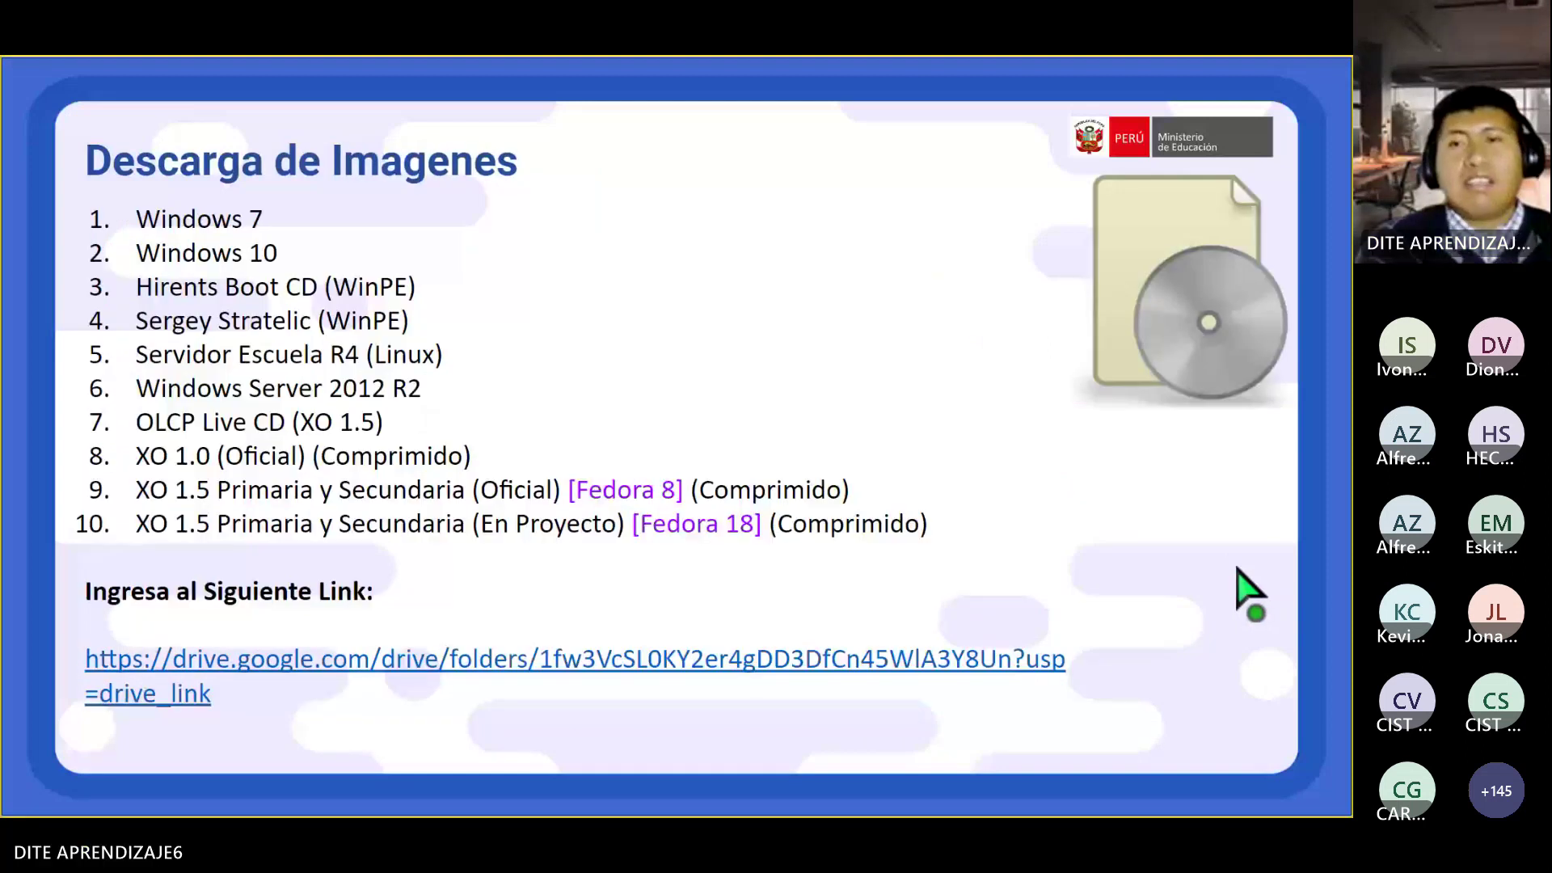
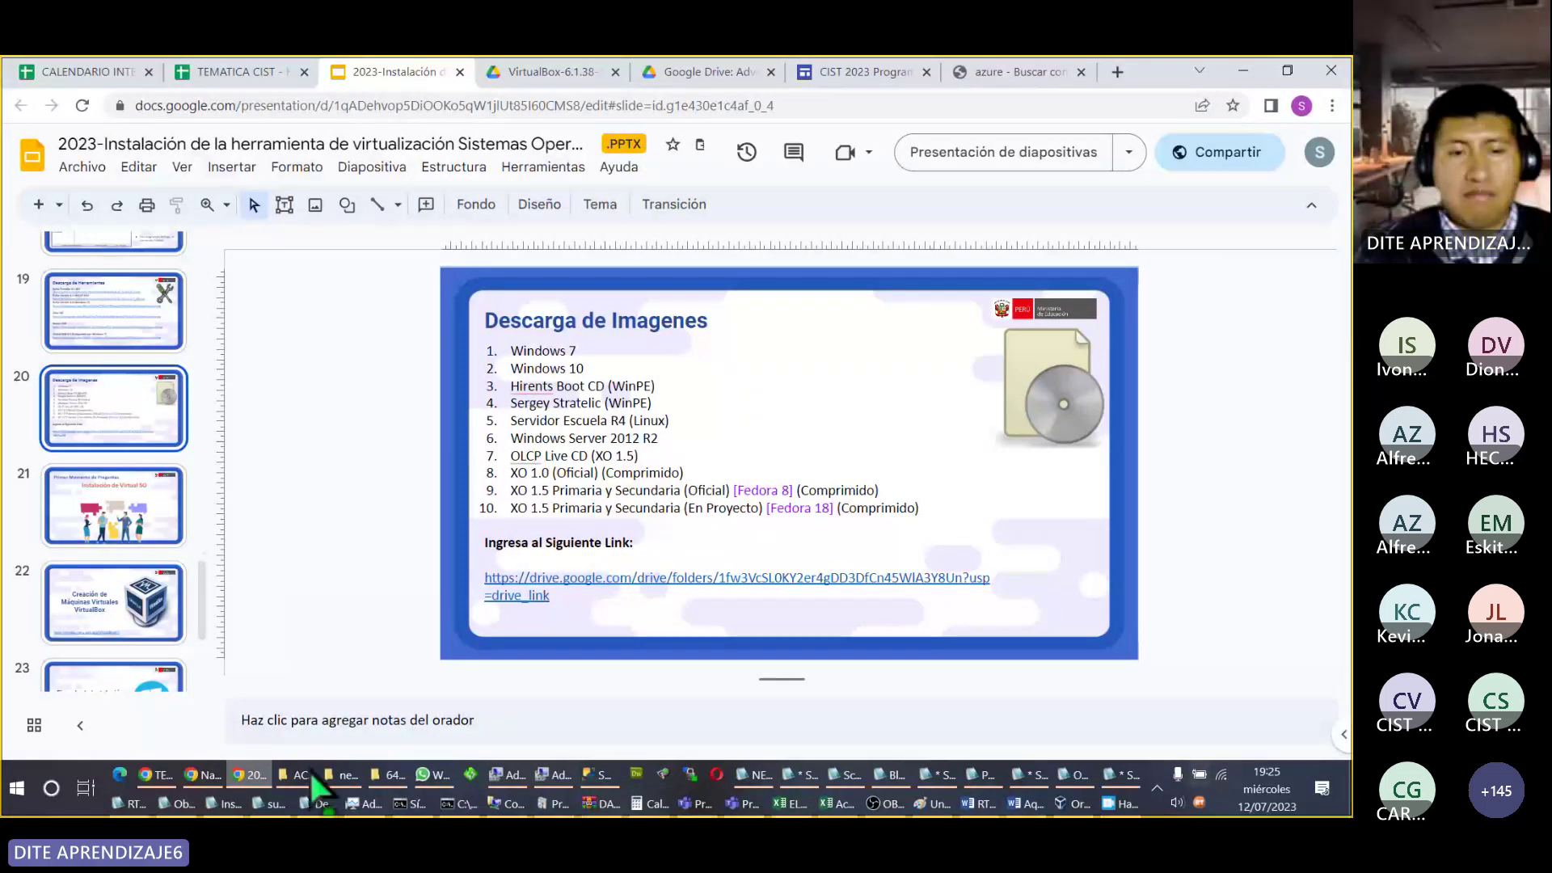
Step: Open a new untitled Notepad2-mod window from its taskbar jump list and move it aside
{"action": "right_click", "coordinate": [314, 800]}
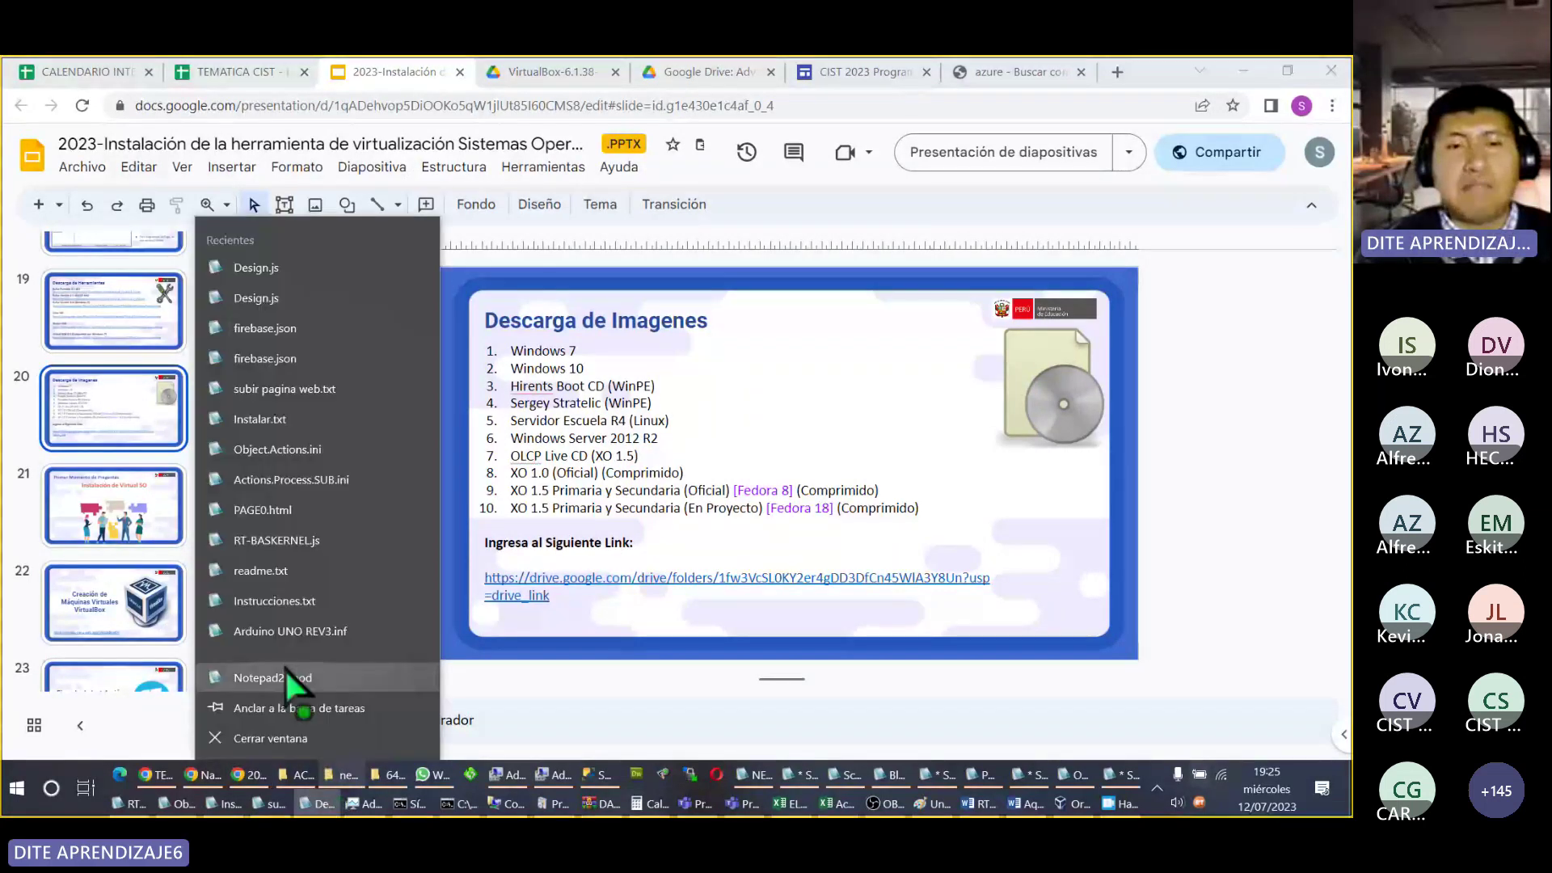
{"action": "left_click", "coordinate": [285, 676]}
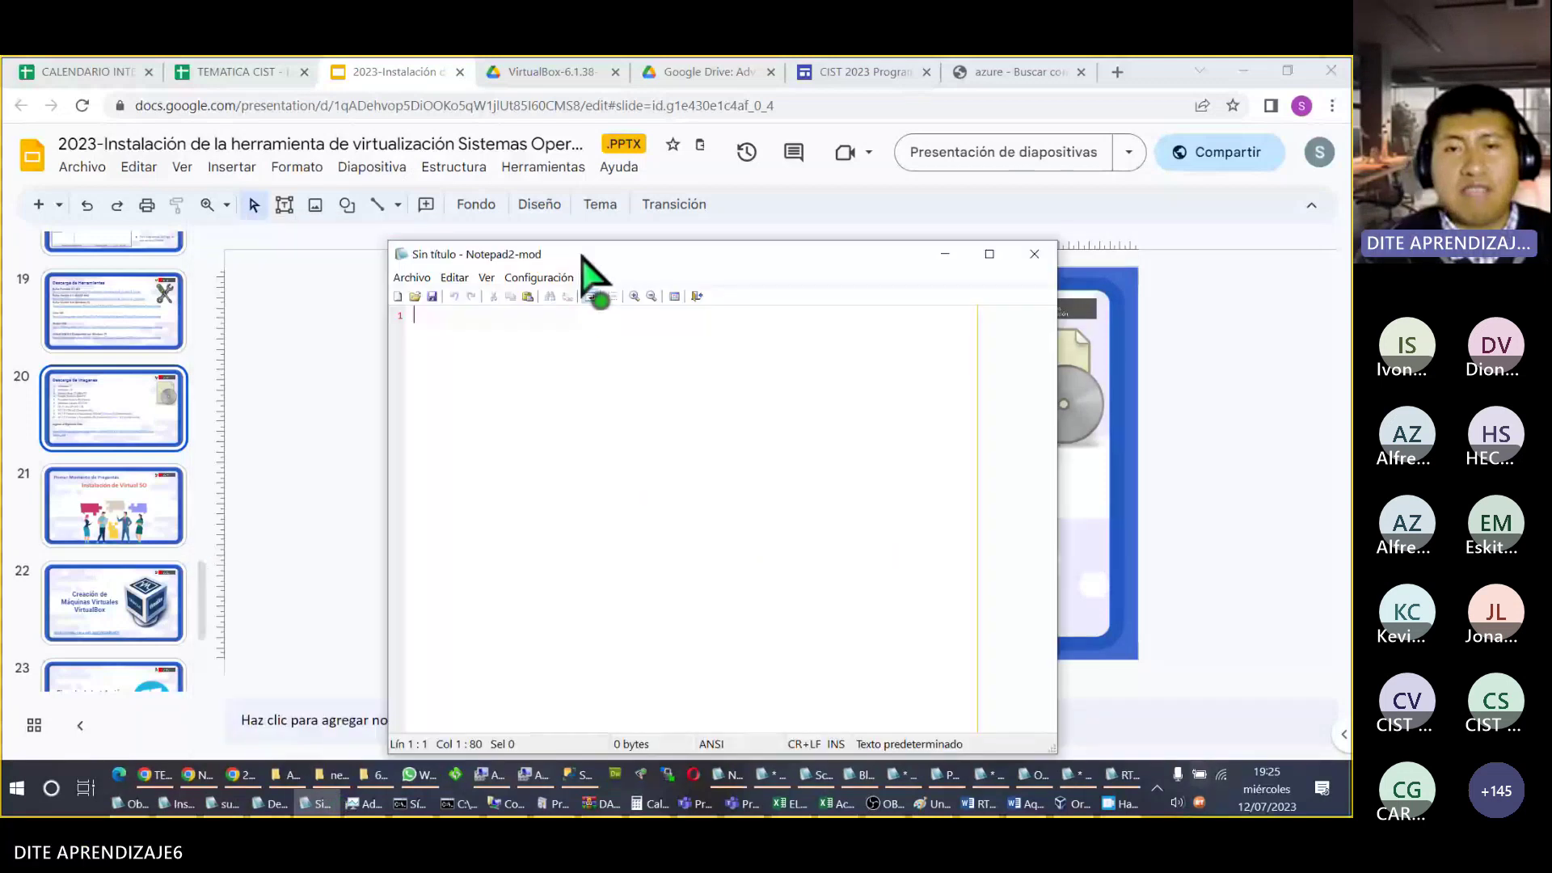
{"action": "left_click_drag", "start_coordinate": [582, 257], "coordinate": [1030, 305]}
{"action": "scroll", "coordinate": [982, 389], "scroll_direction": "up", "scroll_amount": 2}
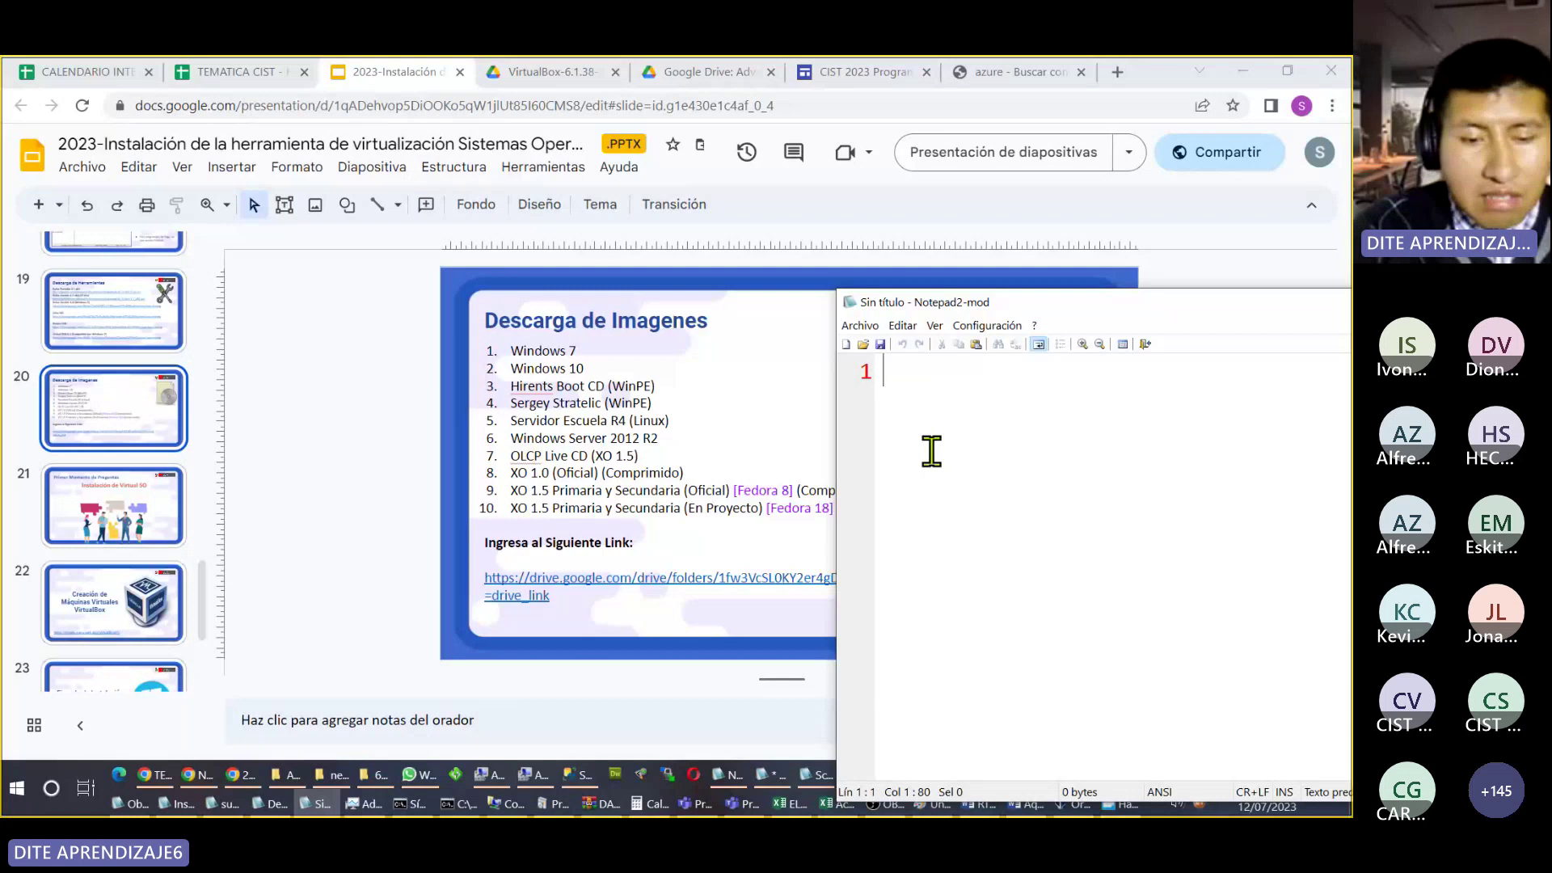
Step: Type 'VirtualPC (simulacion de una Computadora)' on line 1 and start a second line
{"action": "type", "text": "Virtual"}
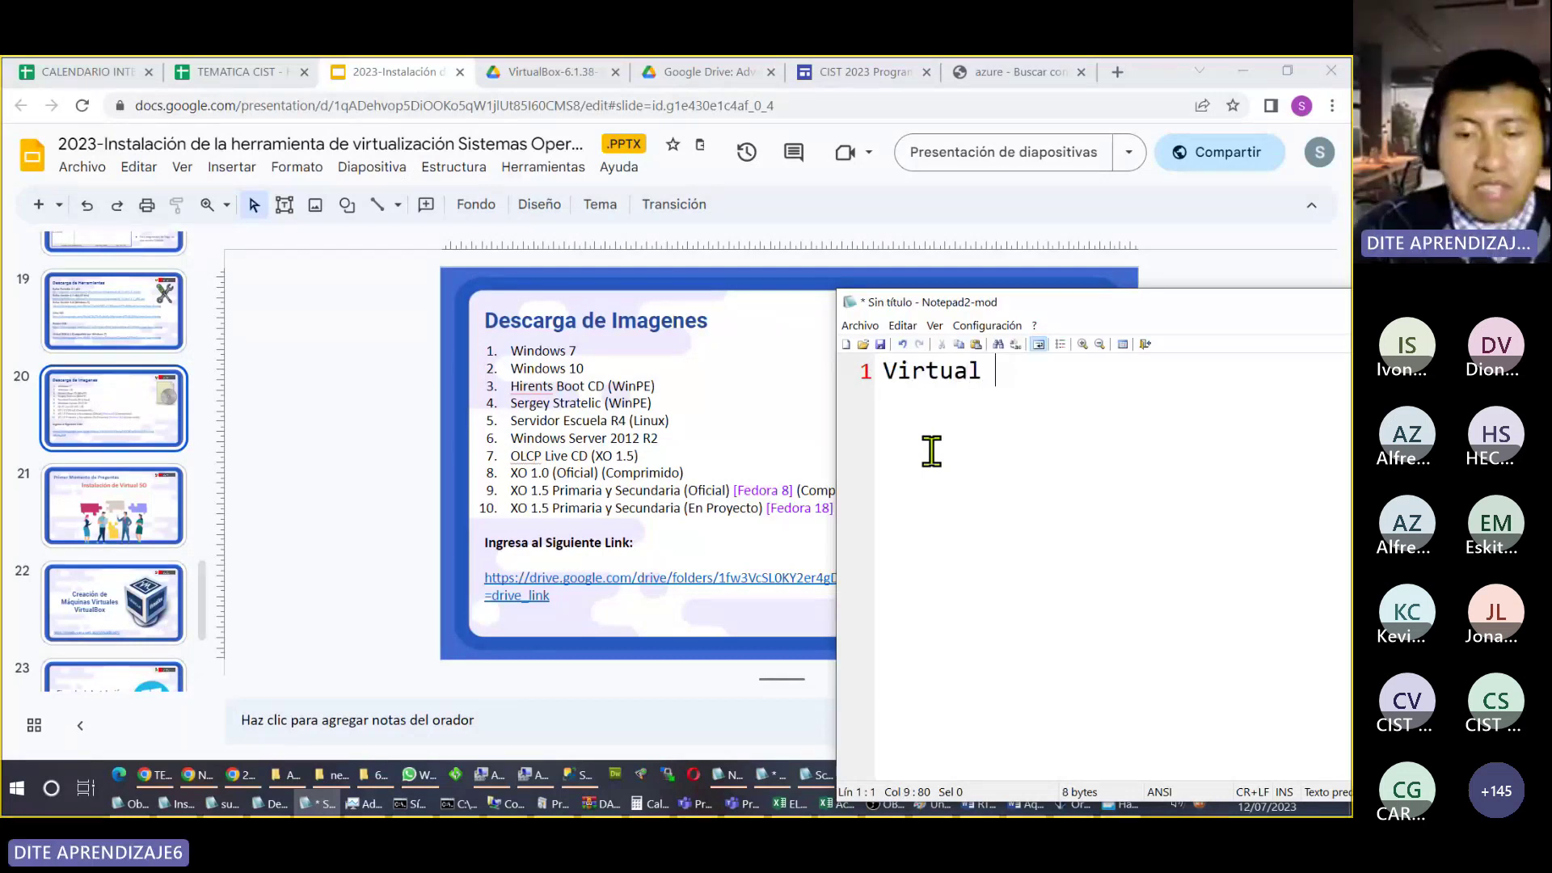
{"action": "key", "text": "BackSpace"}
{"action": "type", "text": "PC"}
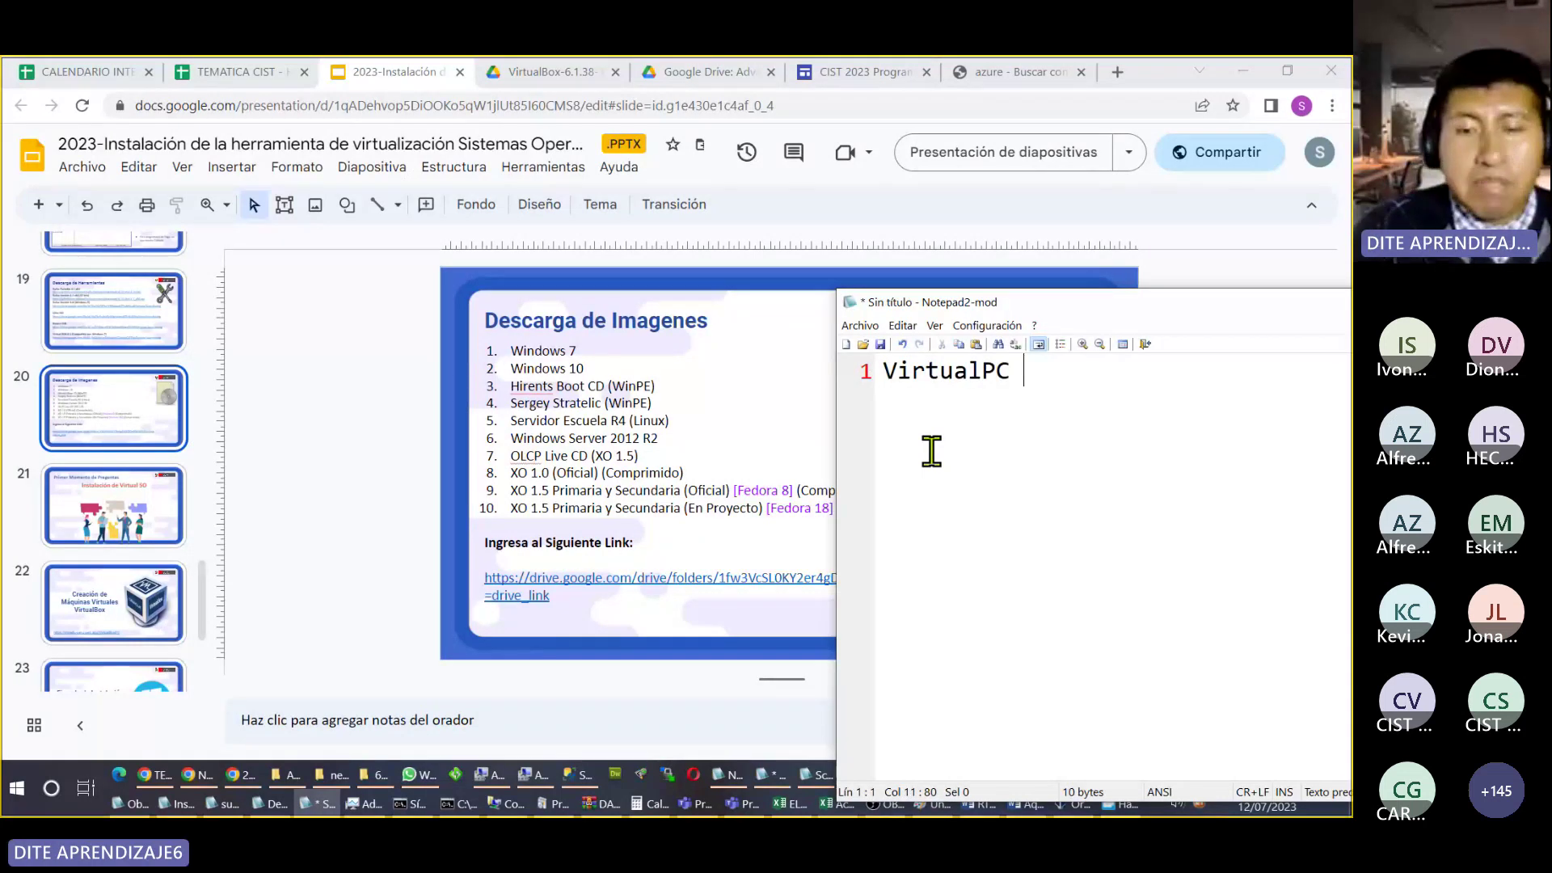
{"action": "type", "text": " (simu"}
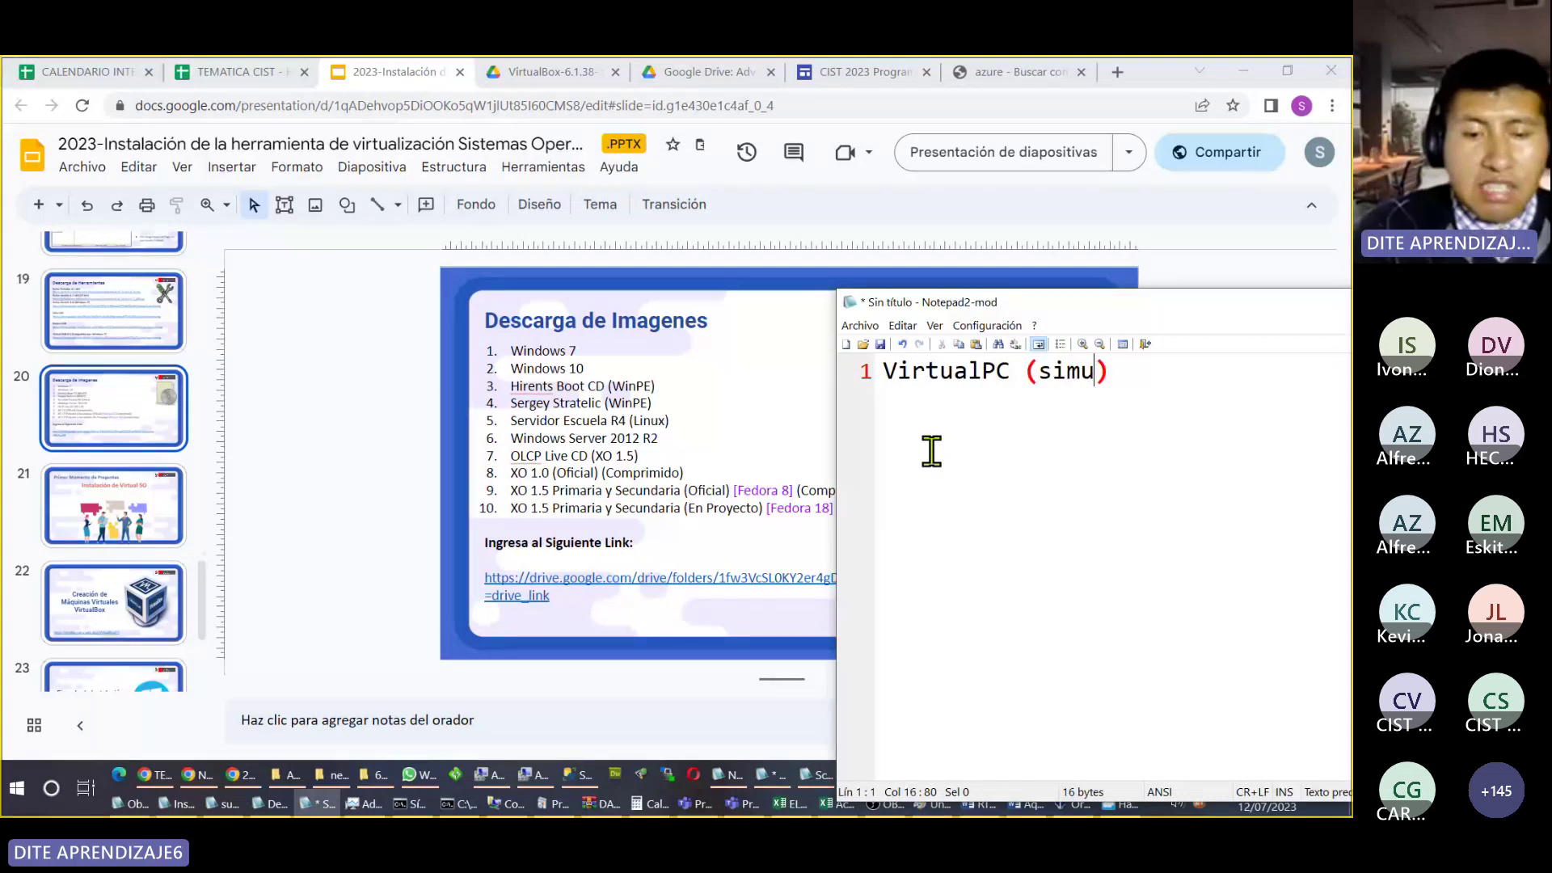
{"action": "type", "text": "lacion de una Comput"}
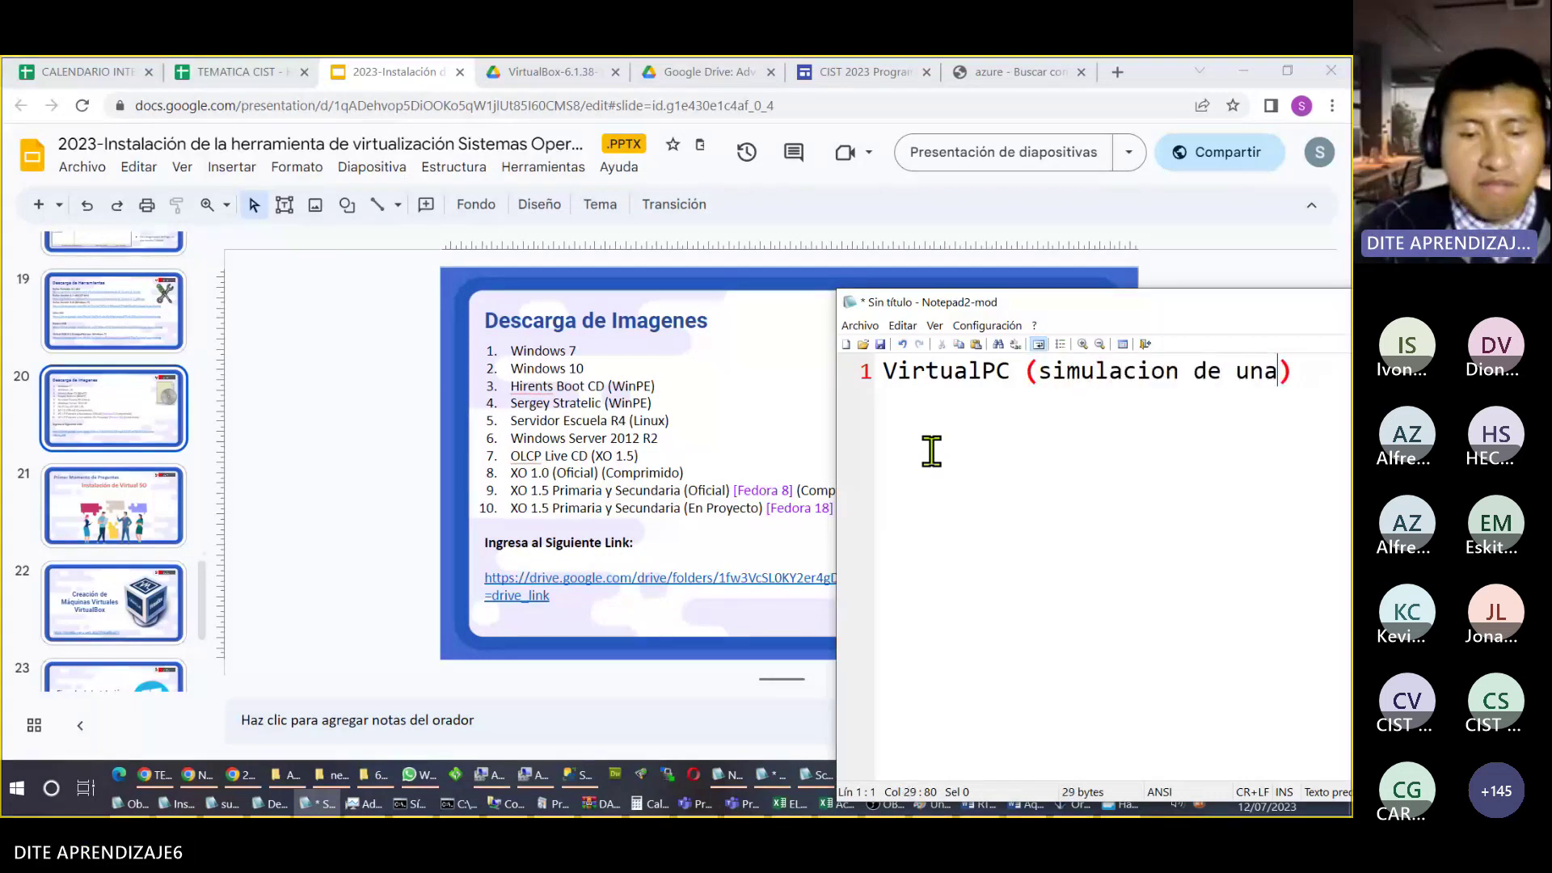
{"action": "type", "text": "ado"}
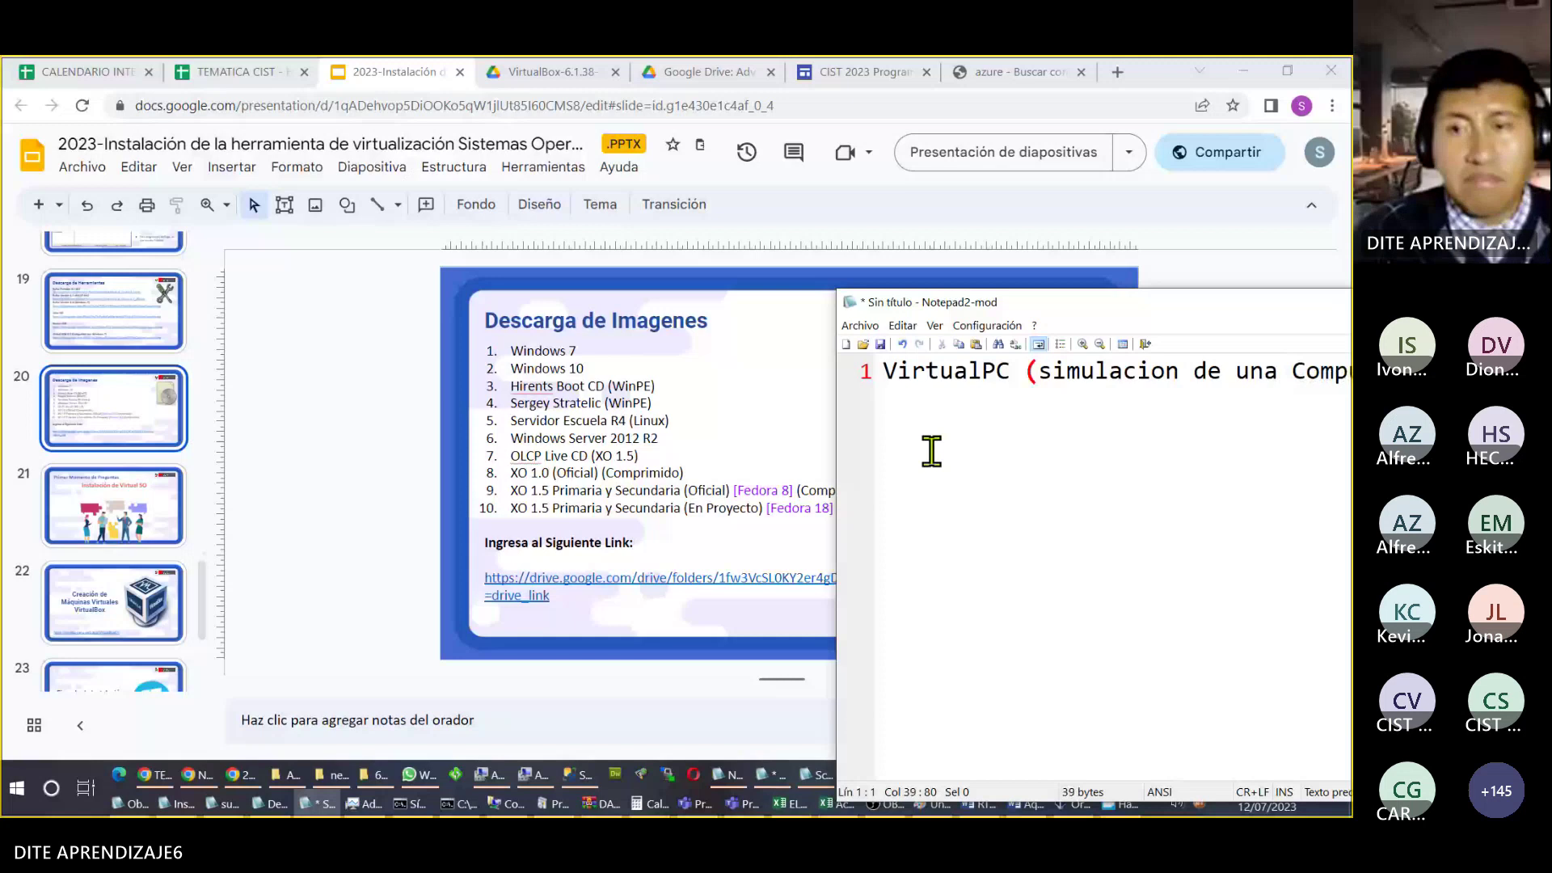
{"action": "type", "text": "ra"}
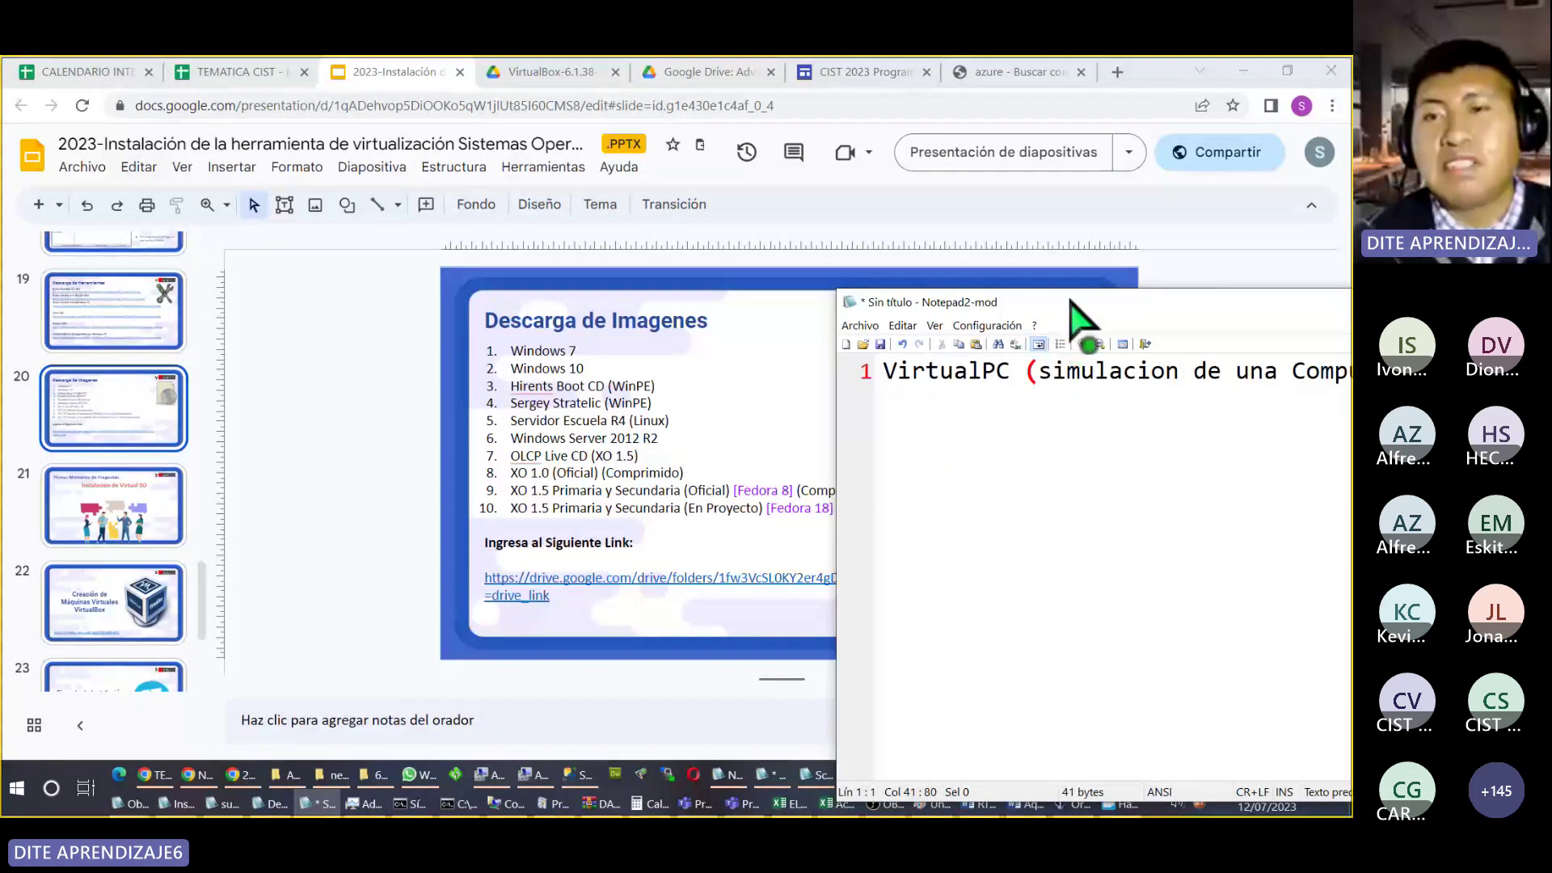
{"action": "left_click_drag", "start_coordinate": [1071, 300], "coordinate": [756, 228]}
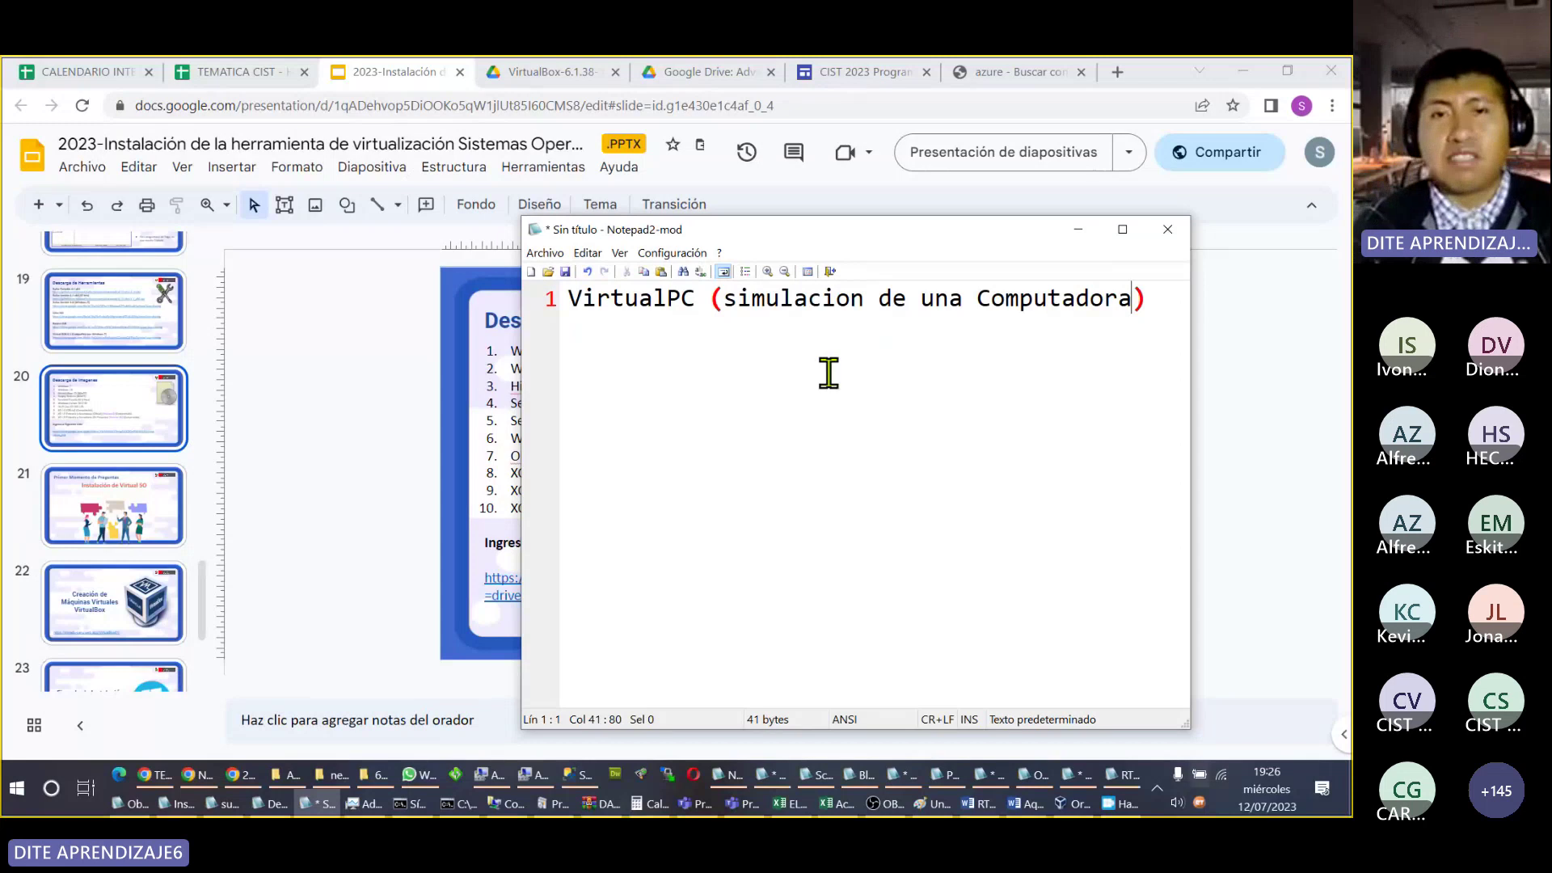
{"action": "left_click", "coordinate": [1165, 310]}
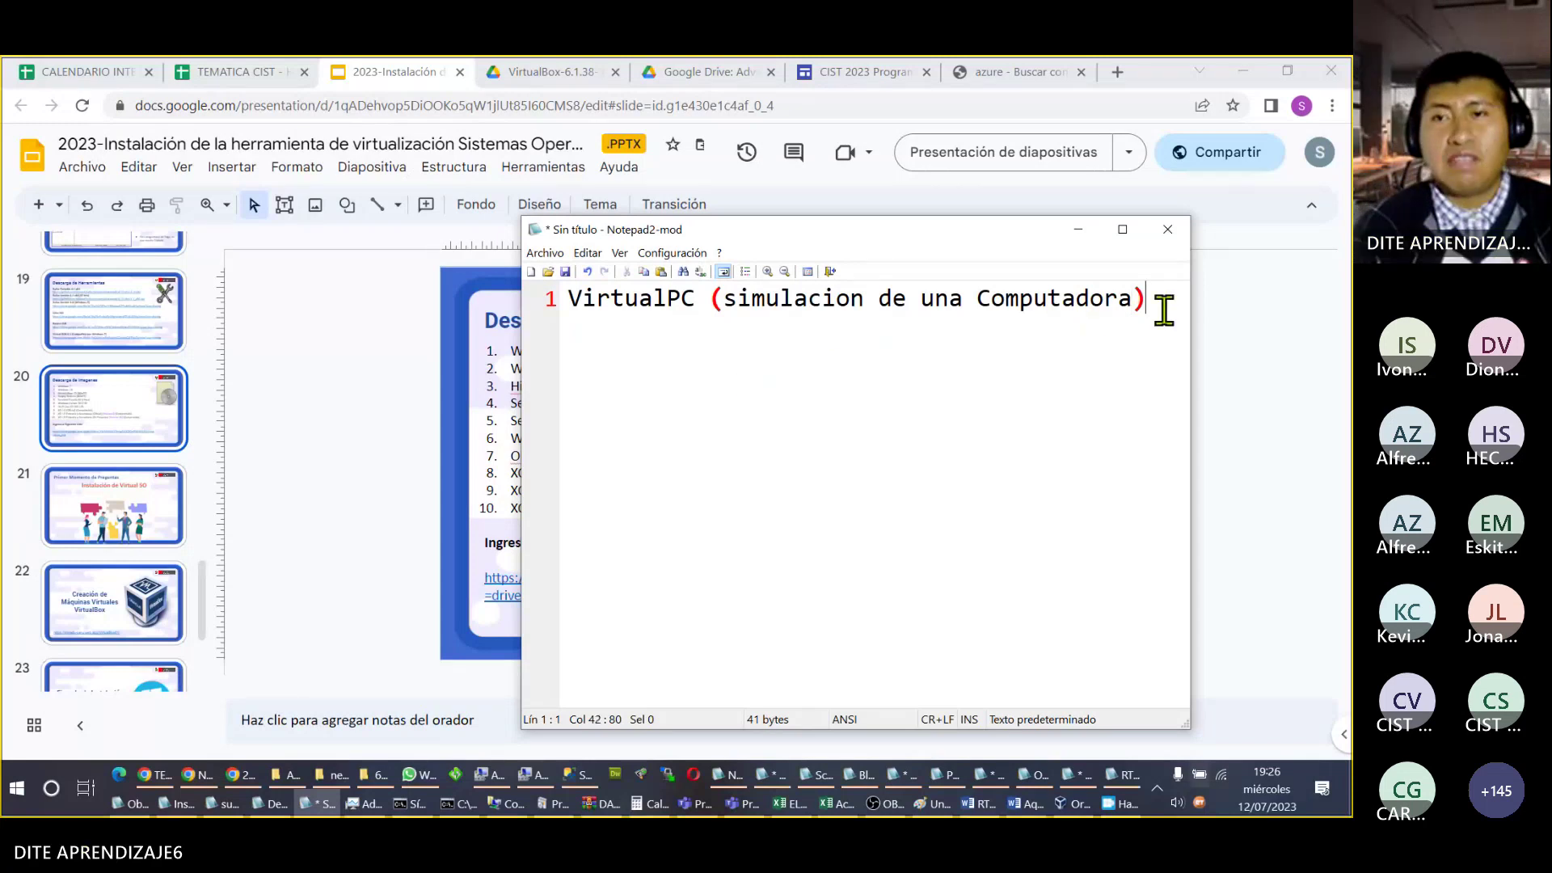
{"action": "key", "text": "Return"}
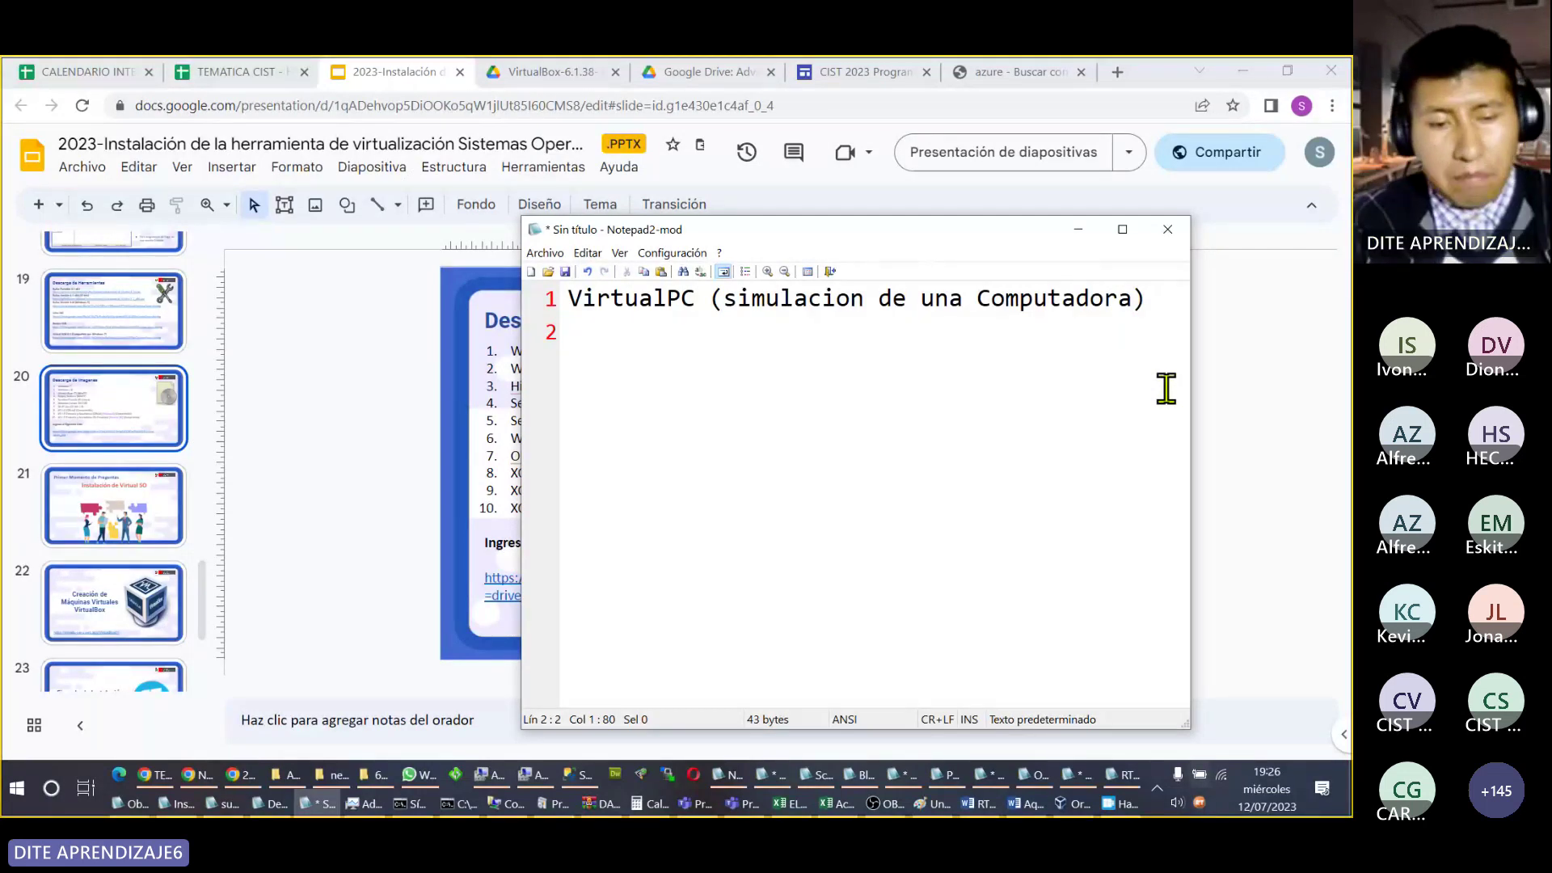
Step: Write 'VWare (Maquina Virtual) (simular el Hardware)' on line 2, followed by two blank lines
{"action": "type", "text": "VW"}
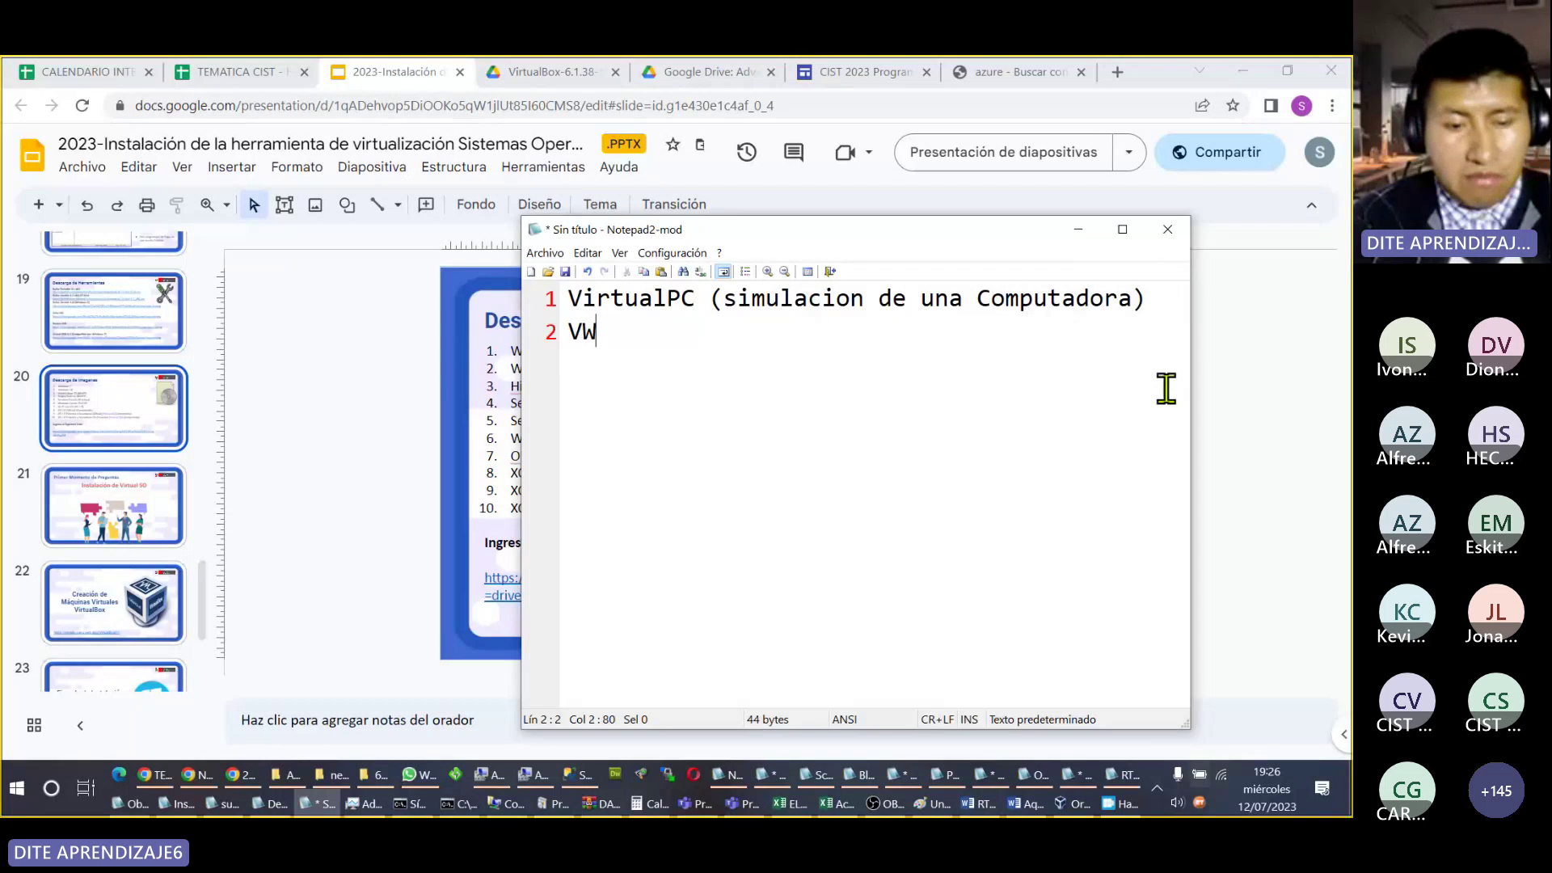
{"action": "key", "text": "BackSpace"}
{"action": "type", "text": "Ware"}
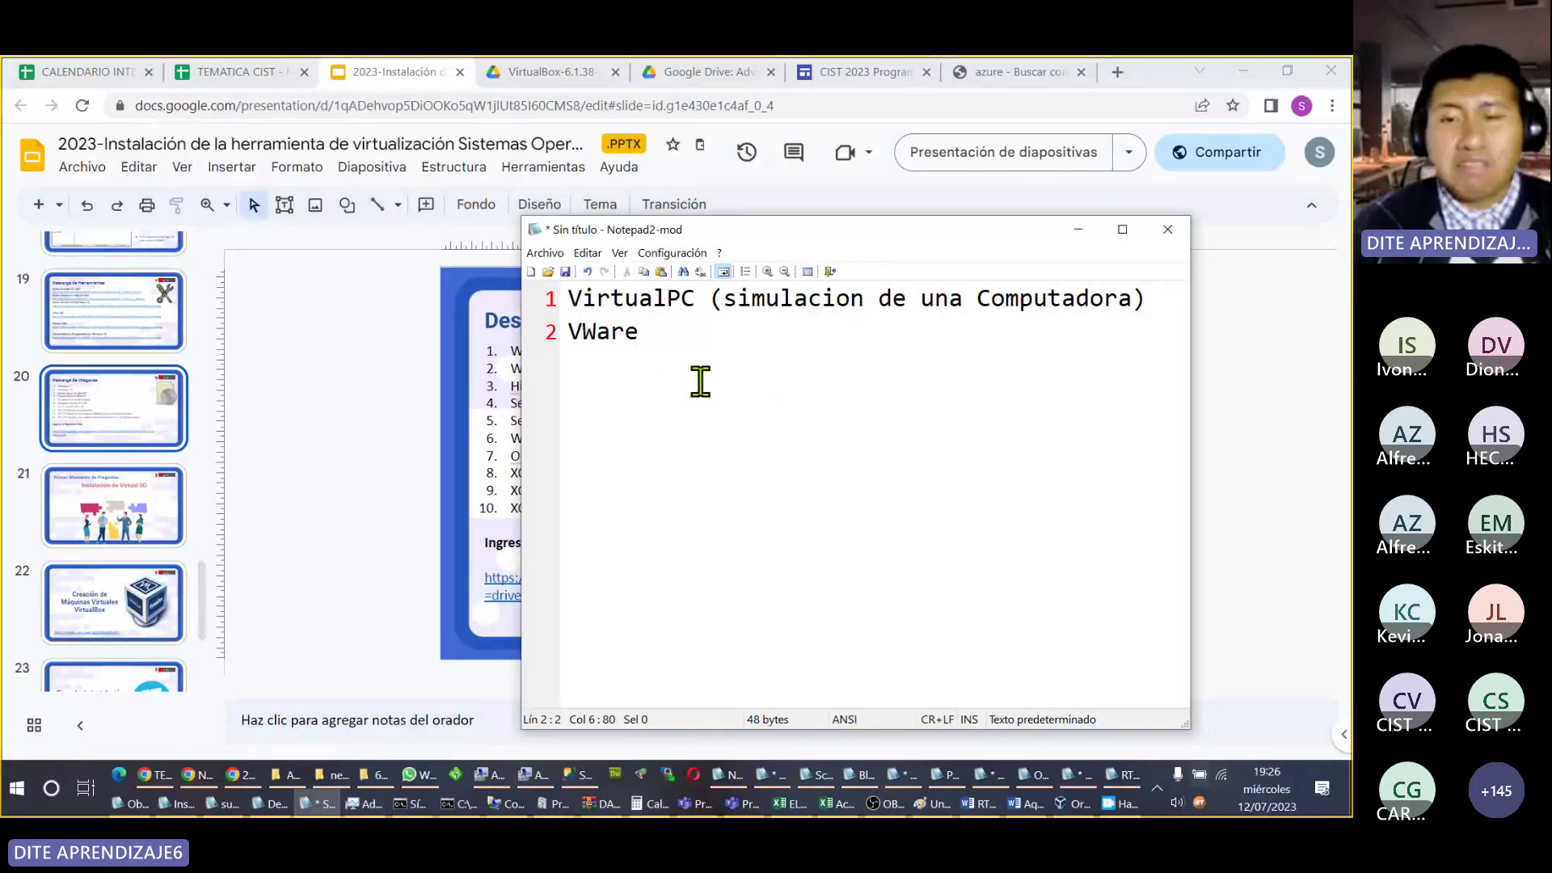
{"action": "type", "text": " (Maqu)"}
{"action": "key", "text": "Left"}
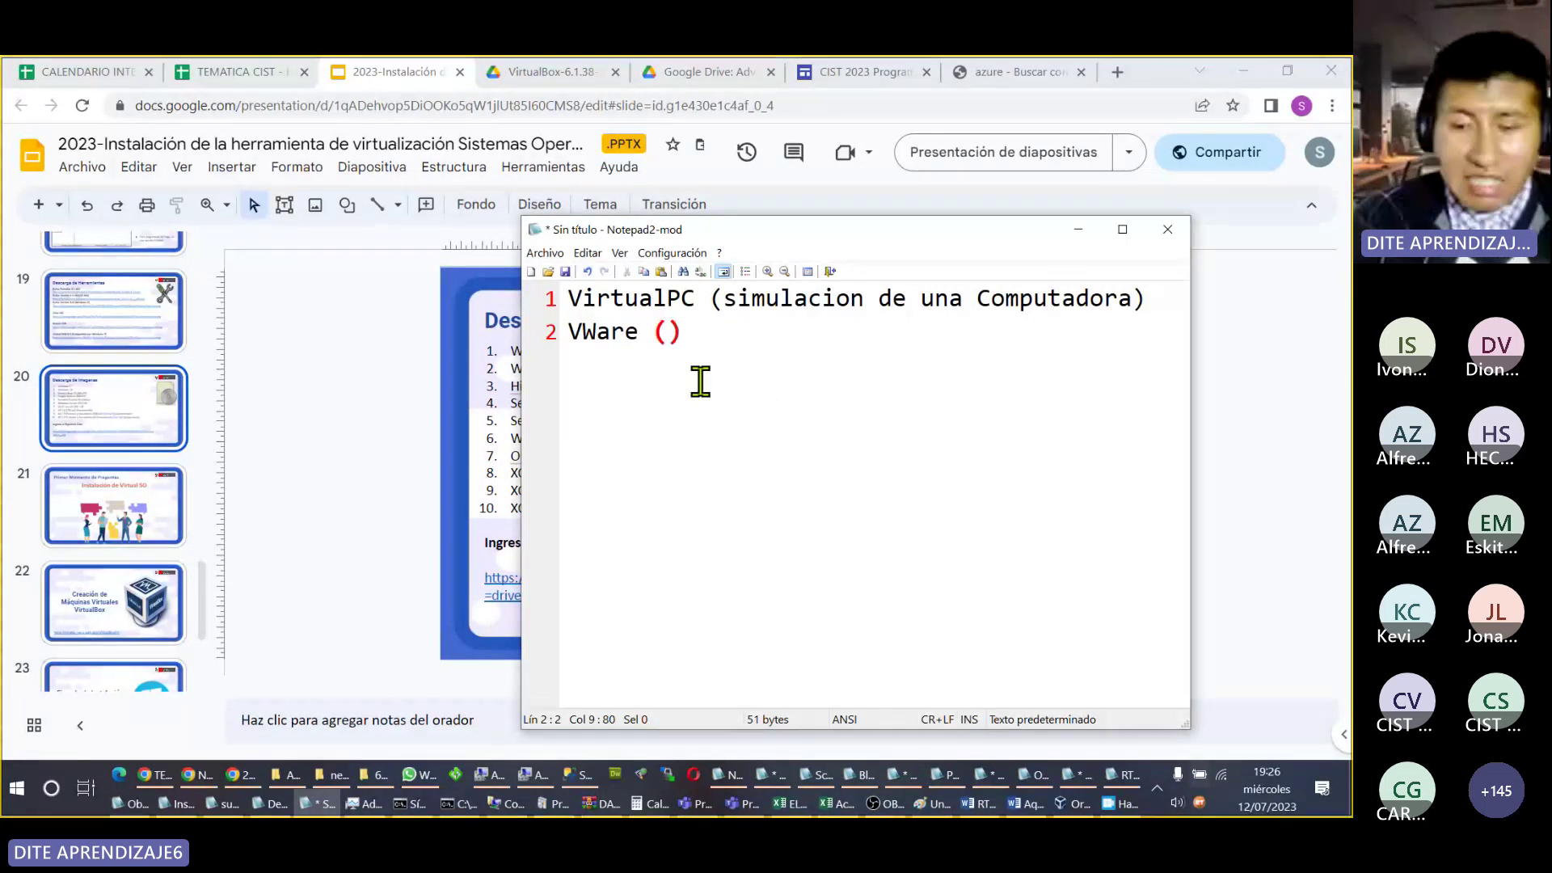
{"action": "type", "text": "Maquina Virtual"}
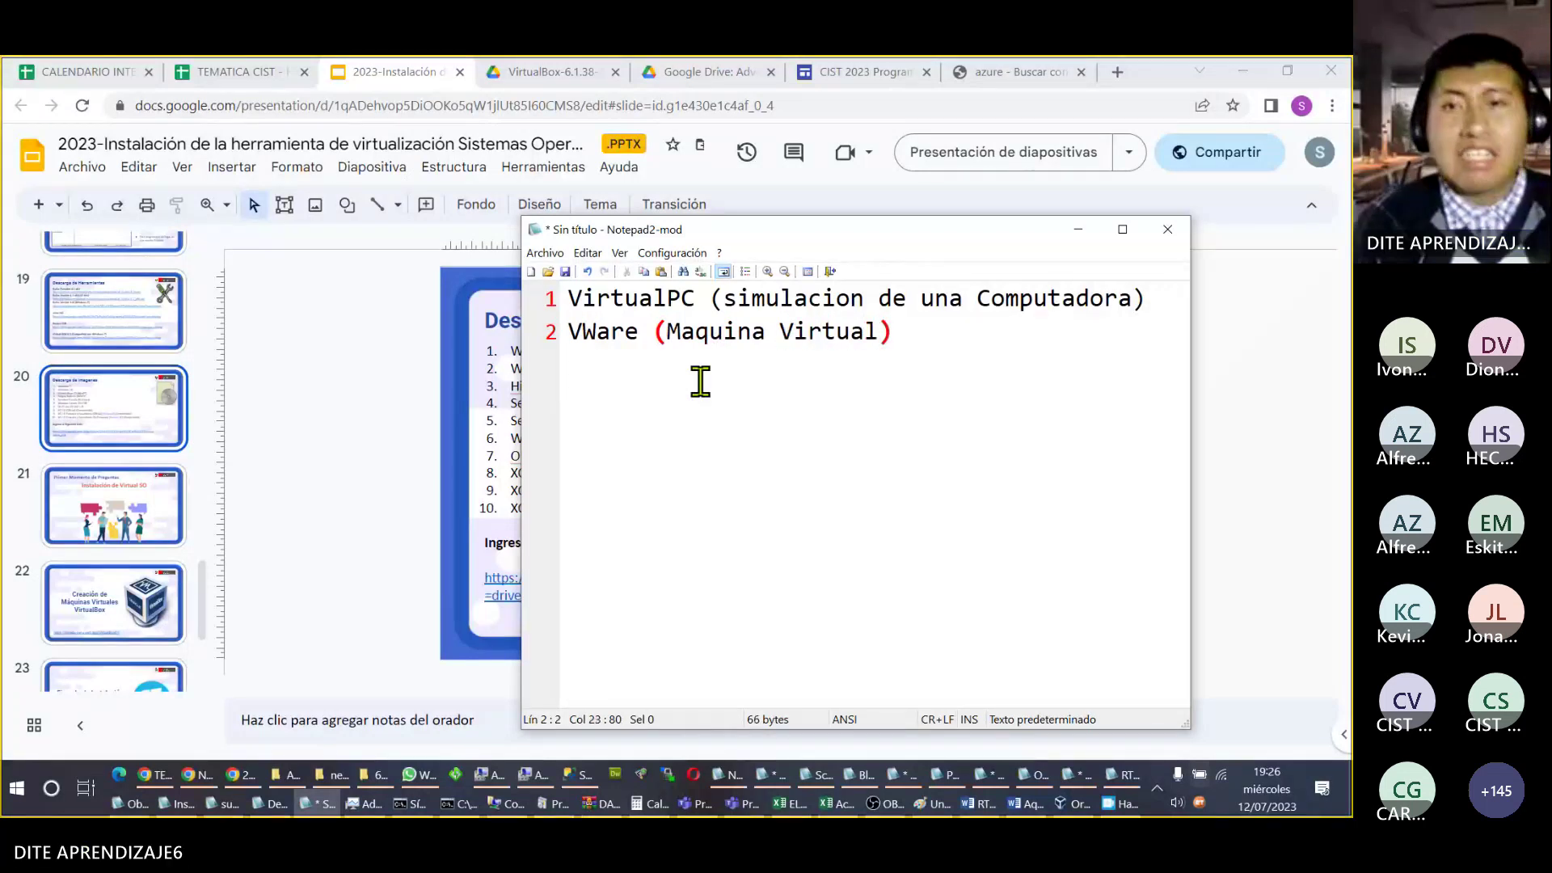
{"action": "left_click", "coordinate": [985, 326]}
{"action": "type", "text": "()"}
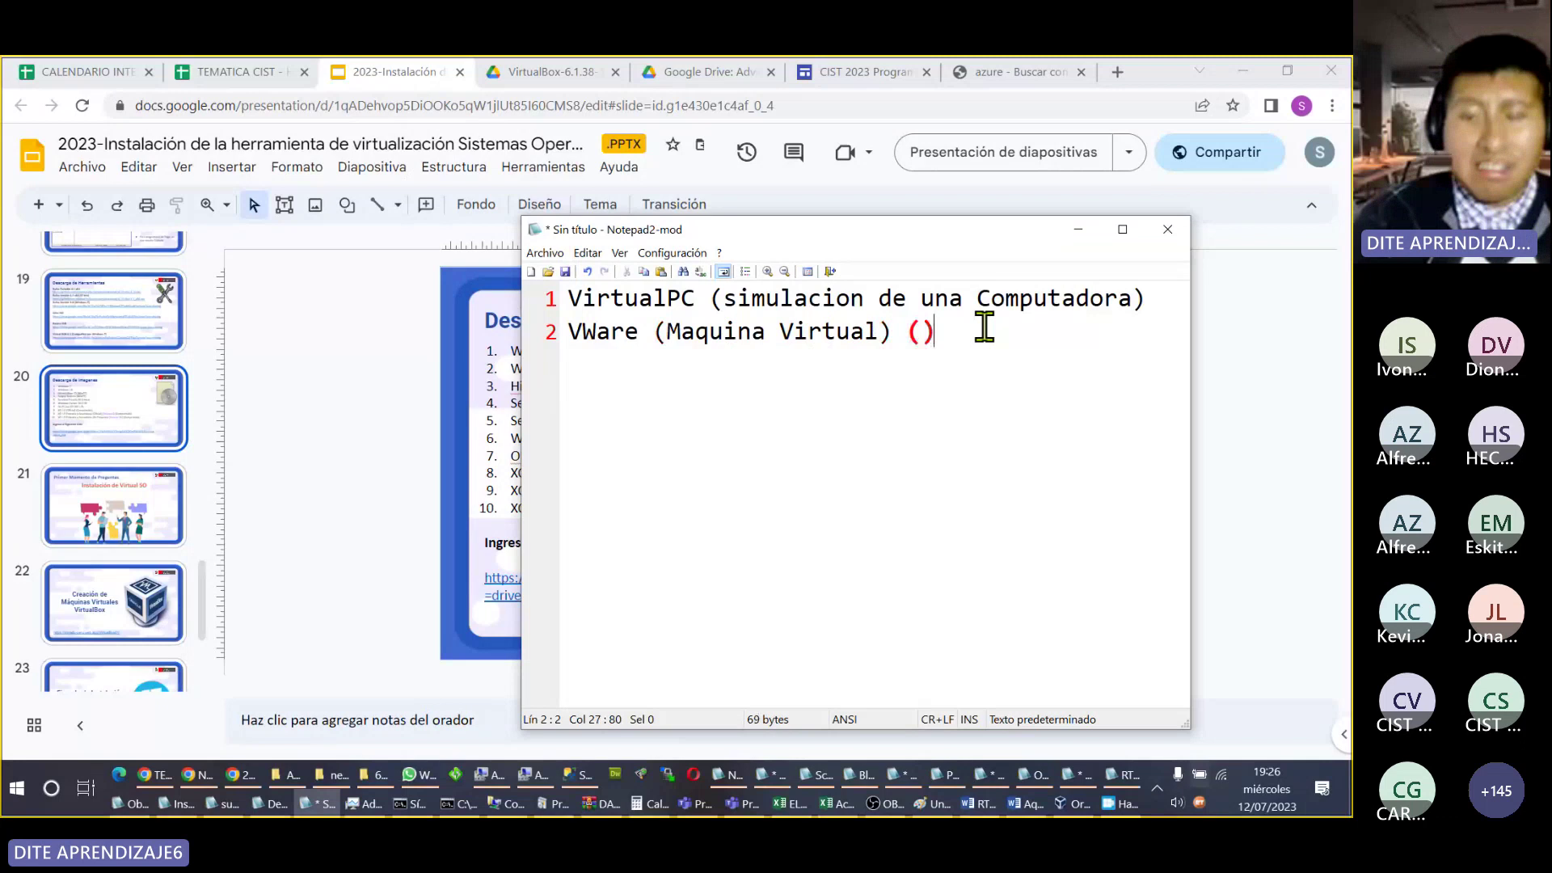
{"action": "key", "text": "Left"}
{"action": "type", "text": "s"}
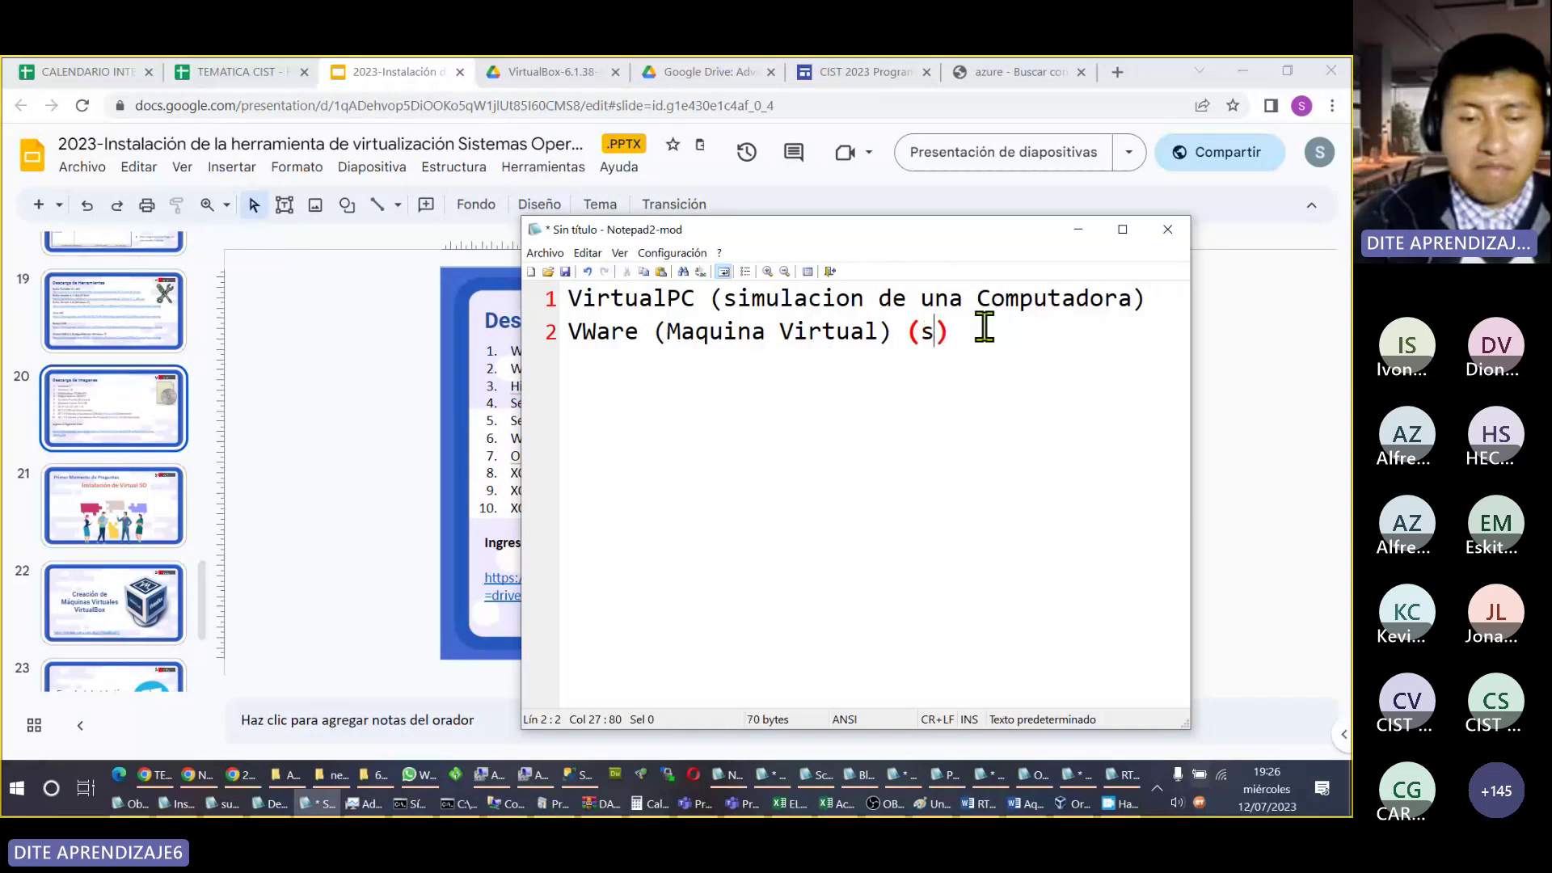
{"action": "type", "text": "imular el Ha"}
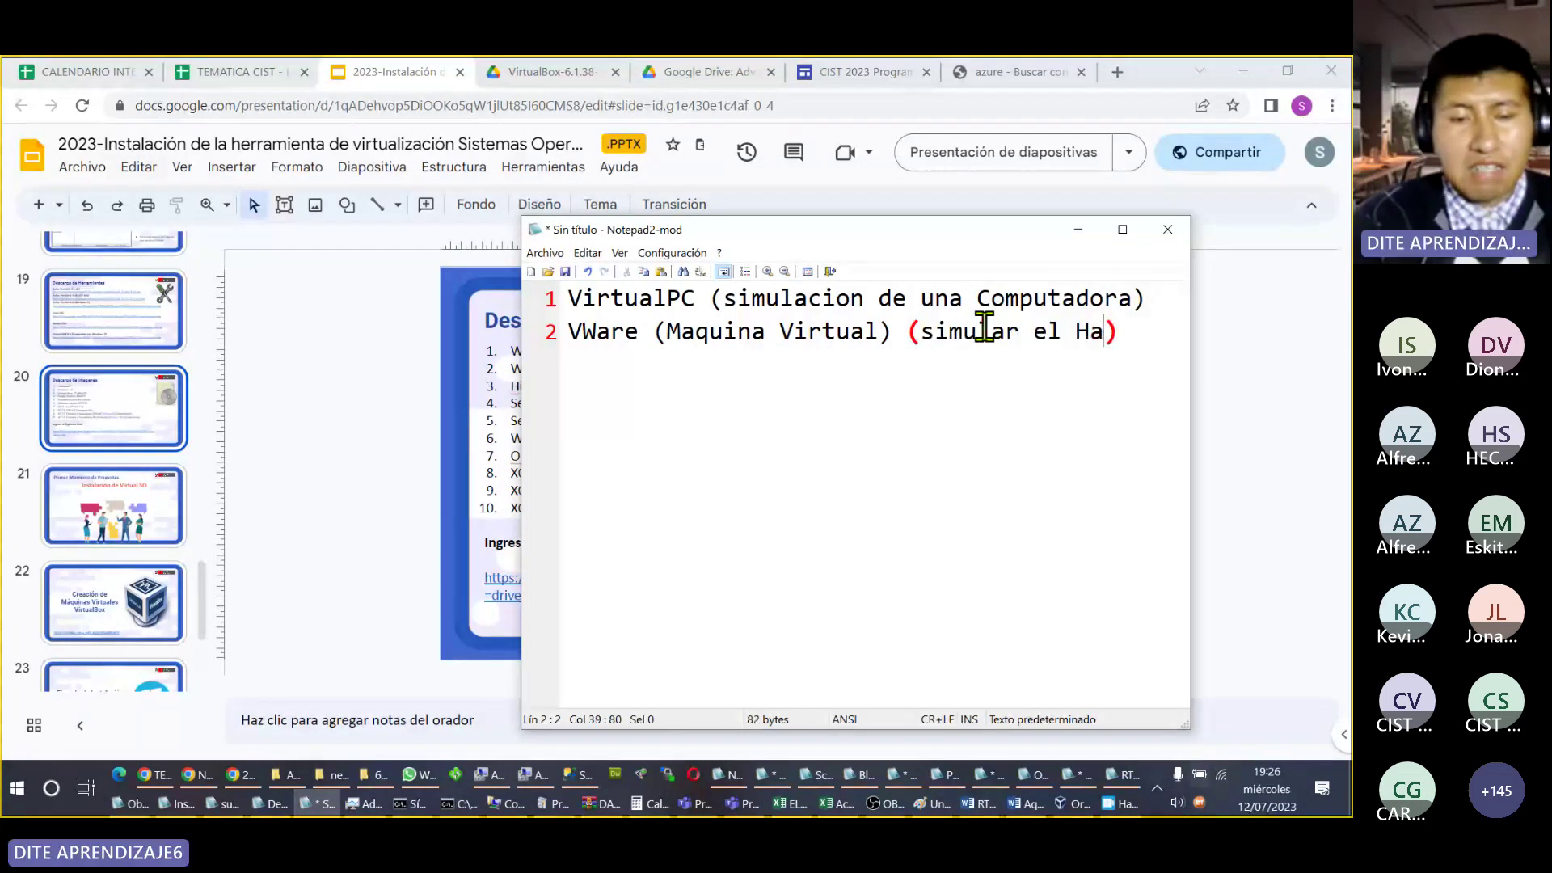
{"action": "type", "text": "rdware"}
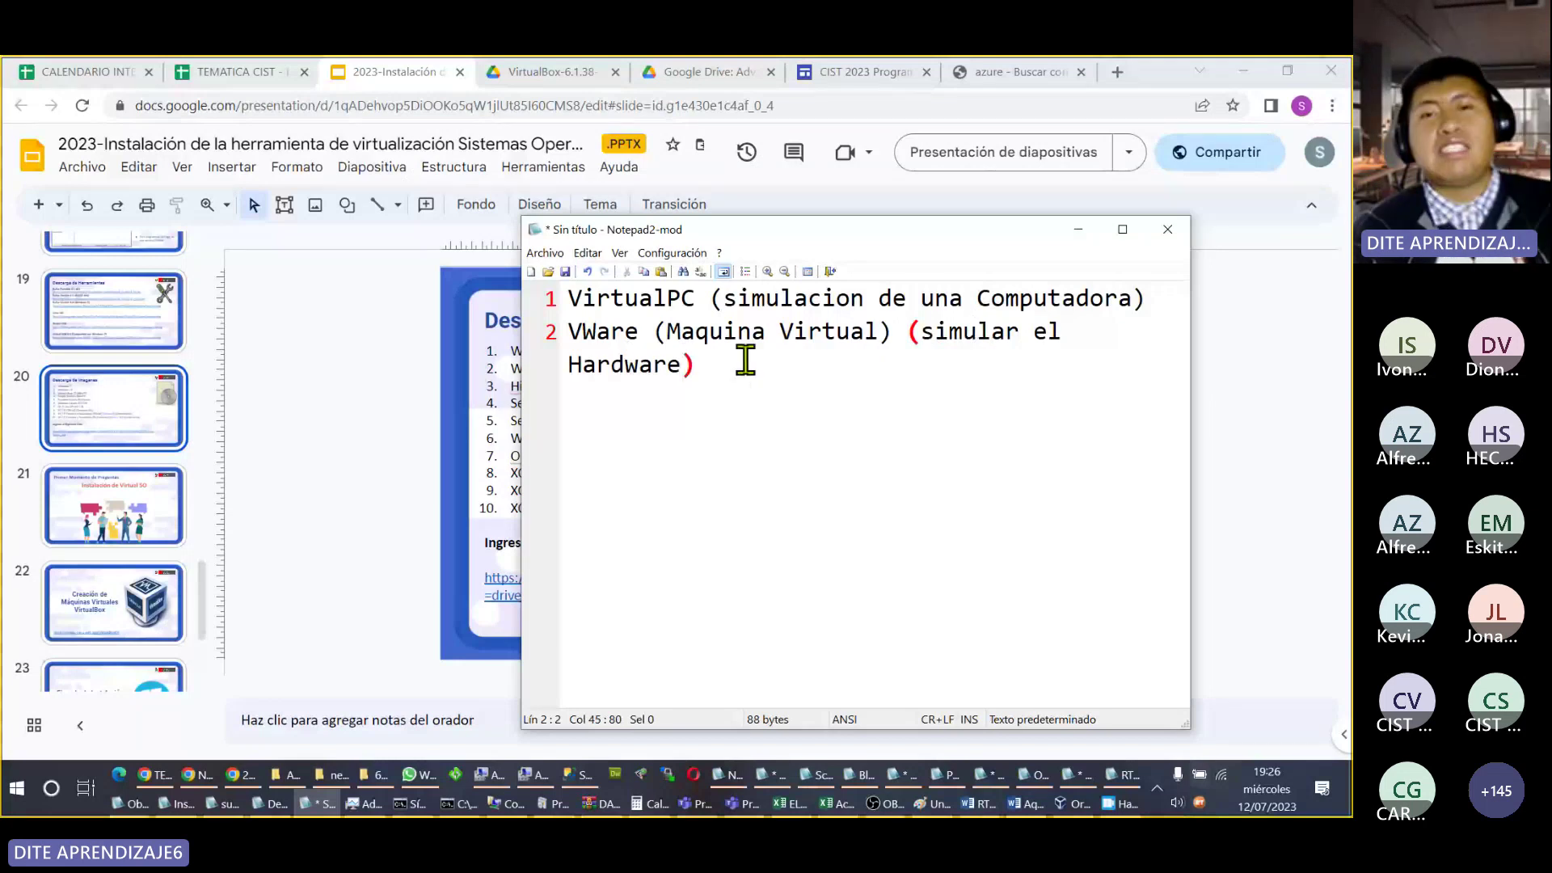
{"action": "left_click", "coordinate": [793, 360]}
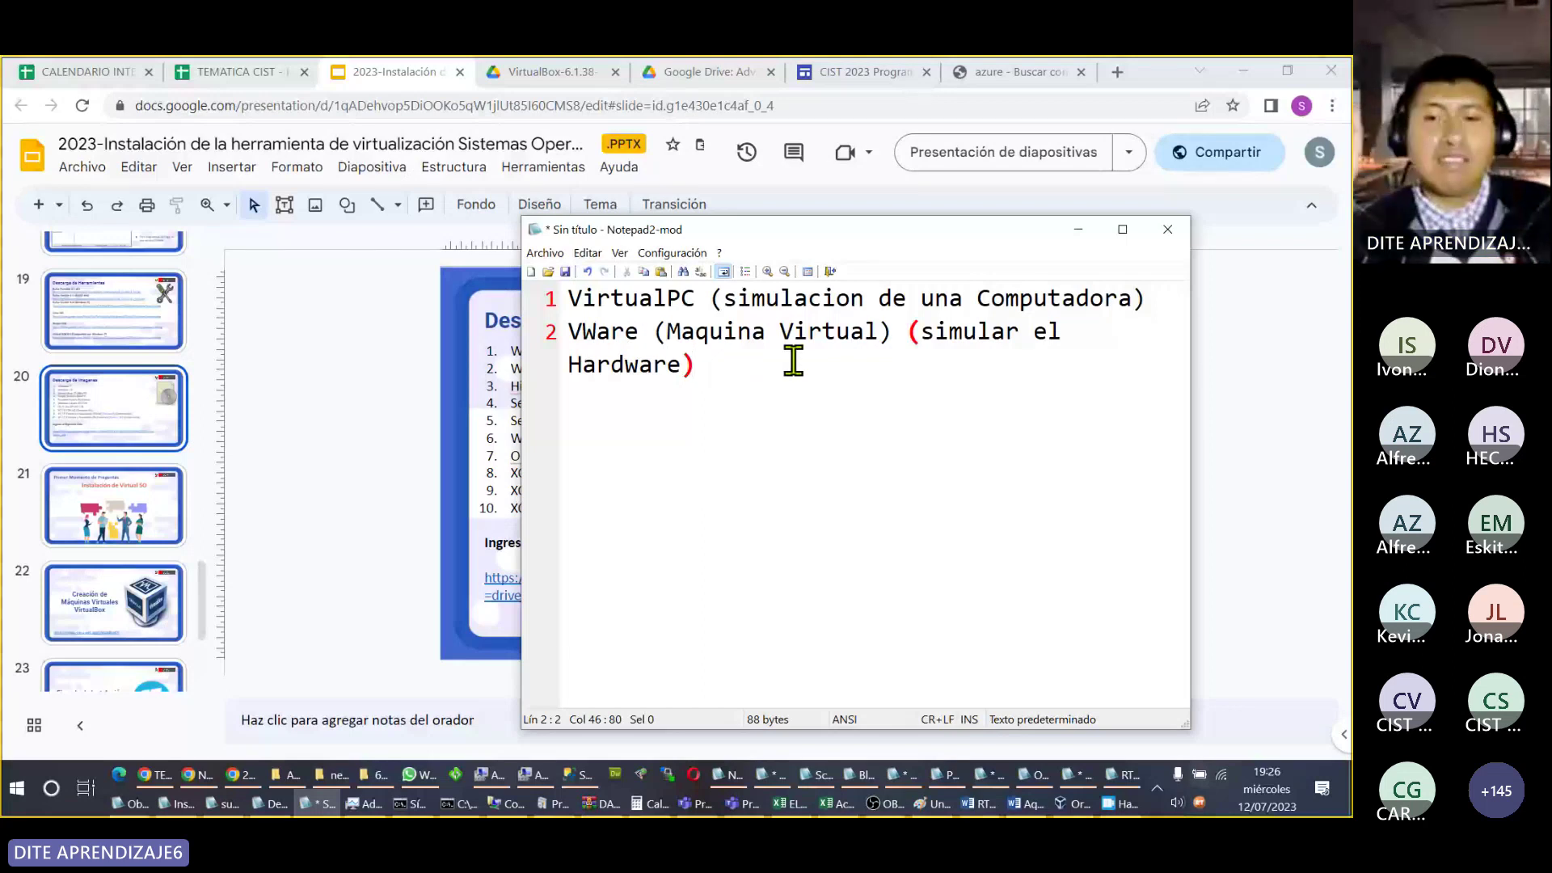
{"action": "key", "text": "Return"}
{"action": "key", "text": "Return"}
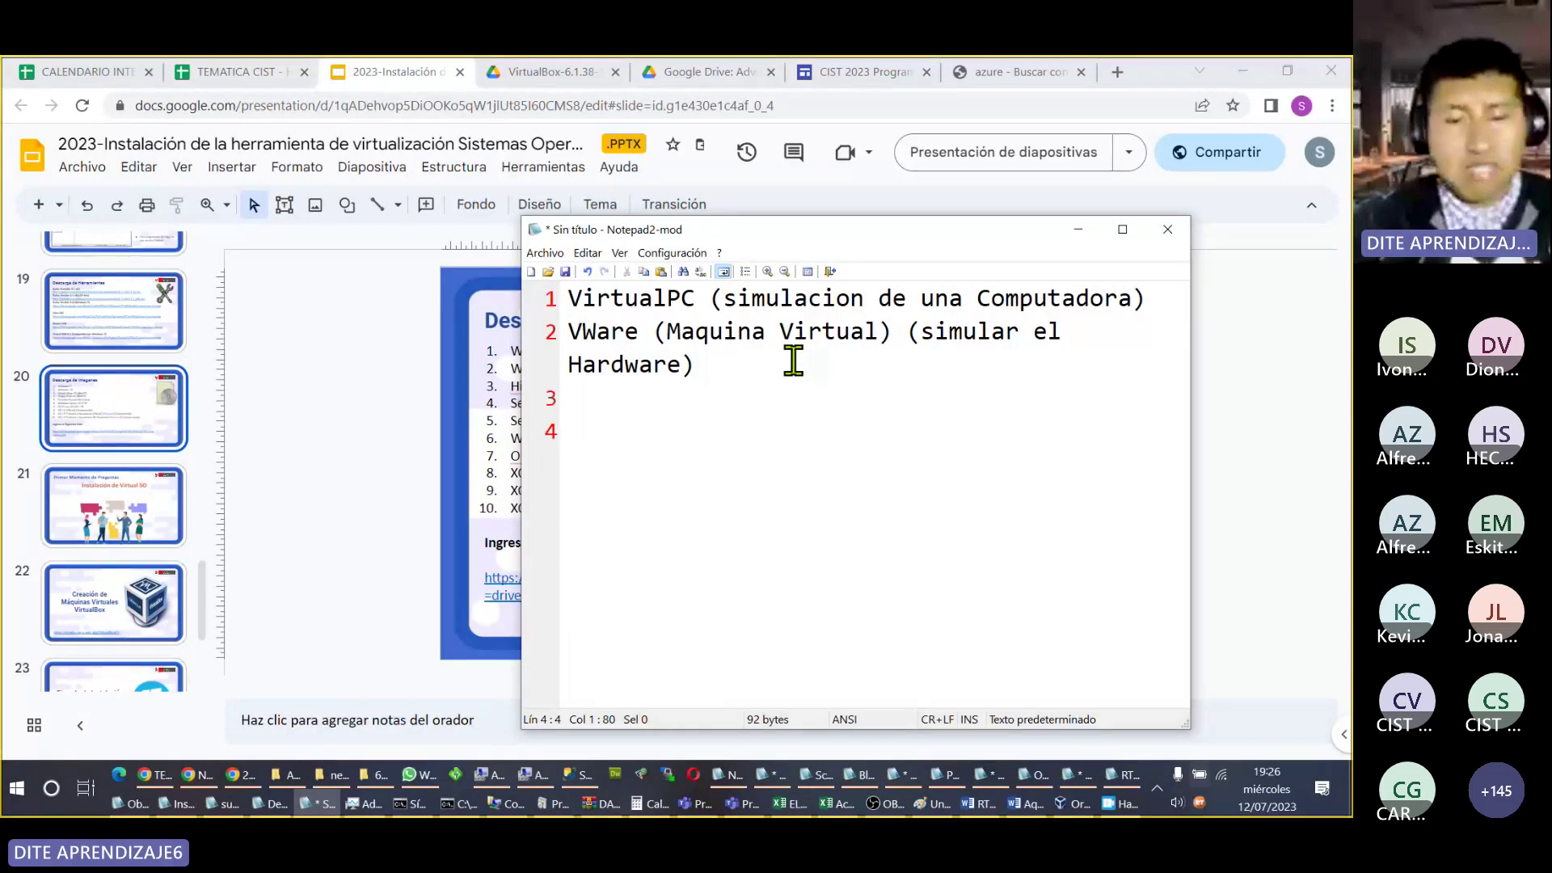
Step: Type 'VirtualBox(Simulacion de Hardware)', removing the extra space after the opening bracket
{"action": "type", "text": "Cirt"}
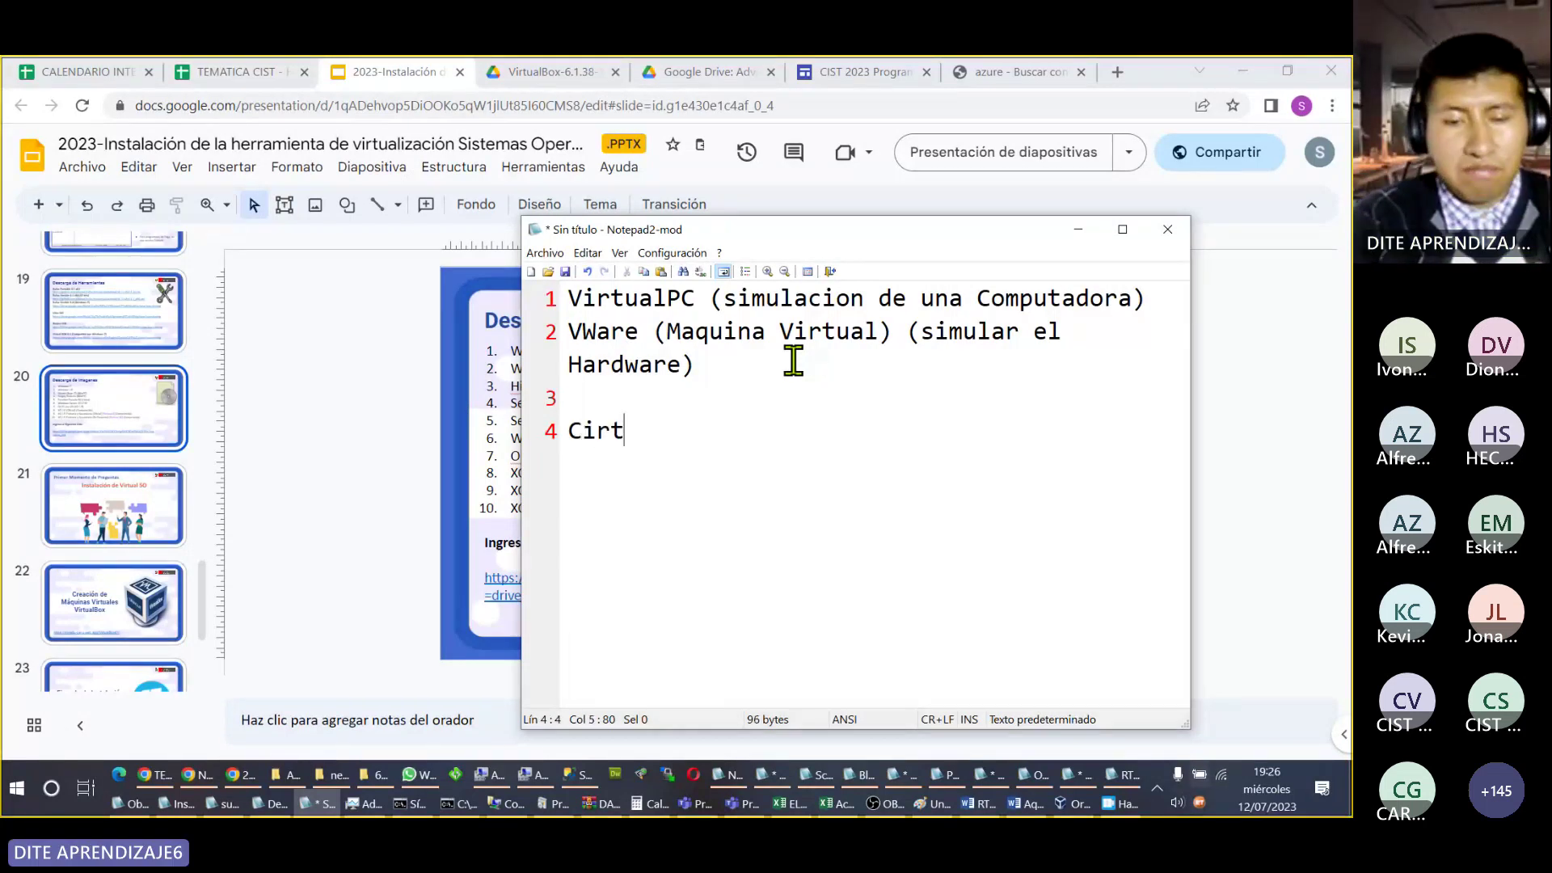
{"action": "type", "text": "ualBox"}
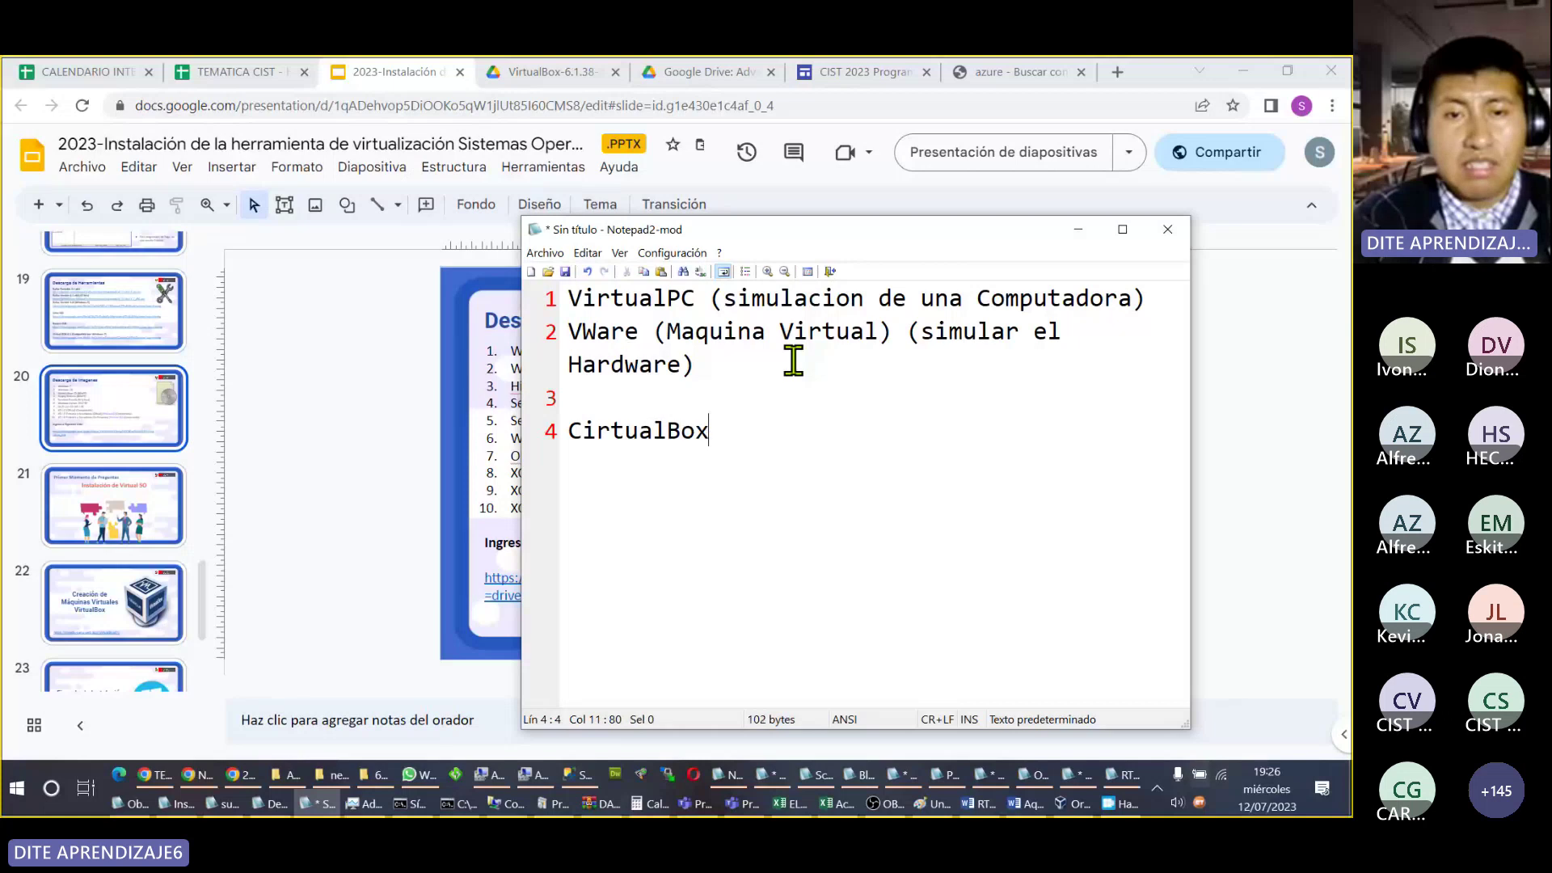
{"action": "key", "text": "BackSpace"}
{"action": "key", "text": "BackSpace"}
{"action": "key", "text": "BackSpace"}
{"action": "key", "text": "BackSpace"}
{"action": "key", "text": "BackSpace"}
{"action": "key", "text": "BackSpace"}
{"action": "key", "text": "BackSpace"}
{"action": "key", "text": "BackSpace"}
{"action": "key", "text": "BackSpace"}
{"action": "key", "text": "BackSpace"}
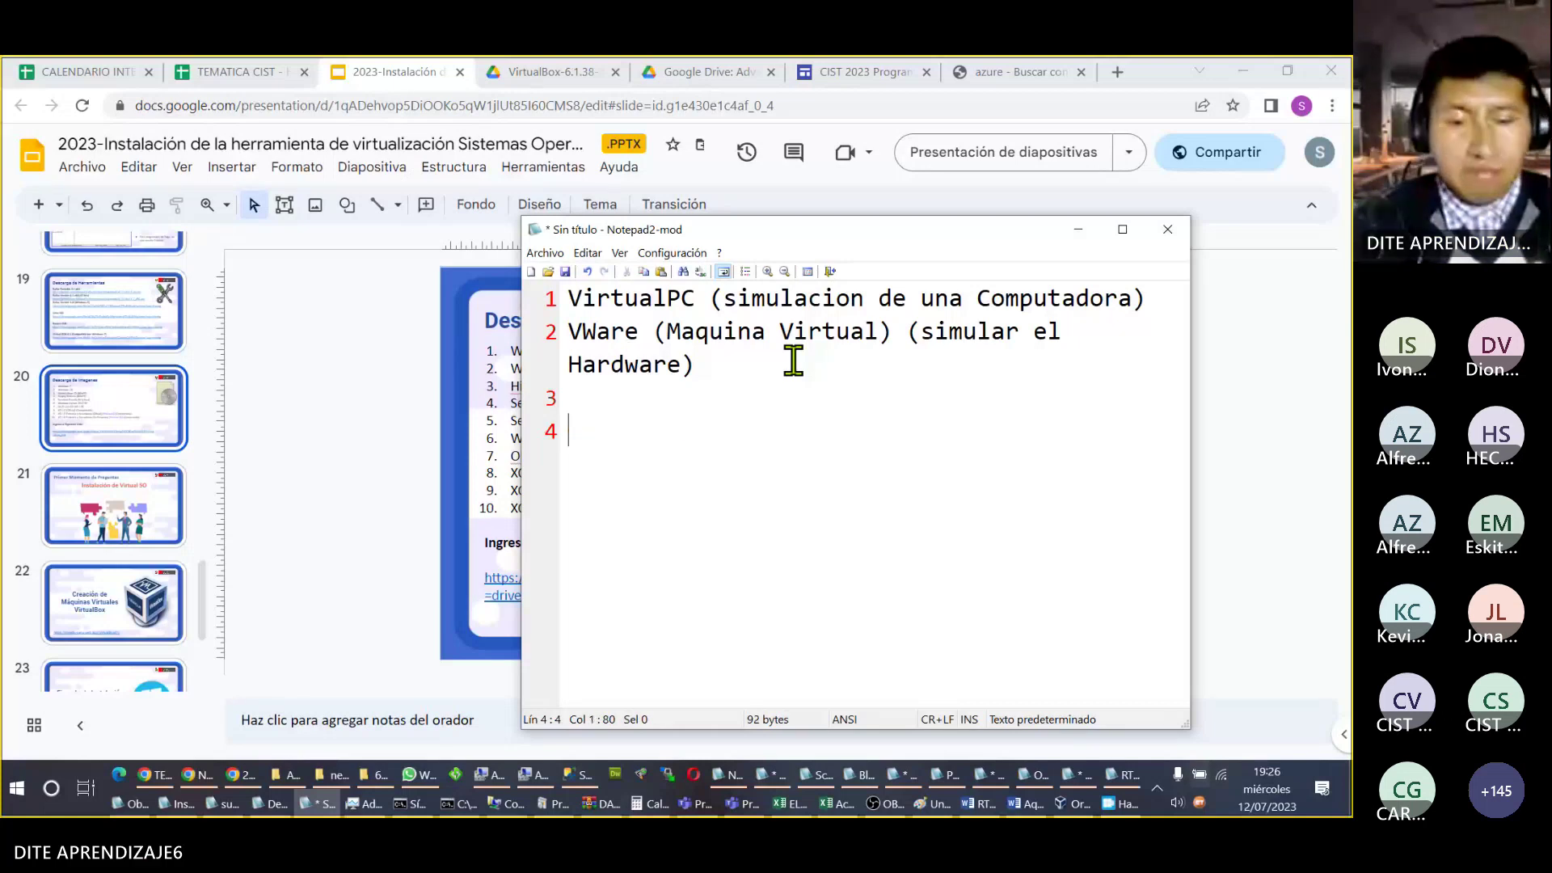
{"action": "type", "text": "Virtual"}
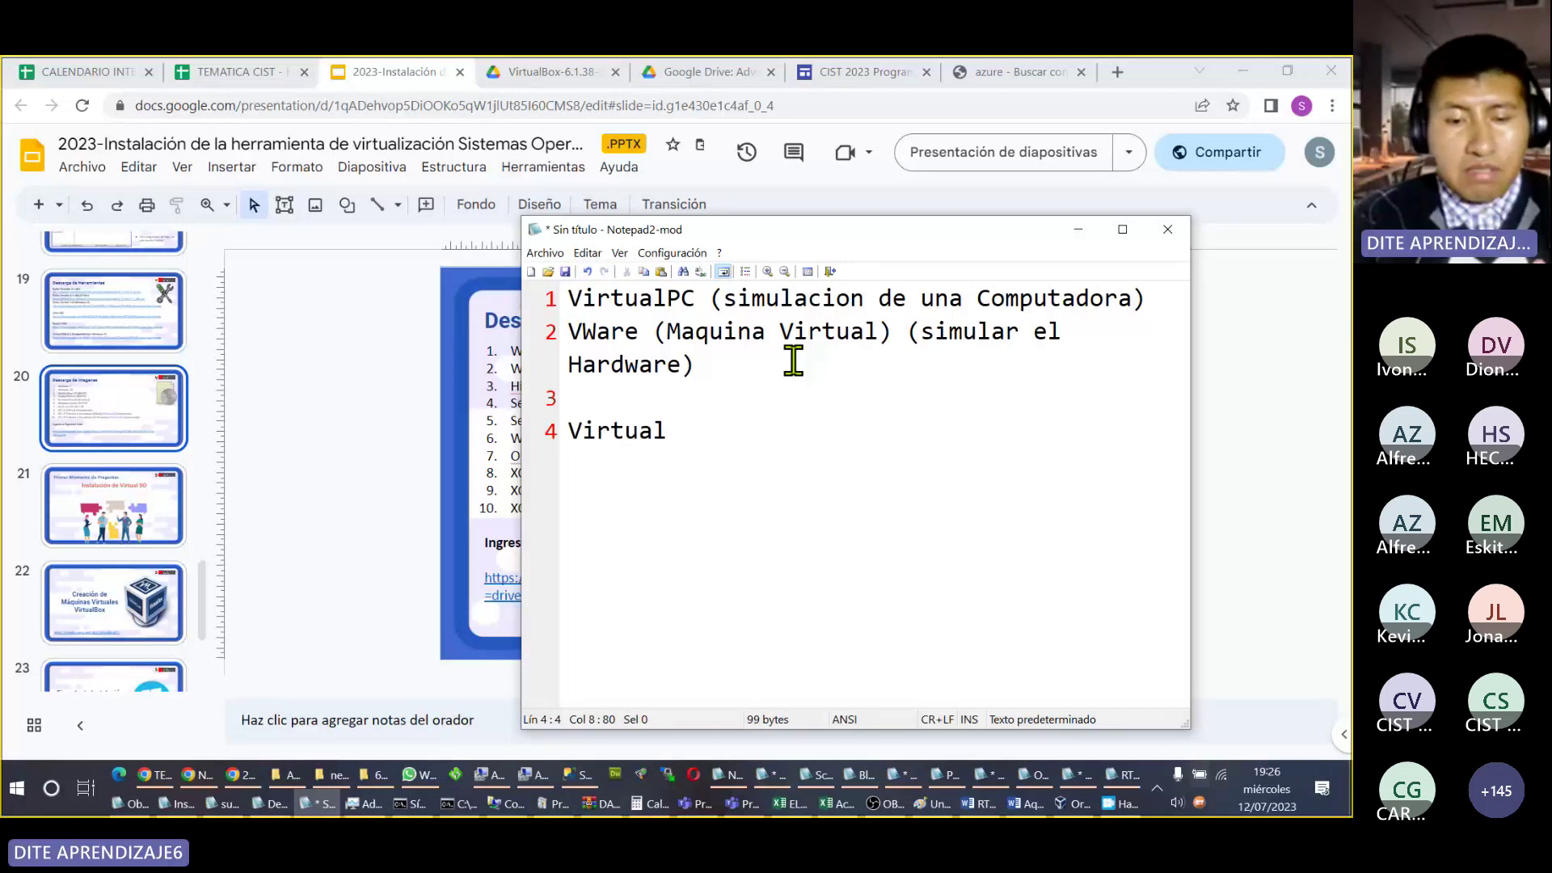
{"action": "type", "text": "Box()"}
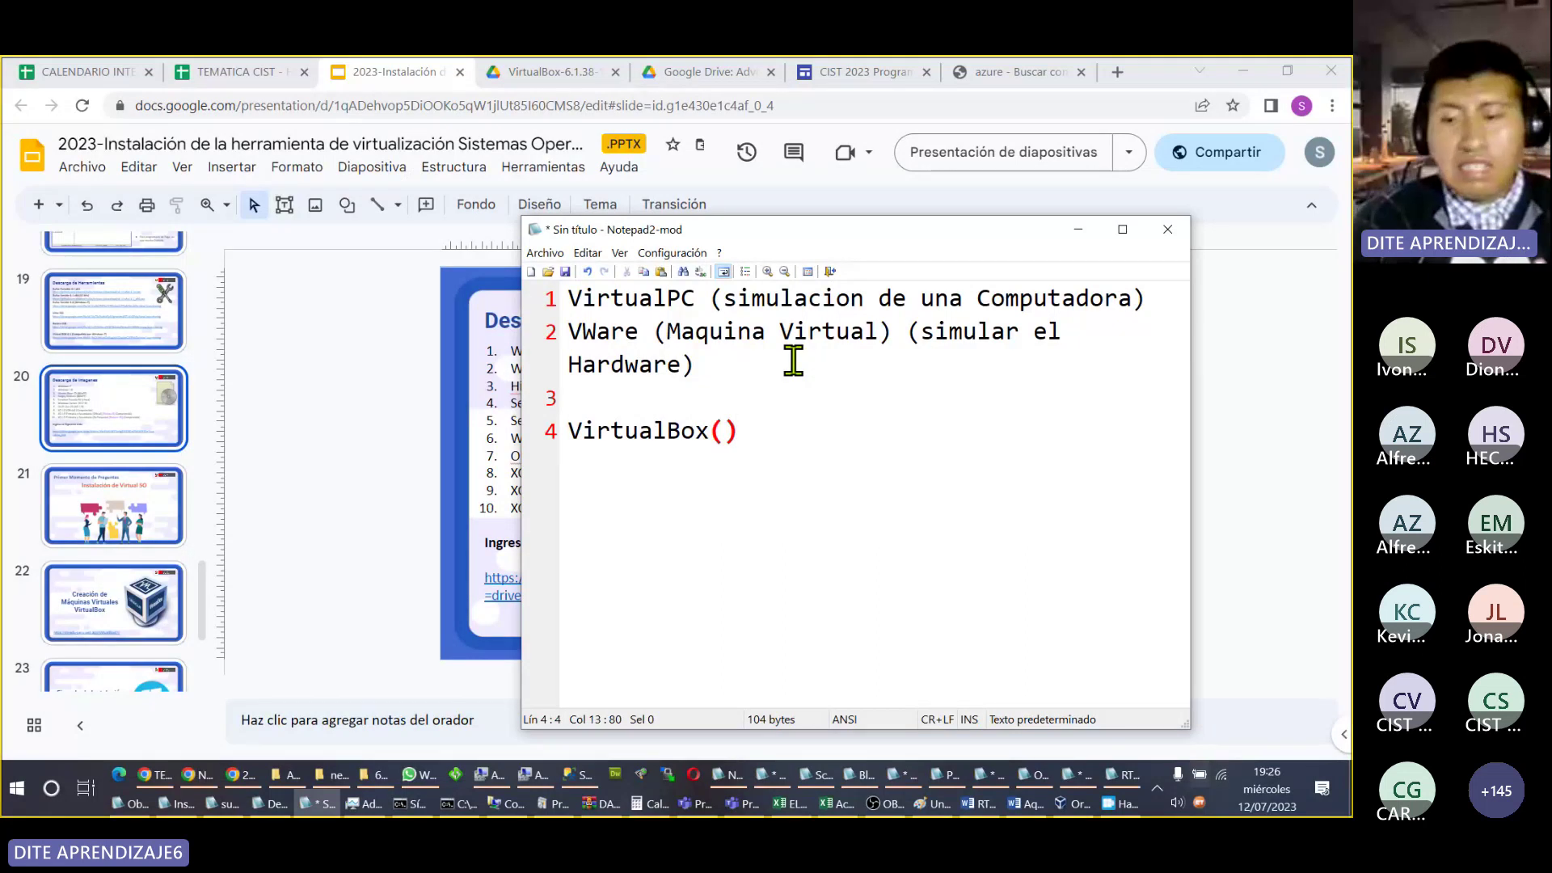
{"action": "key", "text": "Left"}
{"action": "type", "text": "Sim"}
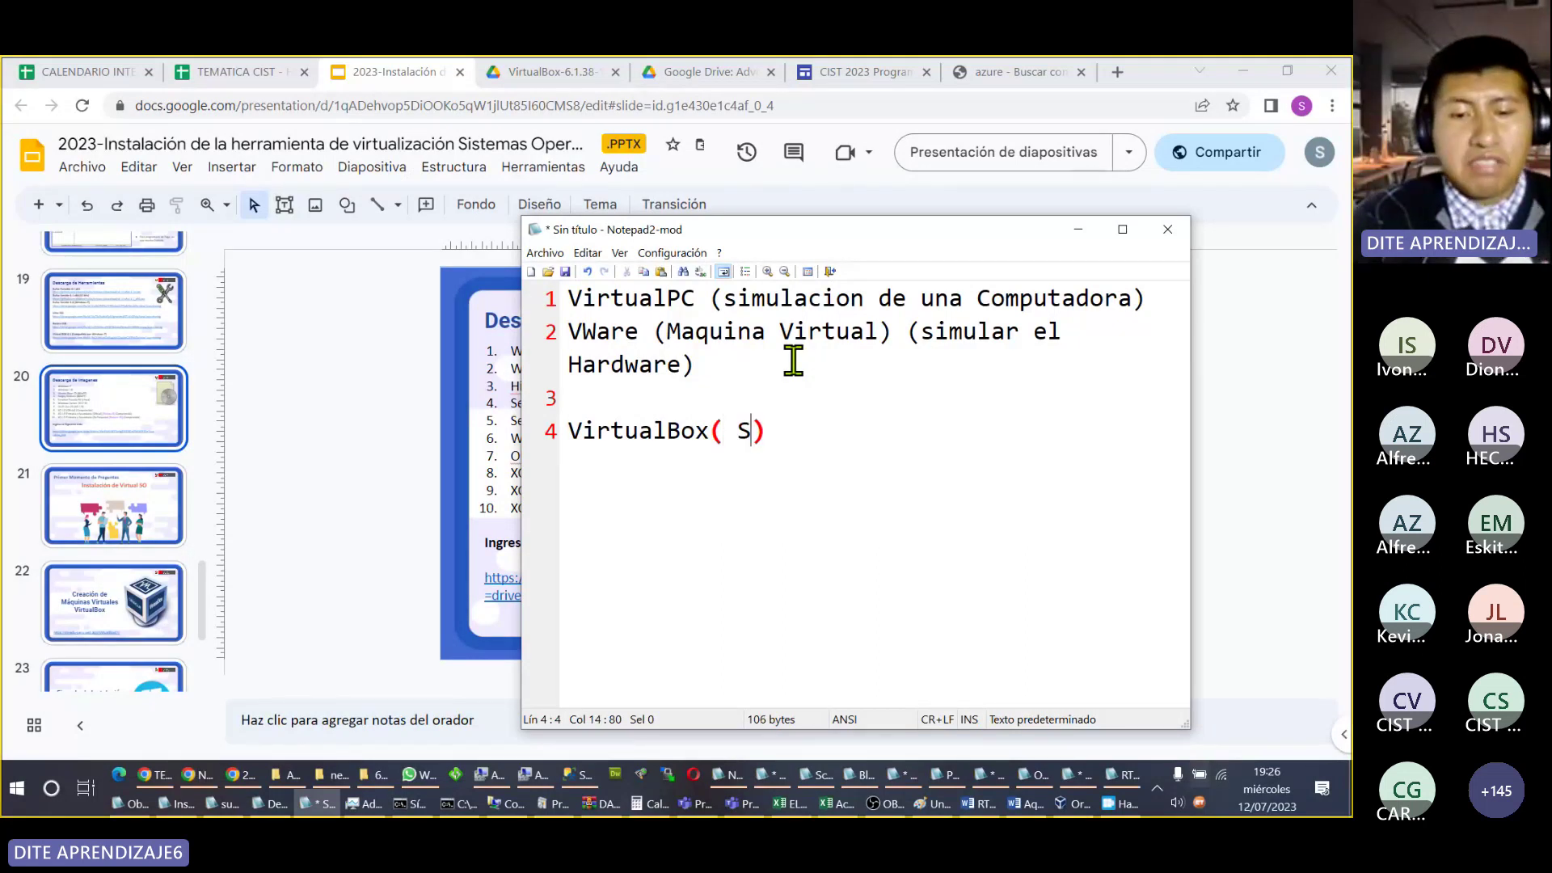
{"action": "type", "text": "ulacion"}
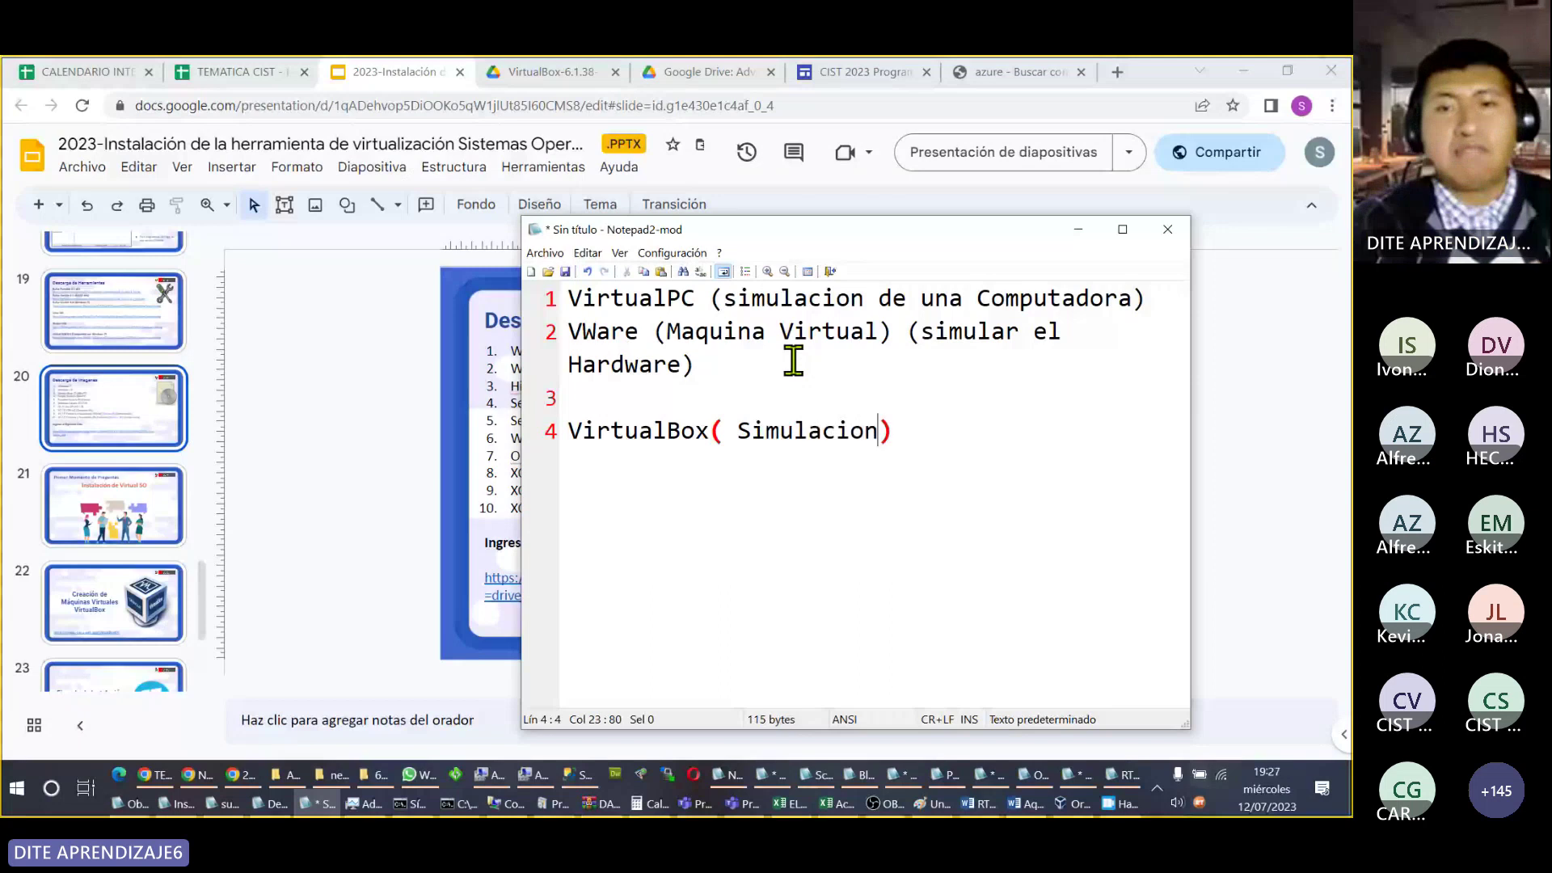
{"action": "type", "text": " de Ha"}
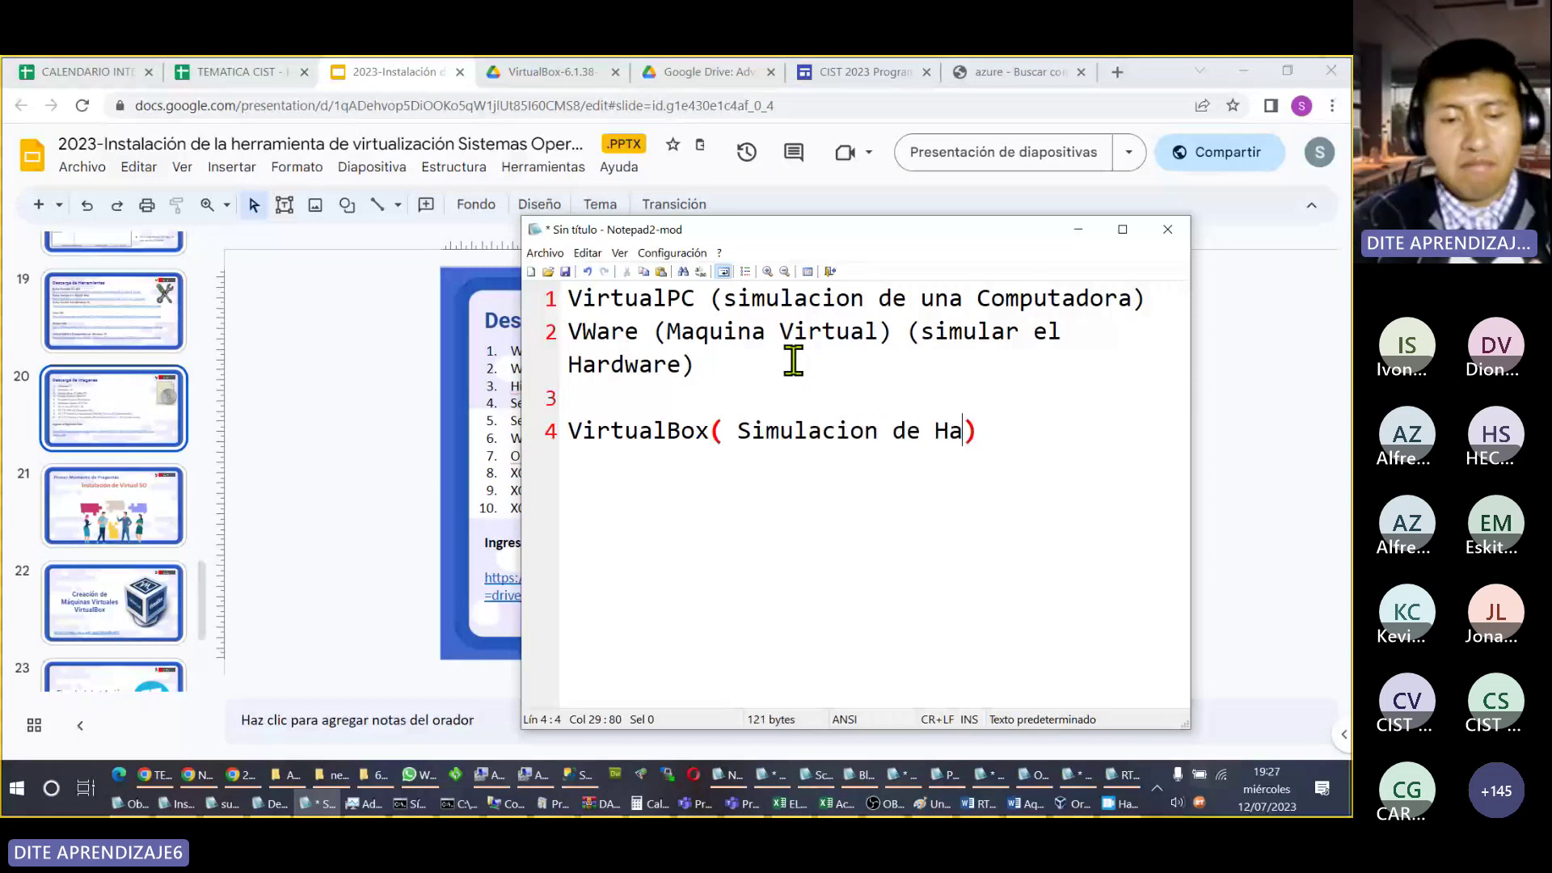
{"action": "type", "text": "rdware"}
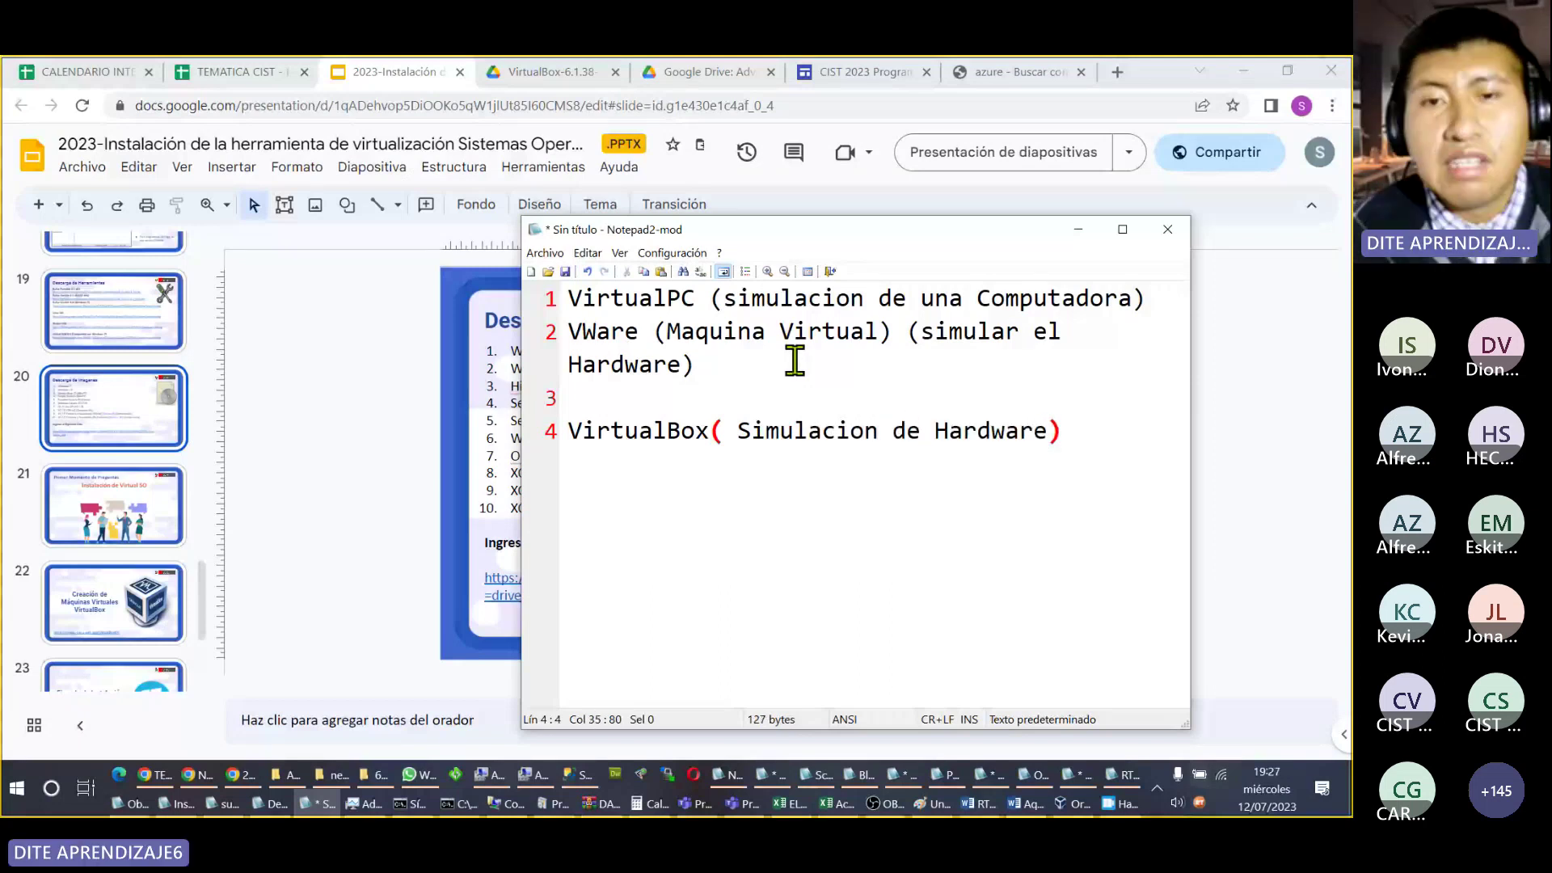
{"action": "left_click", "coordinate": [730, 431]}
{"action": "key", "text": "BackSpace"}
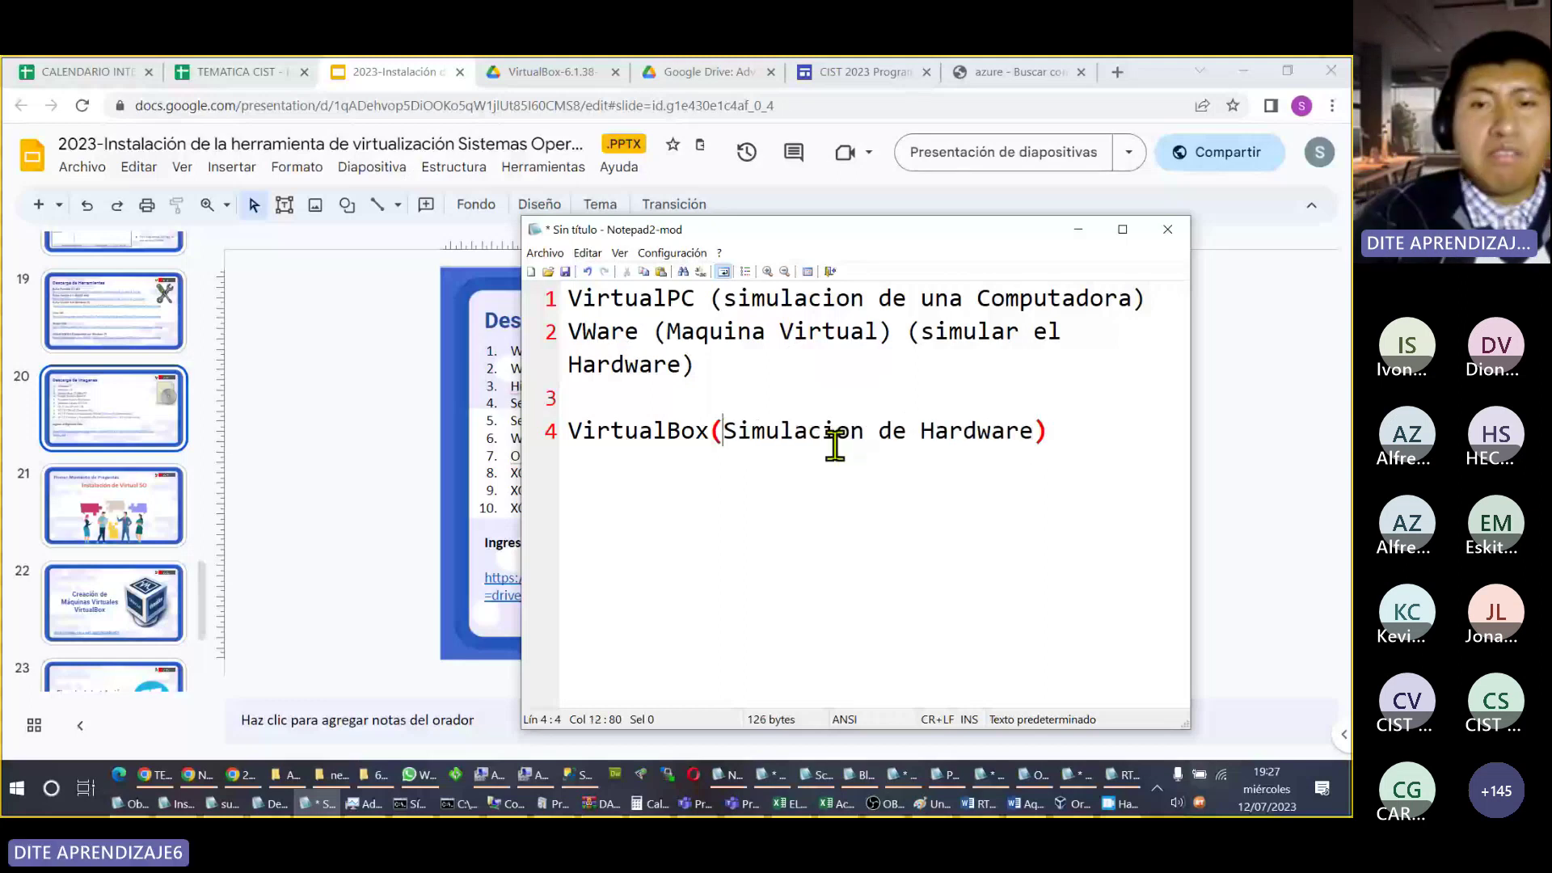
Step: Remove the blank line above the VirtualBox entry and add blank lines after it
{"action": "left_click", "coordinate": [743, 364]}
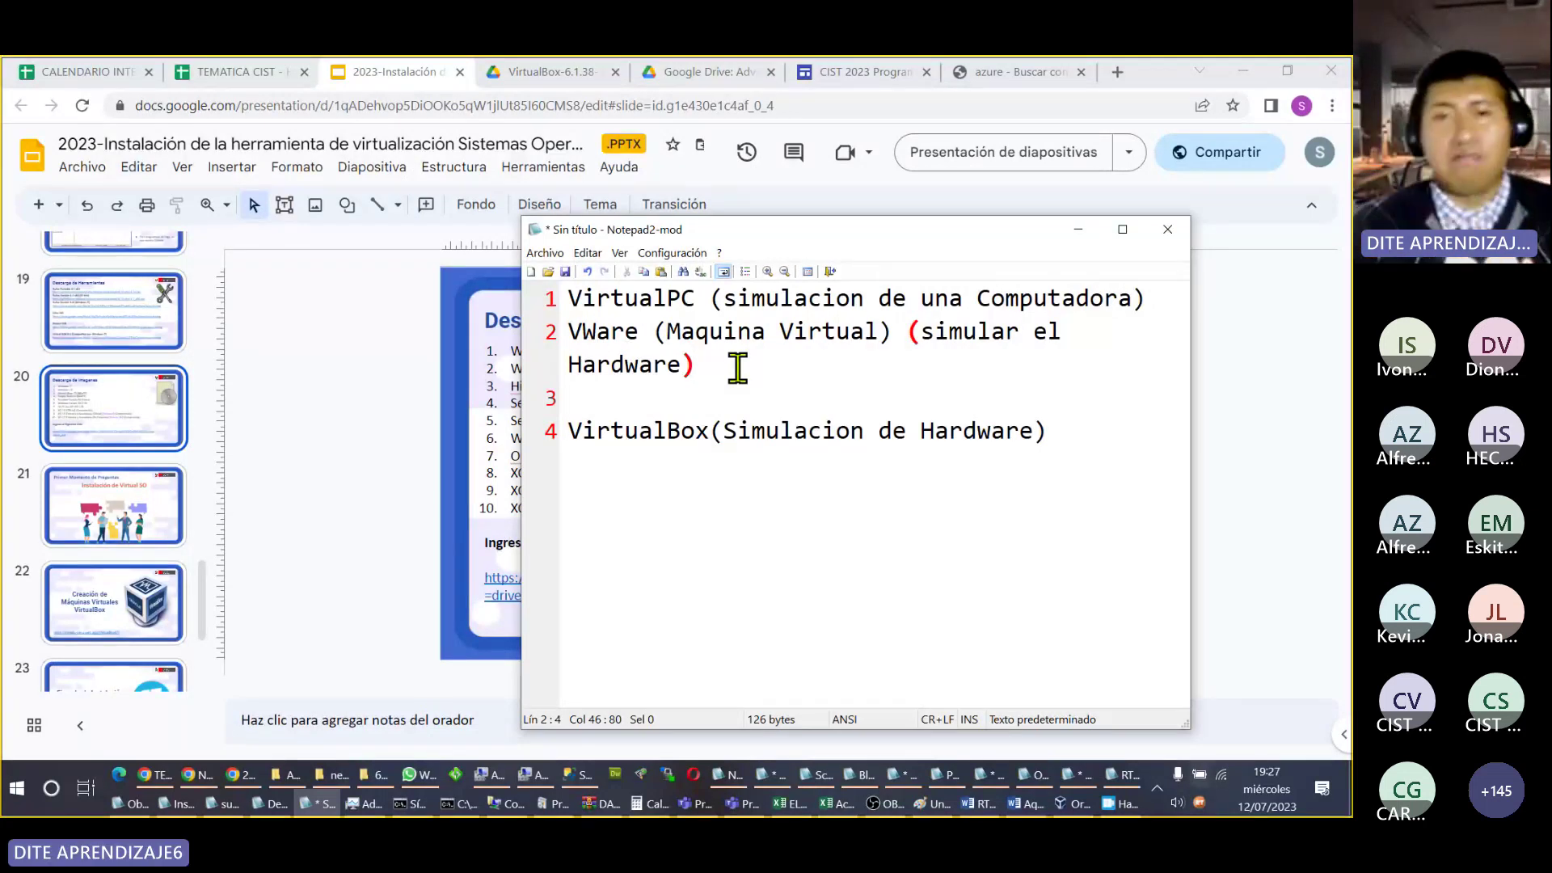
{"action": "key", "text": "Down"}
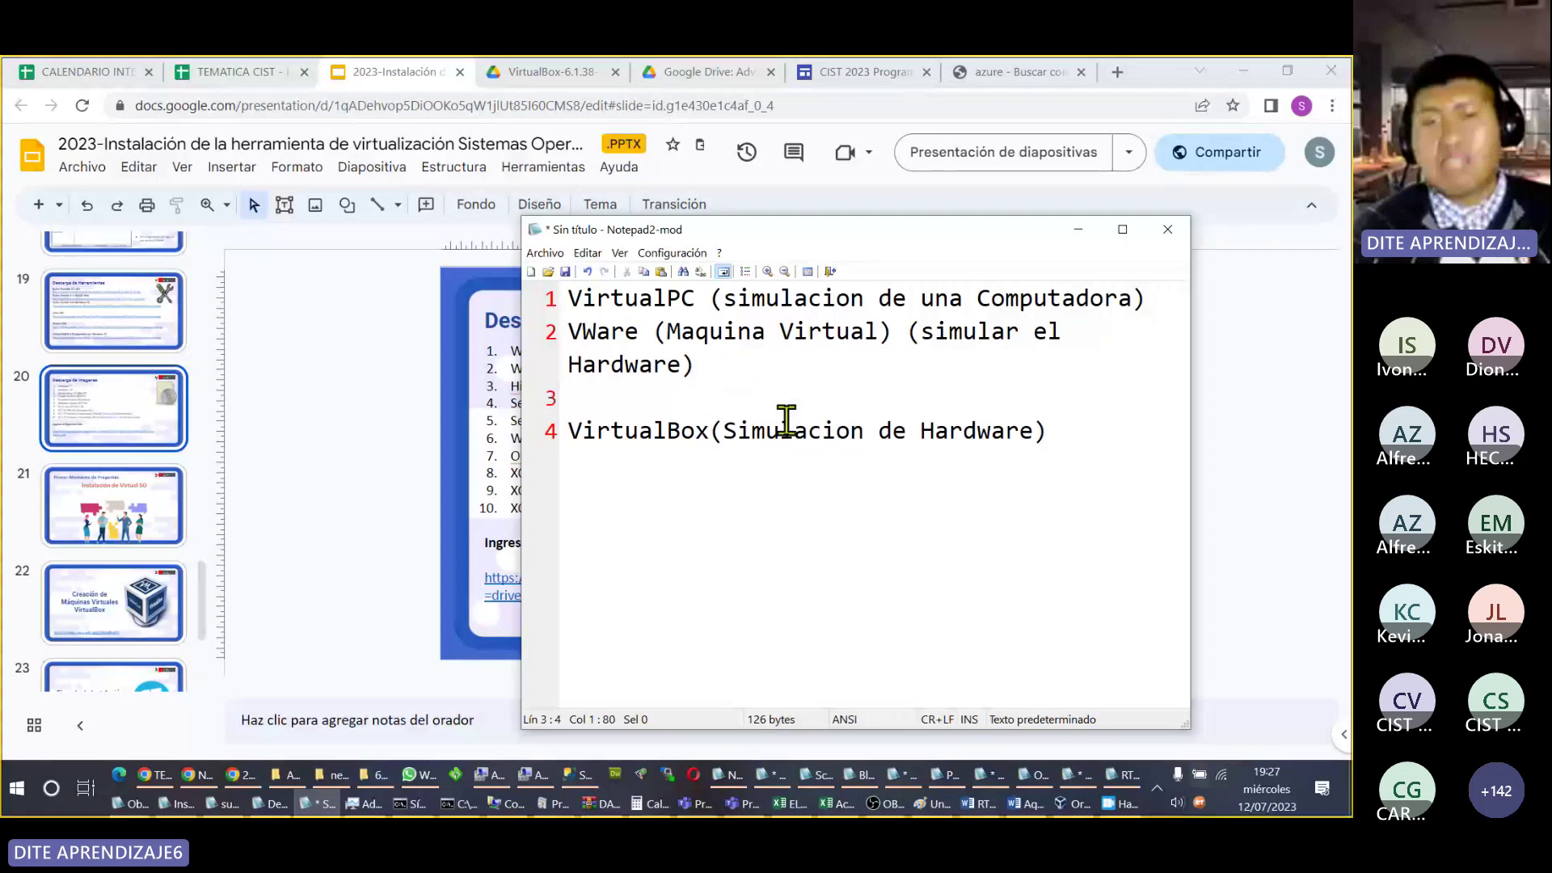
{"action": "key", "text": "Delete"}
{"action": "left_click", "coordinate": [1045, 398]}
{"action": "key", "text": "Return"}
{"action": "key", "text": "Return"}
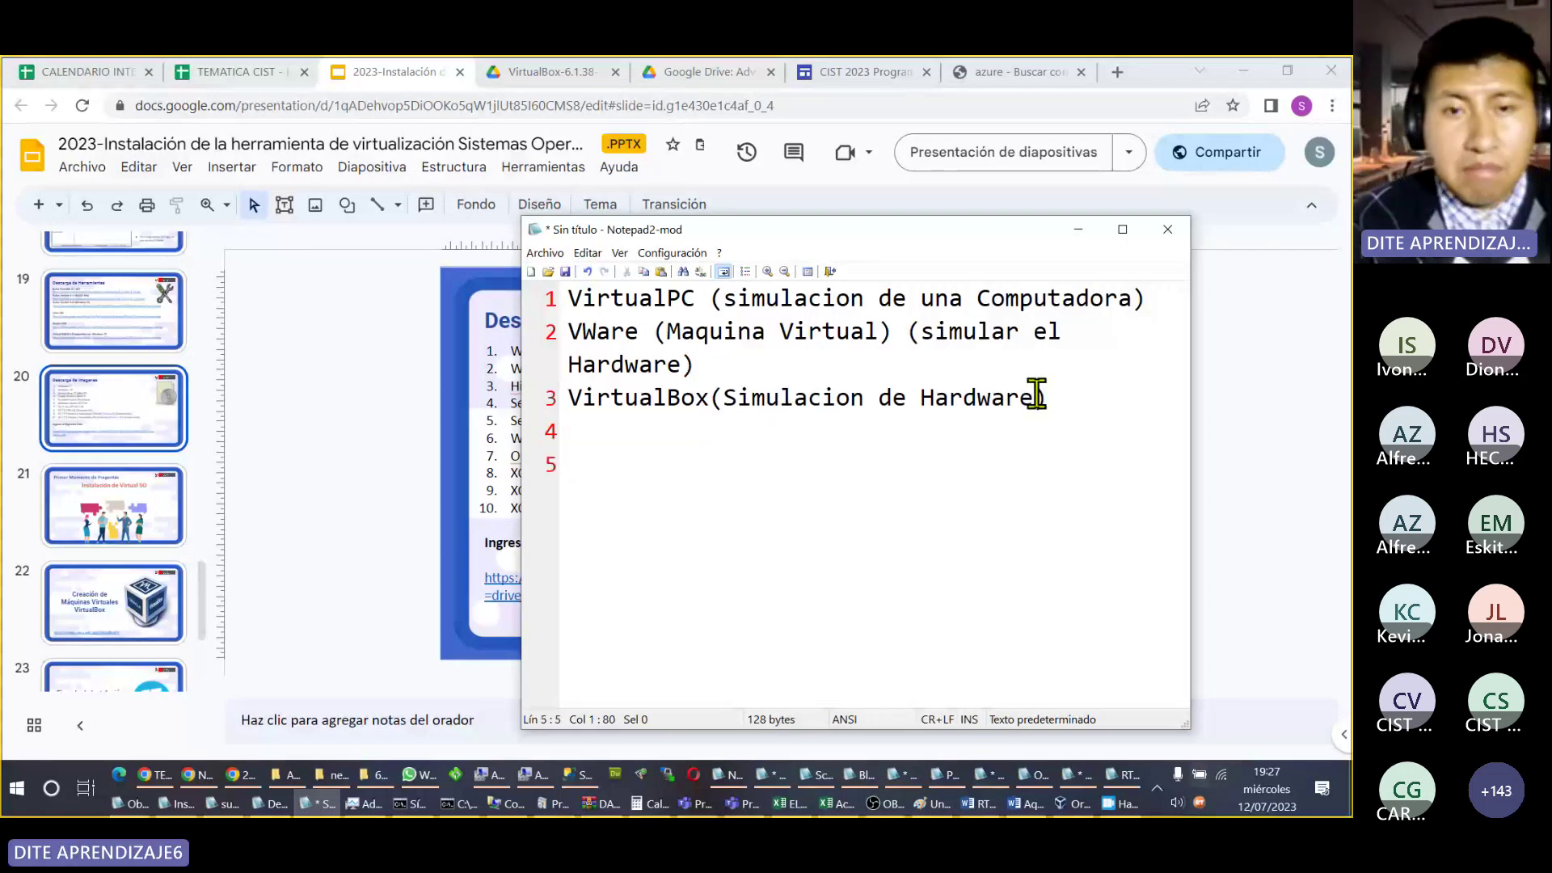
Step: Enter 'VT-Virtualizar Tecnologia' on line 5 with an empty line below it
{"action": "type", "text": "VT"}
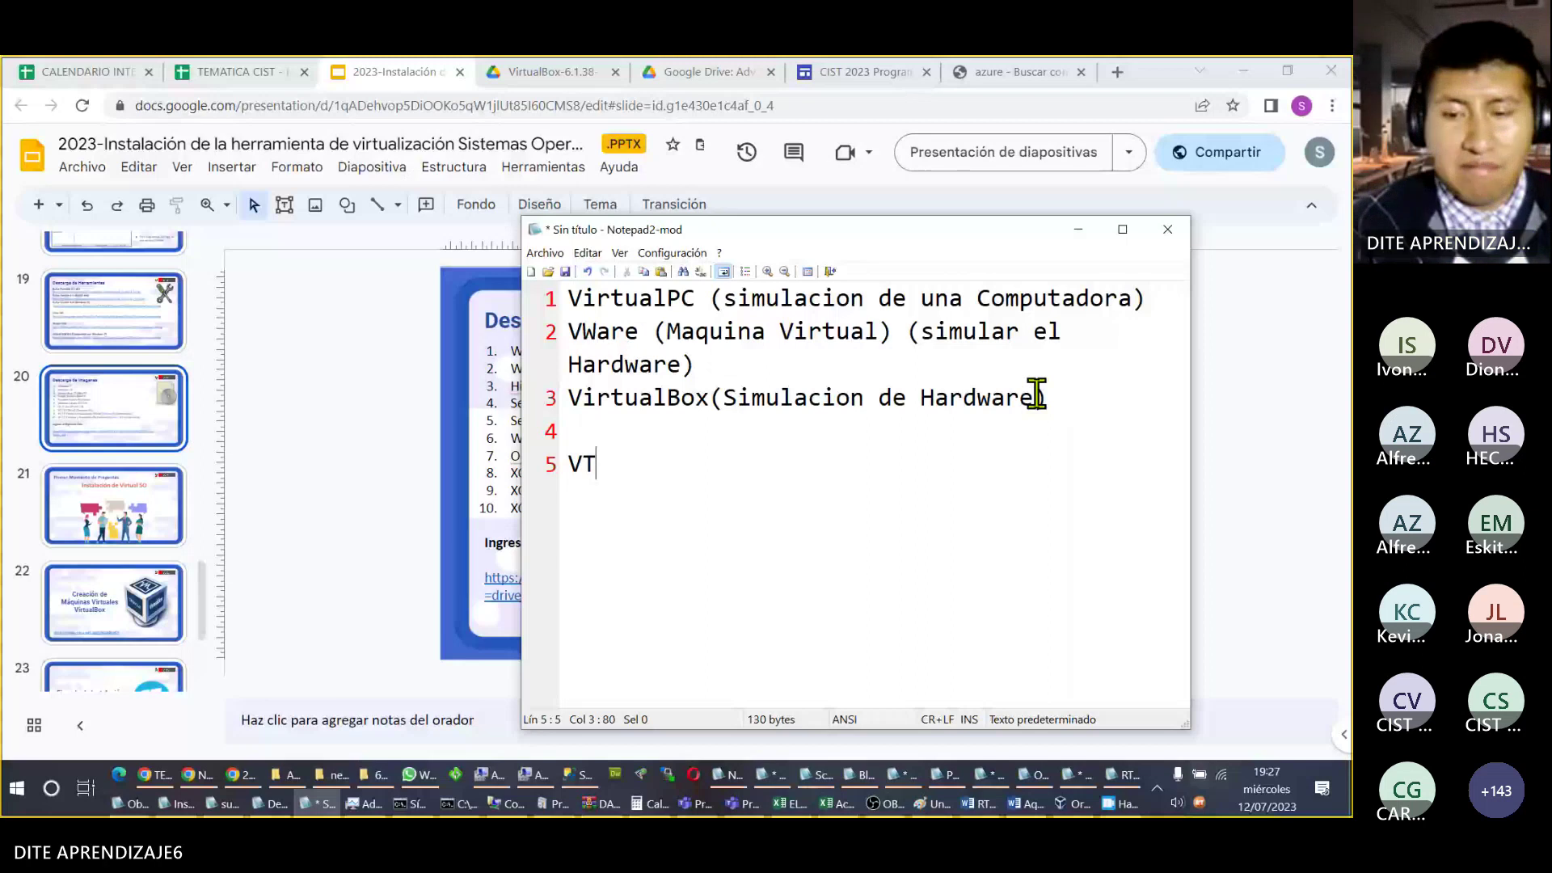
{"action": "key", "text": "Return"}
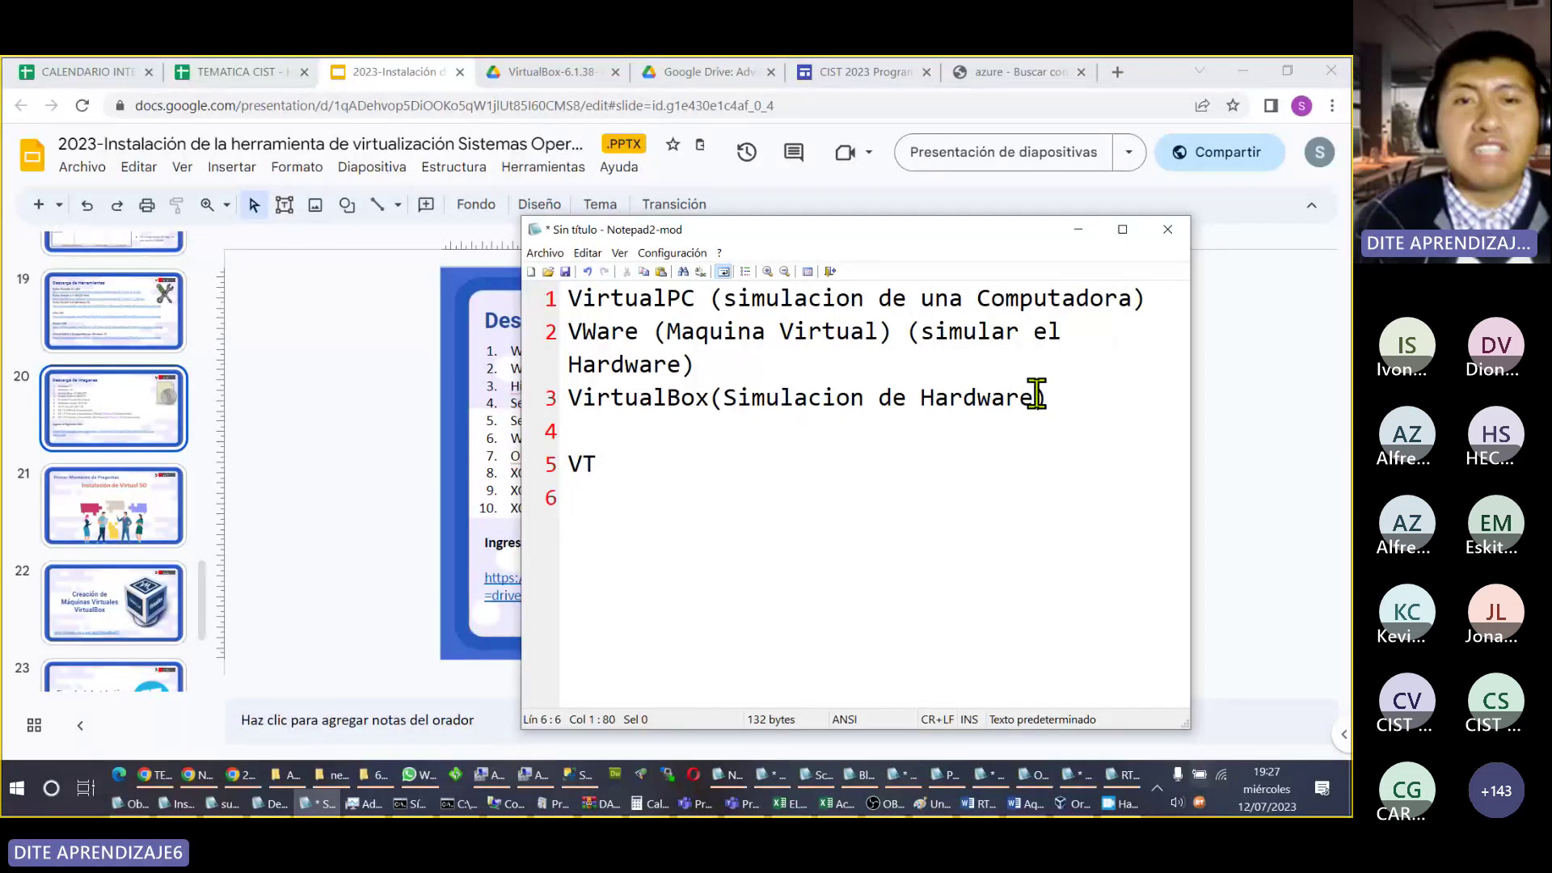
{"action": "left_click_drag", "start_coordinate": [638, 397], "coordinate": [573, 301]}
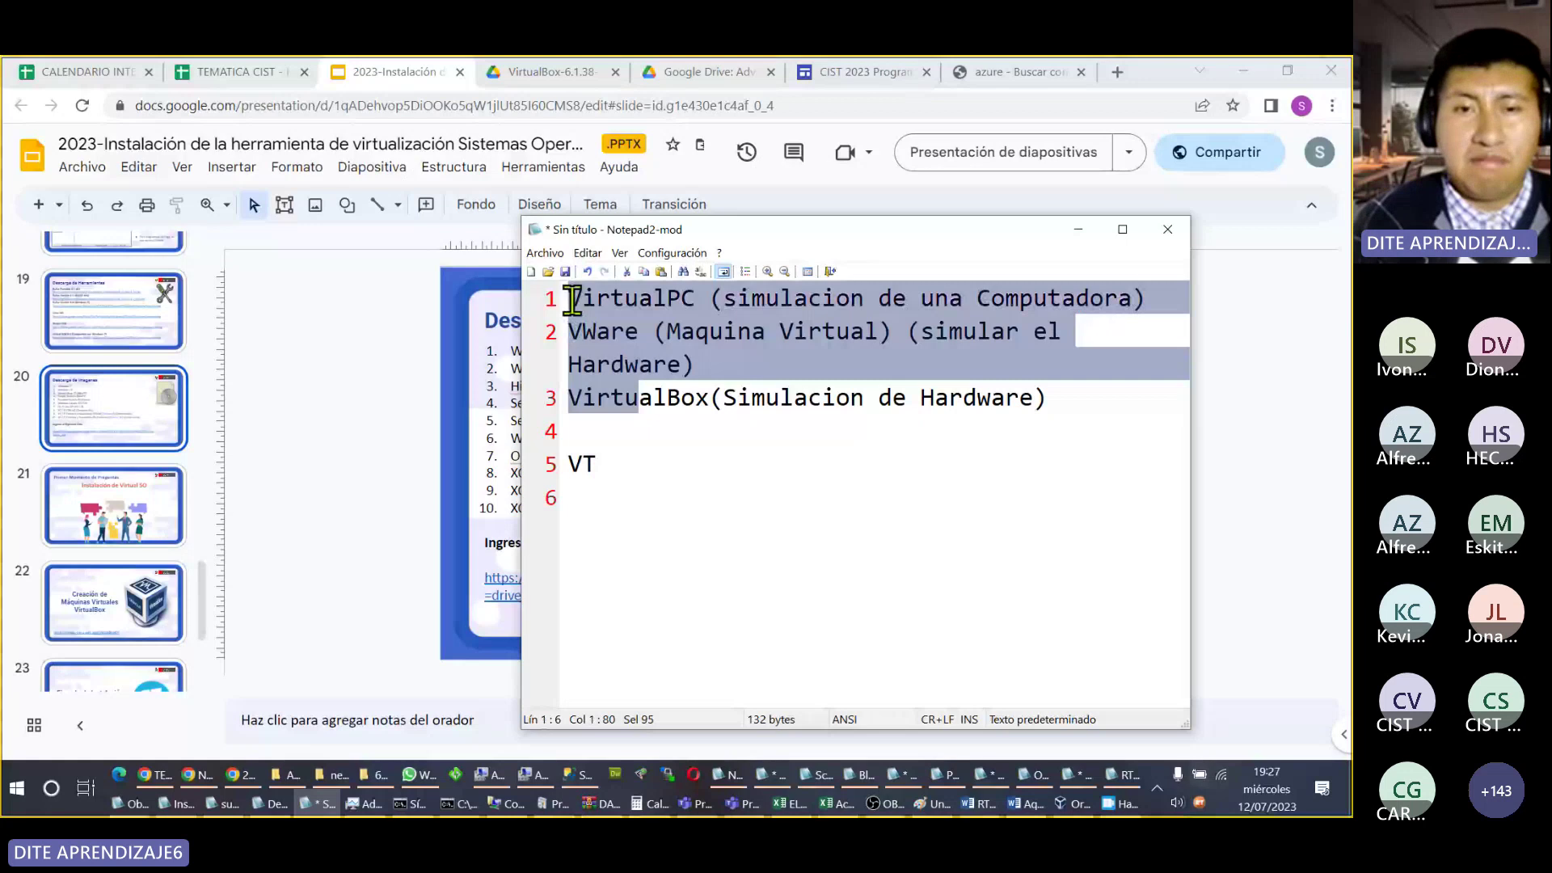
{"action": "left_click", "coordinate": [673, 481]}
{"action": "key", "text": "shift+Home"}
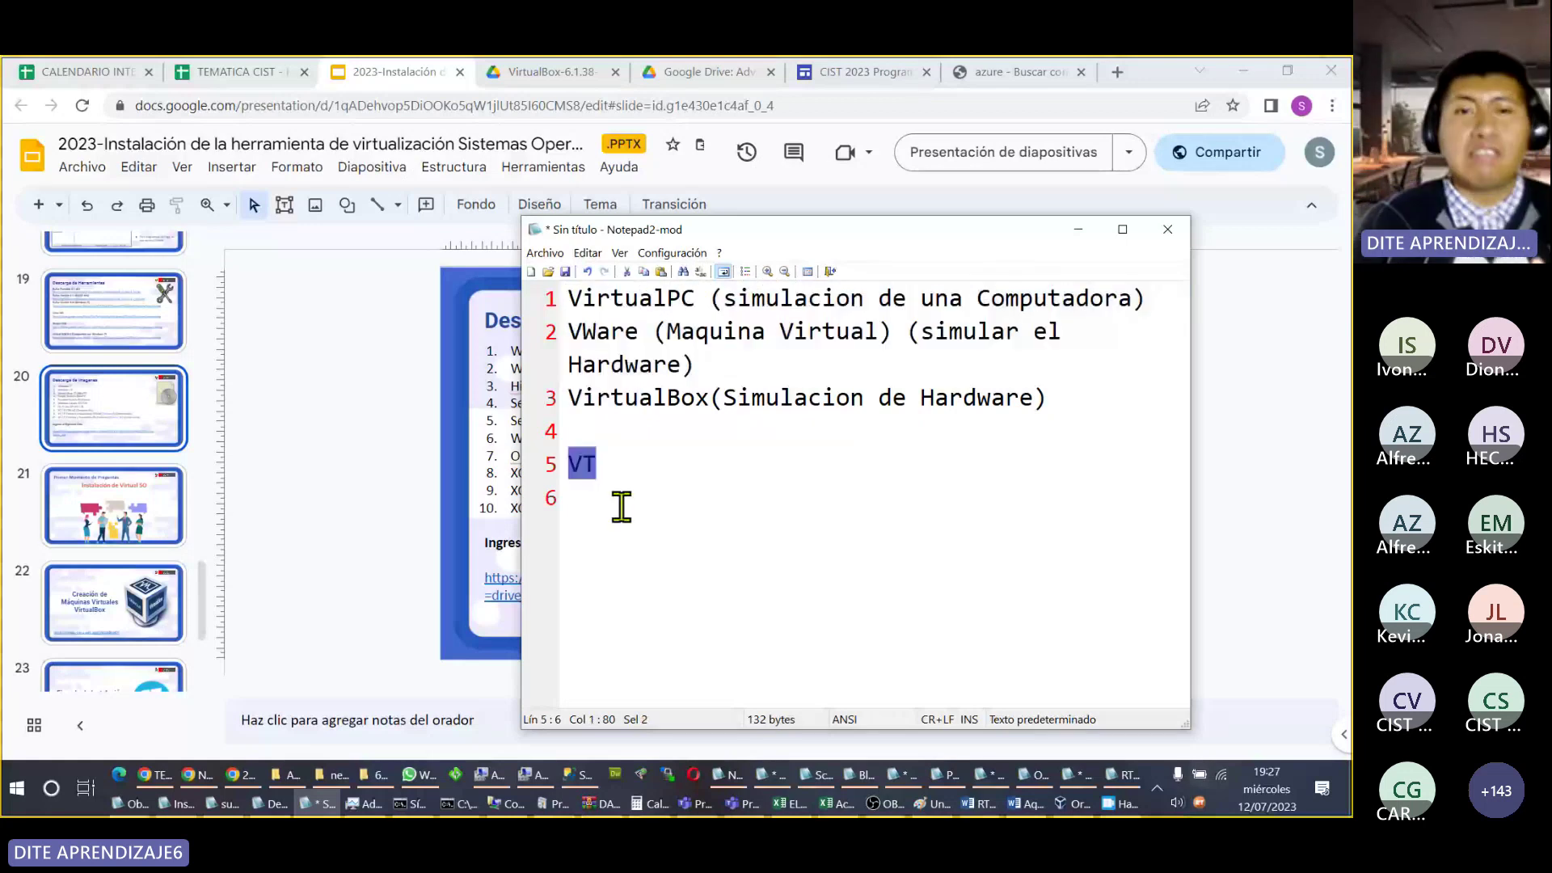
{"action": "left_click", "coordinate": [652, 456]}
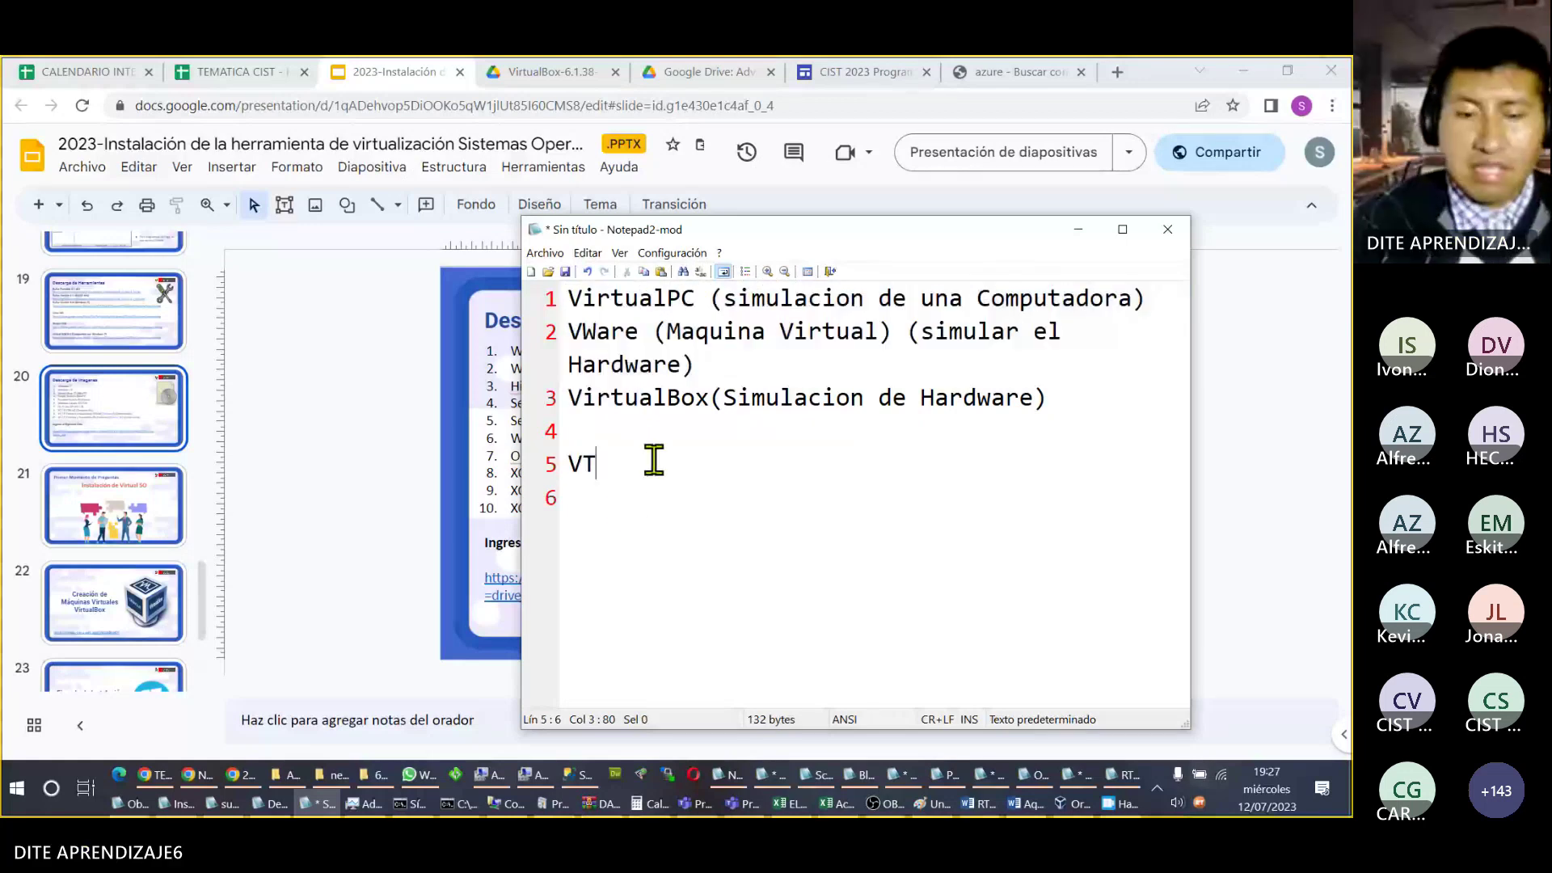
{"action": "type", "text": "-Virtu"}
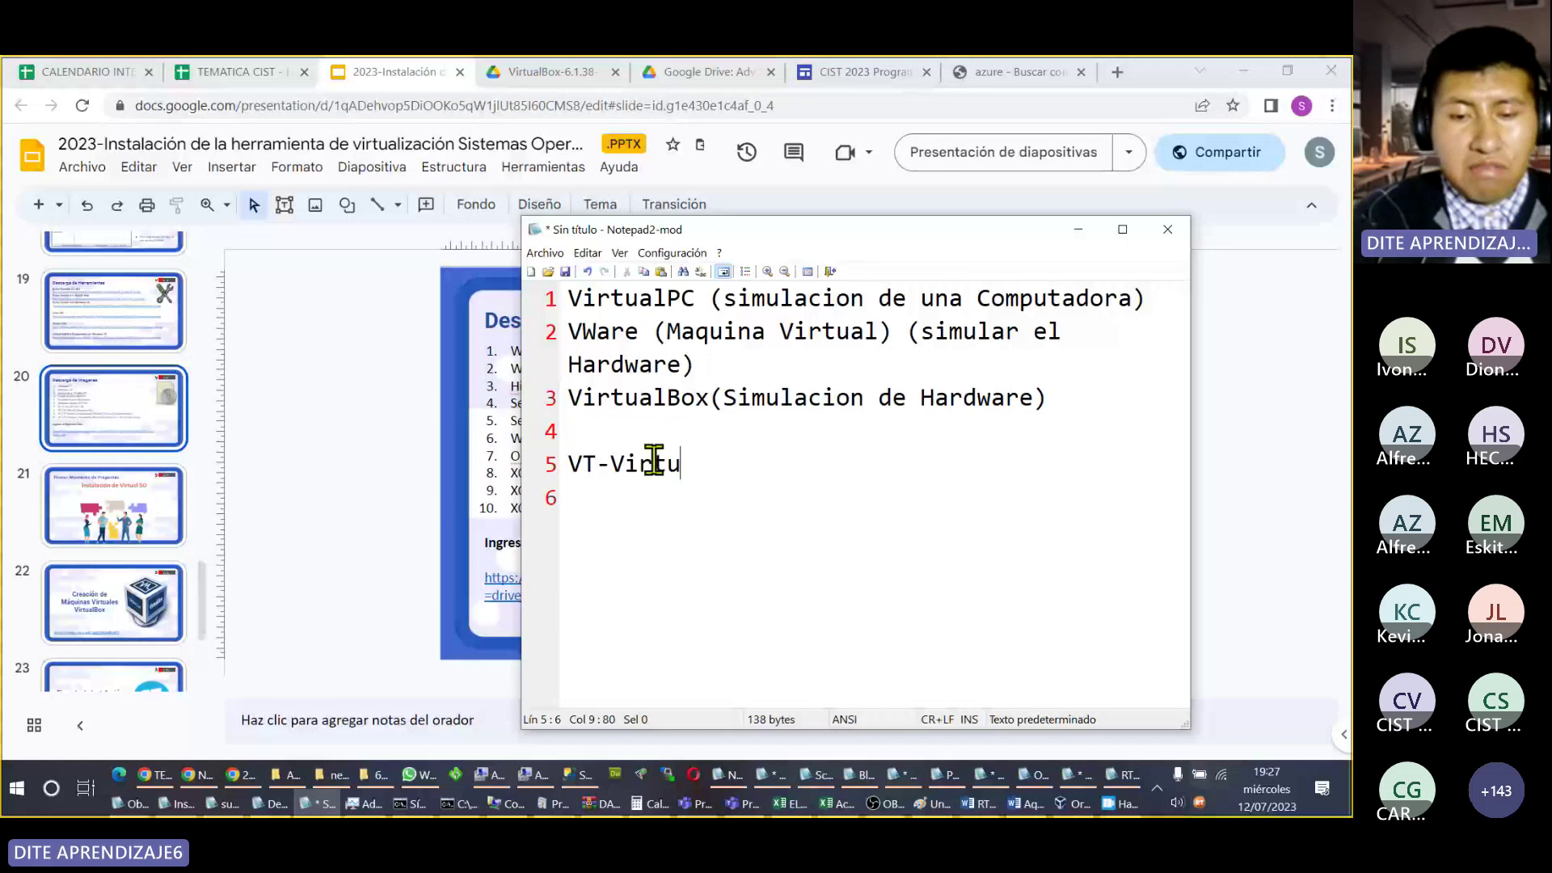
{"action": "type", "text": "alizar"}
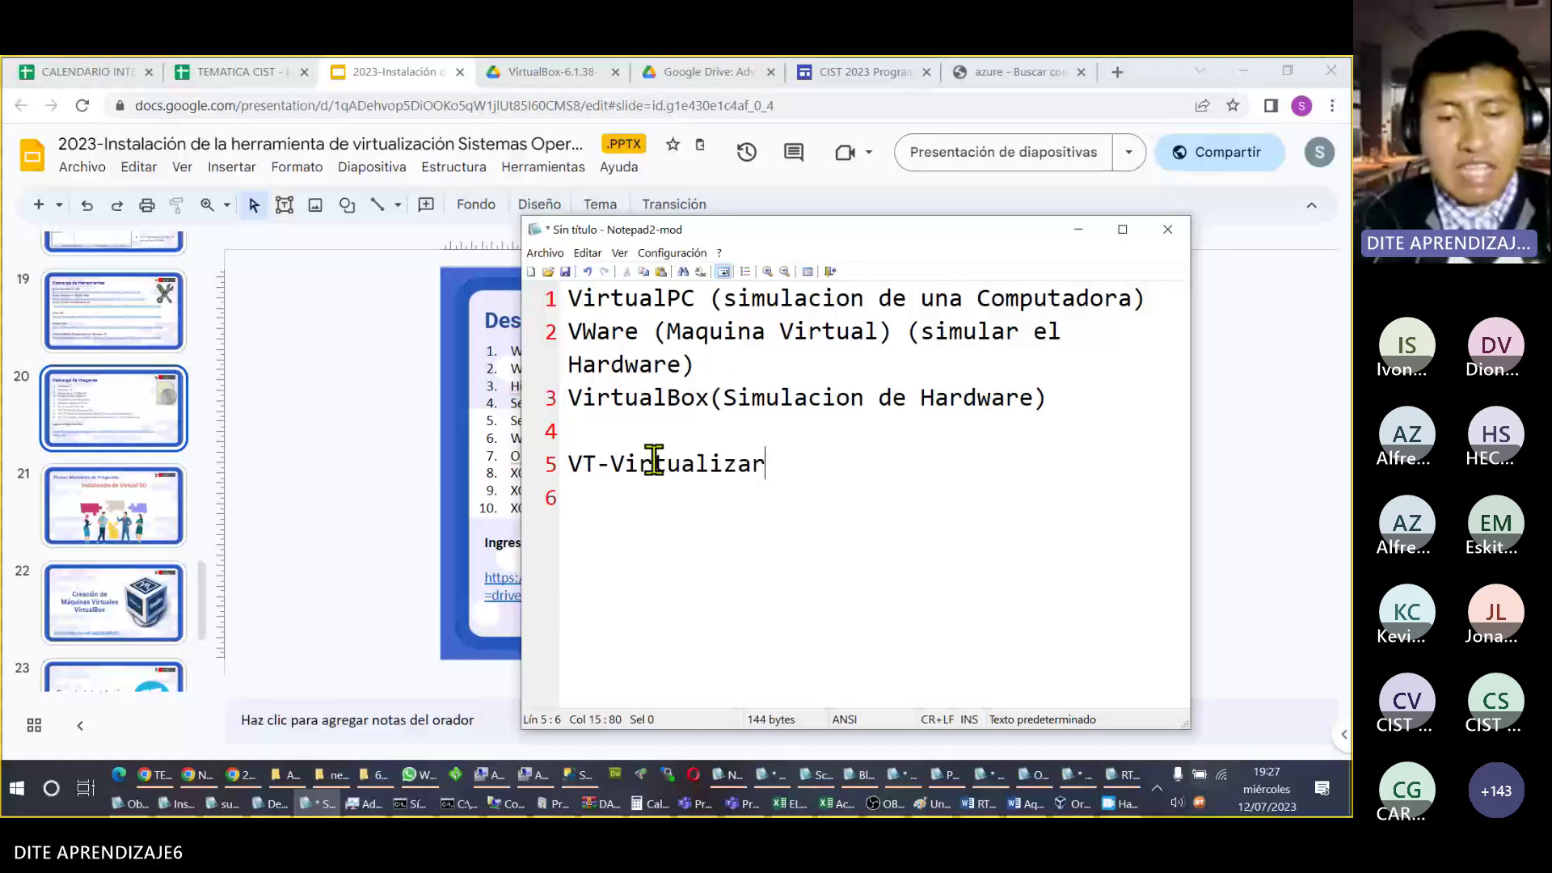
{"action": "type", "text": " Tecno"}
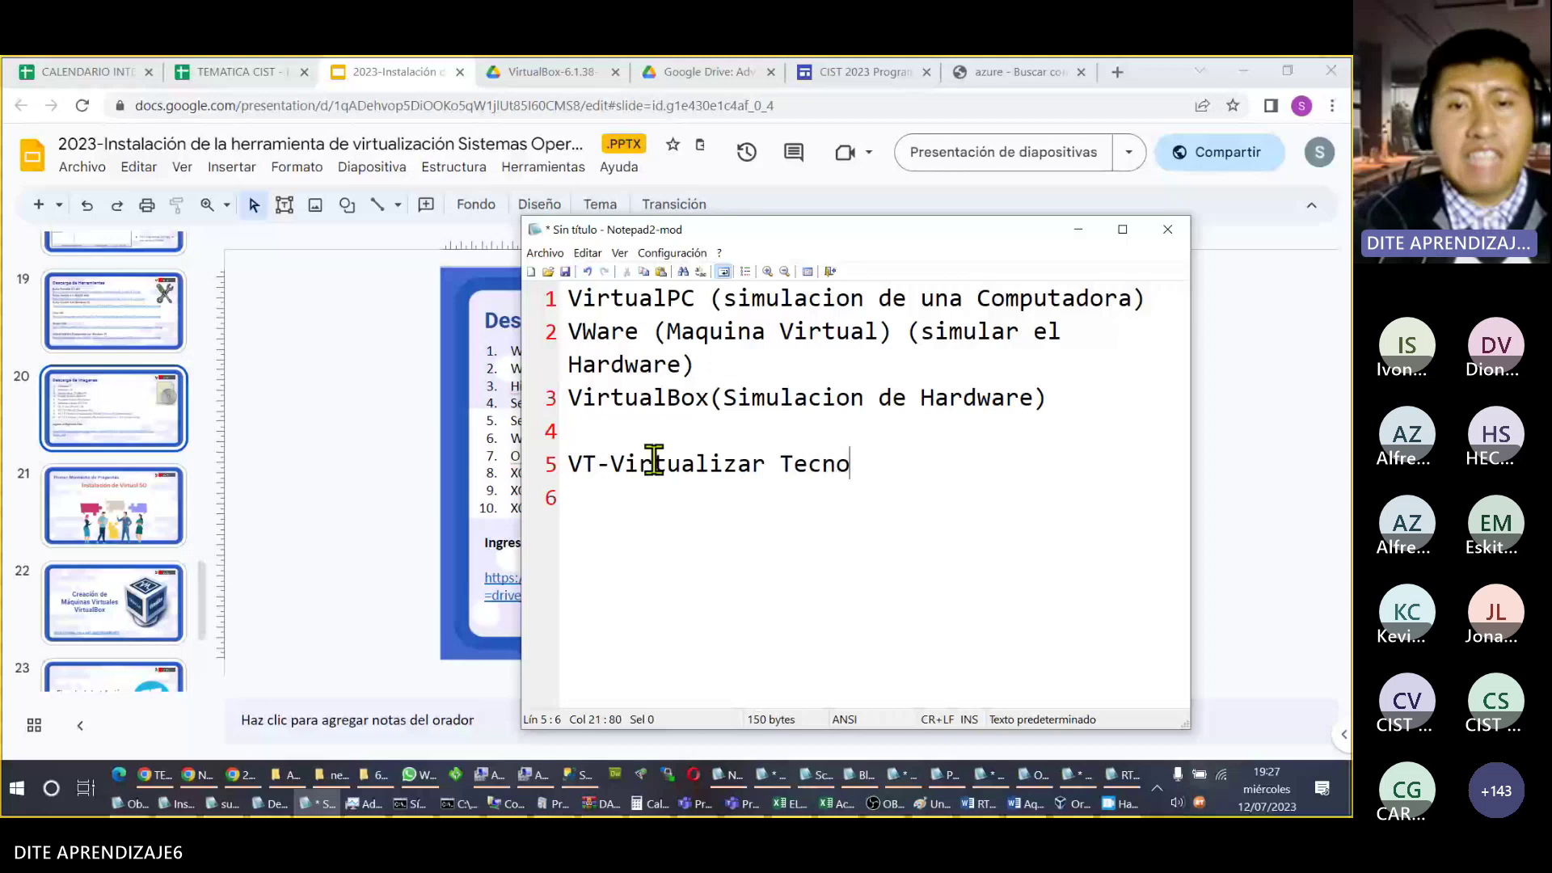
{"action": "type", "text": "logia"}
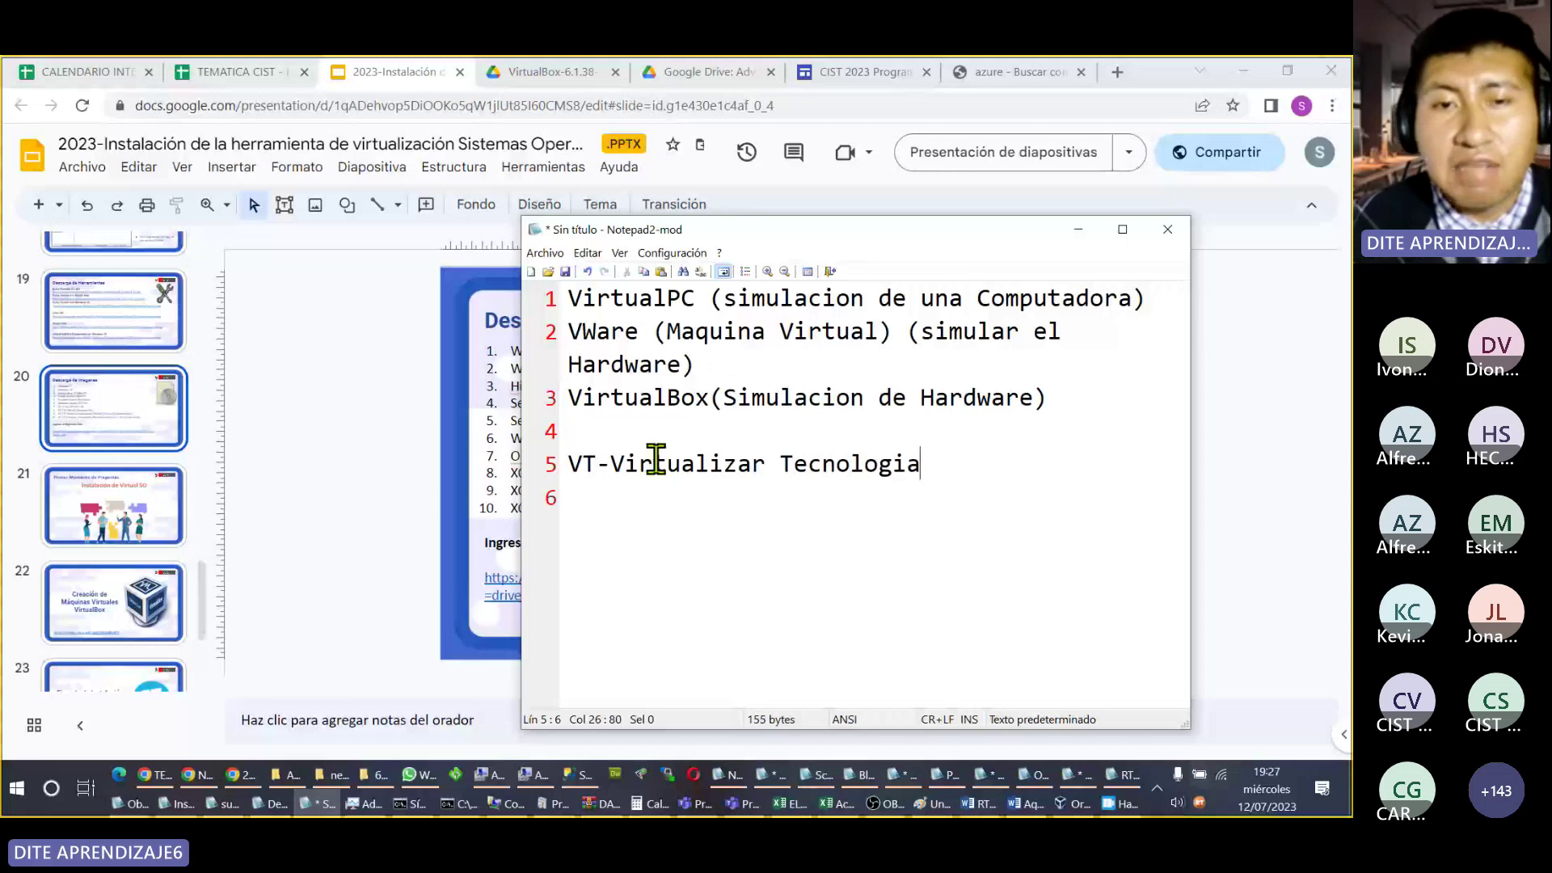
{"action": "key", "text": "Down"}
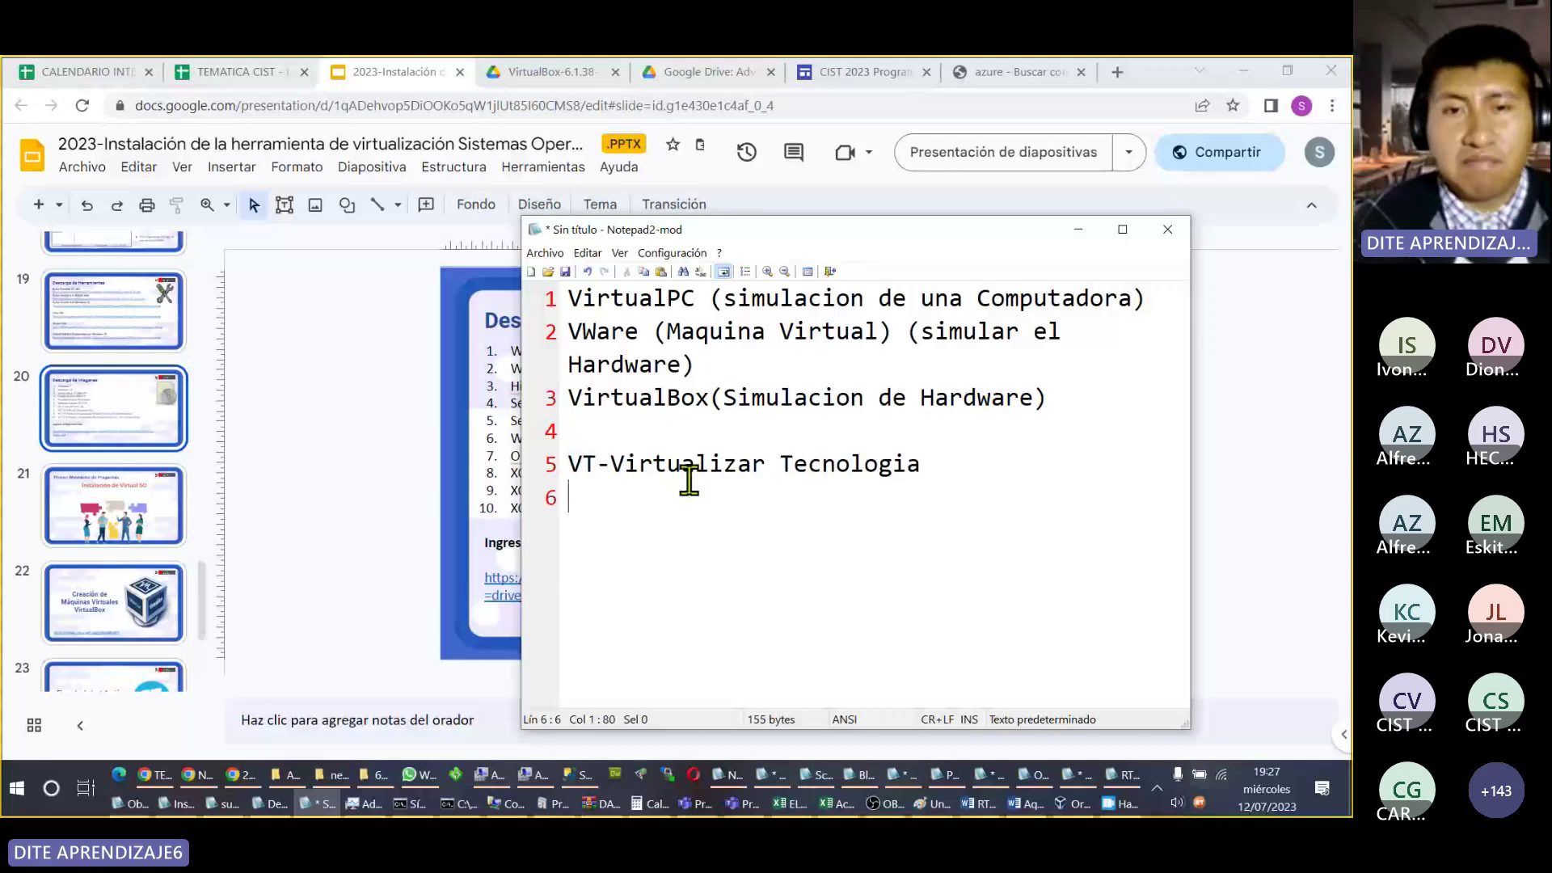
Step: Highlight the words Virtualizar and Tecnologia to point them out, then deselect
{"action": "double_click", "coordinate": [689, 473]}
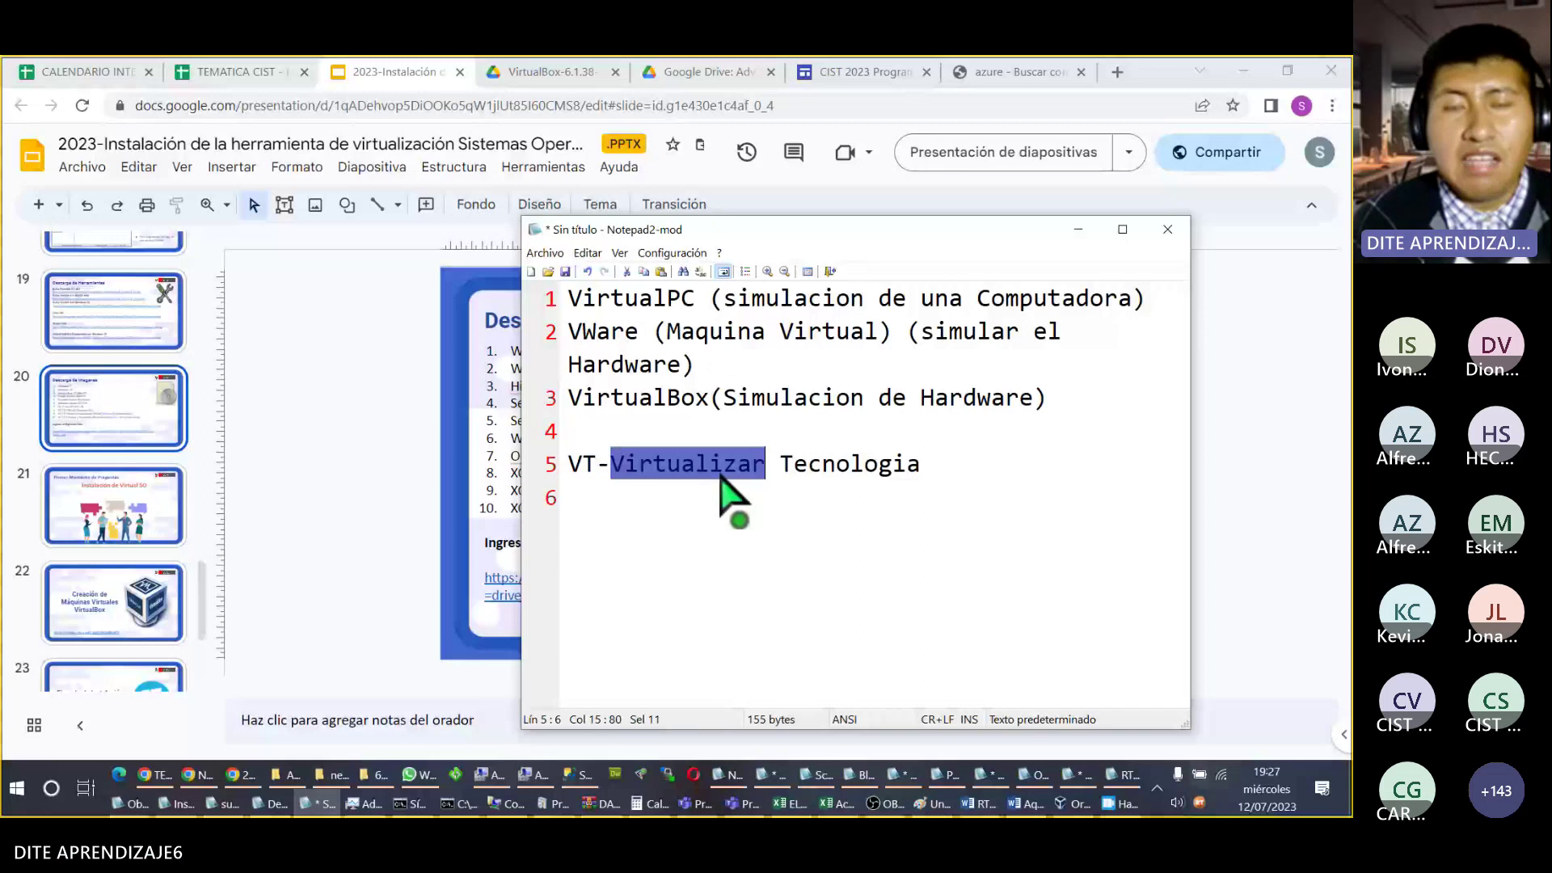
{"action": "double_click", "coordinate": [874, 466]}
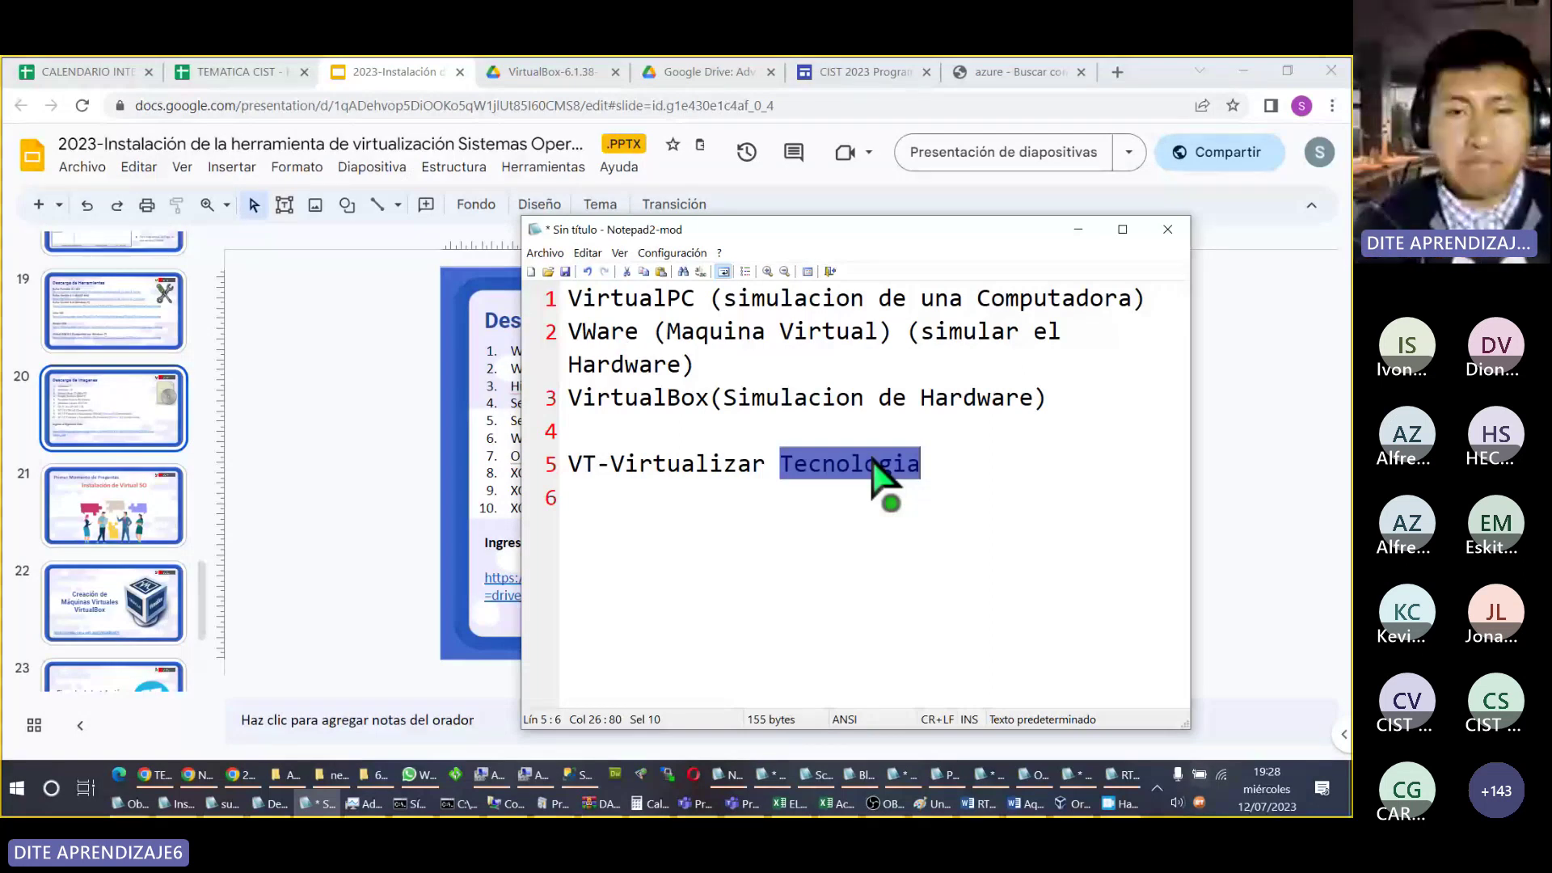
{"action": "left_click", "coordinate": [823, 503]}
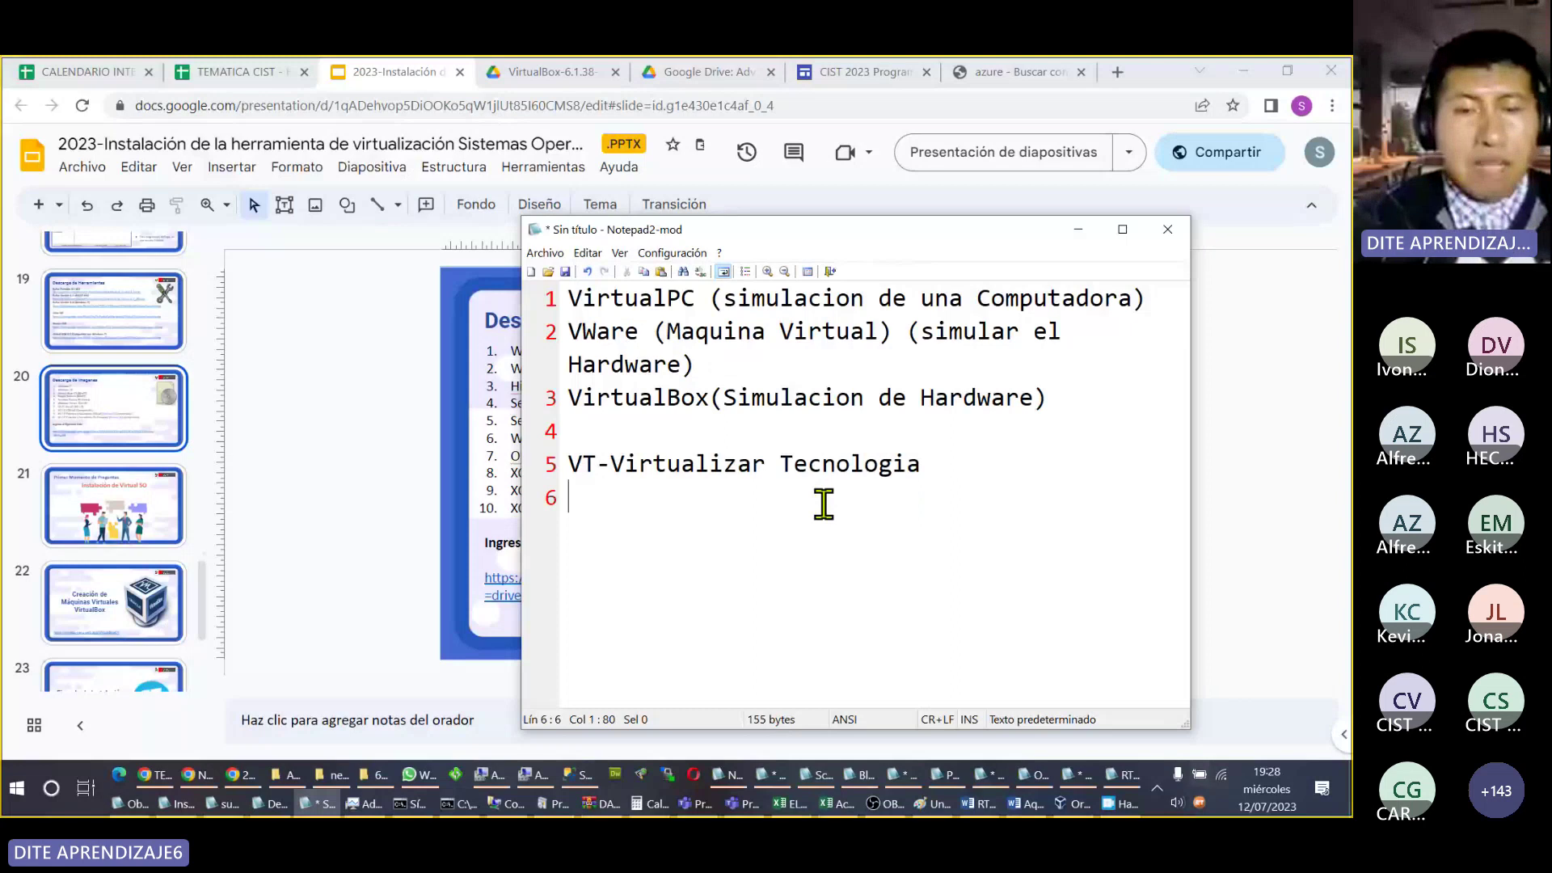
Step: Type and then erase 'BIOS - Simula Hardware' and 'Virtualizacion' on line 6, leaving it empty
{"action": "type", "text": "BIOS"}
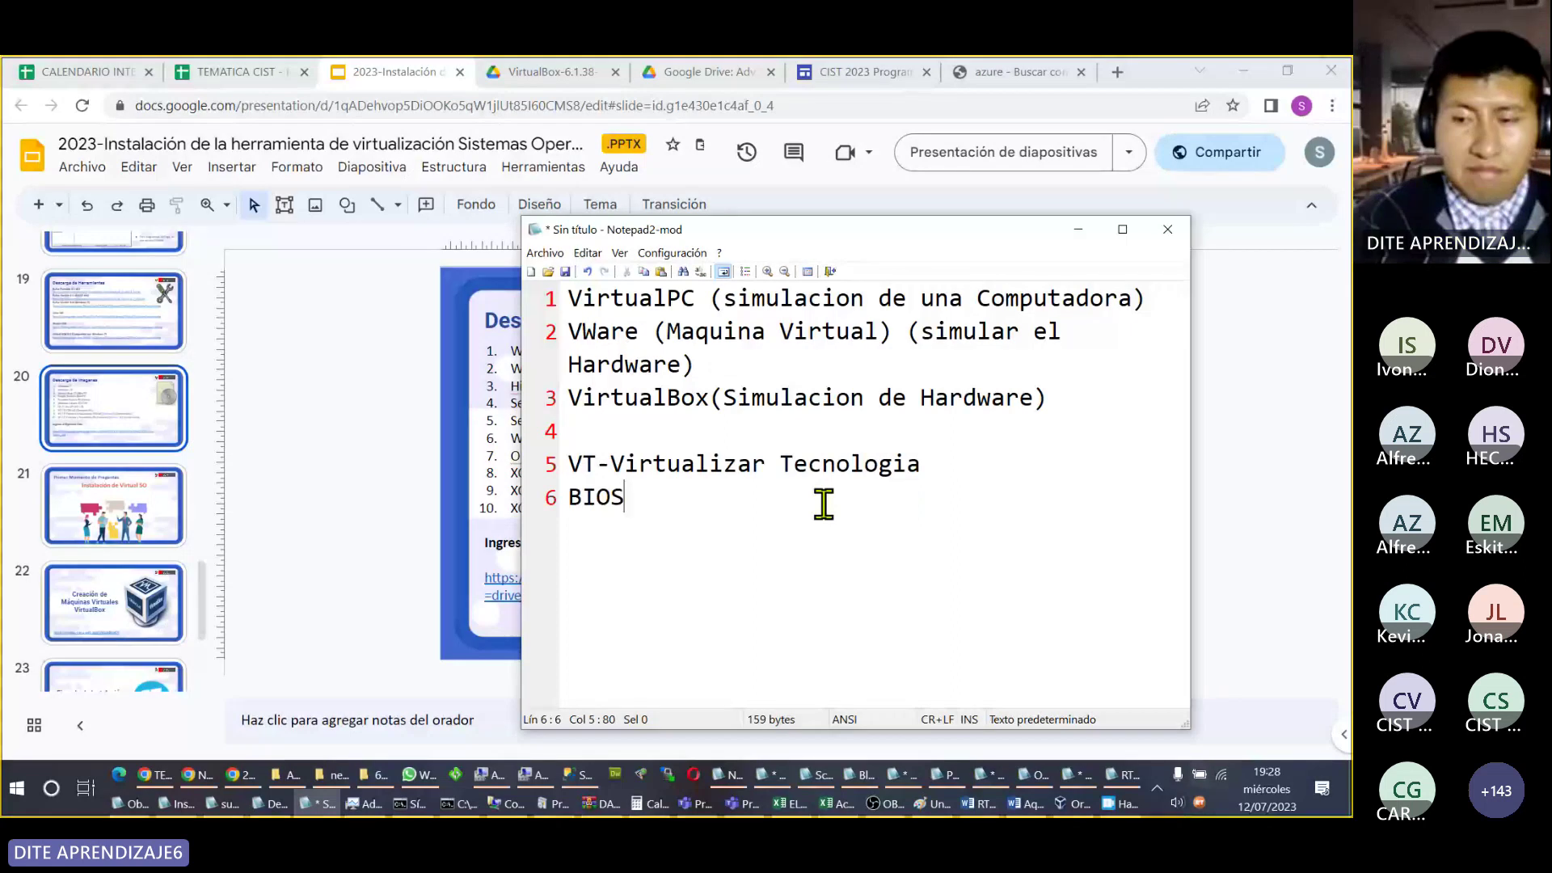
{"action": "type", "text": " - Simula"}
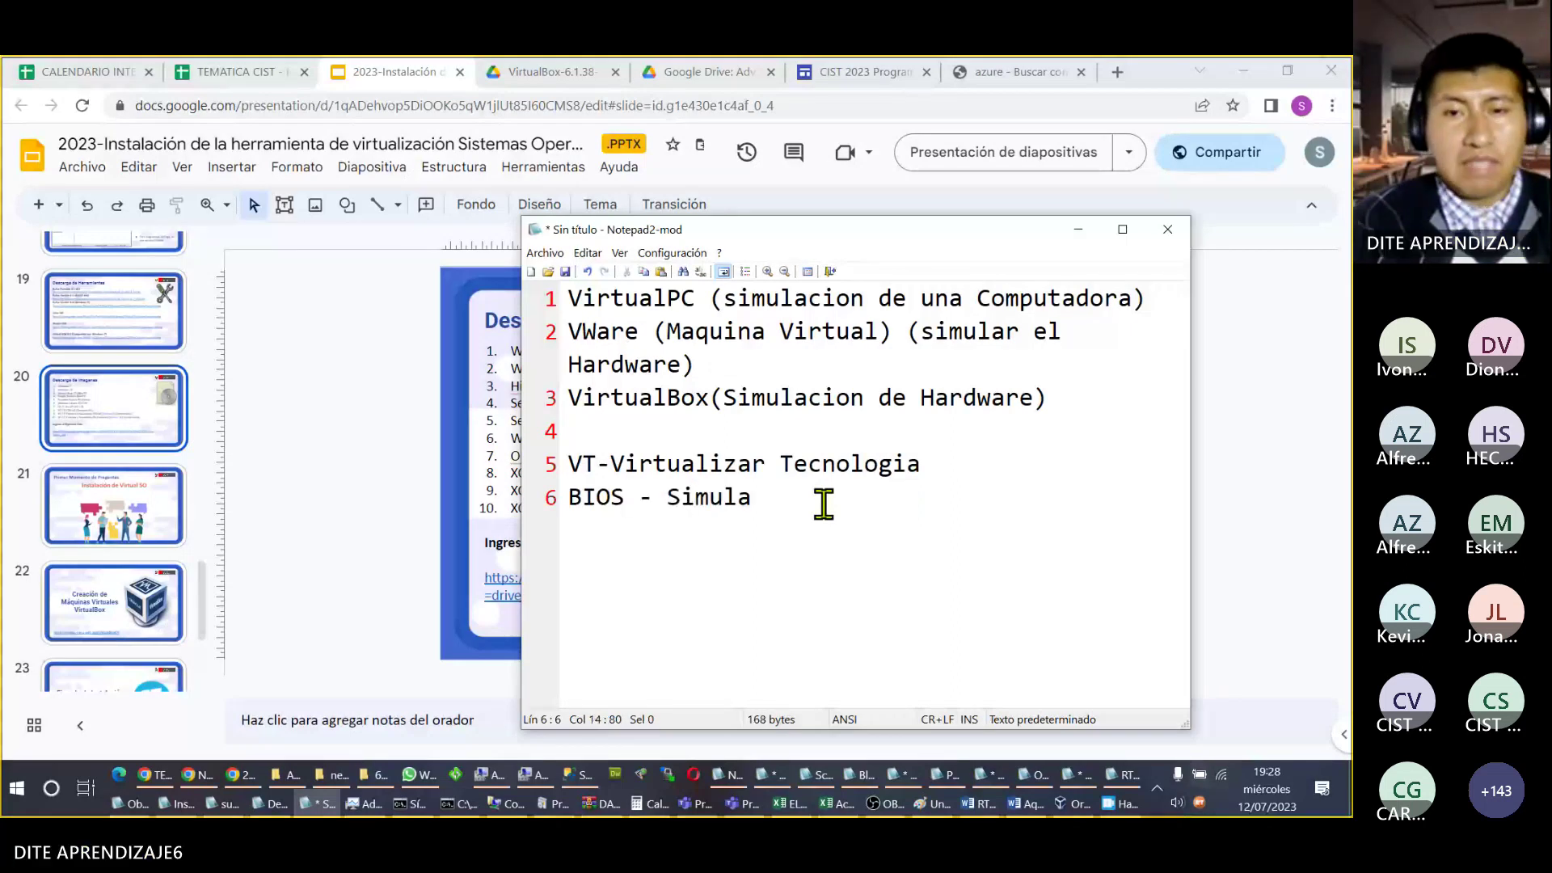
{"action": "type", "text": " Hard"}
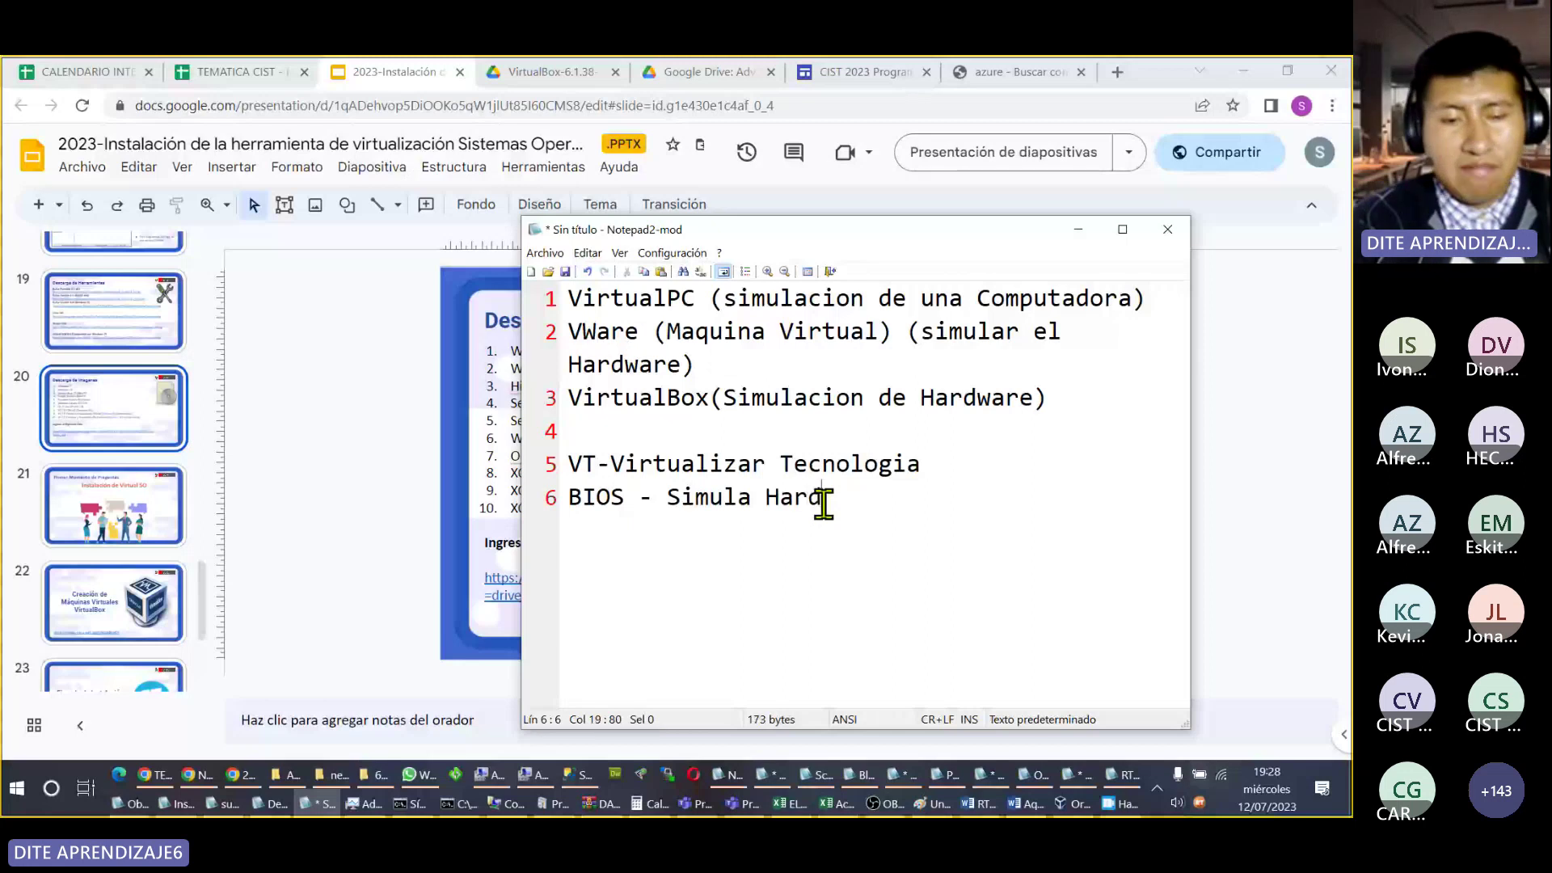
{"action": "type", "text": "ware"}
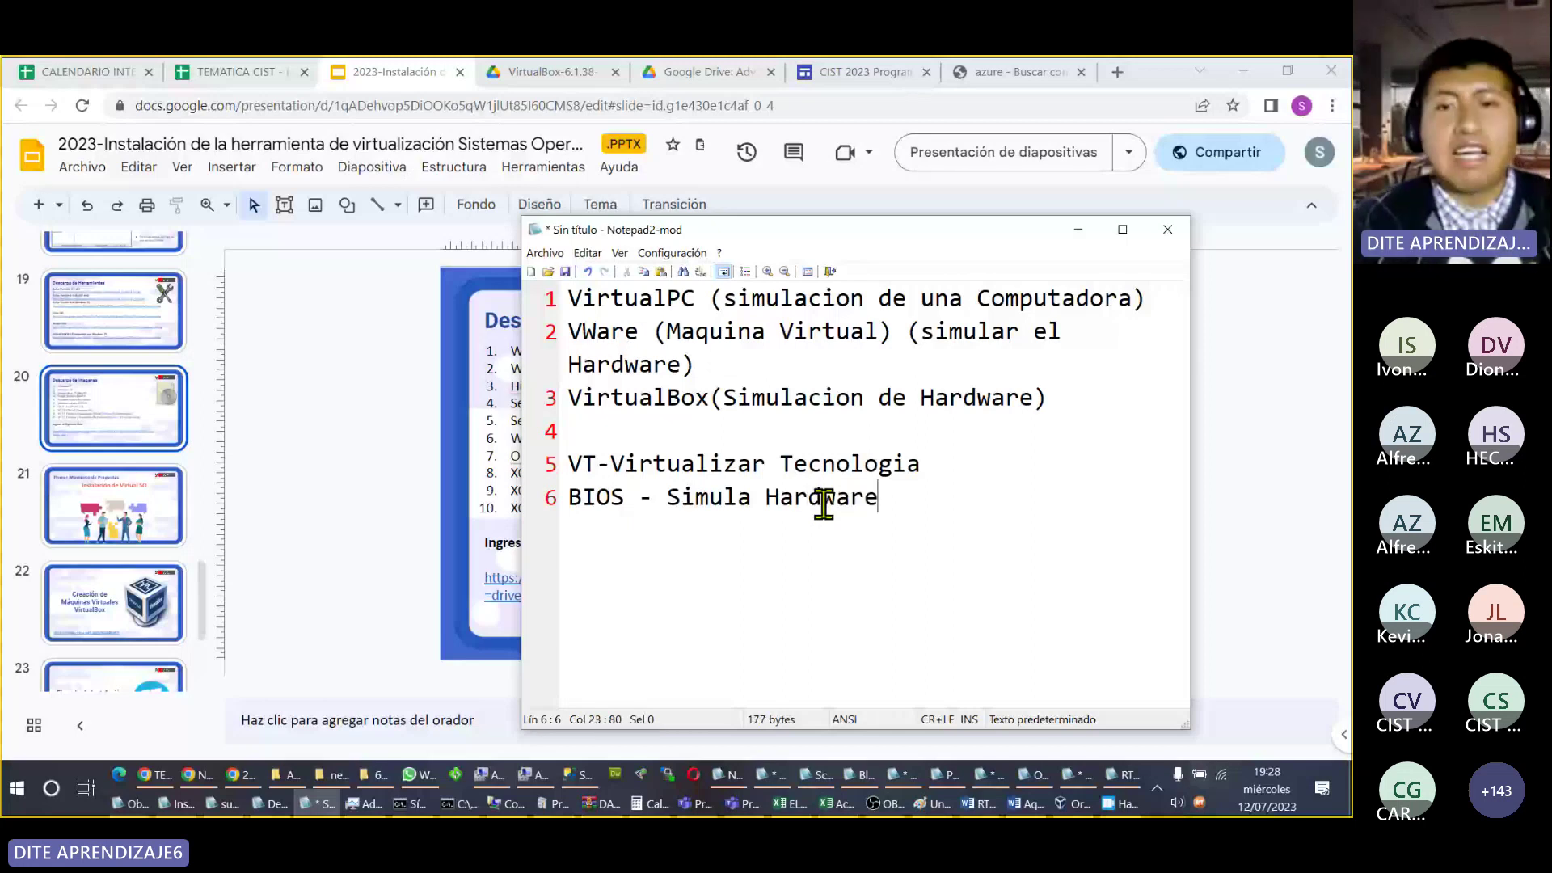
{"action": "key", "text": "BackSpace"}
{"action": "key", "text": "BackSpace"}
{"action": "key", "text": "BackSpace"}
{"action": "key", "text": "BackSpace"}
{"action": "key", "text": "BackSpace"}
{"action": "key", "text": "BackSpace"}
{"action": "key", "text": "BackSpace"}
{"action": "key", "text": "BackSpace"}
{"action": "key", "text": "BackSpace"}
{"action": "key", "text": "BackSpace"}
{"action": "key", "text": "BackSpace"}
{"action": "key", "text": "BackSpace"}
{"action": "key", "text": "BackSpace"}
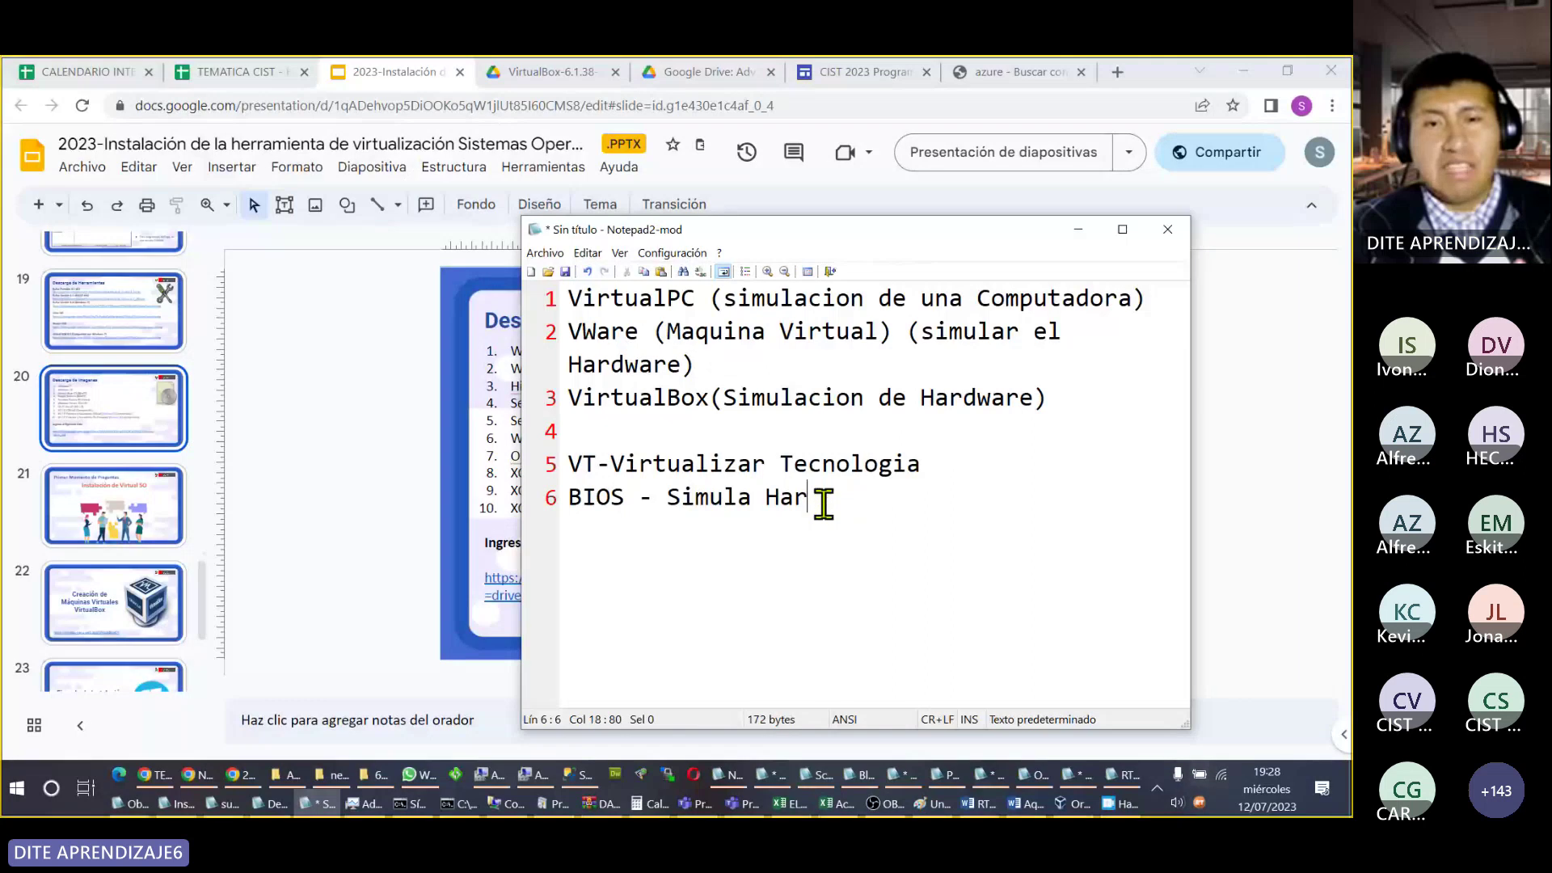
{"action": "key", "text": "BackSpace"}
{"action": "key", "text": "BackSpace"}
{"action": "key", "text": "BackSpace"}
{"action": "key", "text": "BackSpace"}
{"action": "key", "text": "BackSpace"}
{"action": "key", "text": "BackSpace"}
{"action": "key", "text": "BackSpace"}
{"action": "key", "text": "BackSpace"}
{"action": "key", "text": "BackSpace"}
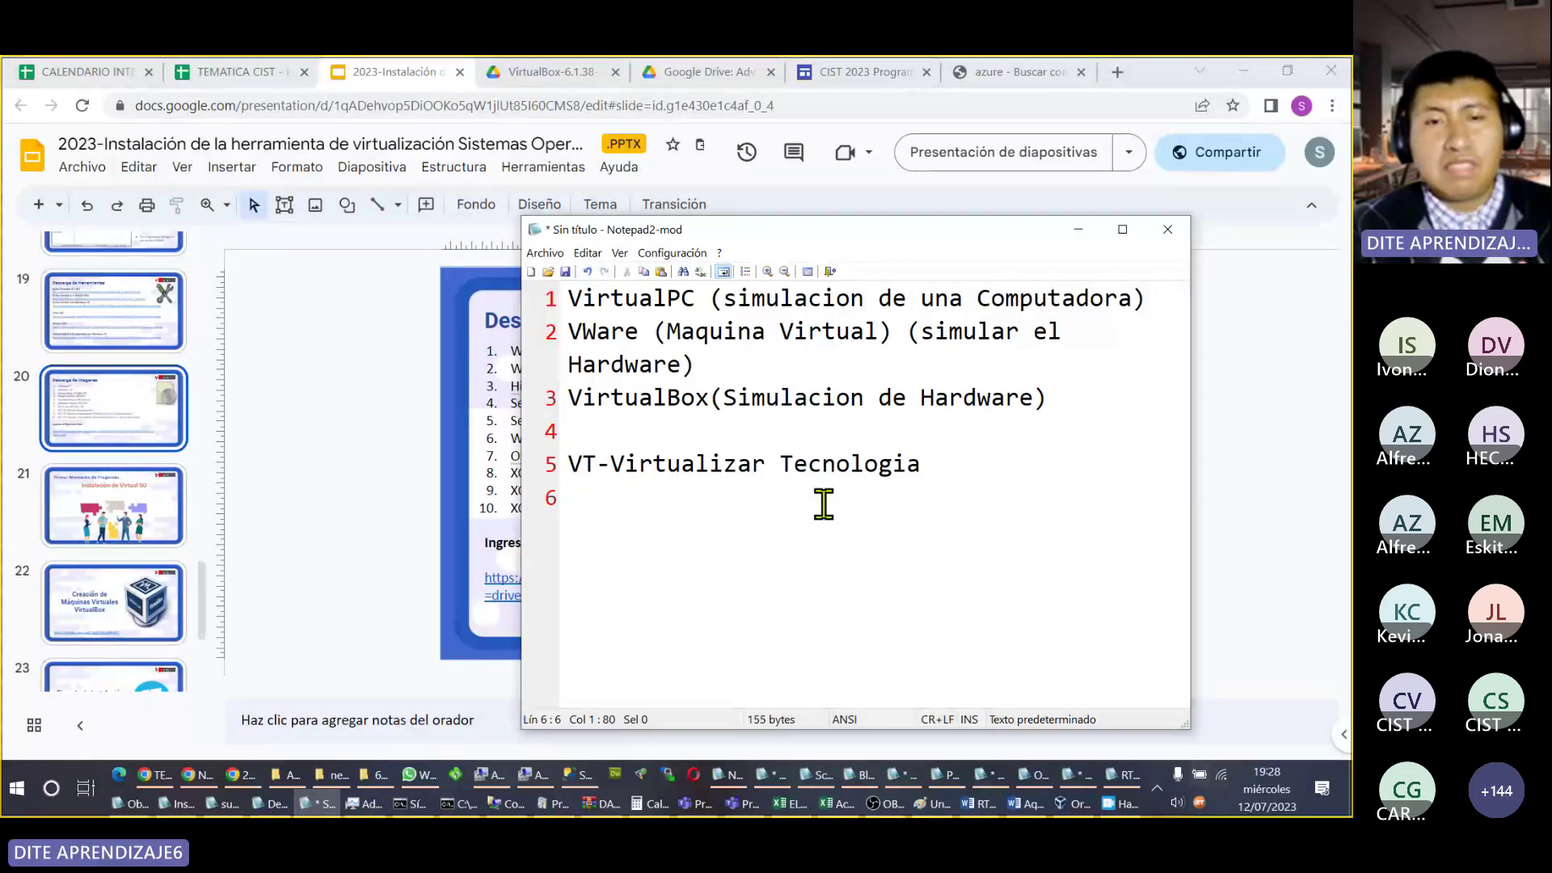
{"action": "type", "text": "Vir"}
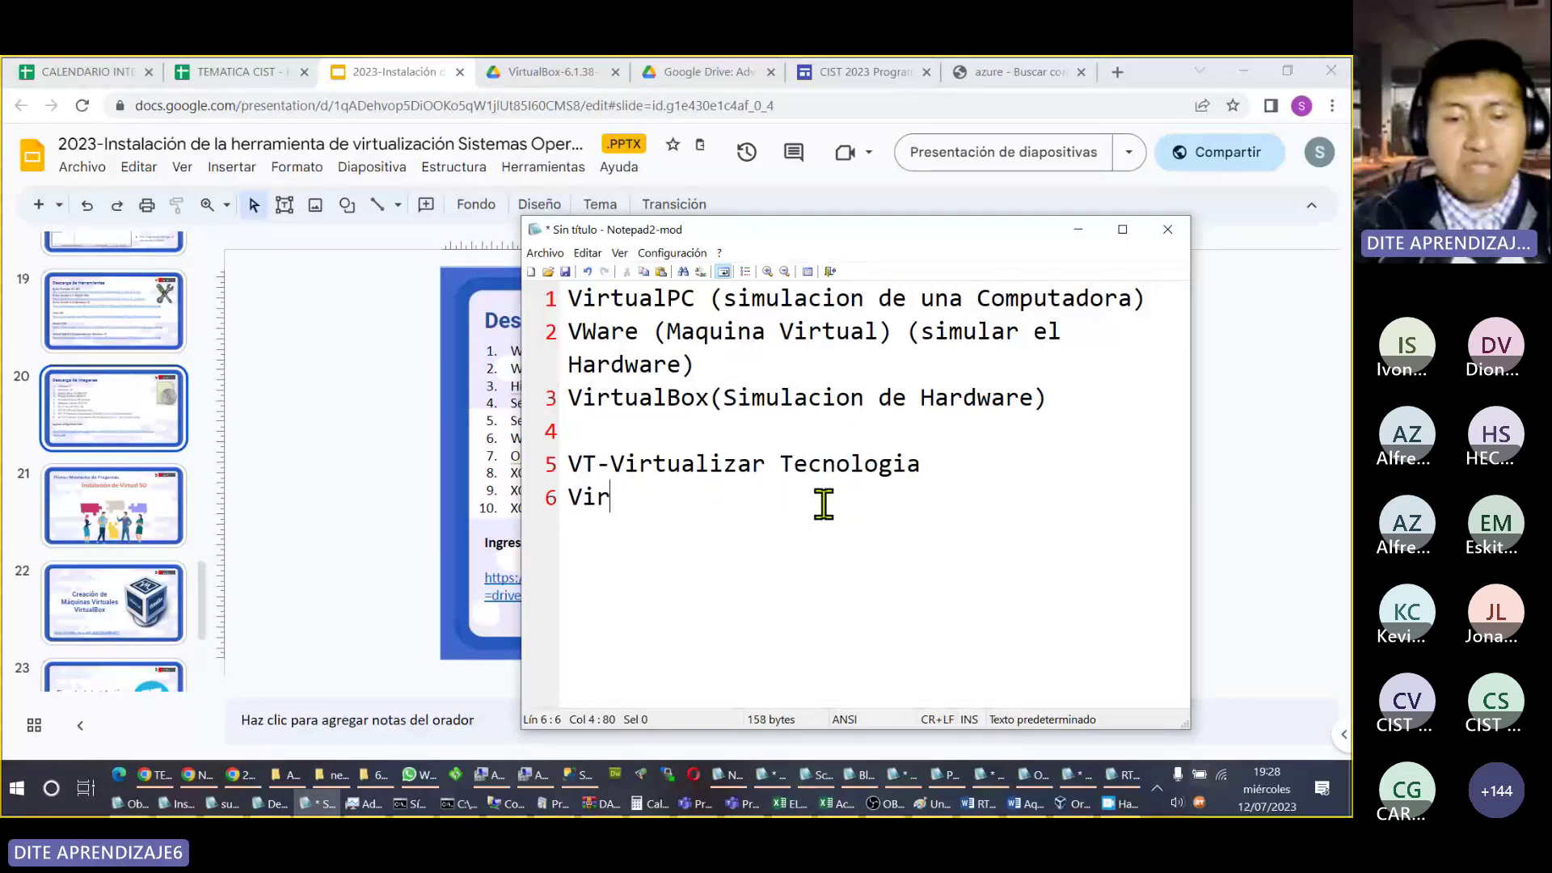
{"action": "type", "text": "tualiza"}
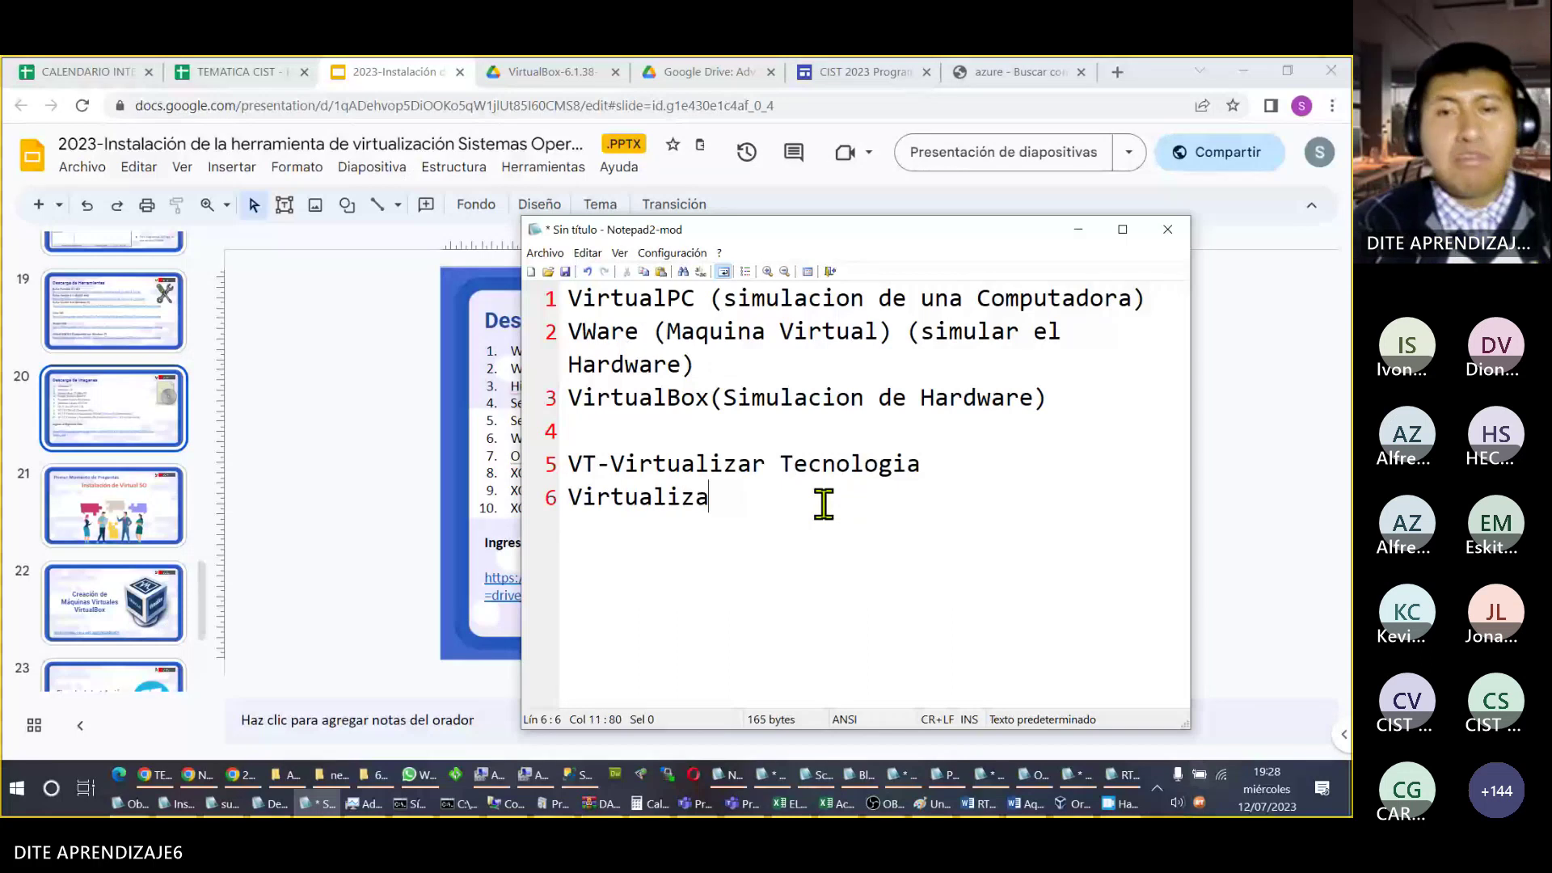
{"action": "type", "text": "cion"}
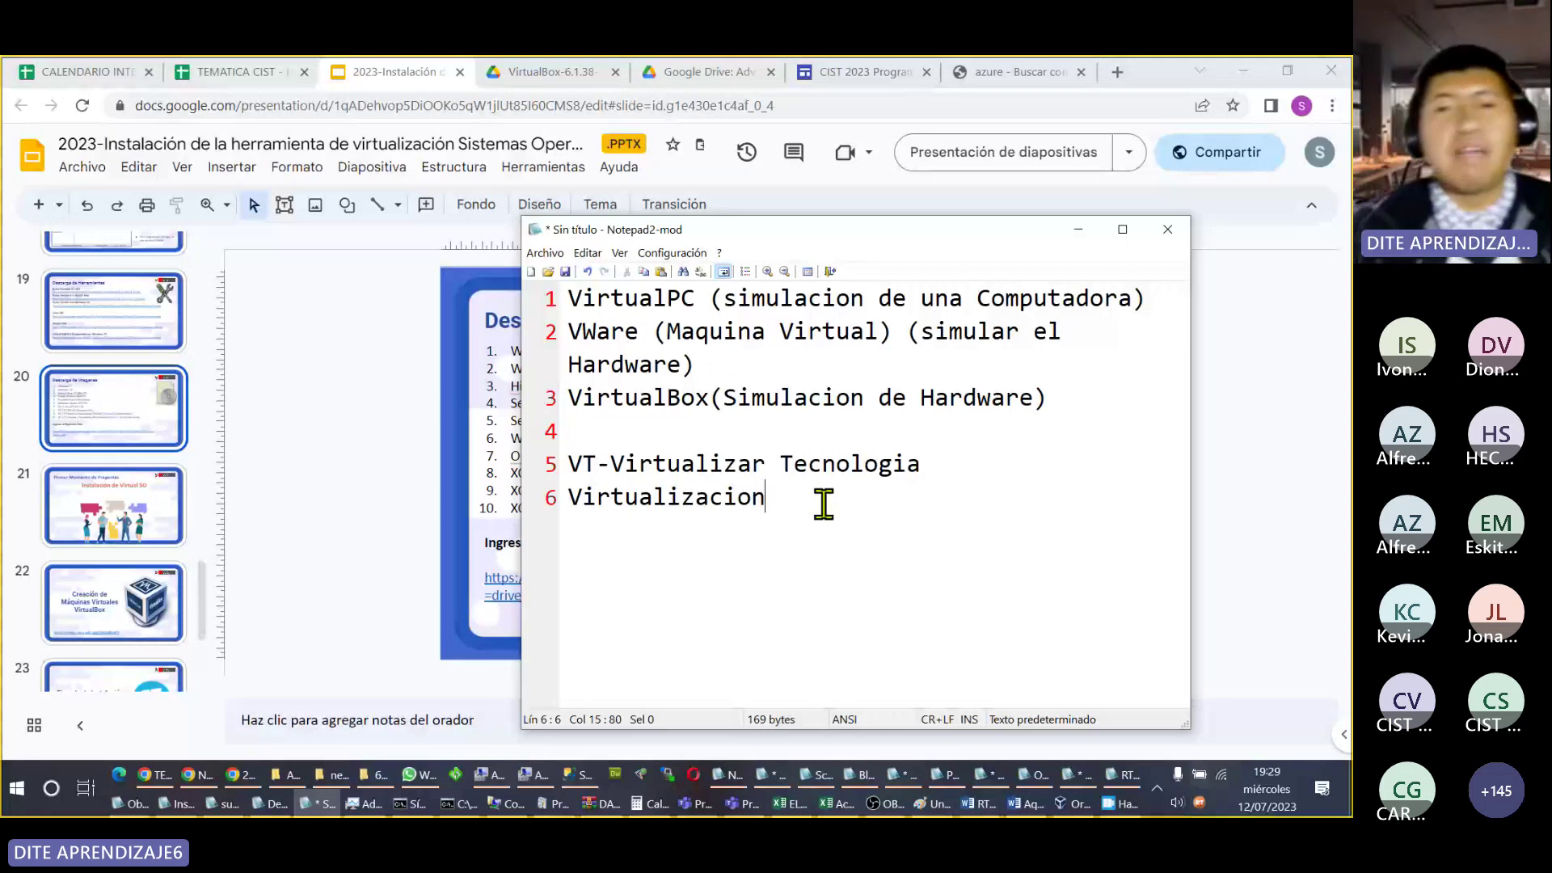
{"action": "key", "text": "shift+Home"}
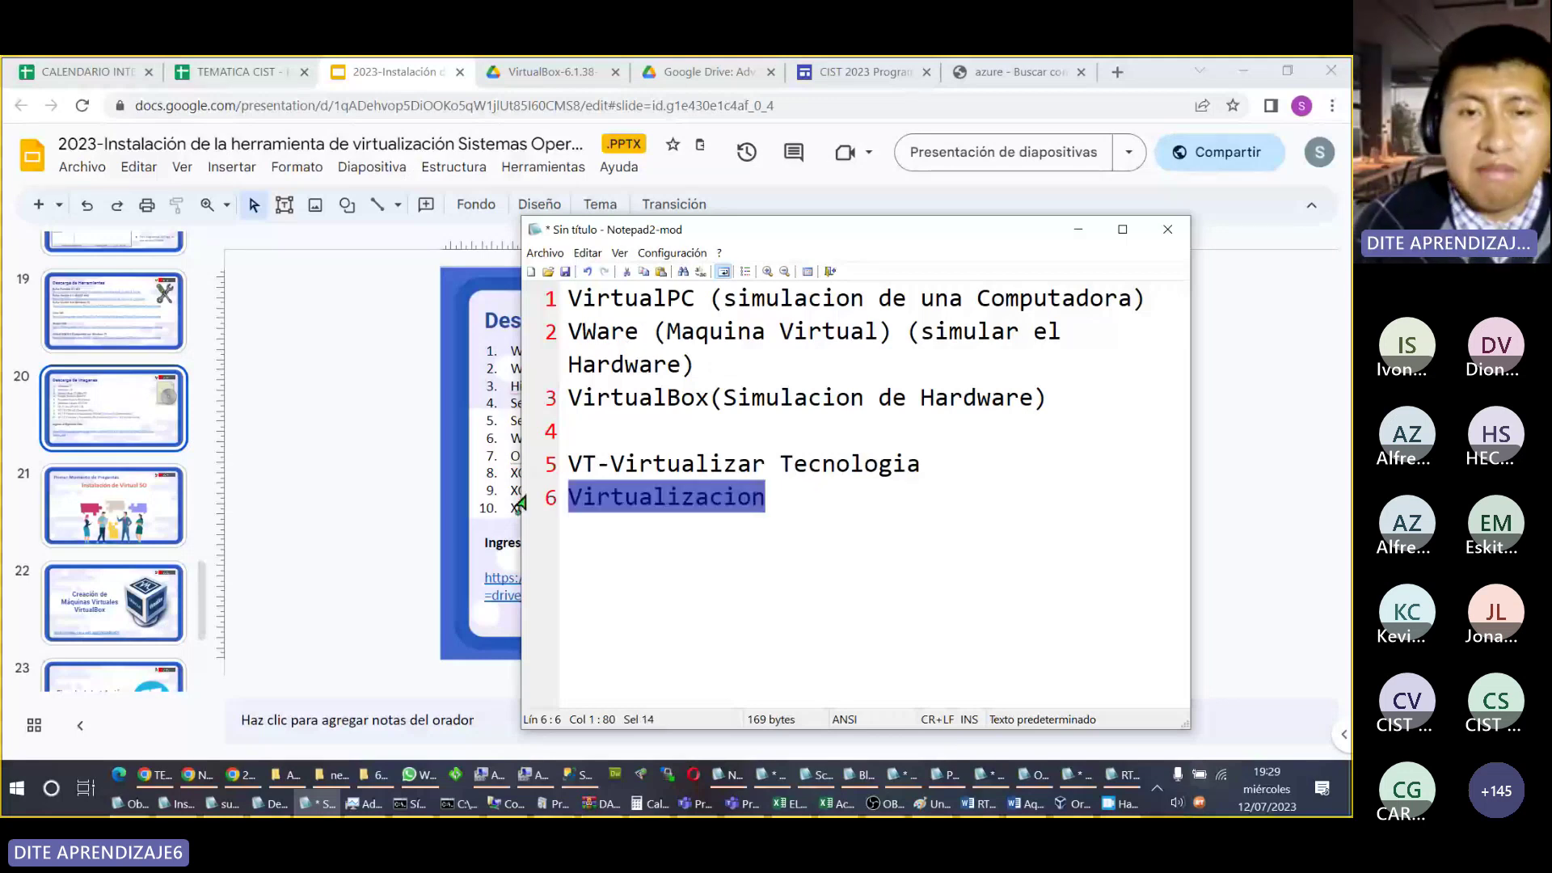
{"action": "key", "text": "BackSpace"}
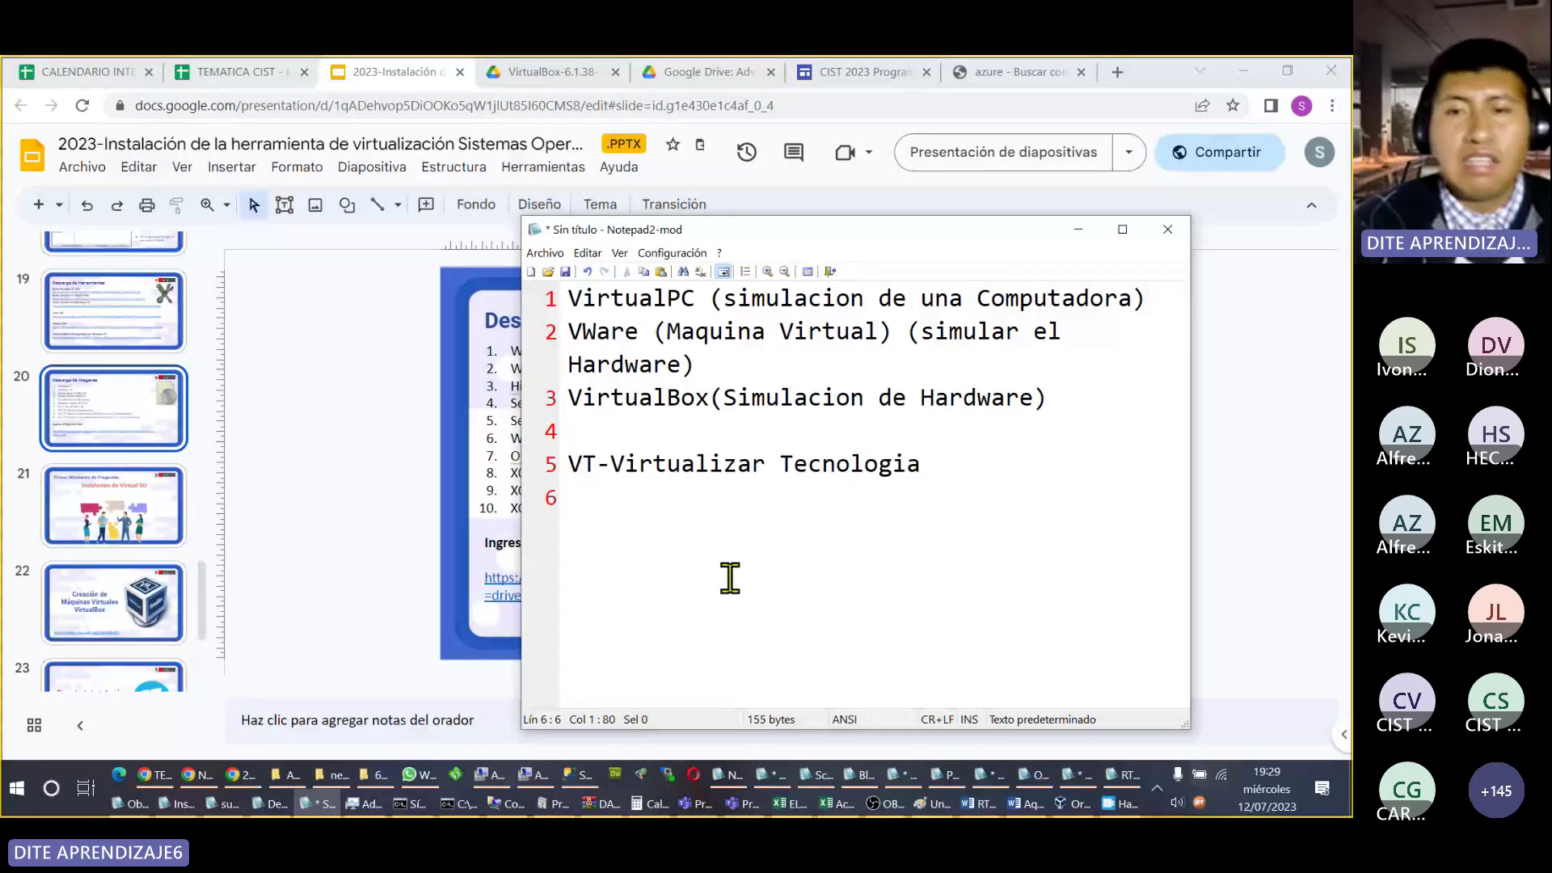
Step: Add 'HyperV' on its own line after a blank line, with an empty line below
{"action": "key", "text": "Return"}
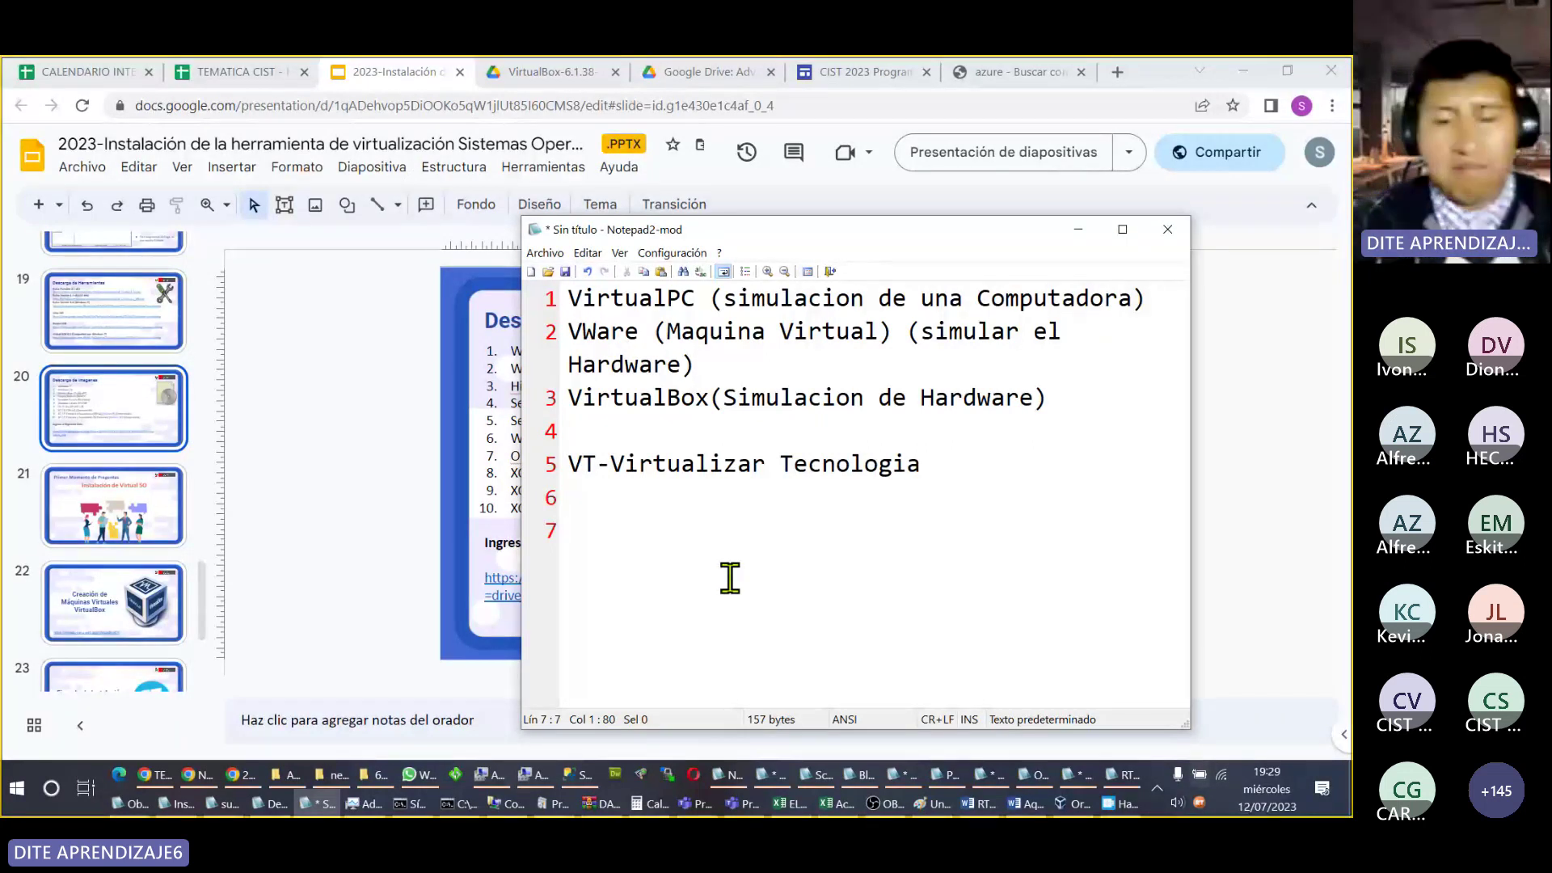
{"action": "type", "text": "Hy"}
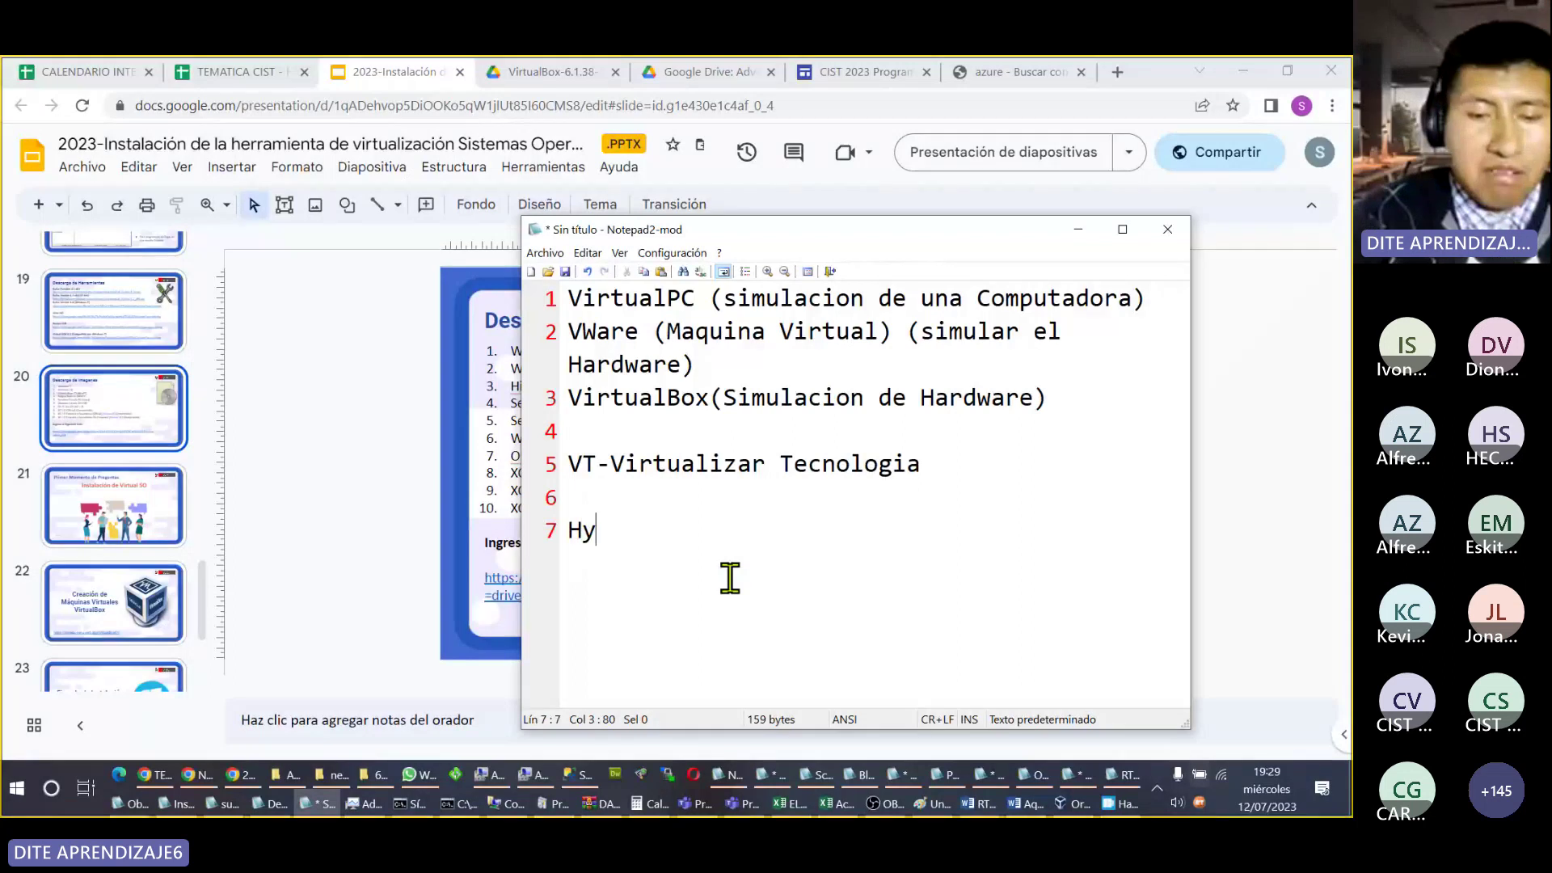
{"action": "type", "text": "per"}
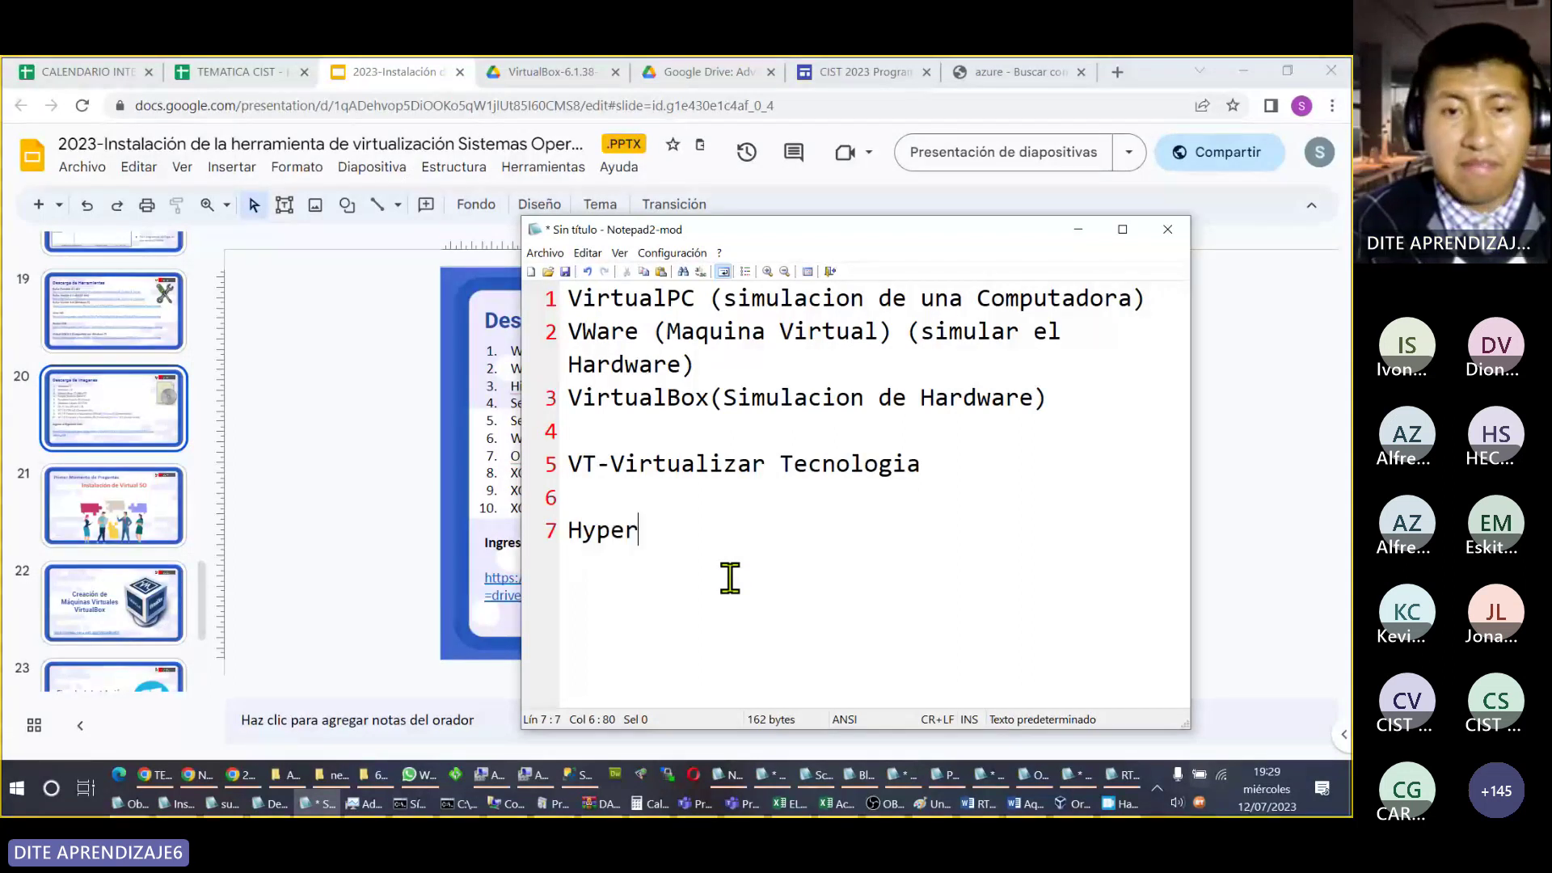
{"action": "type", "text": "V"}
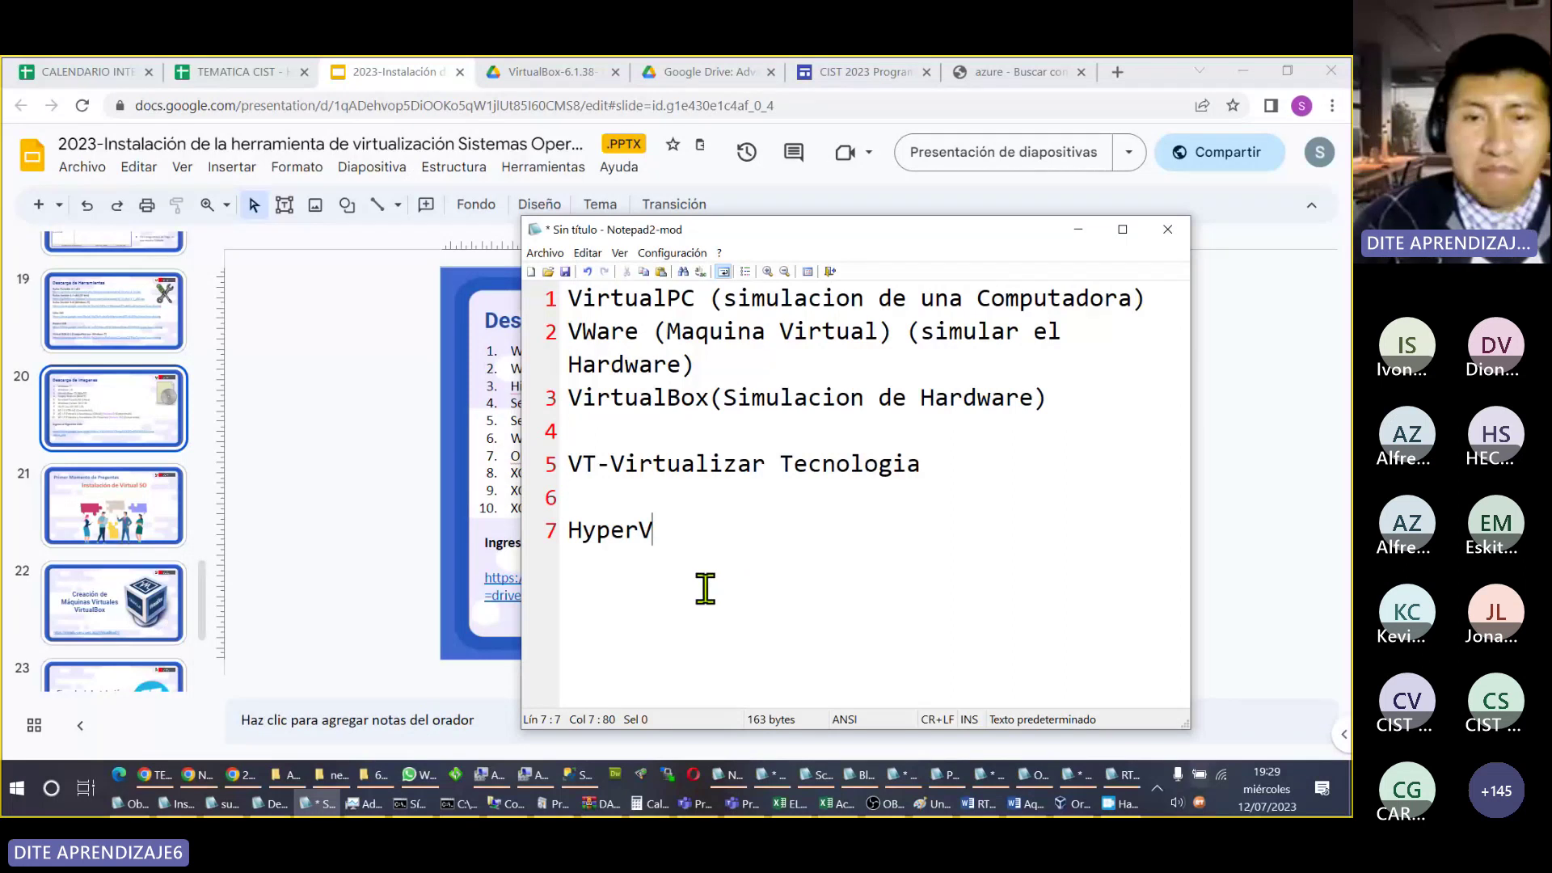
{"action": "key", "text": "Return"}
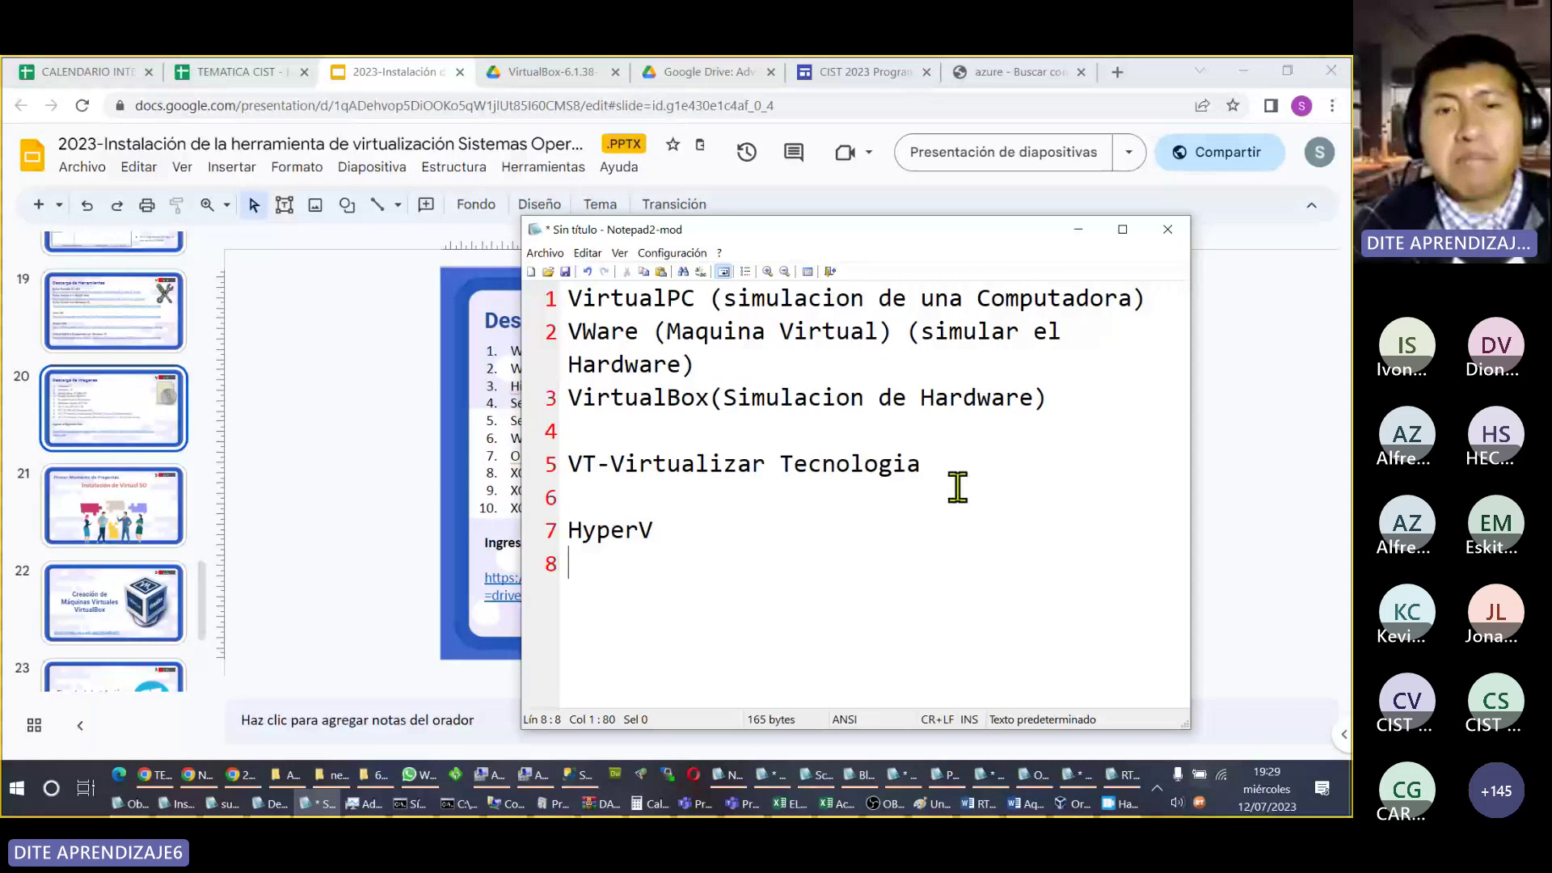
{"action": "left_click_drag", "start_coordinate": [957, 477], "coordinate": [508, 468]}
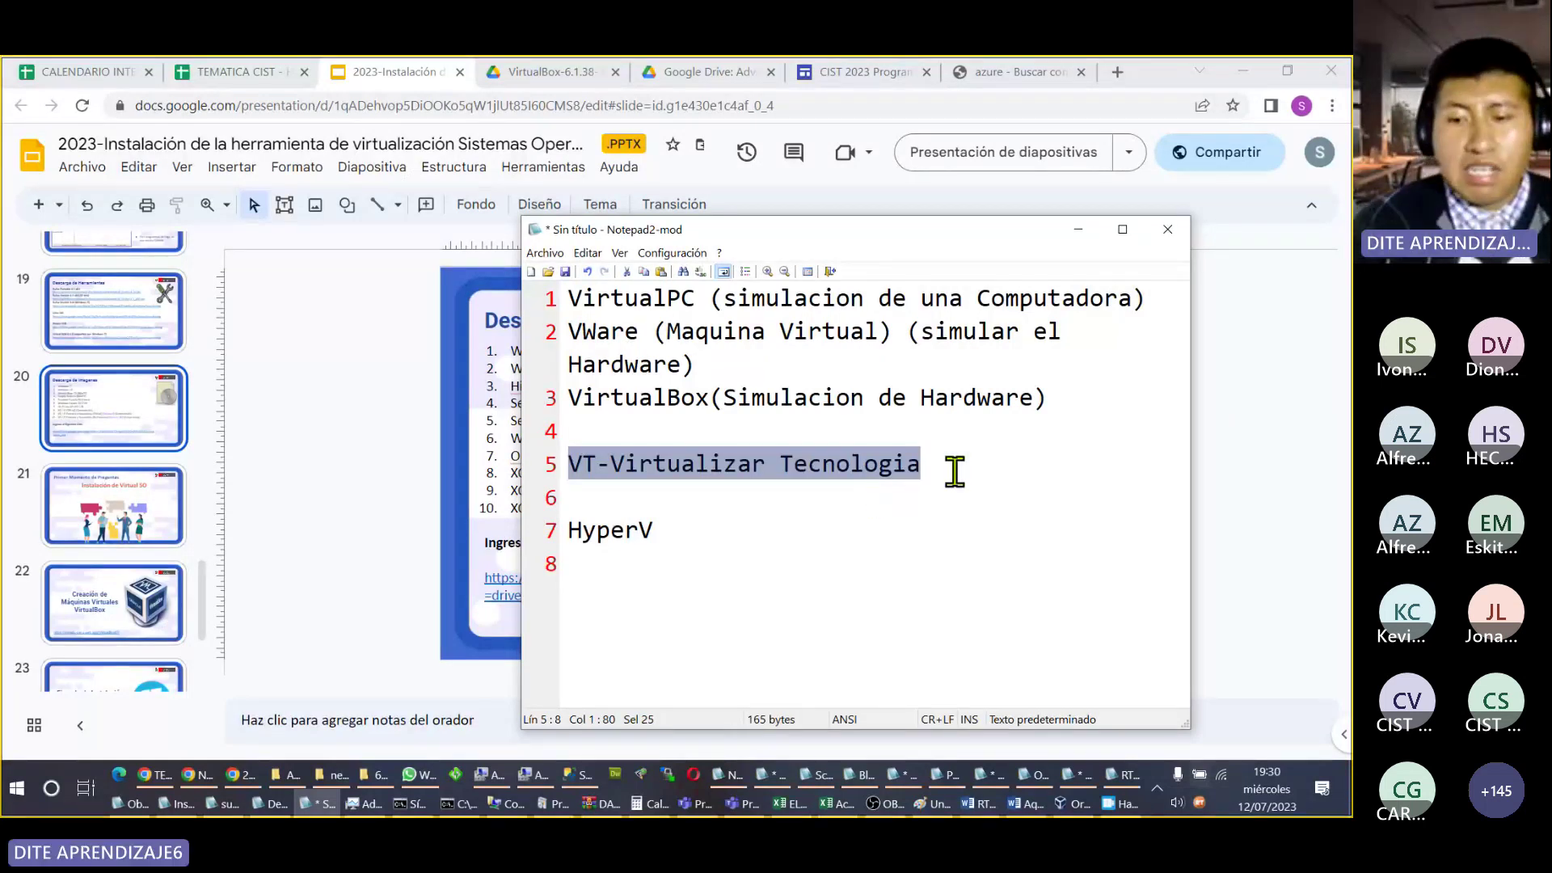
Step: Insert lines '2 teclados', '1 teclado windows' and '1 teclado linux' under VT-Virtualizar Tecnologia
{"action": "left_click", "coordinate": [1022, 477]}
{"action": "key", "text": "Return"}
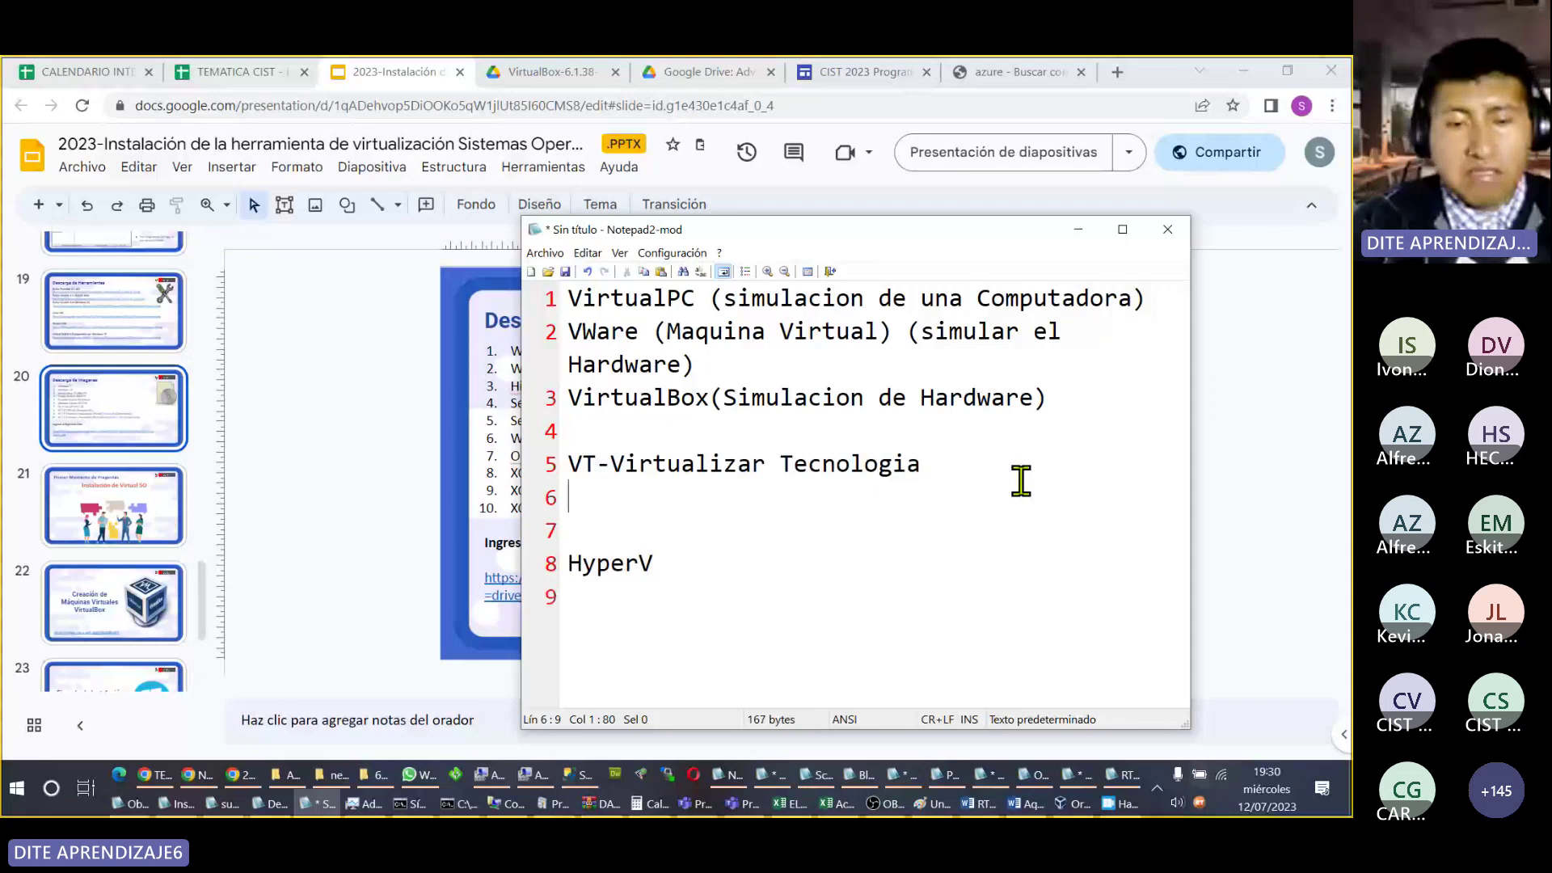
{"action": "type", "text": "2 teclados"}
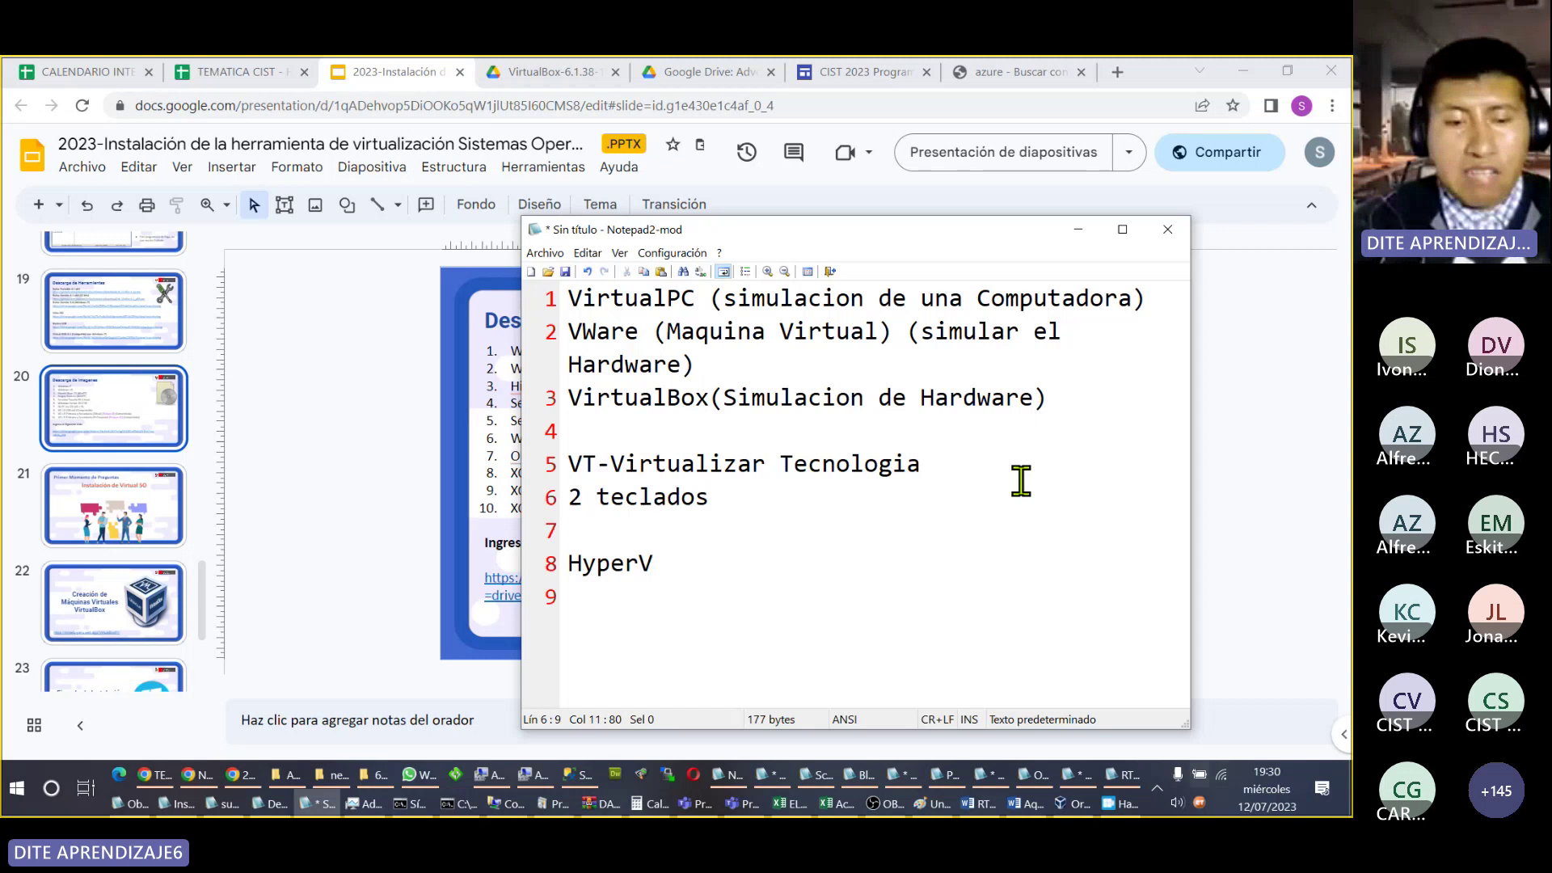
{"action": "key", "text": "Return"}
{"action": "type", "text": "1 tecla"}
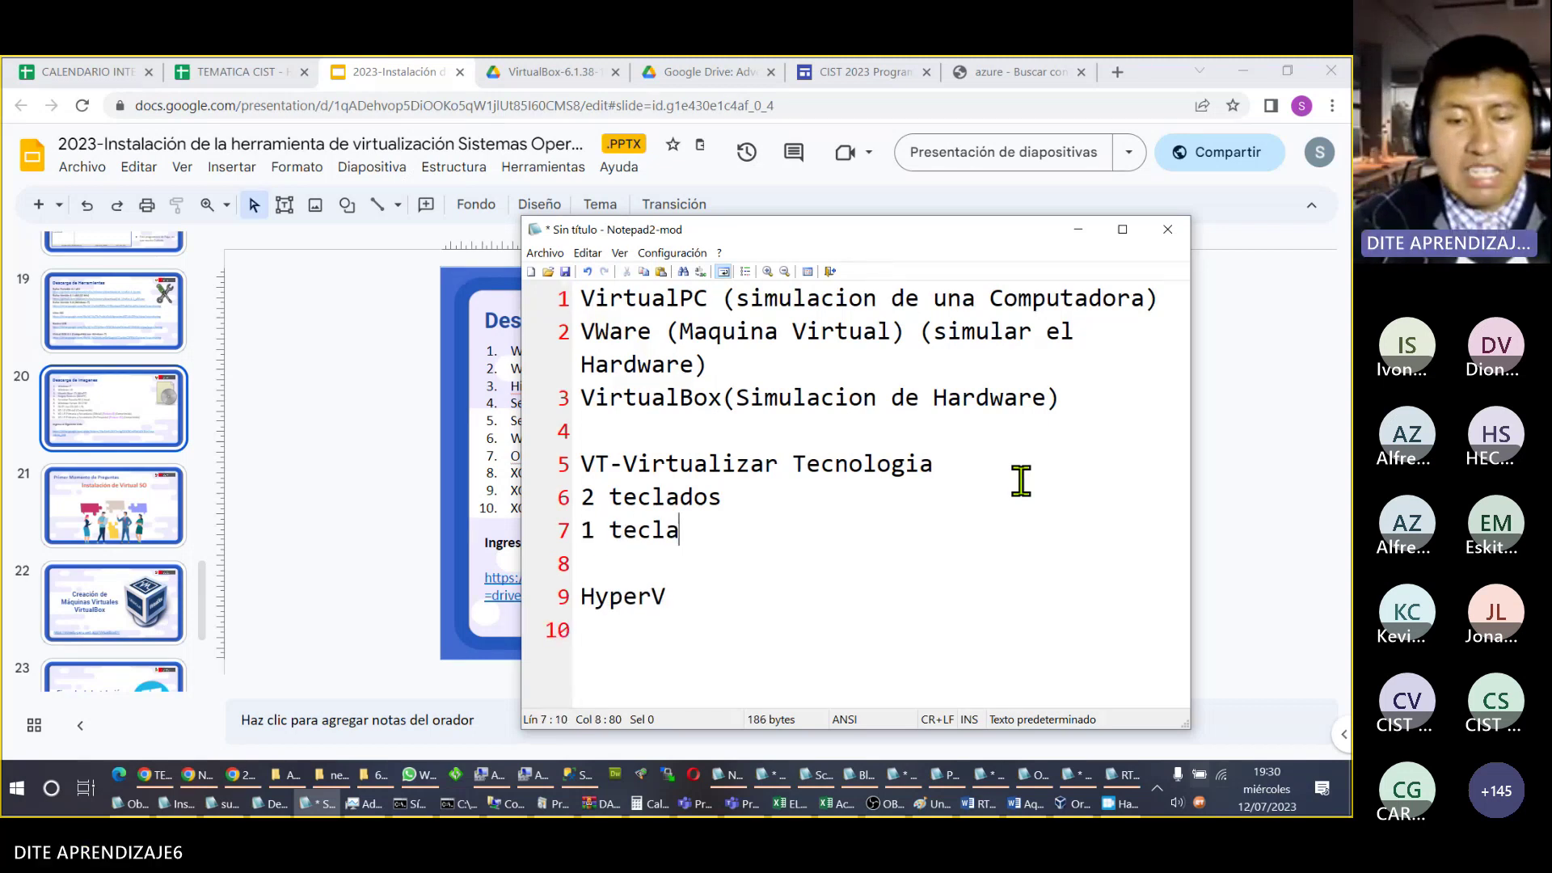
{"action": "type", "text": "do wind"}
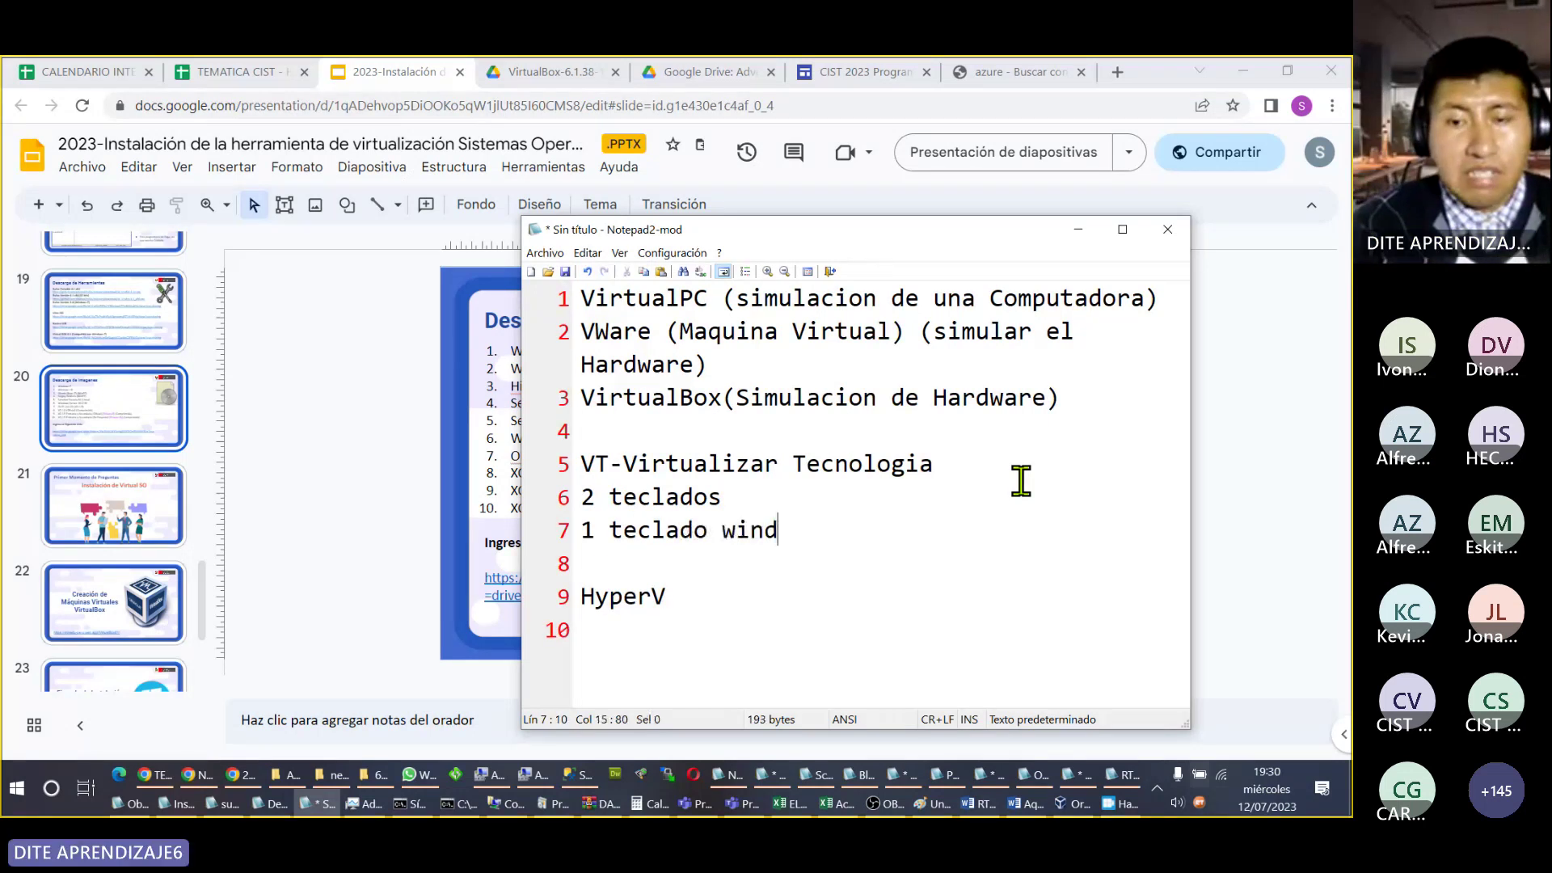
{"action": "type", "text": "ows"}
{"action": "key", "text": "Return"}
{"action": "type", "text": "1 tec"}
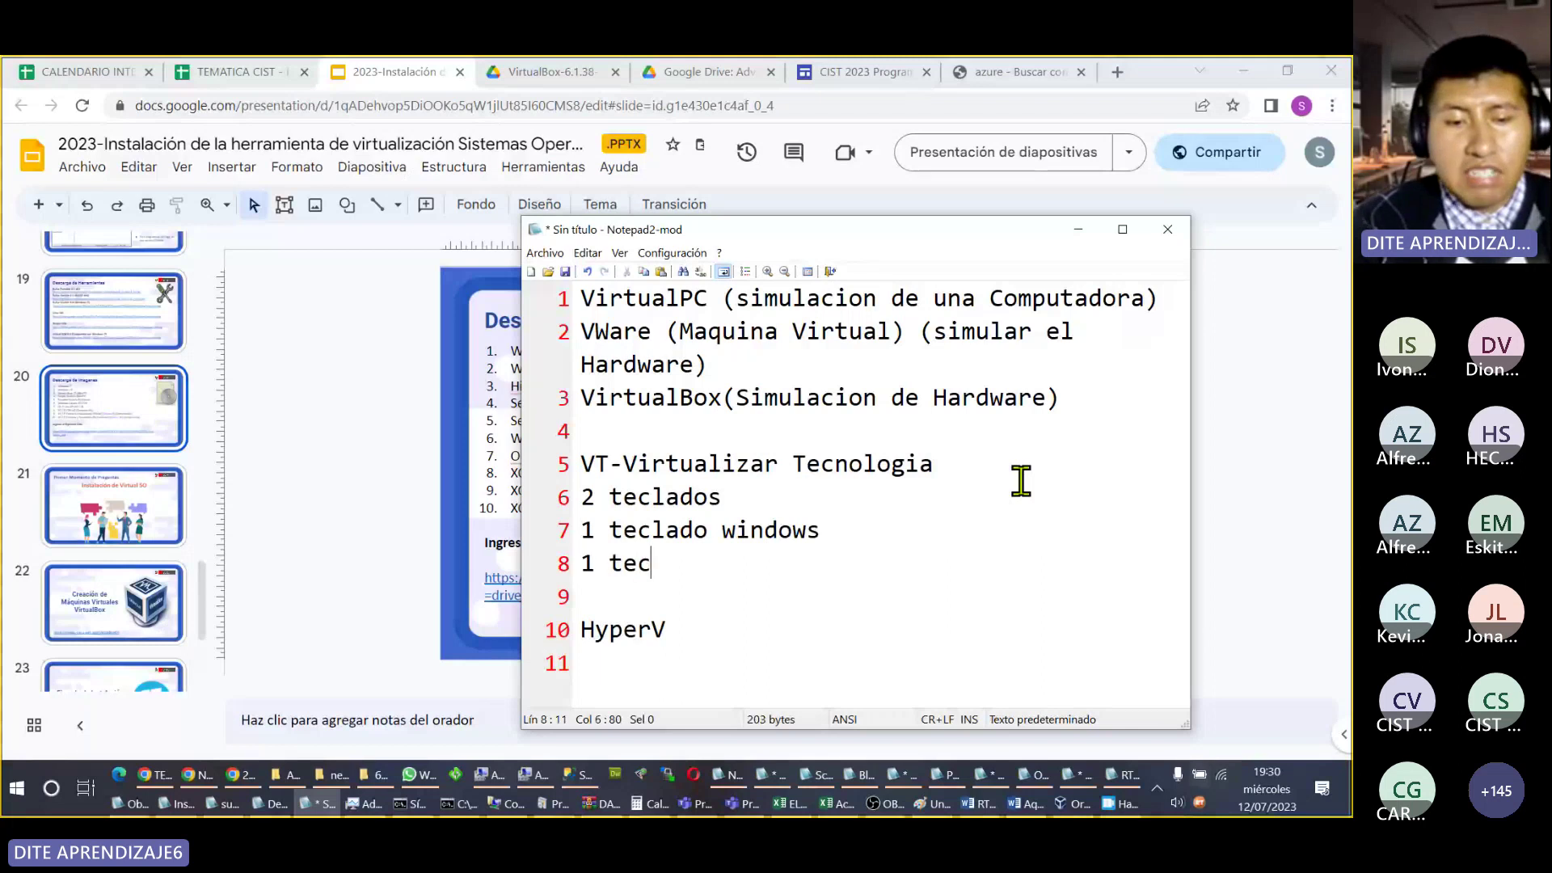
{"action": "type", "text": "lado l"}
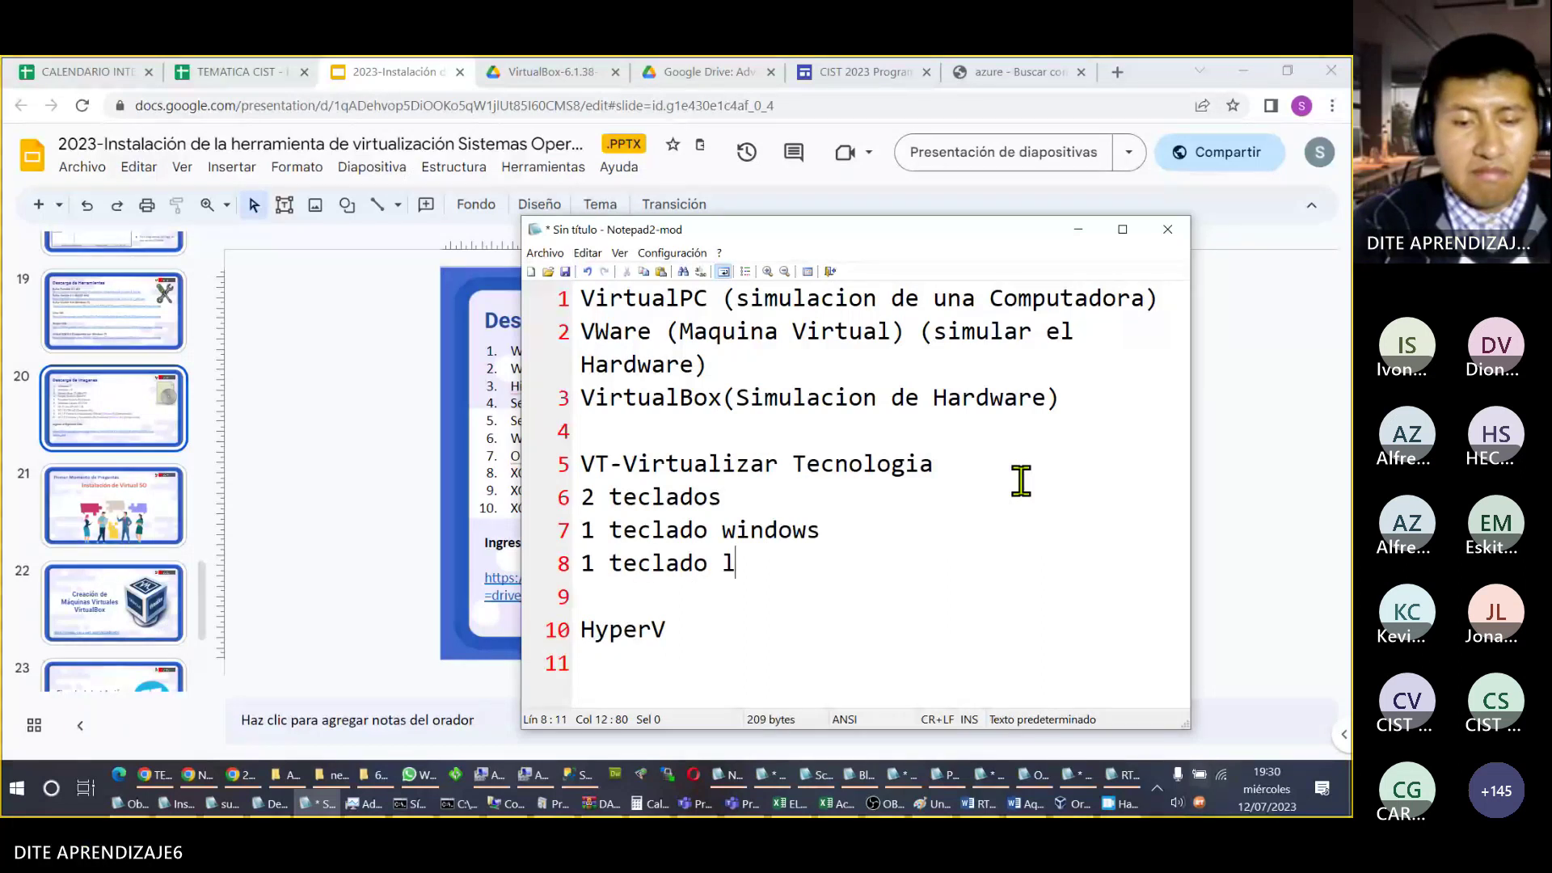
{"action": "type", "text": "inu"}
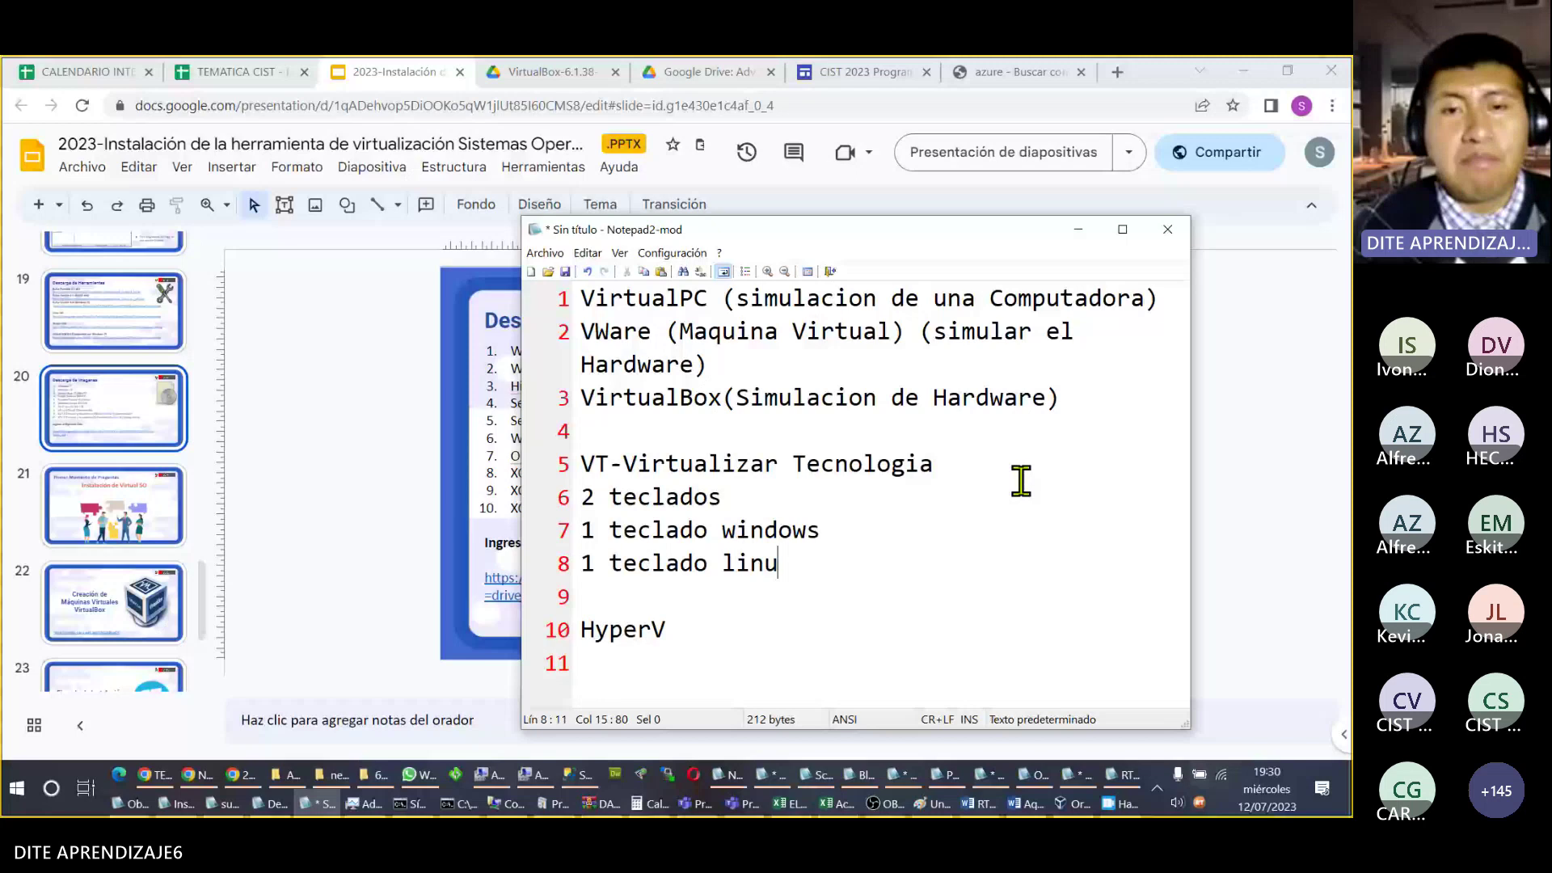
{"action": "type", "text": "x"}
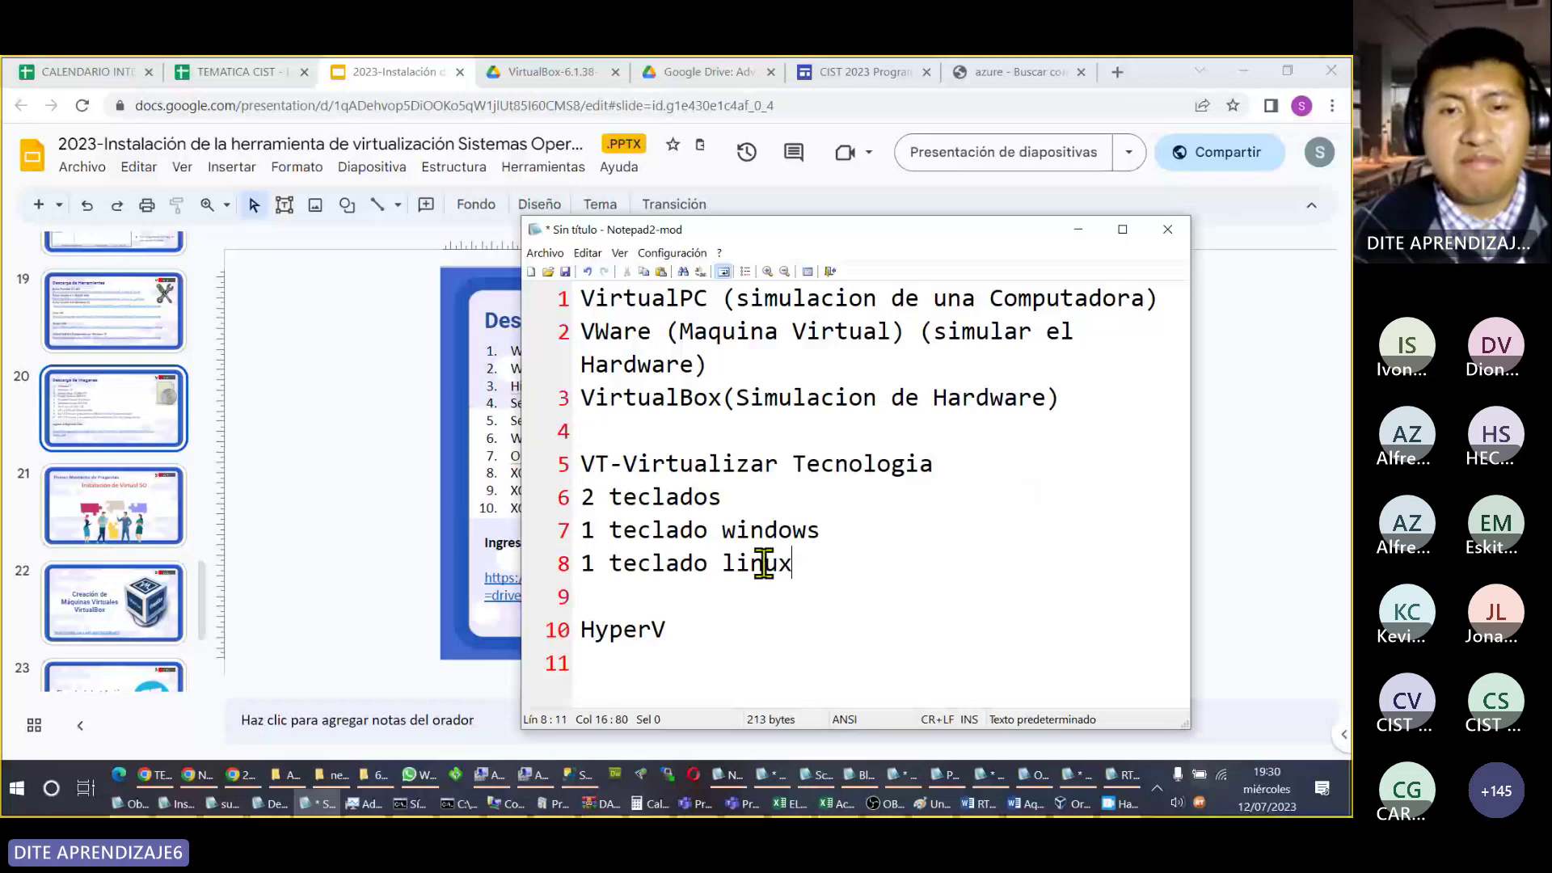
{"action": "left_click_drag", "start_coordinate": [791, 564], "coordinate": [482, 518]}
{"action": "left_click", "coordinate": [776, 638]}
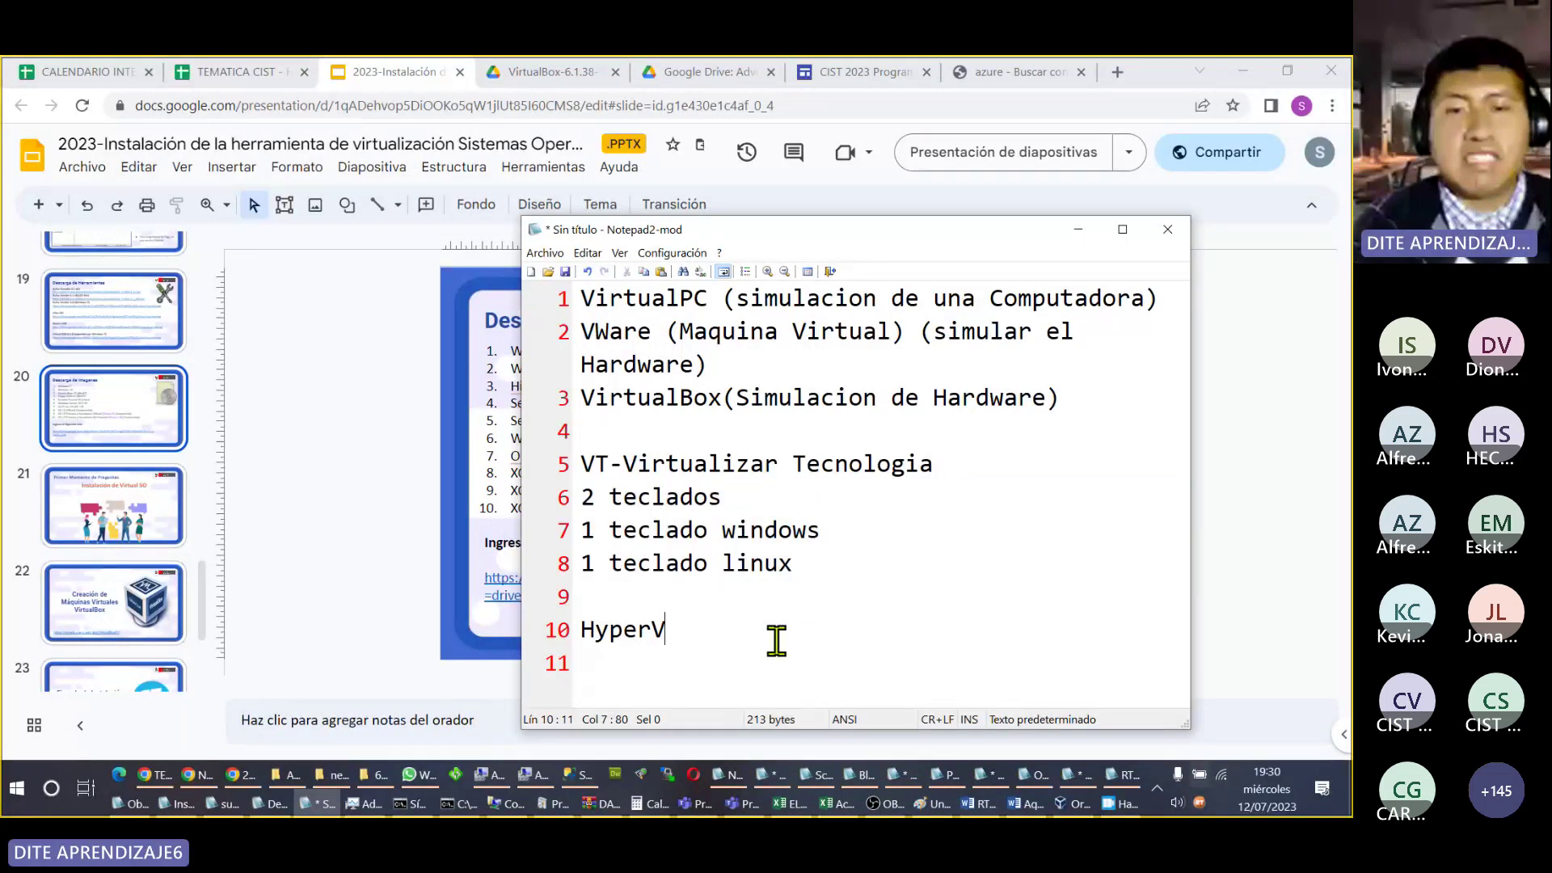
Step: Add '1 teclado' and 'Windows y Linux' under HyperV and move the blank line below them
{"action": "key", "text": "Return"}
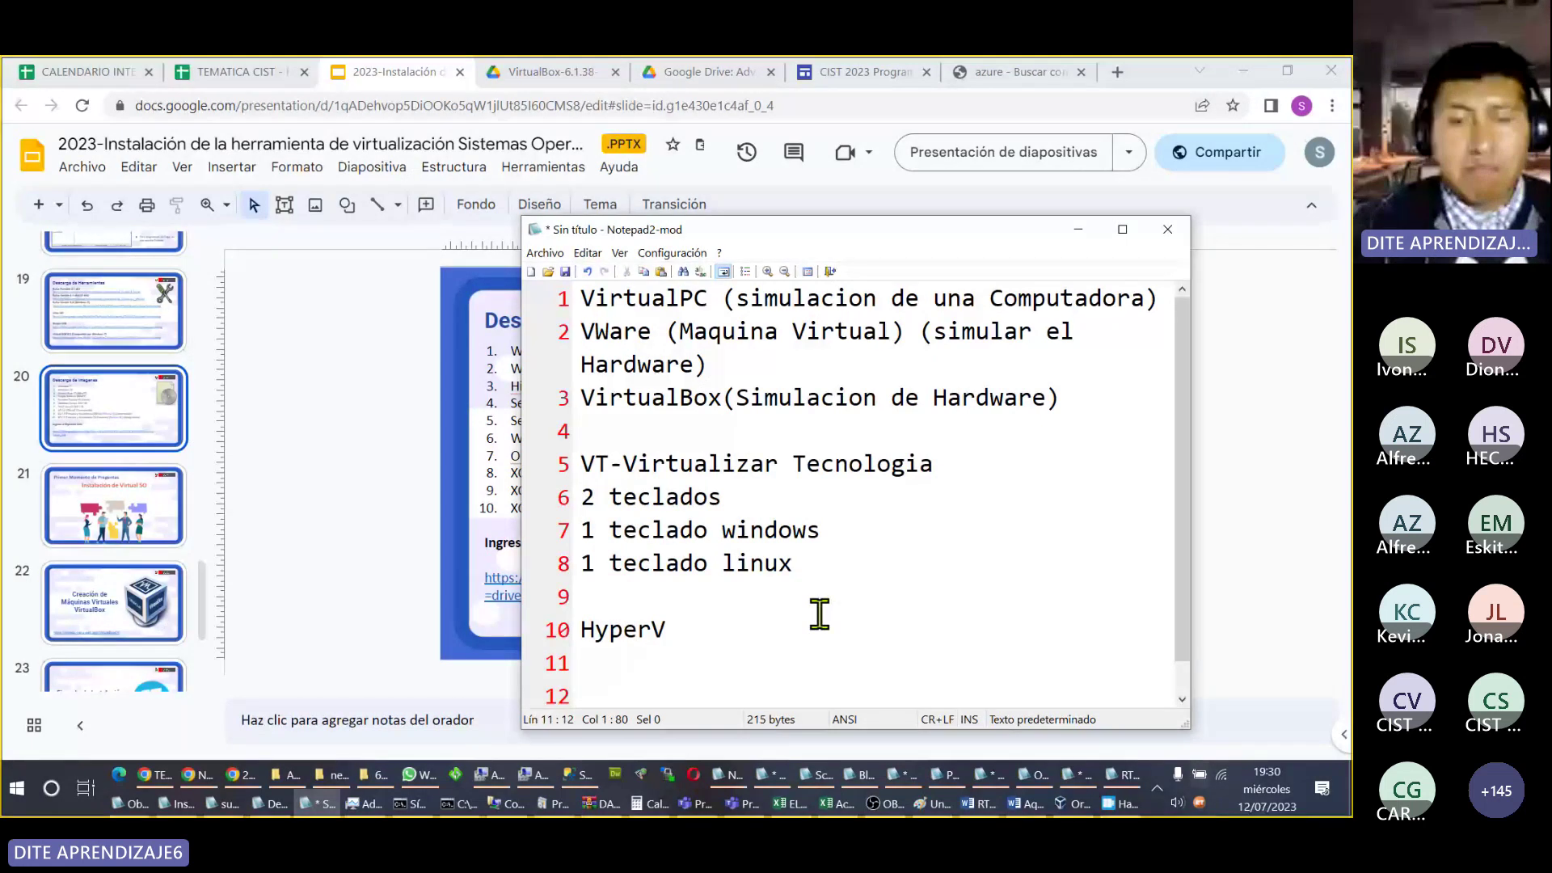
{"action": "key", "text": "Return"}
{"action": "type", "text": "1 "}
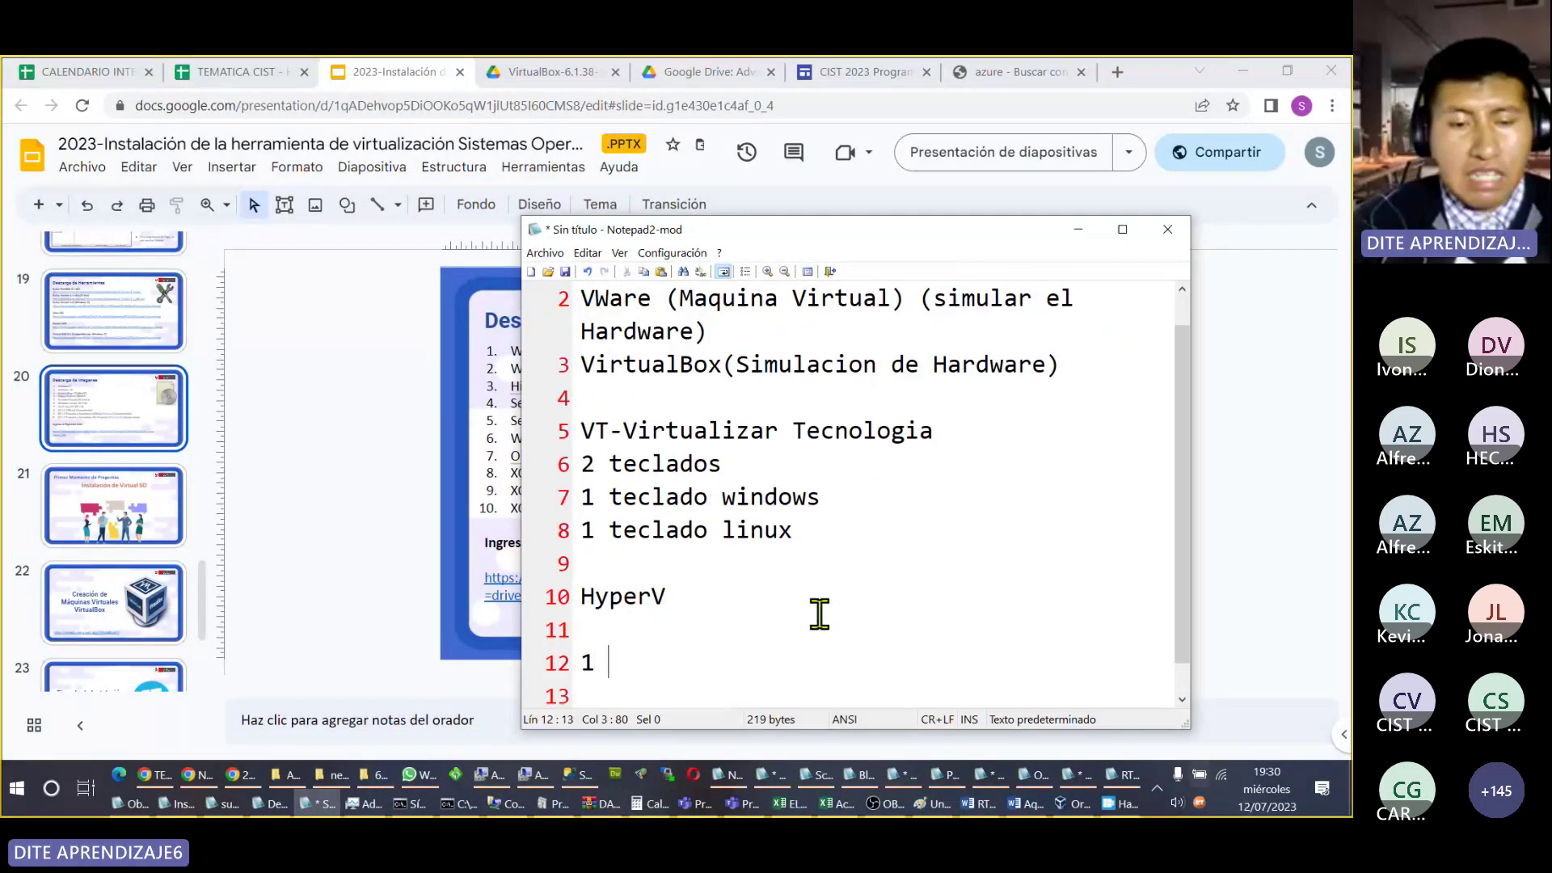
{"action": "type", "text": "teclado"}
{"action": "key", "text": "Return"}
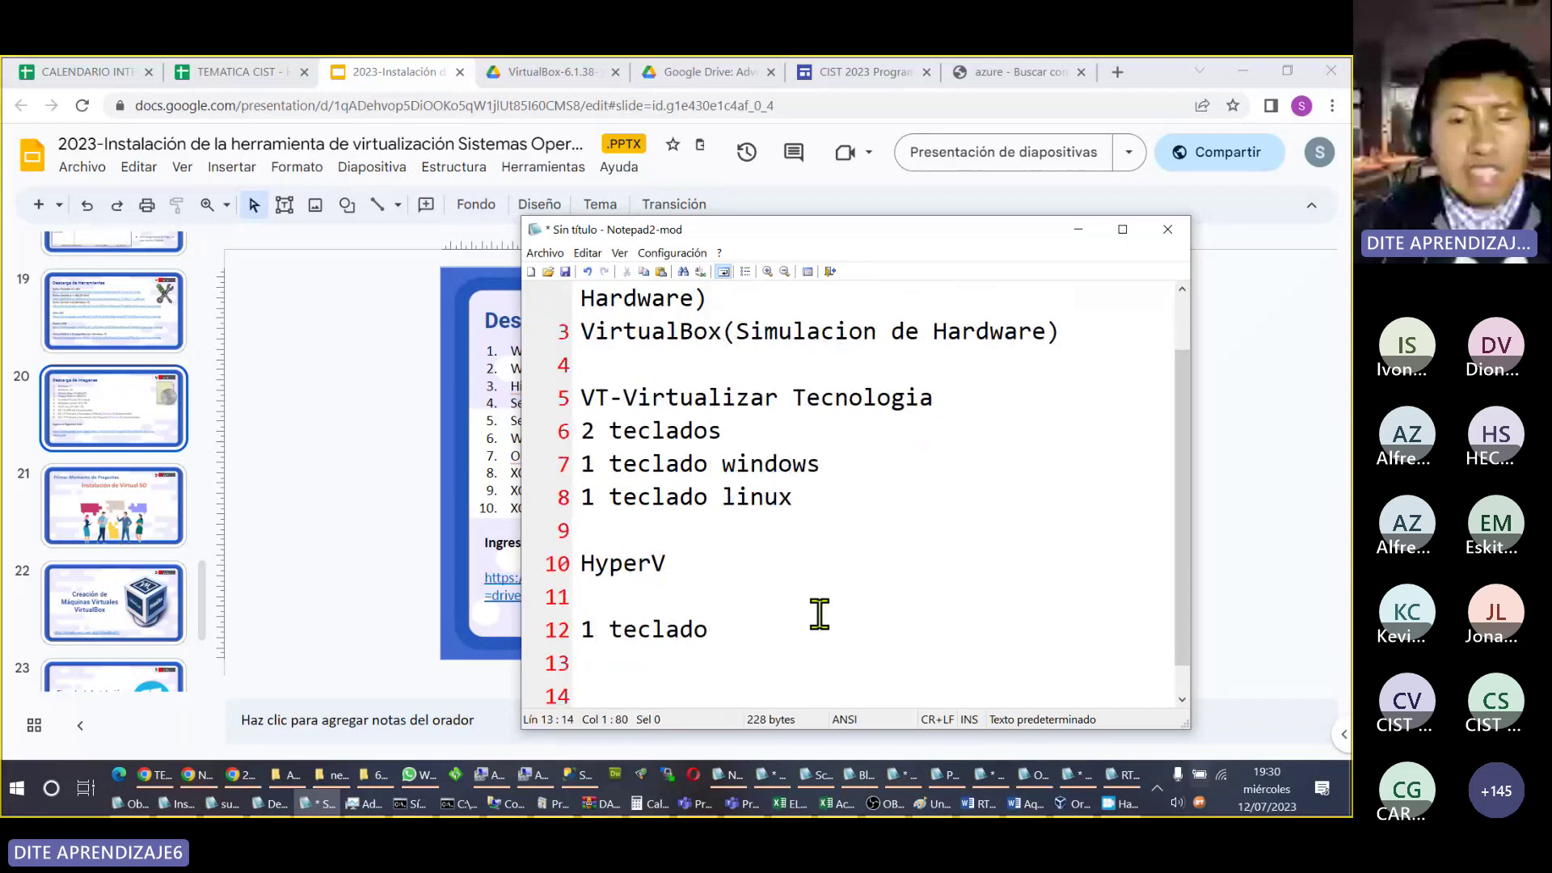
{"action": "type", "text": "Windows"}
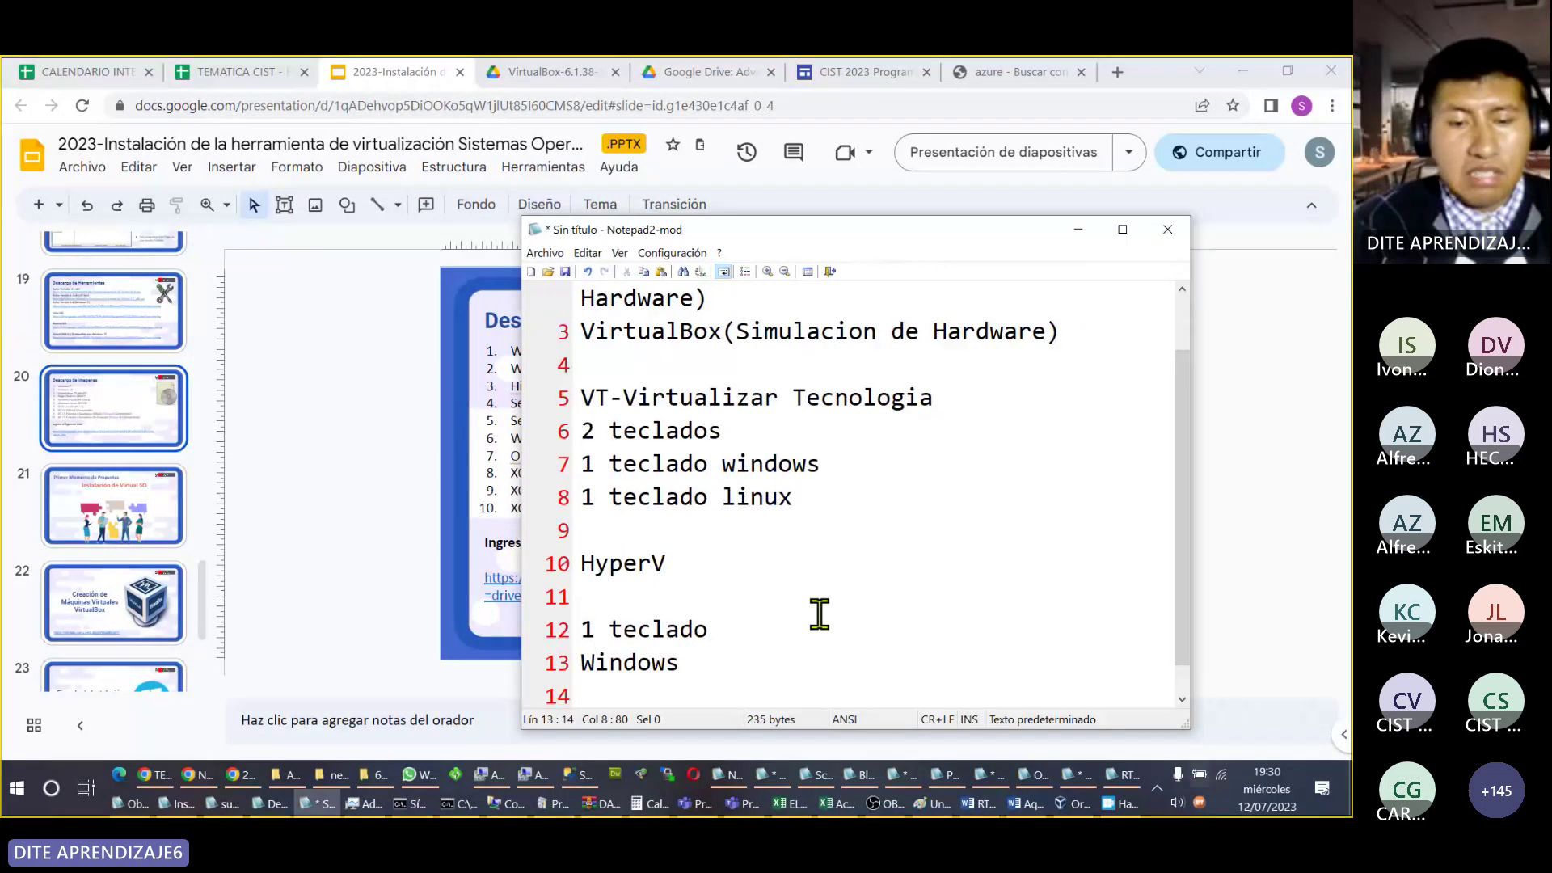
{"action": "type", "text": " y Linux"}
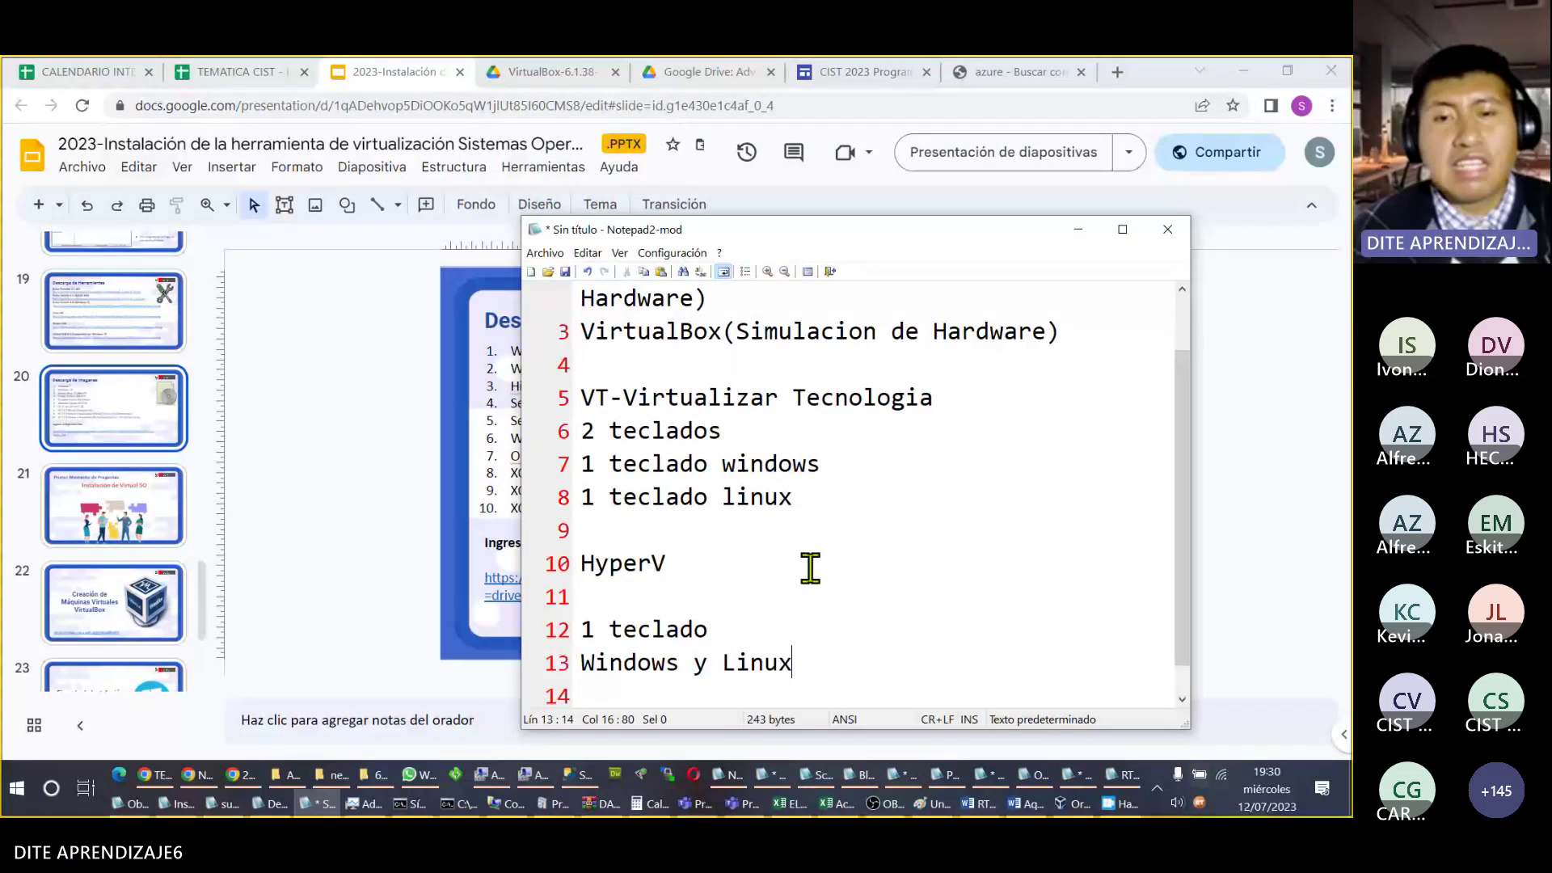
{"action": "left_click_drag", "start_coordinate": [793, 663], "coordinate": [416, 596]}
{"action": "left_click", "coordinate": [691, 602]}
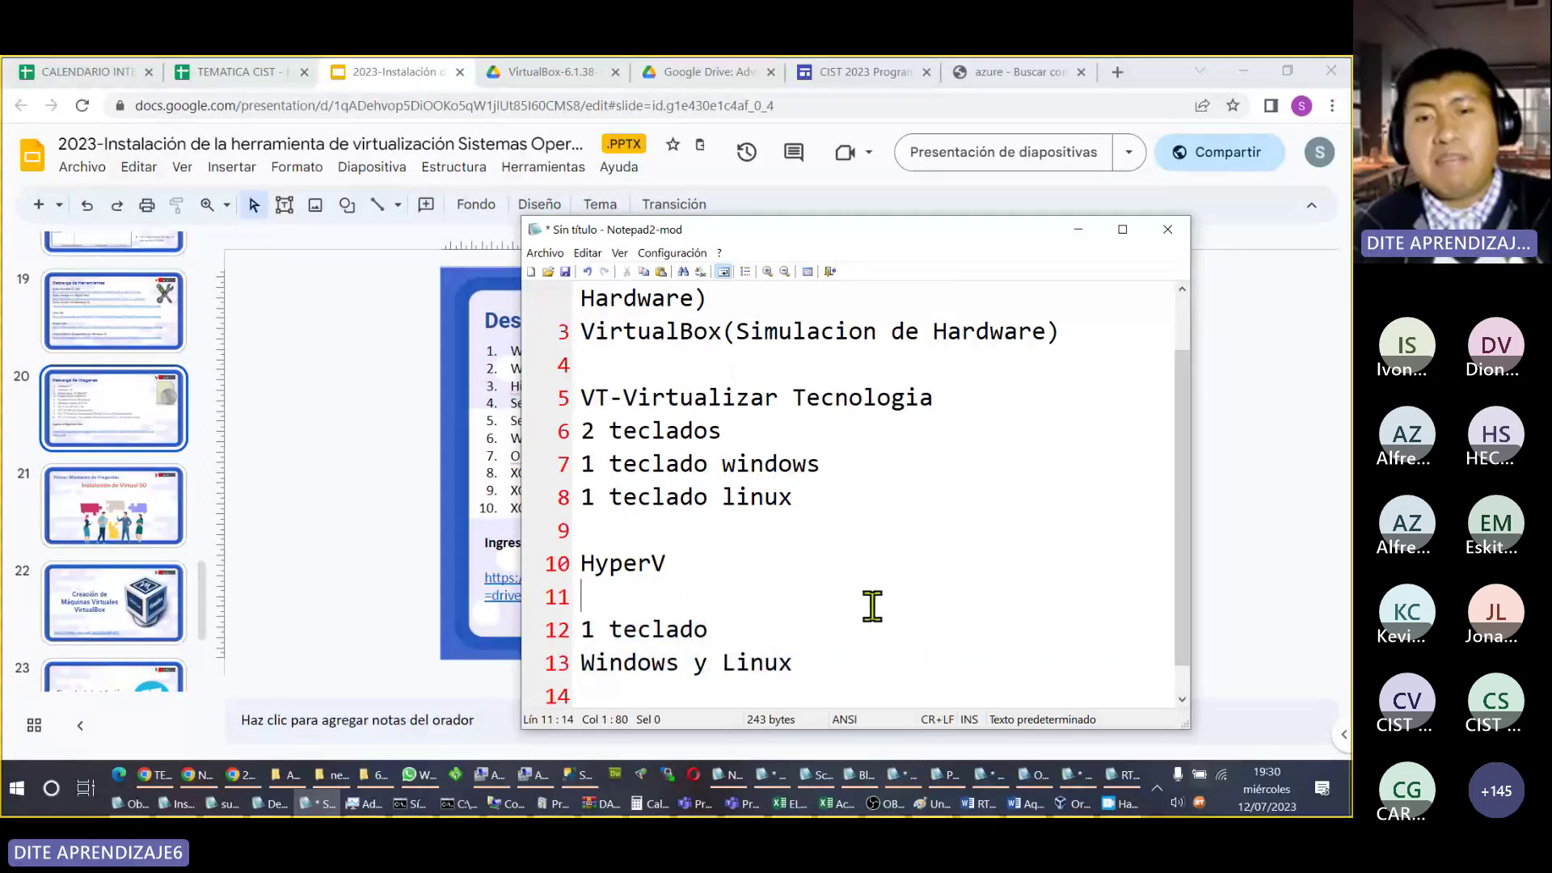
{"action": "key", "text": "ctrl+shift+Down"}
{"action": "key", "text": "ctrl+shift+Down"}
{"action": "key", "text": "ctrl+Down"}
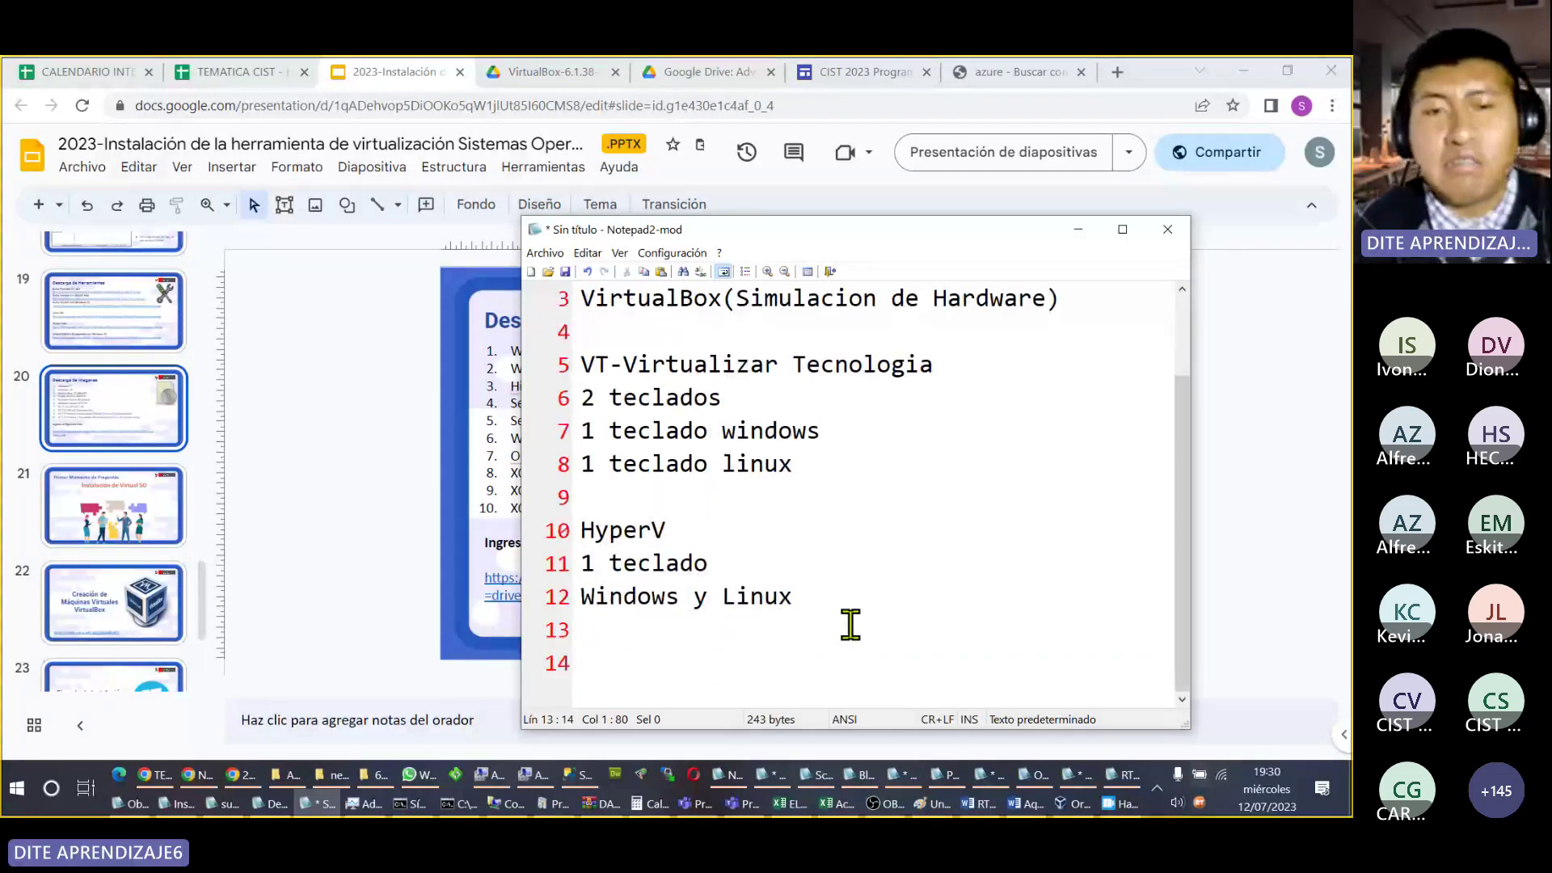
{"action": "key", "text": "Down"}
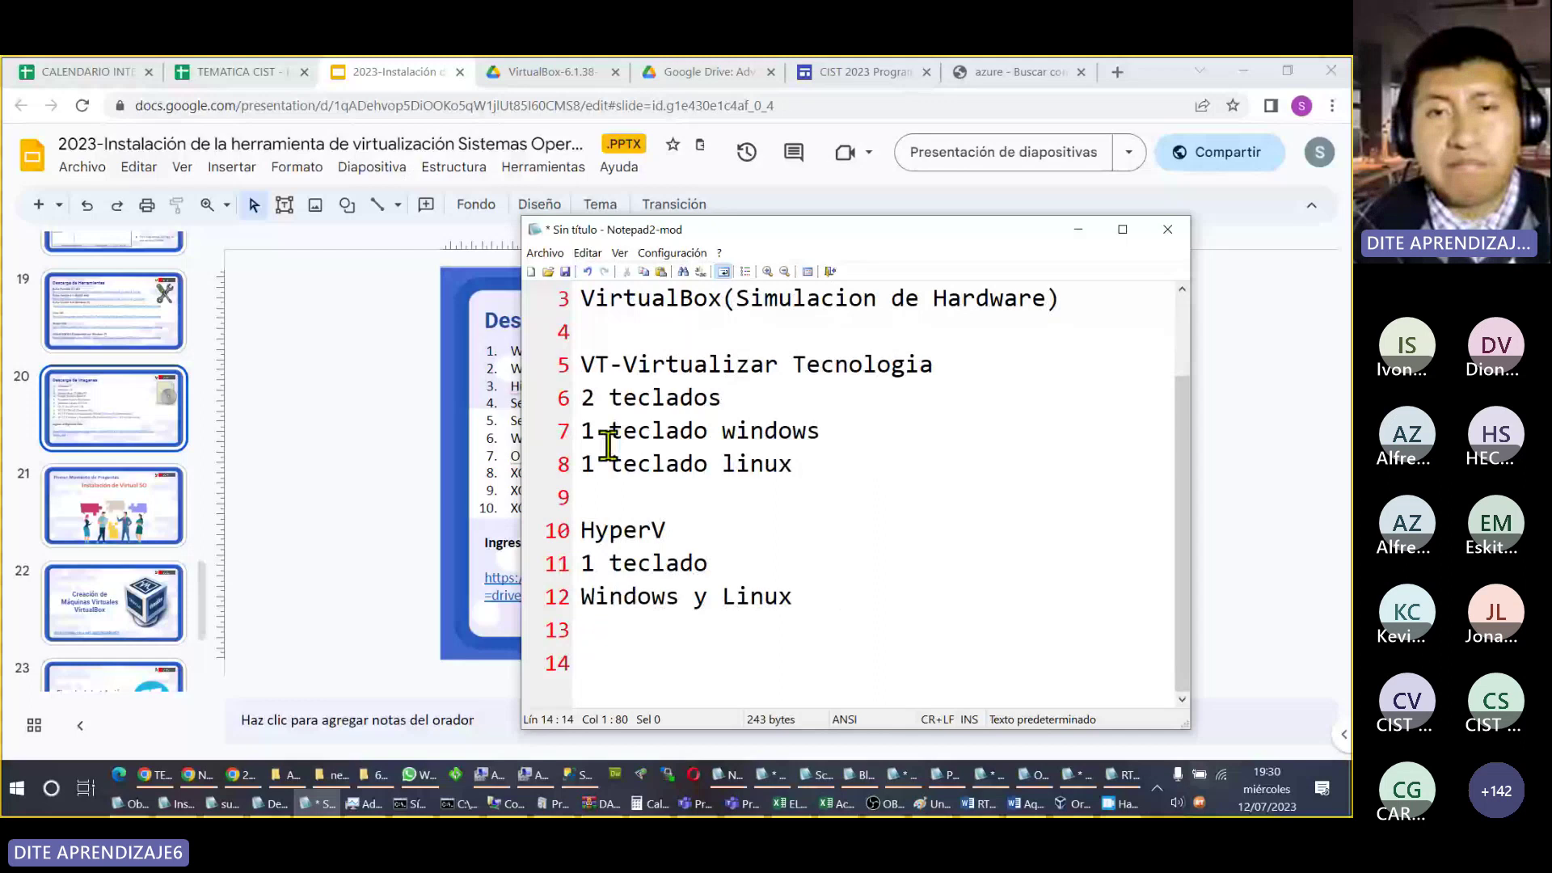
Step: Add the lines 'Cambio de Sistema' and '(Virtual Box)' after '1 teclado linux'
{"action": "left_click", "coordinate": [849, 478]}
{"action": "key", "text": "Return"}
{"action": "key", "text": "Return"}
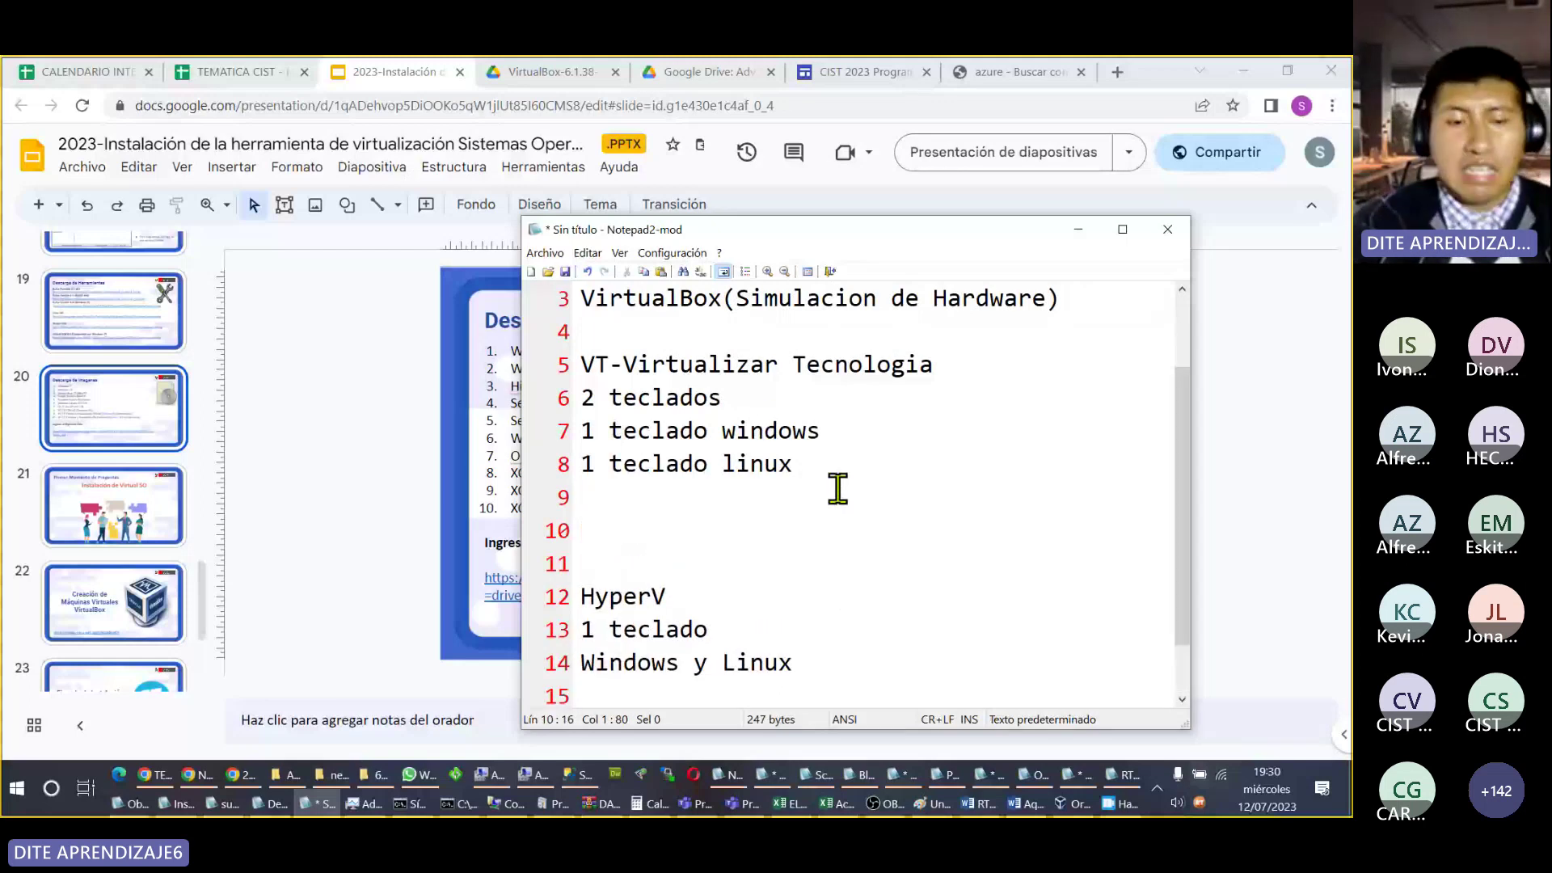
{"action": "type", "text": "Cam"}
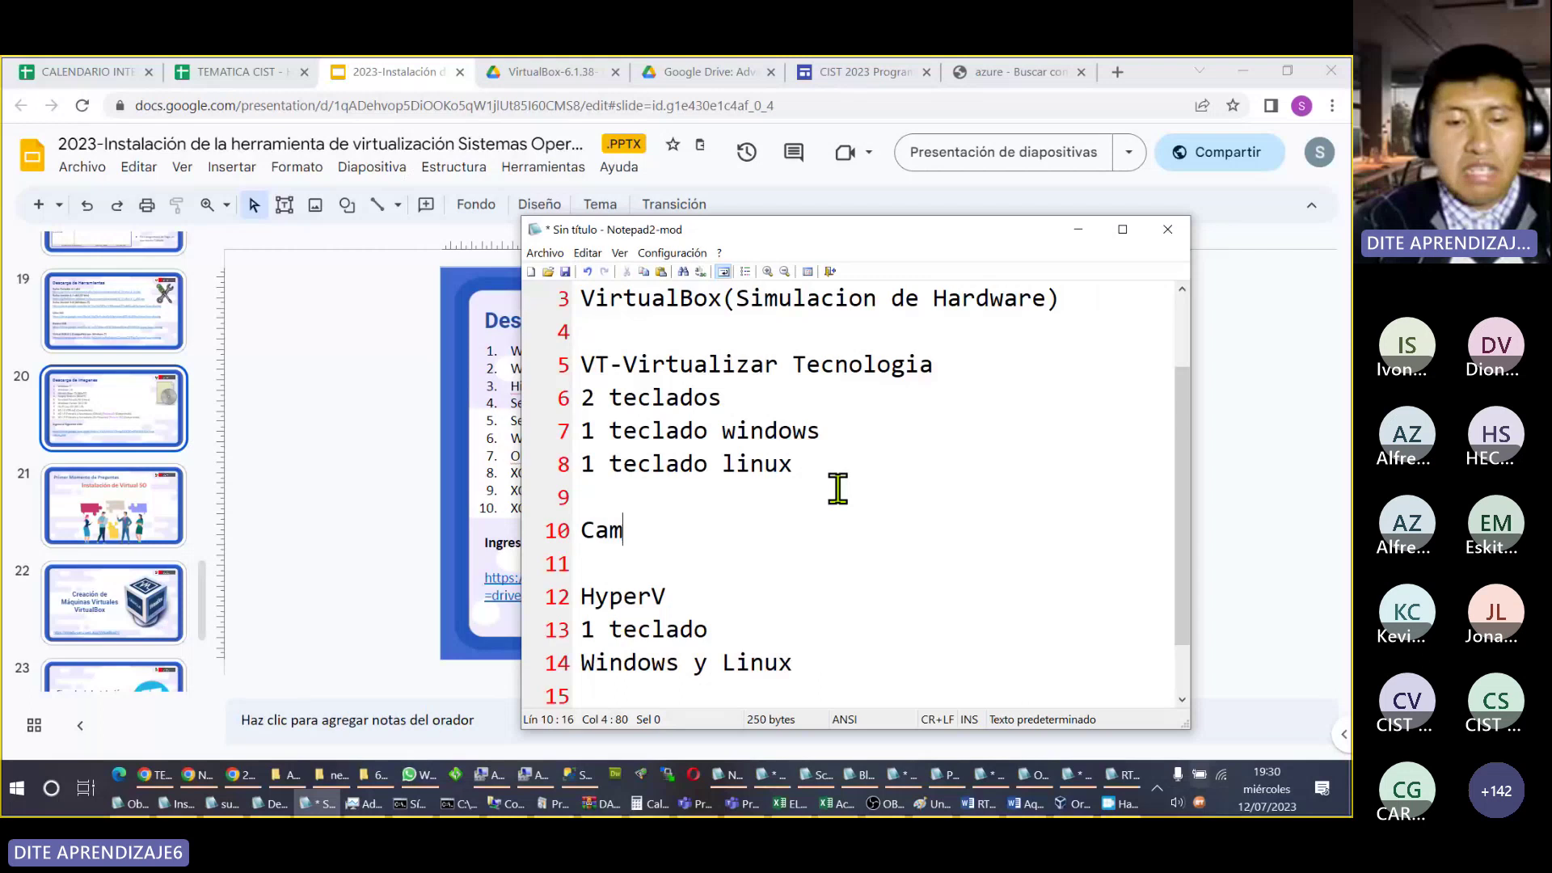
{"action": "type", "text": "bio de Sis"}
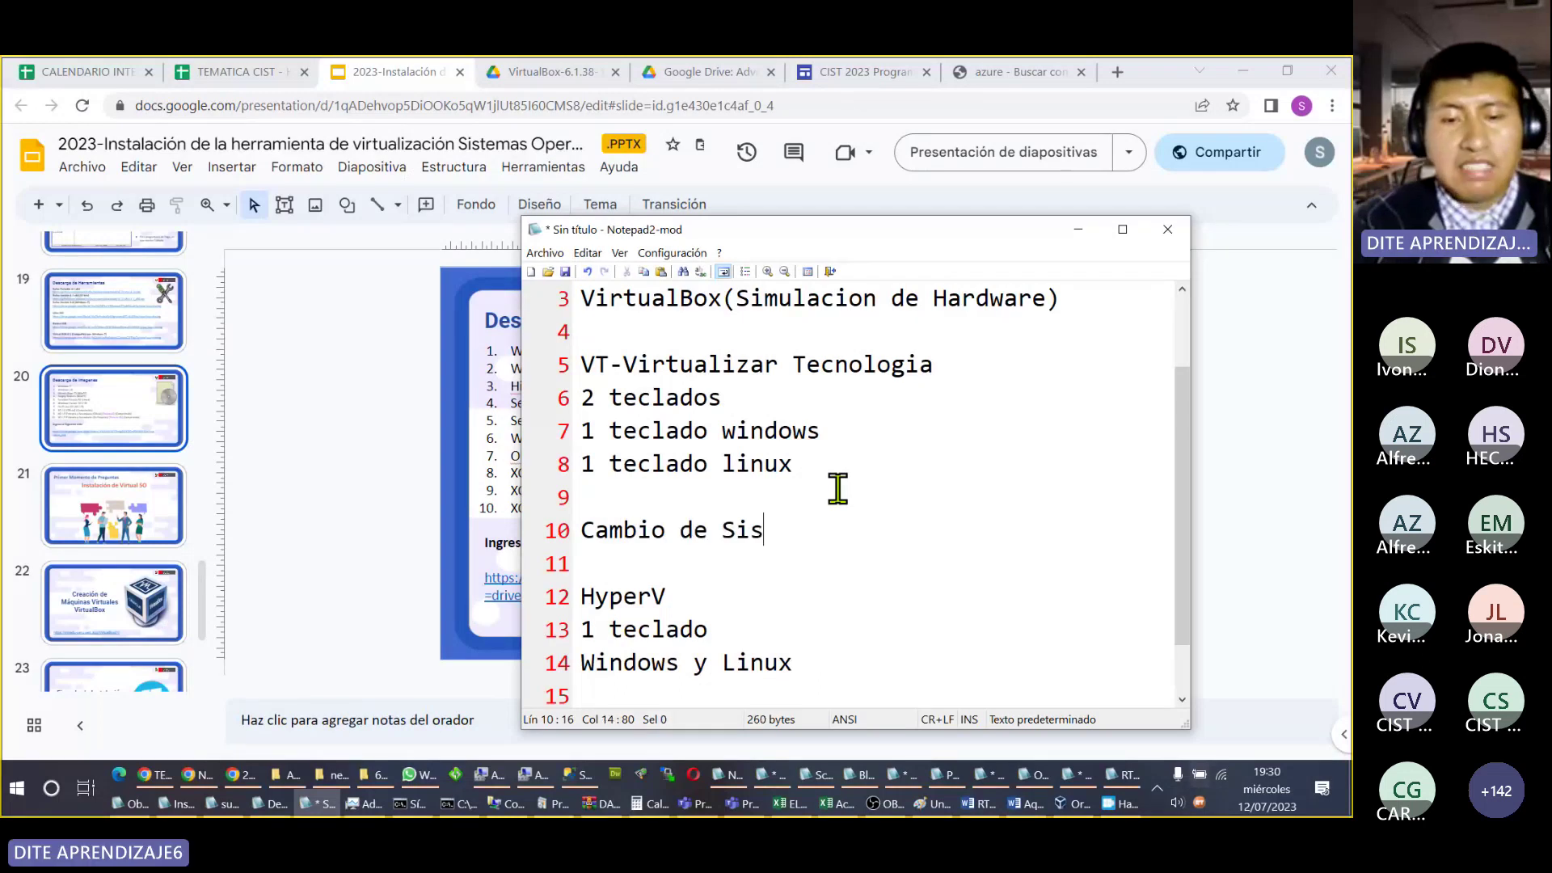
{"action": "type", "text": "tema"}
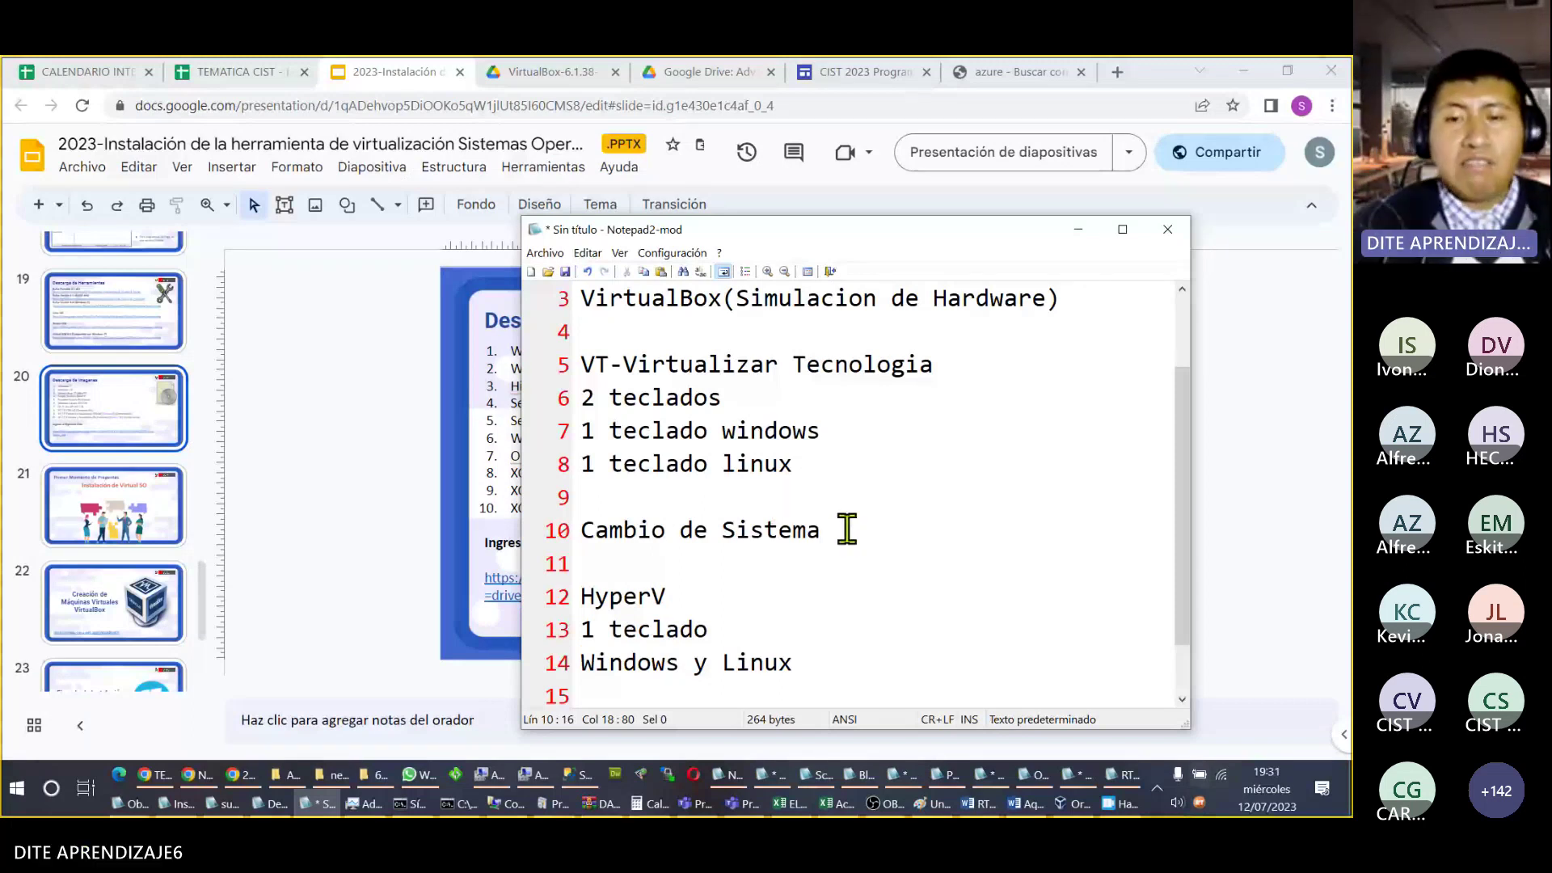
{"action": "key", "text": "Return"}
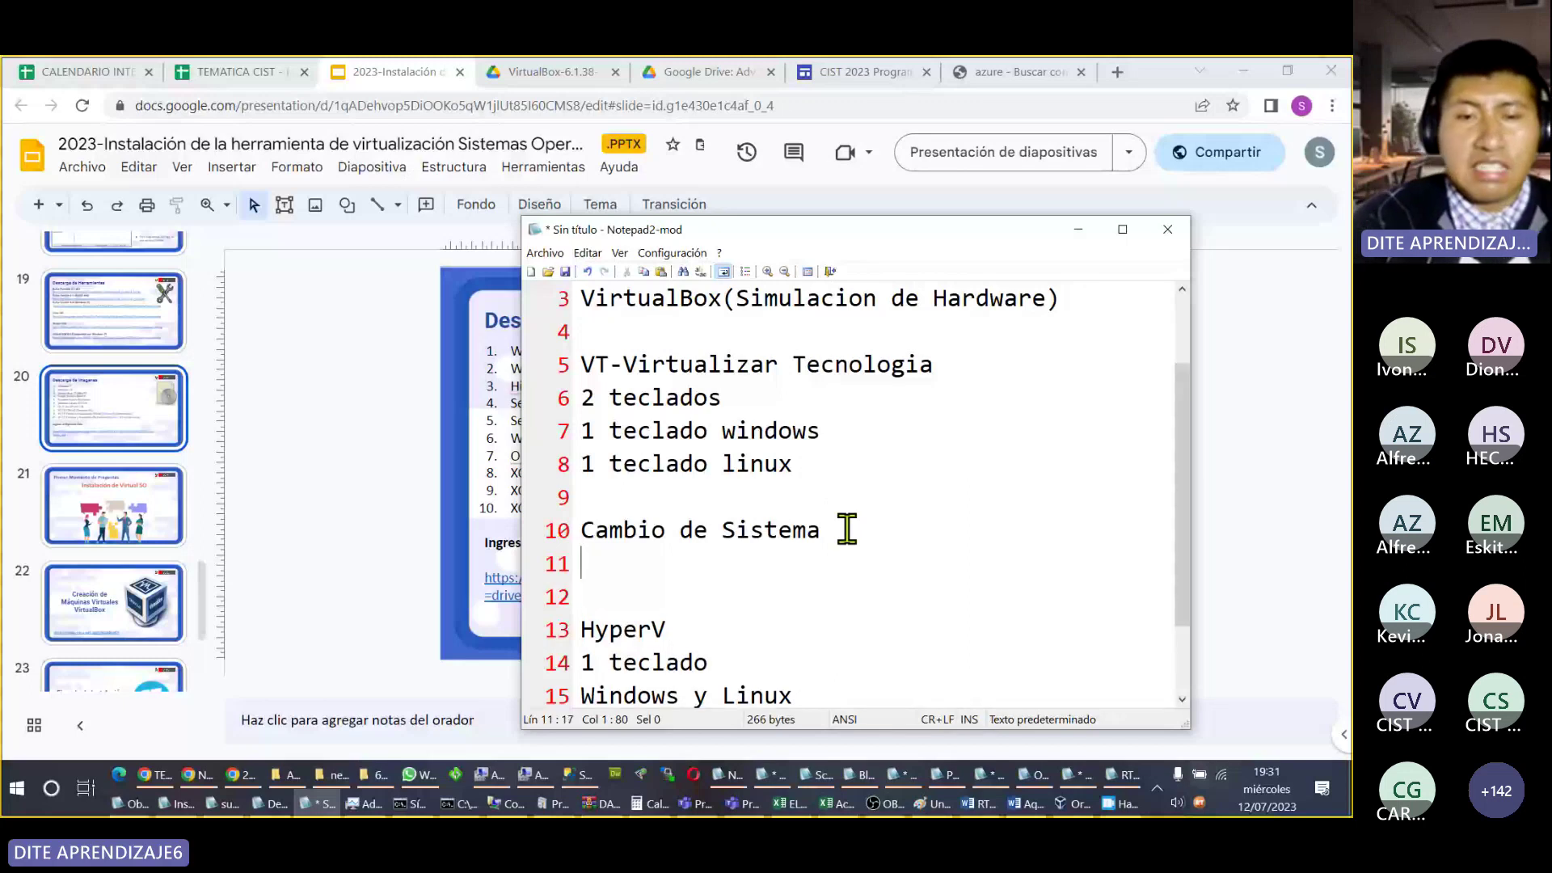
{"action": "type", "text": "()"}
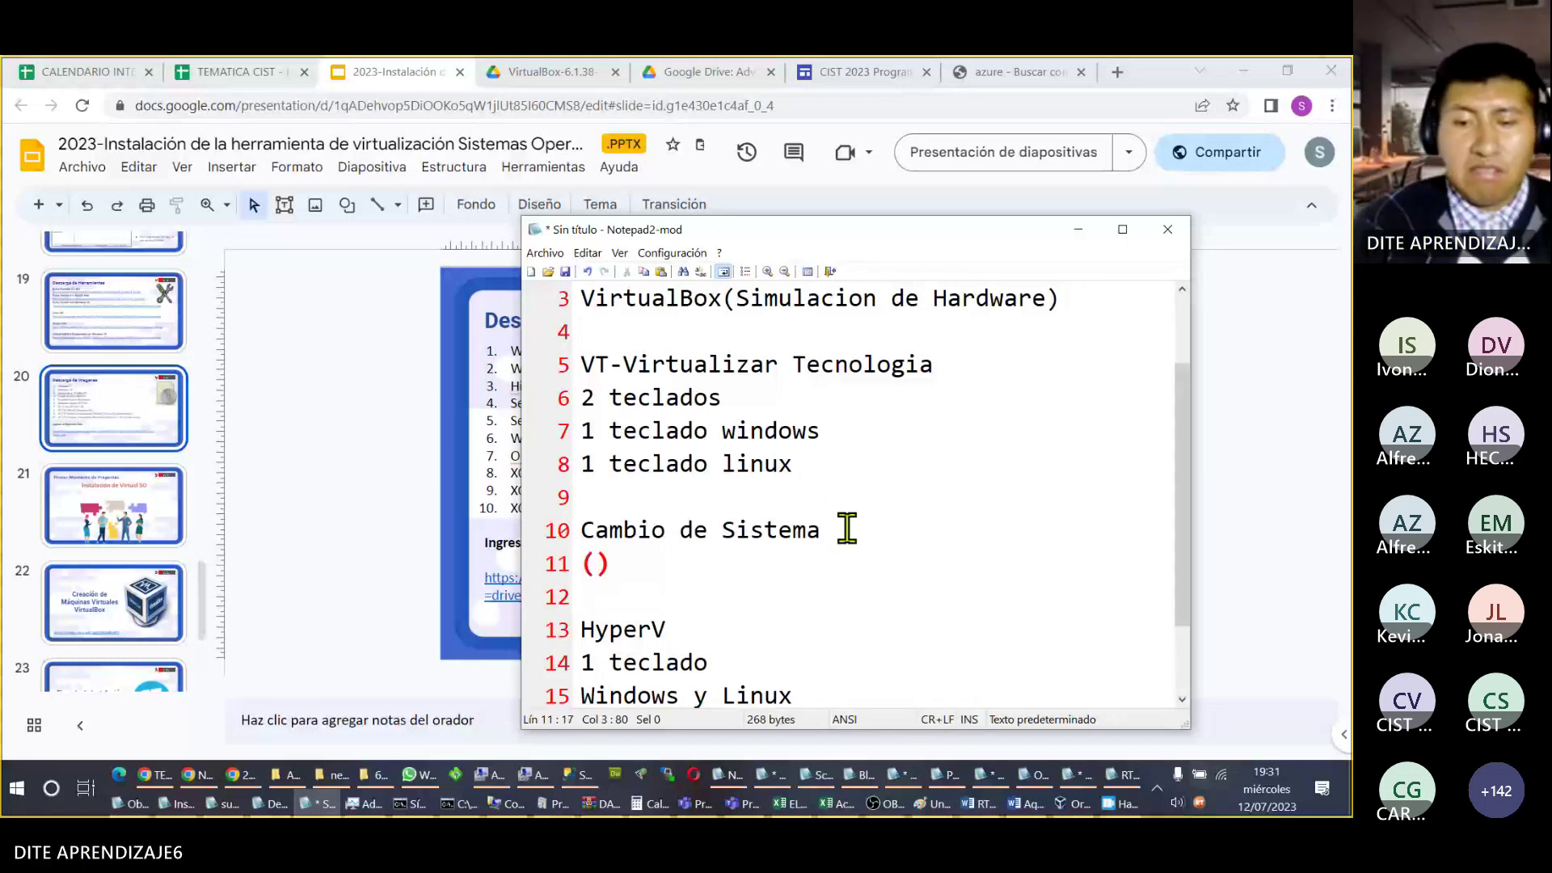
{"action": "key", "text": "Left"}
{"action": "type", "text": "Virtual Box"}
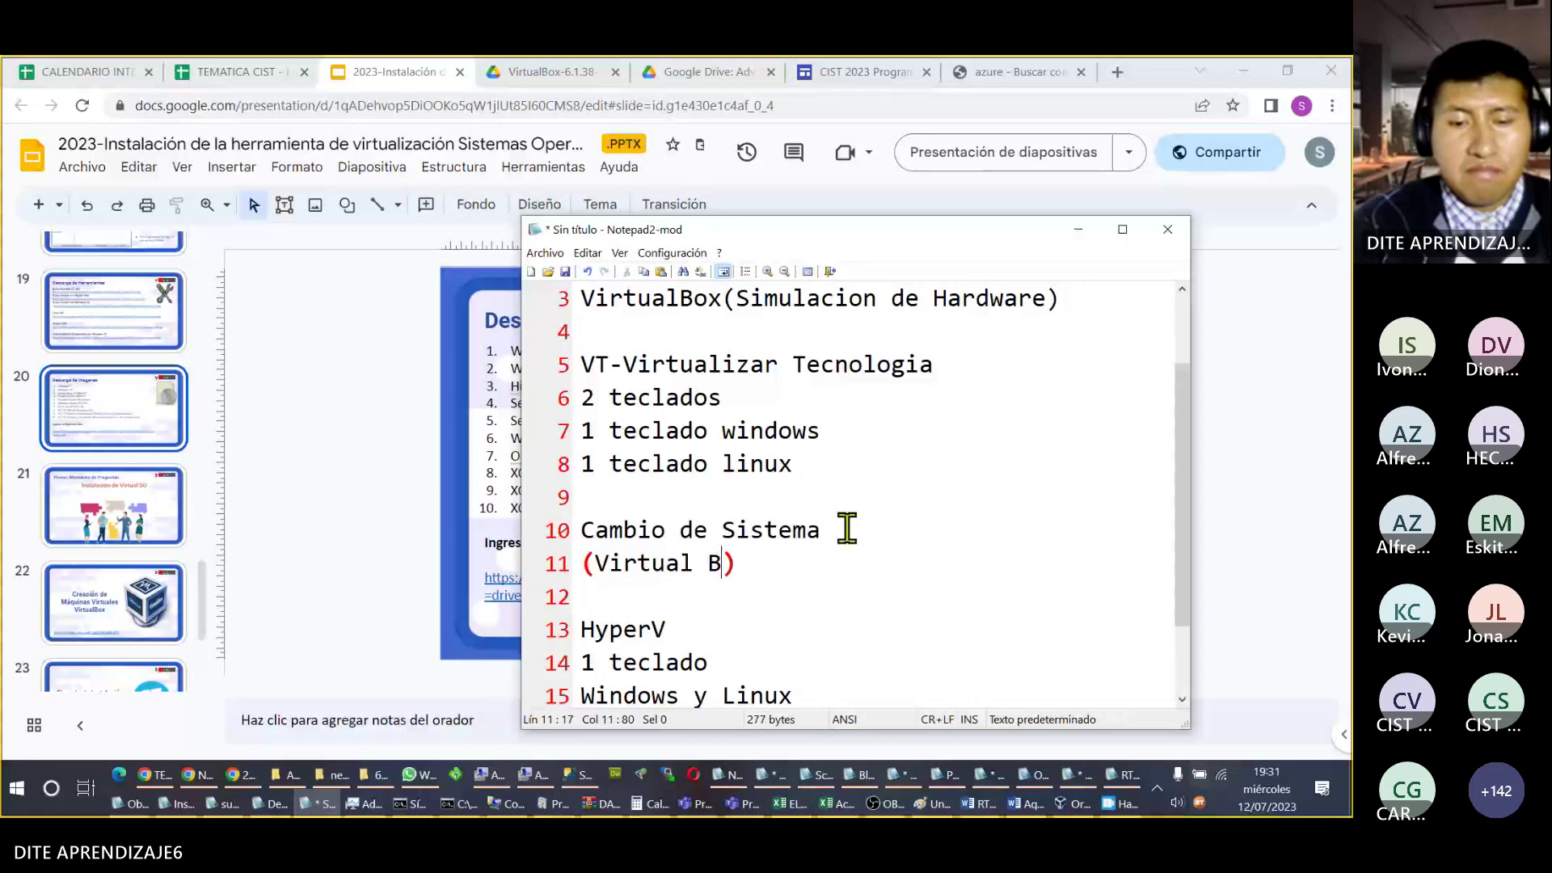
{"action": "left_click", "coordinate": [821, 556]}
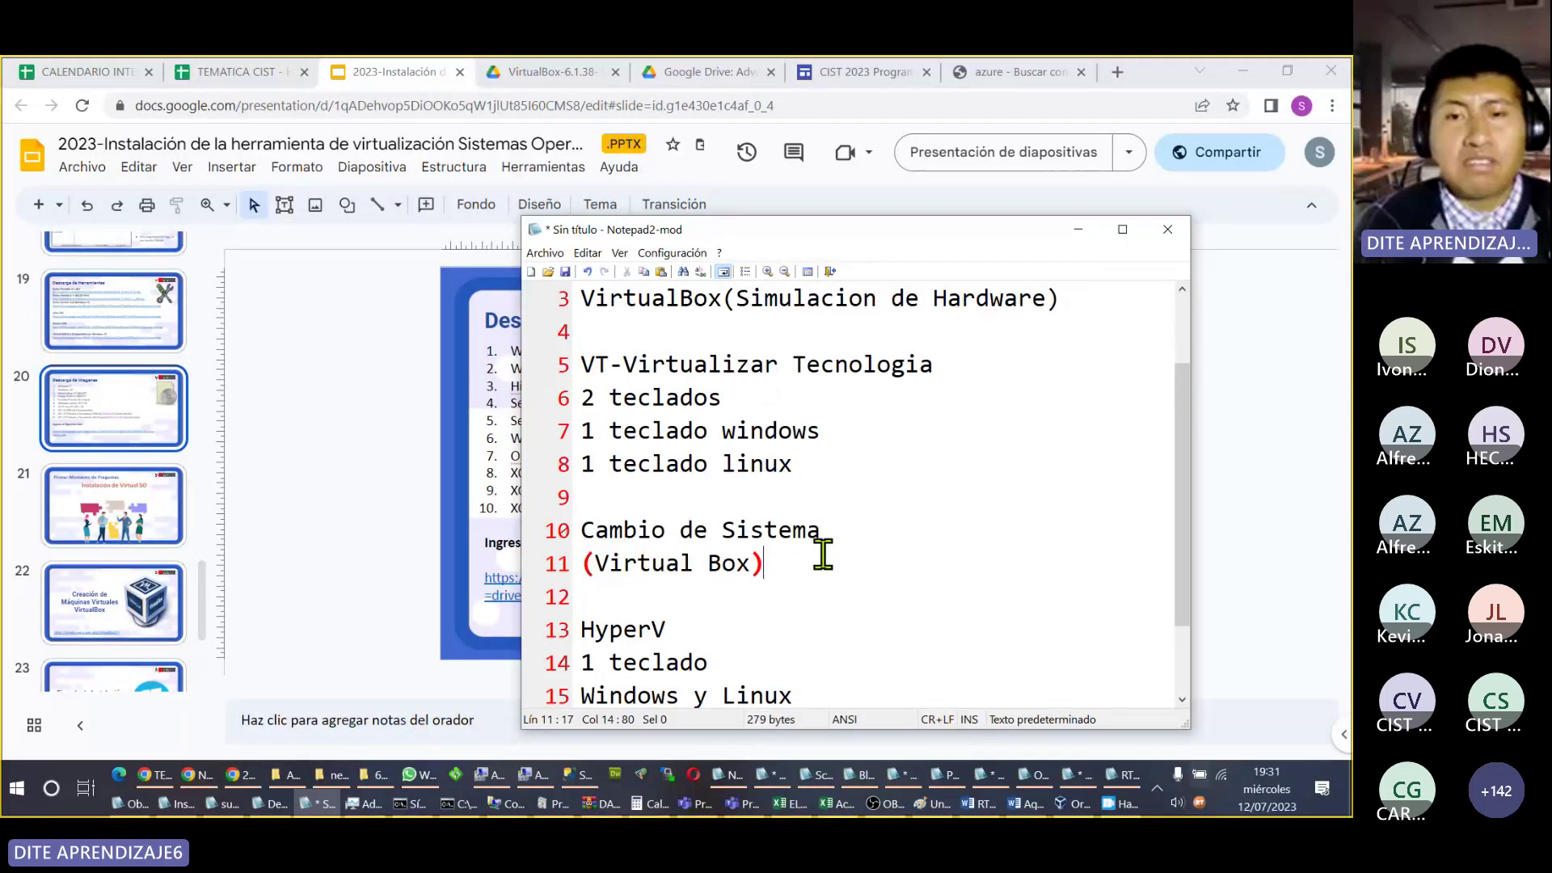
Step: Highlight the (Virtual Box) line, the word VirtualBox and the three keyboard lines for emphasis
{"action": "left_click_drag", "start_coordinate": [798, 570], "coordinate": [495, 570]}
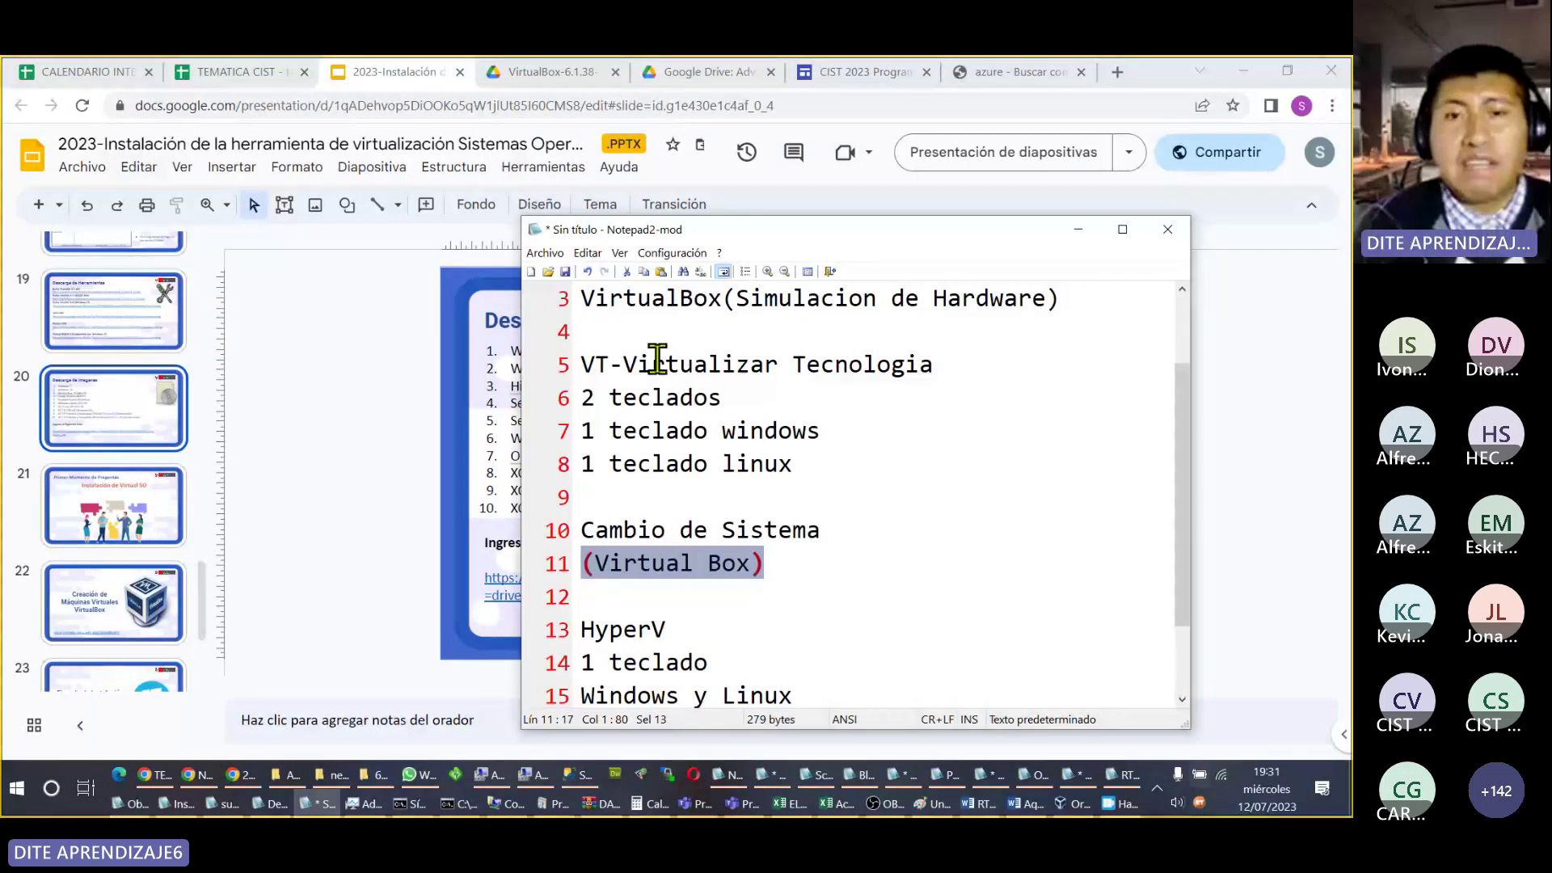
{"action": "double_click", "coordinate": [637, 314]}
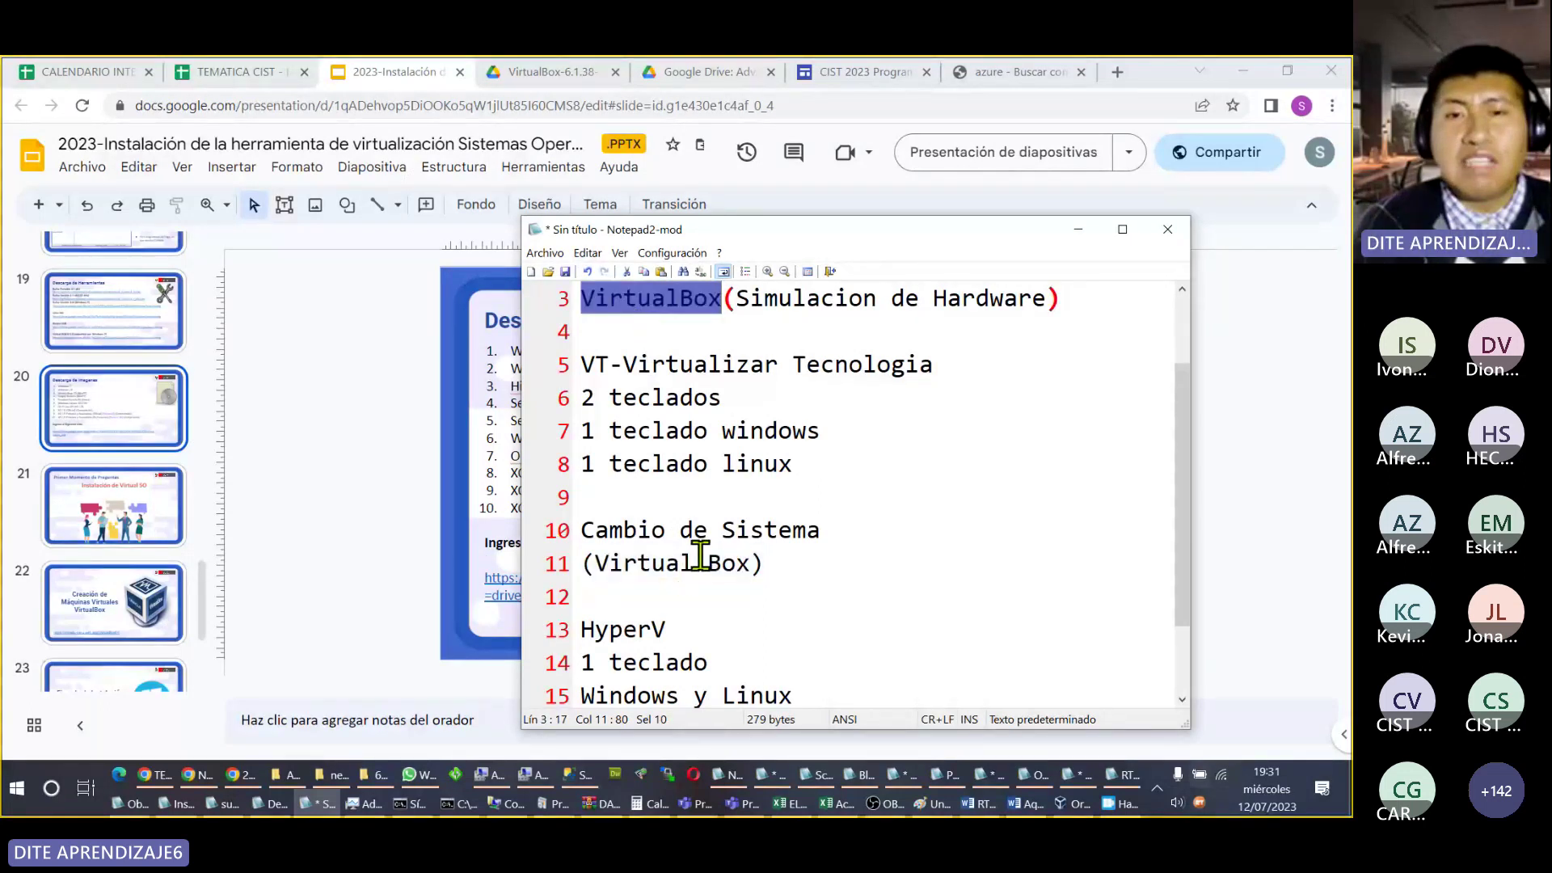
{"action": "left_click_drag", "start_coordinate": [796, 465], "coordinate": [582, 397]}
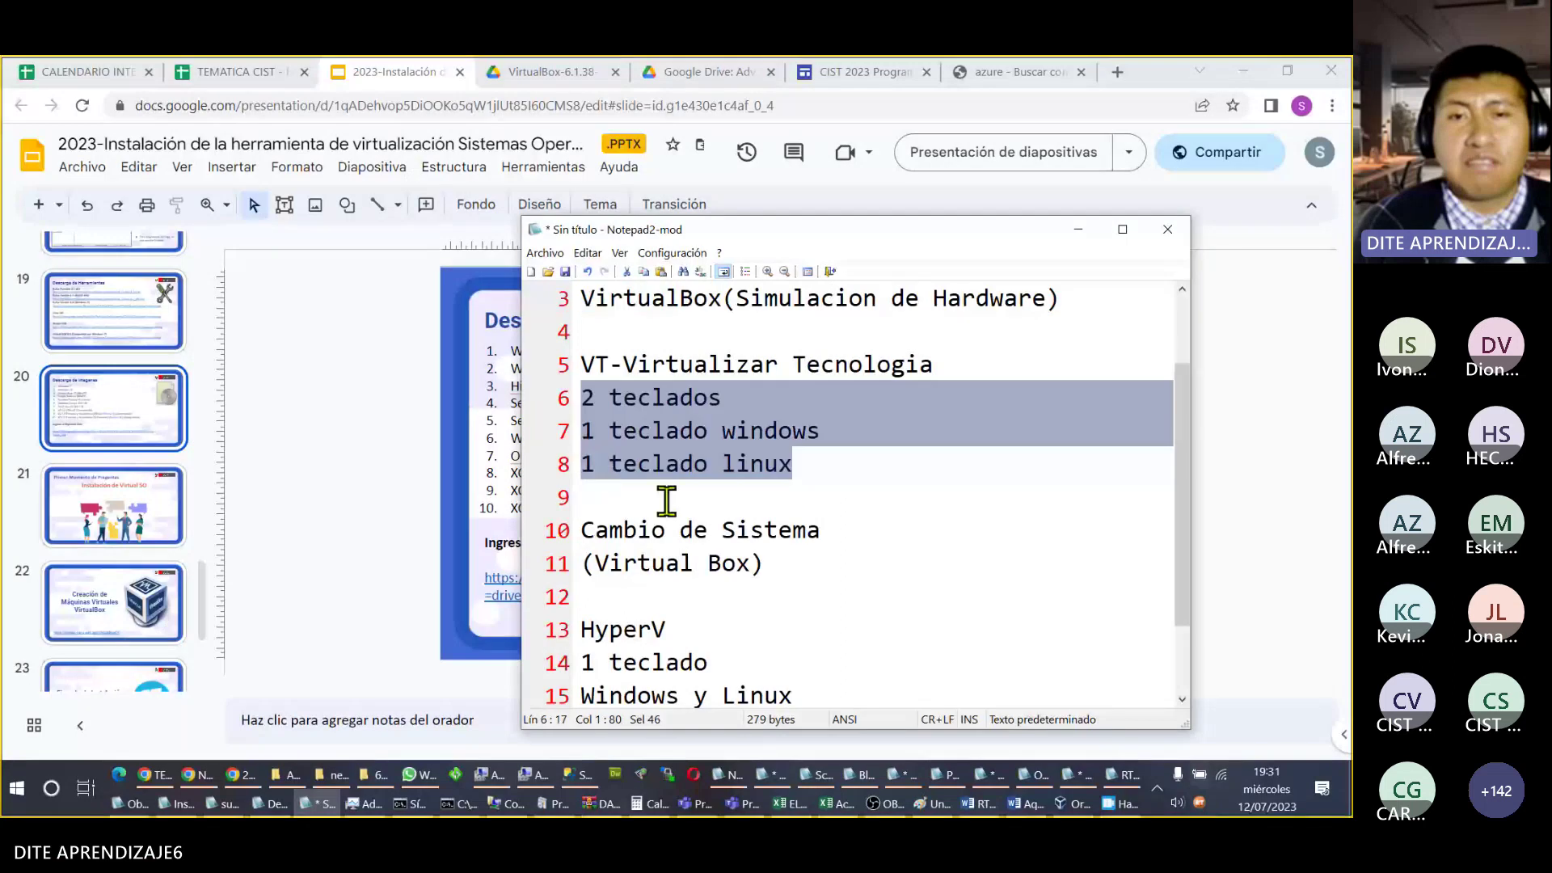
{"action": "left_click", "coordinate": [837, 473]}
Step: Type '8GB -> 4GB (Virtual 4GB)' on line 9, then highlight the (Virtual Box) line and 'Virtual 4GB'
{"action": "key", "text": "Return"}
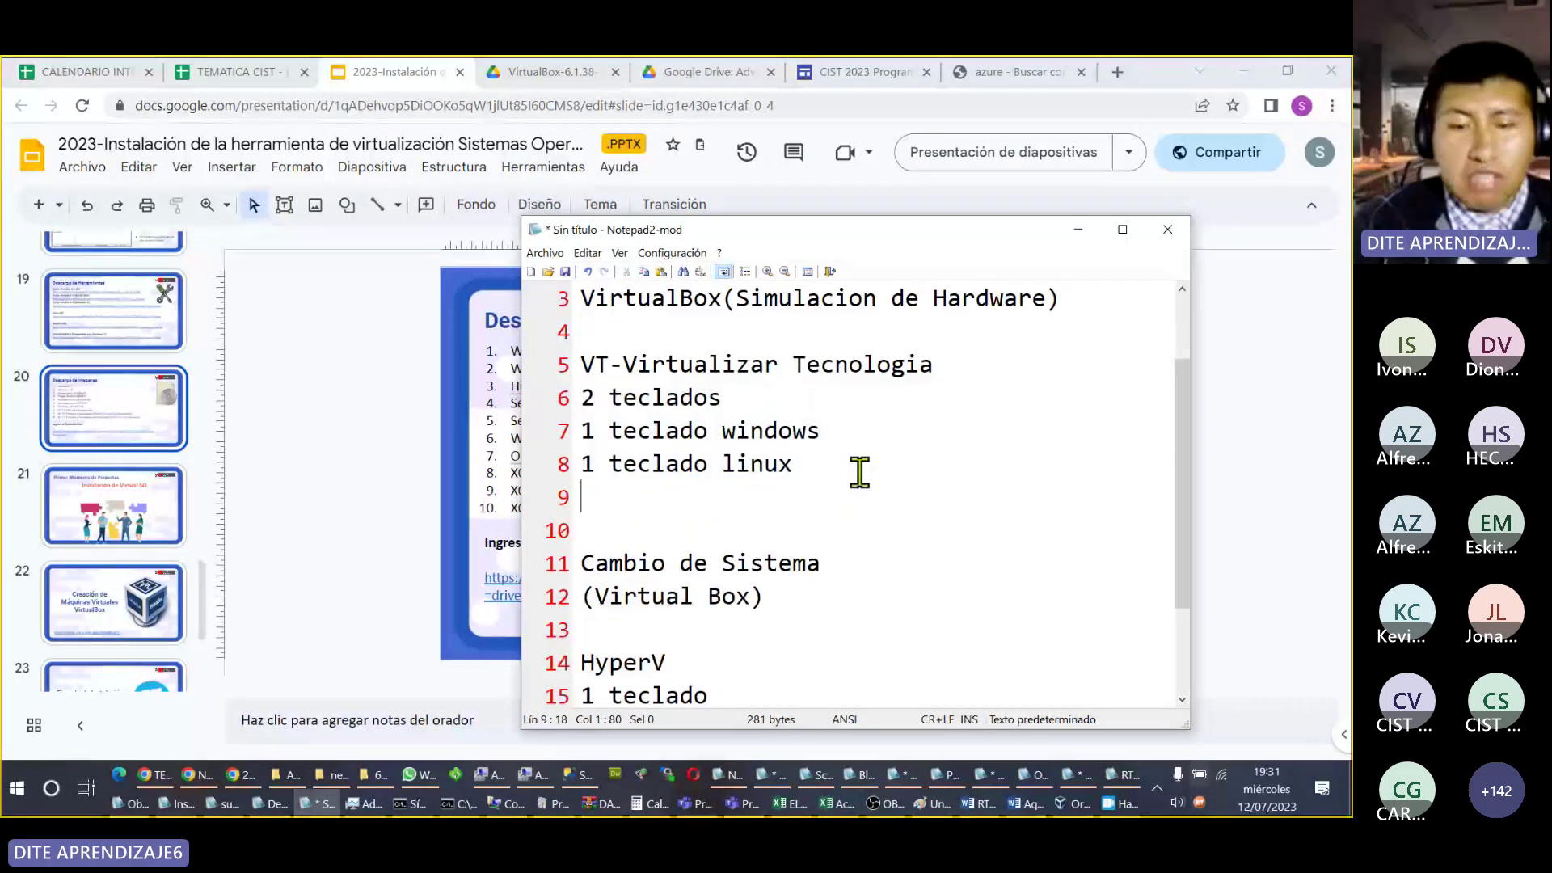
{"action": "type", "text": "5GB"}
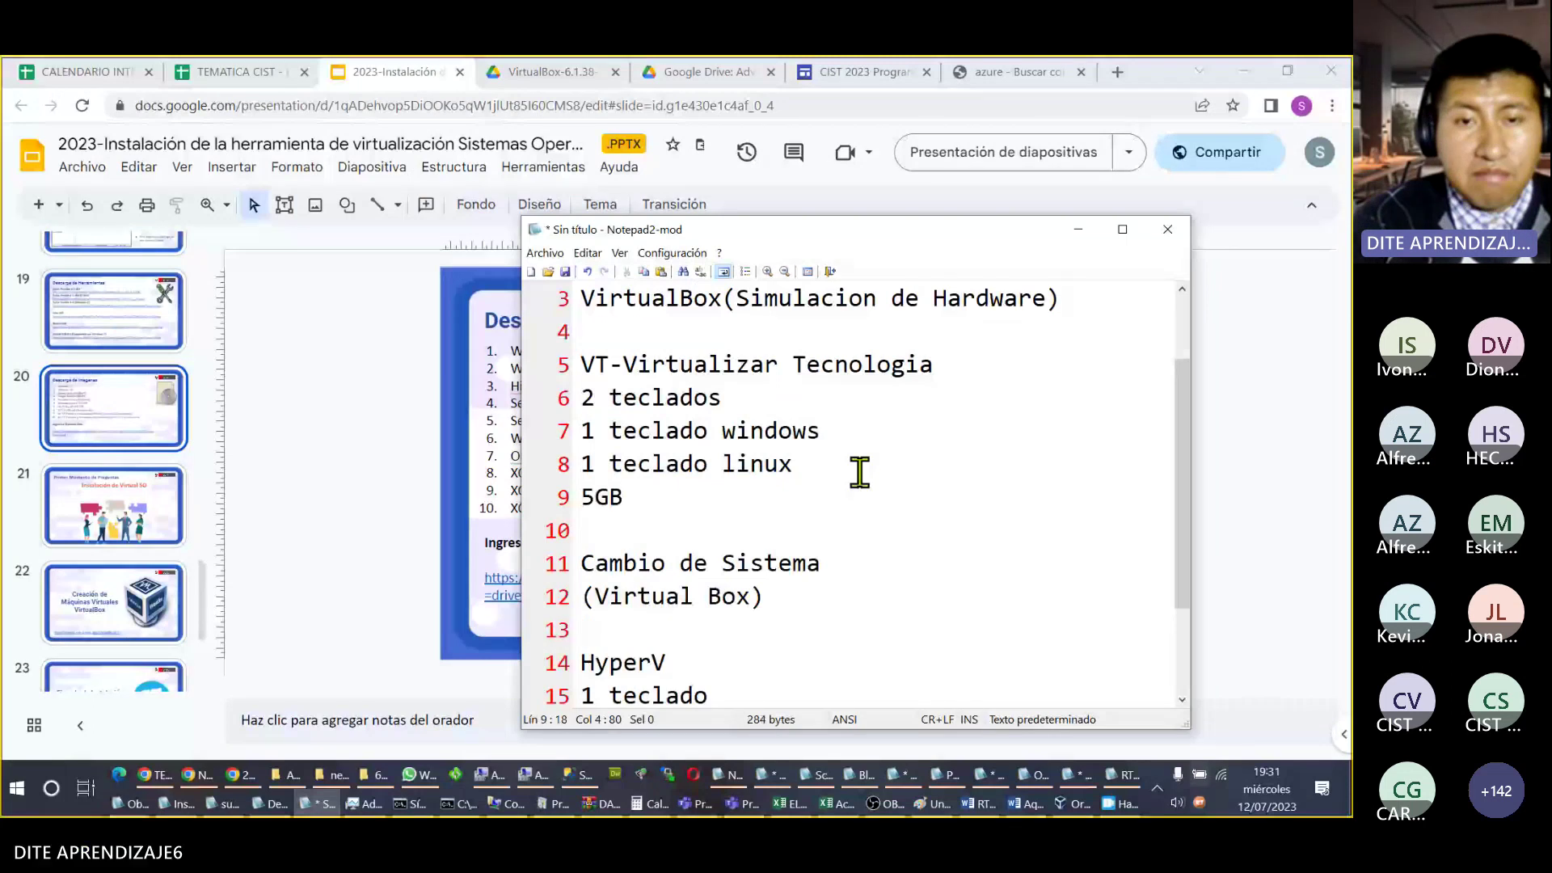
{"action": "key", "text": "BackSpace"}
{"action": "key", "text": "BackSpace"}
{"action": "key", "text": "BackSpace"}
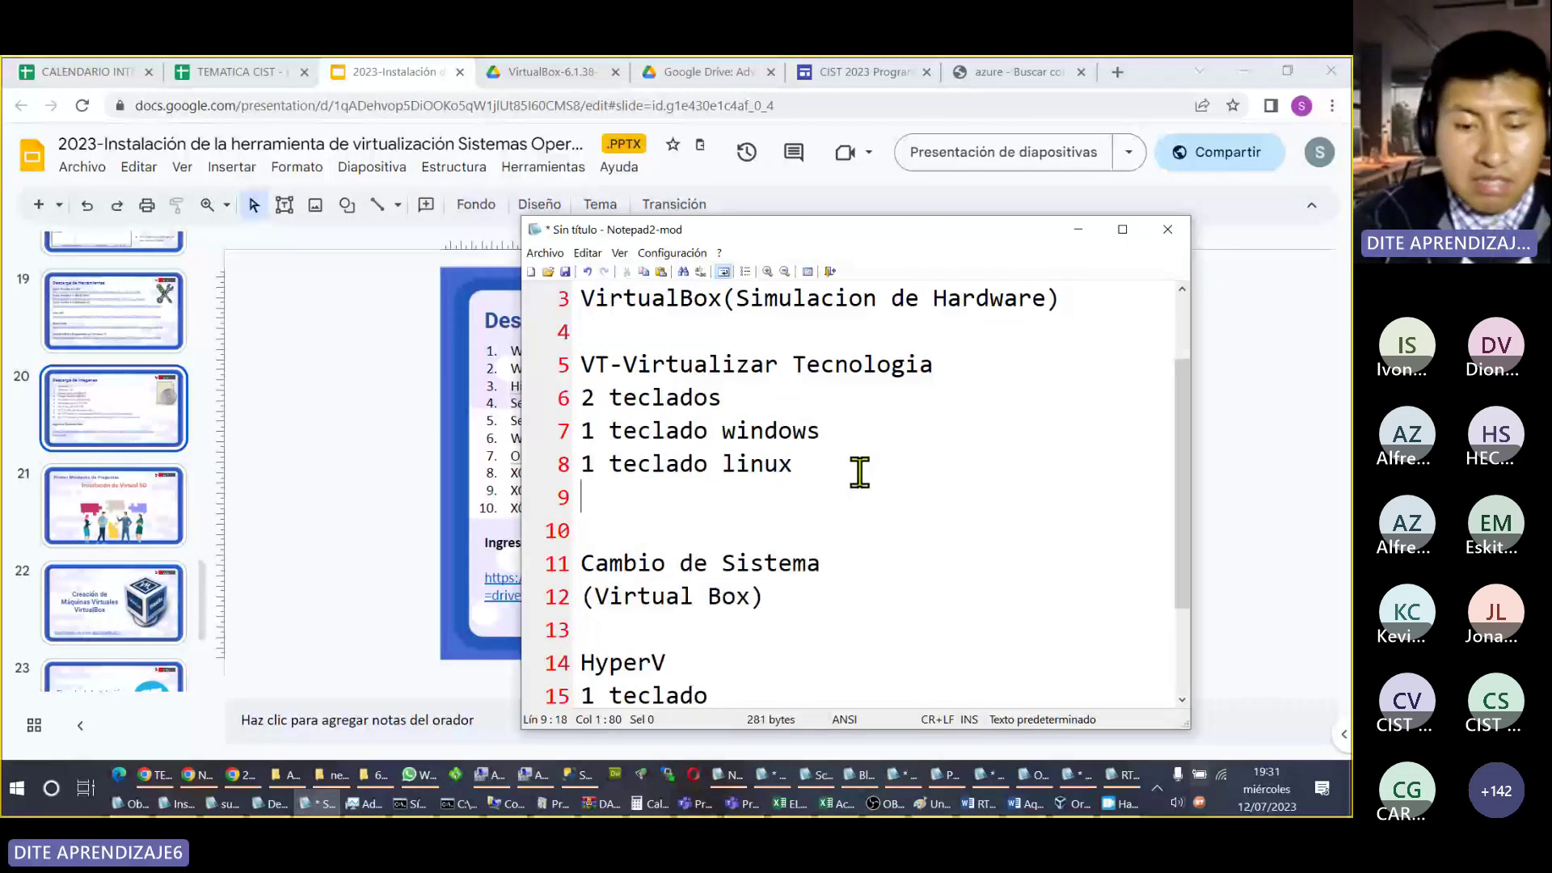
{"action": "type", "text": "8H"}
{"action": "key", "text": "BackSpace"}
{"action": "type", "text": "G"}
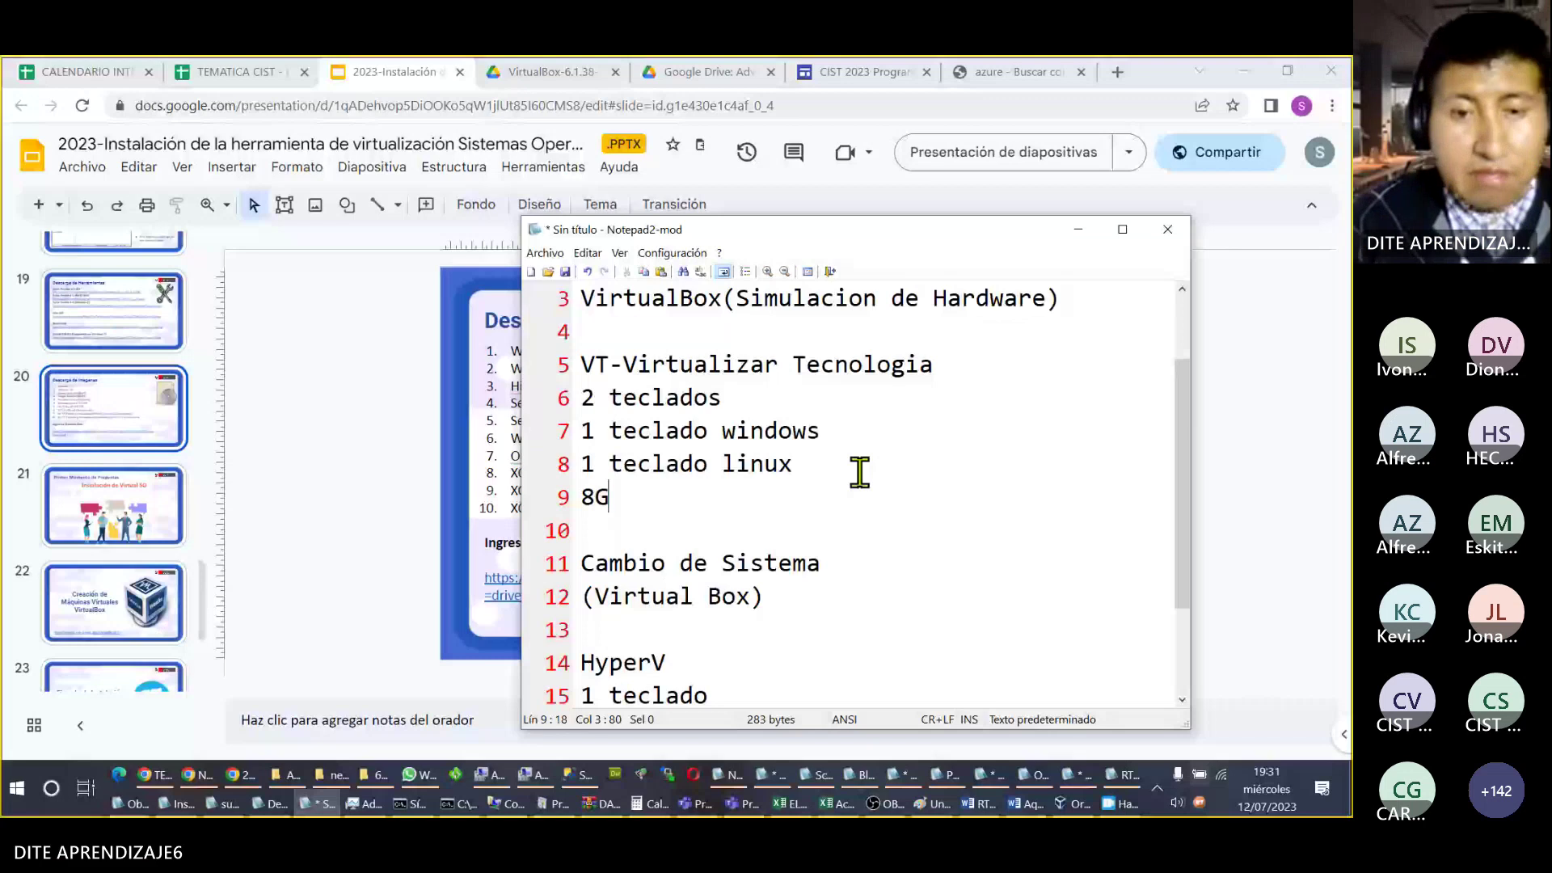
{"action": "type", "text": "B -> "}
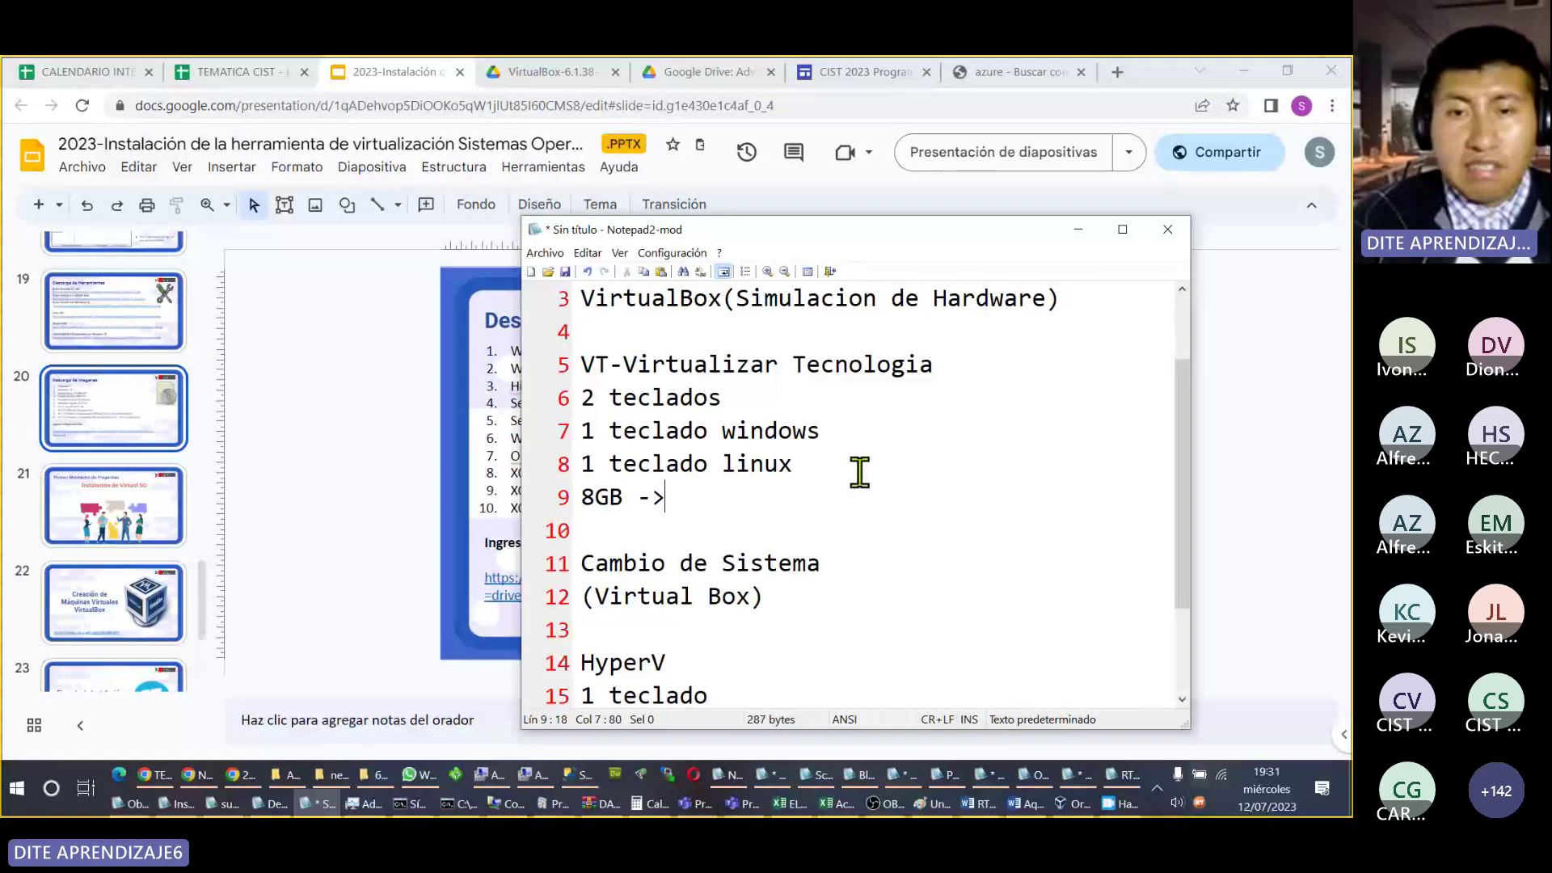
{"action": "type", "text": "5GB"}
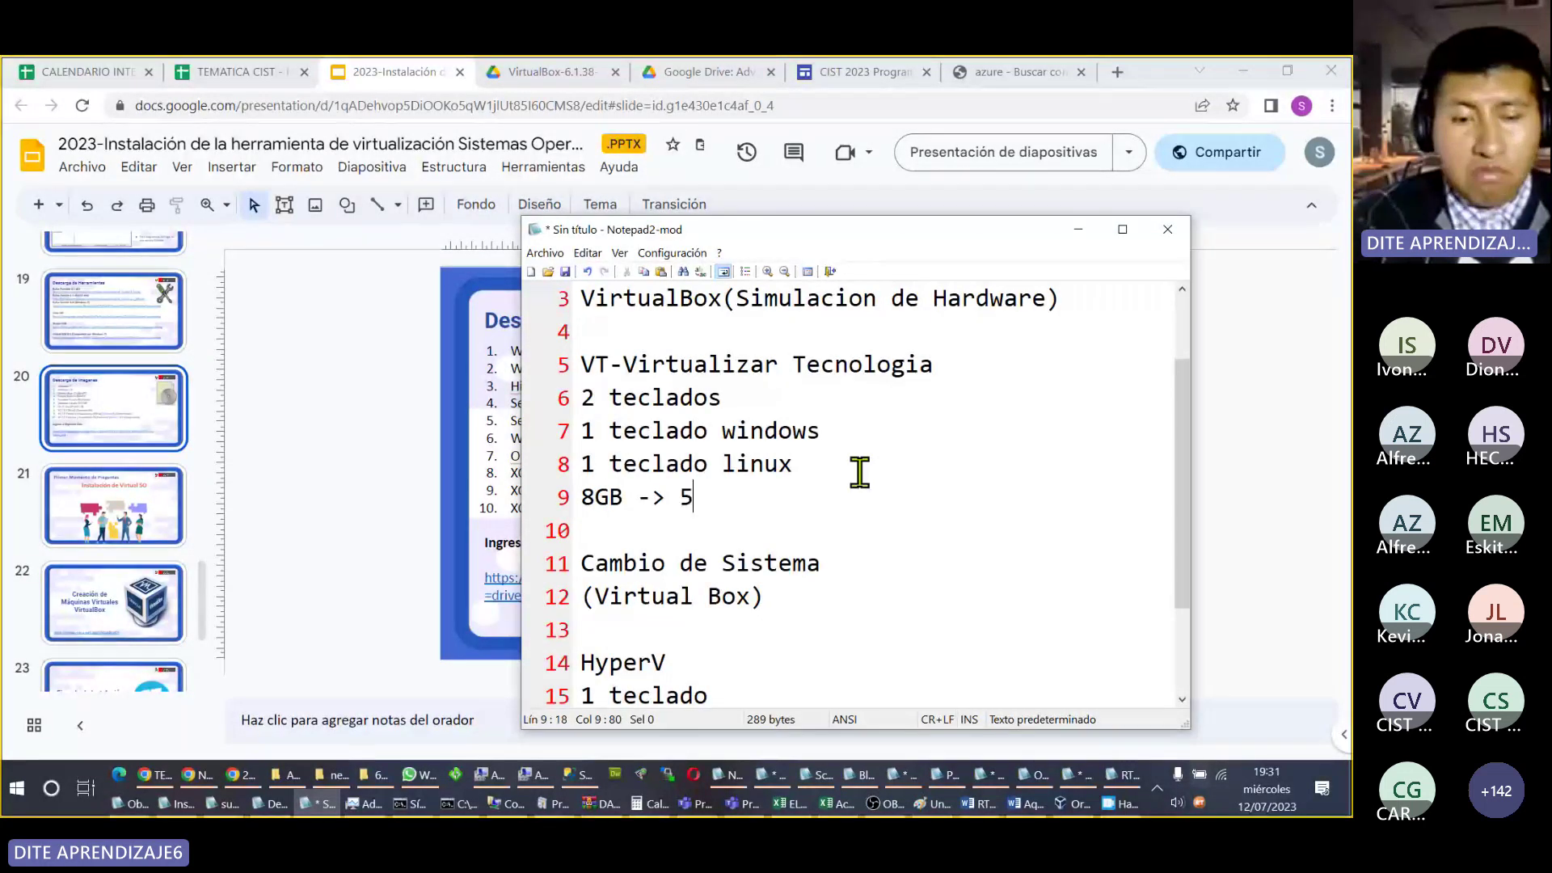
{"action": "key", "text": "BackSpace"}
{"action": "key", "text": "BackSpace"}
{"action": "key", "text": "BackSpace"}
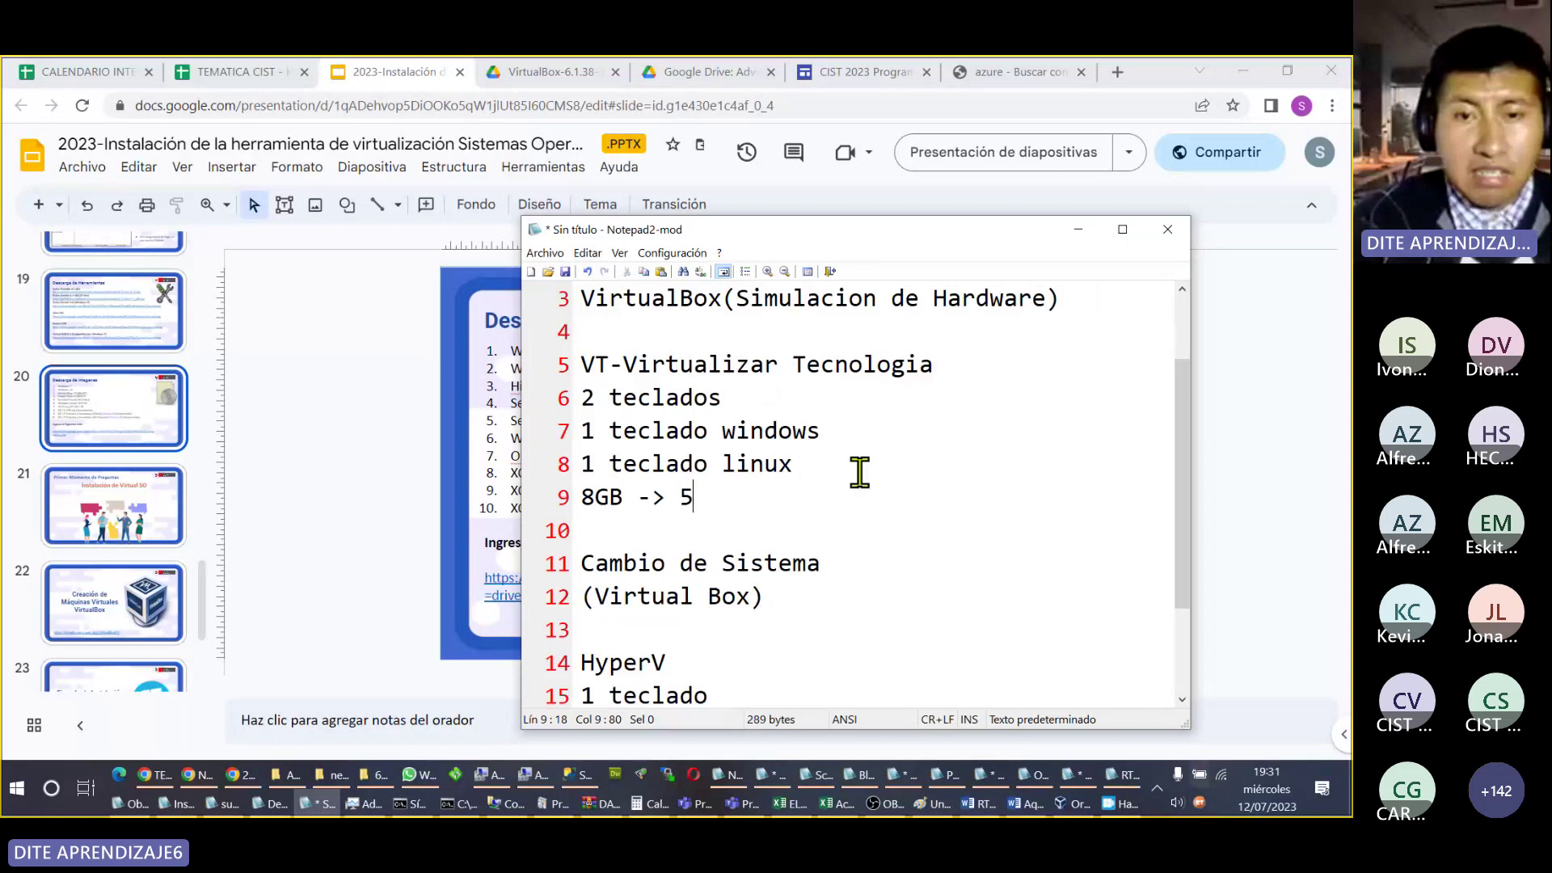
{"action": "type", "text": "4GB ()"}
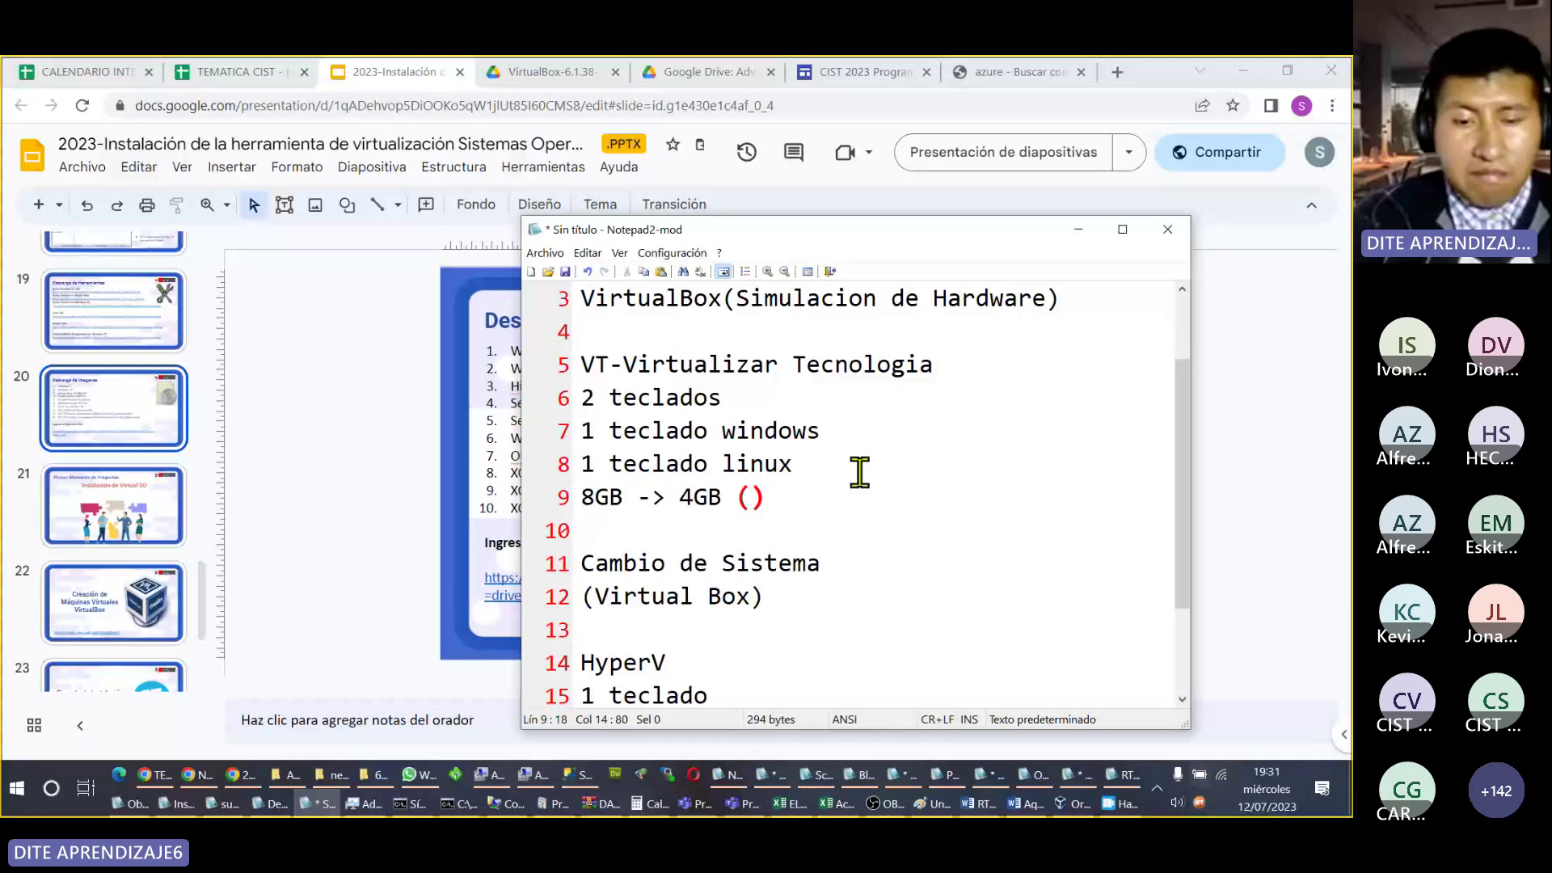
{"action": "type", "text": "Virtual"}
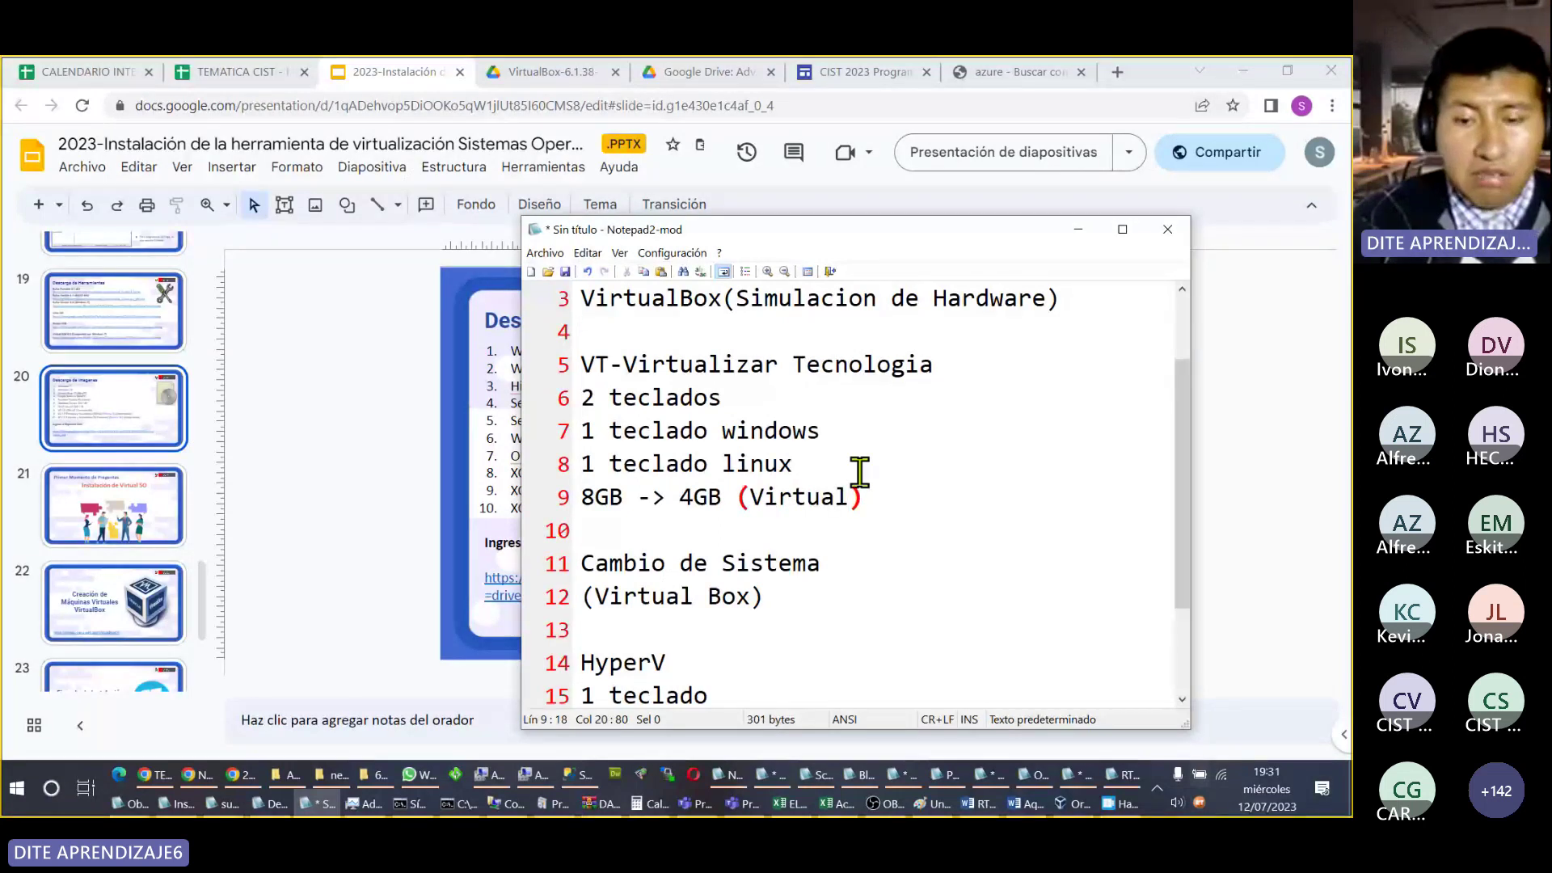
{"action": "type", "text": " 4GB"}
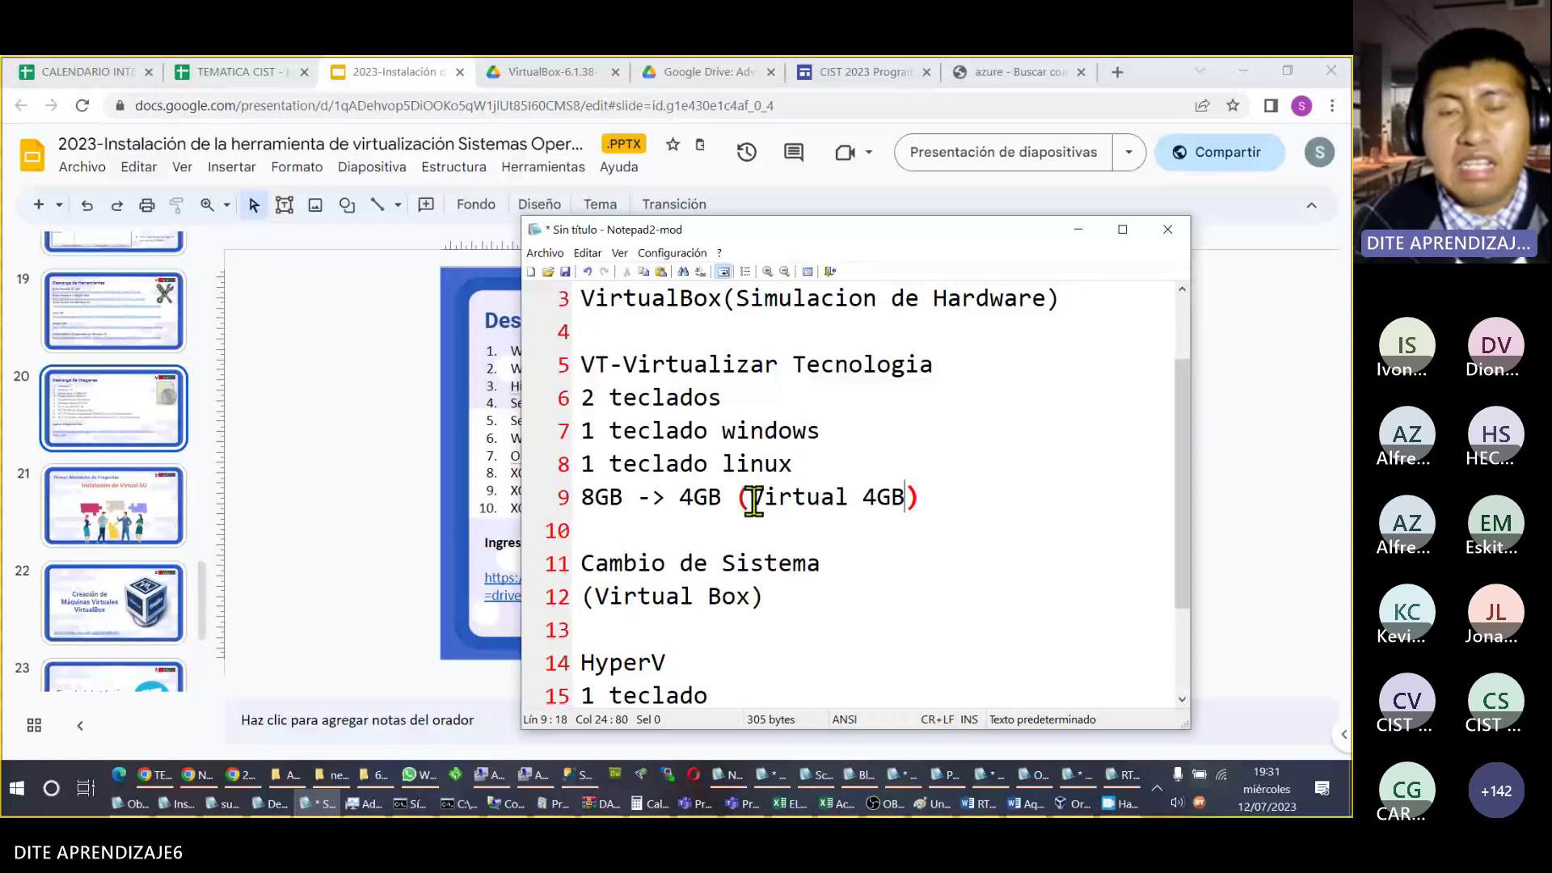
{"action": "left_click_drag", "start_coordinate": [765, 597], "coordinate": [429, 595]}
{"action": "left_click_drag", "start_coordinate": [924, 497], "coordinate": [744, 496]}
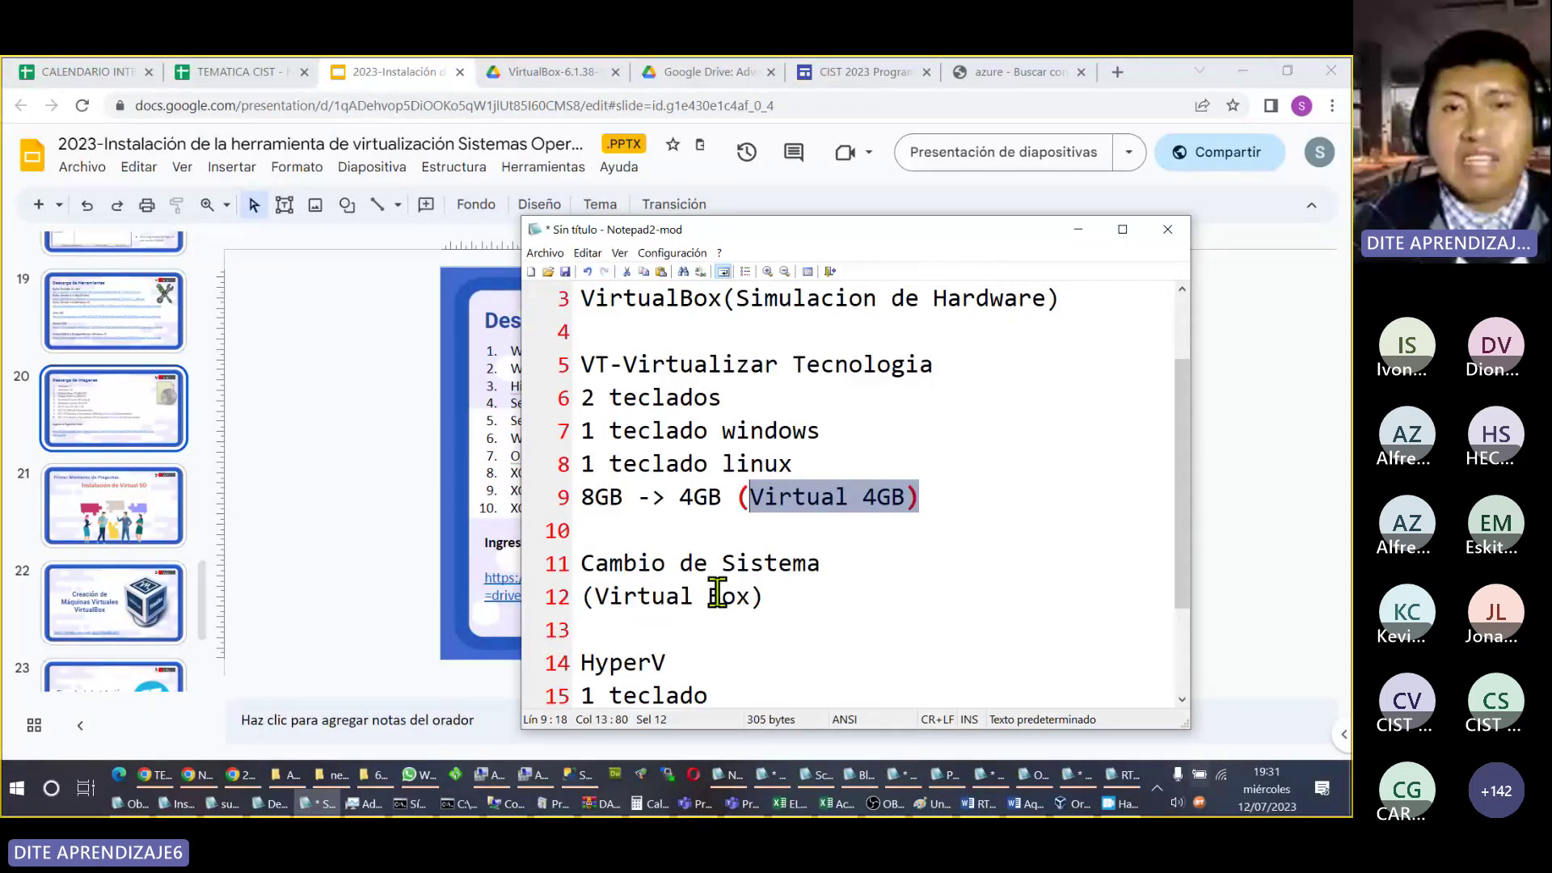
{"action": "scroll", "coordinate": [910, 461], "scroll_direction": "up", "scroll_amount": 1}
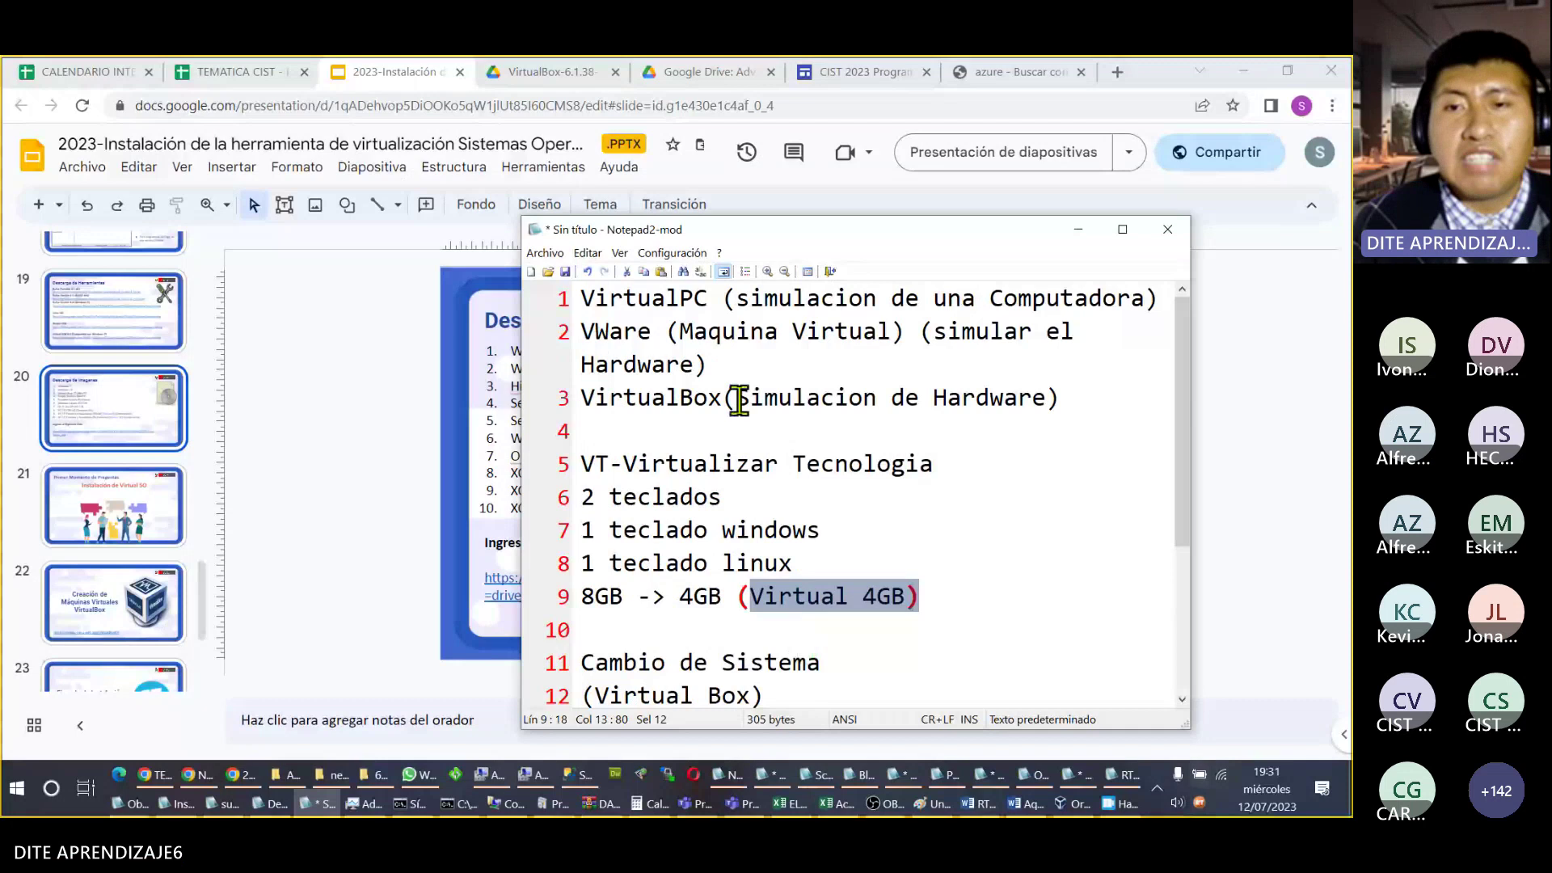
{"action": "left_click_drag", "start_coordinate": [739, 401], "coordinate": [1039, 397]}
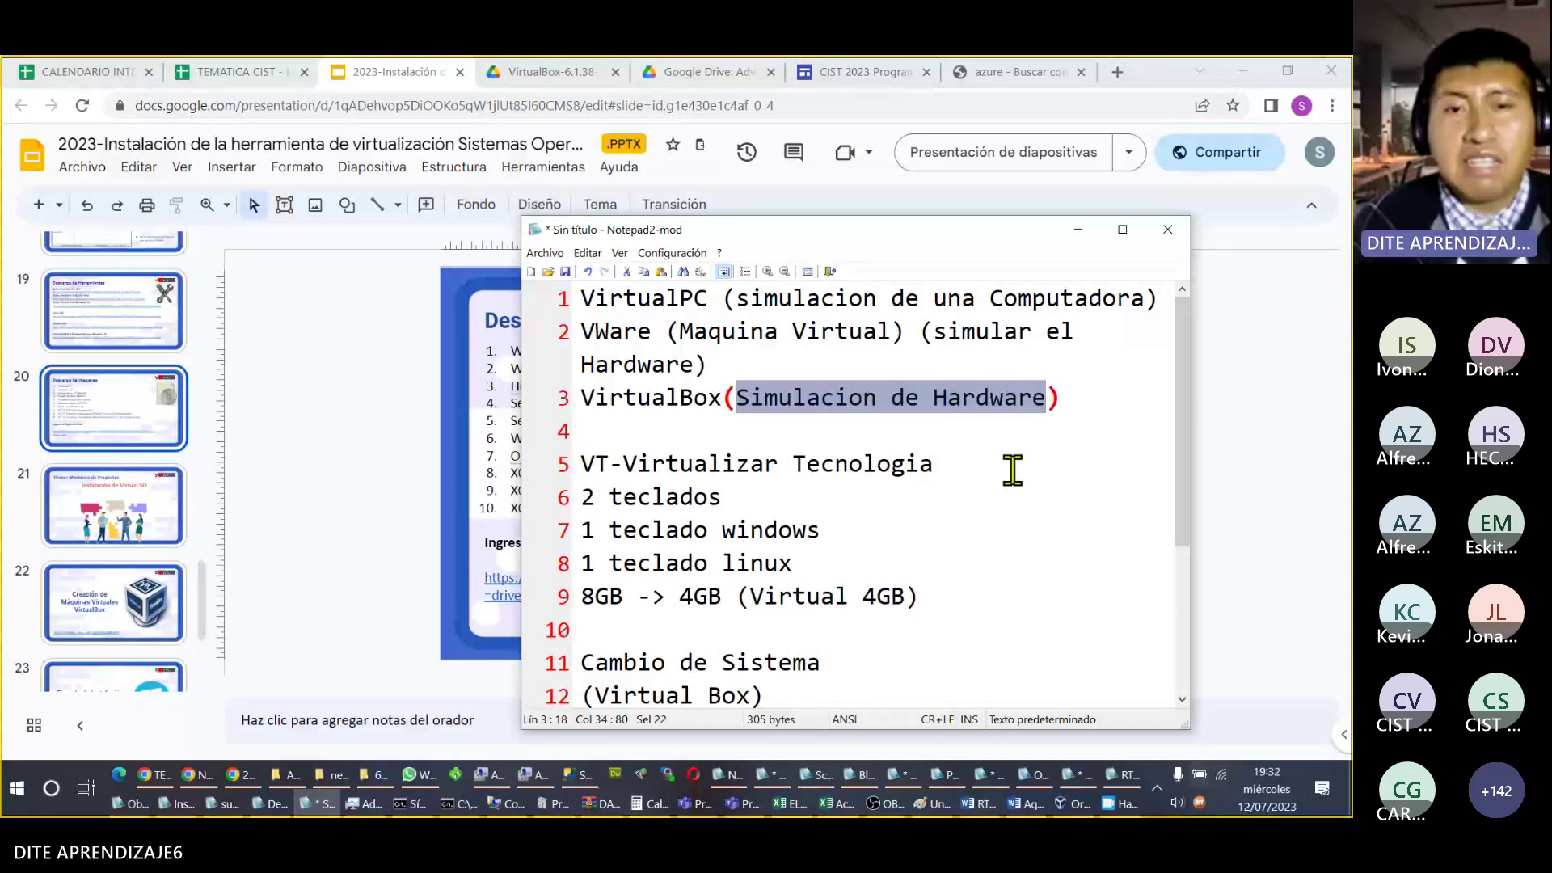
{"action": "double_click", "coordinate": [731, 397]}
{"action": "scroll", "coordinate": [788, 556], "scroll_direction": "down", "scroll_amount": 1}
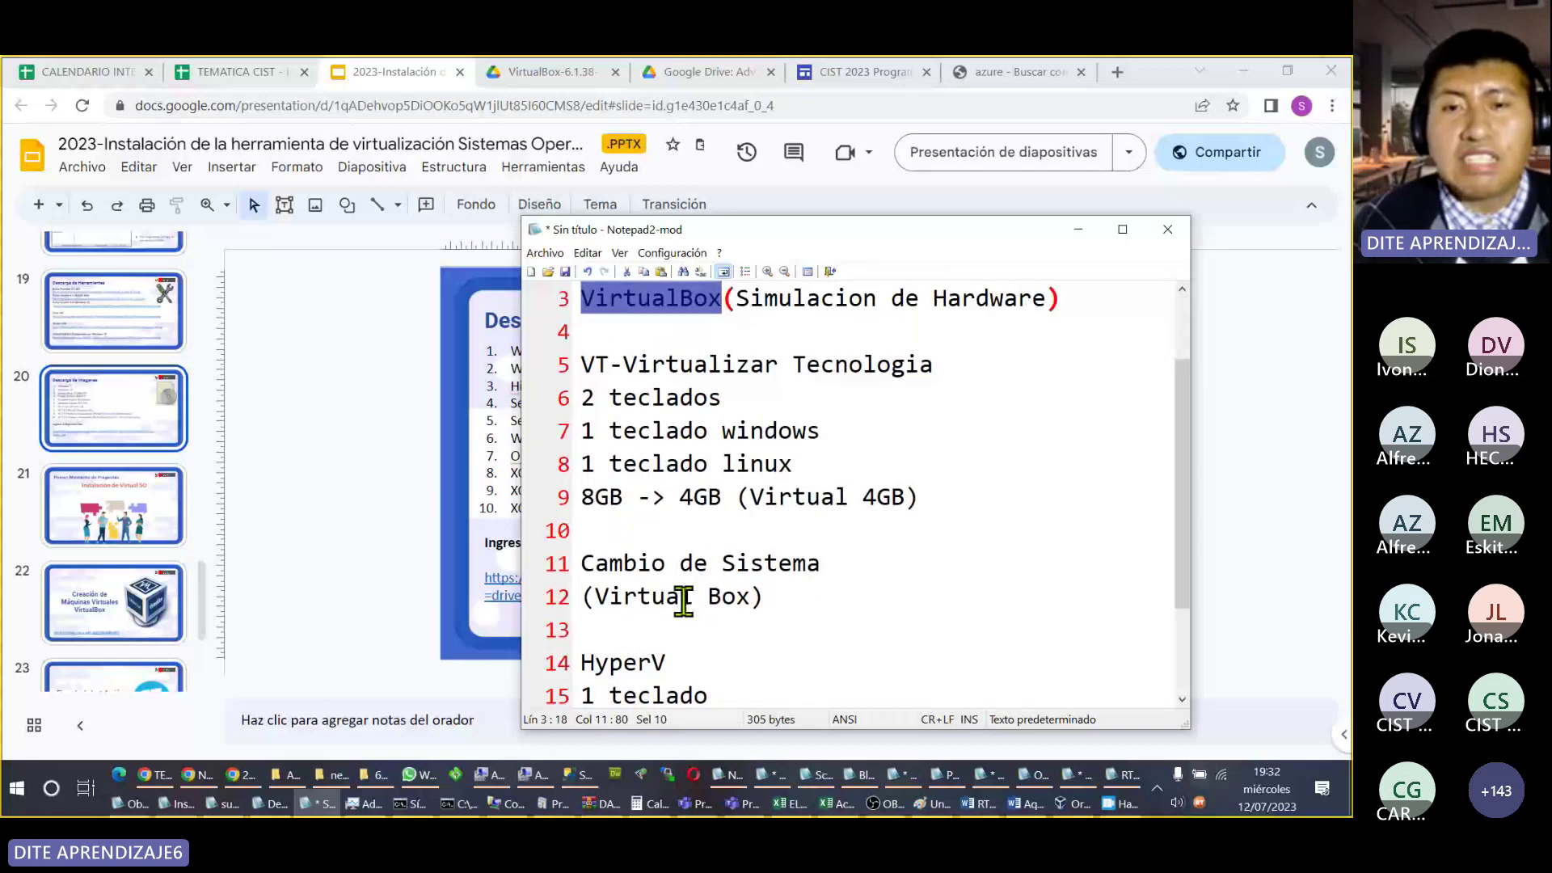
{"action": "double_click", "coordinate": [825, 501]}
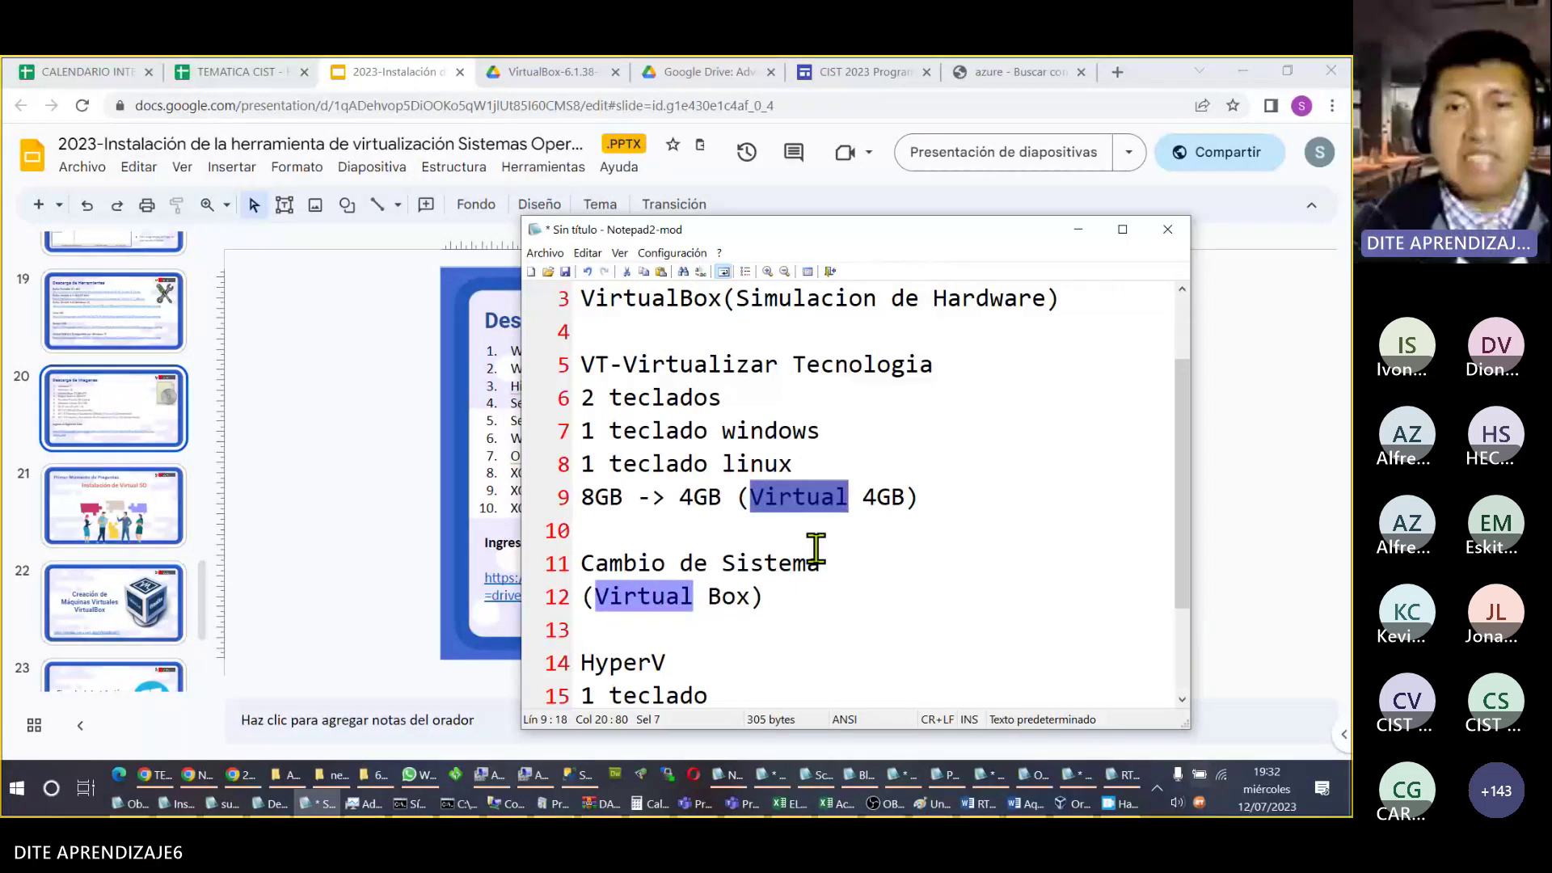
{"action": "left_click_drag", "start_coordinate": [926, 497], "coordinate": [539, 418]}
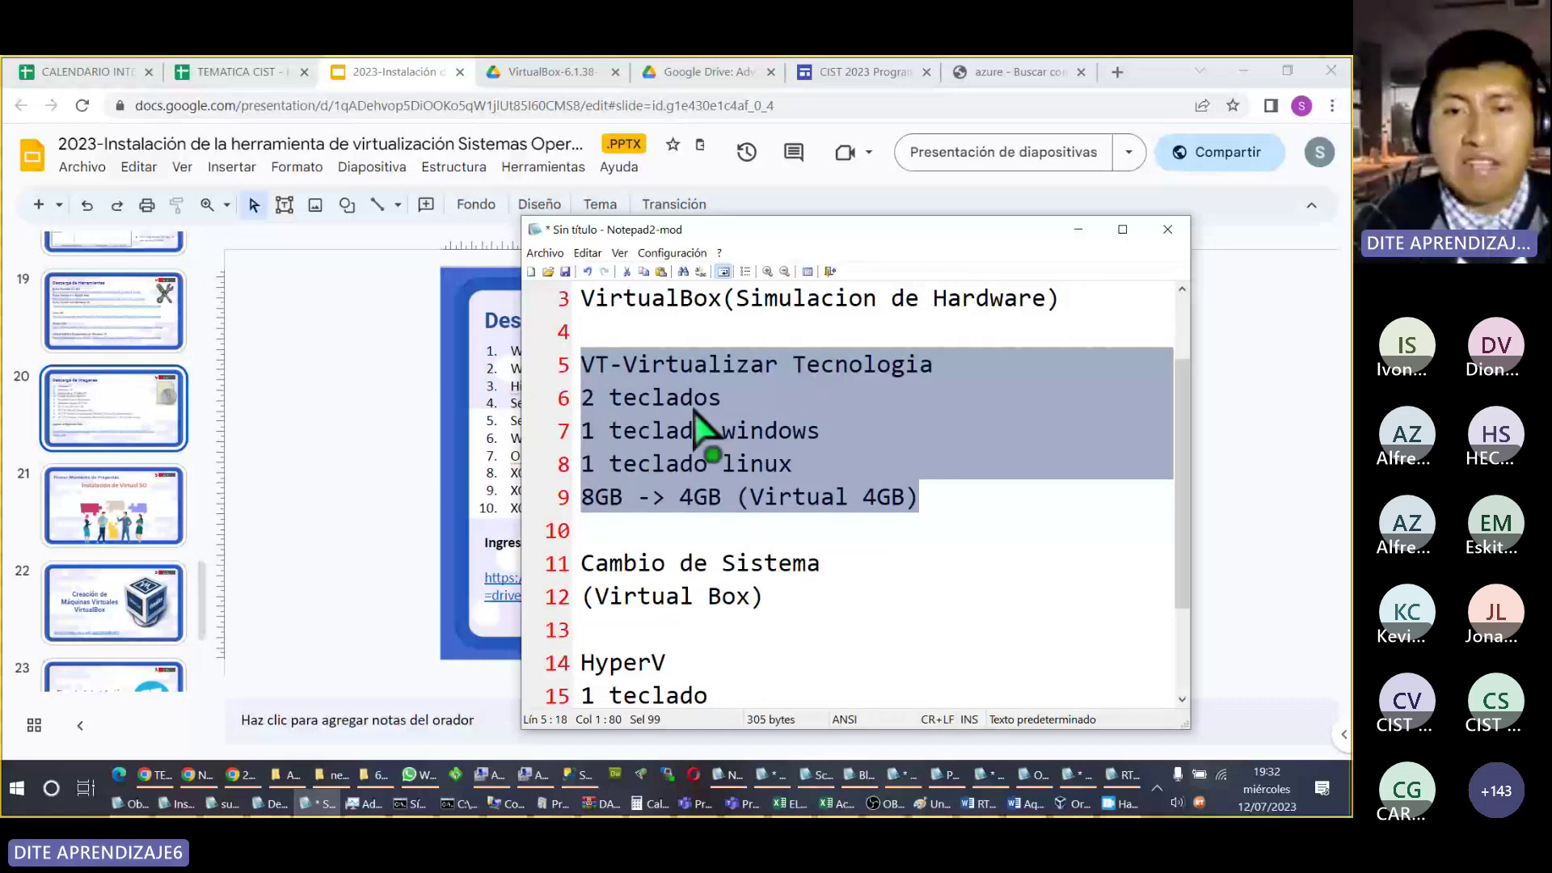
{"action": "scroll", "coordinate": [684, 540], "scroll_direction": "down", "scroll_amount": 1}
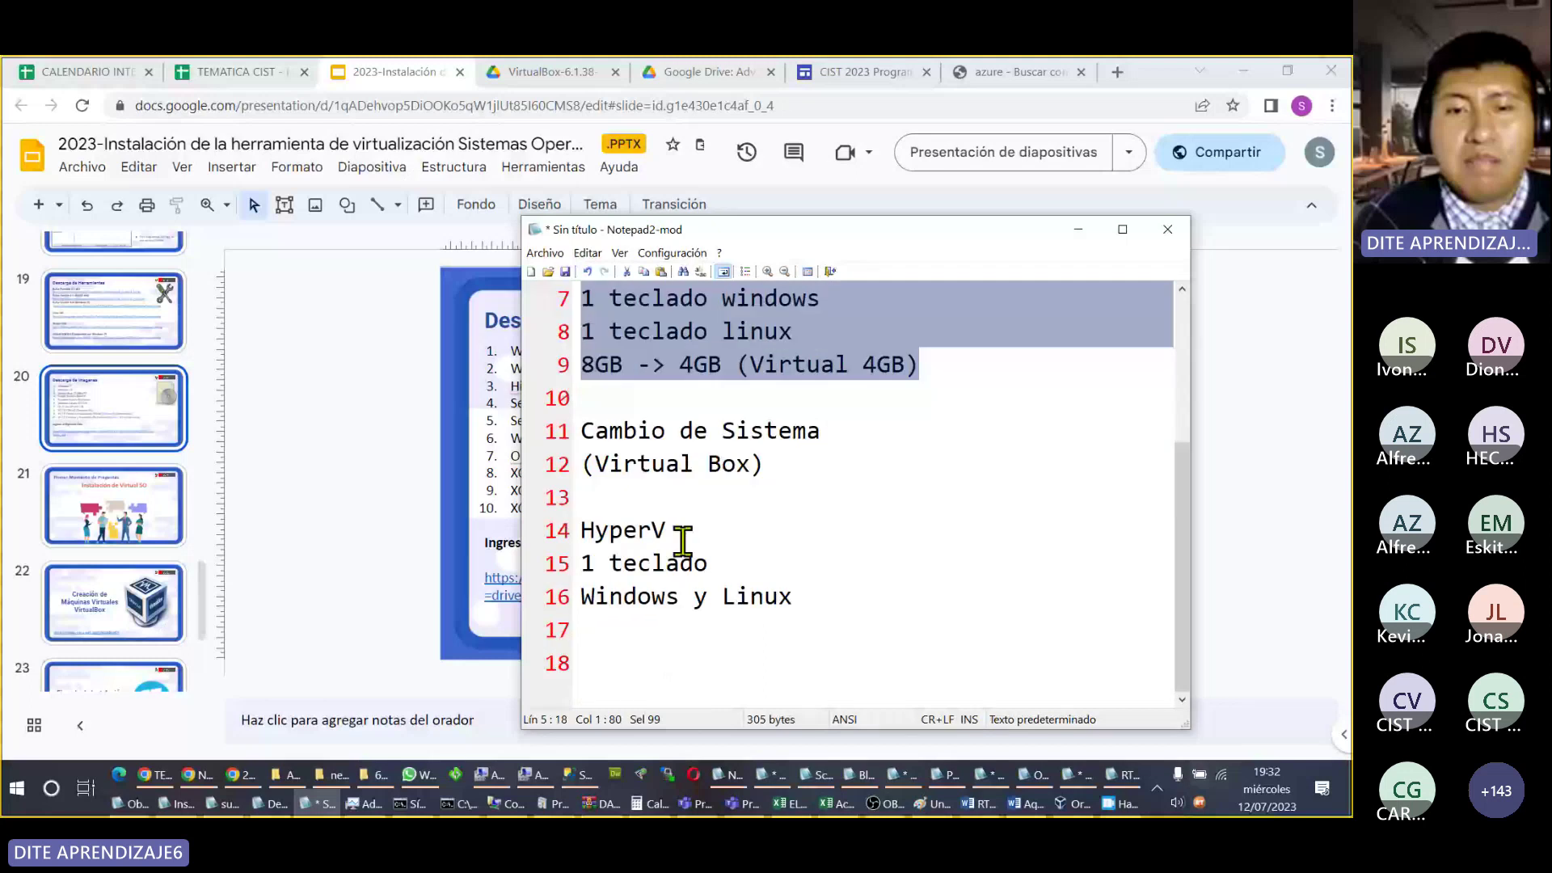
Step: Write '8GB -> 8GB Windows (4GB otro Sistema)' on line 17 of the HyperV notes
{"action": "left_click", "coordinate": [885, 629]}
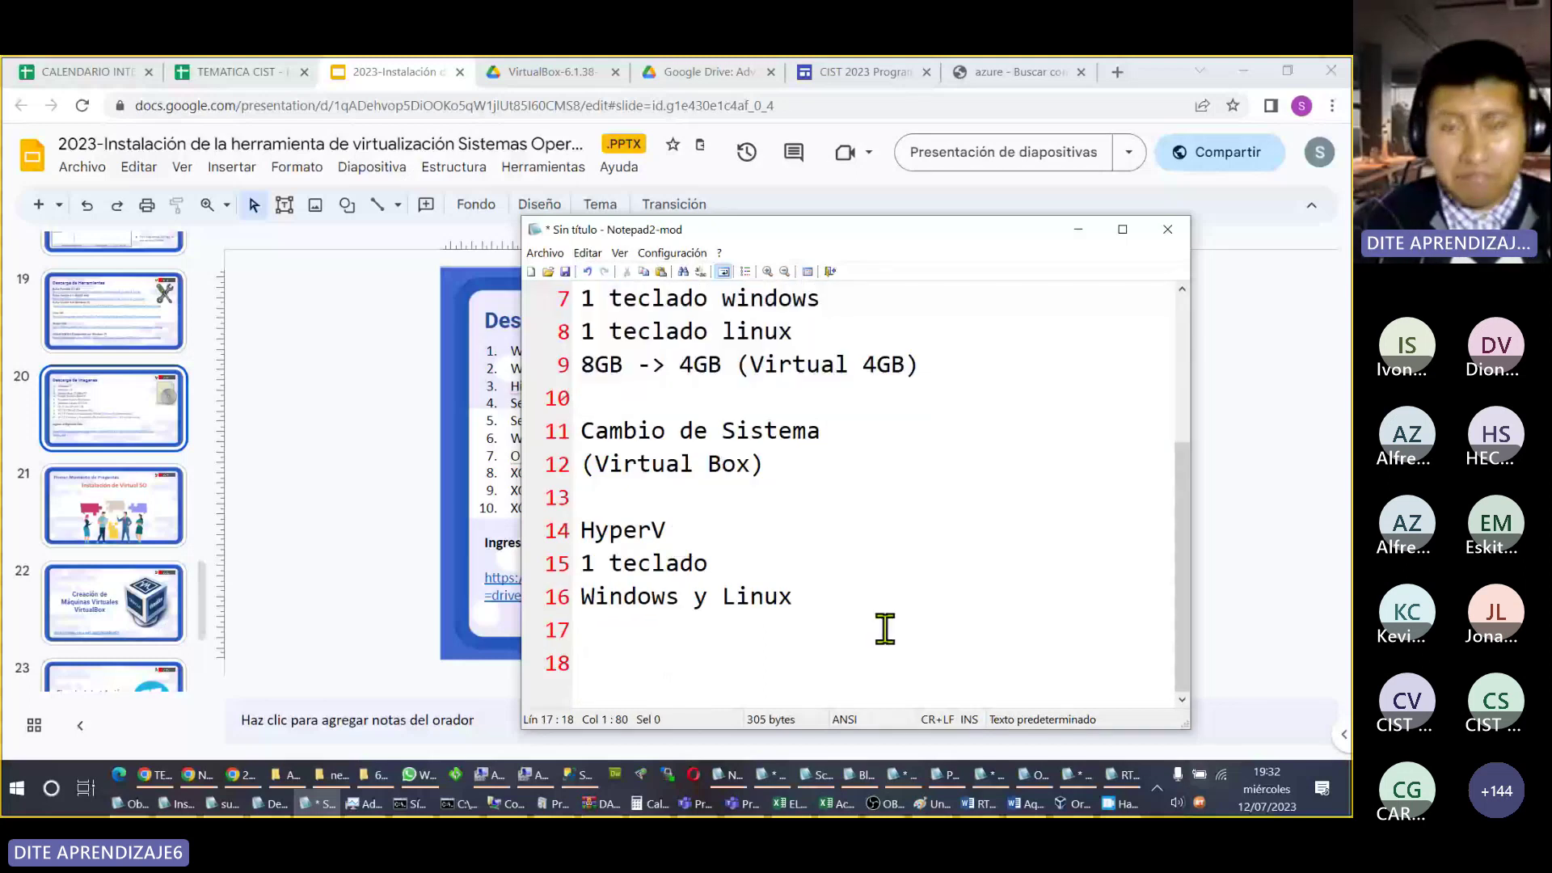
{"action": "type", "text": "8"}
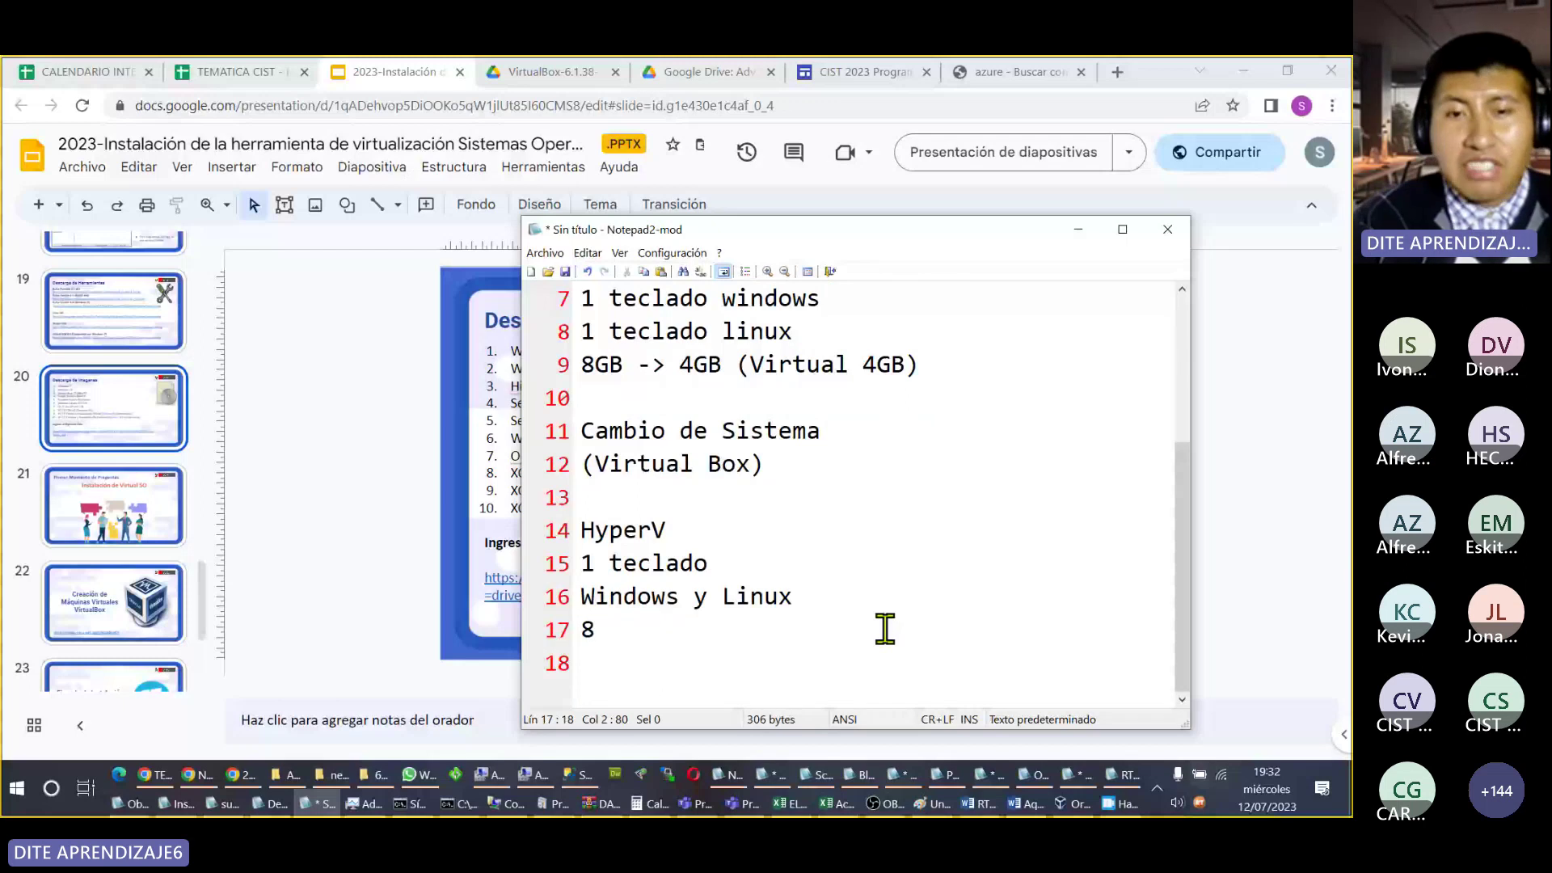
{"action": "type", "text": "GB "}
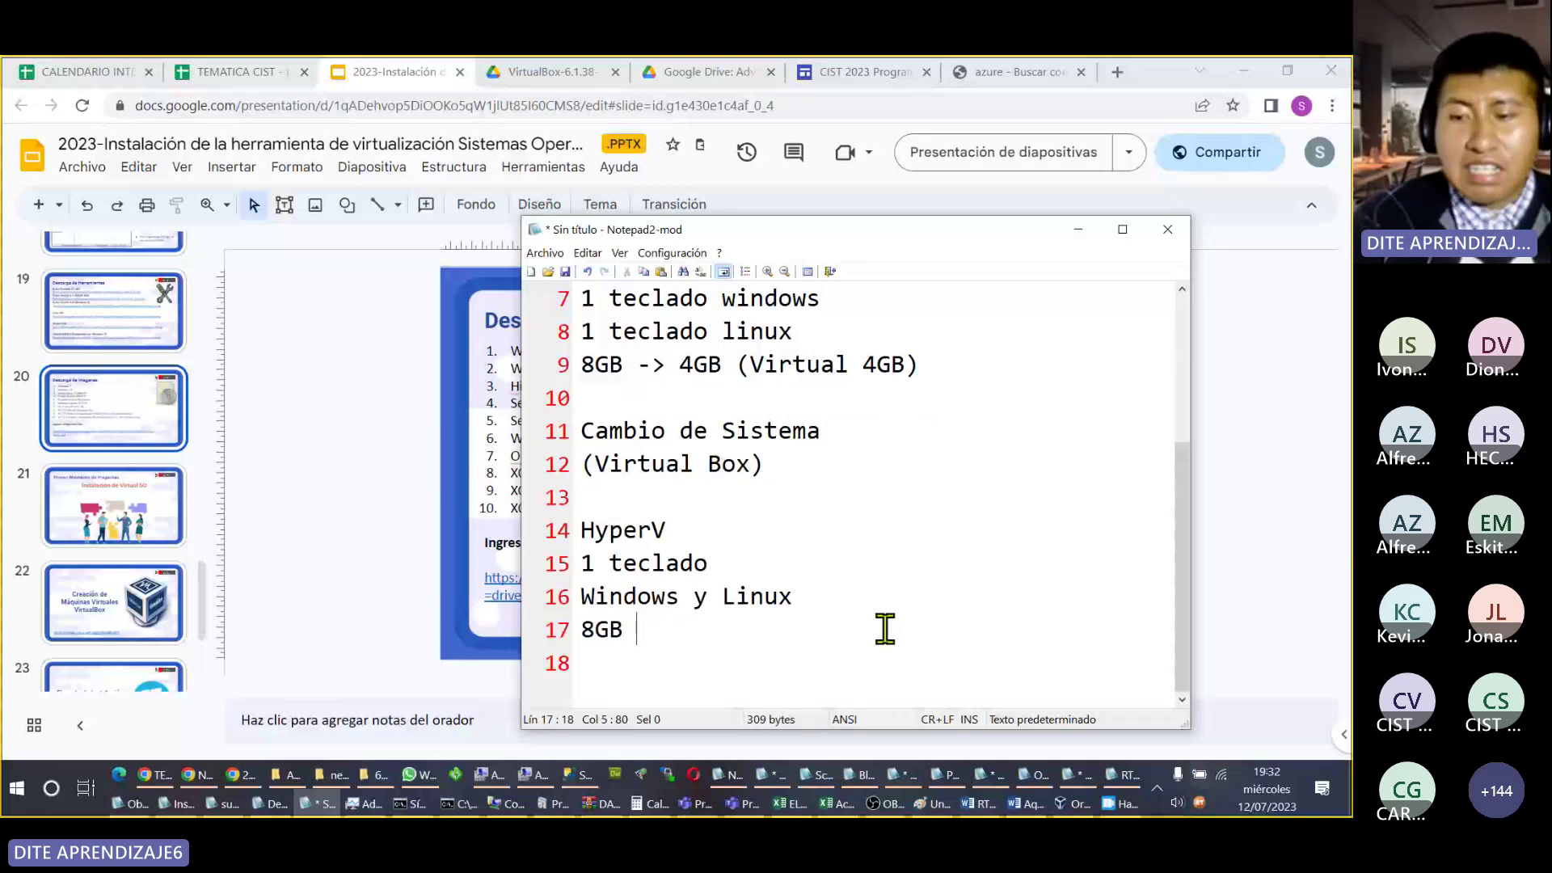
{"action": "type", "text": "-> "}
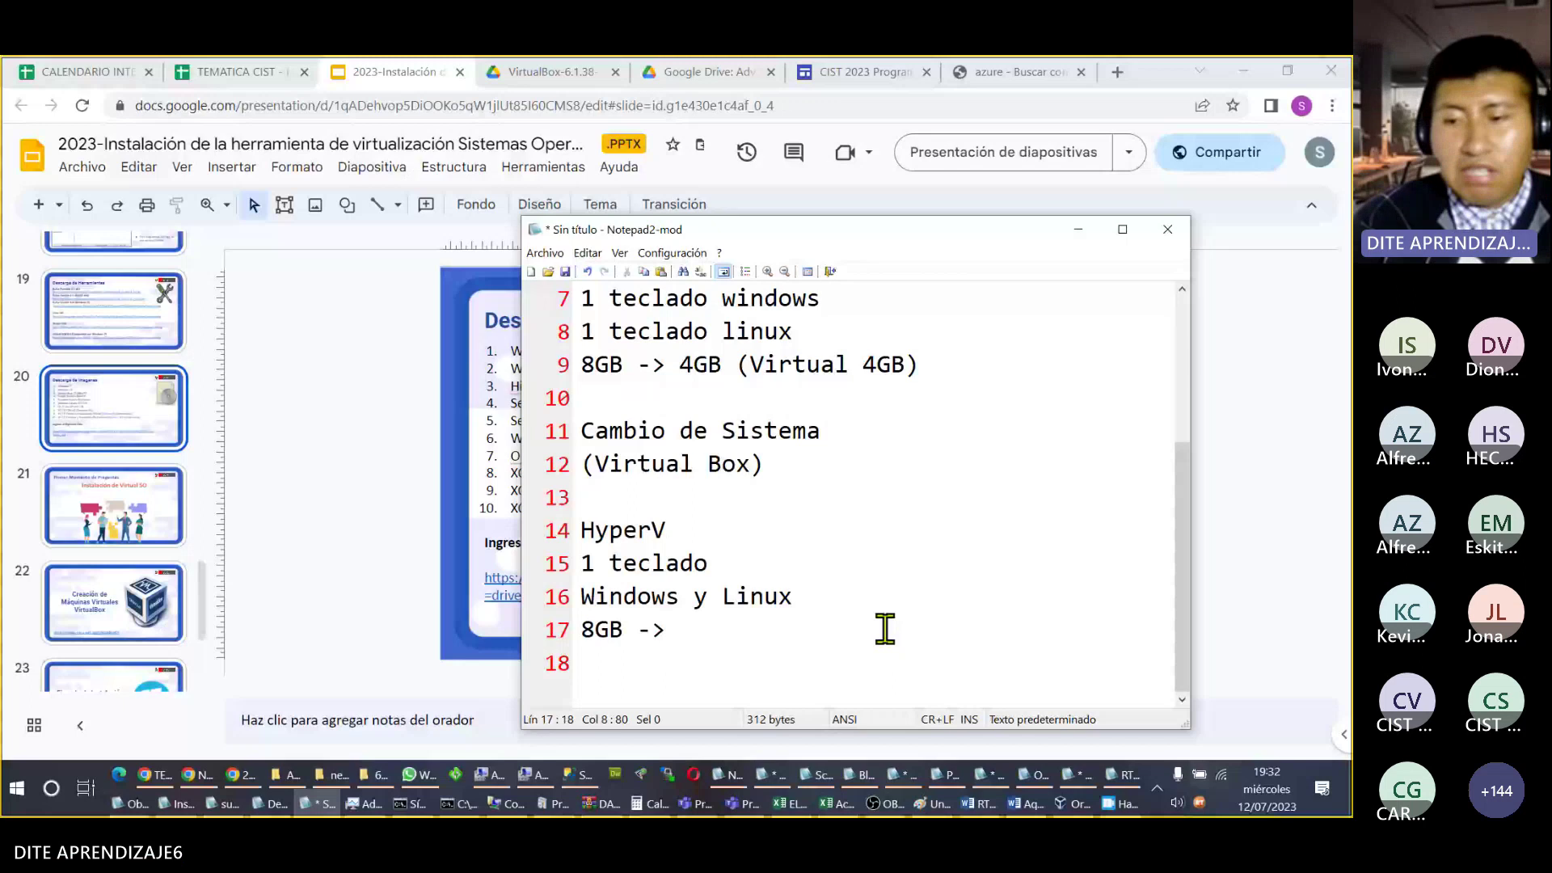
{"action": "type", "text": "8GB"}
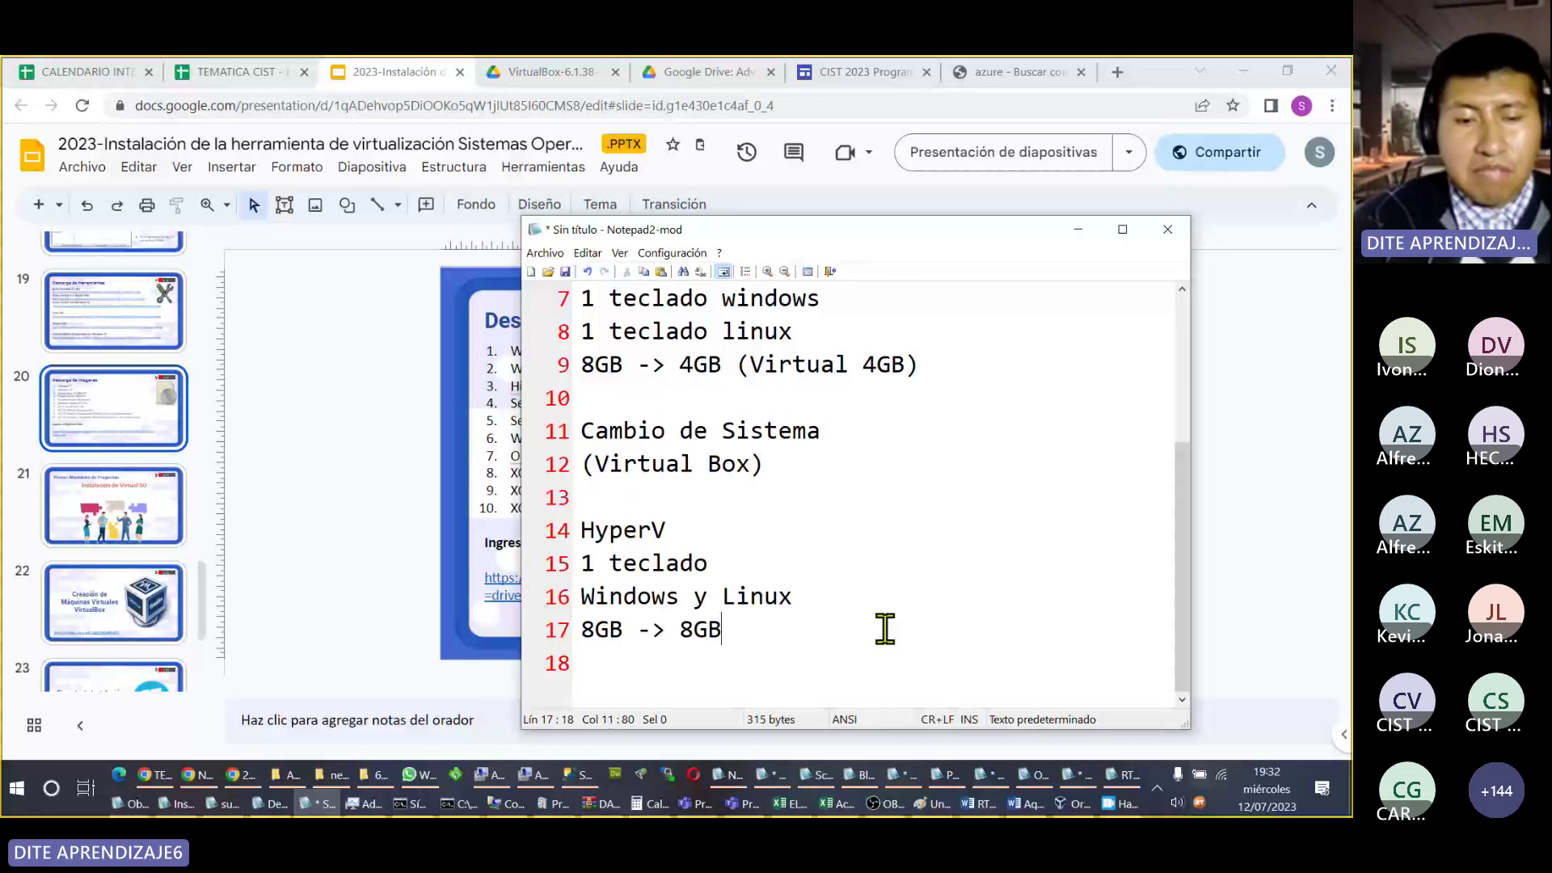
{"action": "type", "text": " Windows"}
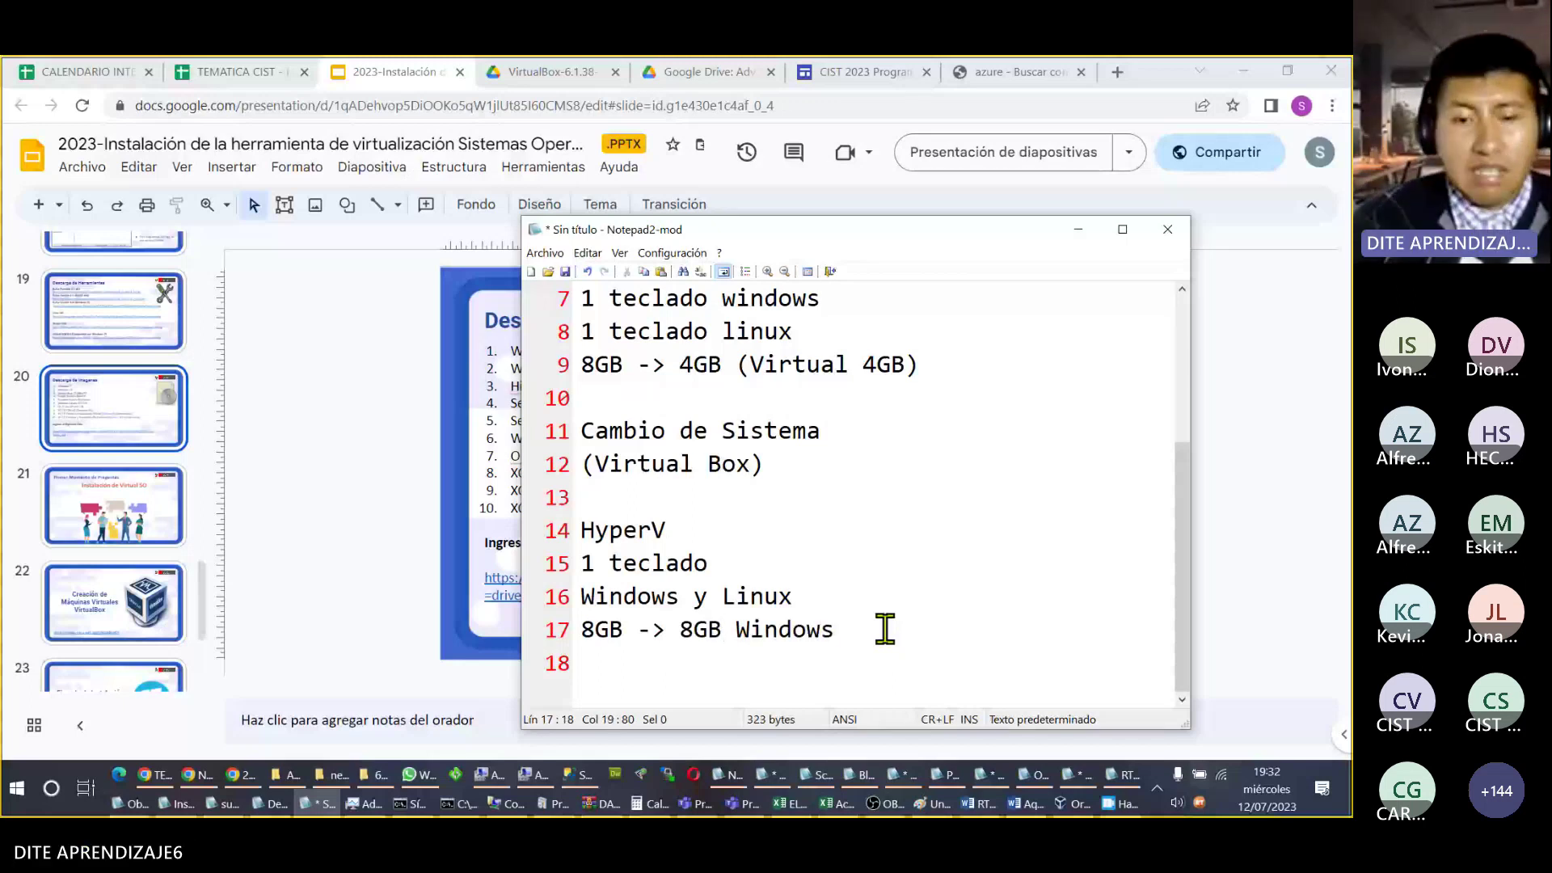
{"action": "type", "text": " ()"}
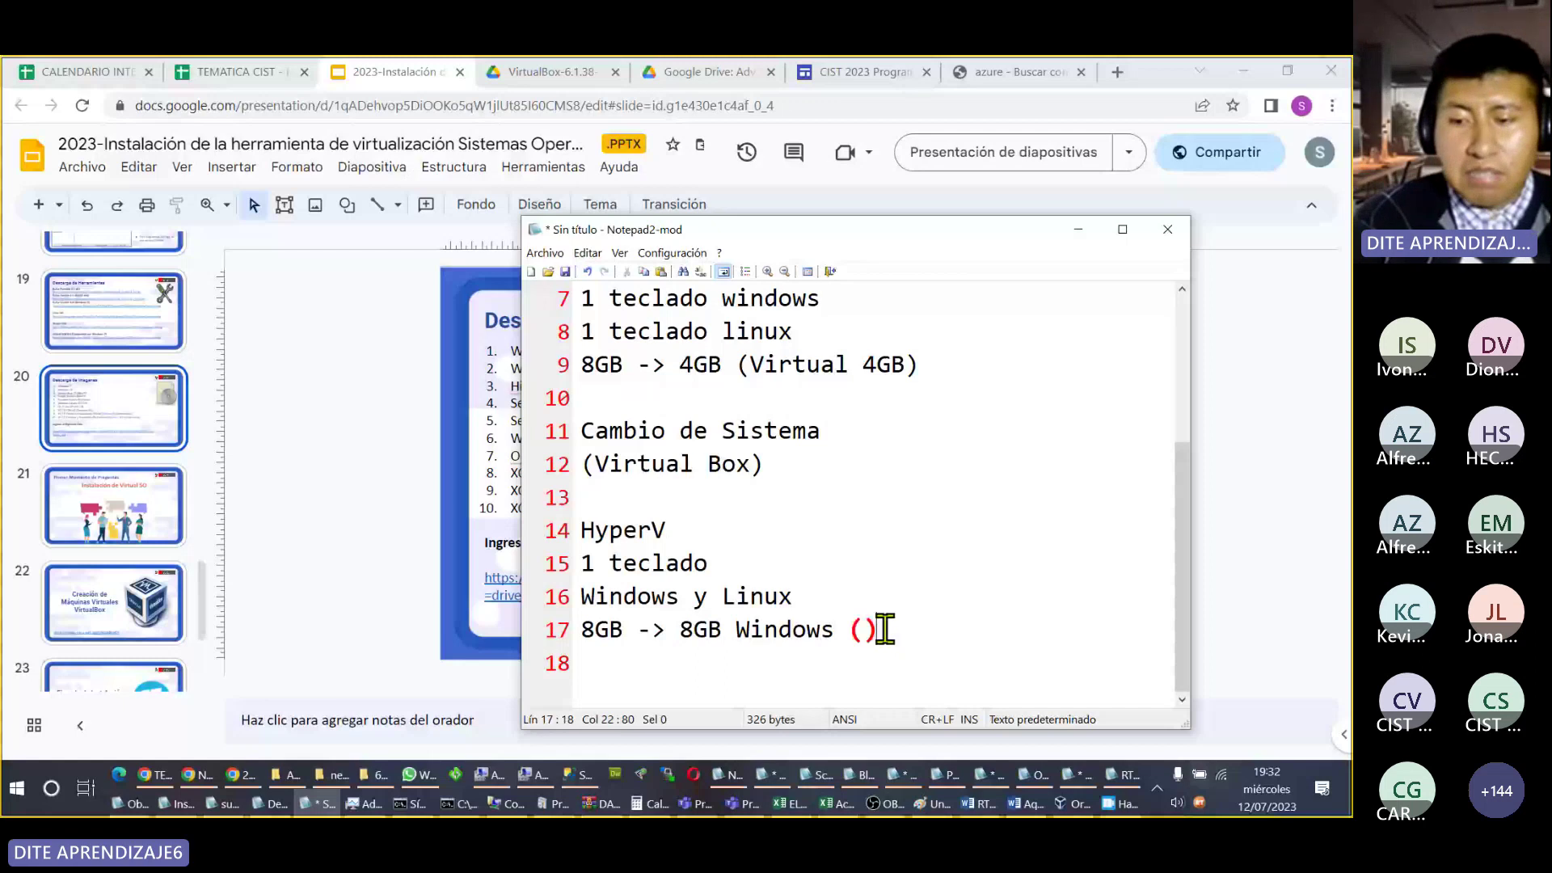
{"action": "type", "text": "50"}
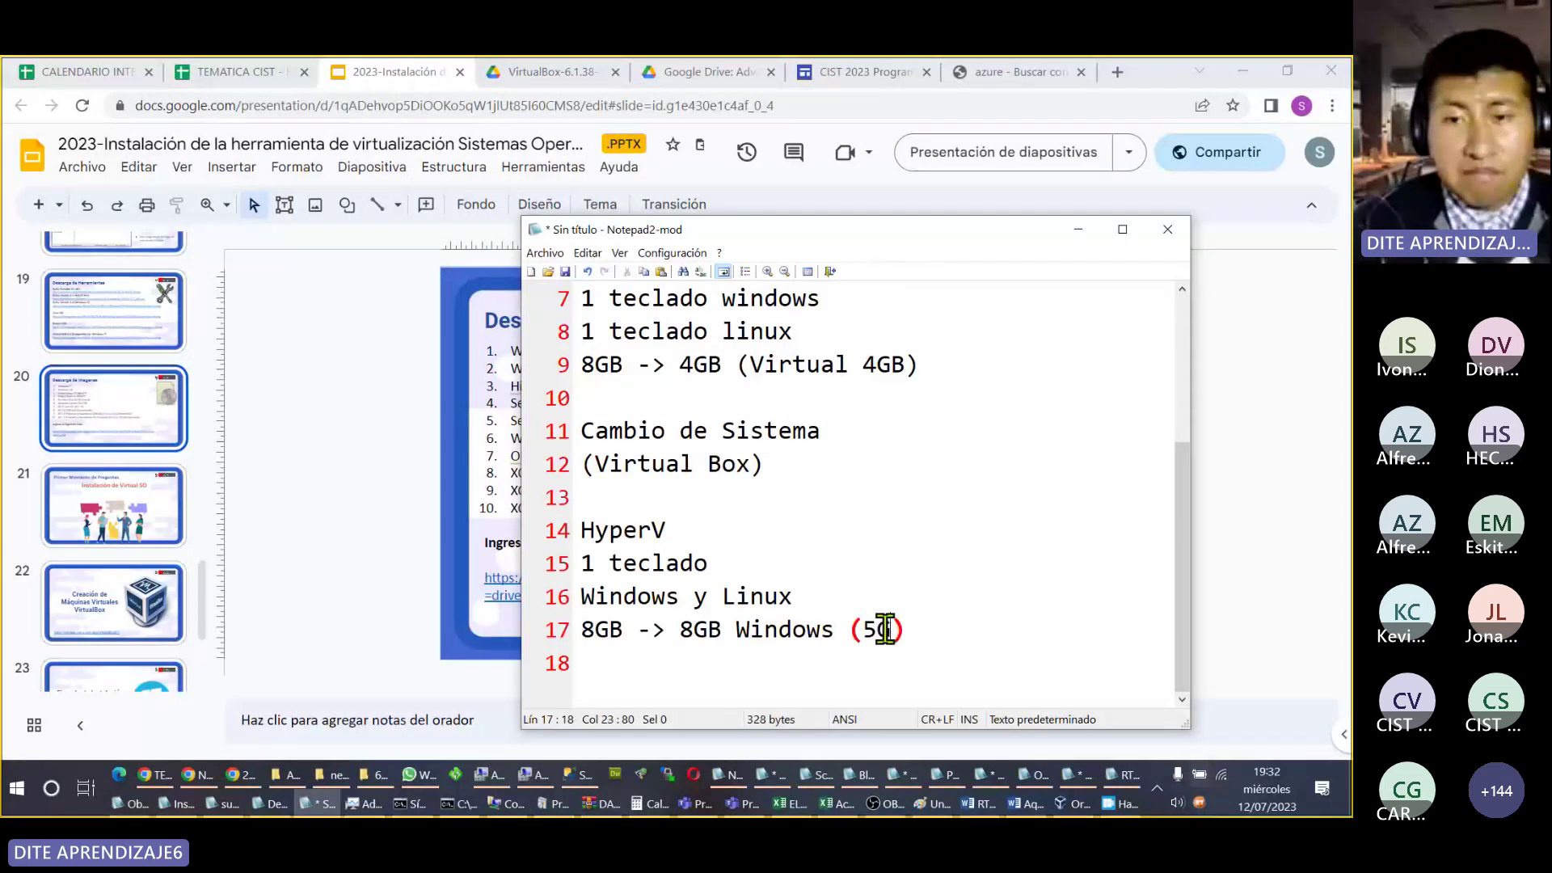
{"action": "key", "text": "BackSpace"}
{"action": "key", "text": "BackSpace"}
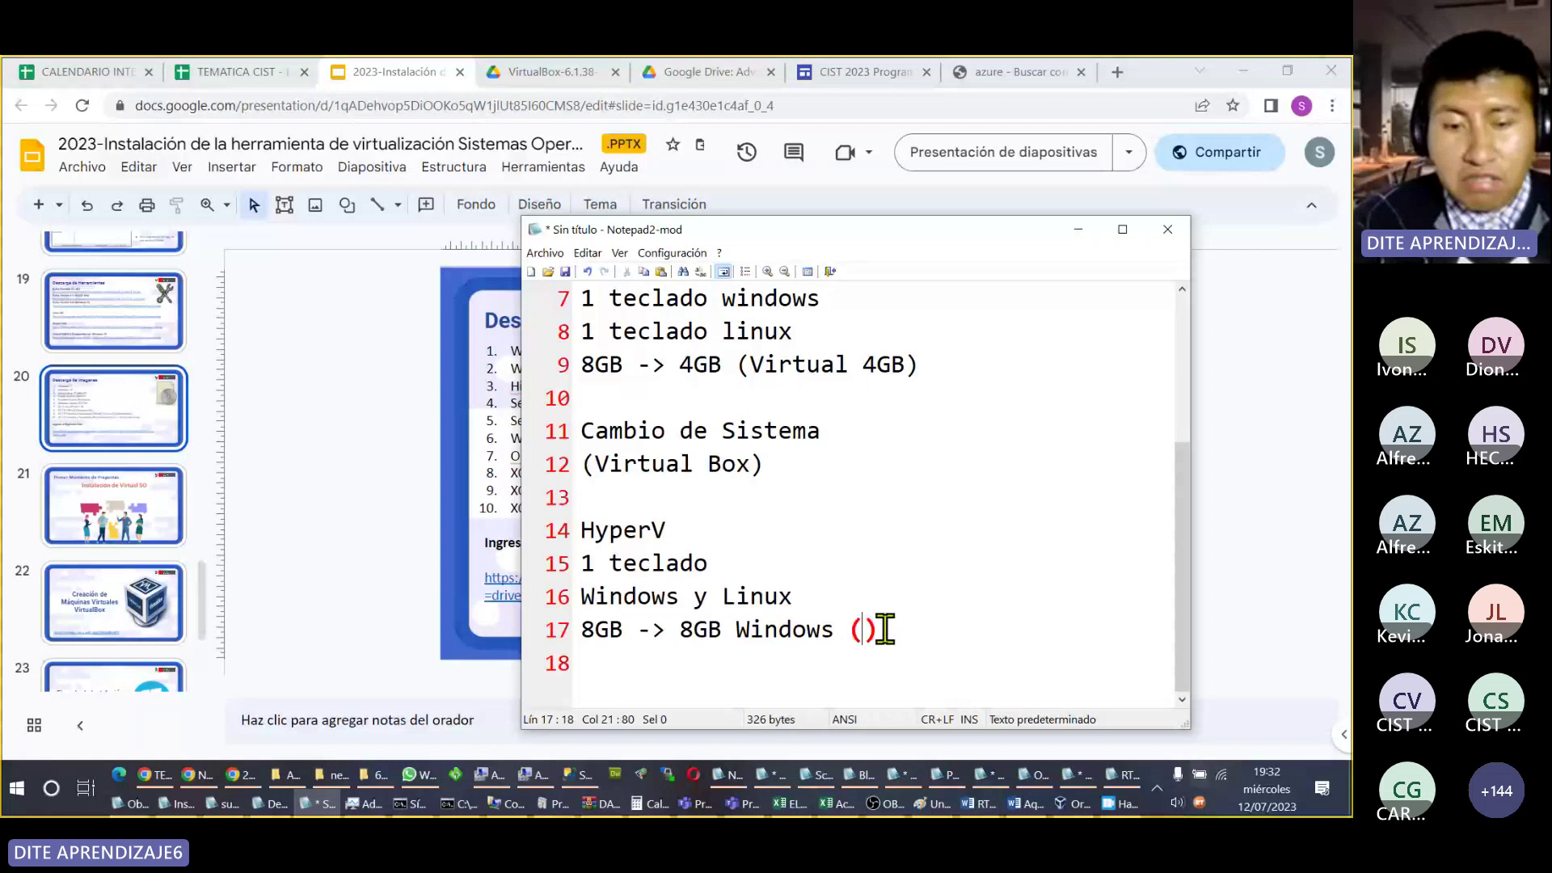
{"action": "type", "text": "4GB"}
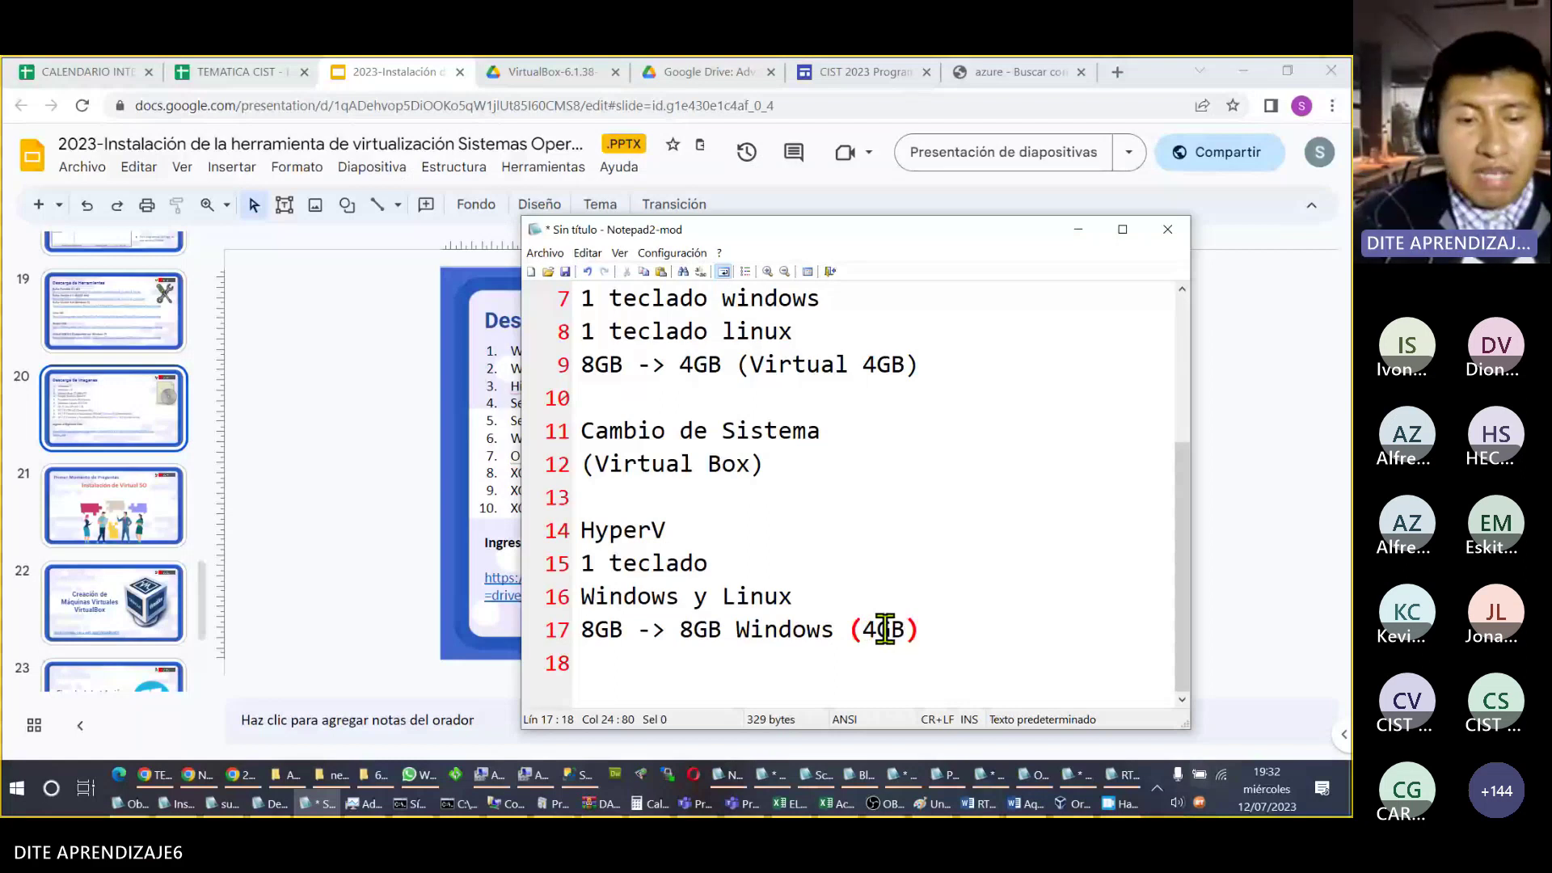
{"action": "type", "text": " otro "}
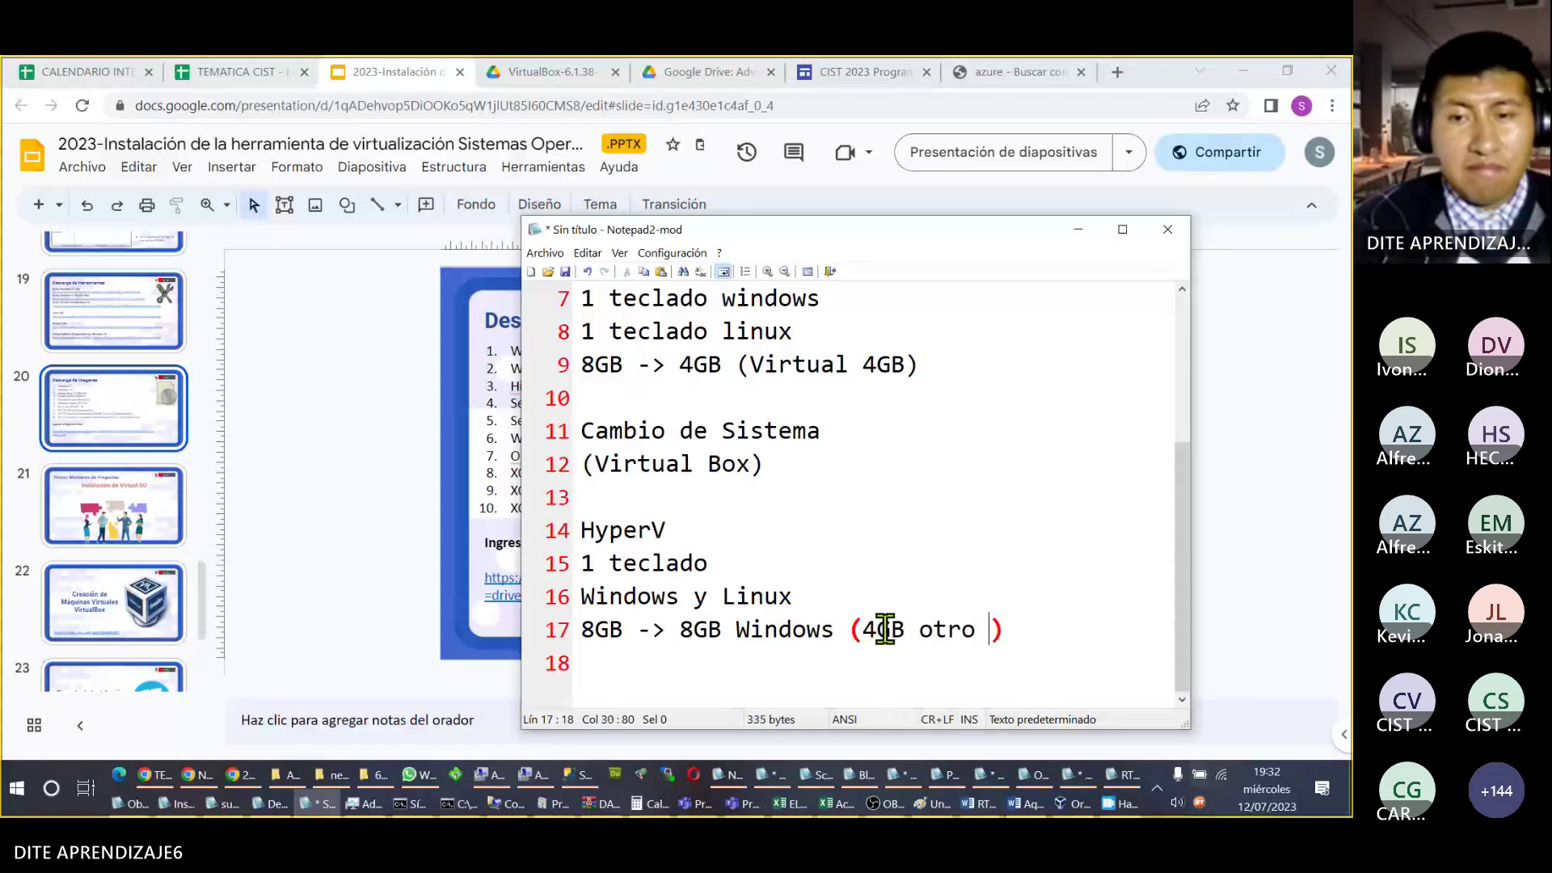
{"action": "type", "text": "Sistema"}
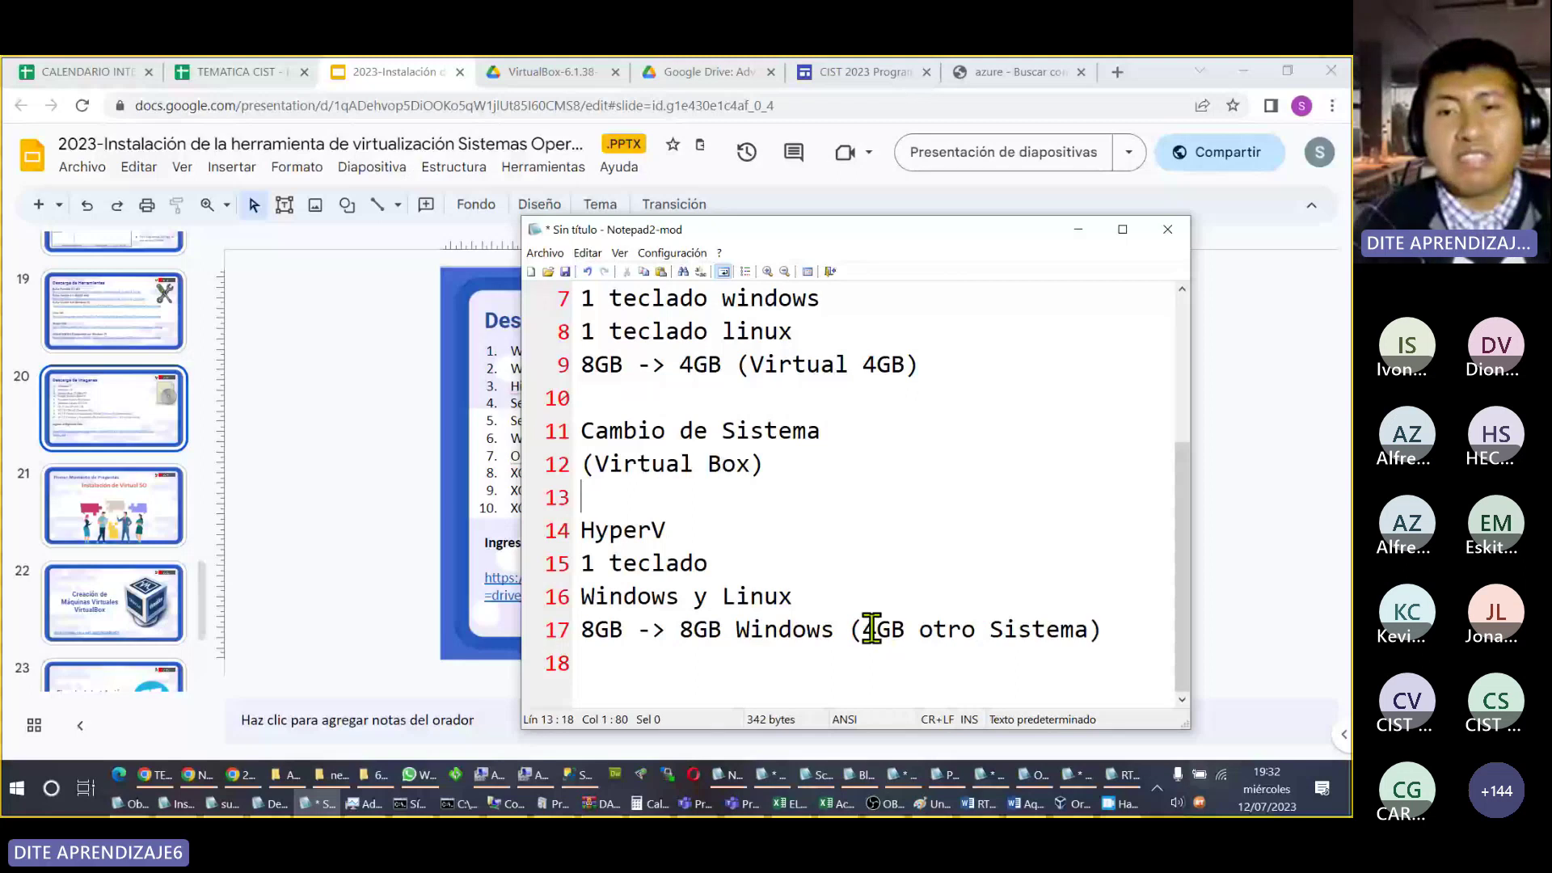
{"action": "left_click_drag", "start_coordinate": [876, 629], "coordinate": [930, 616]}
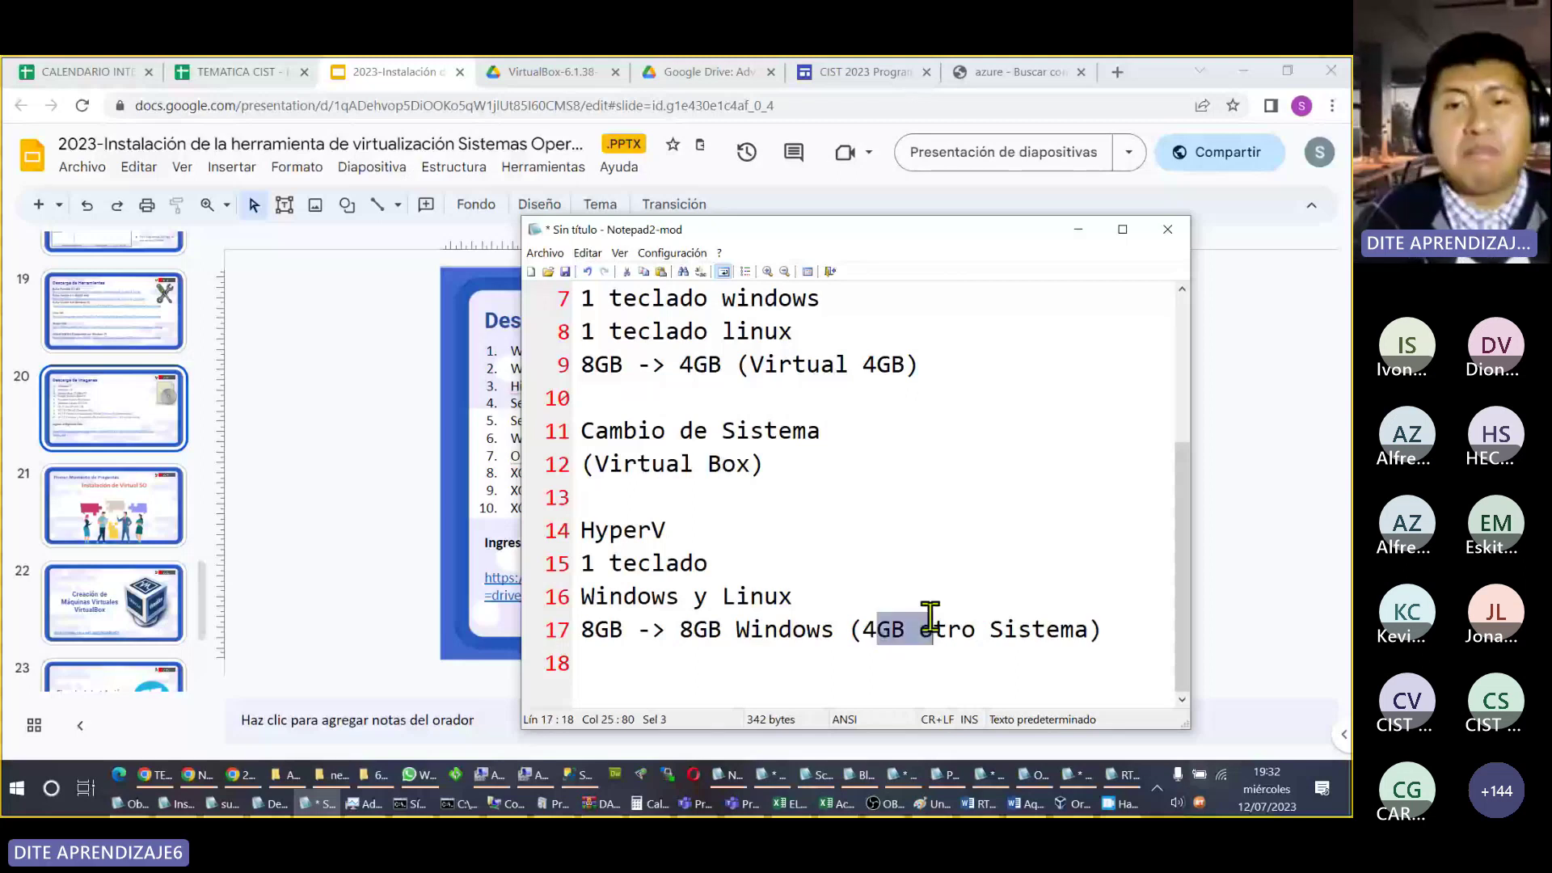
{"action": "left_click", "coordinate": [769, 648]}
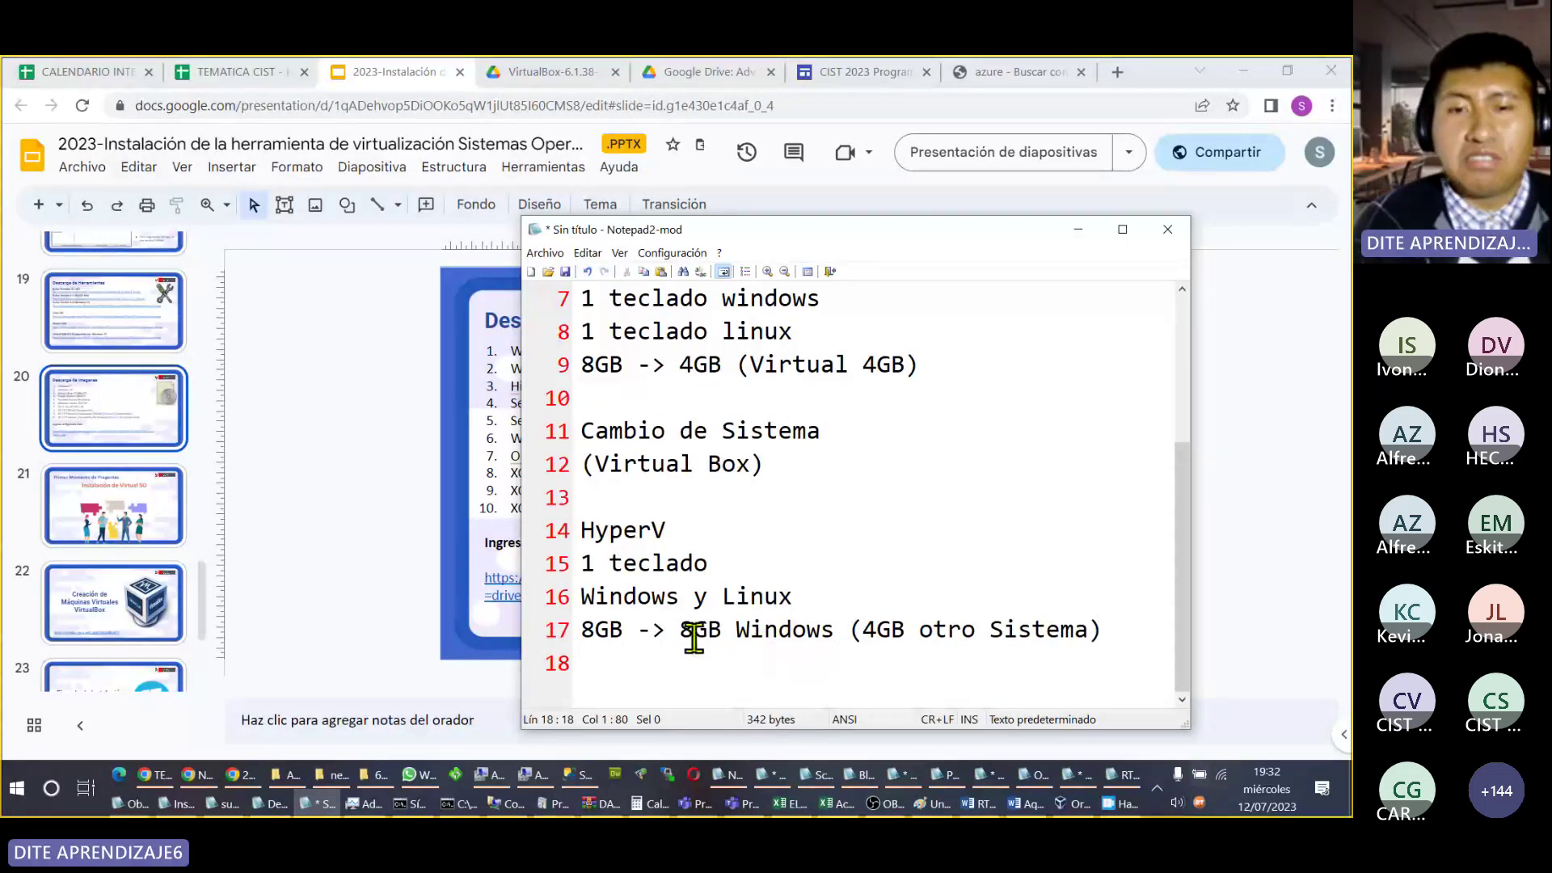
Step: Highlight 'HyperV' on line 14 and '8GB -> 8GB Windows' on line 17 while reviewing the notes
{"action": "left_click_drag", "start_coordinate": [683, 634], "coordinate": [834, 634]}
{"action": "left_click", "coordinate": [746, 693]}
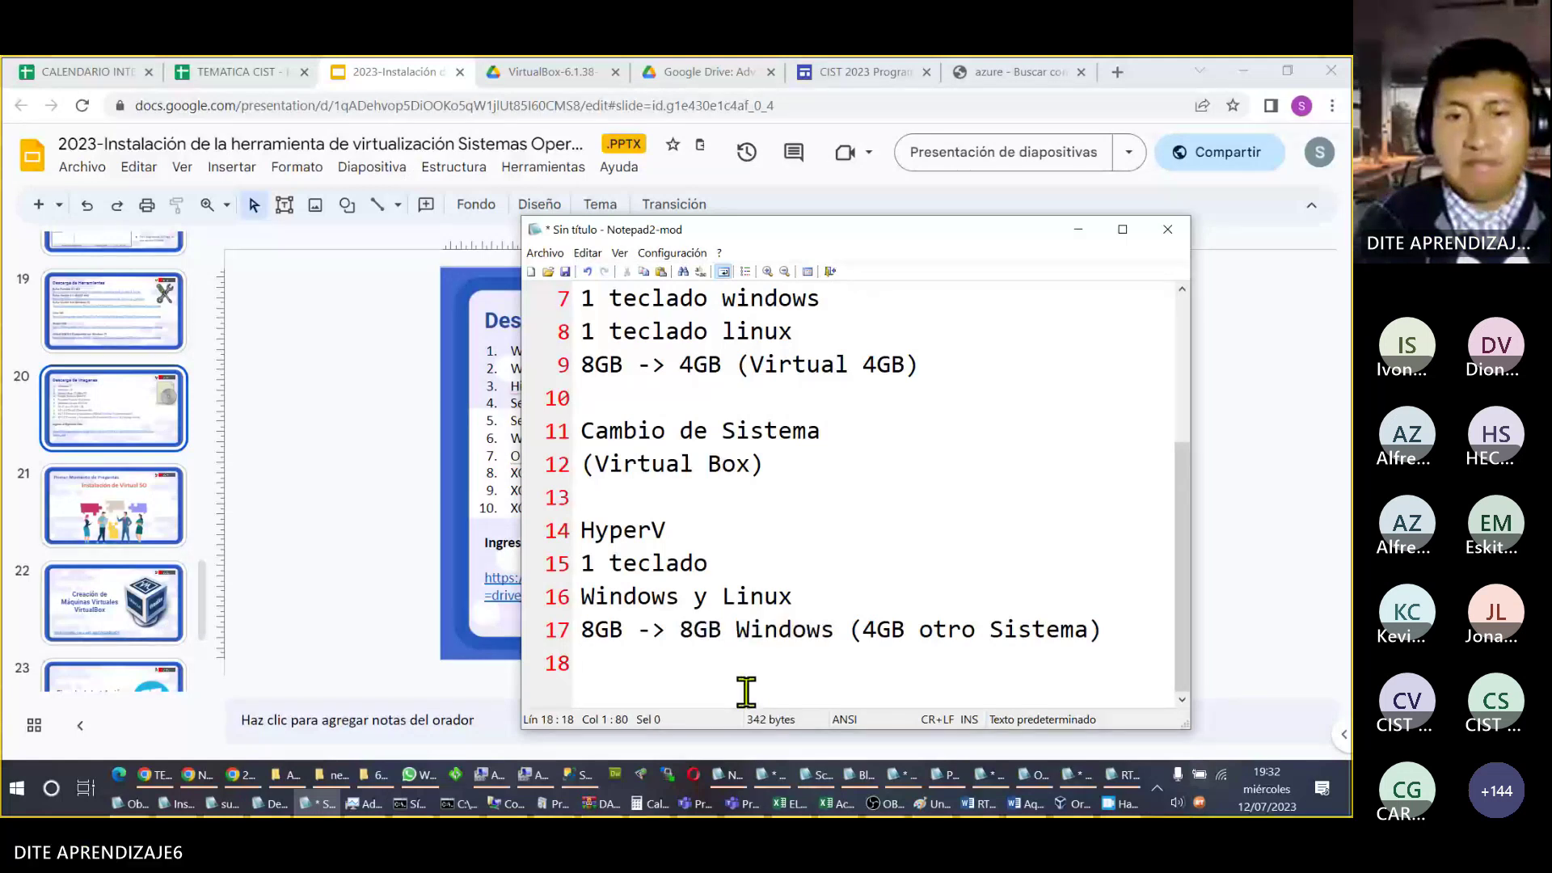
{"action": "left_click_drag", "start_coordinate": [667, 530], "coordinate": [375, 531]}
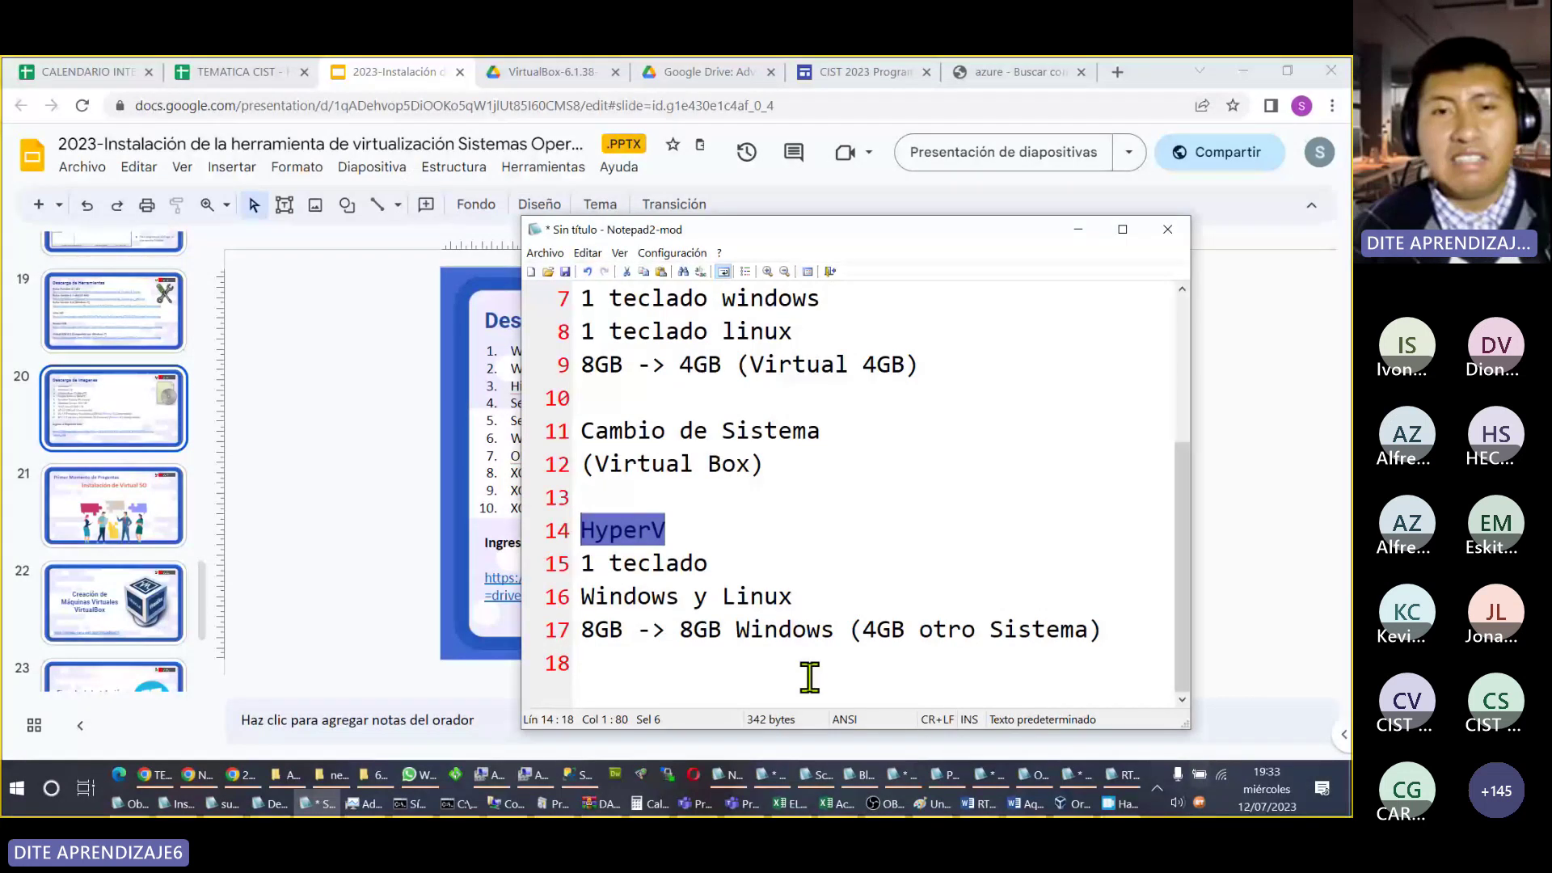
{"action": "left_click", "coordinate": [712, 497]}
{"action": "scroll", "coordinate": [696, 477], "scroll_direction": "up", "scroll_amount": 1}
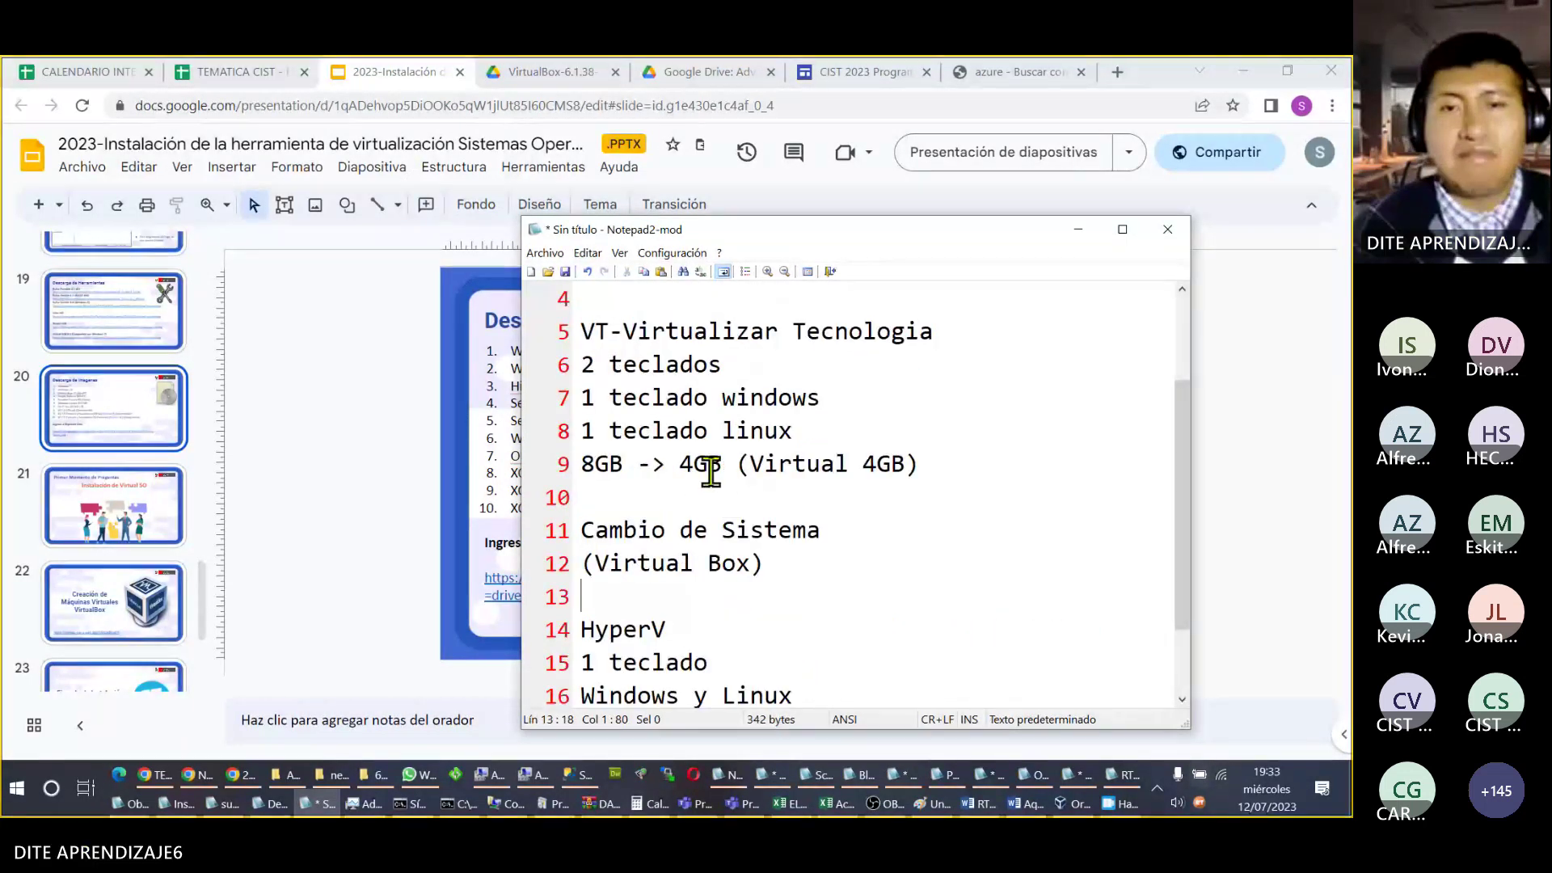
{"action": "scroll", "coordinate": [831, 477], "scroll_direction": "down", "scroll_amount": 1}
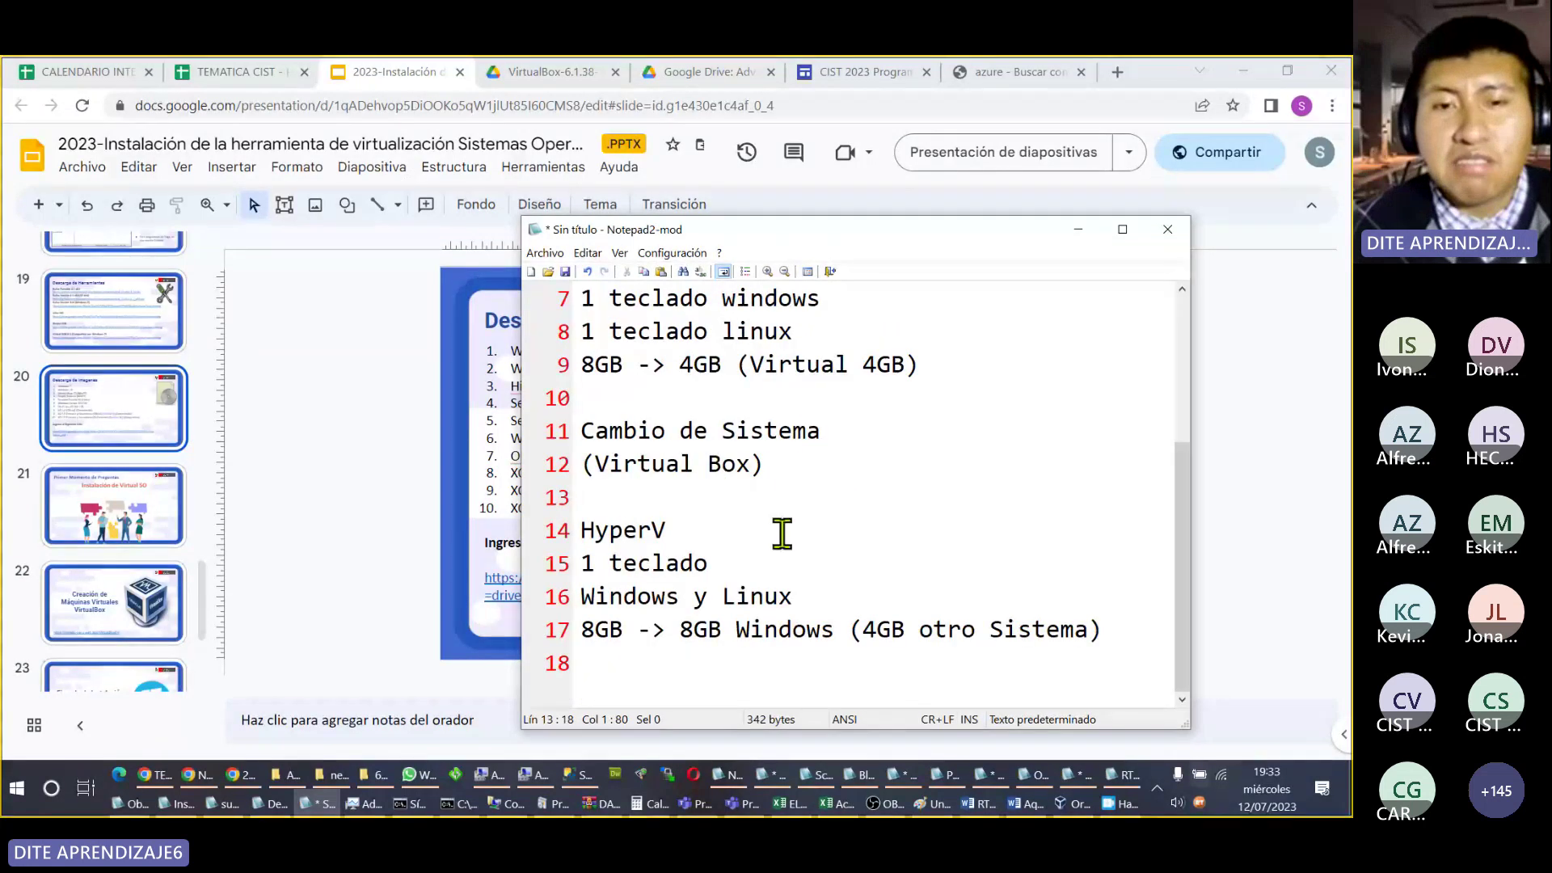
{"action": "left_click_drag", "start_coordinate": [693, 534], "coordinate": [447, 535]}
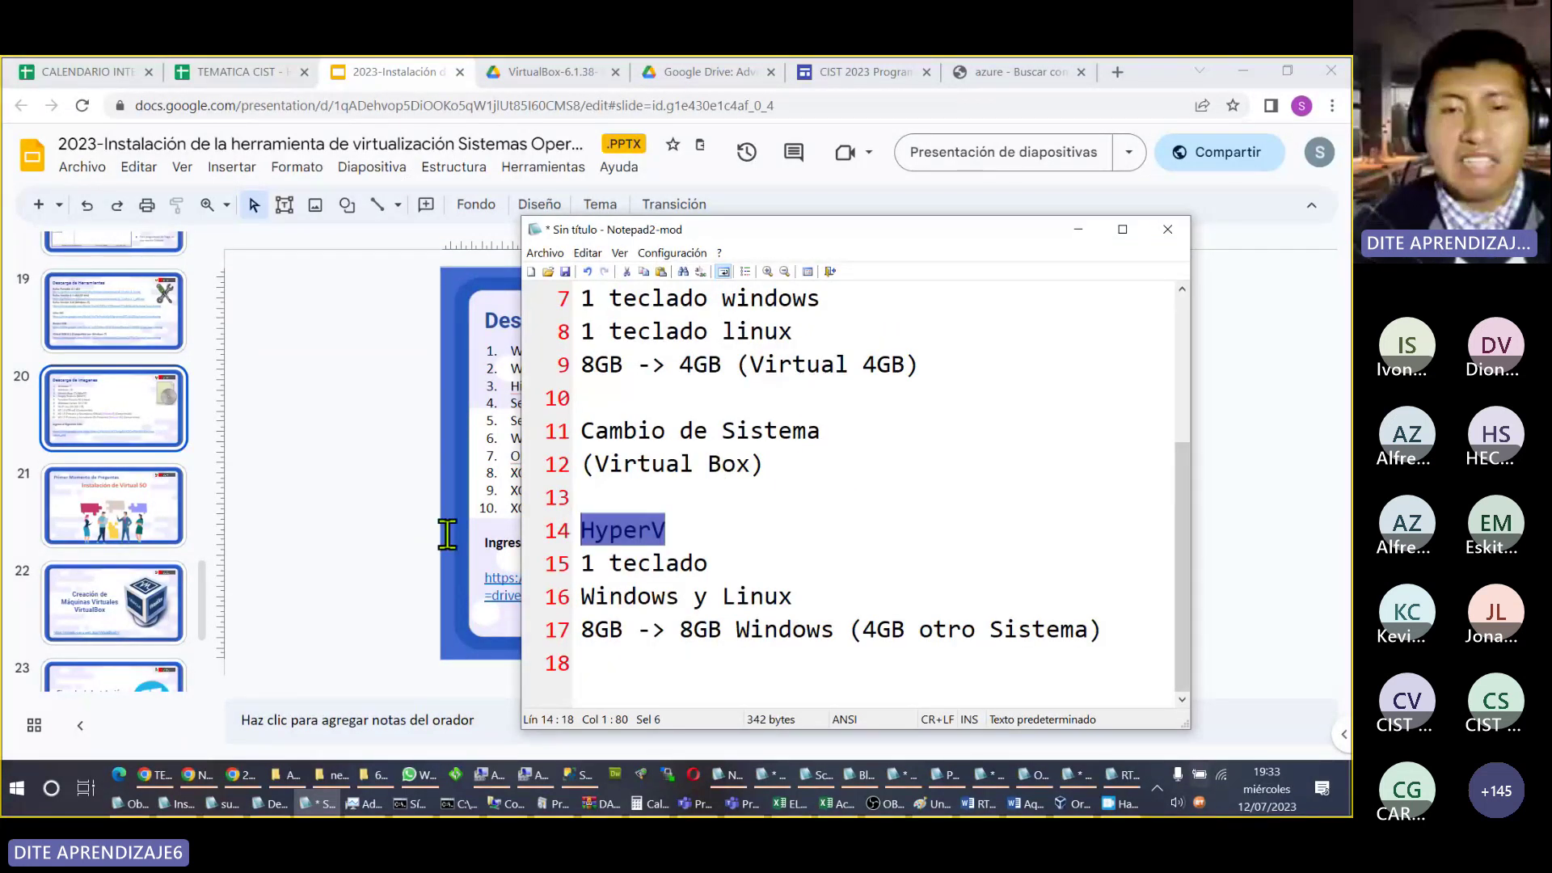
{"action": "left_click_drag", "start_coordinate": [835, 629], "coordinate": [518, 631]}
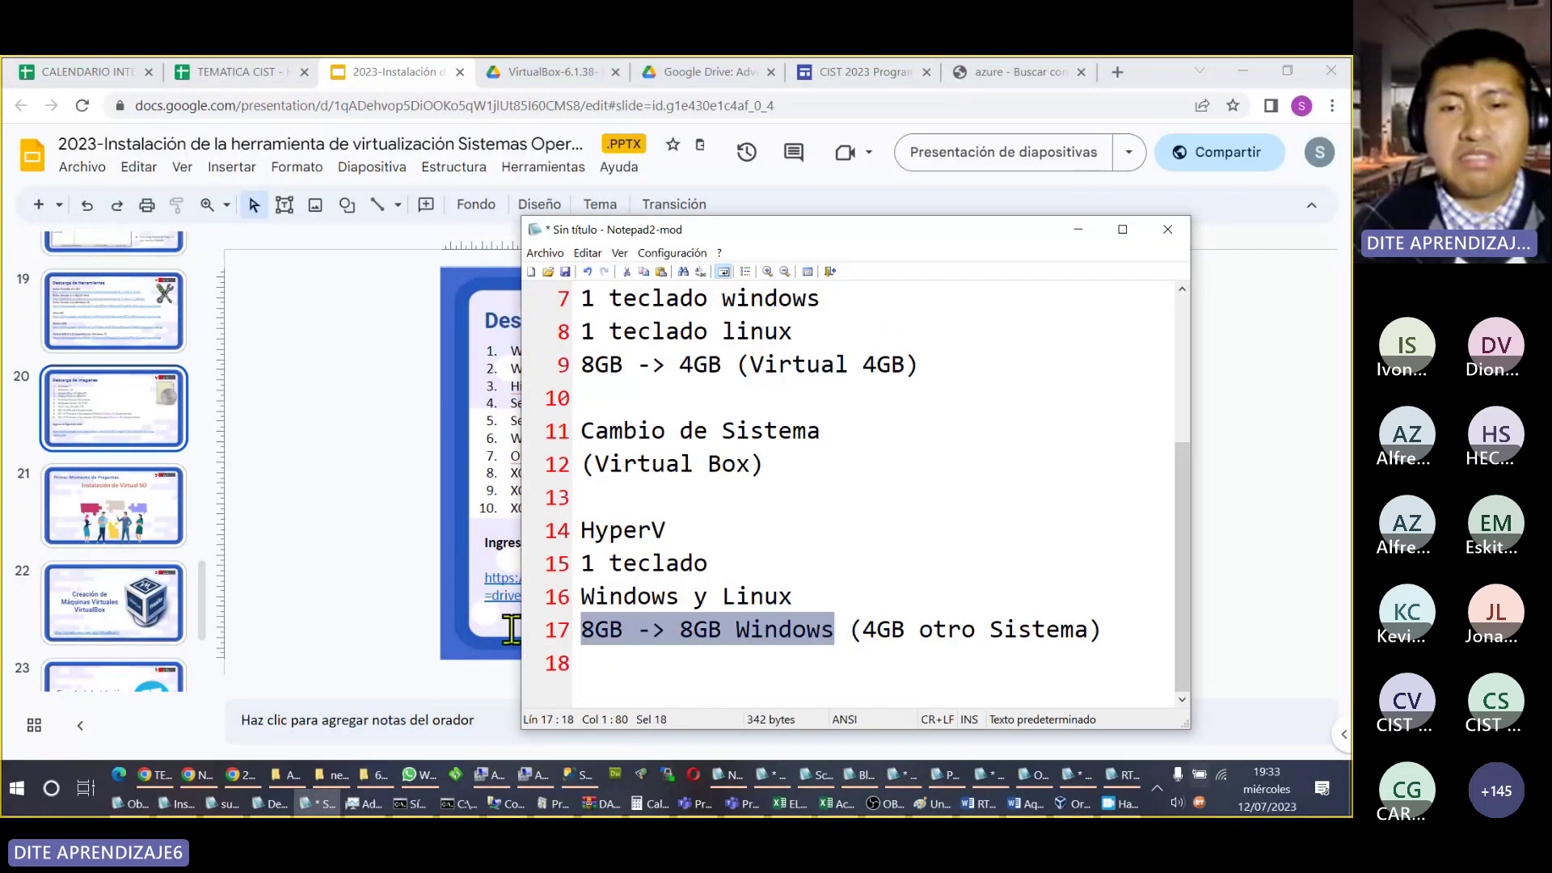
Step: Add a new line 19 reading 'windows y linux en un solo Arranque', then open the Start menu
{"action": "left_click", "coordinate": [733, 661]}
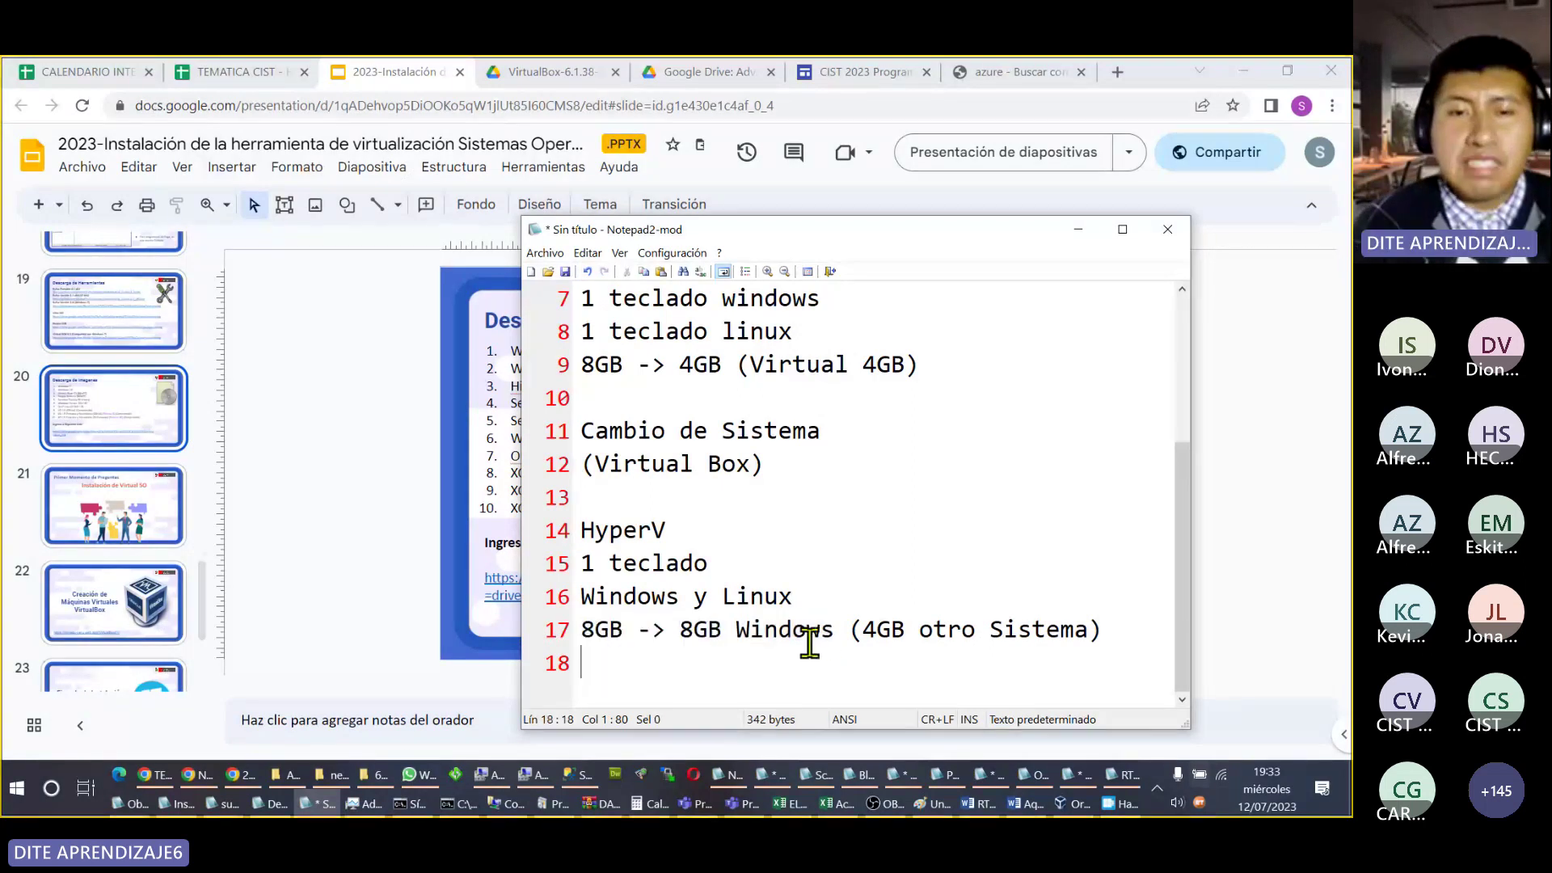
{"action": "key", "text": "Return"}
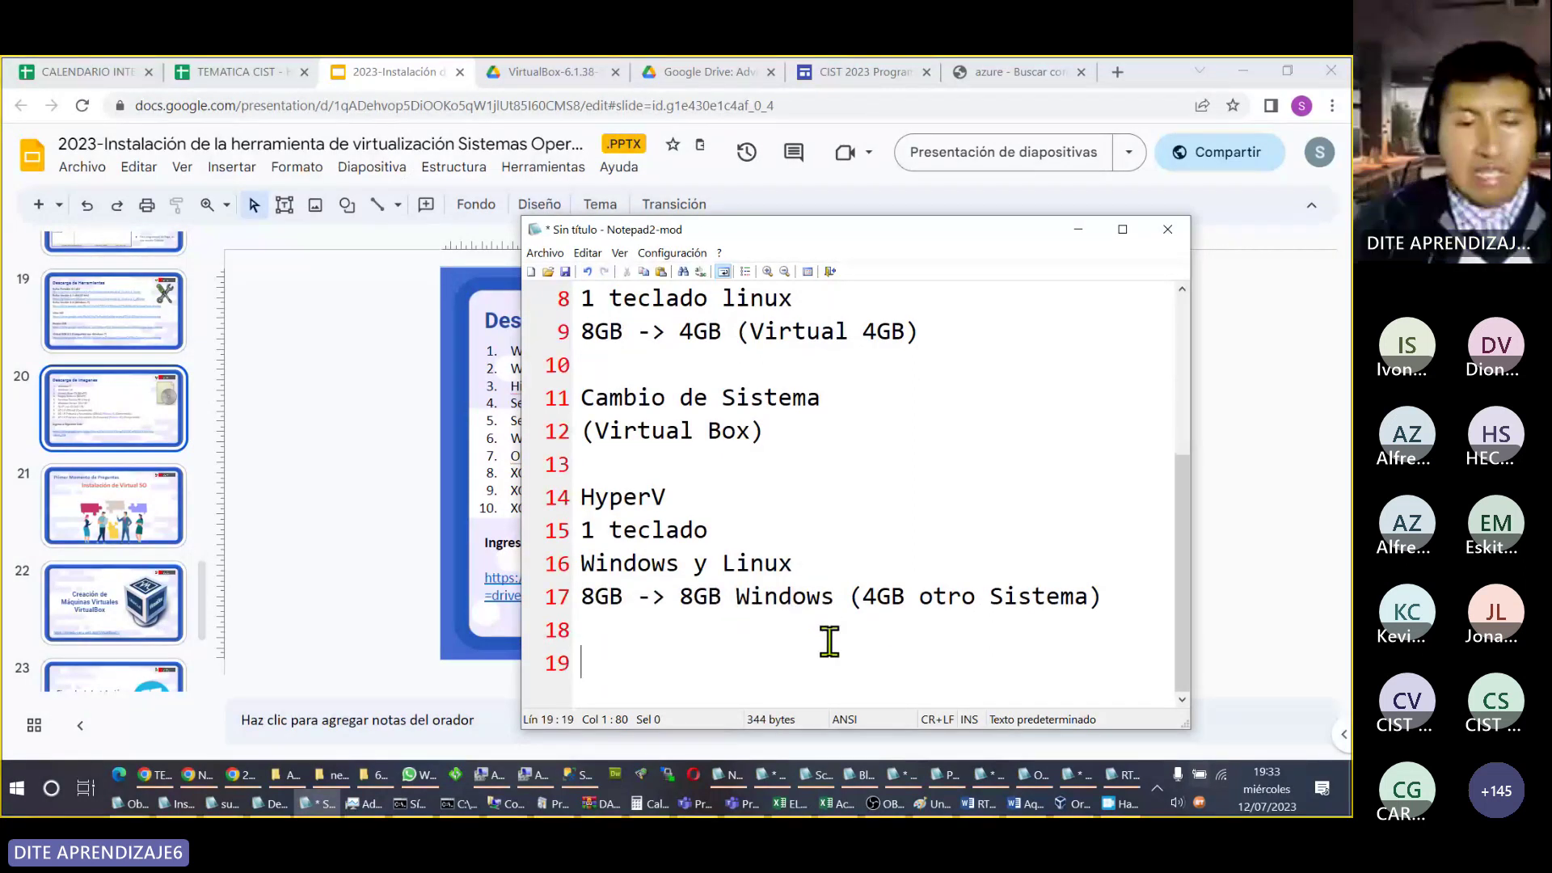
{"action": "type", "text": "windows y"}
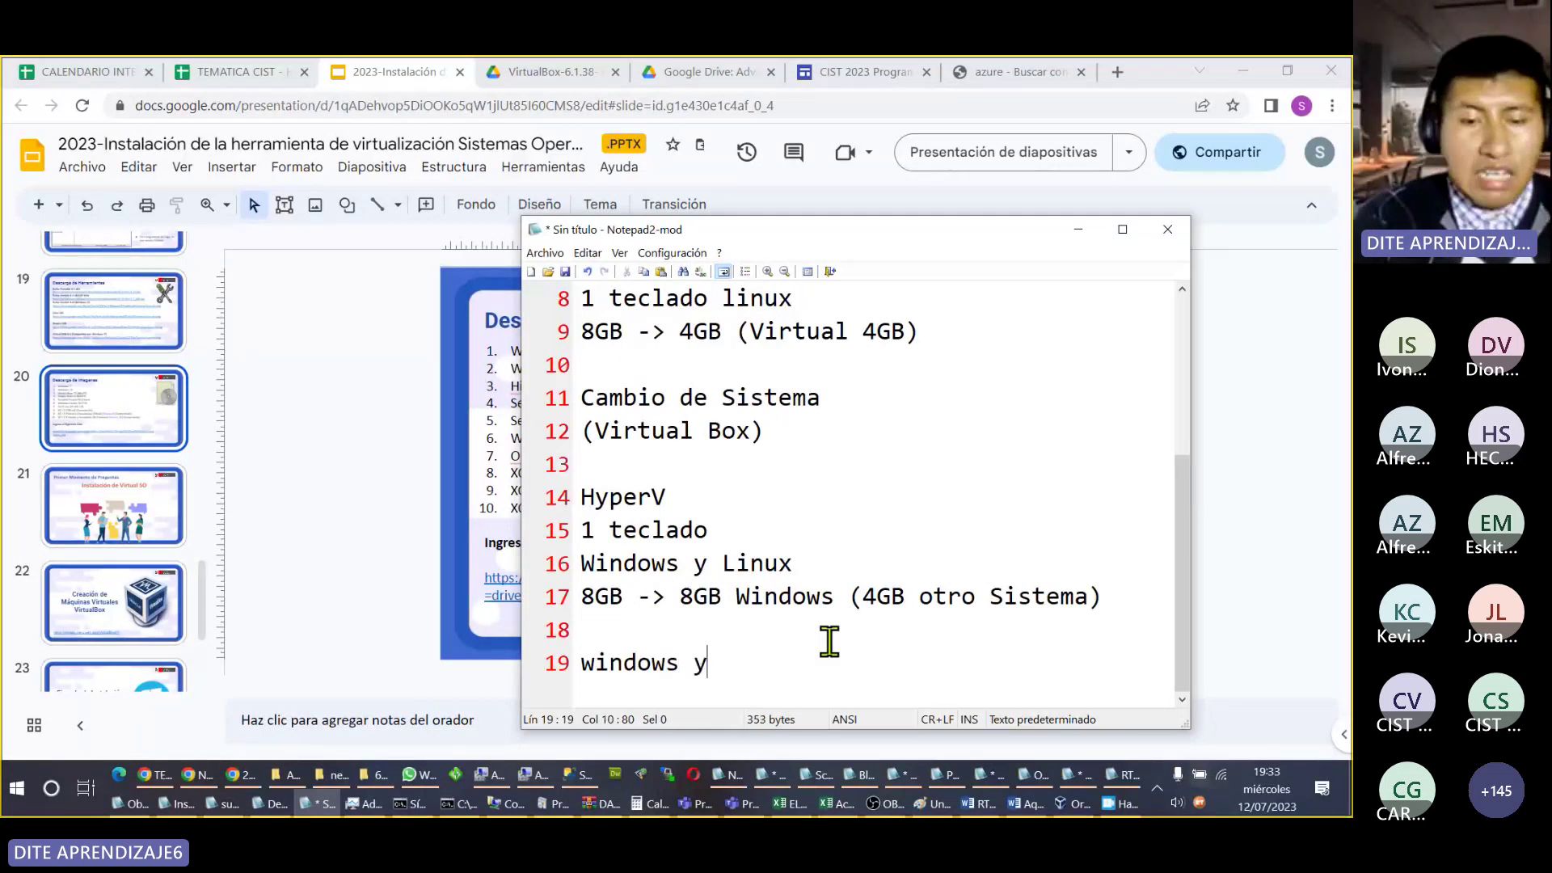
{"action": "type", "text": " l"}
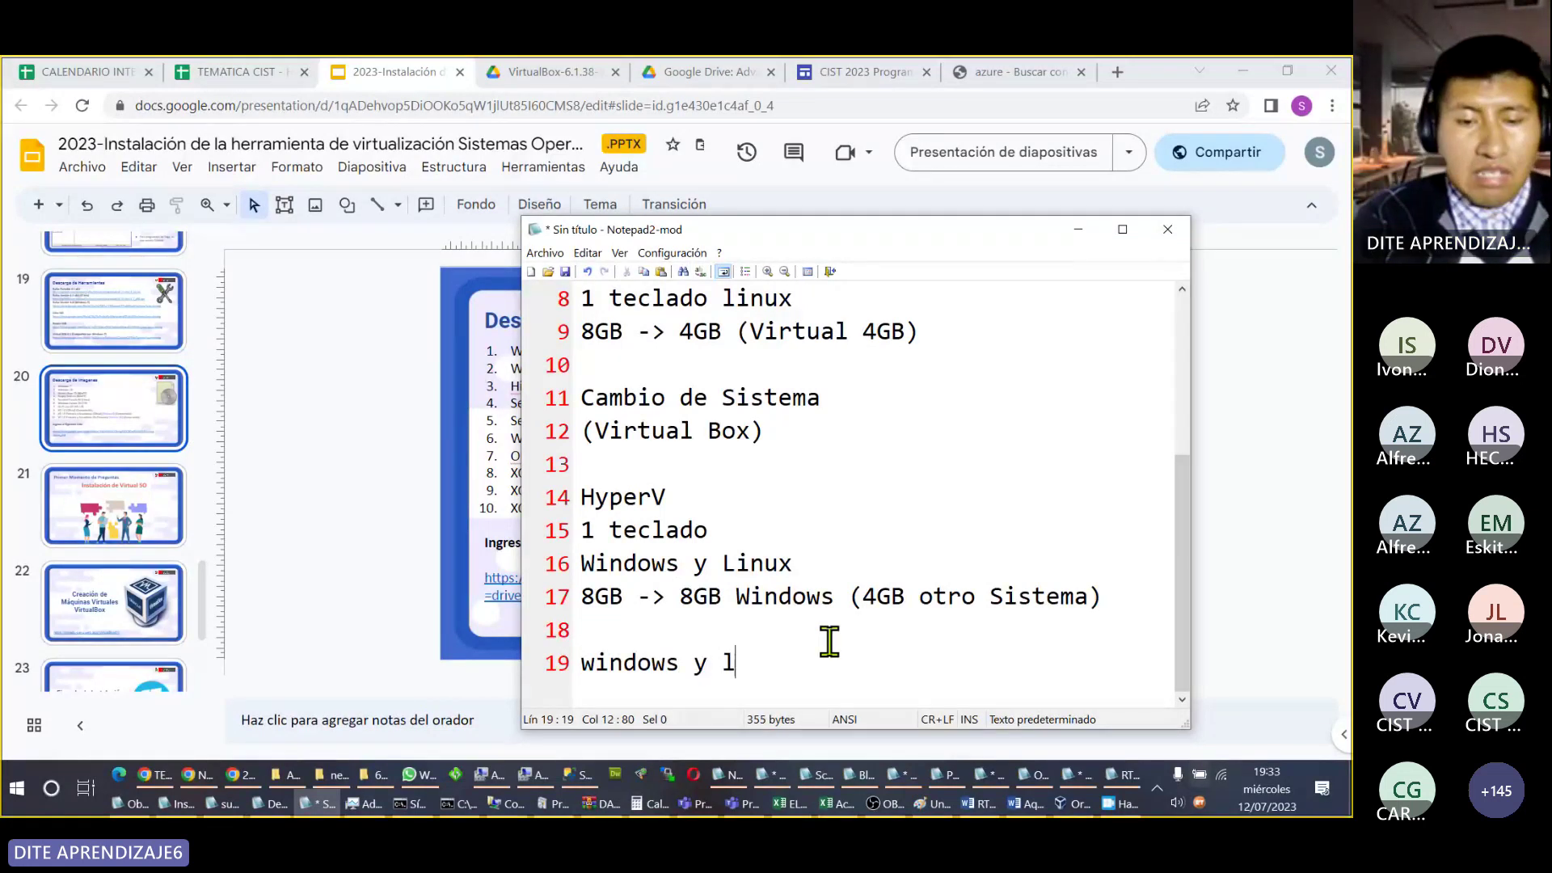
{"action": "type", "text": "inux en un sol"}
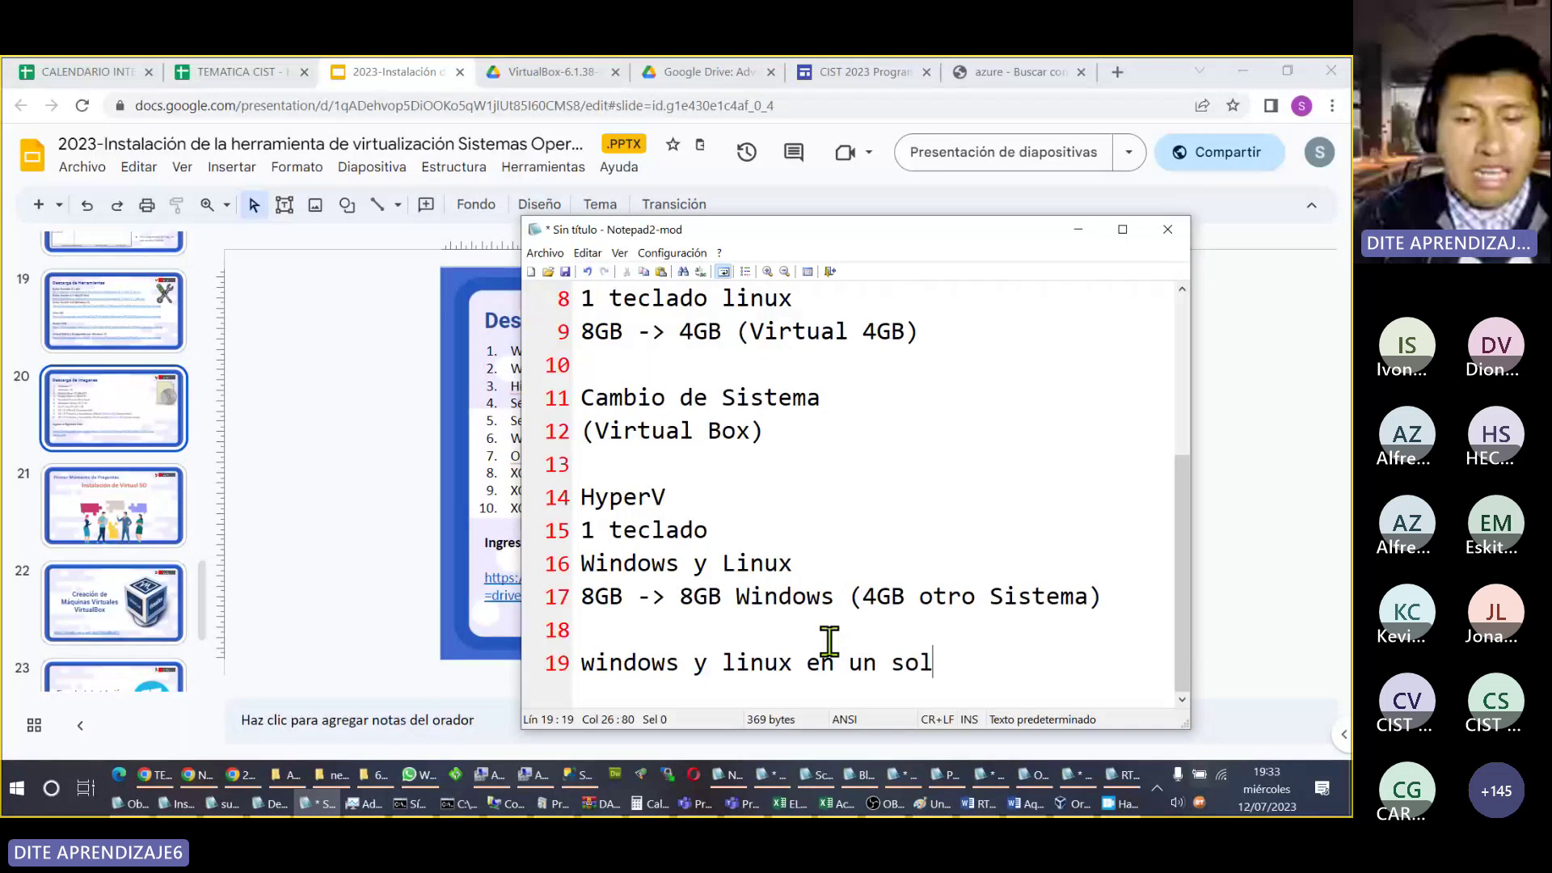
{"action": "type", "text": "o Arranque"}
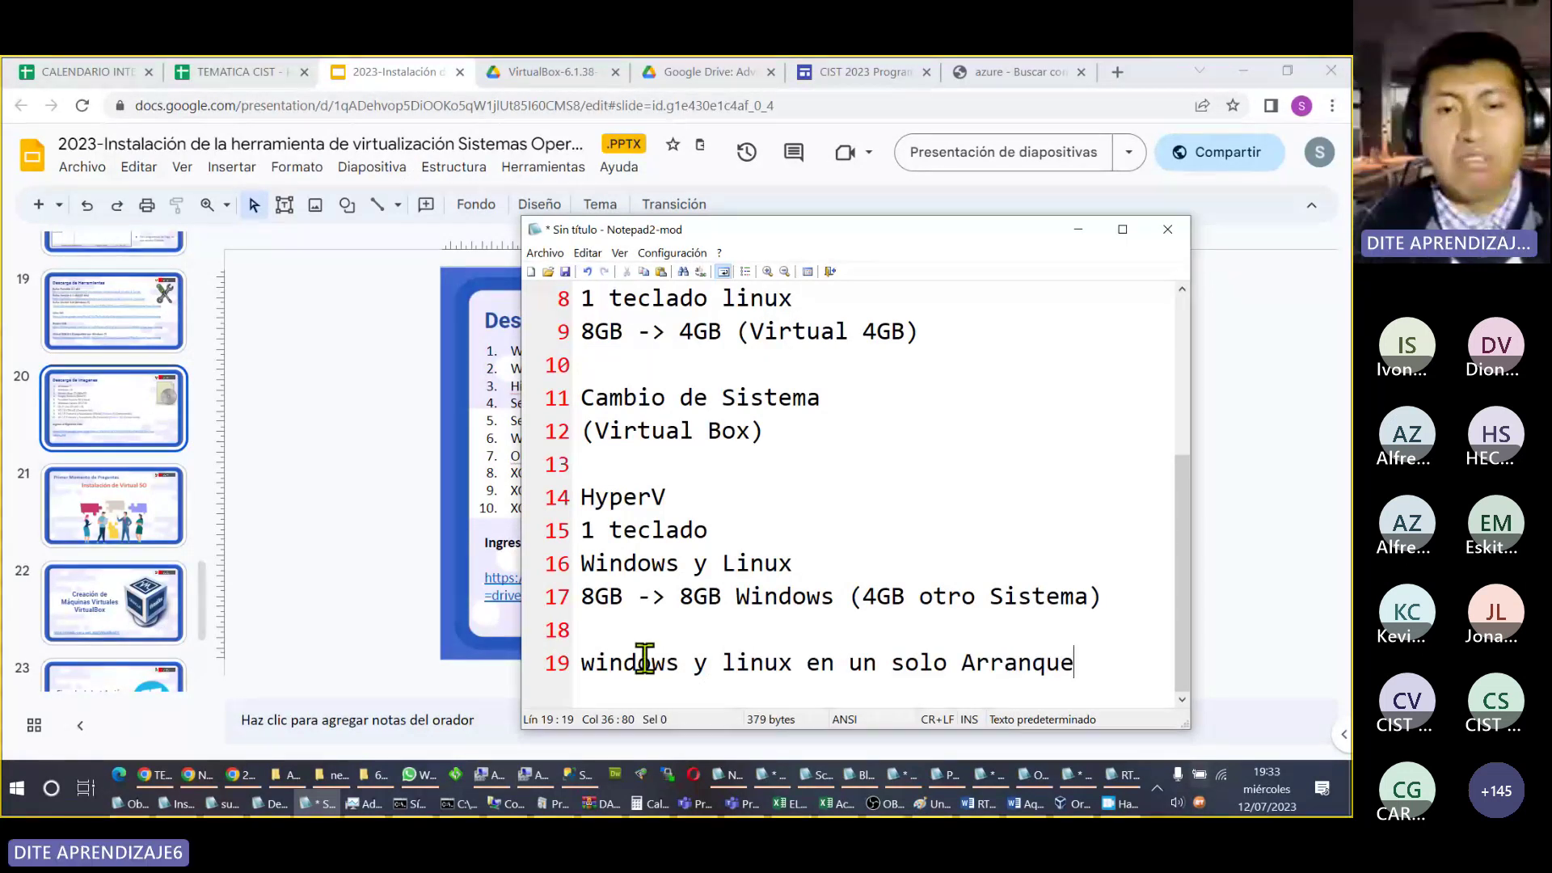
{"action": "left_click_drag", "start_coordinate": [584, 661], "coordinate": [1050, 658]}
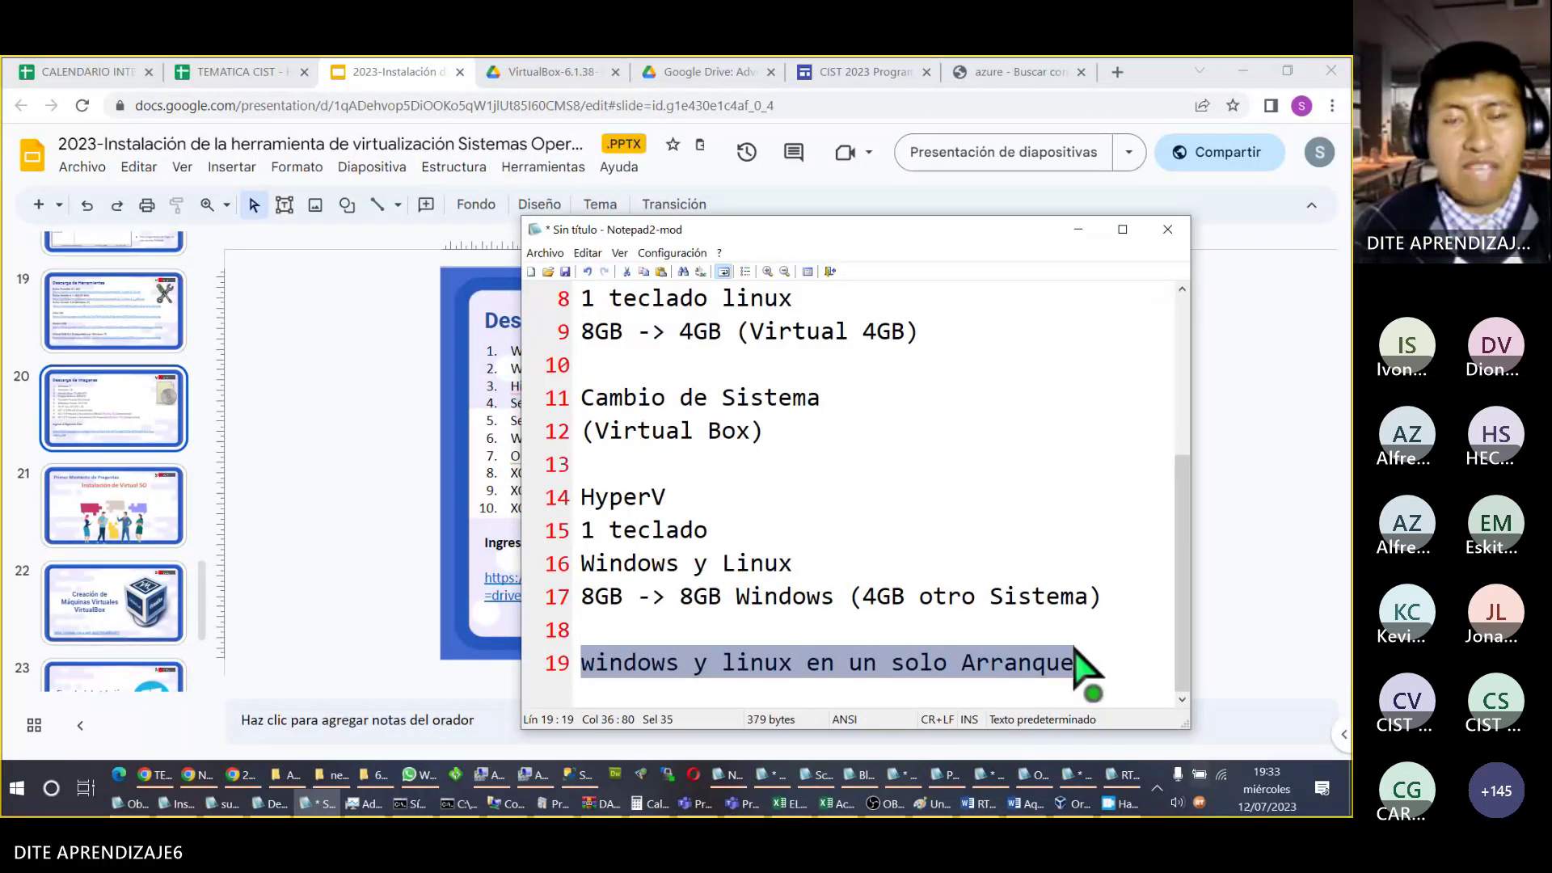
{"action": "double_click", "coordinate": [762, 663]}
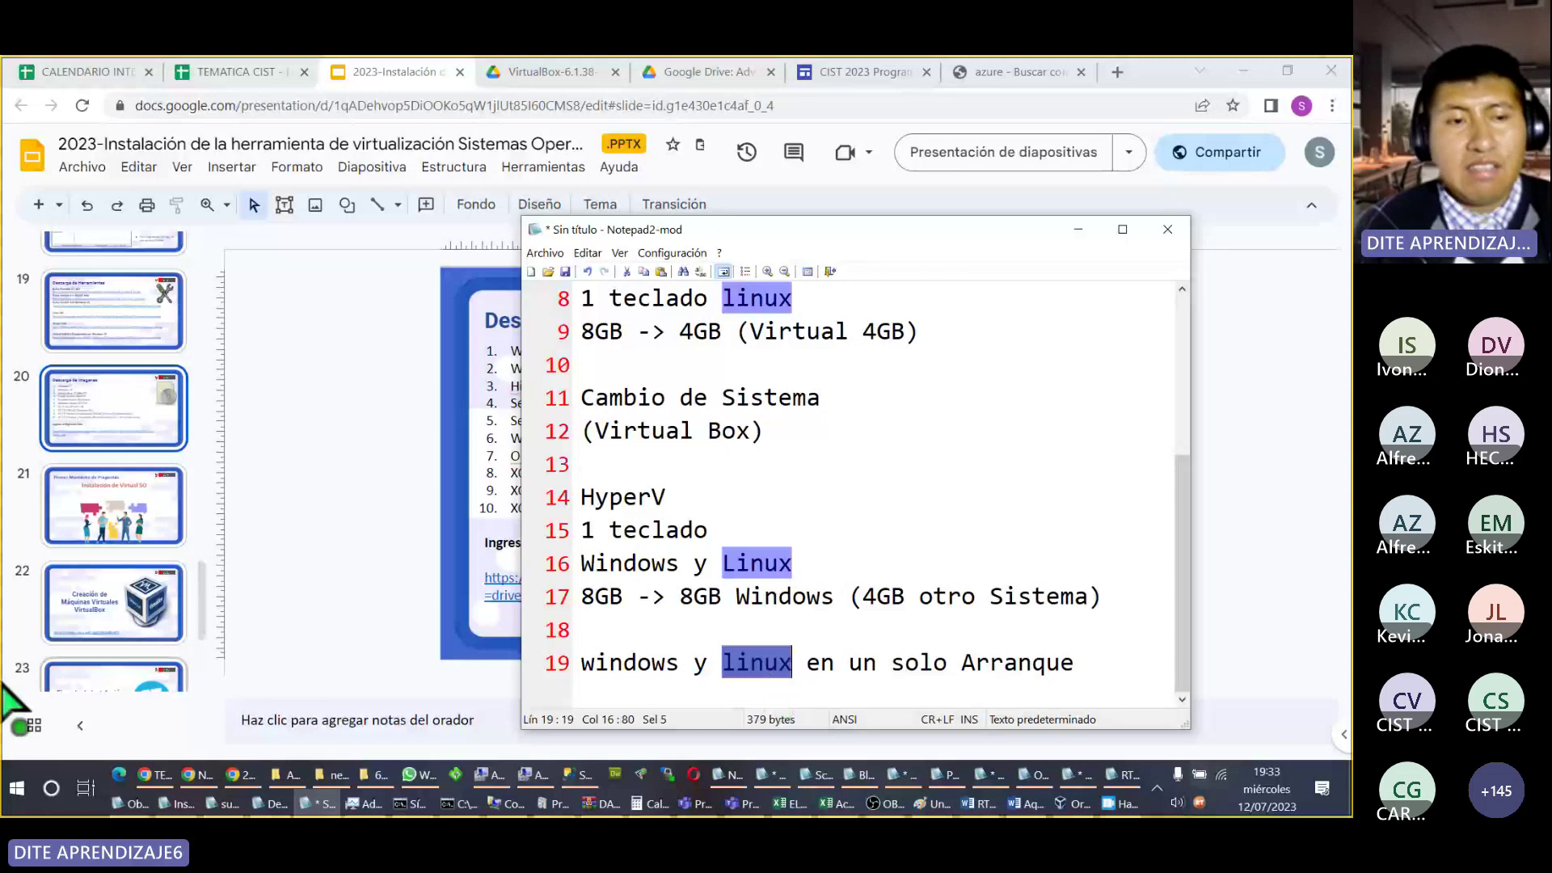
{"action": "left_click", "coordinate": [10, 784]}
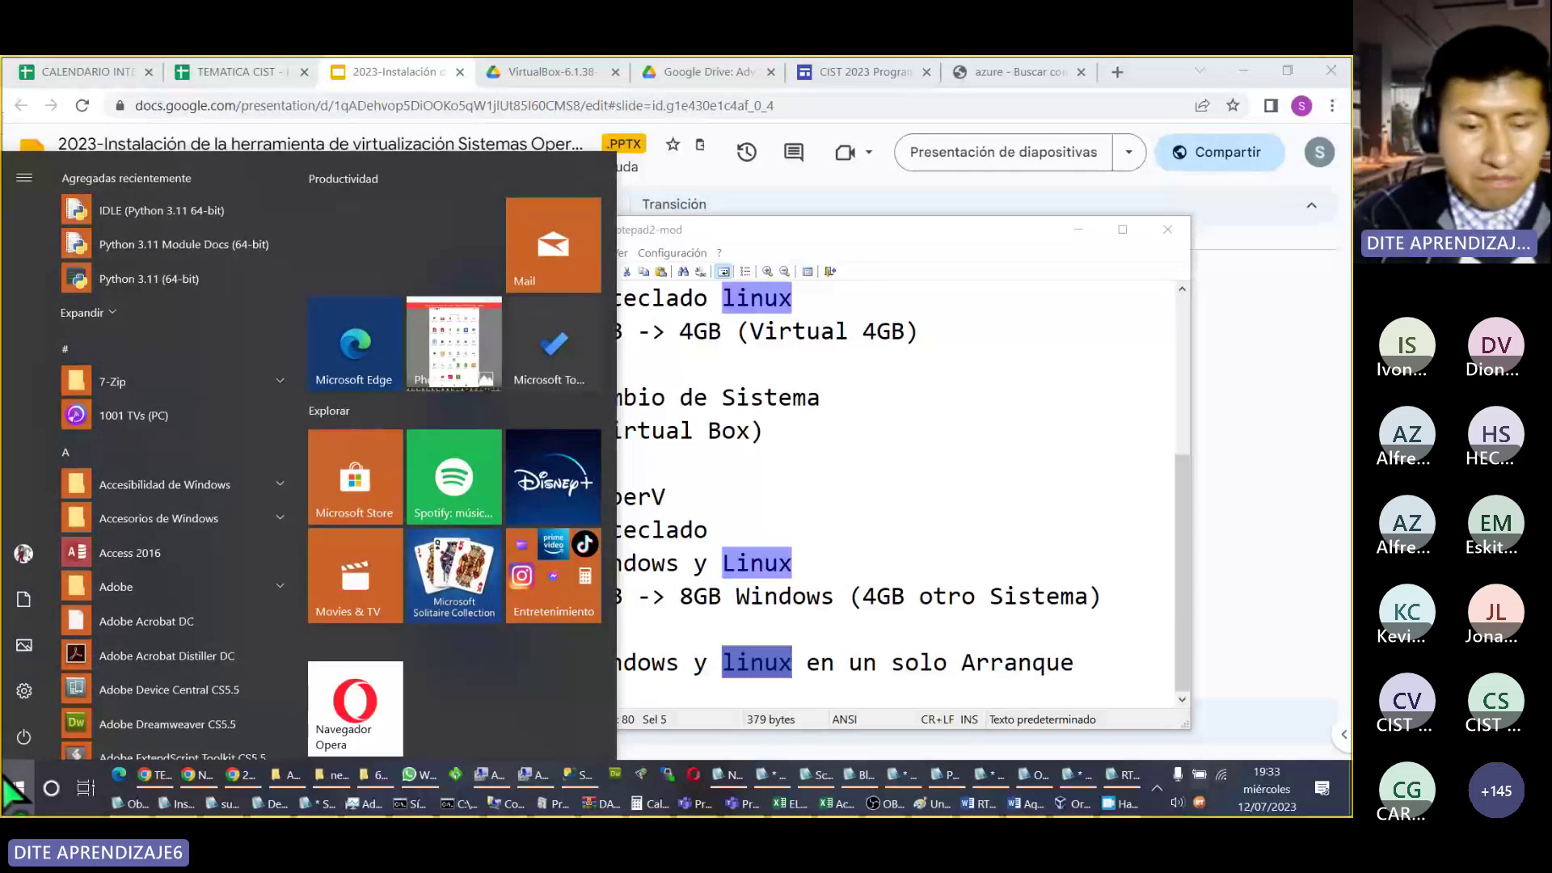
Step: Open Settings with a 'configura' search, go to Actualización y seguridad > Para programadores, and review its options
{"action": "type", "text": "configura"}
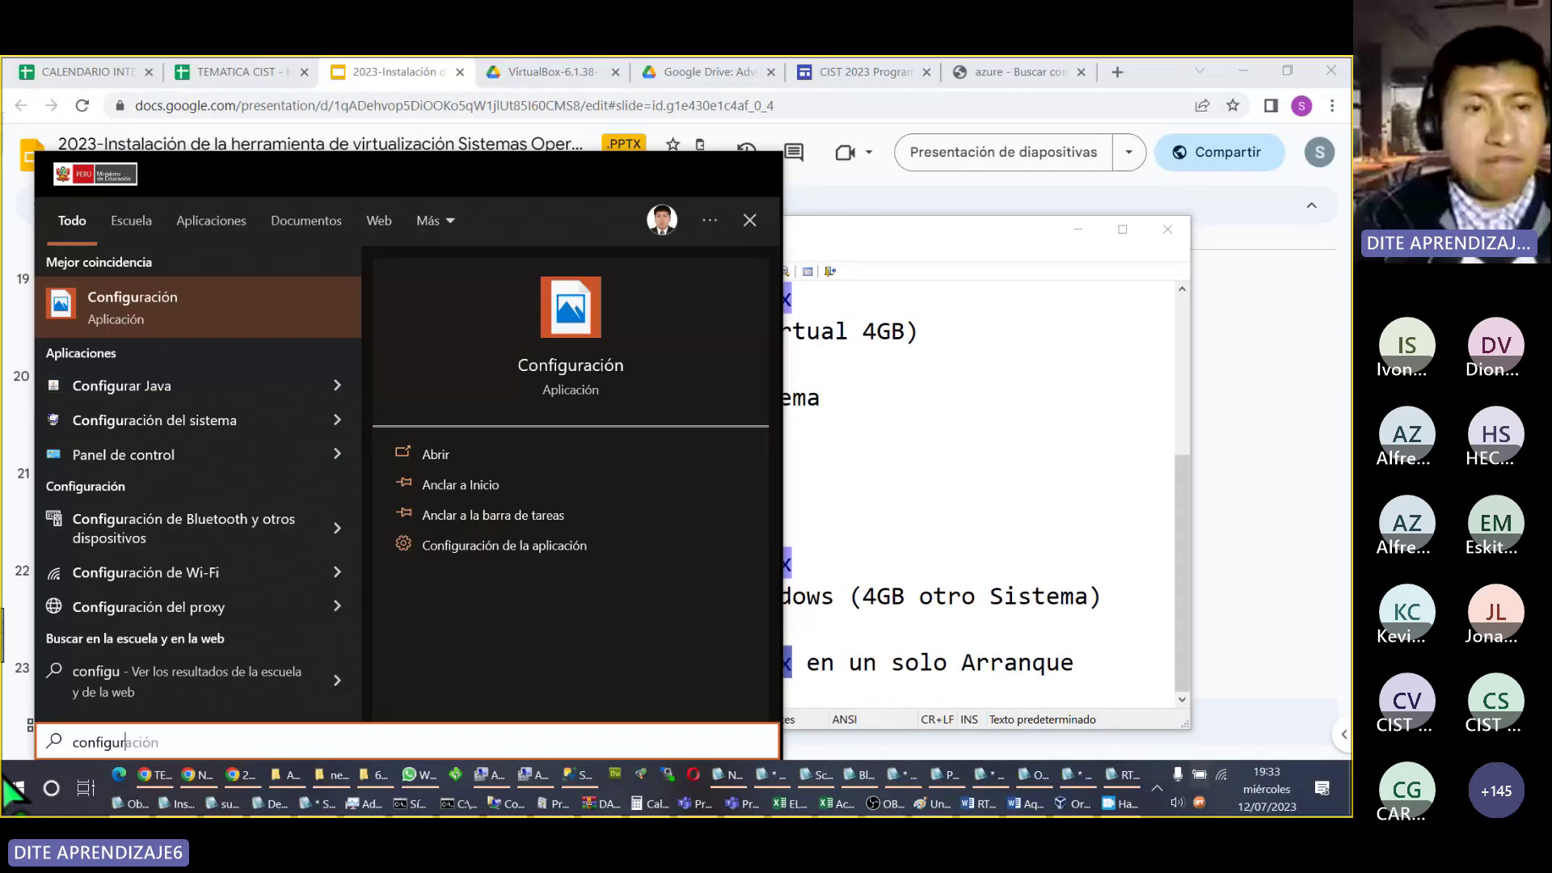
{"action": "key", "text": "Return"}
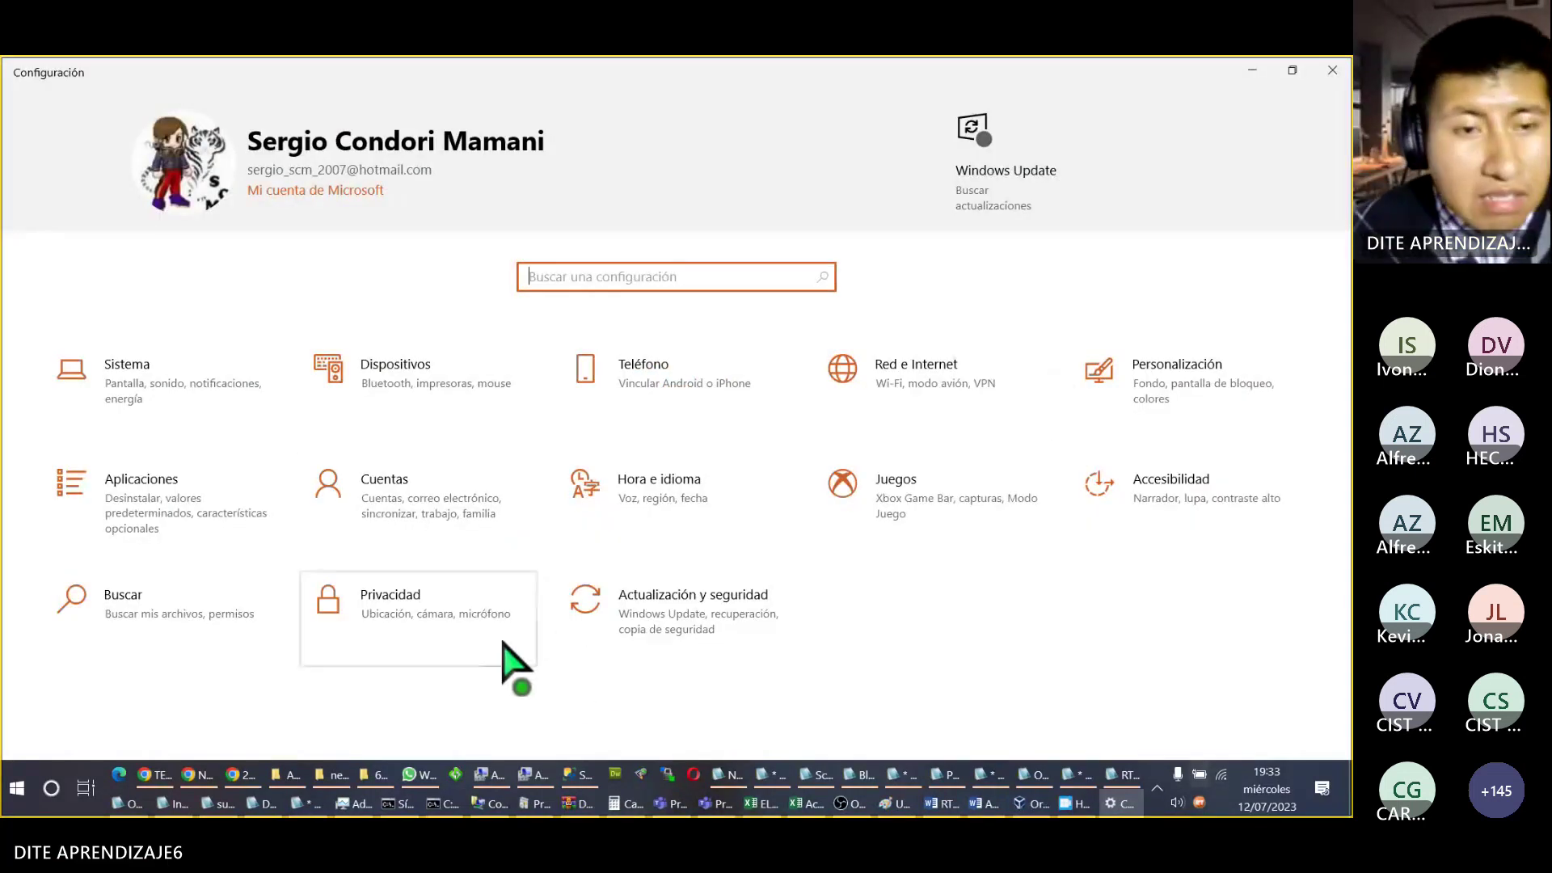
{"action": "left_click", "coordinate": [694, 624]}
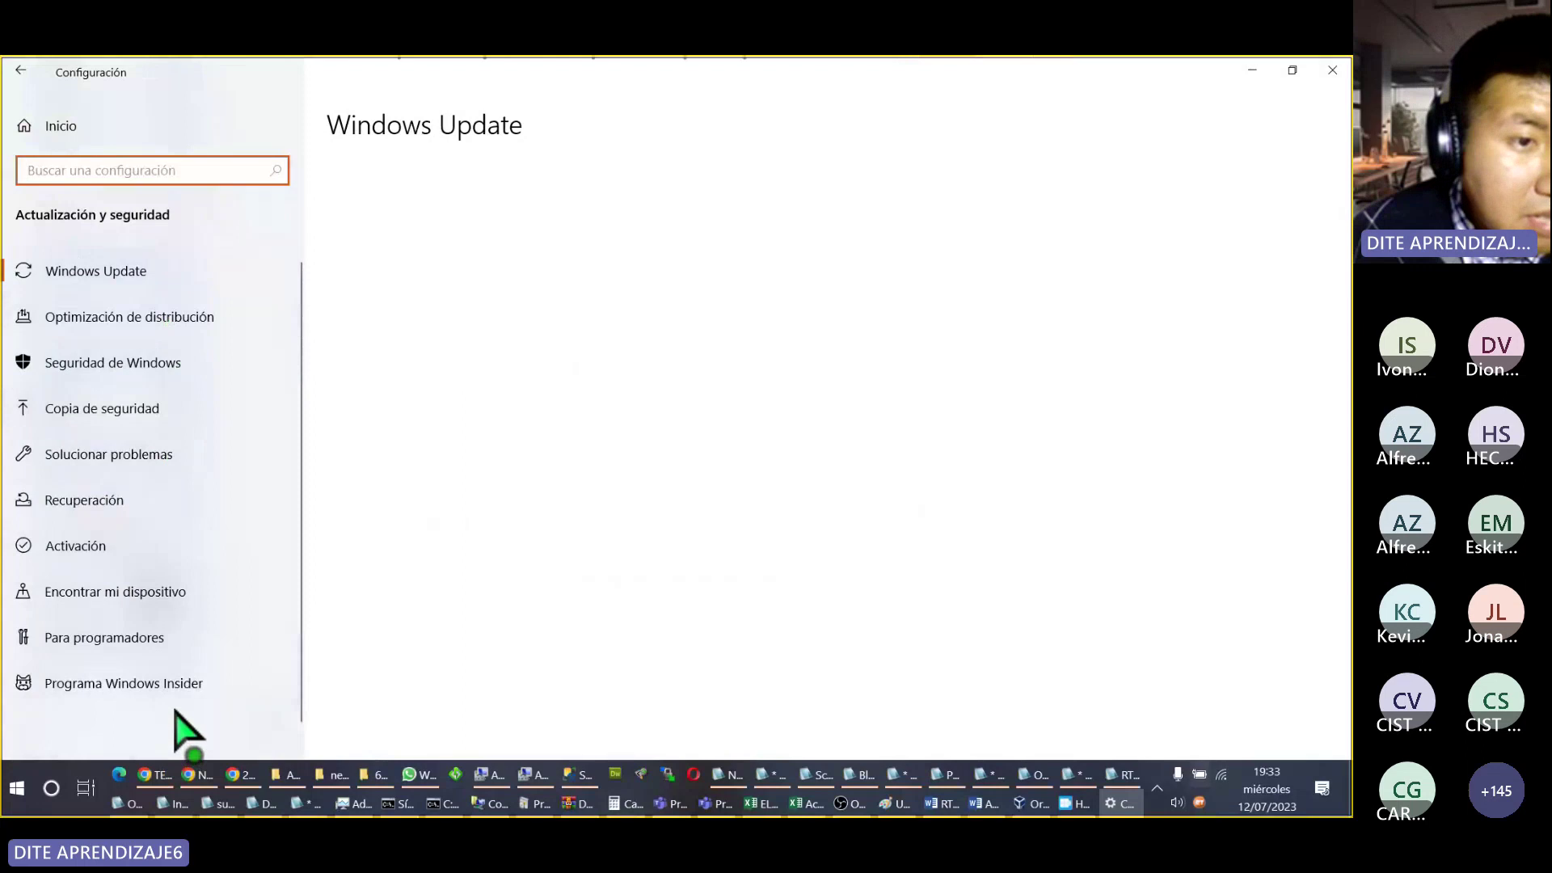
{"action": "left_click", "coordinate": [166, 637]}
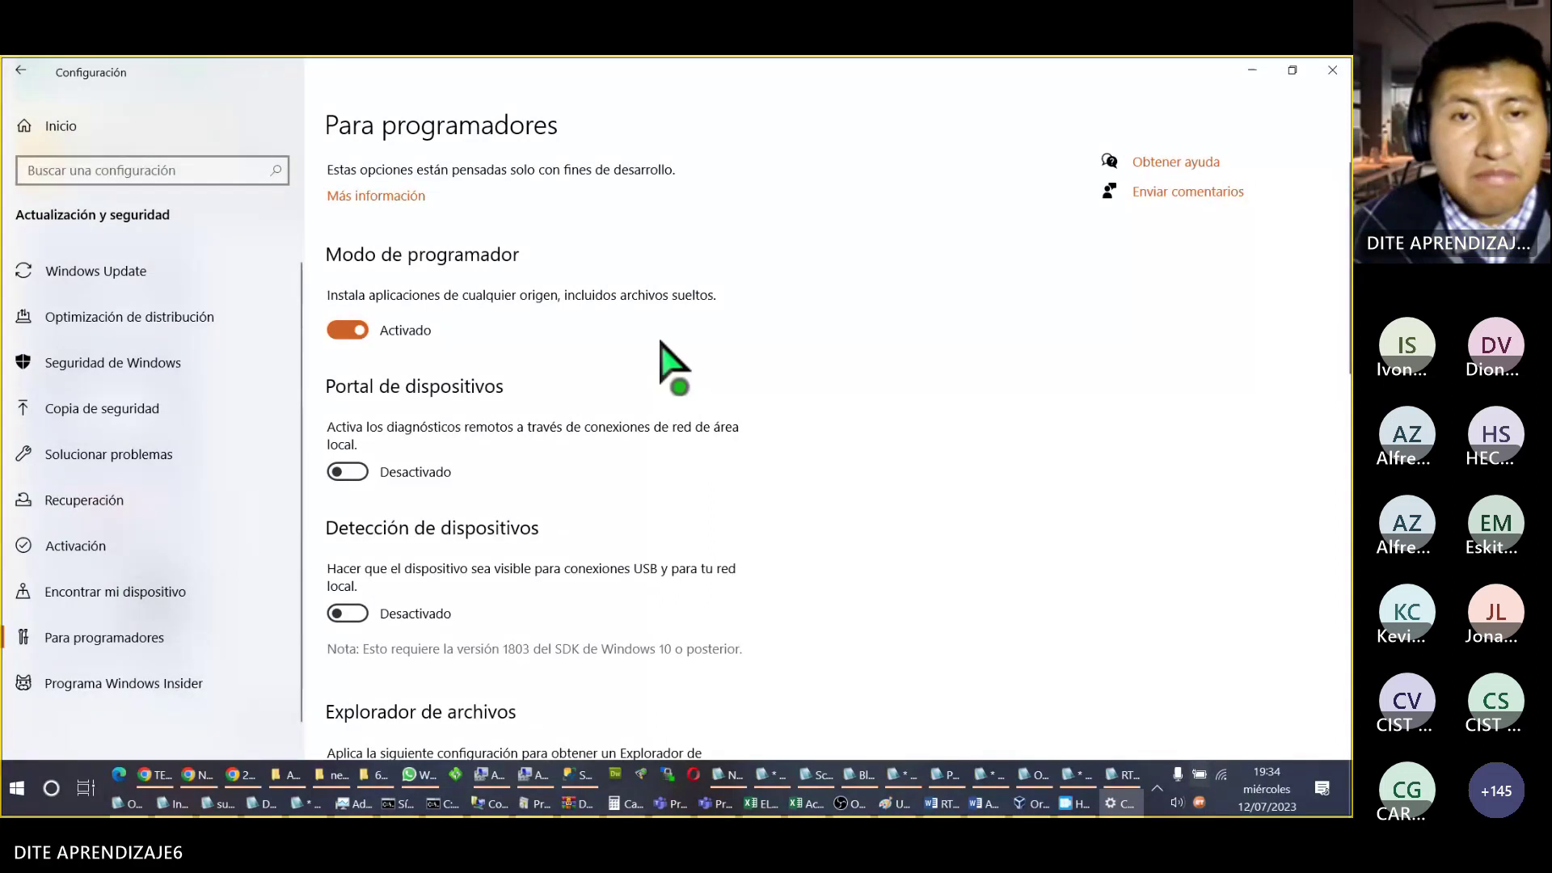
{"action": "scroll", "coordinate": [812, 397], "scroll_direction": "down", "scroll_amount": 1}
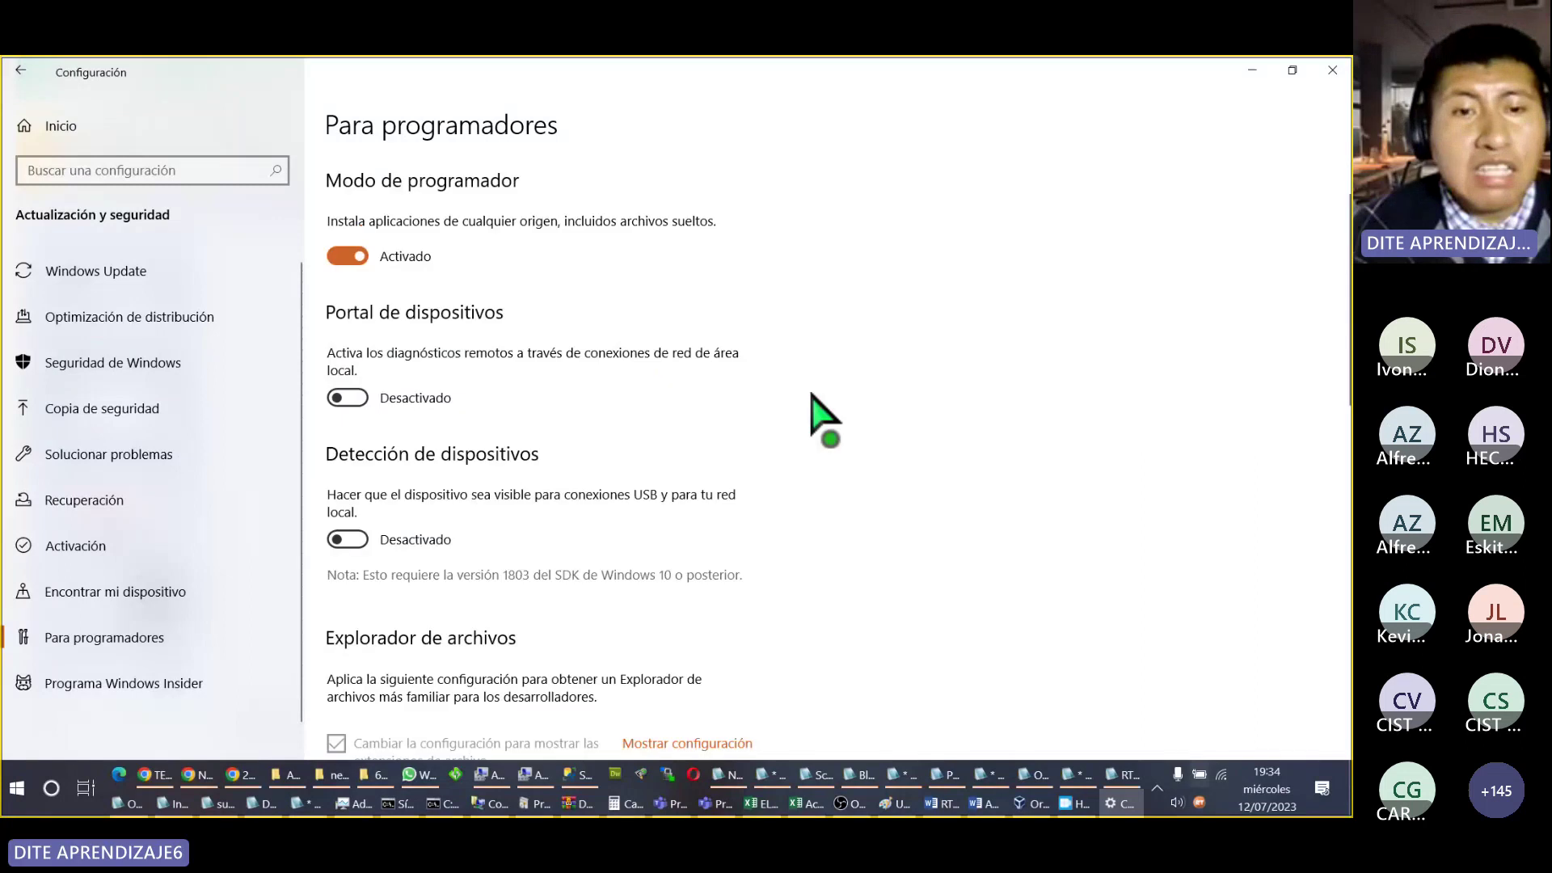
{"action": "scroll", "coordinate": [817, 398], "scroll_direction": "down", "scroll_amount": 4}
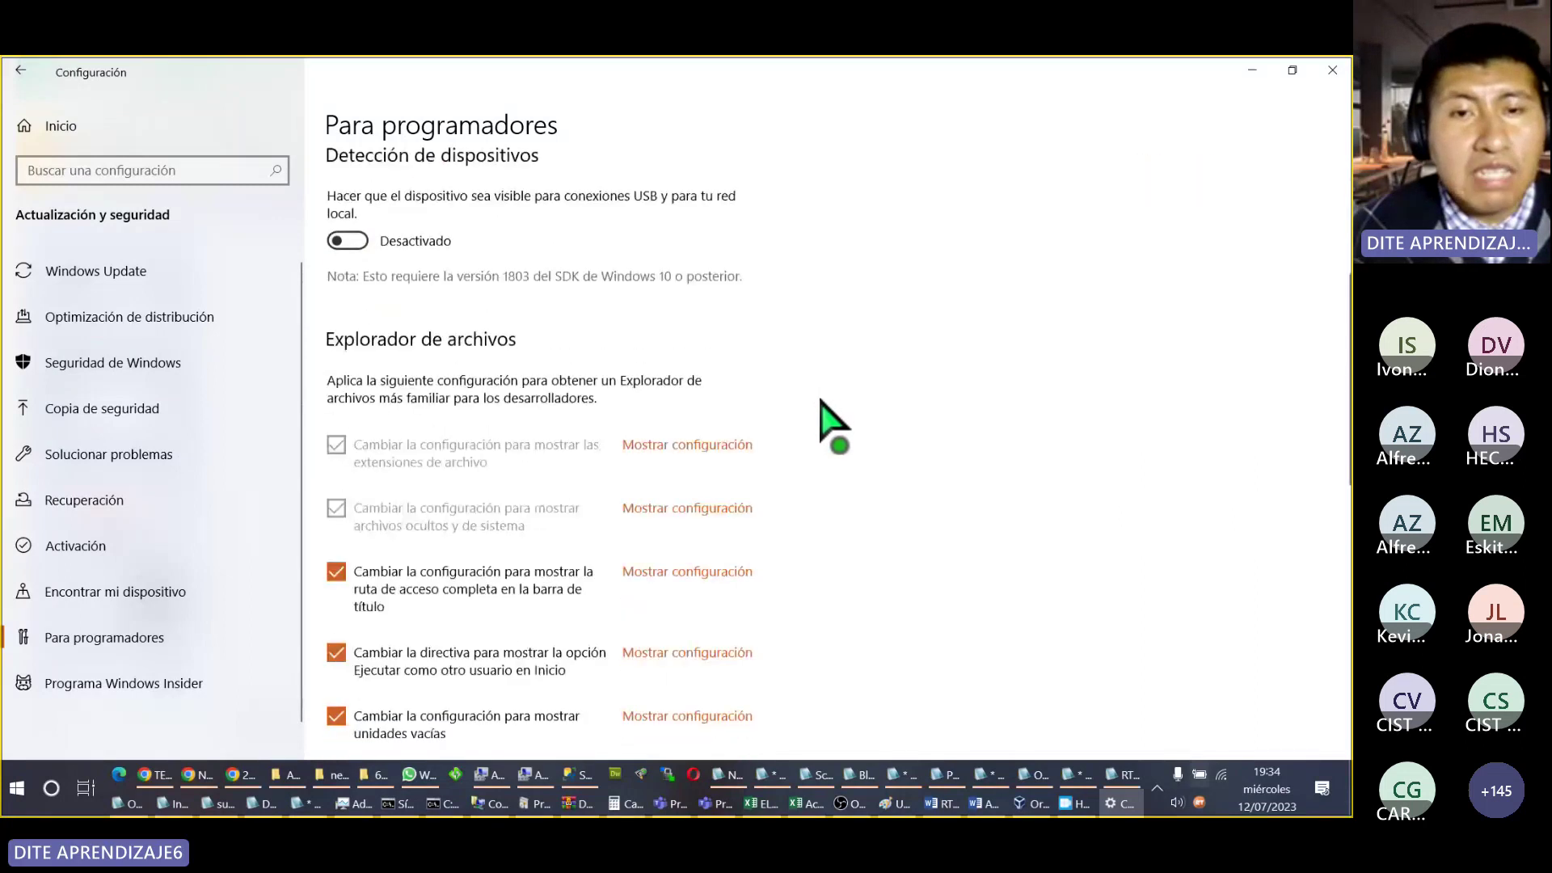
{"action": "scroll", "coordinate": [830, 420], "scroll_direction": "down", "scroll_amount": 1}
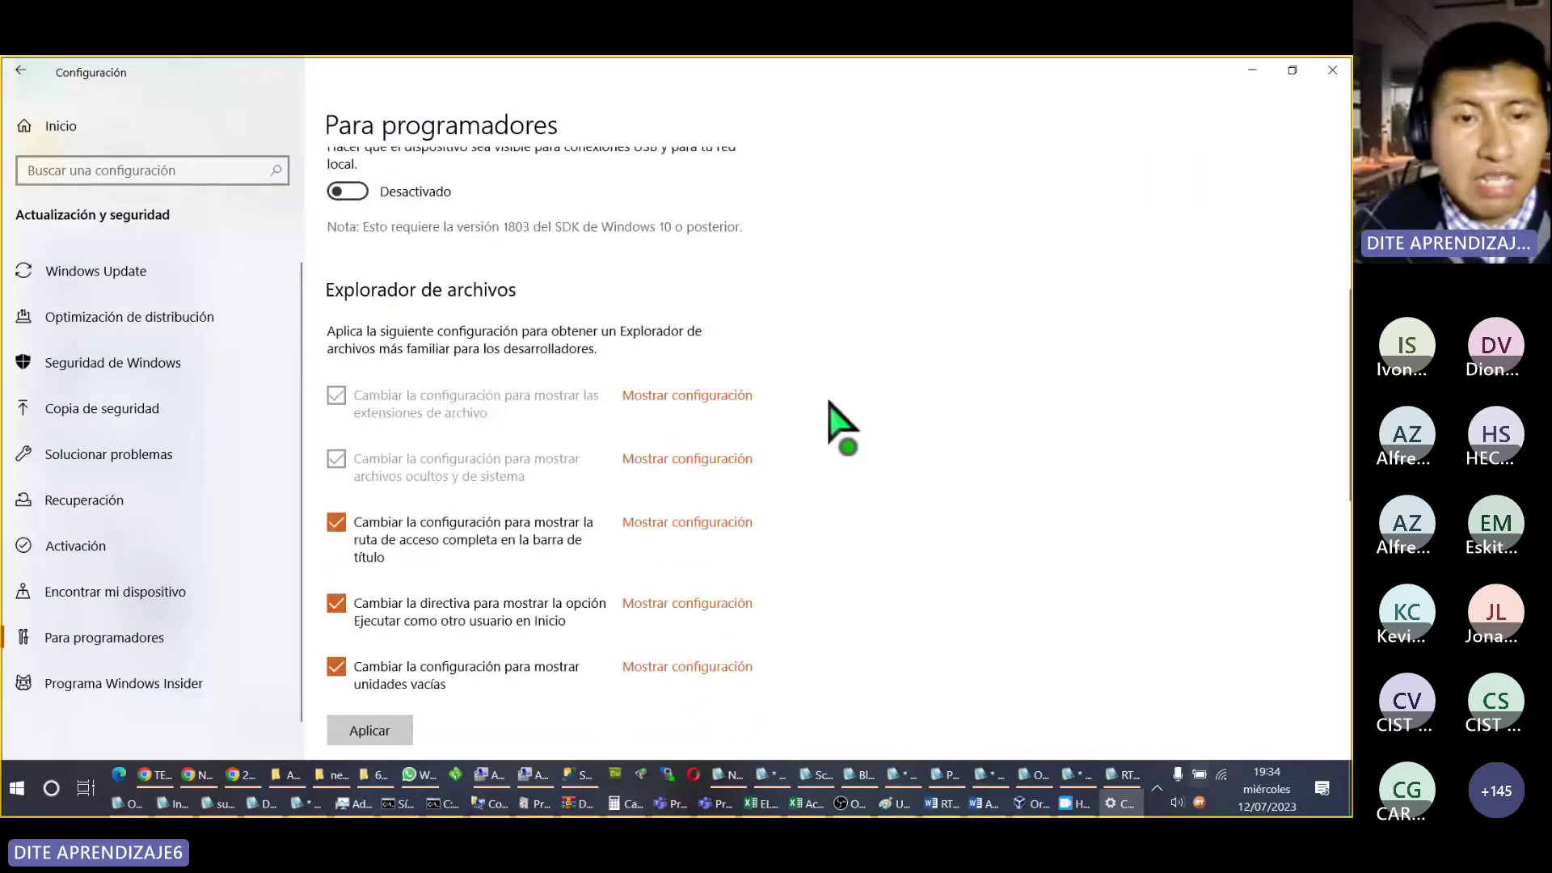
{"action": "scroll", "coordinate": [833, 420], "scroll_direction": "down", "scroll_amount": 7}
{"action": "scroll", "coordinate": [841, 412], "scroll_direction": "down", "scroll_amount": 4}
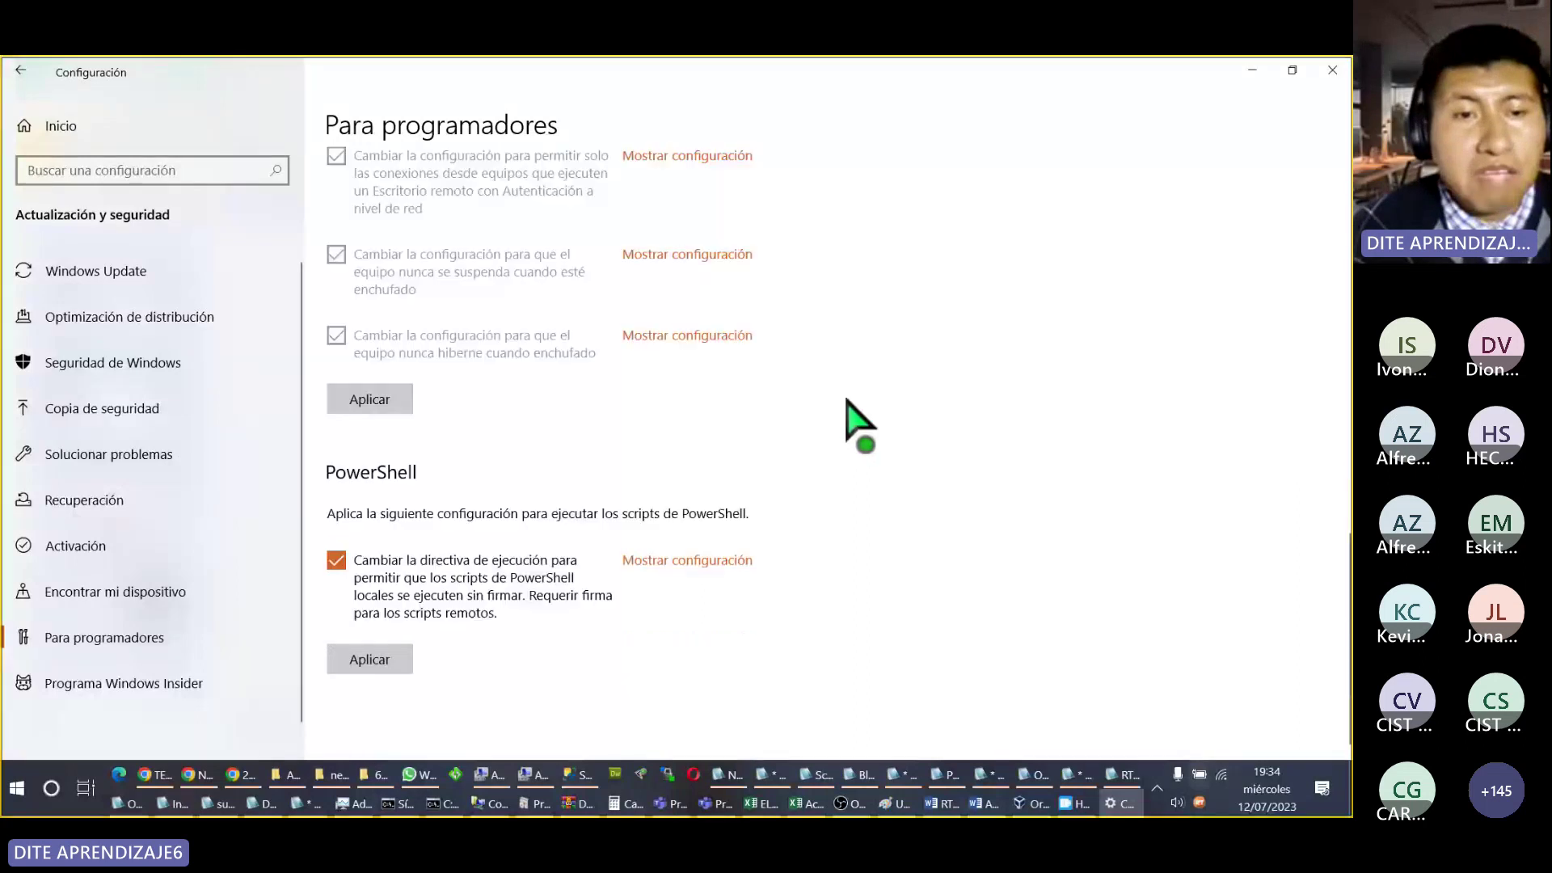
{"action": "scroll", "coordinate": [849, 408], "scroll_direction": "up", "scroll_amount": 10}
{"action": "scroll", "coordinate": [854, 400], "scroll_direction": "up", "scroll_amount": 6}
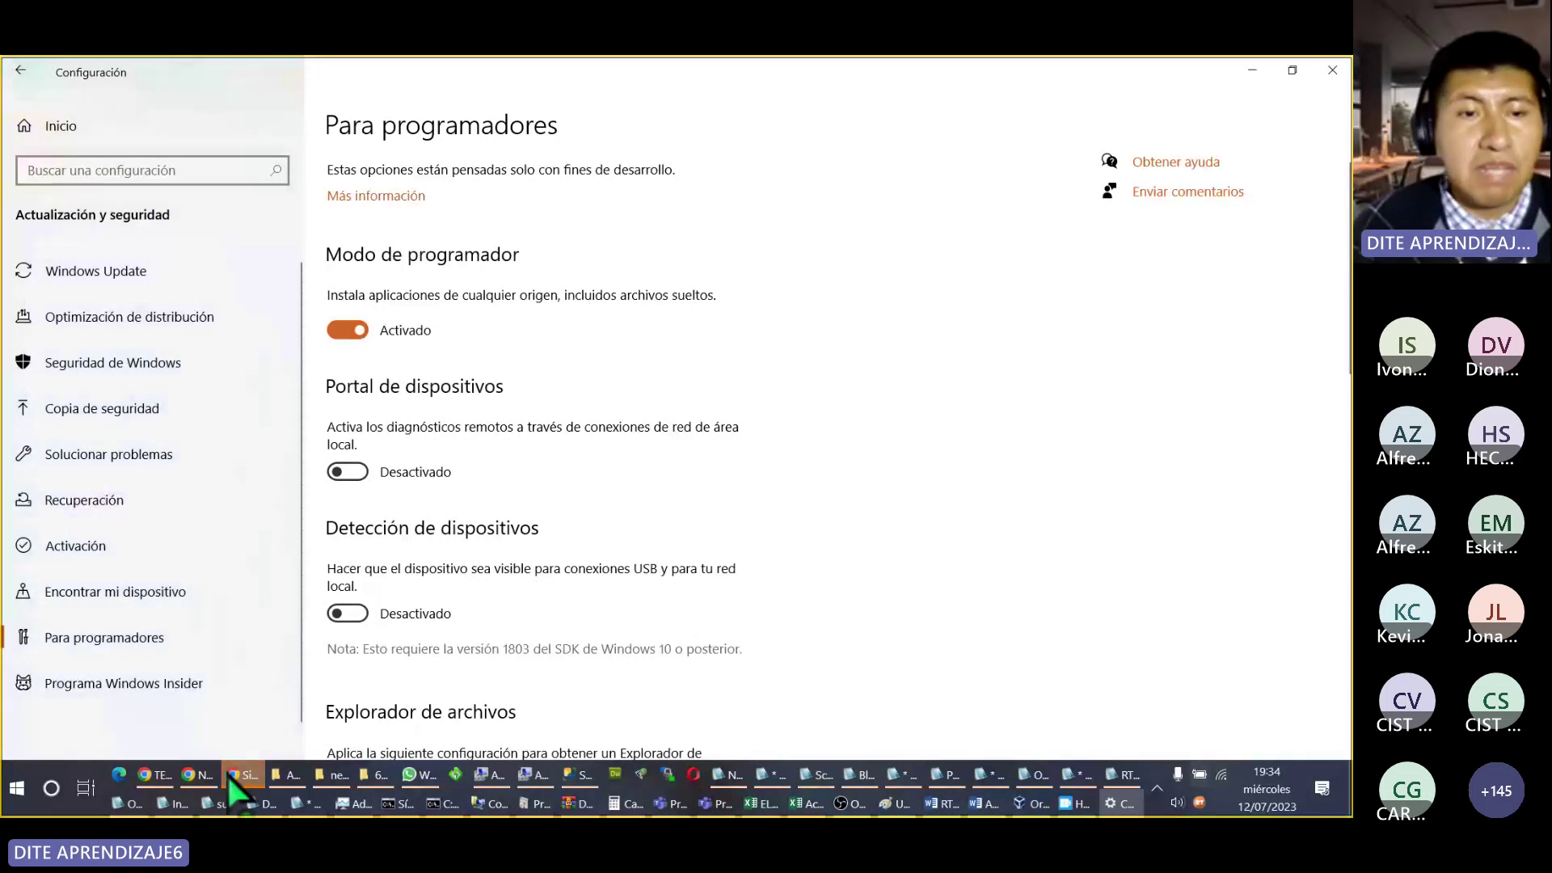
Step: Close Settings and read through the 'Habilitar el dispositivo para el desarrollo' Learn article
{"action": "left_click", "coordinate": [1333, 71]}
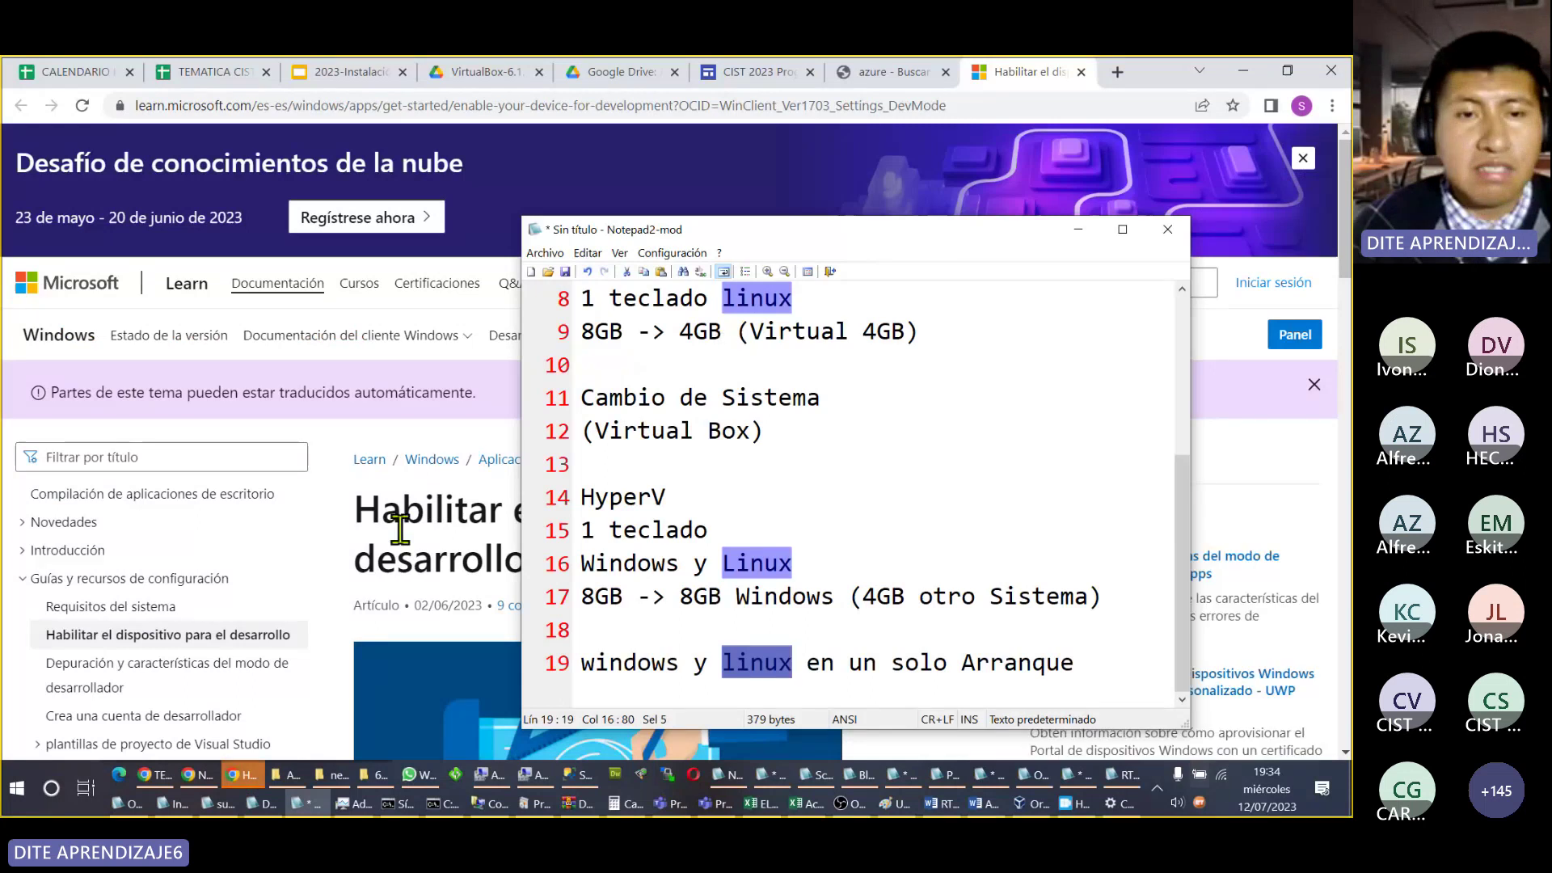
{"action": "scroll", "coordinate": [420, 513], "scroll_direction": "down", "scroll_amount": 3}
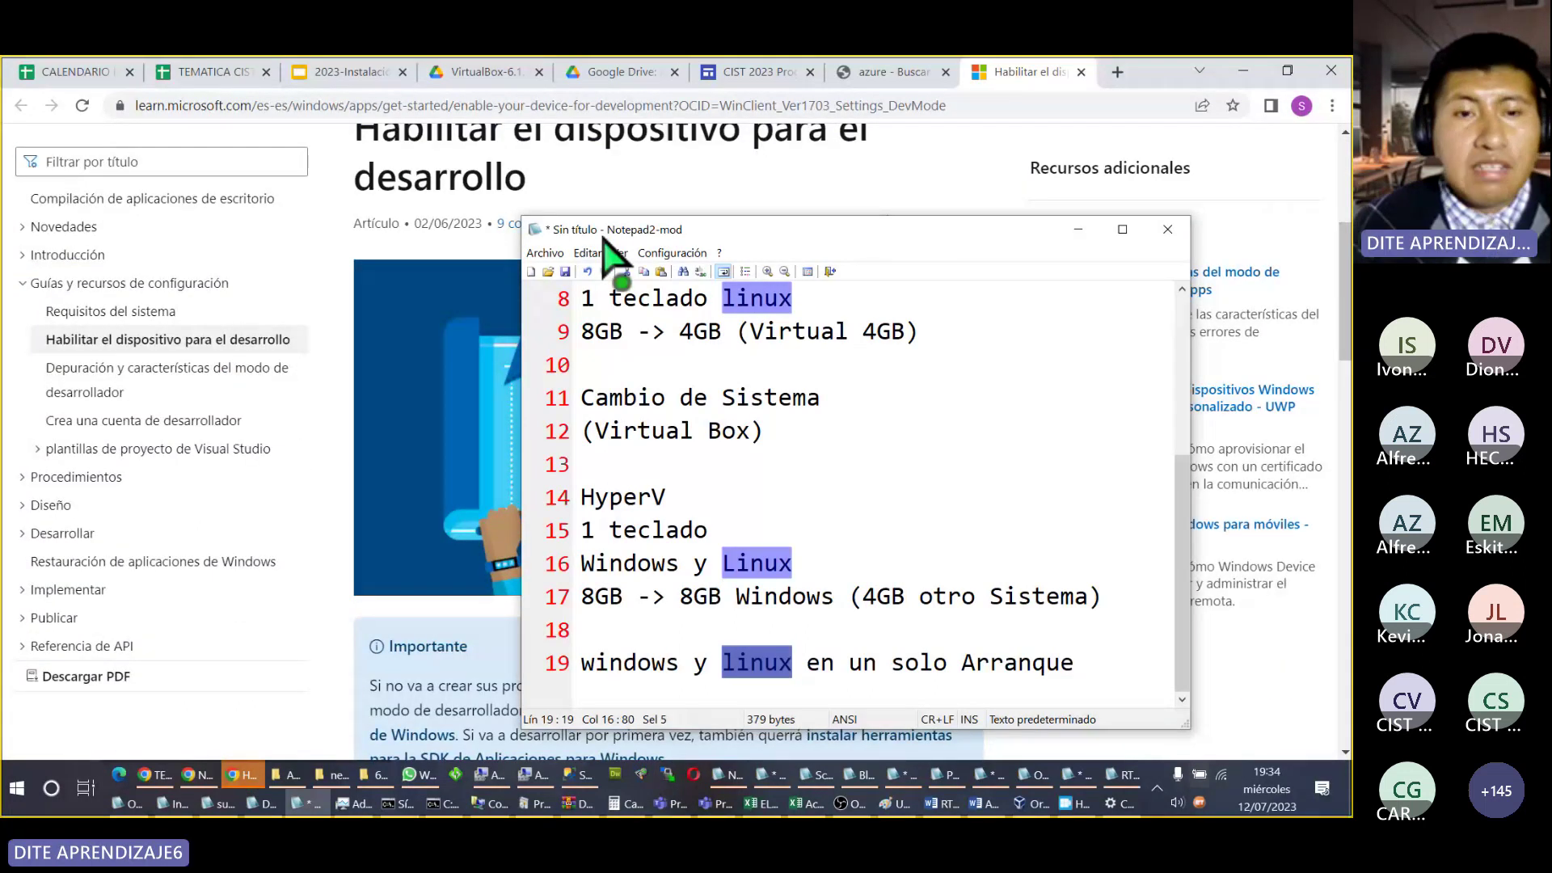
{"action": "left_click_drag", "start_coordinate": [604, 238], "coordinate": [888, 305]}
{"action": "scroll", "coordinate": [421, 485], "scroll_direction": "up", "scroll_amount": 5}
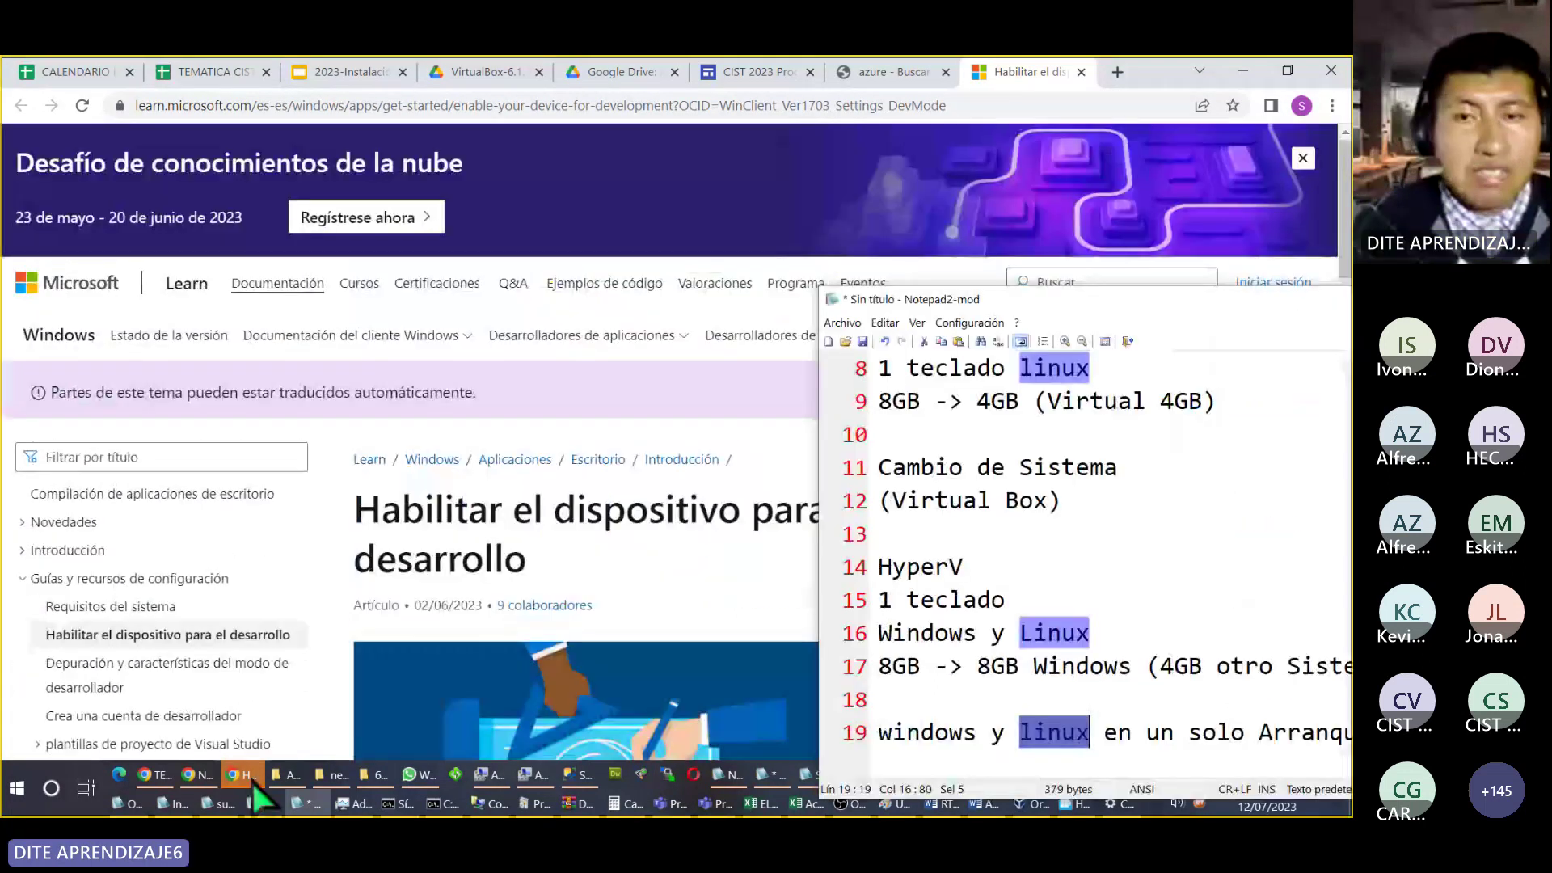
{"action": "left_click", "coordinate": [241, 776]}
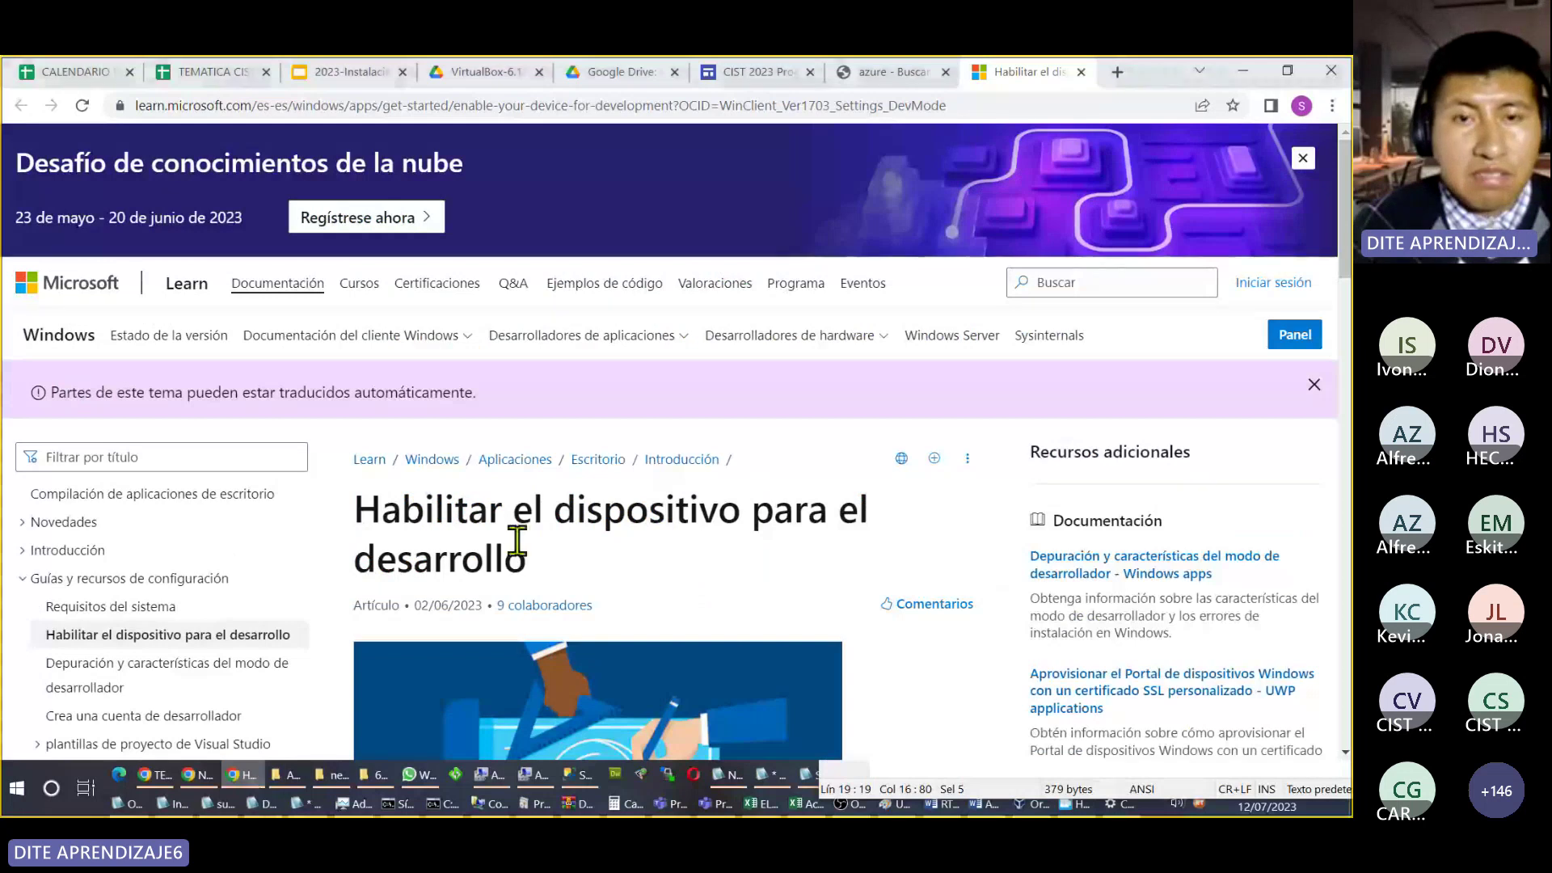
{"action": "scroll", "coordinate": [790, 511], "scroll_direction": "down", "scroll_amount": 2}
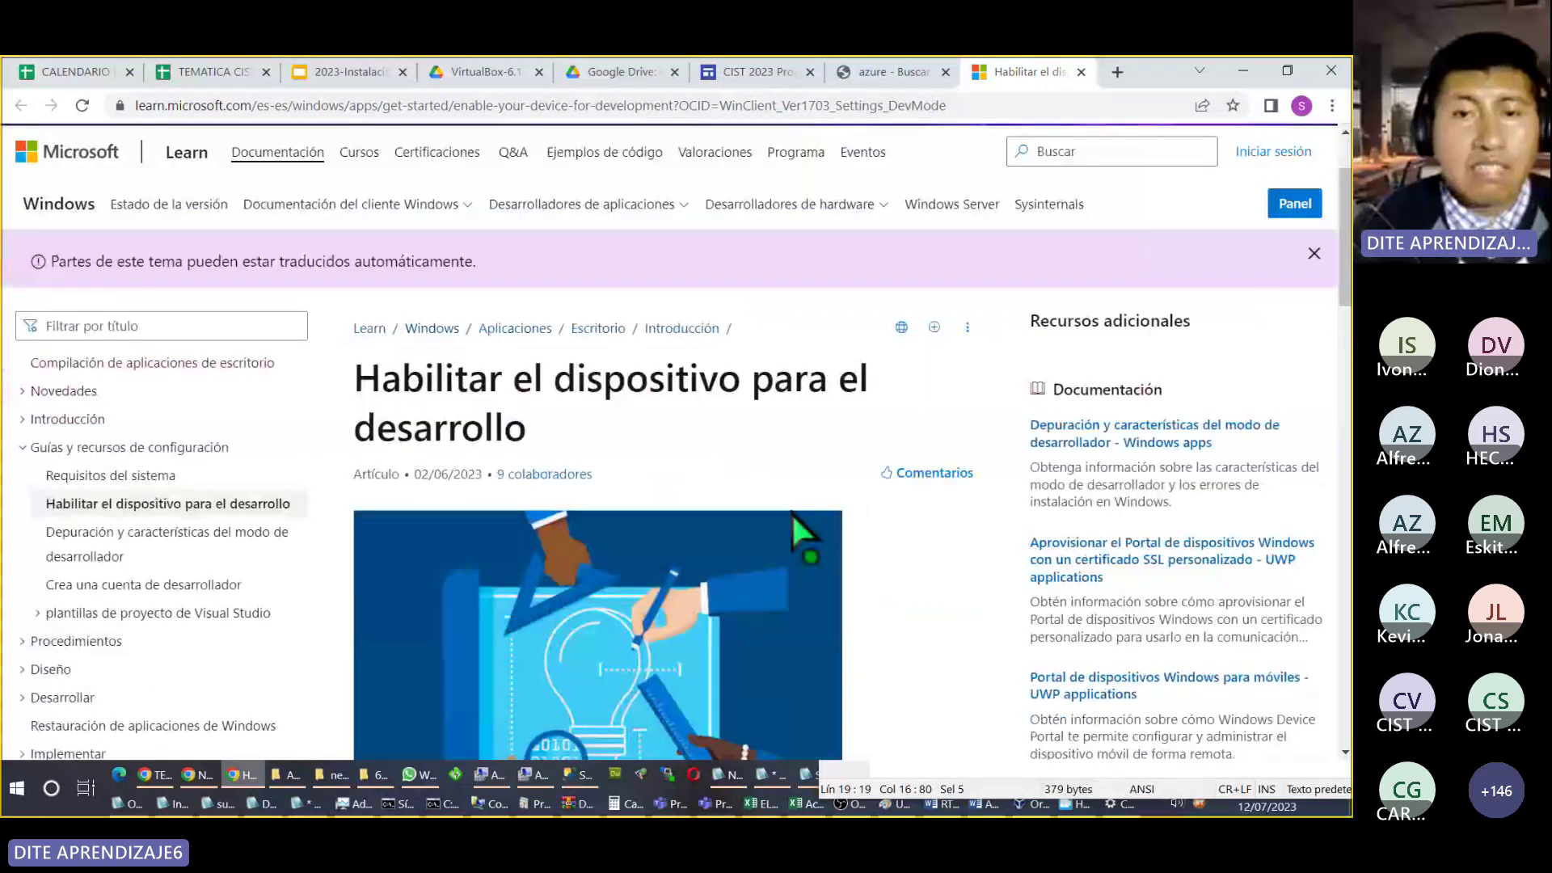
{"action": "scroll", "coordinate": [764, 566], "scroll_direction": "down", "scroll_amount": 4}
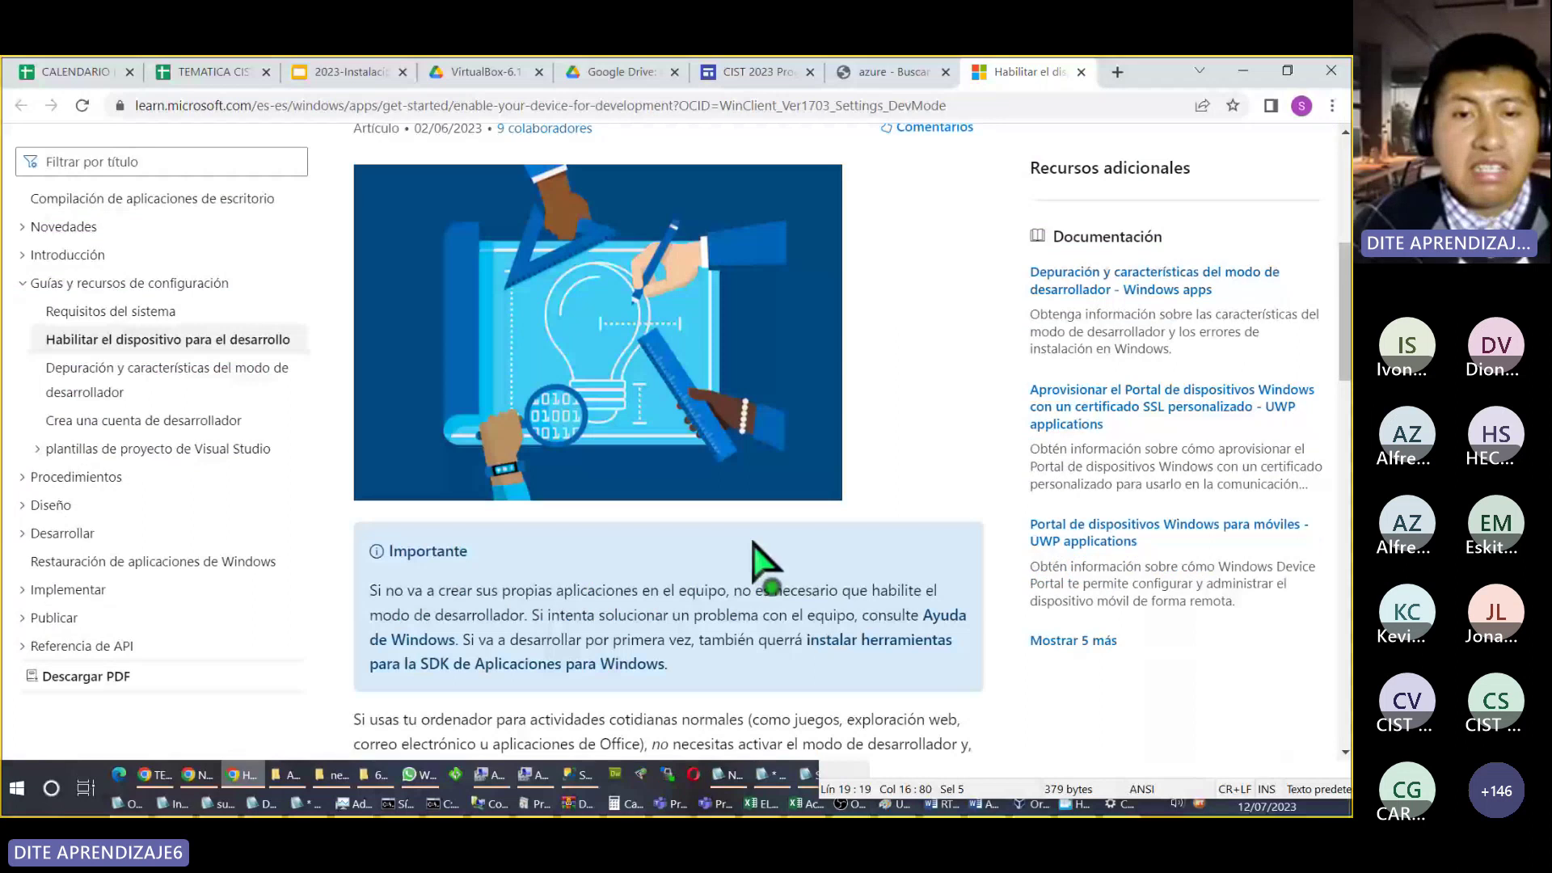
{"action": "scroll", "coordinate": [760, 550], "scroll_direction": "down", "scroll_amount": 10}
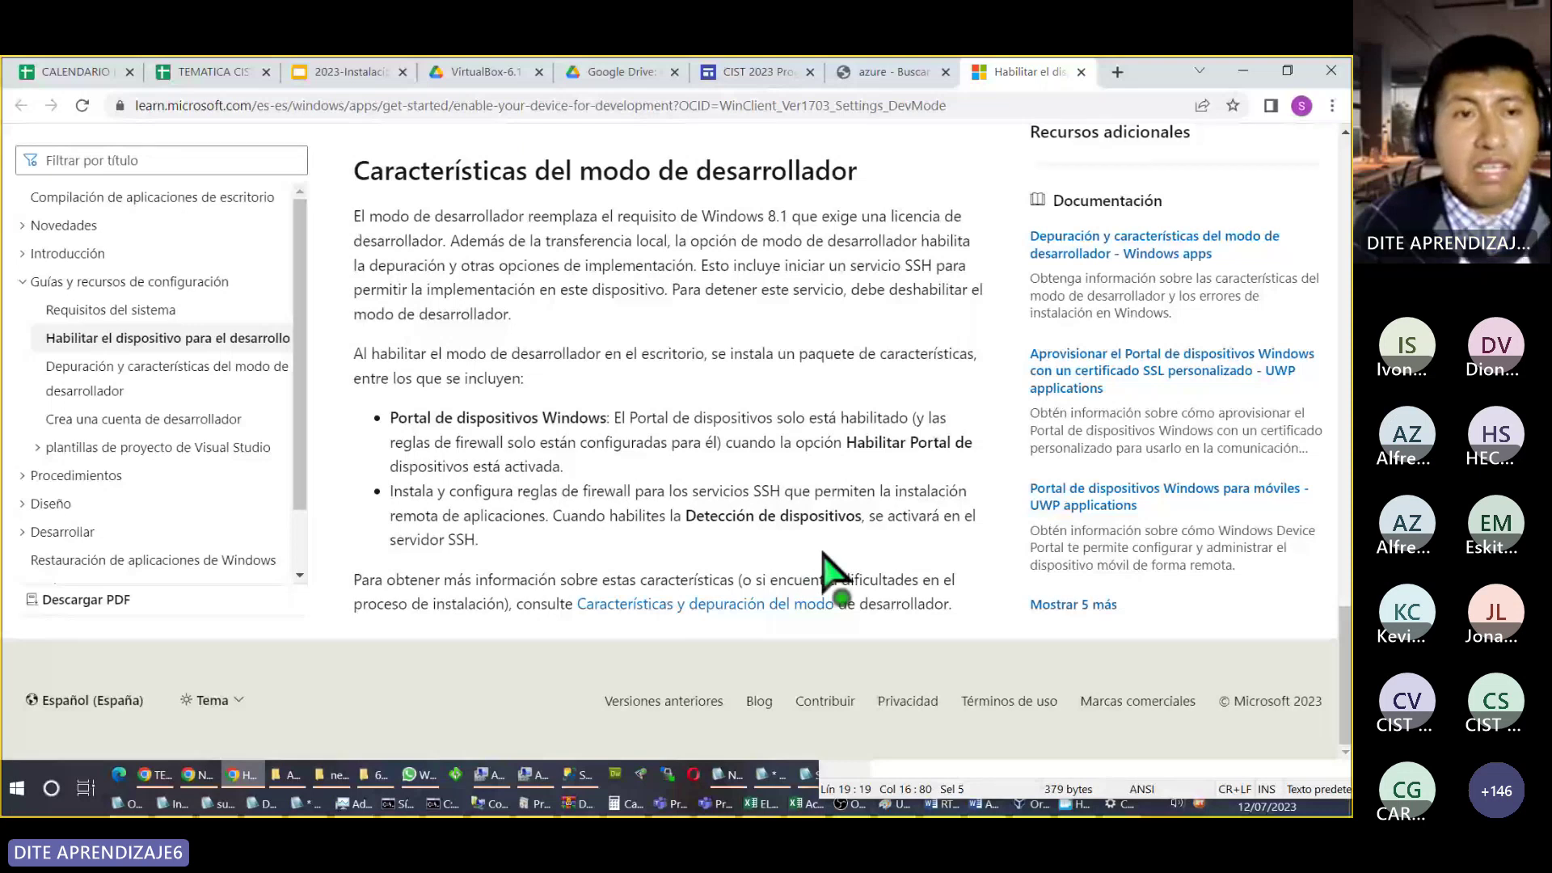
{"action": "scroll", "coordinate": [832, 554], "scroll_direction": "up", "scroll_amount": 2}
{"action": "scroll", "coordinate": [841, 558], "scroll_direction": "up", "scroll_amount": 5}
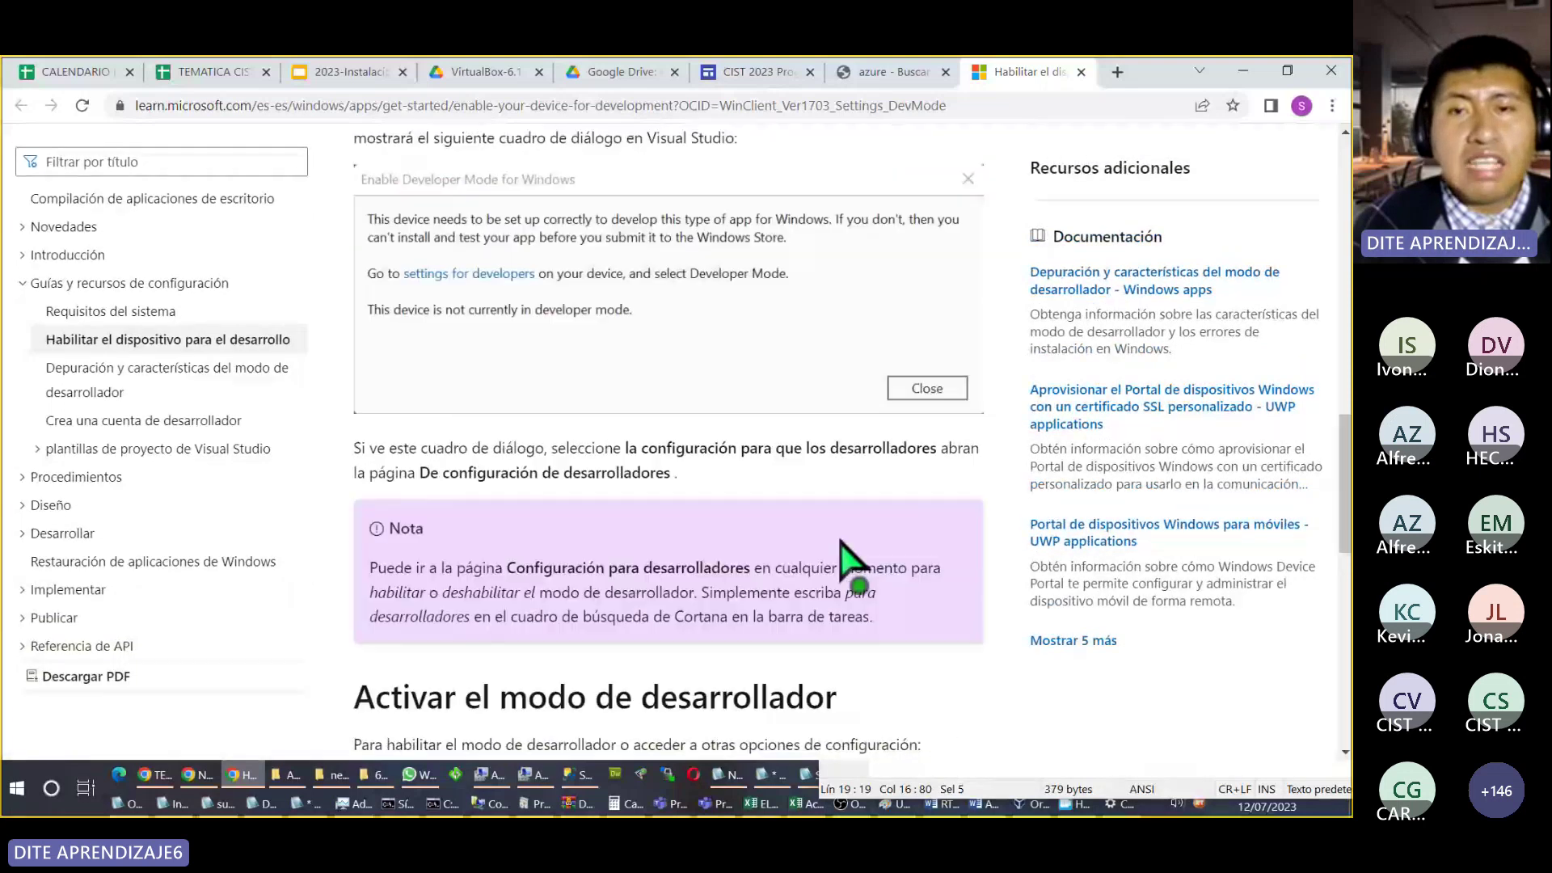
{"action": "scroll", "coordinate": [841, 558], "scroll_direction": "up", "scroll_amount": 10}
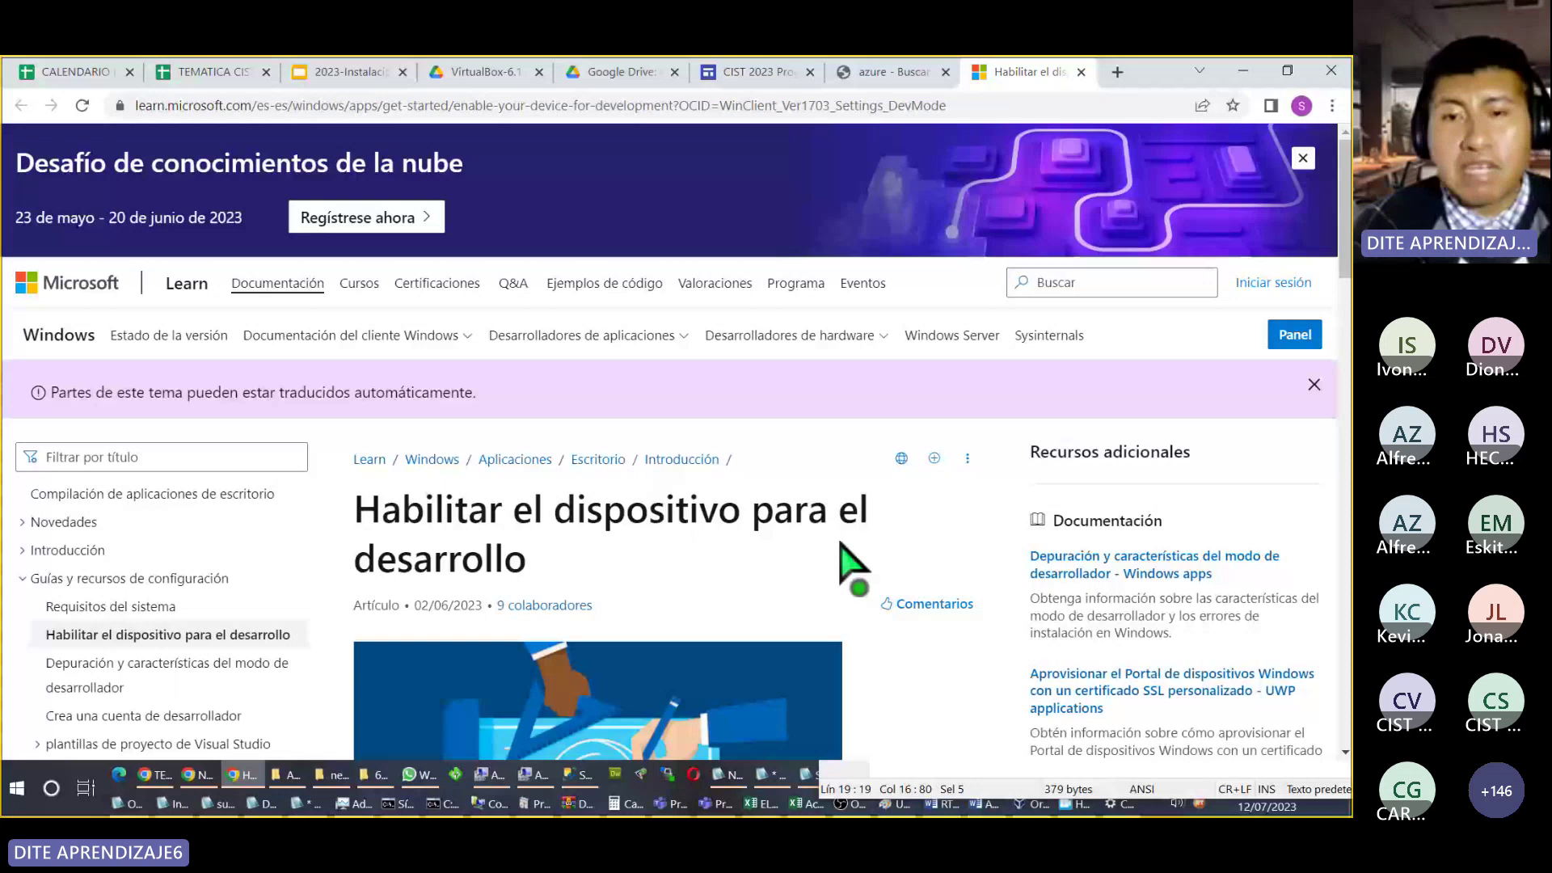
Step: Move the Notepad2 notes window up and left beside the article, then open the Start menu
{"action": "left_click", "coordinate": [894, 765]}
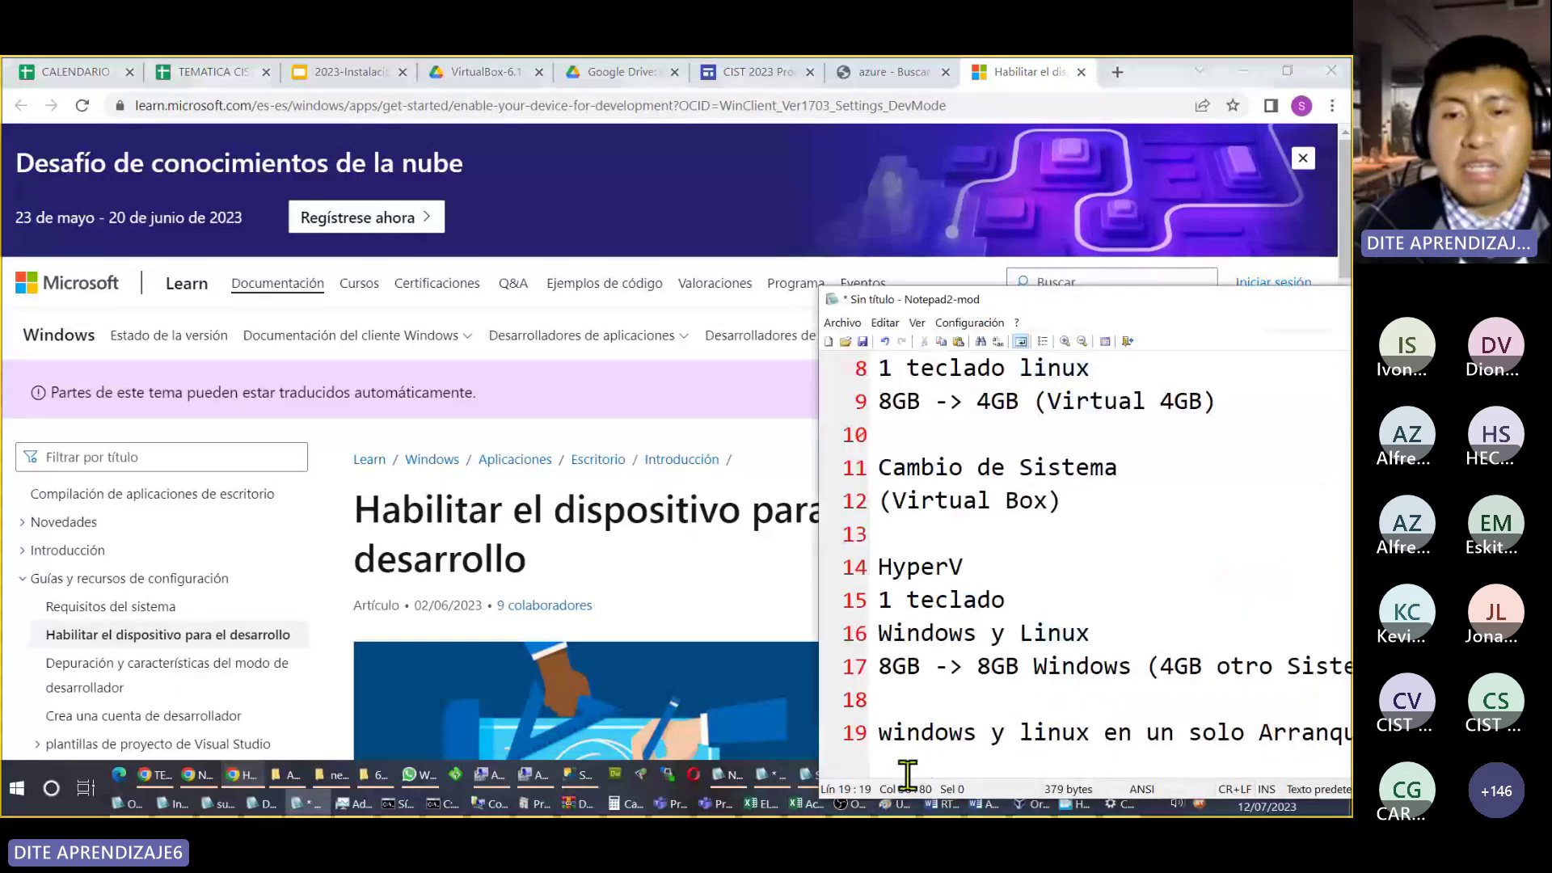
{"action": "left_click_drag", "start_coordinate": [970, 299], "coordinate": [832, 172]}
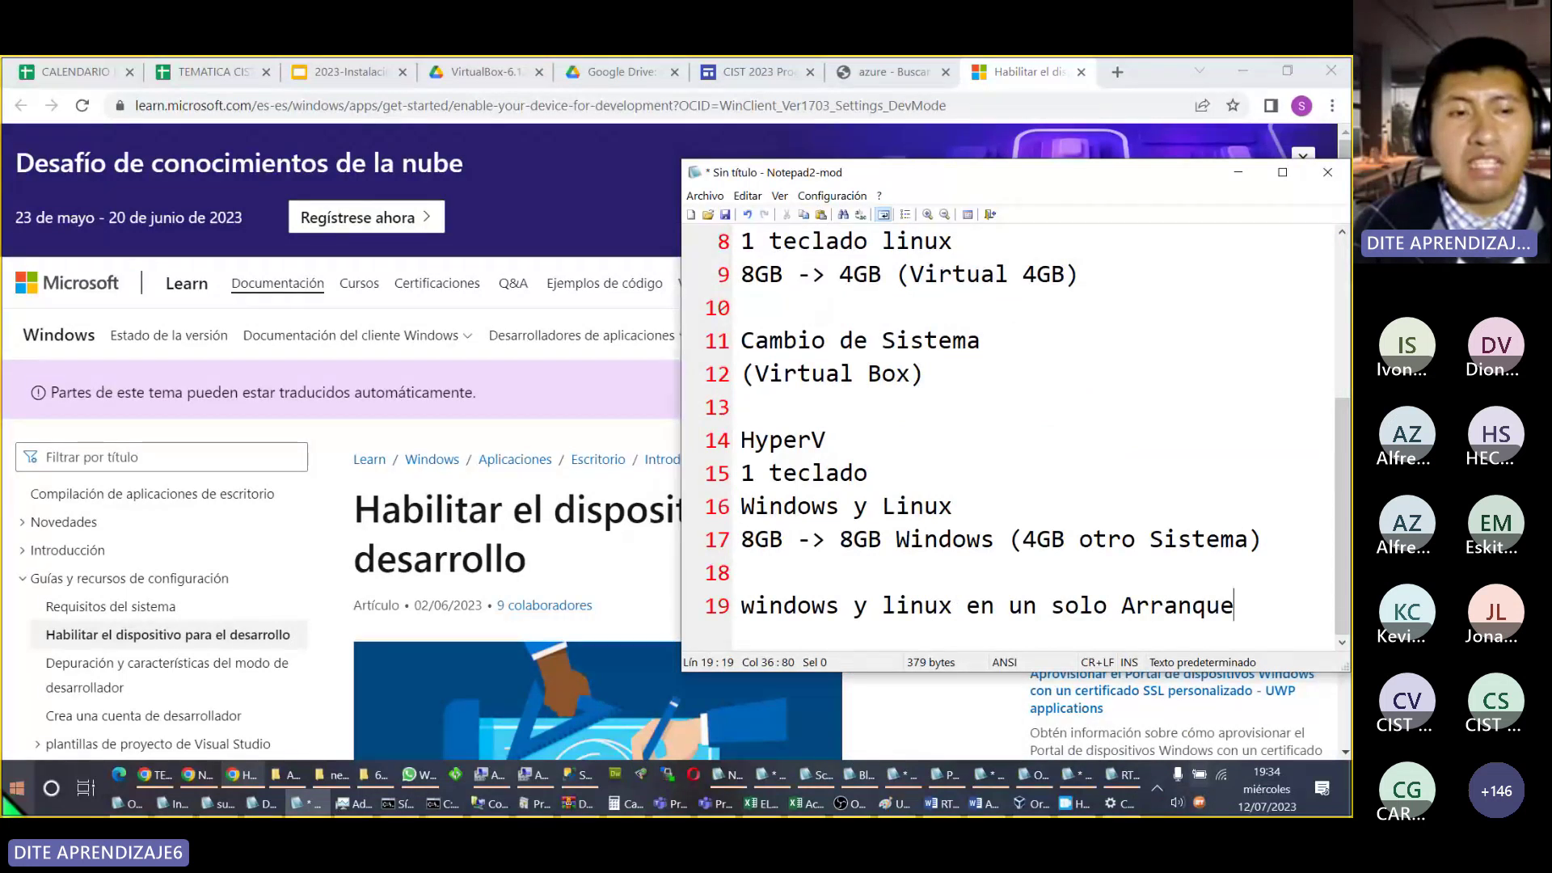
{"action": "left_click", "coordinate": [17, 788]}
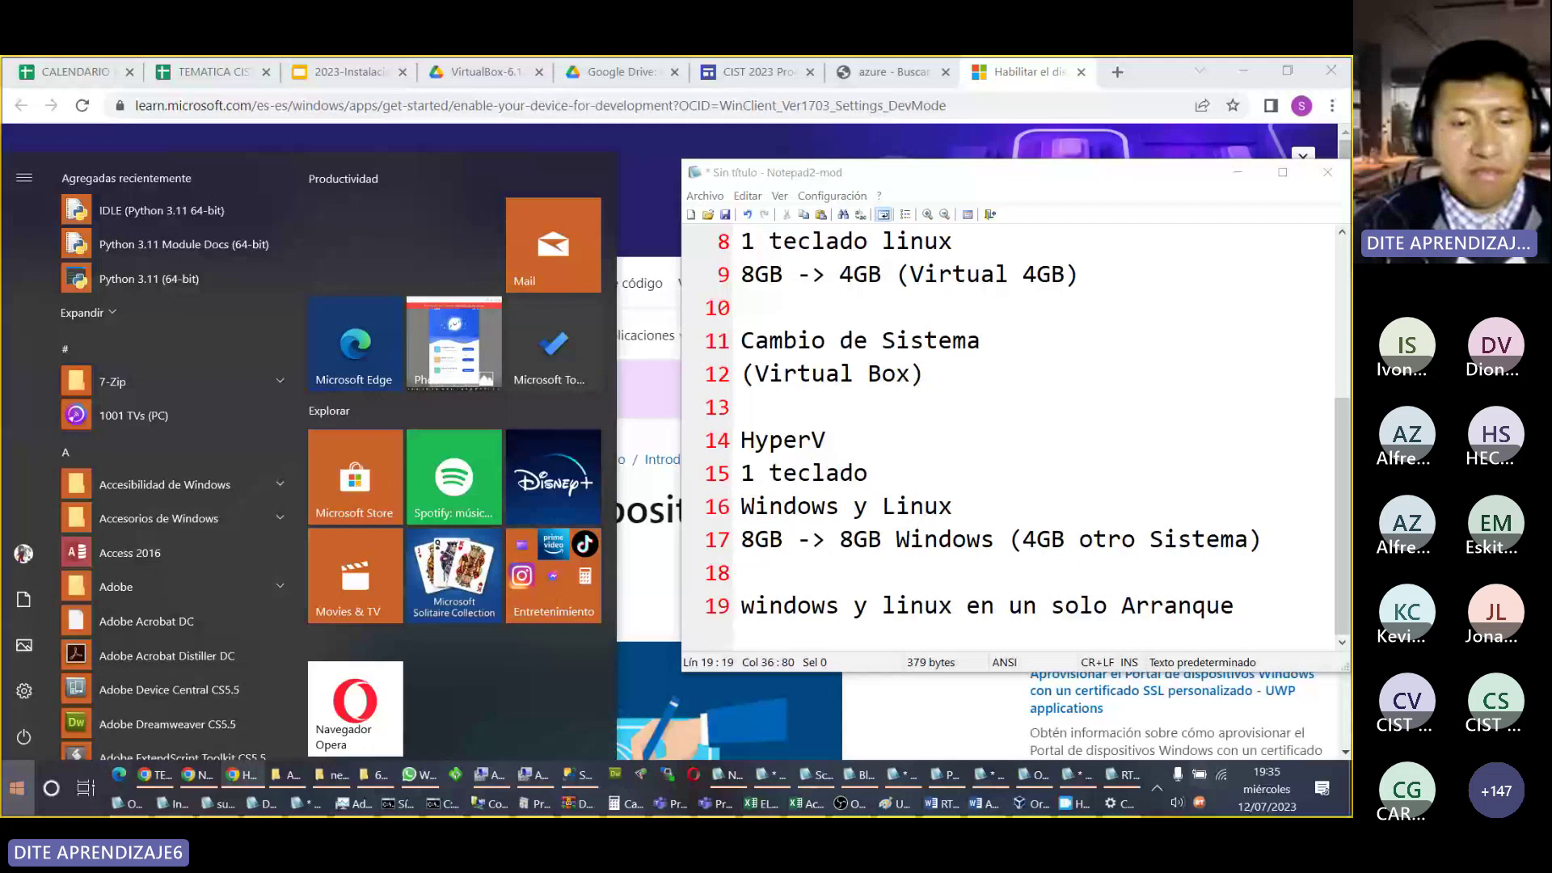
Step: Open Microsoft Store, search for ubuntu, browse the Ubuntu results, then close the Store
{"action": "type", "text": "st"}
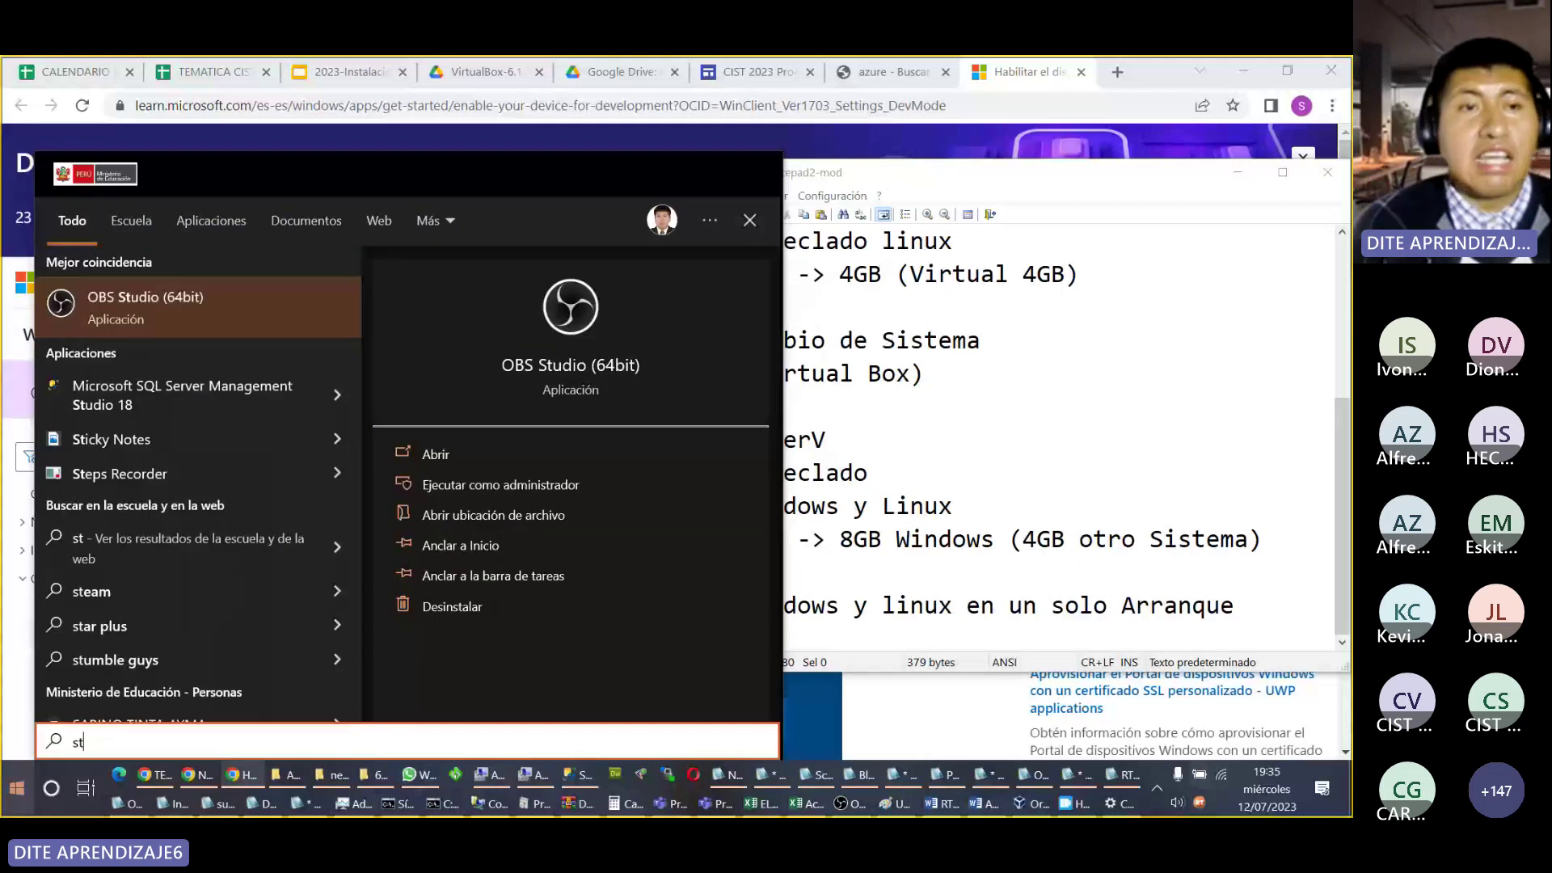
{"action": "type", "text": "o"}
{"action": "left_click", "coordinate": [207, 288]}
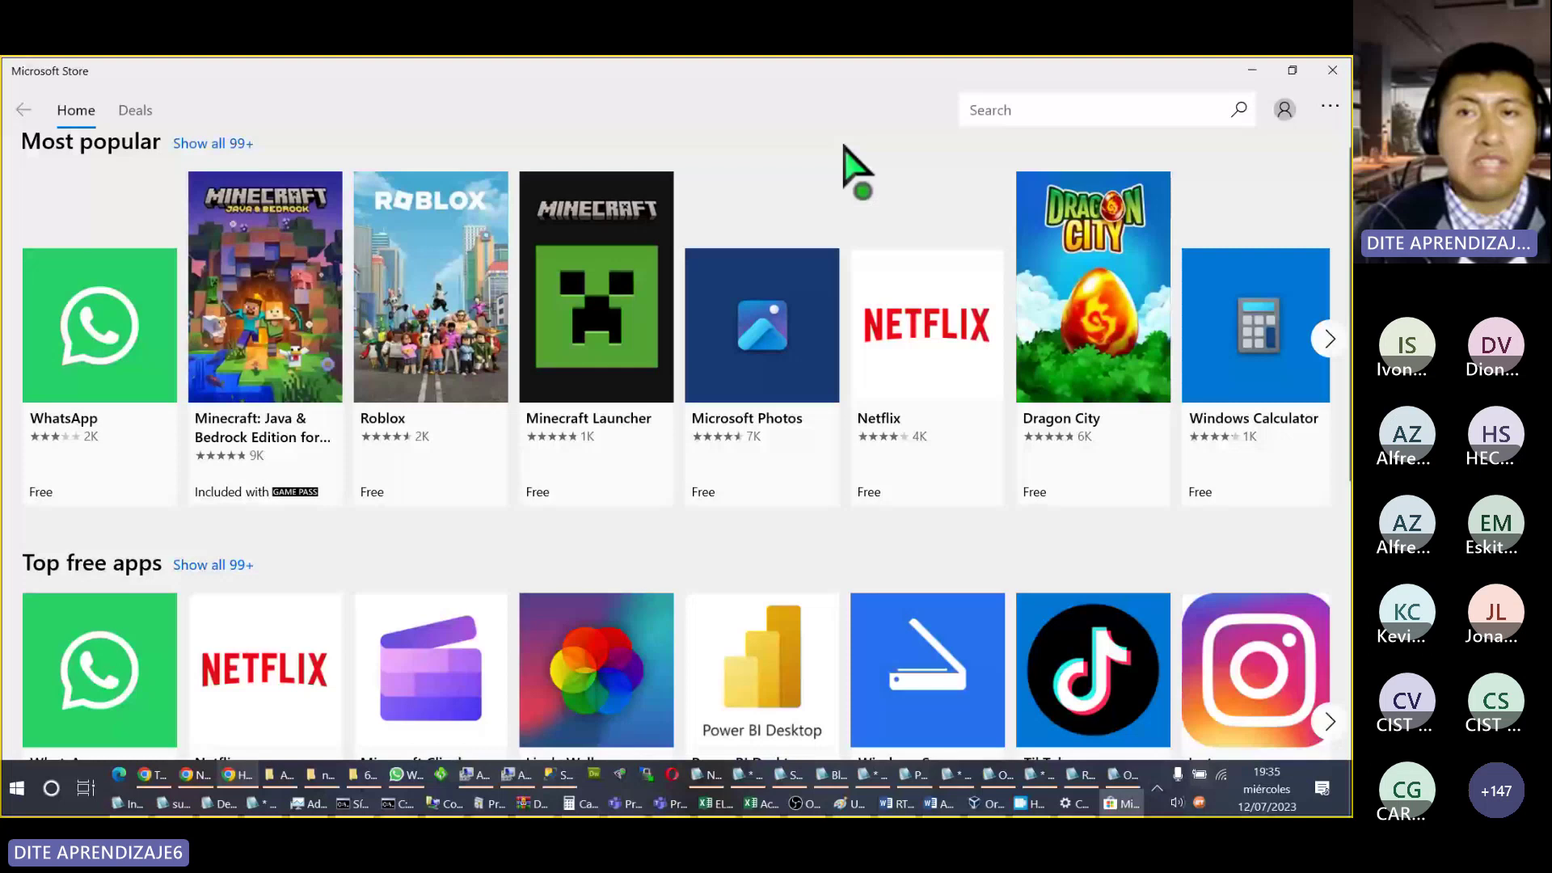
{"action": "left_click", "coordinate": [1044, 113]}
{"action": "type", "text": "alarma"}
{"action": "key", "text": "Return"}
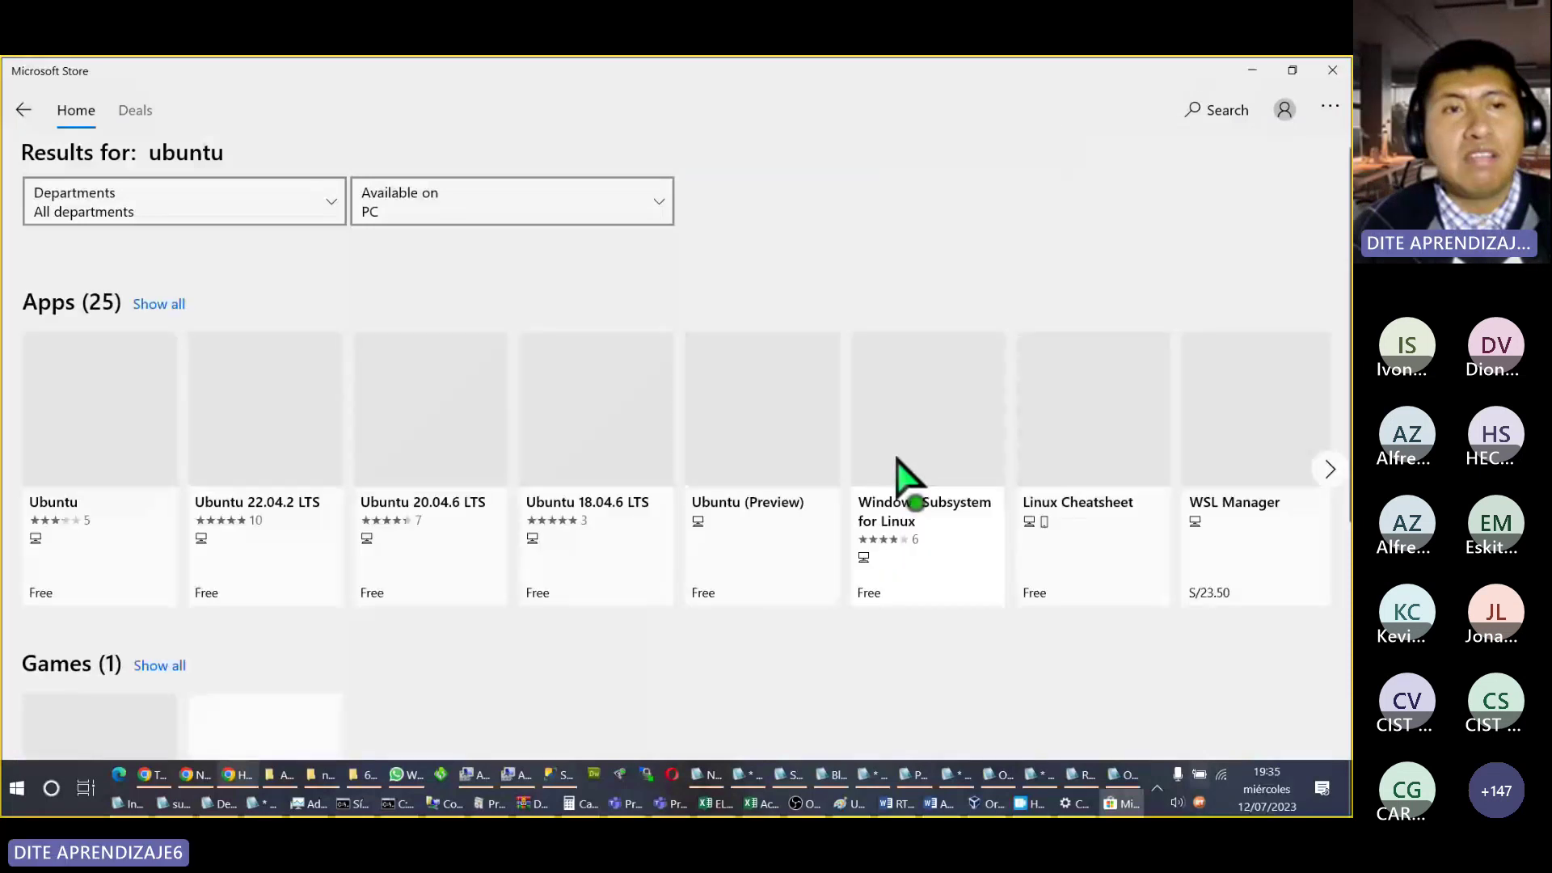
{"action": "scroll", "coordinate": [416, 537], "scroll_direction": "down", "scroll_amount": 2}
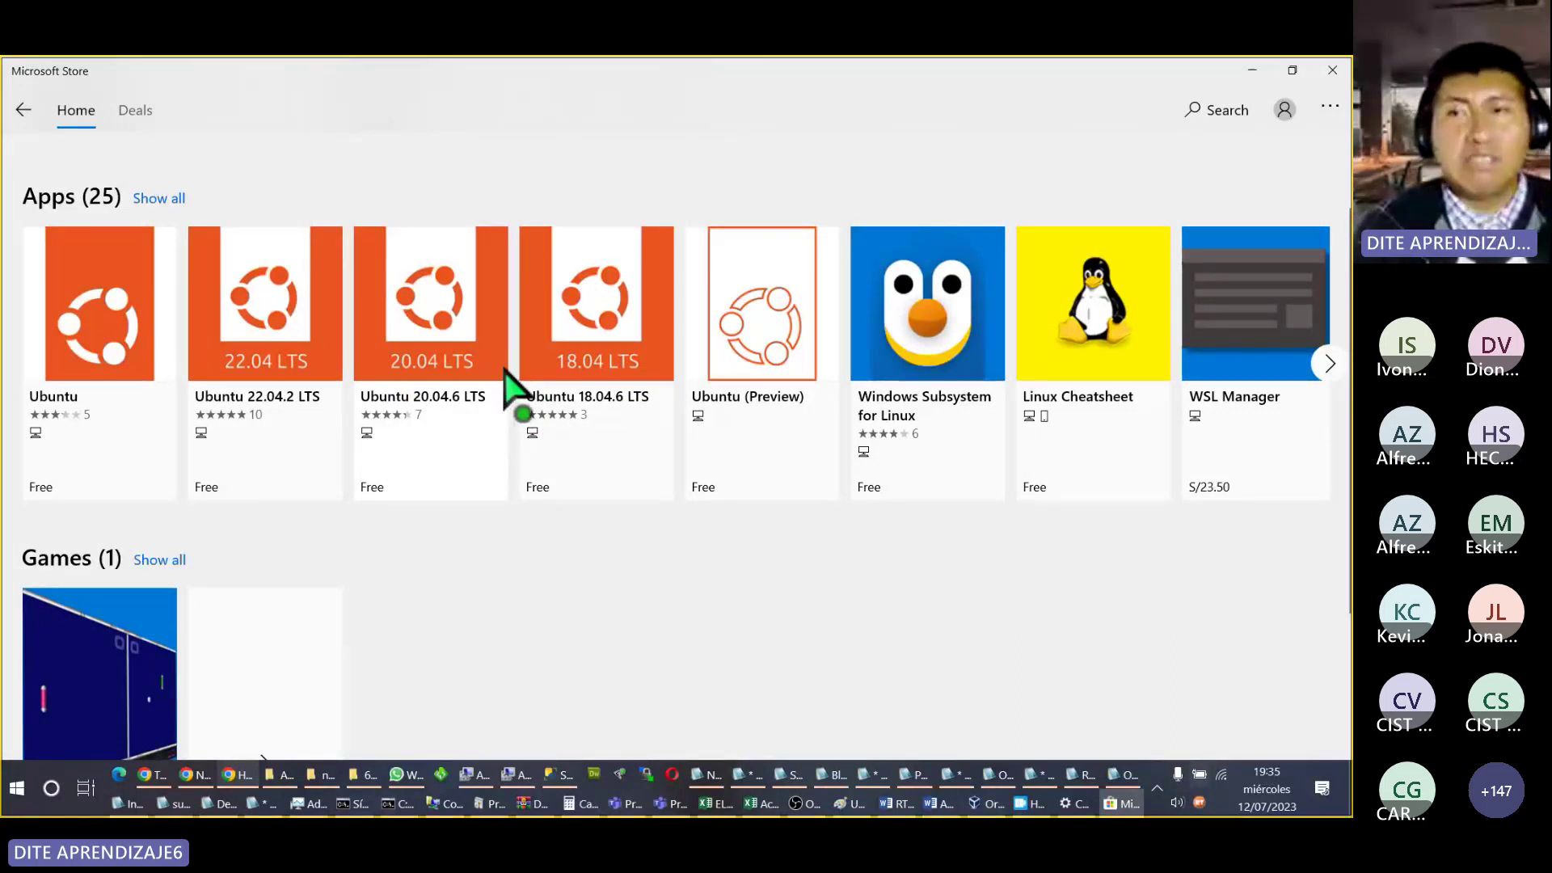
{"action": "left_click", "coordinate": [1333, 70]}
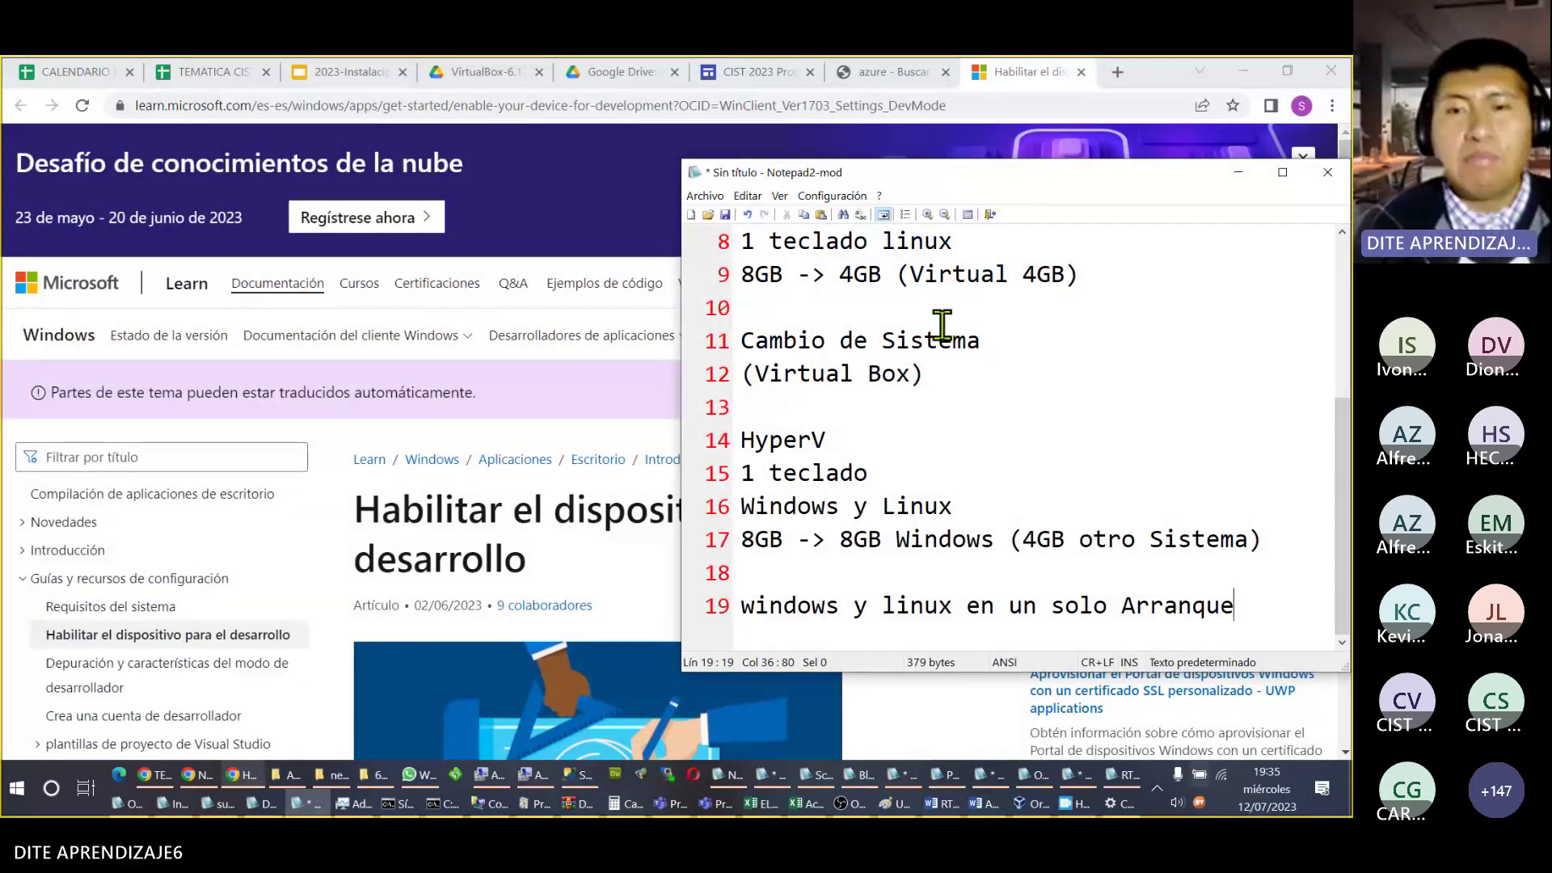
Step: Select 'HyperV' on line 14 and open a new File Explorer window with Win+E
{"action": "left_click_drag", "start_coordinate": [841, 441], "coordinate": [537, 450]}
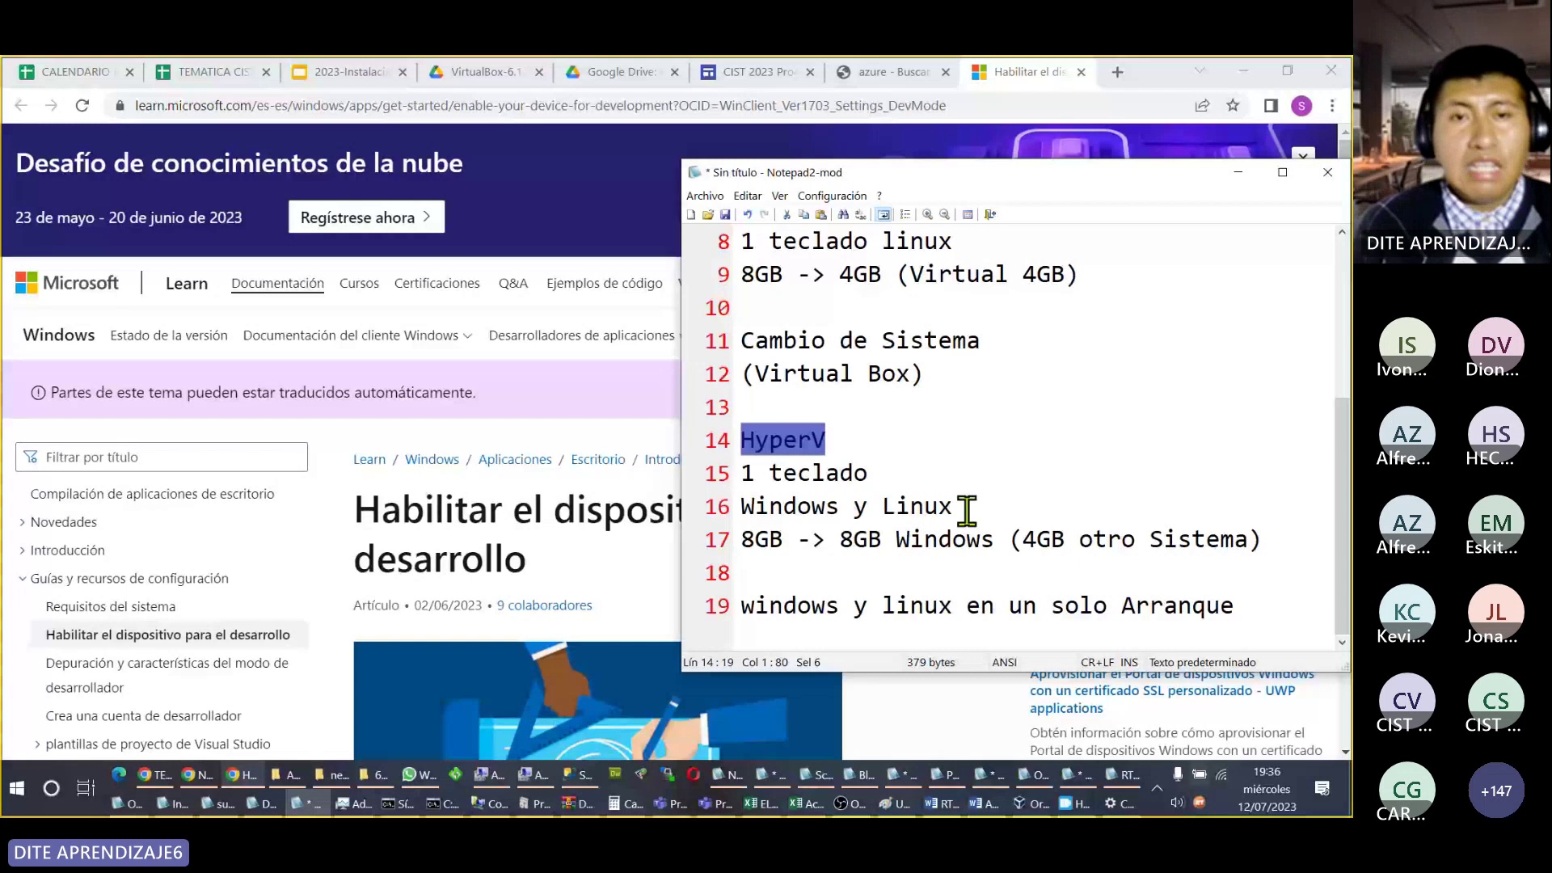
{"action": "key", "text": "super+e"}
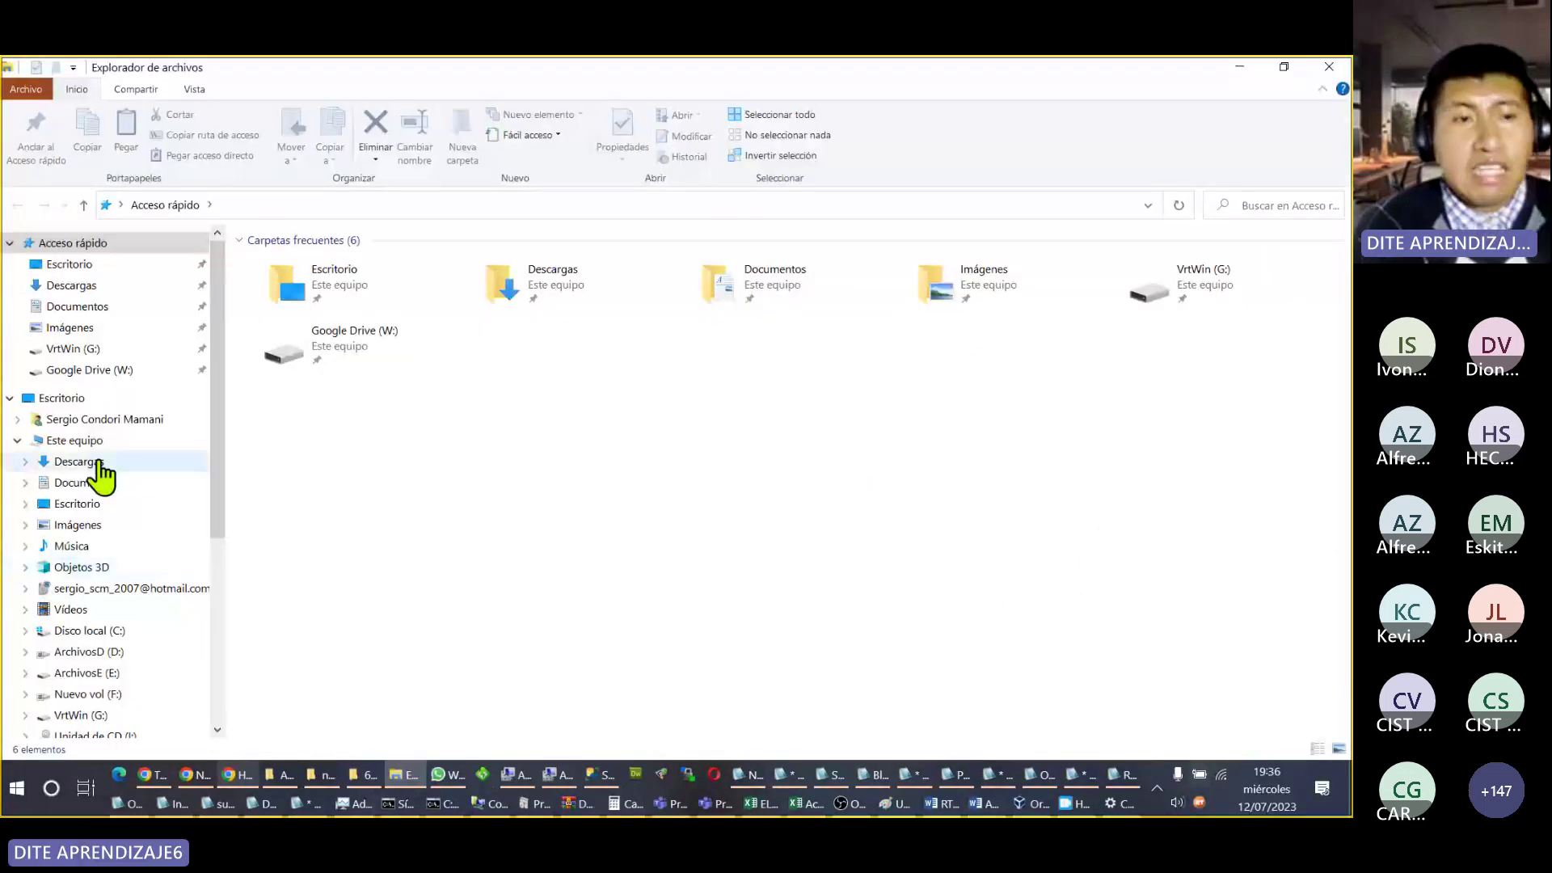
Step: Go to Este equipo > Nuevo vol (F:) > VLinux and show the files as a list
{"action": "left_click", "coordinate": [74, 440]}
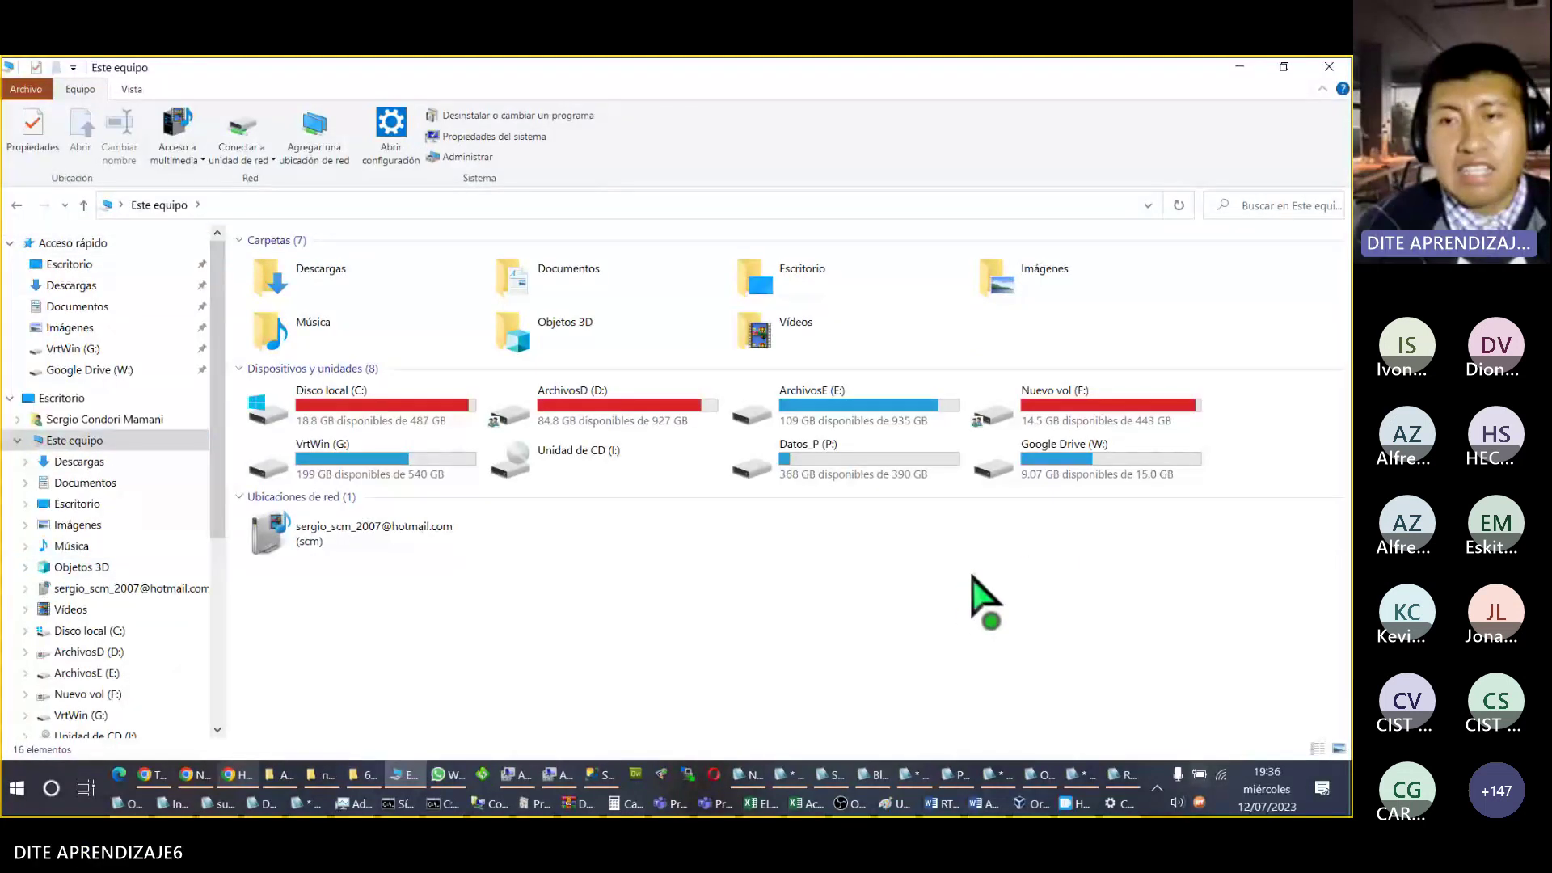
{"action": "left_click", "coordinate": [1073, 421]}
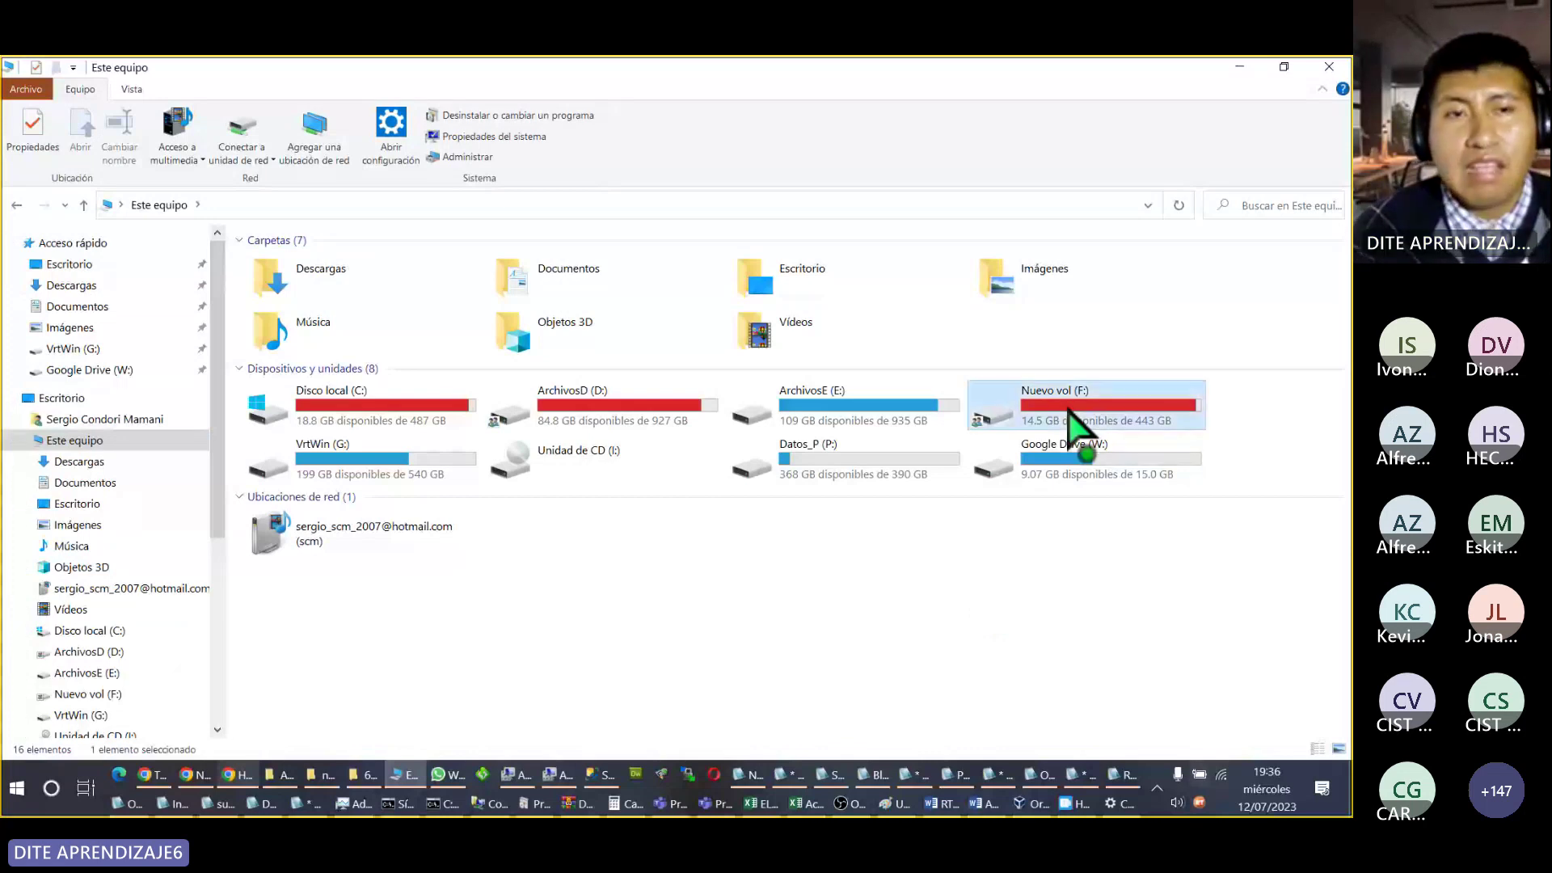
{"action": "double_click", "coordinate": [1075, 426]}
{"action": "scroll", "coordinate": [542, 671], "scroll_direction": "down", "scroll_amount": 4}
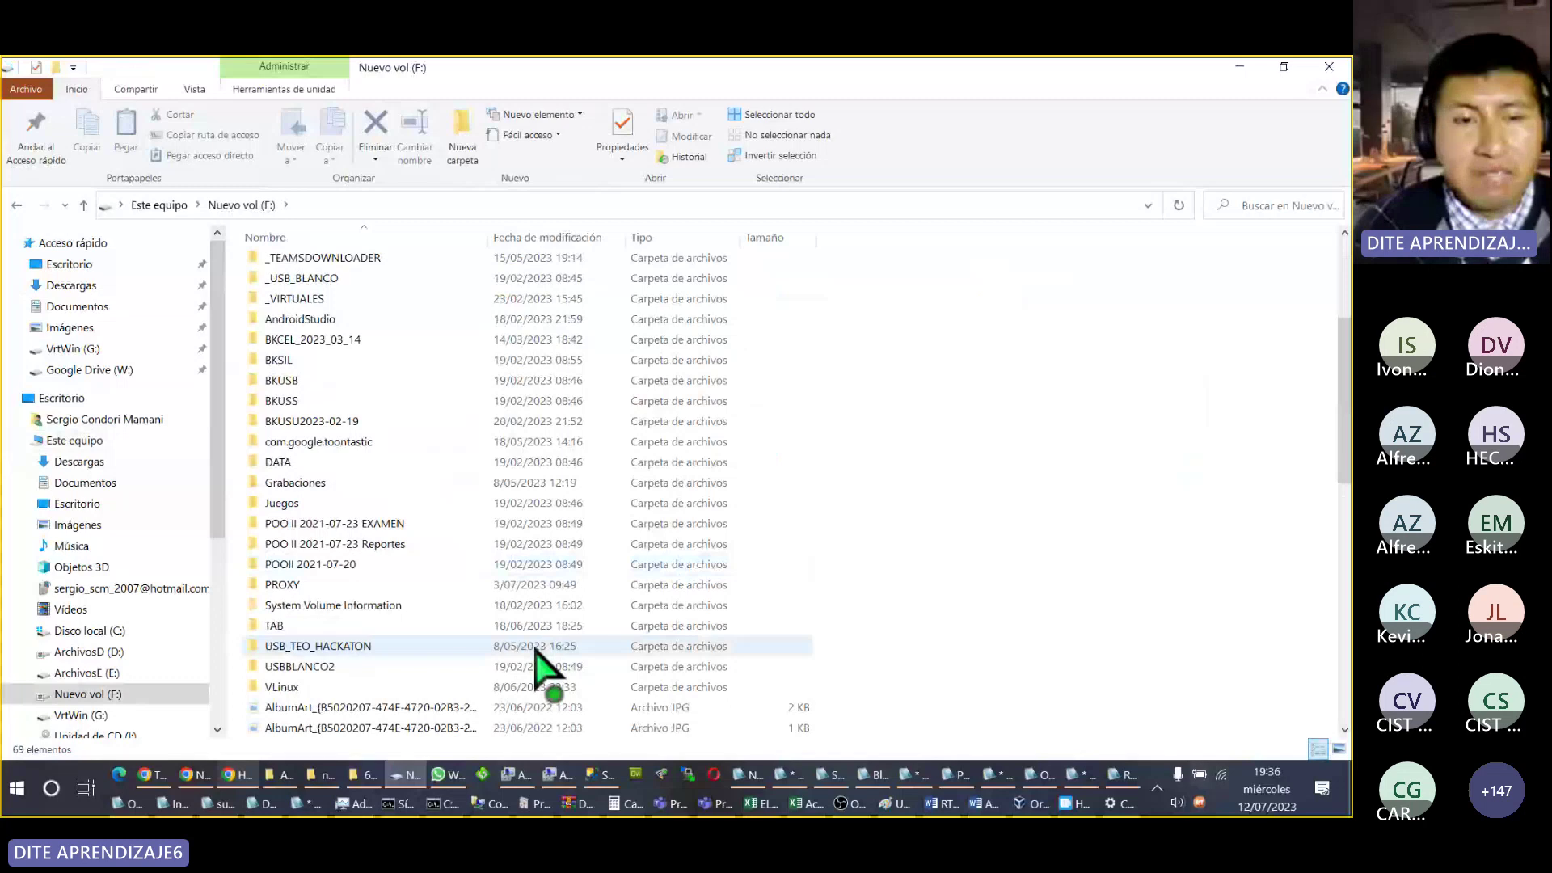
{"action": "scroll", "coordinate": [518, 683], "scroll_direction": "down", "scroll_amount": 8}
{"action": "scroll", "coordinate": [300, 370], "scroll_direction": "up", "scroll_amount": 5}
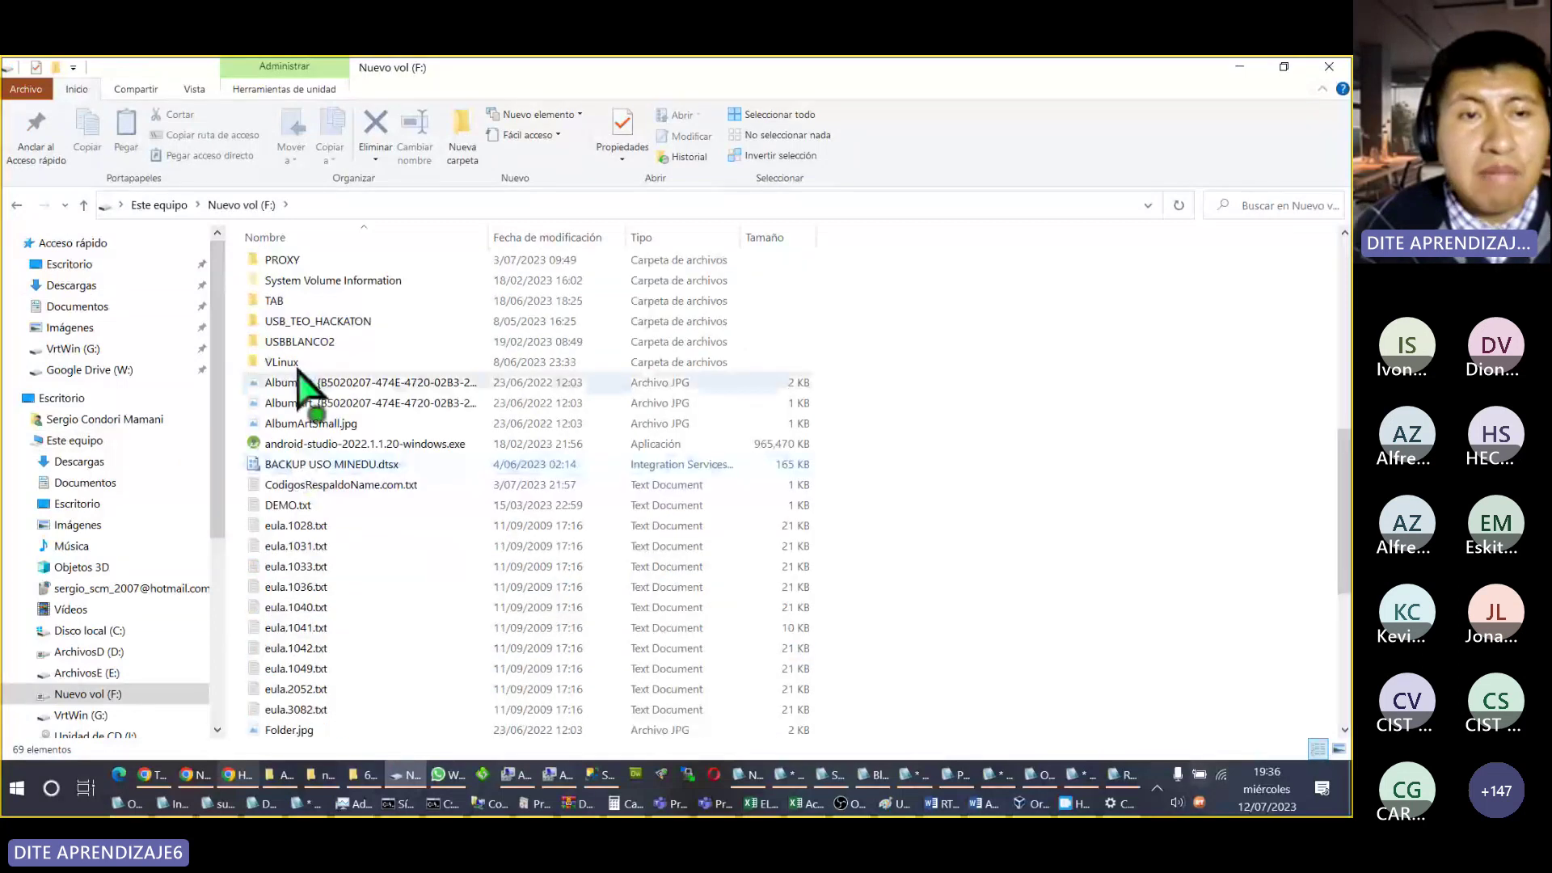
{"action": "double_click", "coordinate": [283, 363]}
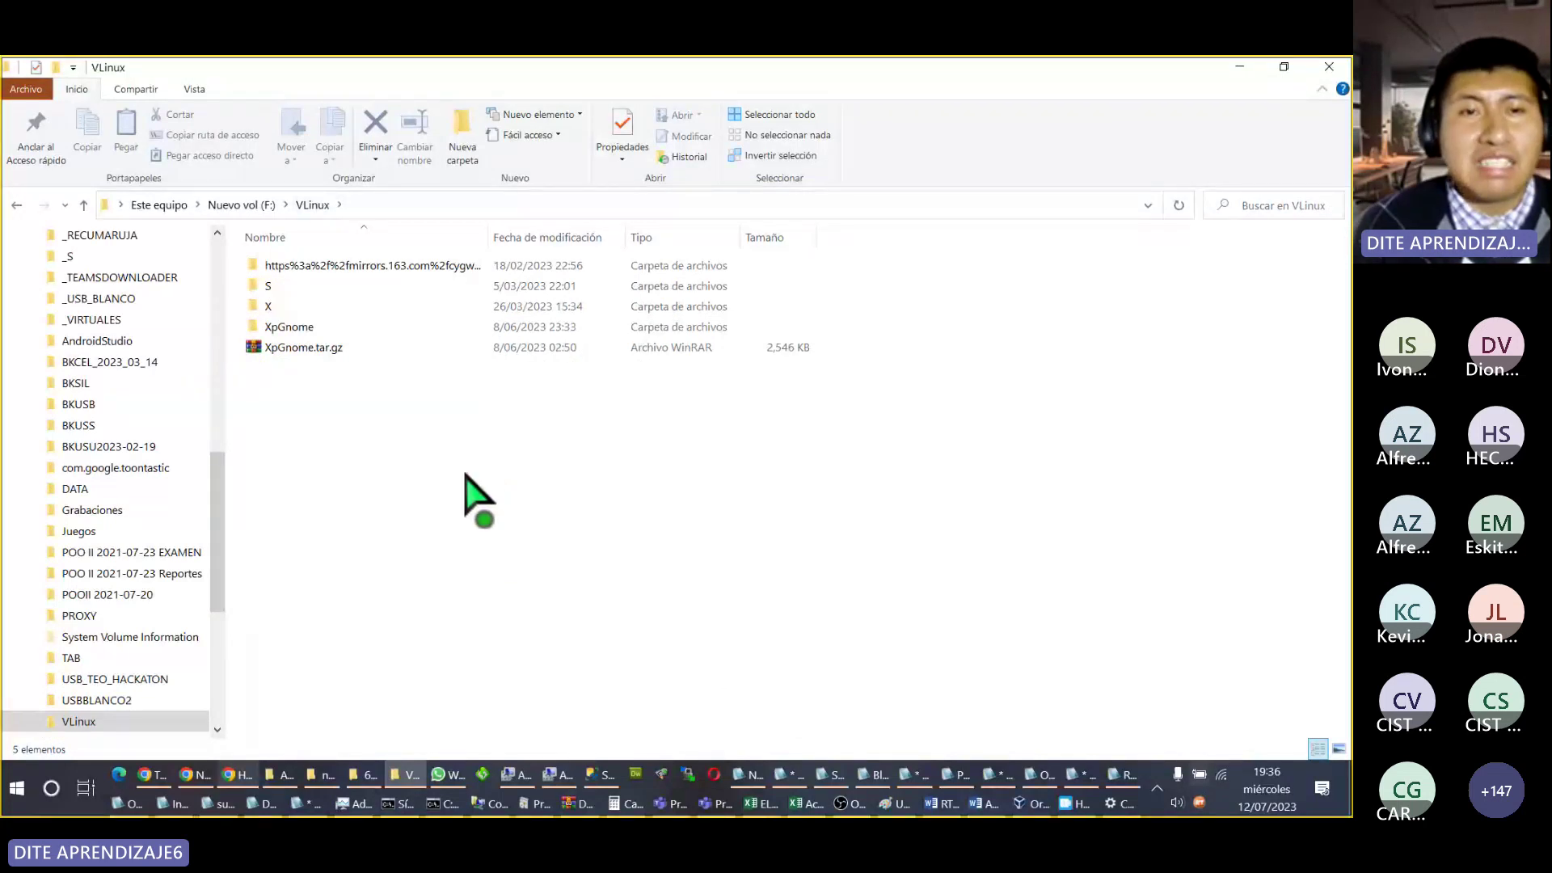
{"action": "key", "text": "ctrl+shift+6"}
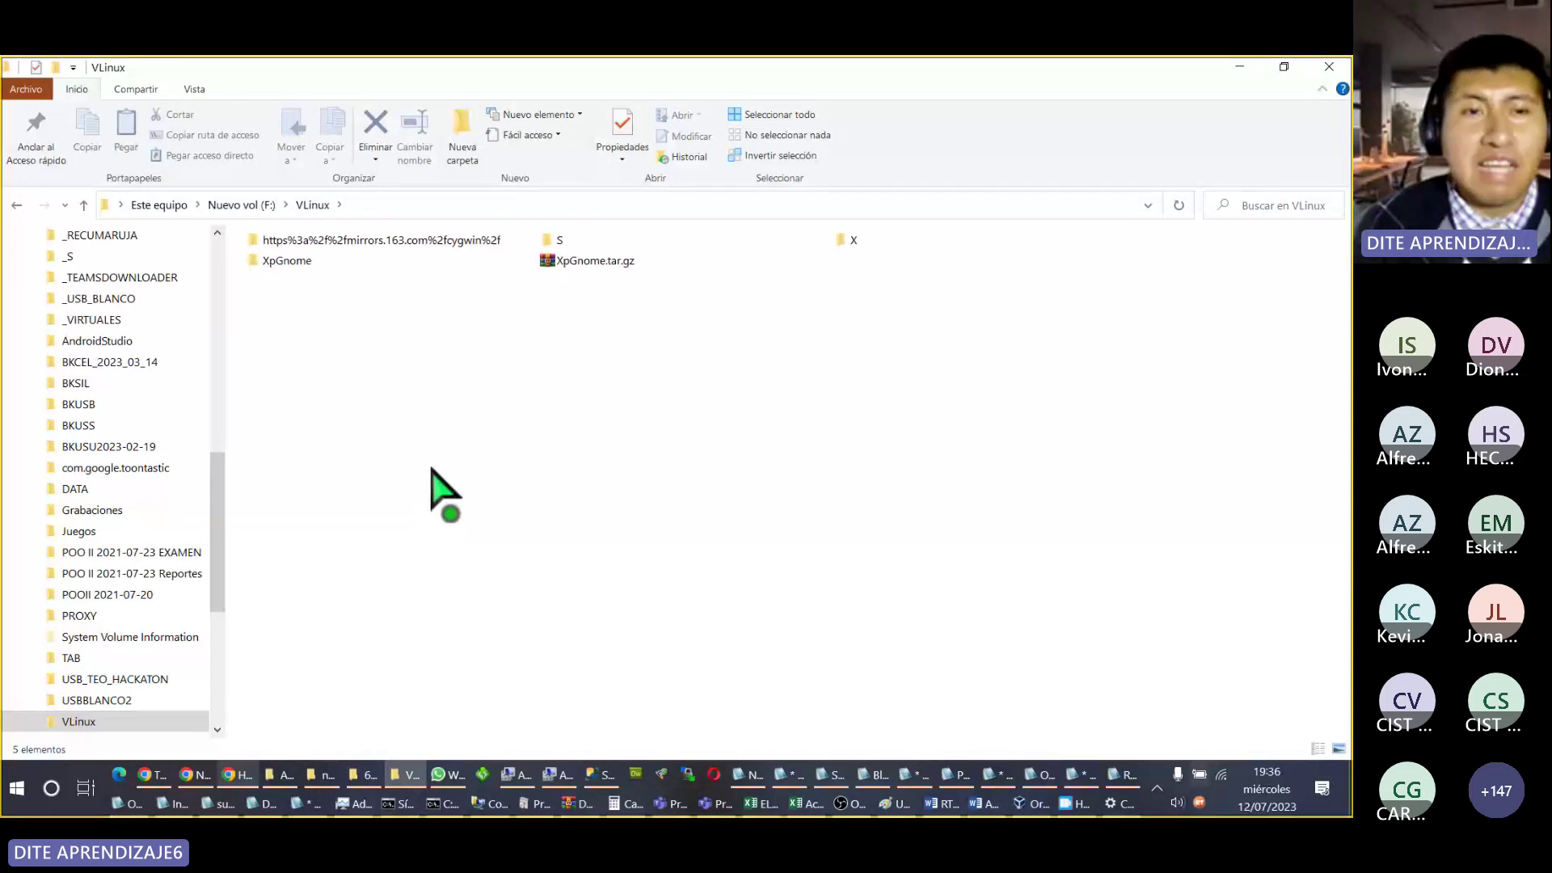
{"action": "key", "text": "ctrl+shift+6"}
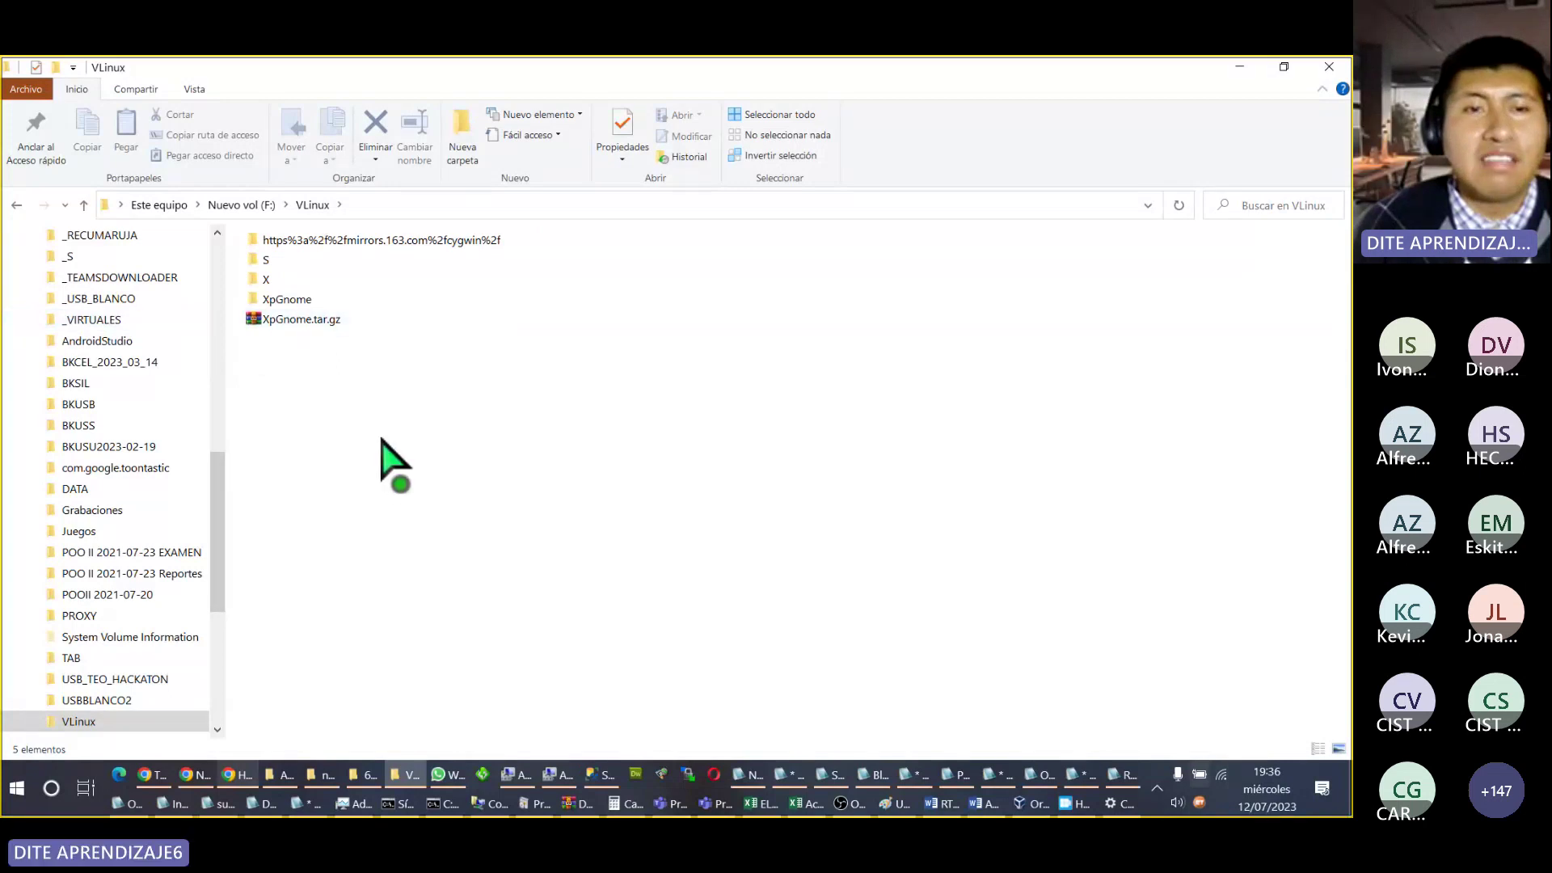
Step: Create two new folders in VLinux named 'casa' and 'Casa'
{"action": "right_click", "coordinate": [325, 397]}
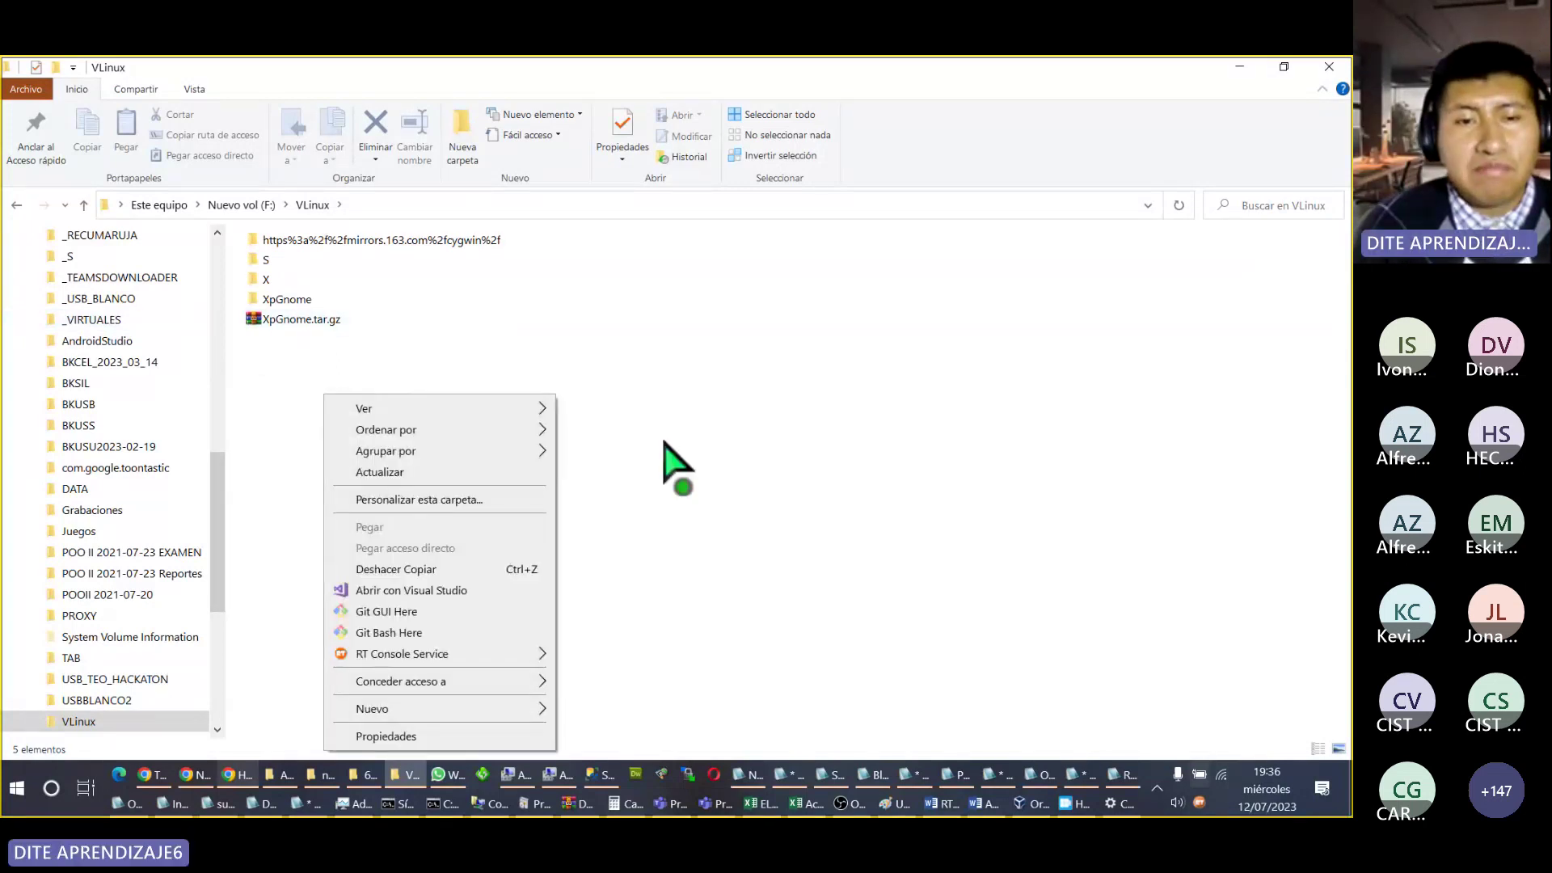
{"action": "mouse_move", "coordinate": [463, 712]}
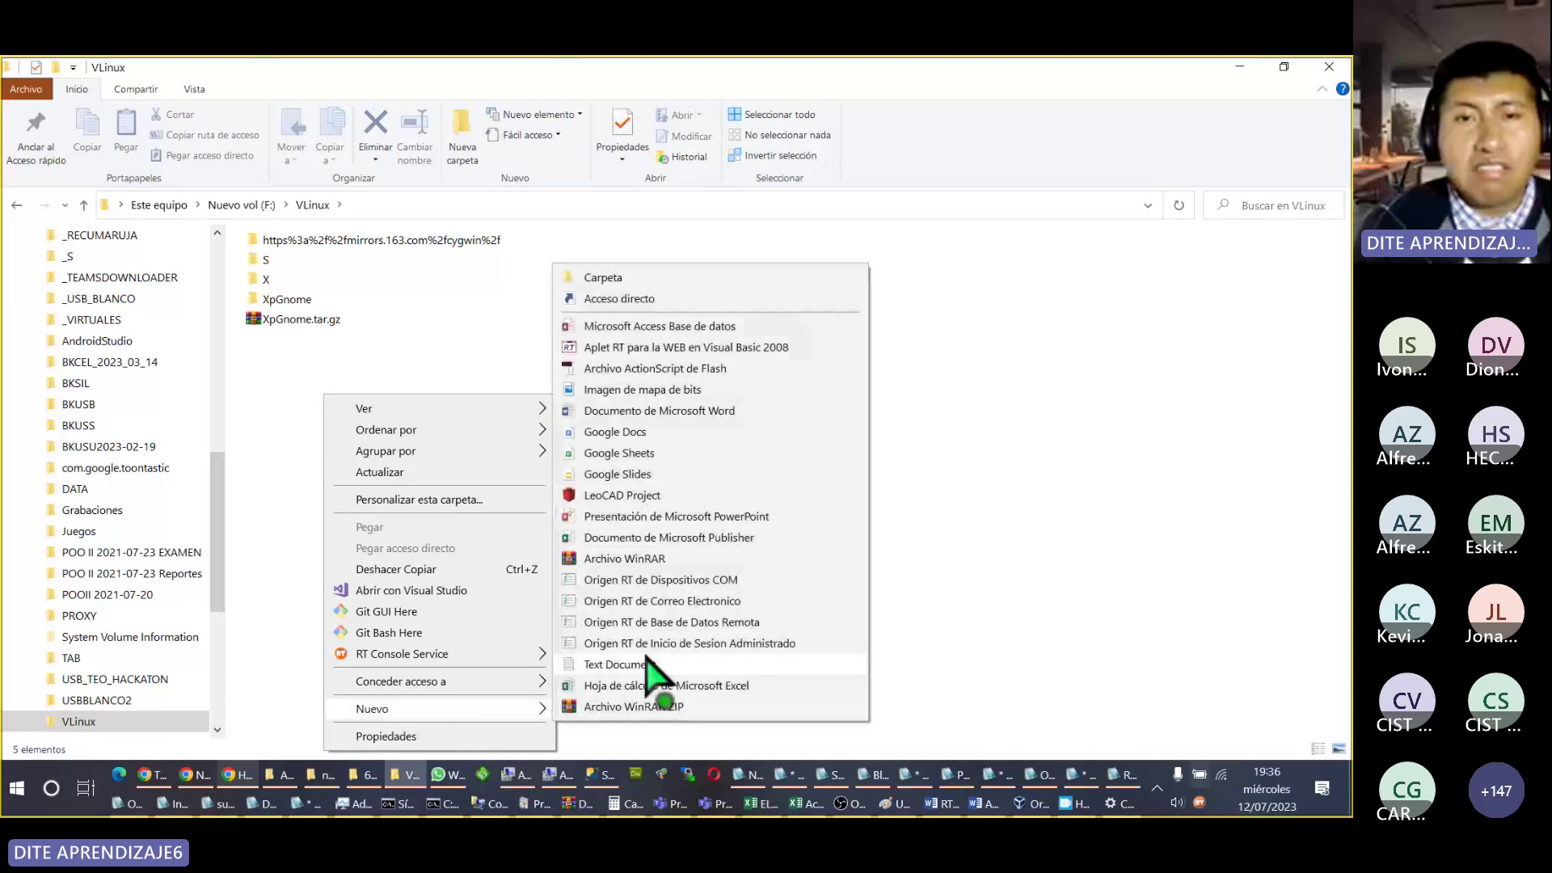
{"action": "left_click", "coordinate": [638, 278]}
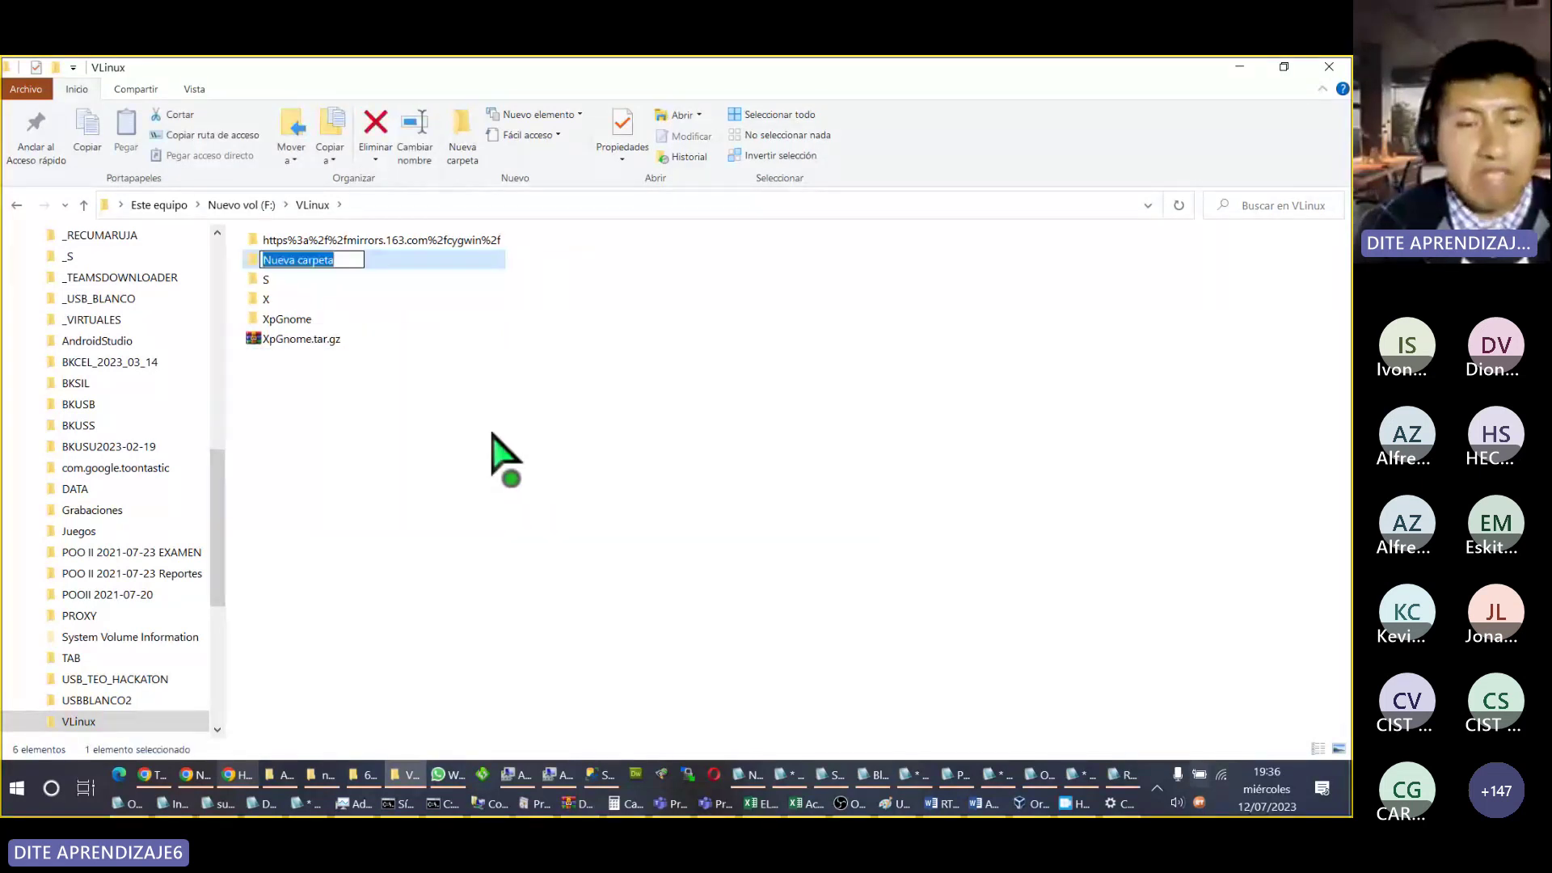
{"action": "type", "text": "casa"}
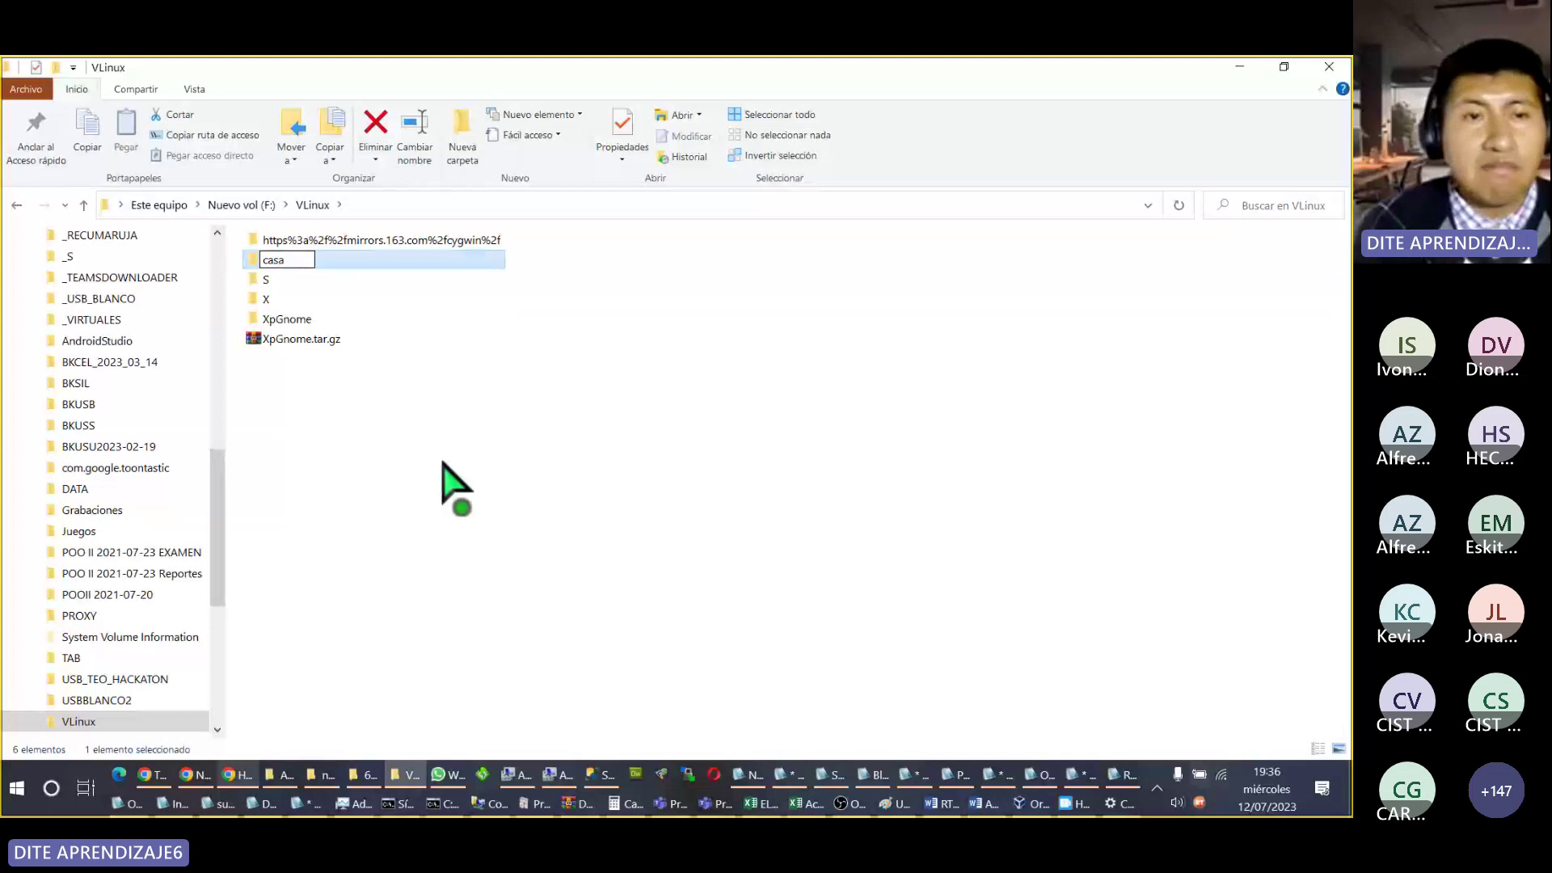
{"action": "left_click", "coordinate": [380, 425]}
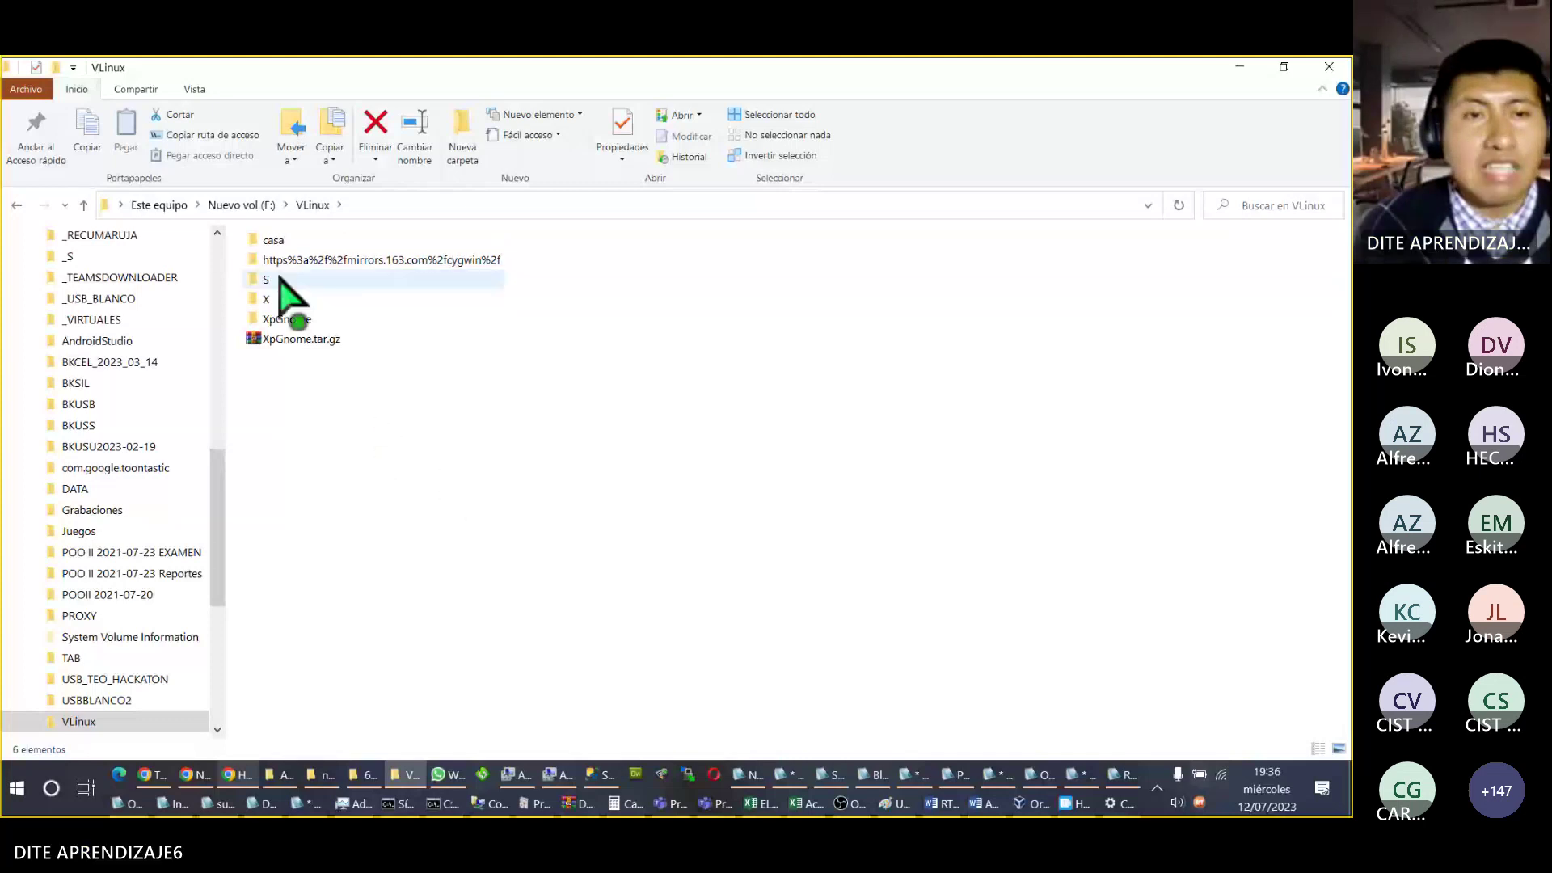
{"action": "right_click", "coordinate": [348, 427]}
{"action": "mouse_move", "coordinate": [485, 389]}
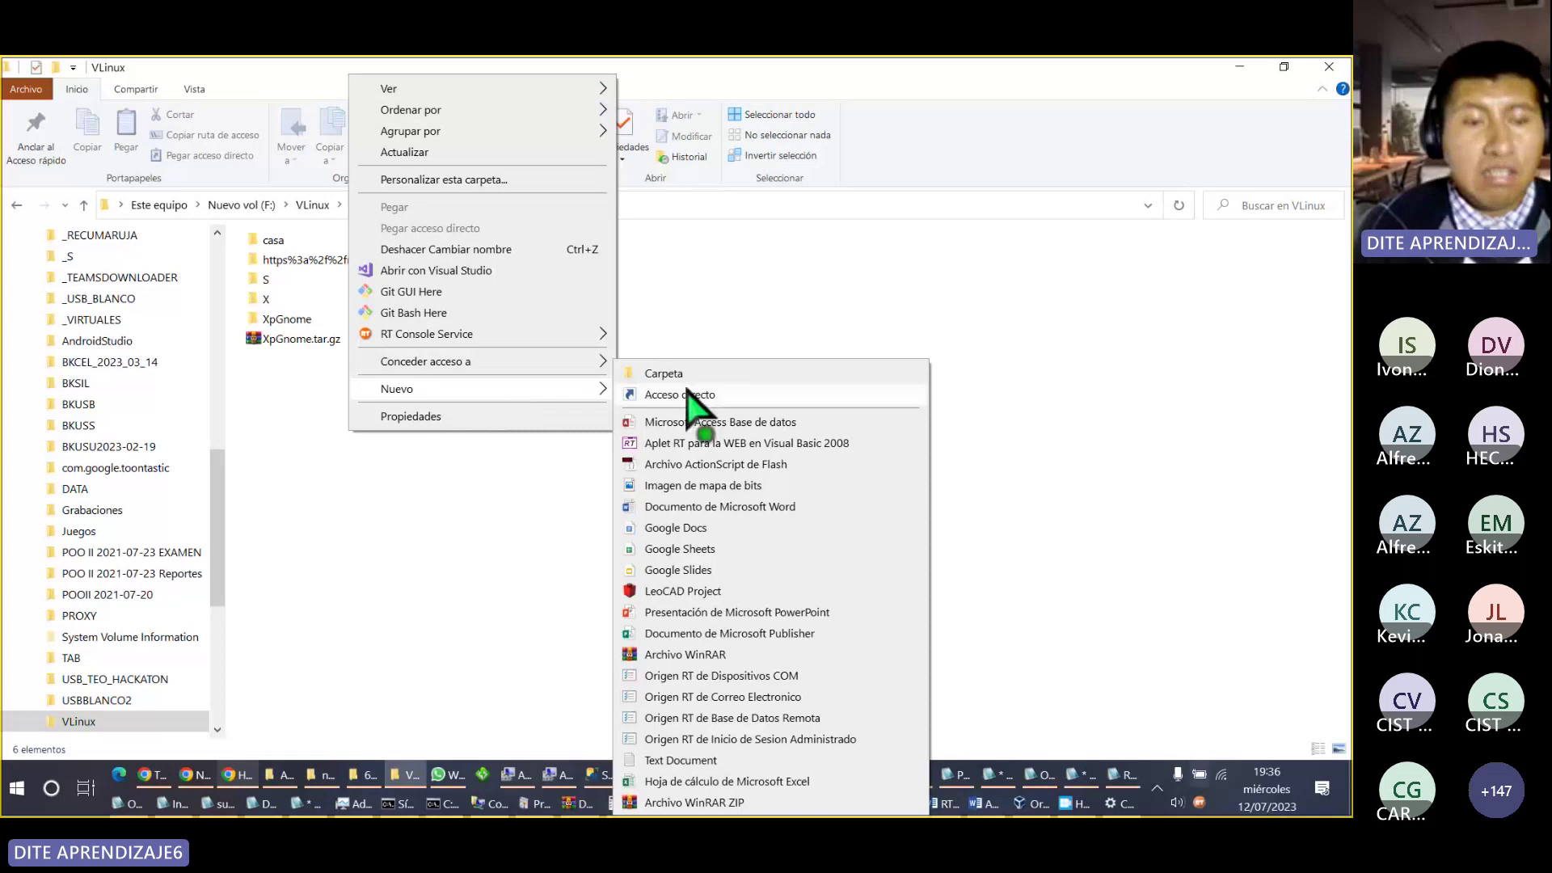
{"action": "left_click", "coordinate": [671, 374]}
{"action": "type", "text": "Casa"}
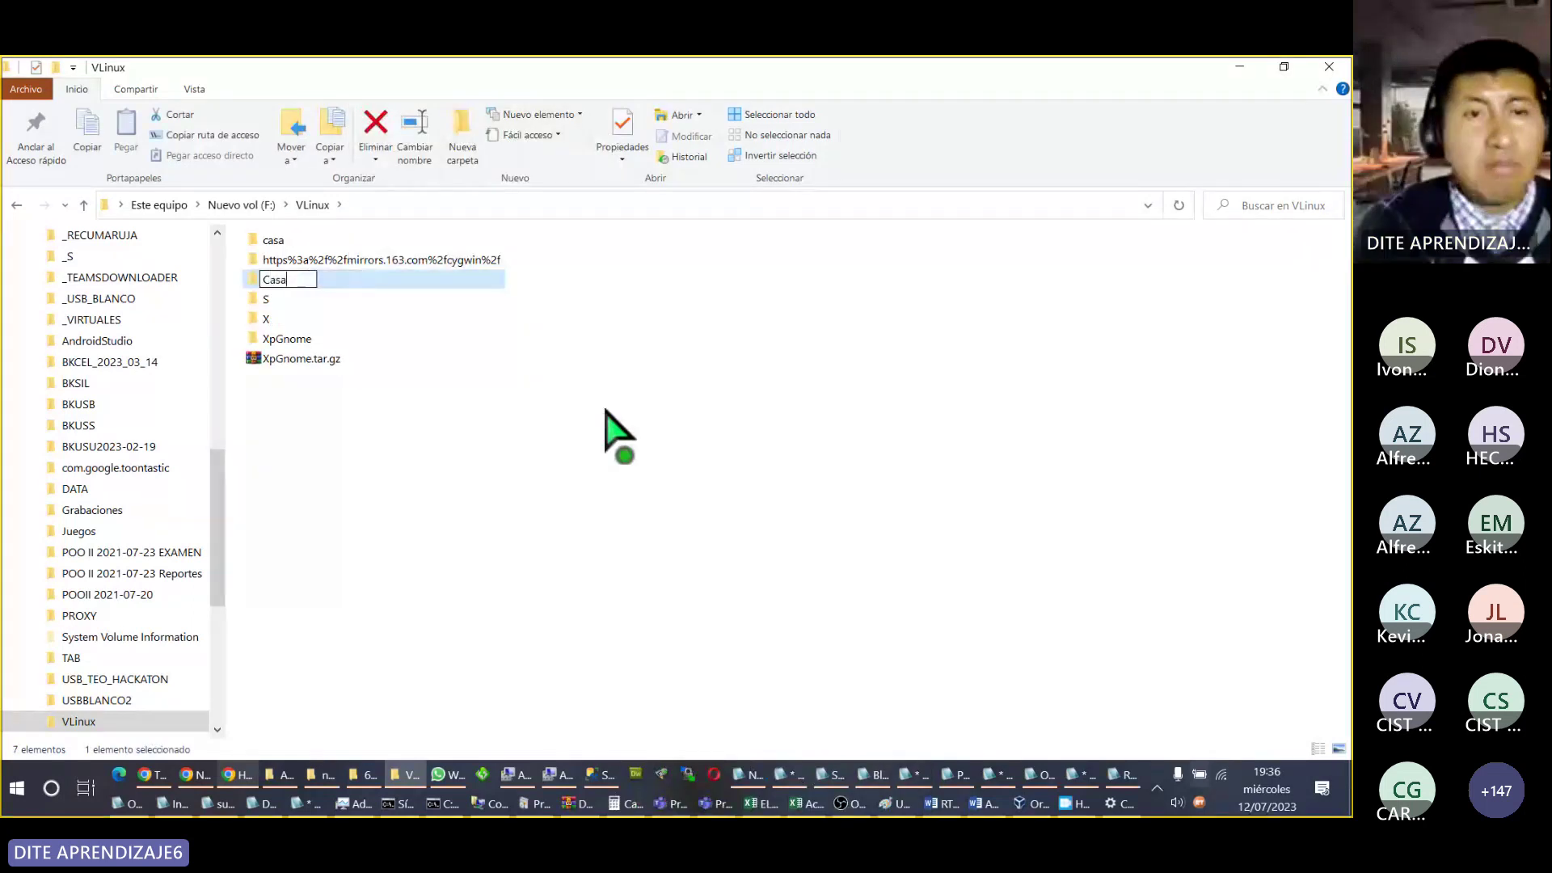
{"action": "left_click", "coordinate": [526, 429]}
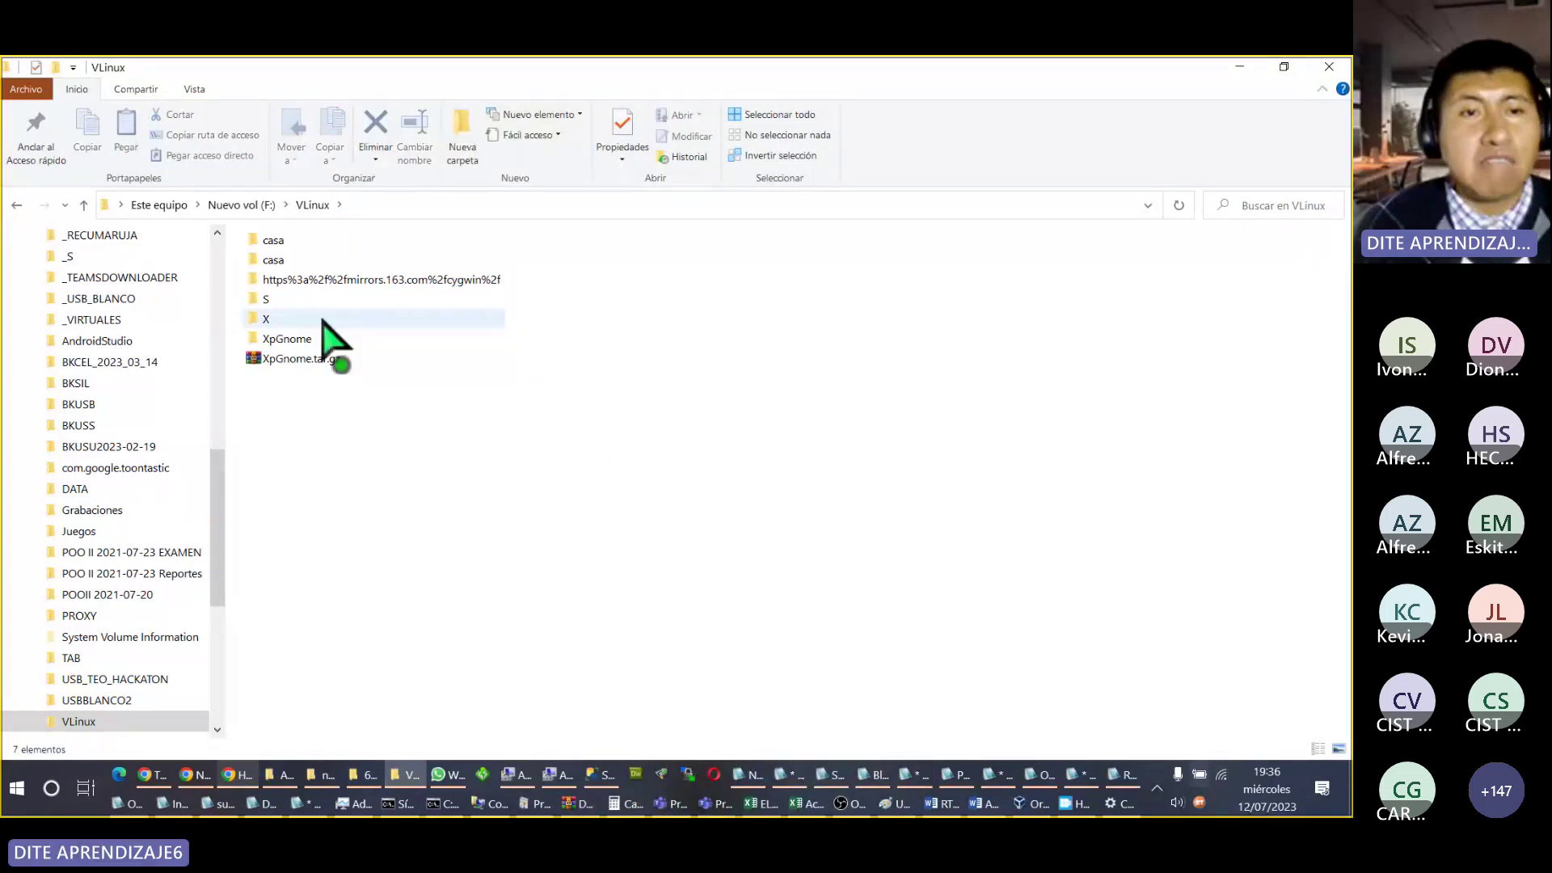
Step: Select the Casa and casa folders in turn to compare them
{"action": "left_click", "coordinate": [290, 265]}
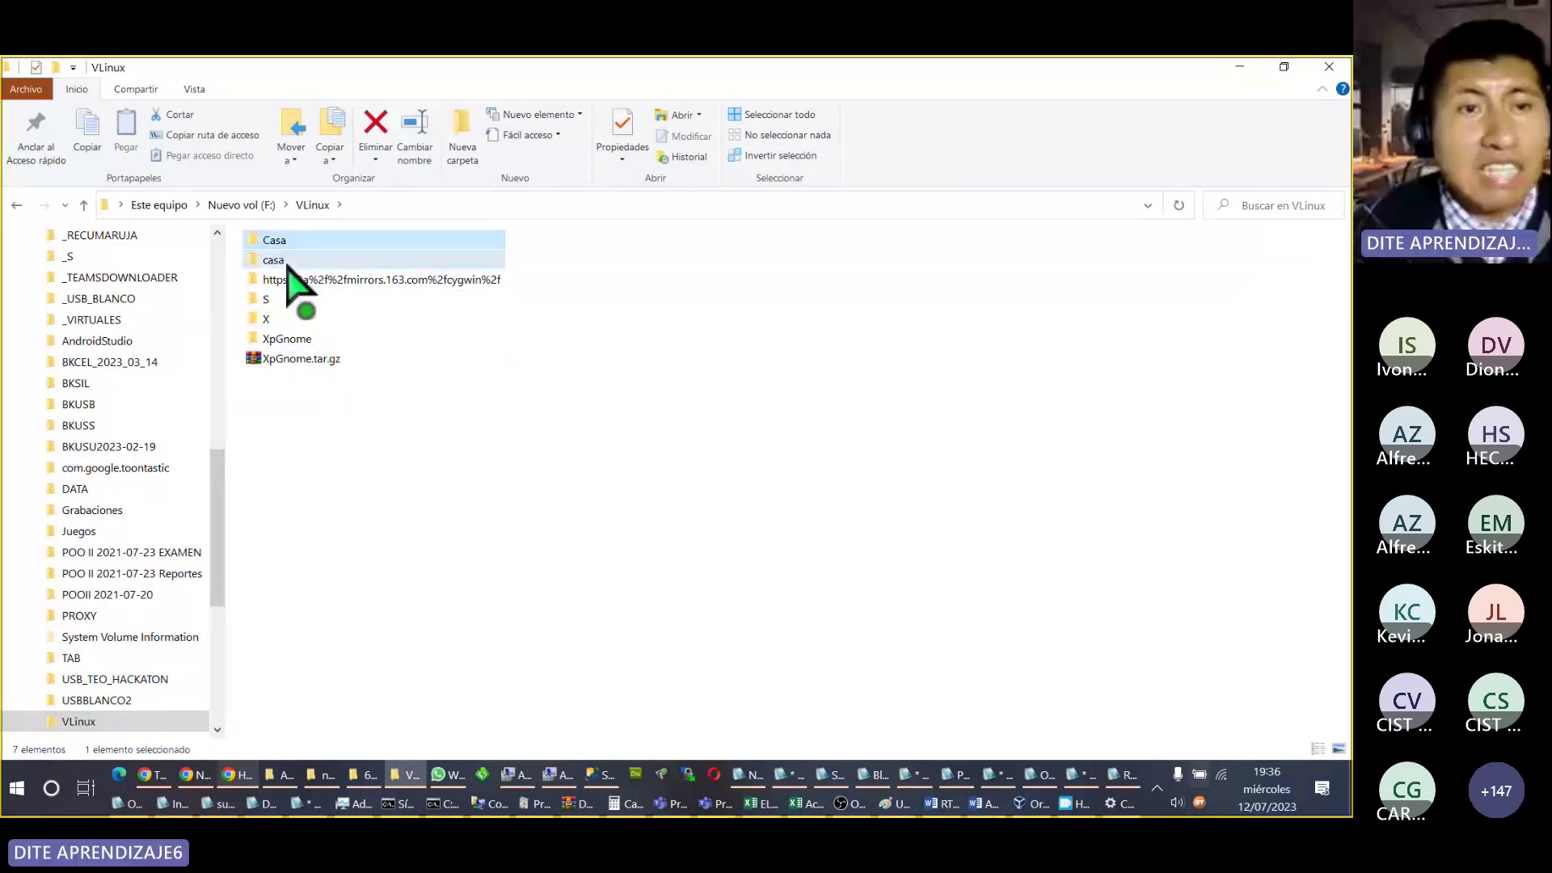
{"action": "left_click", "coordinate": [293, 260]}
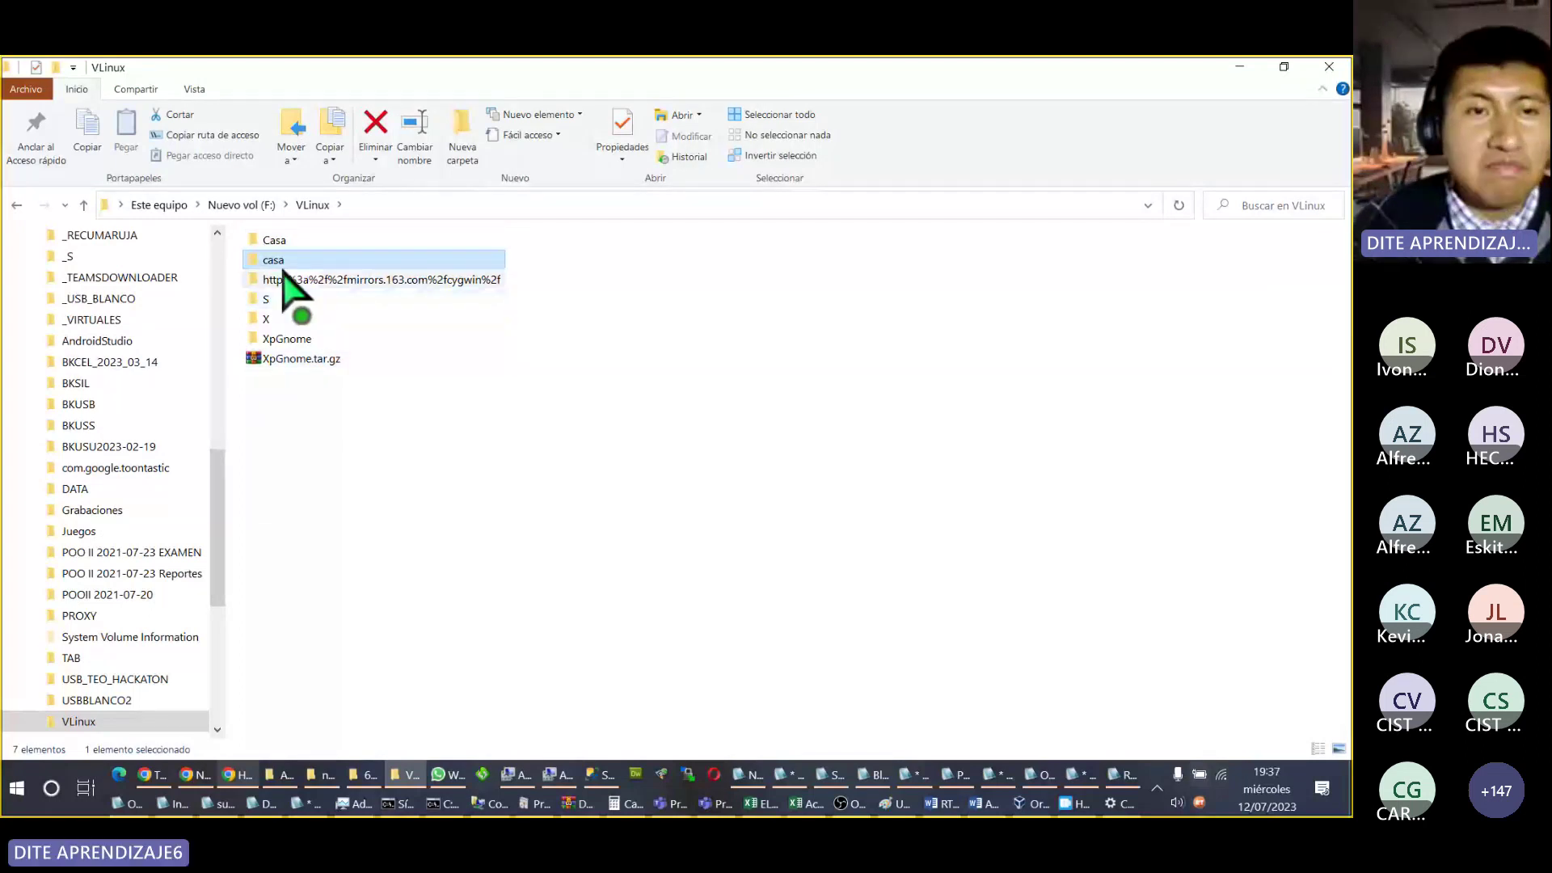
{"action": "scroll", "coordinate": [300, 297], "scroll_direction": "up", "scroll_amount": 2}
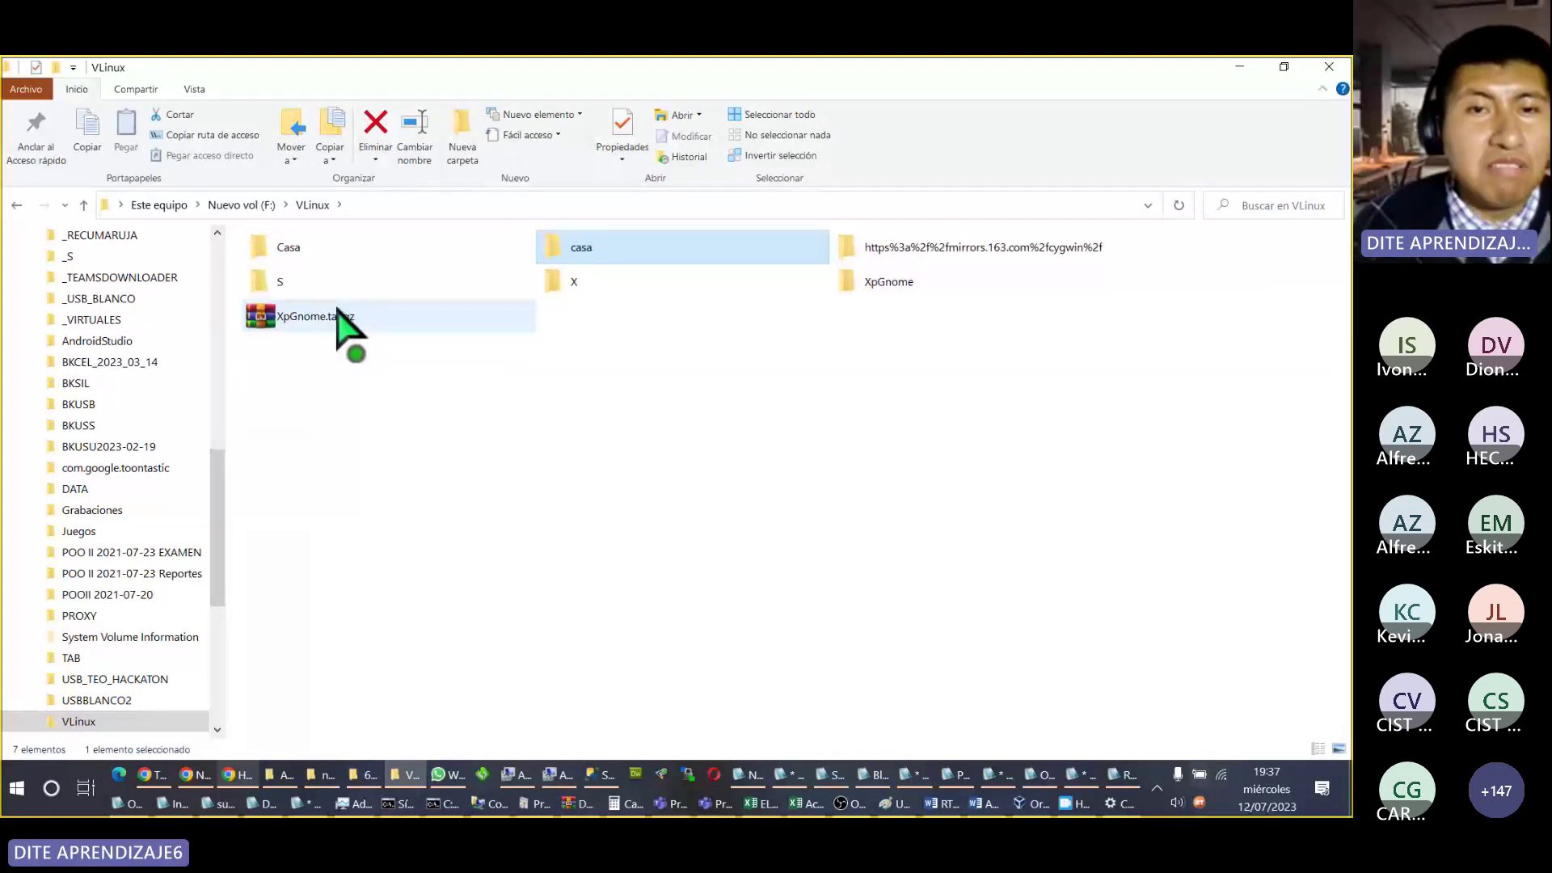
{"action": "scroll", "coordinate": [338, 311], "scroll_direction": "up", "scroll_amount": 1}
{"action": "left_click", "coordinate": [301, 327]}
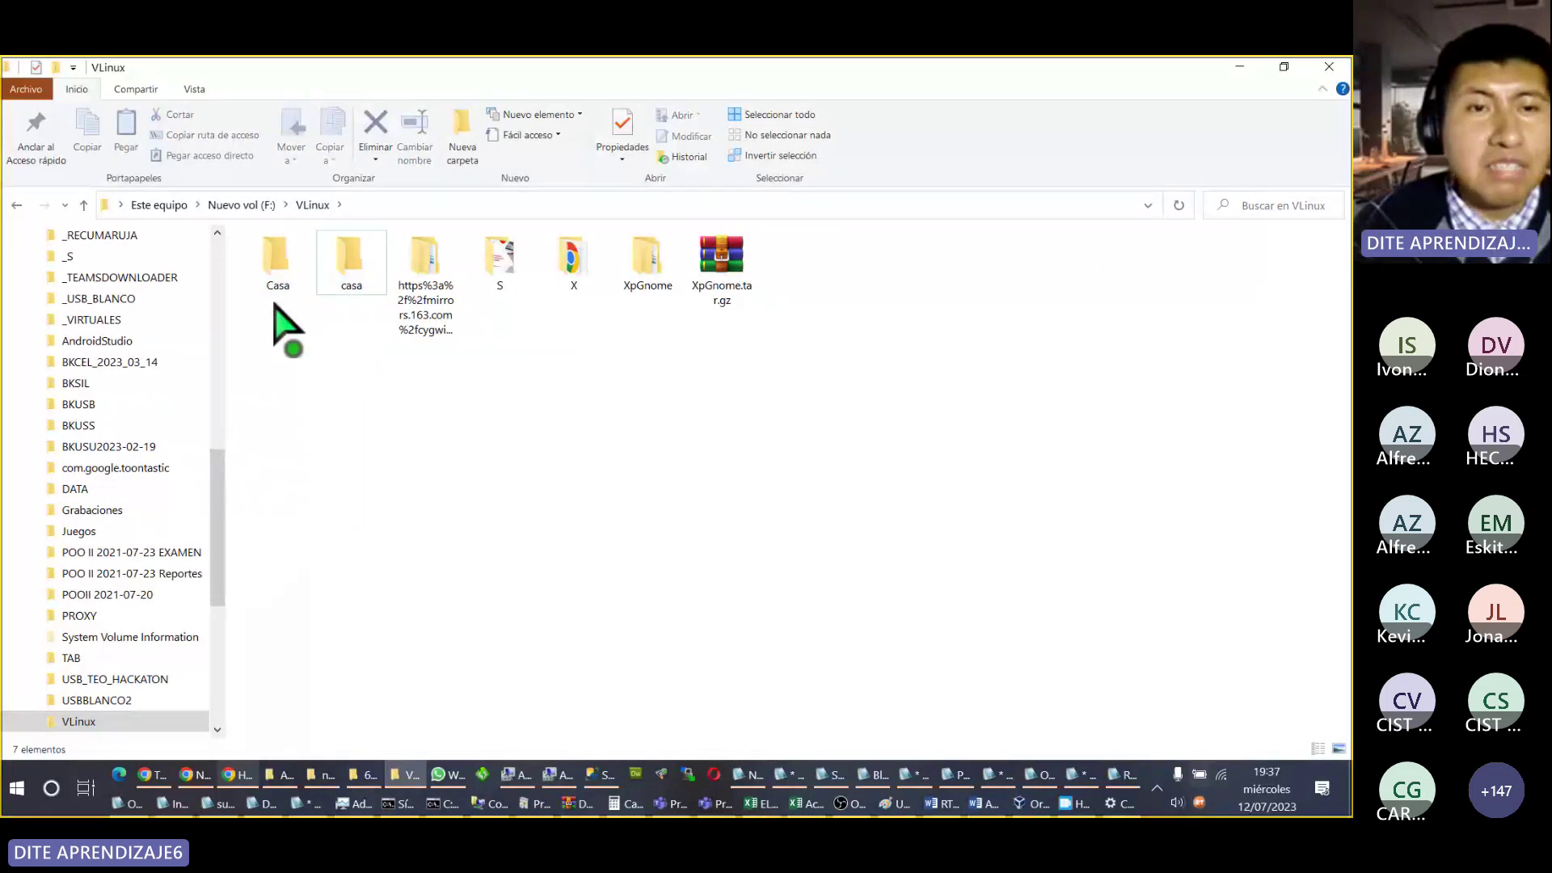
{"action": "left_click", "coordinate": [293, 284]}
{"action": "key", "text": "Right"}
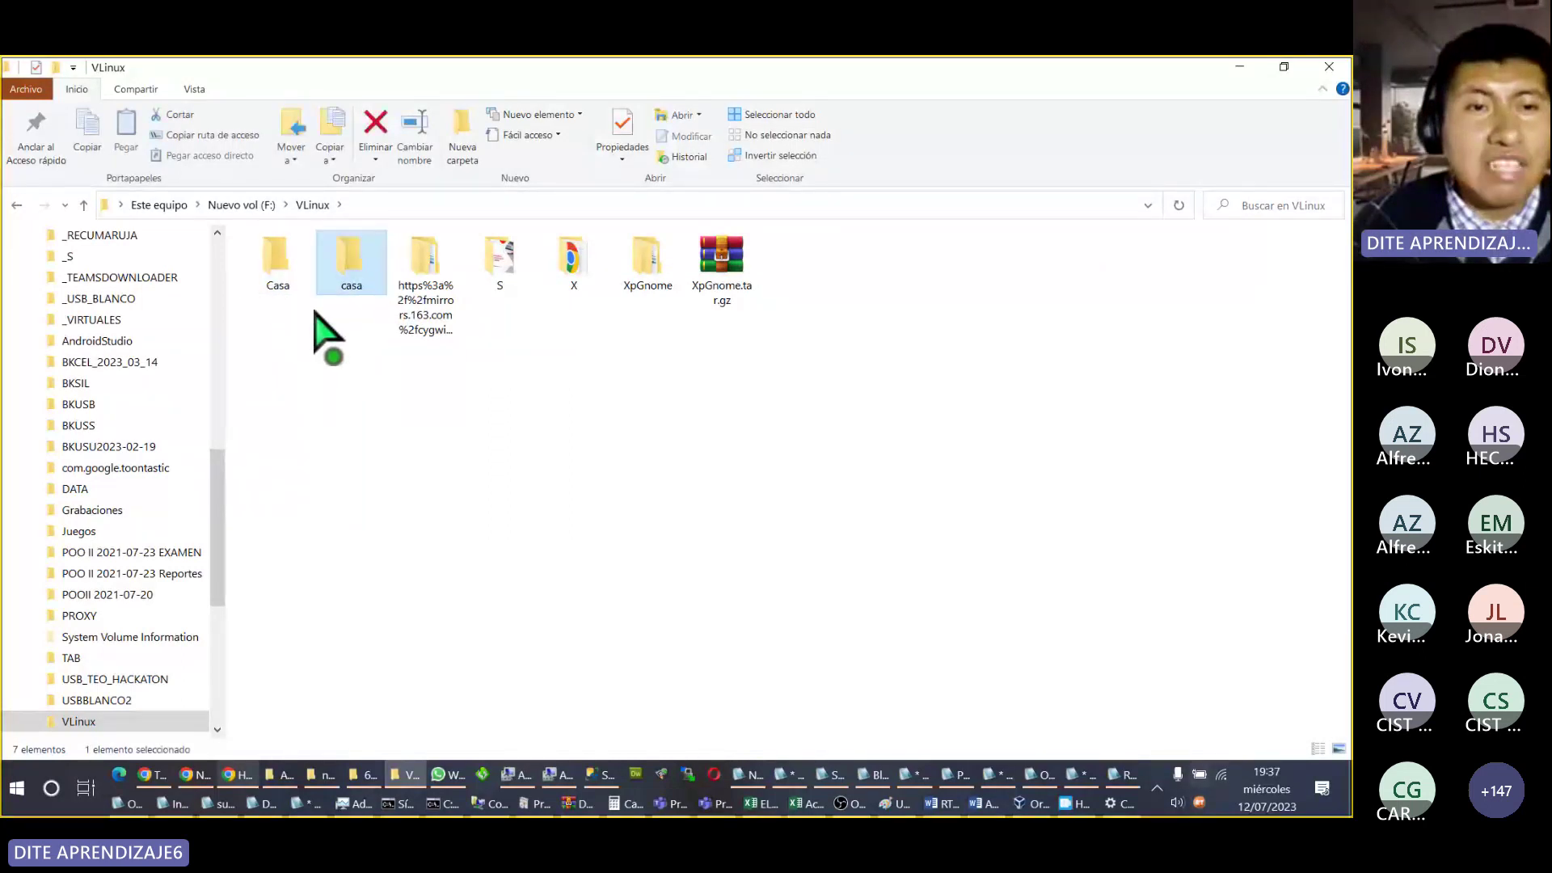
{"action": "left_click", "coordinate": [268, 290]}
{"action": "key", "text": "Right"}
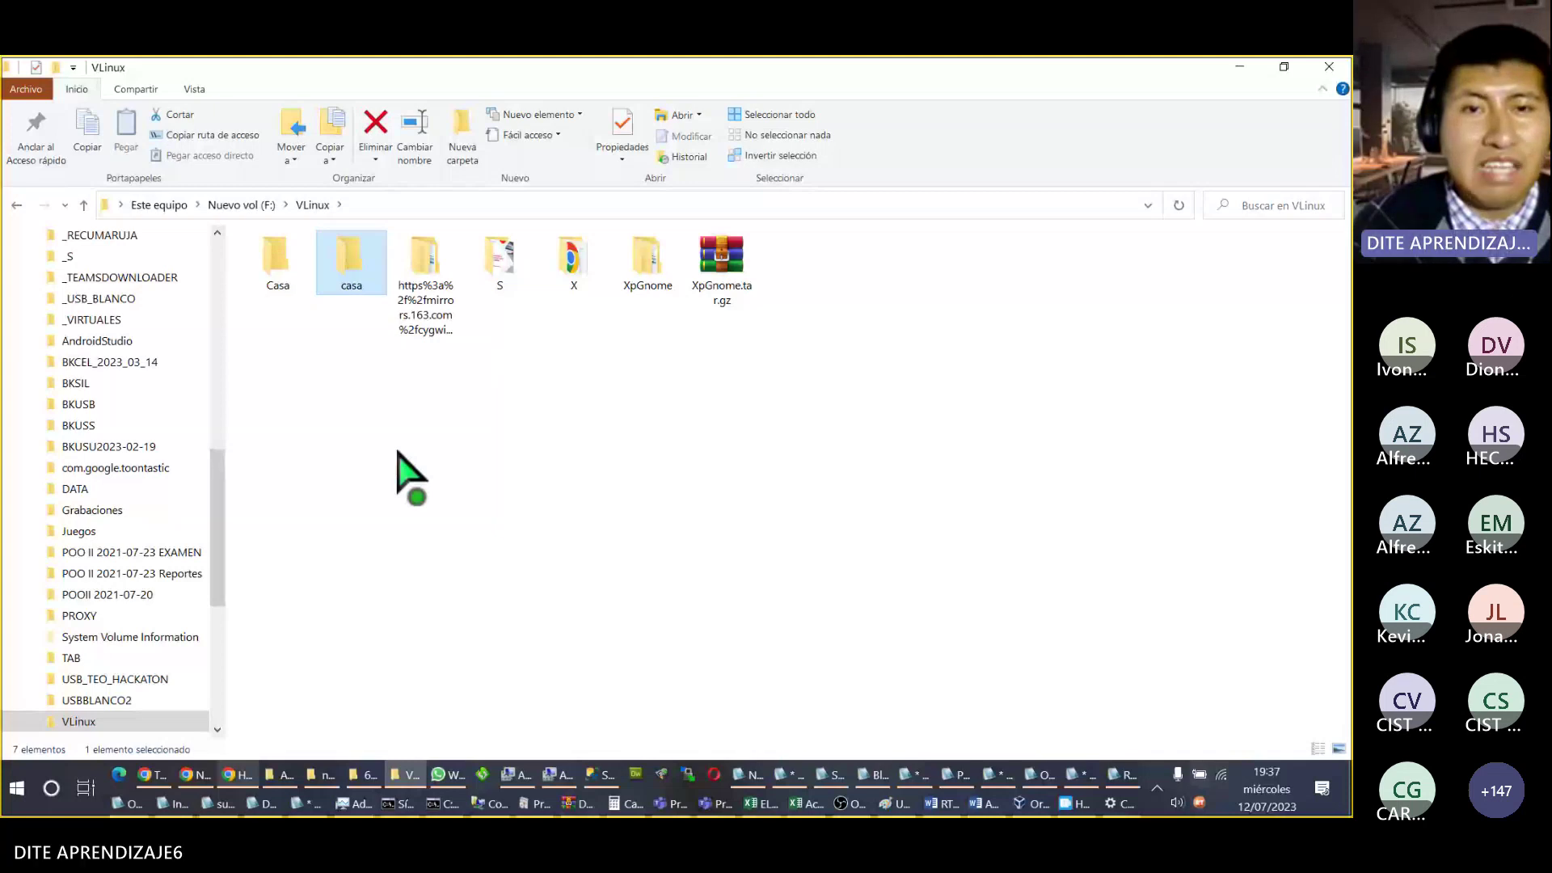
{"action": "scroll", "coordinate": [417, 477], "scroll_direction": "down", "scroll_amount": 3}
{"action": "scroll", "coordinate": [417, 477], "scroll_direction": "down", "scroll_amount": 2}
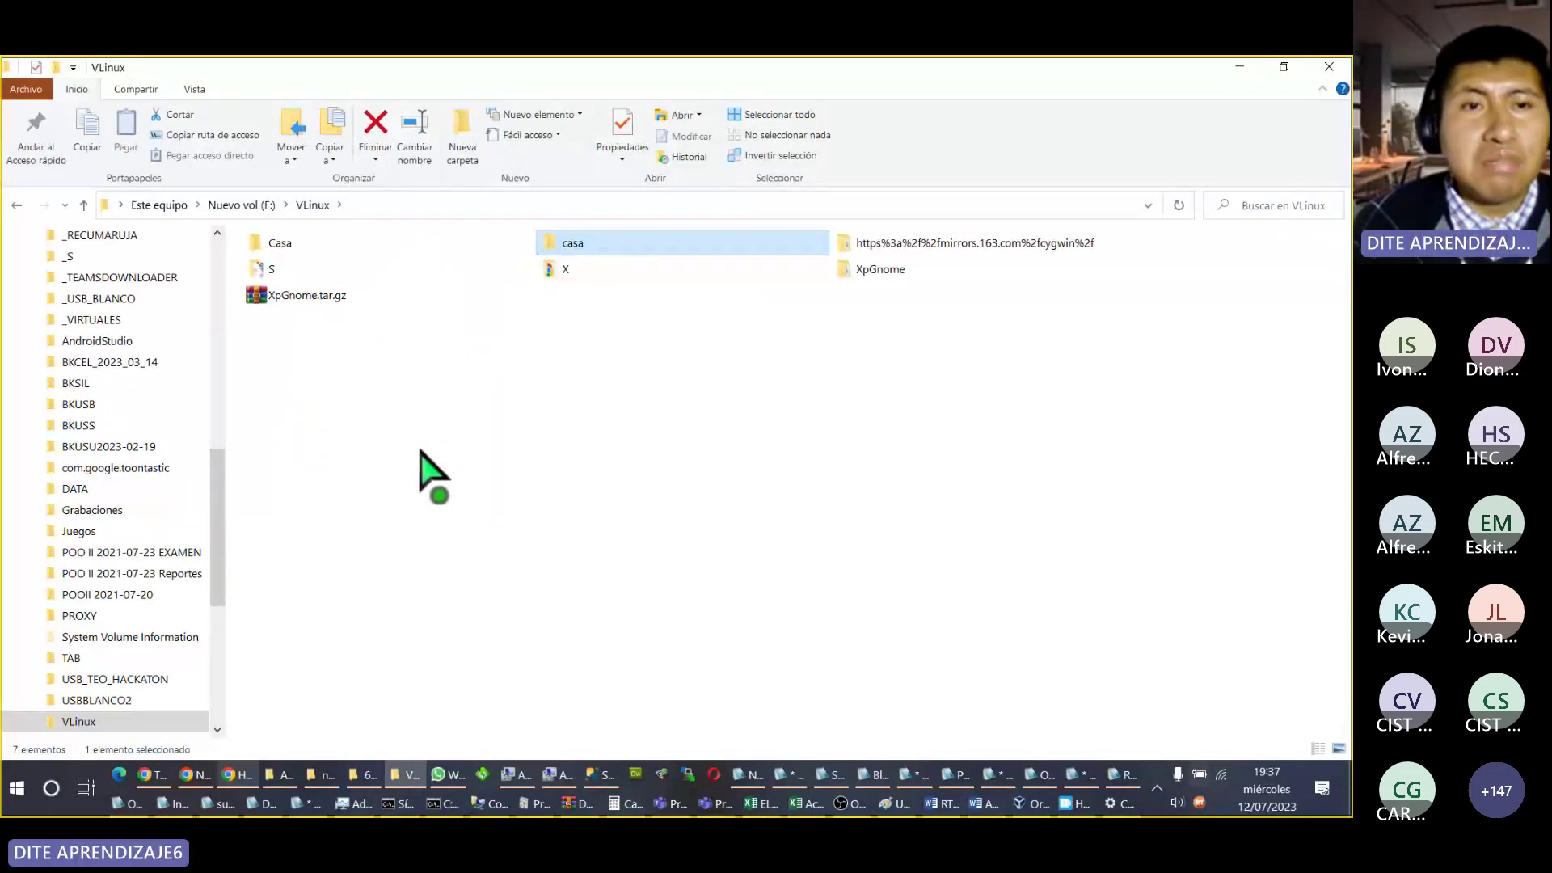
{"action": "scroll", "coordinate": [423, 473], "scroll_direction": "up", "scroll_amount": 2}
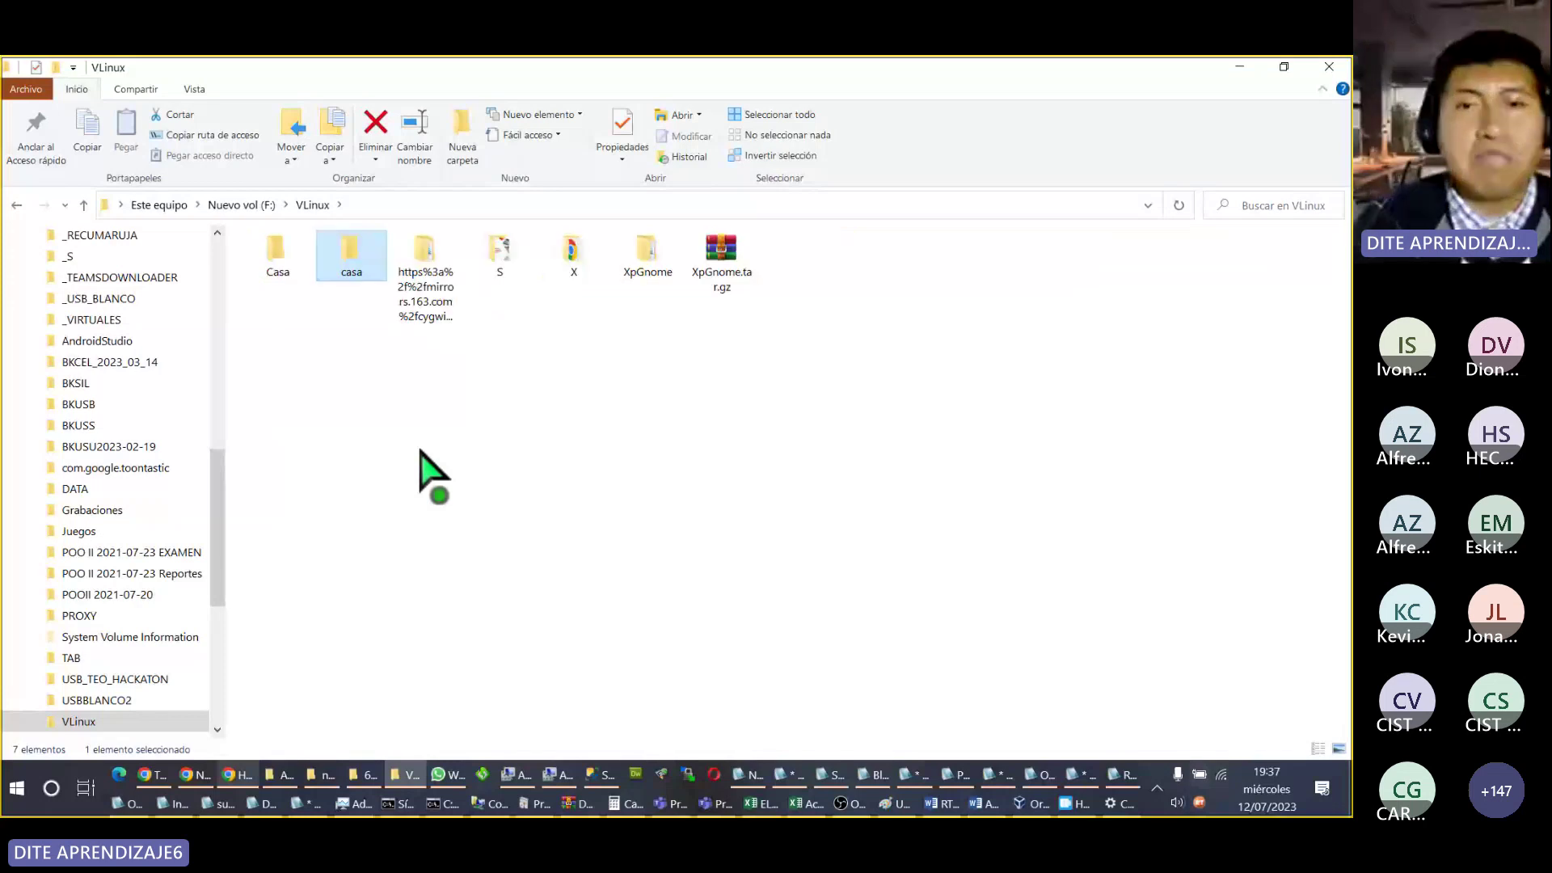
{"action": "left_click", "coordinate": [423, 473]}
Step: Minimize File Explorer and switch to the 2023-Instalación Google Slides tab
{"action": "left_click", "coordinate": [1241, 67]}
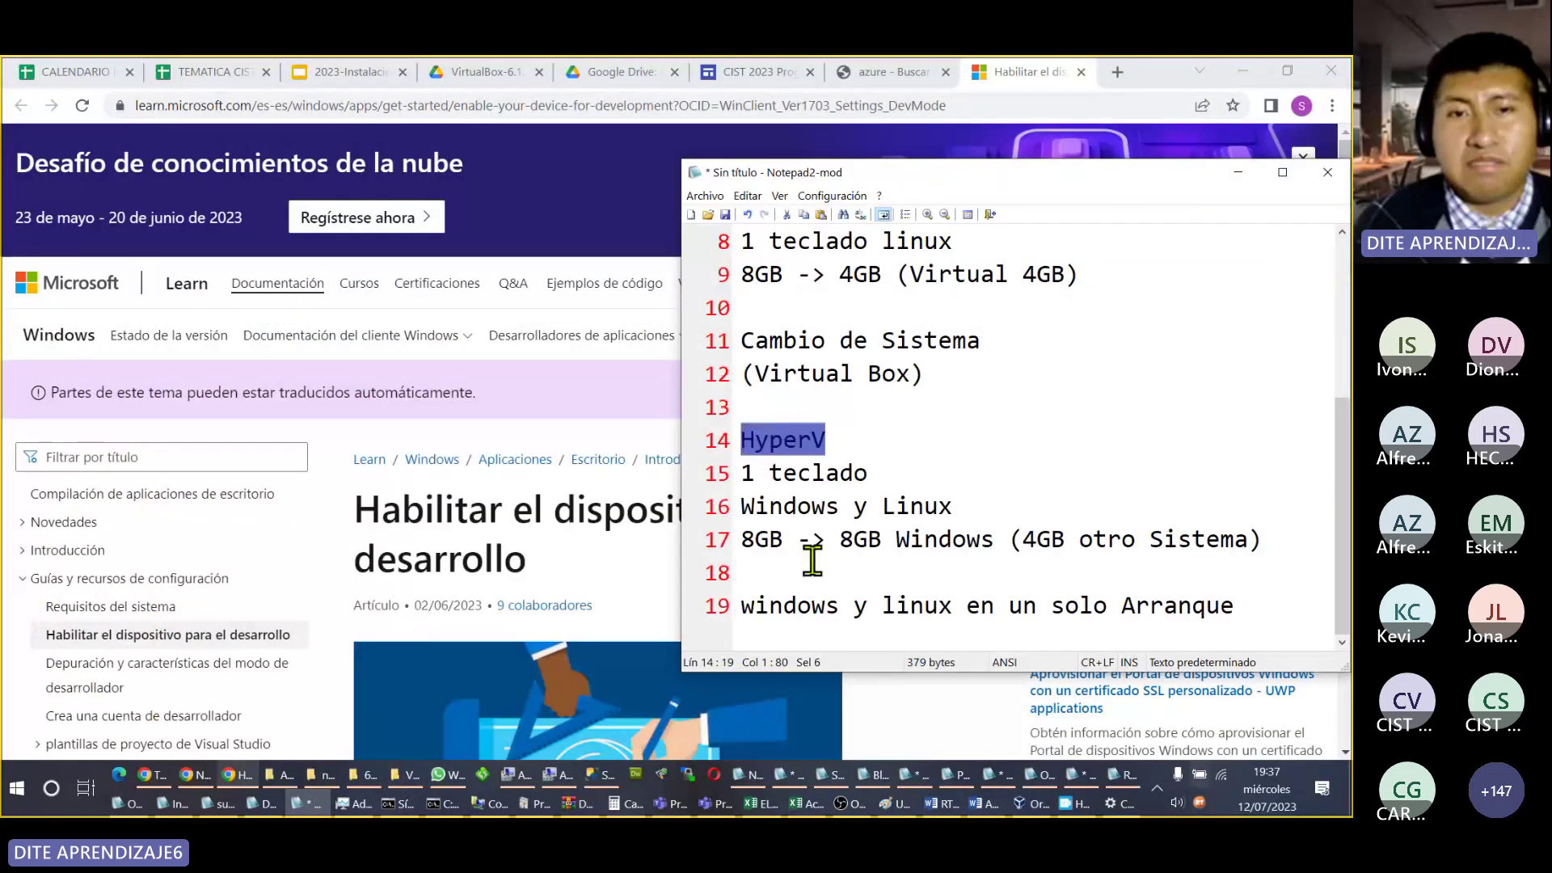
{"action": "left_click", "coordinate": [319, 71]}
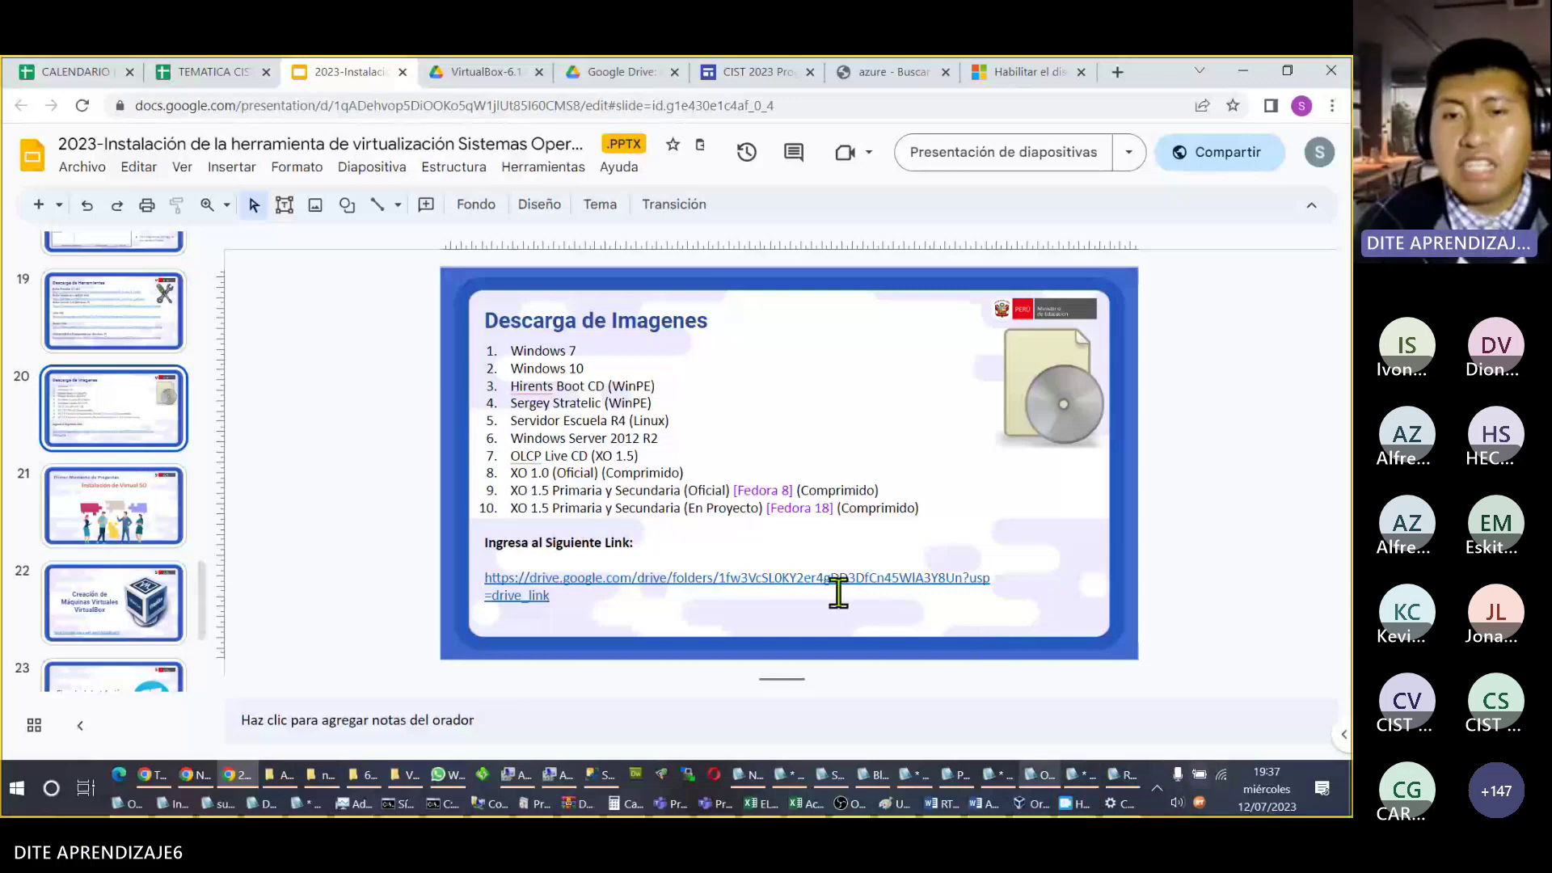
Step: Select and copy the Google Drive link on slide 20
{"action": "left_click", "coordinate": [580, 604]}
{"action": "left_click_drag", "start_coordinate": [579, 604], "coordinate": [429, 576]}
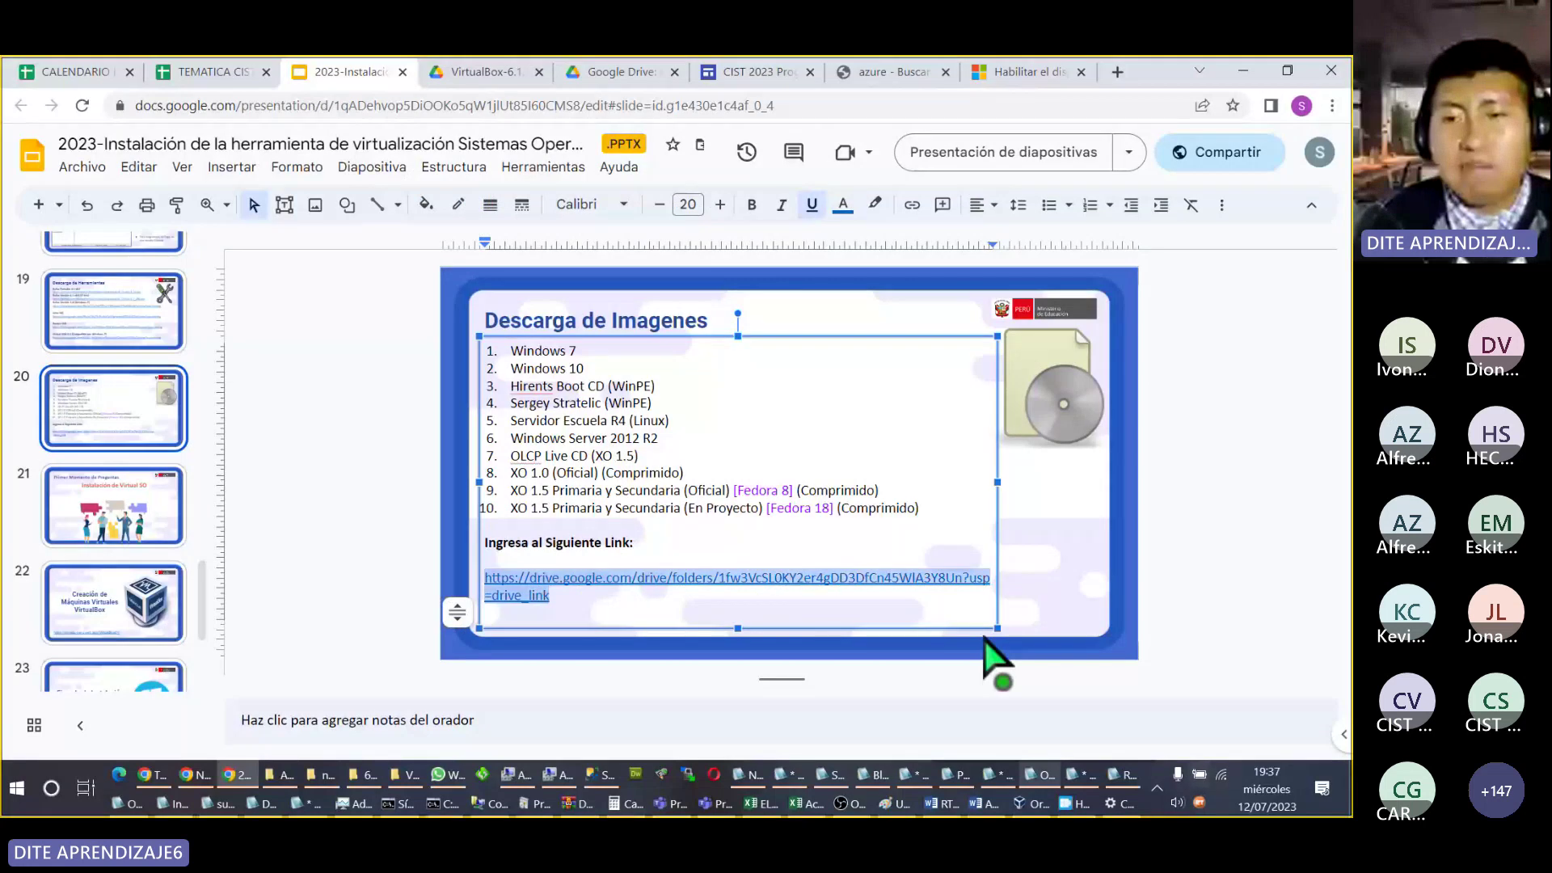
{"action": "key", "text": "alt+Tab"}
{"action": "left_click", "coordinate": [1213, 572]}
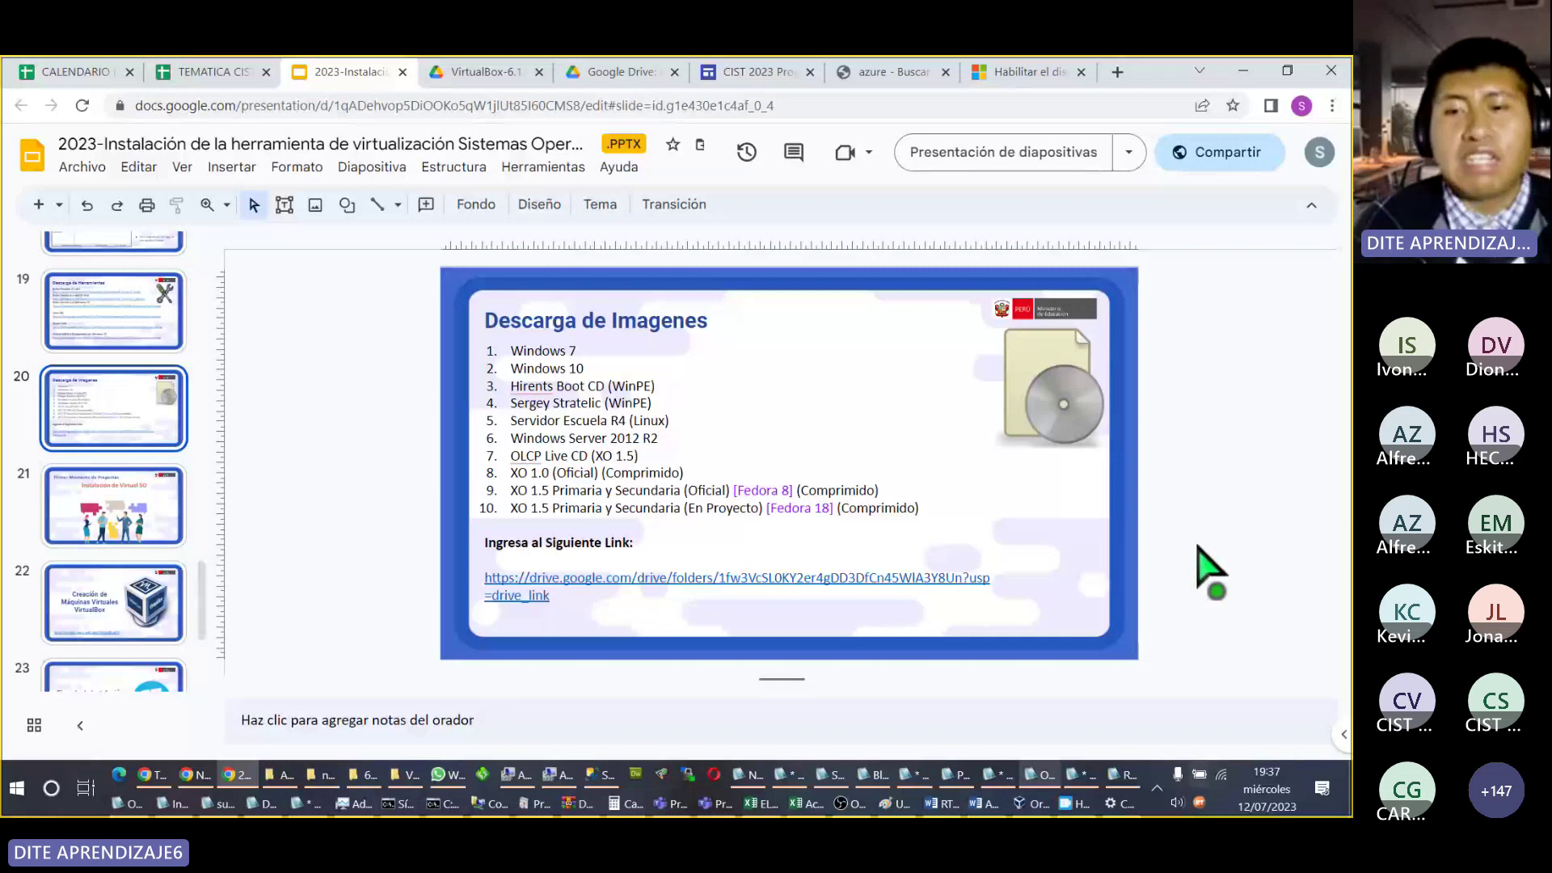
Step: Place the VirtualBox manager beside the slides, advance to slide 21, and open the full Teams meeting
{"action": "key", "text": "alt+Tab"}
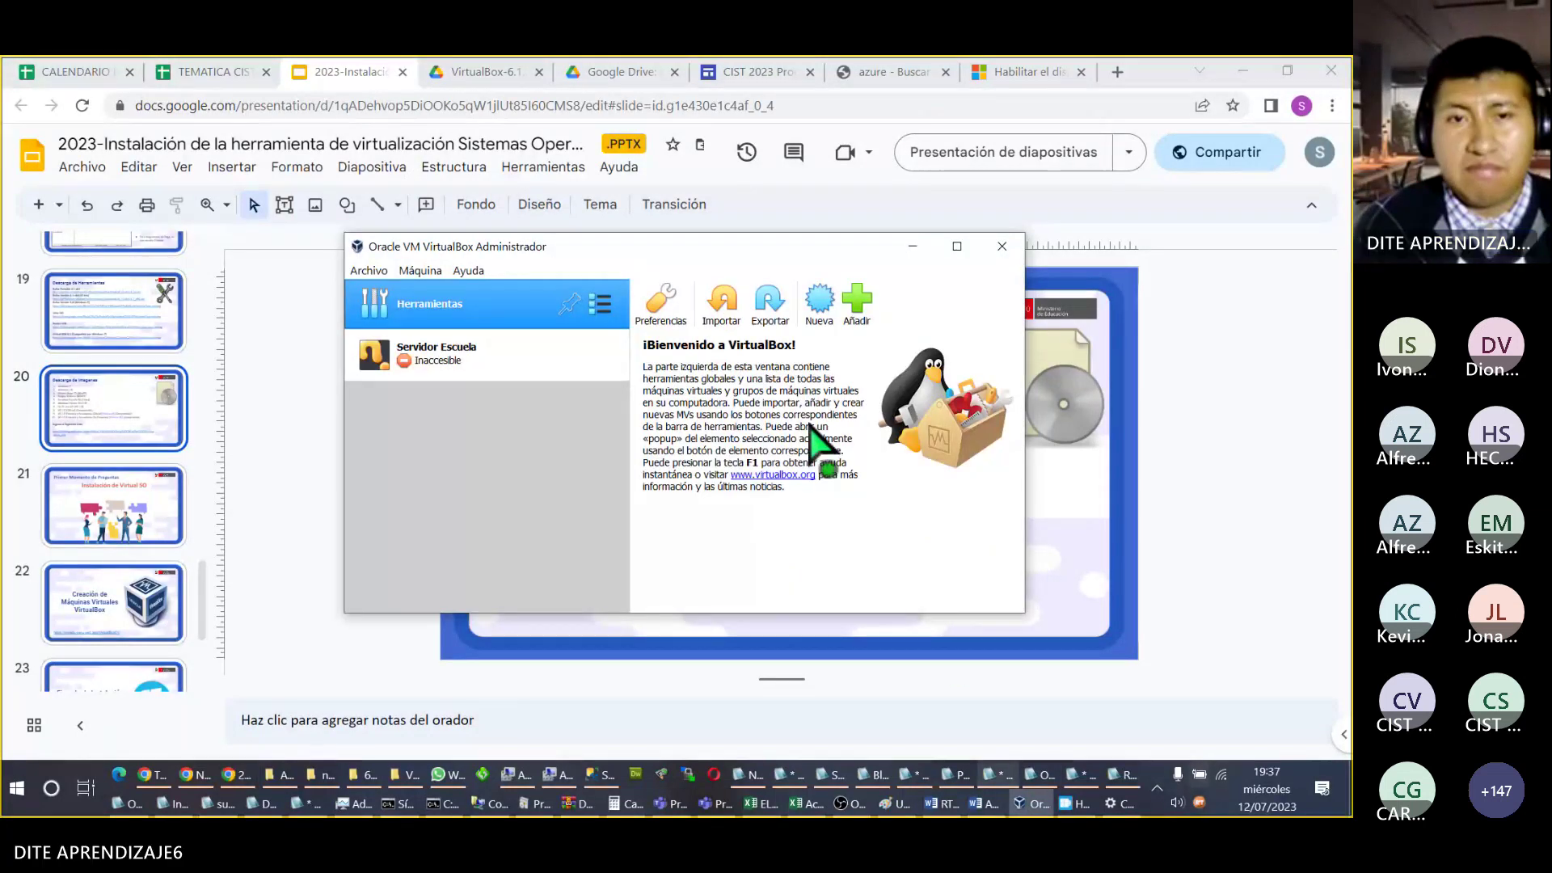
{"action": "left_click_drag", "start_coordinate": [576, 257], "coordinate": [789, 558]}
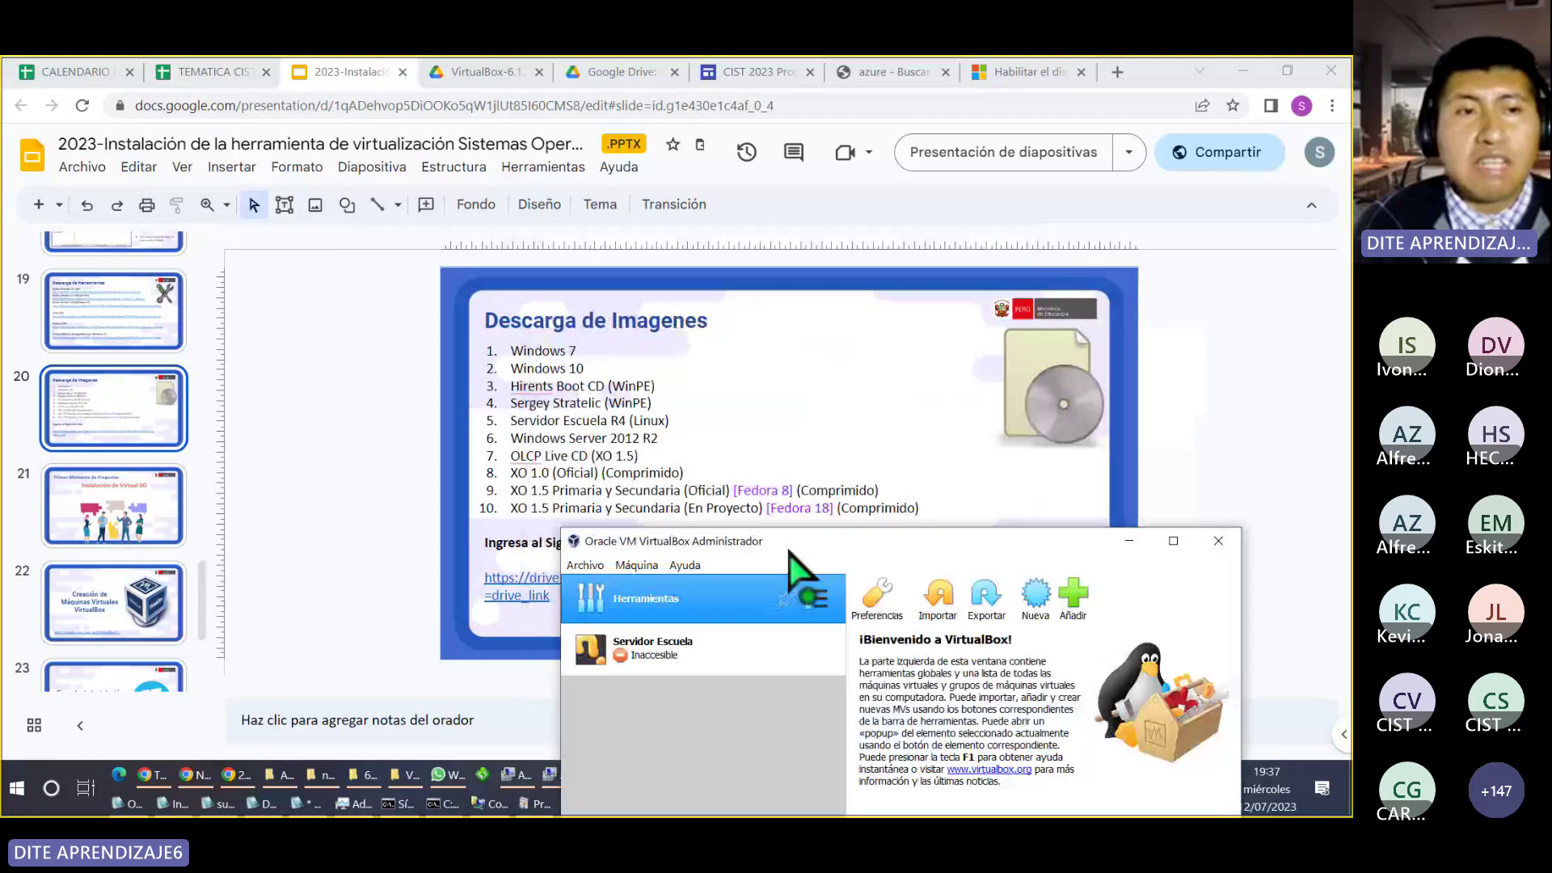
{"action": "left_click", "coordinate": [78, 417]}
{"action": "key", "text": "Down"}
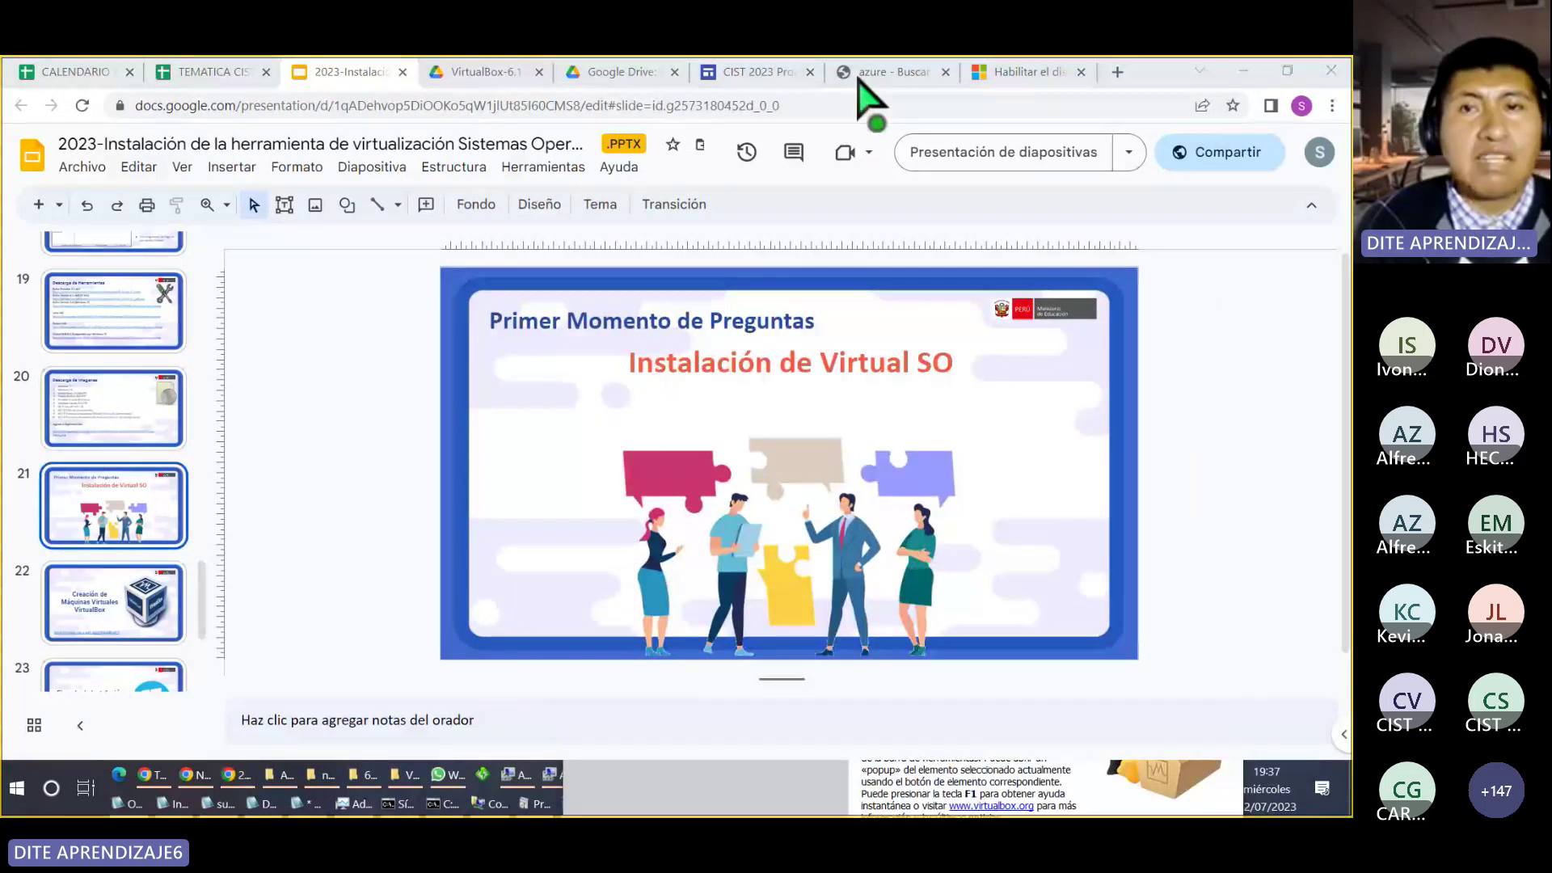
{"action": "left_click", "coordinate": [809, 764]}
{"action": "left_click_drag", "start_coordinate": [738, 267], "coordinate": [873, 263]}
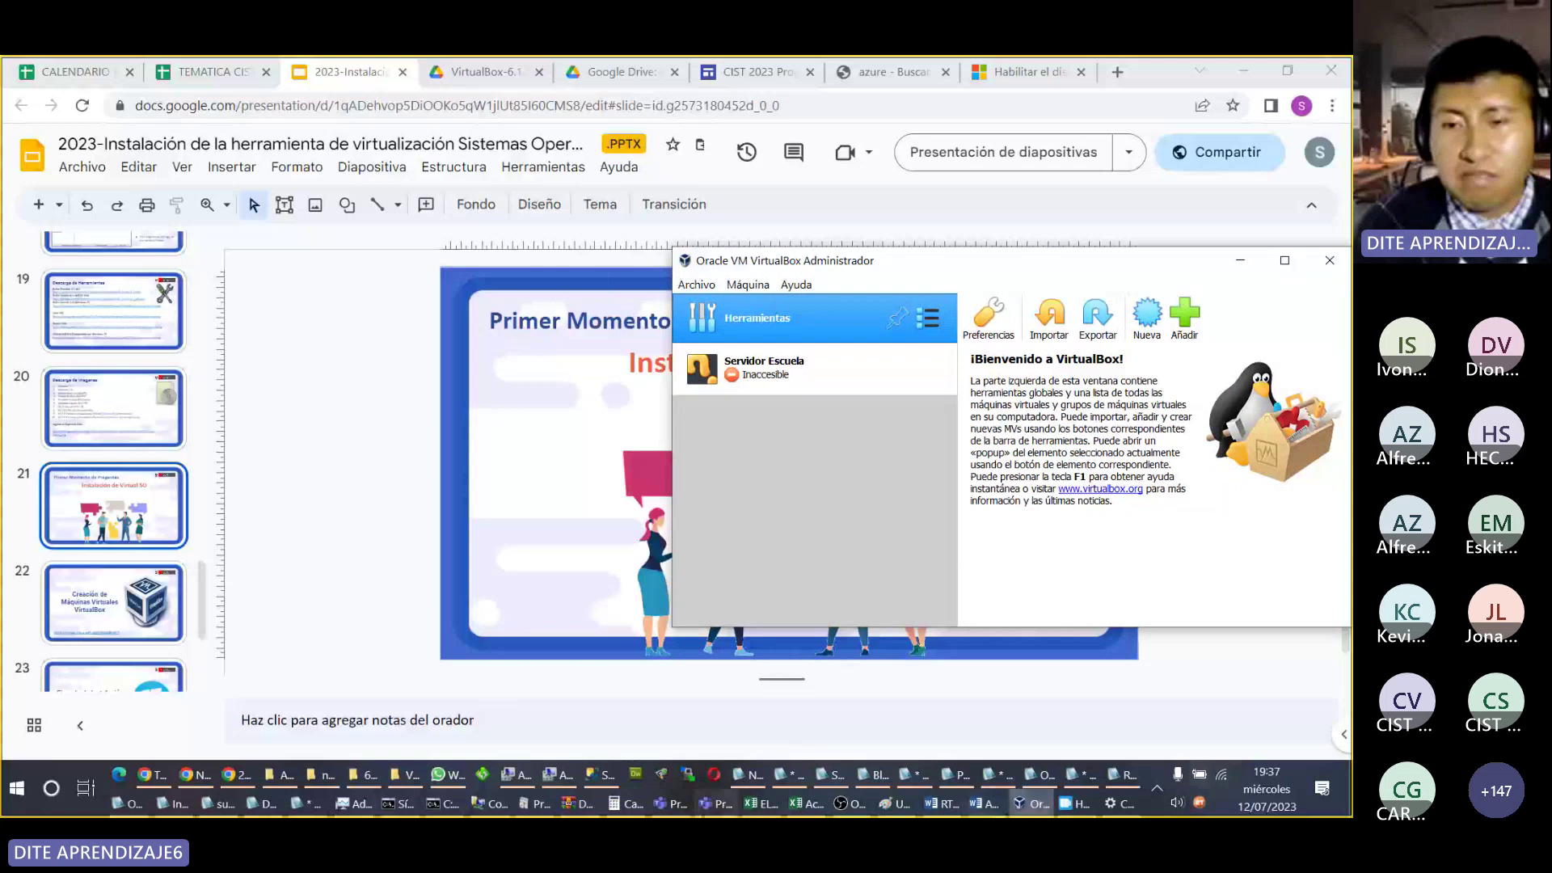
{"action": "left_click", "coordinate": [711, 804]}
{"action": "left_click", "coordinate": [1013, 462]}
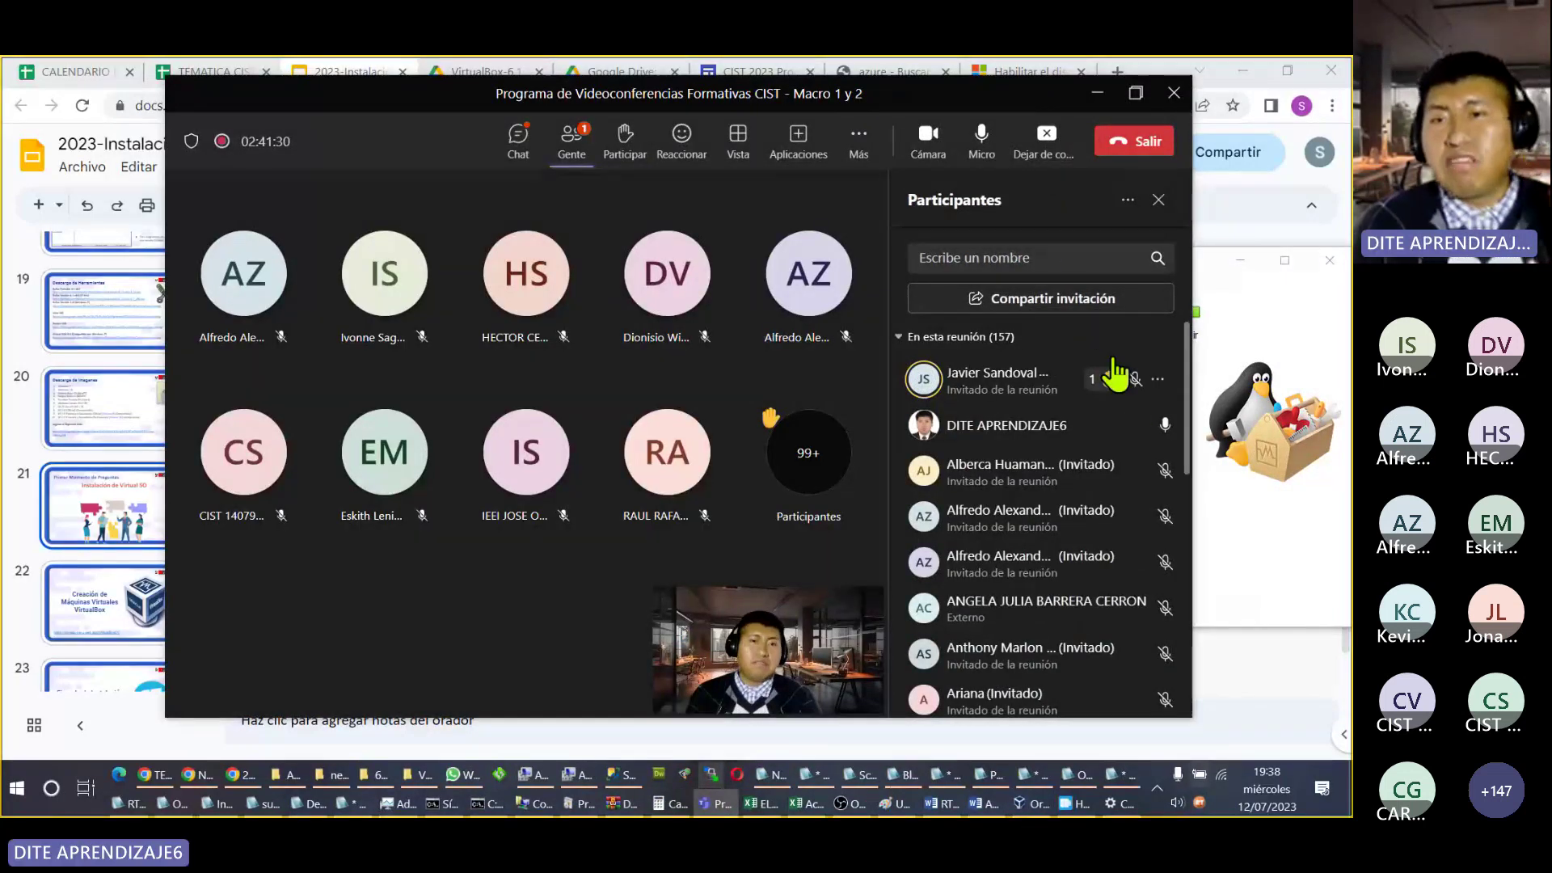
Step: Hide the Teams meeting window to return to slide 21 of the presentation
{"action": "mouse_move", "coordinate": [1157, 537]}
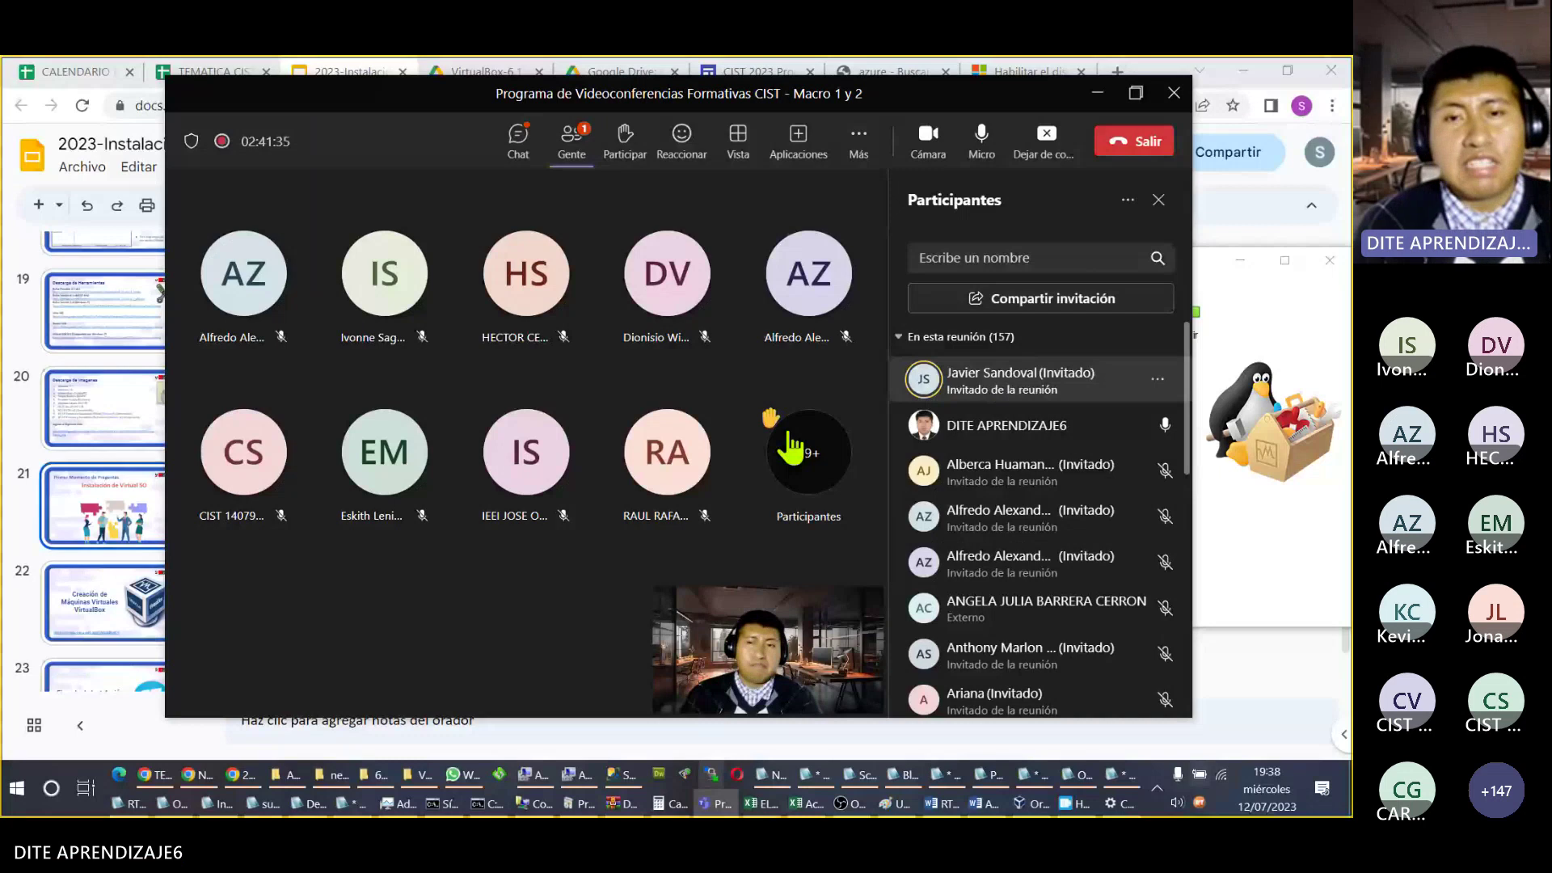
{"action": "left_click", "coordinate": [145, 525]}
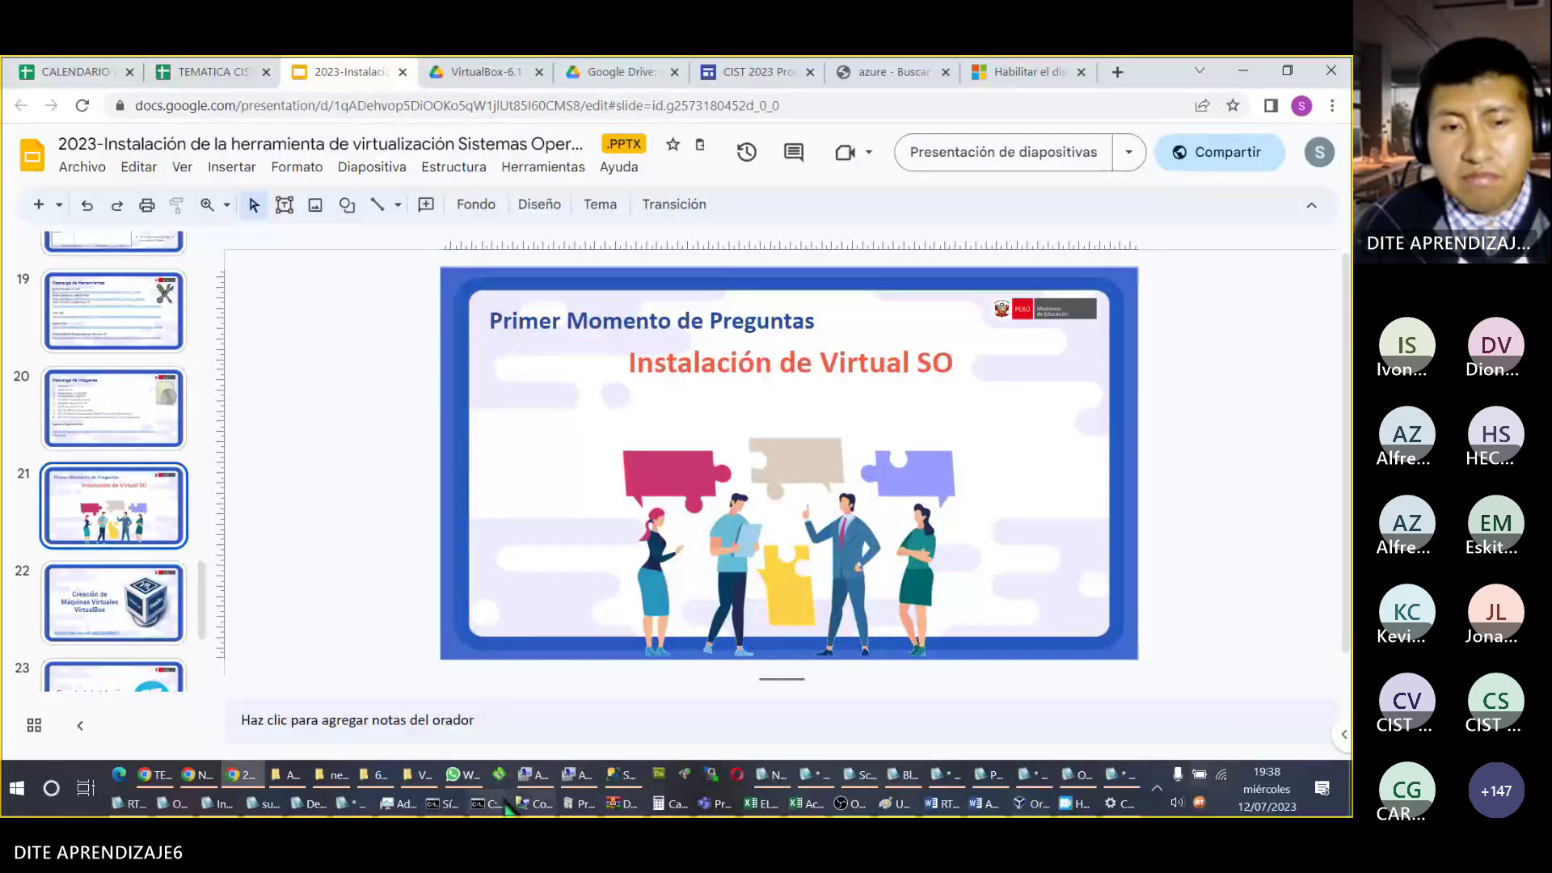
Step: Bring the Teams meeting window back to the front from the taskbar
{"action": "left_click", "coordinate": [712, 804]}
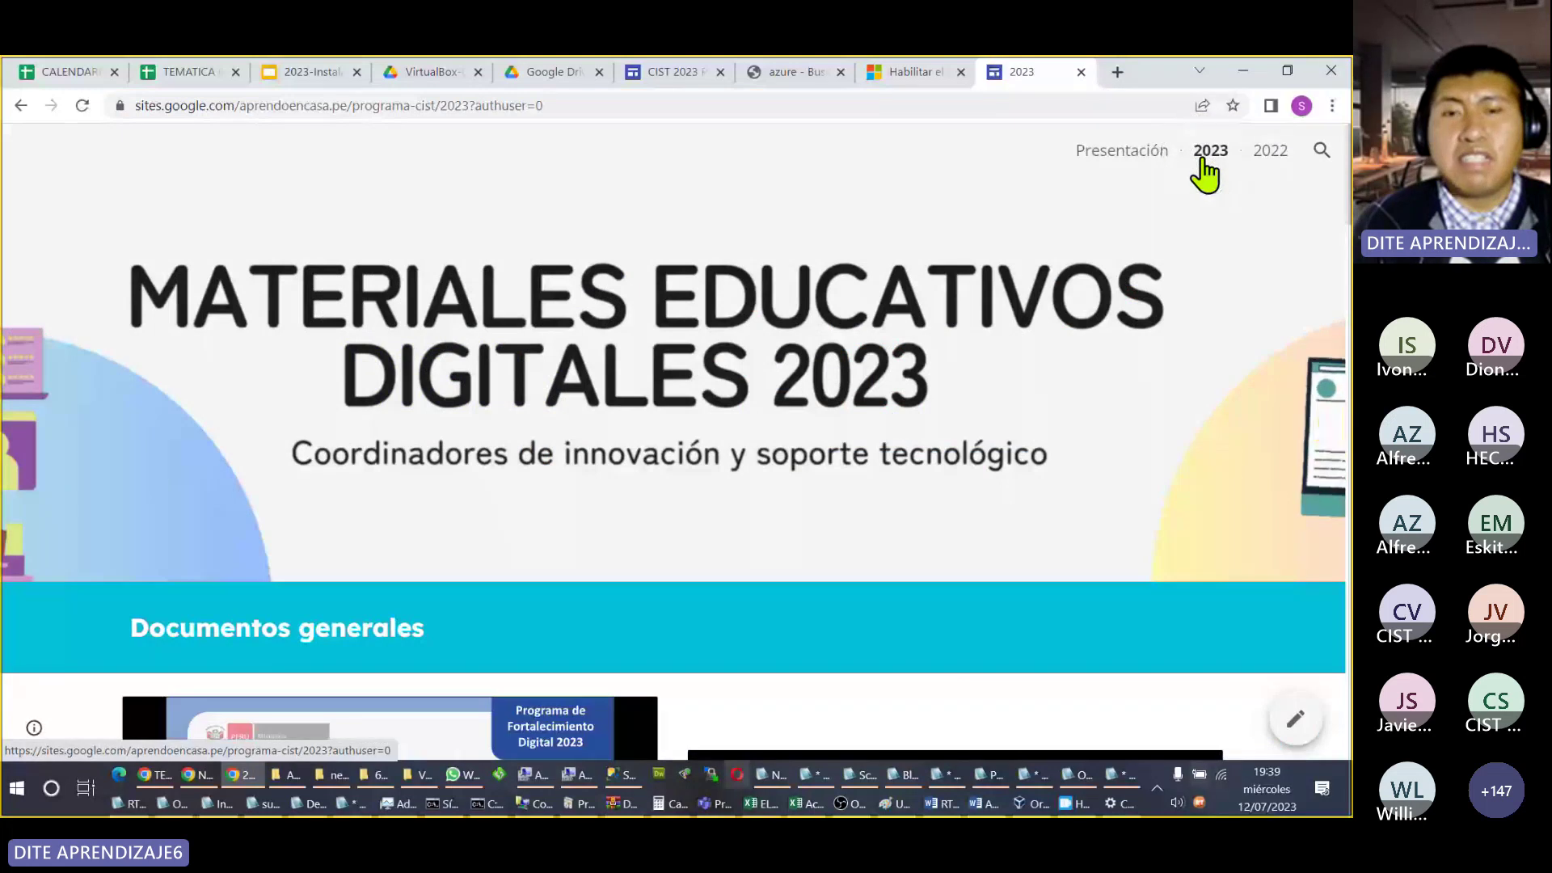
Step: Open the 'Instalación de la herramienta de virtualización' topic page on the 2023 site
{"action": "scroll", "coordinate": [768, 477], "scroll_direction": "down", "scroll_amount": 3}
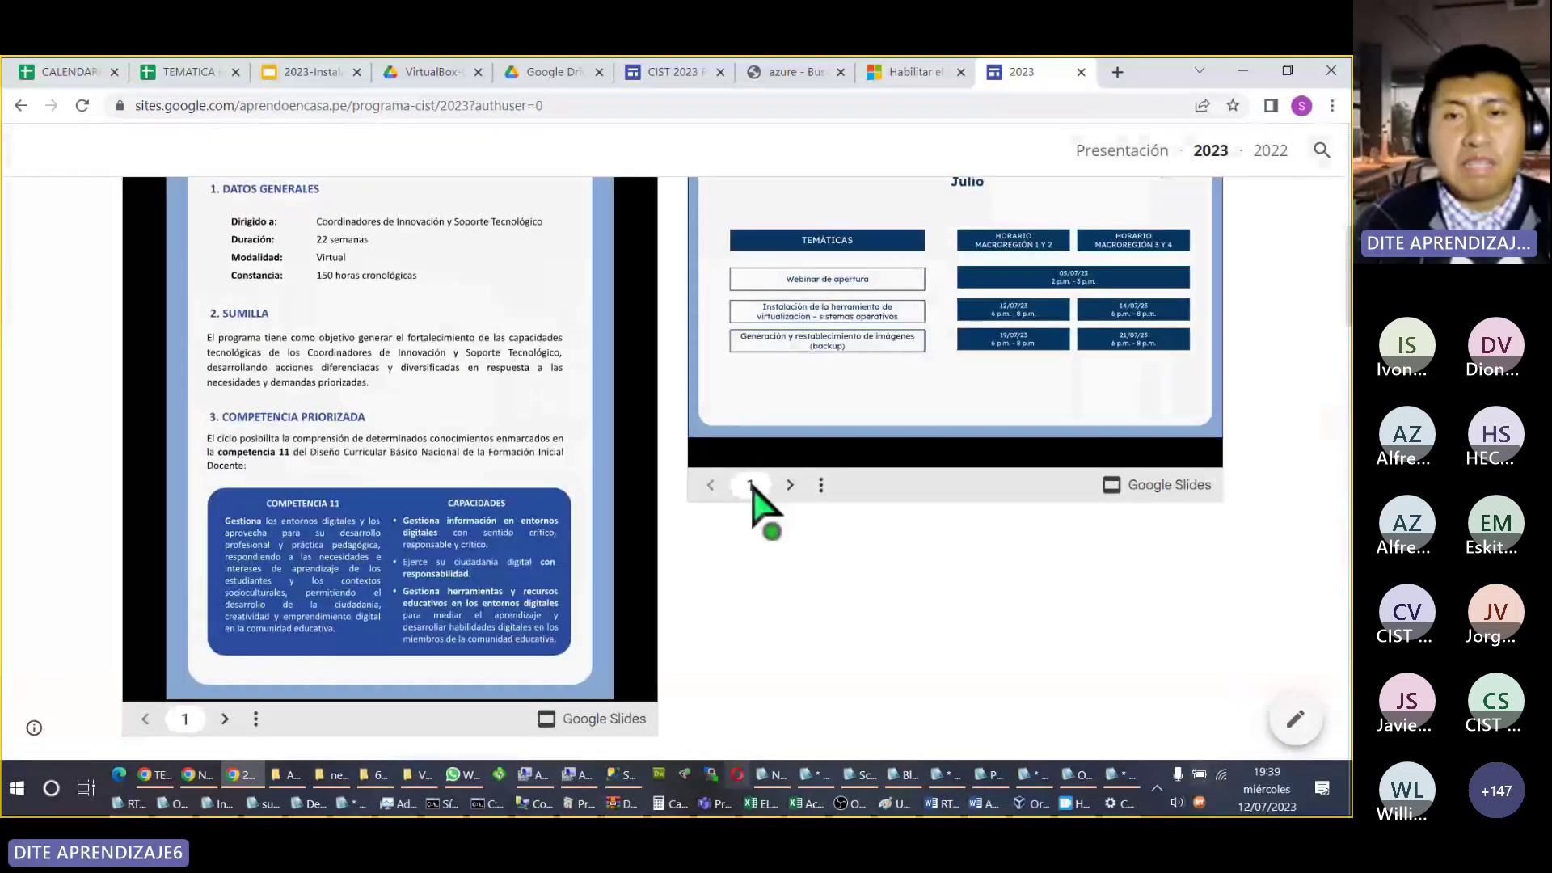
{"action": "scroll", "coordinate": [776, 497], "scroll_direction": "up", "scroll_amount": 2}
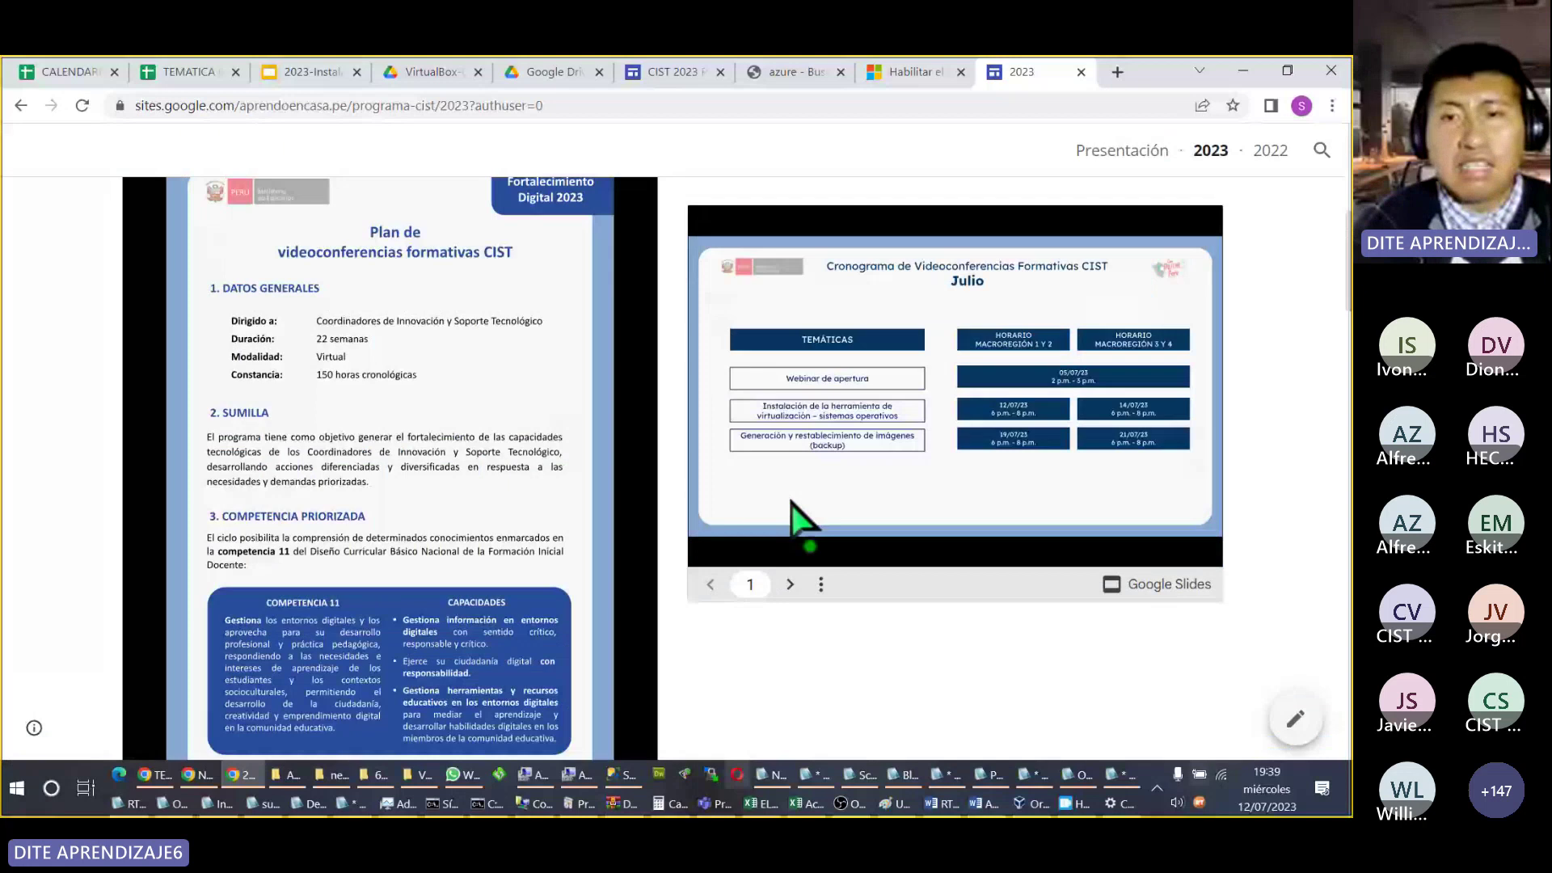
{"action": "scroll", "coordinate": [792, 503], "scroll_direction": "down", "scroll_amount": 6}
{"action": "scroll", "coordinate": [645, 495], "scroll_direction": "down", "scroll_amount": 7}
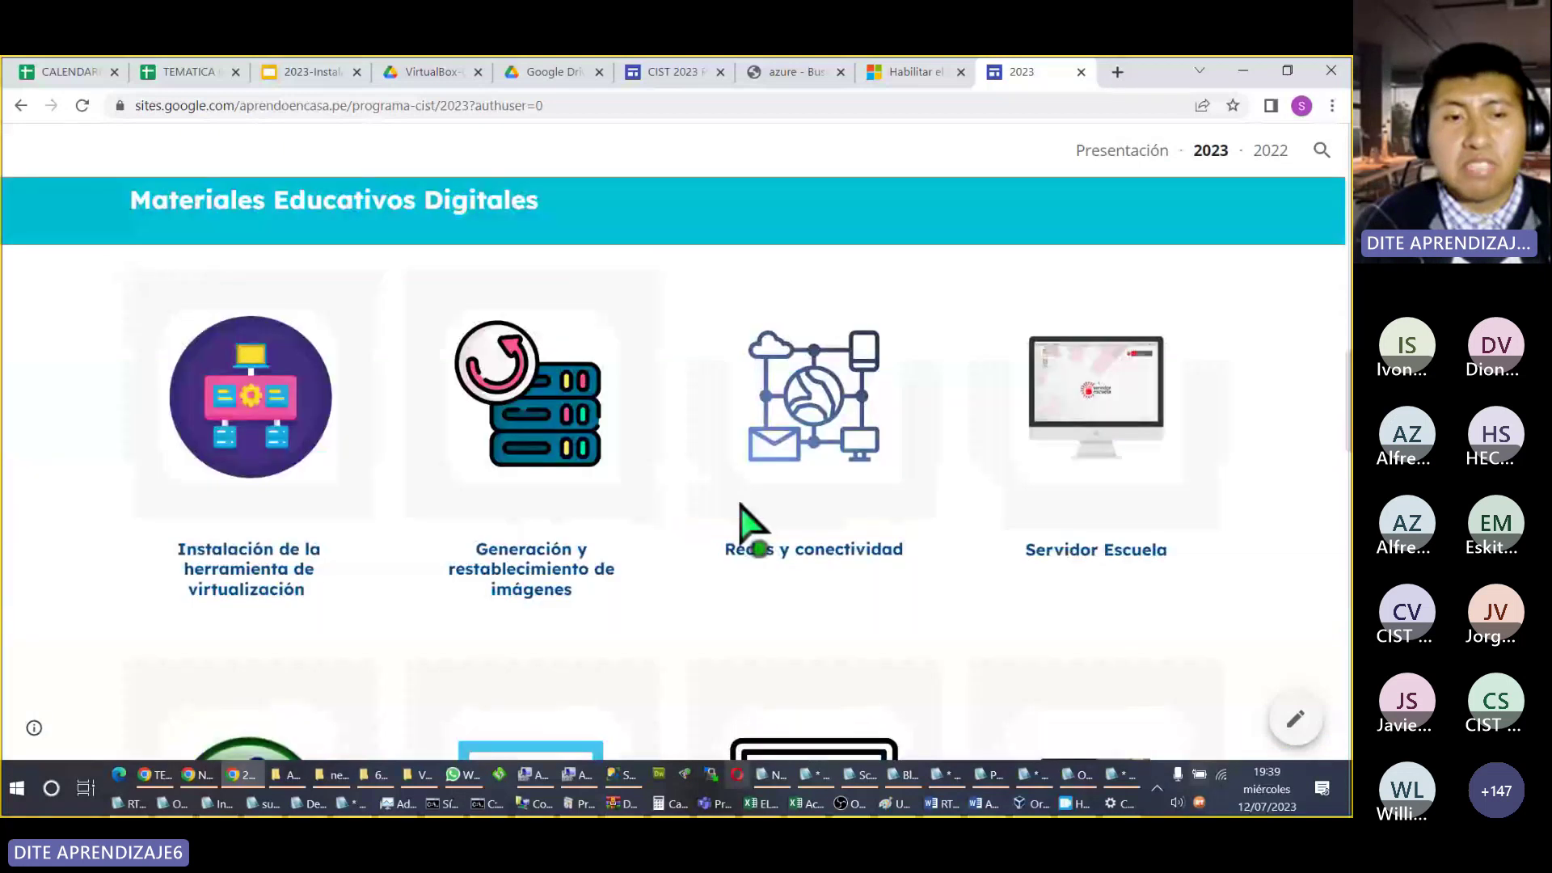
{"action": "scroll", "coordinate": [566, 550], "scroll_direction": "up", "scroll_amount": 2}
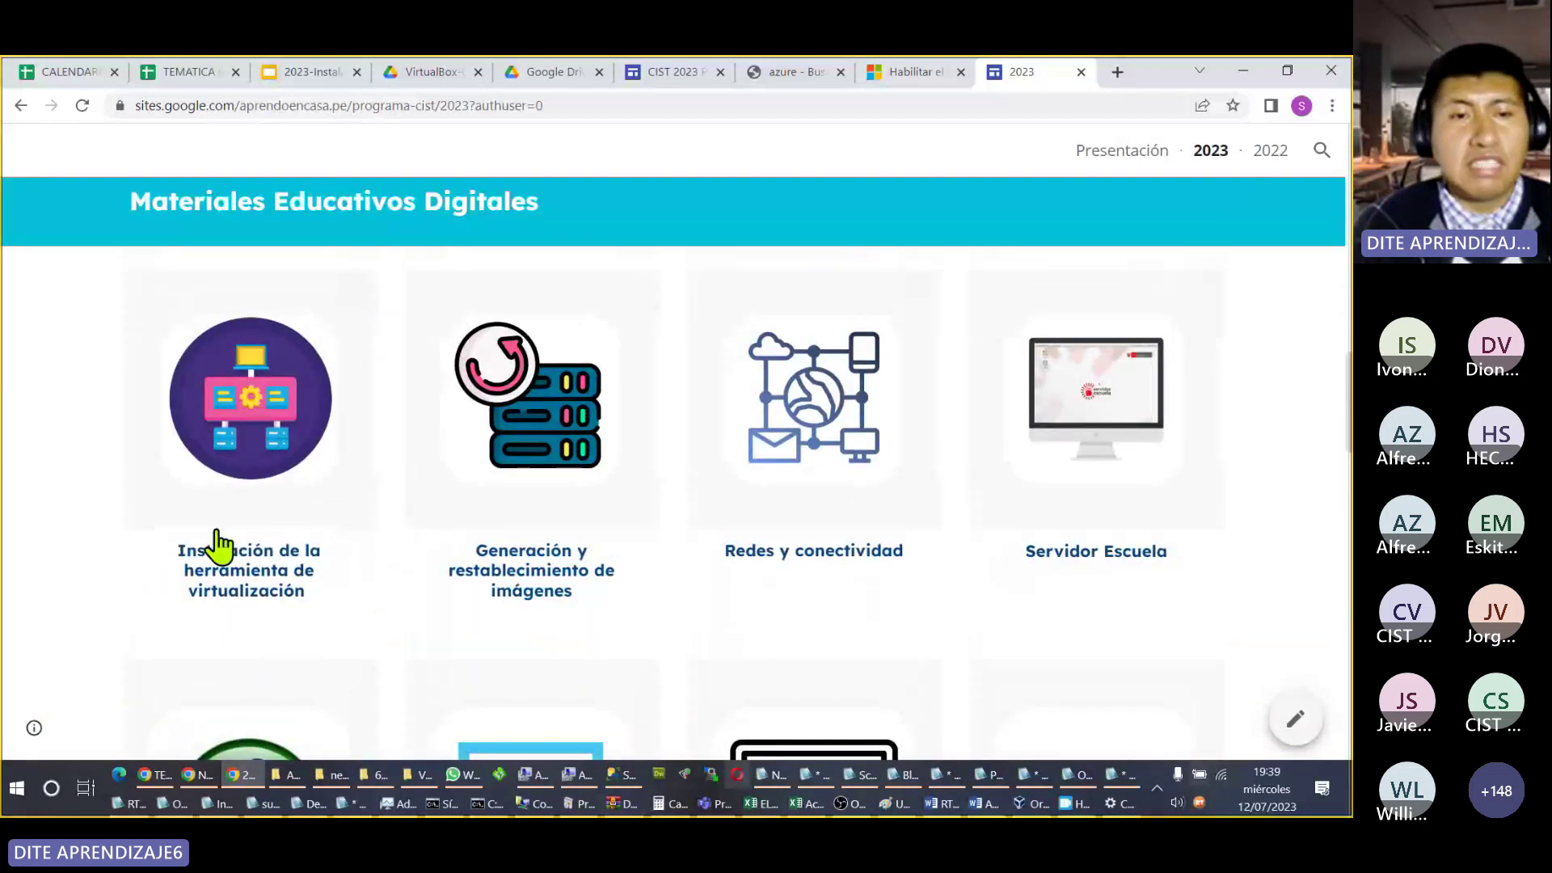
{"action": "left_click", "coordinate": [250, 469]}
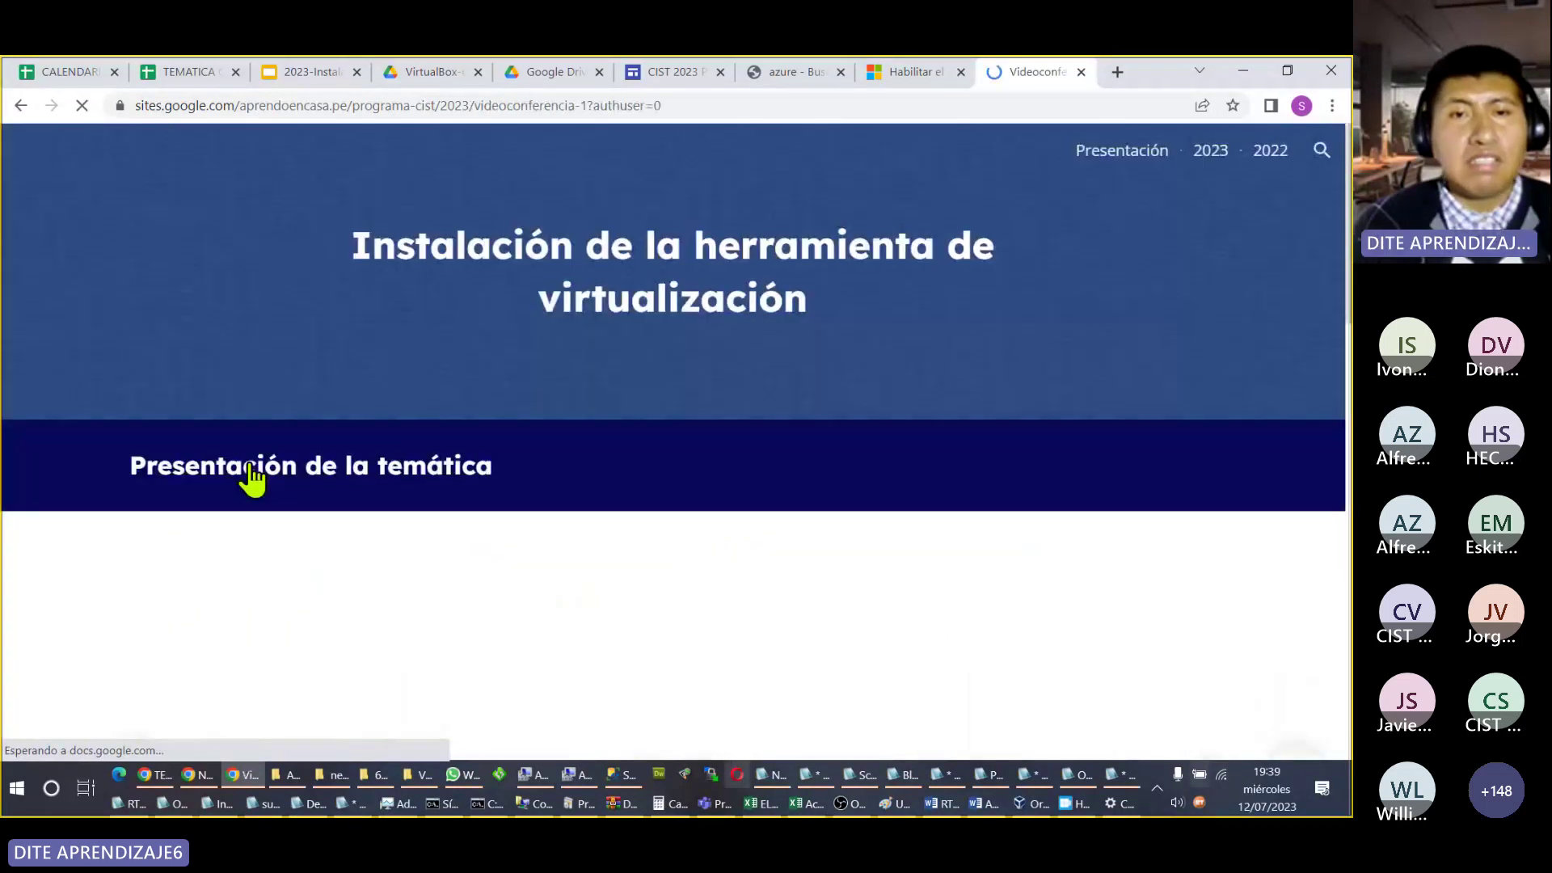
Step: Scroll the embedded slides to 'Descarga de Imagenes' and open its 'Imágenes SO' Drive folder
{"action": "scroll", "coordinate": [962, 558], "scroll_direction": "down", "scroll_amount": 5}
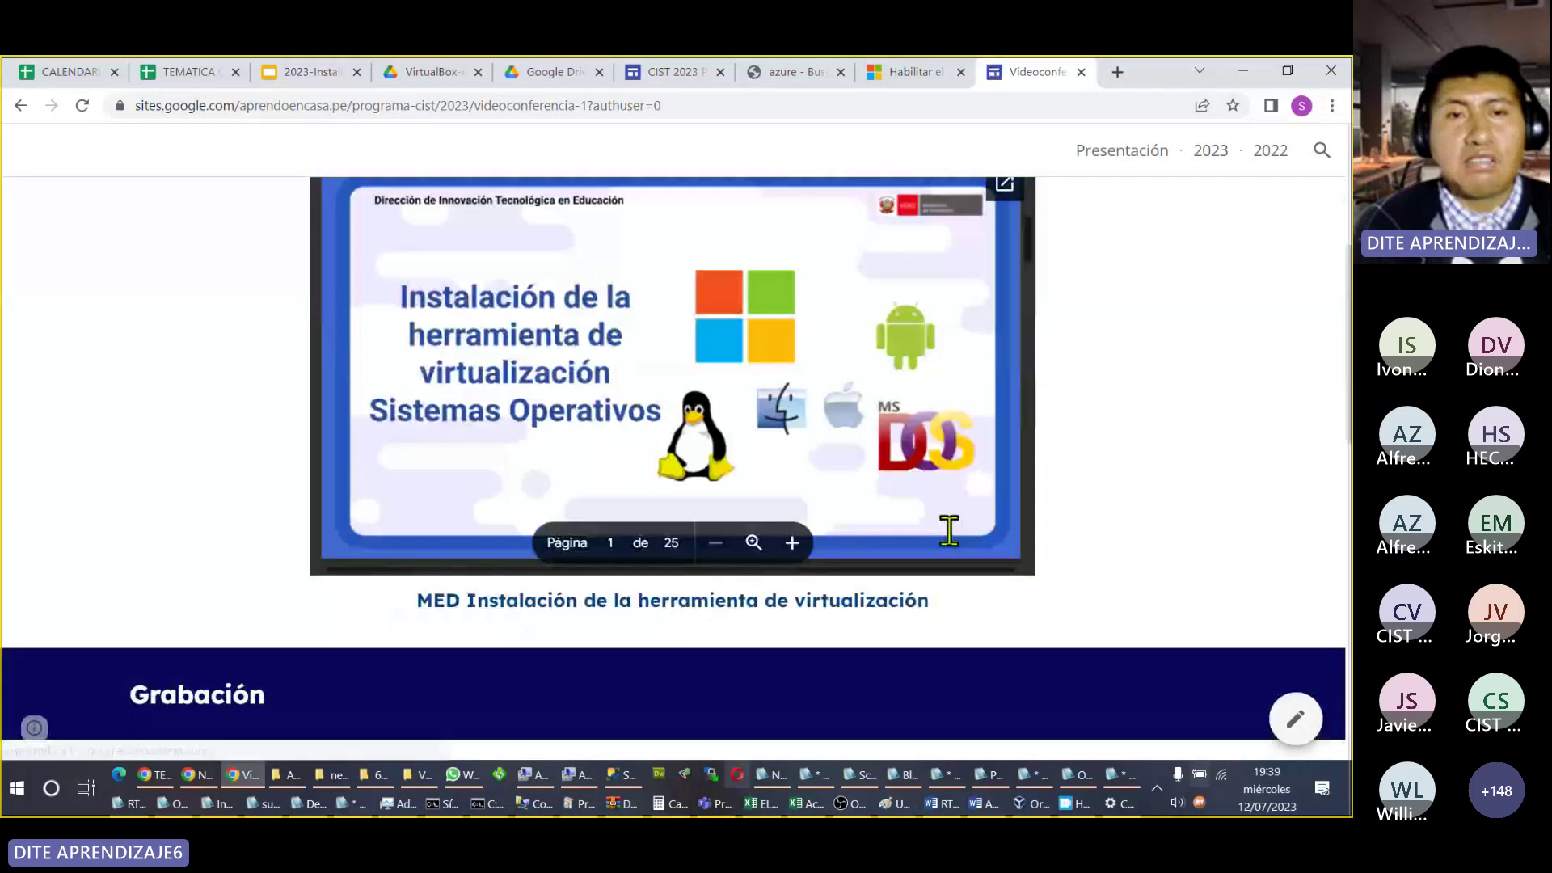
{"action": "scroll", "coordinate": [949, 531], "scroll_direction": "up", "scroll_amount": 1}
{"action": "scroll", "coordinate": [741, 531], "scroll_direction": "down", "scroll_amount": 6}
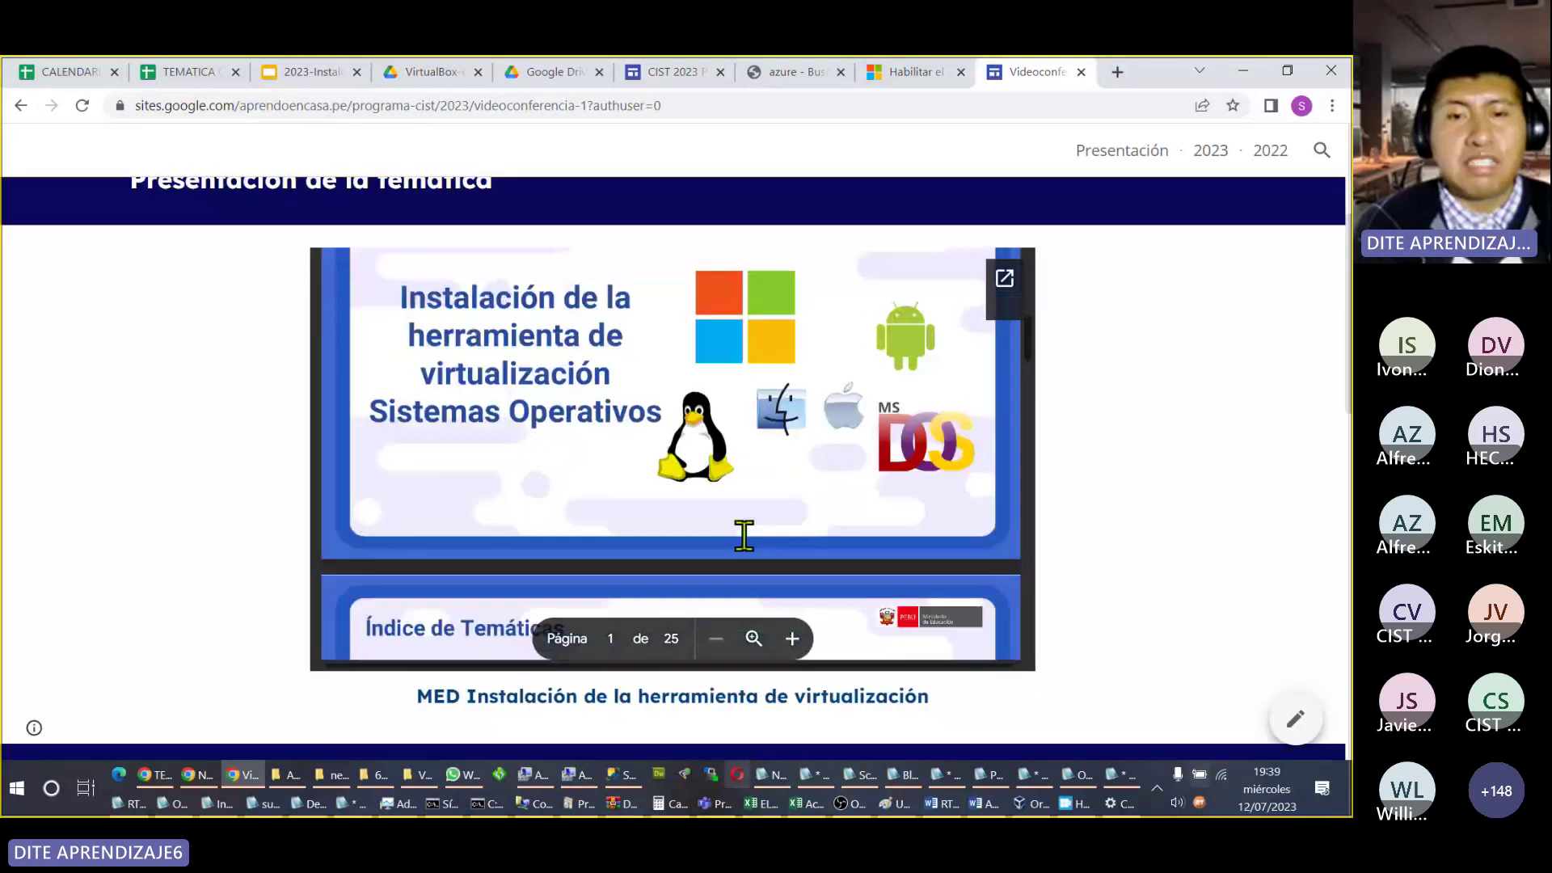
{"action": "scroll", "coordinate": [756, 501], "scroll_direction": "down", "scroll_amount": 6}
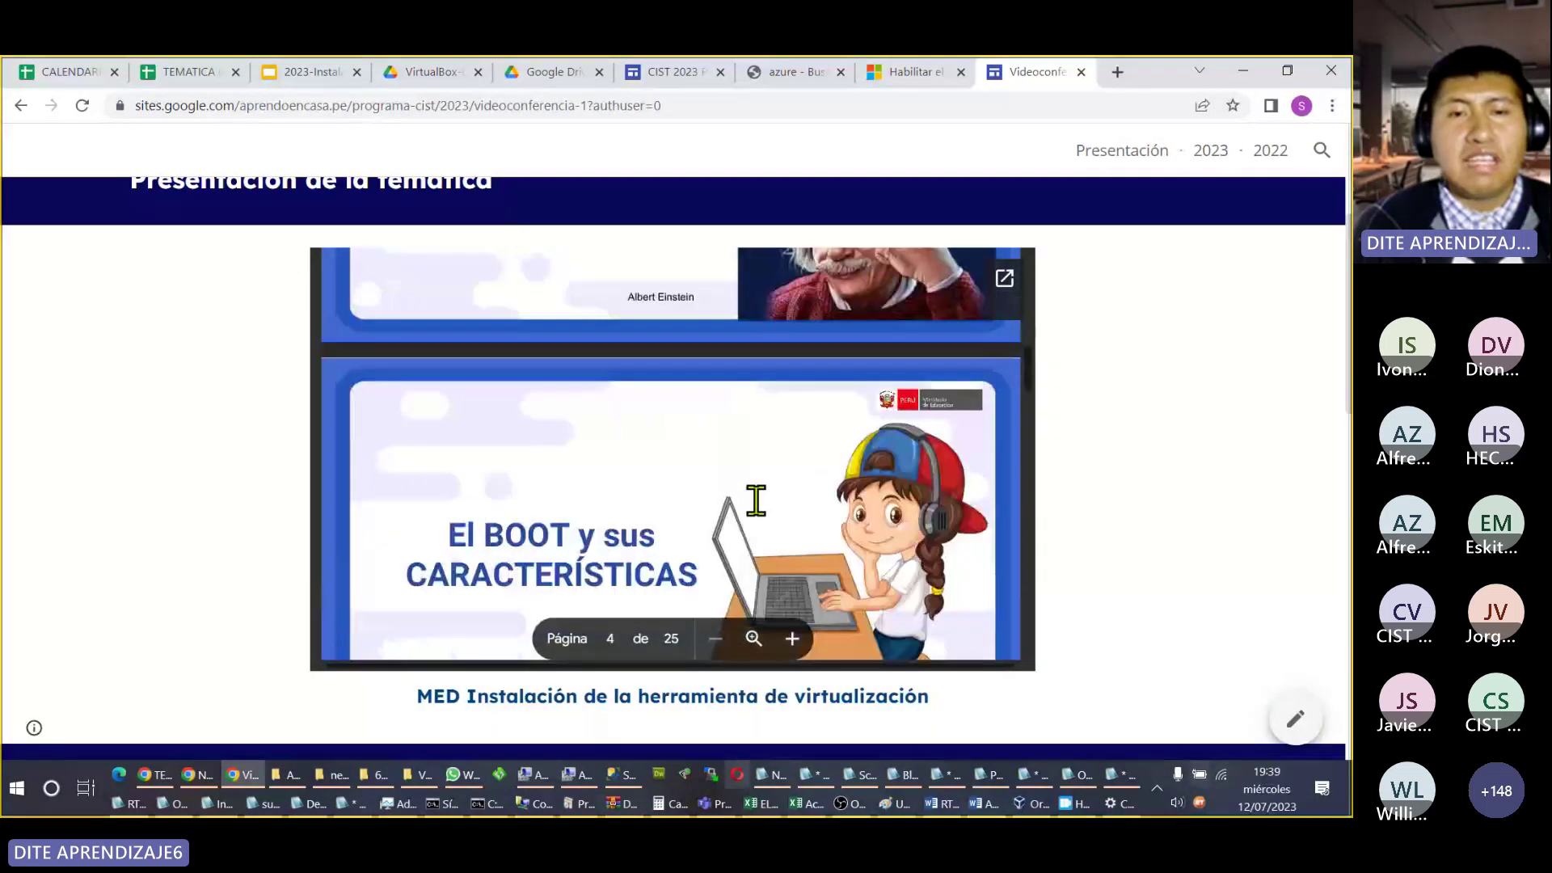
{"action": "scroll", "coordinate": [760, 502], "scroll_direction": "down", "scroll_amount": 8}
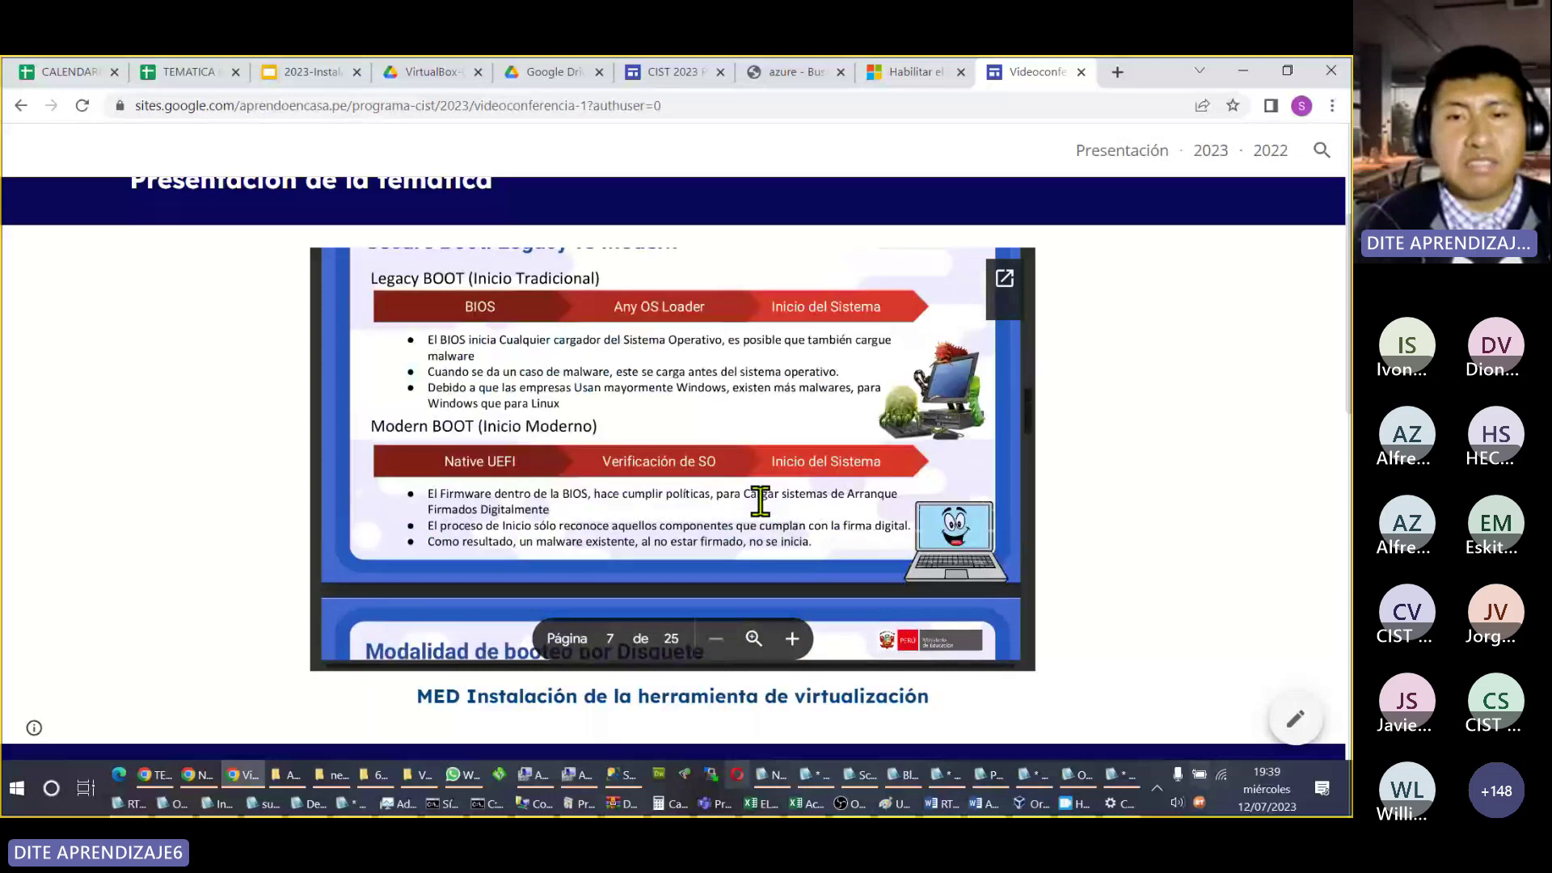
{"action": "scroll", "coordinate": [760, 501], "scroll_direction": "down", "scroll_amount": 8}
{"action": "scroll", "coordinate": [765, 501], "scroll_direction": "down", "scroll_amount": 15}
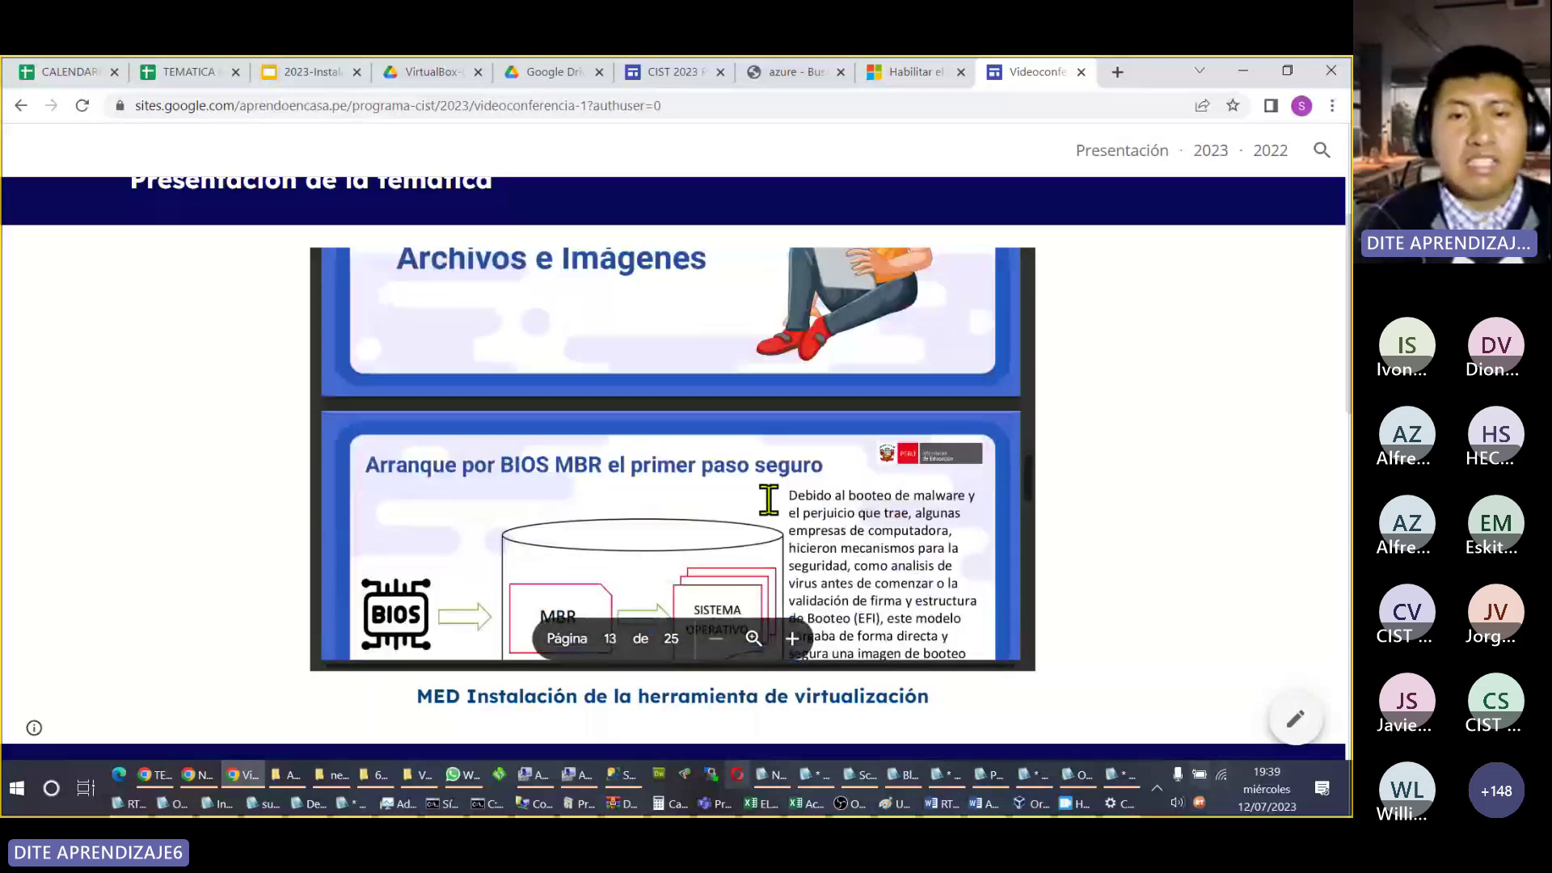
{"action": "scroll", "coordinate": [771, 502], "scroll_direction": "down", "scroll_amount": 10}
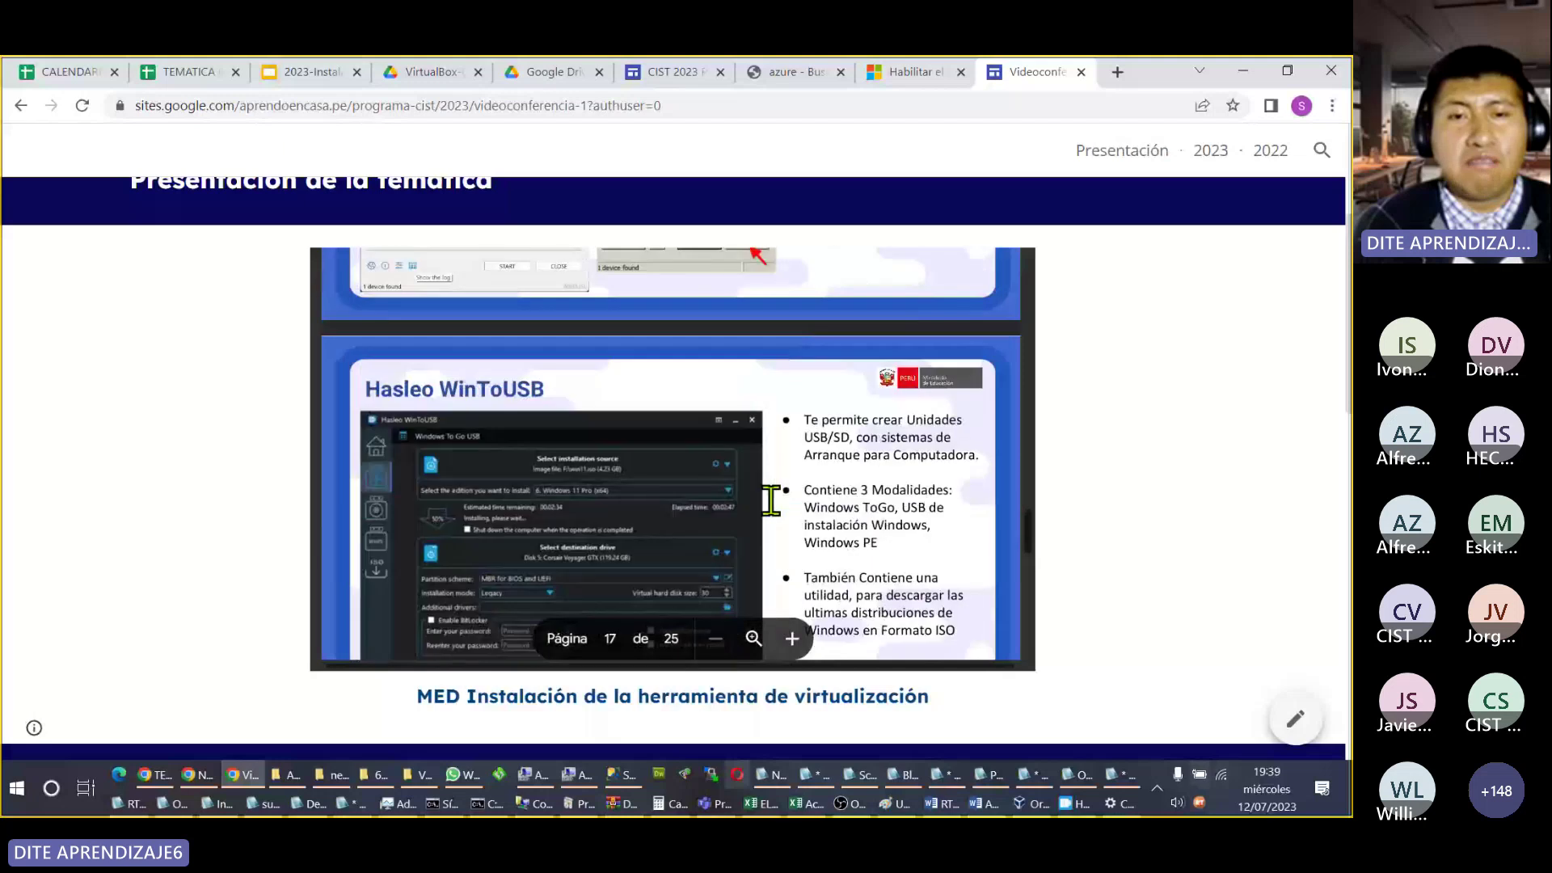
{"action": "scroll", "coordinate": [771, 502], "scroll_direction": "up", "scroll_amount": 3}
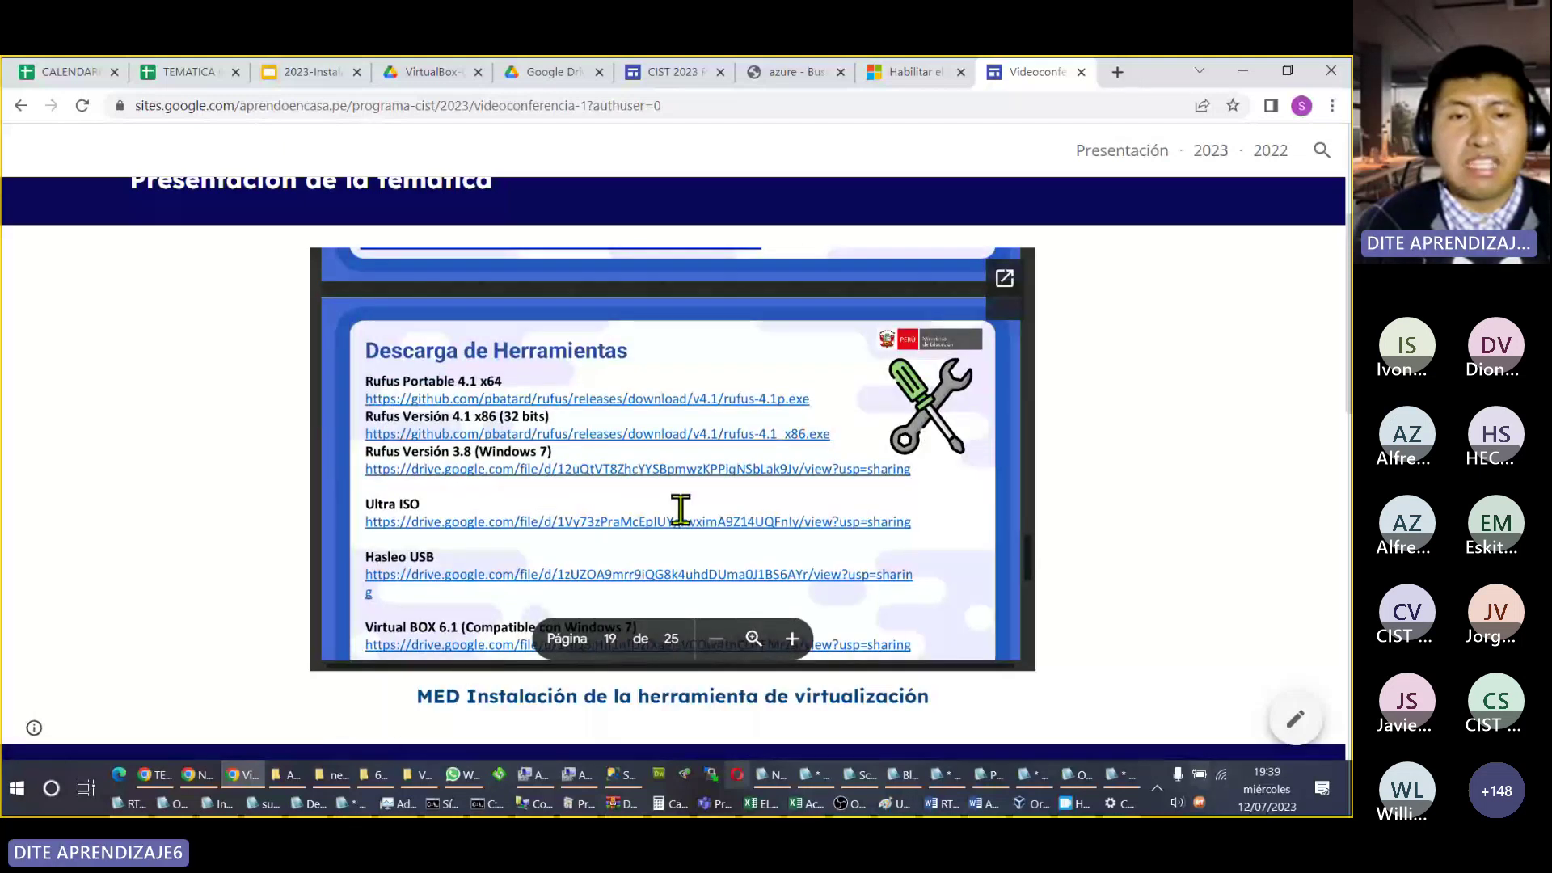
{"action": "scroll", "coordinate": [631, 533], "scroll_direction": "down", "scroll_amount": 1}
{"action": "scroll", "coordinate": [622, 526], "scroll_direction": "down", "scroll_amount": 1}
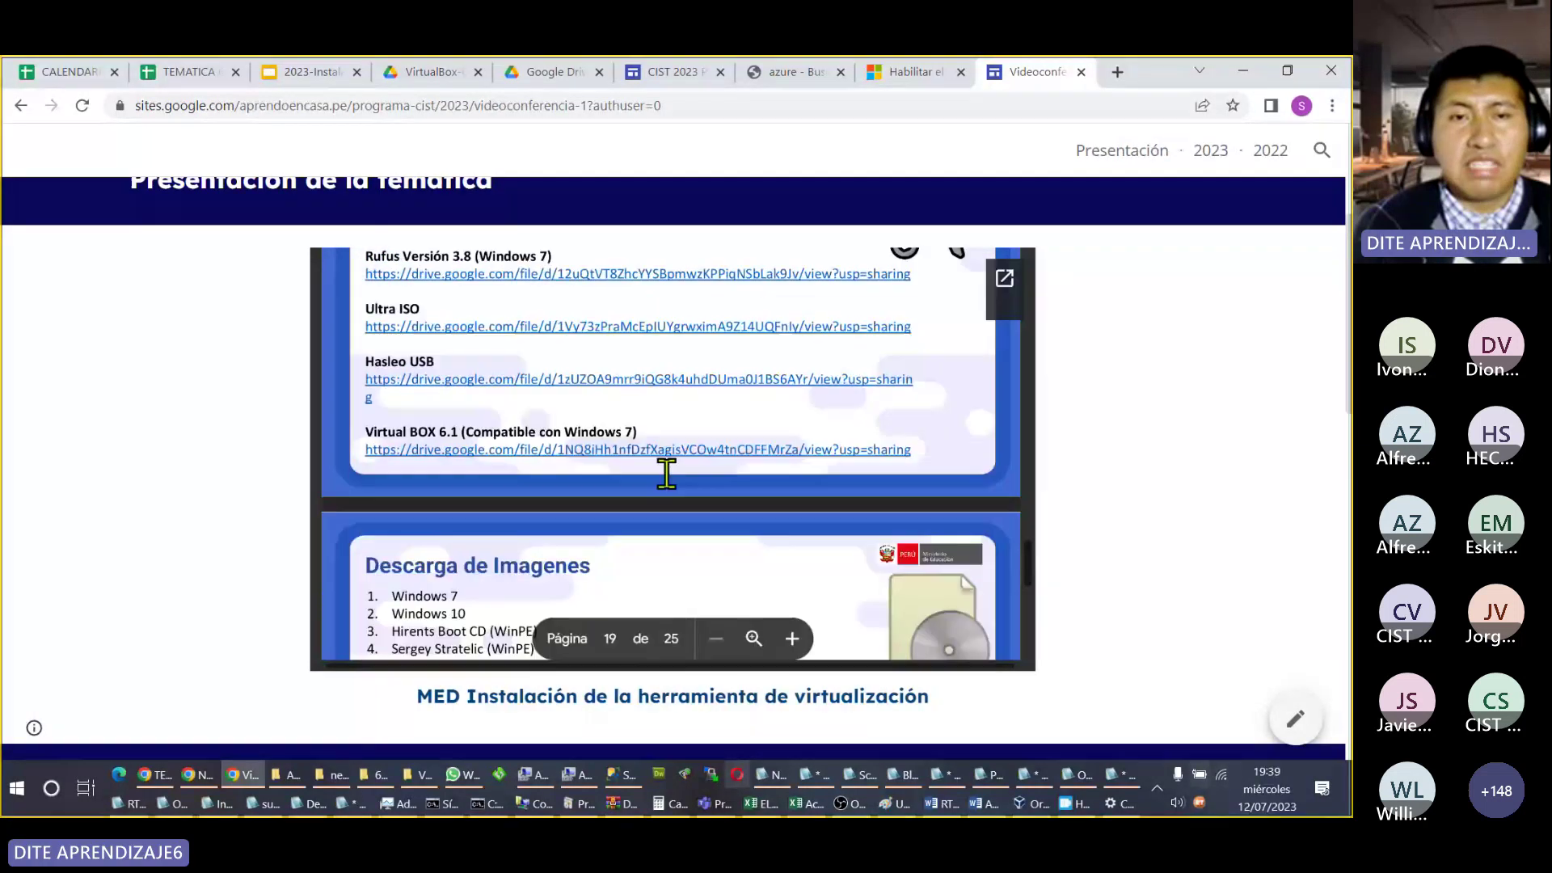
{"action": "scroll", "coordinate": [666, 474], "scroll_direction": "down", "scroll_amount": 3}
{"action": "scroll", "coordinate": [667, 482], "scroll_direction": "down", "scroll_amount": 3}
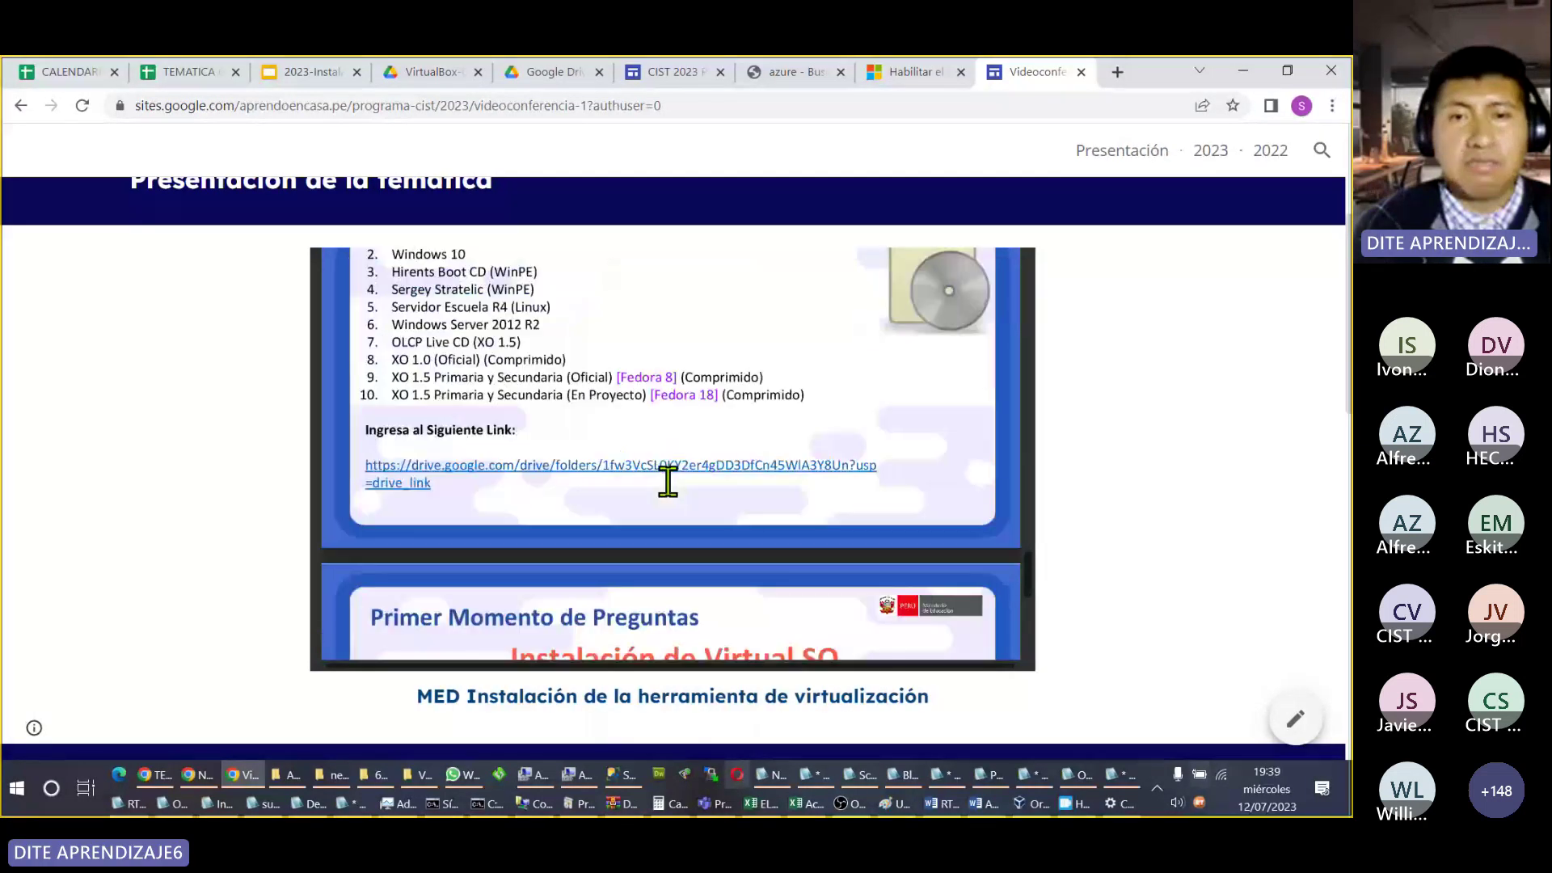
{"action": "scroll", "coordinate": [702, 494], "scroll_direction": "up", "scroll_amount": 5}
{"action": "scroll", "coordinate": [679, 473], "scroll_direction": "up", "scroll_amount": 2}
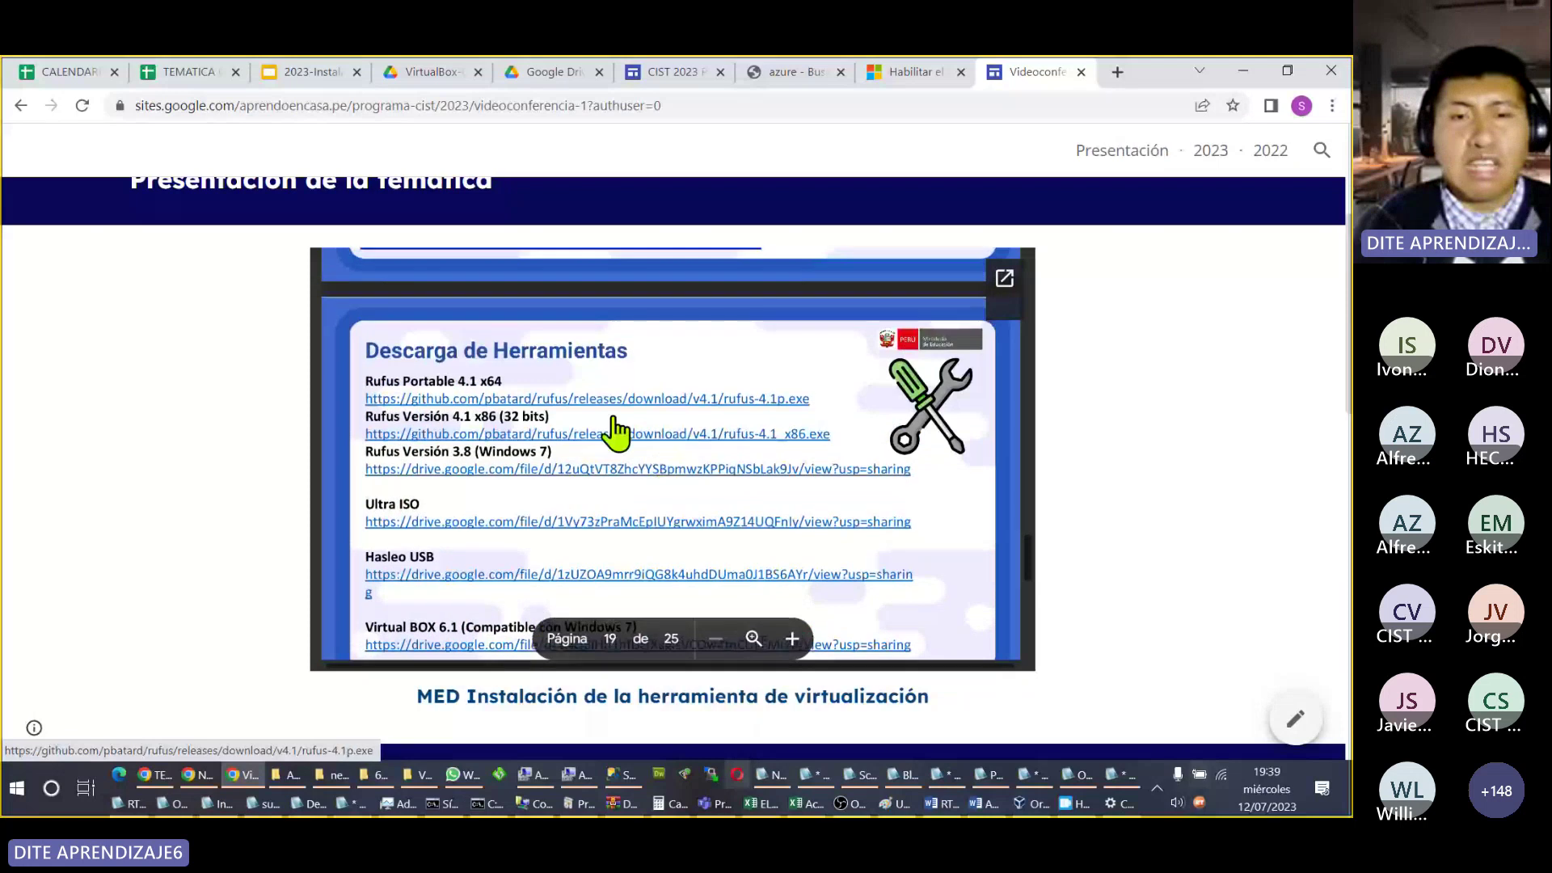
{"action": "scroll", "coordinate": [630, 546], "scroll_direction": "down", "scroll_amount": 5}
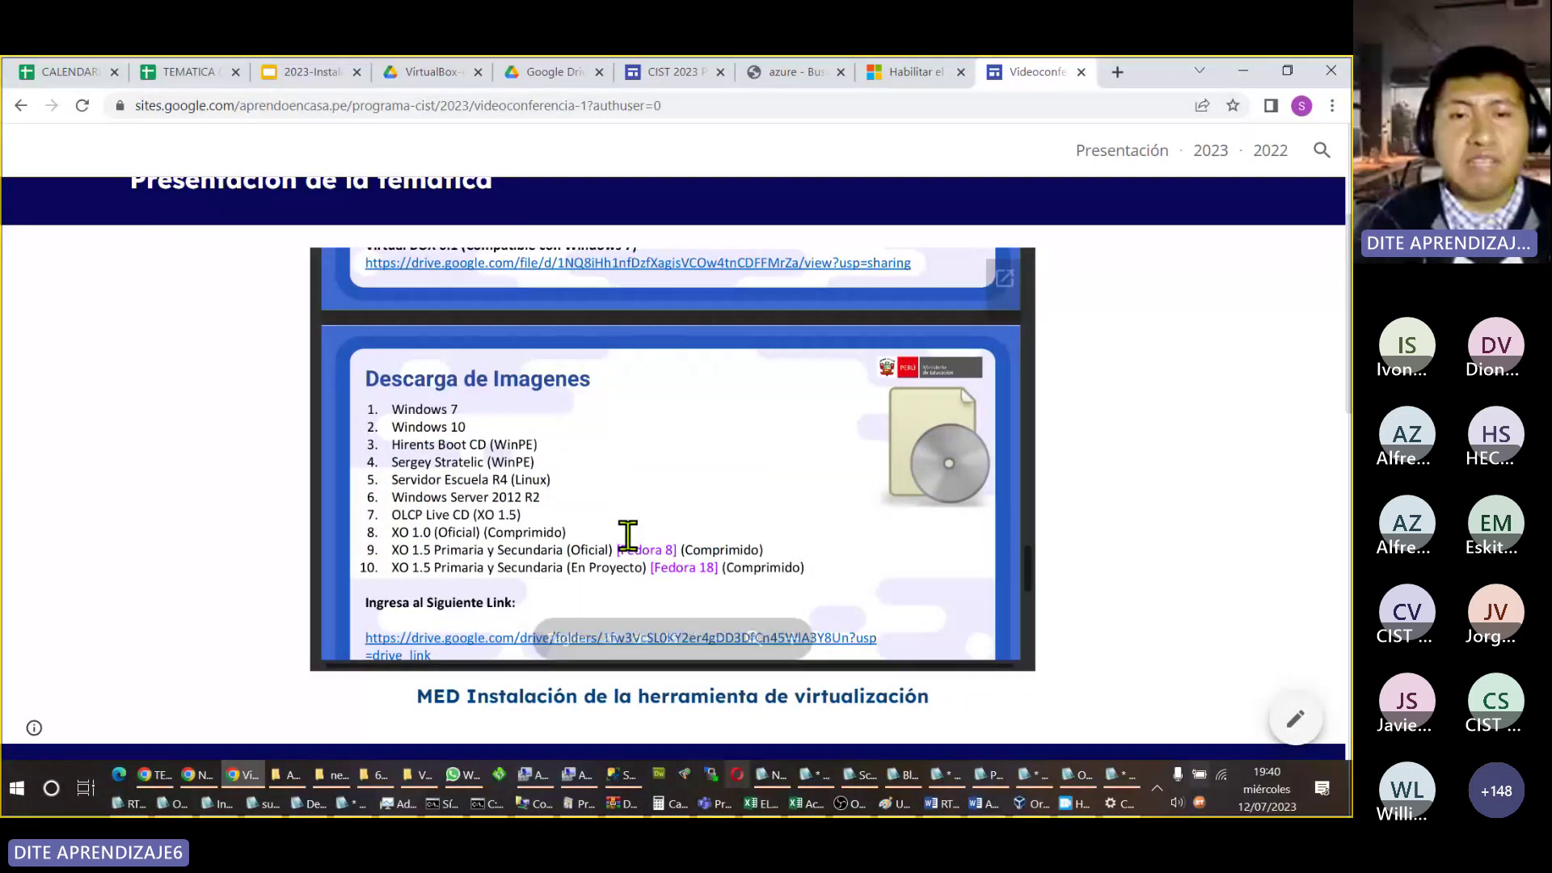
{"action": "scroll", "coordinate": [873, 503], "scroll_direction": "down", "scroll_amount": 1}
{"action": "scroll", "coordinate": [882, 505], "scroll_direction": "down", "scroll_amount": 2}
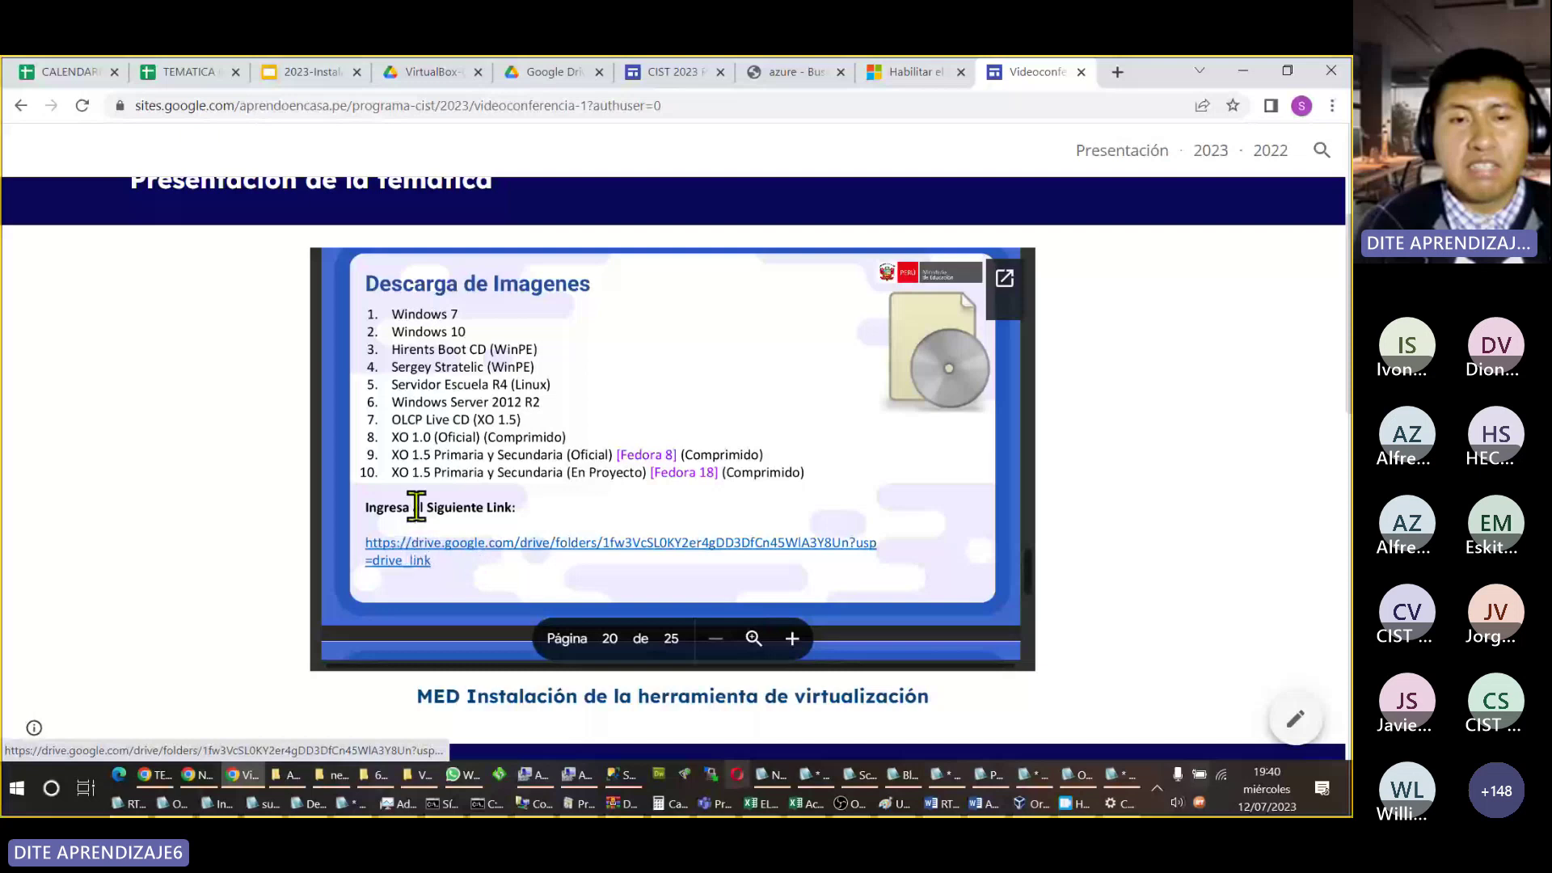
{"action": "left_click", "coordinate": [466, 550]}
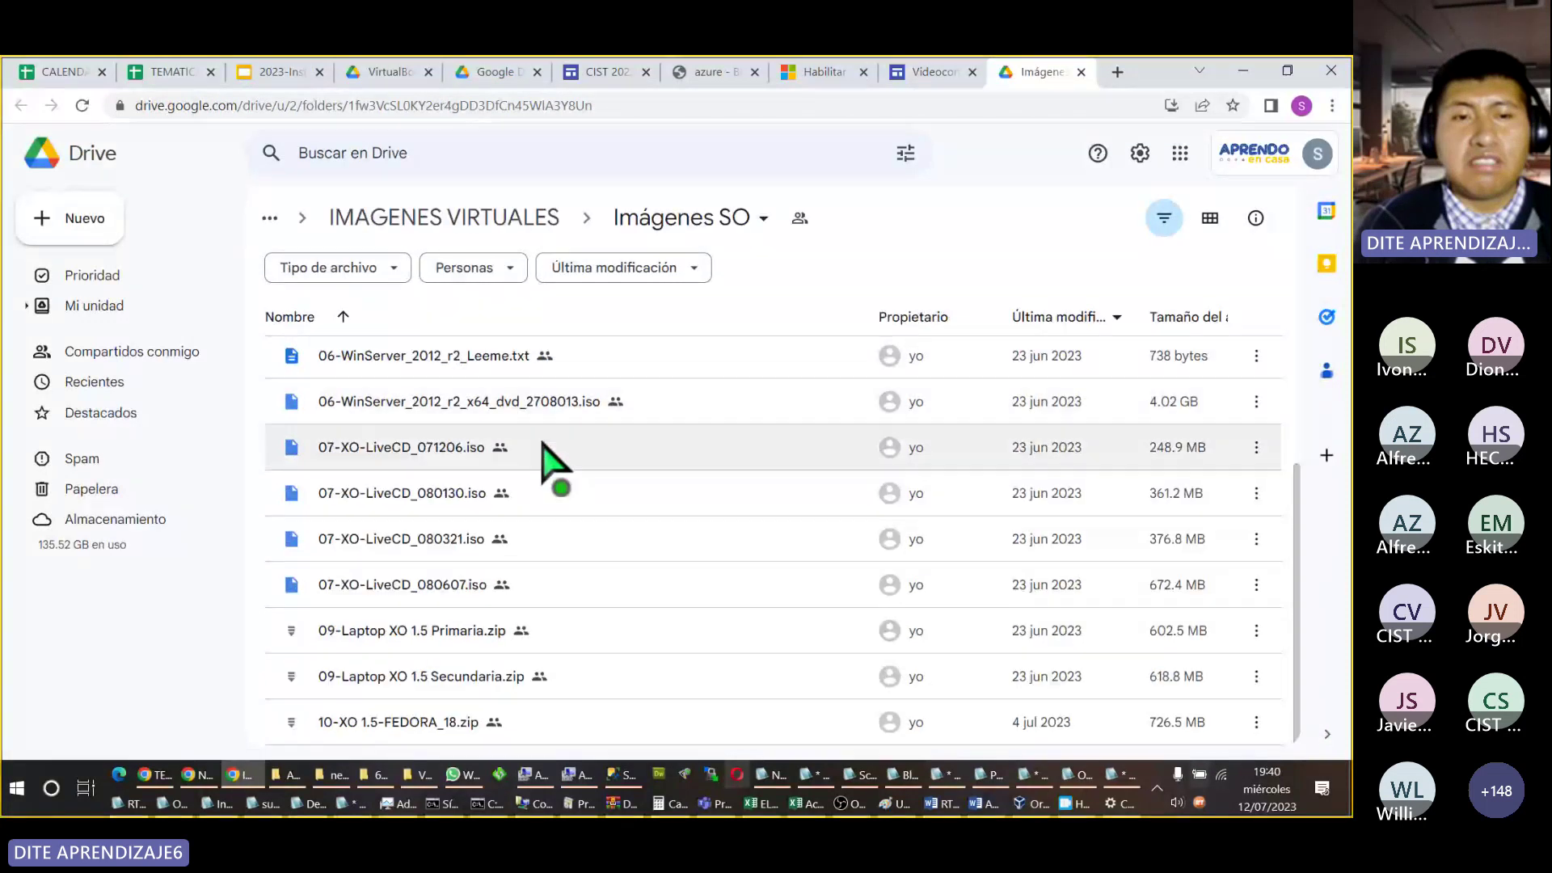
Step: Close the Drive images folder and the virtualization topic page tabs
{"action": "left_click", "coordinate": [1081, 72]}
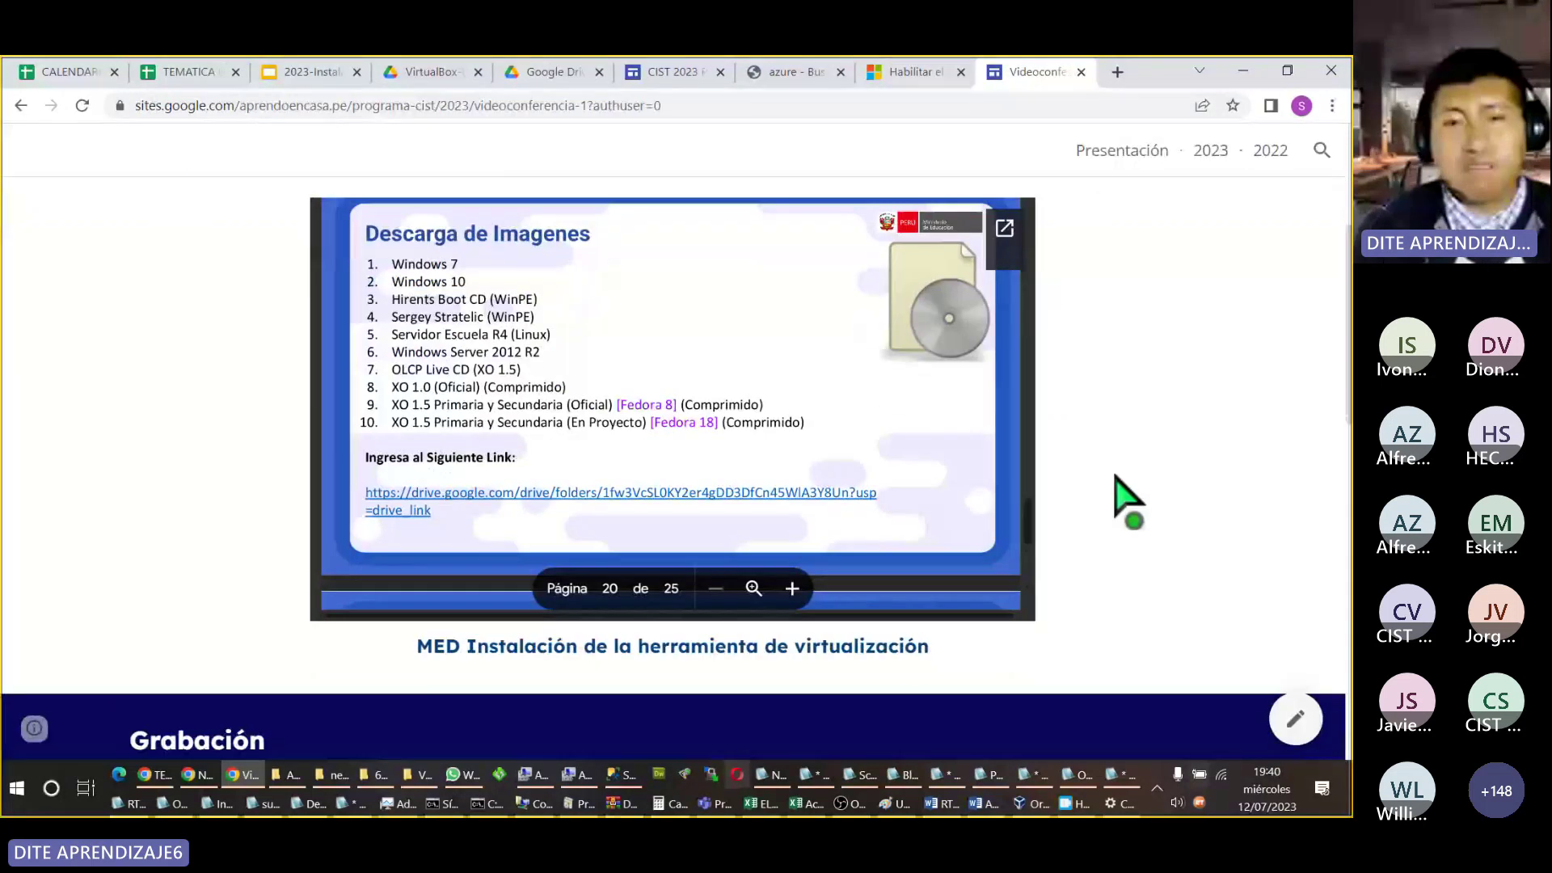
{"action": "scroll", "coordinate": [1128, 497], "scroll_direction": "down", "scroll_amount": 6}
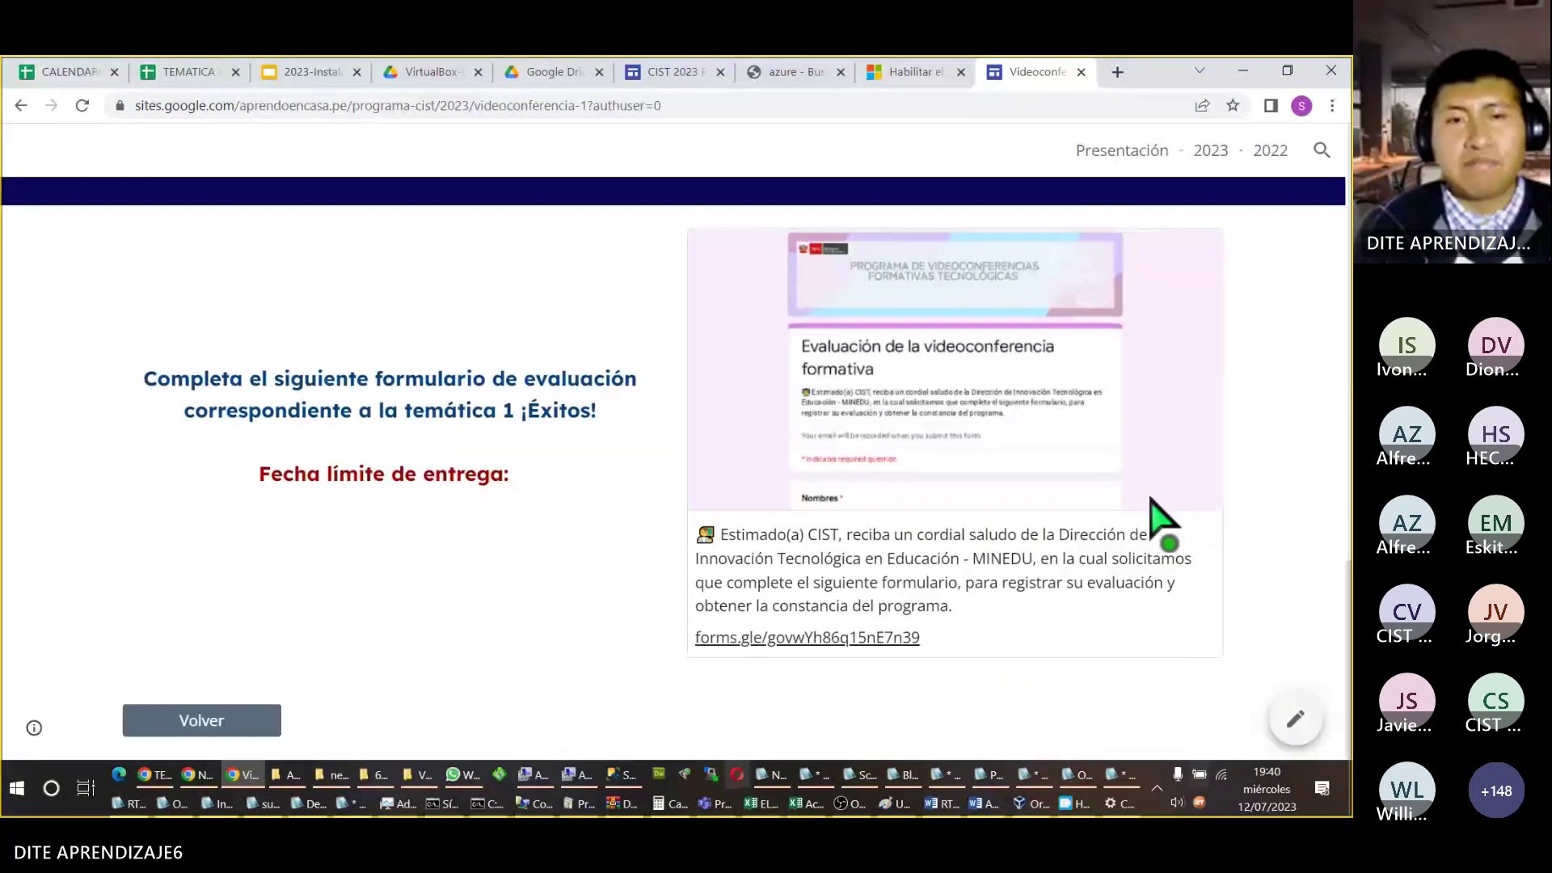
{"action": "scroll", "coordinate": [1131, 404], "scroll_direction": "up", "scroll_amount": 5}
{"action": "left_click", "coordinate": [1081, 72]}
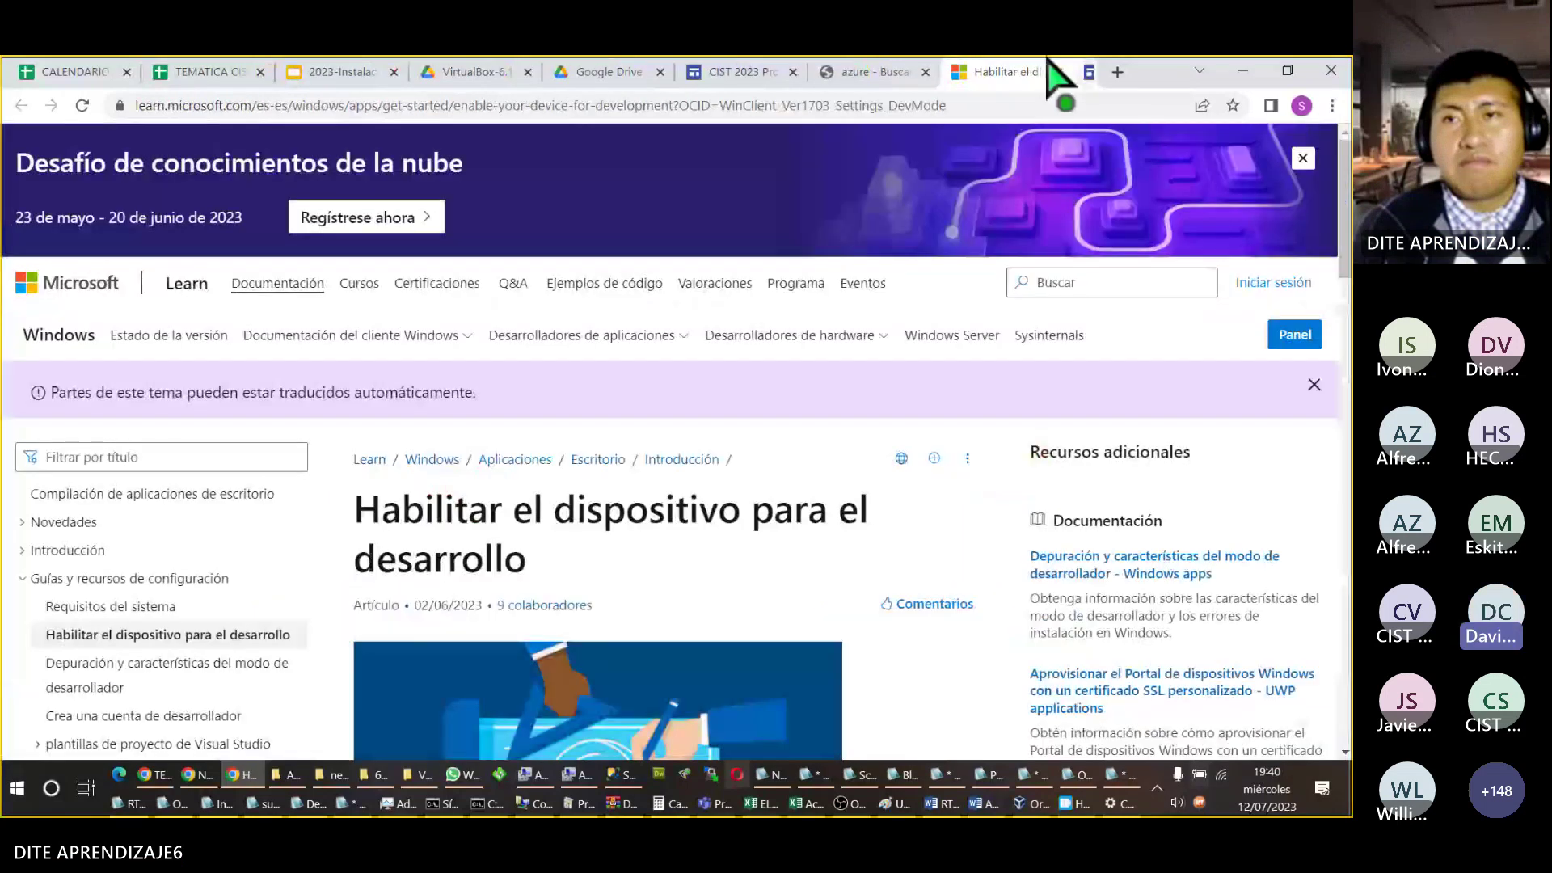
Step: Minimize Chrome and Teams, then shift the Notepad2 notes left beside the VirtualBox Manager
{"action": "left_click", "coordinate": [1244, 70]}
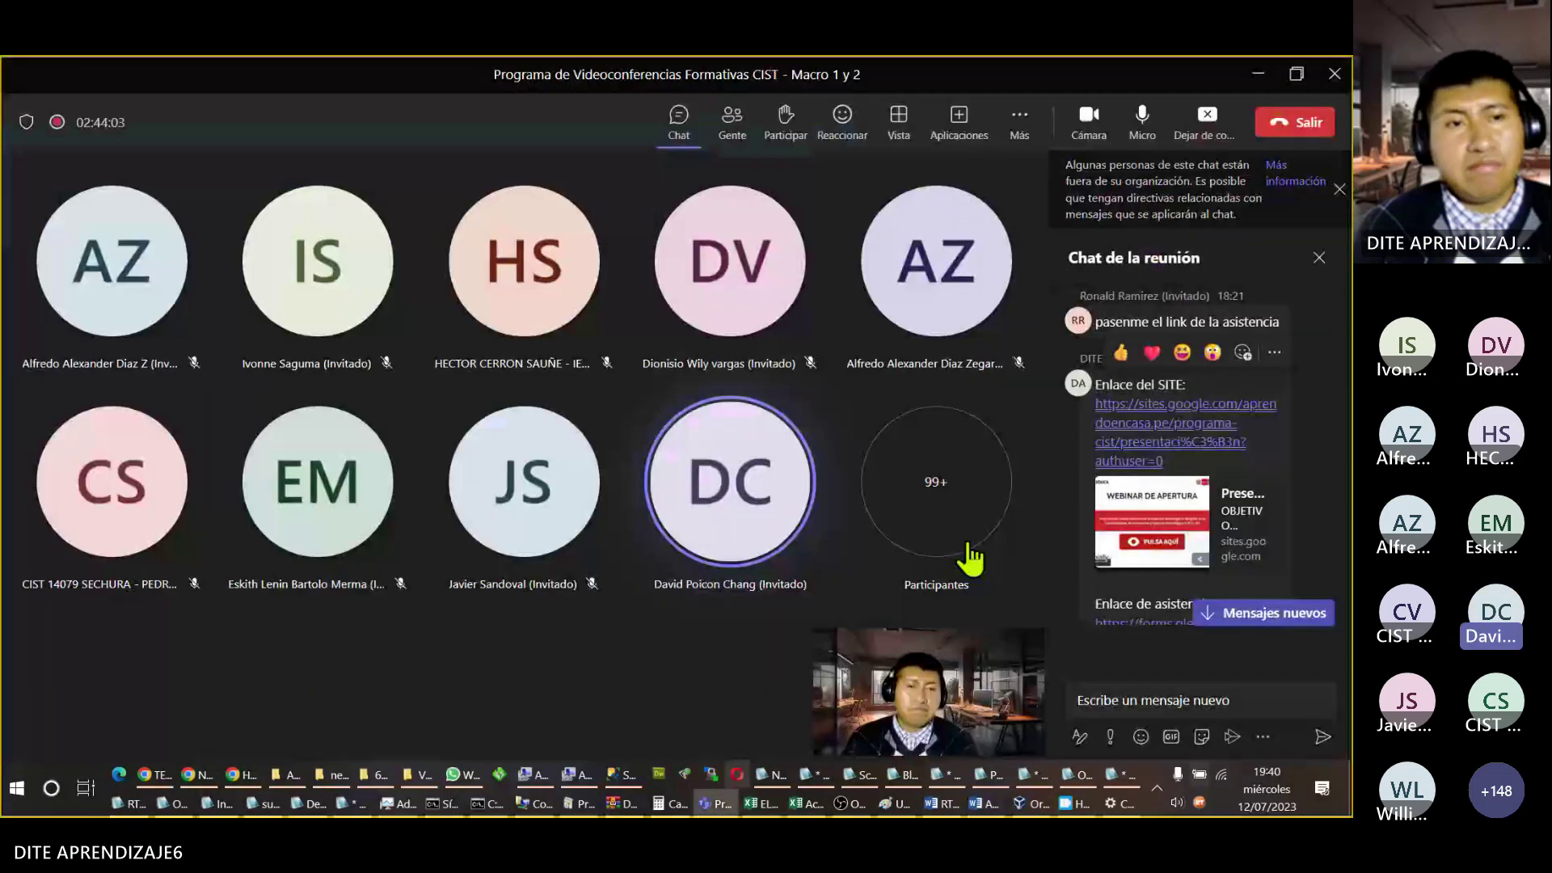
{"action": "mouse_move", "coordinate": [971, 557]}
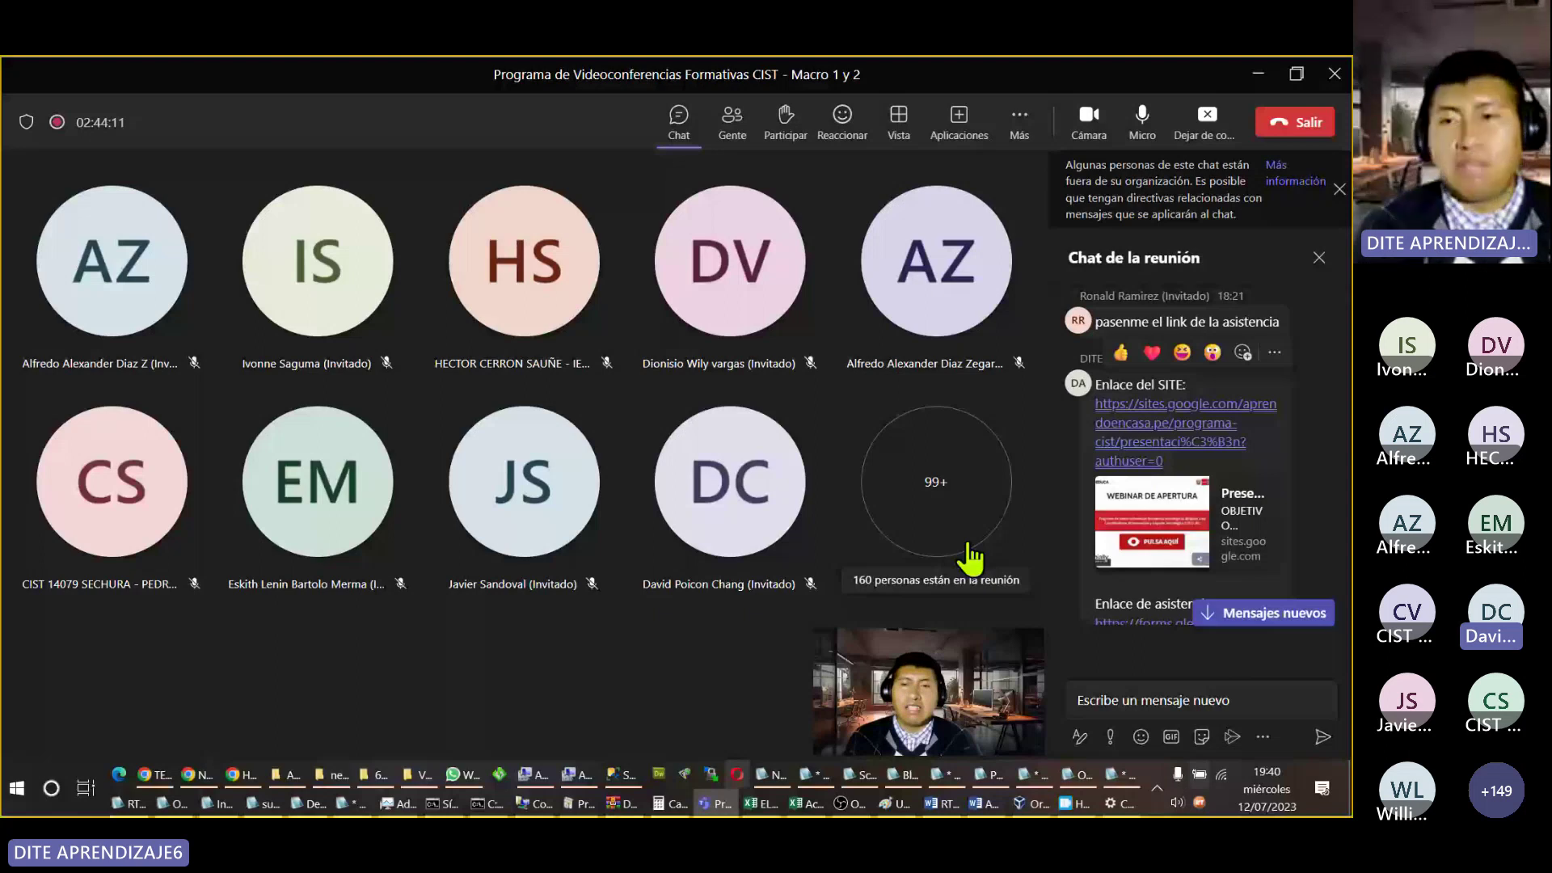
{"action": "left_click", "coordinate": [1257, 75]}
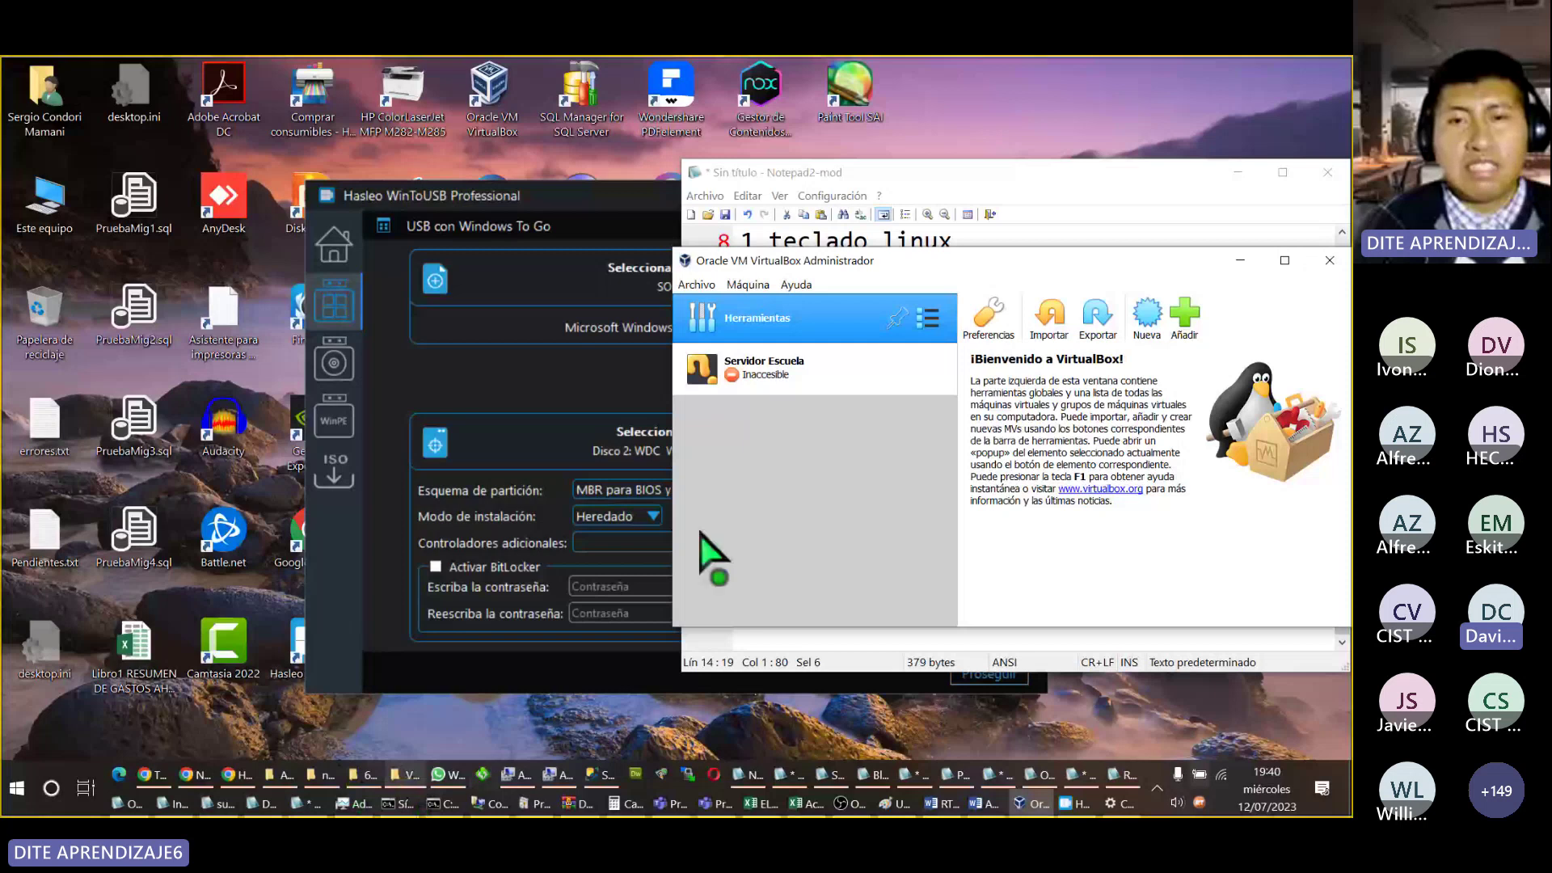
{"action": "left_click_drag", "start_coordinate": [1029, 173], "coordinate": [564, 148]}
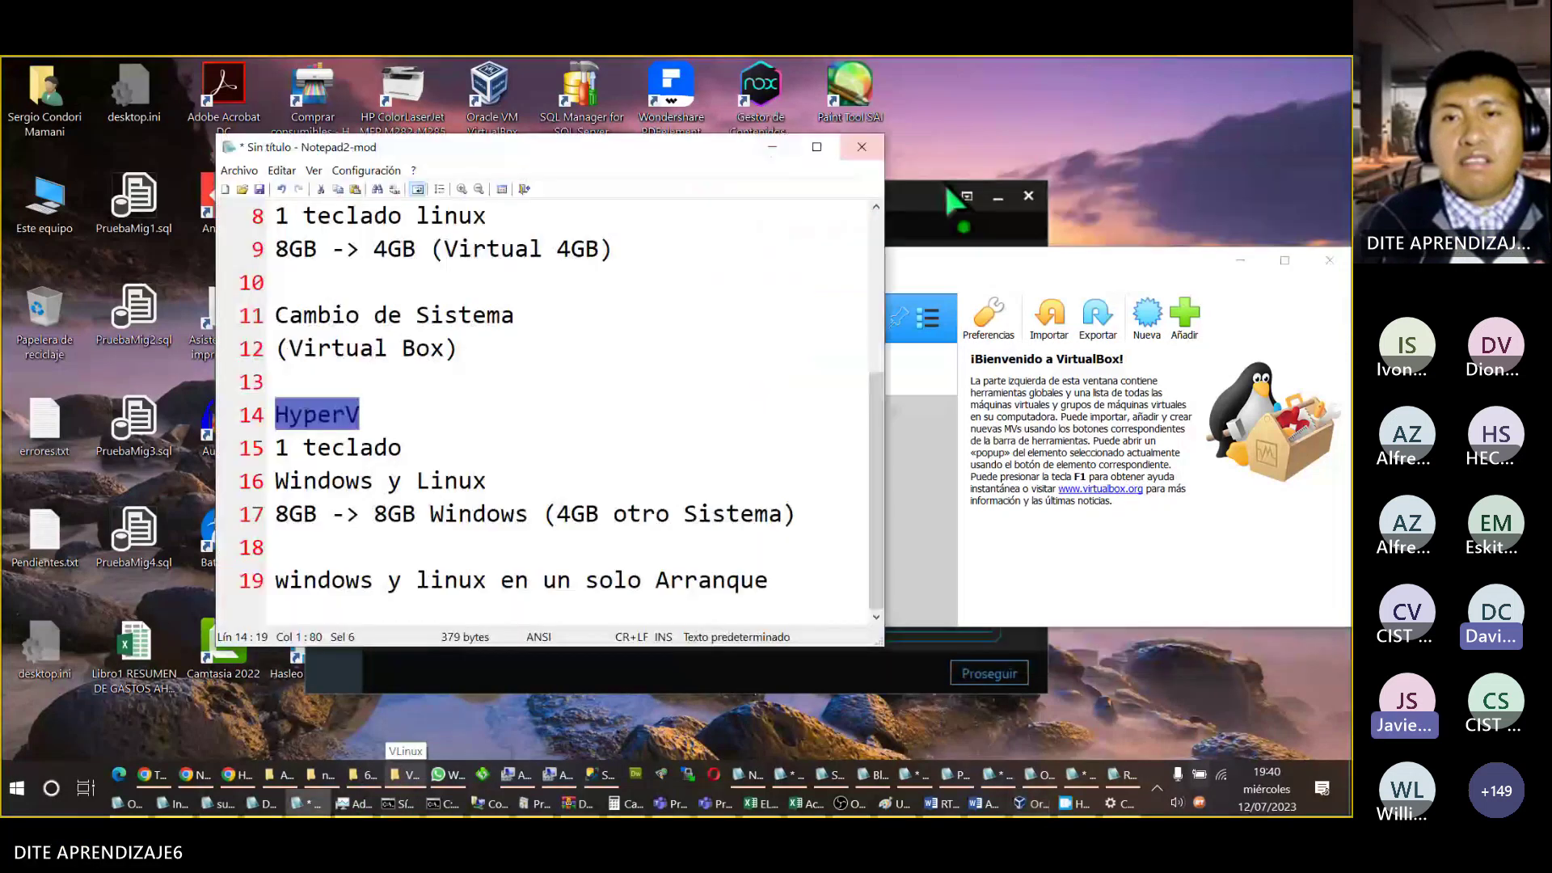
{"action": "left_click", "coordinate": [1022, 258]}
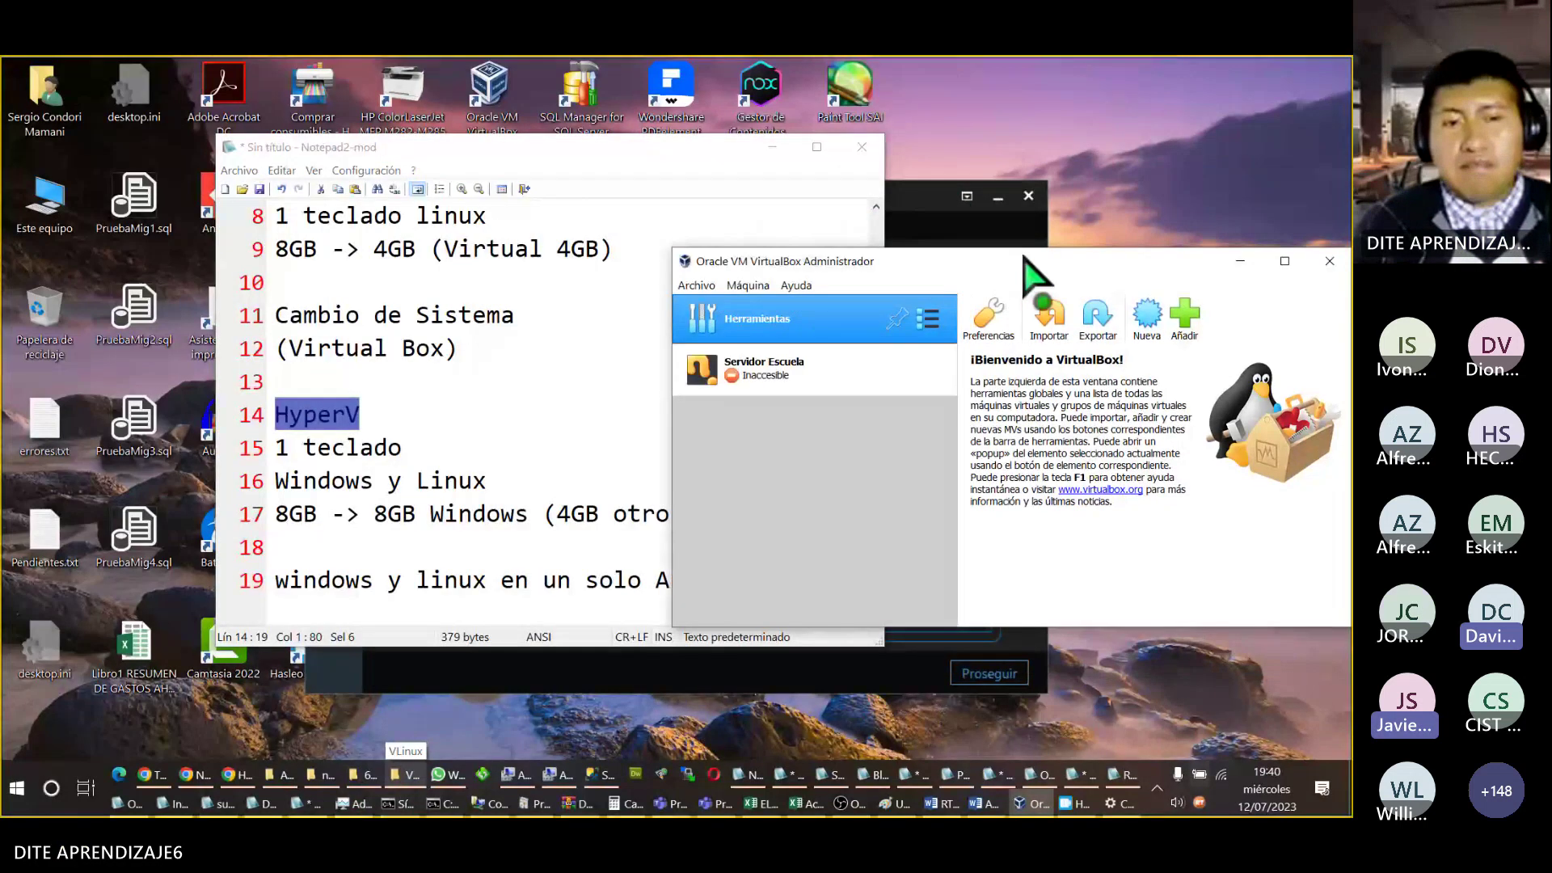
Step: In Chrome, close the developer mode article, switch to the Slides tab, and bring back the VirtualBox vs HyperV notes
{"action": "left_click", "coordinate": [228, 772]}
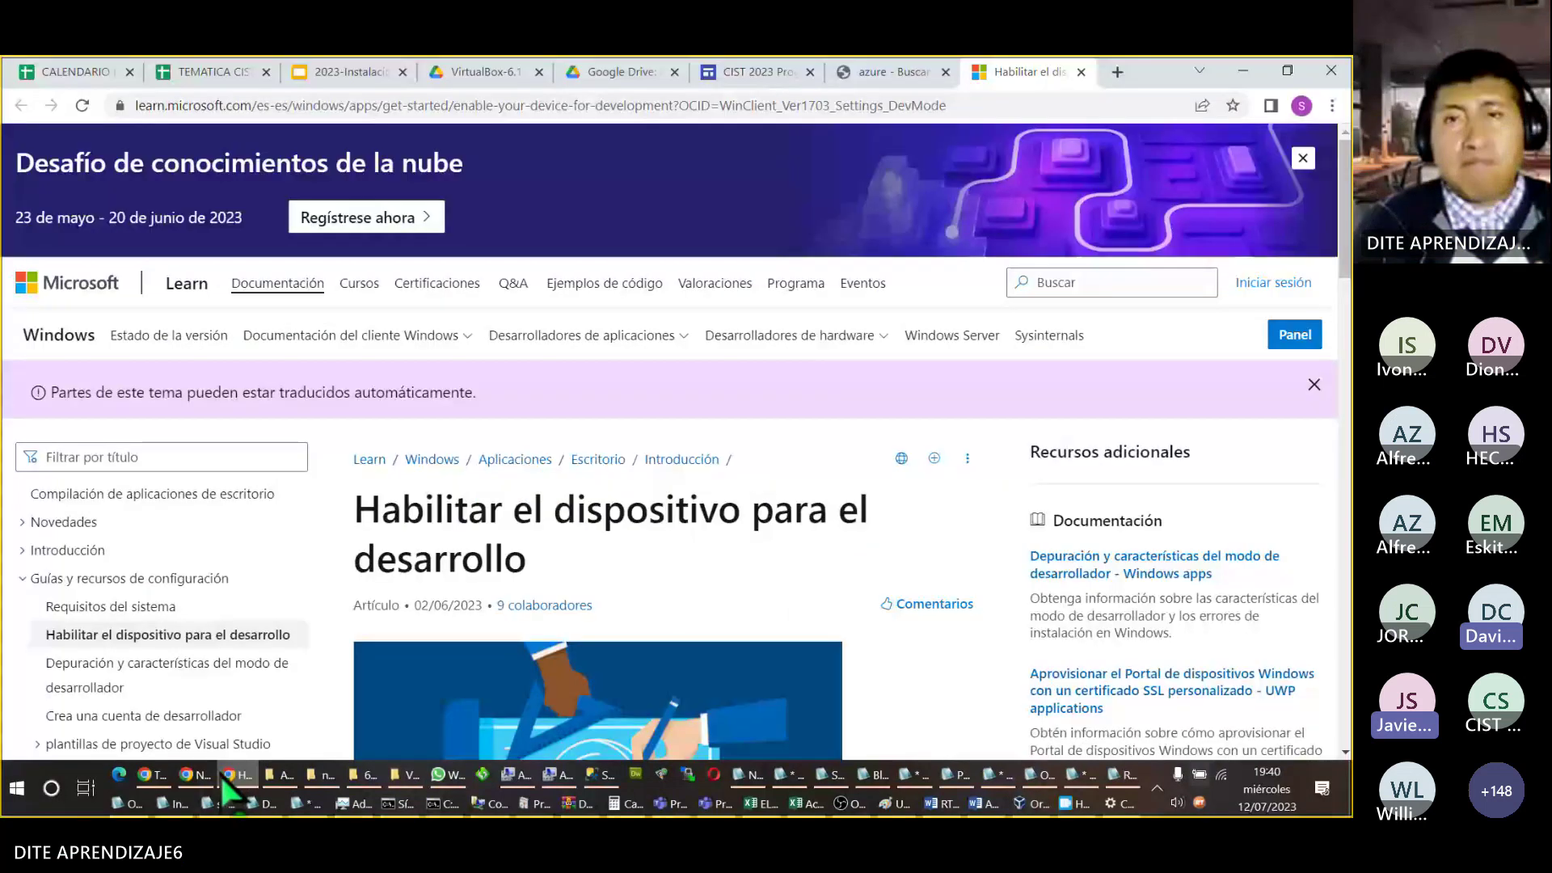
{"action": "left_click", "coordinate": [1081, 72]}
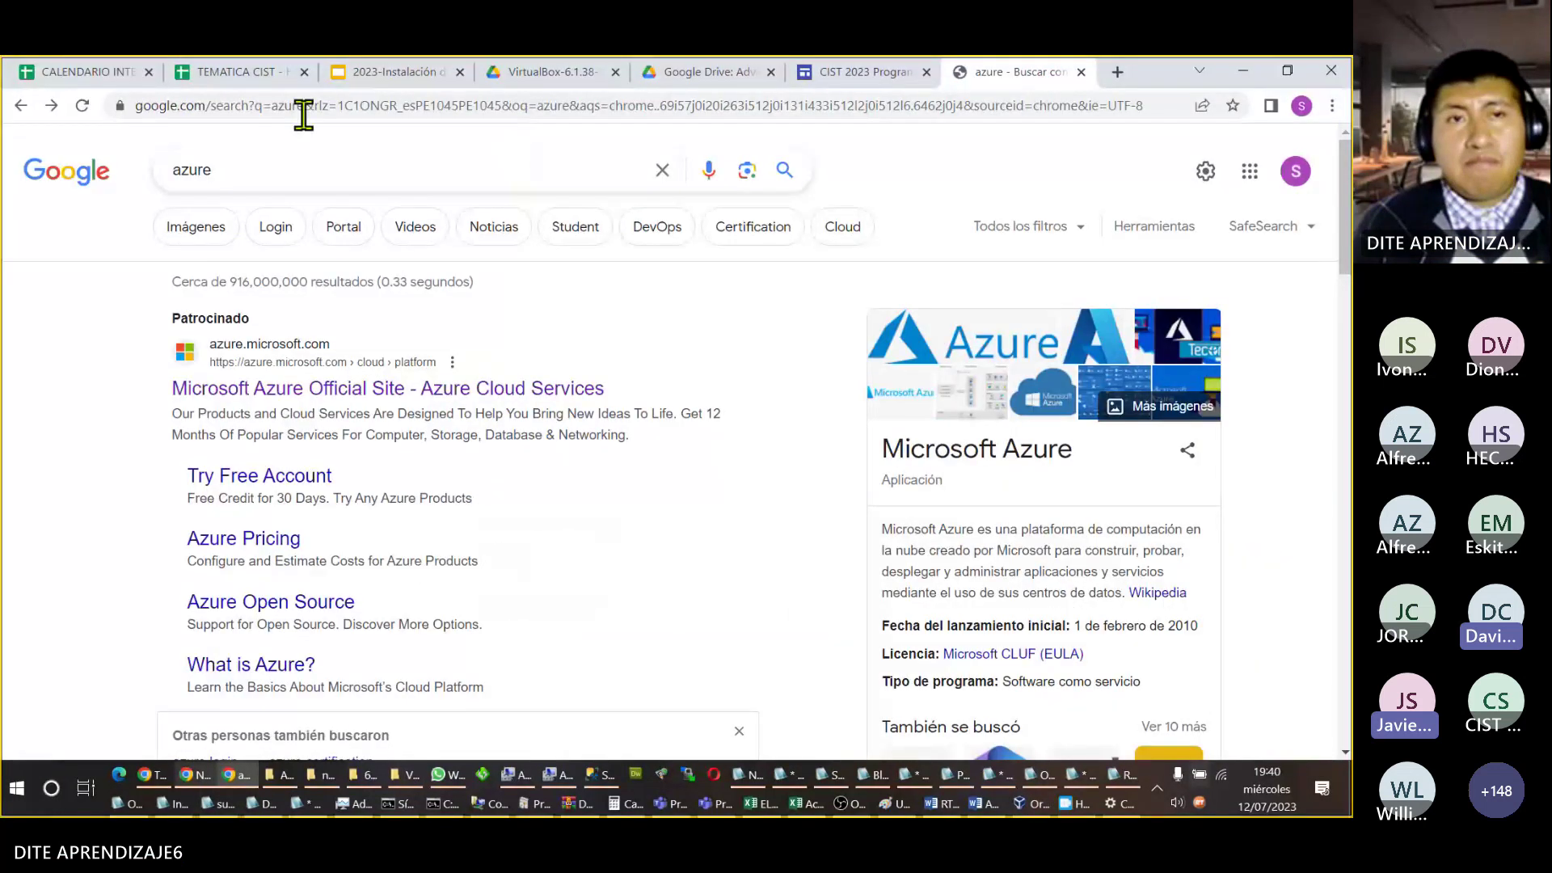
{"action": "left_click", "coordinate": [328, 74]}
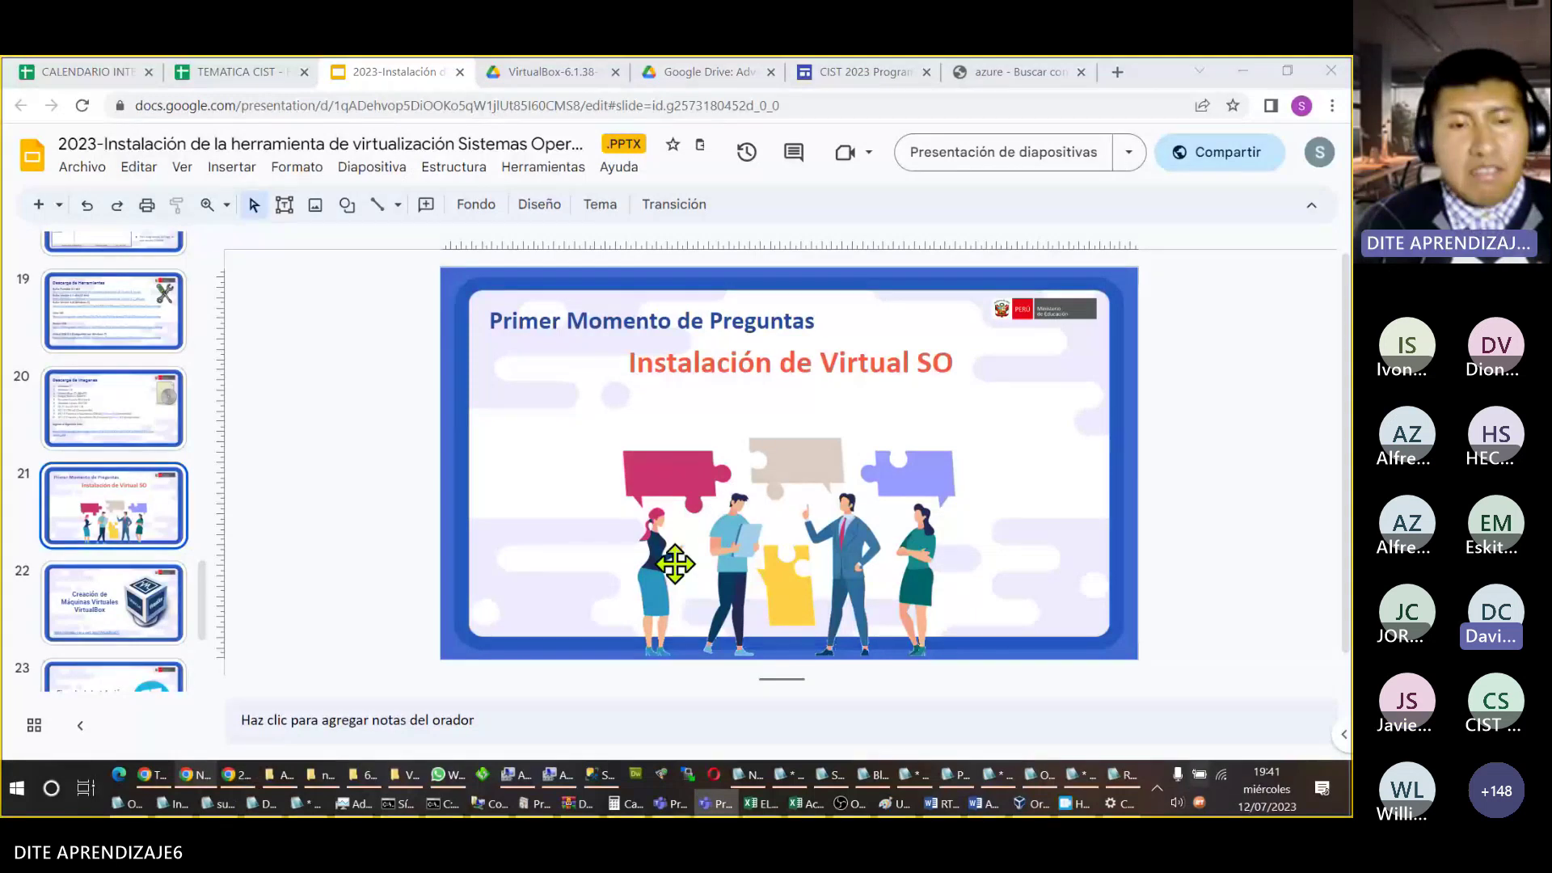
{"action": "left_click", "coordinate": [305, 804]}
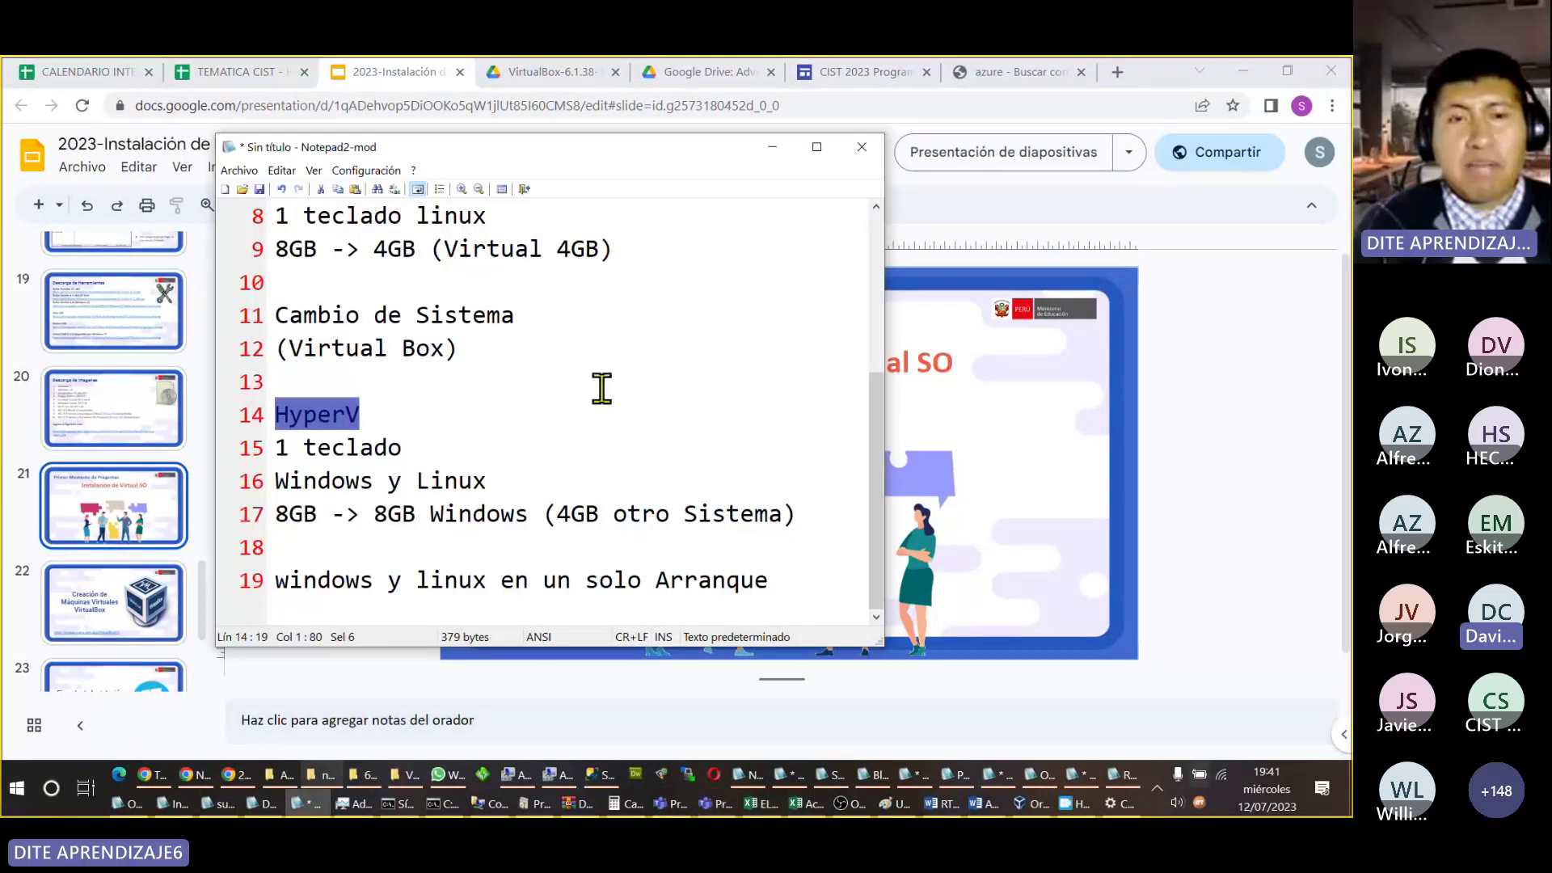
Step: Highlight 'simulacion de una Computadora' and the whole 'VT-Virtualizar Tecnologia' line 5 in the notes
{"action": "scroll", "coordinate": [603, 404], "scroll_direction": "up", "scroll_amount": 3}
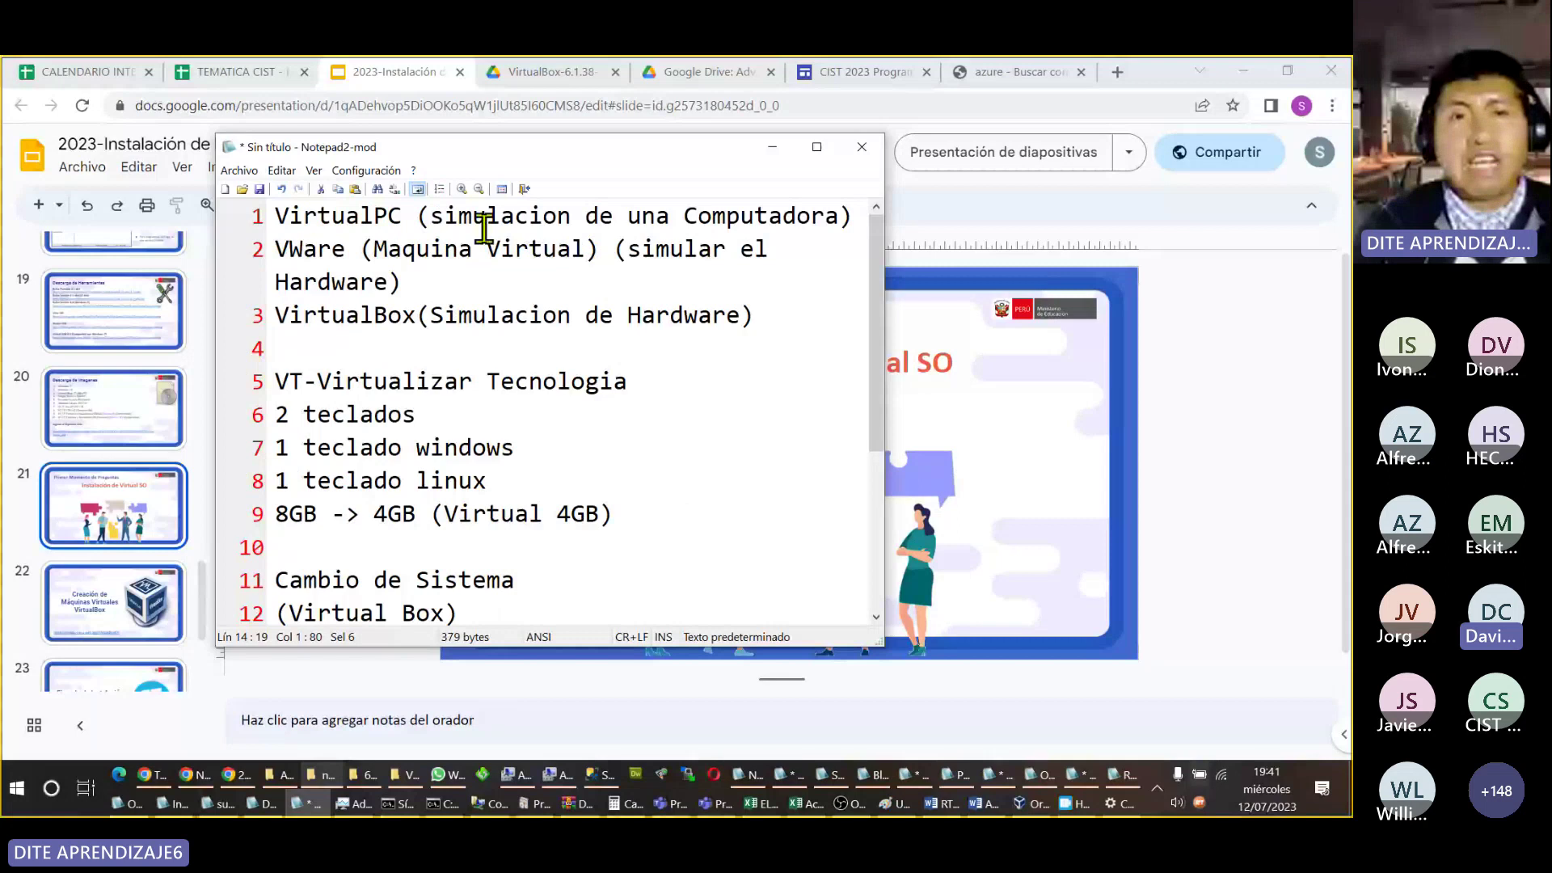
{"action": "left_click_drag", "start_coordinate": [430, 216], "coordinate": [843, 217]}
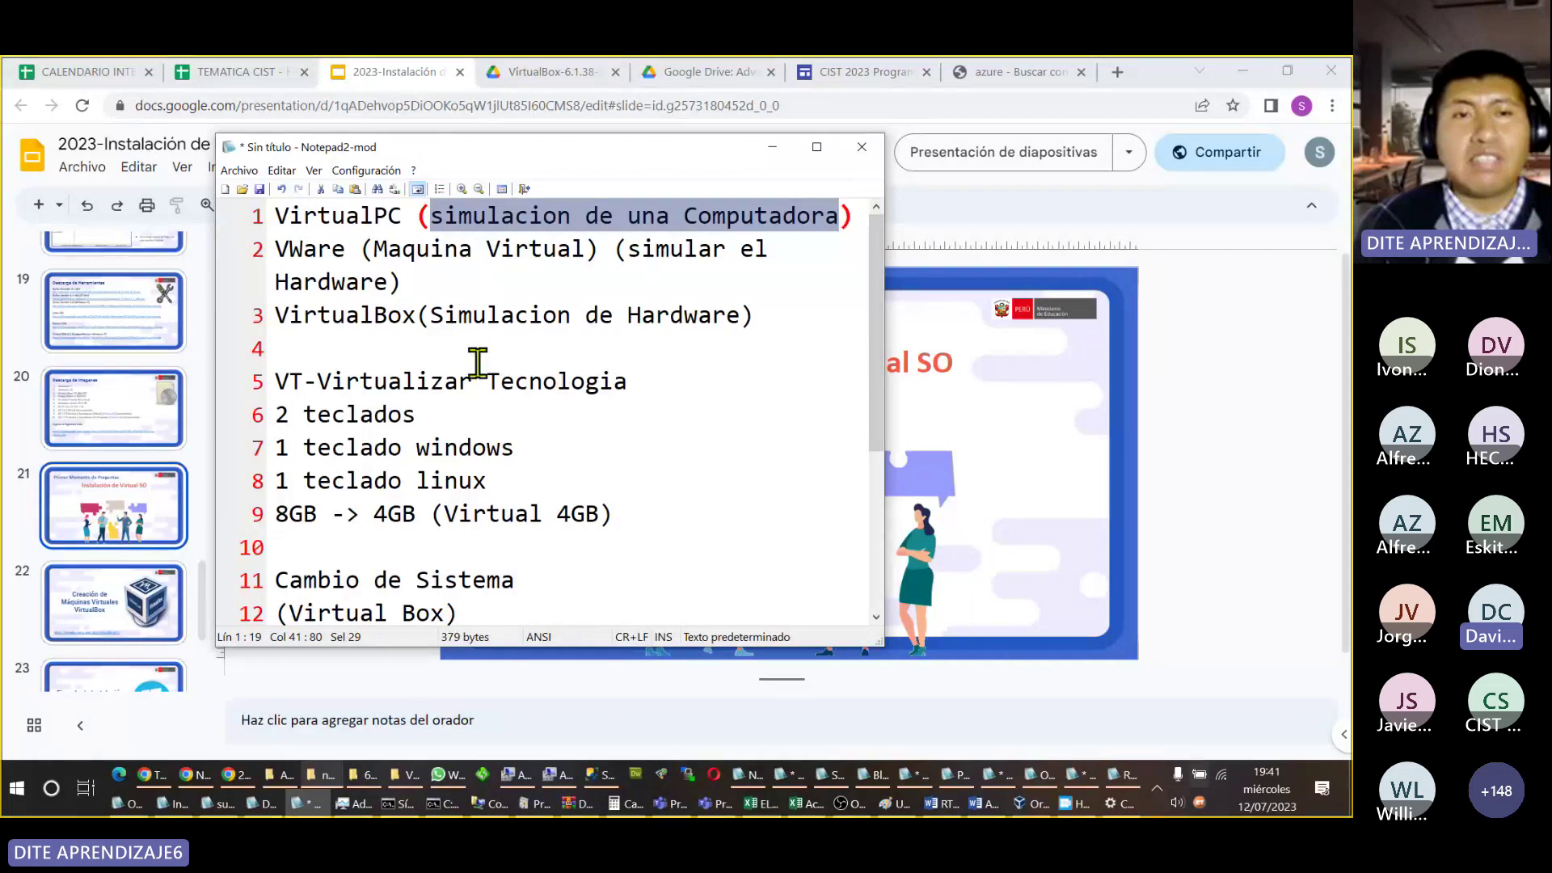
{"action": "scroll", "coordinate": [518, 389], "scroll_direction": "down", "scroll_amount": 1}
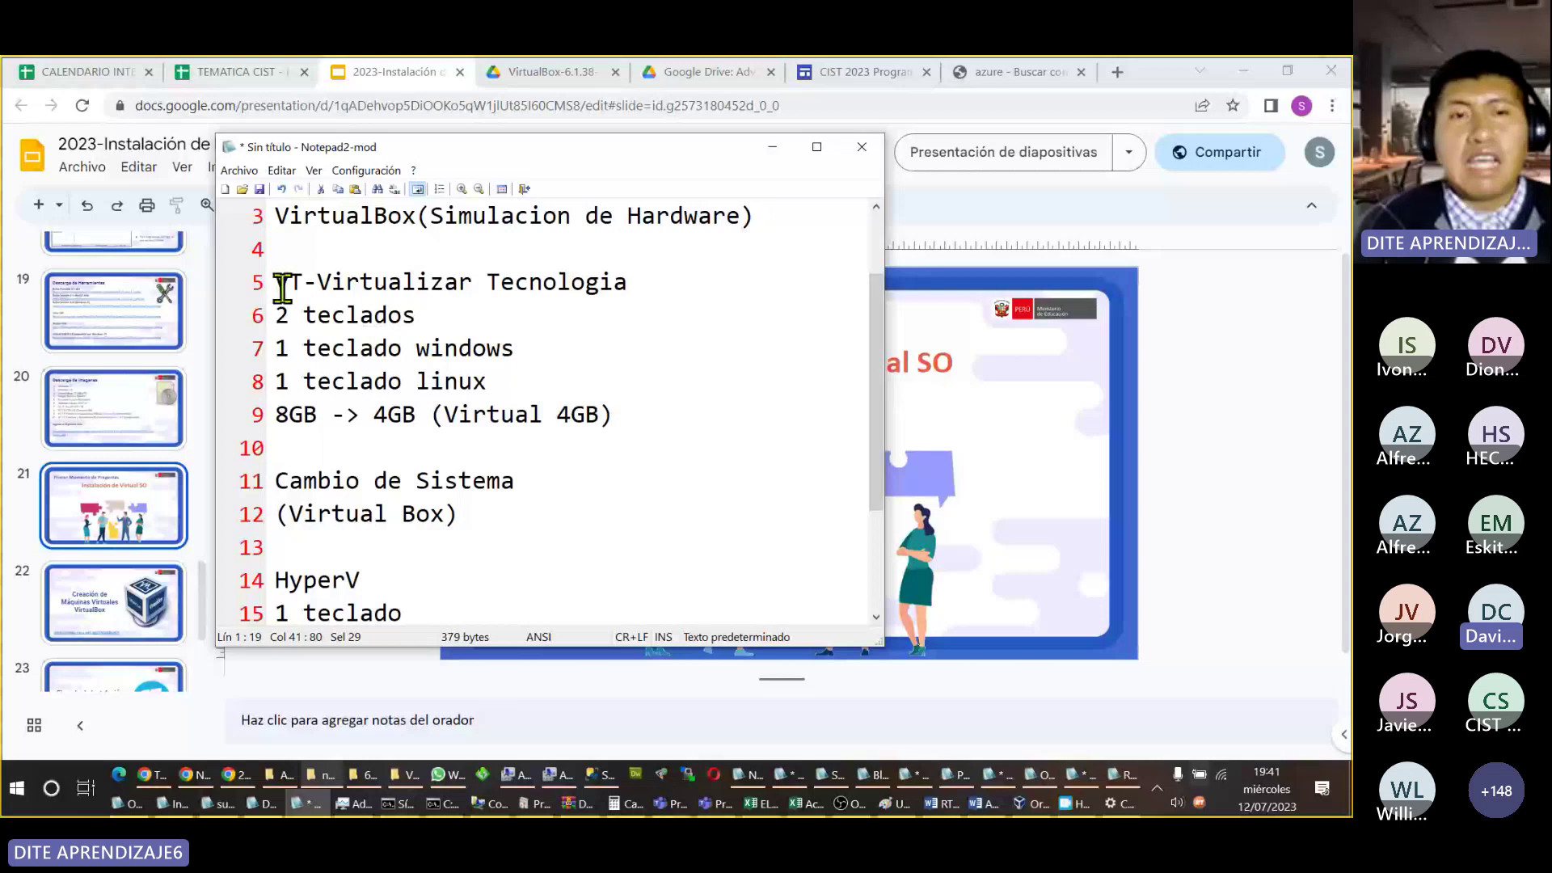
{"action": "left_click_drag", "start_coordinate": [282, 285], "coordinate": [634, 285]}
{"action": "left_click", "coordinate": [649, 281]}
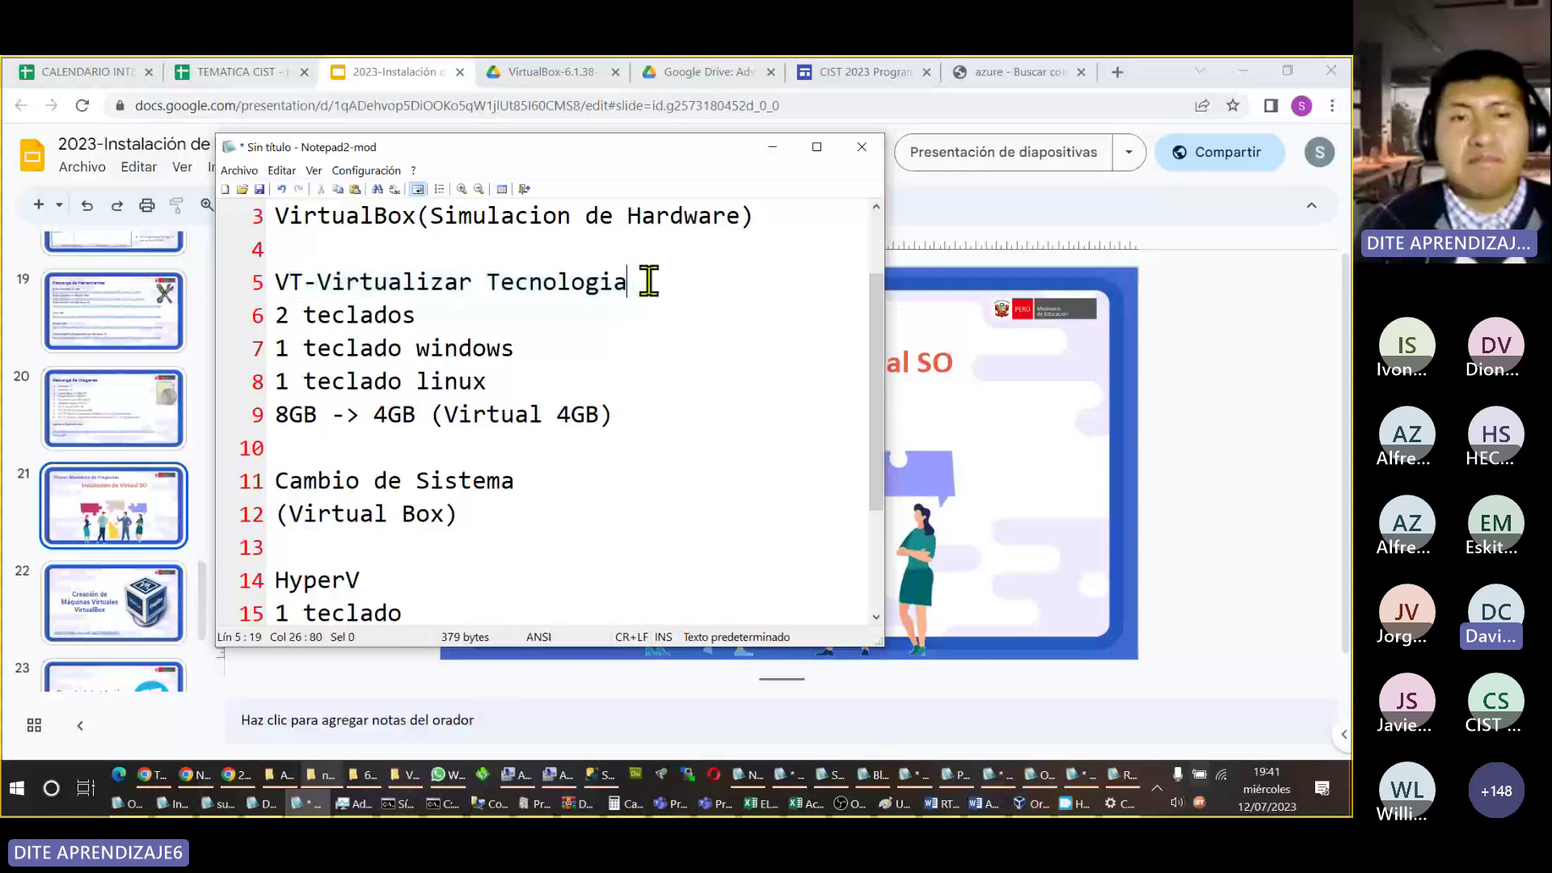
{"action": "key", "text": "shift+Home"}
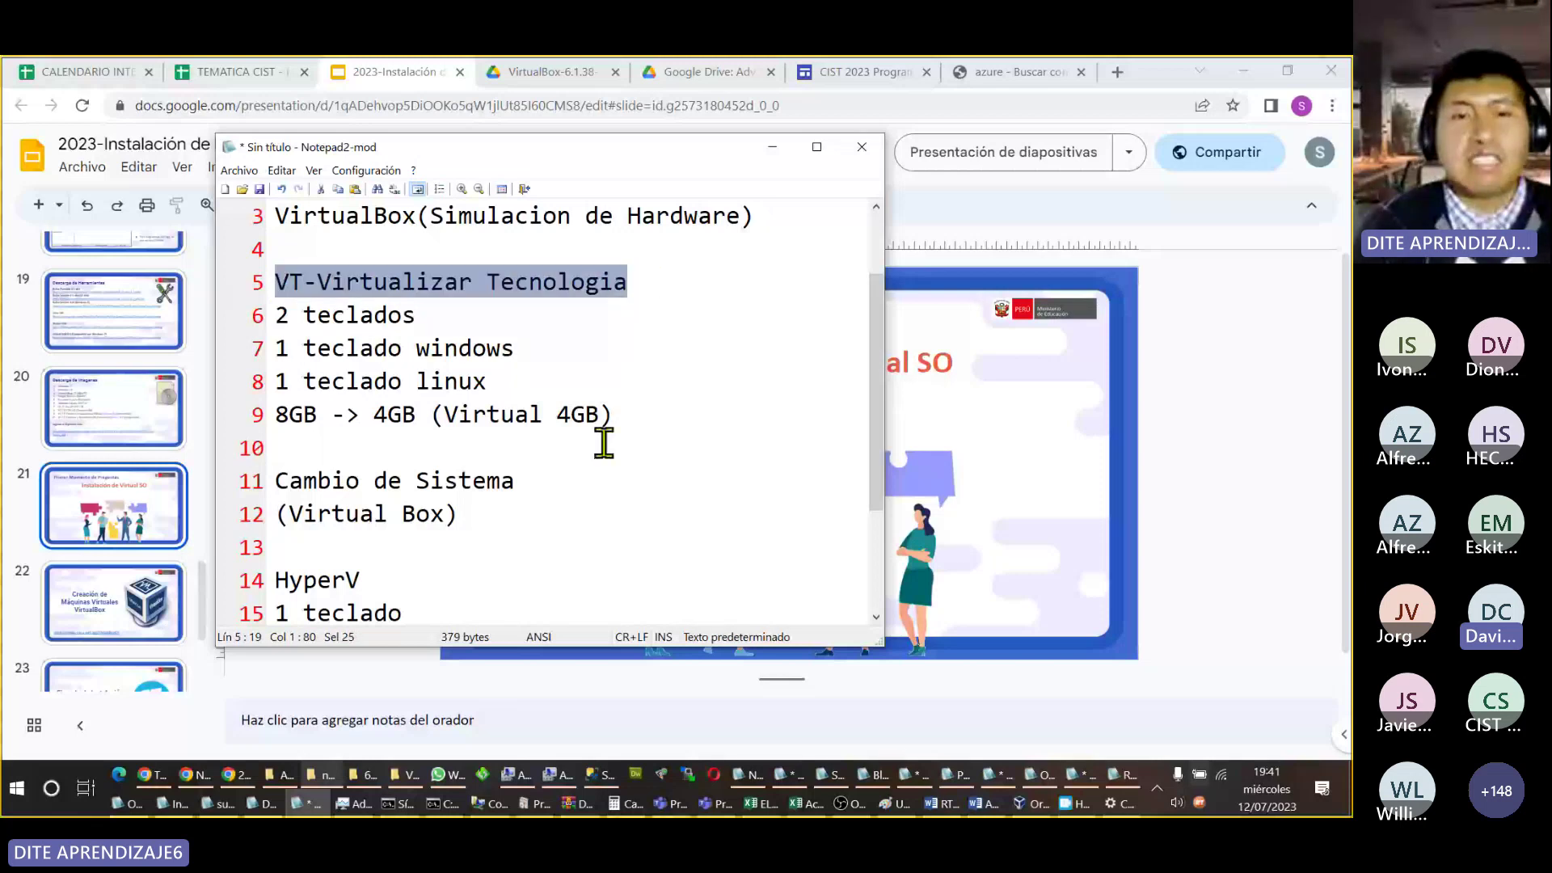
Step: Scroll through the rest of the notes, then bring the Google Slides presentation forward
{"action": "scroll", "coordinate": [432, 593], "scroll_direction": "down", "scroll_amount": 1}
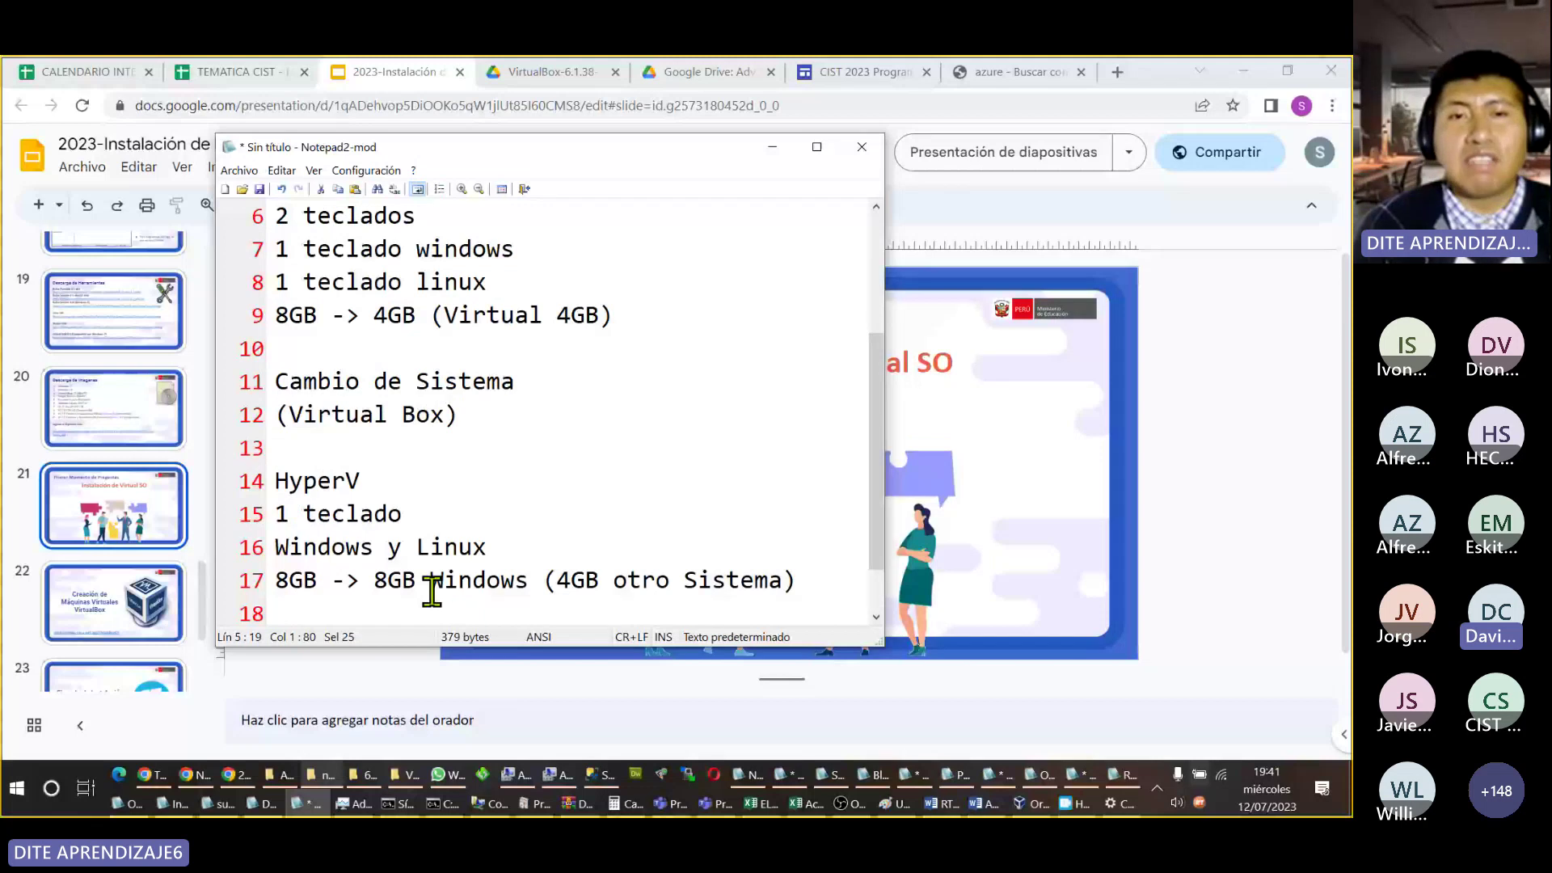
{"action": "scroll", "coordinate": [629, 443], "scroll_direction": "up", "scroll_amount": 1}
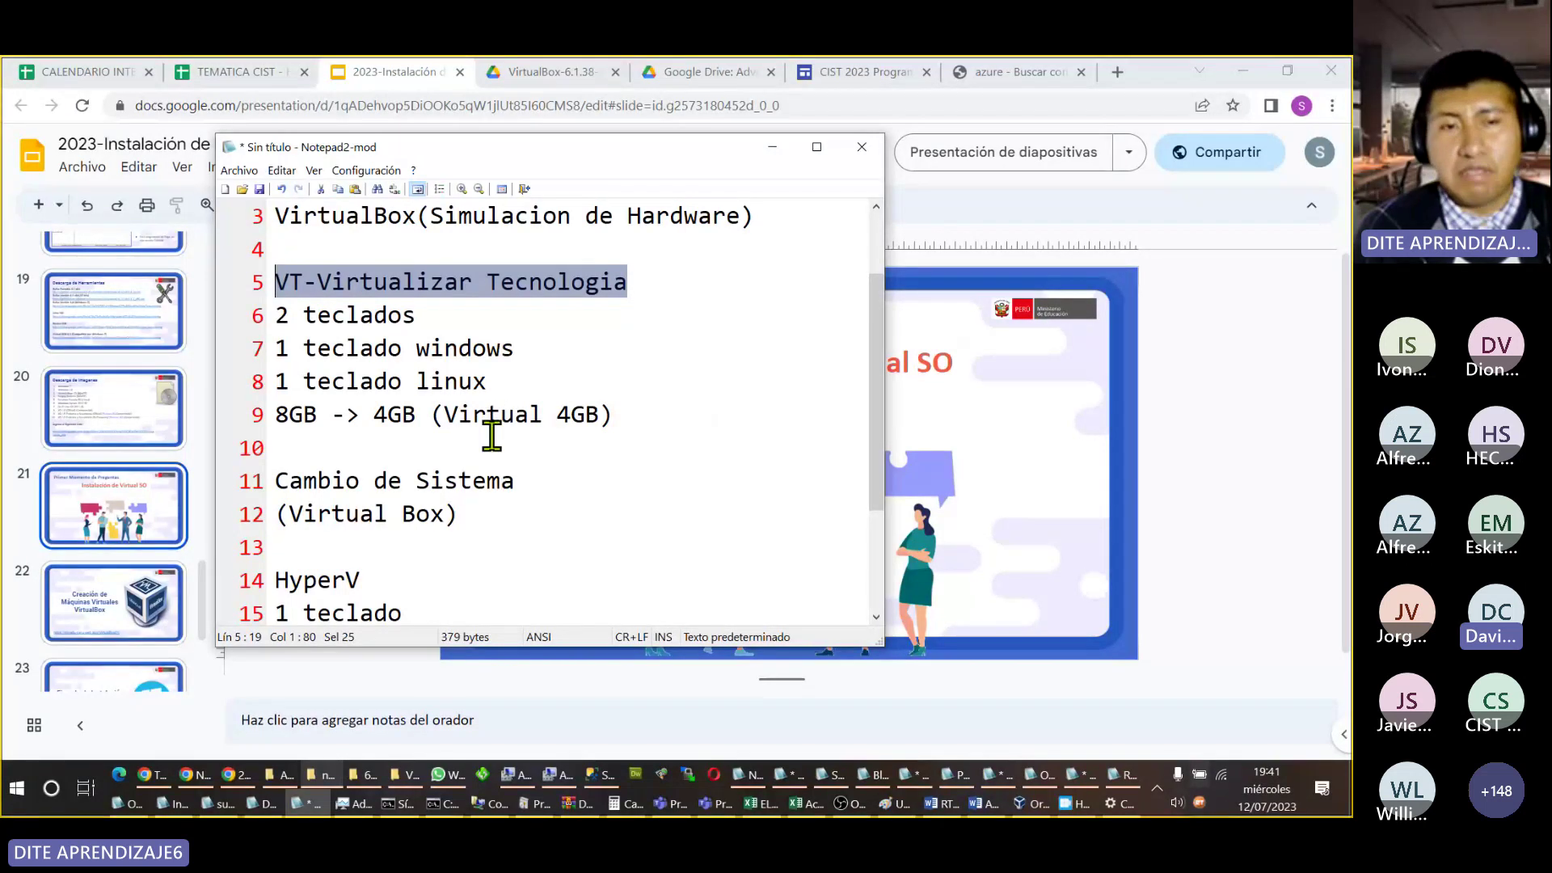
{"action": "scroll", "coordinate": [493, 437], "scroll_direction": "down", "scroll_amount": 2}
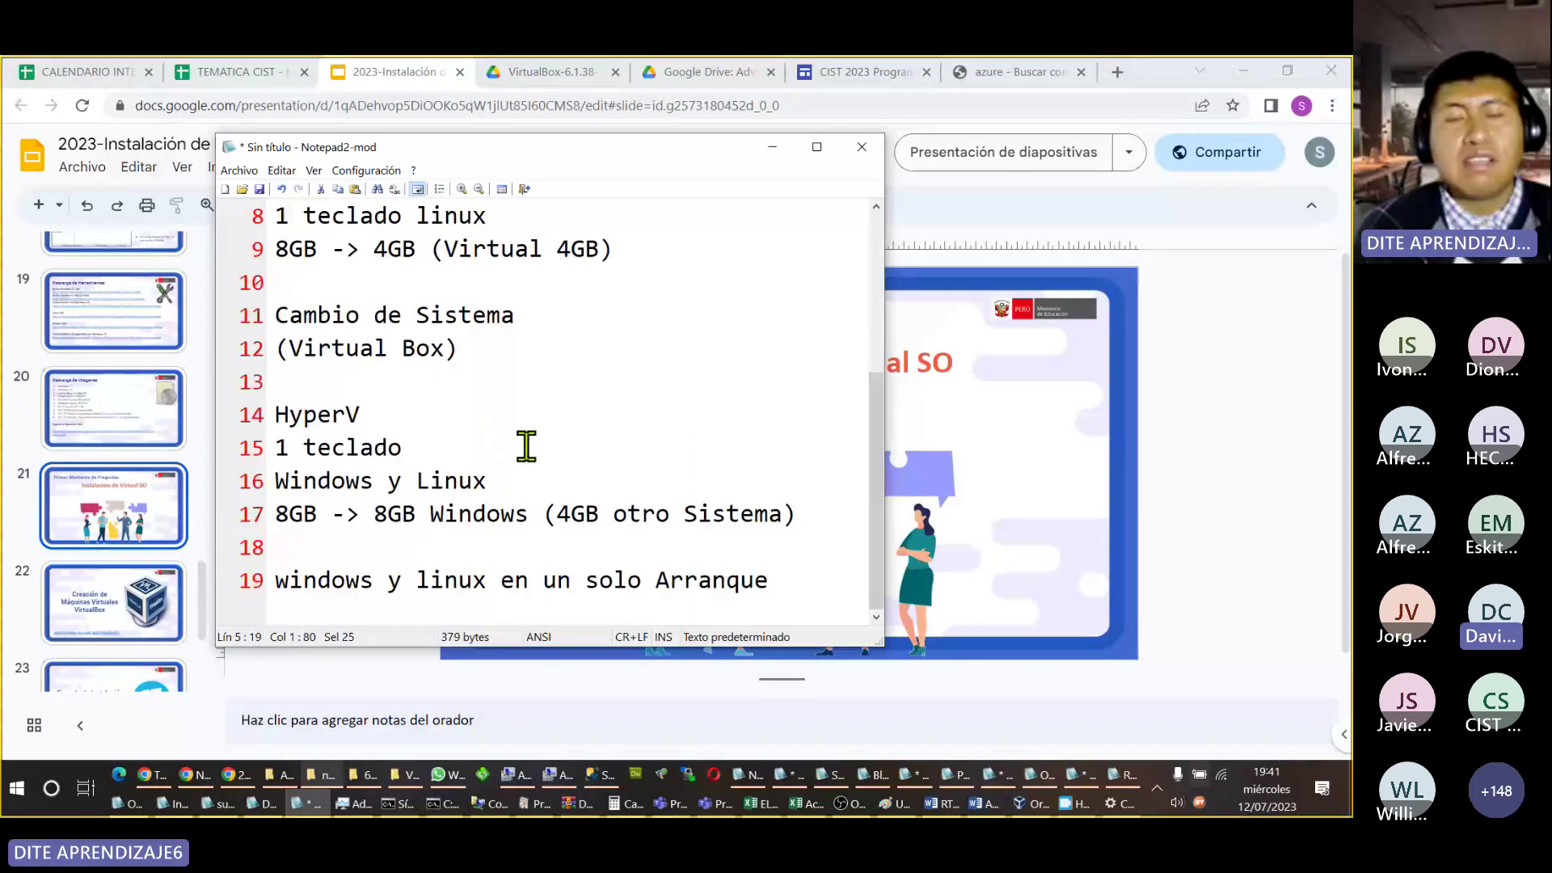
{"action": "left_click", "coordinate": [918, 576]}
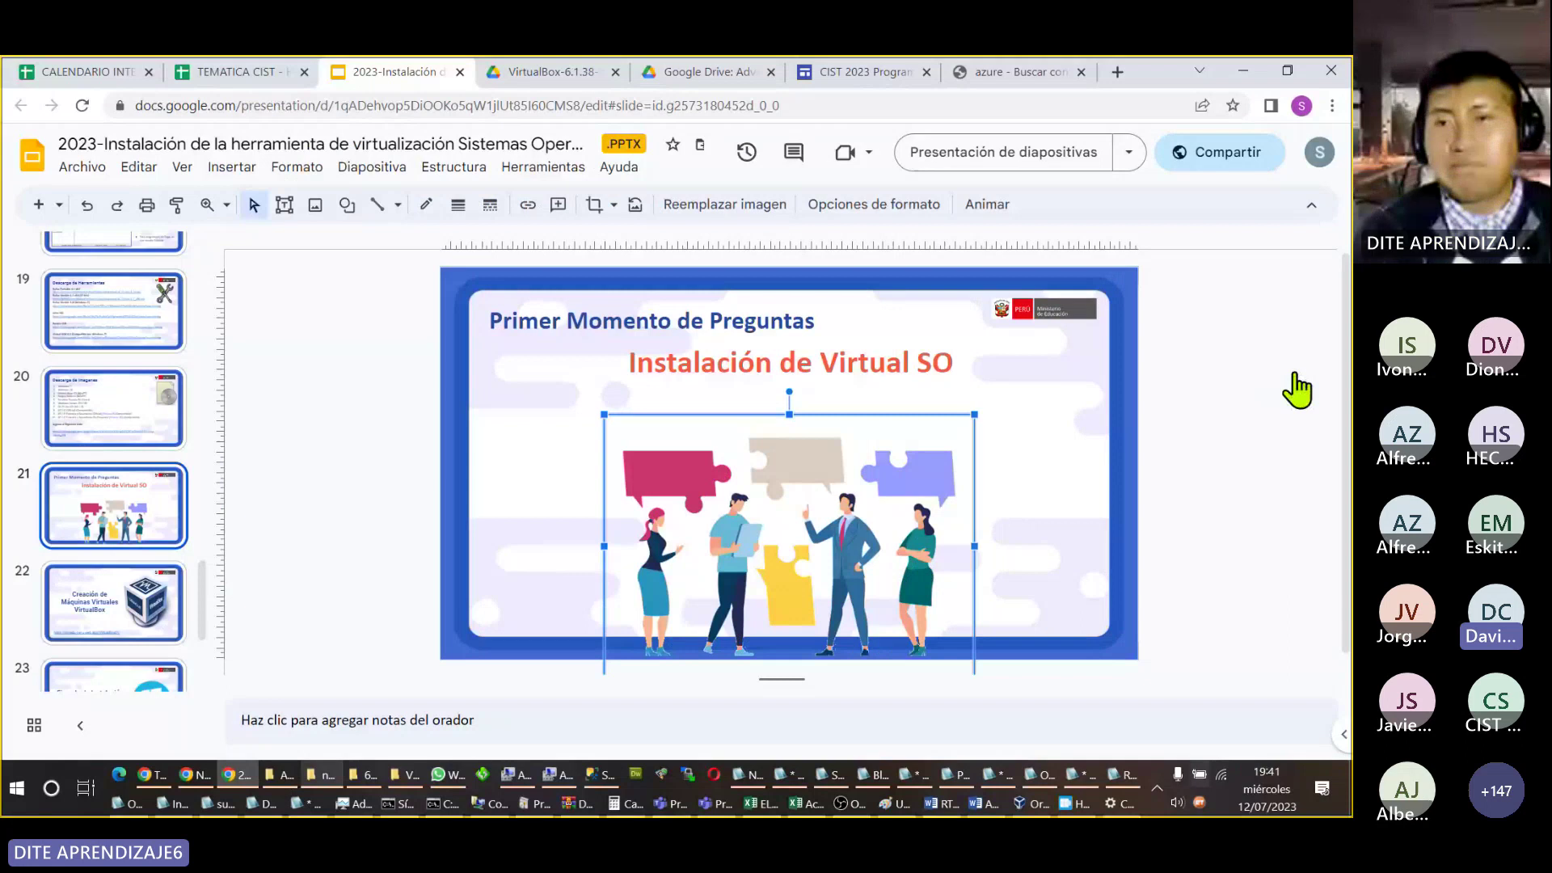
Step: Check the Teams meeting window at full screen, then minimize it back to the slides
{"action": "key", "text": "alt+Tab"}
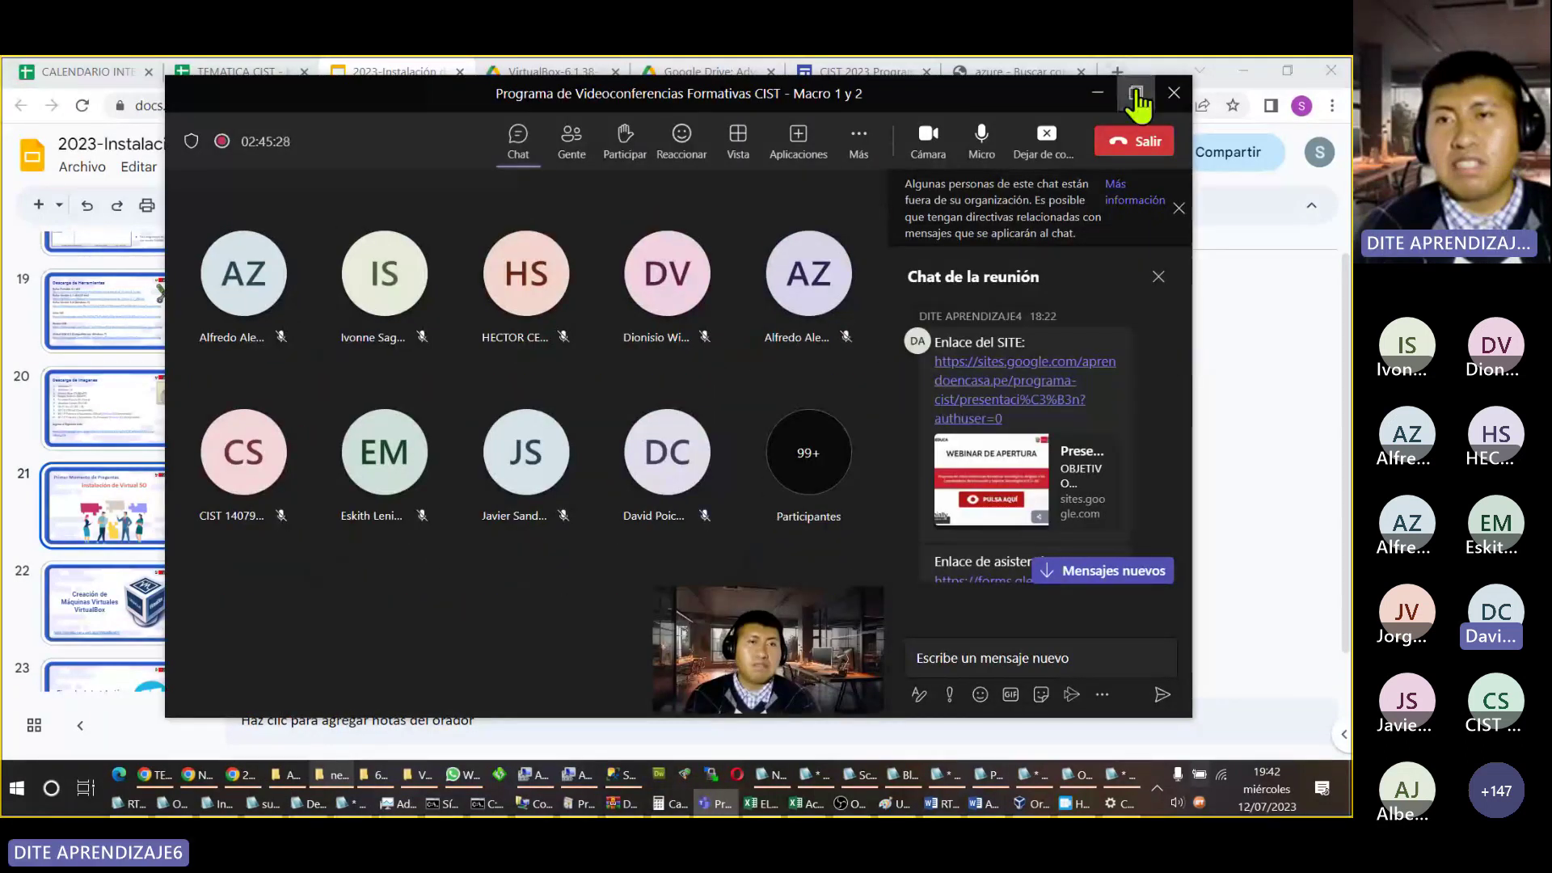
{"action": "left_click", "coordinate": [1136, 94]}
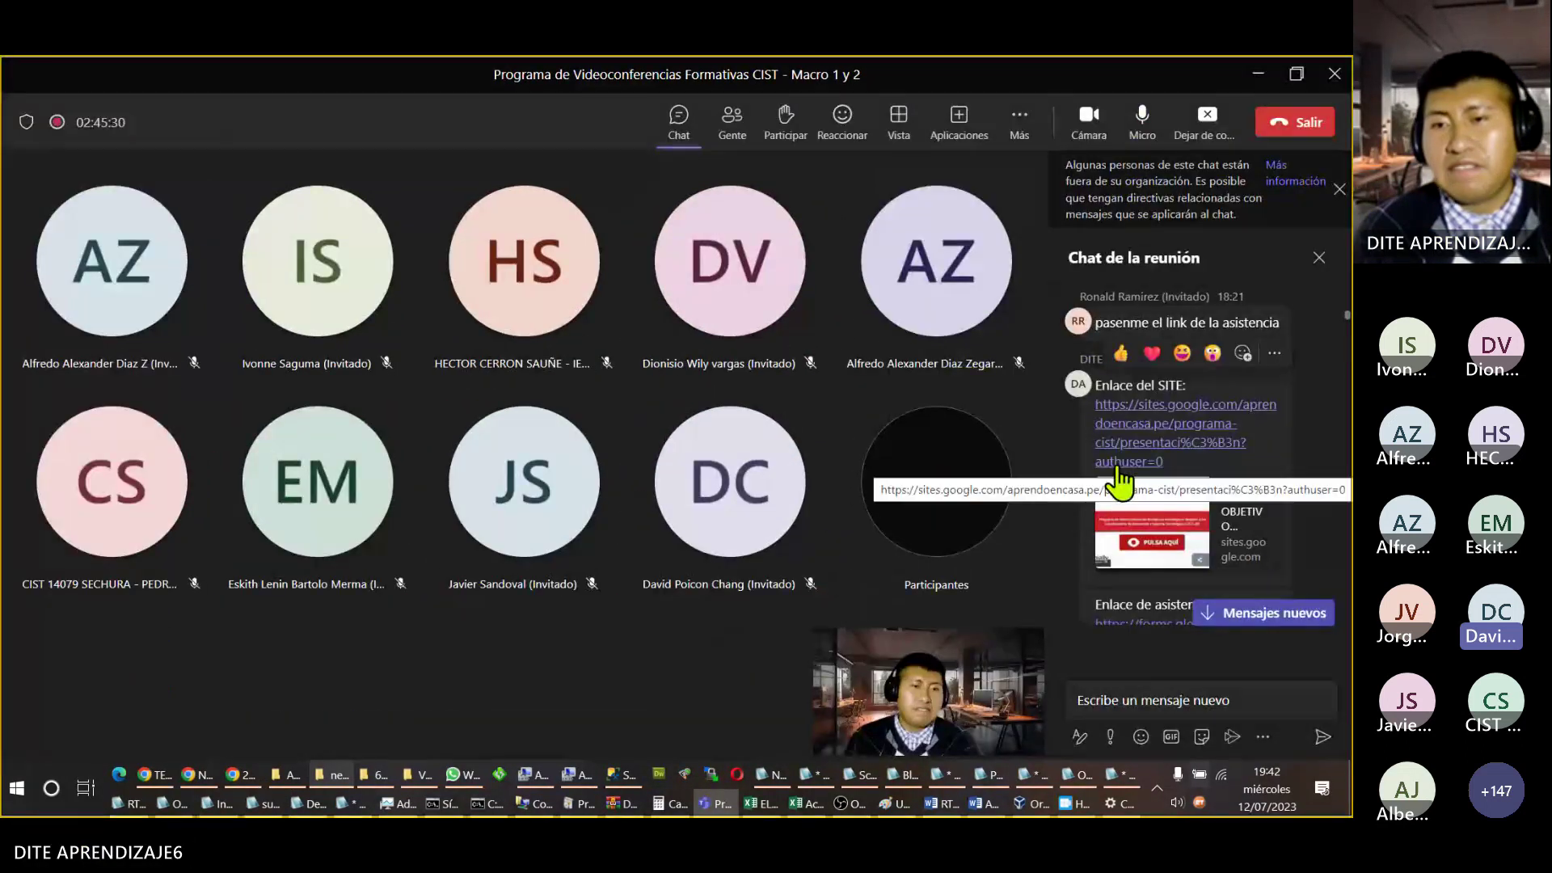
{"action": "scroll", "coordinate": [1124, 477], "scroll_direction": "down", "scroll_amount": 3}
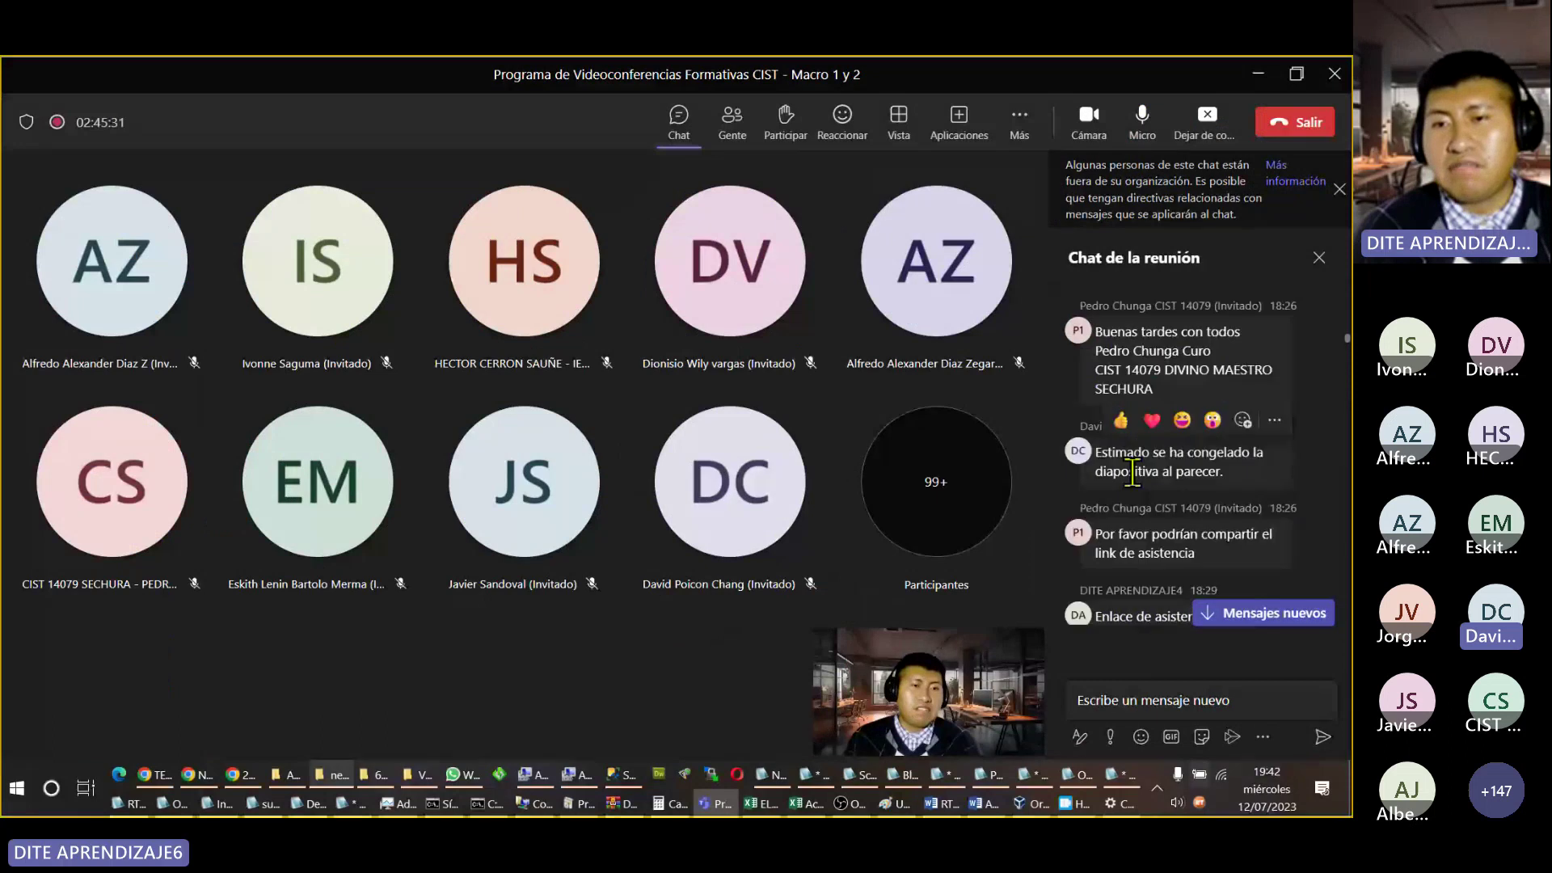
{"action": "scroll", "coordinate": [1133, 473], "scroll_direction": "down", "scroll_amount": 3}
{"action": "left_click", "coordinate": [1258, 73]}
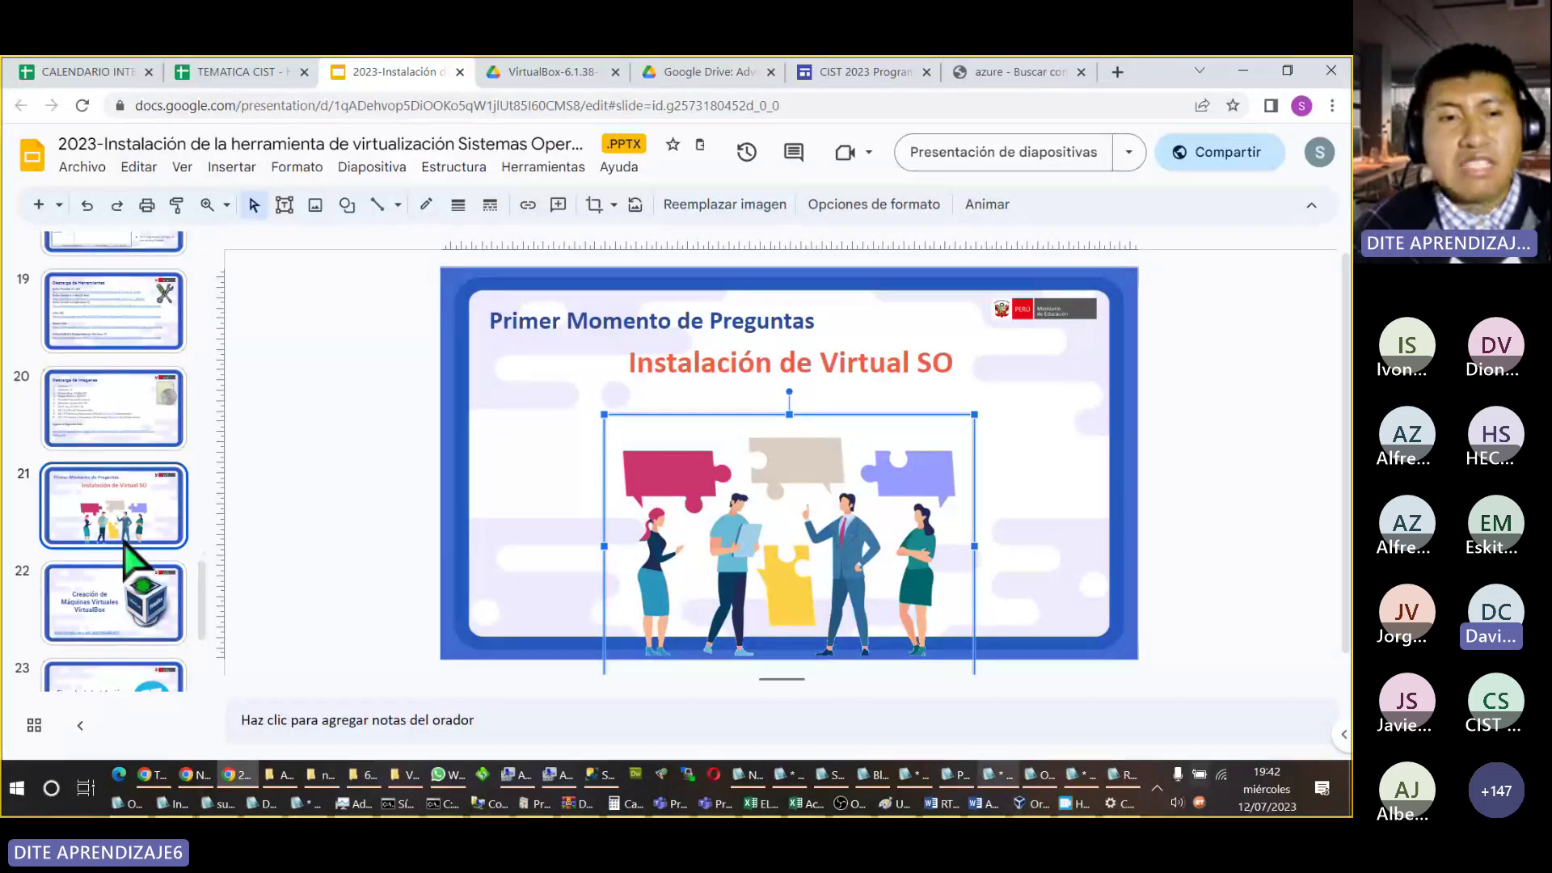
{"action": "left_click", "coordinate": [154, 605]}
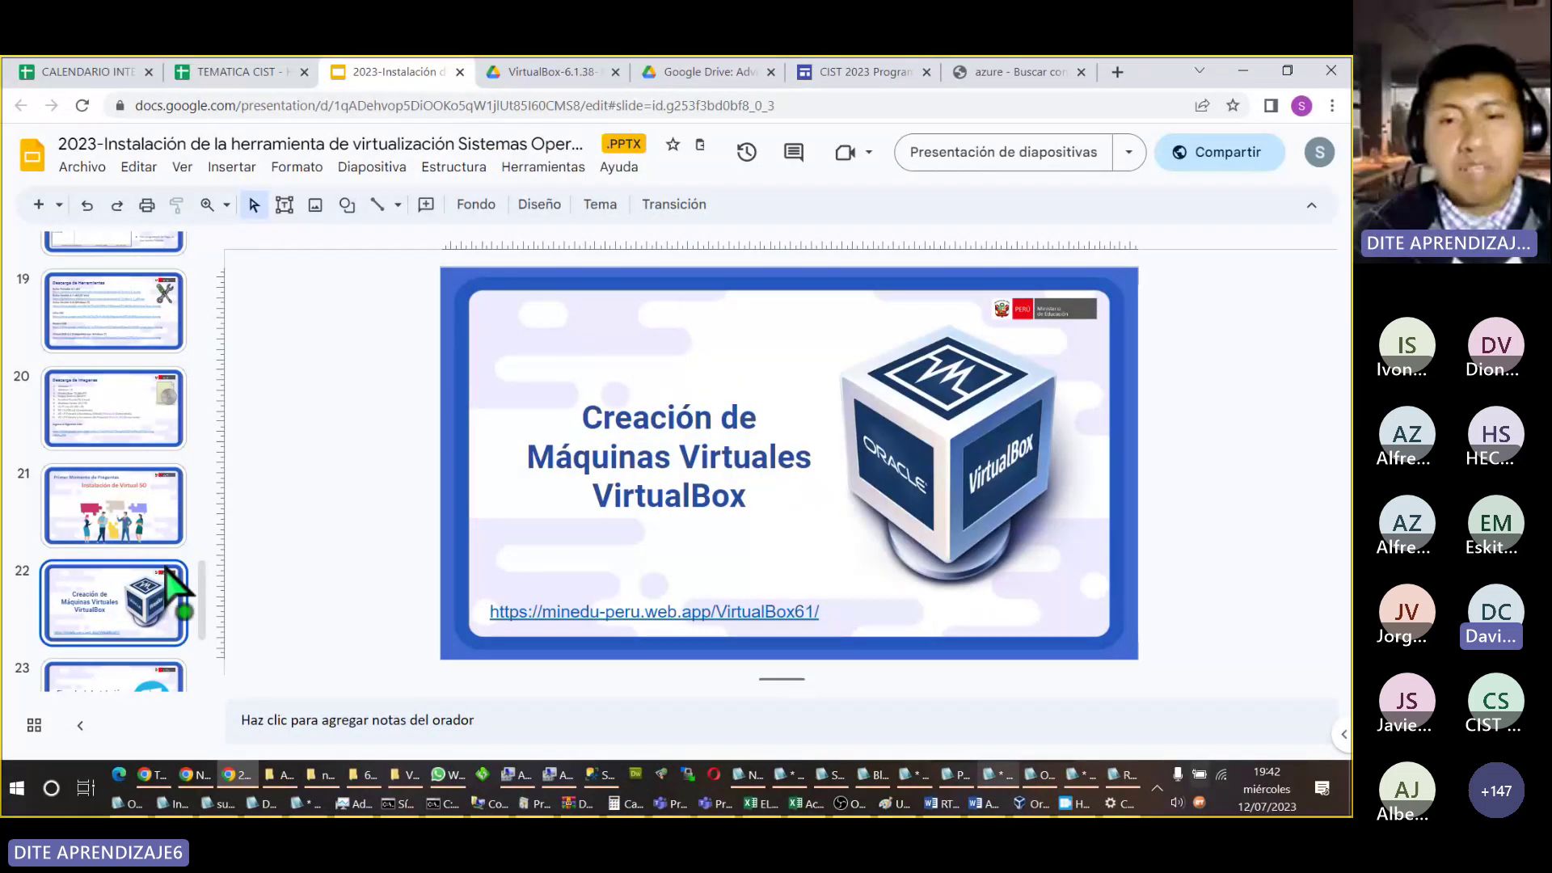
{"action": "left_click", "coordinate": [823, 612]}
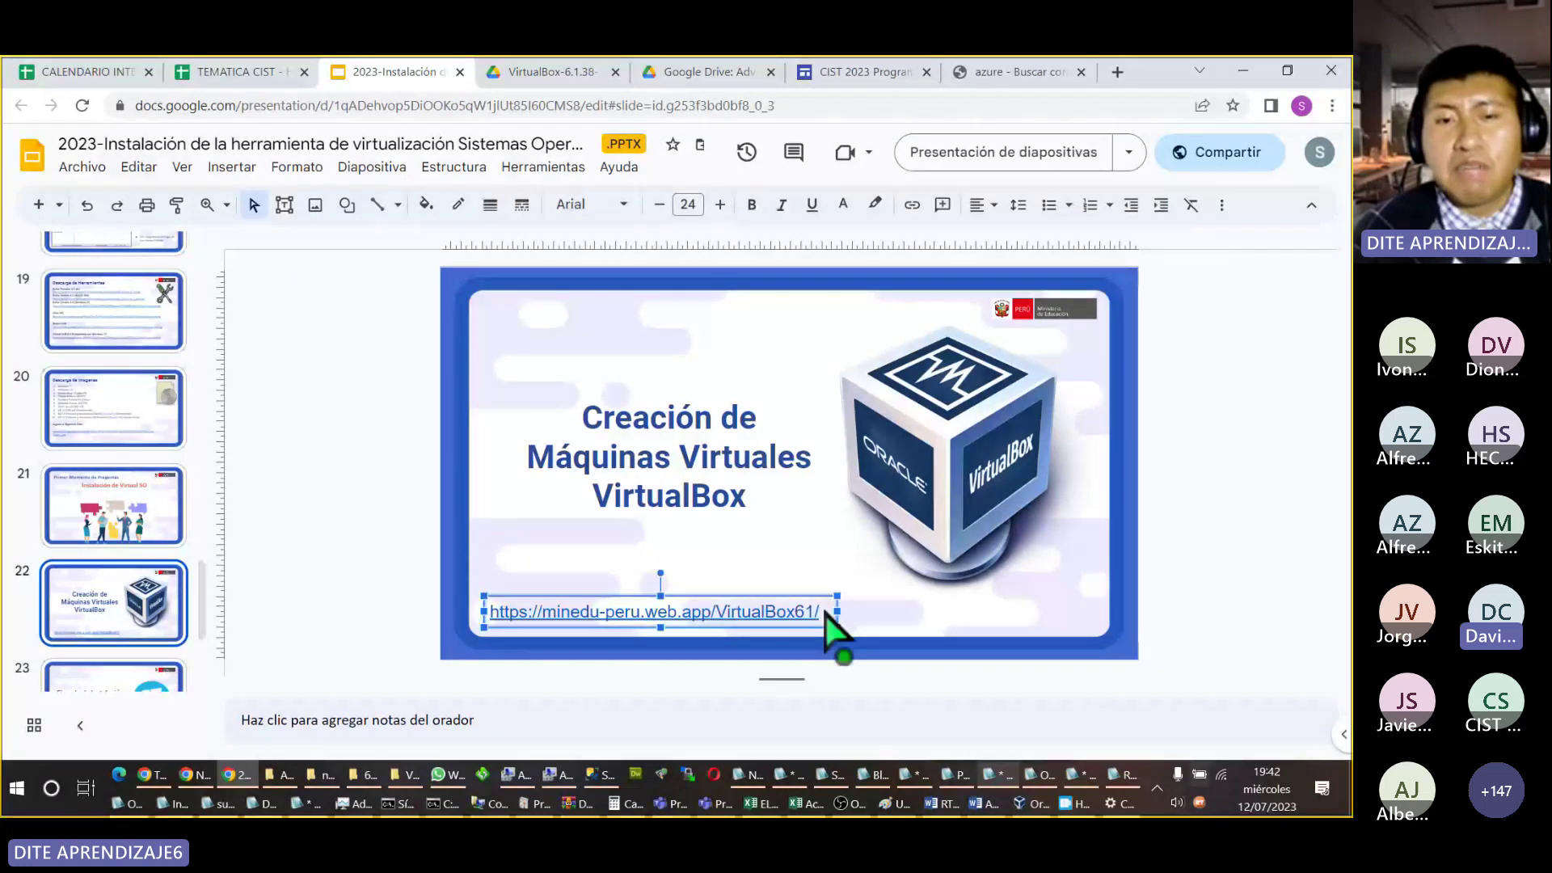
{"action": "left_click_drag", "start_coordinate": [490, 611], "coordinate": [995, 680]}
{"action": "key", "text": "ctrl+c"}
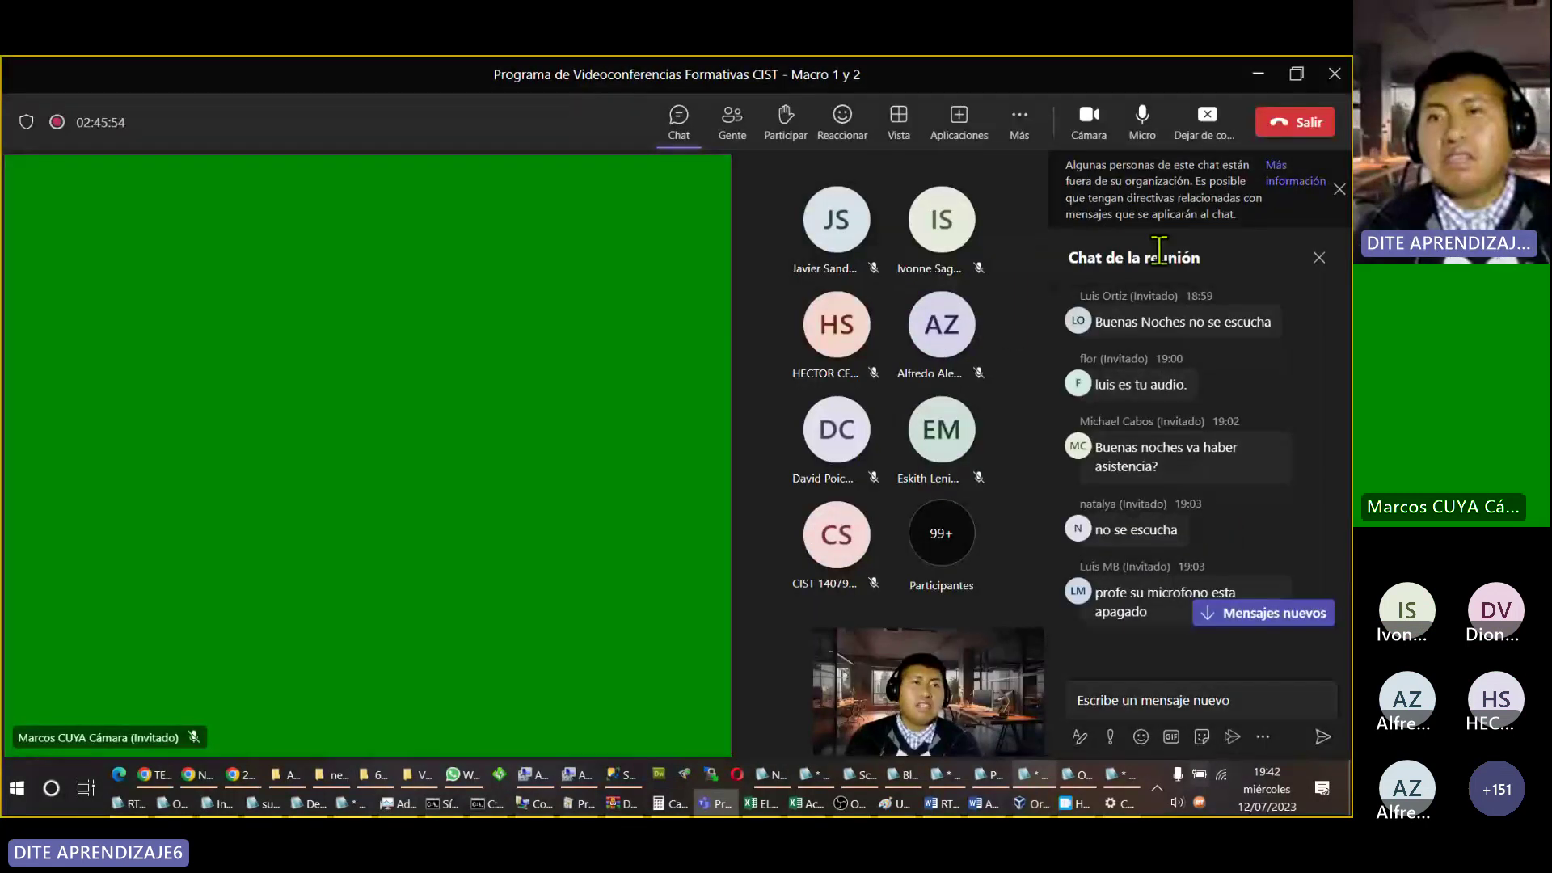
{"action": "left_click", "coordinate": [1123, 700]}
{"action": "key", "text": "ctrl+v"}
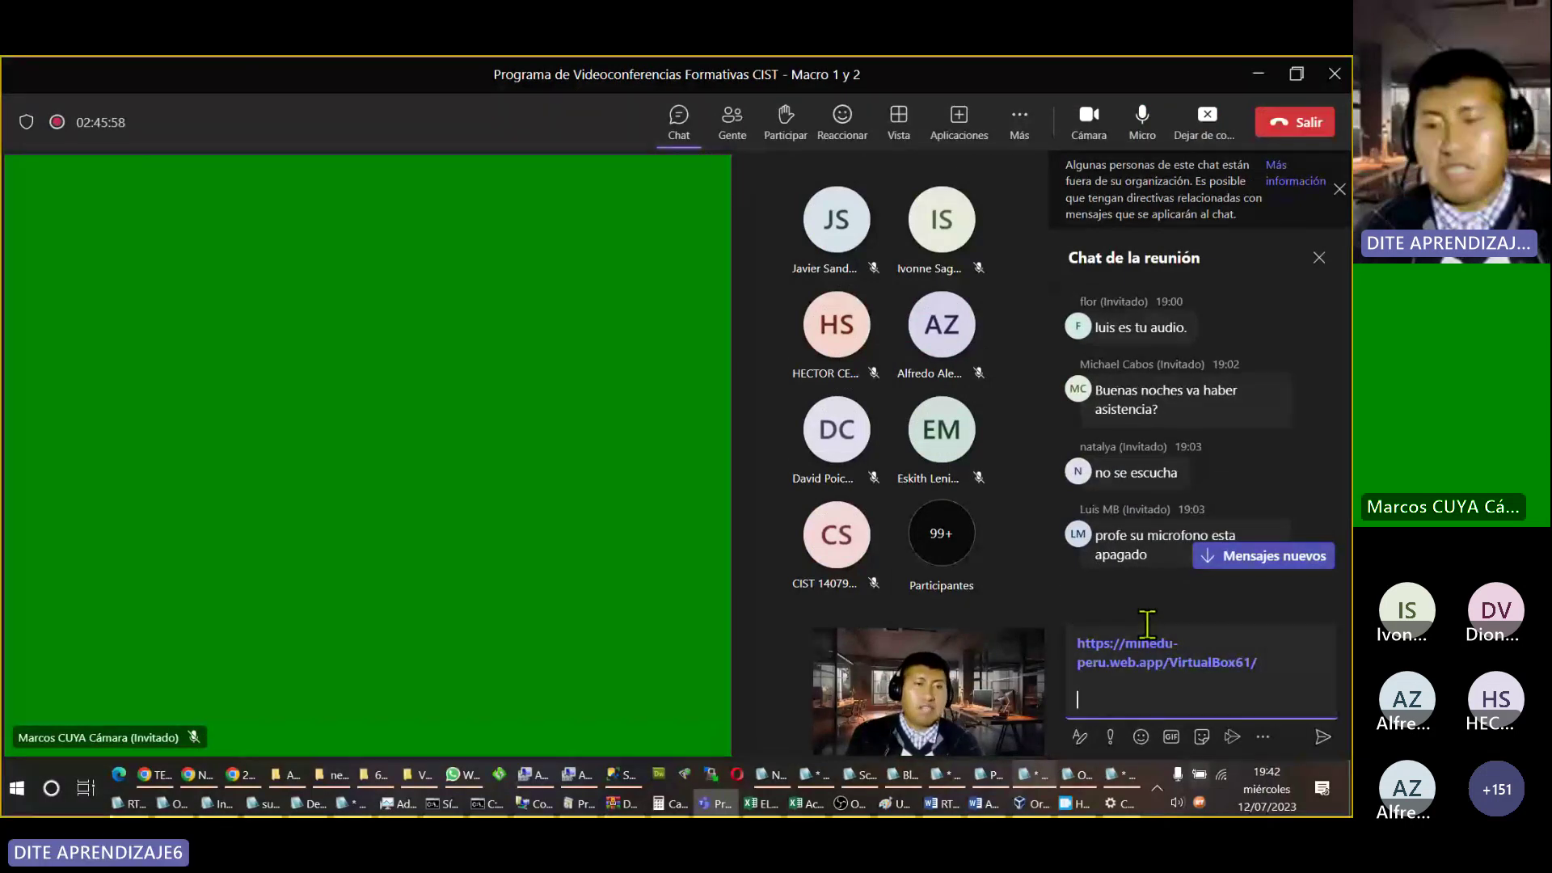
{"action": "key", "text": "Return"}
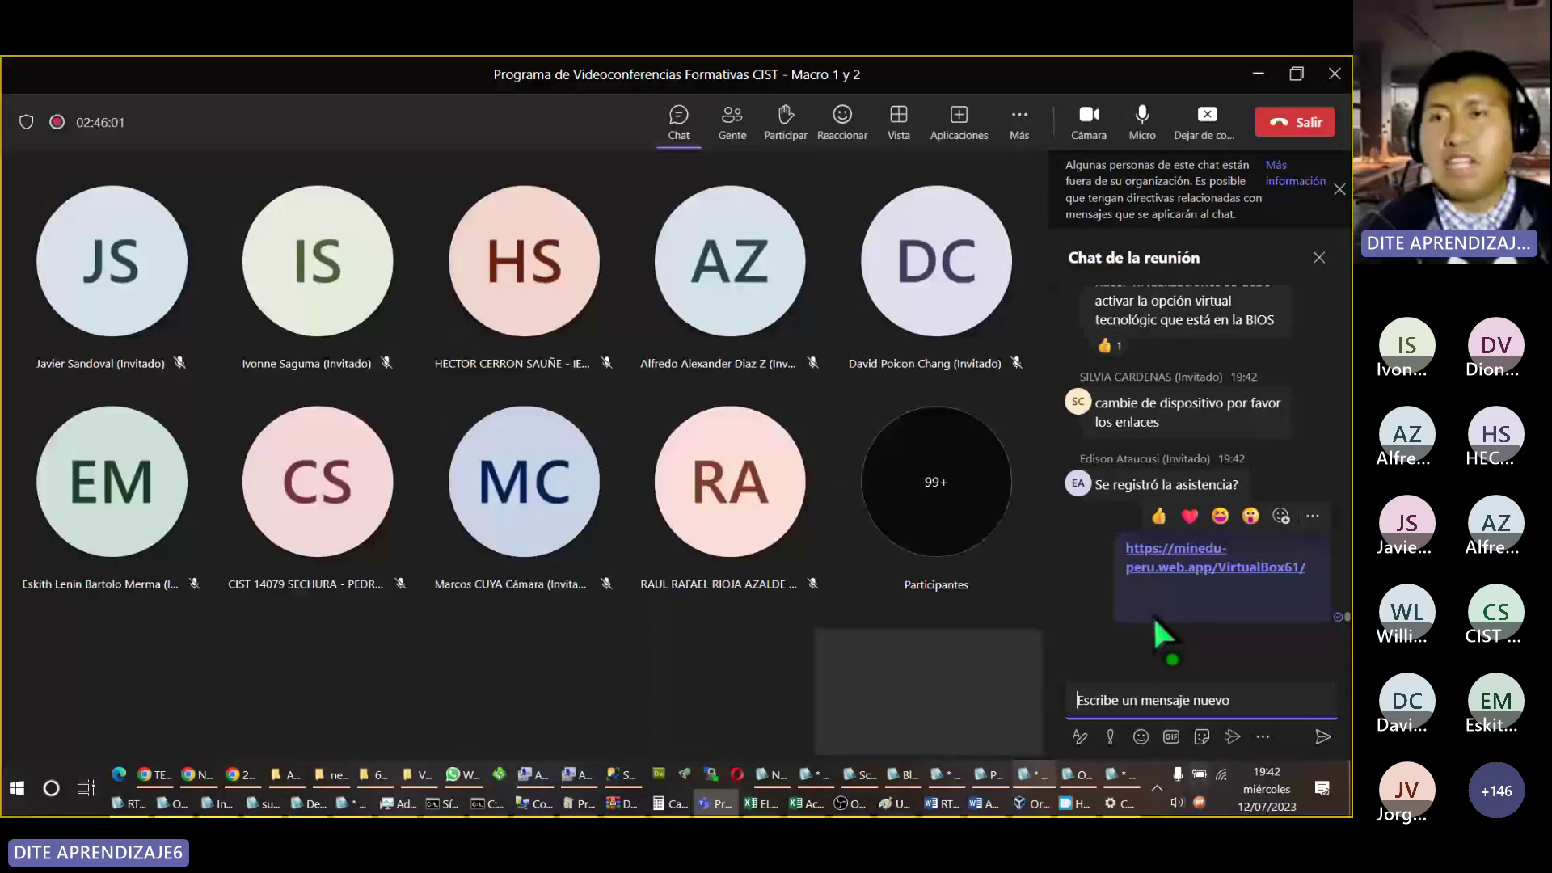
{"action": "key", "text": "alt+Tab"}
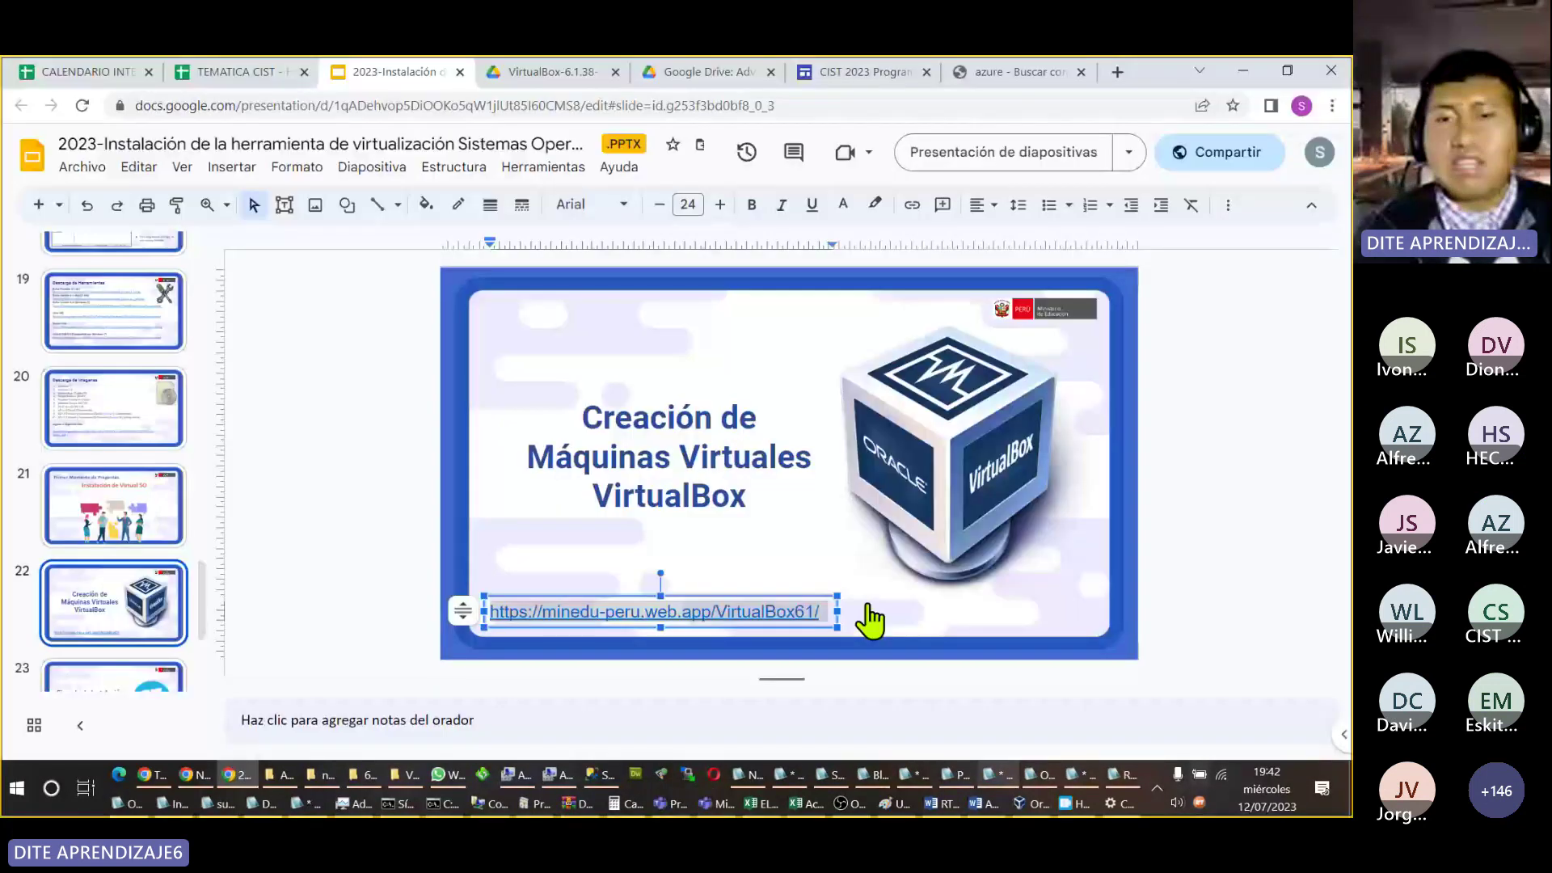
Step: Open the VirtualBox61 link from slide 22, grab its address, and close that tab
{"action": "left_click", "coordinate": [872, 621]}
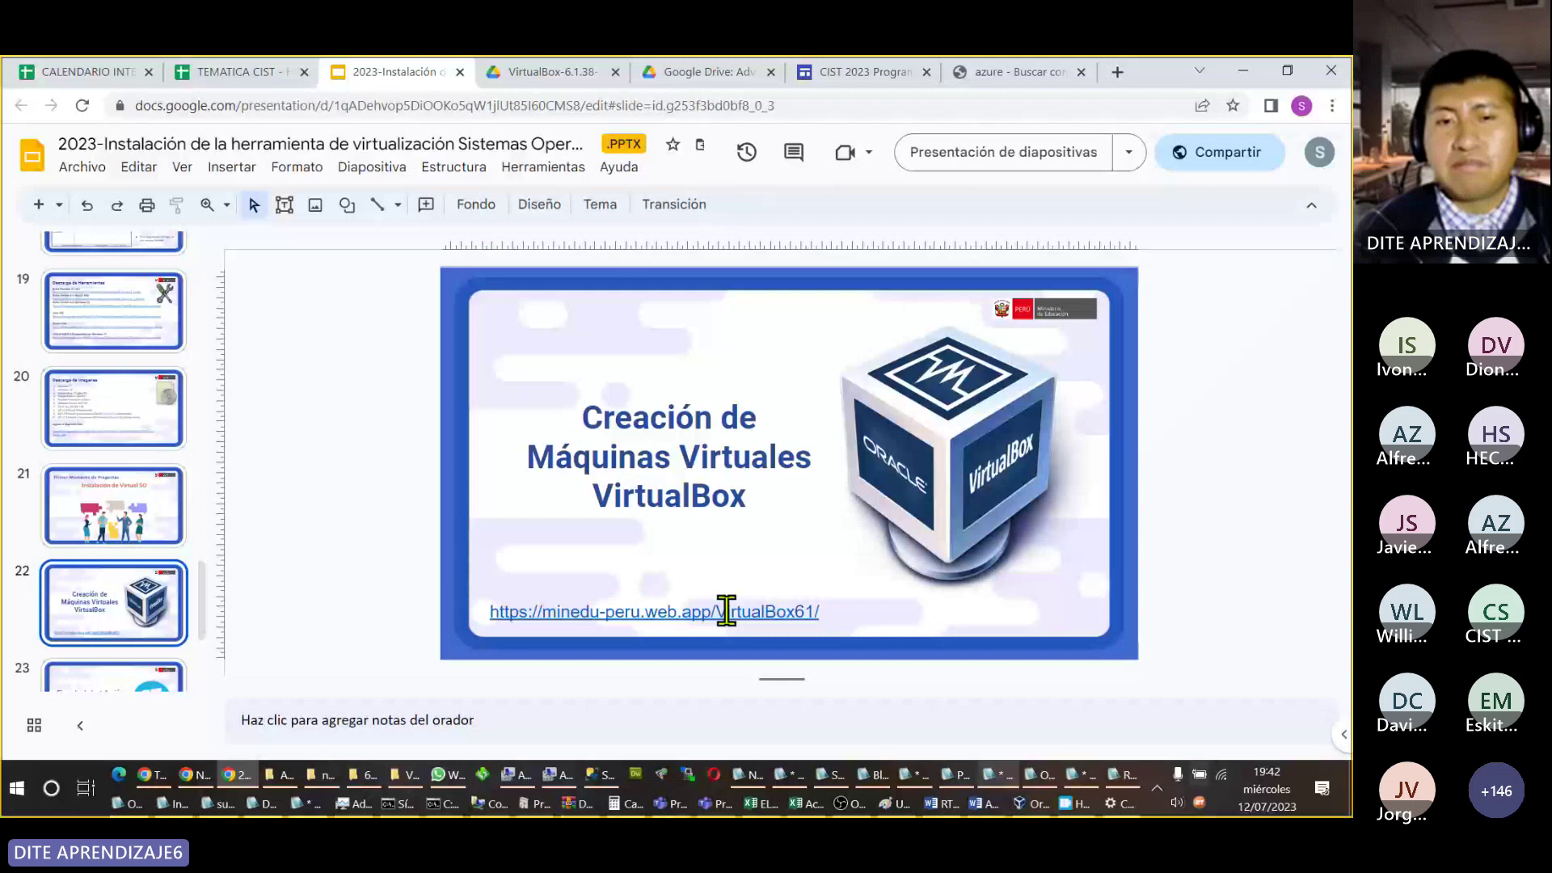
{"action": "left_click", "coordinate": [727, 612]}
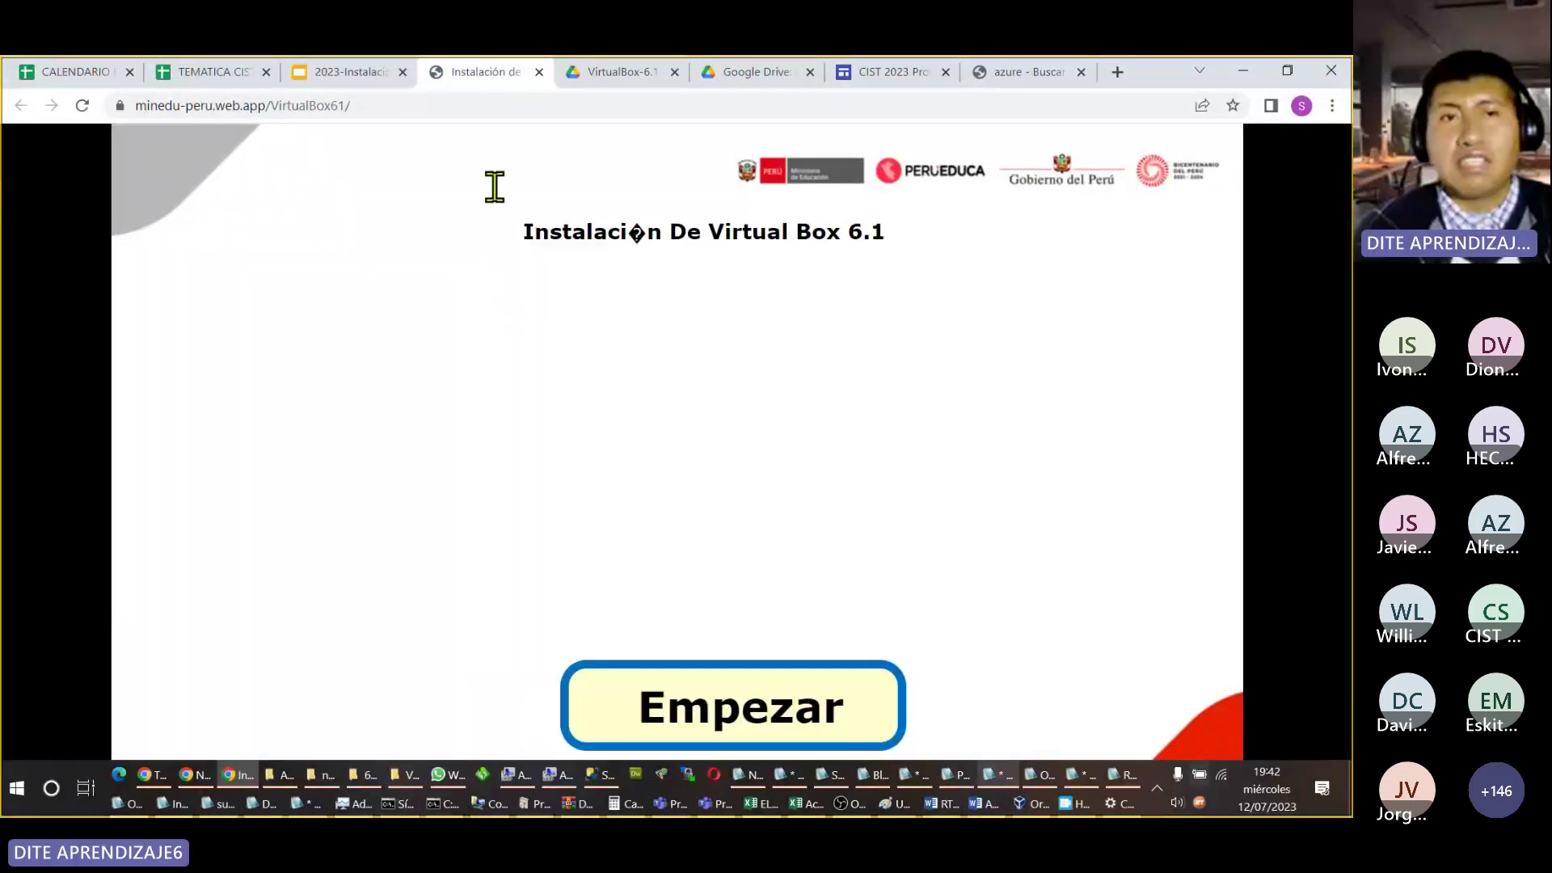
{"action": "left_click", "coordinate": [441, 105]}
{"action": "key", "text": "ctrl+c"}
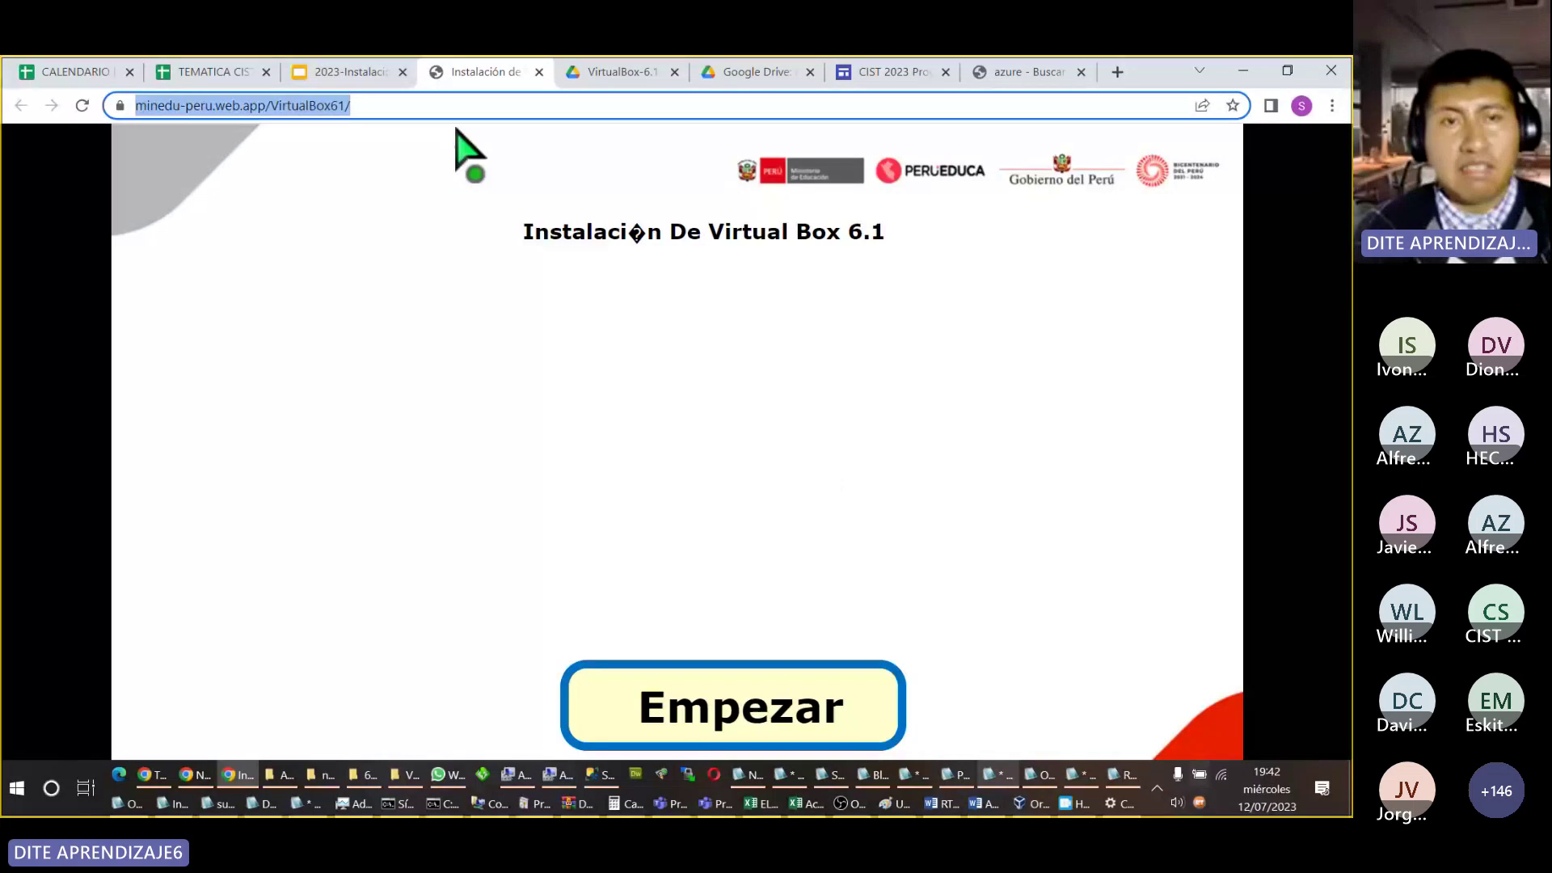
{"action": "middle_click", "coordinate": [473, 72]}
Step: Load the VirtualBox61 address in a new incognito window and start the installation guide
{"action": "left_click", "coordinate": [1333, 105]}
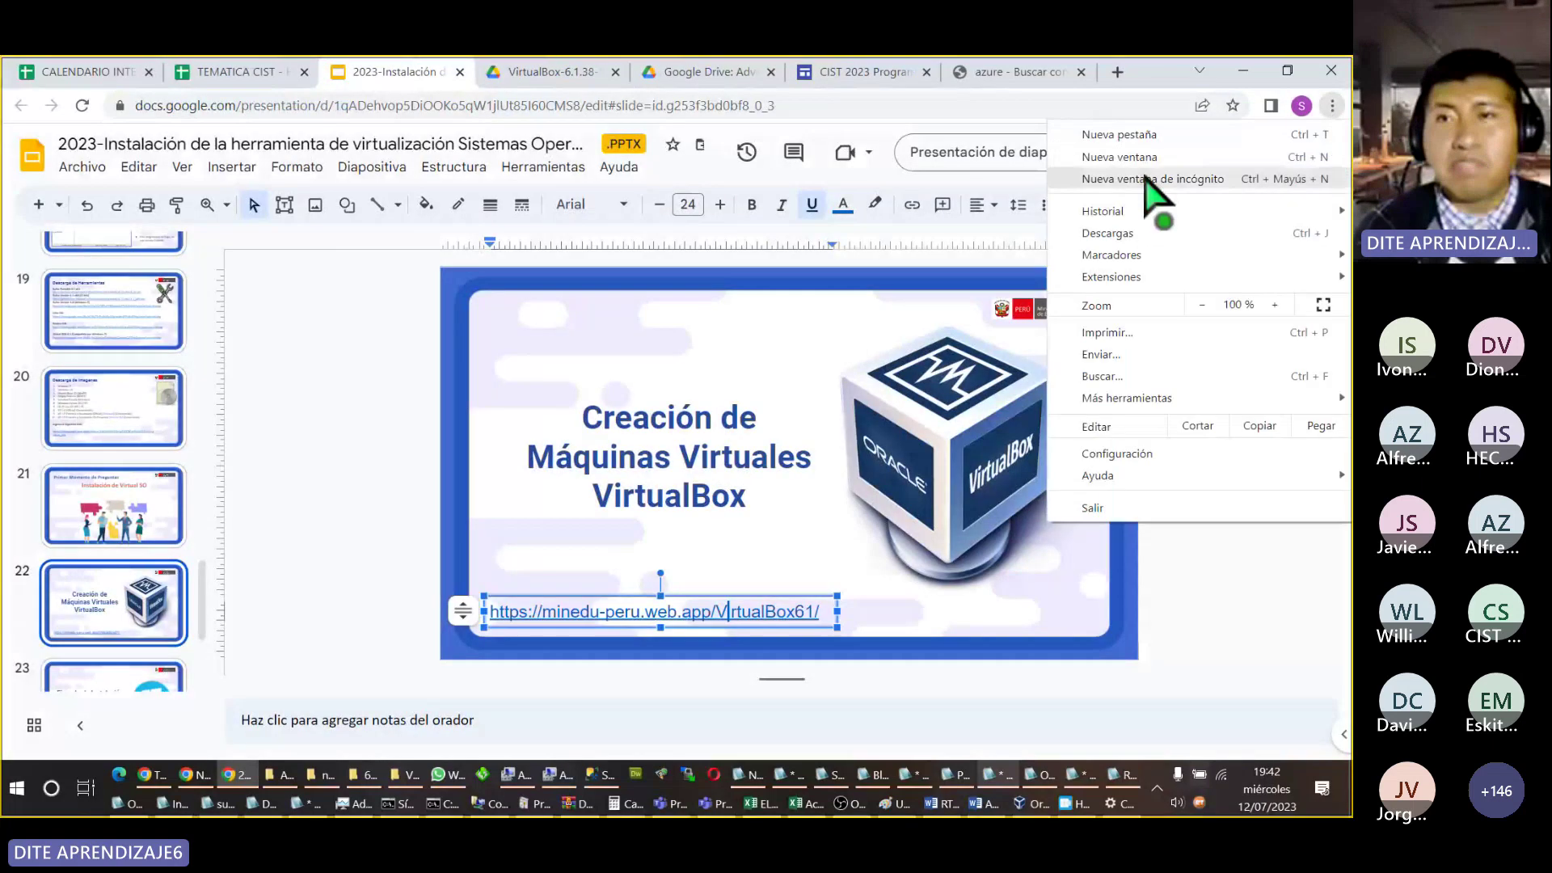
{"action": "left_click", "coordinate": [1149, 182]}
{"action": "key", "text": "ctrl+v"}
{"action": "key", "text": "Return"}
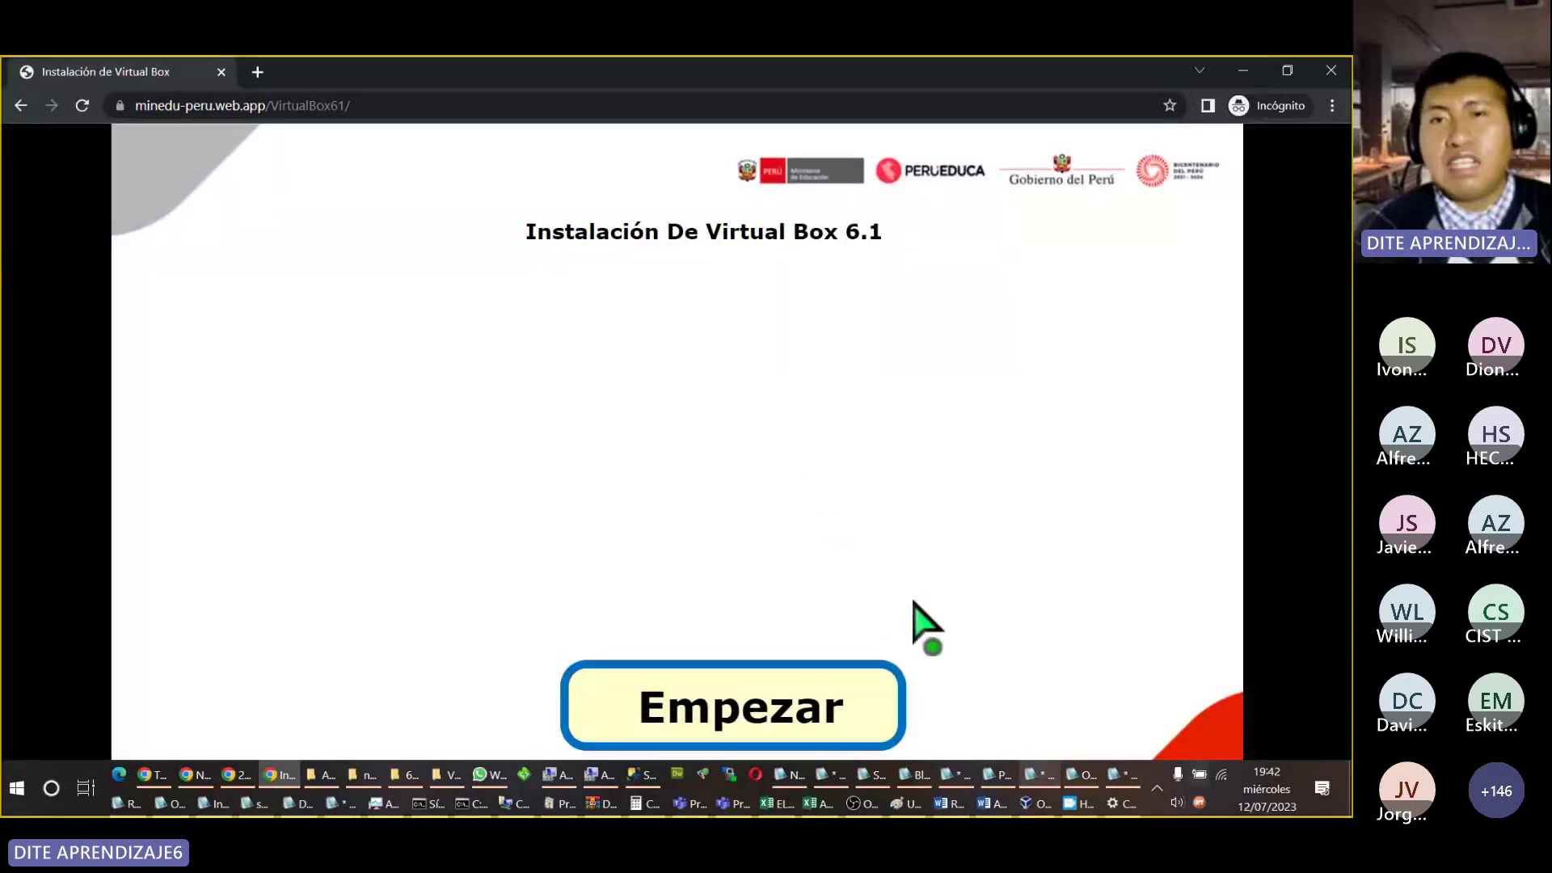
{"action": "left_click", "coordinate": [765, 708]}
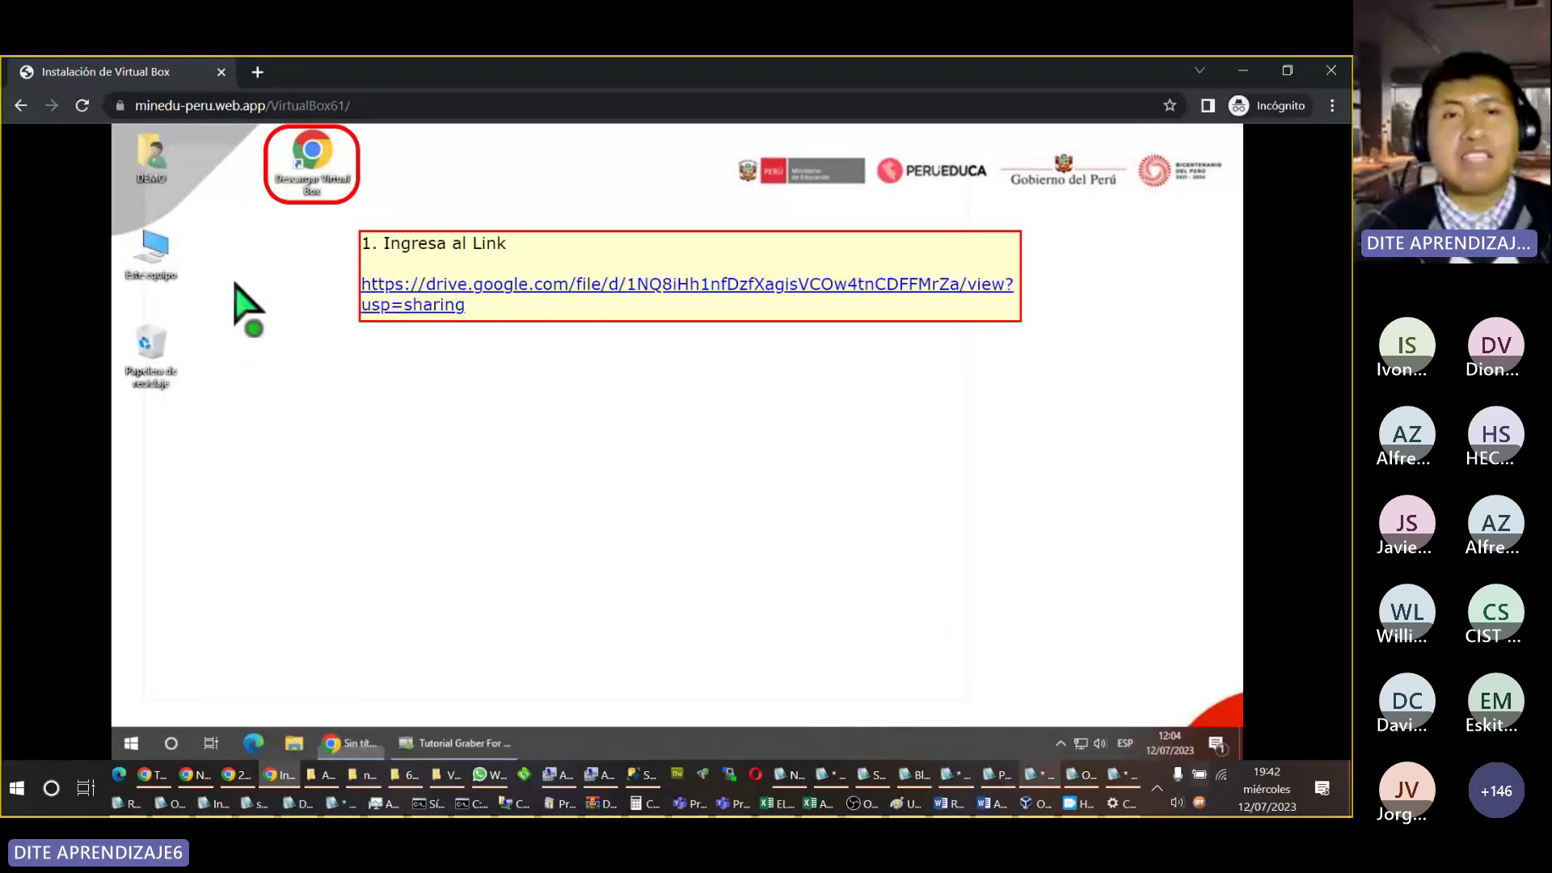
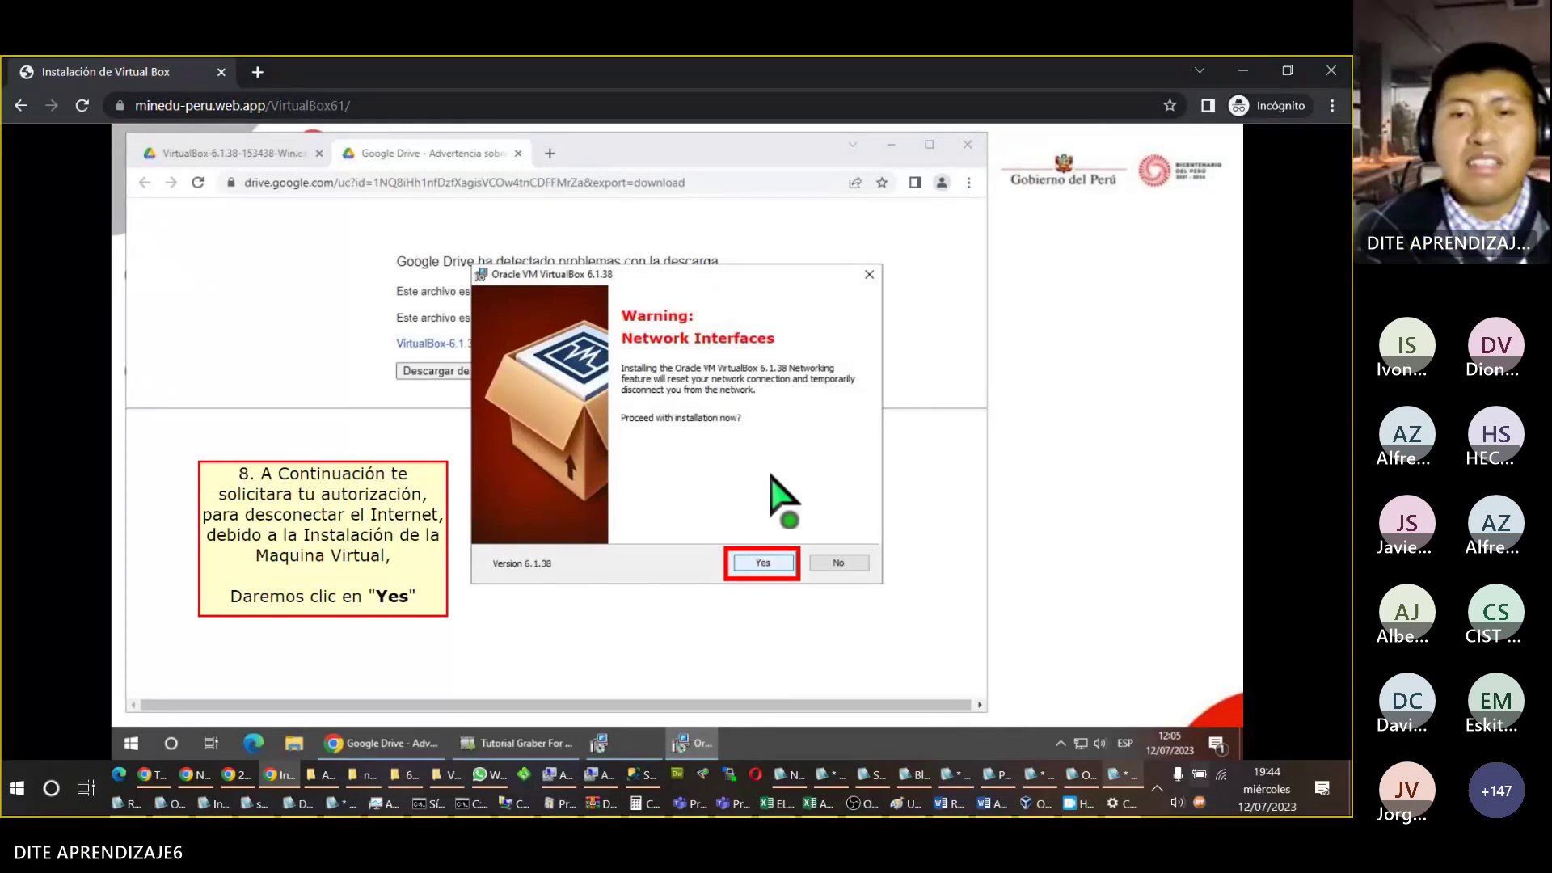
Step: Advance the VirtualBox install tutorial past the network warning and installing steps to the finished installation
{"action": "left_click", "coordinate": [764, 563]}
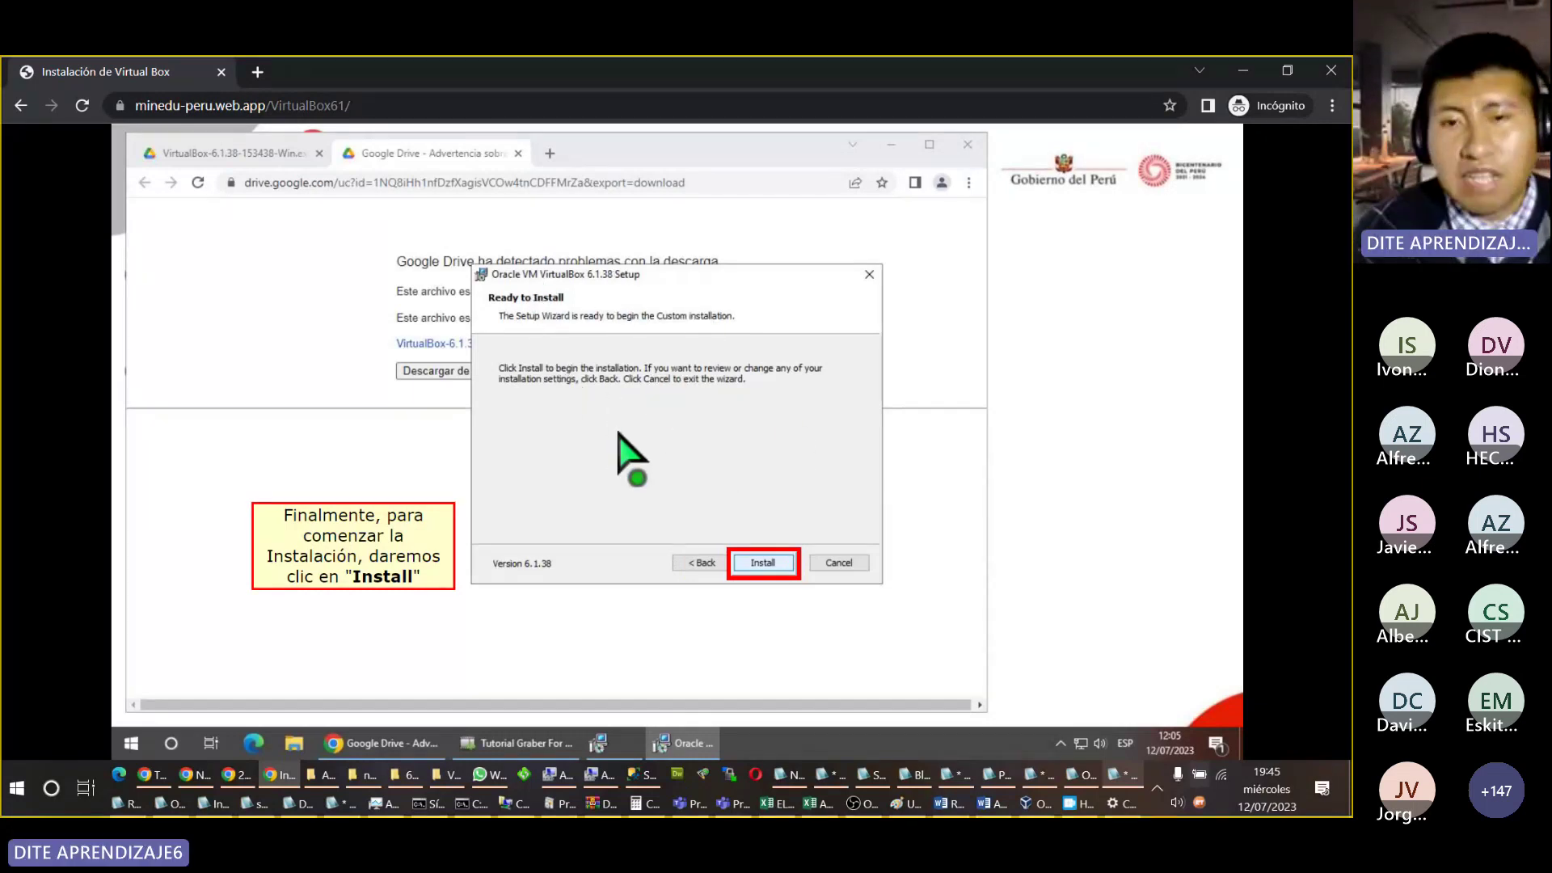
{"action": "left_click", "coordinate": [760, 563]}
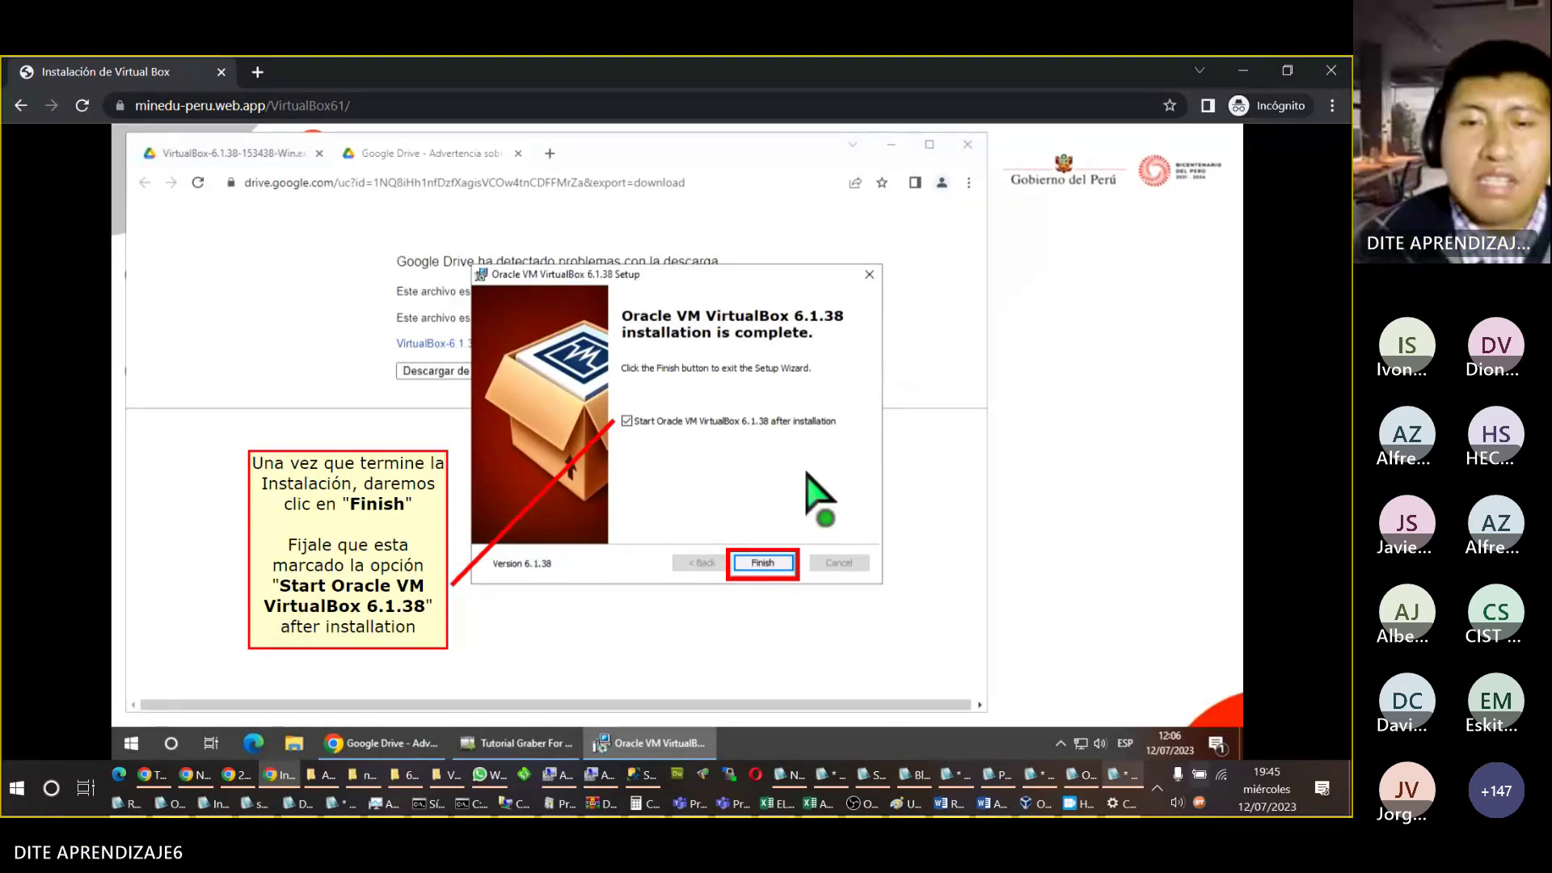
{"action": "left_click", "coordinate": [762, 564]}
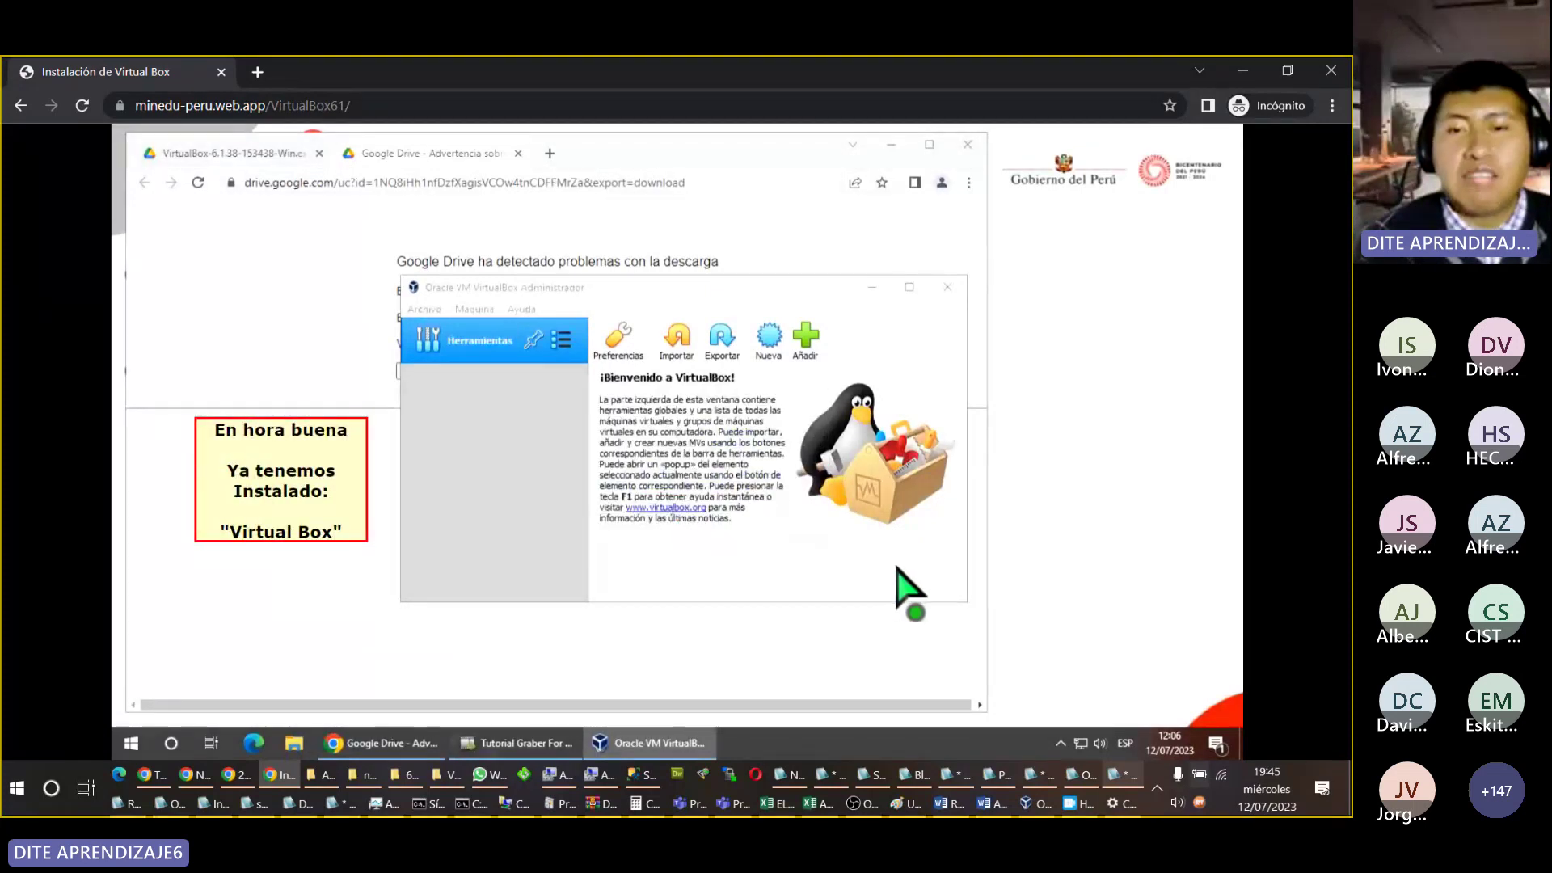
{"action": "left_click", "coordinate": [1076, 803]}
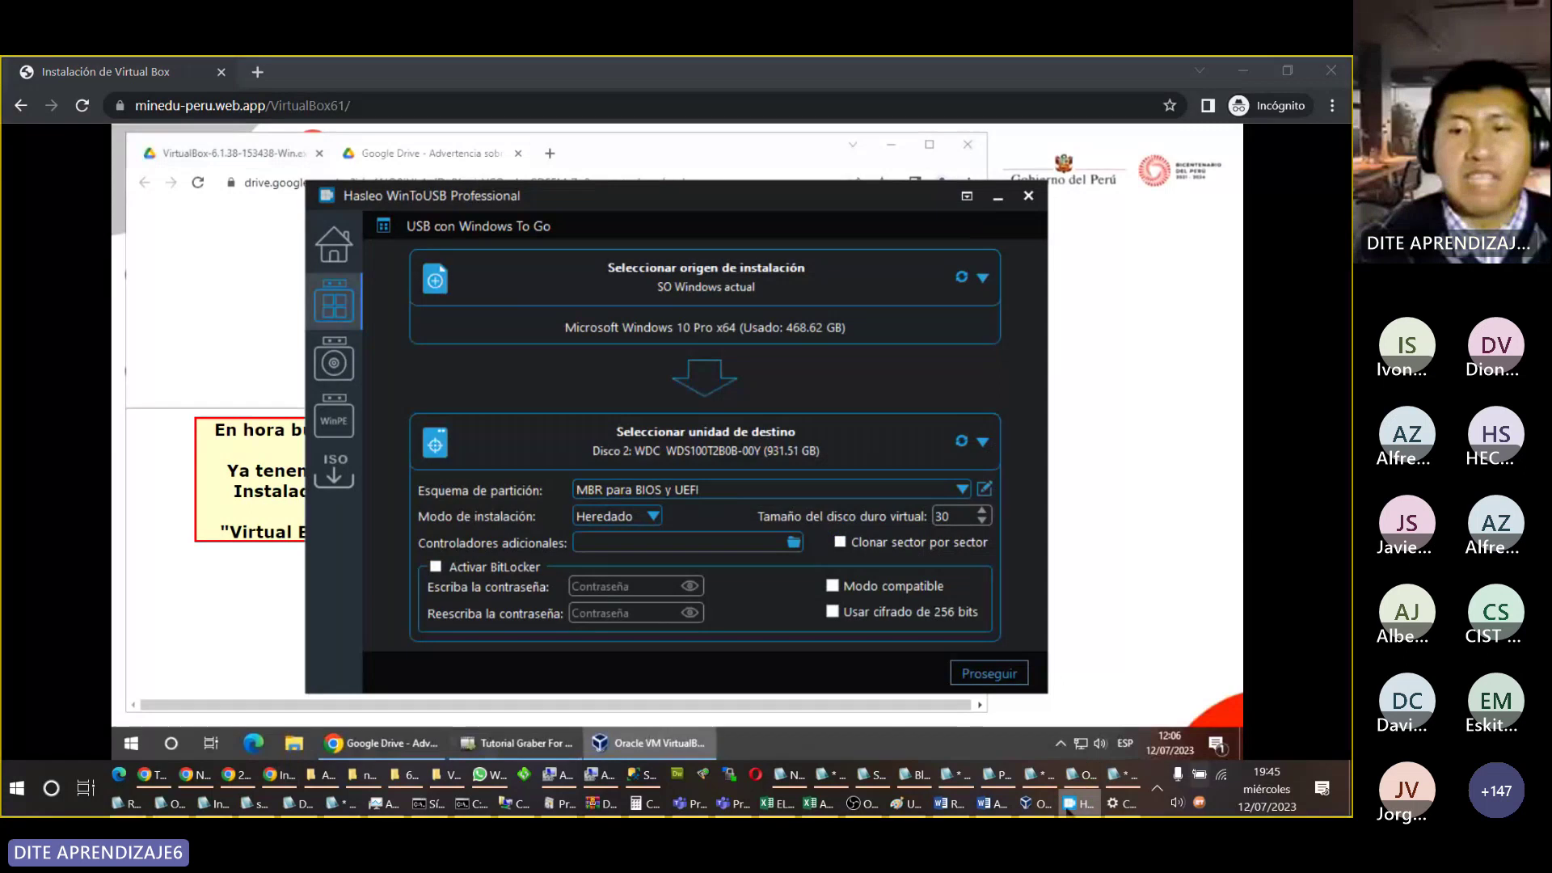
{"action": "left_click", "coordinate": [1136, 443]}
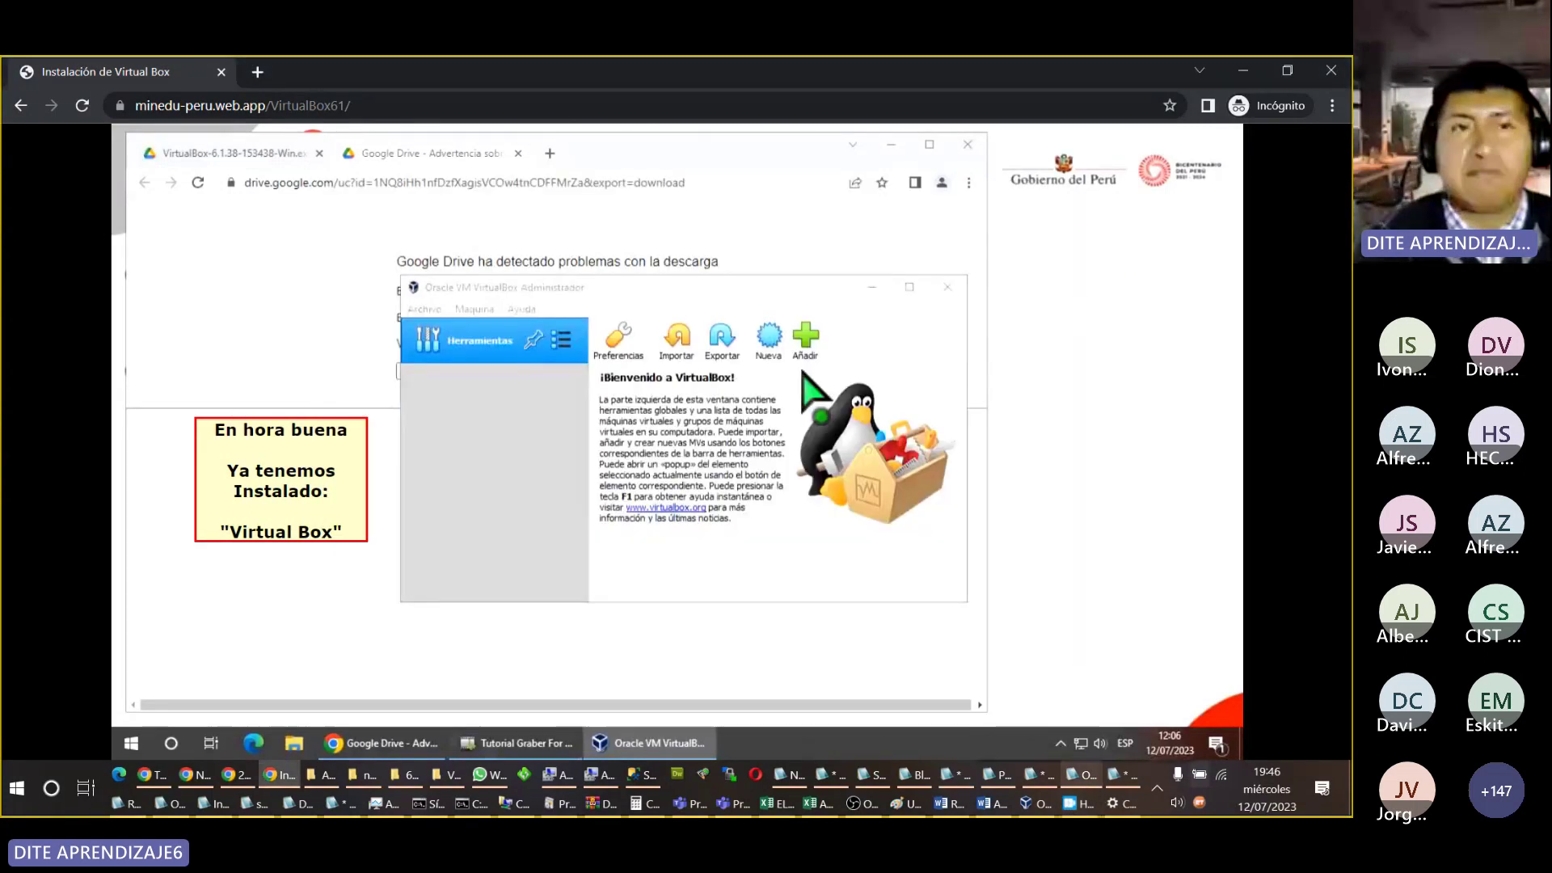
Step: Minimize the tutorial browser and select the link text on Google Slides slide 22
{"action": "left_click", "coordinate": [547, 105]}
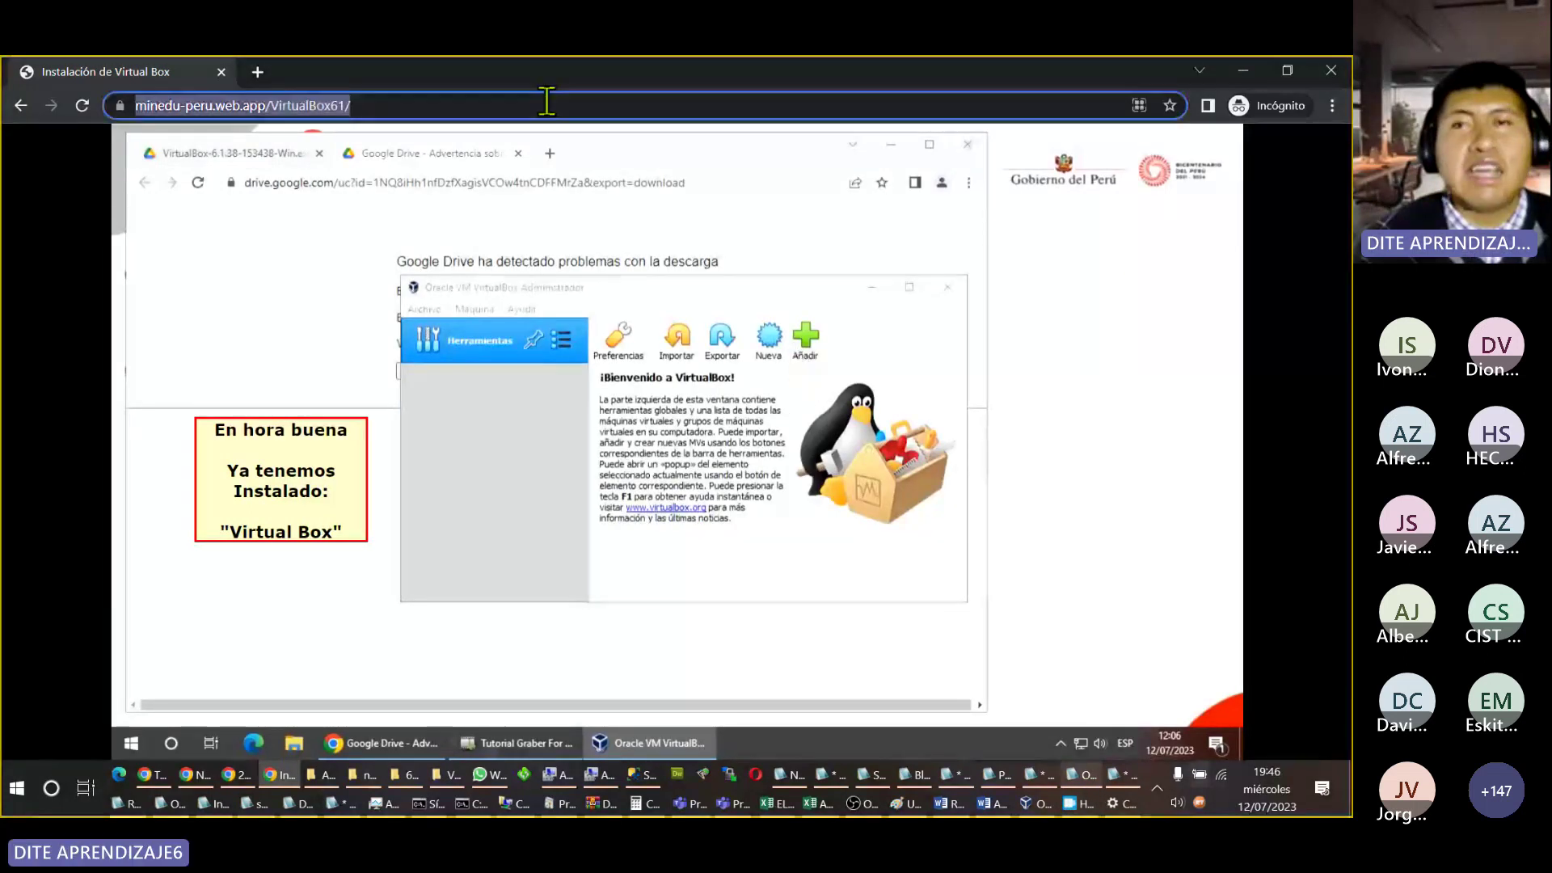
{"action": "left_click", "coordinate": [1243, 71]}
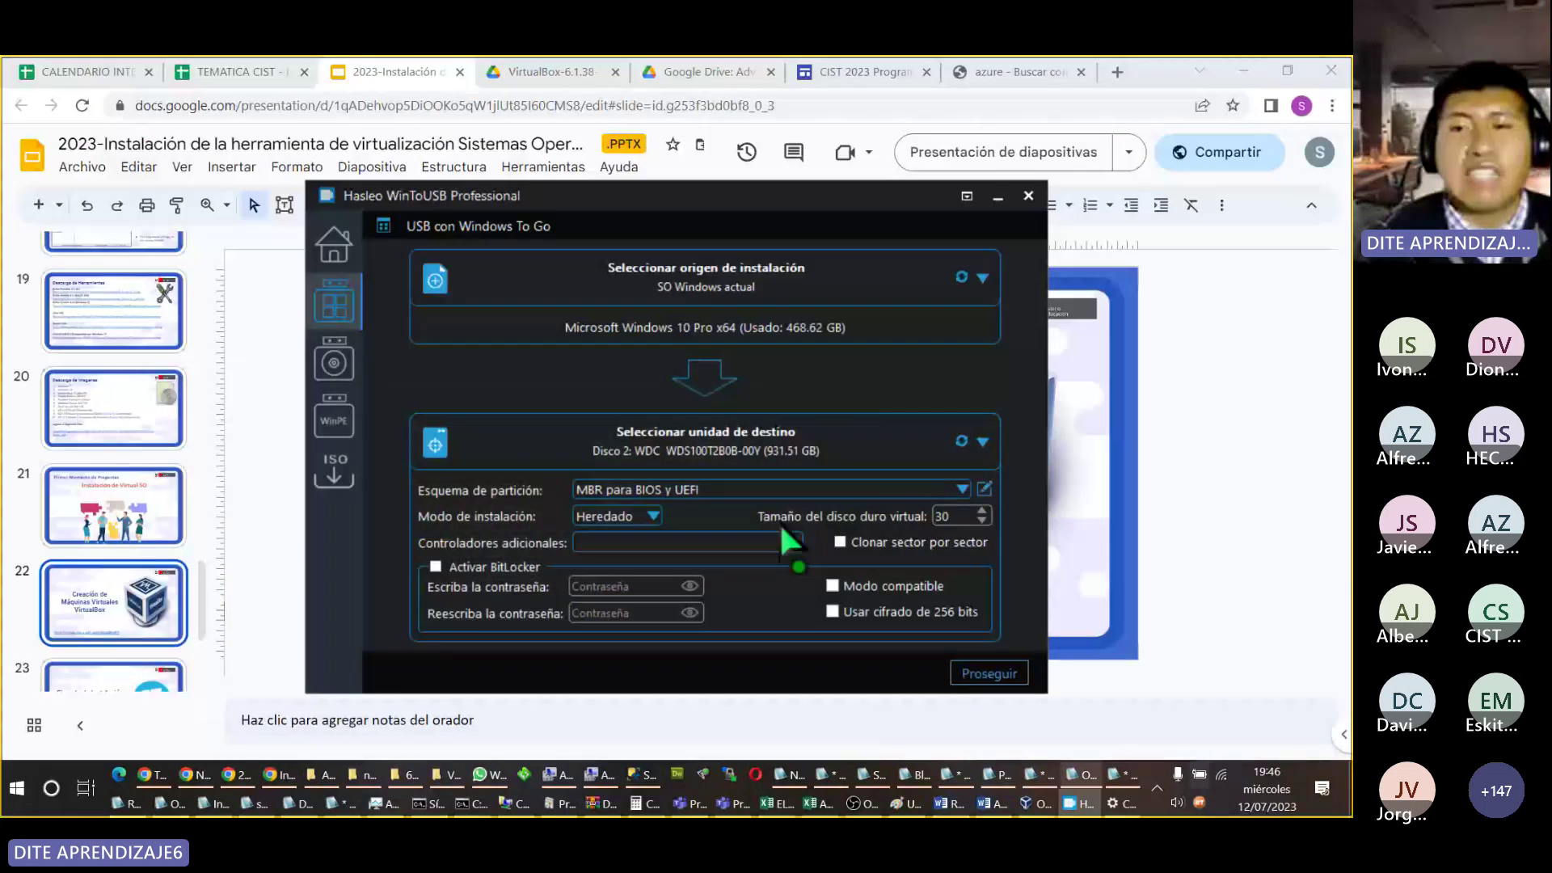
{"action": "left_click", "coordinate": [1056, 647]}
{"action": "left_click", "coordinate": [832, 612]}
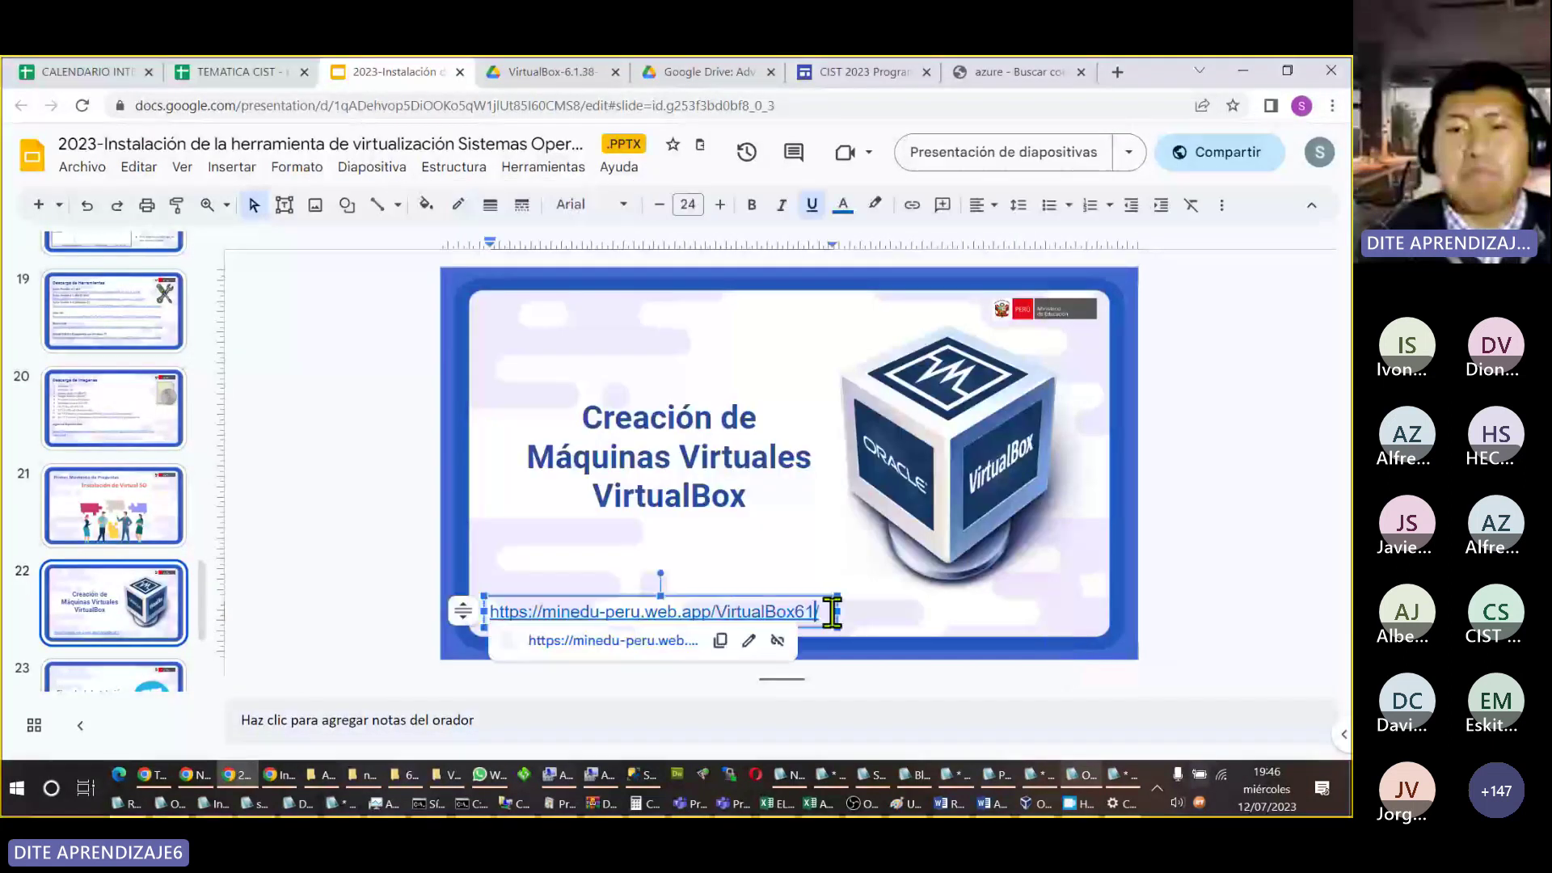
{"action": "left_click_drag", "start_coordinate": [833, 612], "coordinate": [488, 612]}
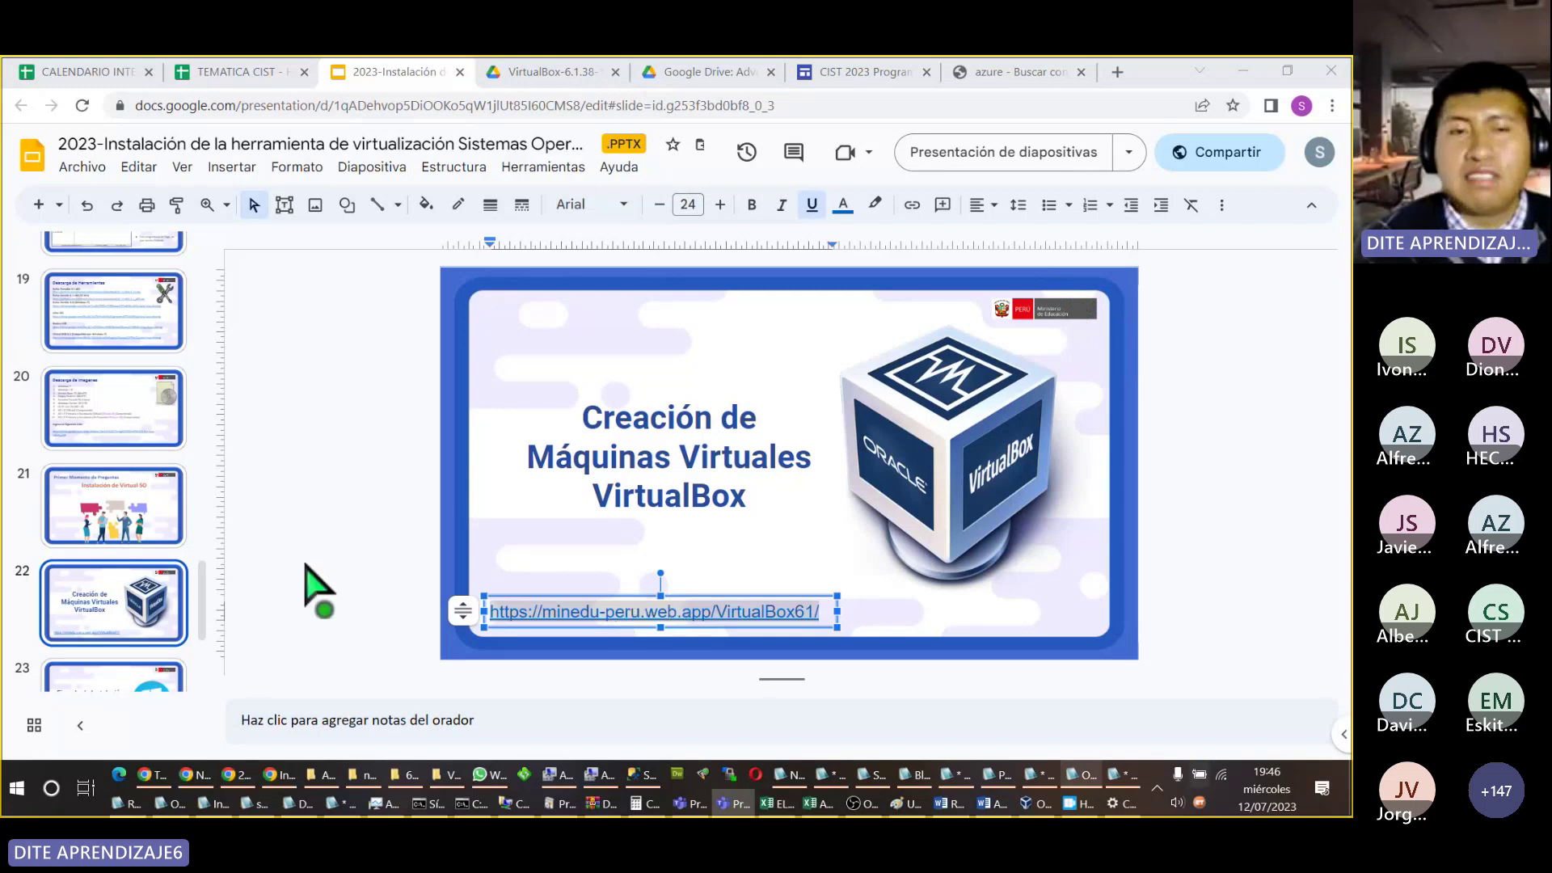
{"action": "left_click", "coordinate": [184, 670]}
Step: Move to slide 23, 'Ejemplo de Instalación de Windows Server 2012 VirtualBox'
{"action": "left_click", "coordinate": [144, 566]}
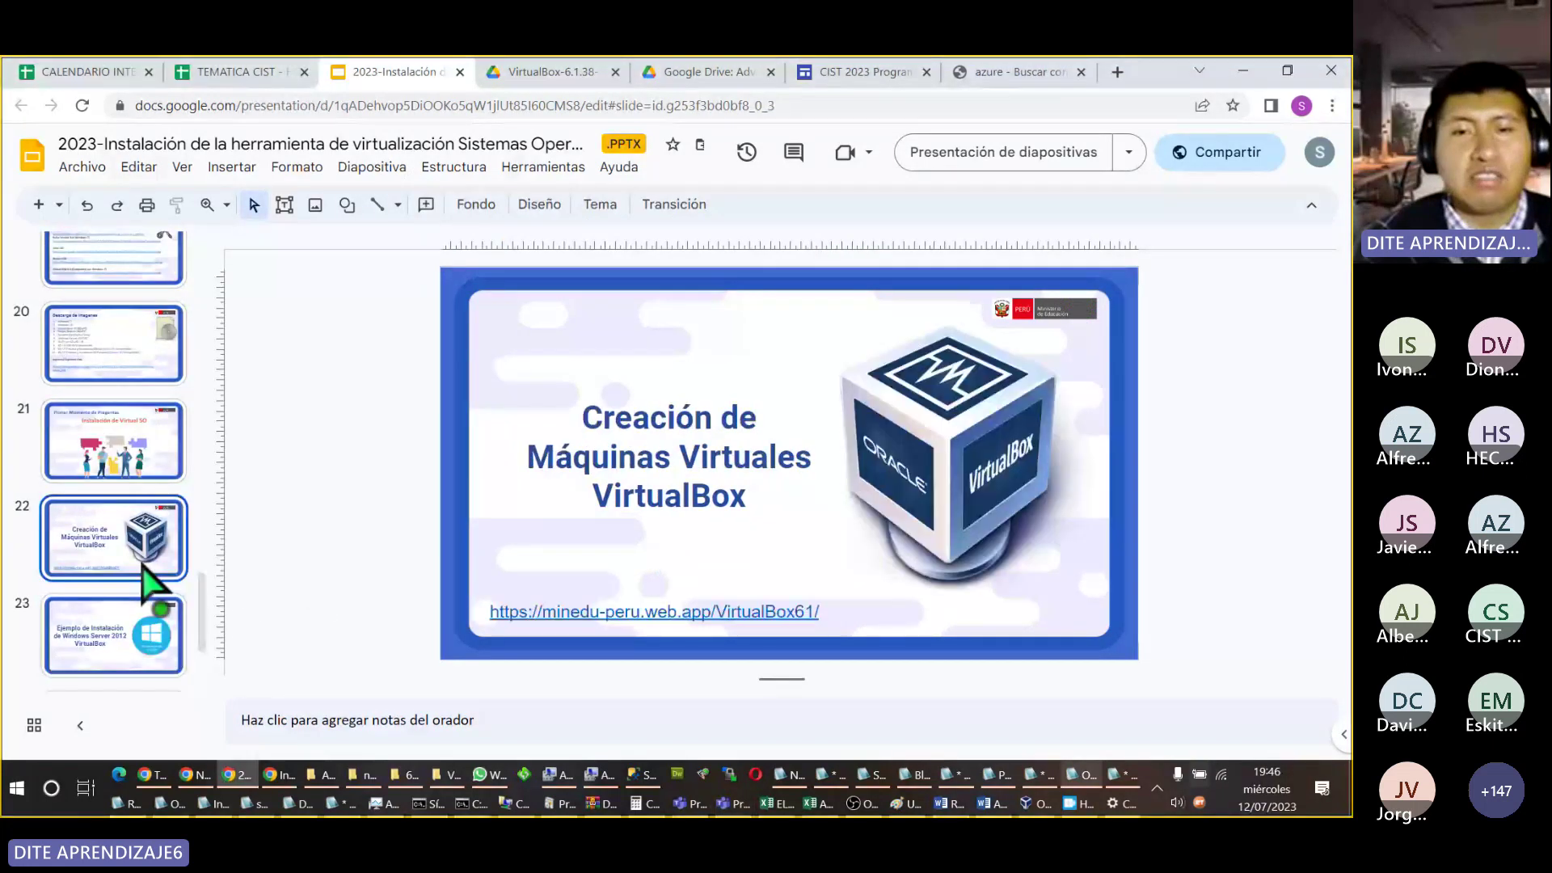
{"action": "scroll", "coordinate": [150, 579], "scroll_direction": "down", "scroll_amount": 1}
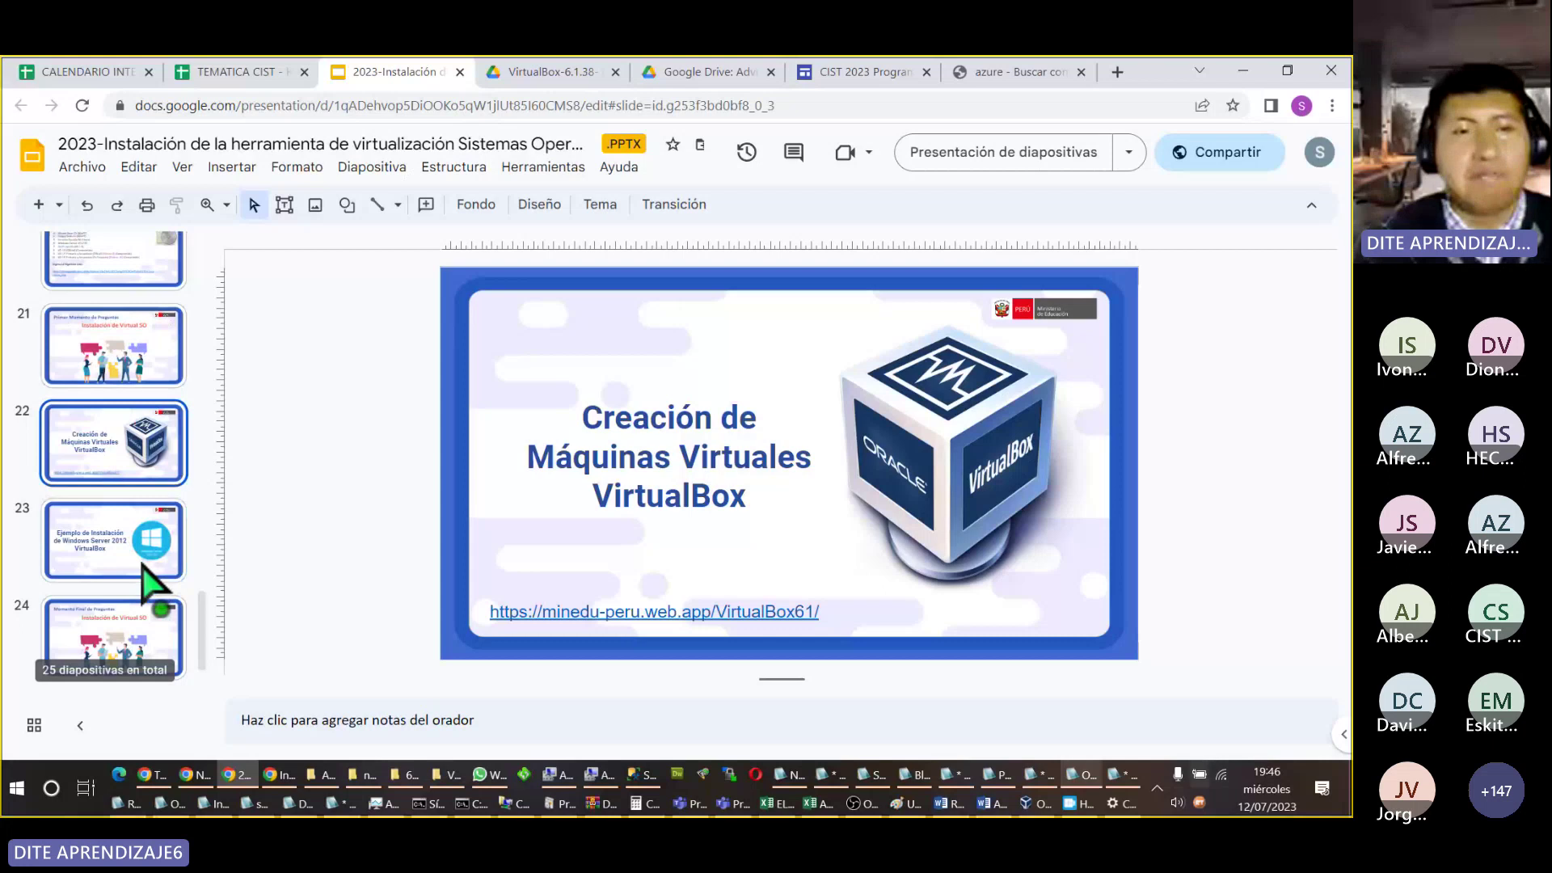
{"action": "left_click", "coordinate": [147, 568]}
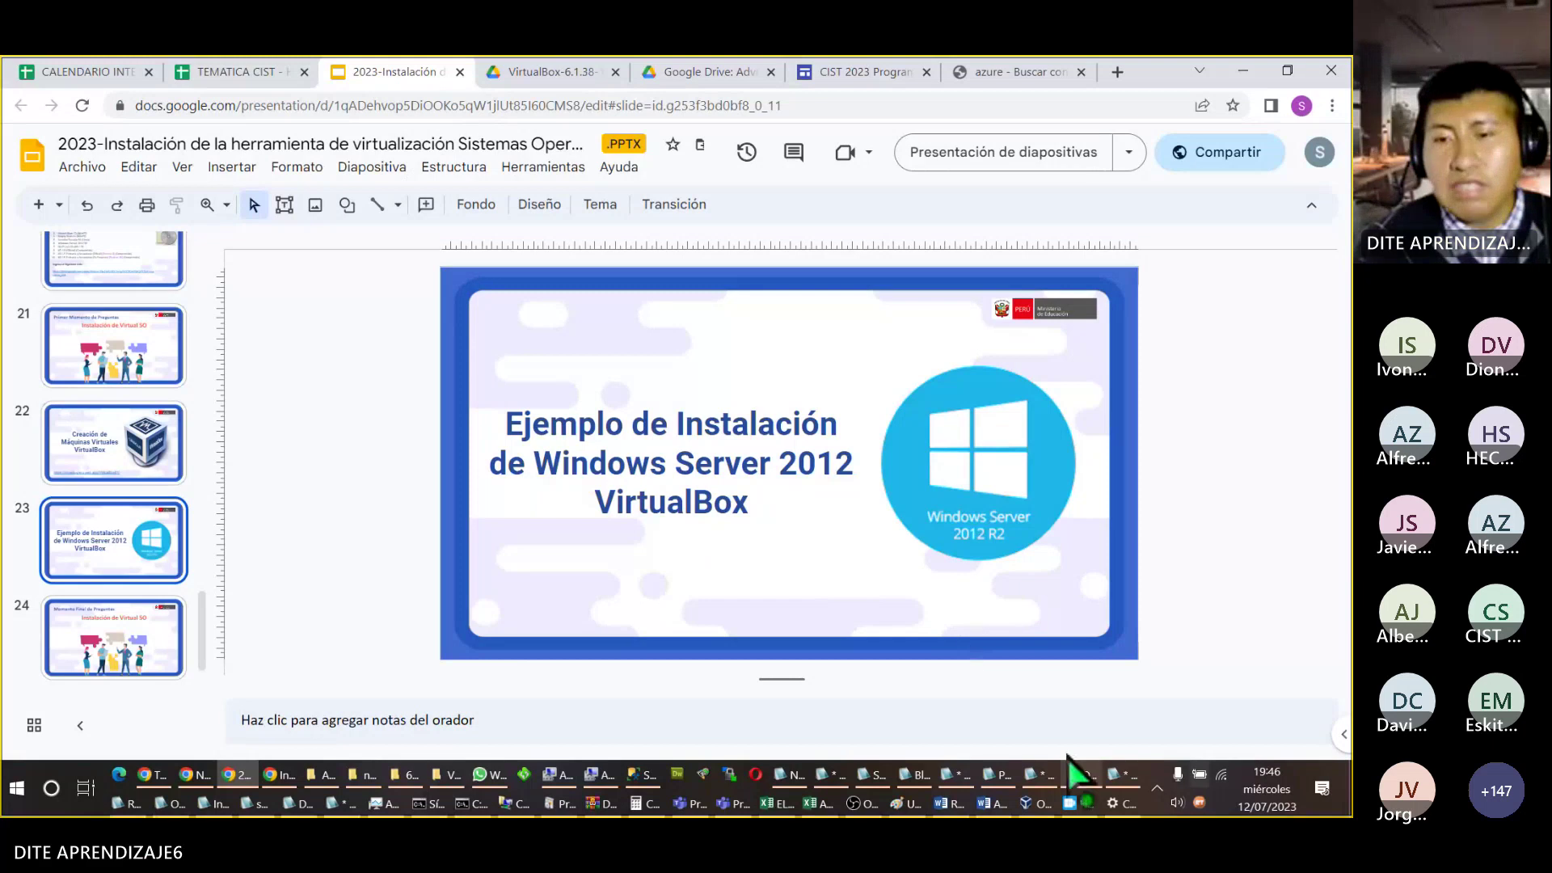
{"action": "left_click", "coordinate": [1081, 804]}
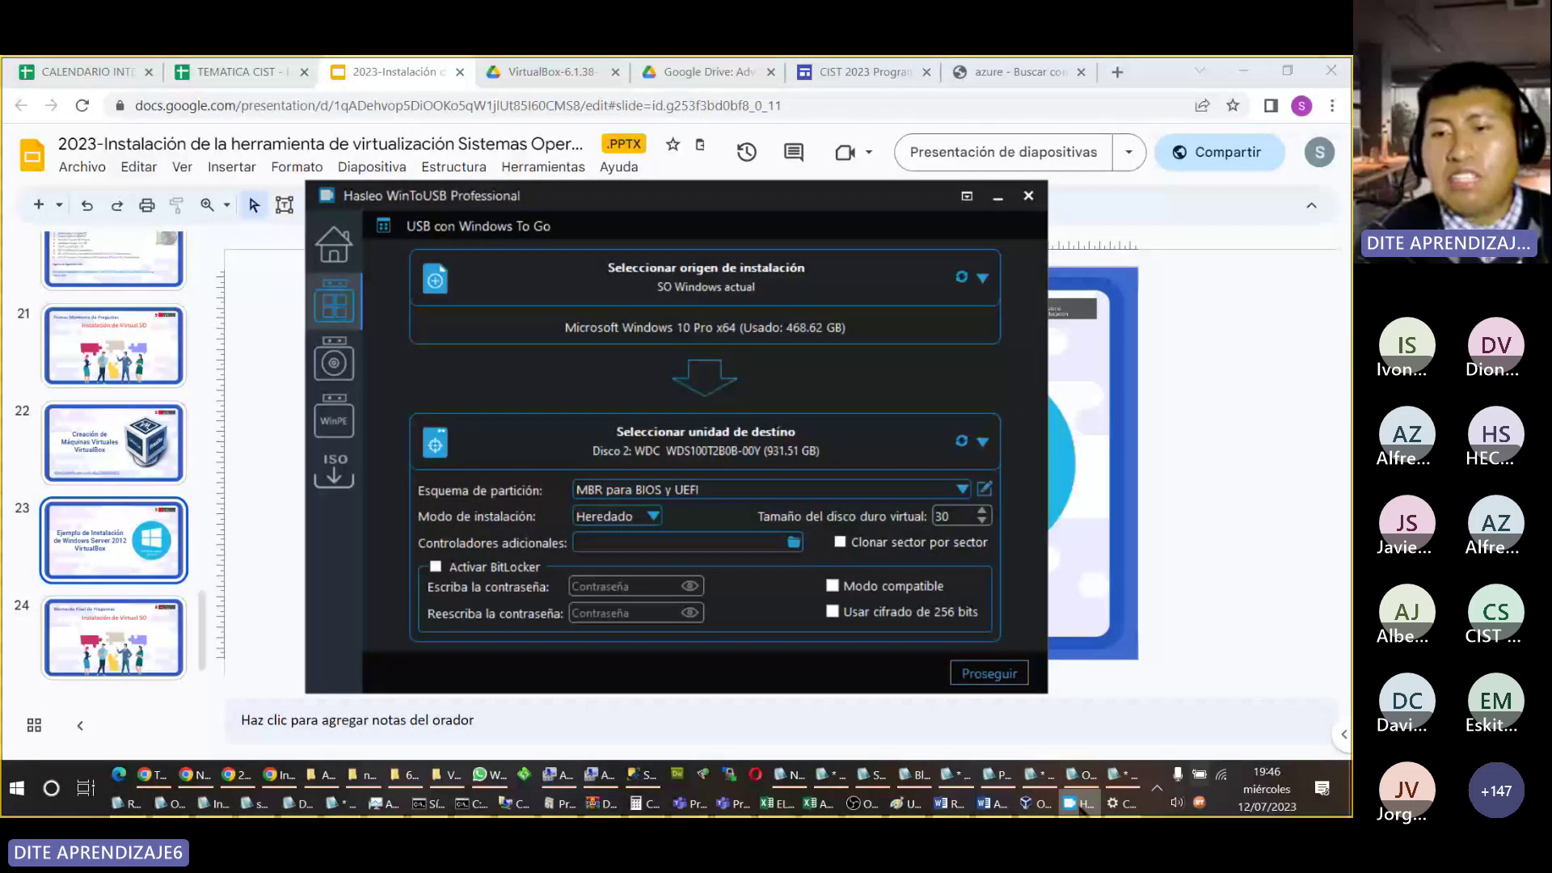
Step: Bring up and reposition the VirtualBox Manager listing Servidor Escuela, then show the desktop with Win+D
{"action": "left_click", "coordinate": [1037, 803]}
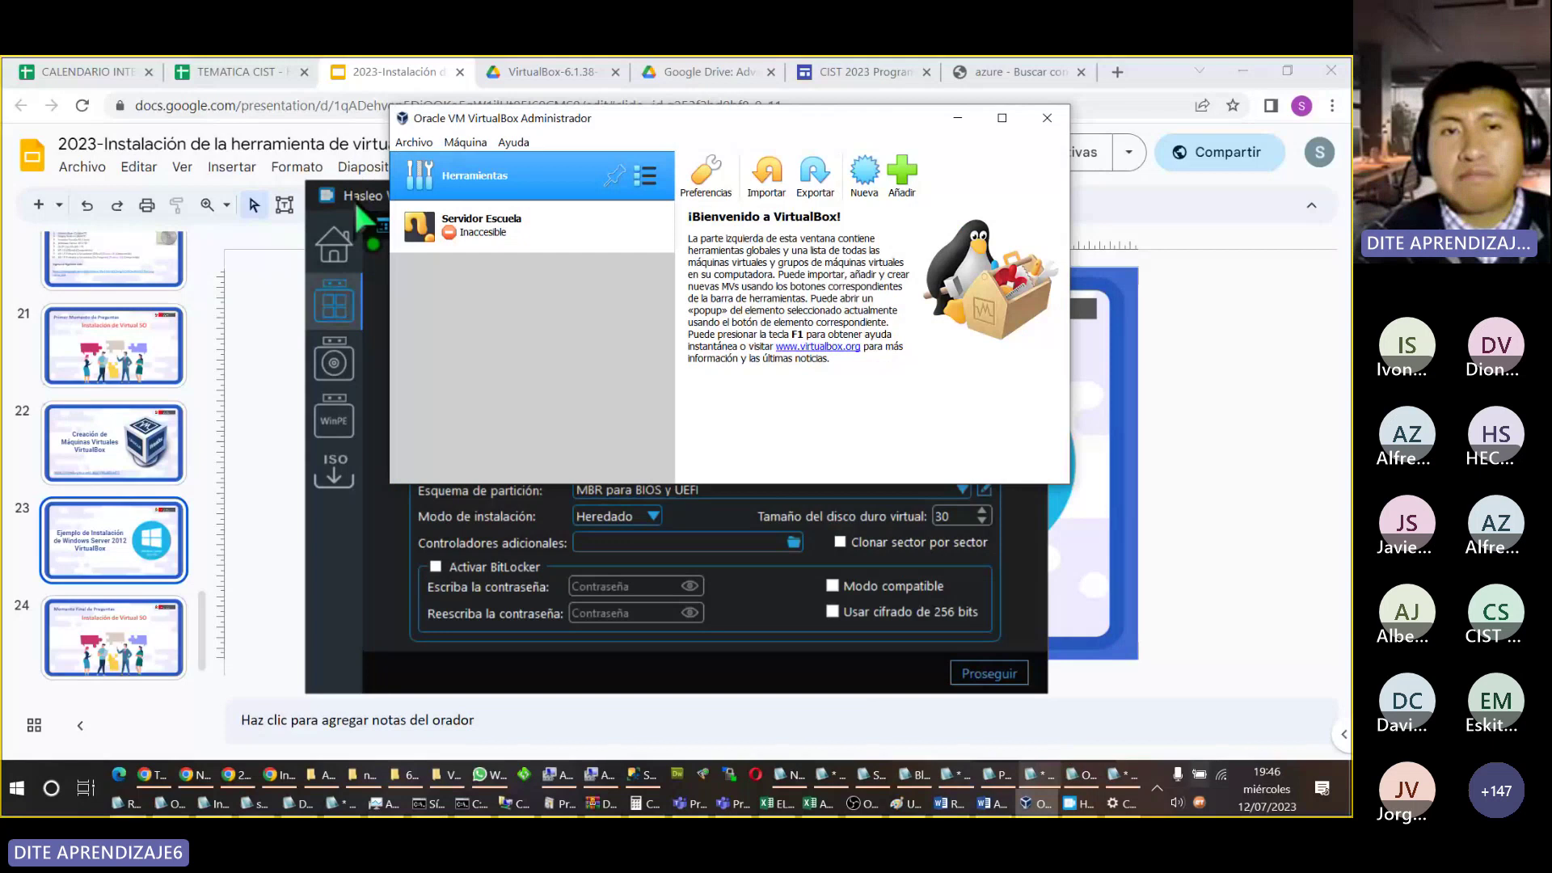
{"action": "left_click_drag", "start_coordinate": [642, 129], "coordinate": [470, 228]}
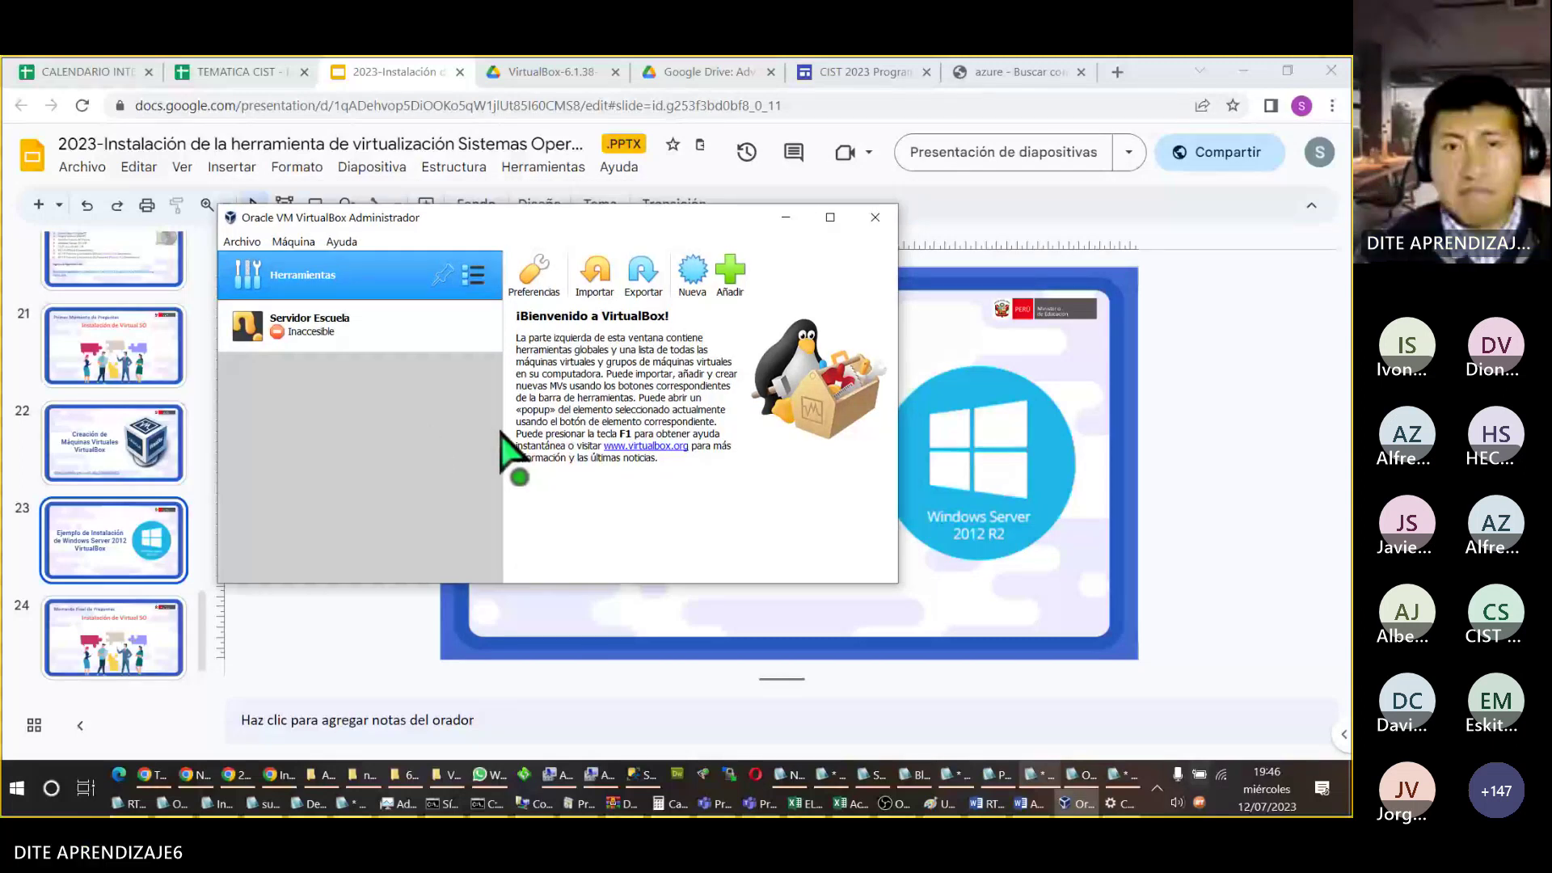
{"action": "left_click_drag", "start_coordinate": [466, 218], "coordinate": [551, 226]}
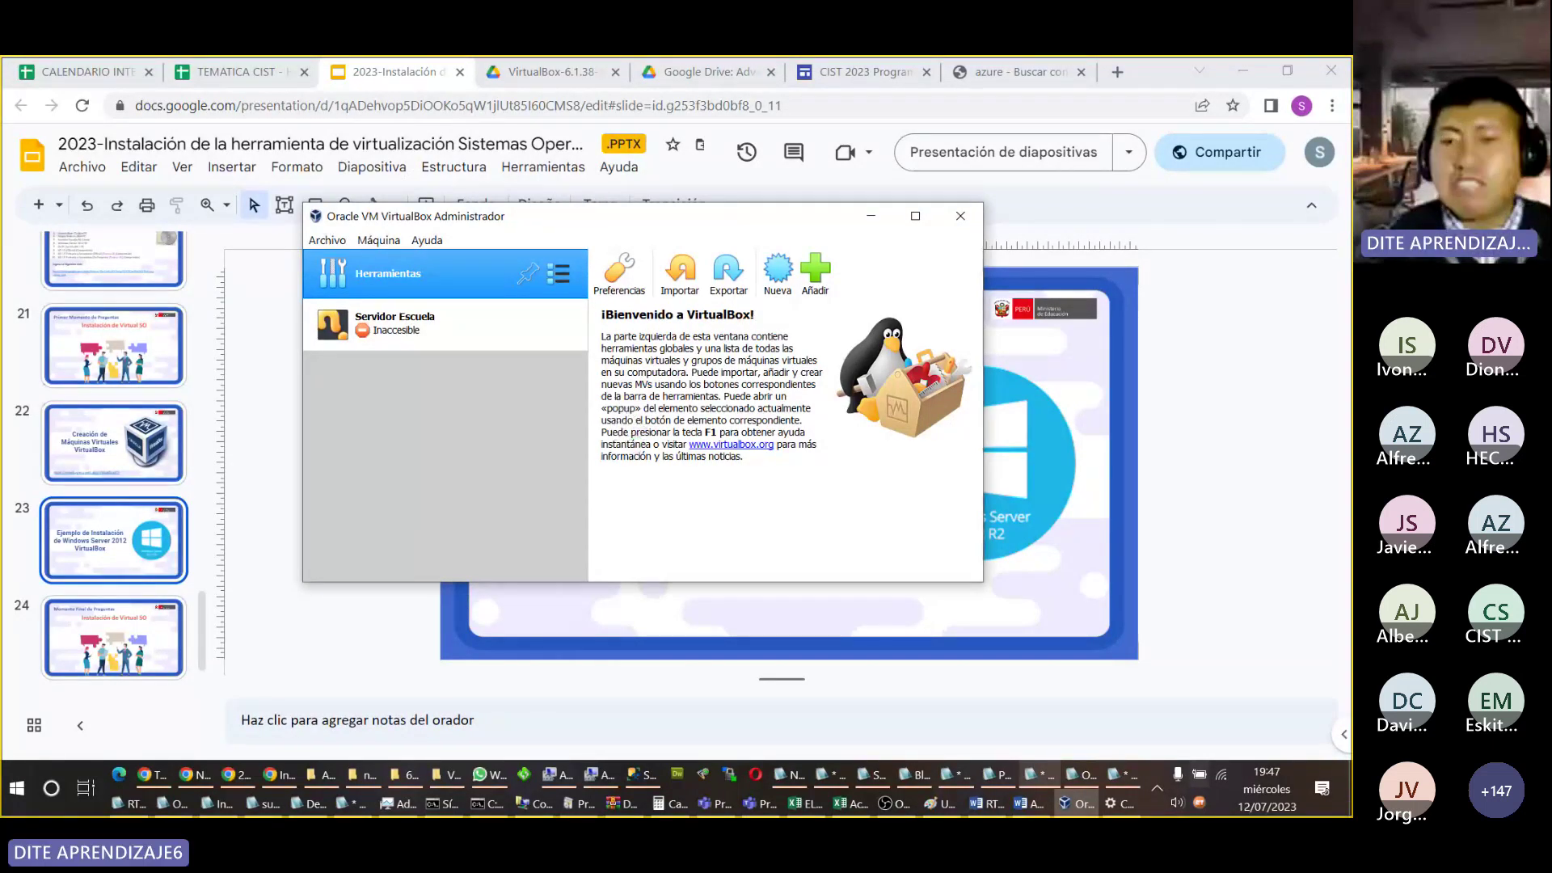
{"action": "key", "text": "super+d"}
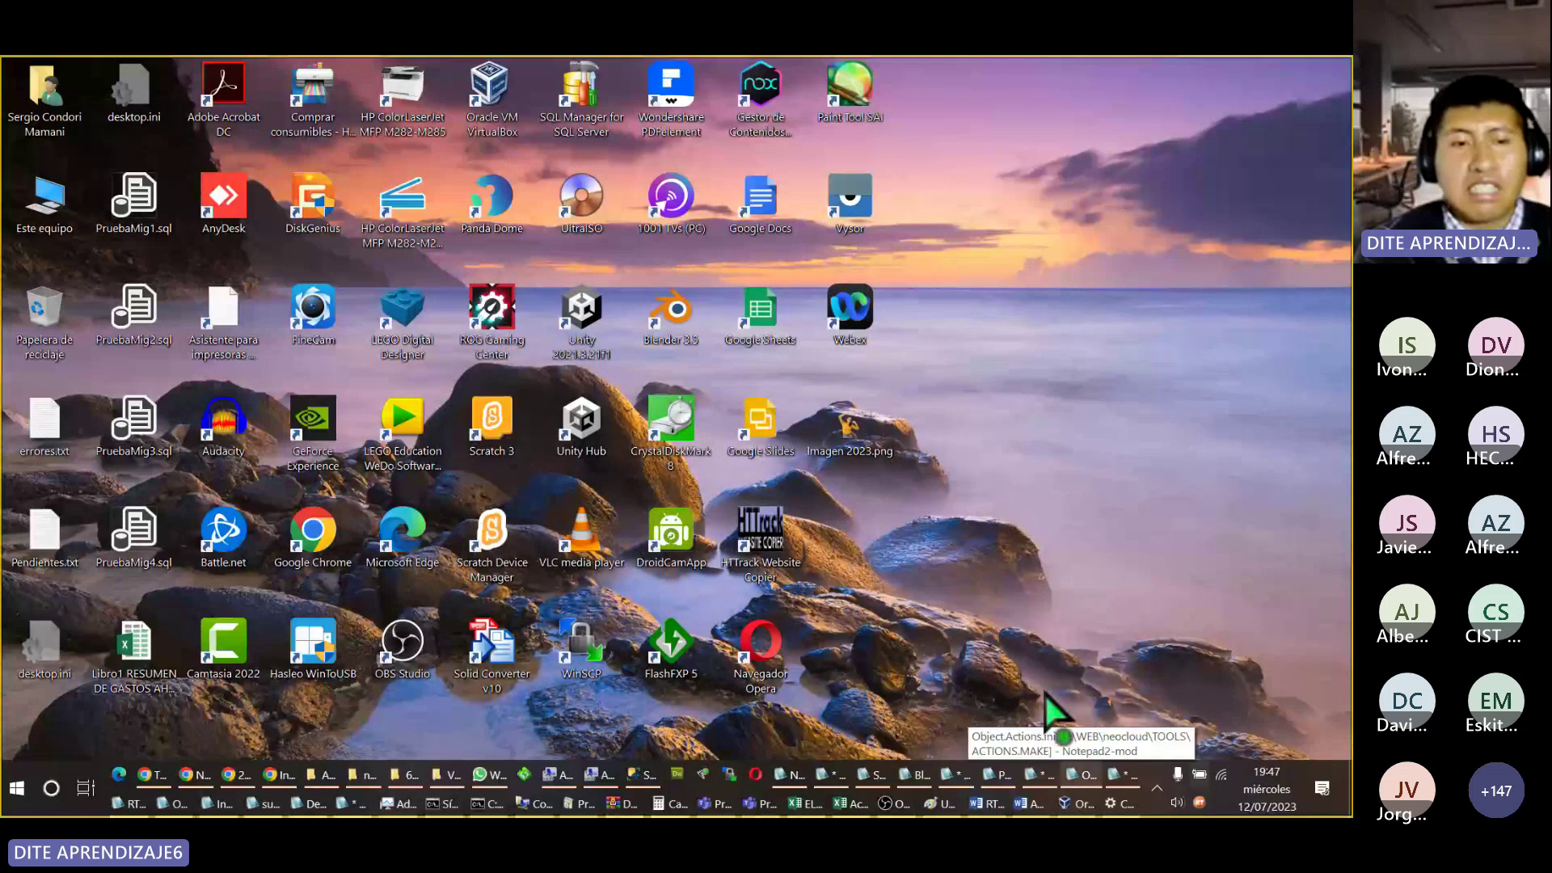
Step: Restore the VirtualBox Manager and choose Máquina > Nueva… to start a new virtual machine
{"action": "left_click", "coordinate": [293, 775]}
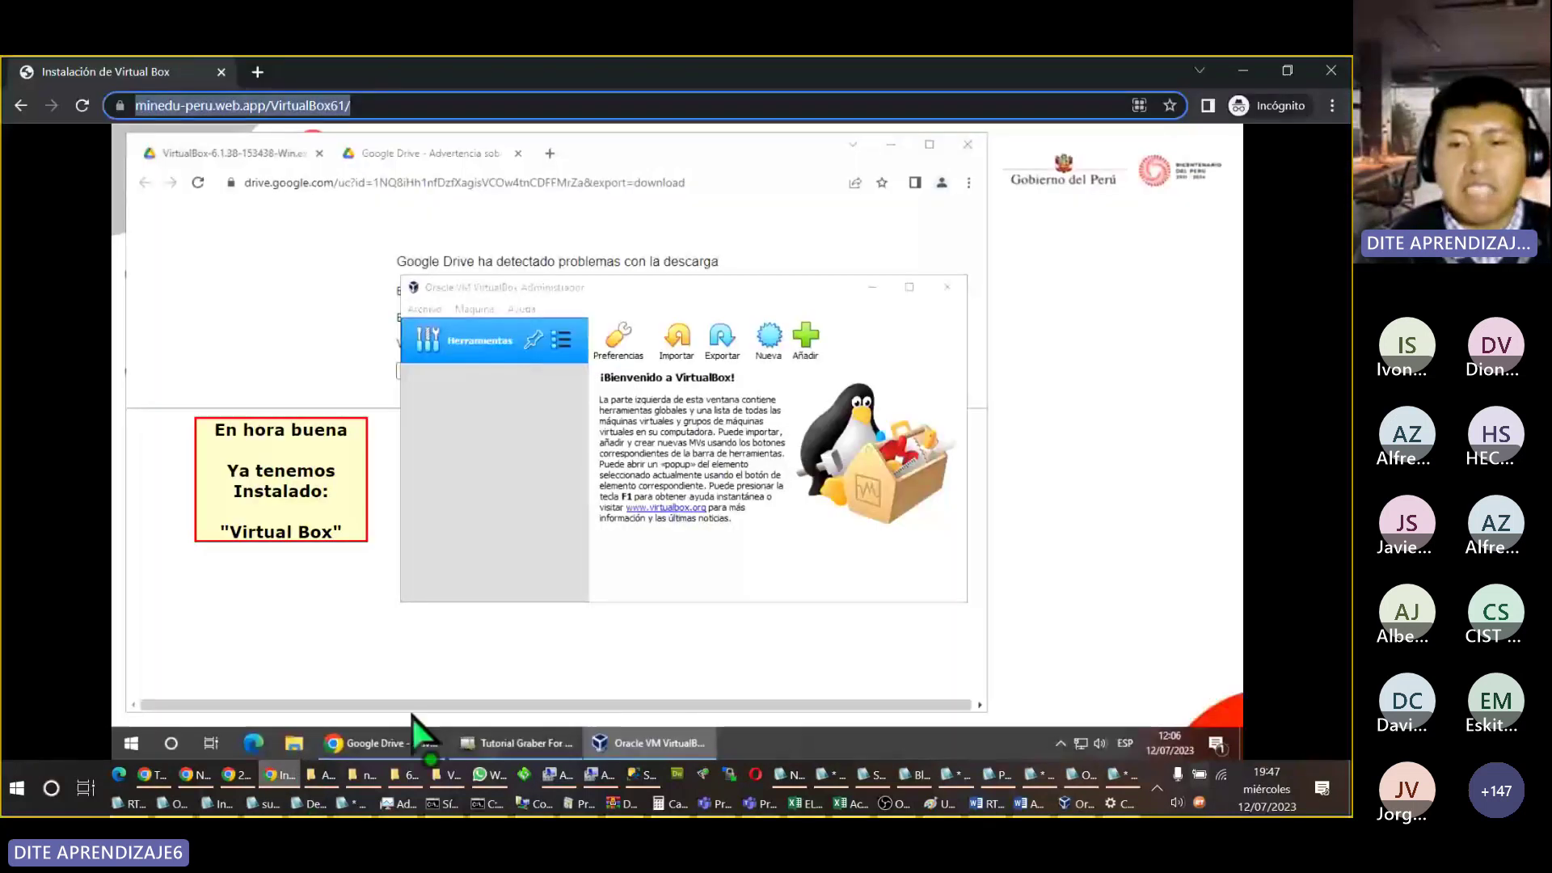
{"action": "left_click", "coordinate": [1079, 803]}
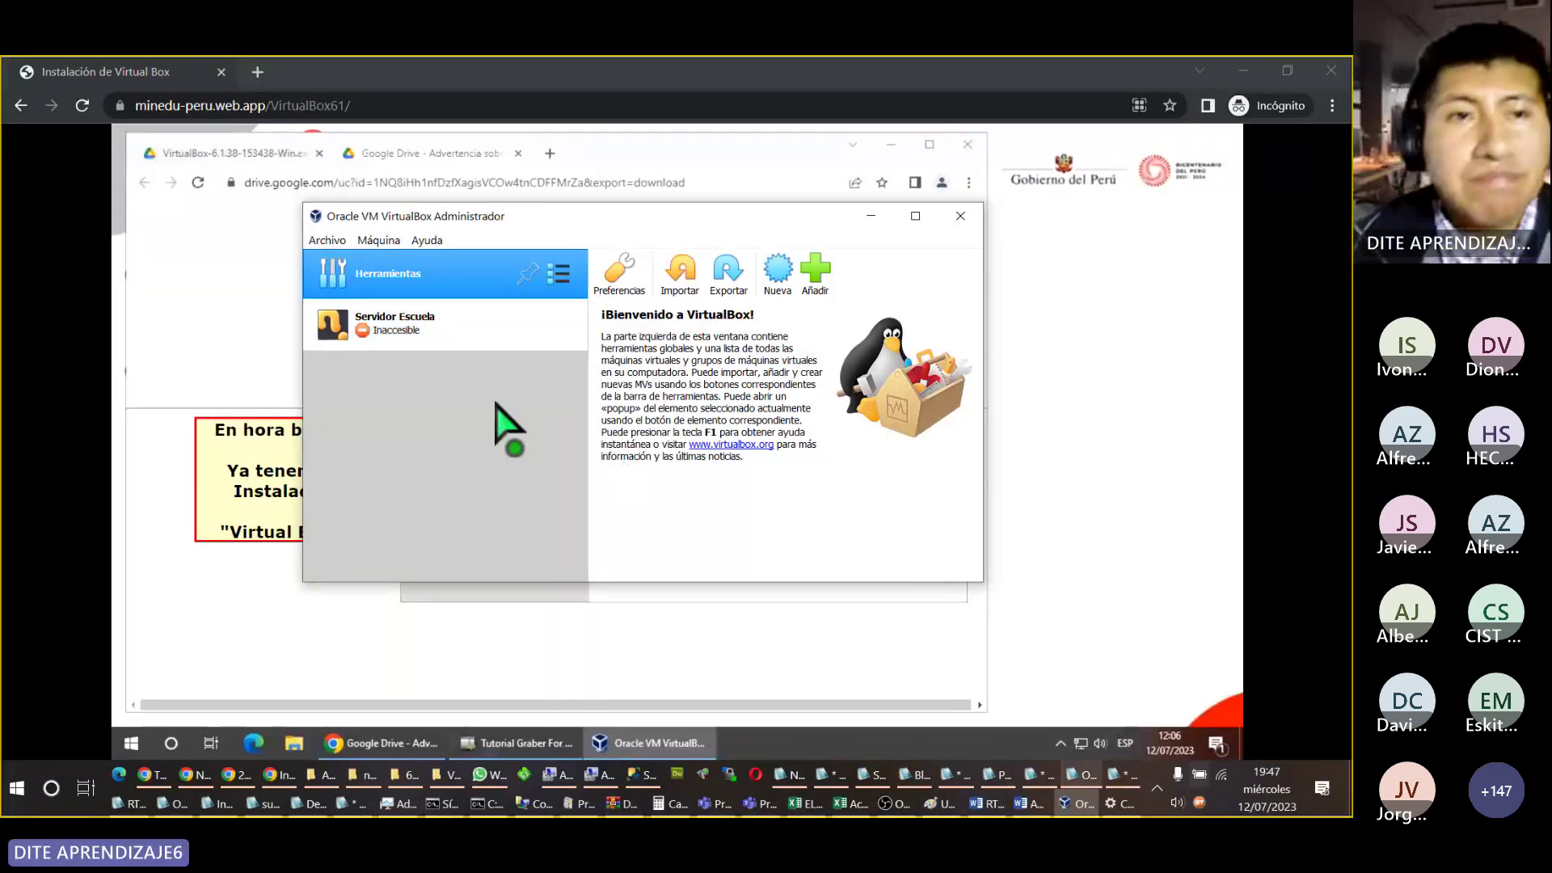
{"action": "left_click_drag", "start_coordinate": [415, 212], "coordinate": [360, 146]}
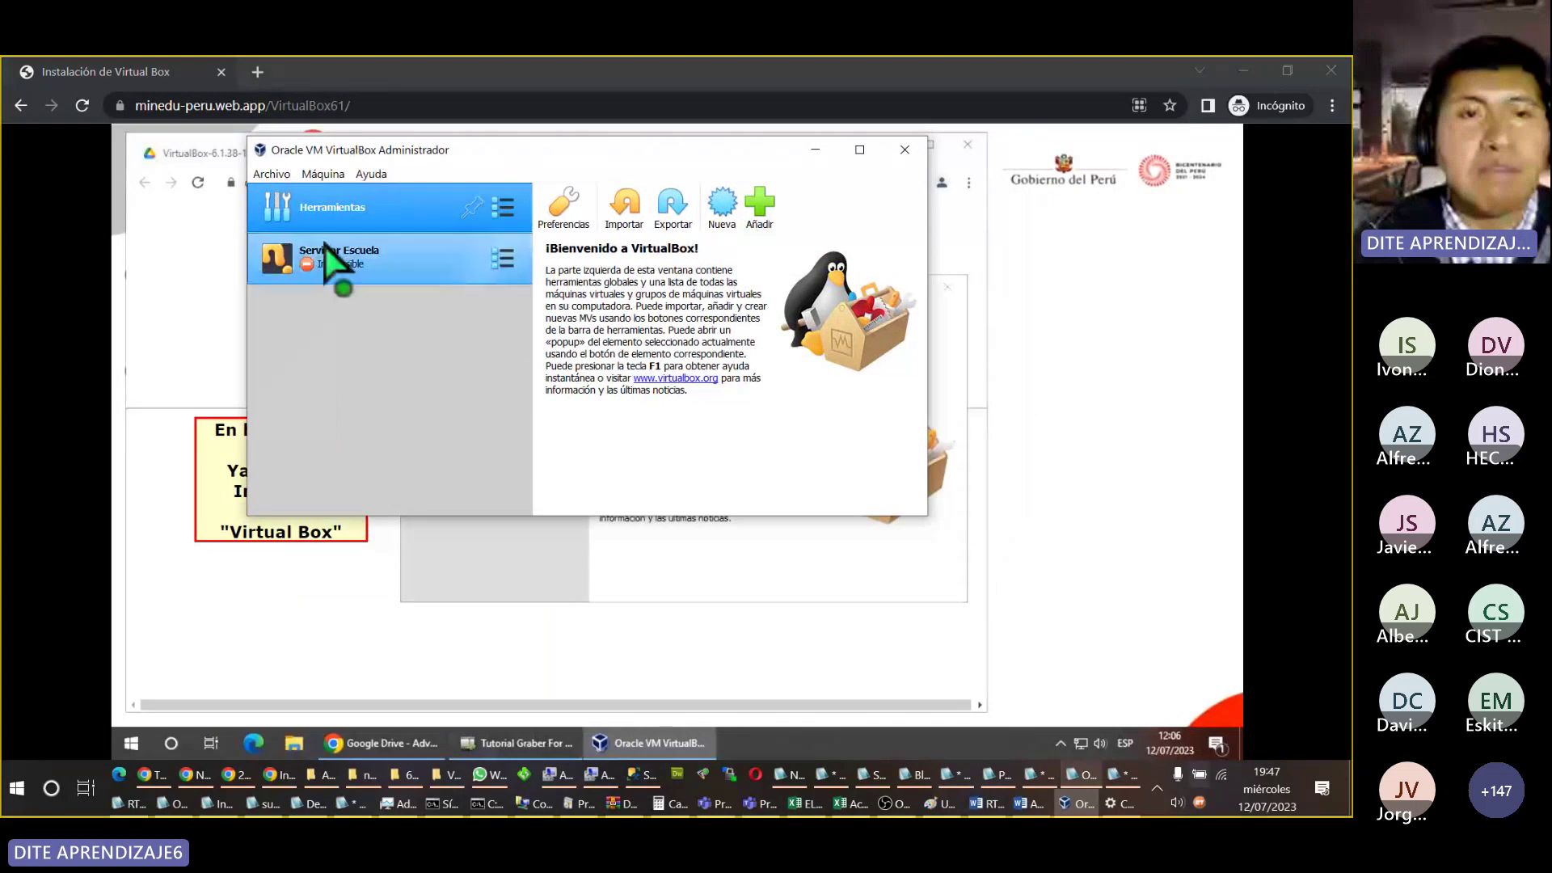
{"action": "left_click", "coordinate": [271, 175]}
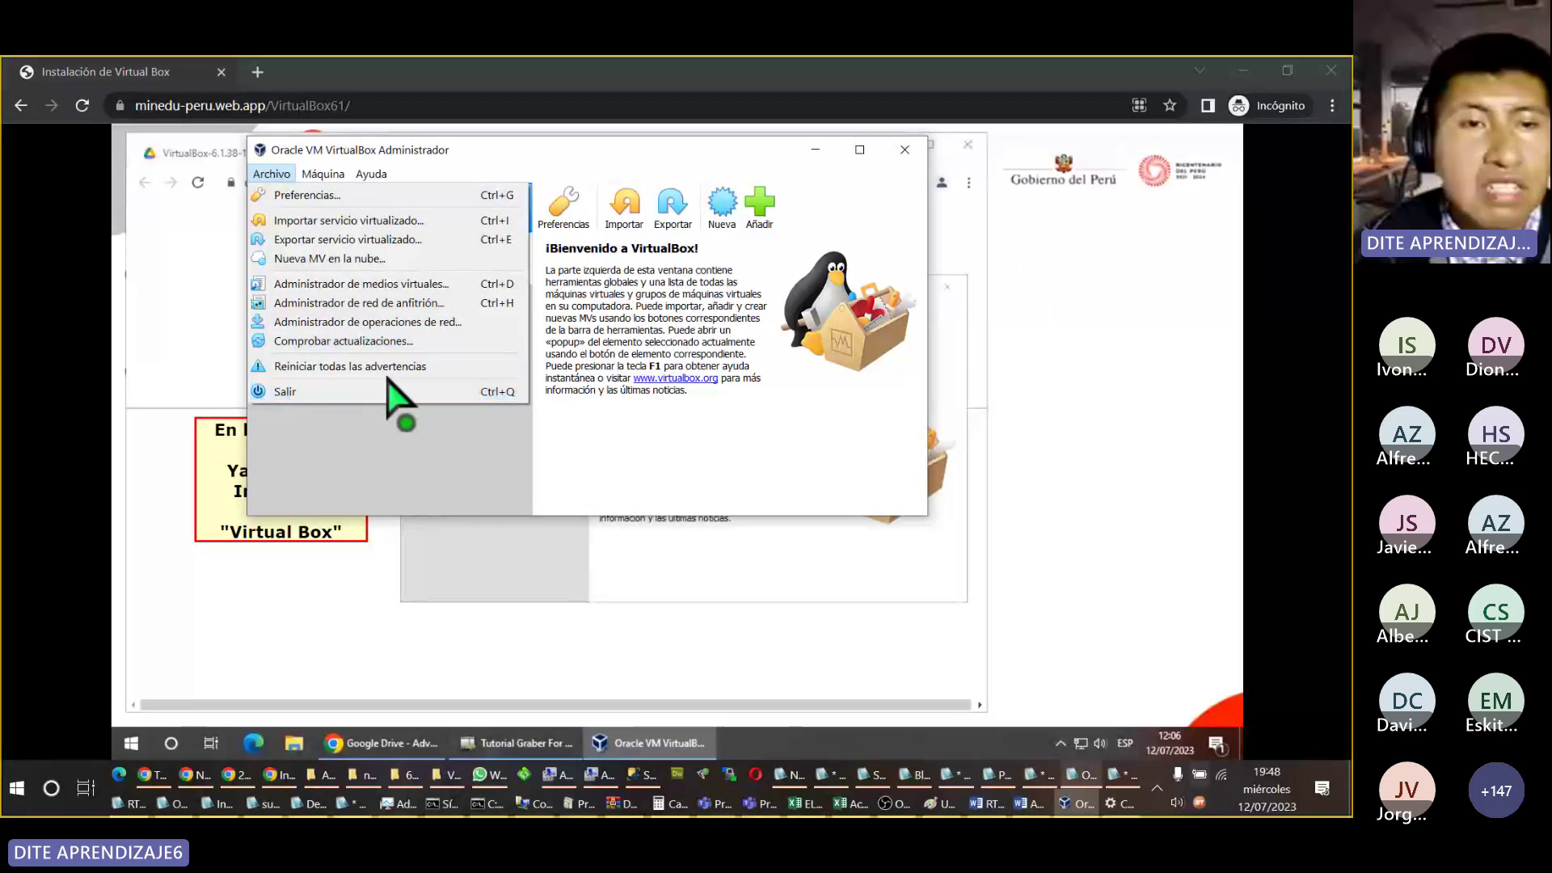
{"action": "left_click", "coordinate": [375, 447]}
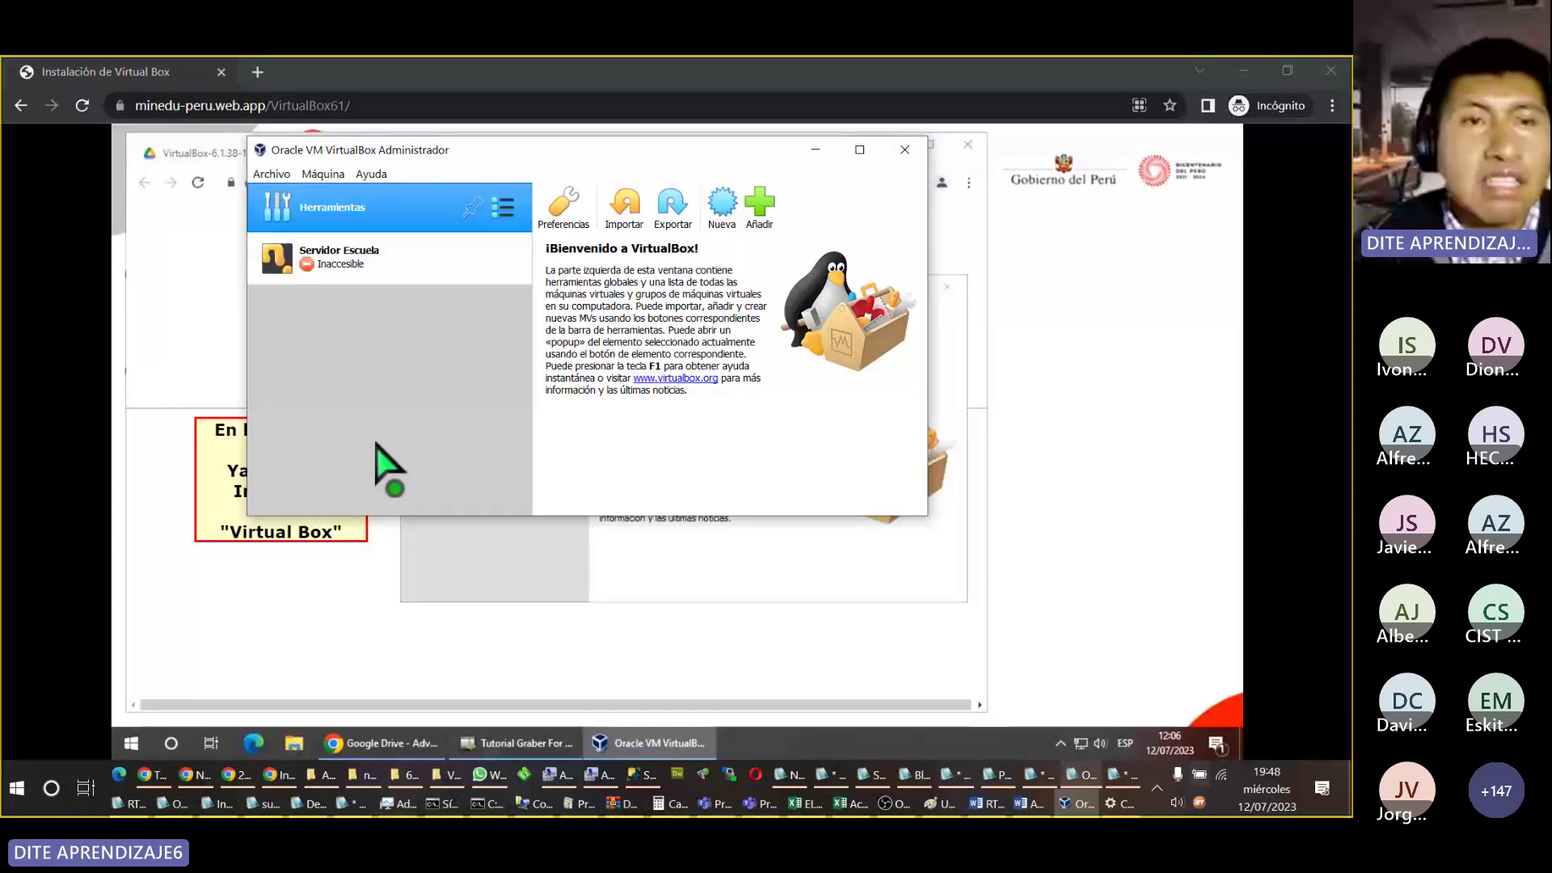
{"action": "left_click", "coordinate": [275, 178]}
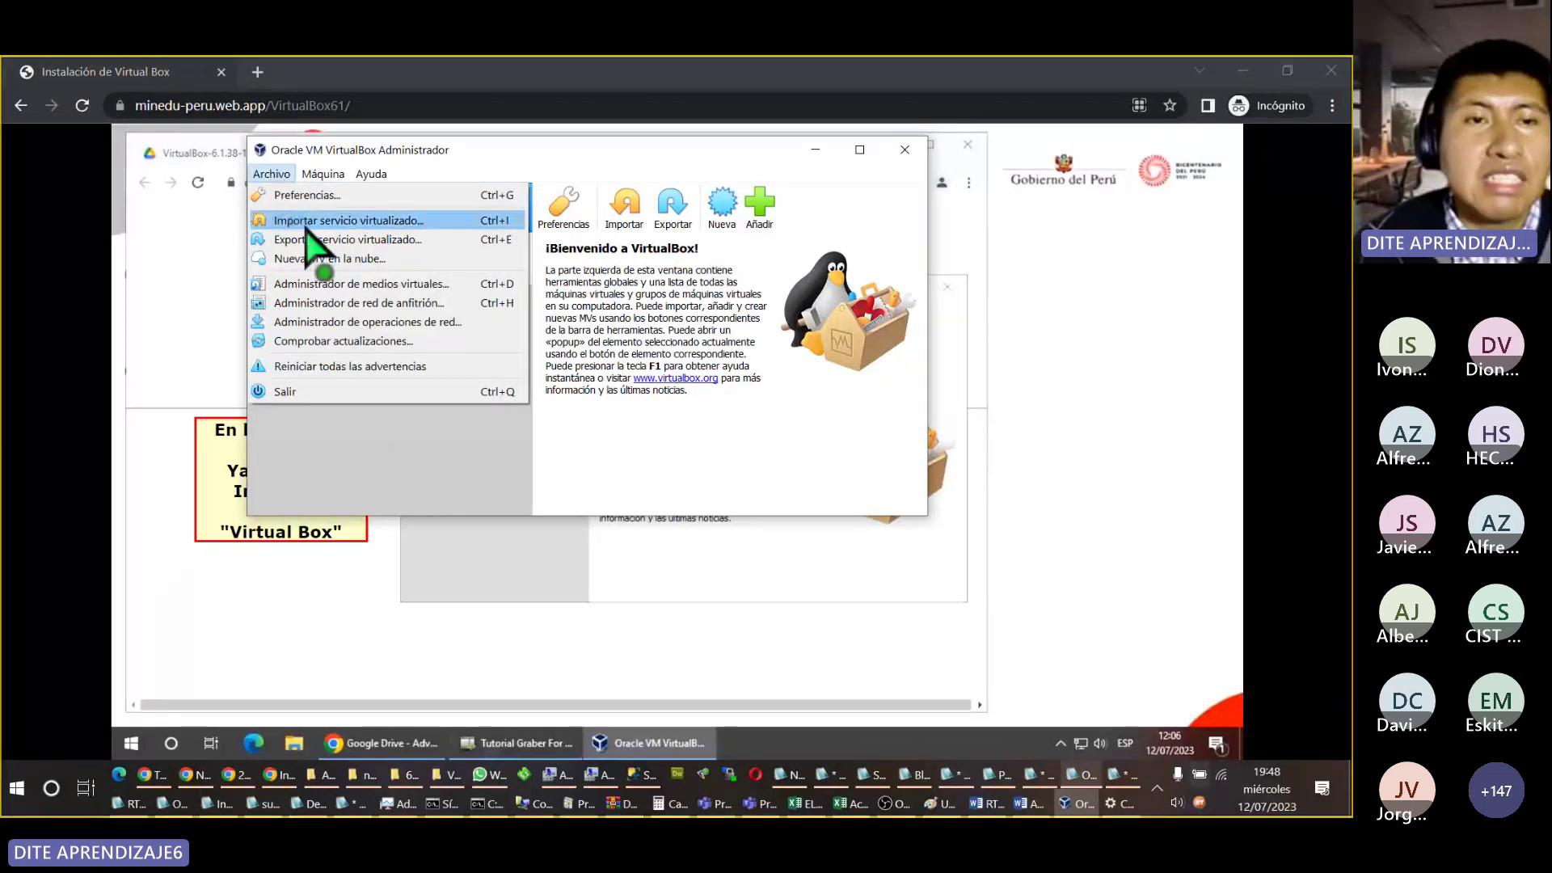
{"action": "left_click", "coordinate": [319, 178]}
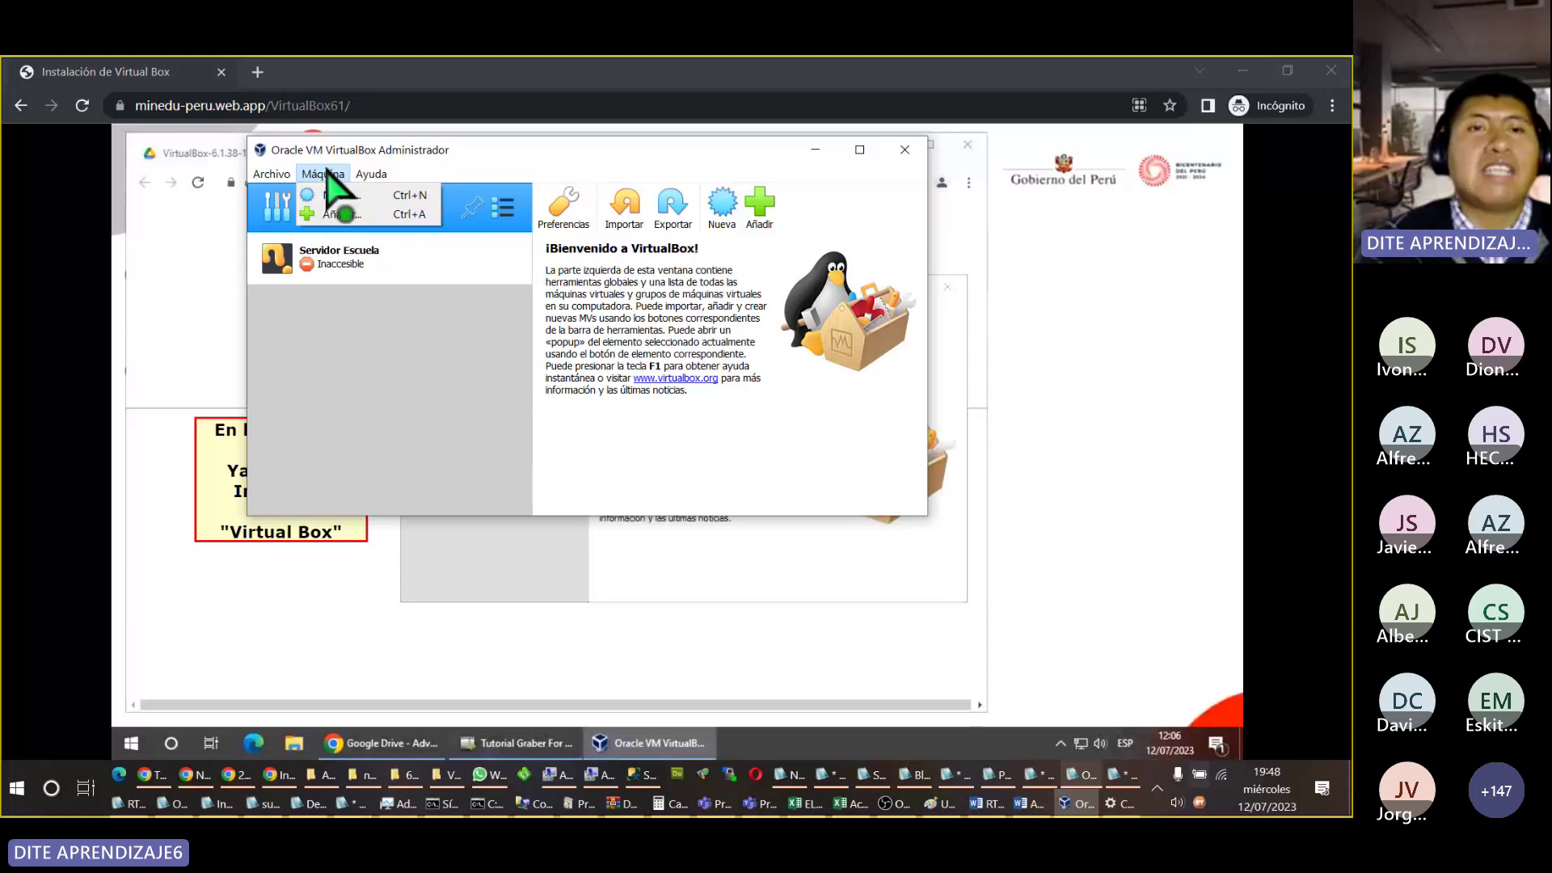
{"action": "left_click", "coordinate": [327, 173]}
{"action": "left_click", "coordinate": [327, 173]}
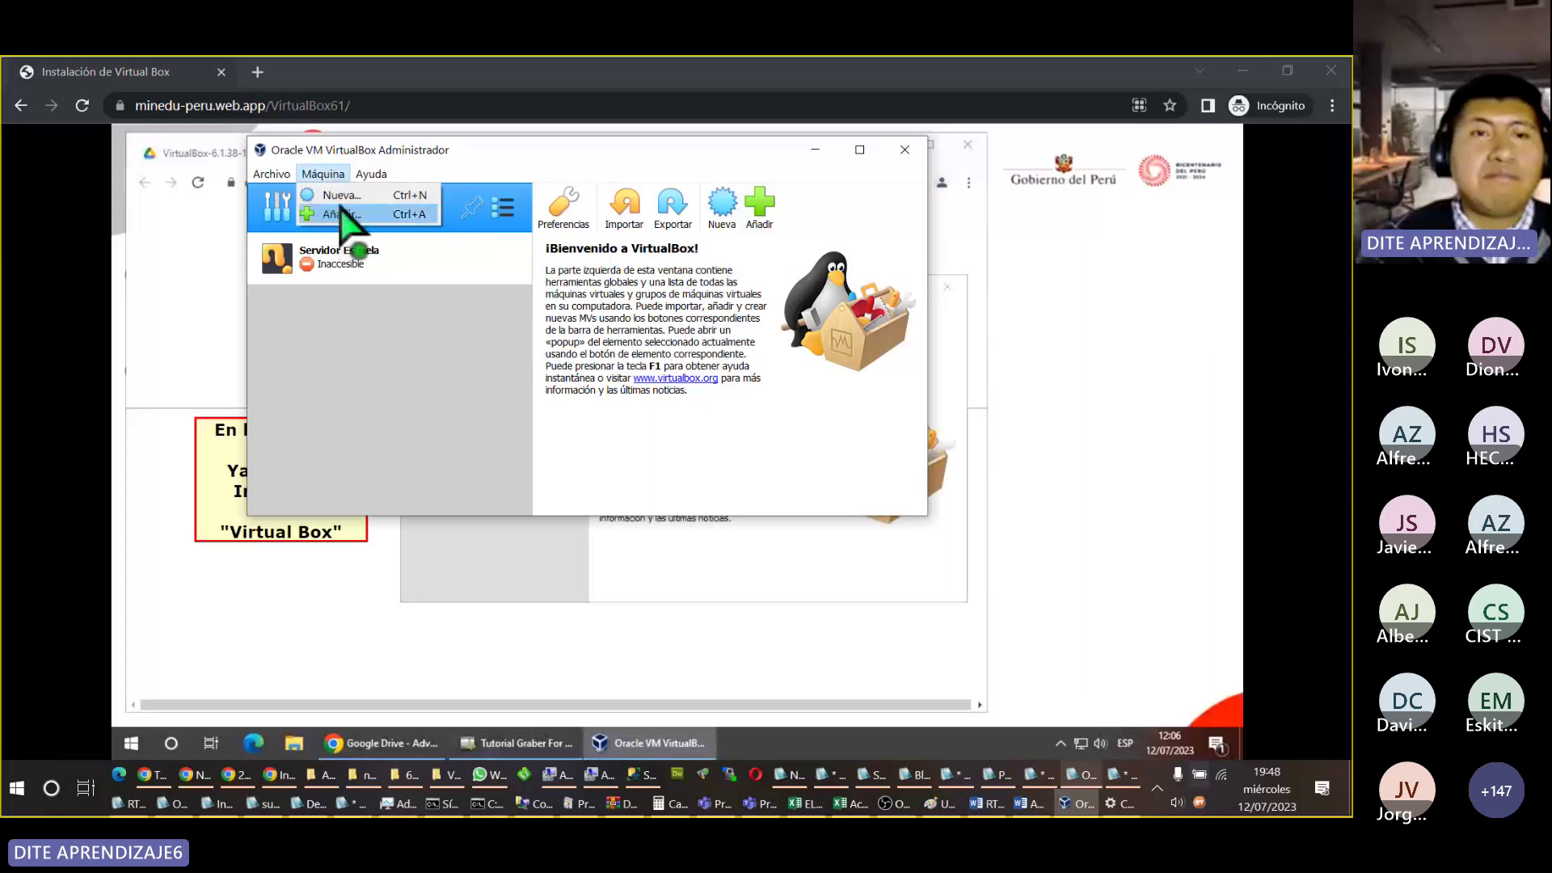
{"action": "left_click", "coordinate": [339, 197]}
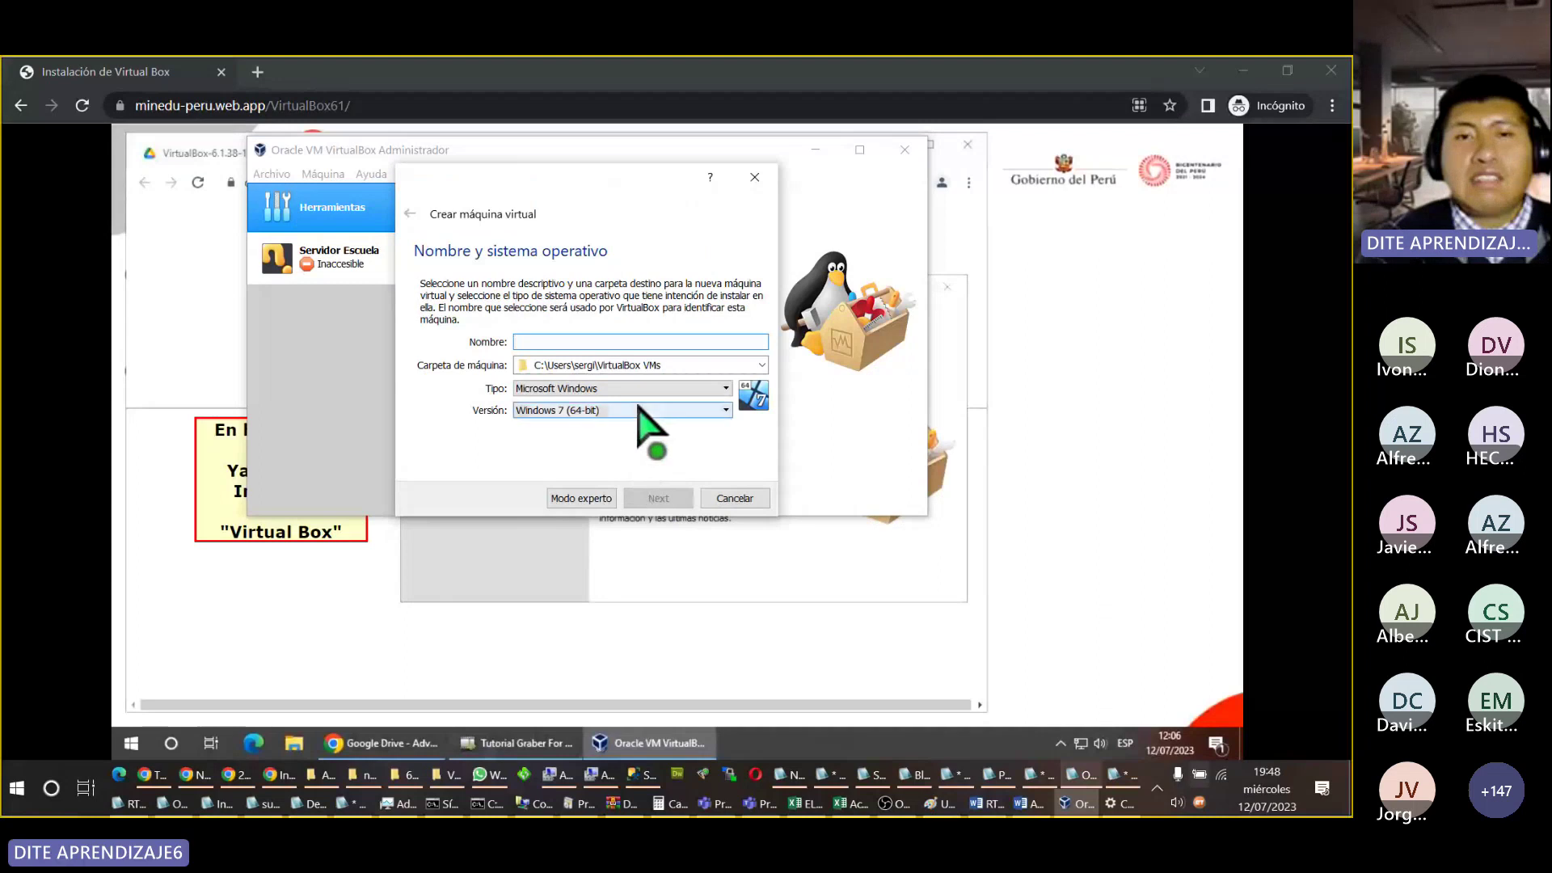
Step: Keep Microsoft Windows as the type and name the new virtual machine 'Windows'
{"action": "left_click", "coordinate": [647, 389]}
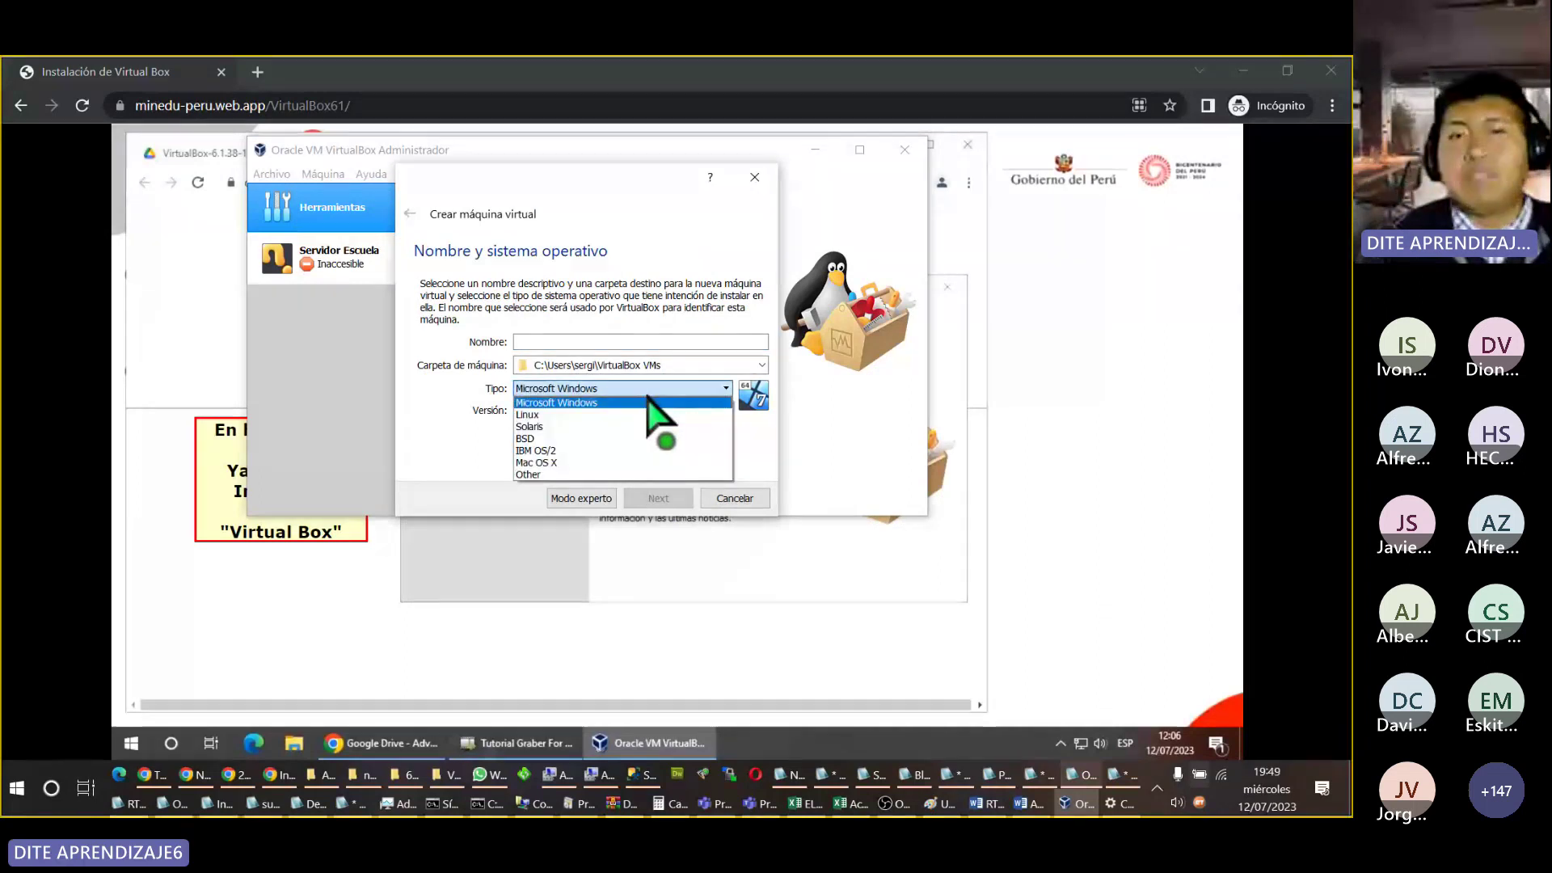
{"action": "left_click", "coordinate": [647, 399]}
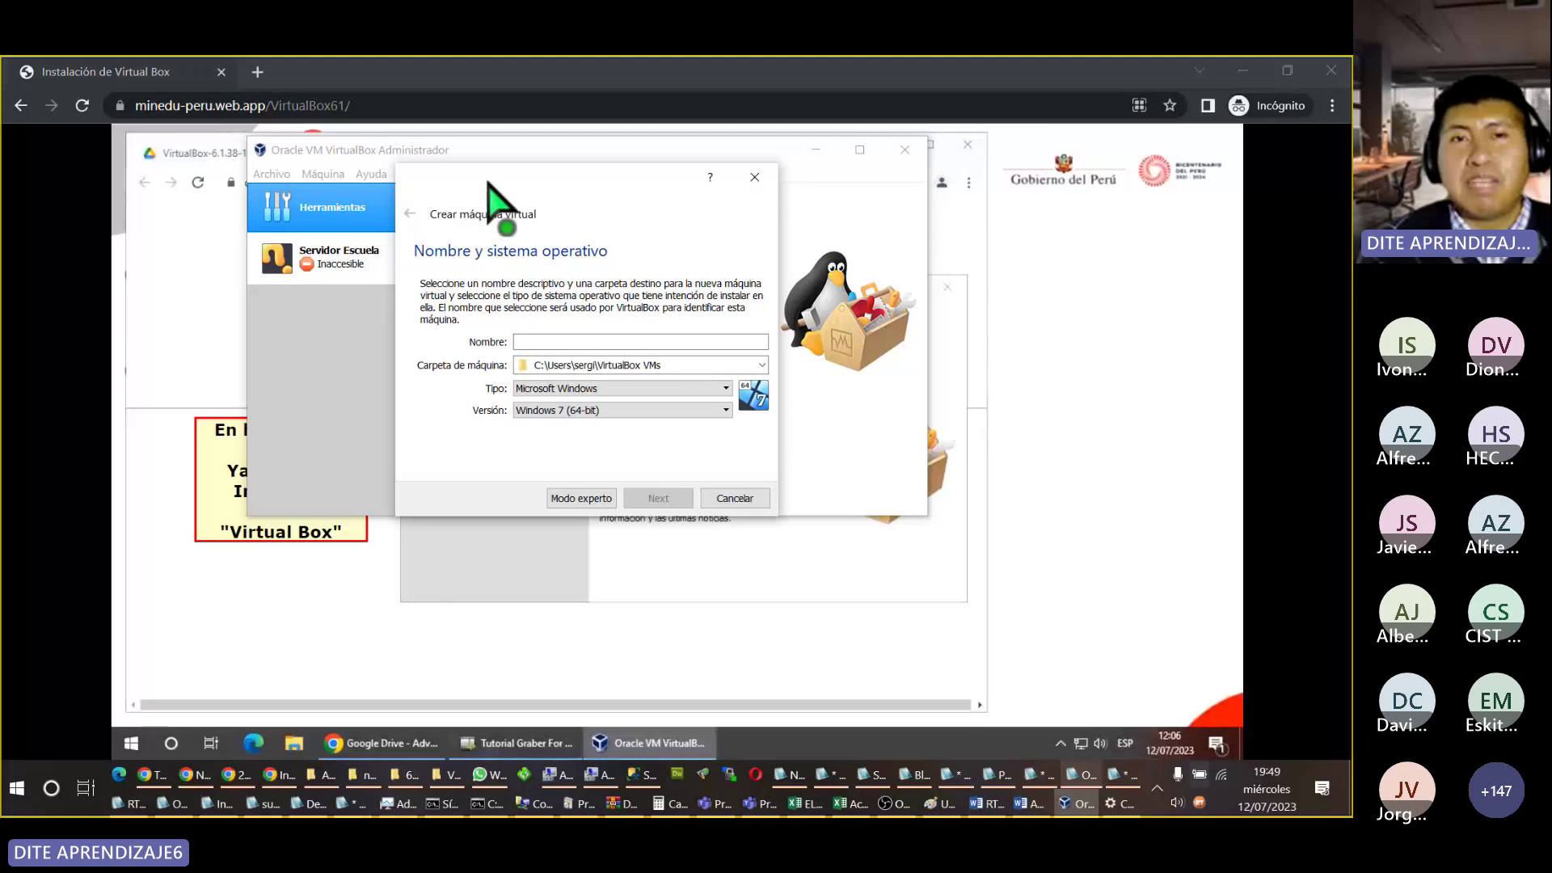
{"action": "left_click_drag", "start_coordinate": [487, 191], "coordinate": [567, 246]}
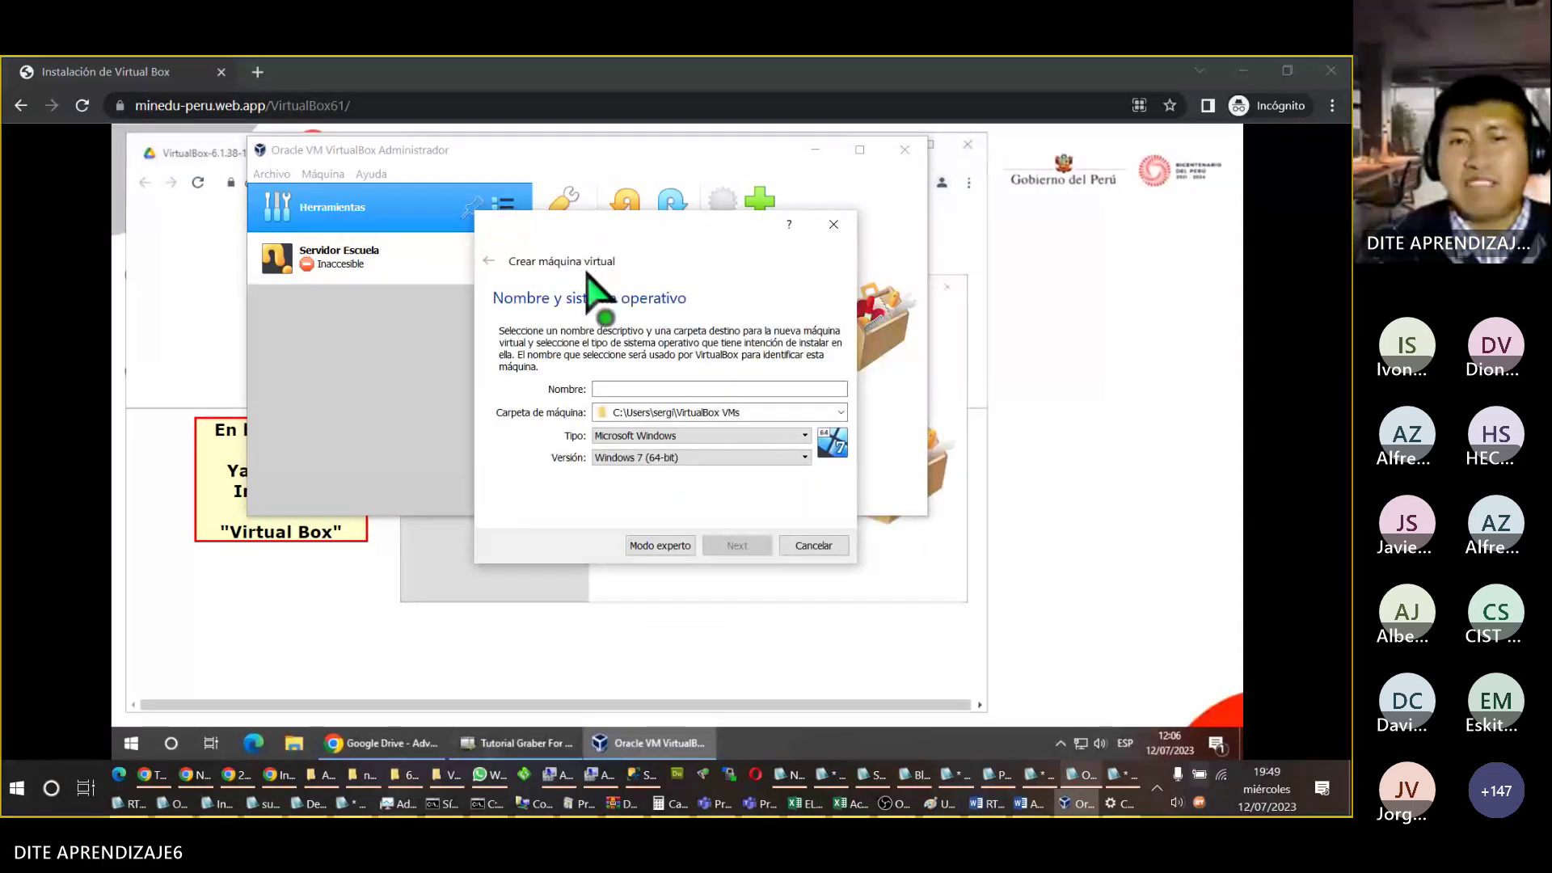
{"action": "left_click", "coordinate": [635, 389]}
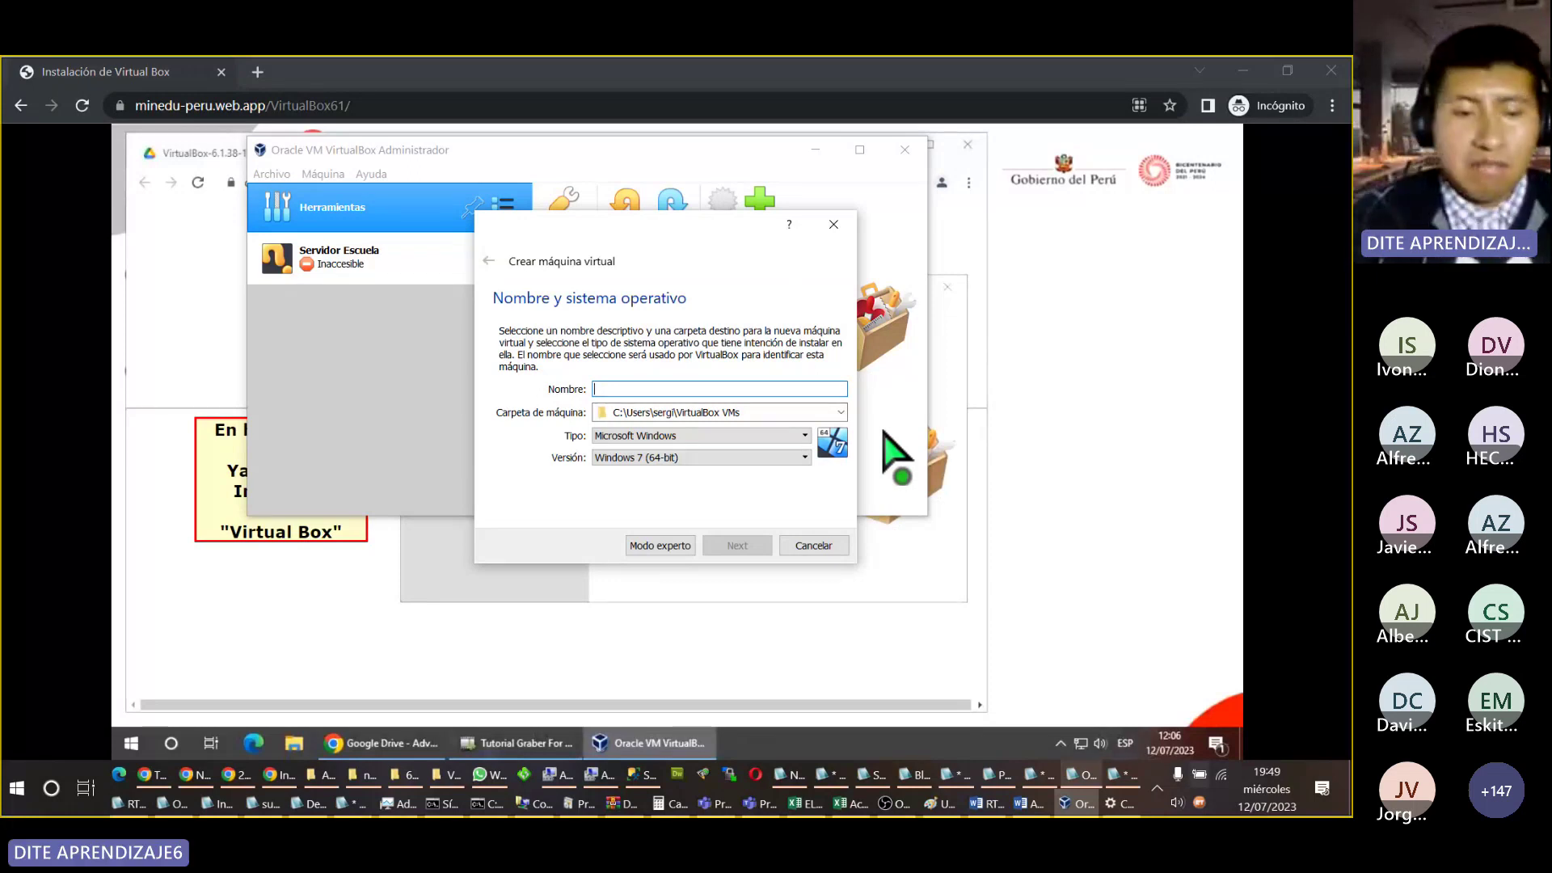
{"action": "type", "text": "Window"}
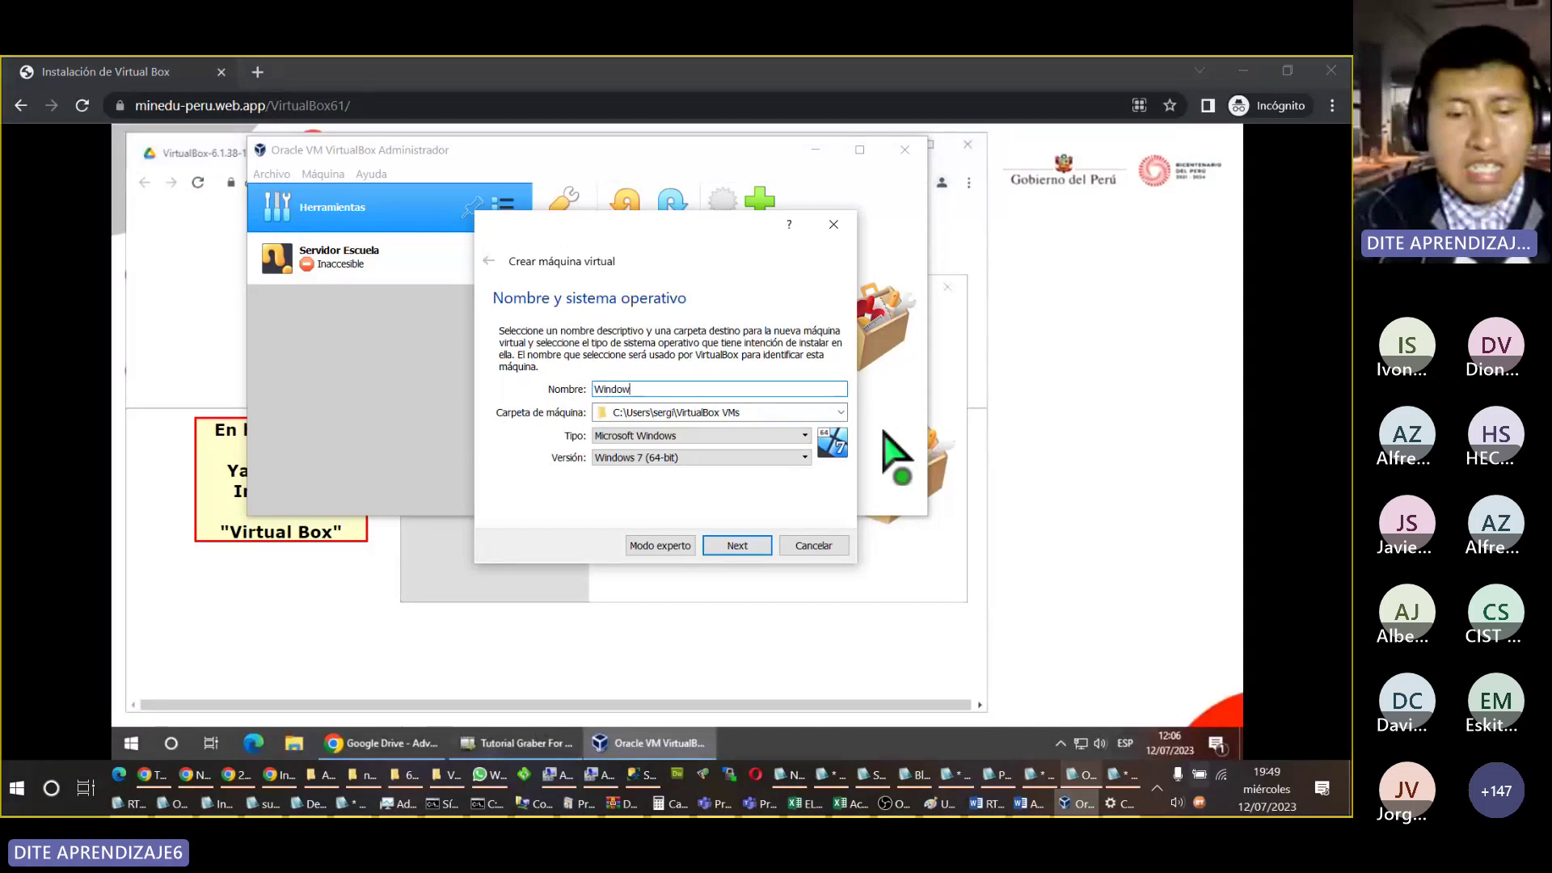
{"action": "type", "text": "s"}
Step: Choose Otro... in the Carpeta de máquina list to browse for a different folder
{"action": "left_click", "coordinate": [824, 408]}
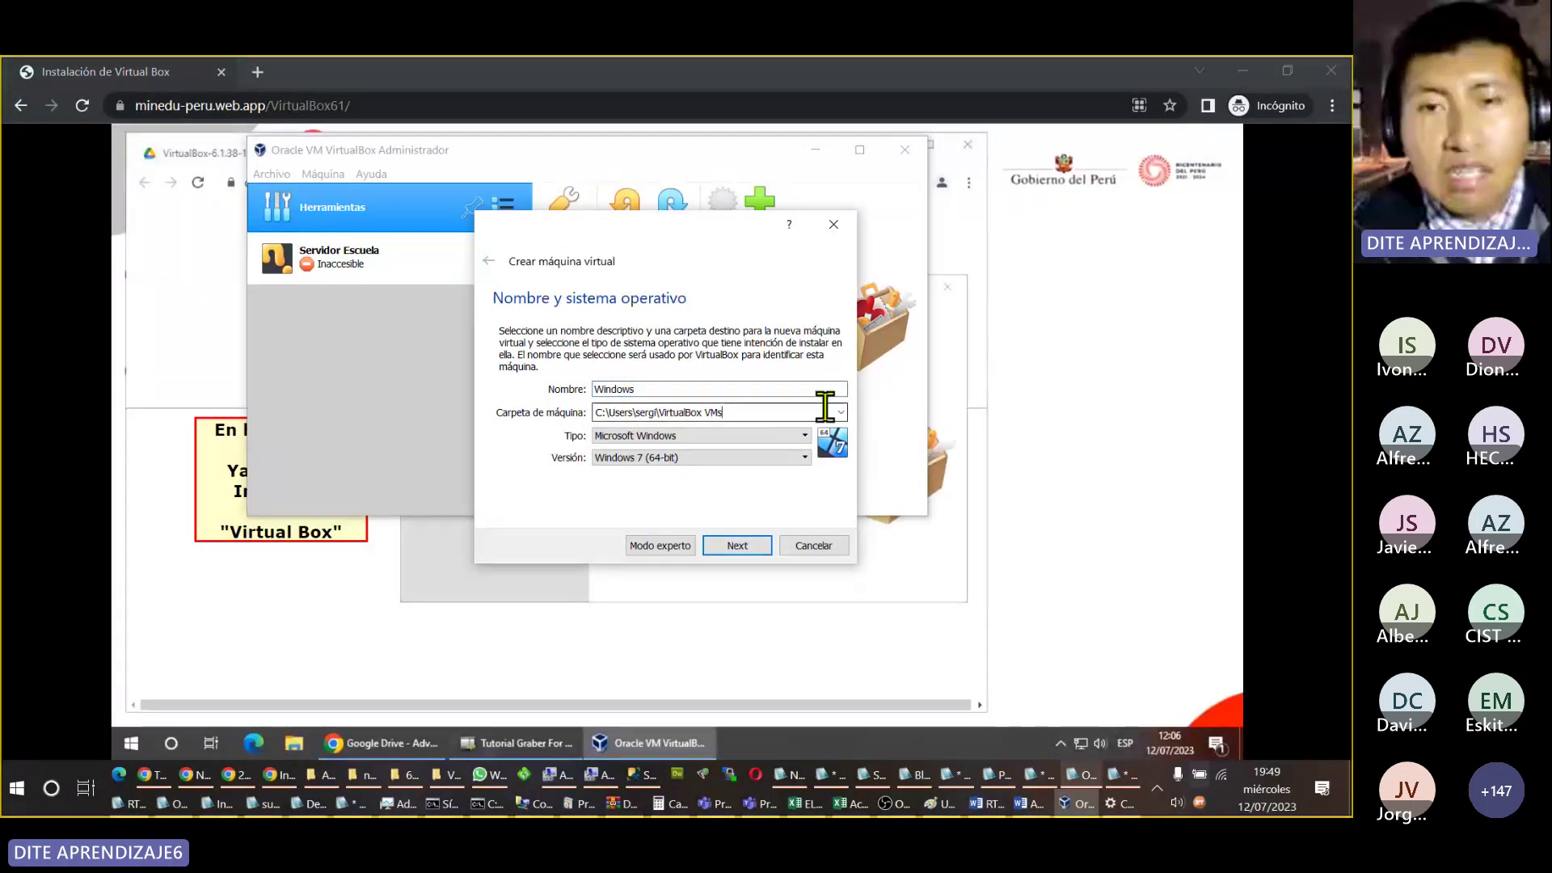
{"action": "left_click_drag", "start_coordinate": [790, 409], "coordinate": [478, 405]}
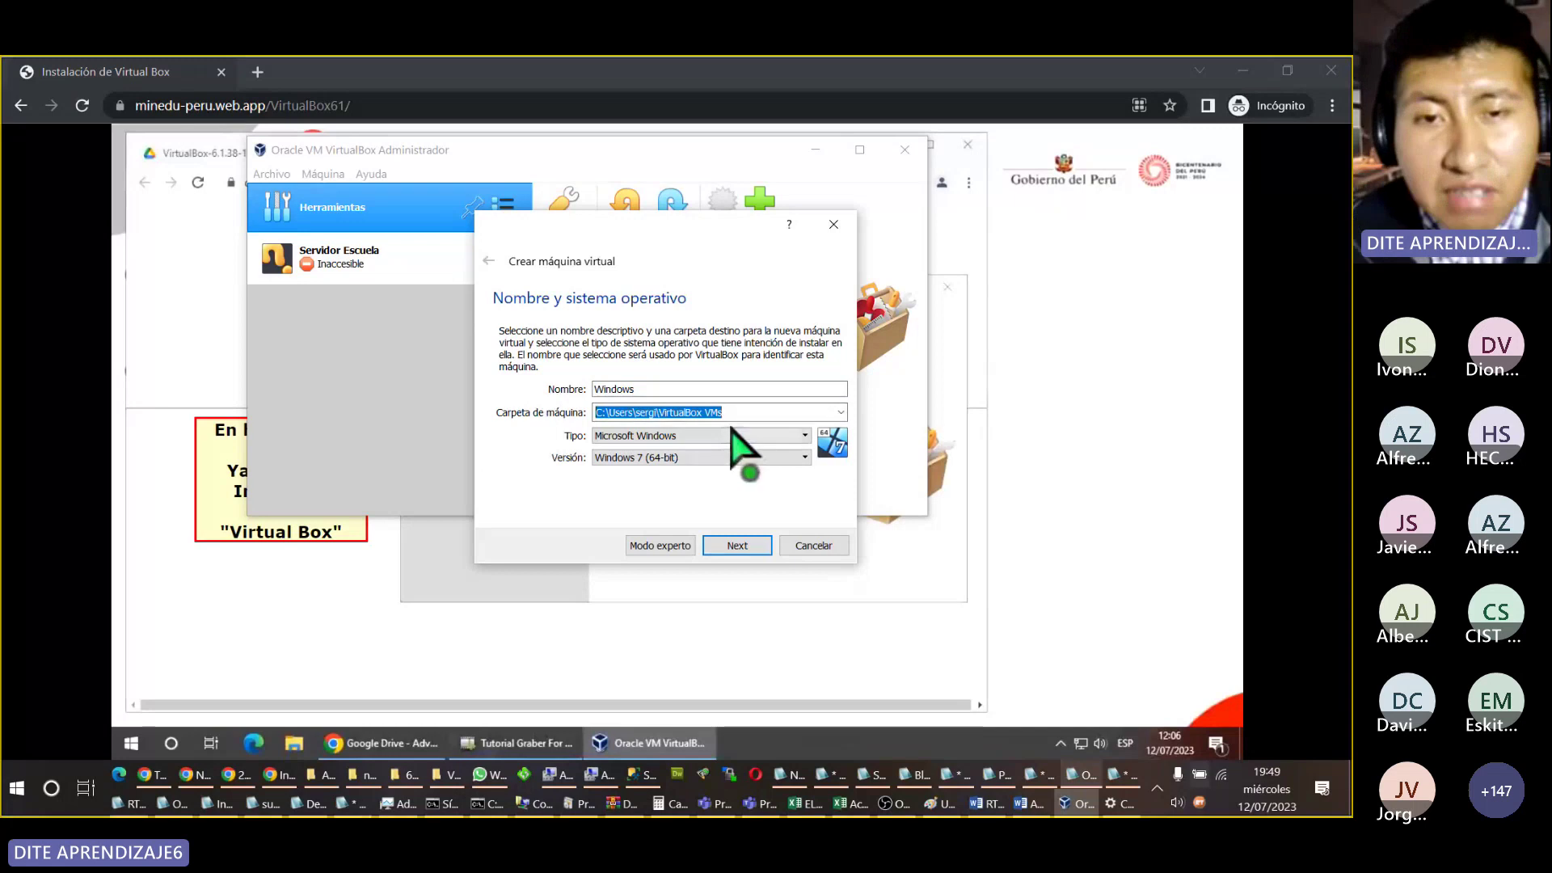
{"action": "left_click", "coordinate": [751, 413]}
{"action": "left_click_drag", "start_coordinate": [753, 413], "coordinate": [555, 409]}
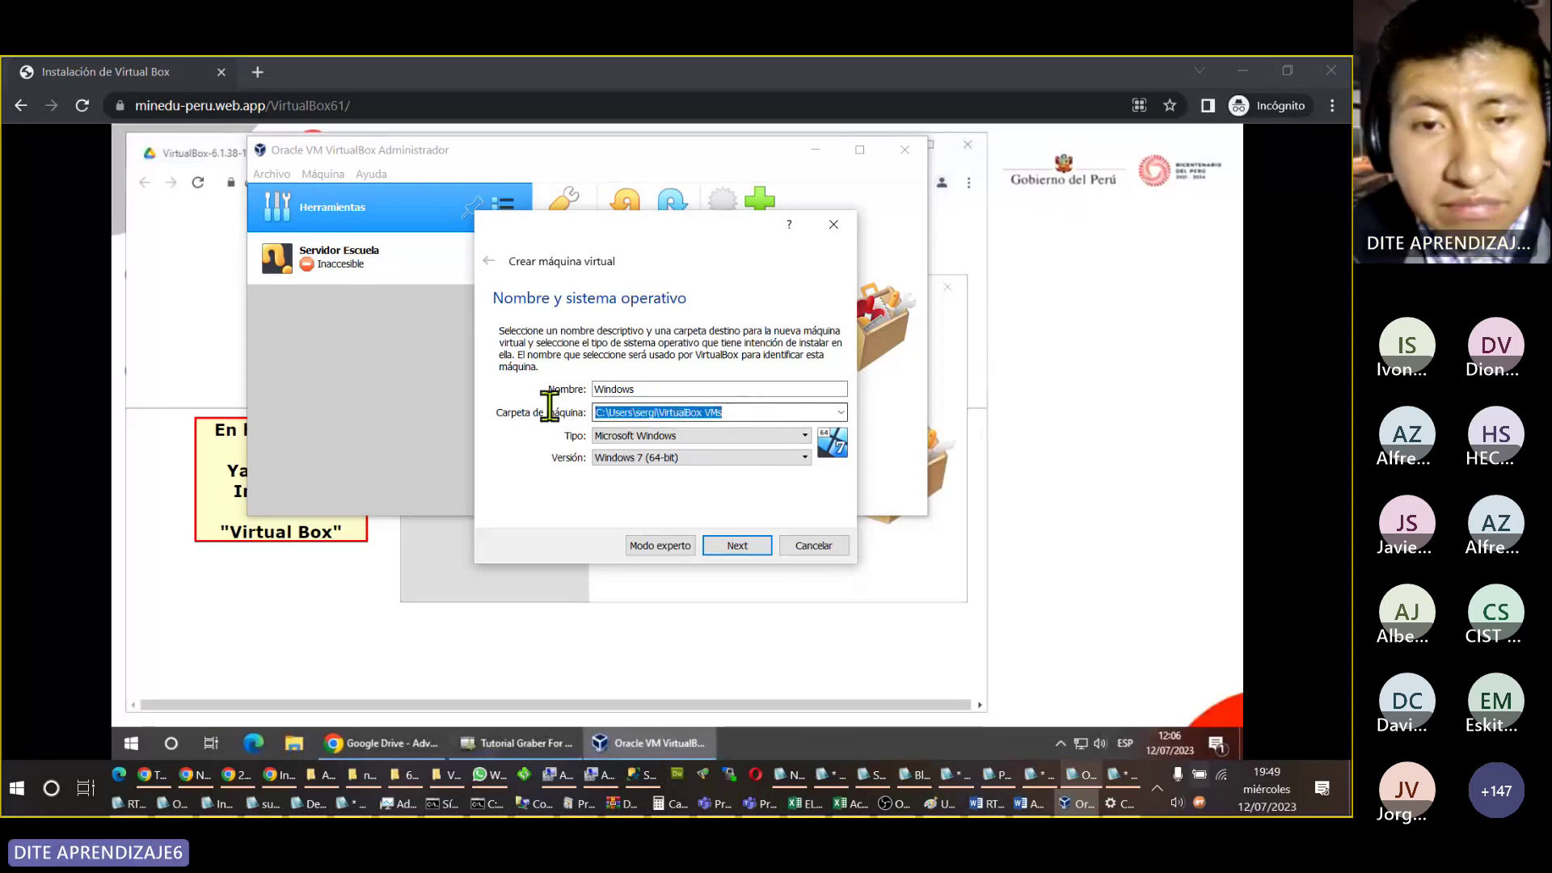
{"action": "left_click", "coordinate": [771, 410]}
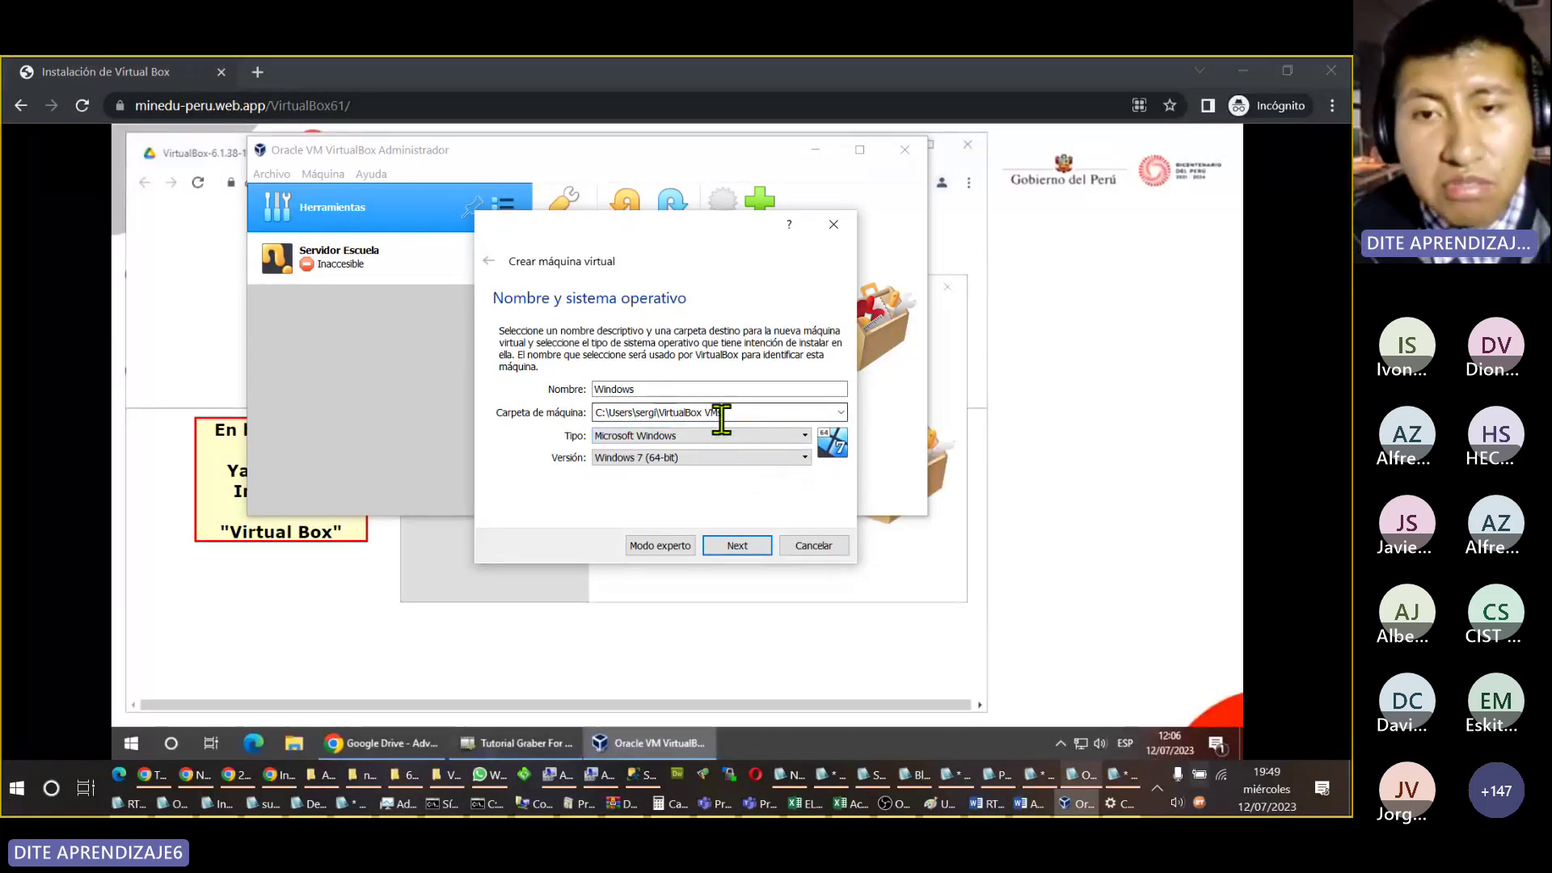
{"action": "left_click", "coordinate": [841, 413]}
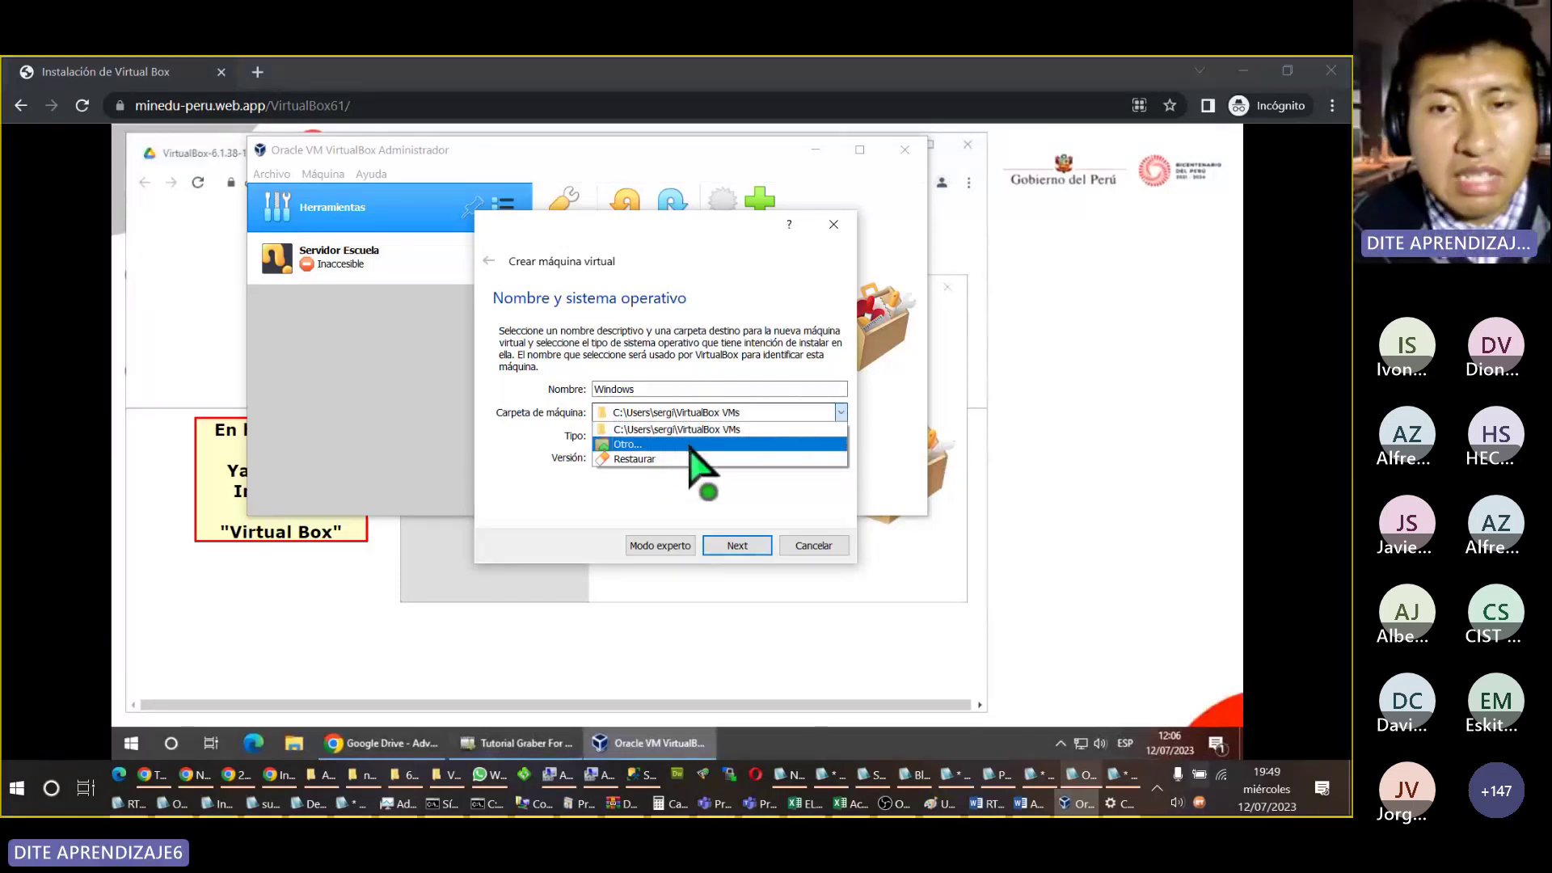
{"action": "left_click", "coordinate": [833, 413]}
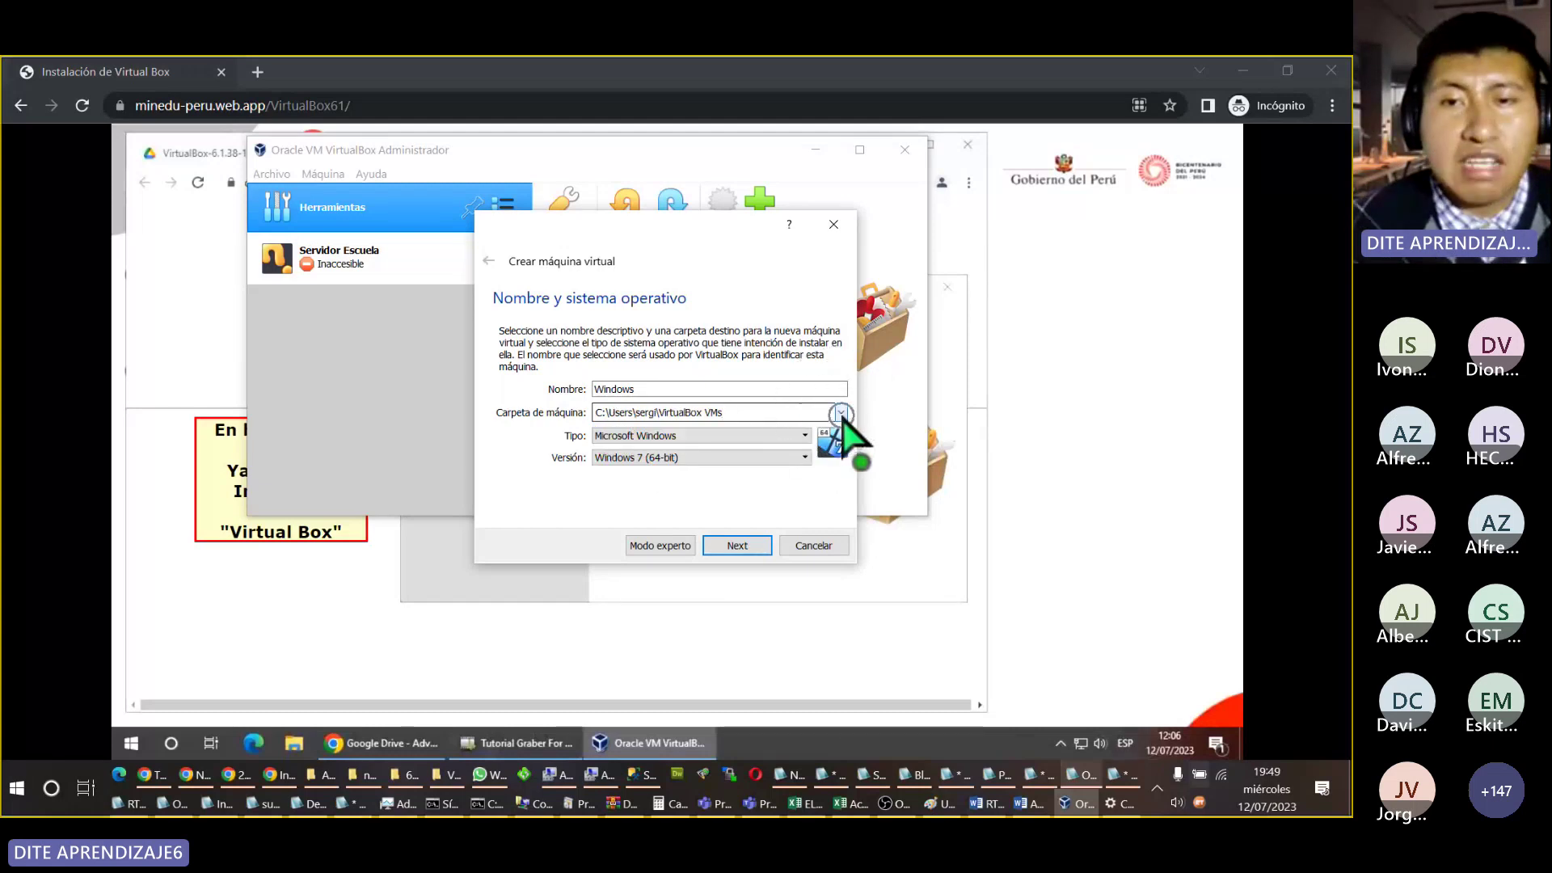
{"action": "left_click", "coordinate": [841, 414]}
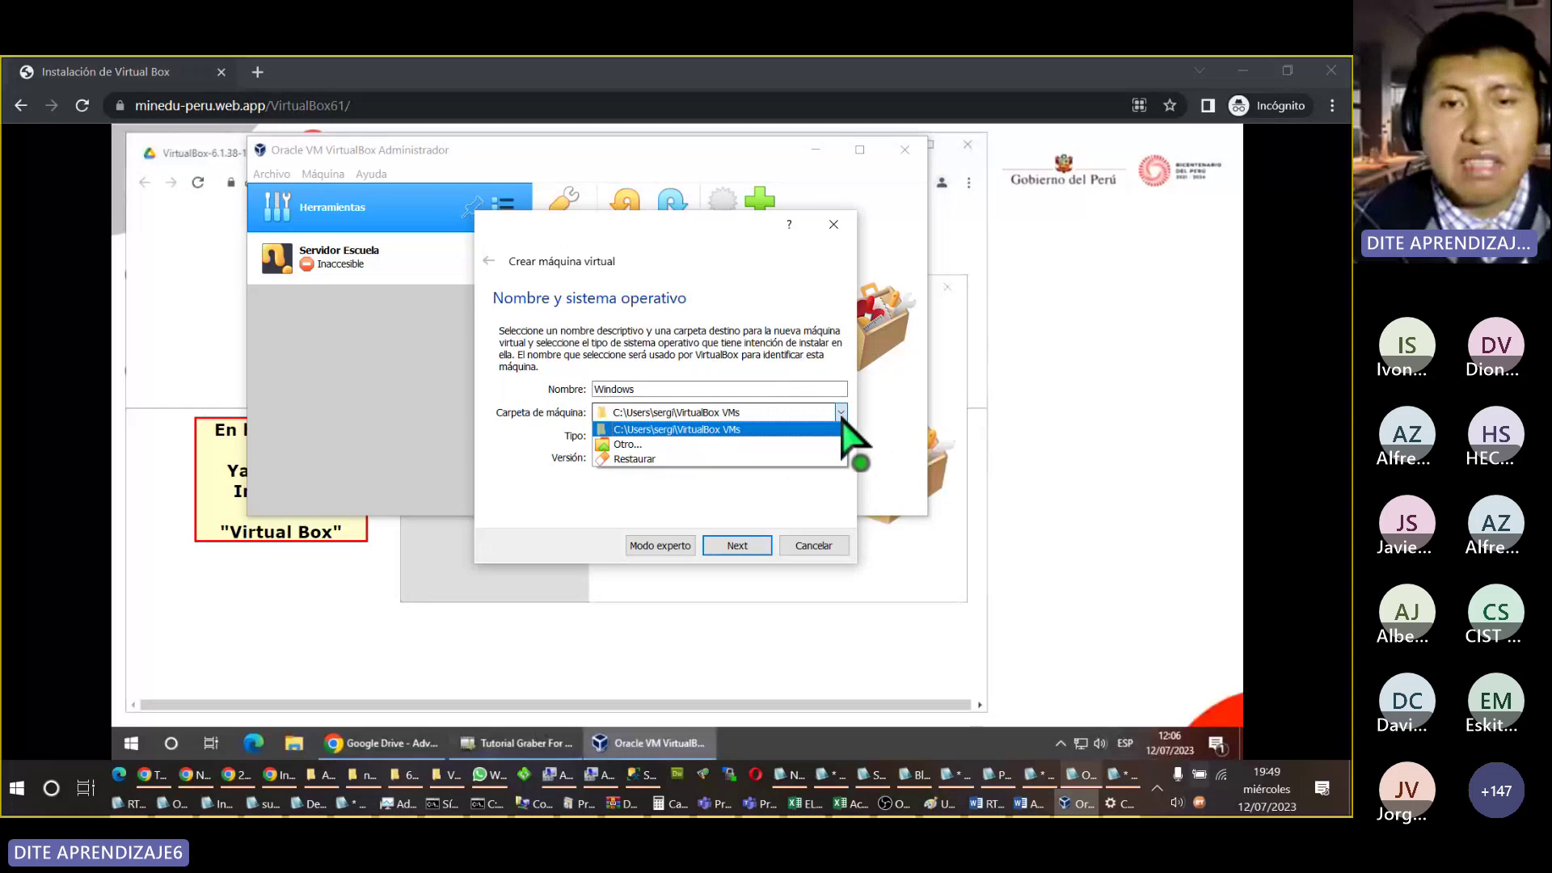
{"action": "left_click", "coordinate": [689, 444]}
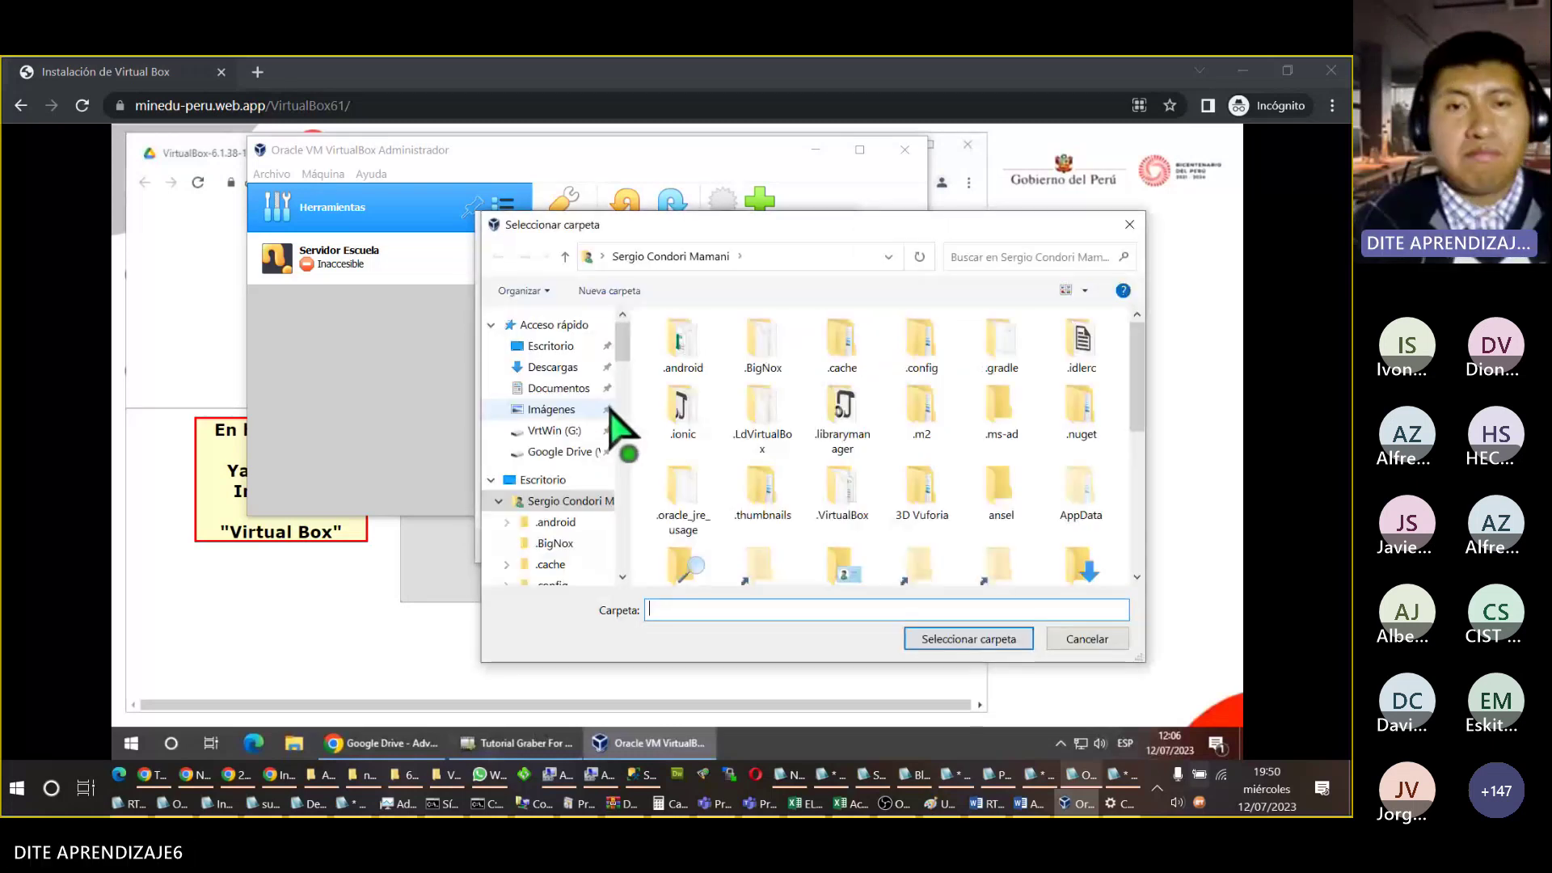
Step: Create folder _MAQUINAVirtual on ArchivosE (E:) and select it as the machine folder
{"action": "scroll", "coordinate": [630, 380], "scroll_direction": "down", "scroll_amount": 4}
{"action": "scroll", "coordinate": [607, 374], "scroll_direction": "up", "scroll_amount": 2}
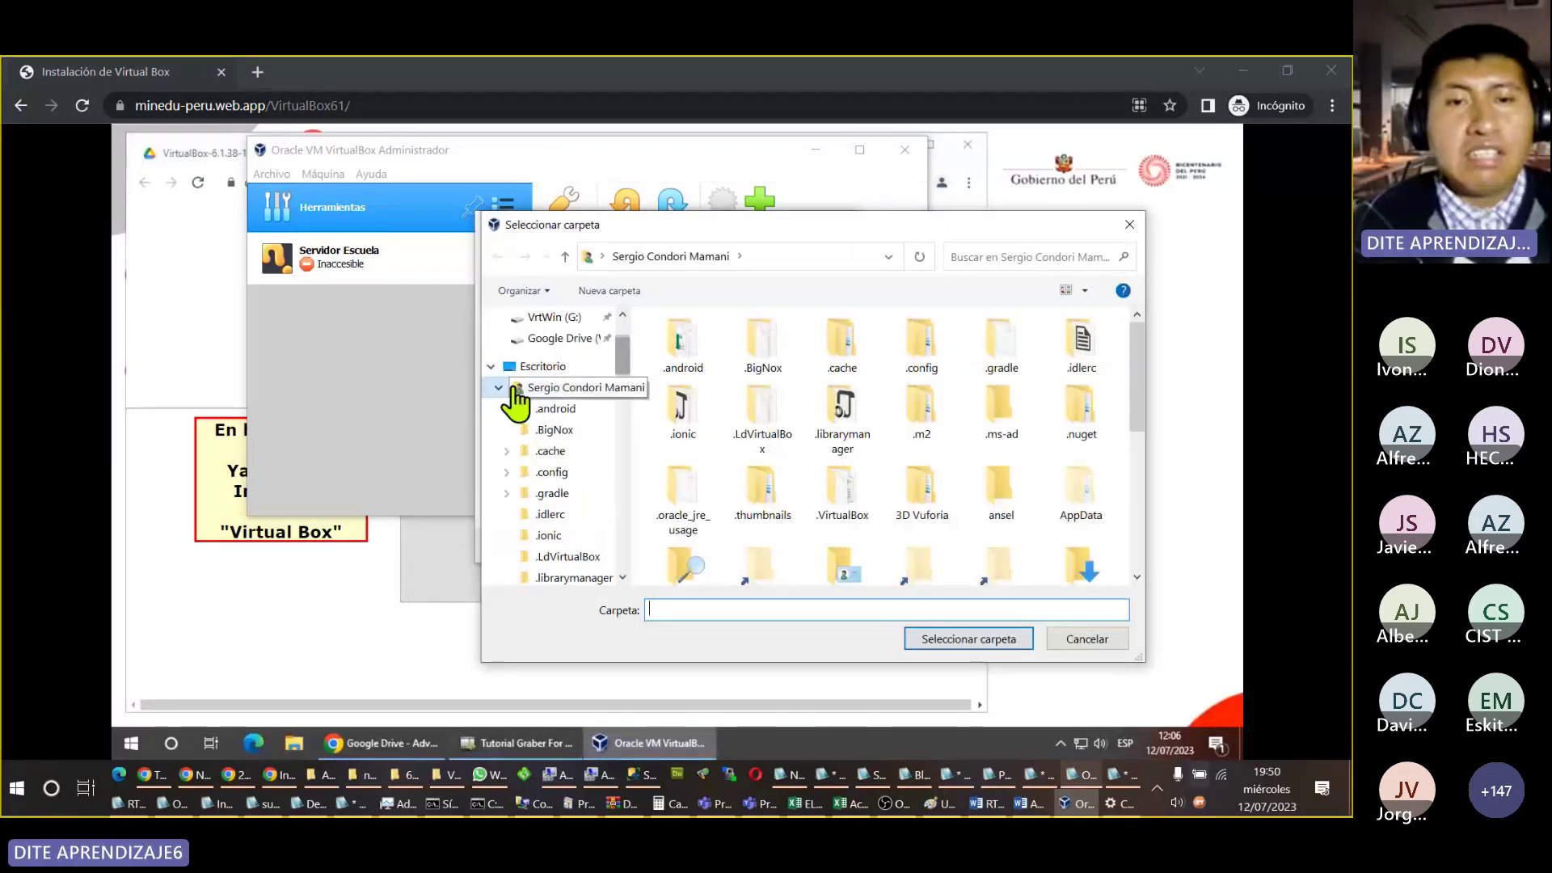
{"action": "scroll", "coordinate": [555, 489], "scroll_direction": "down", "scroll_amount": 10}
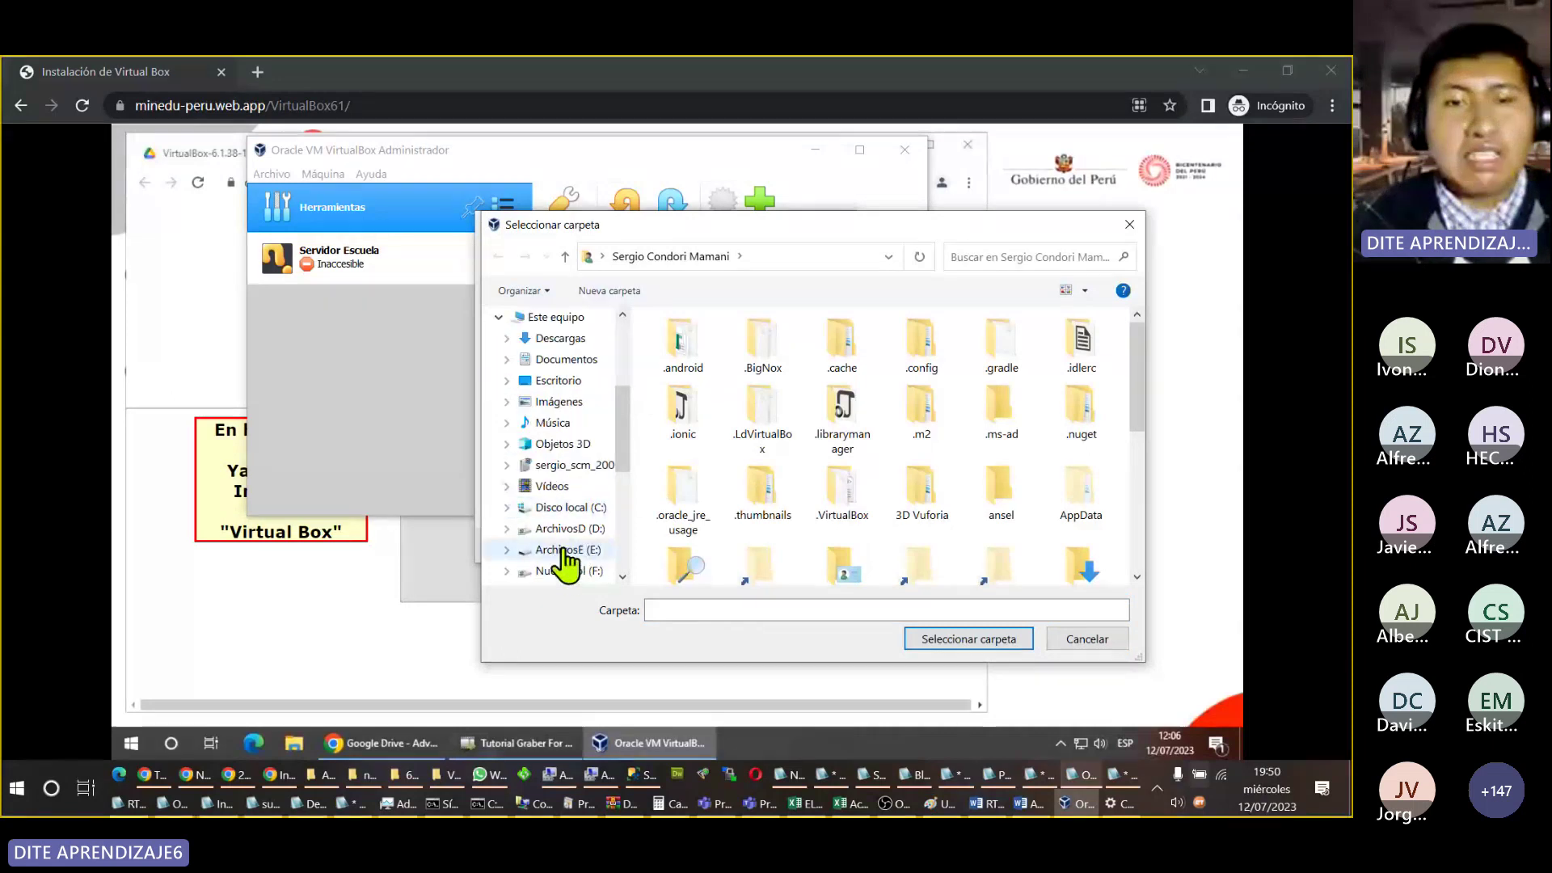
{"action": "left_click", "coordinate": [563, 550]}
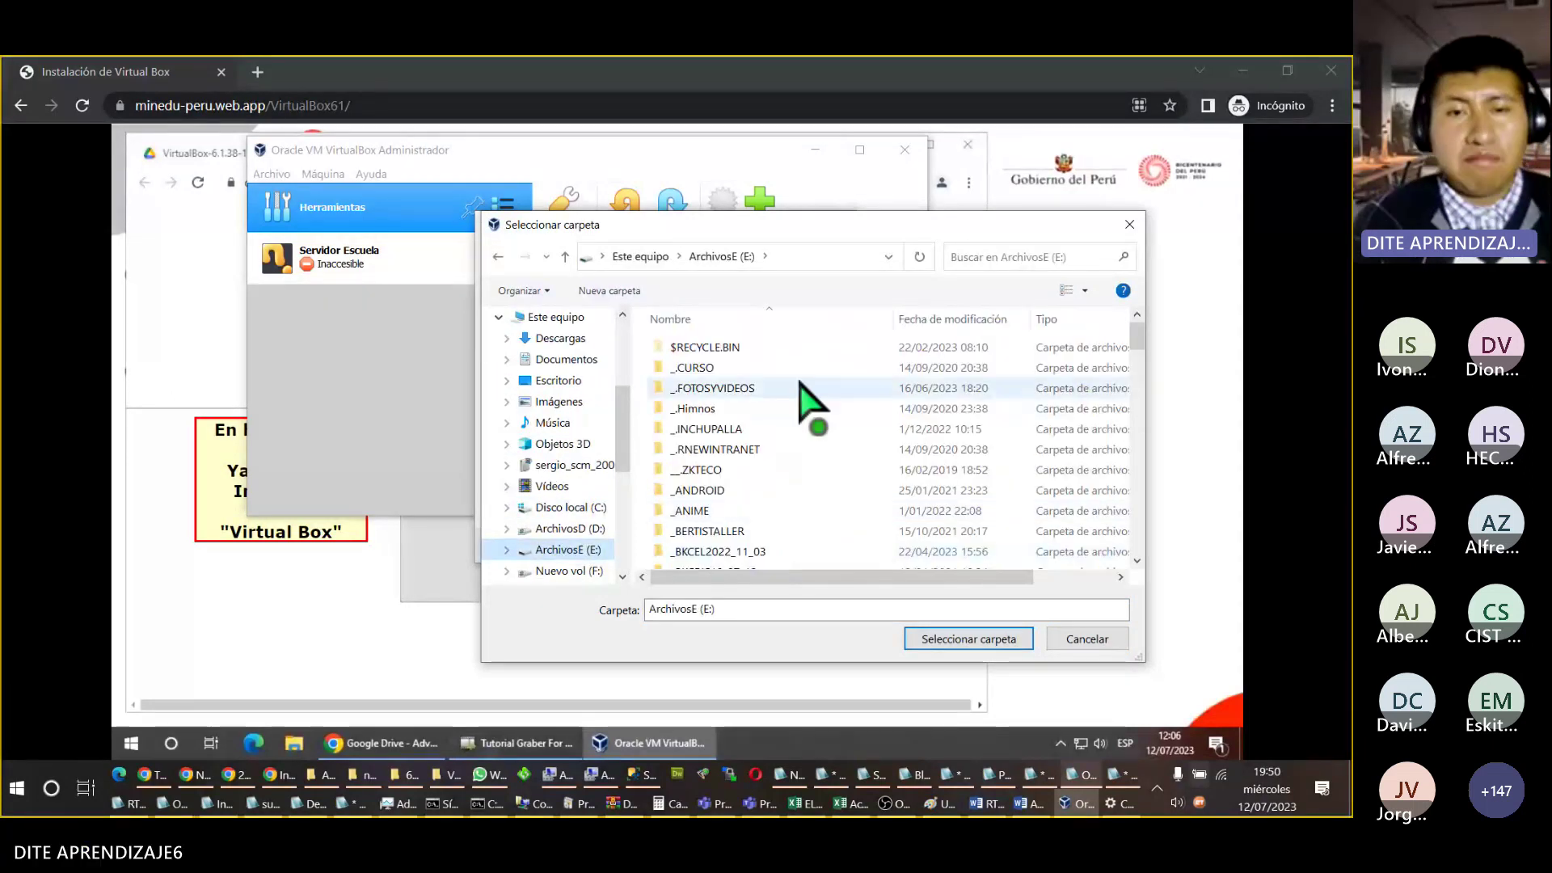
{"action": "left_click", "coordinate": [610, 291]}
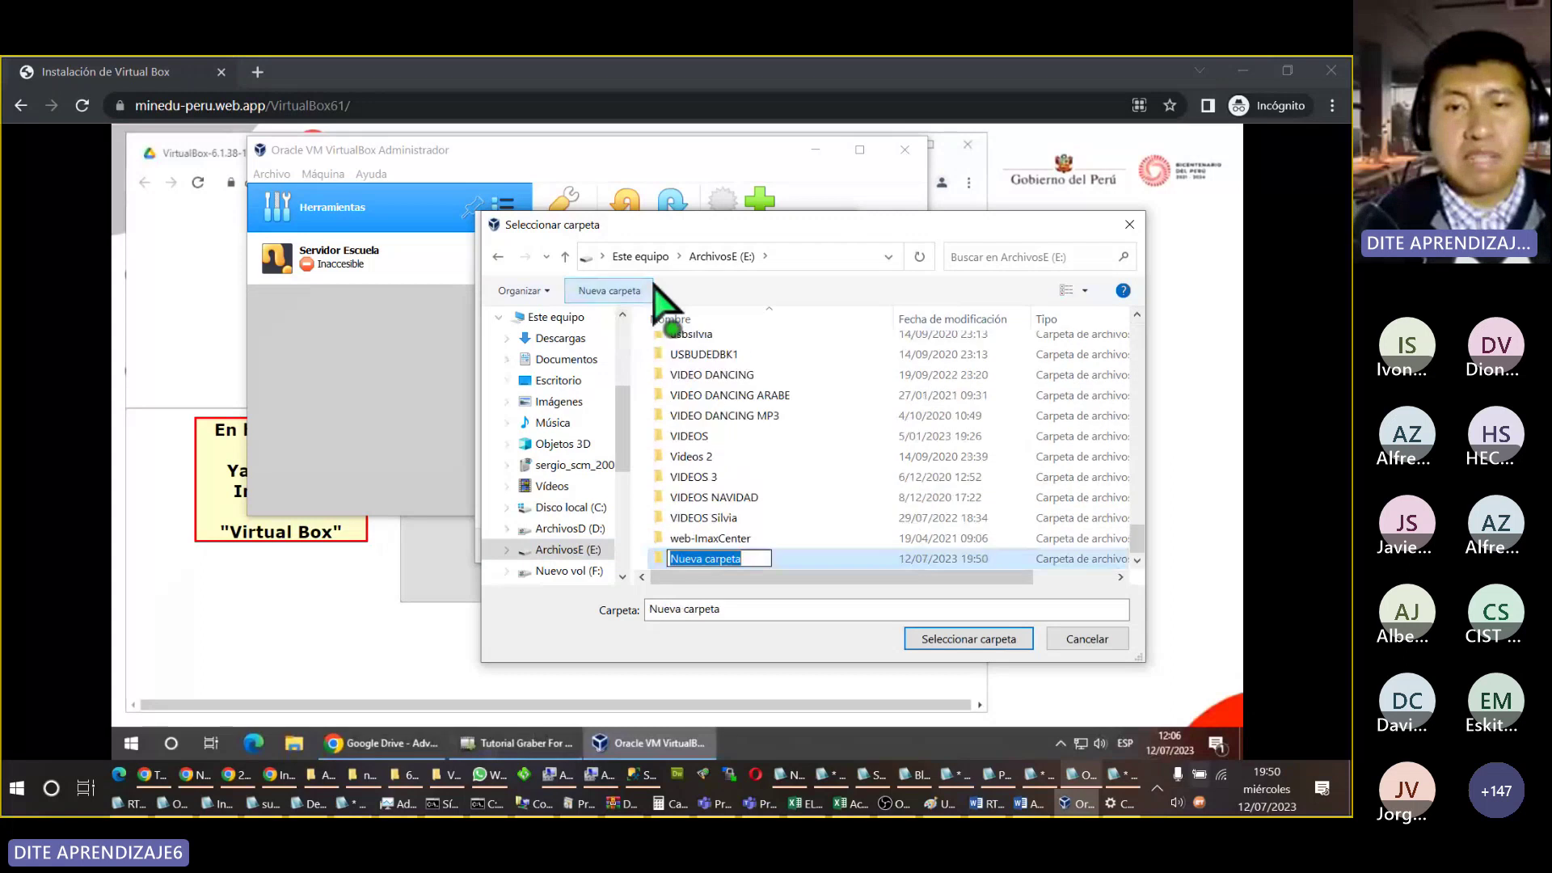
{"action": "key", "text": "BackSpace"}
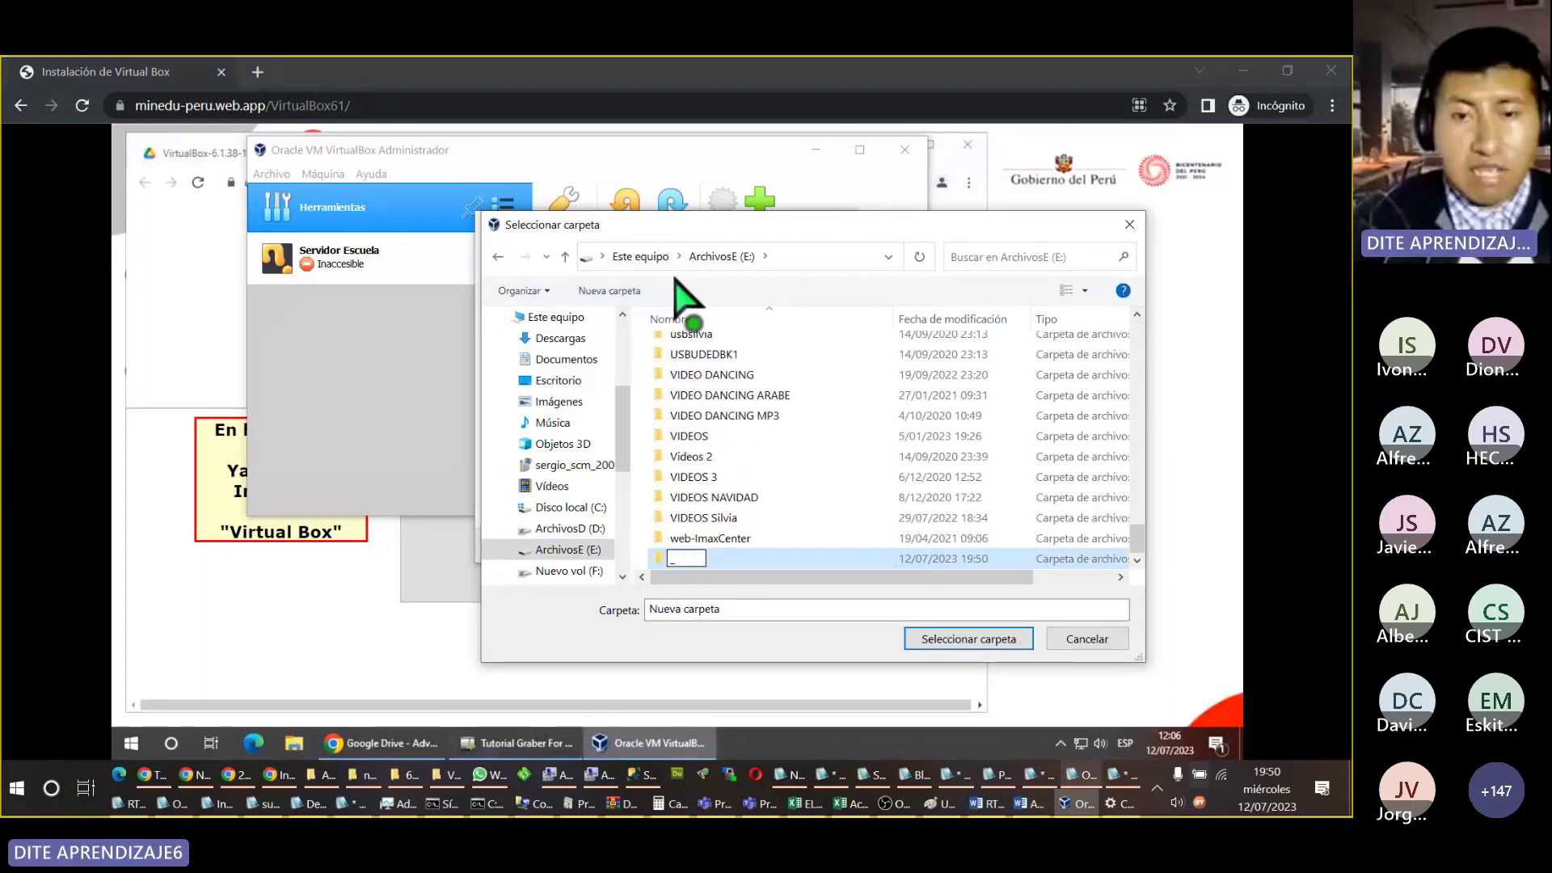
{"action": "type", "text": "_MAQUINA"}
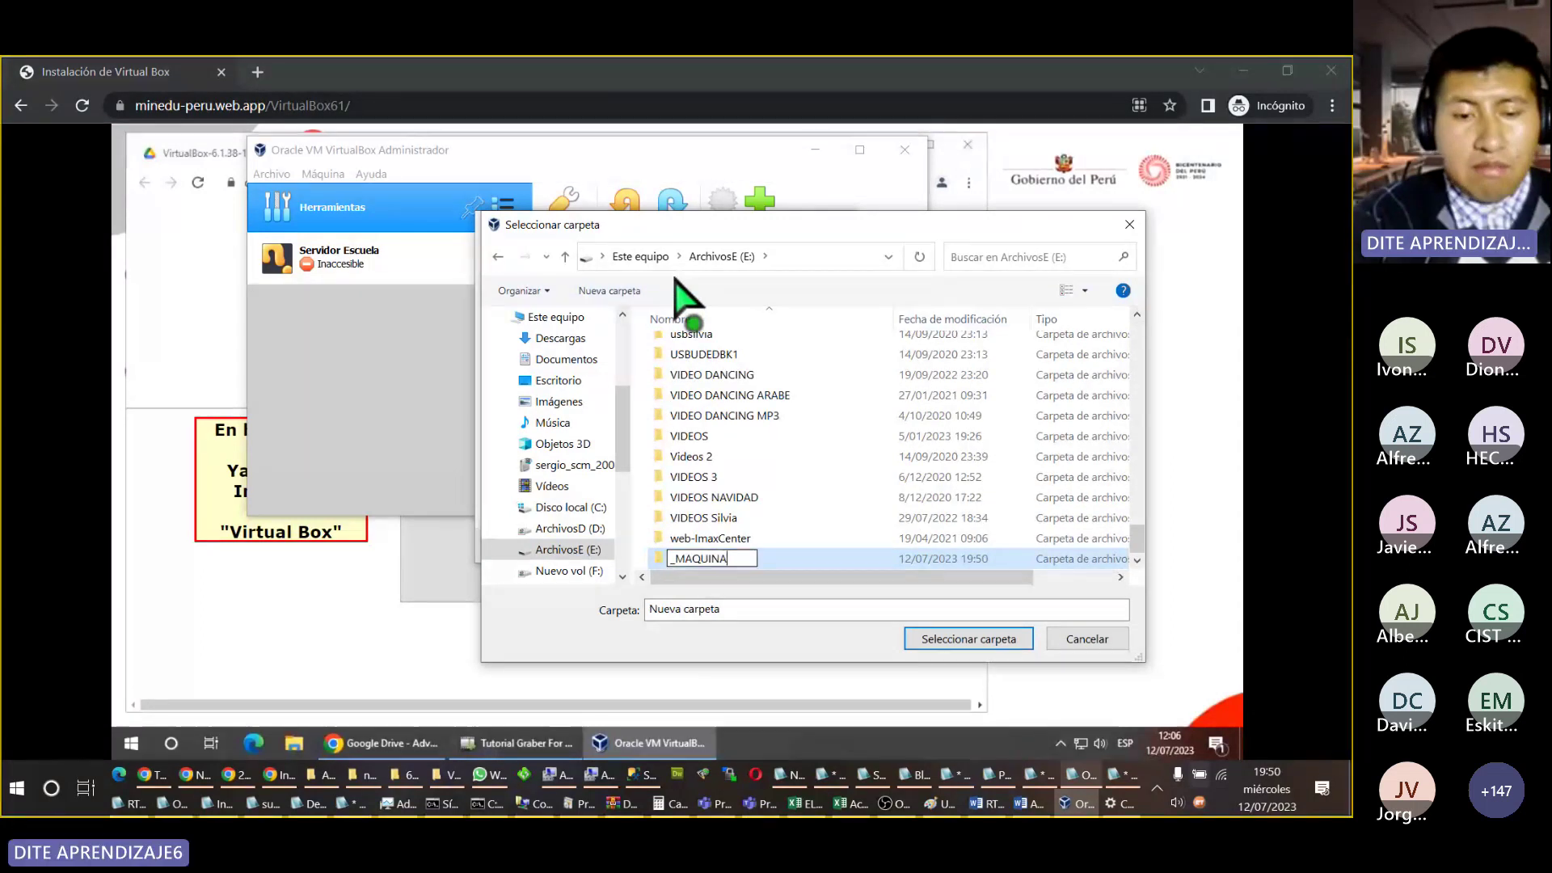
{"action": "type", "text": "Virtual"}
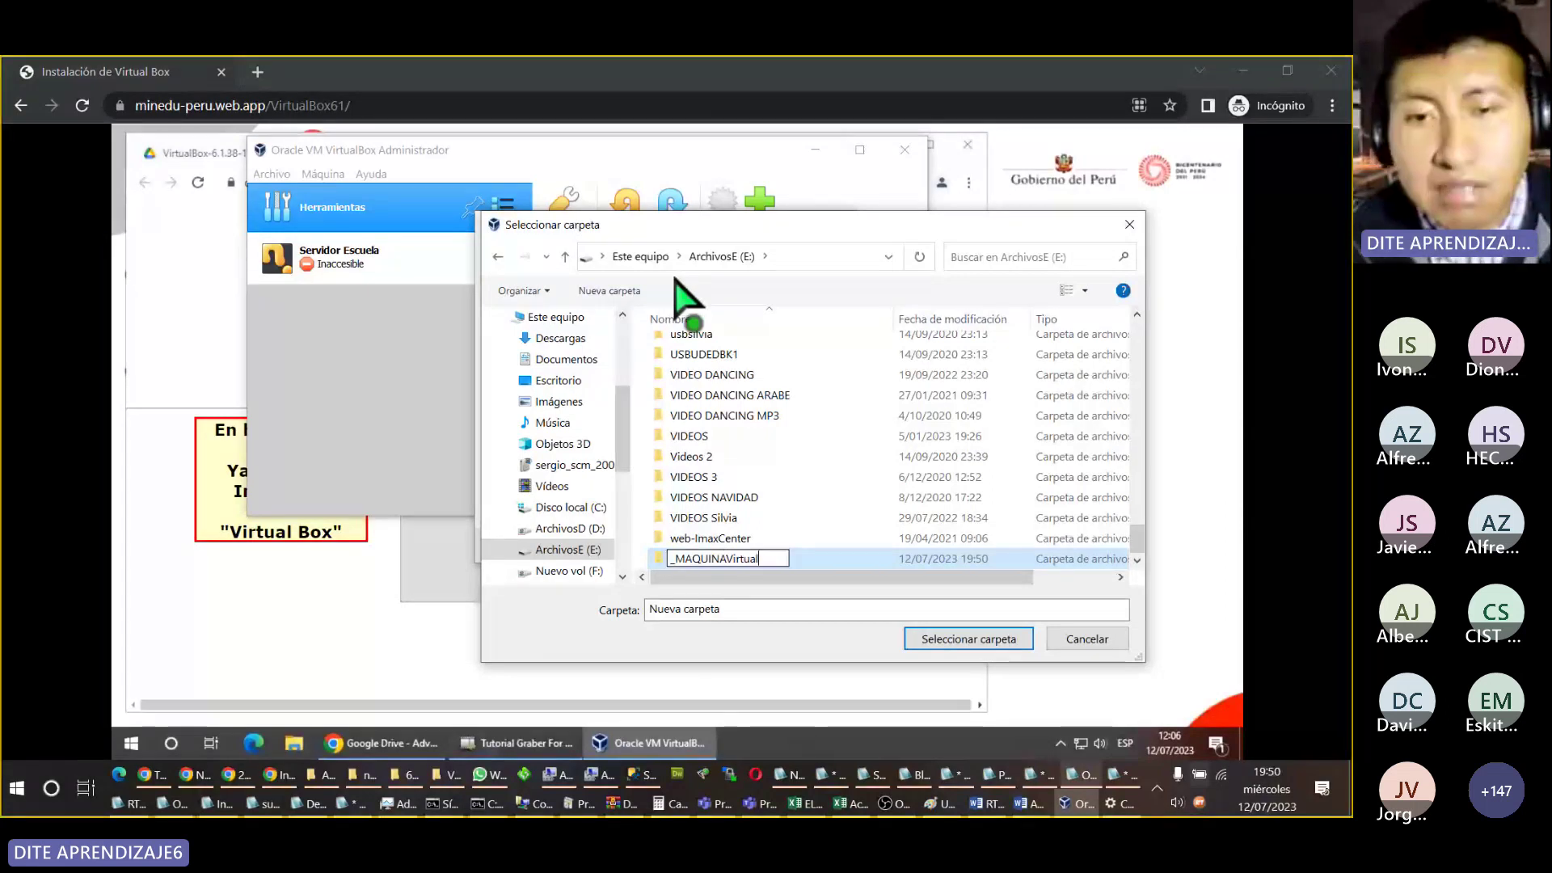
{"action": "key", "text": "Return"}
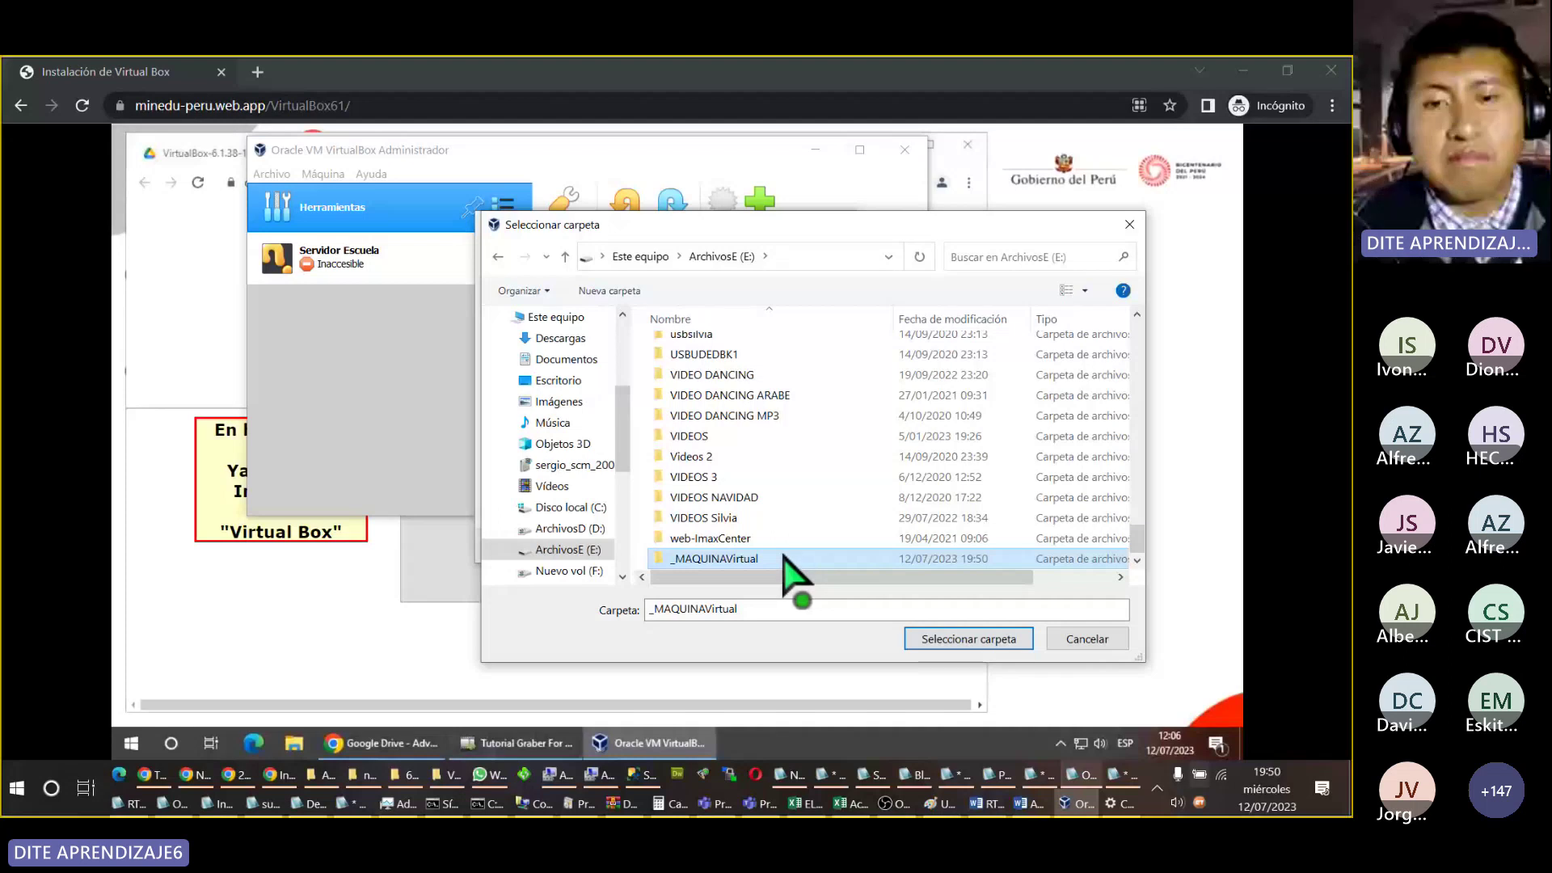
{"action": "double_click", "coordinate": [778, 559]}
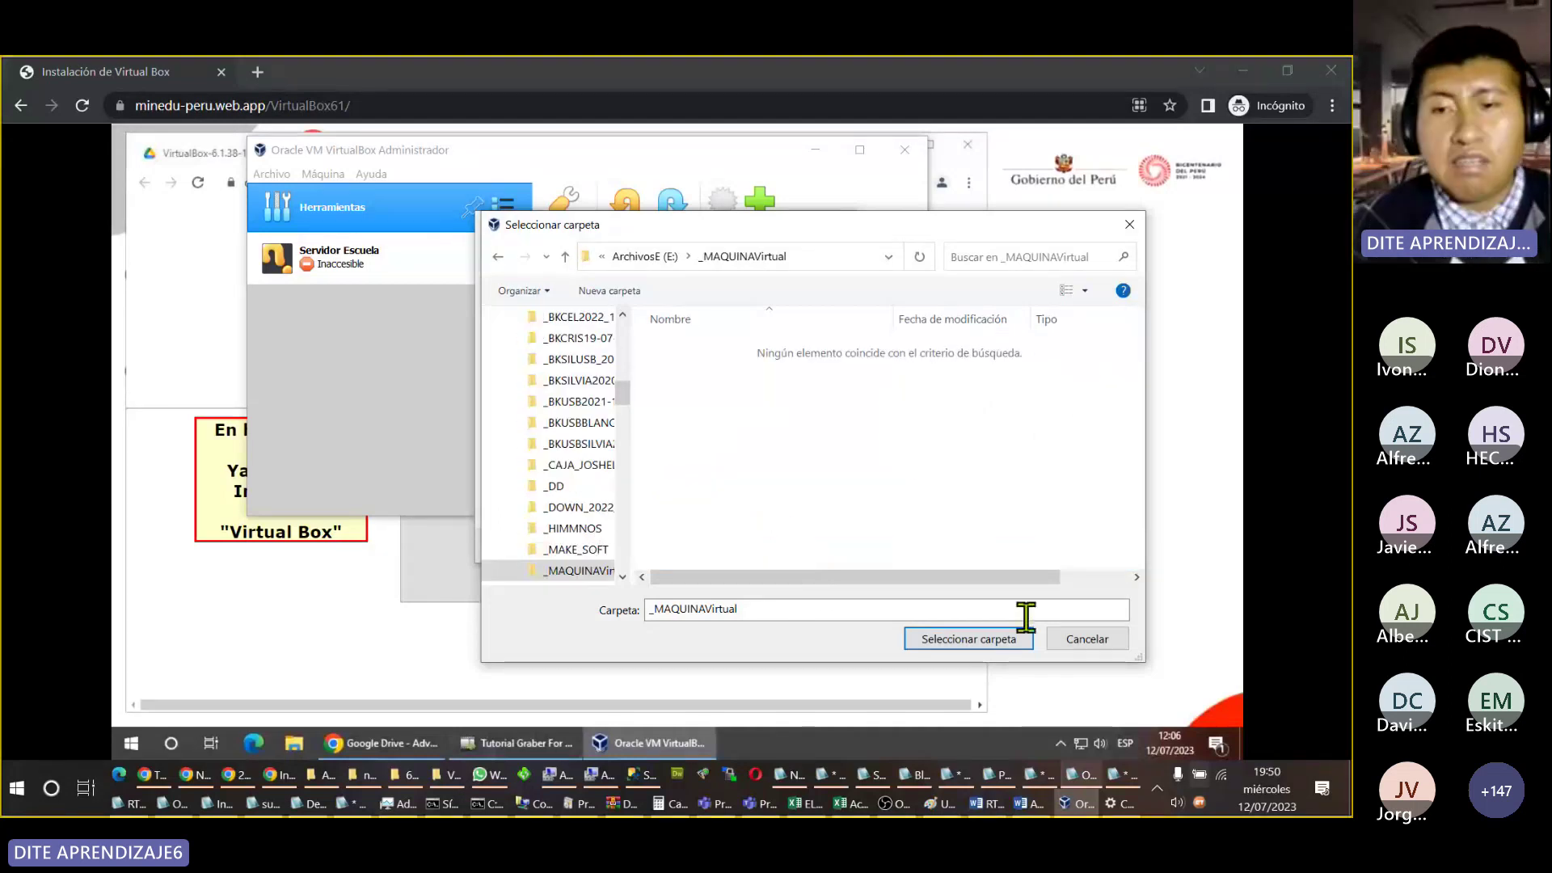
{"action": "left_click", "coordinate": [997, 642]}
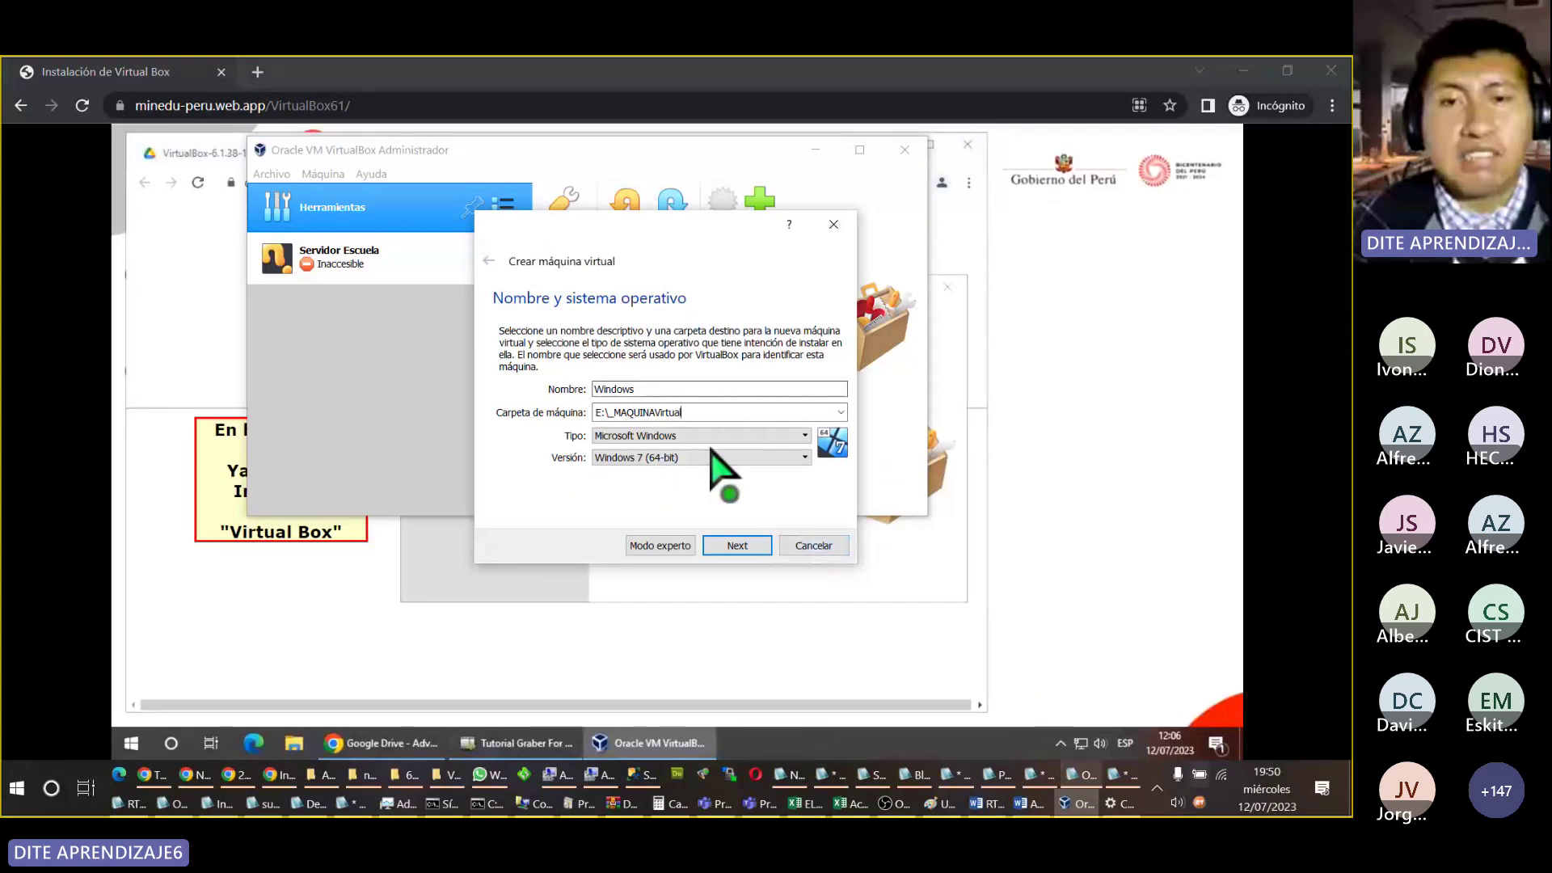
Step: Keep Microsoft Windows as the new VM's operating system type
{"action": "left_click", "coordinate": [647, 390]}
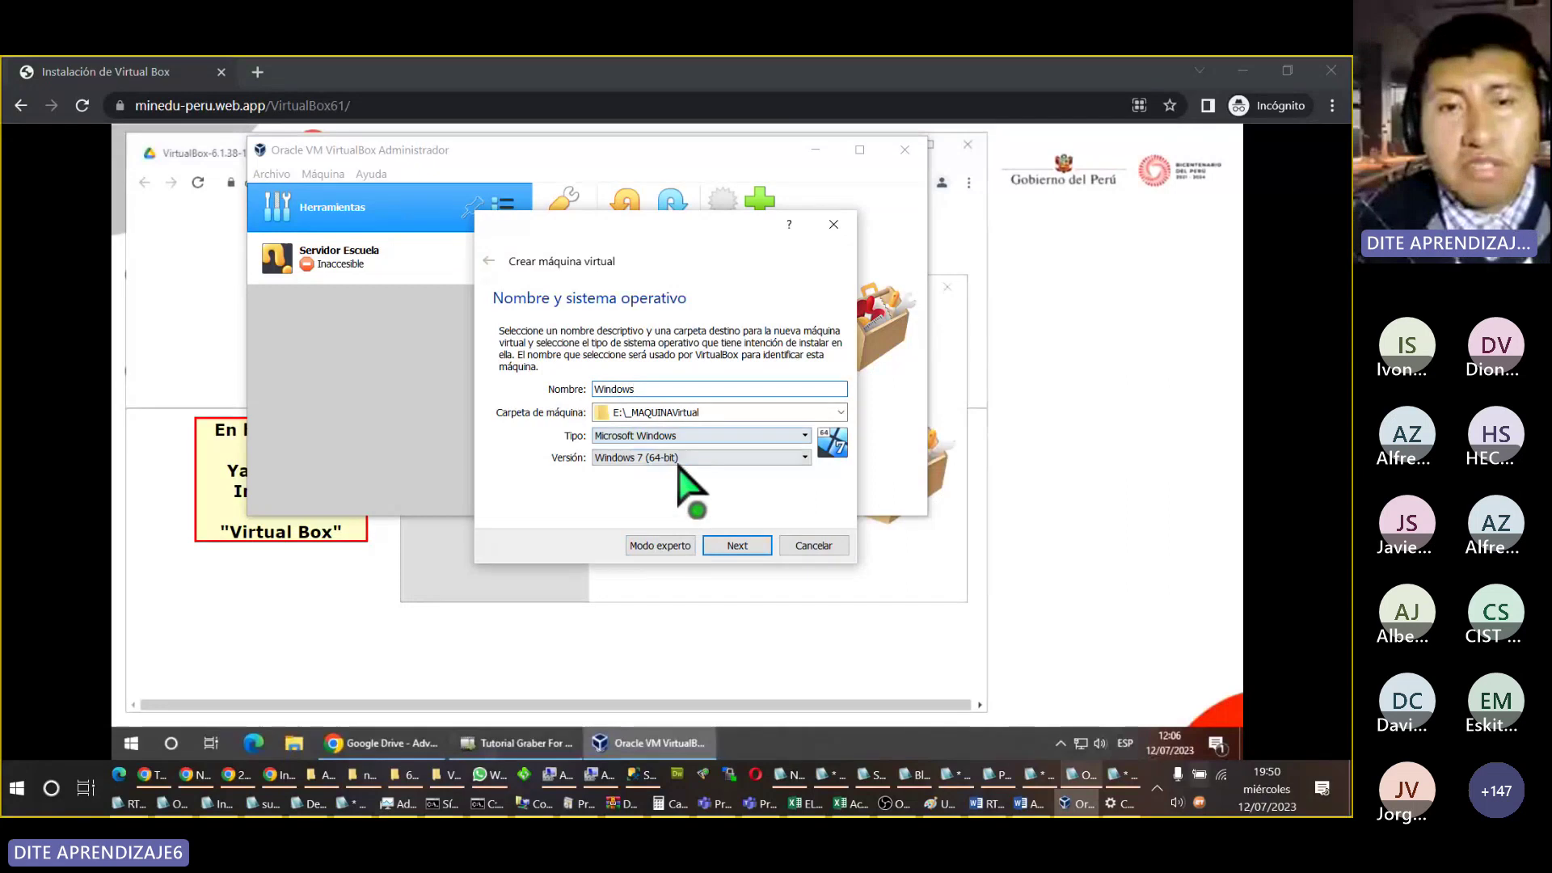
{"action": "left_click", "coordinate": [689, 436]}
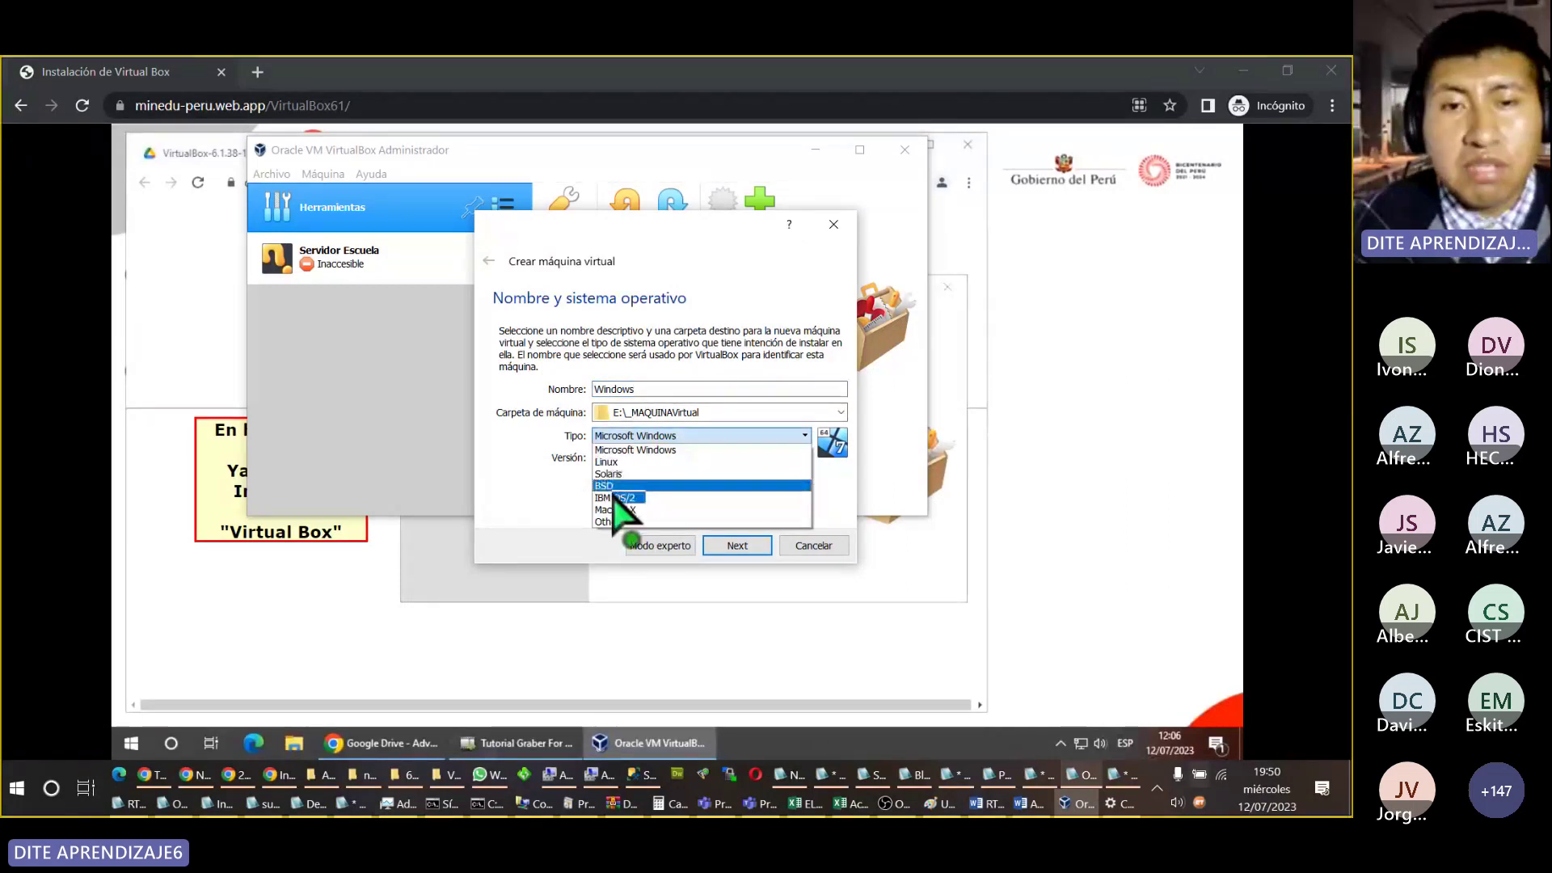
{"action": "left_click", "coordinate": [659, 450]}
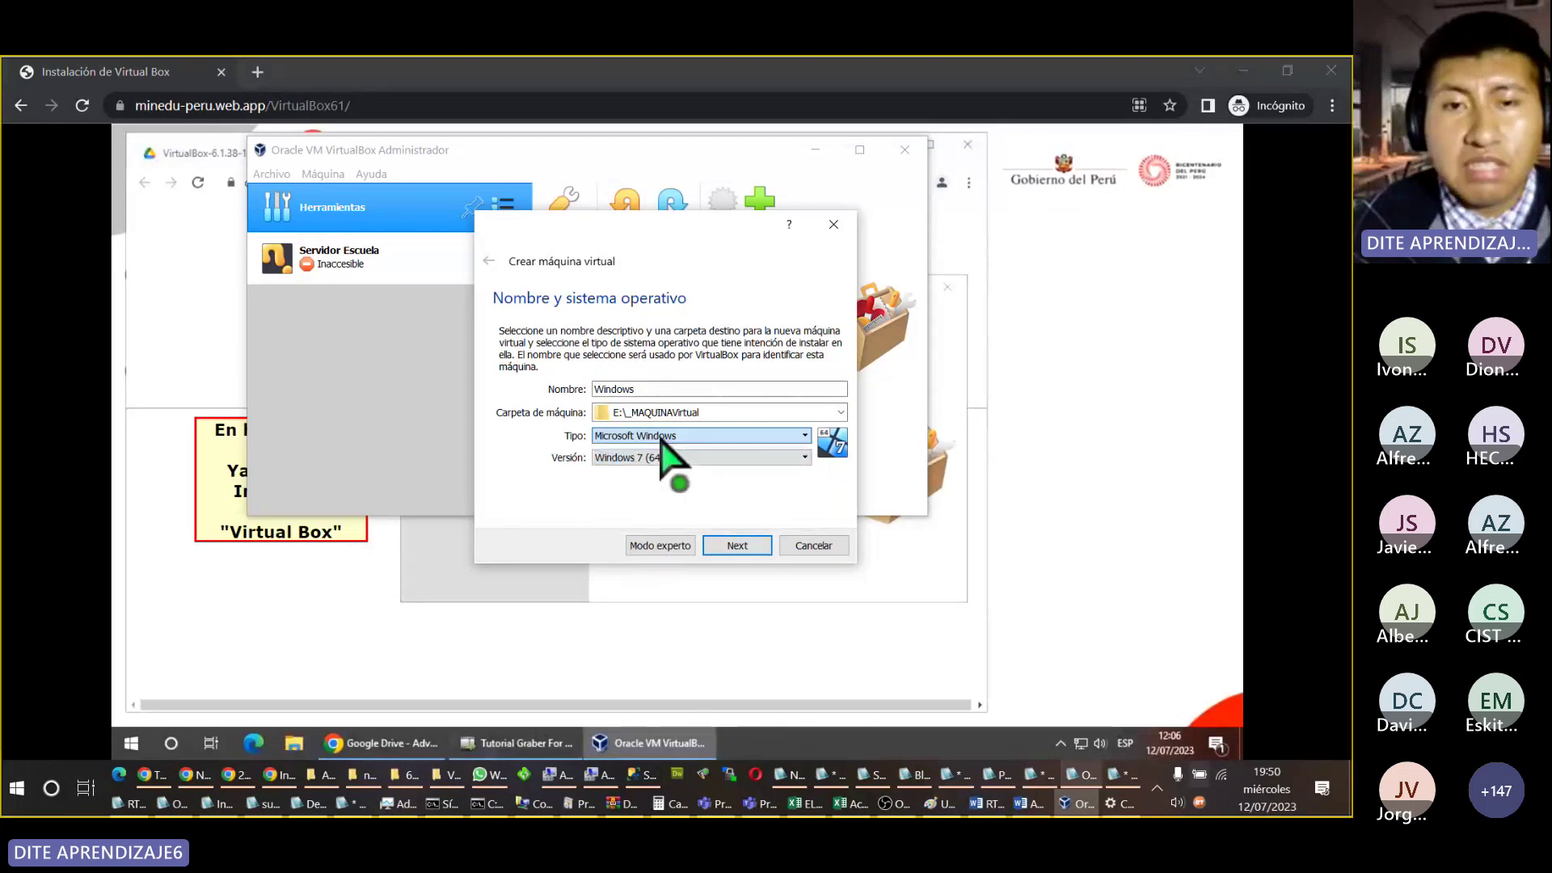
Step: Set the version to Other Windows (64-bit) and continue to the memory size step
{"action": "left_click", "coordinate": [675, 458]}
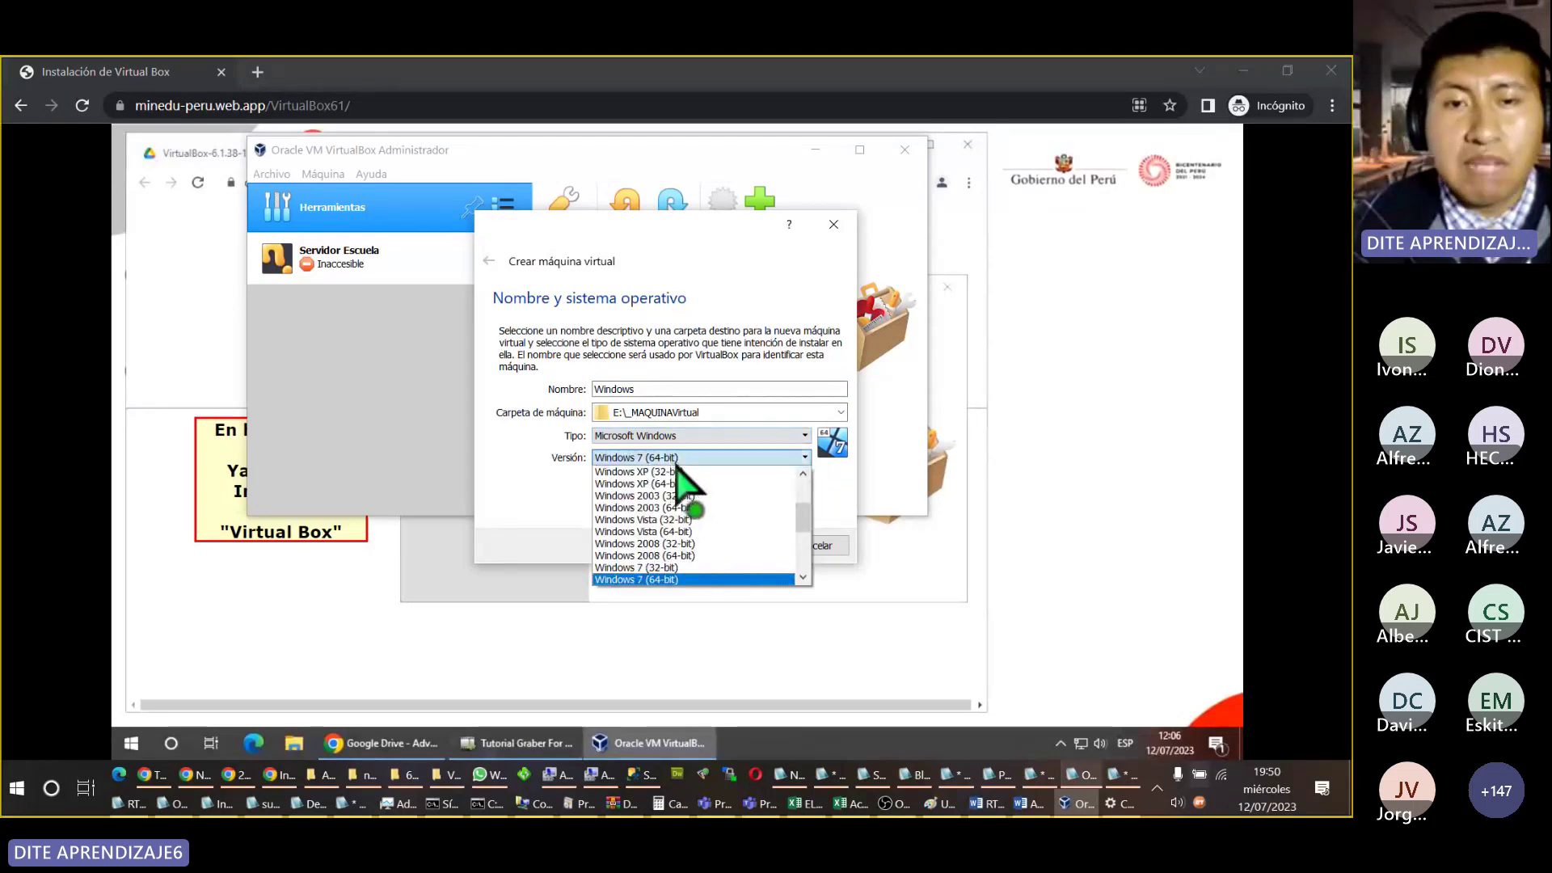
{"action": "scroll", "coordinate": [687, 501], "scroll_direction": "down", "scroll_amount": 4}
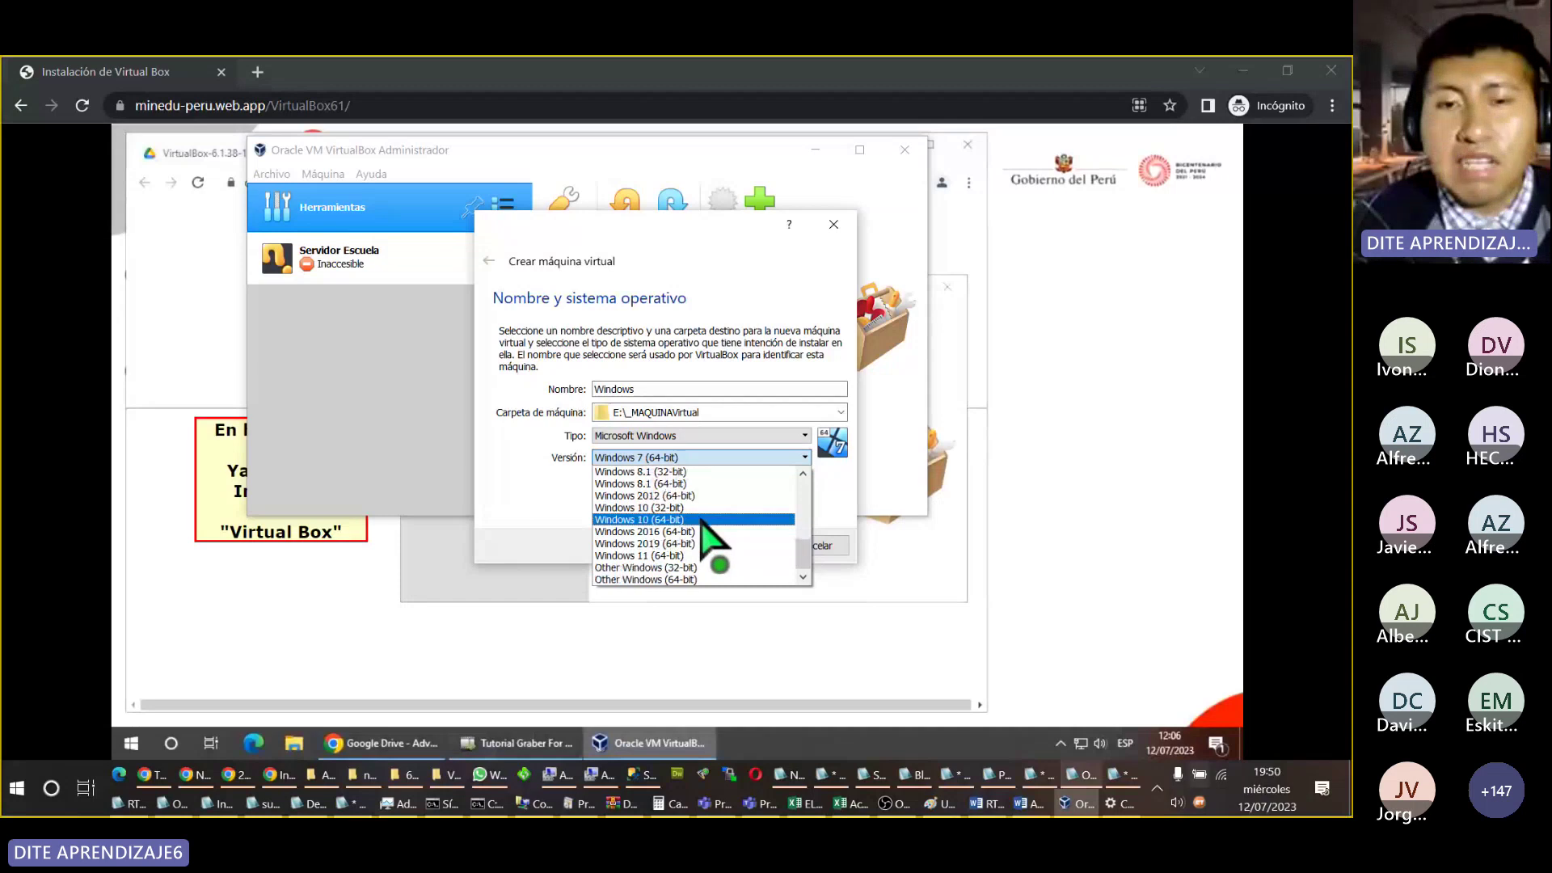
{"action": "scroll", "coordinate": [700, 518], "scroll_direction": "down", "scroll_amount": 1}
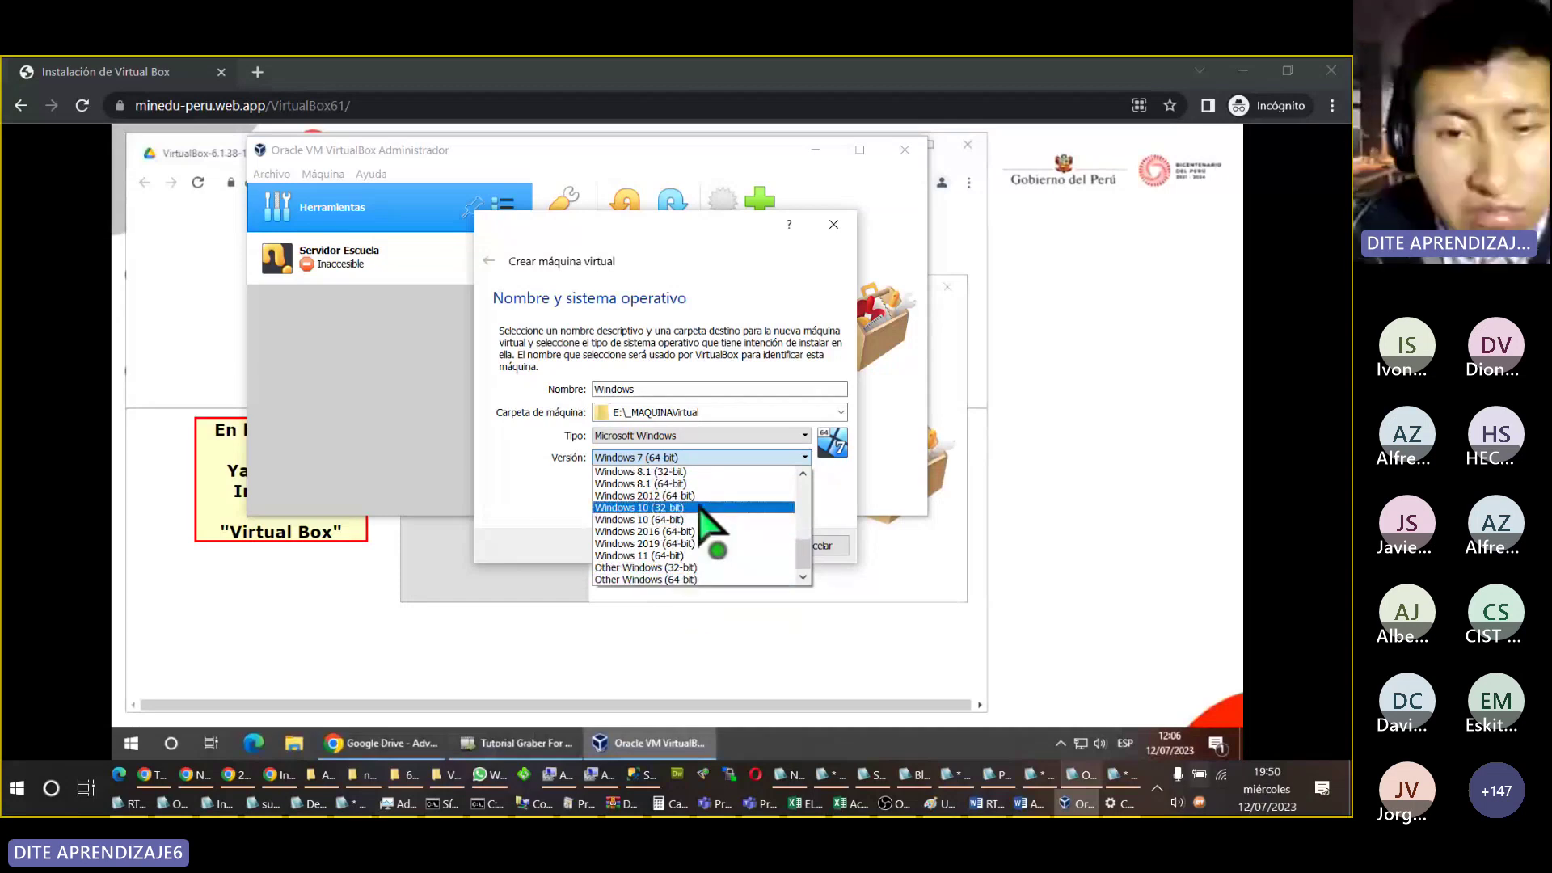
{"action": "scroll", "coordinate": [701, 513], "scroll_direction": "up", "scroll_amount": 1}
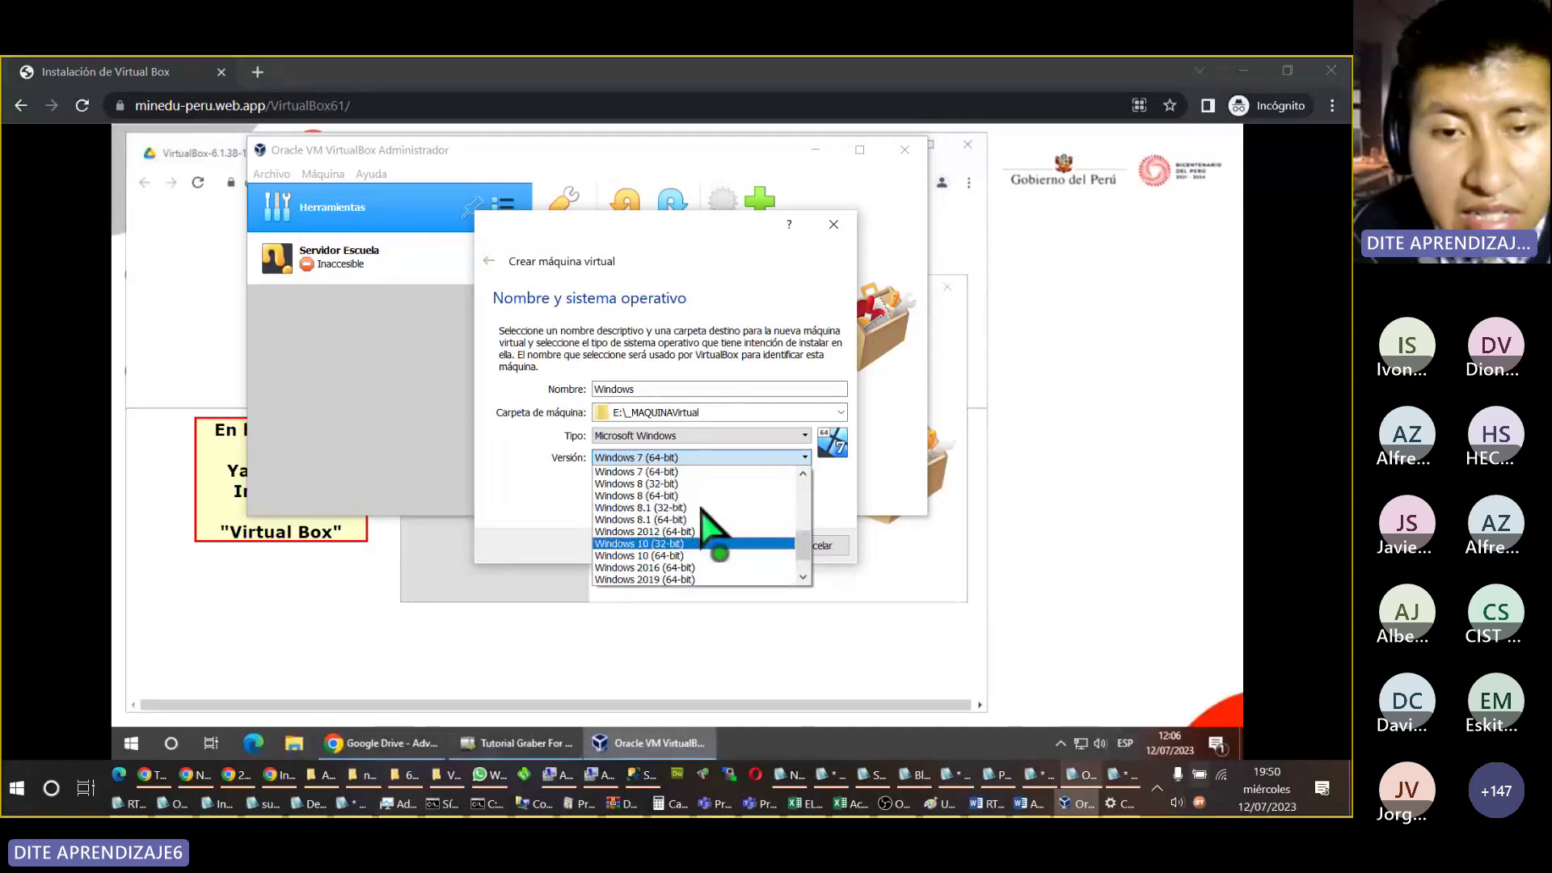
{"action": "scroll", "coordinate": [702, 511], "scroll_direction": "up", "scroll_amount": 5}
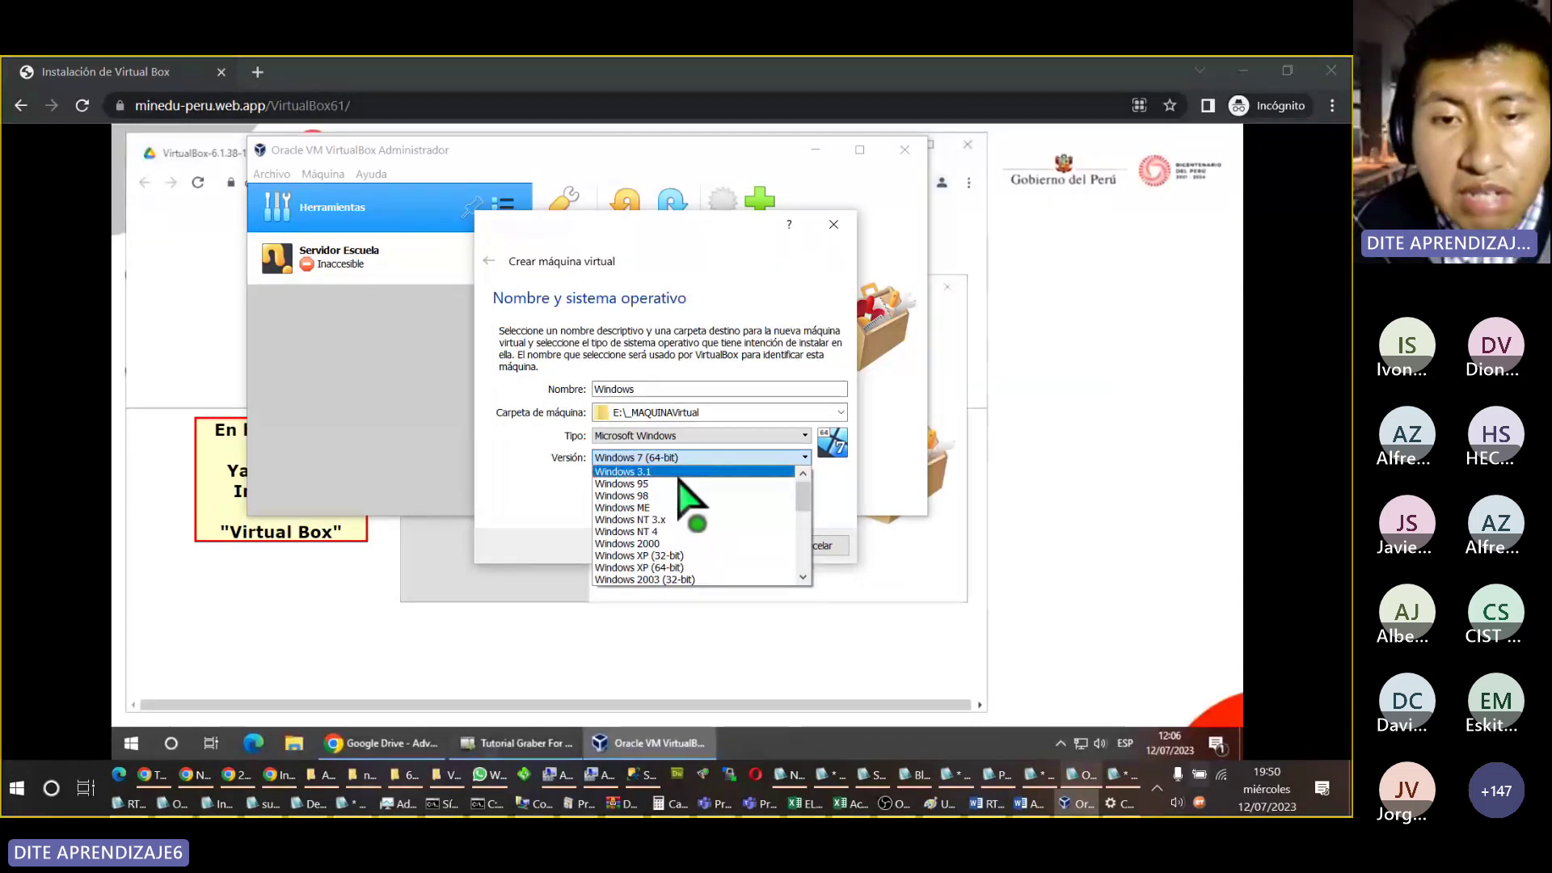
{"action": "scroll", "coordinate": [693, 517], "scroll_direction": "down", "scroll_amount": 2}
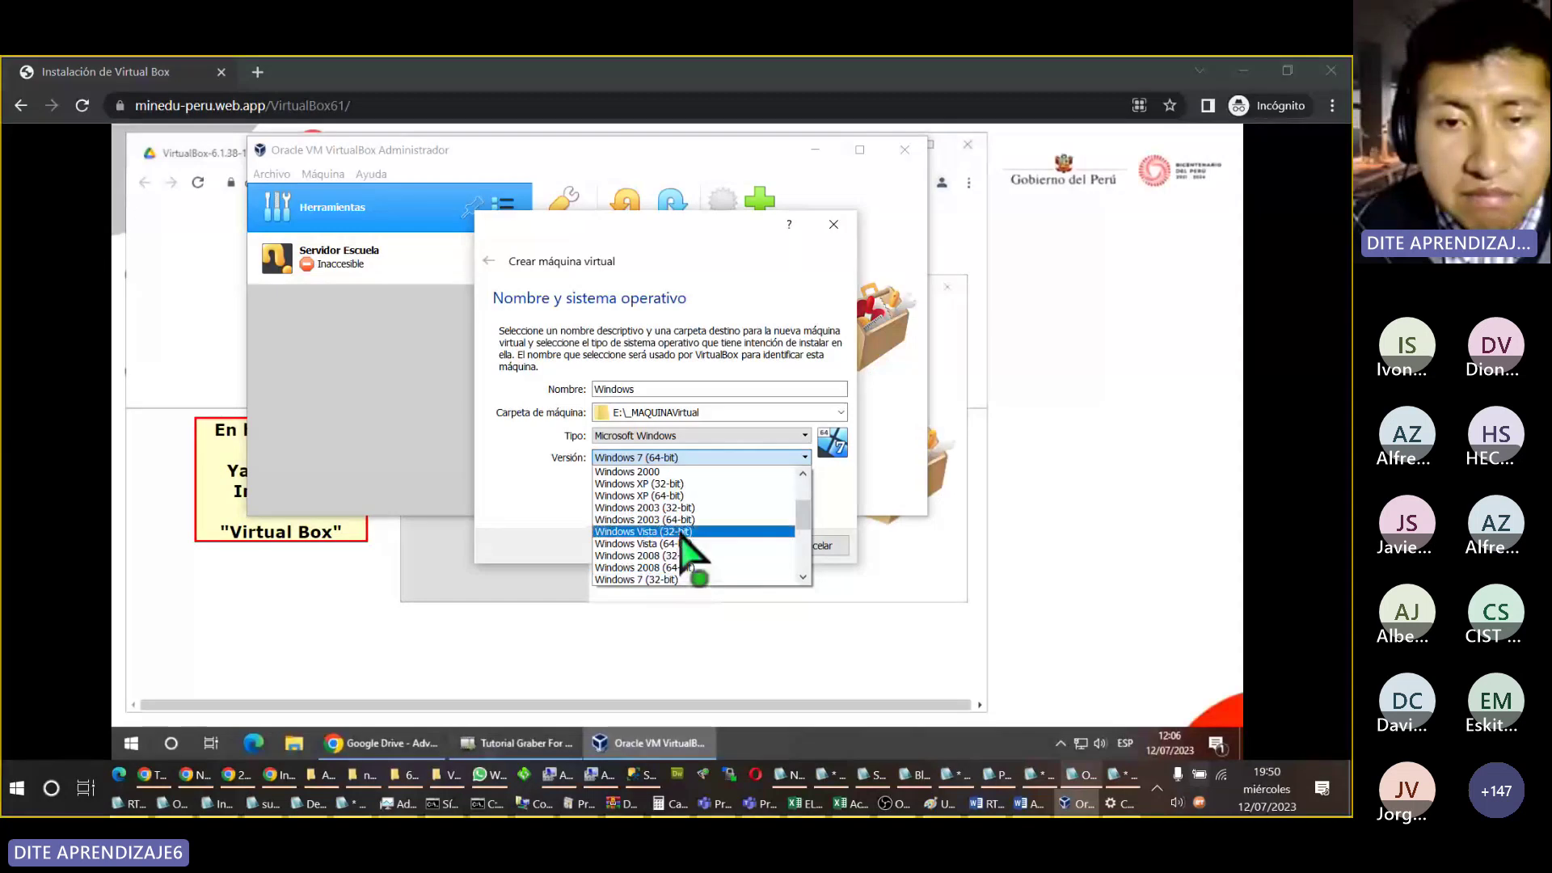
{"action": "scroll", "coordinate": [685, 534], "scroll_direction": "up", "scroll_amount": 1}
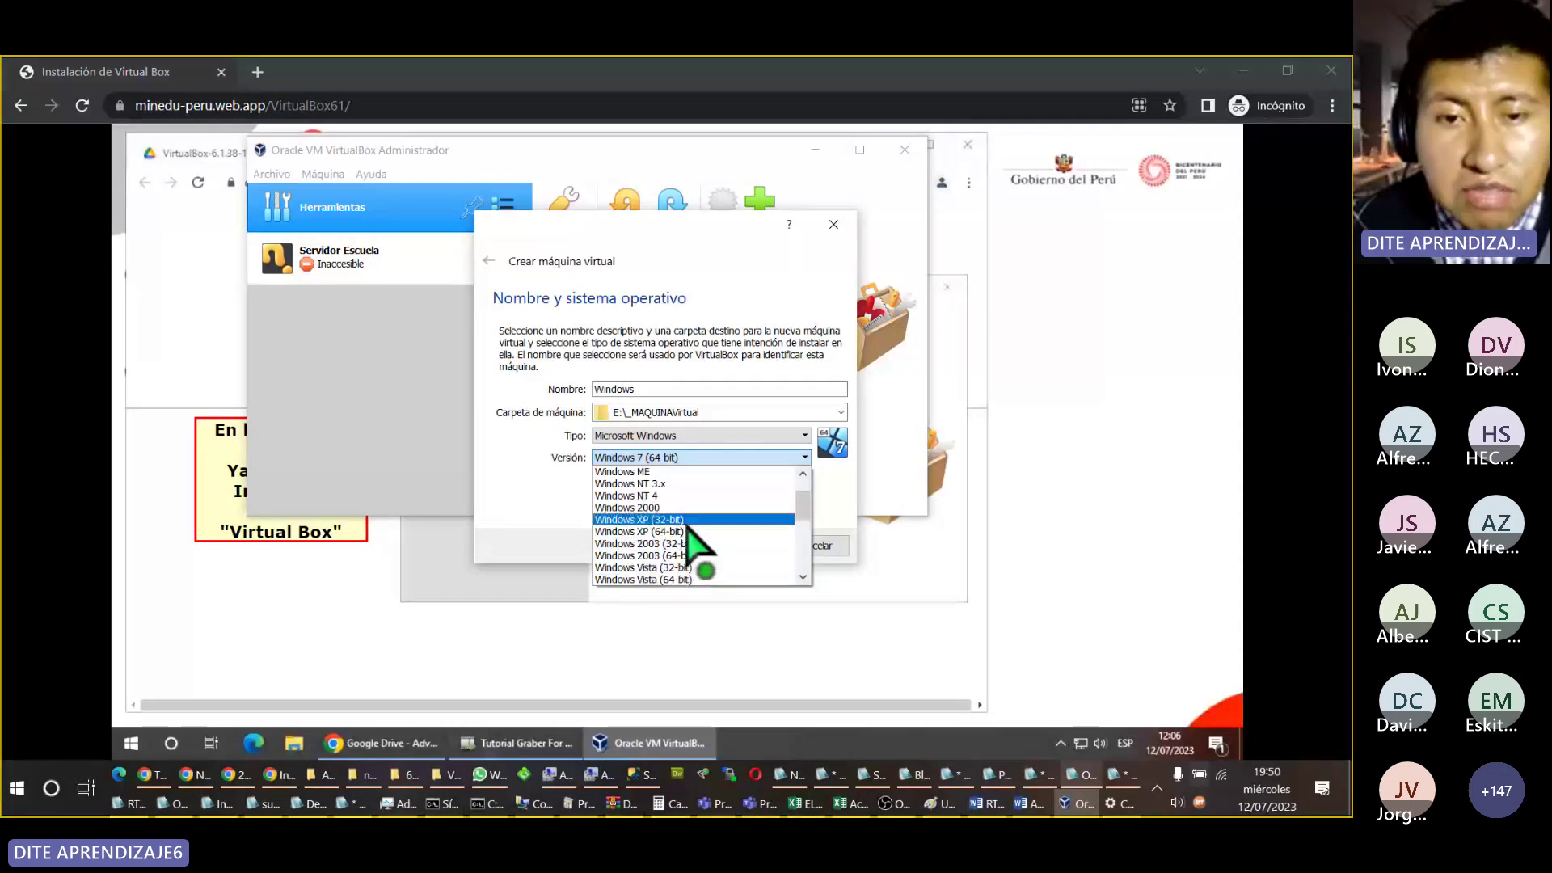
{"action": "scroll", "coordinate": [687, 528], "scroll_direction": "down", "scroll_amount": 5}
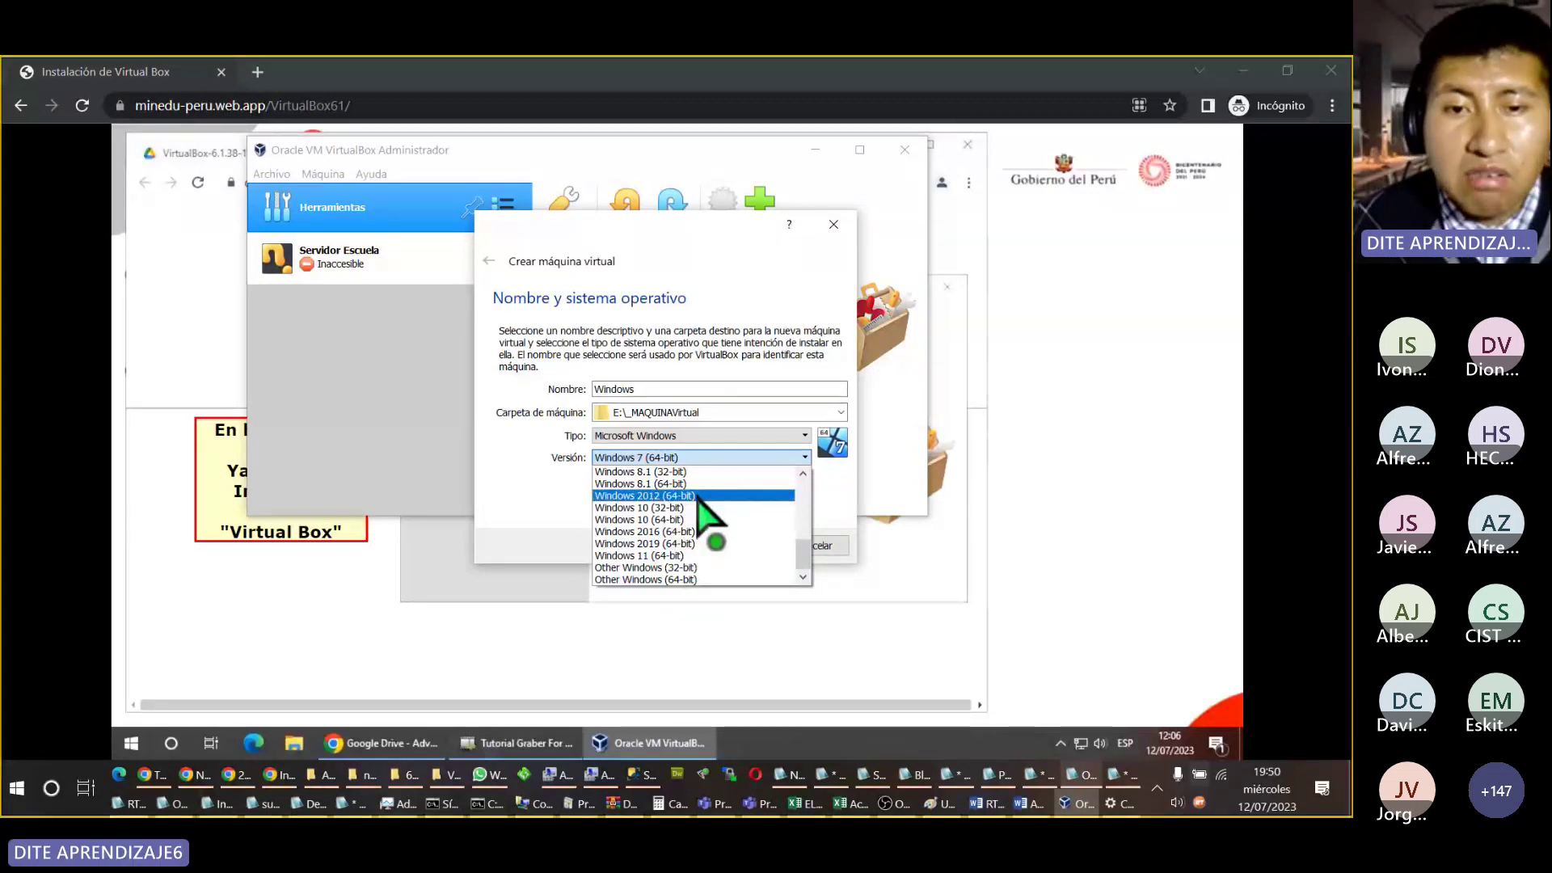
{"action": "left_click", "coordinate": [655, 580]}
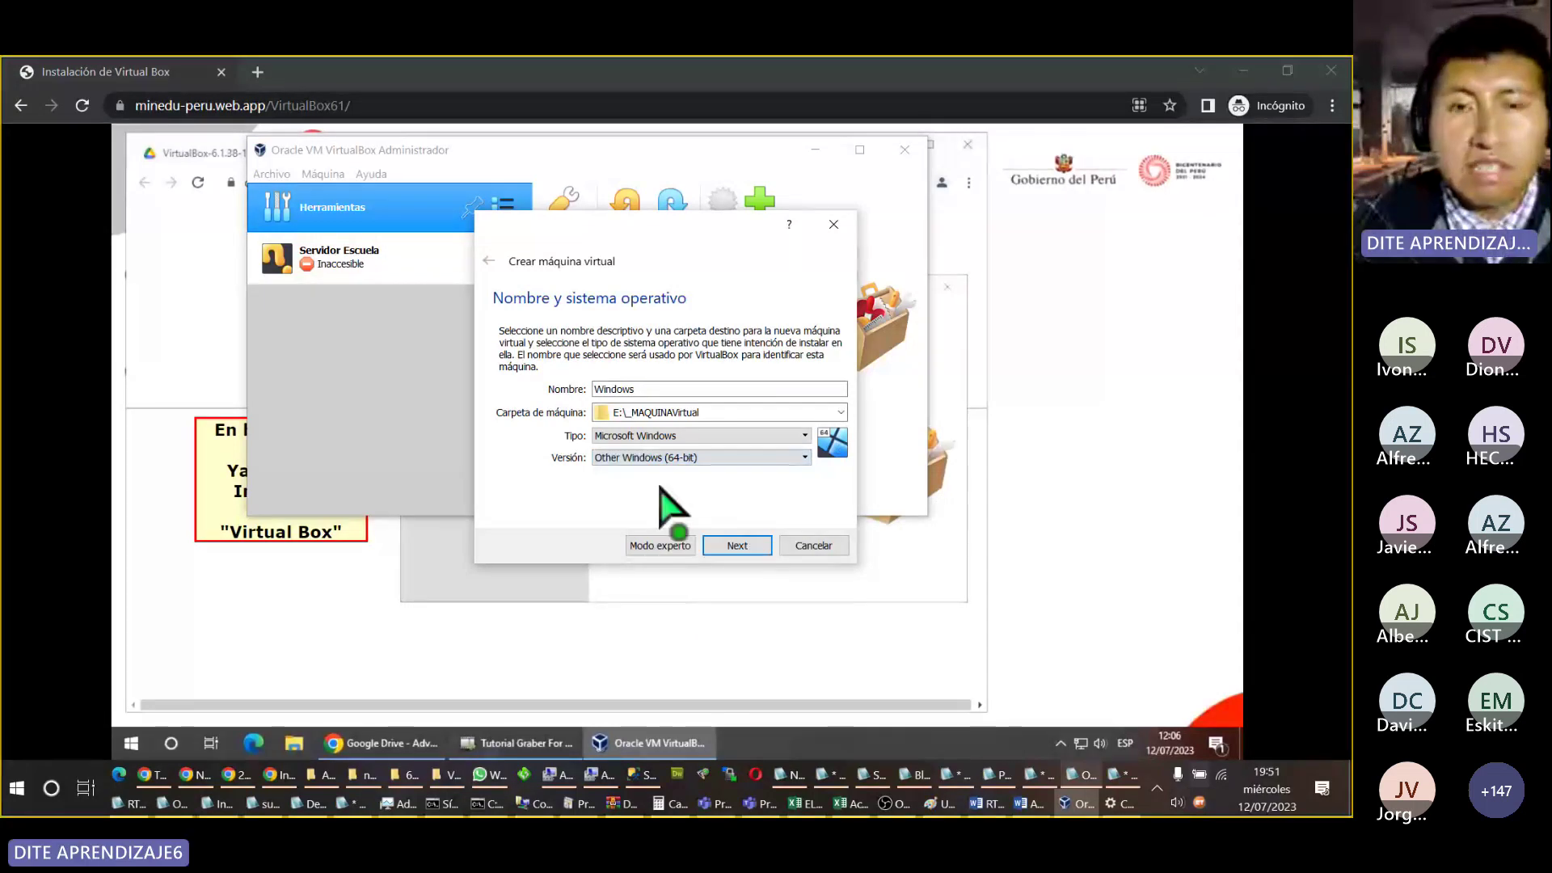
{"action": "left_click", "coordinate": [695, 458]}
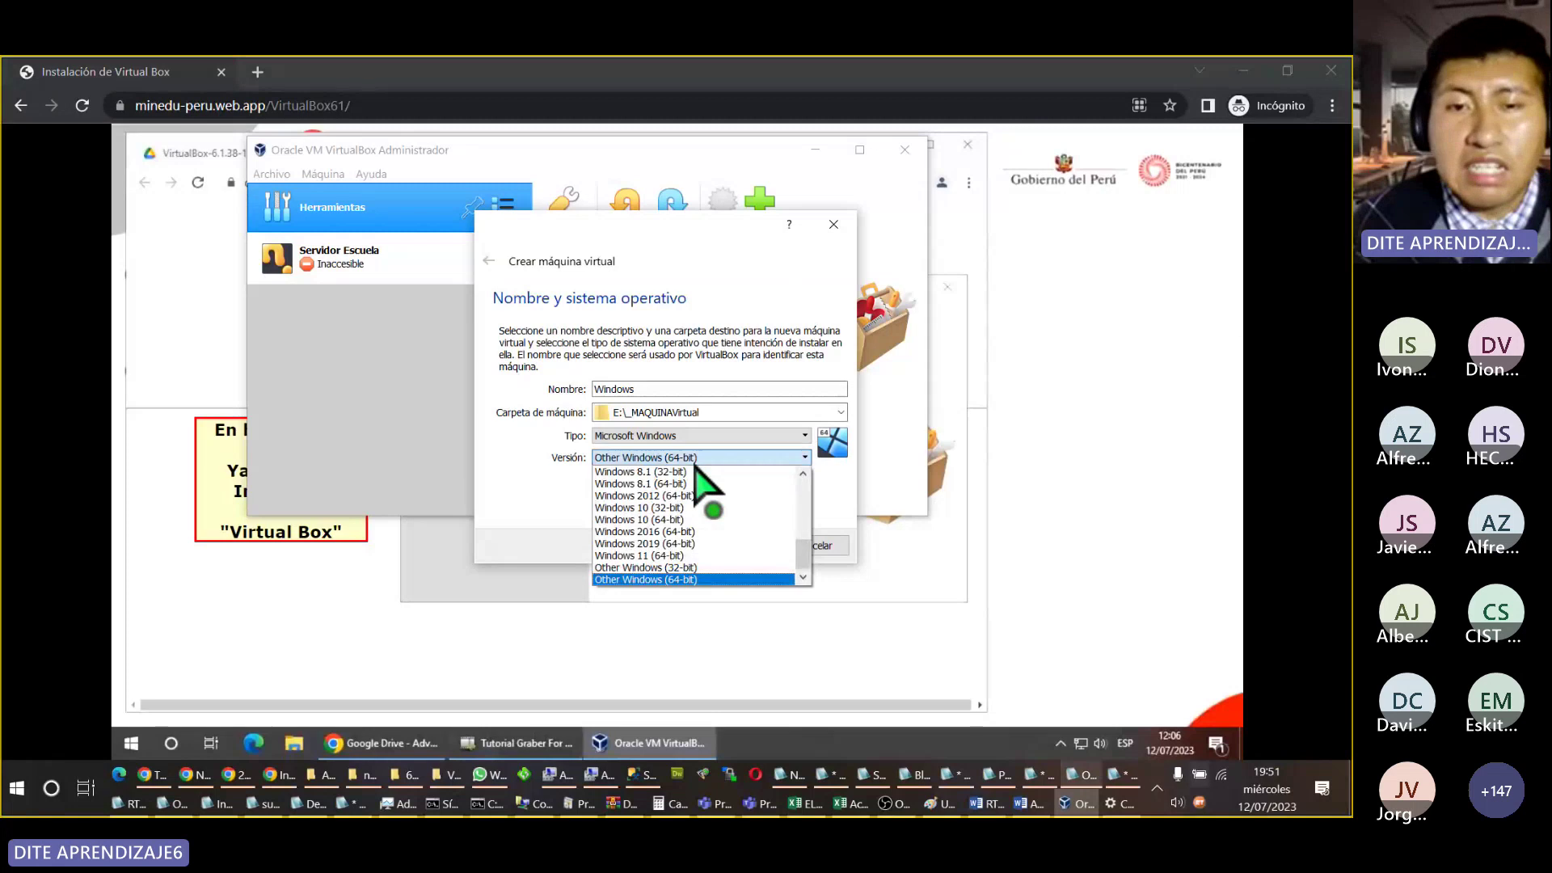
{"action": "left_click", "coordinate": [695, 464]}
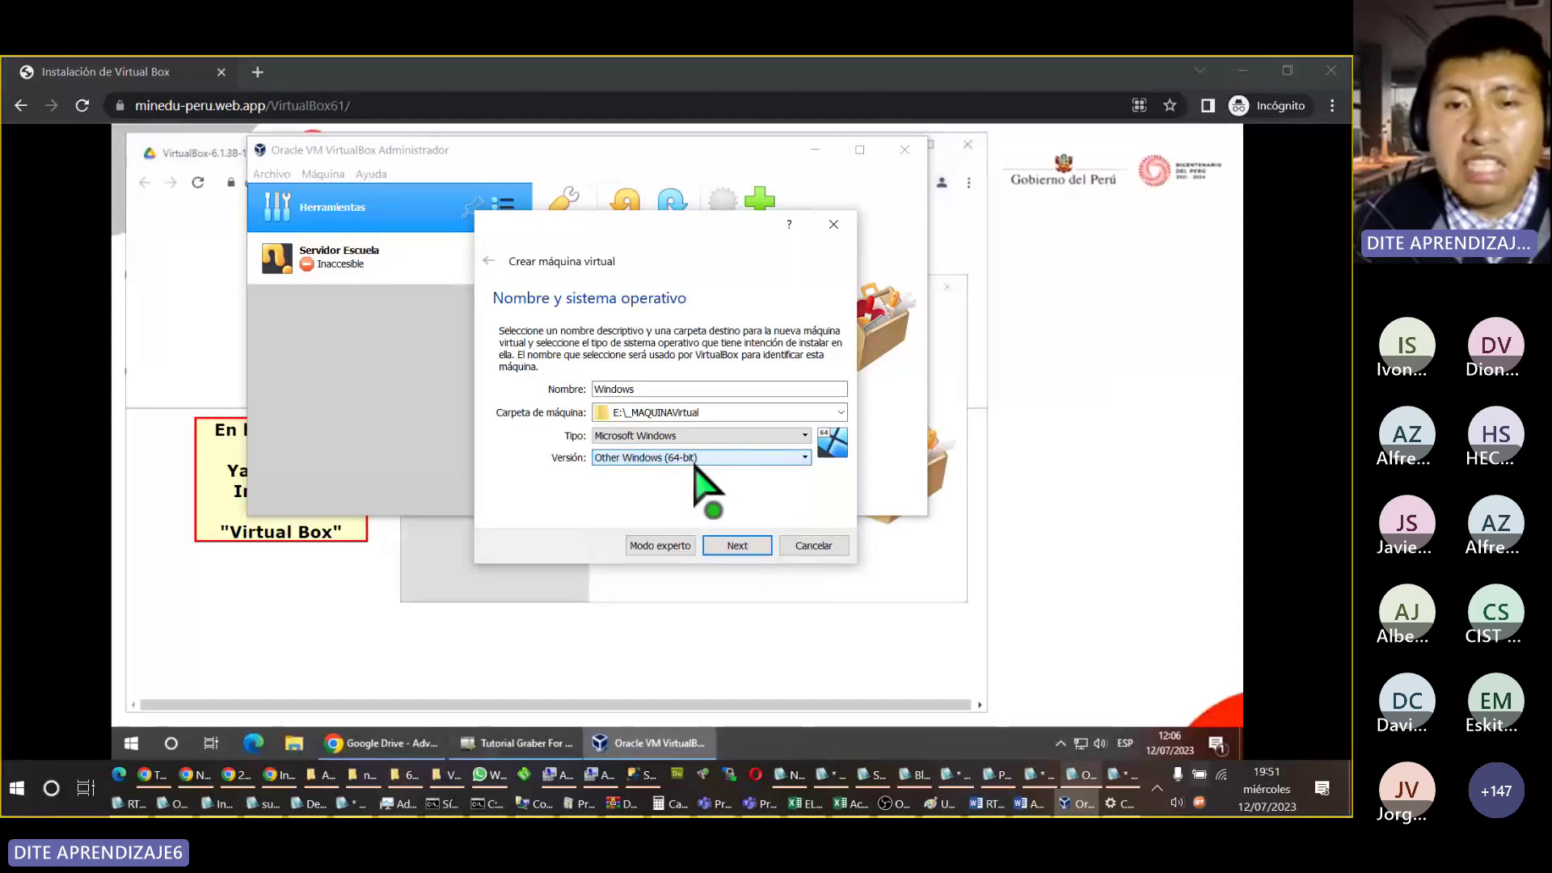
{"action": "left_click", "coordinate": [754, 547]}
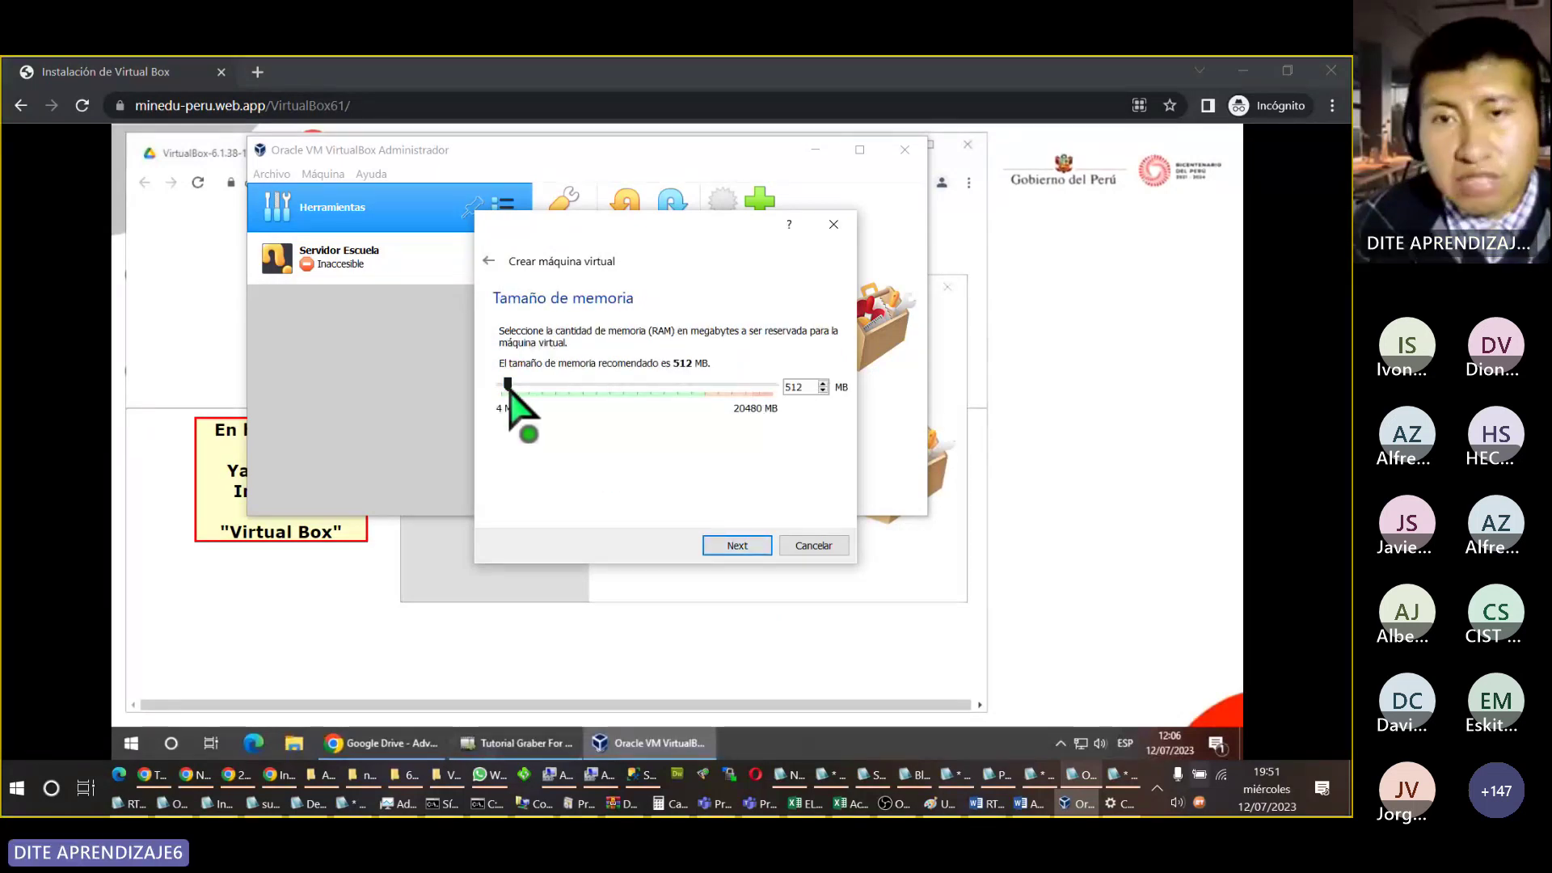
Step: Give the VM 4096 MB of memory and move on to the hard disk step
{"action": "left_click_drag", "start_coordinate": [509, 389], "coordinate": [553, 390]}
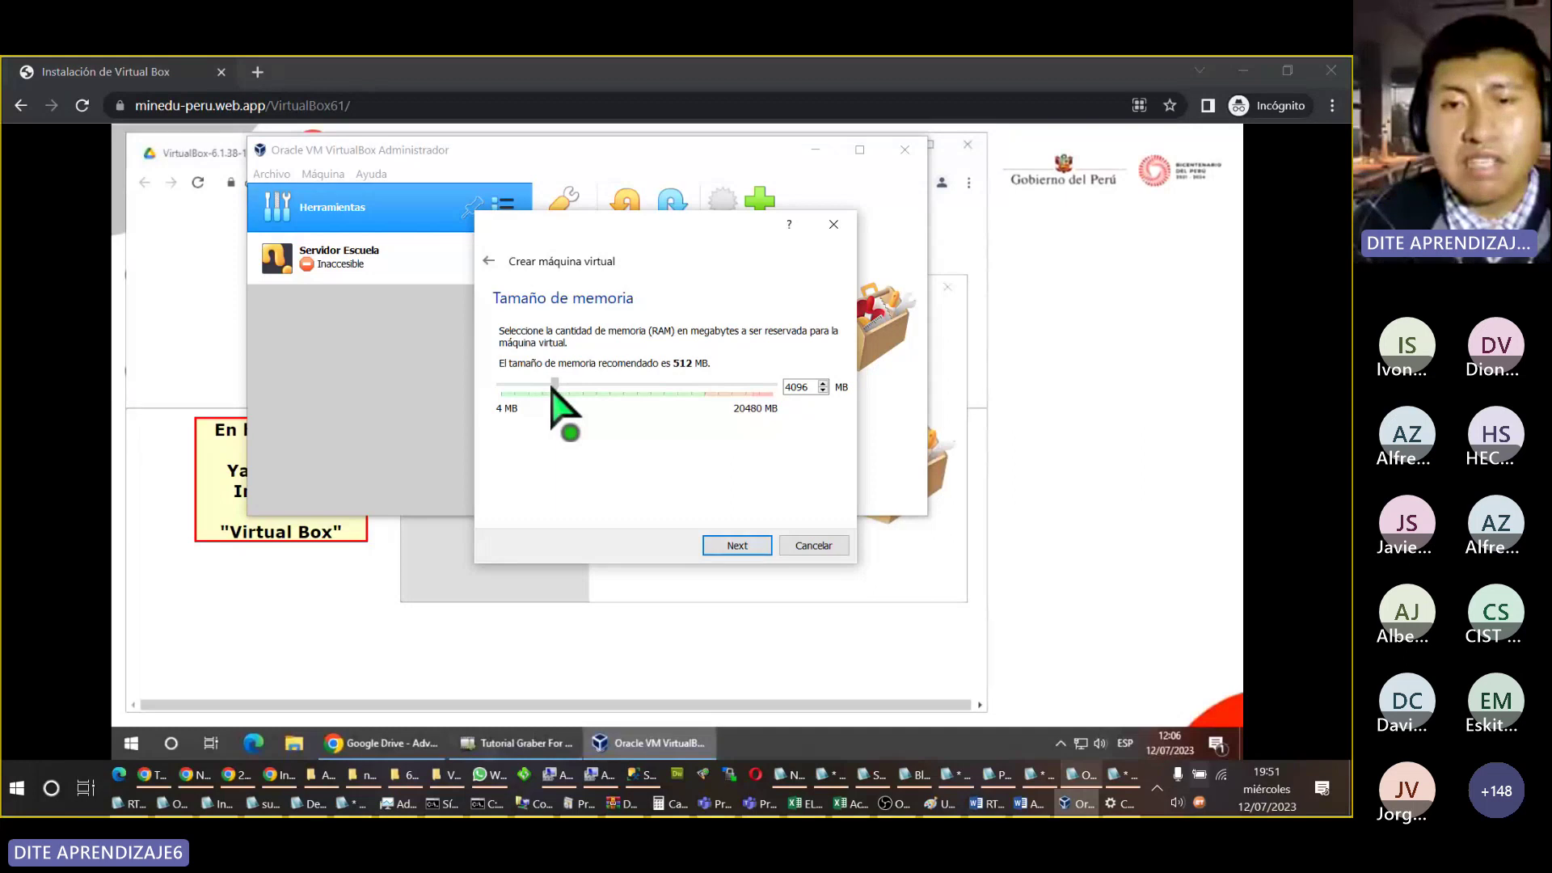
{"action": "left_click_drag", "start_coordinate": [553, 390], "coordinate": [553, 390]}
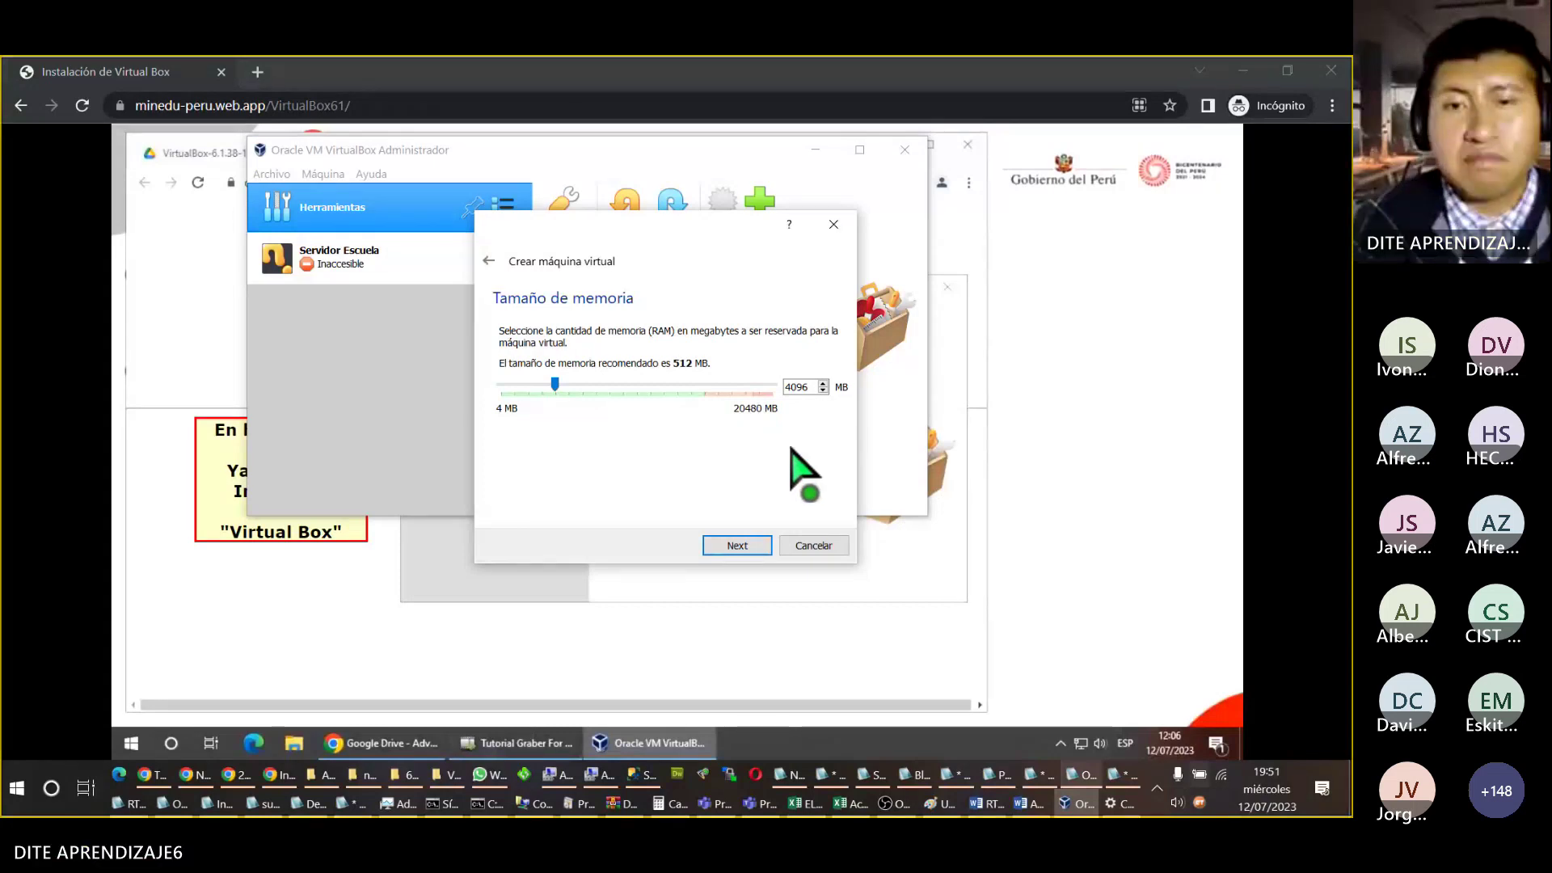
{"action": "left_click", "coordinate": [748, 553]}
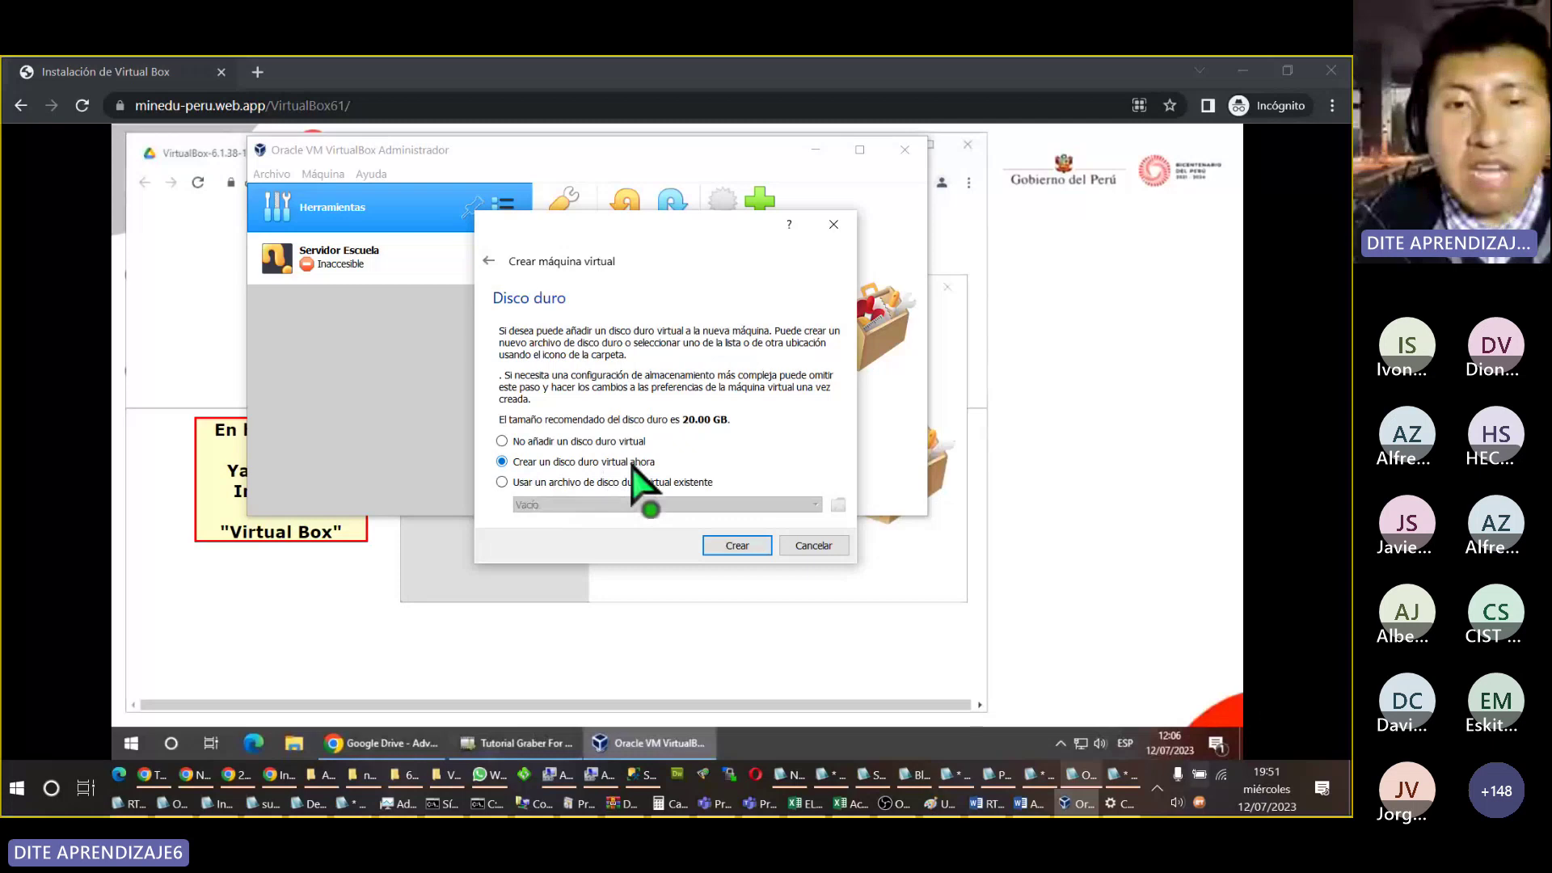
Step: Start a new virtual hard disk, compare VHD and VMDK, and keep VDI as the file type
{"action": "left_click", "coordinate": [752, 546]}
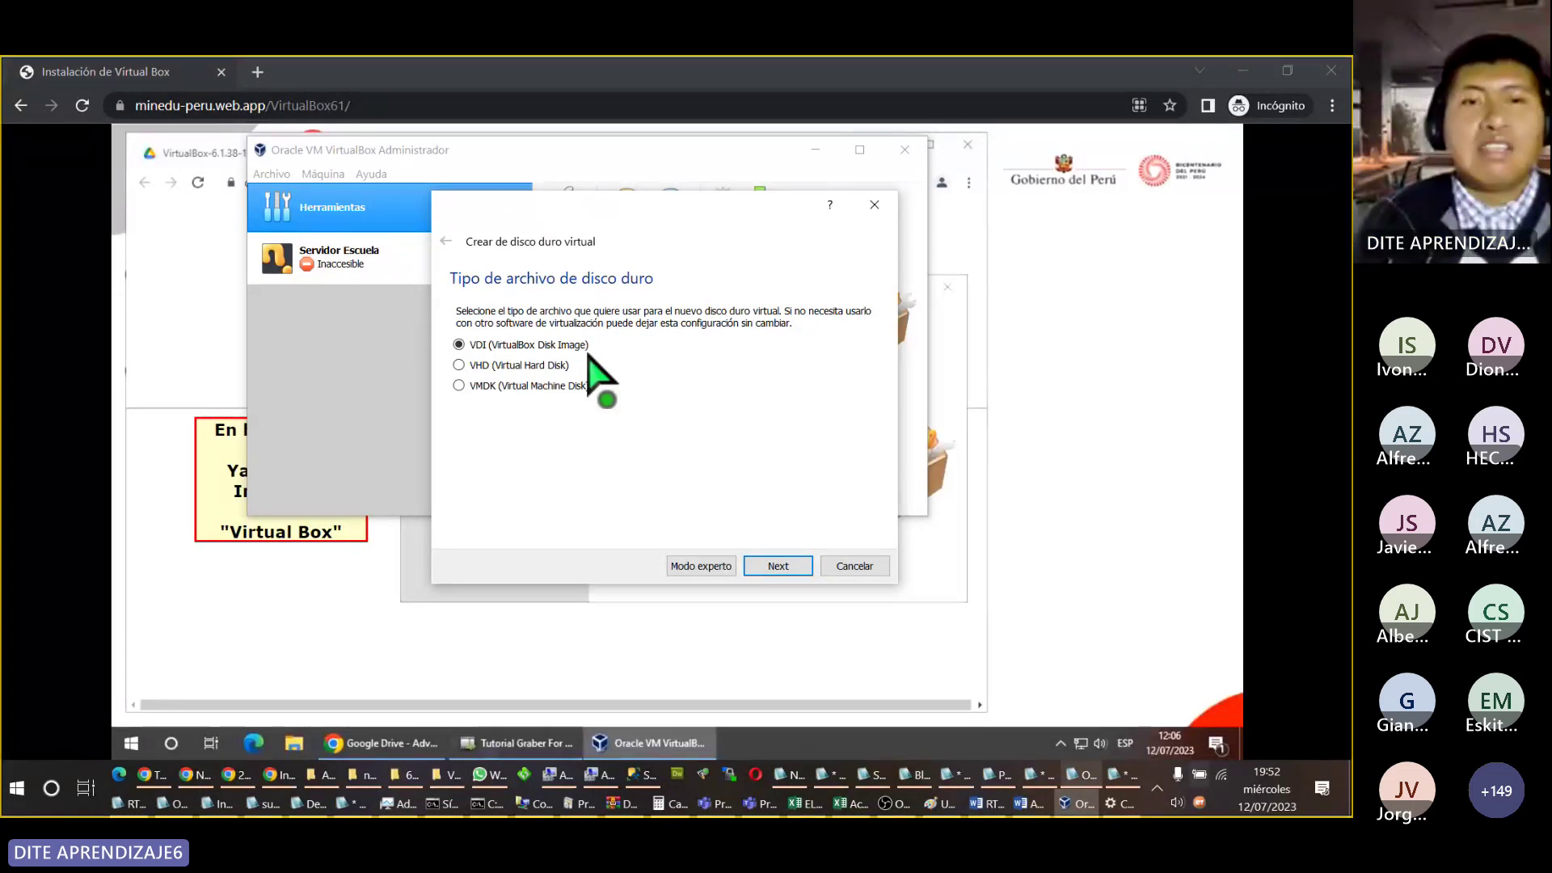
{"action": "left_click", "coordinate": [512, 367]}
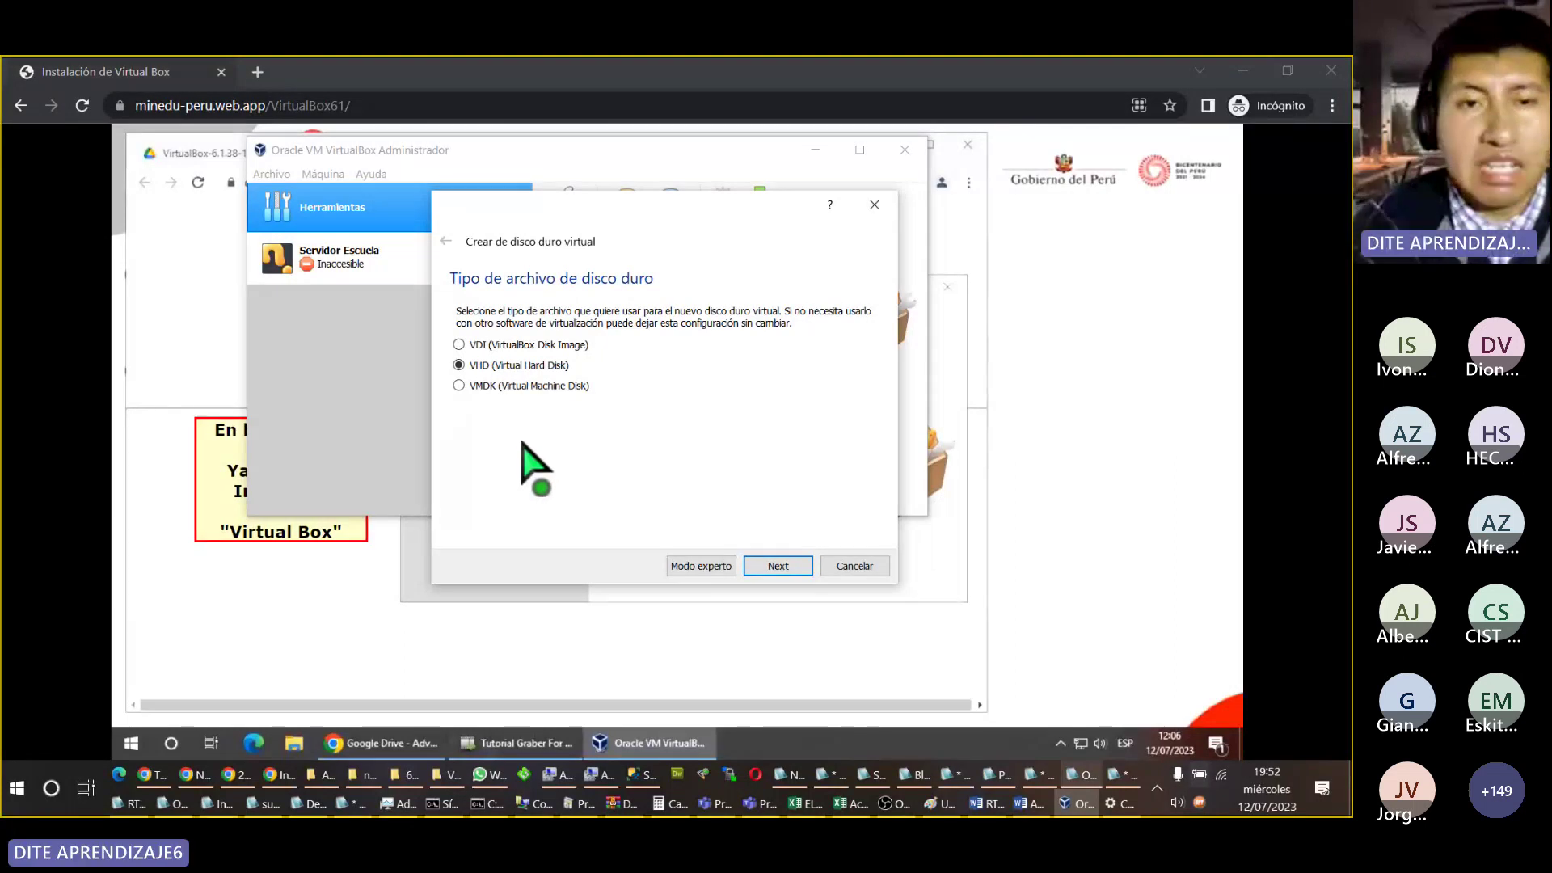
{"action": "left_click", "coordinate": [511, 387]}
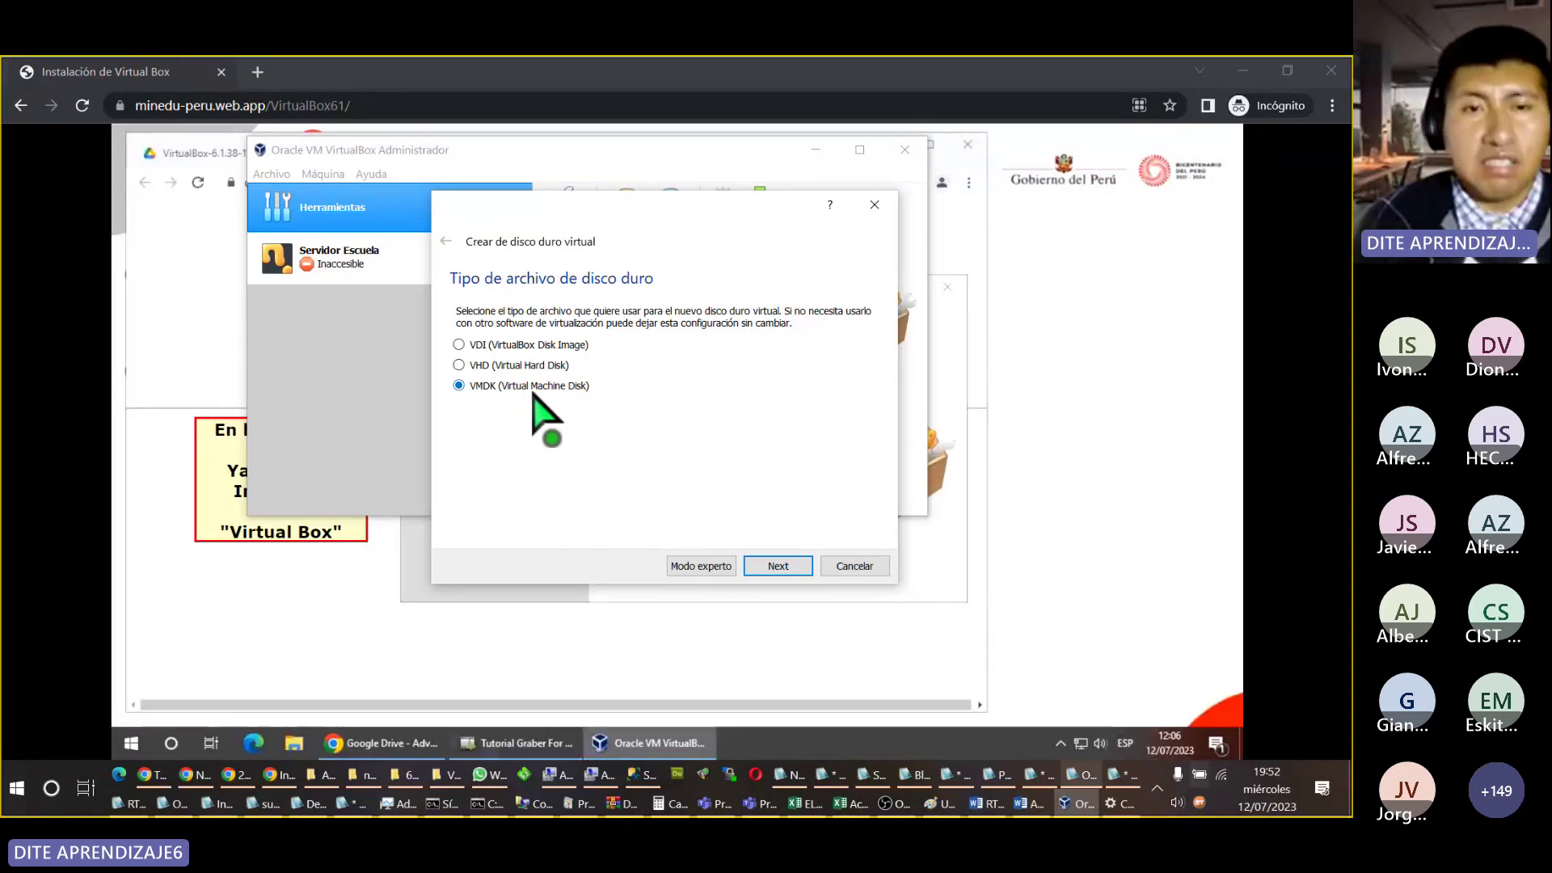
{"action": "left_click", "coordinate": [509, 369]}
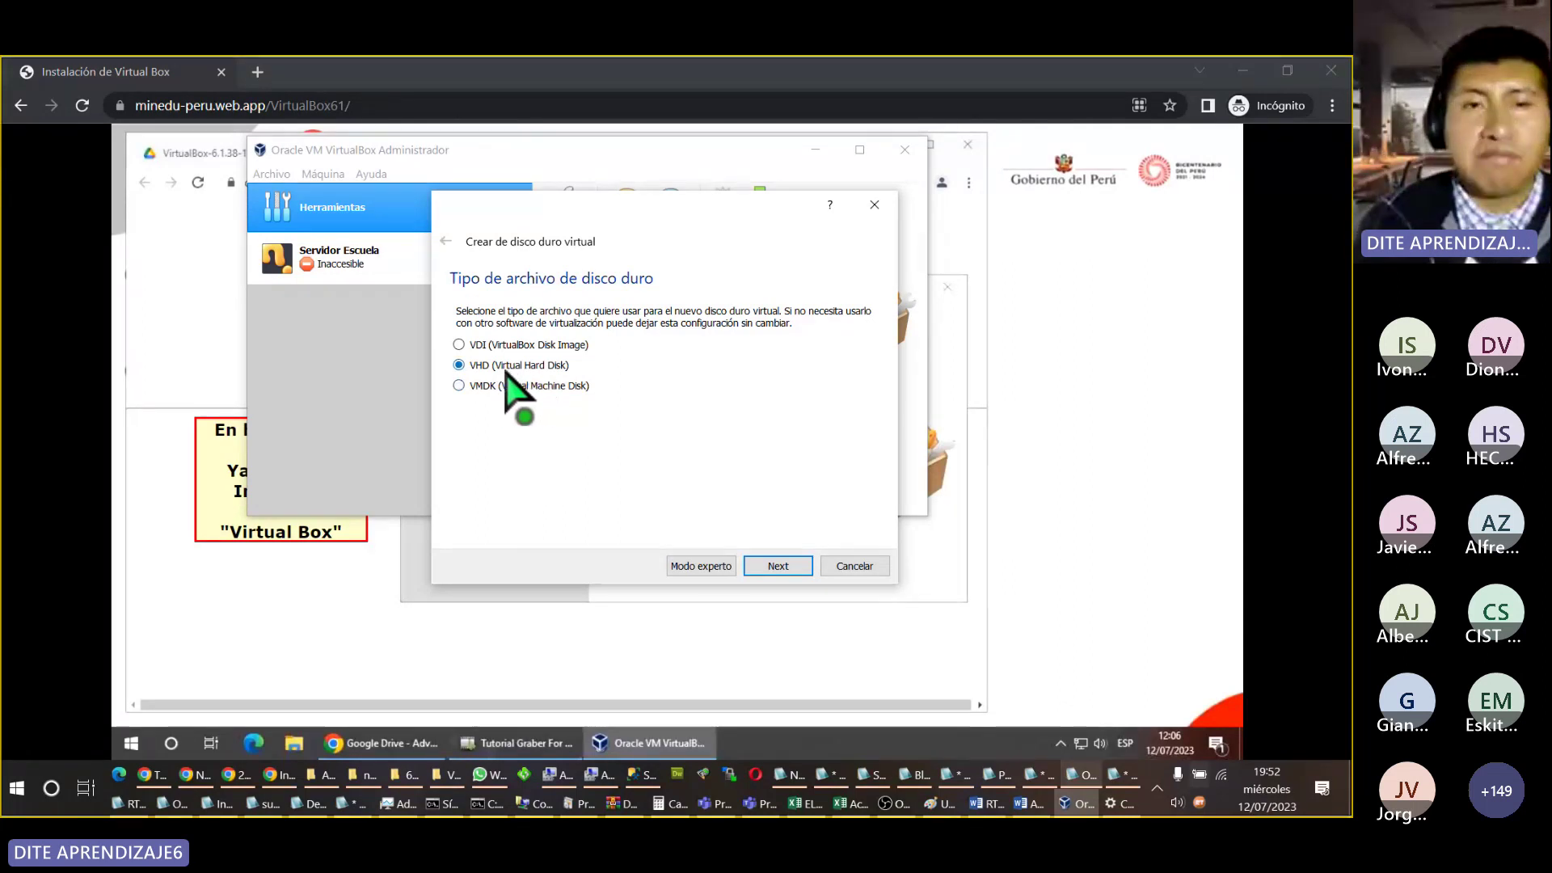
{"action": "left_click", "coordinate": [506, 346]}
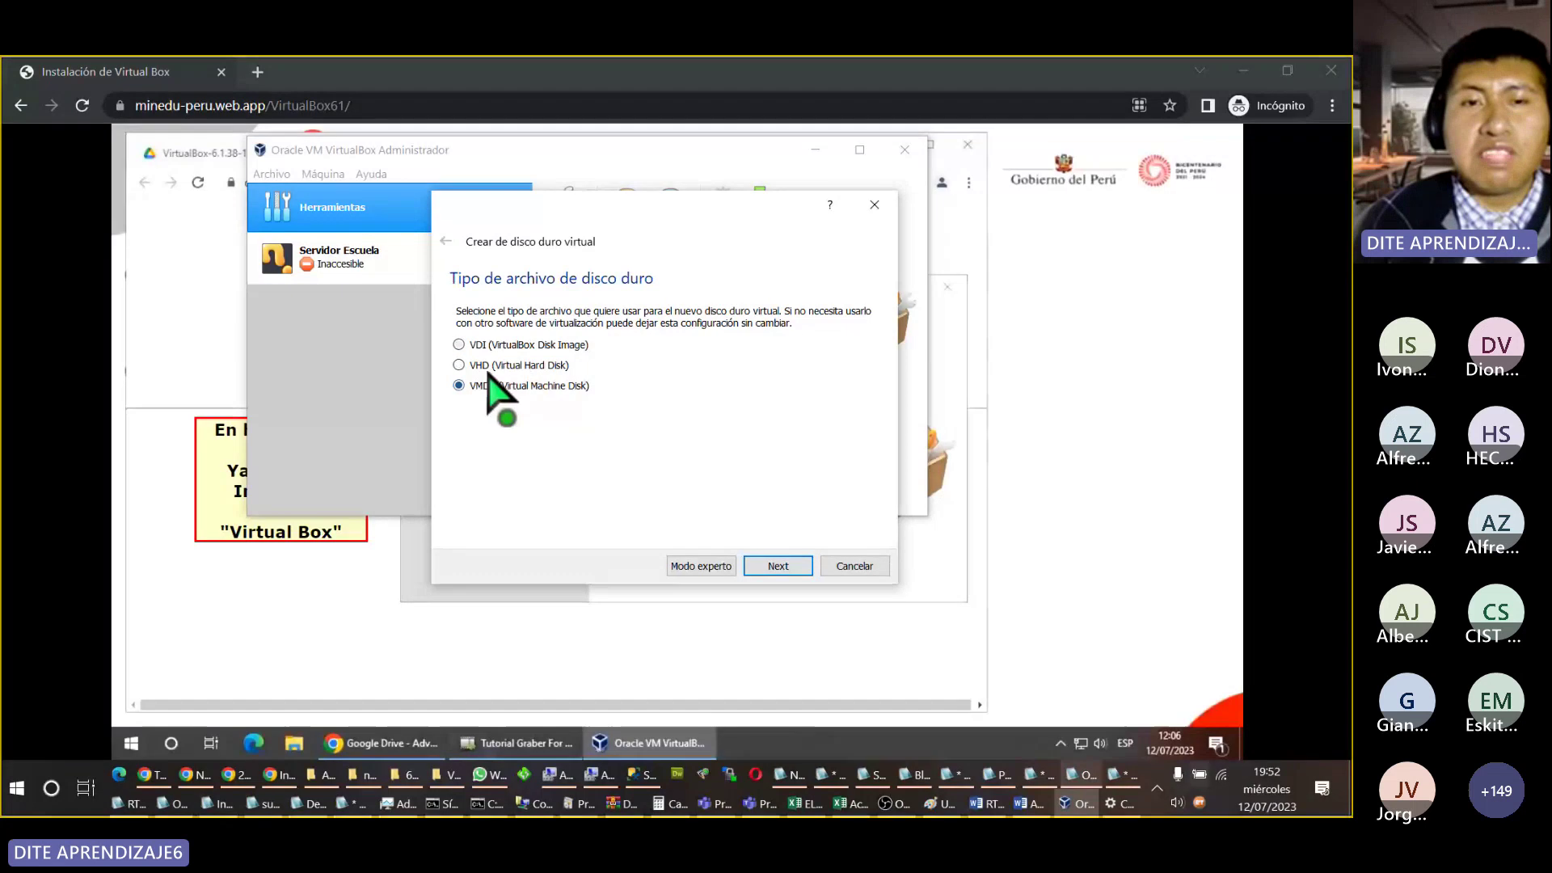
{"action": "left_click", "coordinate": [500, 363]}
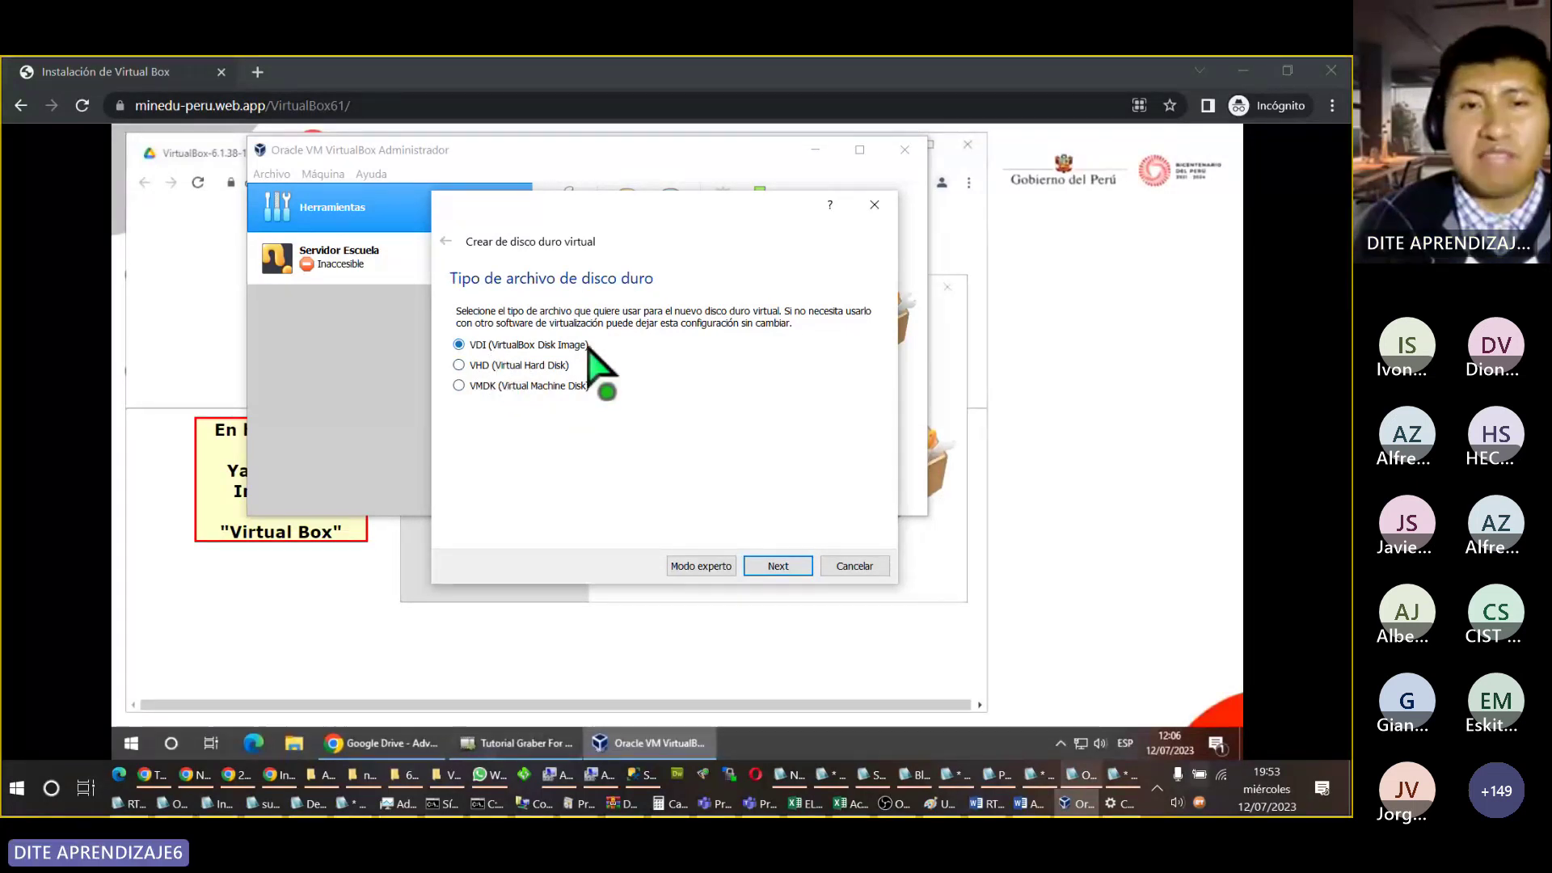
{"action": "left_click_drag", "start_coordinate": [520, 206], "coordinate": [452, 214]}
{"action": "left_click", "coordinate": [434, 374]}
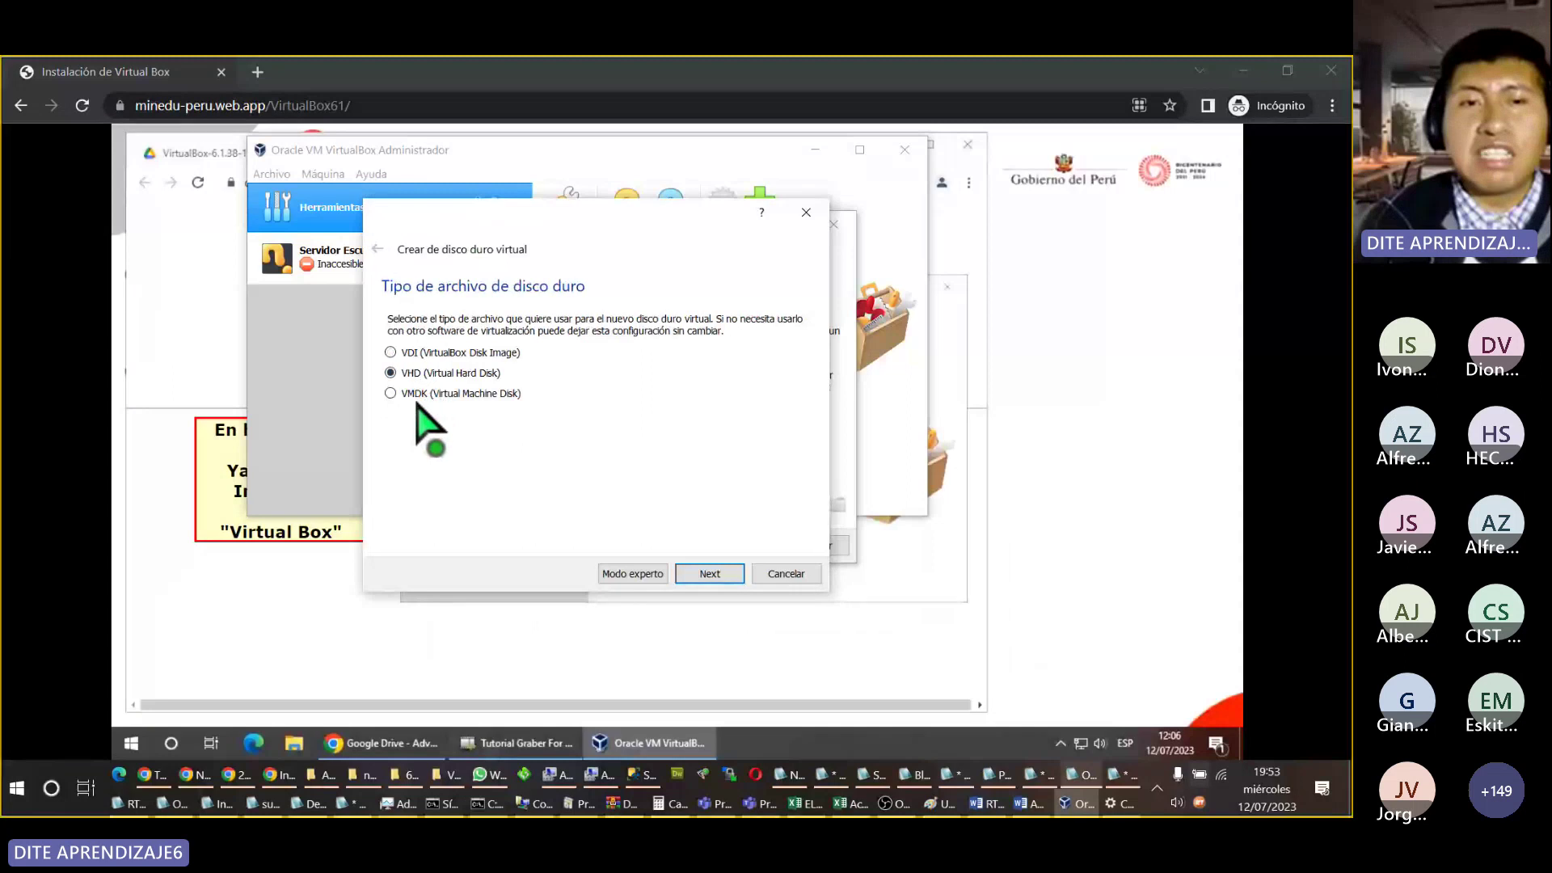
{"action": "left_click", "coordinate": [417, 354]}
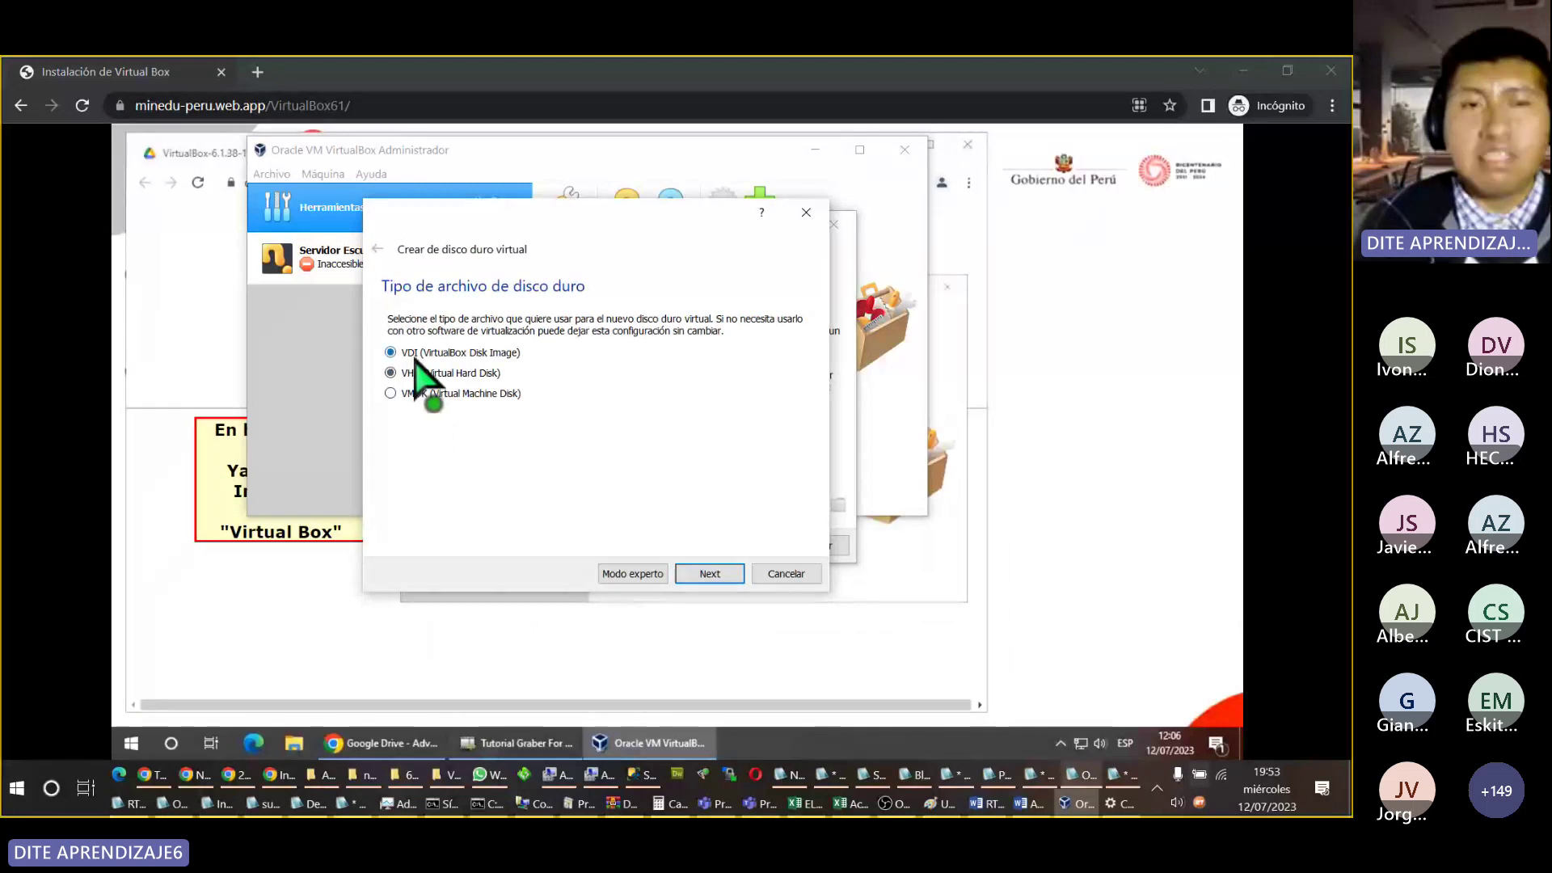
{"action": "left_click_drag", "start_coordinate": [471, 231], "coordinate": [520, 282]}
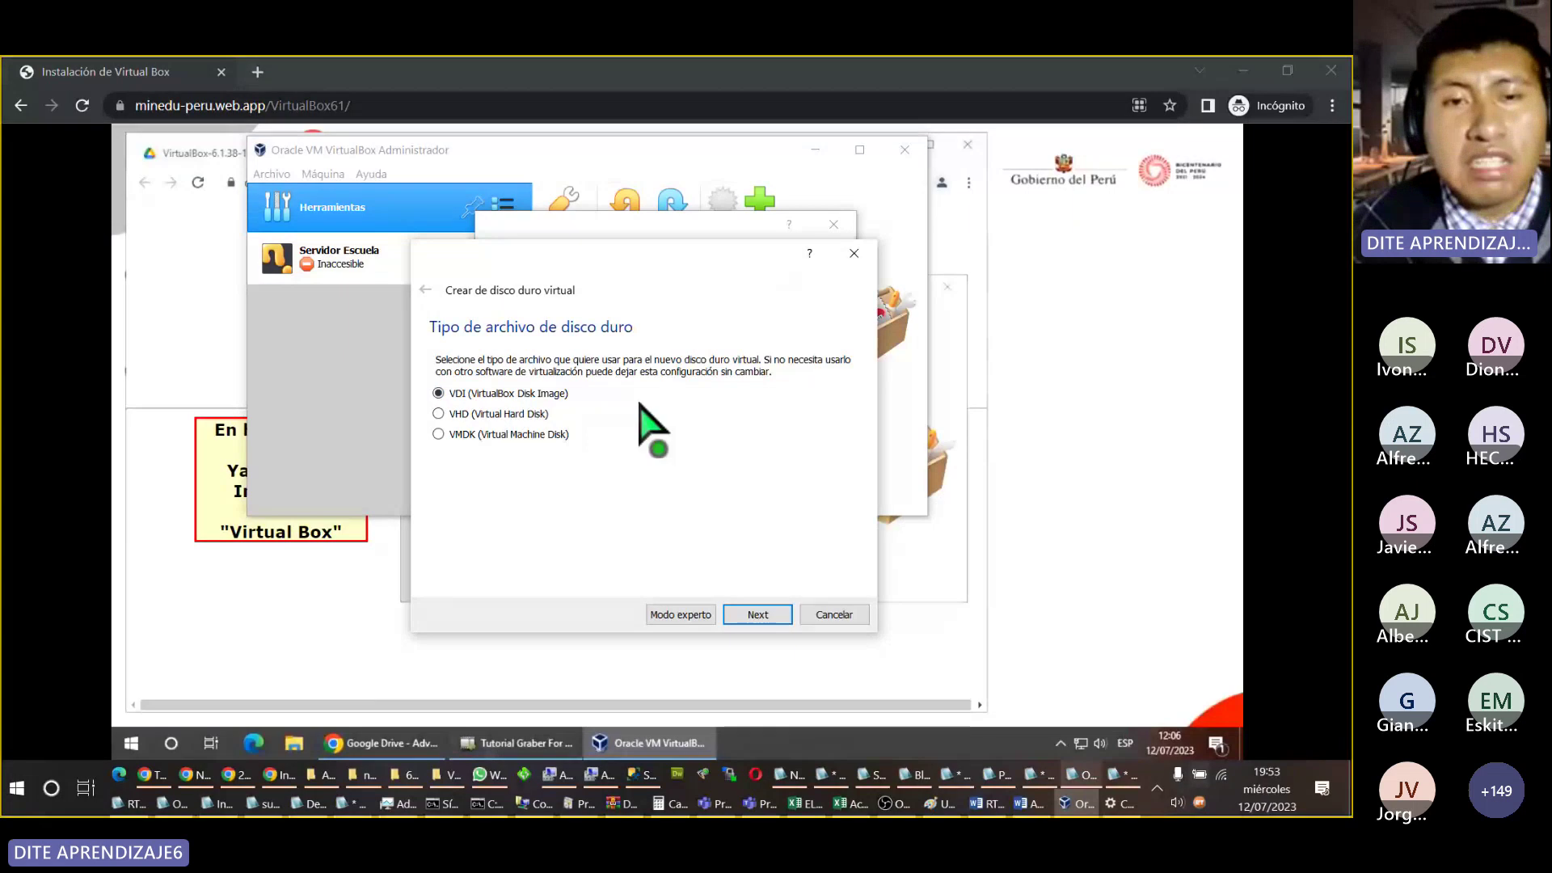
Step: Create a dynamically allocated 20.00 GB Windows.vdi disk at the default path
{"action": "left_click", "coordinate": [760, 615]}
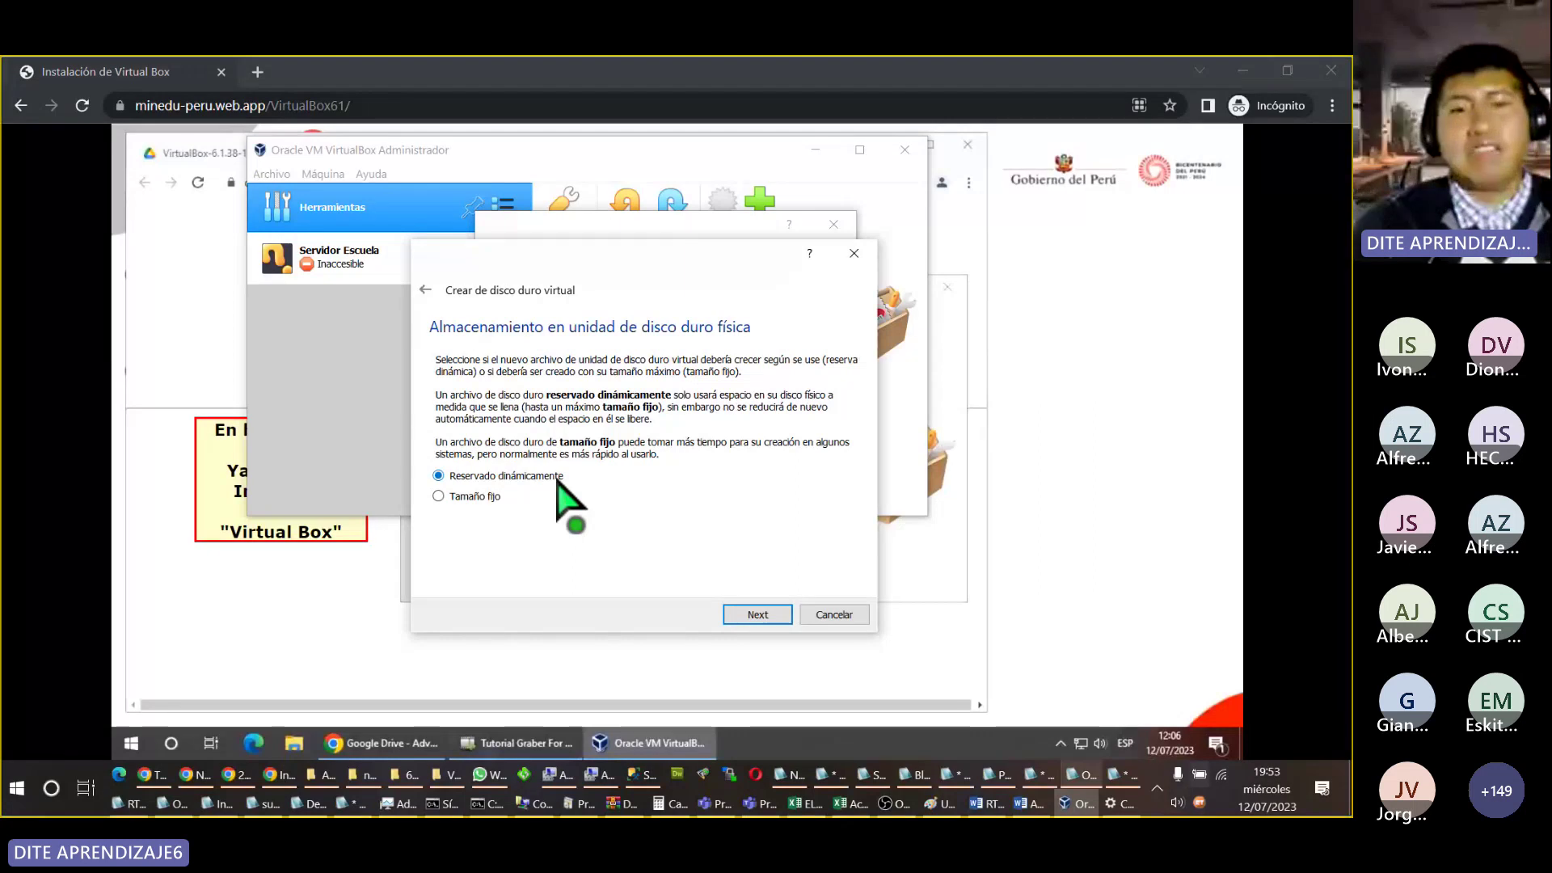
{"action": "left_click", "coordinate": [469, 498]}
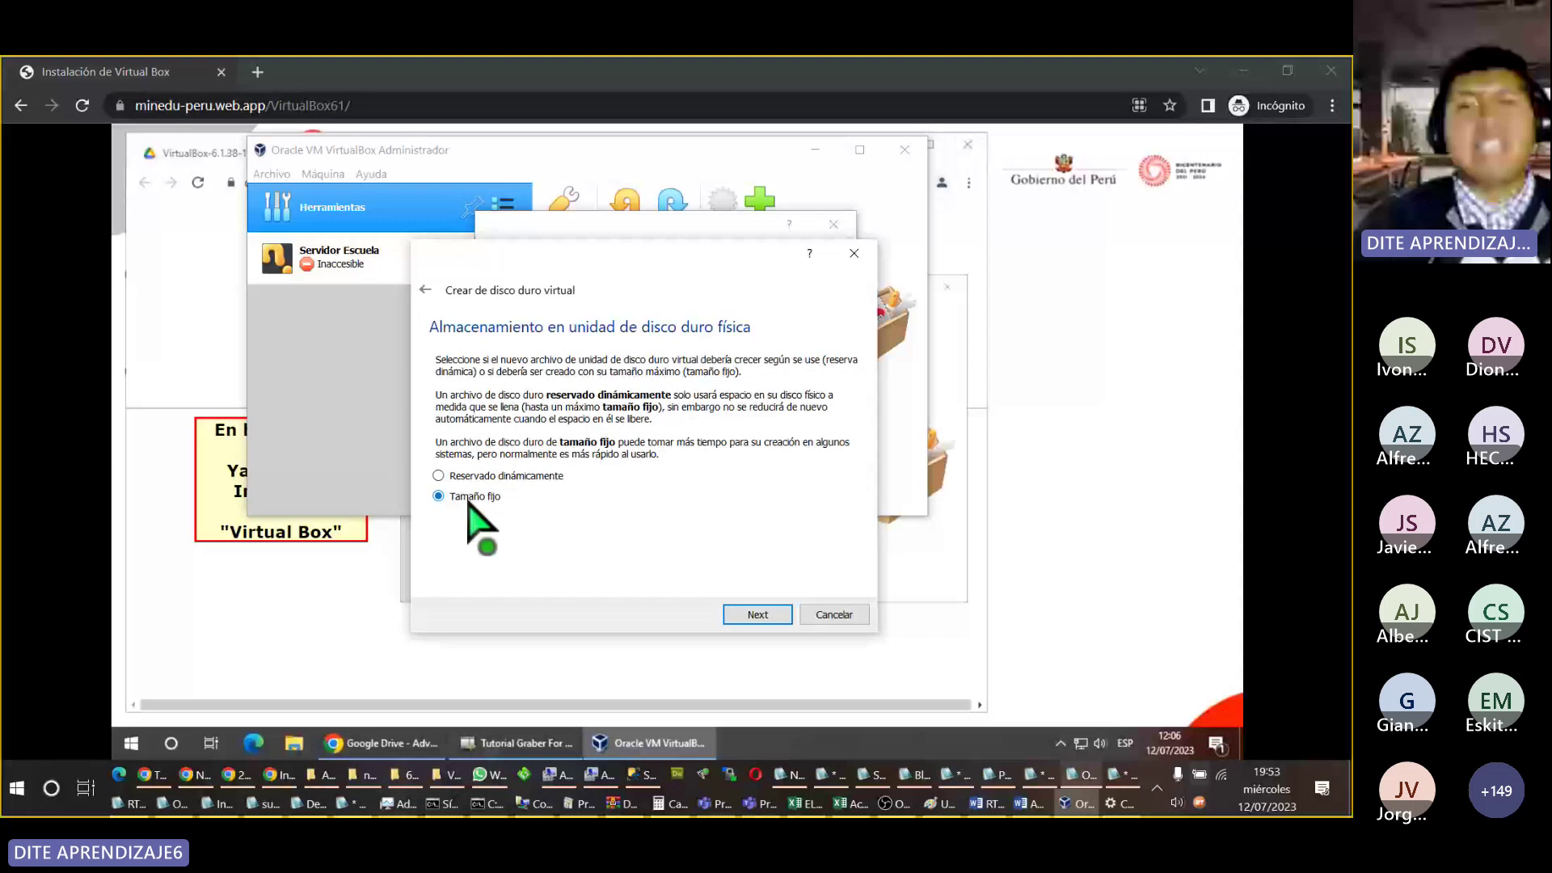
{"action": "left_click", "coordinate": [465, 478]}
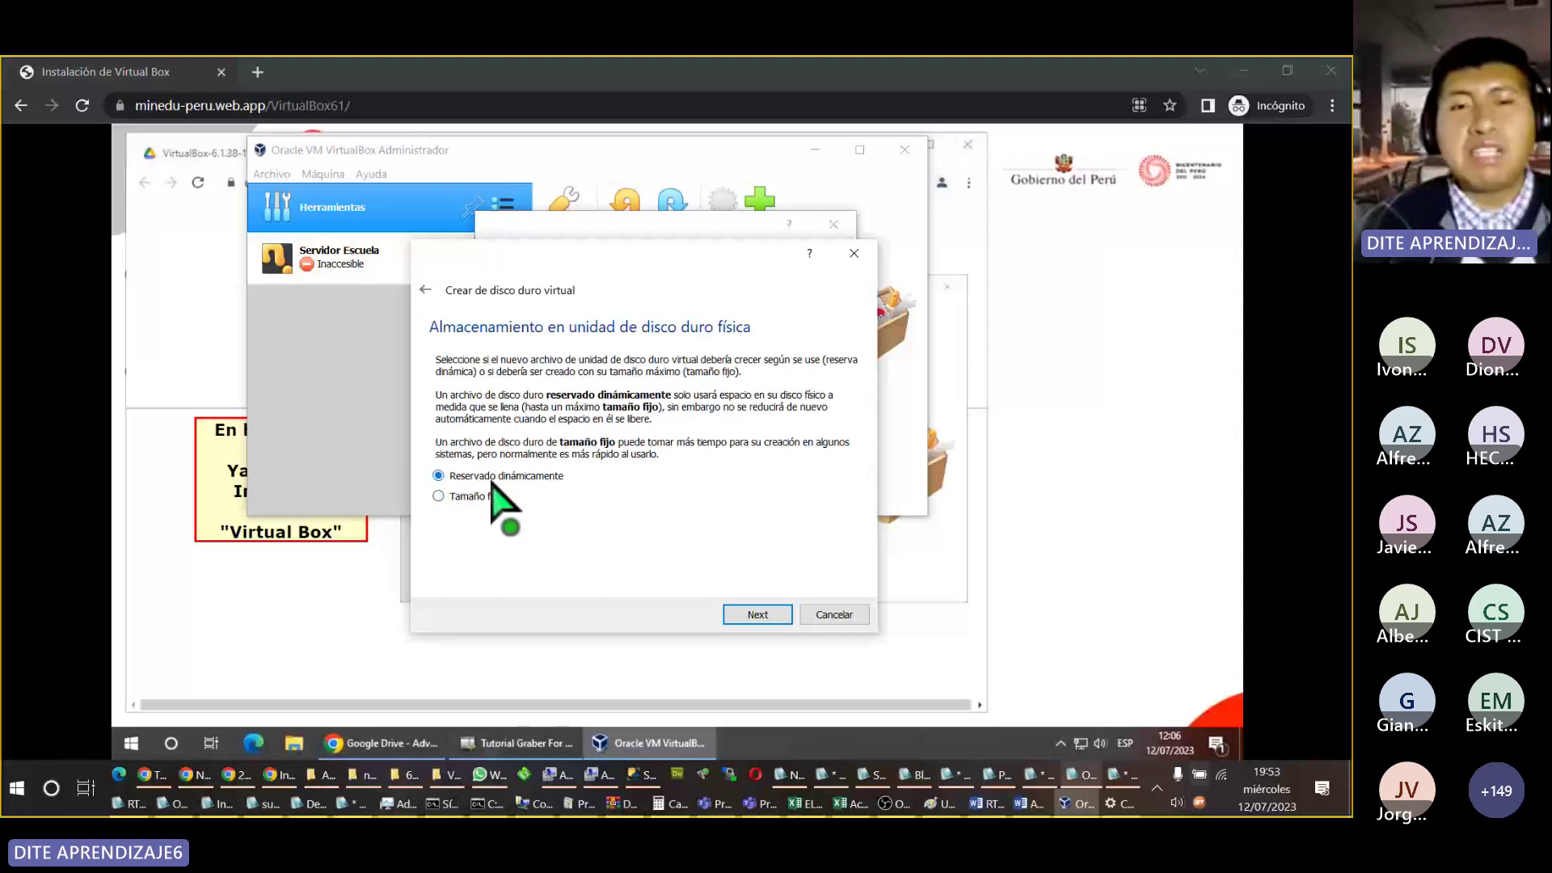
{"action": "left_click", "coordinate": [769, 620]}
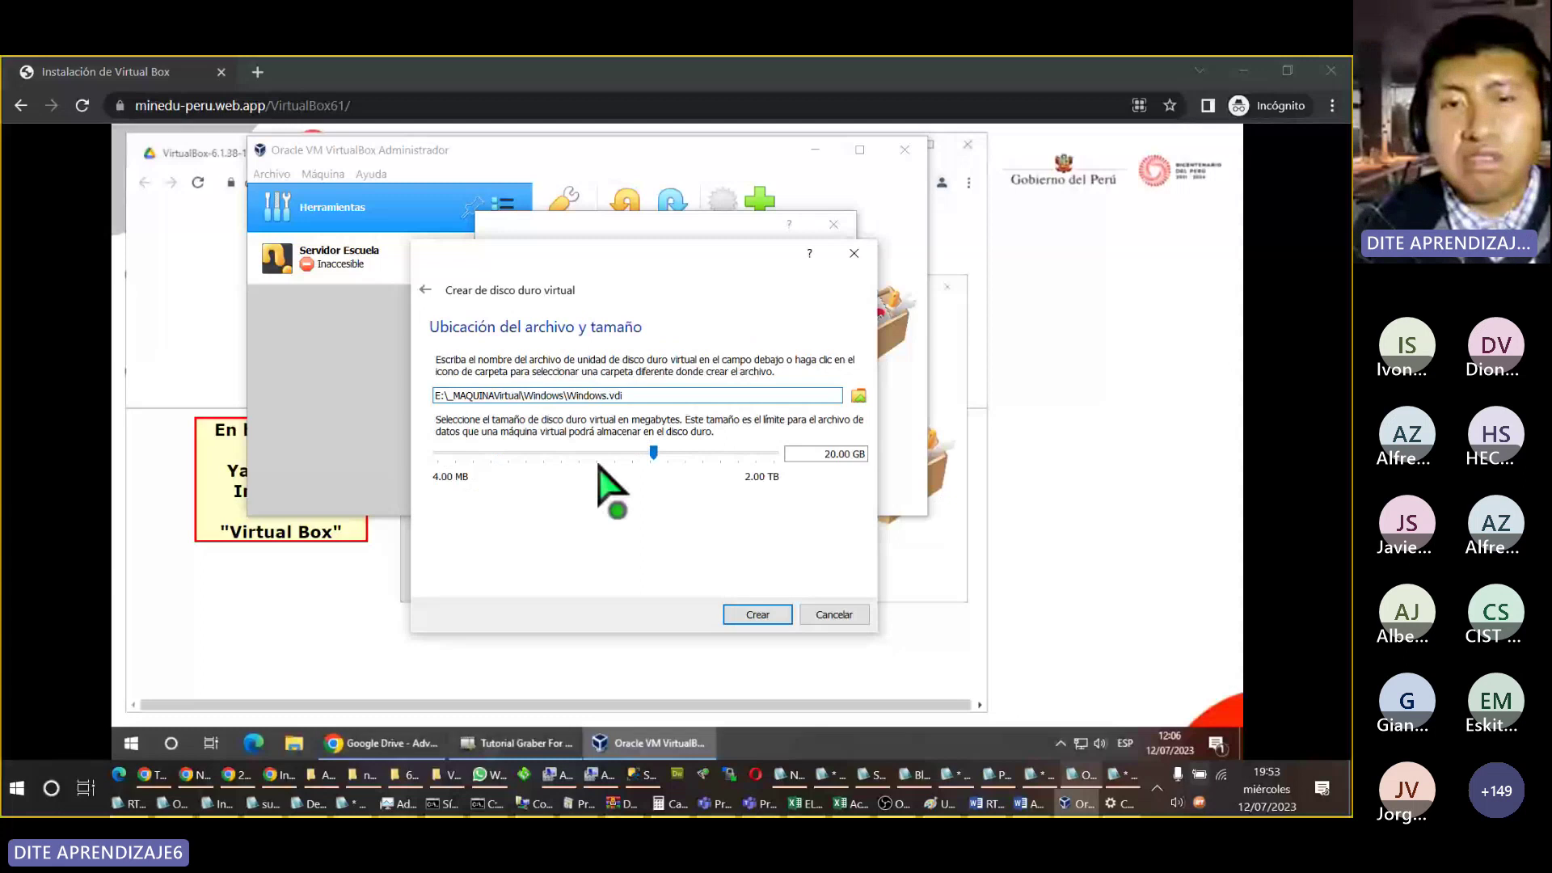
{"action": "triple_click", "coordinate": [845, 453]}
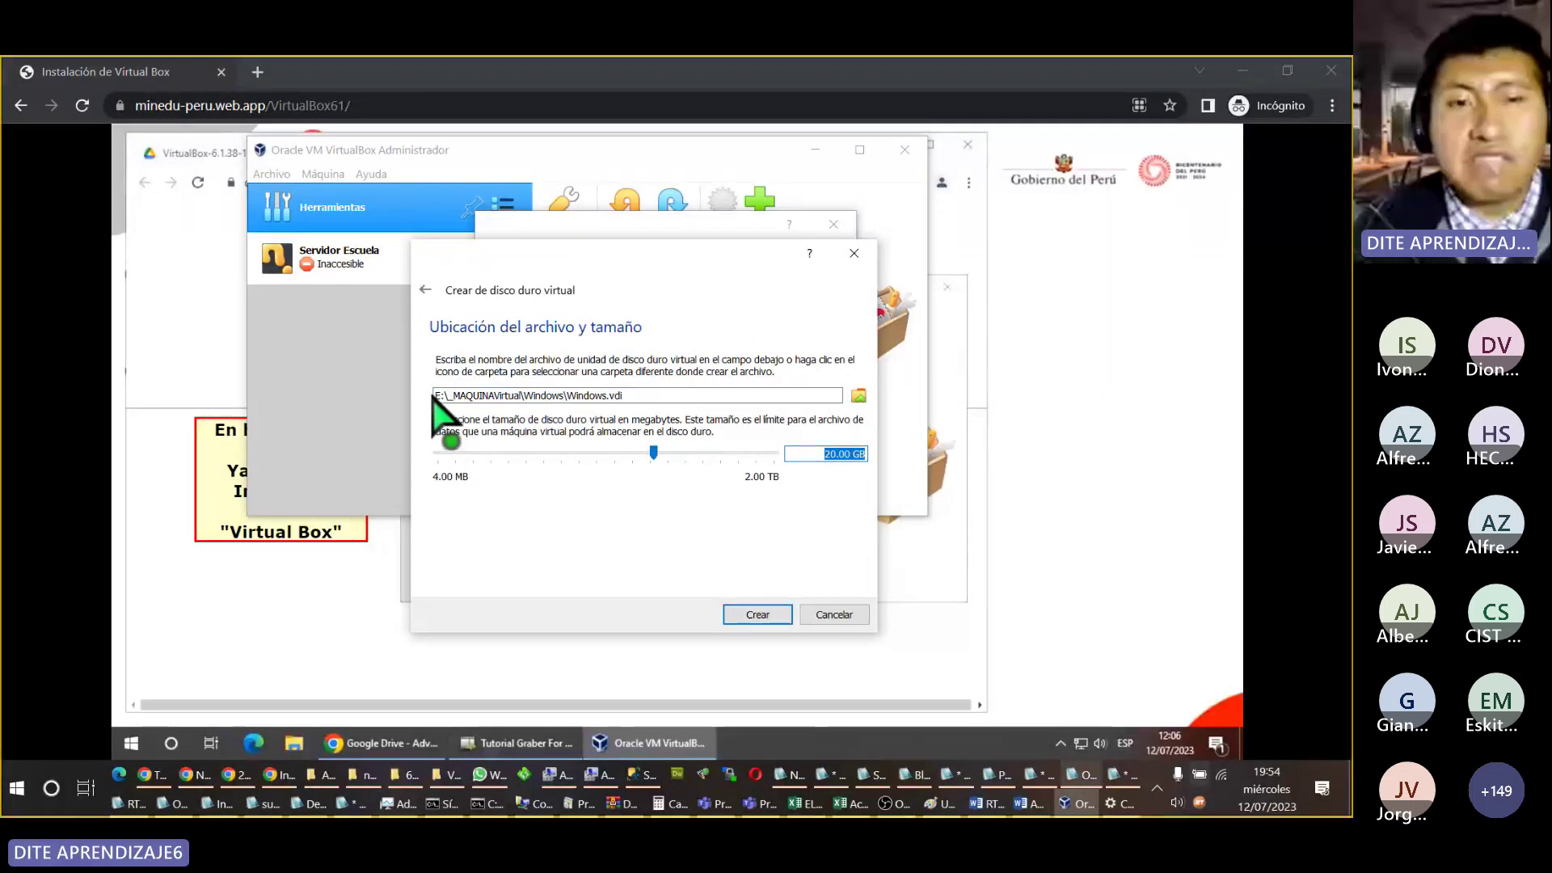
{"action": "left_click", "coordinate": [764, 620]}
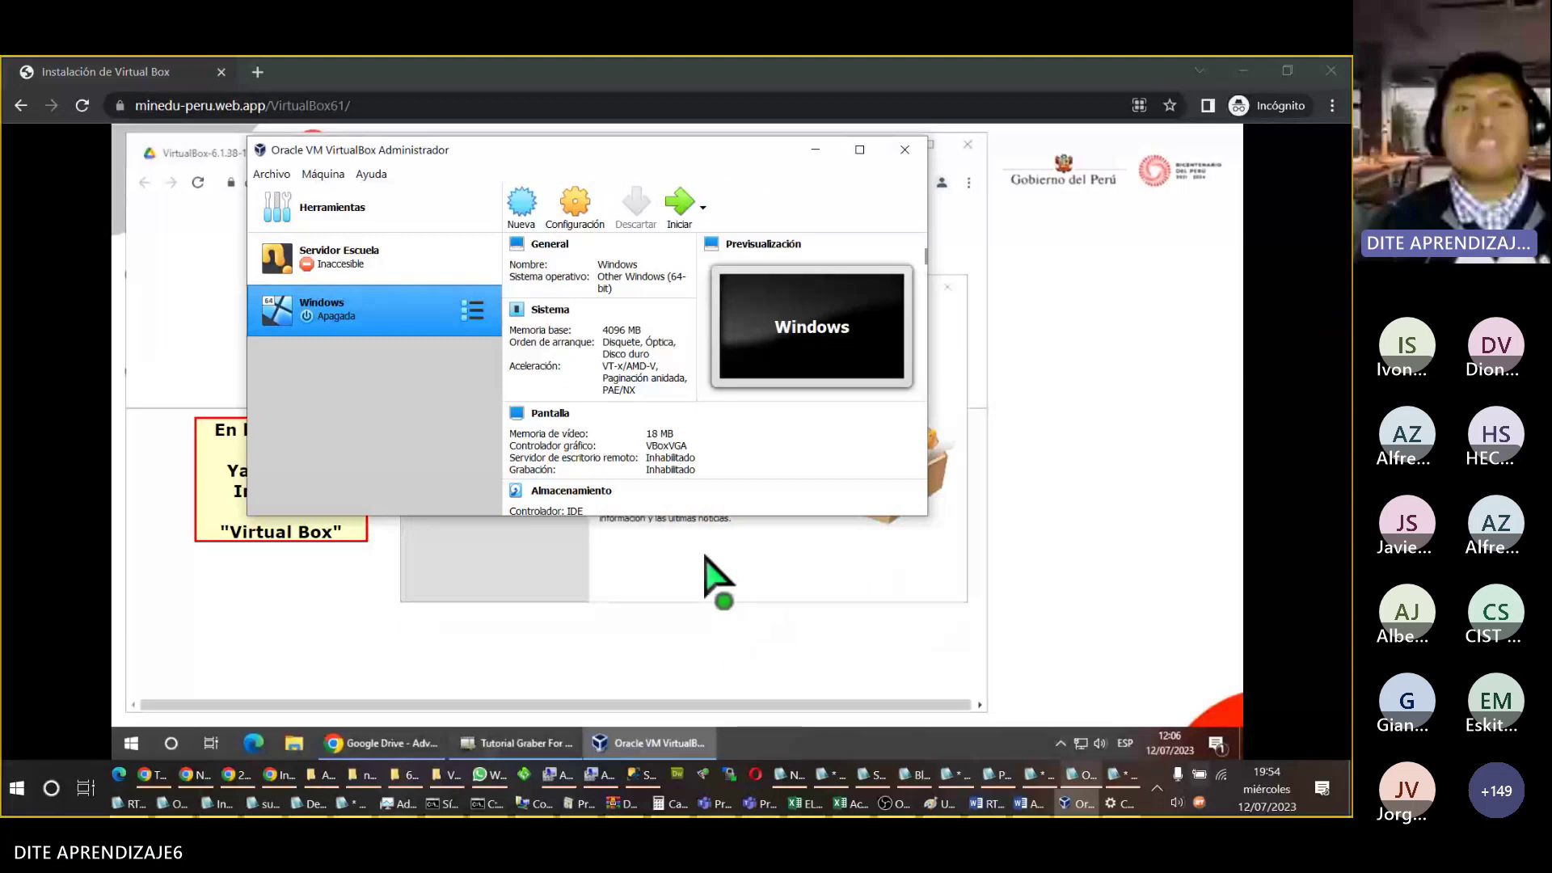
Step: Move the VirtualBox Manager window down and stretch it to reveal all Windows VM details
{"action": "left_click_drag", "start_coordinate": [664, 150], "coordinate": [668, 203]}
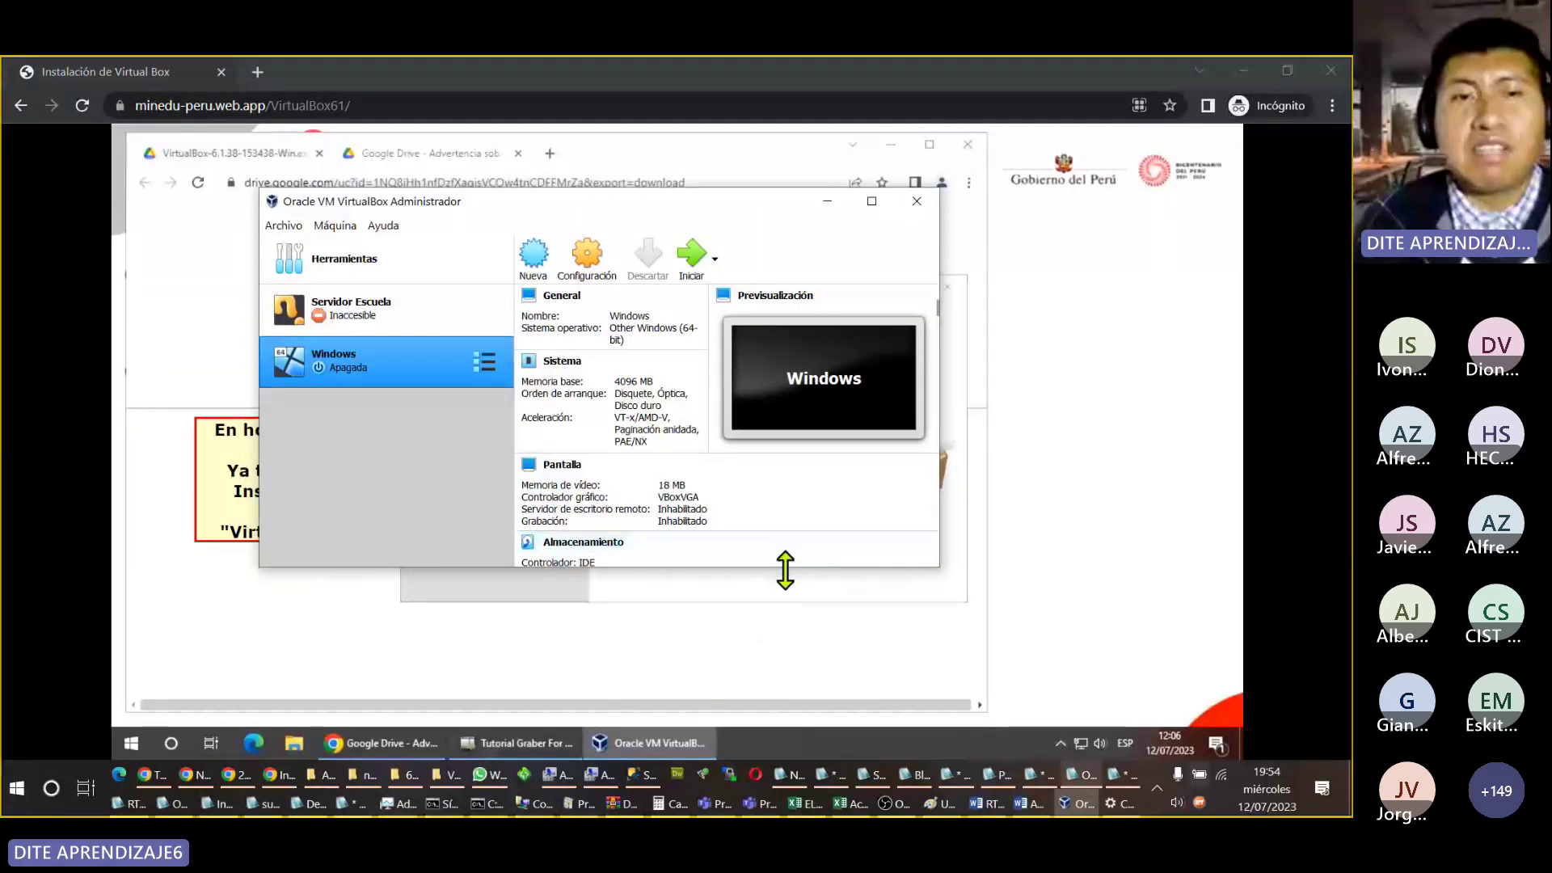
{"action": "left_click_drag", "start_coordinate": [785, 568], "coordinate": [781, 751]}
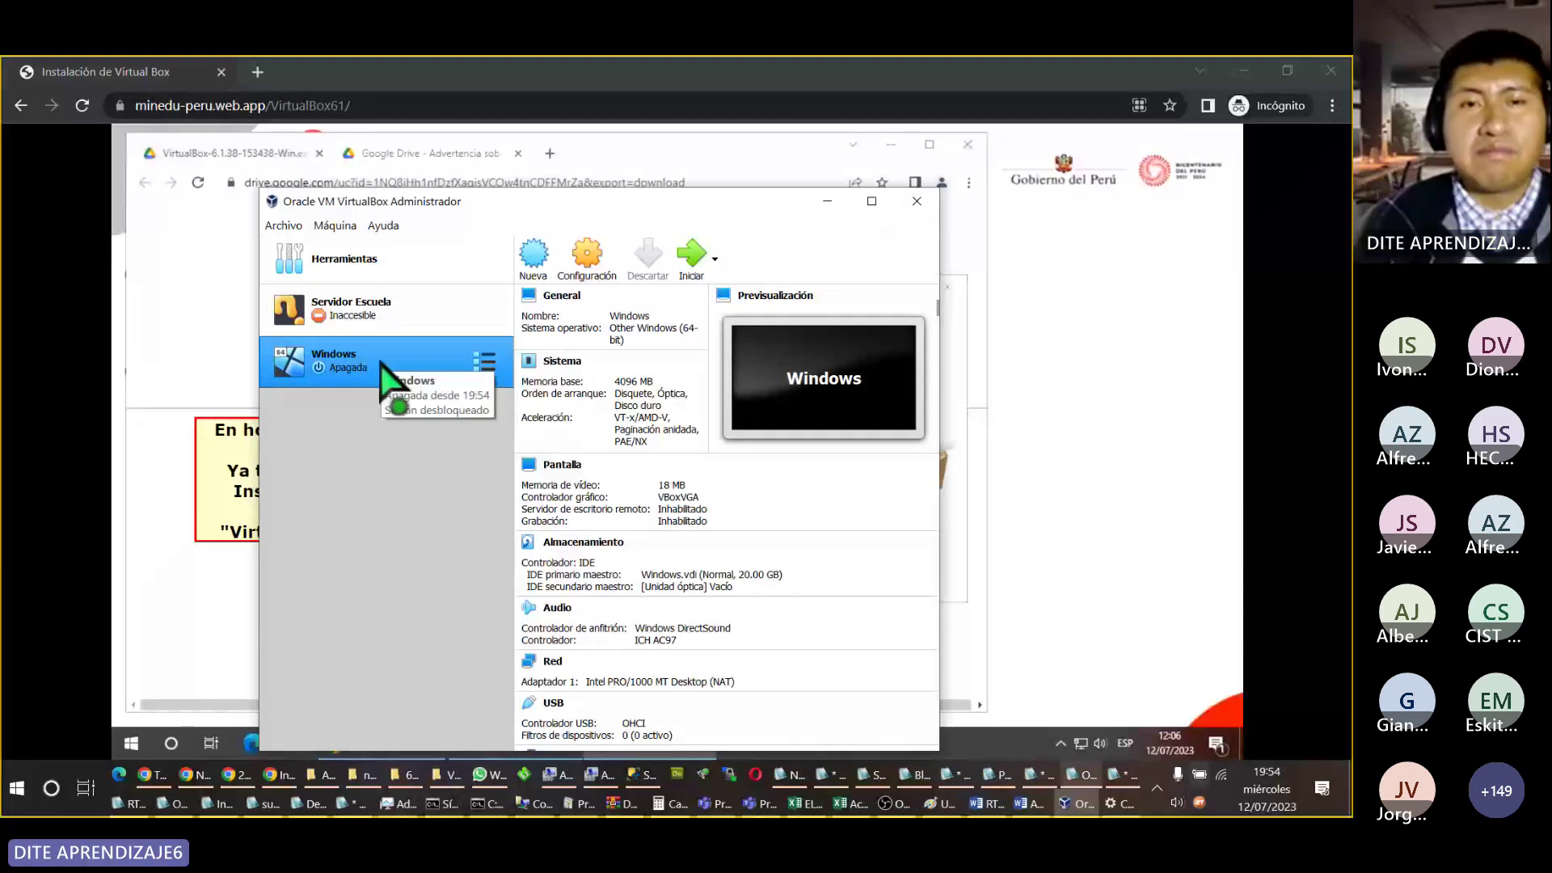
Step: In the Windows VM's Almacenamiento settings, select the empty optical drive on IDE secundario maestro and list disc choices
{"action": "left_click", "coordinate": [594, 271]}
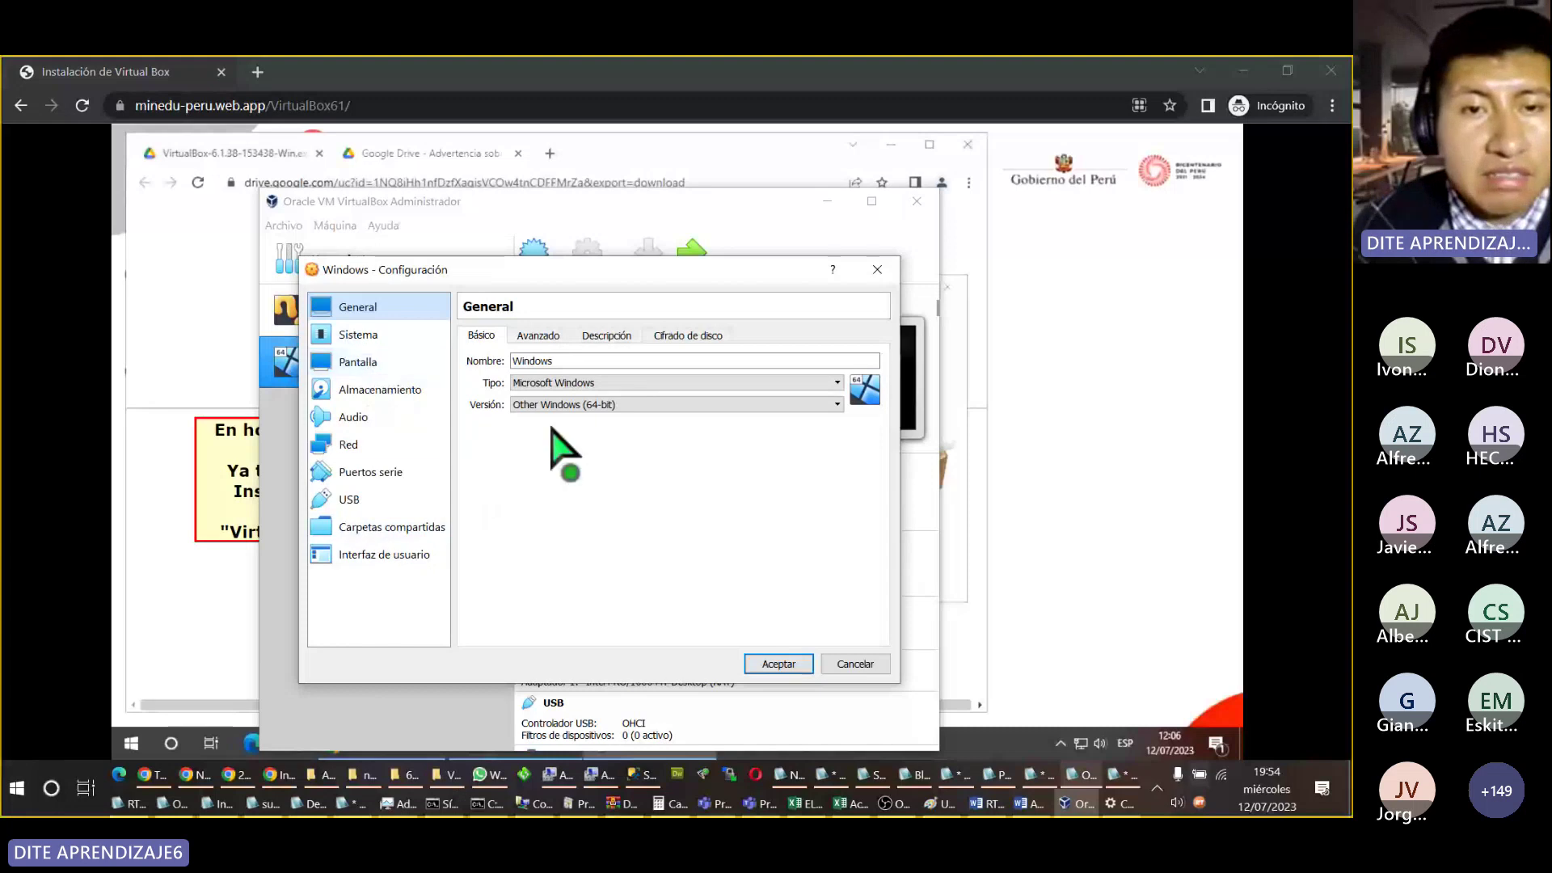
{"action": "left_click", "coordinate": [378, 392]}
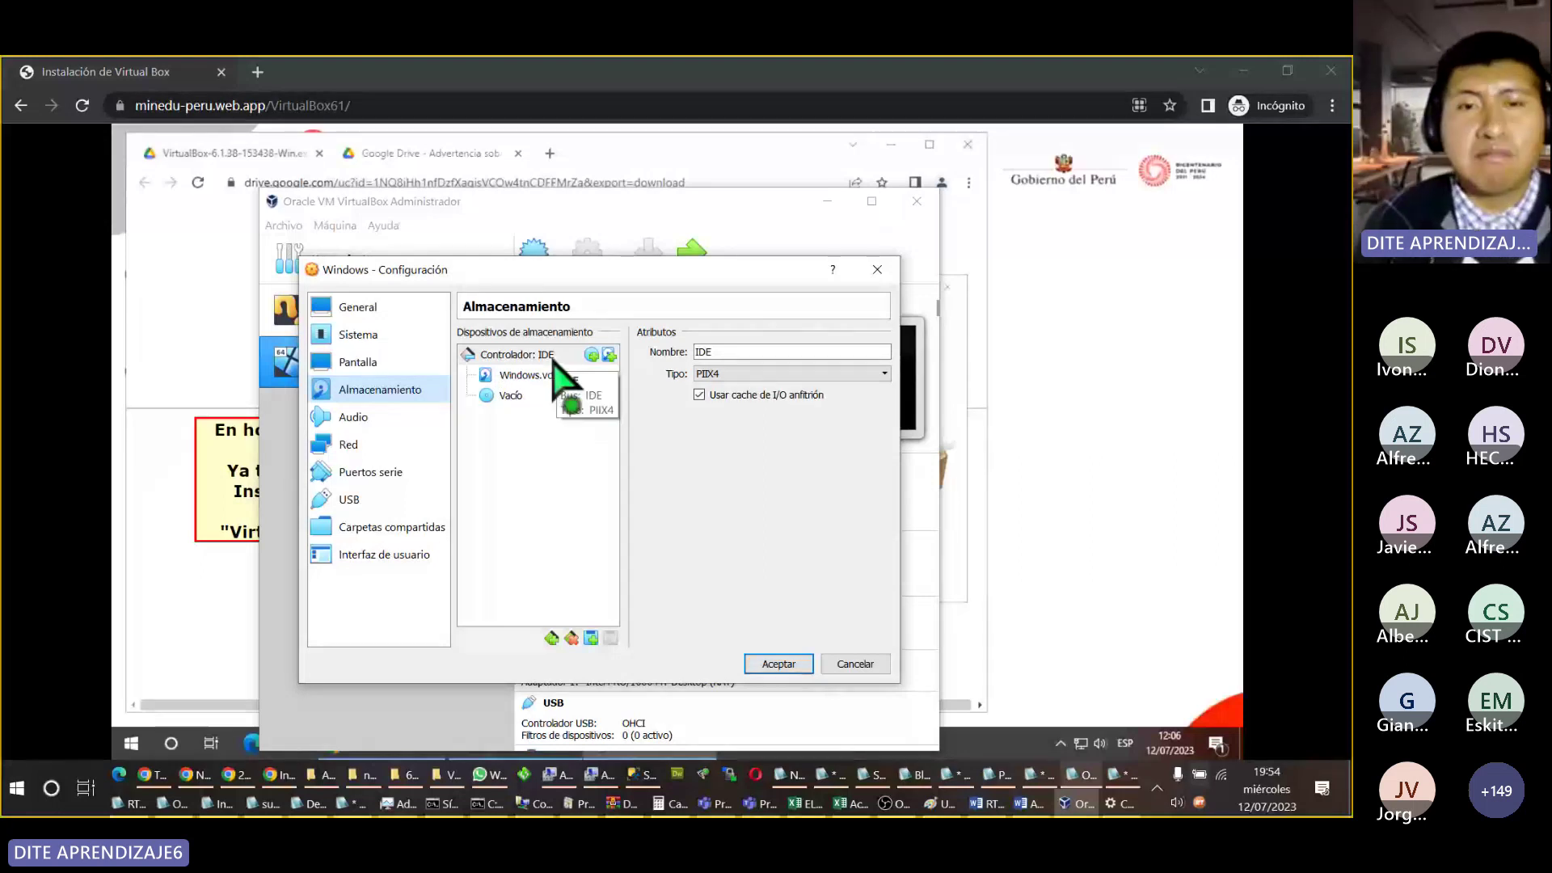
{"action": "left_click", "coordinate": [508, 396]}
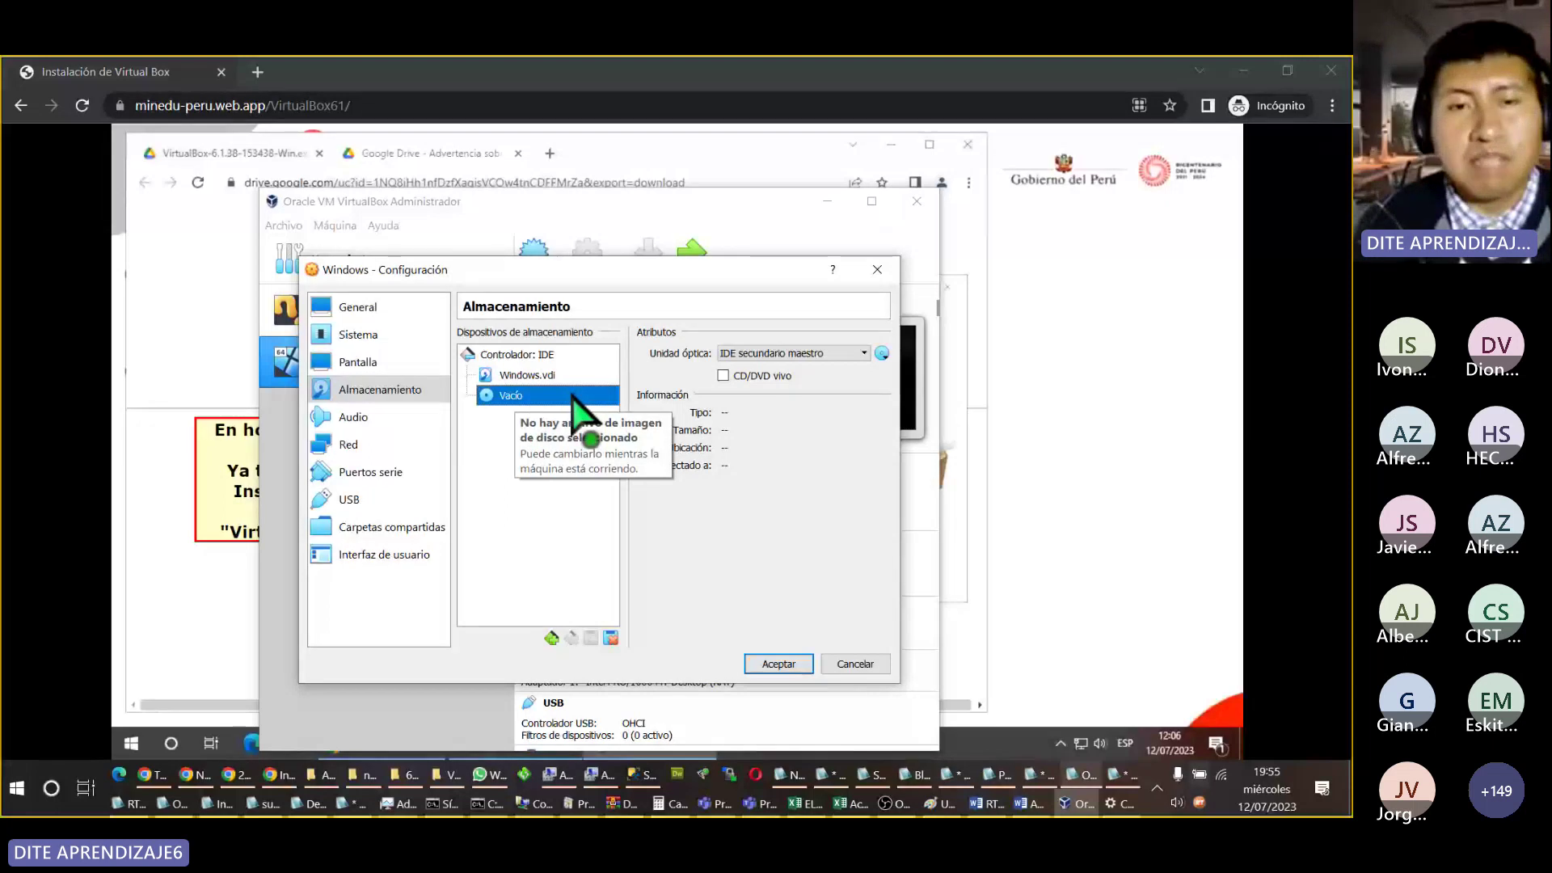
{"action": "left_click", "coordinate": [778, 355]}
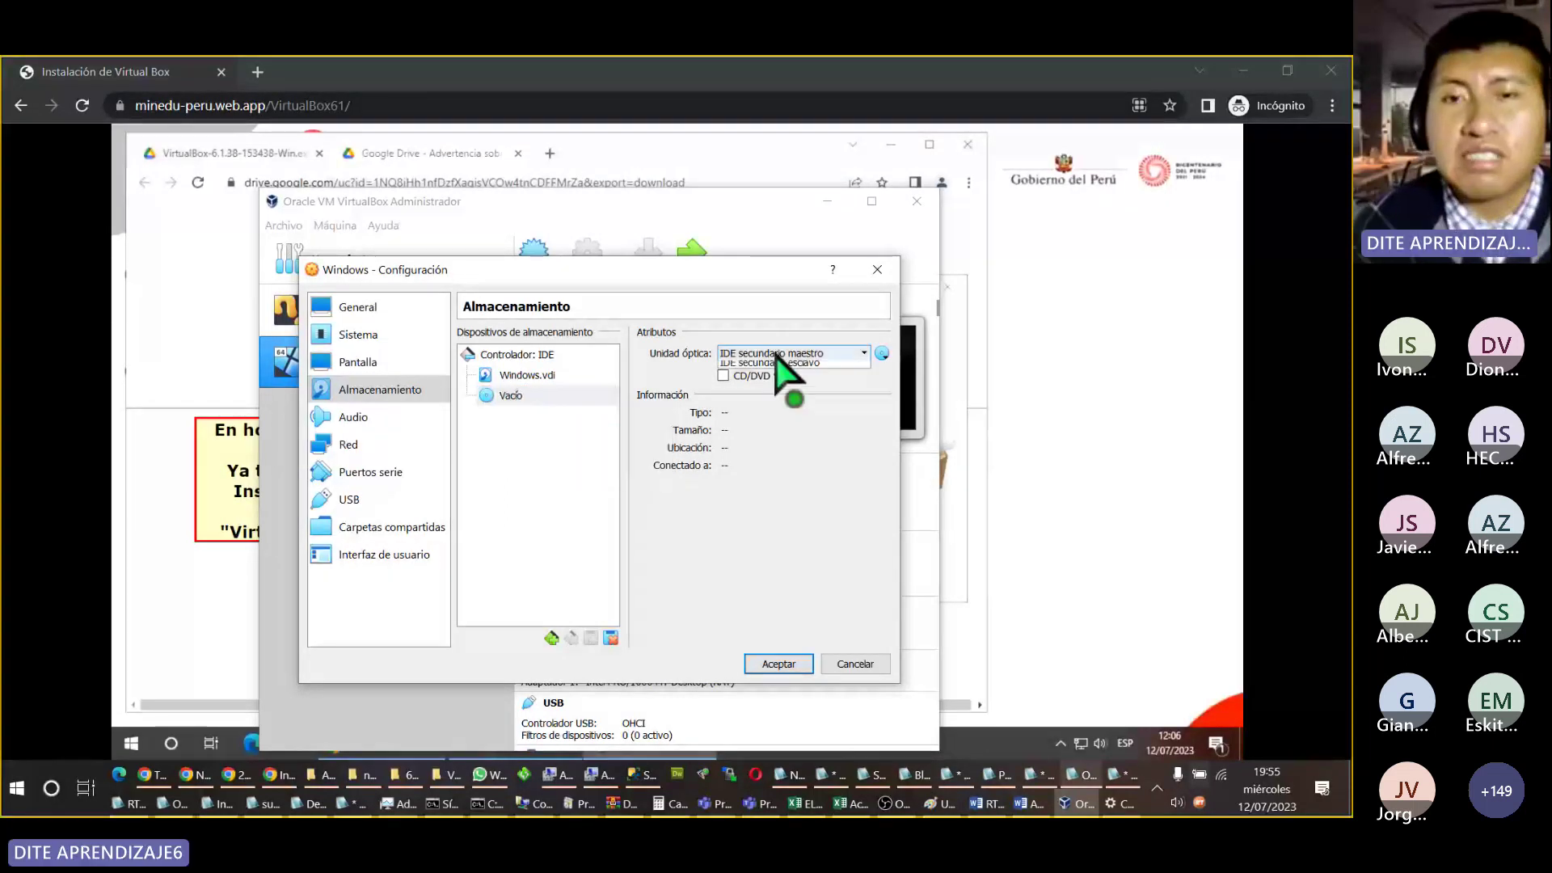
{"action": "left_click", "coordinate": [841, 345]}
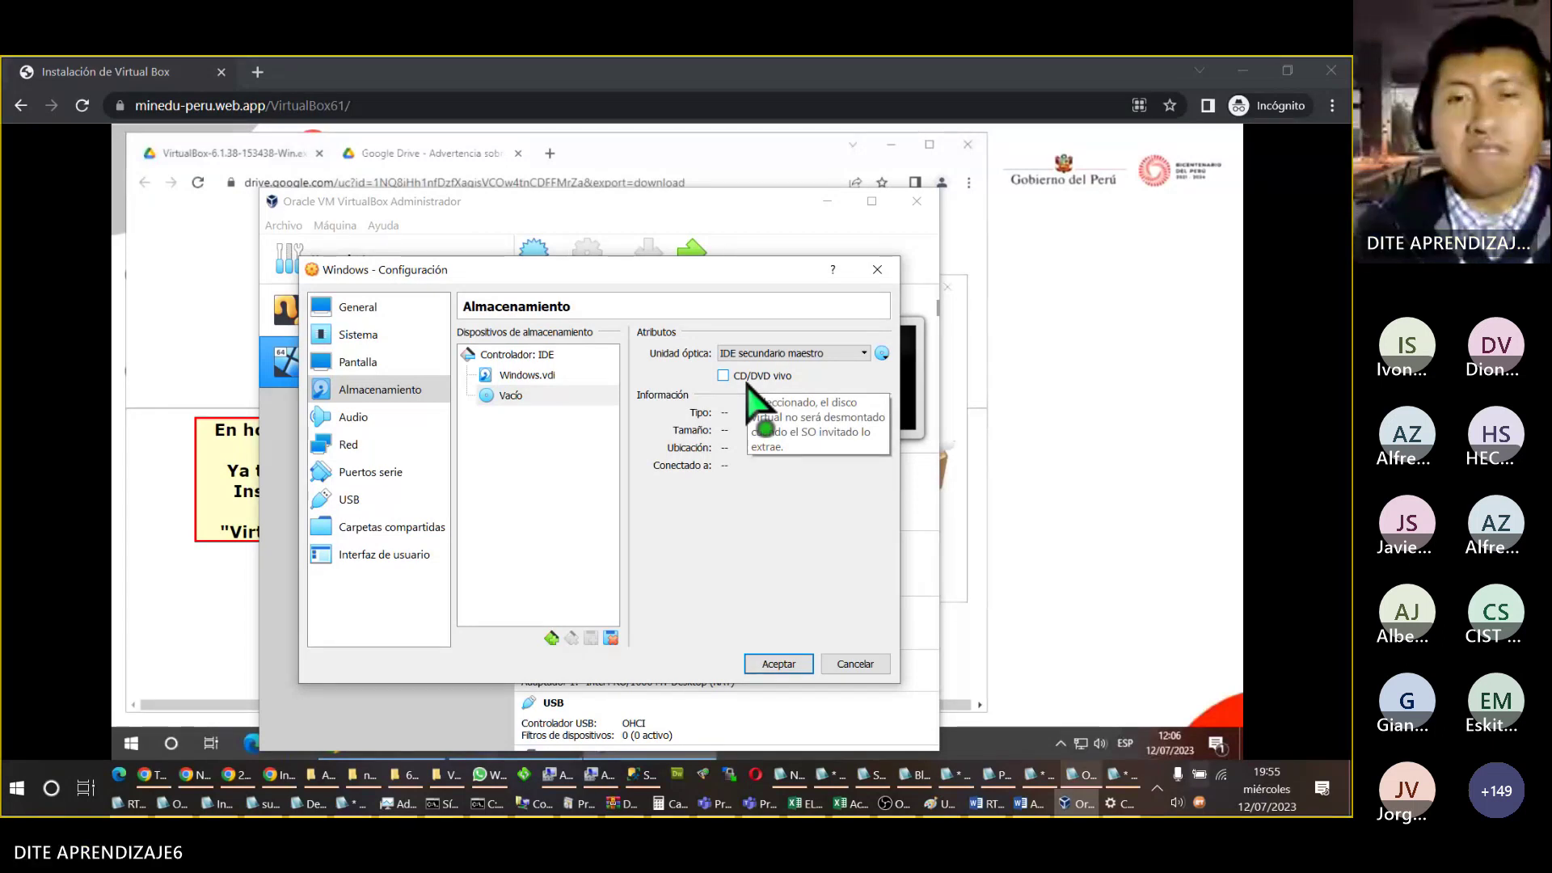
{"action": "left_click", "coordinate": [881, 353]}
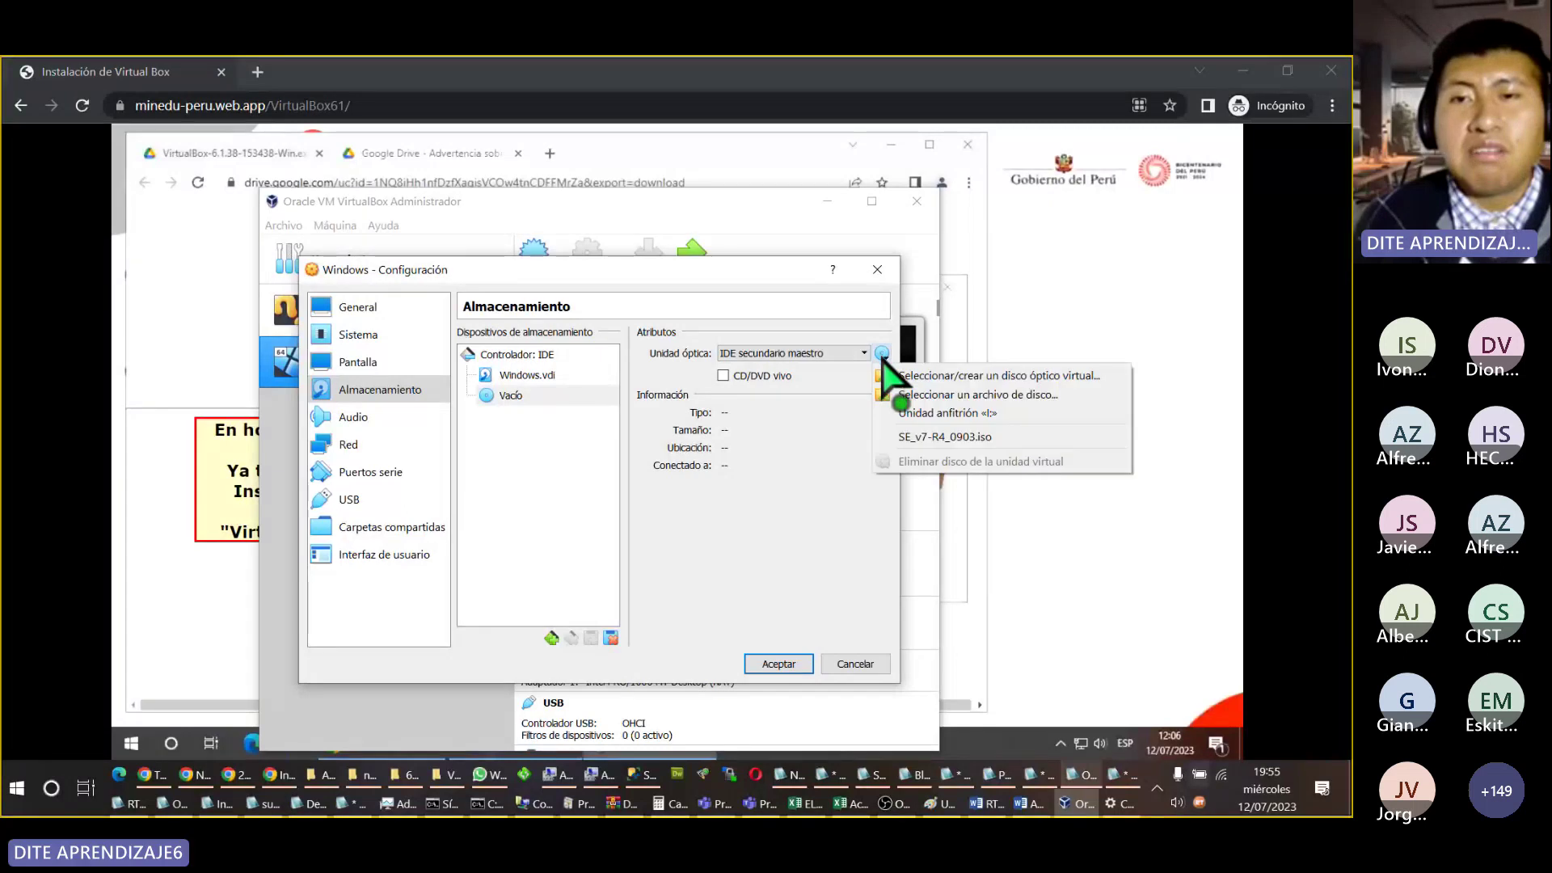
Step: Browse for a disc image file and locate the 64BT.S3RV32012-R2 folder in the file manager
{"action": "left_click", "coordinate": [1016, 397]}
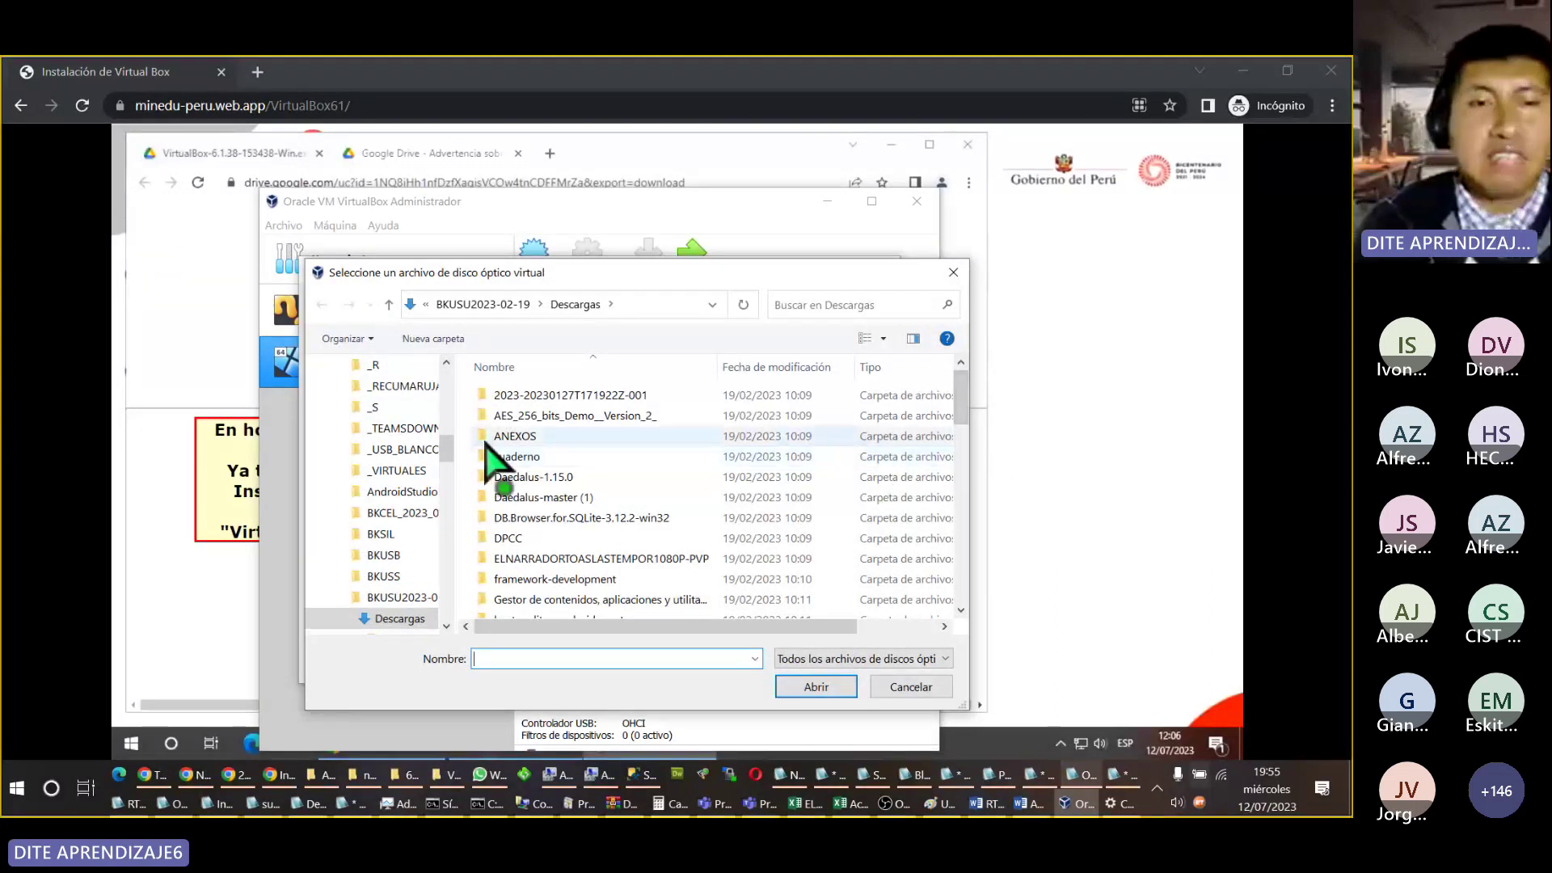
{"action": "left_click_drag", "start_coordinate": [446, 451], "coordinate": [447, 414]}
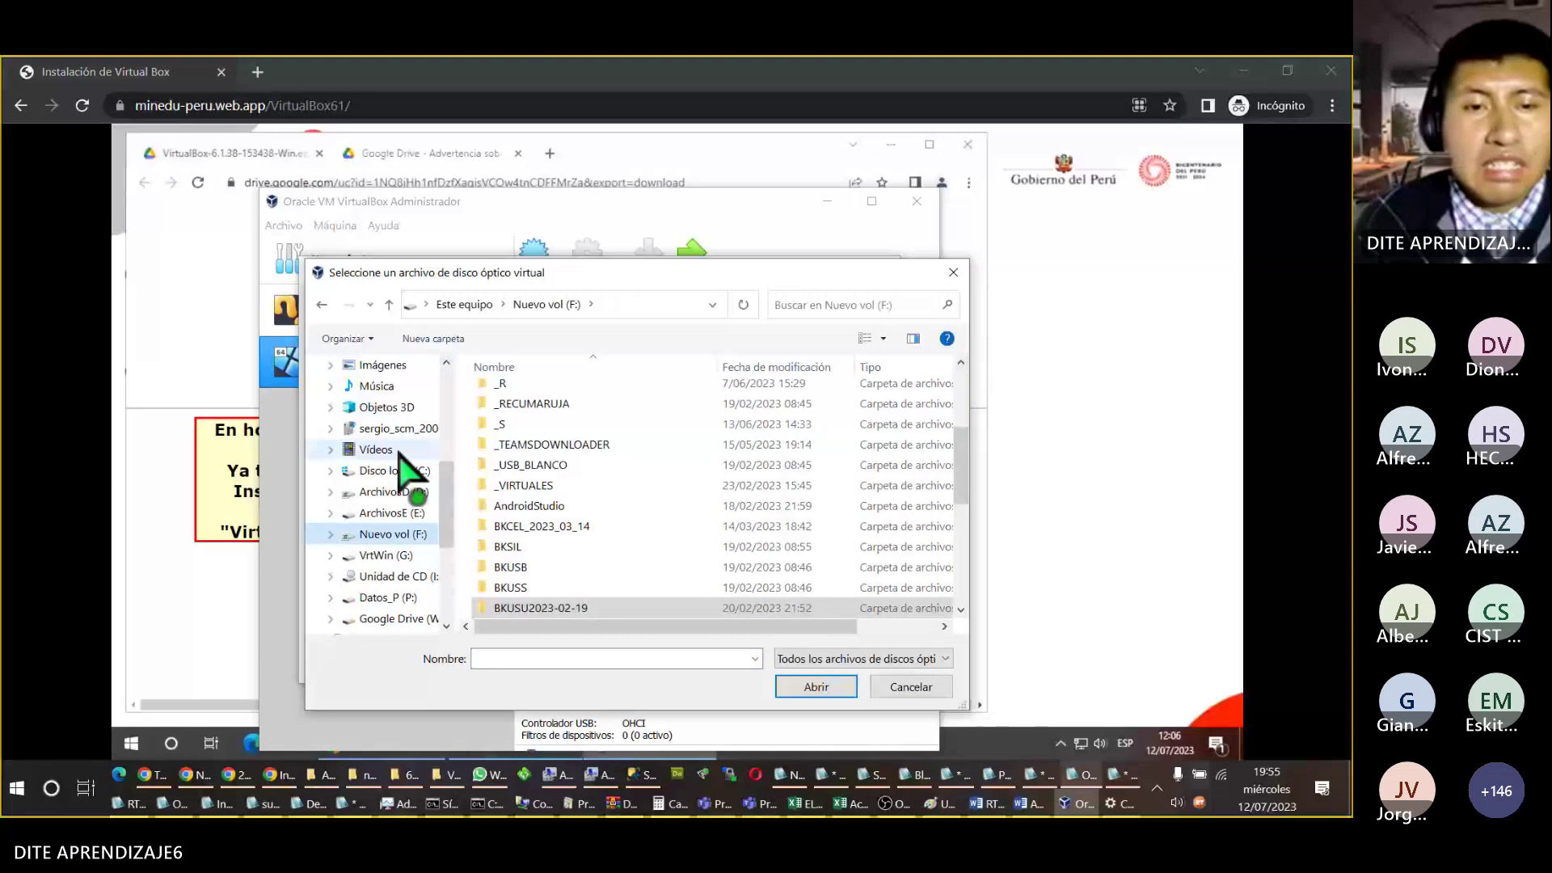
{"action": "scroll", "coordinate": [409, 453], "scroll_direction": "down", "scroll_amount": 1}
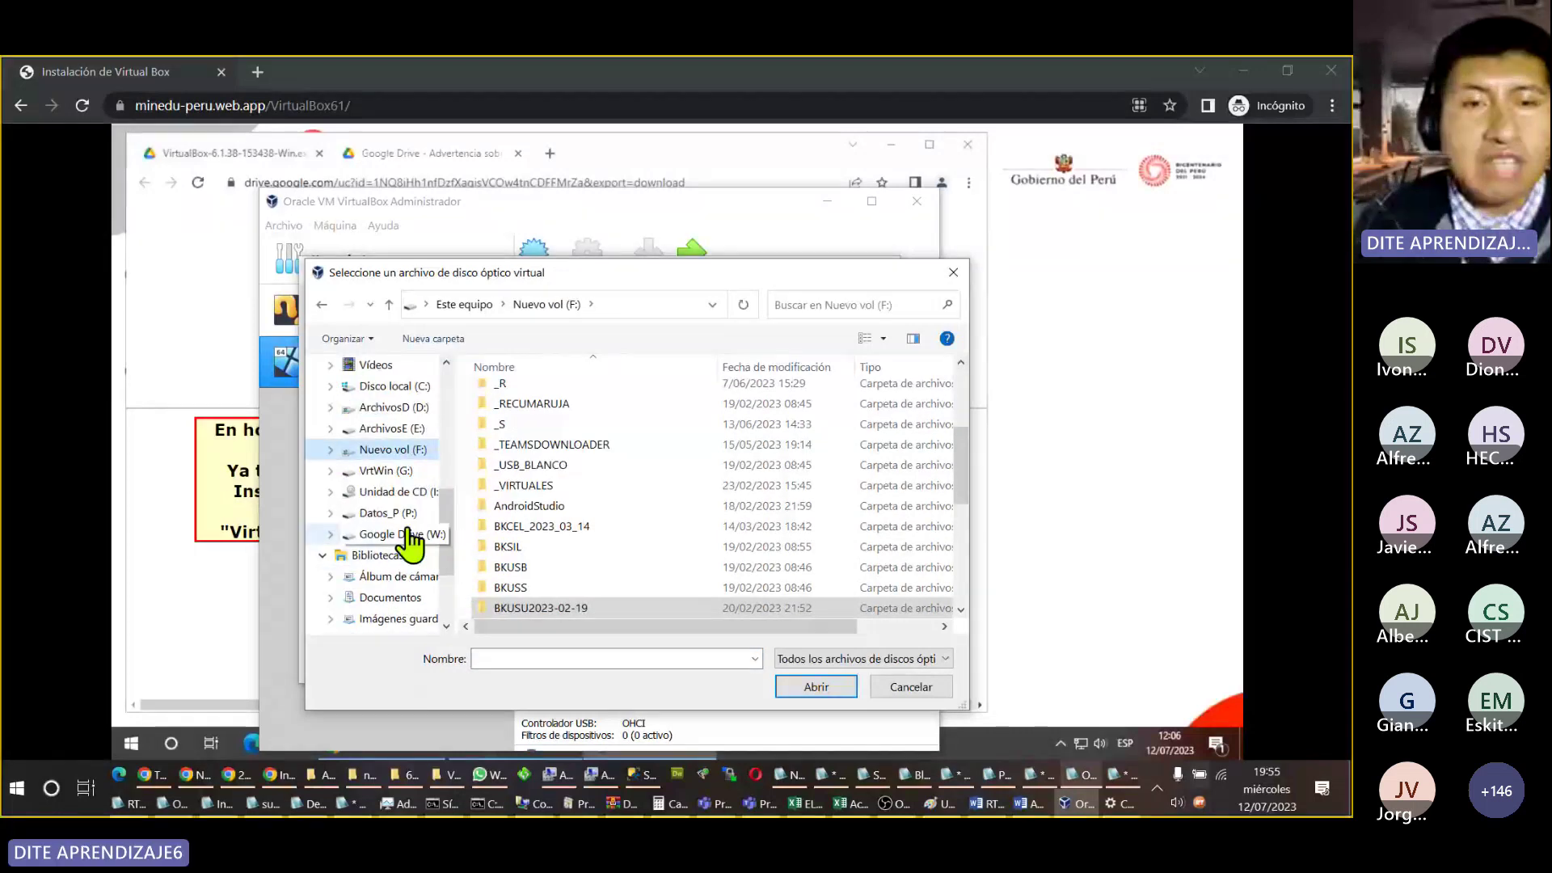
{"action": "left_click", "coordinate": [393, 407]}
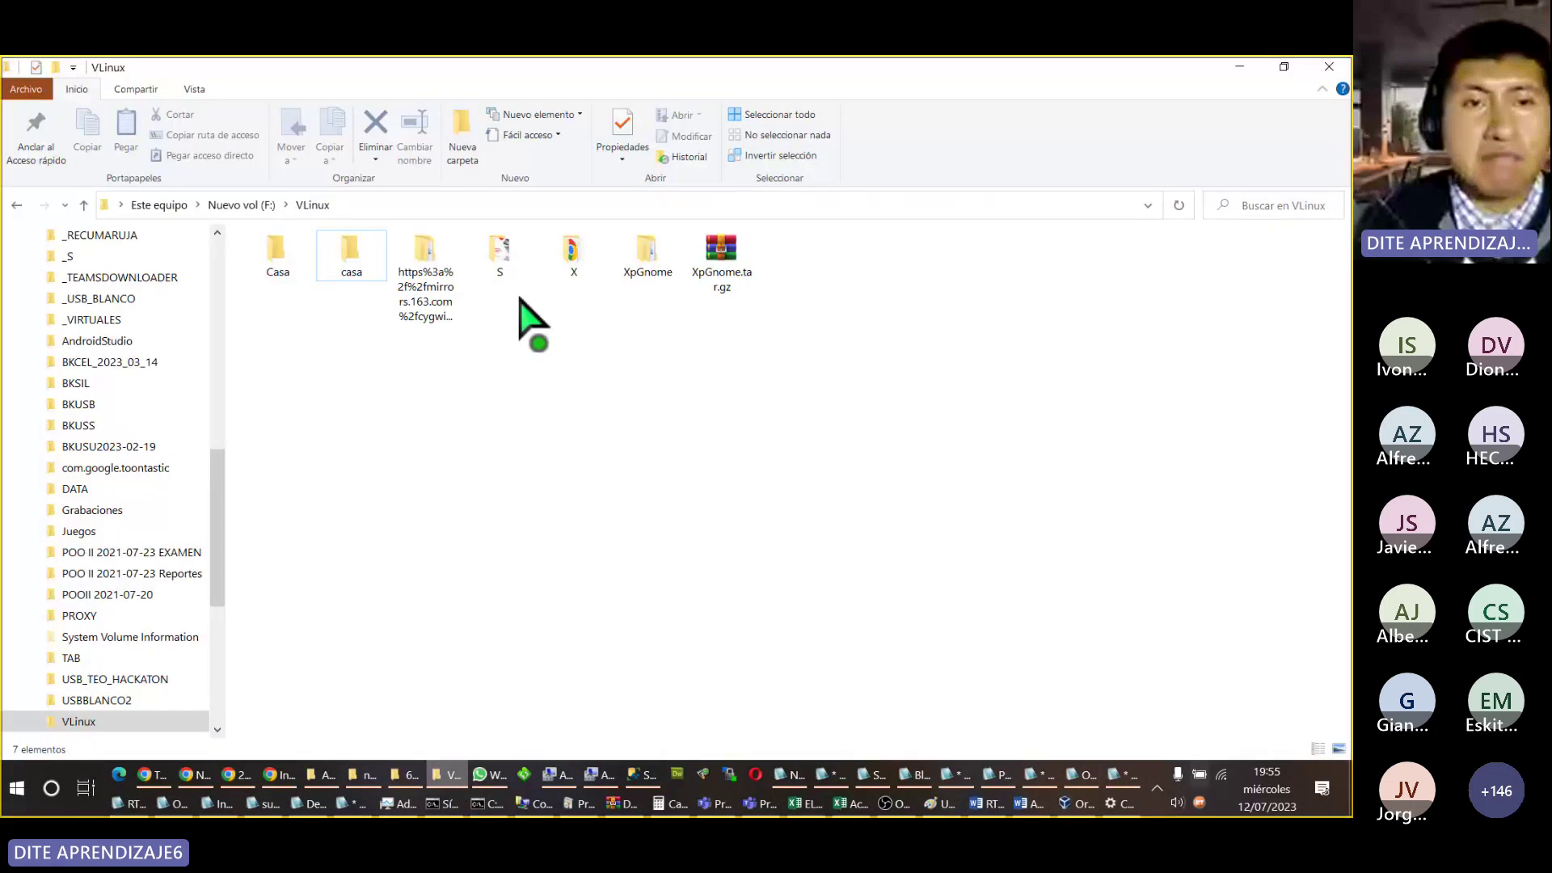
{"action": "left_click", "coordinate": [450, 778]}
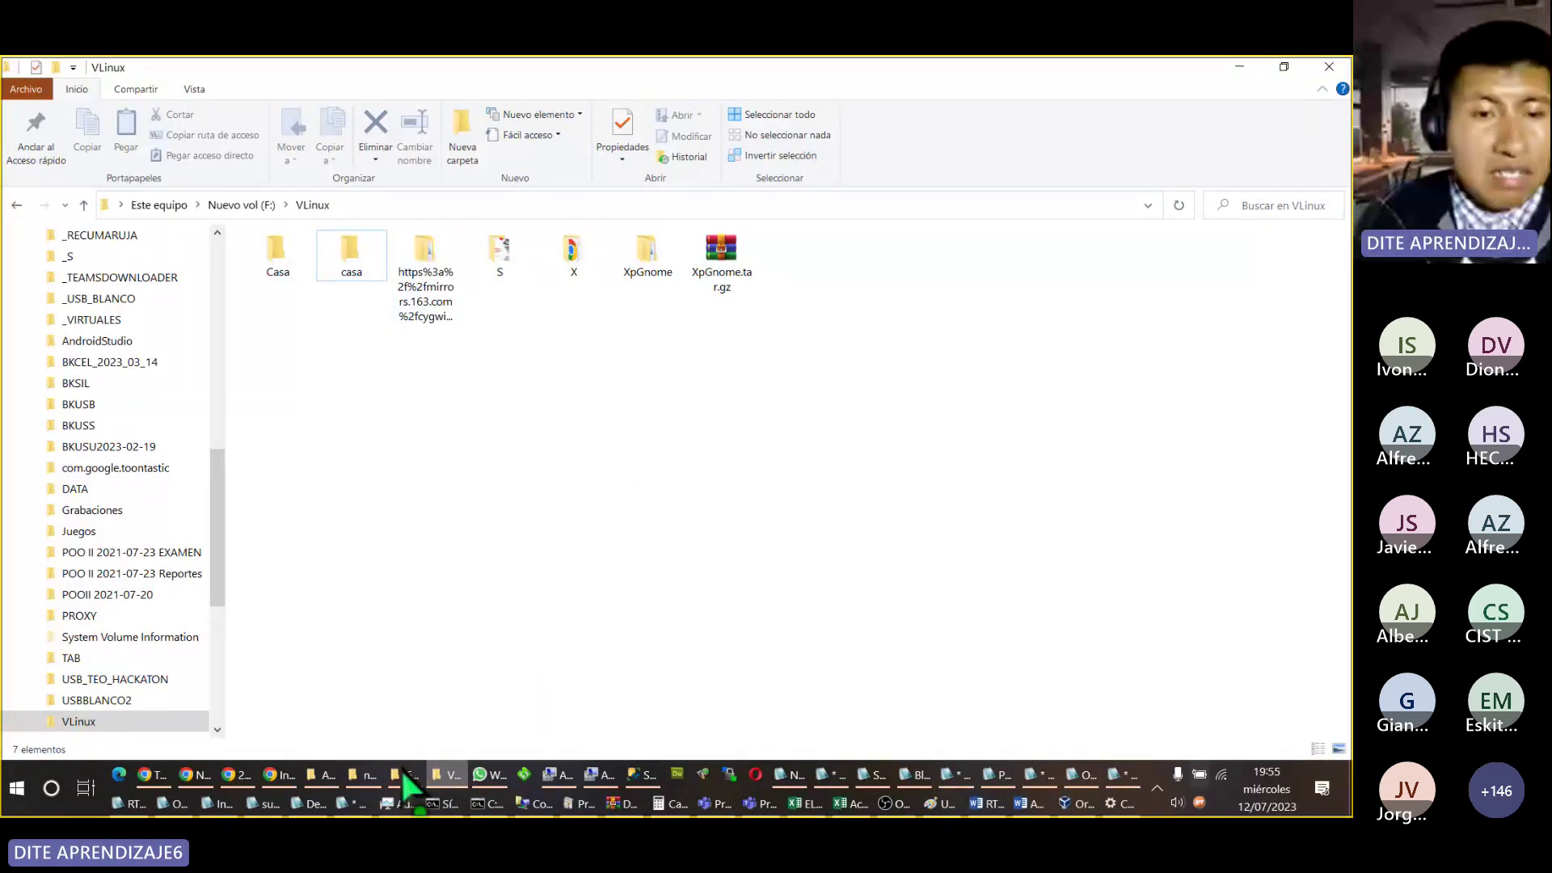
{"action": "left_click", "coordinate": [362, 769]}
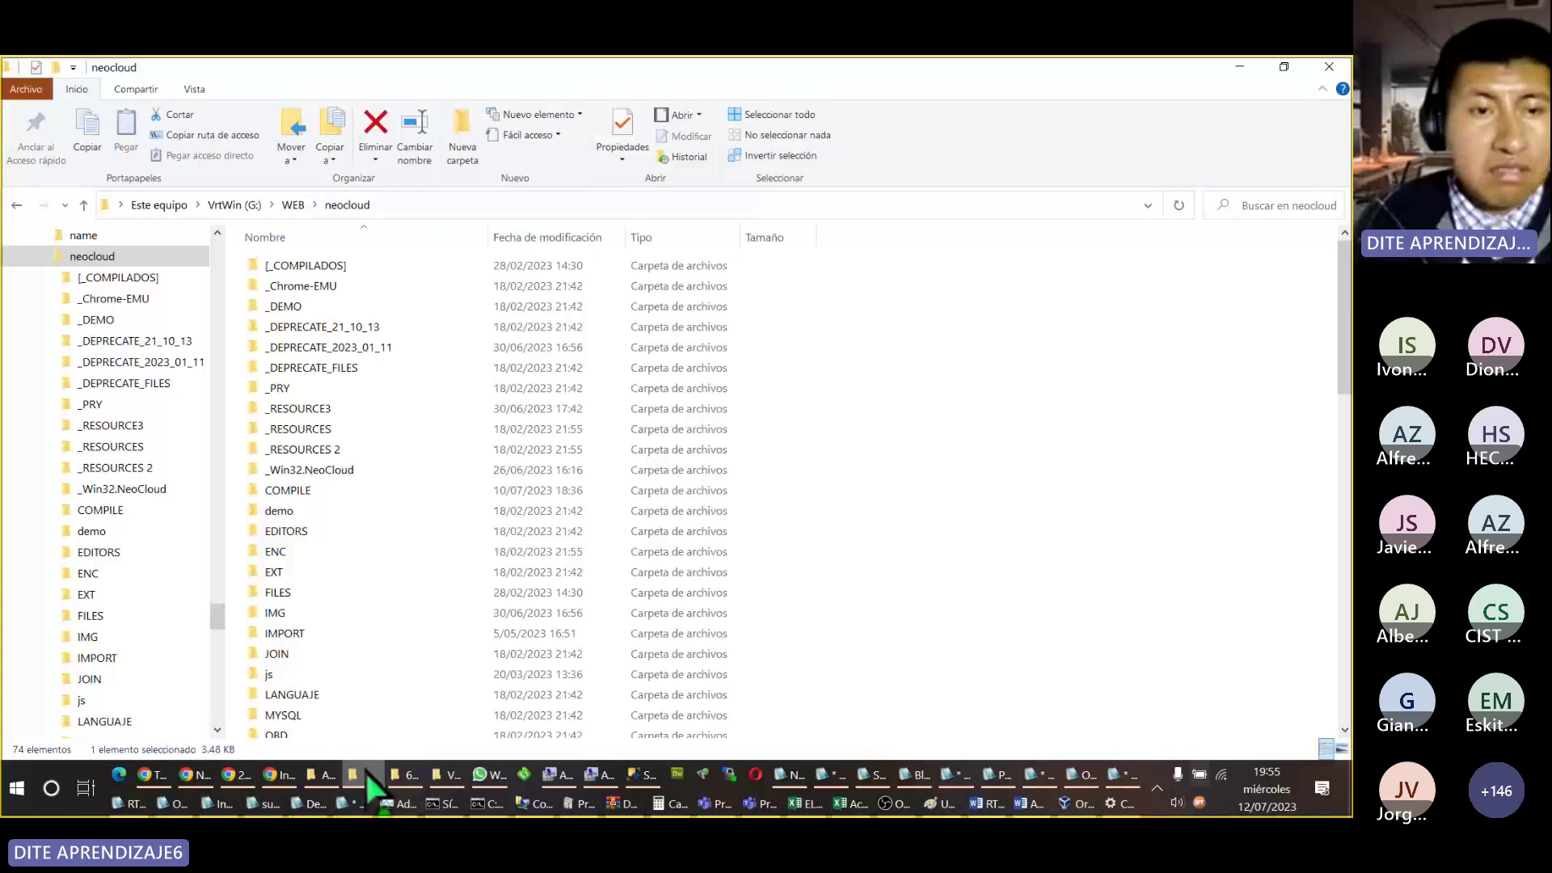
{"action": "left_click", "coordinate": [414, 773]}
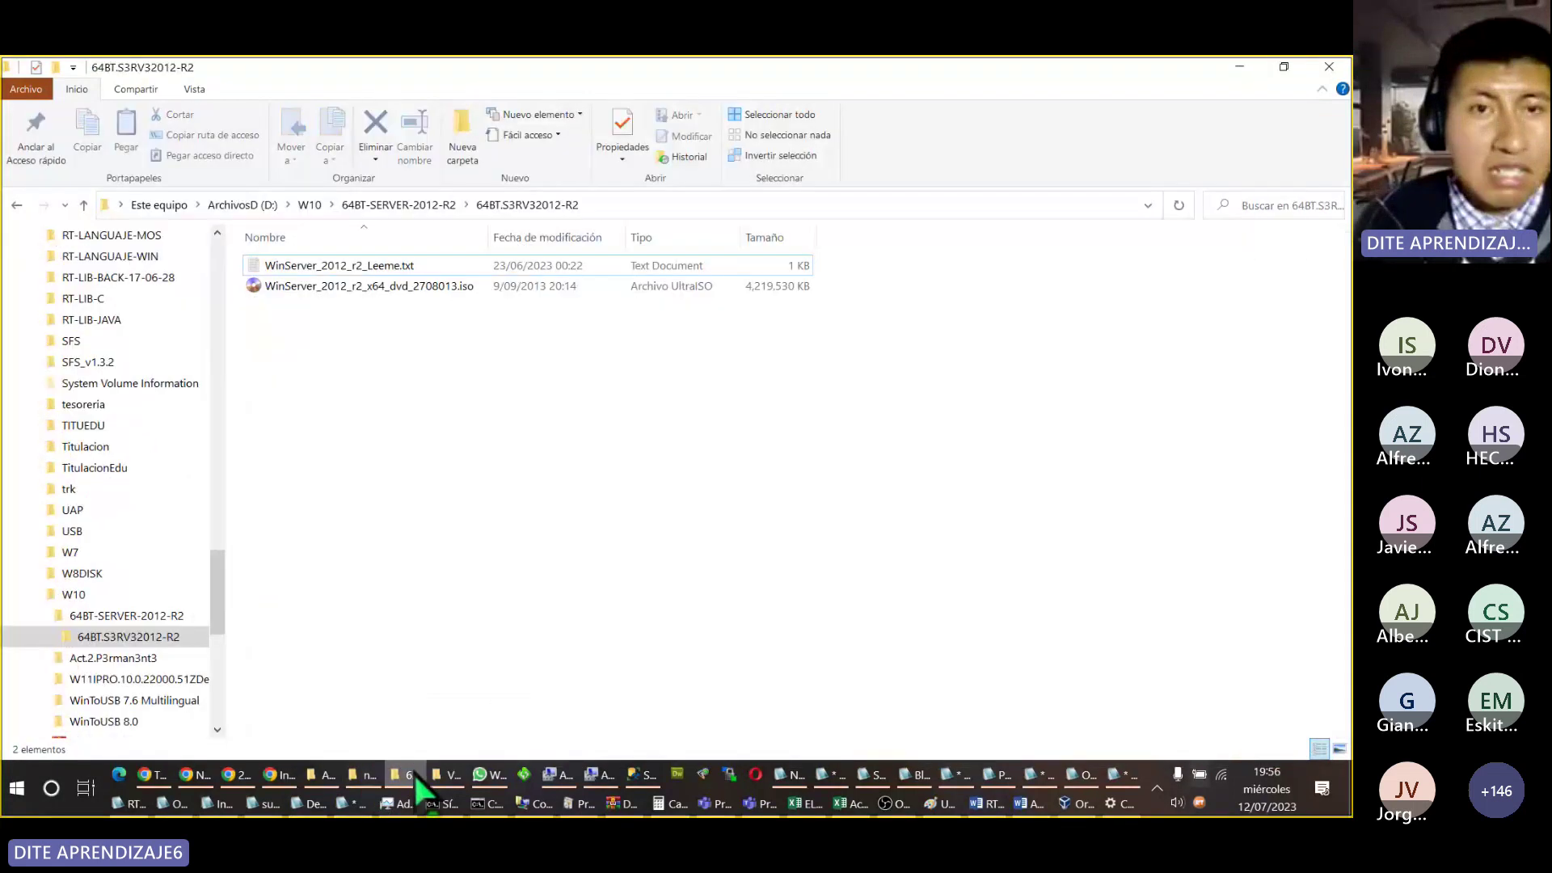
Step: Paste the folder path into the picker and select WinServer_2012_r2_x64_dvd_2708013.iso
{"action": "left_click", "coordinate": [652, 208]}
{"action": "left_click", "coordinate": [1069, 802]}
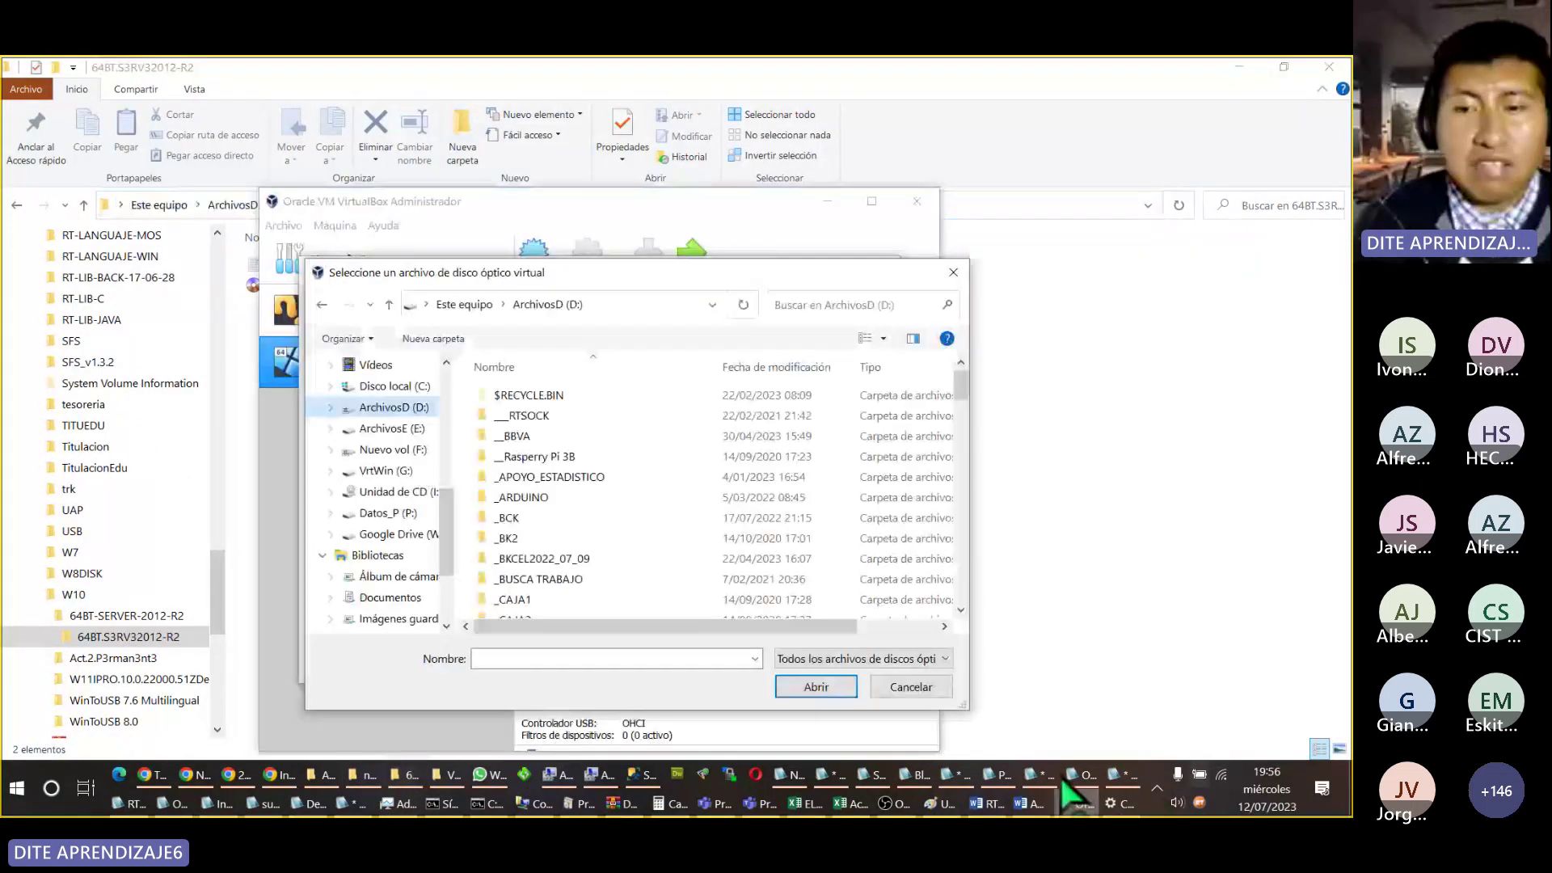
{"action": "type", "text": "D:\\64BT-SERVER-2012-R2\\64BT.S3RV32012-R2"}
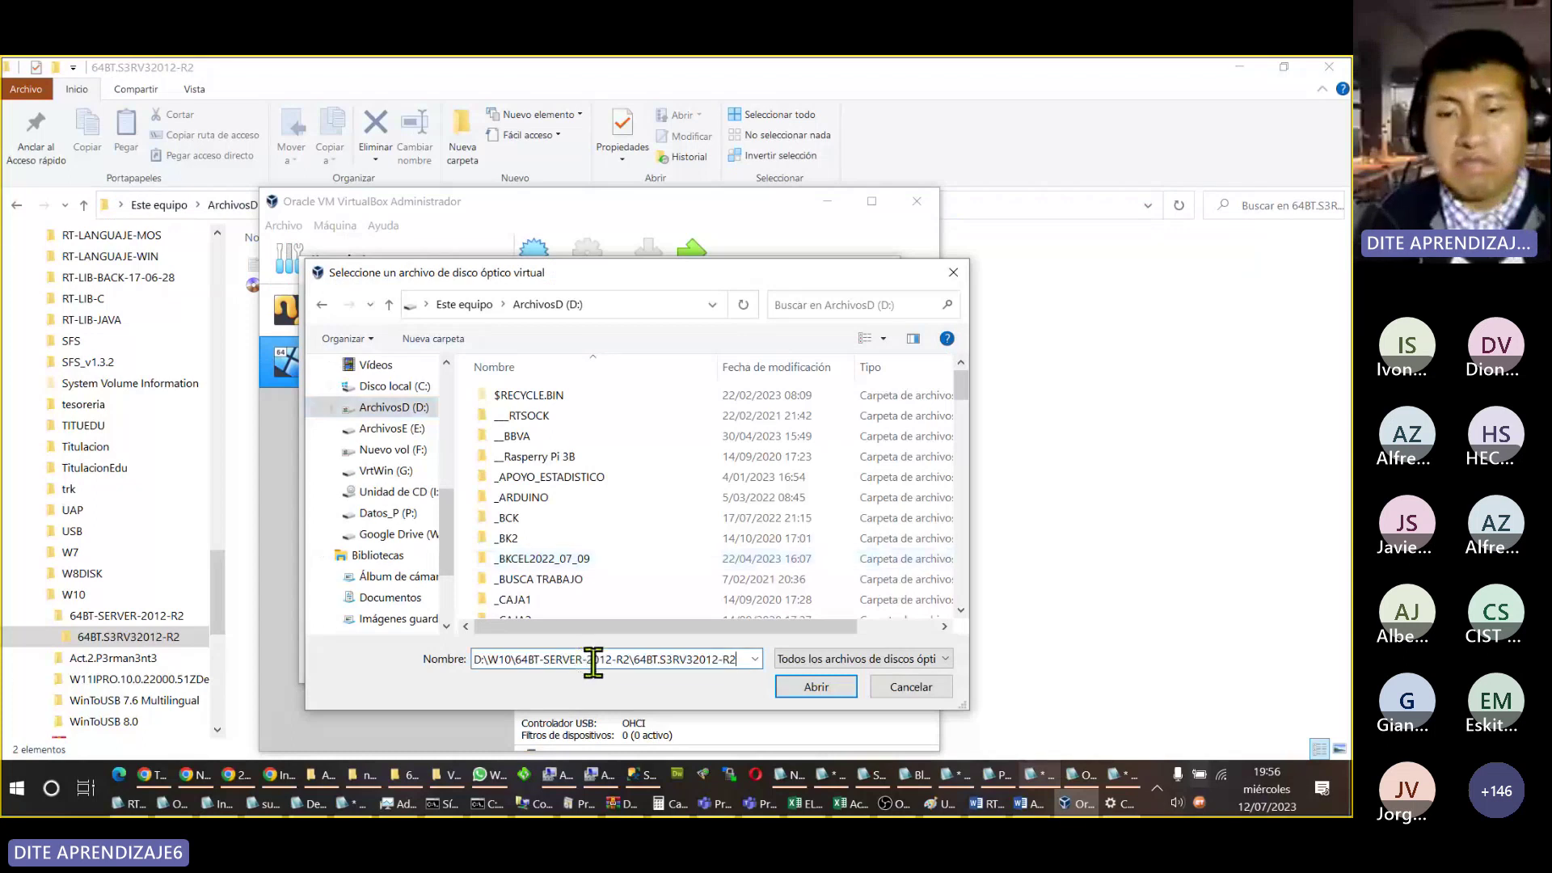
{"action": "key", "text": "Return"}
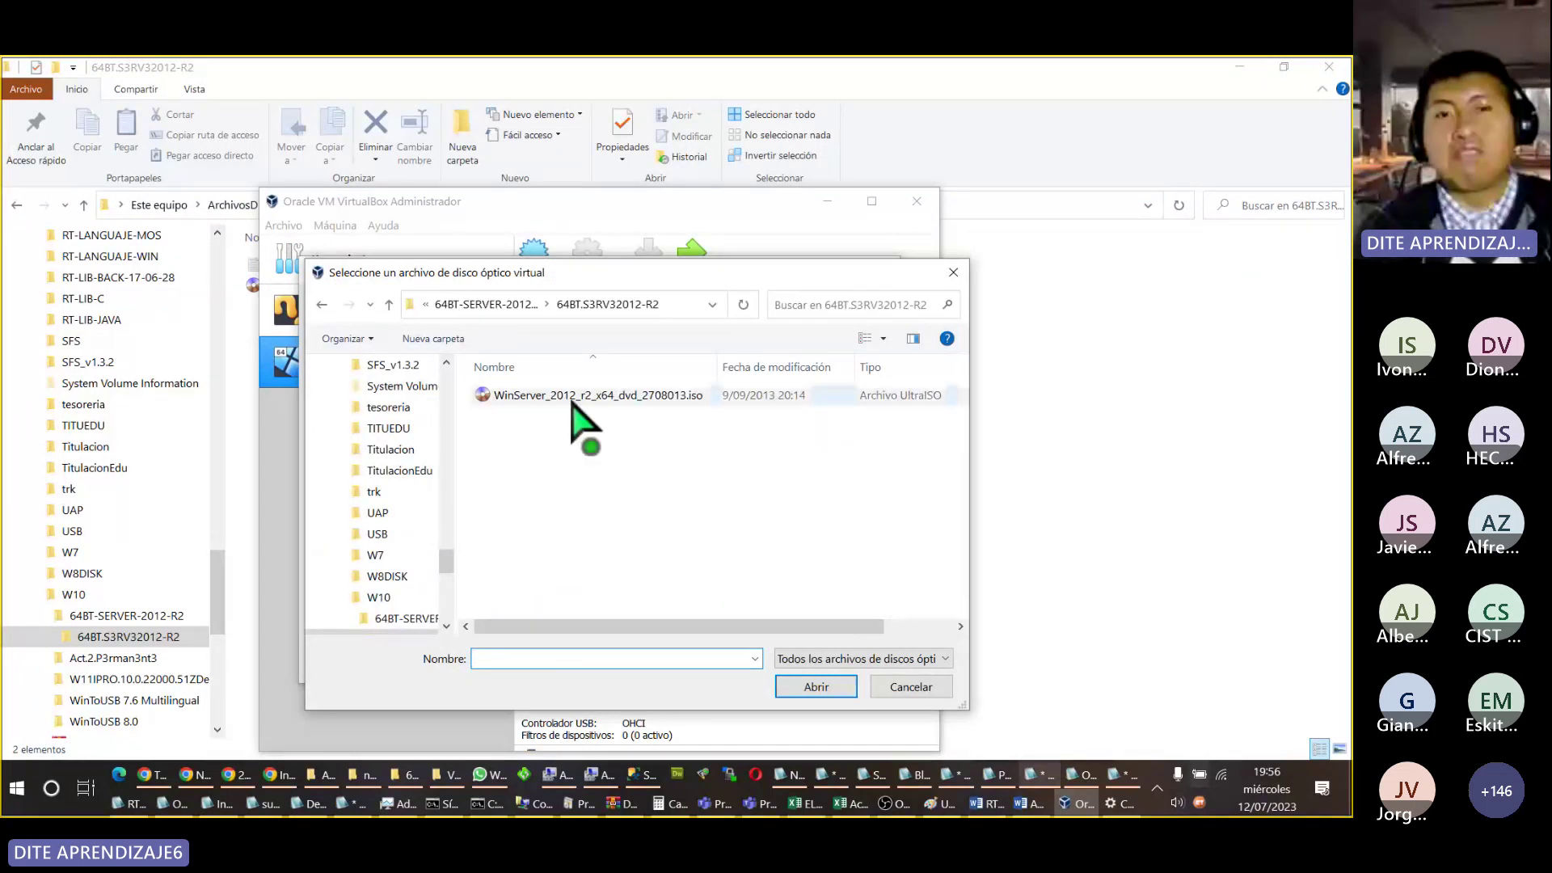
{"action": "left_click", "coordinate": [627, 398]}
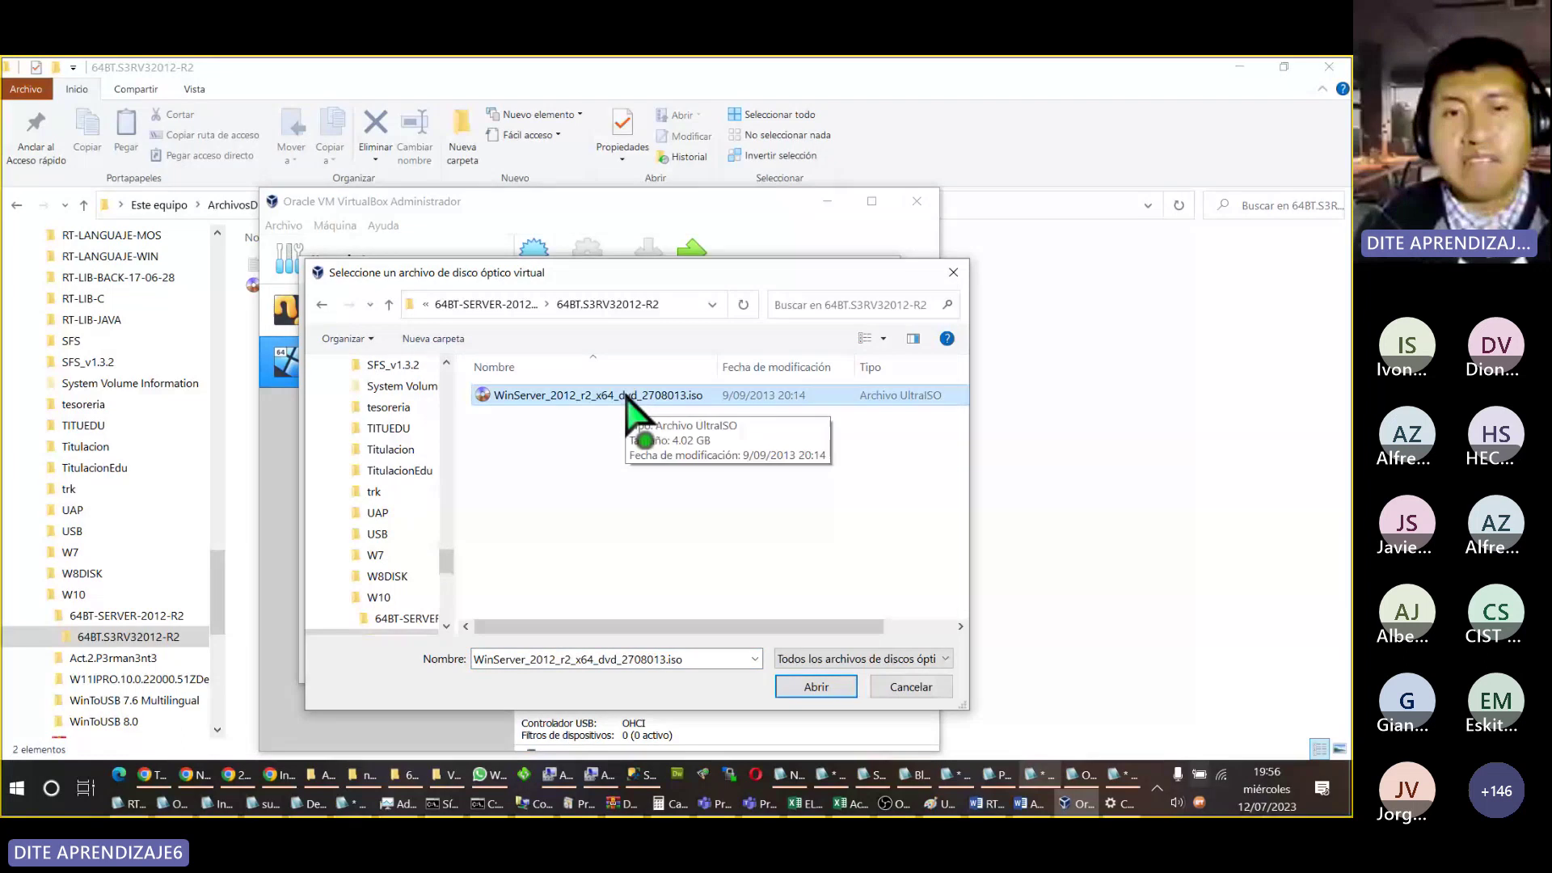
Step: Attach the ISO, save the storage settings, and start the Windows VM from it
{"action": "left_click", "coordinate": [821, 691]}
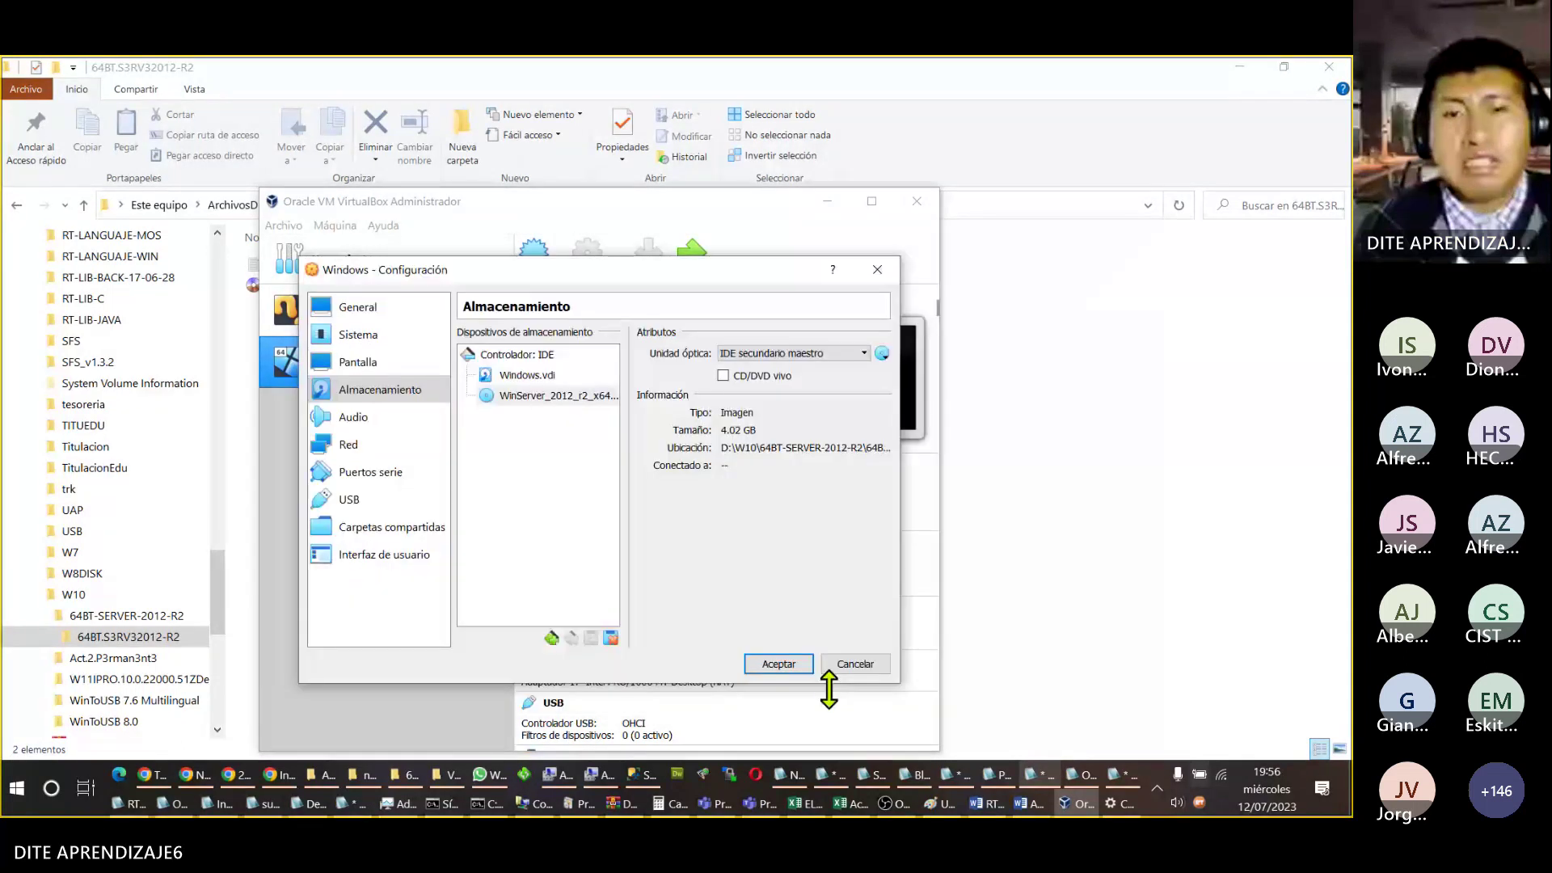
{"action": "left_click", "coordinate": [779, 663]}
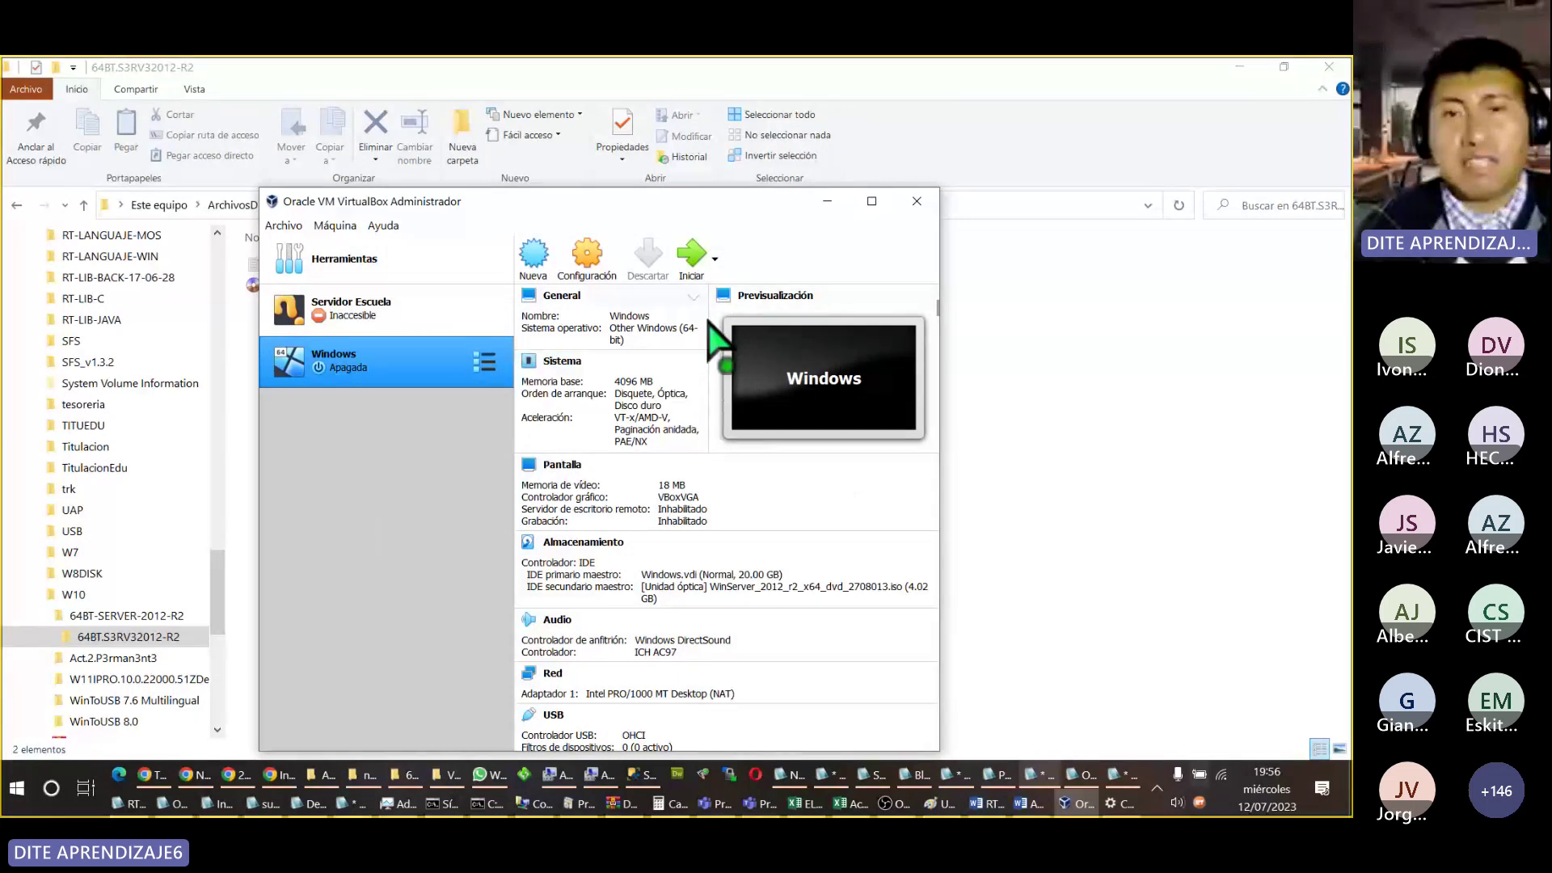
{"action": "left_click", "coordinate": [692, 257]}
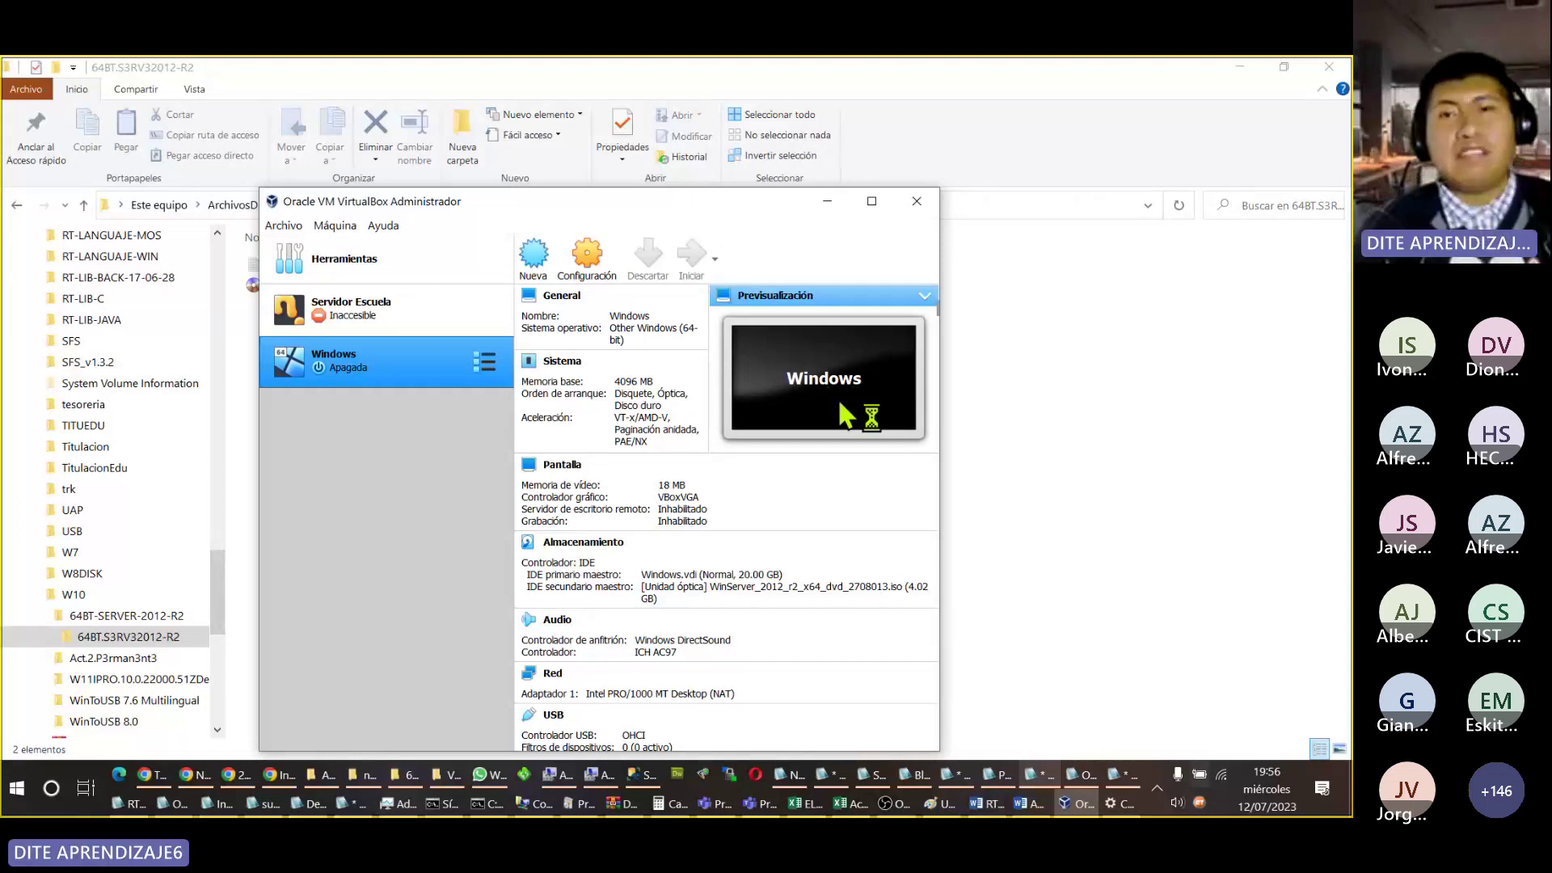
{"action": "left_click_drag", "start_coordinate": [589, 207], "coordinate": [974, 112]}
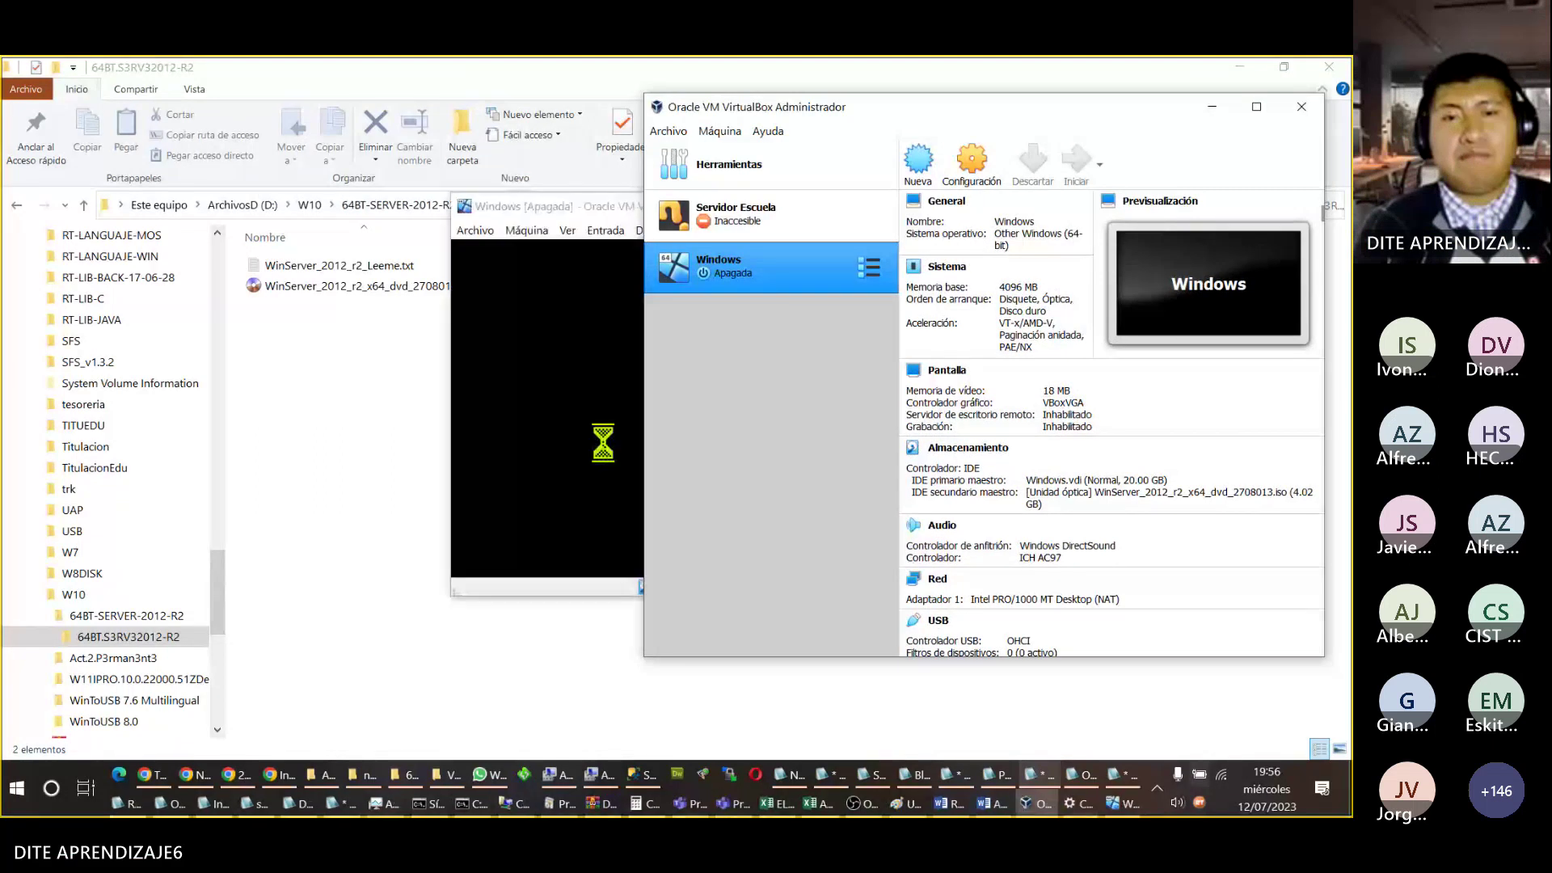
{"action": "left_click", "coordinate": [411, 202]}
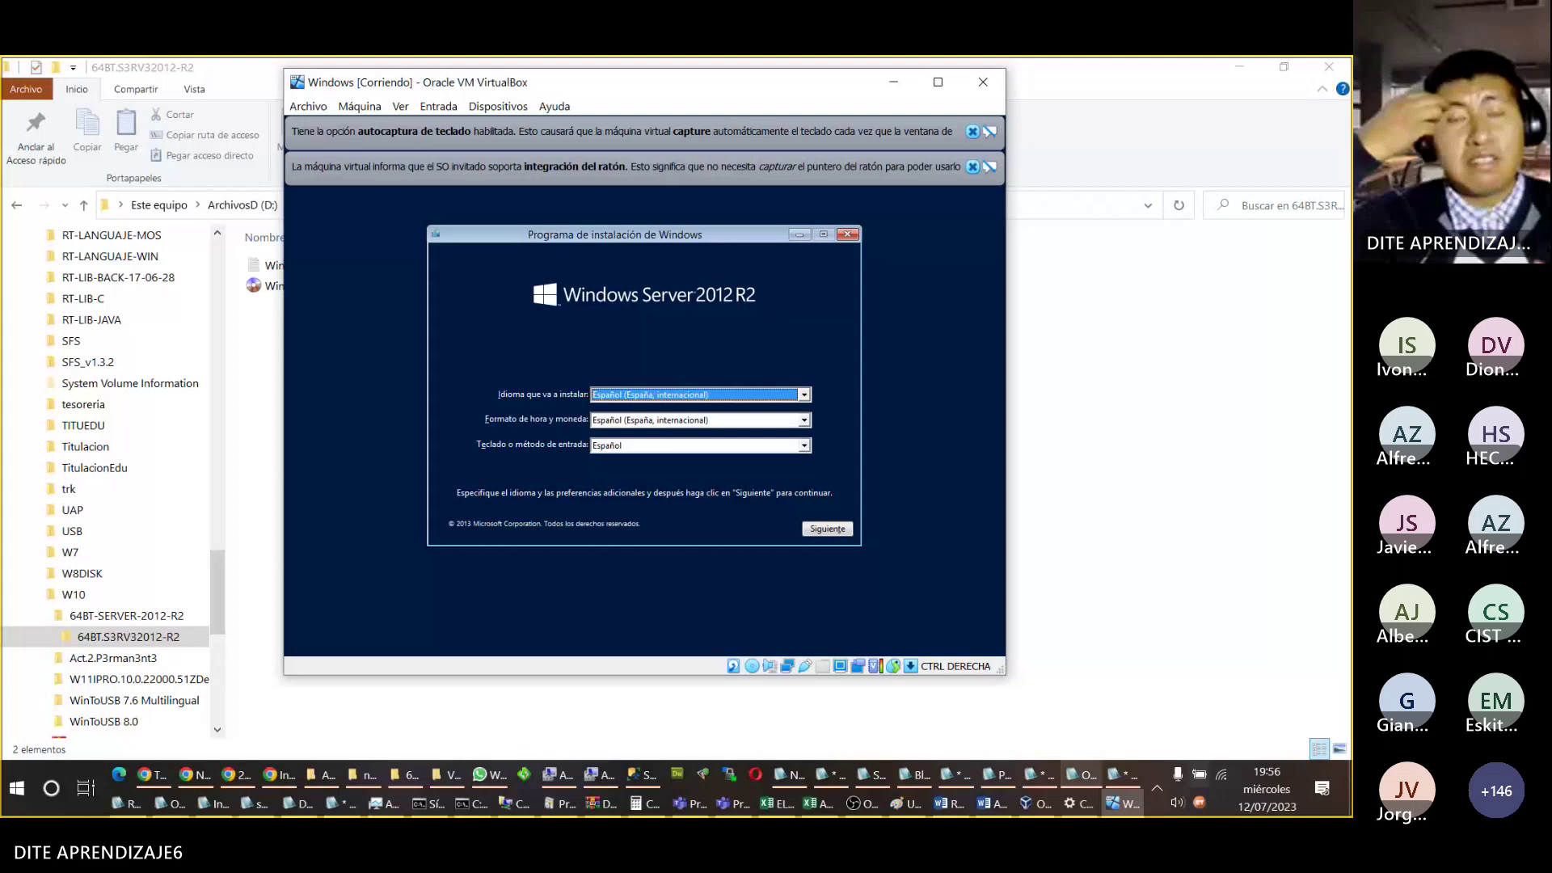
Step: Maximize the VM window and set the time and currency format to Español (Perú)
{"action": "left_click", "coordinate": [938, 82]}
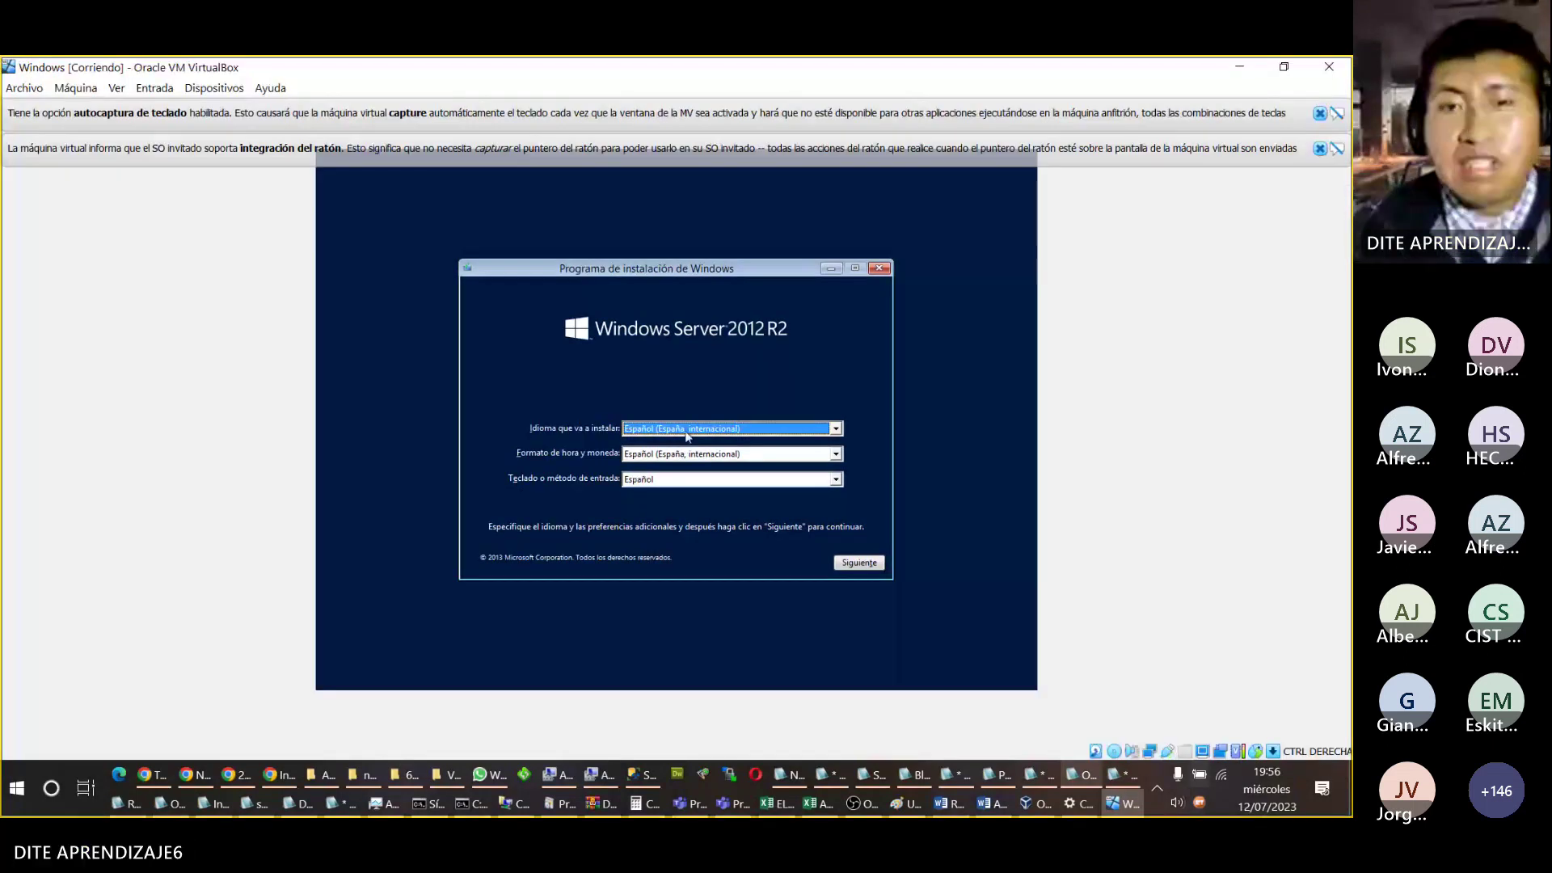
{"action": "left_click", "coordinate": [687, 428]}
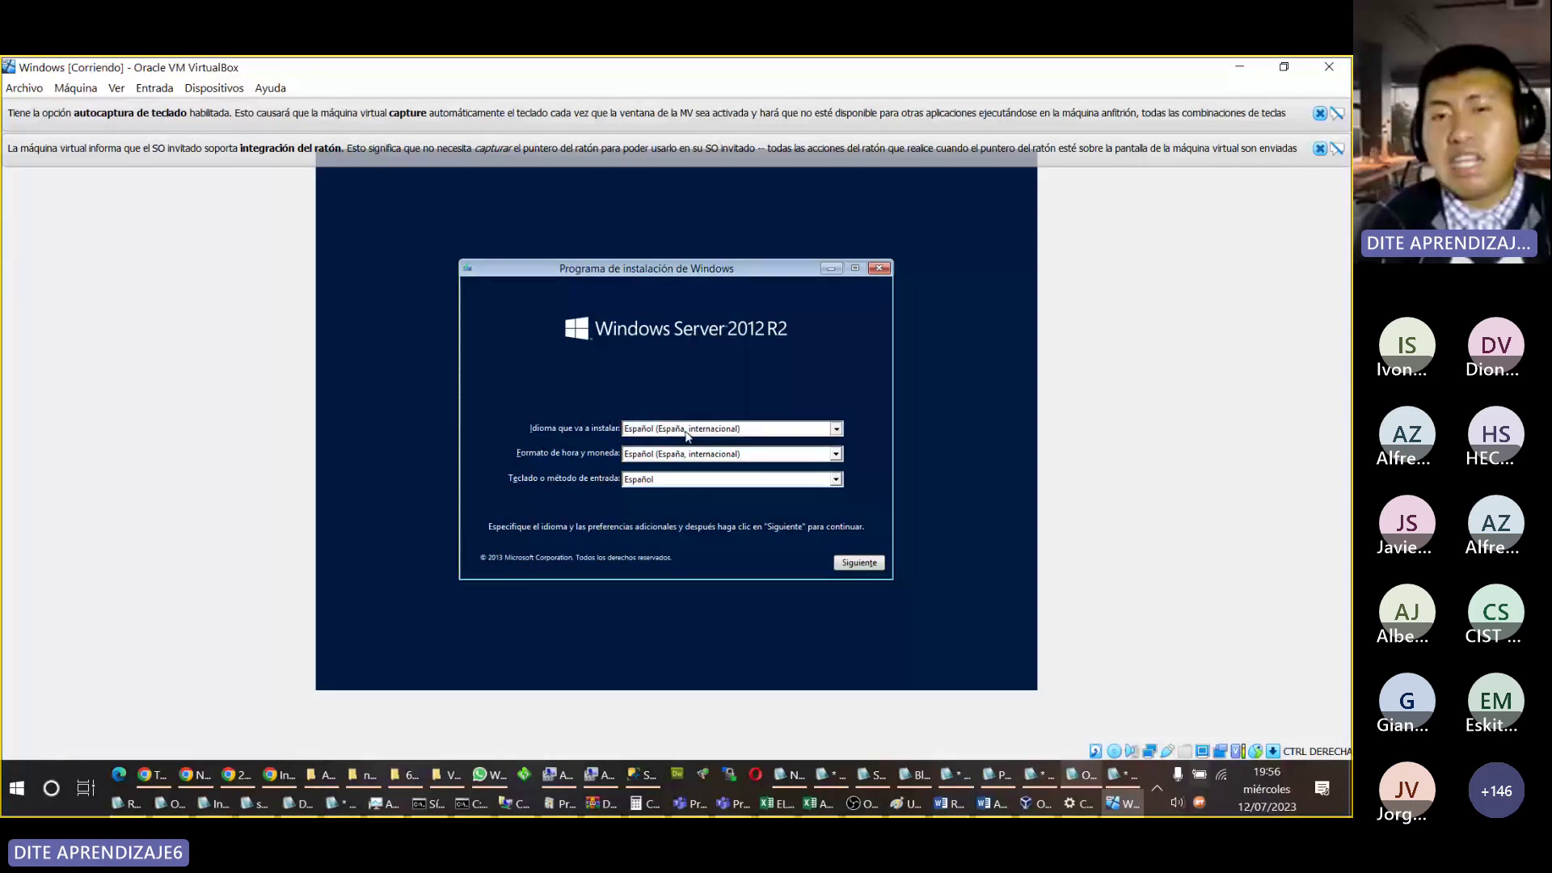
{"action": "left_click", "coordinate": [686, 433]}
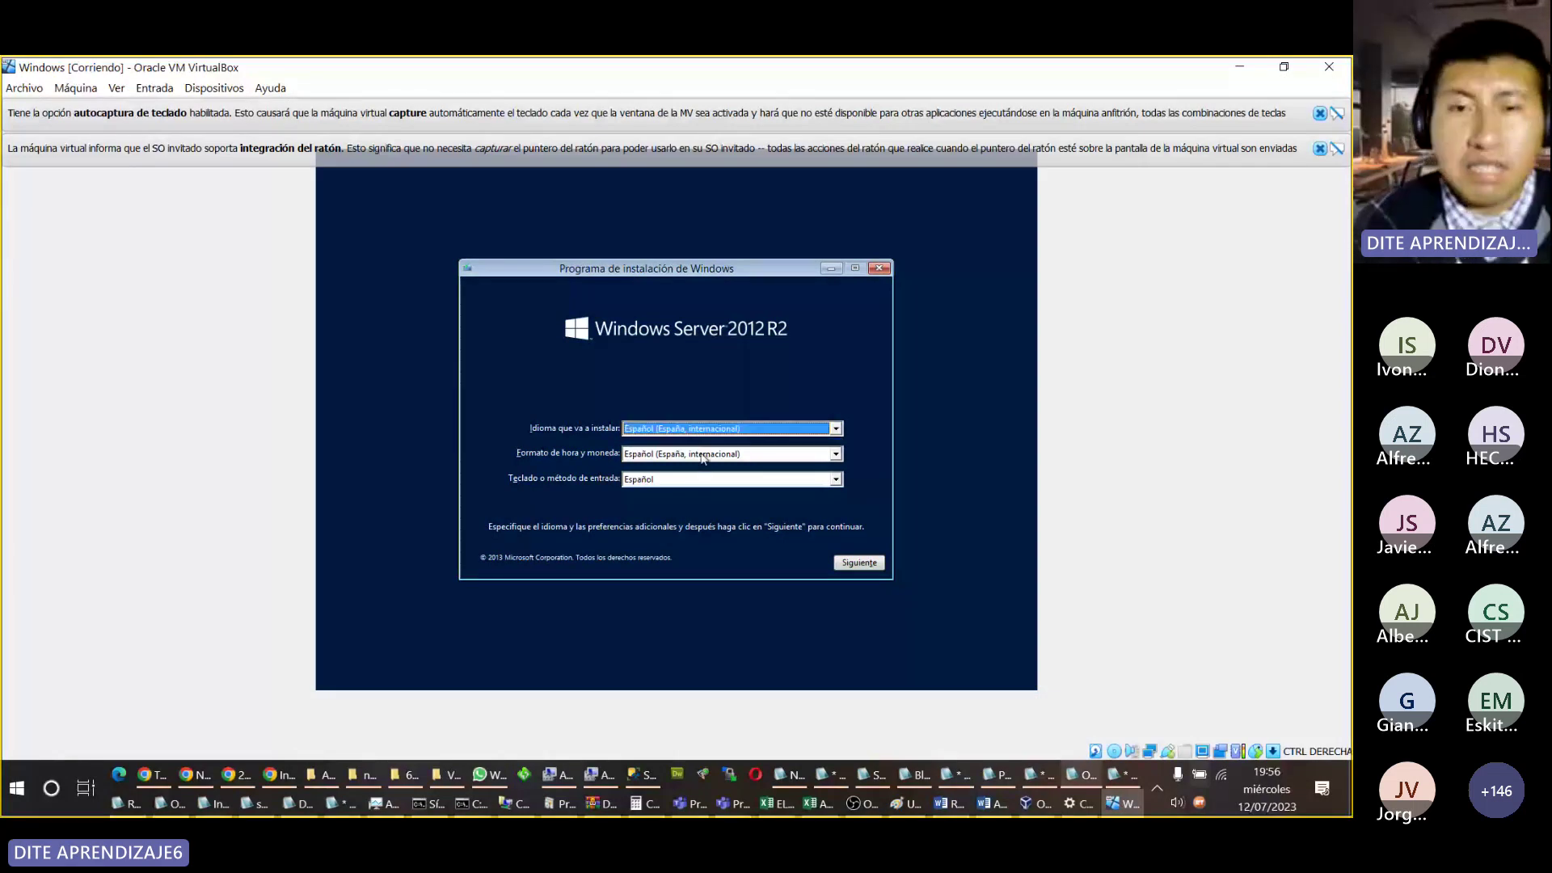
{"action": "left_click", "coordinate": [703, 456]}
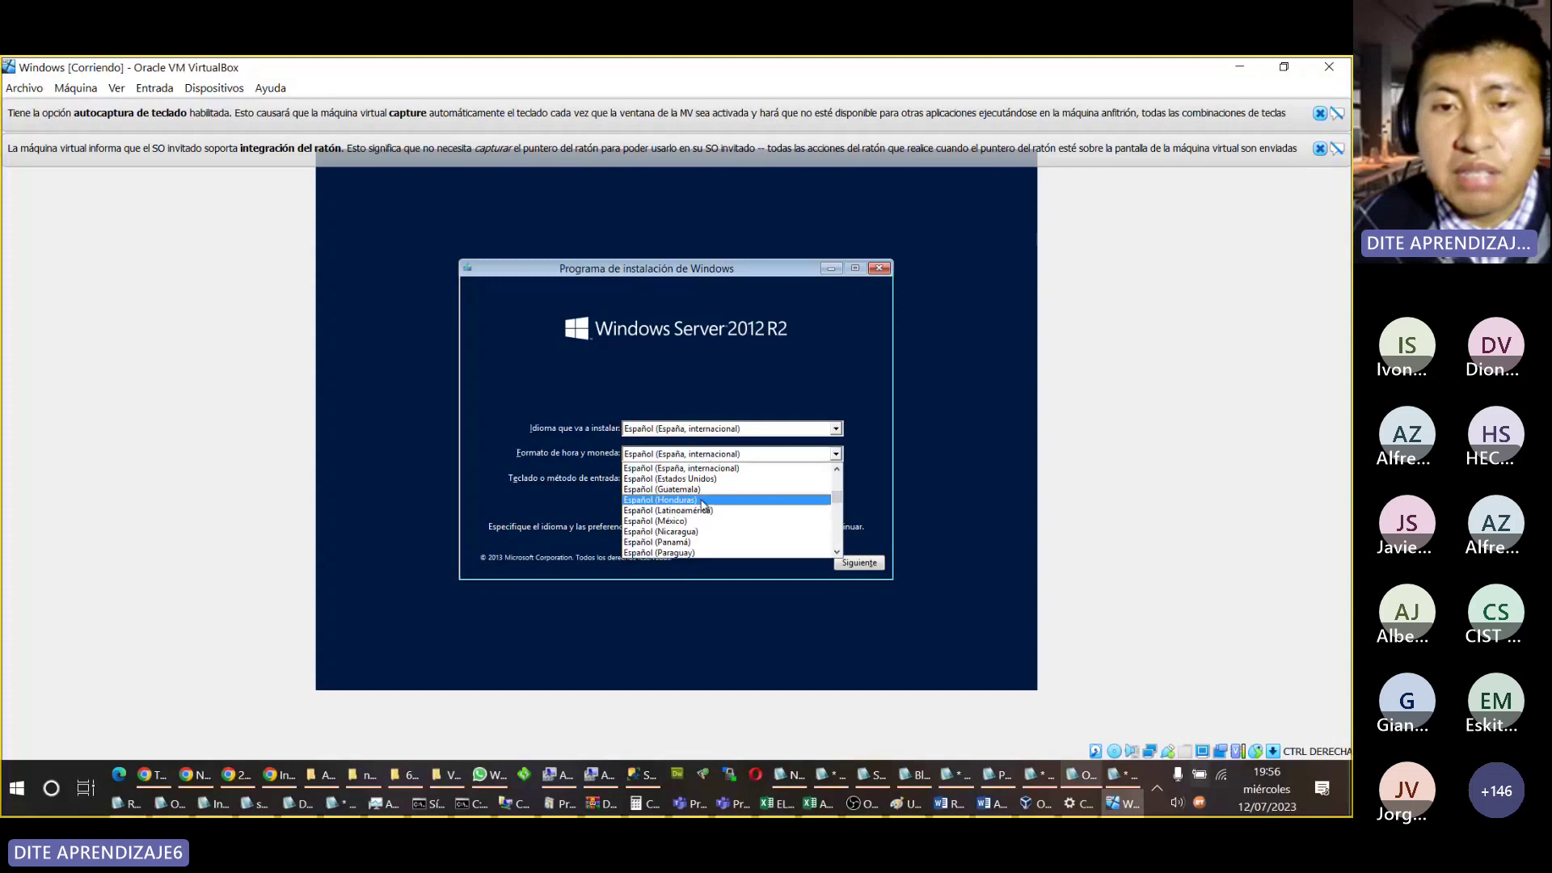
{"action": "scroll", "coordinate": [684, 509], "scroll_direction": "down", "scroll_amount": 1}
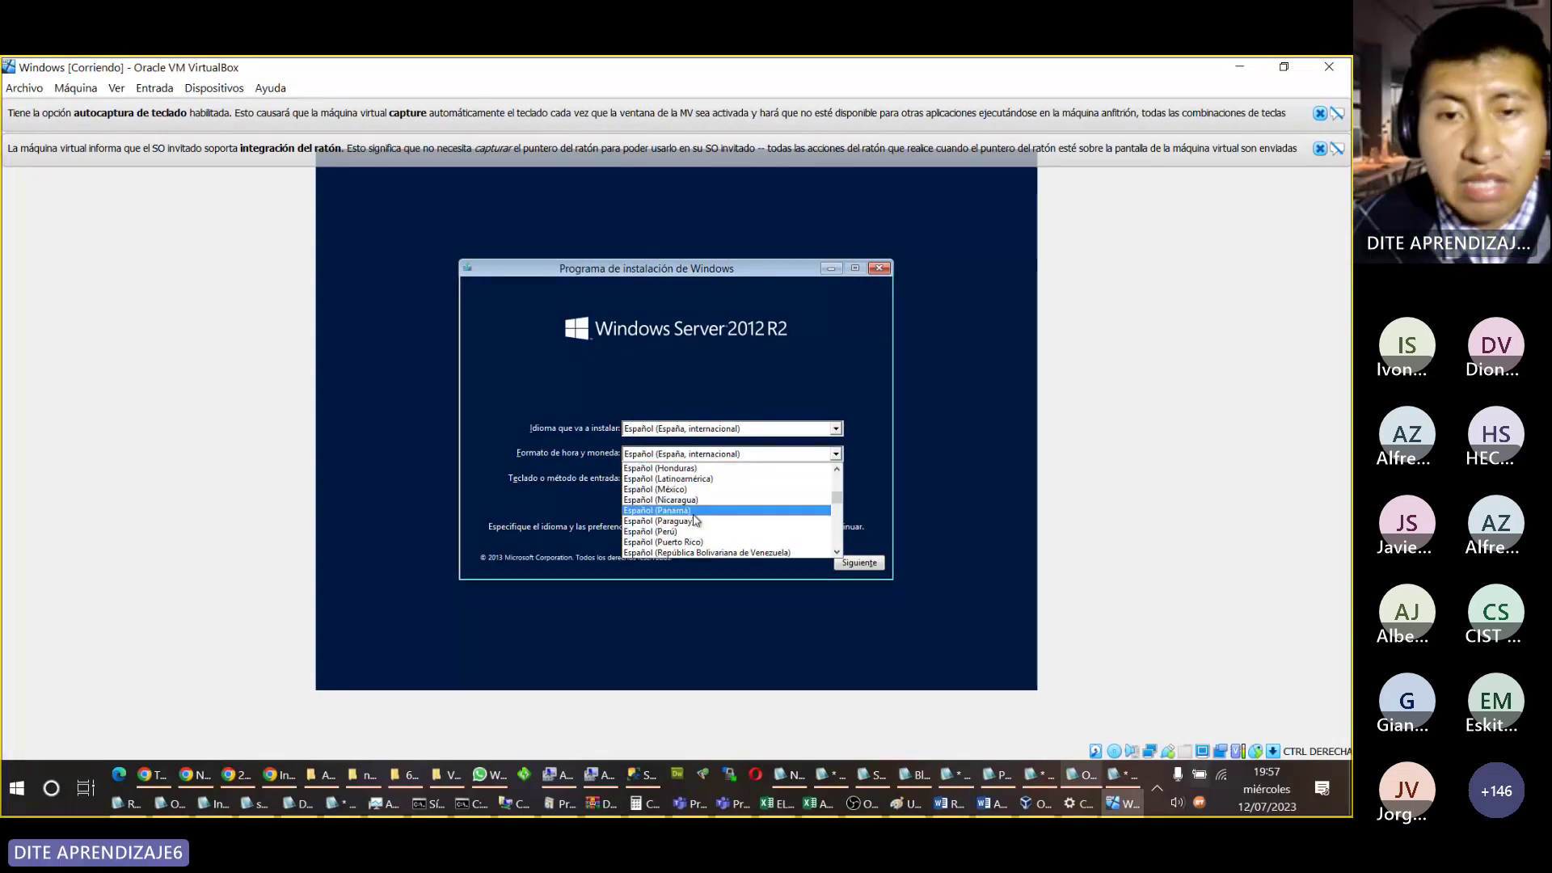
{"action": "left_click", "coordinate": [678, 531]}
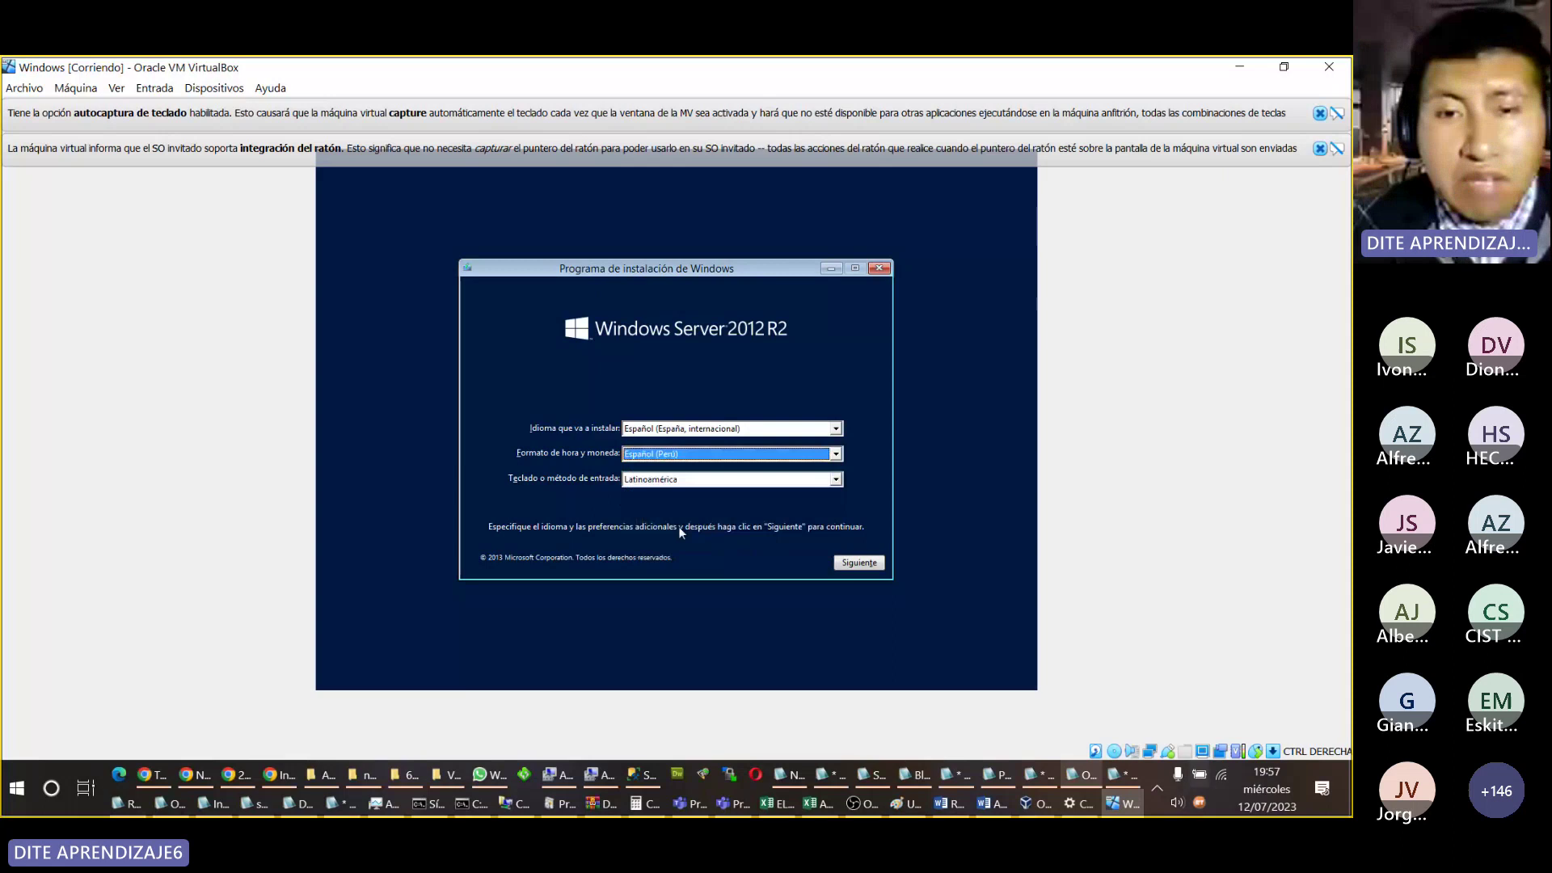
Step: Set the setup keyboard layout to Latinoamérica
{"action": "left_click", "coordinate": [671, 480]}
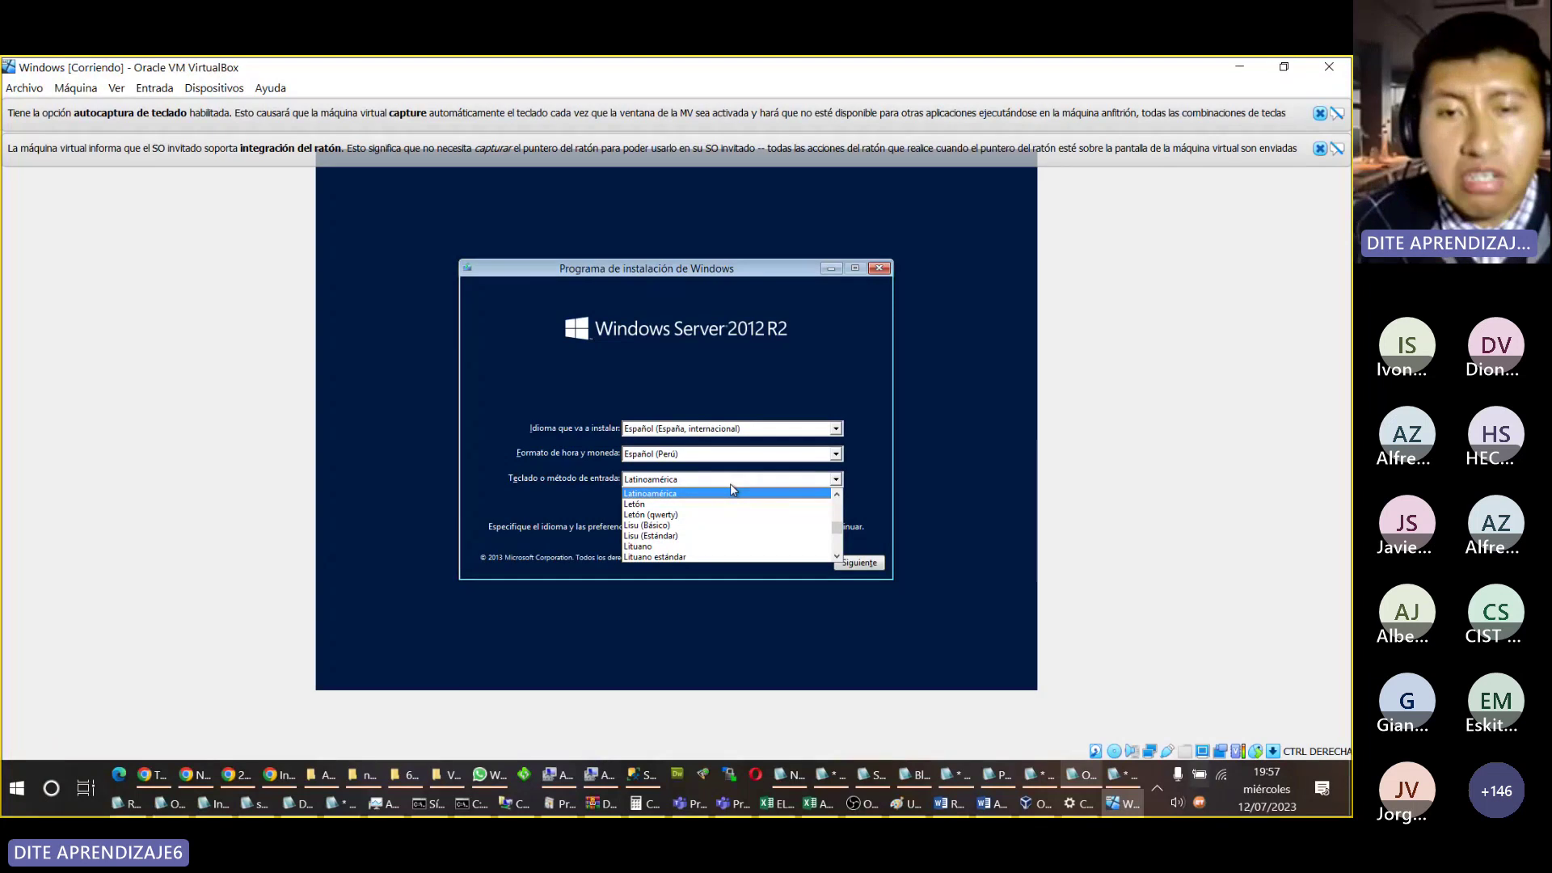
{"action": "left_click", "coordinate": [650, 494]}
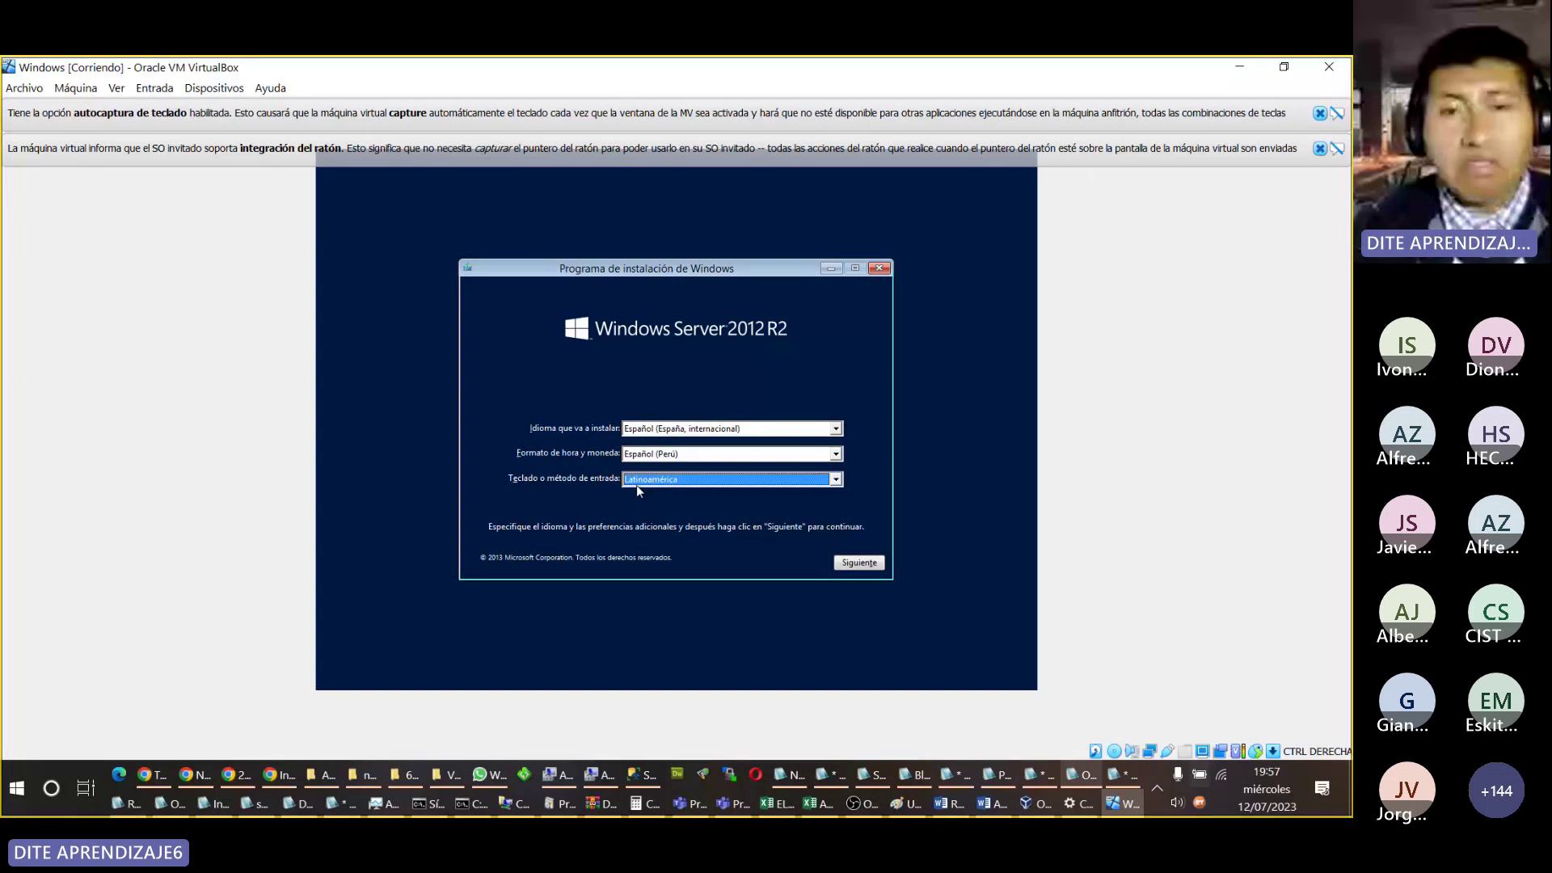
{"action": "left_click", "coordinate": [637, 483]}
{"action": "key", "text": "e"}
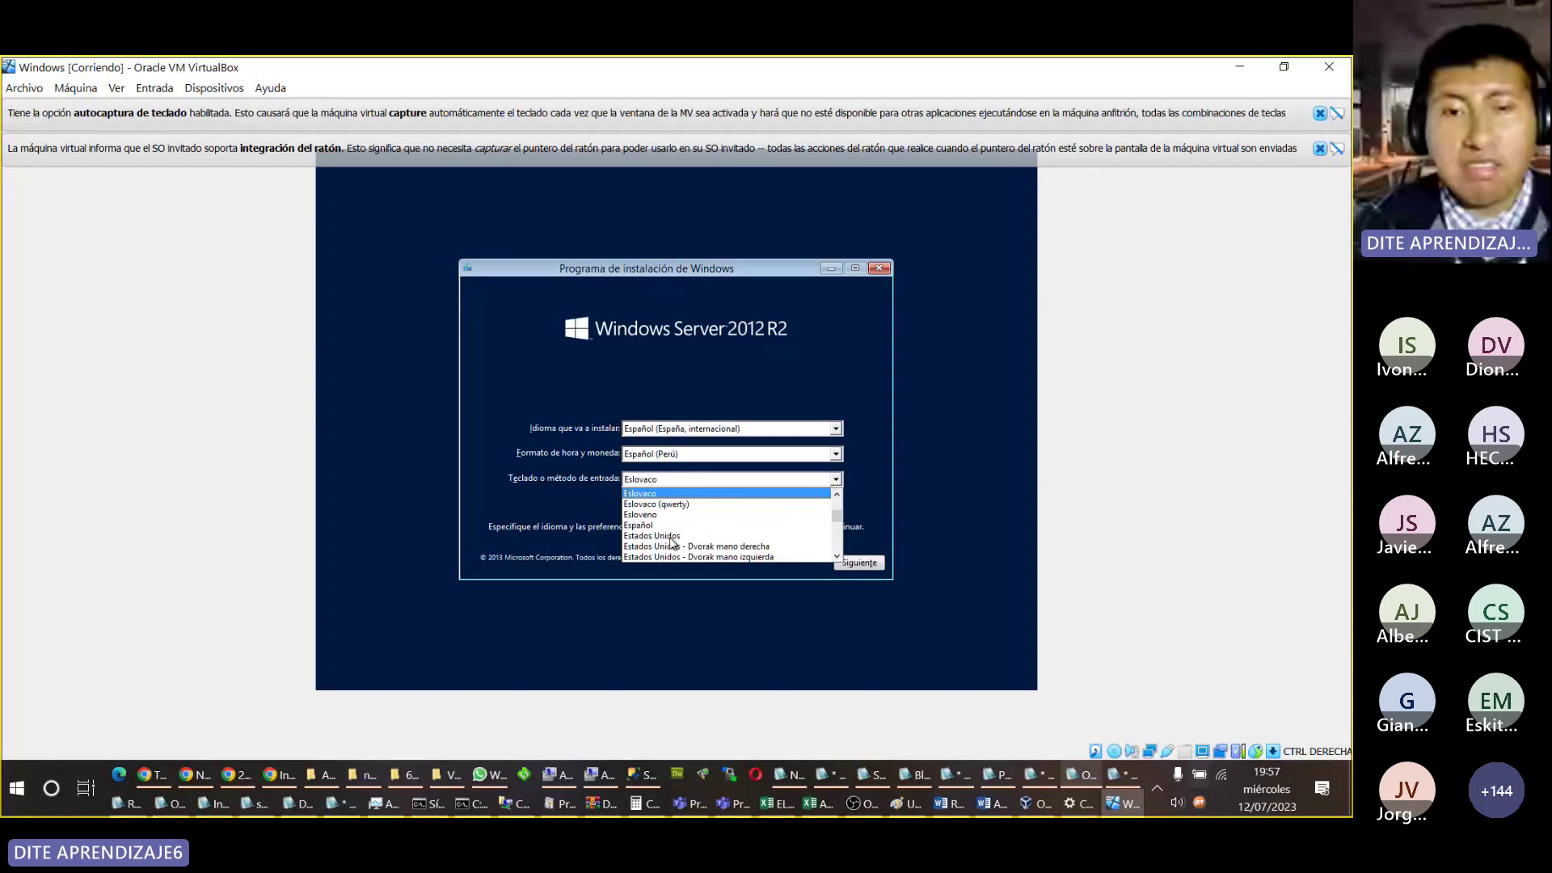
{"action": "scroll", "coordinate": [661, 530], "scroll_direction": "up", "scroll_amount": 5}
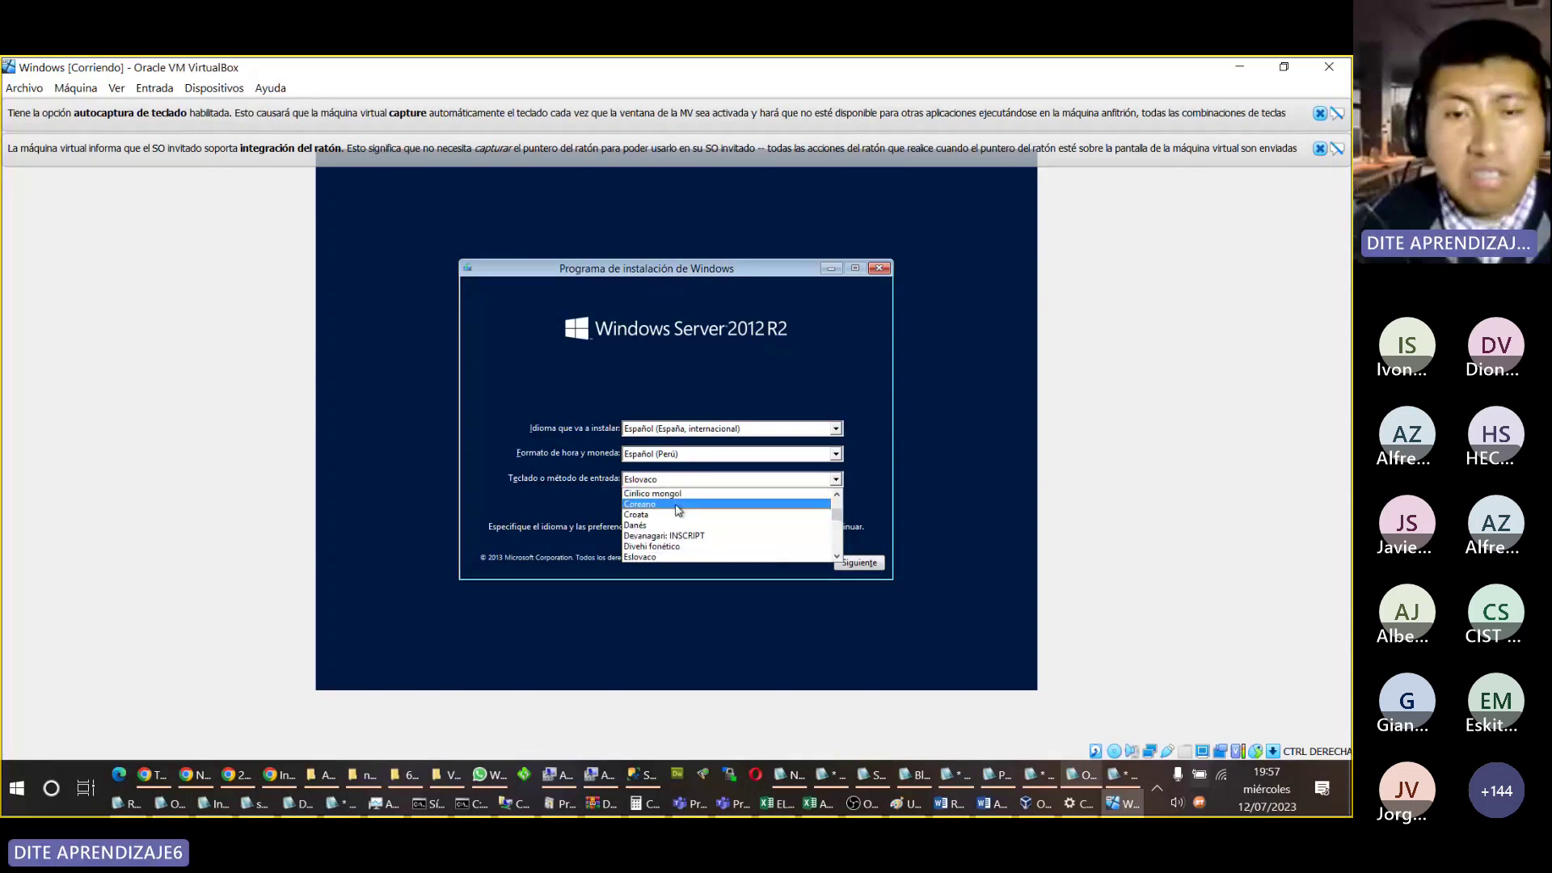
{"action": "left_click", "coordinate": [669, 481]}
{"action": "left_click", "coordinate": [669, 481]}
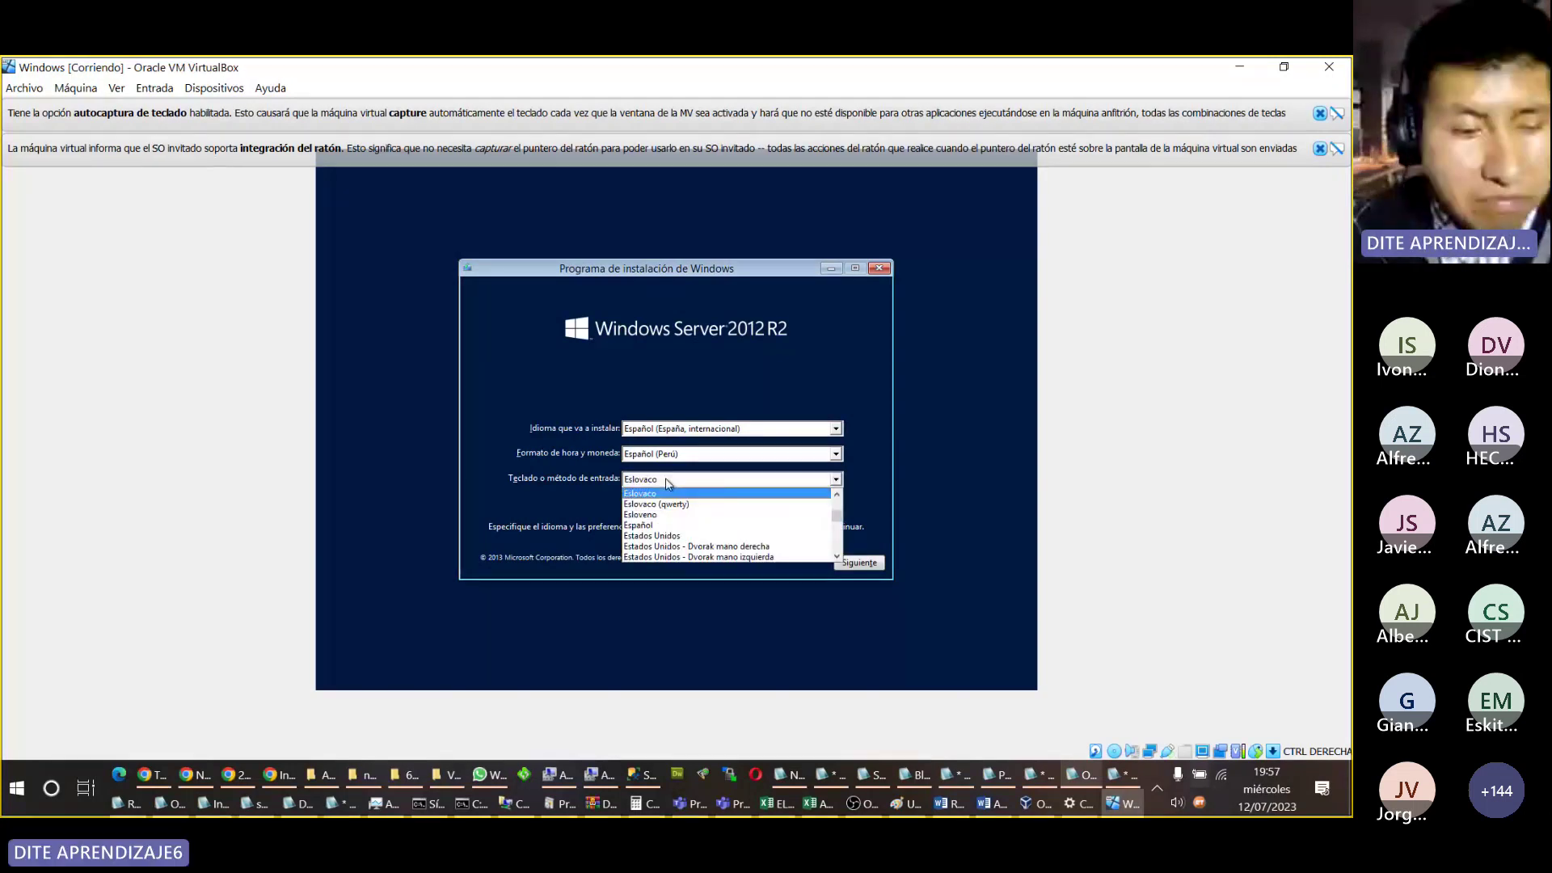
{"action": "key", "text": "l"}
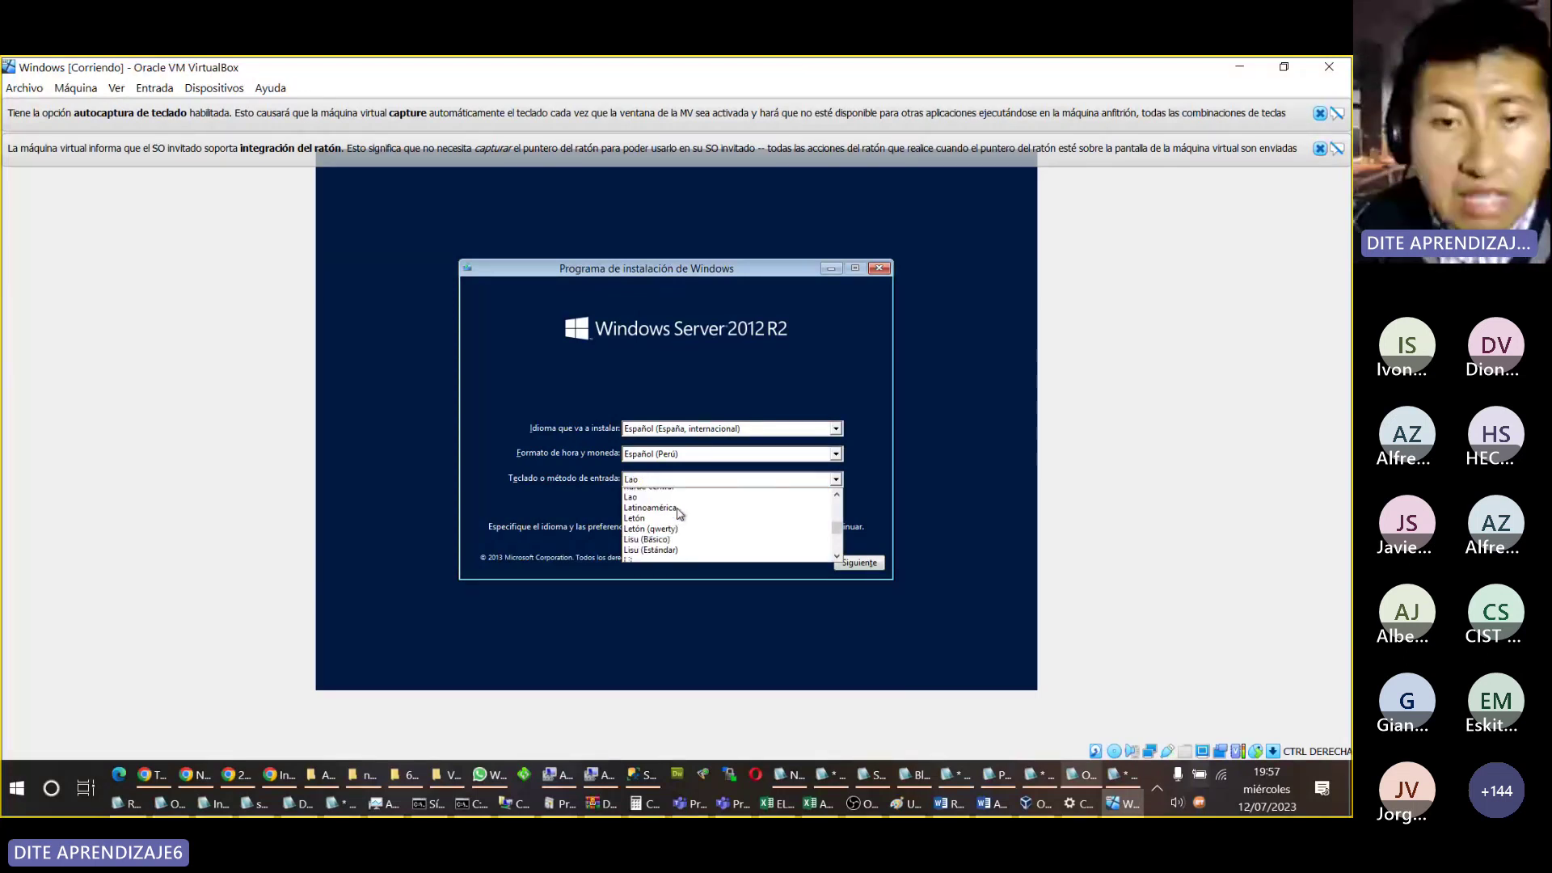
{"action": "scroll", "coordinate": [680, 521], "scroll_direction": "down", "scroll_amount": 1}
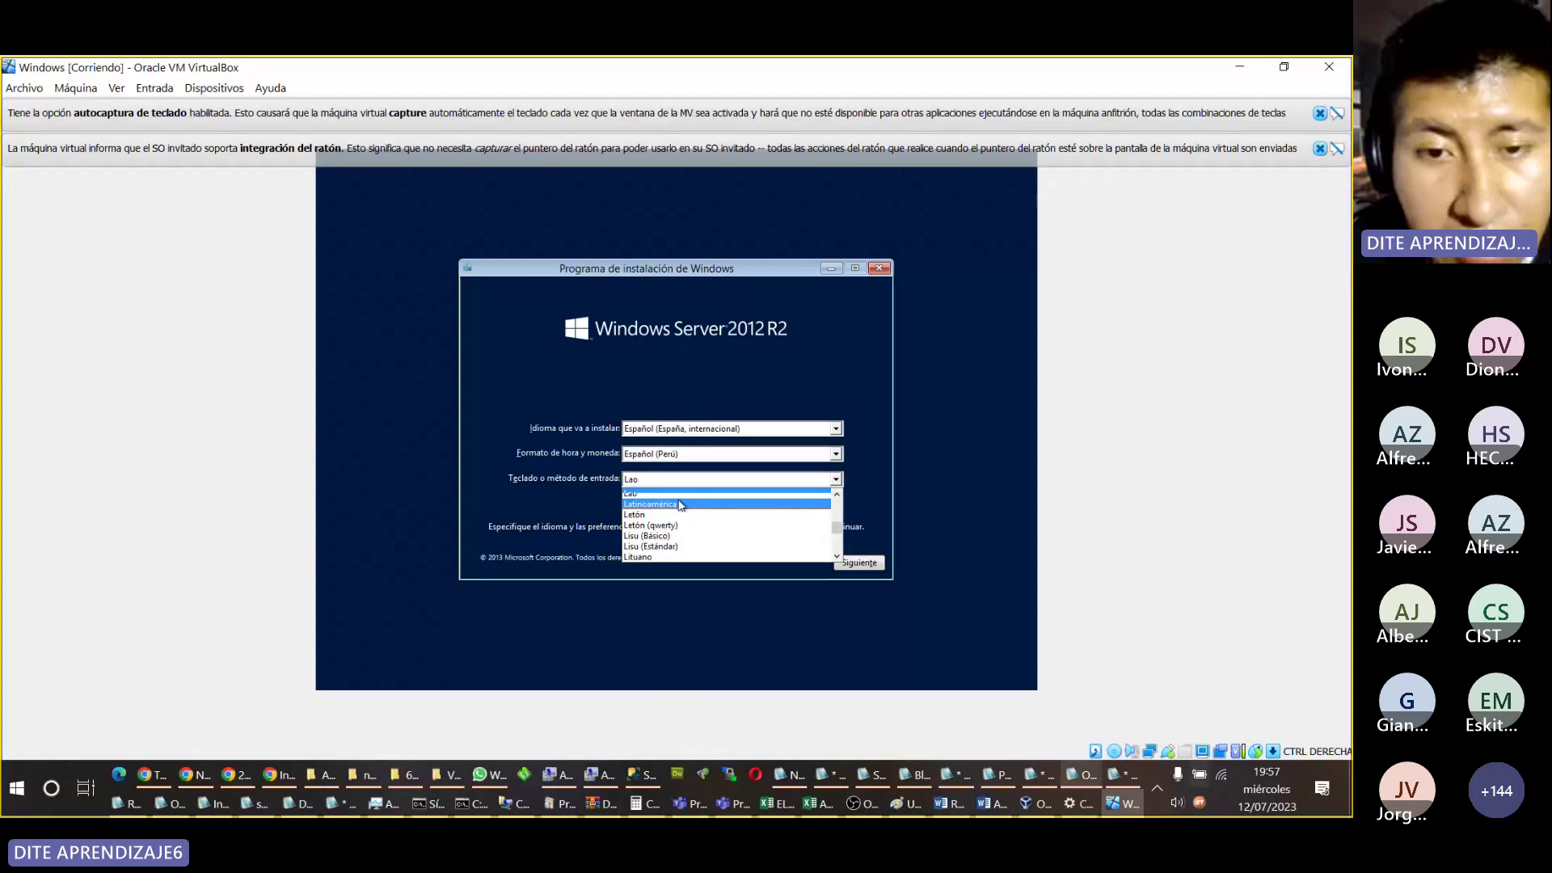
{"action": "left_click", "coordinate": [677, 503]}
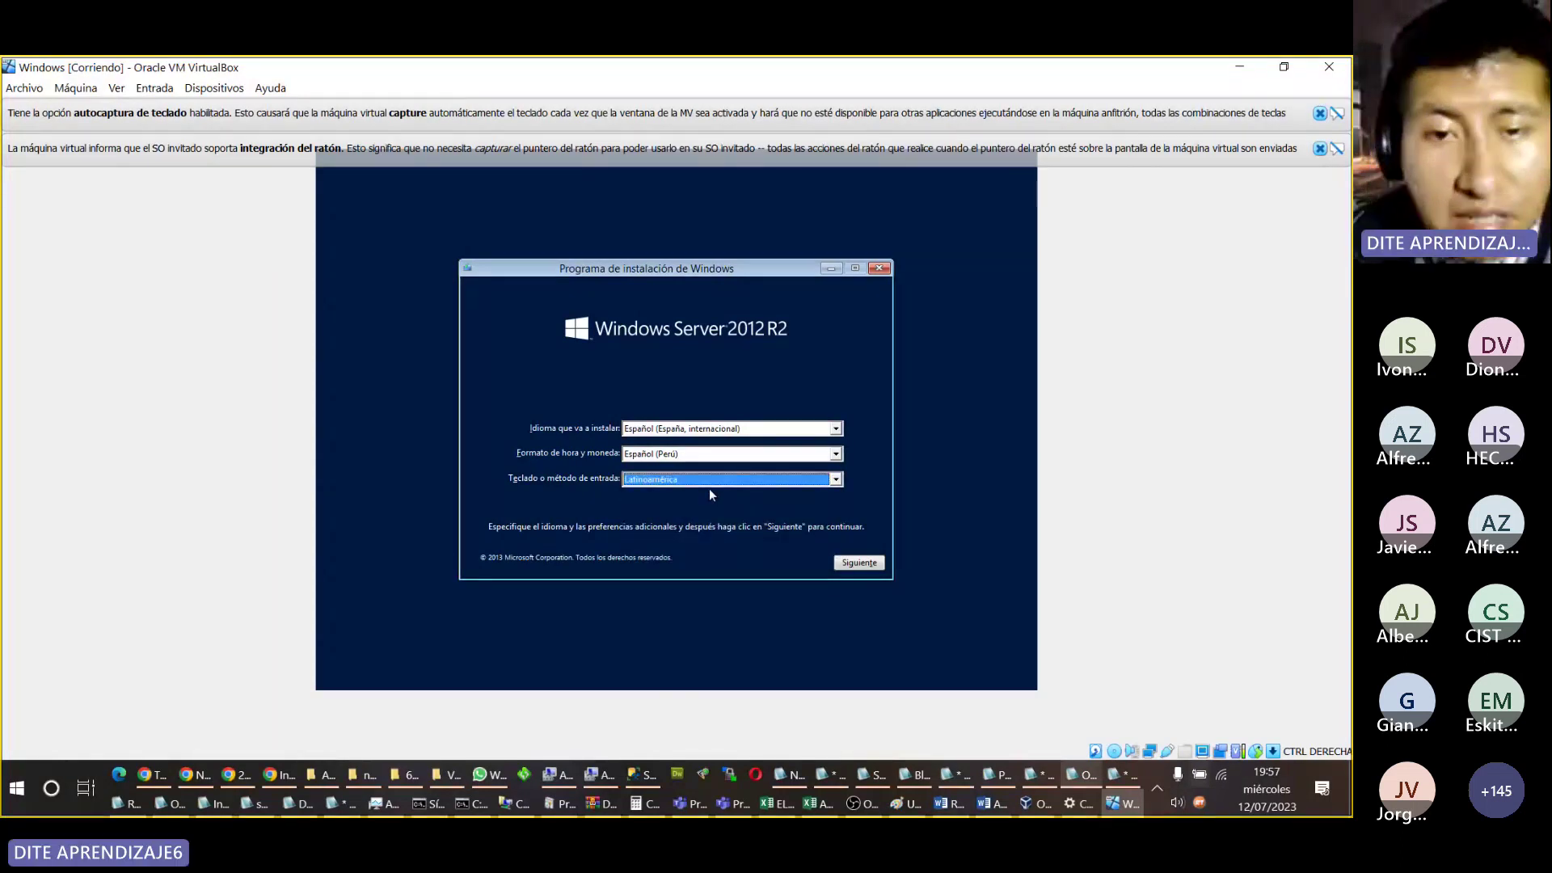
Step: Accept the language settings, begin the installation, and bring the product key prompt into view
{"action": "left_click", "coordinate": [846, 565]}
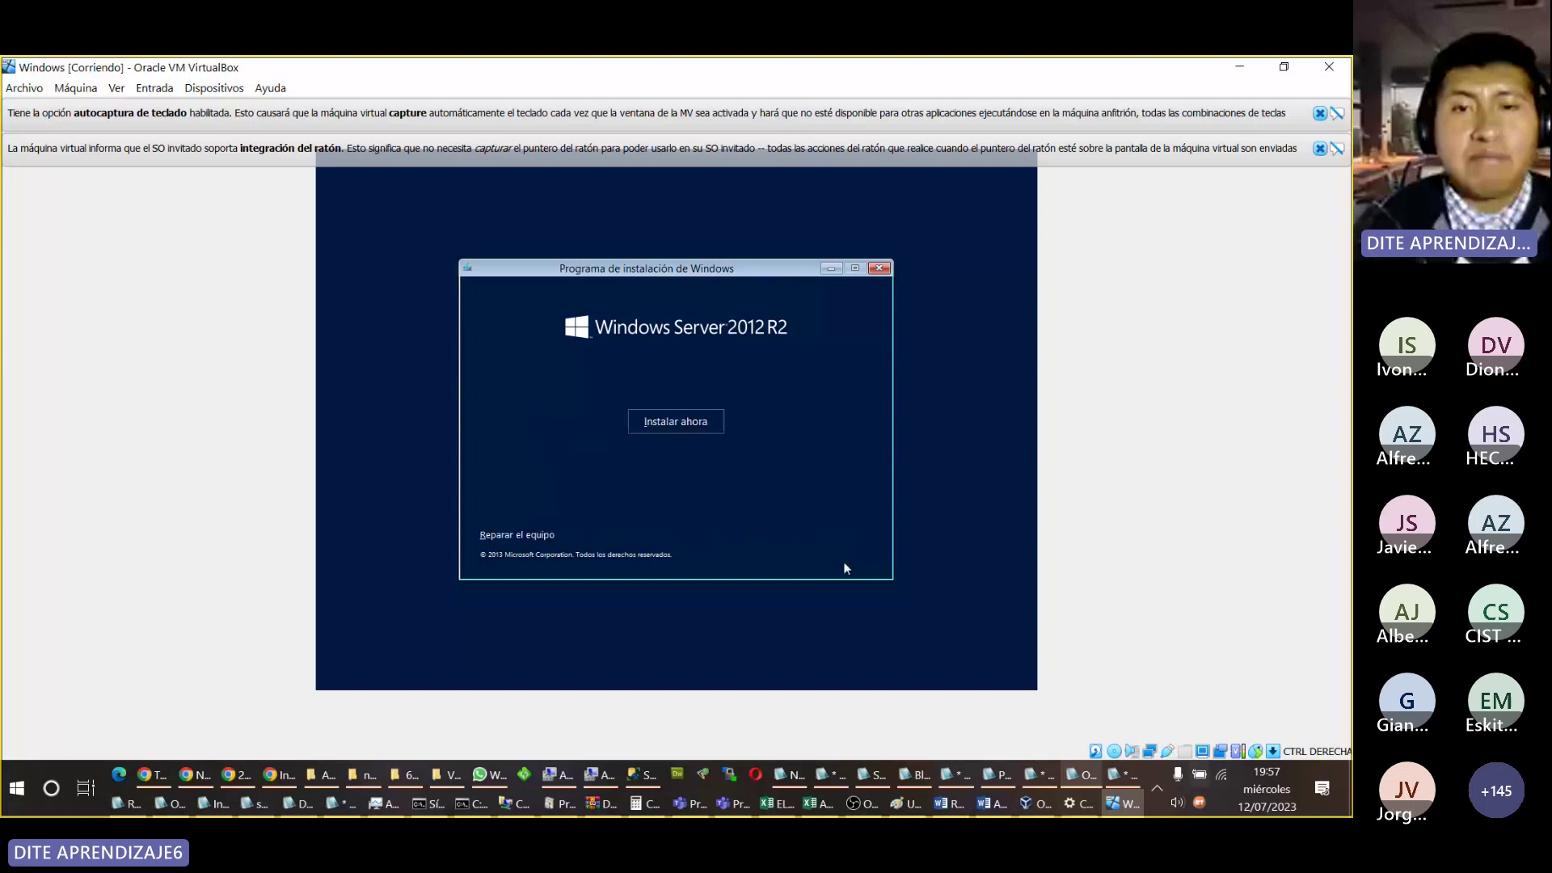
{"action": "left_click", "coordinate": [682, 423]}
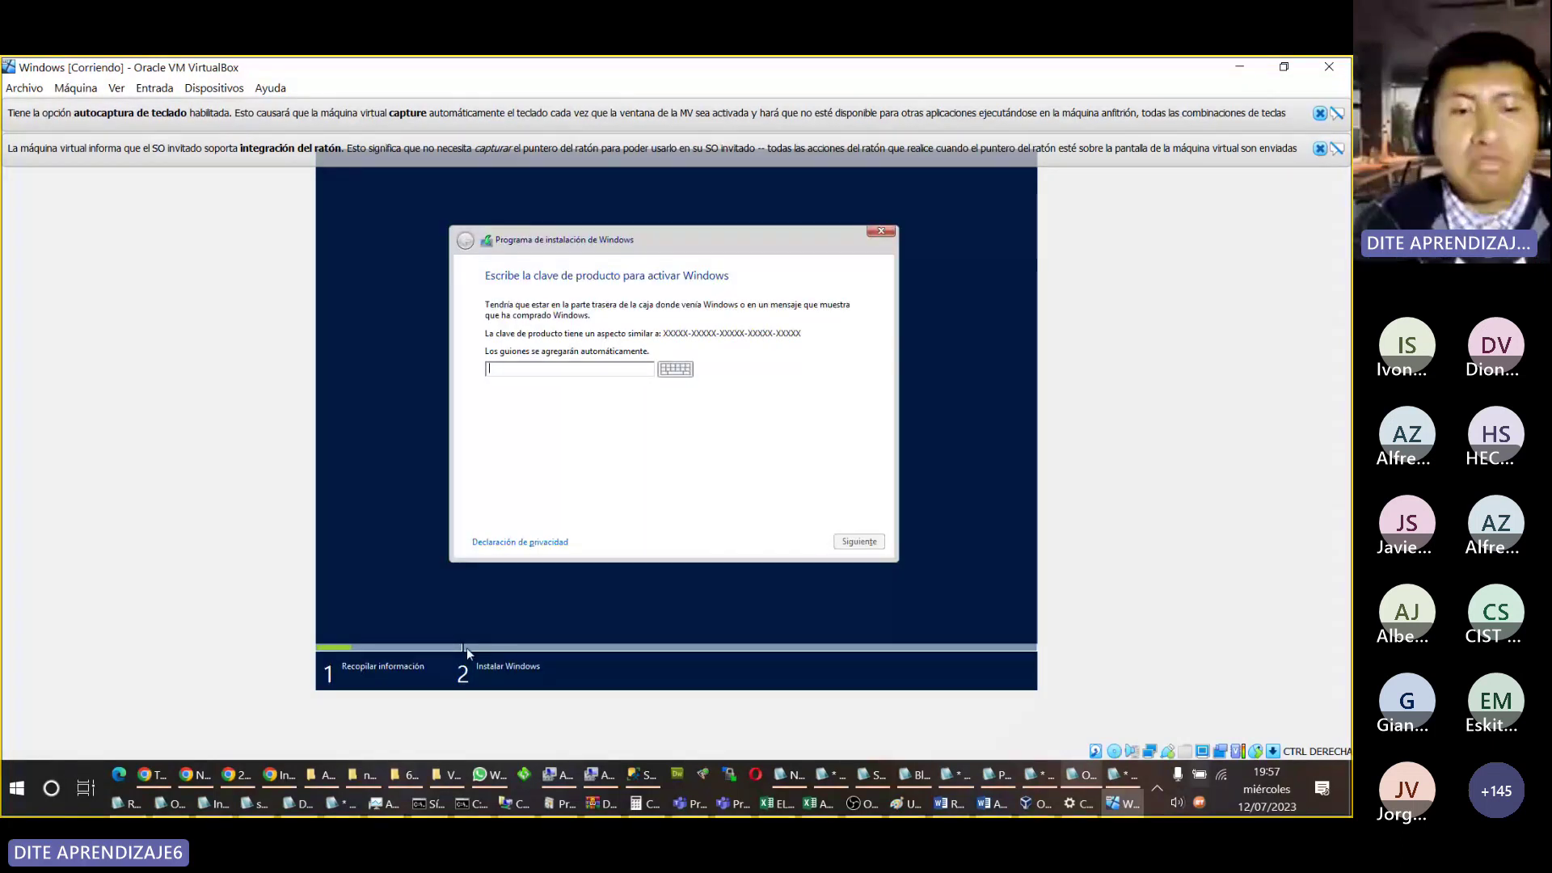
{"action": "left_click", "coordinate": [445, 775]}
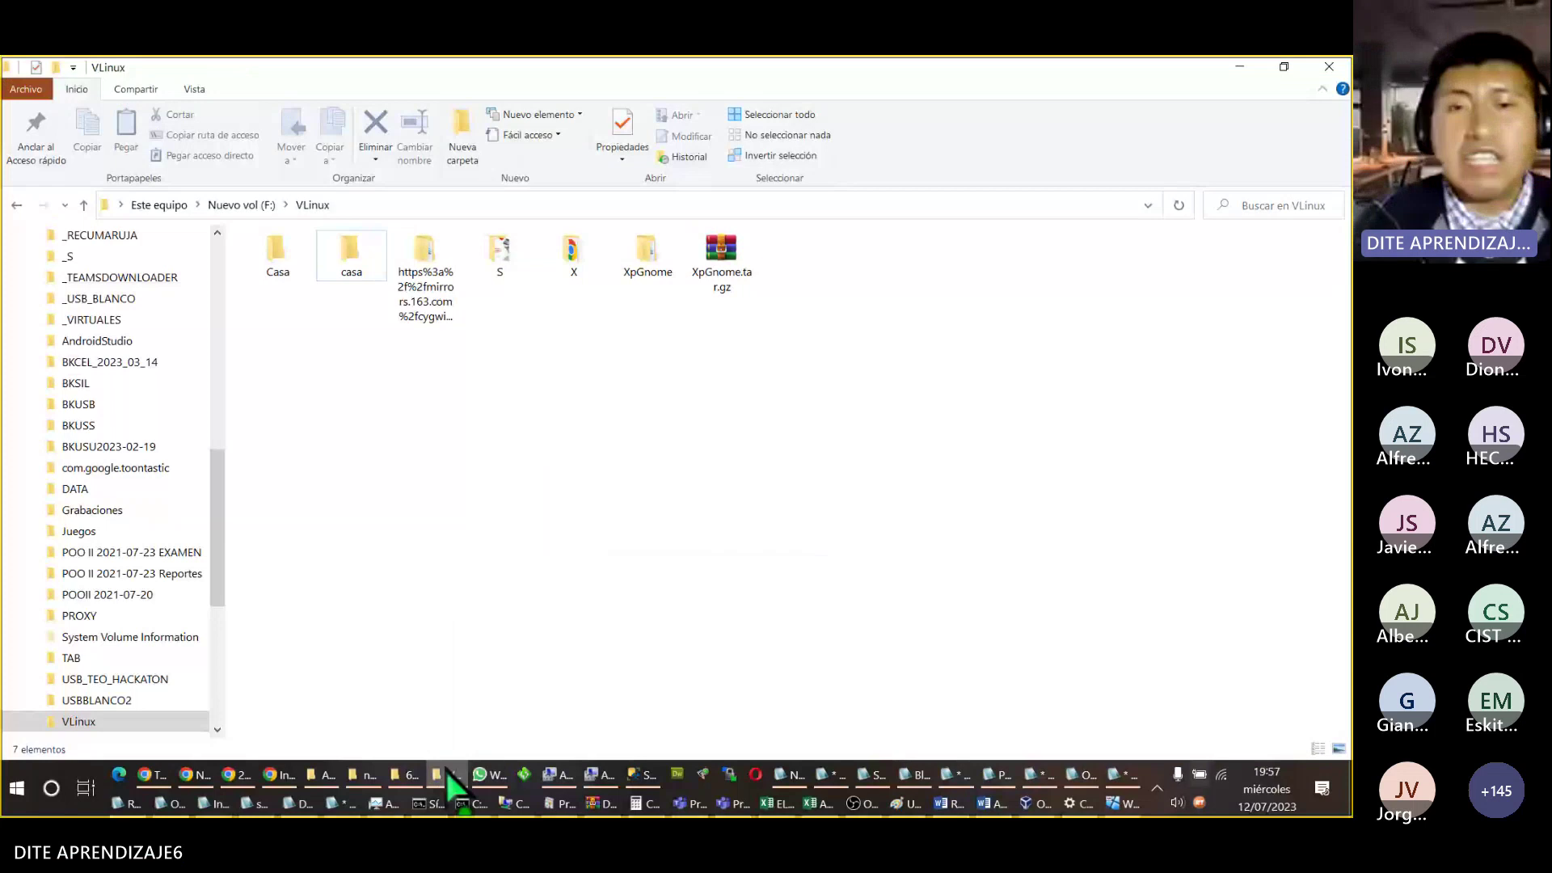
{"action": "left_click", "coordinate": [444, 774]}
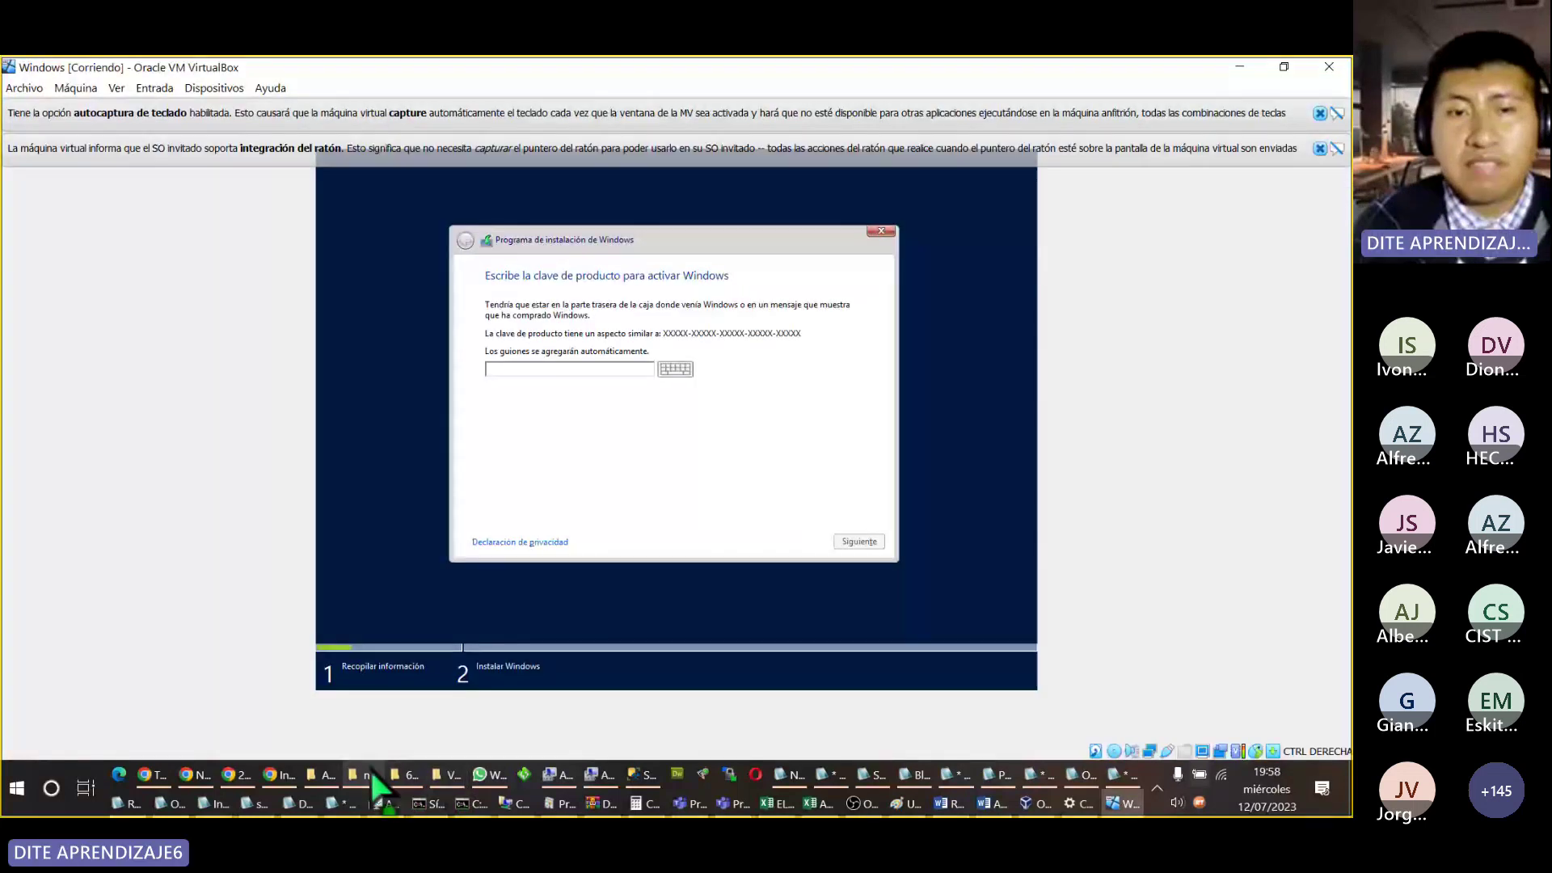
Step: Open WinServer_2012_r2_Leeme.txt and select the Standard edition product key
{"action": "left_click", "coordinate": [405, 778]}
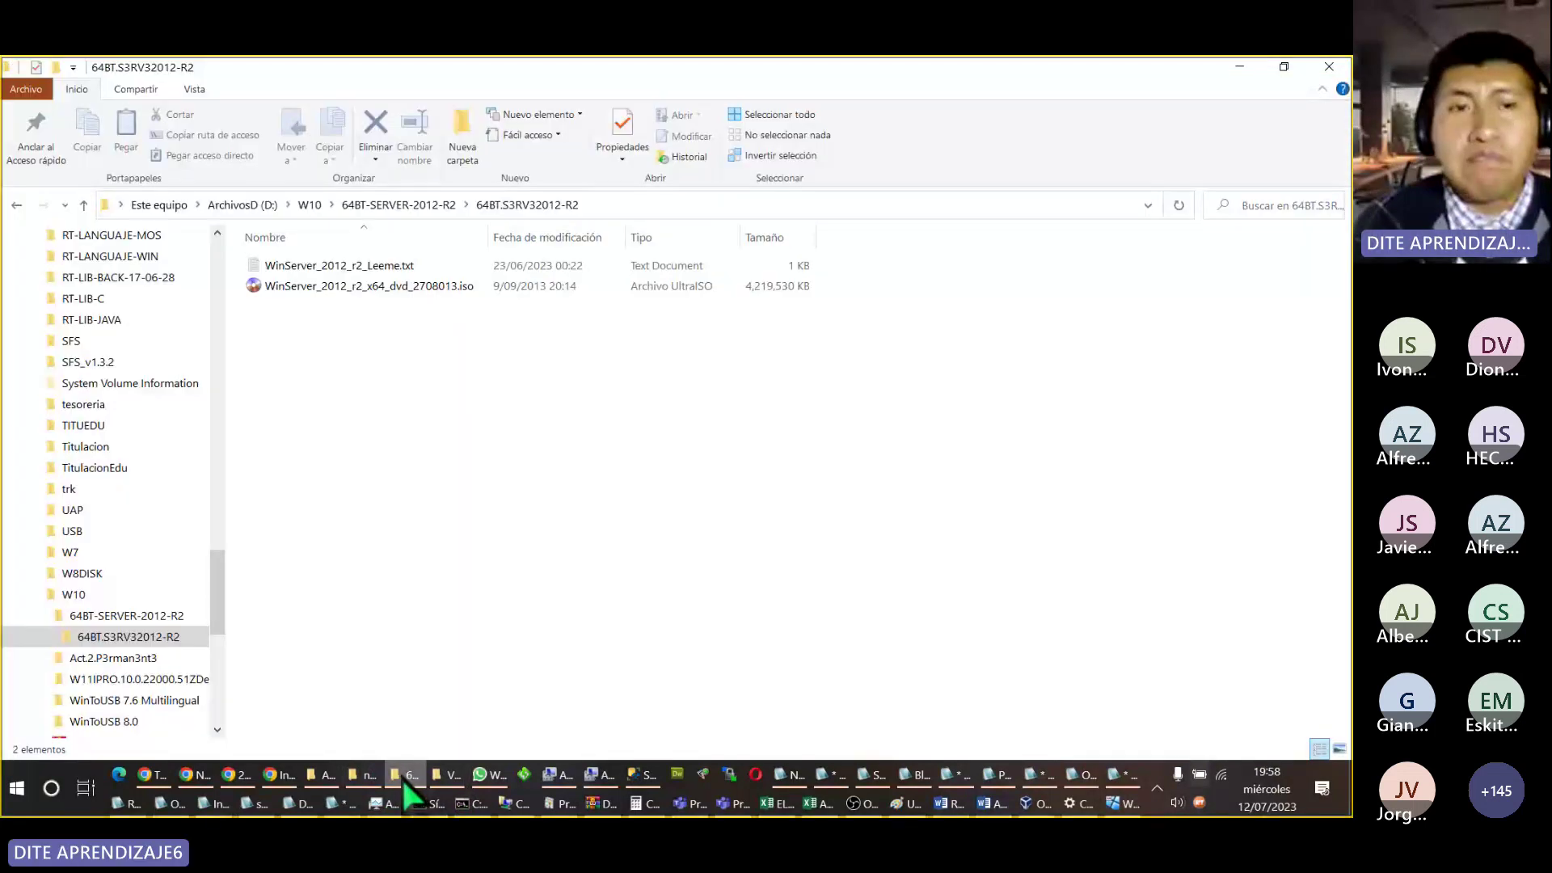
{"action": "double_click", "coordinate": [356, 266]}
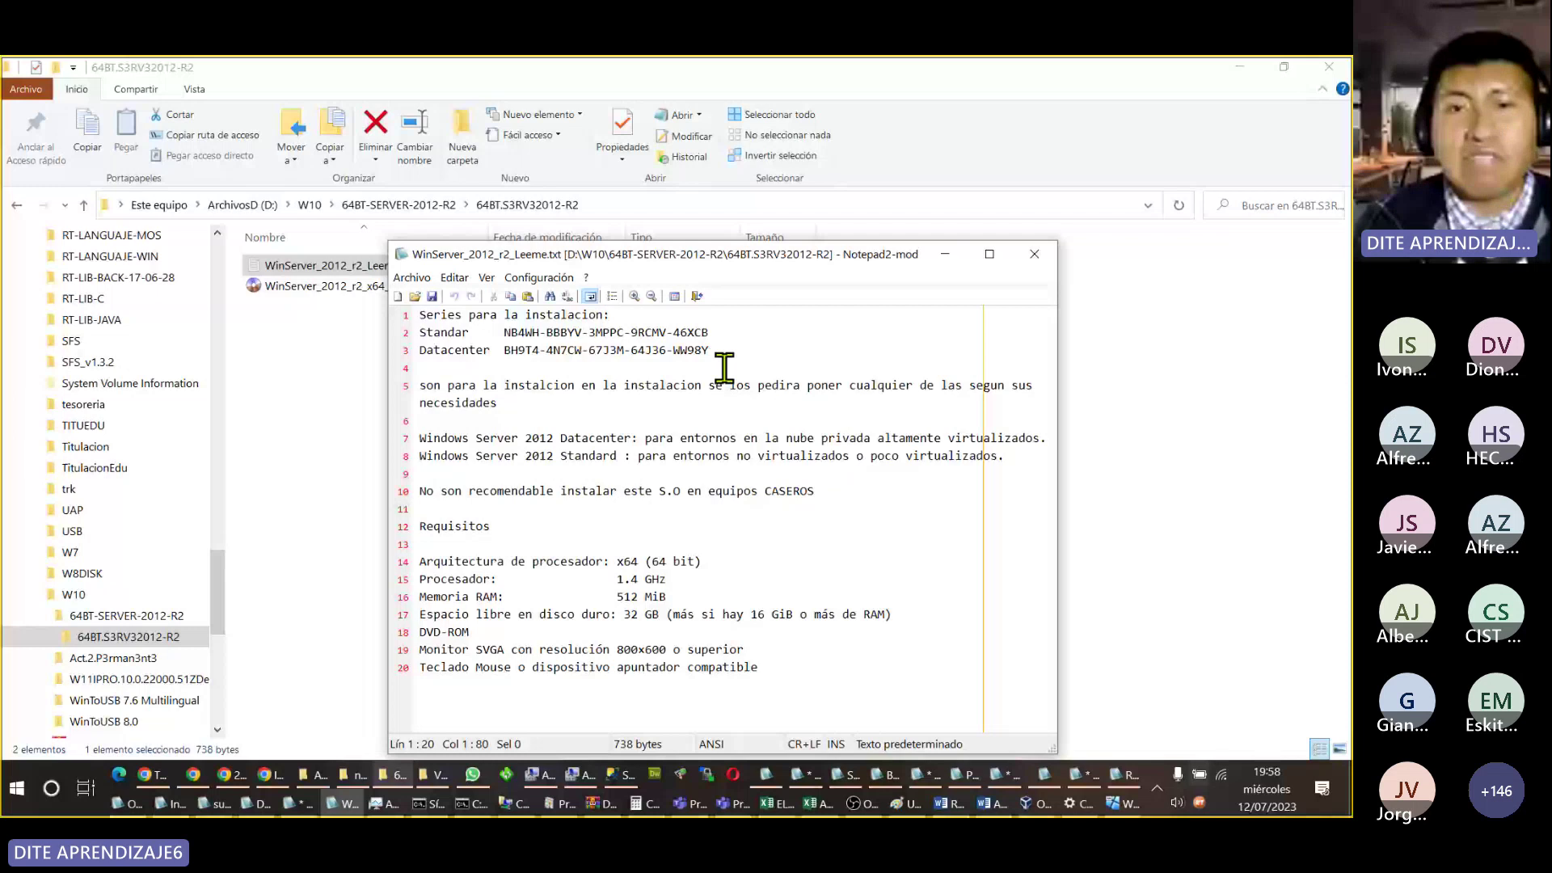
{"action": "left_click_drag", "start_coordinate": [710, 332], "coordinate": [503, 334]}
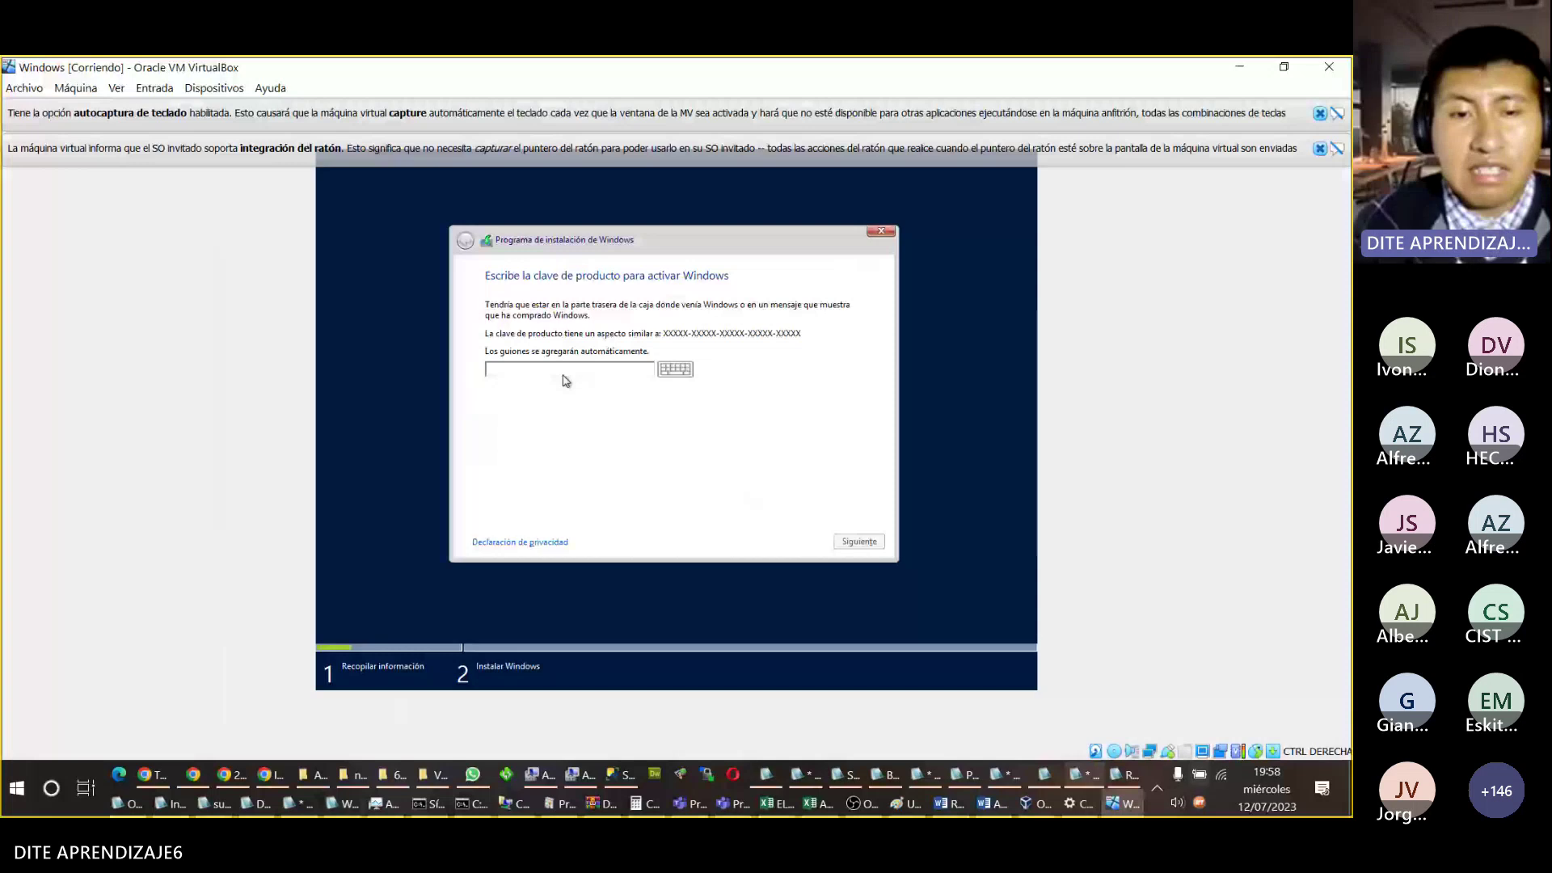
Step: Place the readme on the right and a smaller VM window on the left, focusing the key field
{"action": "left_click", "coordinate": [344, 804]}
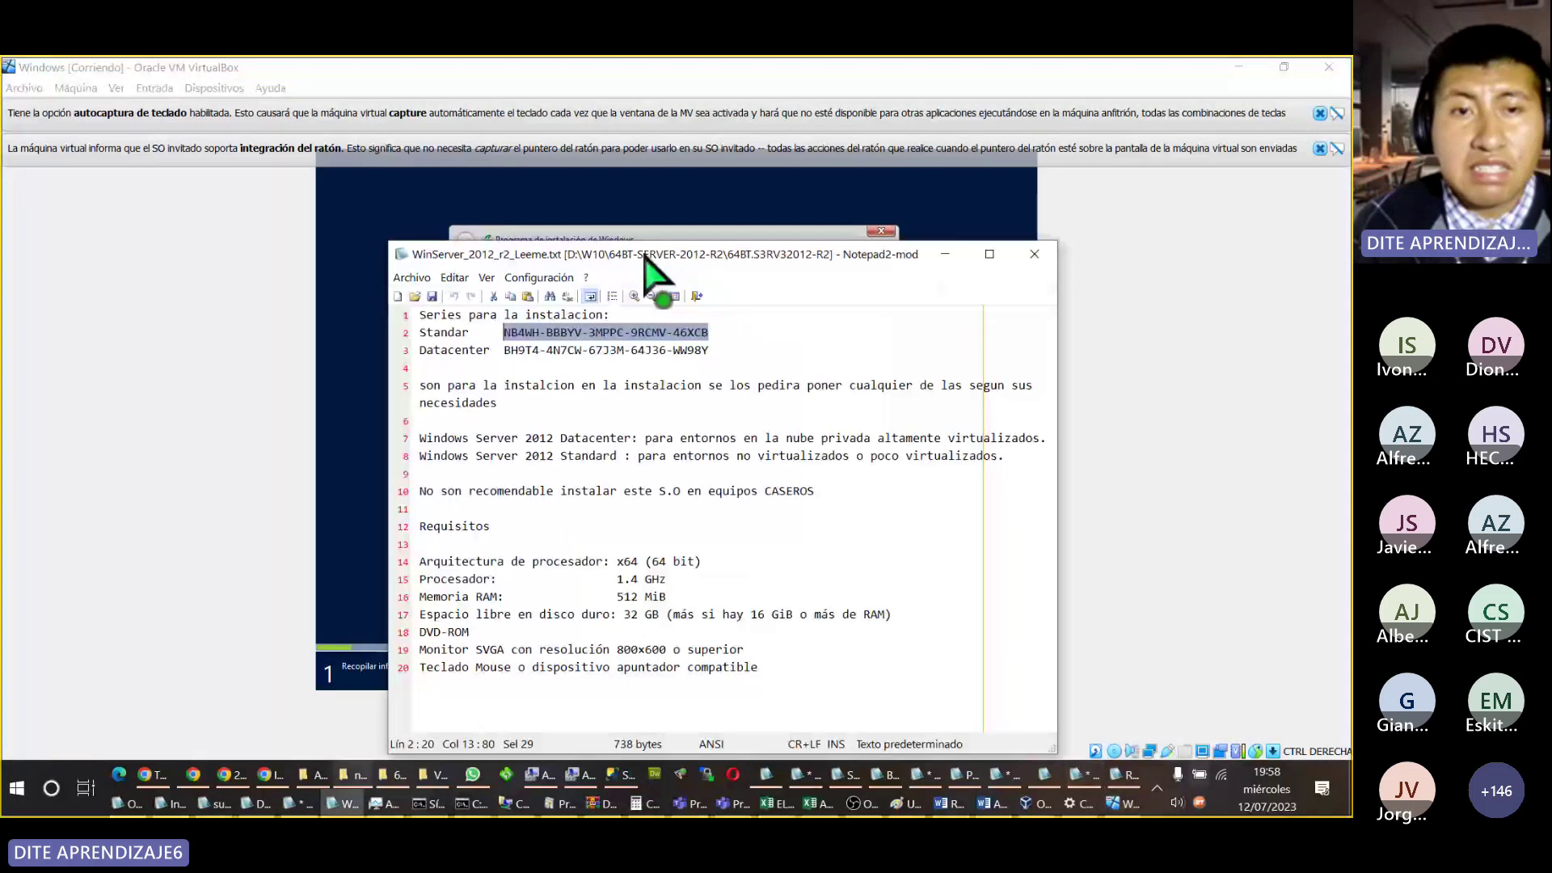
{"action": "left_click_drag", "start_coordinate": [647, 259], "coordinate": [1119, 218]}
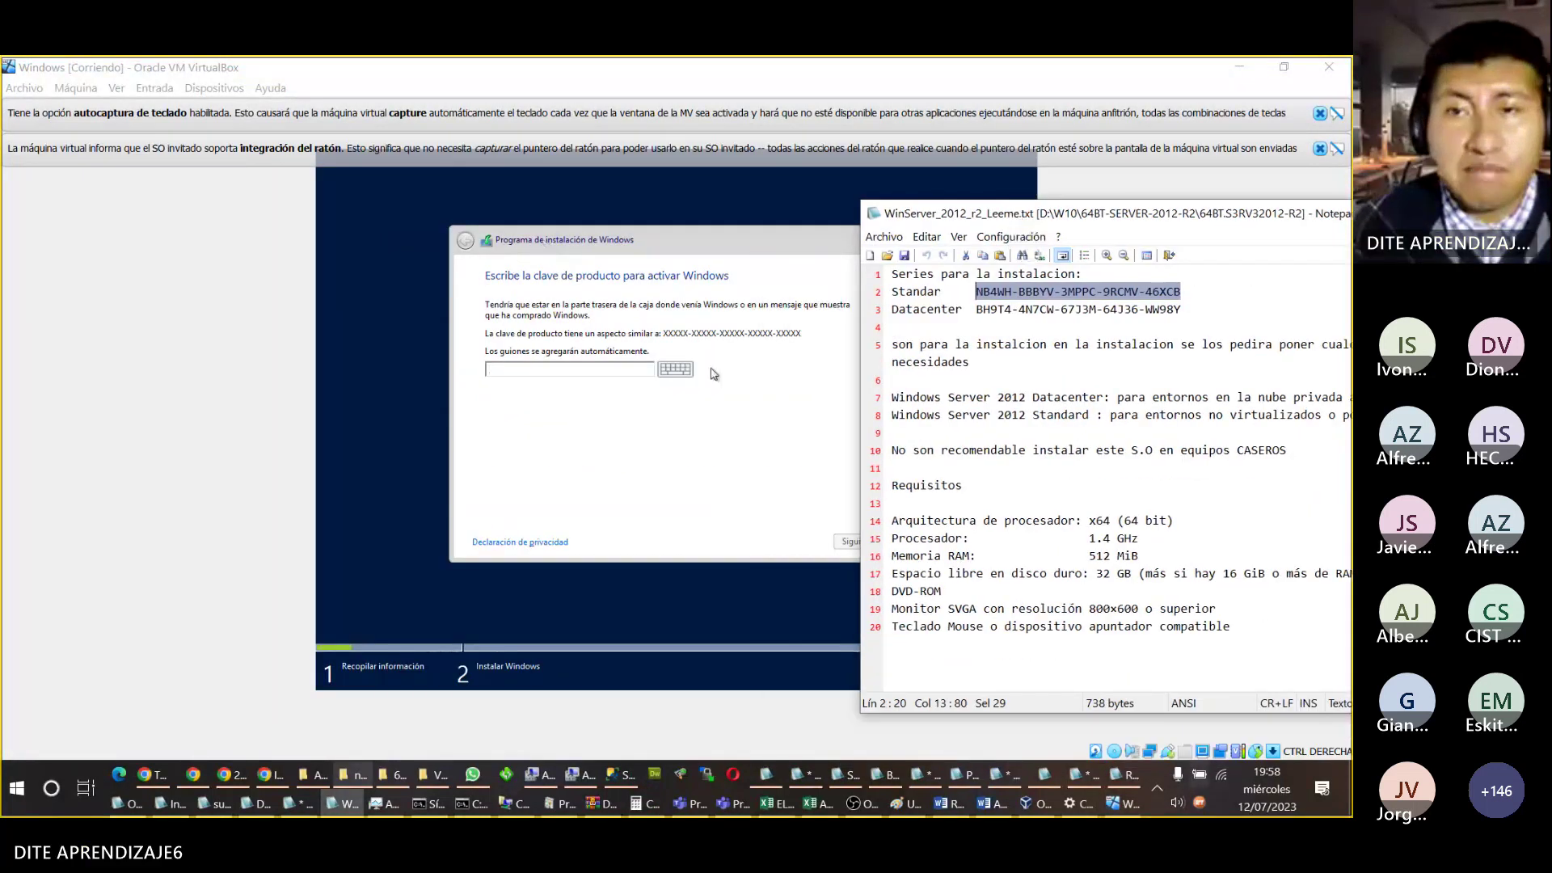
{"action": "left_click_drag", "start_coordinate": [687, 67], "coordinate": [434, 111]}
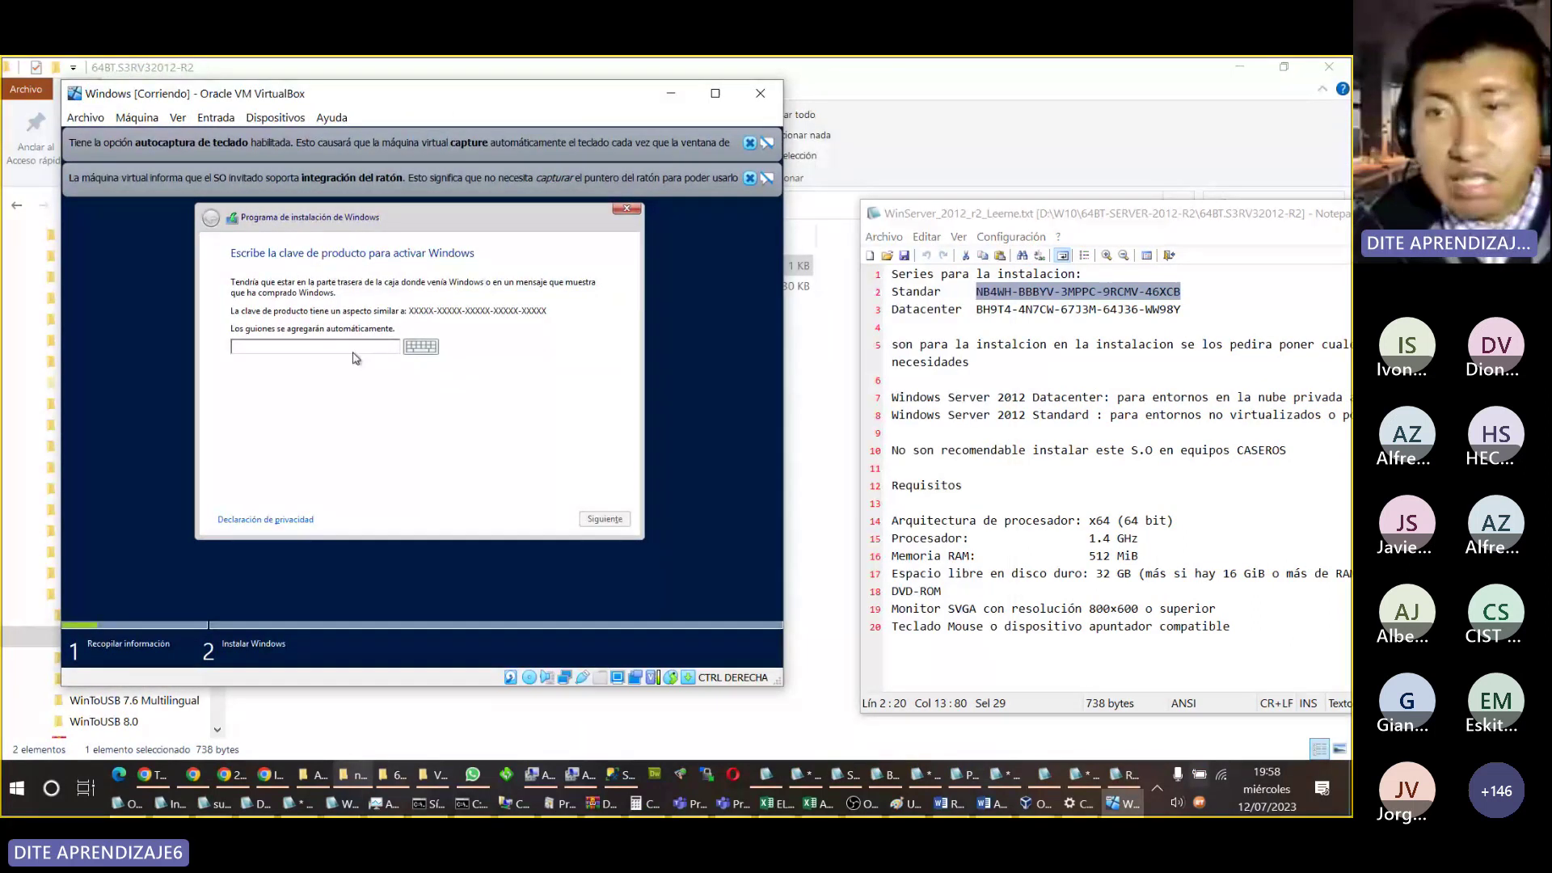
{"action": "left_click", "coordinate": [1005, 308]}
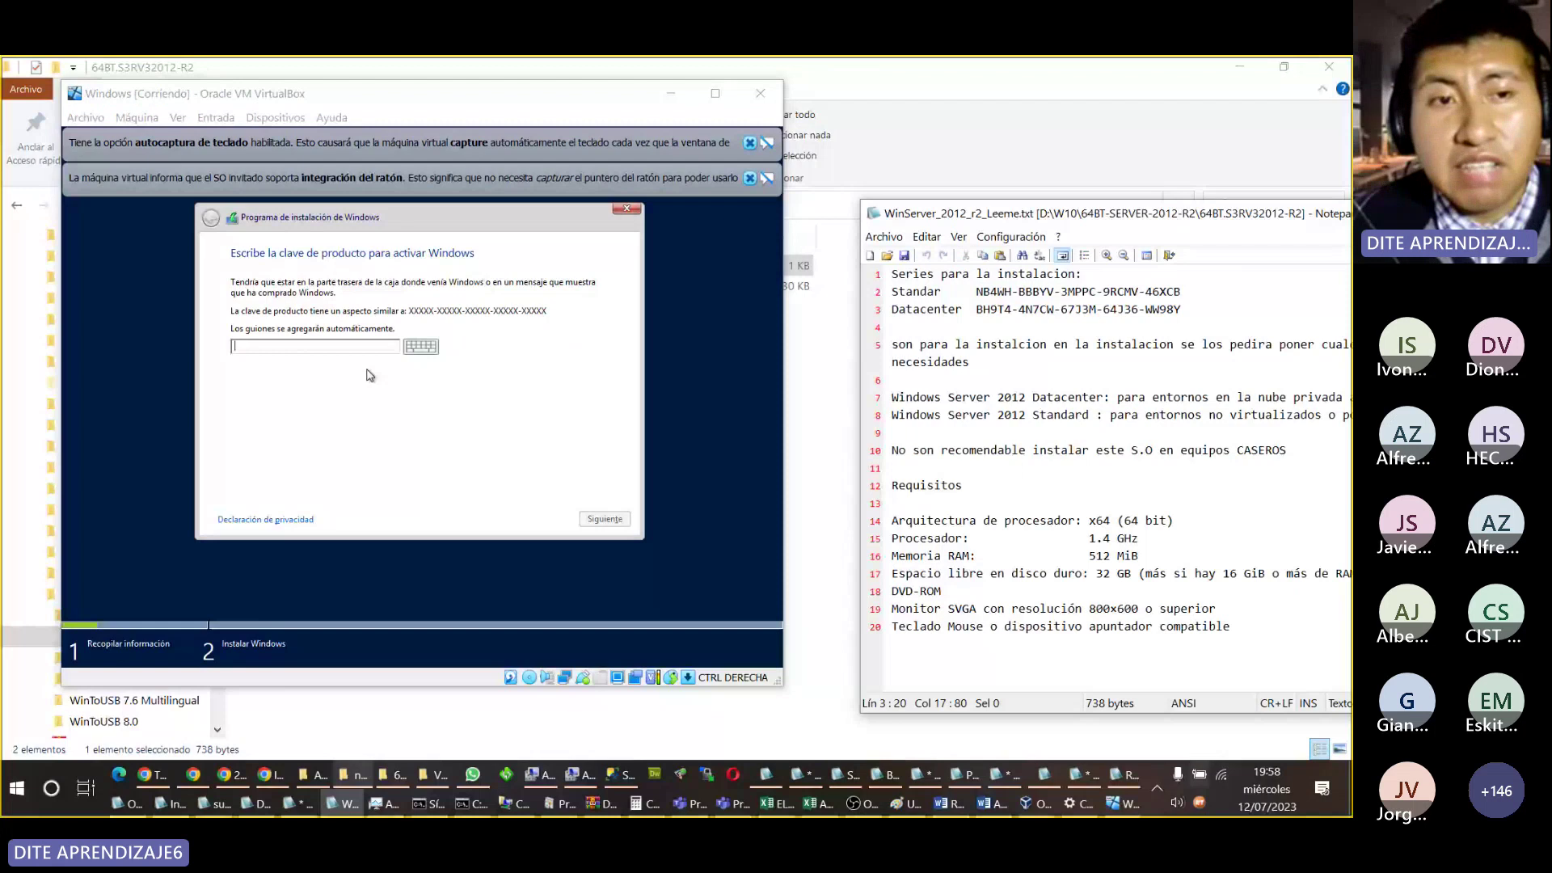
{"action": "left_click", "coordinate": [324, 349]}
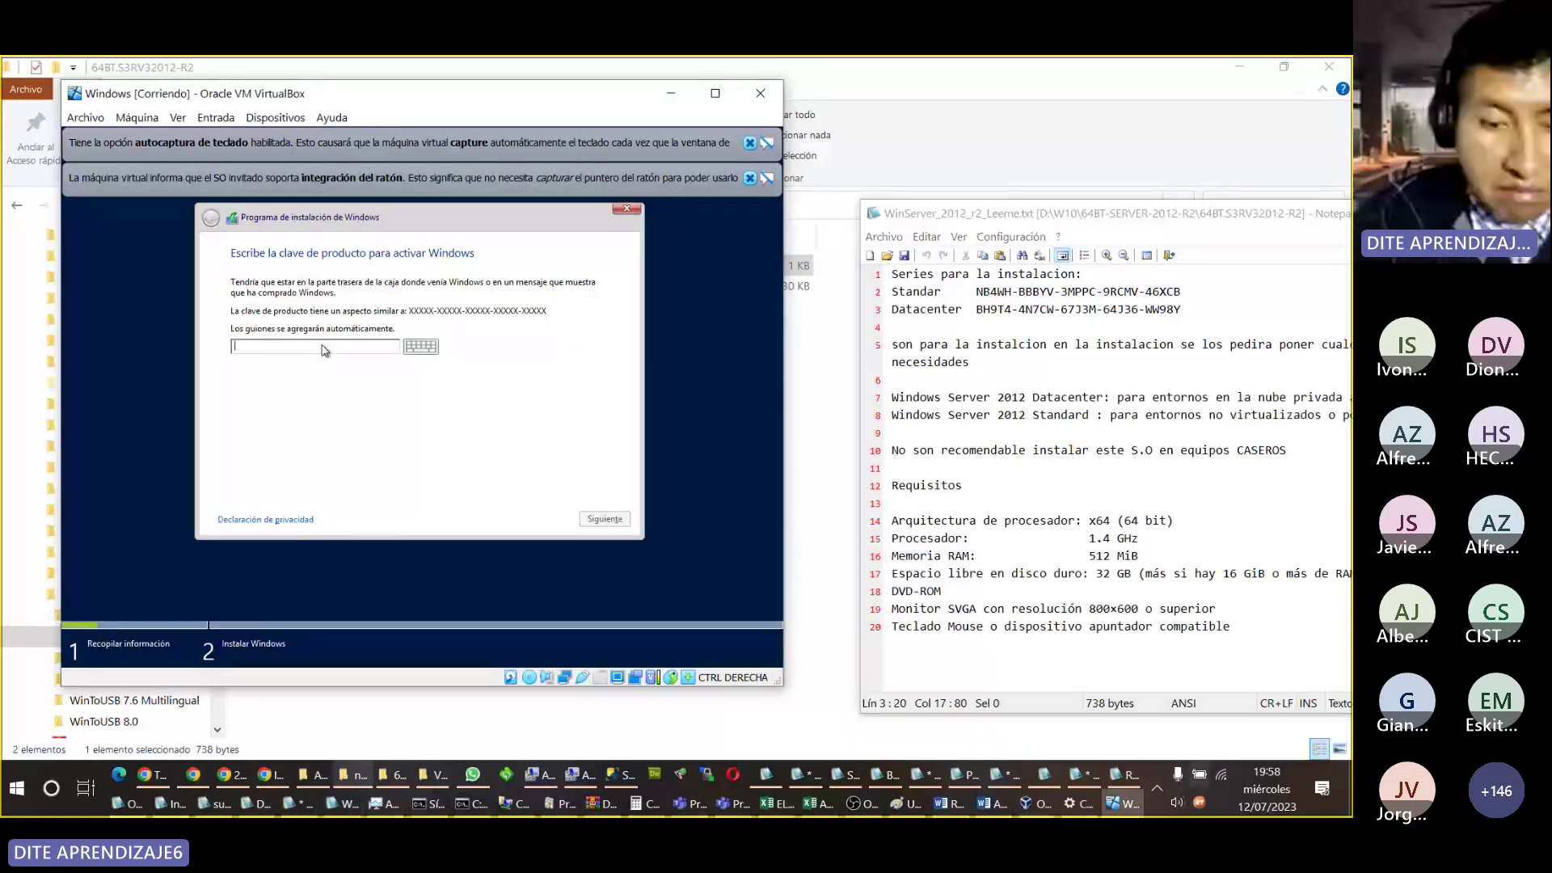
{"action": "type", "text": "NB"}
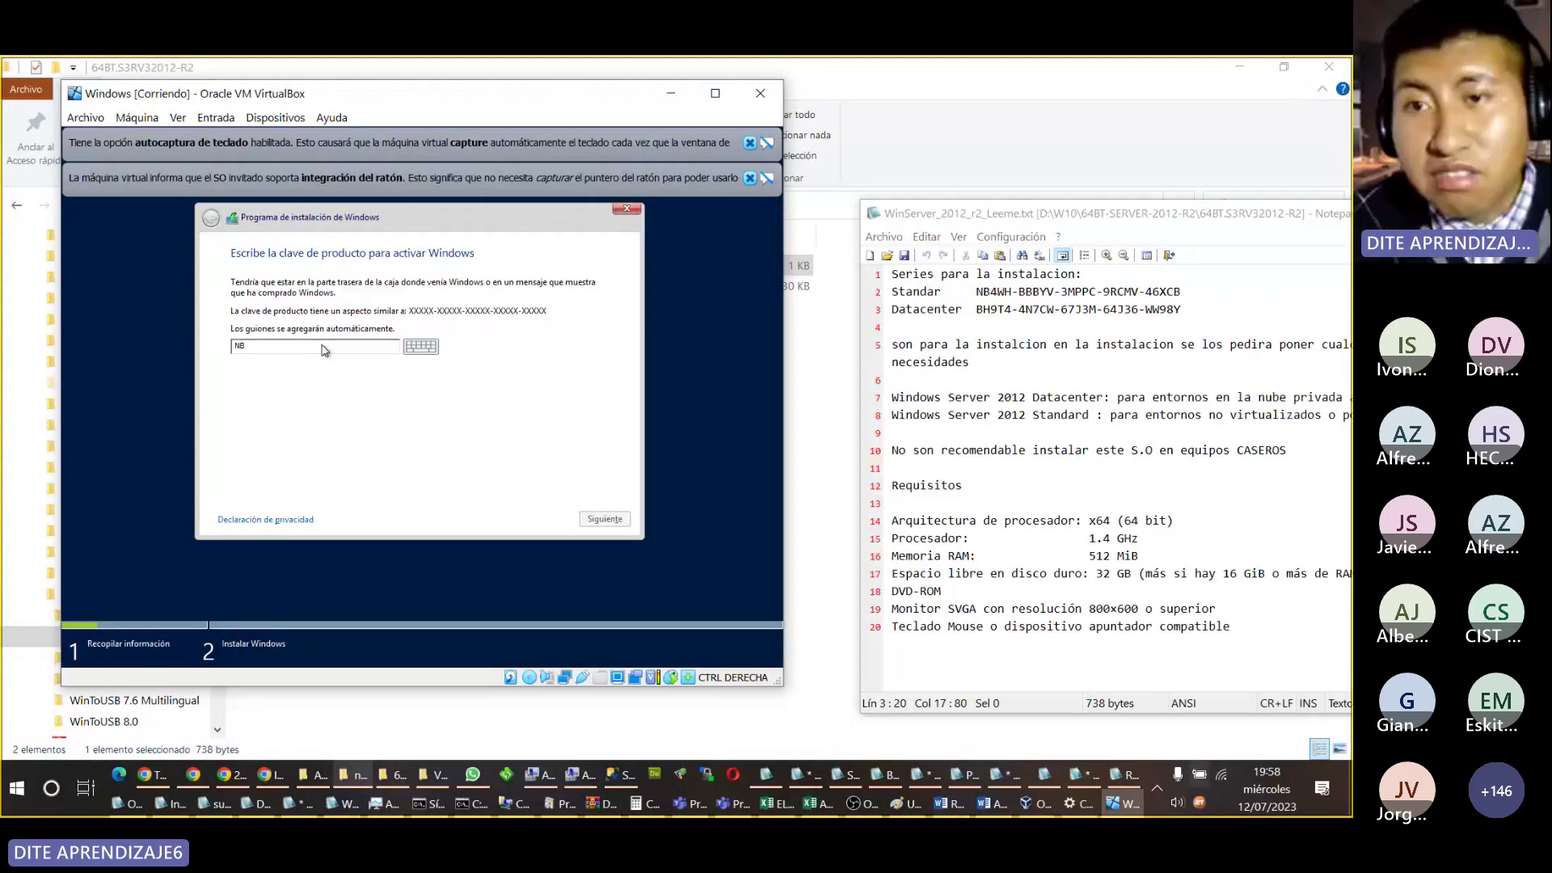
{"action": "type", "text": "4"}
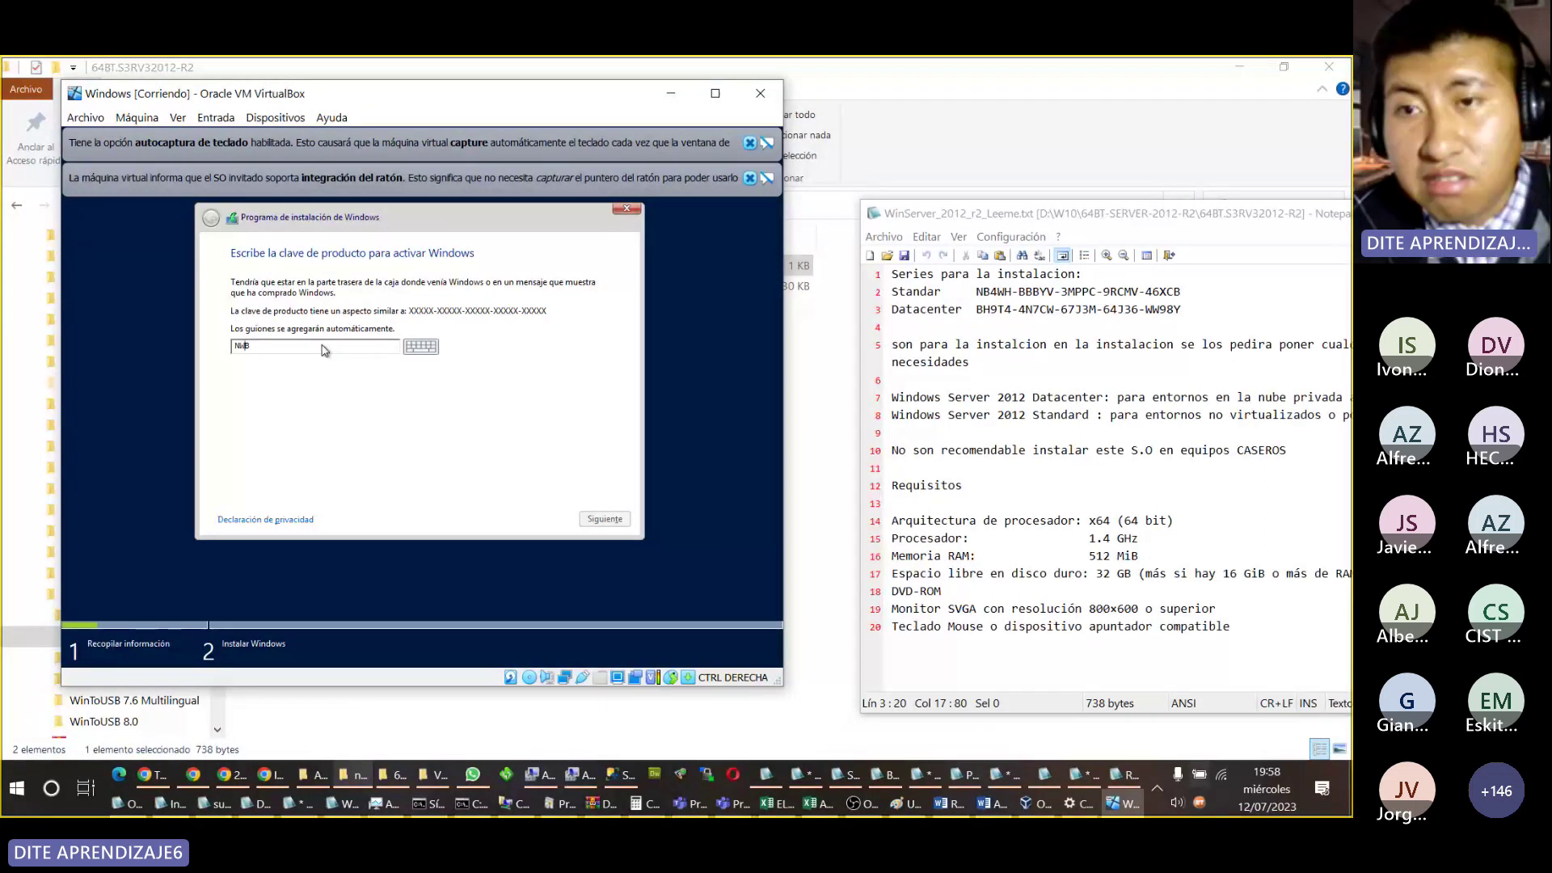
{"action": "type", "text": "W"}
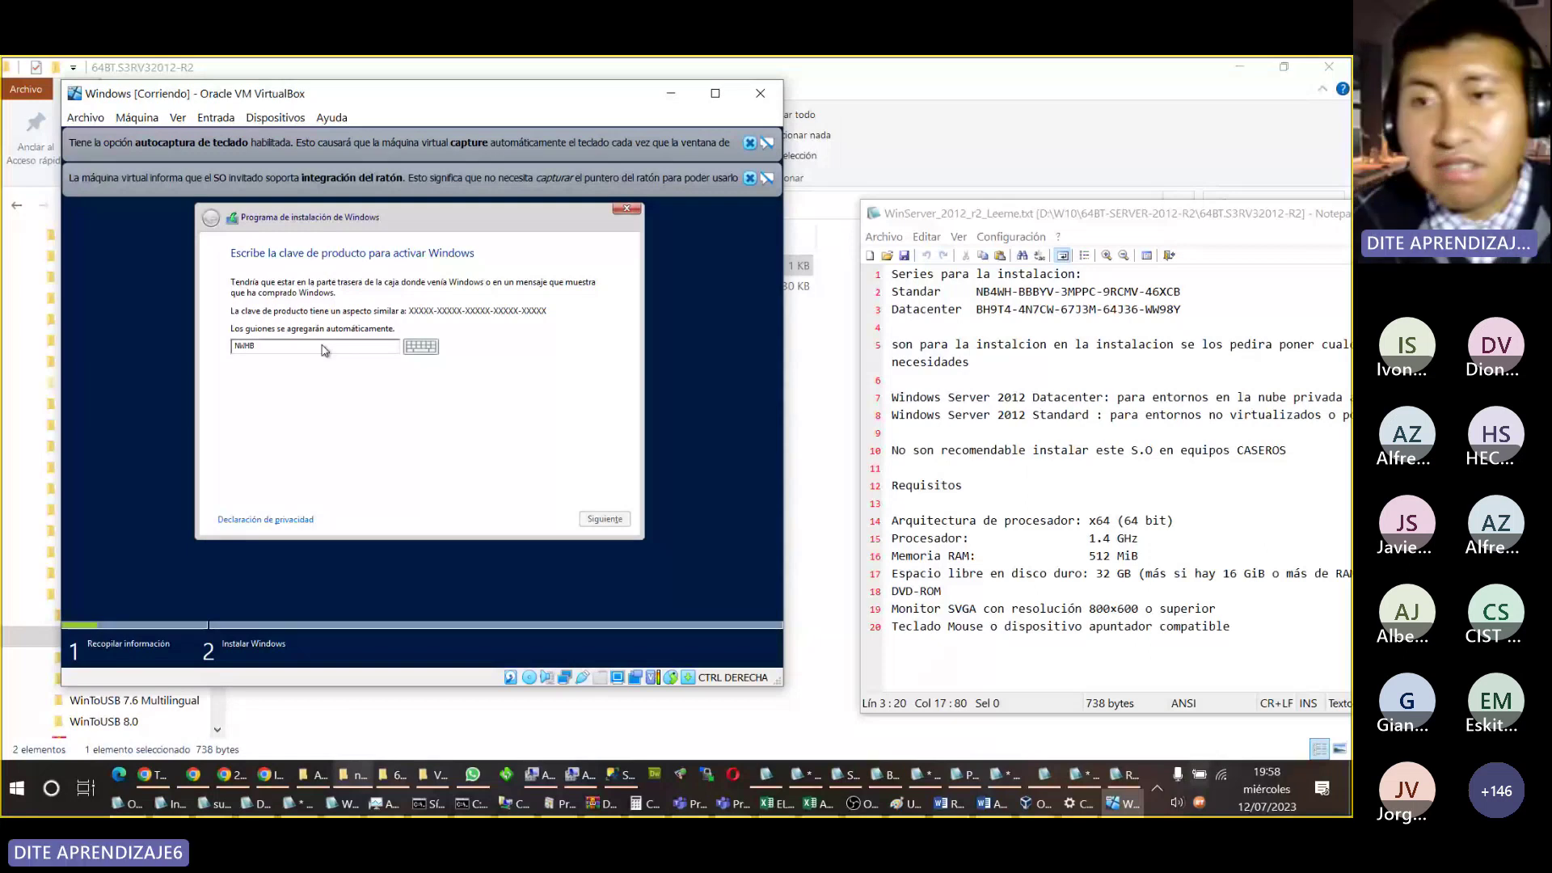
{"action": "type", "text": "HB"}
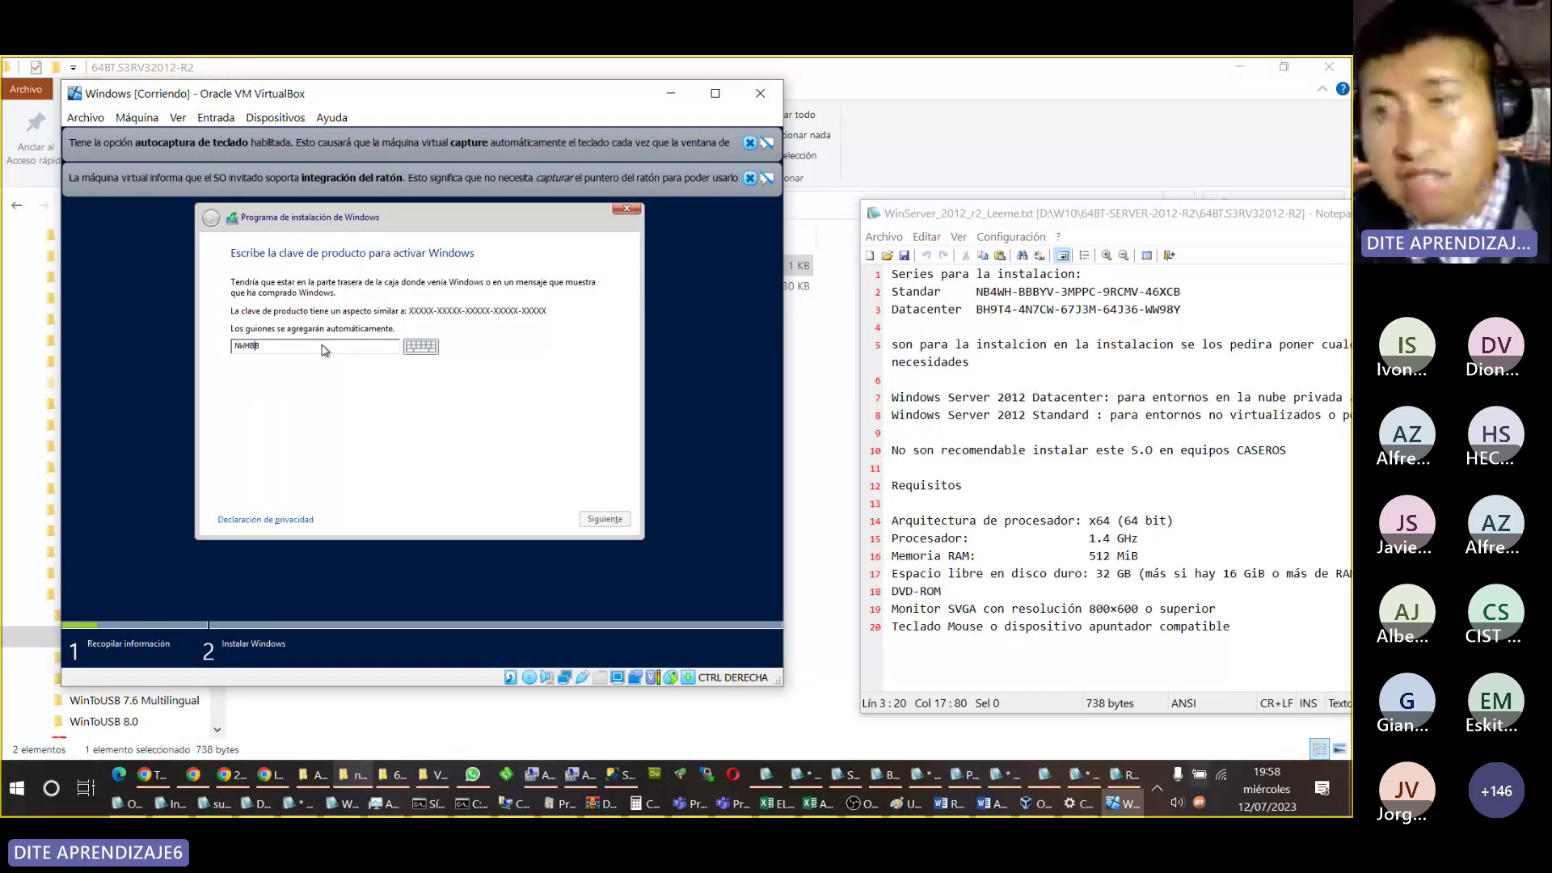
{"action": "type", "text": "-BB"}
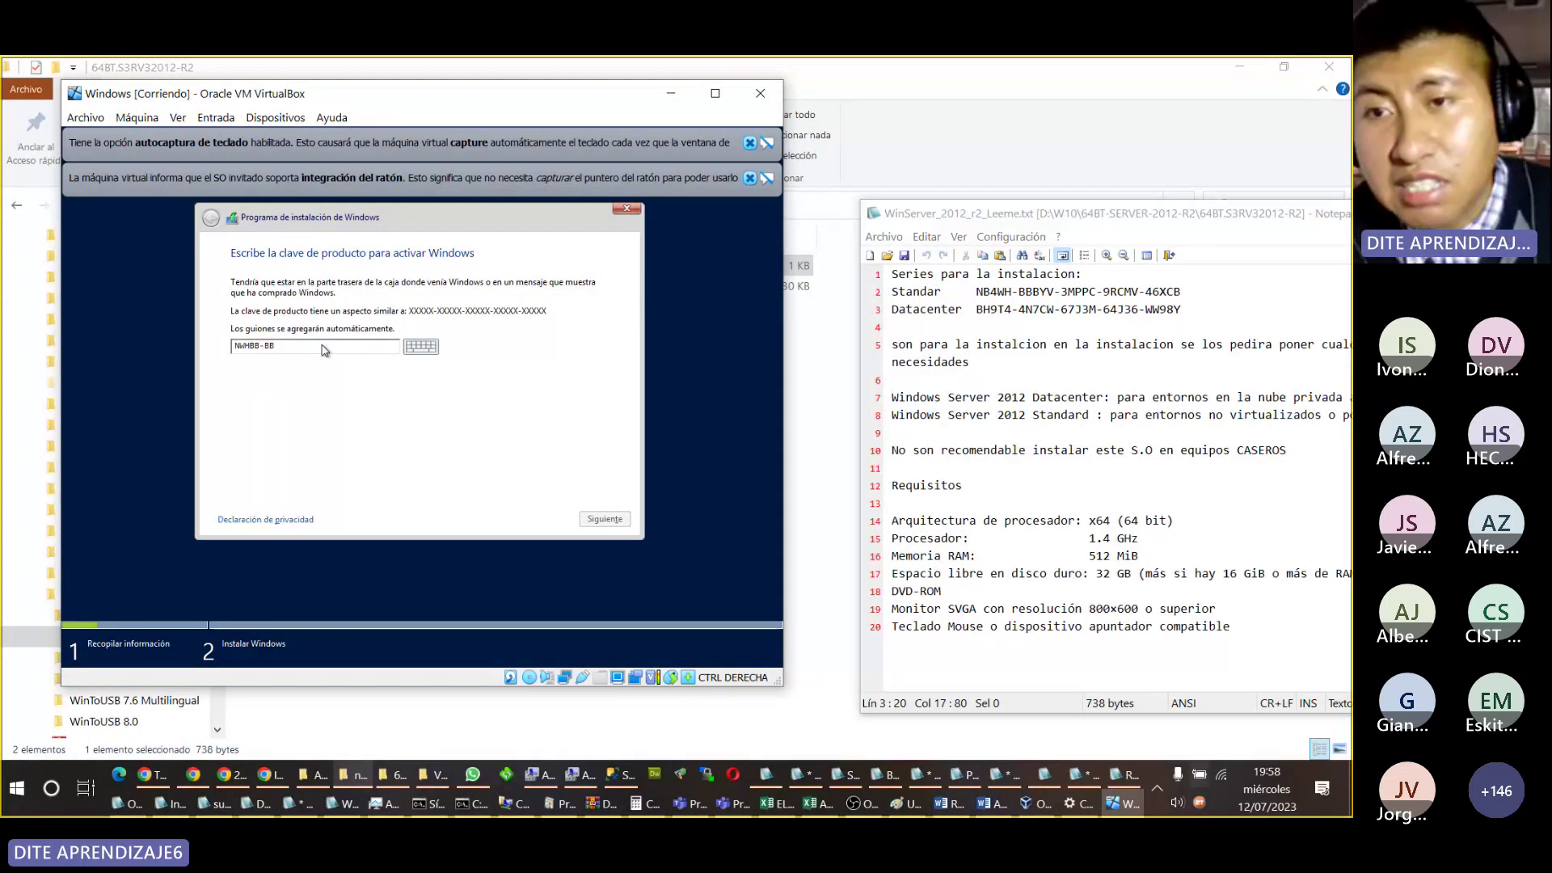
{"action": "key", "text": "BackSpace"}
{"action": "type", "text": "YB"}
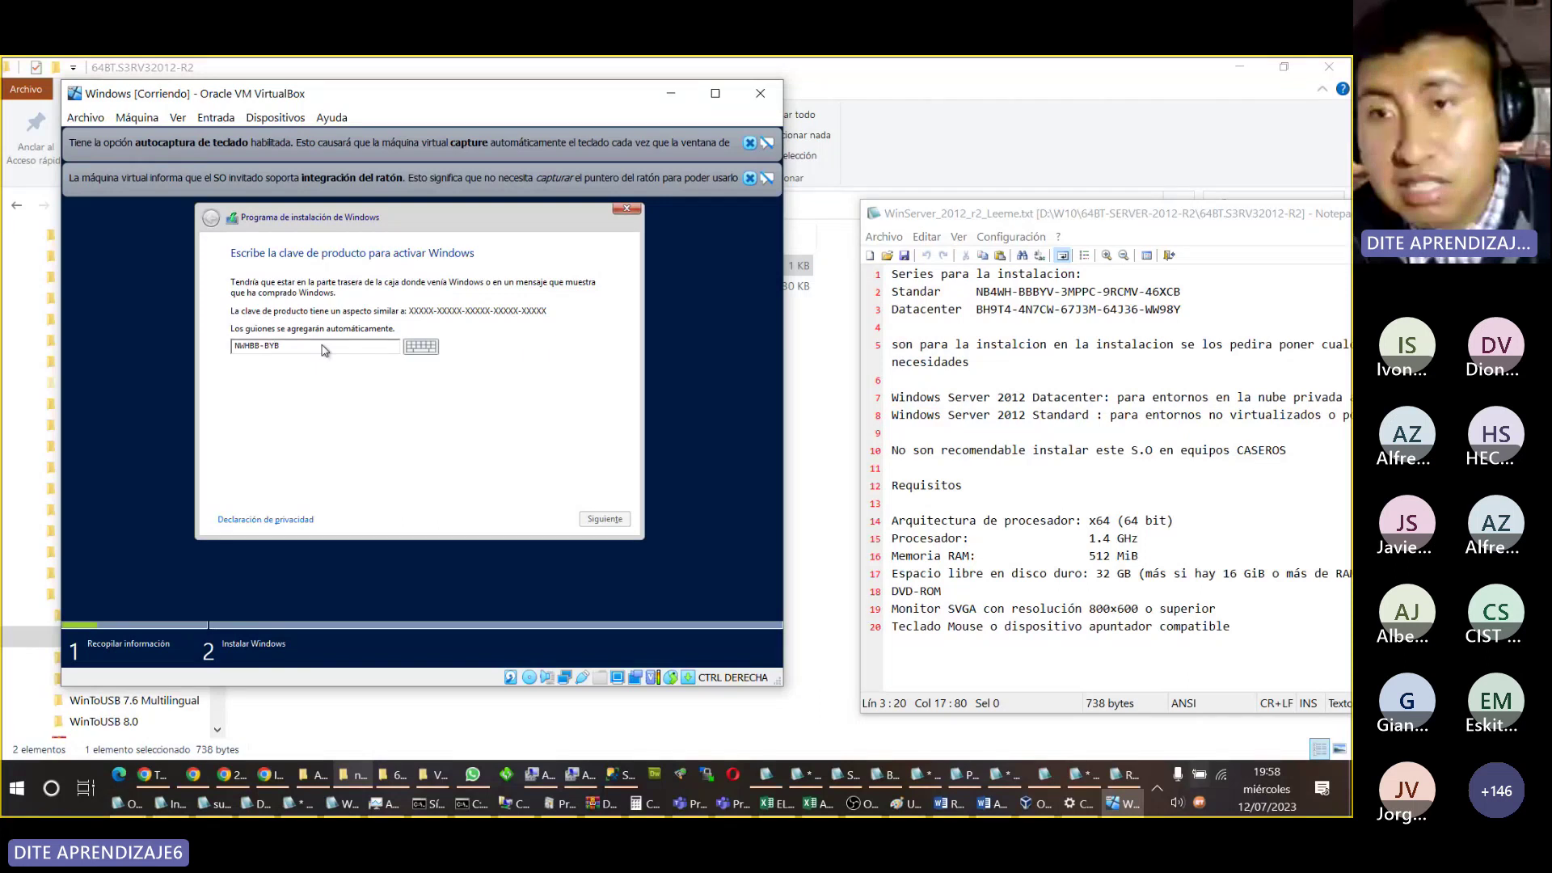
{"action": "type", "text": "Y"}
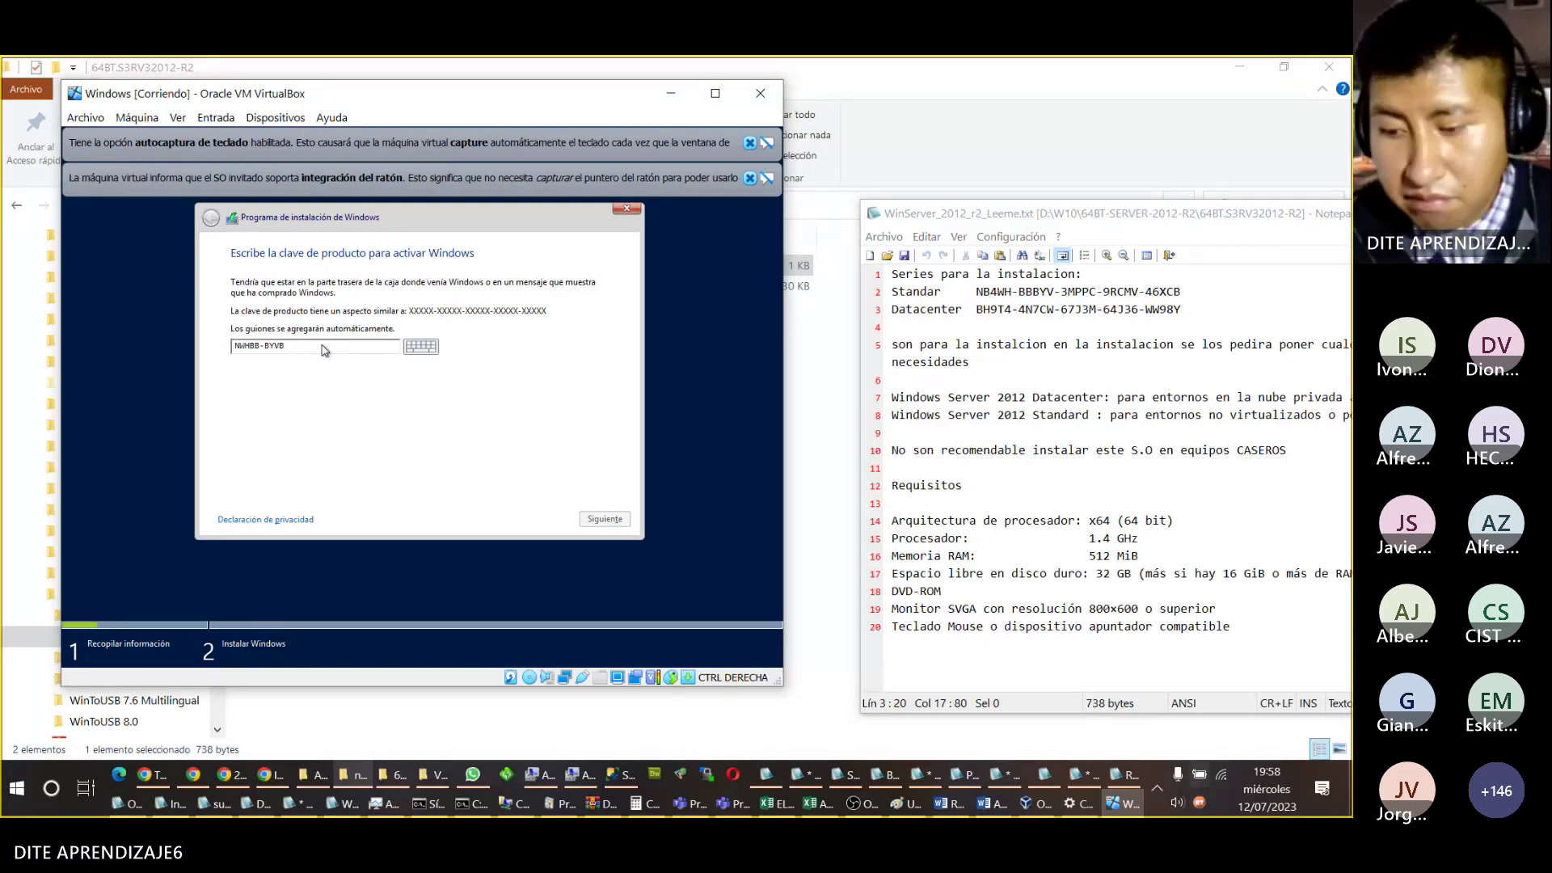
{"action": "type", "text": "V3"}
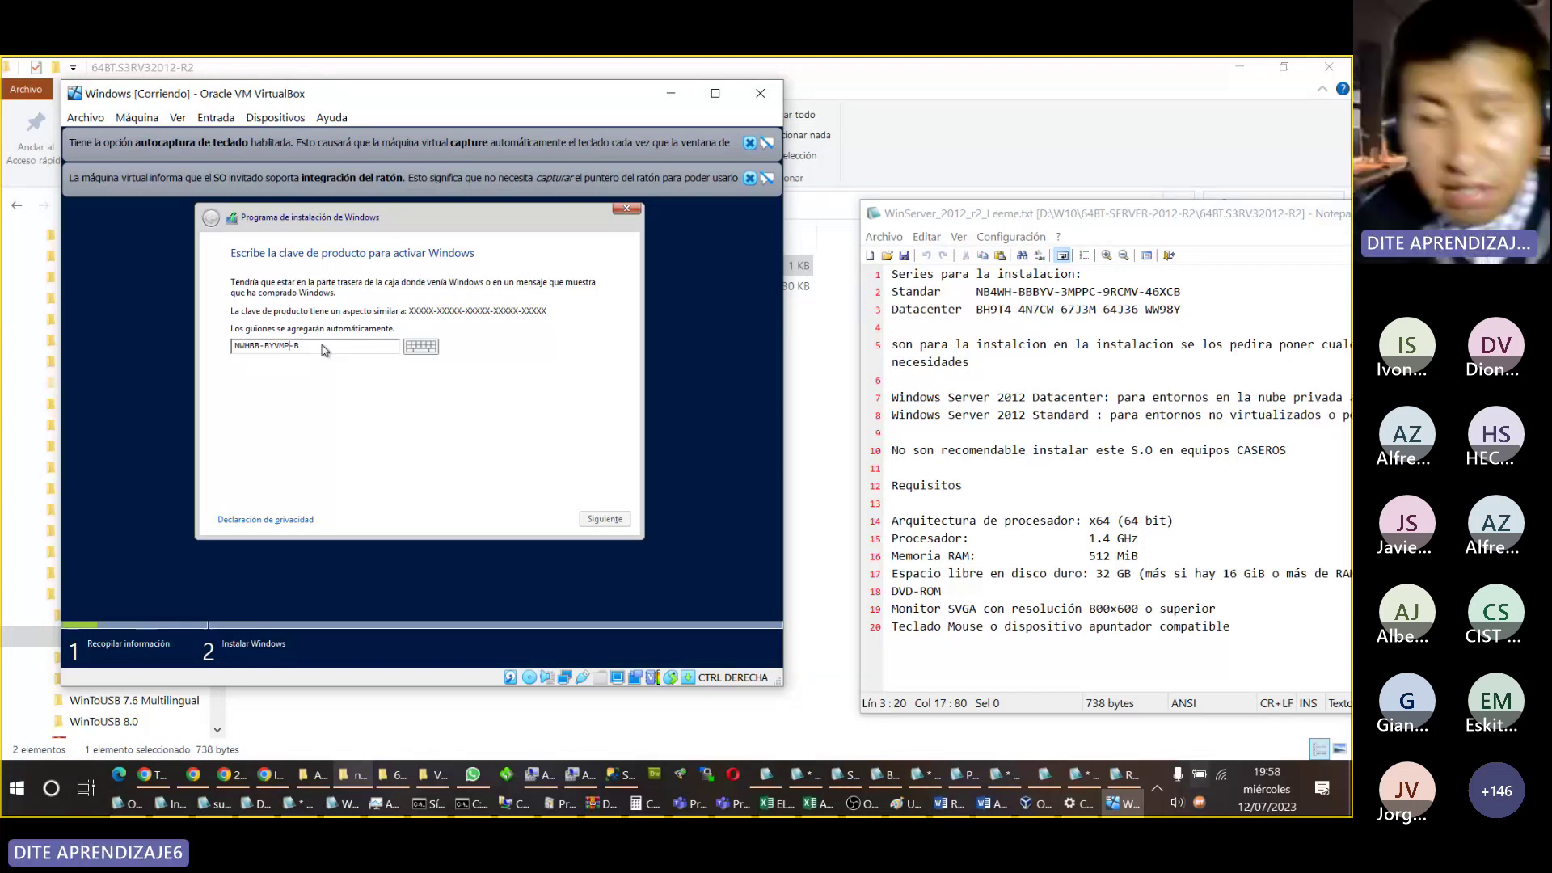
{"action": "type", "text": "MPPC"}
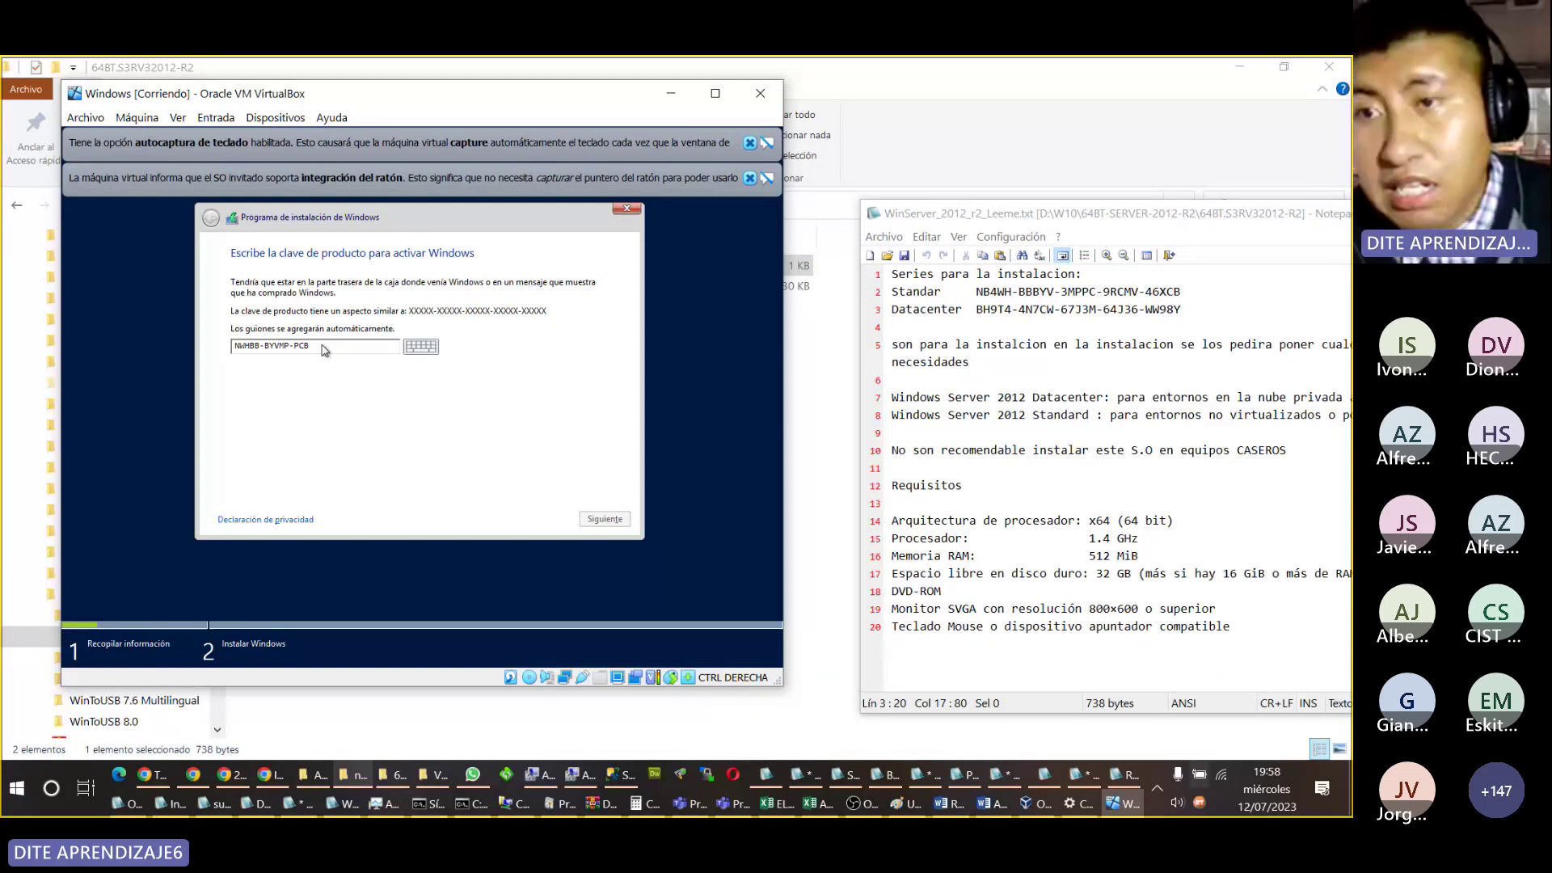
{"action": "type", "text": "RCM"}
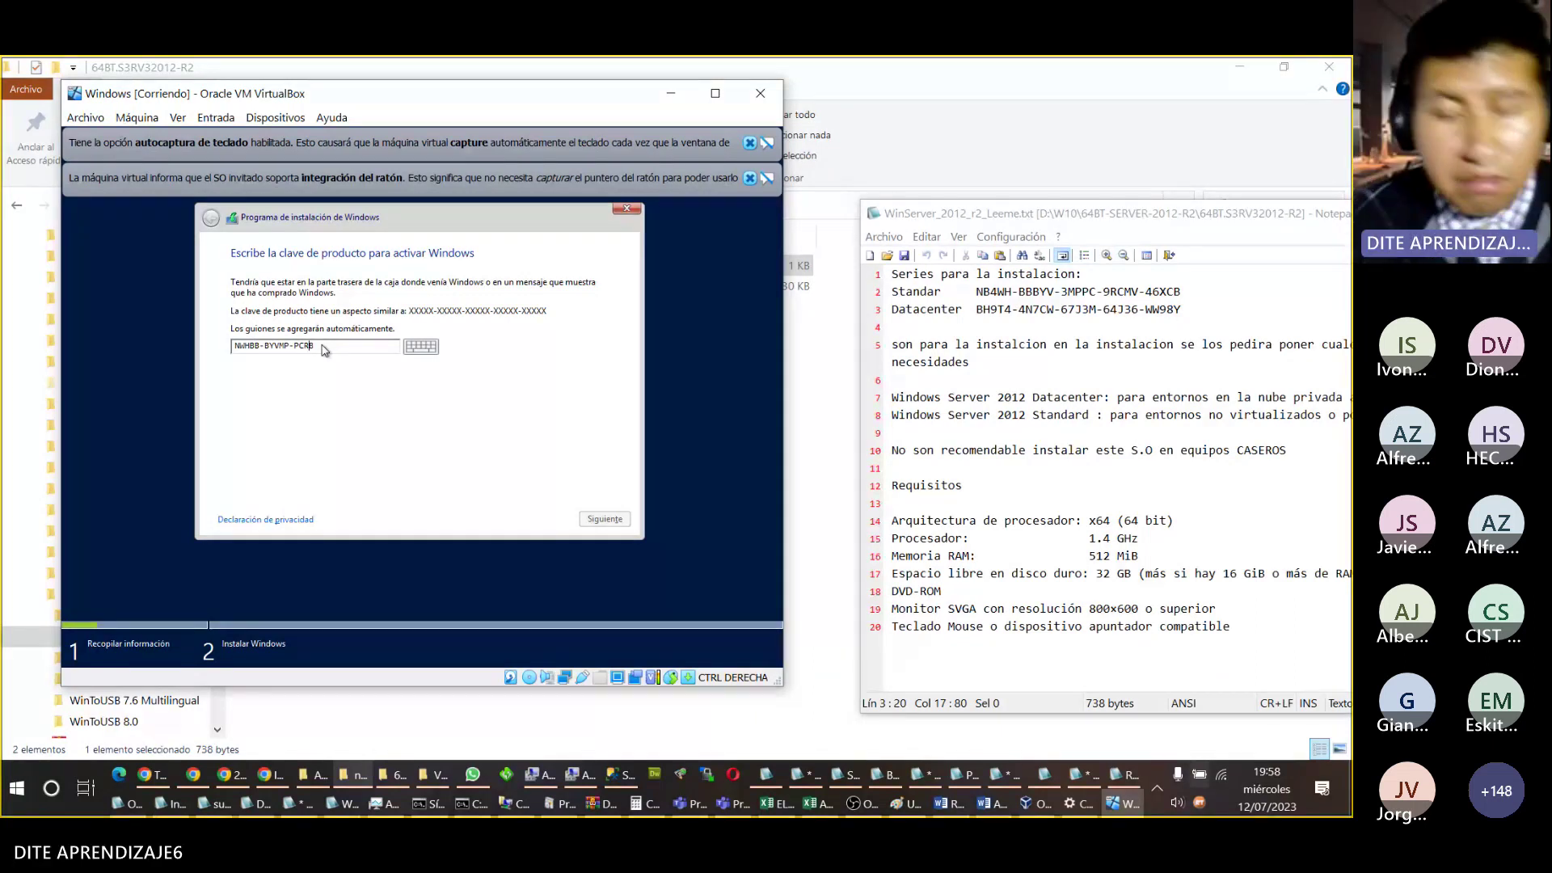
{"action": "type", "text": "V"}
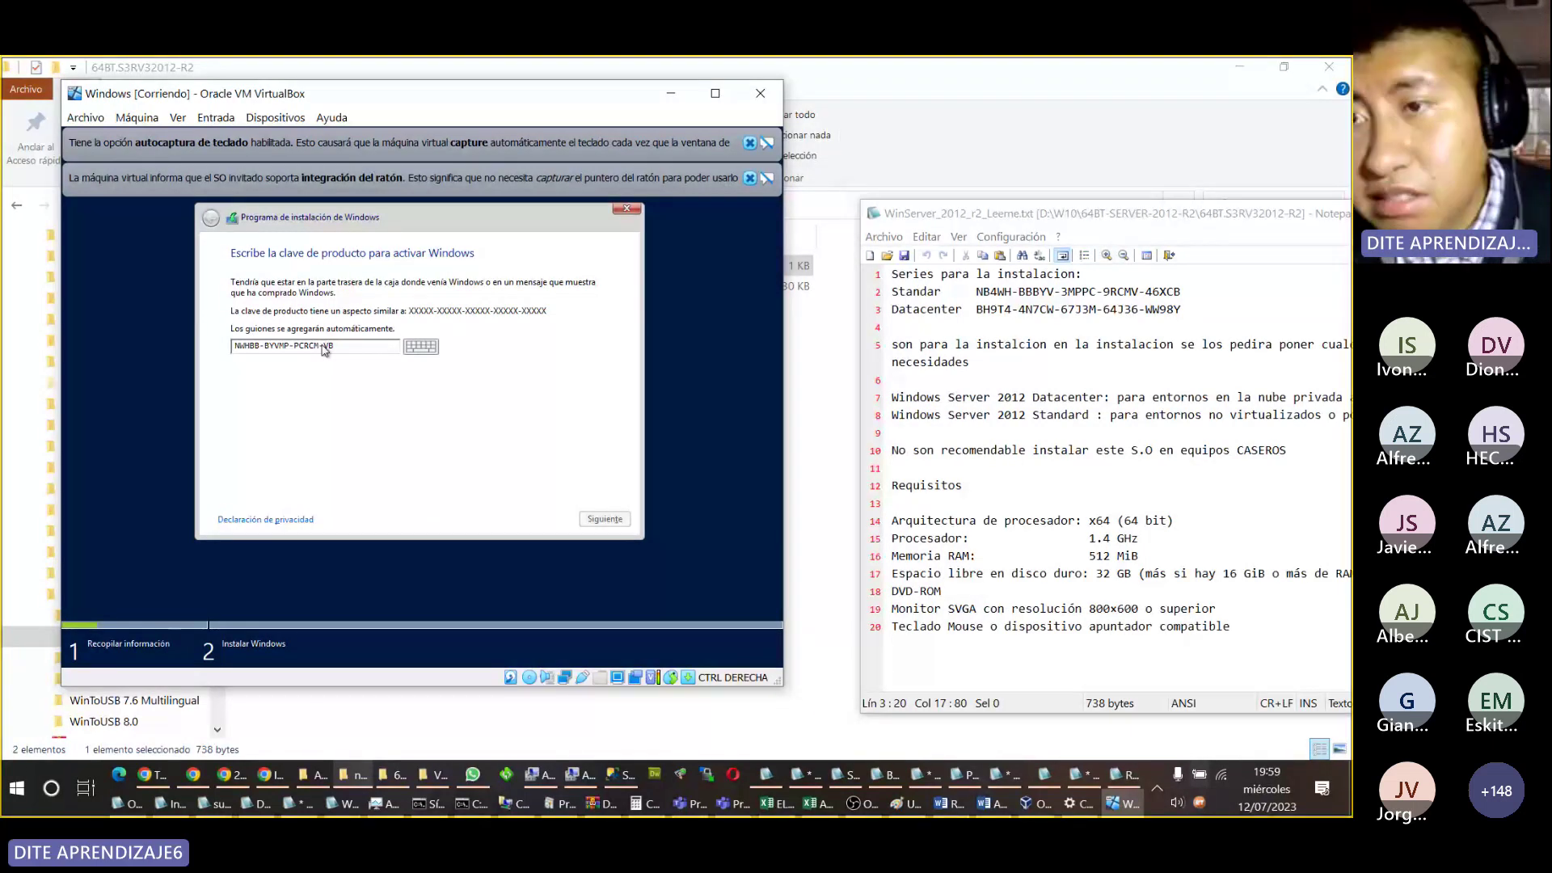
{"action": "type", "text": "X"}
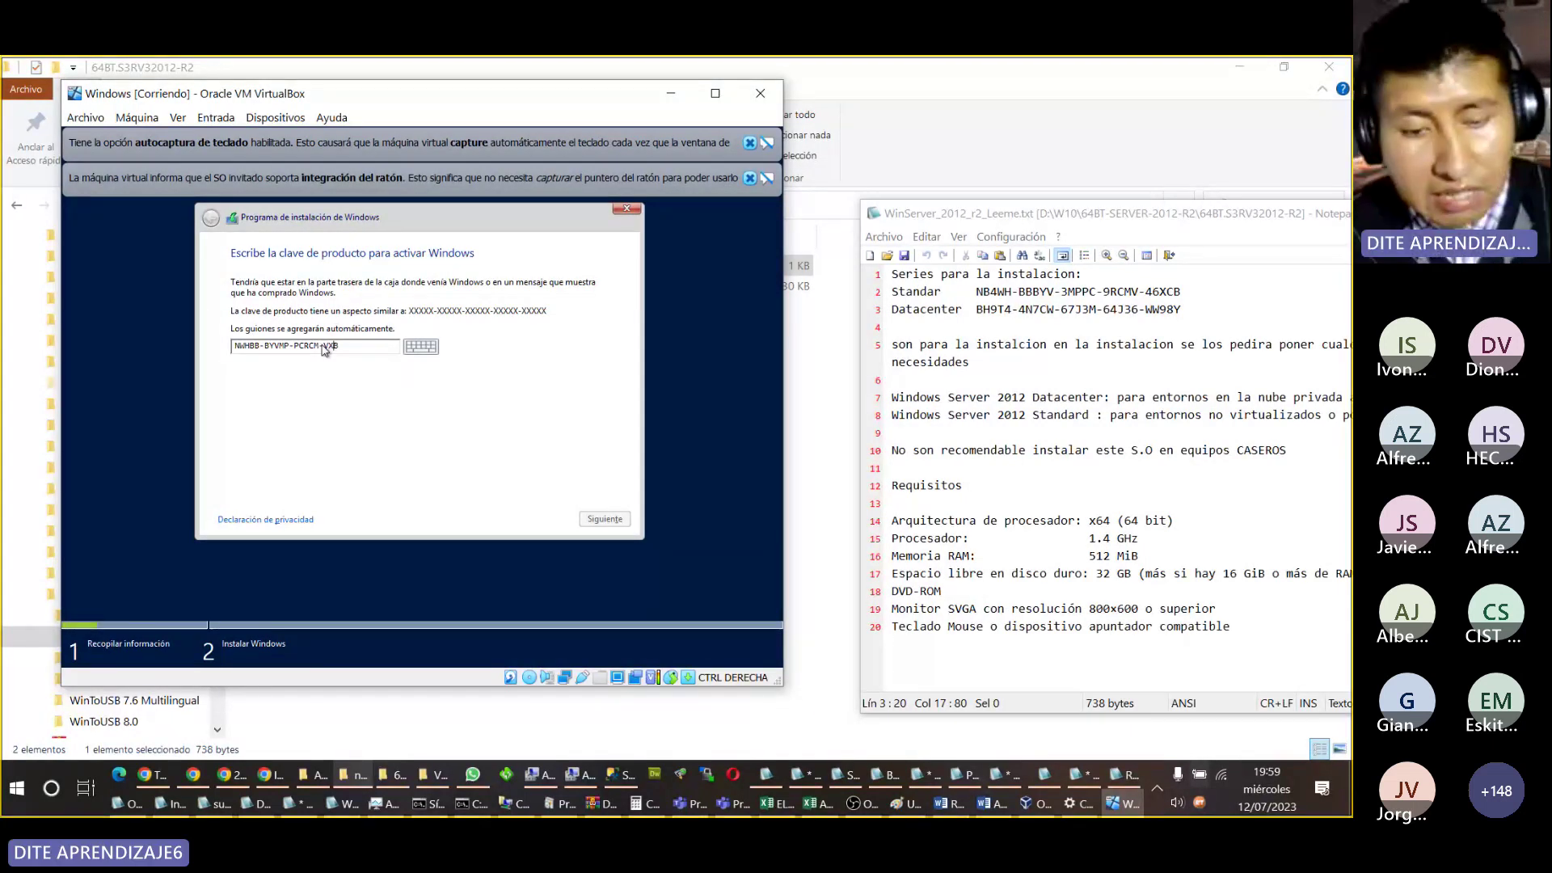
{"action": "type", "text": "CB"}
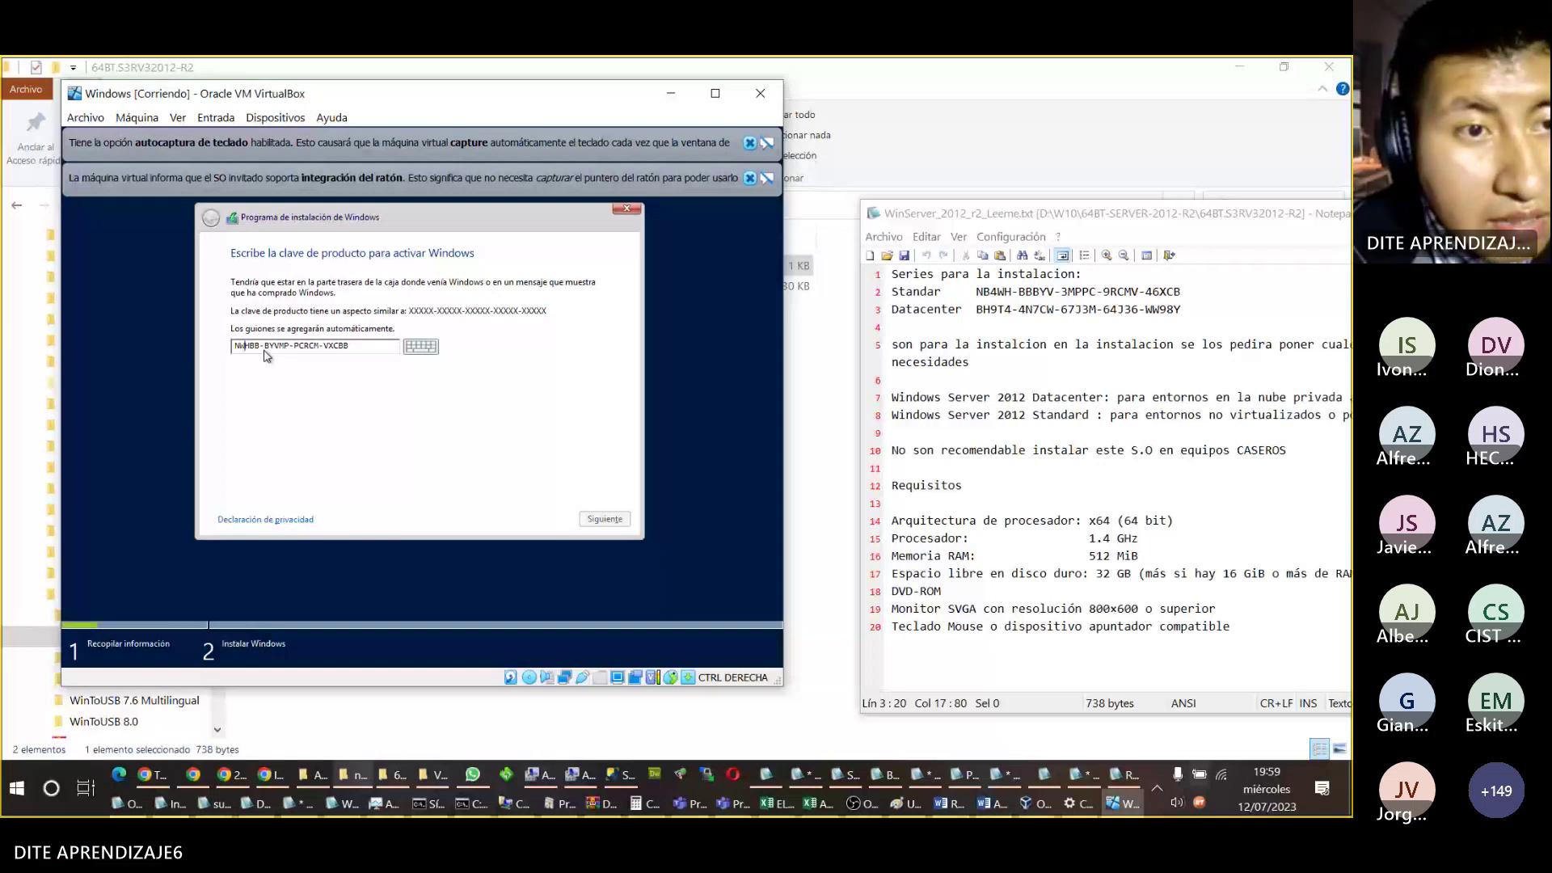
{"action": "left_click", "coordinate": [381, 351]}
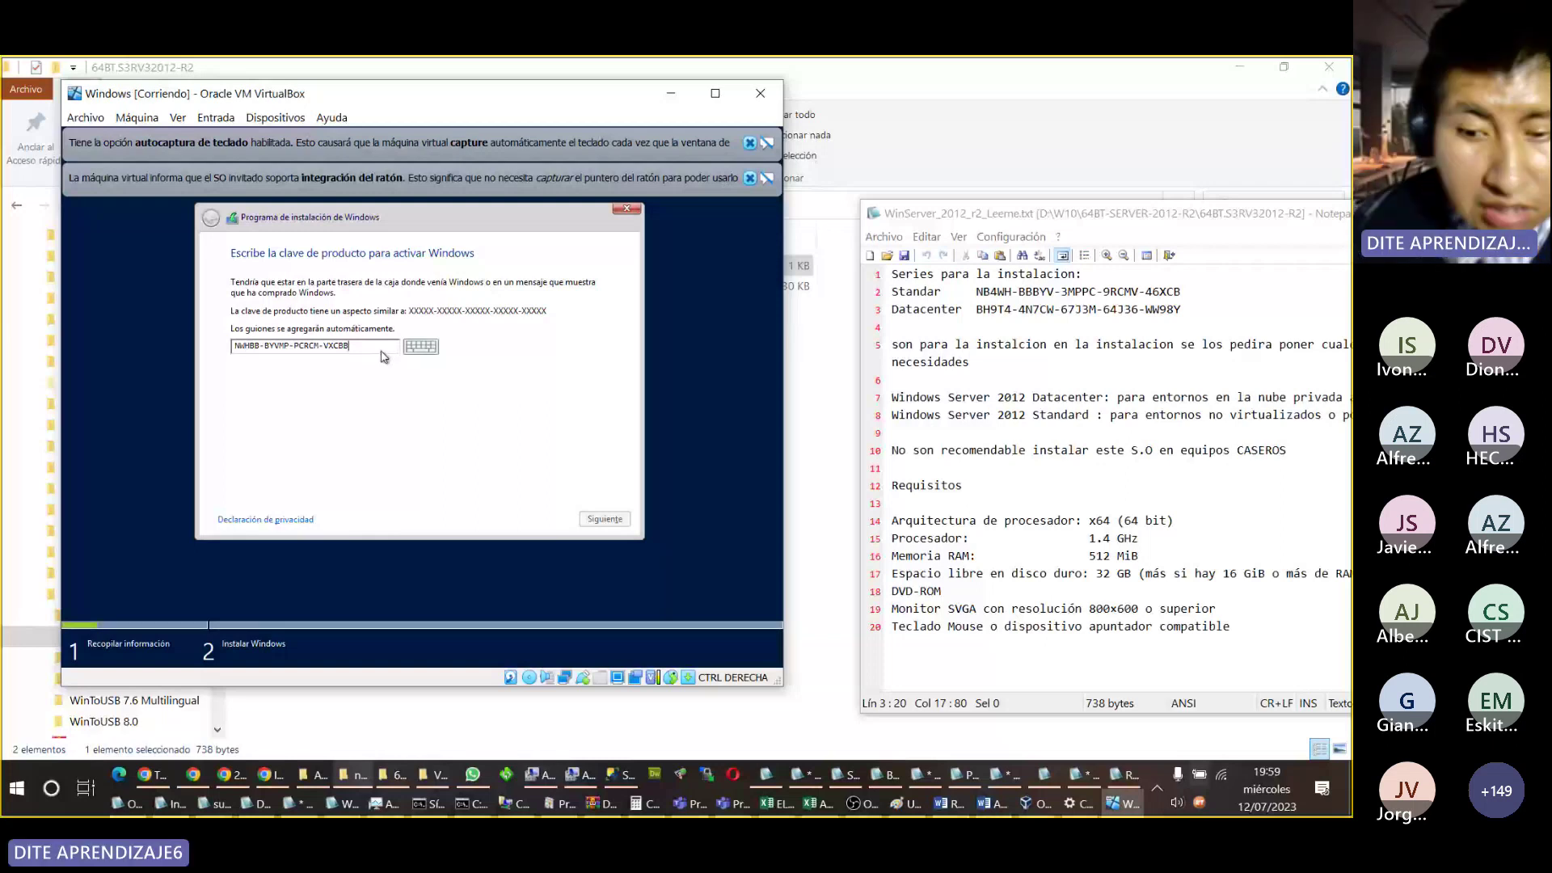
{"action": "key", "text": "BackSpace"}
{"action": "key", "text": "BackSpace"}
{"action": "key", "text": "BackSpace"}
{"action": "key", "text": "BackSpace"}
{"action": "key", "text": "BackSpace"}
{"action": "key", "text": "BackSpace"}
{"action": "key", "text": "BackSpace"}
{"action": "key", "text": "BackSpace"}
{"action": "key", "text": "BackSpace"}
{"action": "key", "text": "BackSpace"}
{"action": "key", "text": "BackSpace"}
{"action": "key", "text": "BackSpace"}
{"action": "key", "text": "BackSpace"}
{"action": "key", "text": "BackSpace"}
{"action": "key", "text": "BackSpace"}
{"action": "key", "text": "BackSpace"}
{"action": "key", "text": "BackSpace"}
{"action": "key", "text": "BackSpace"}
{"action": "key", "text": "BackSpace"}
{"action": "key", "text": "BackSpace"}
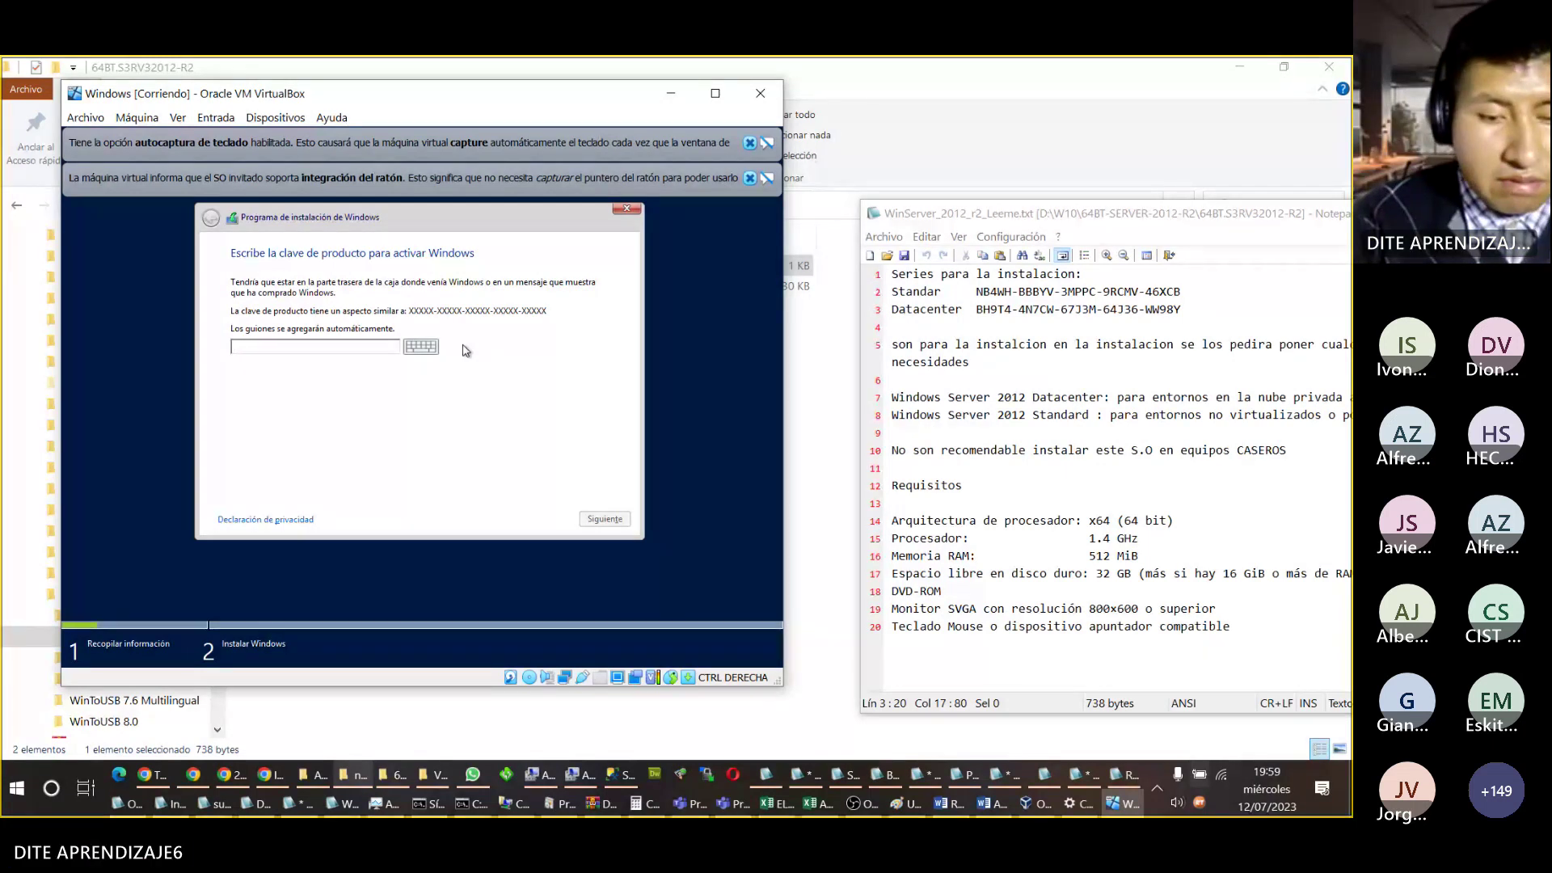
{"action": "type", "text": "NB"}
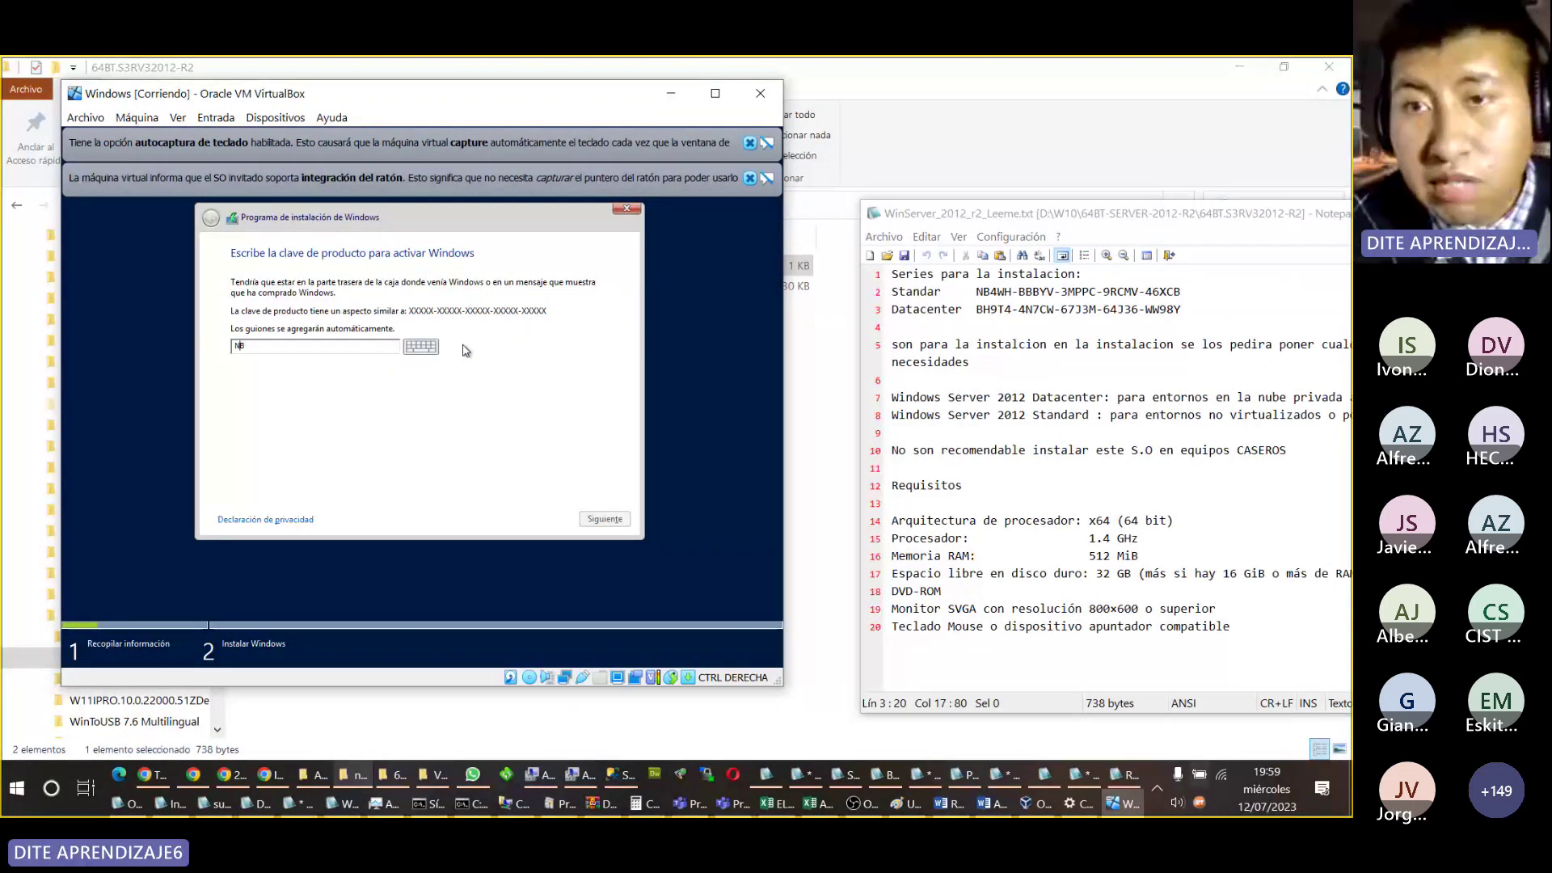
{"action": "type", "text": "4WH"}
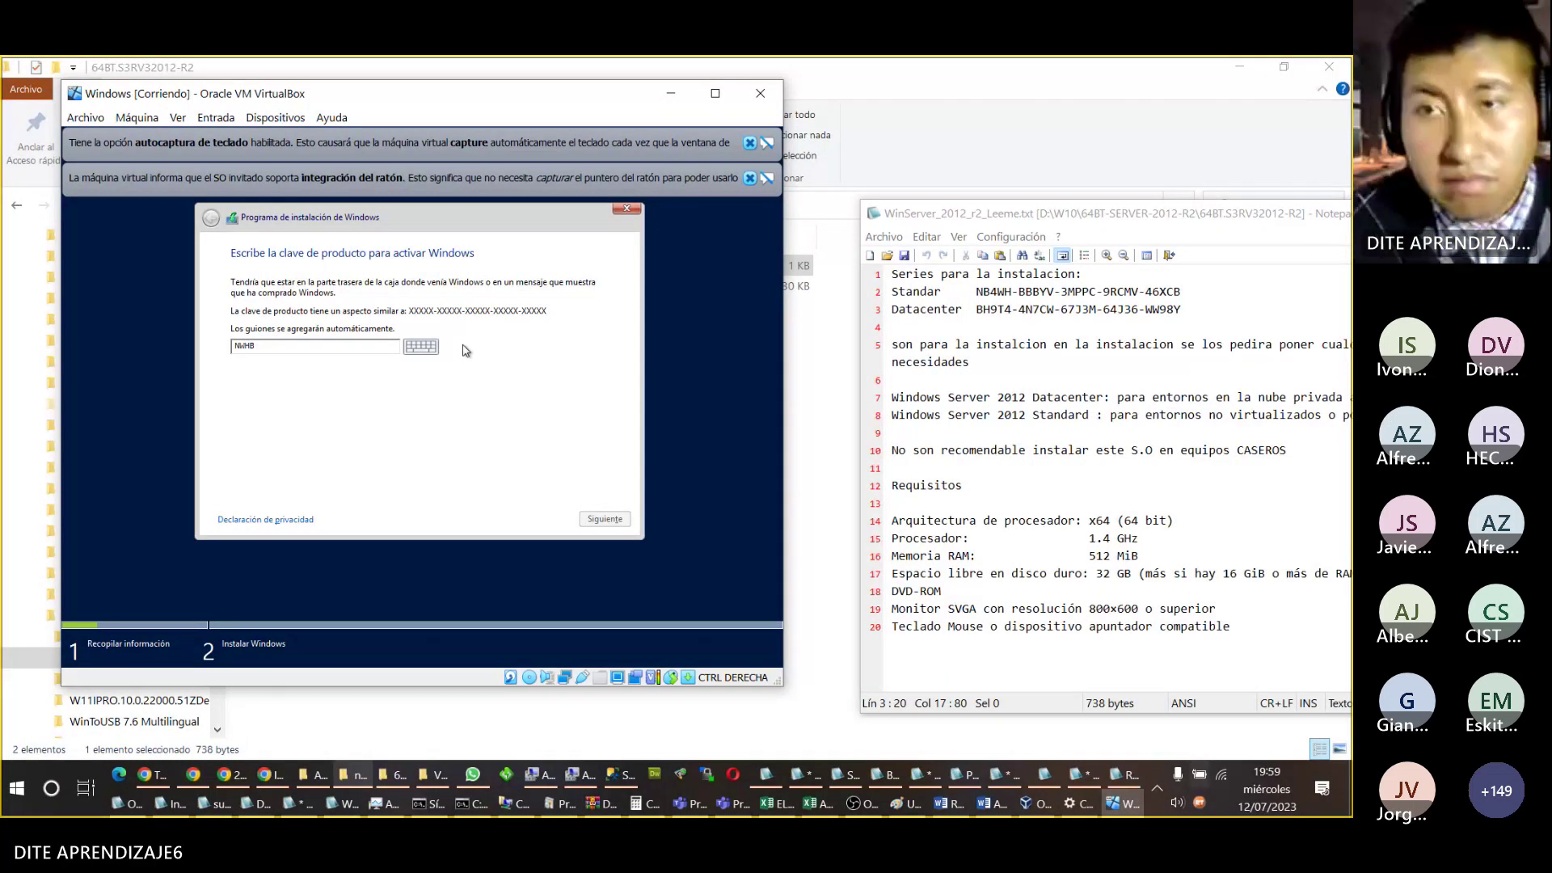
{"action": "type", "text": "B"}
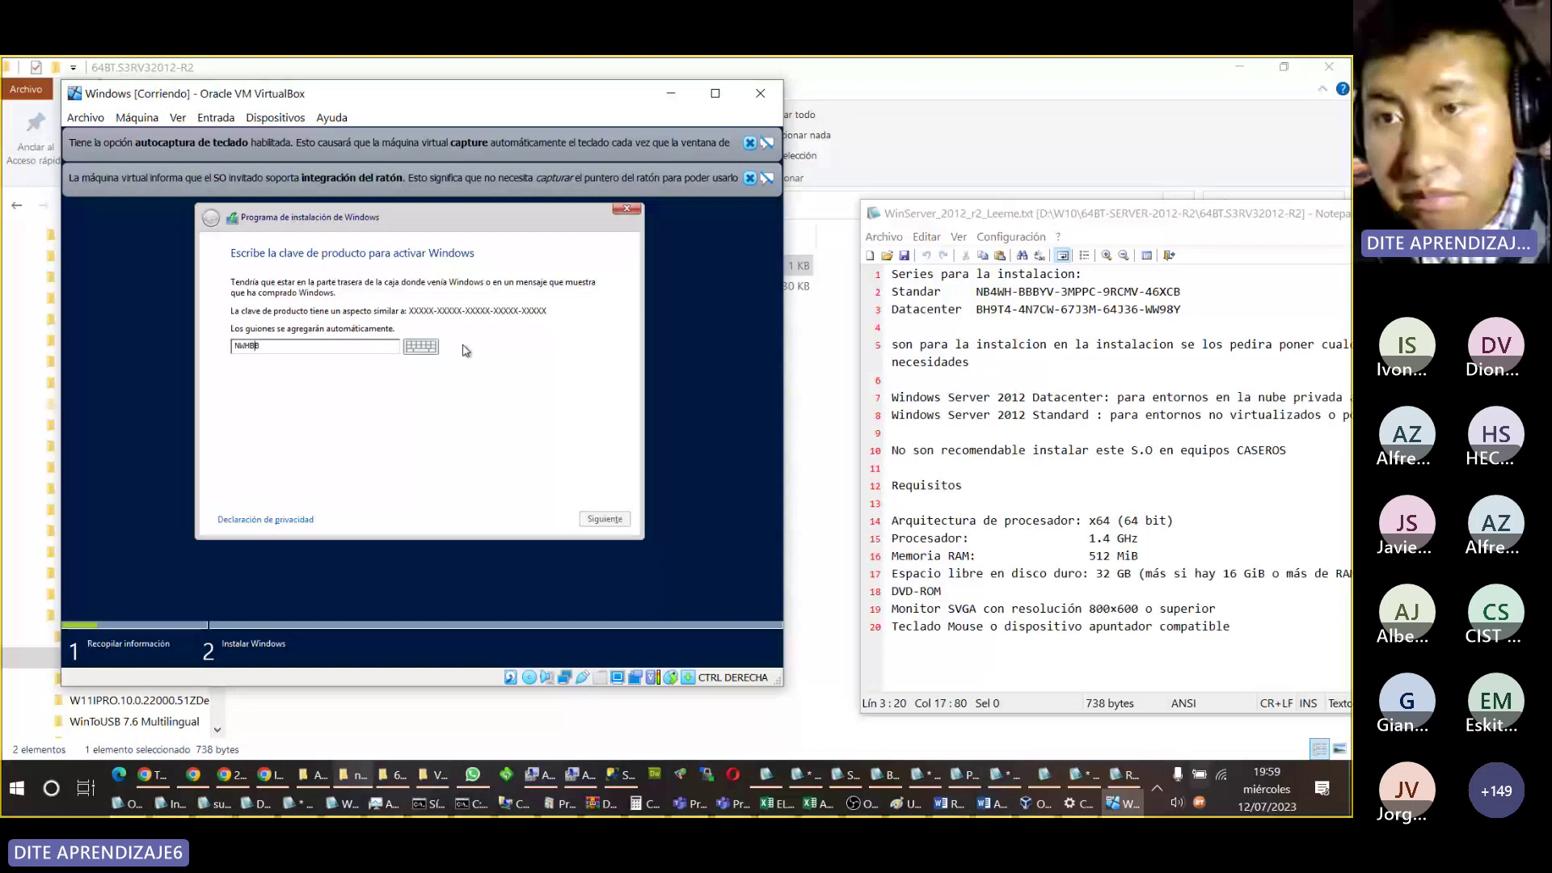
{"action": "type", "text": "B"}
{"action": "type", "text": "BYVMB"}
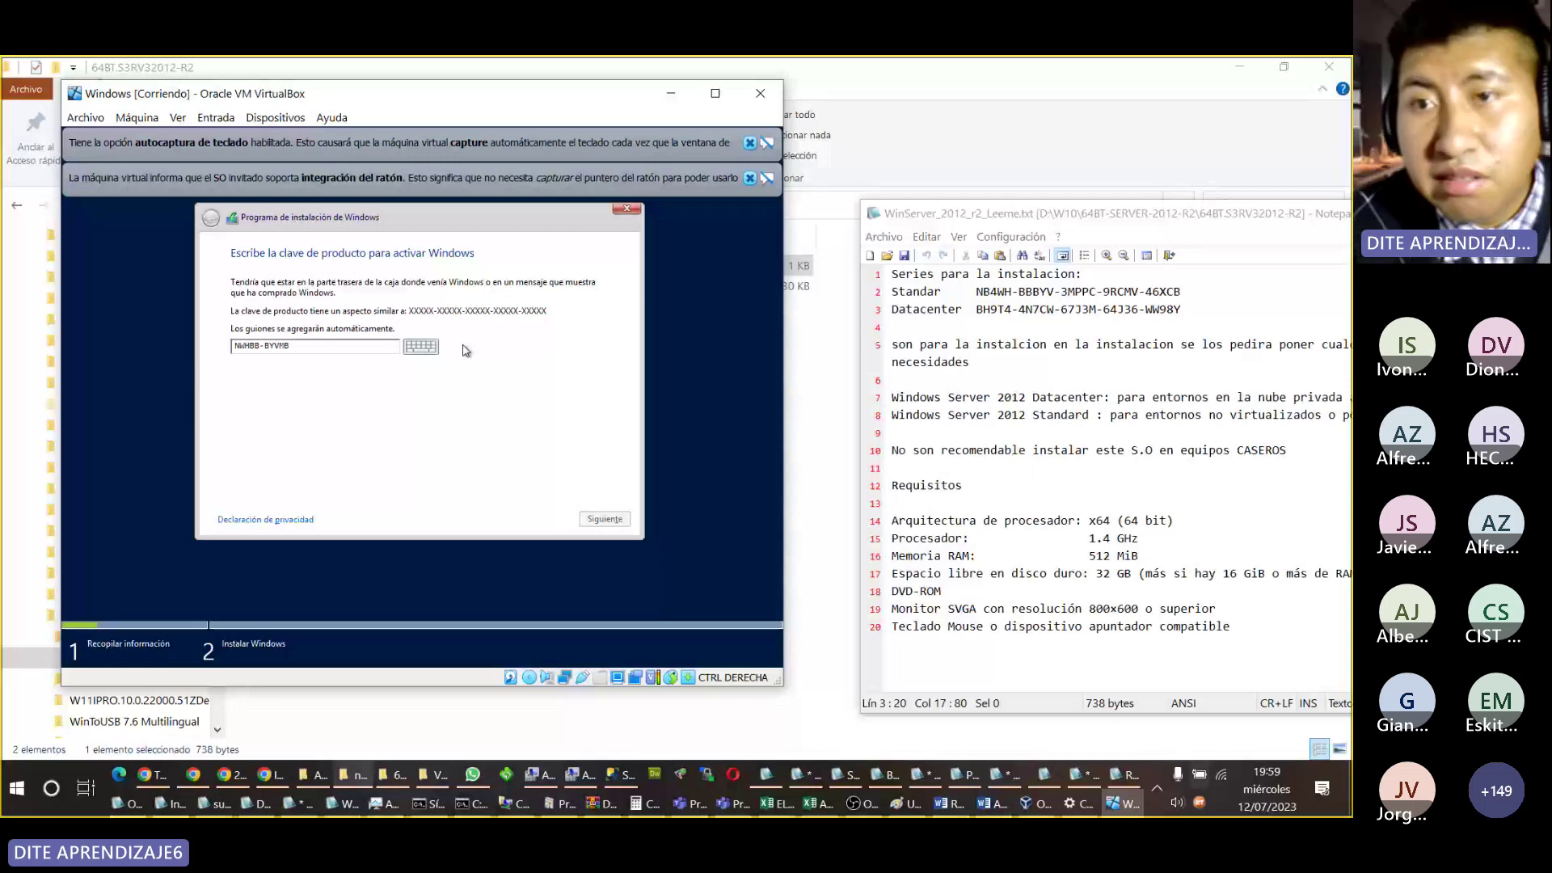
{"action": "type", "text": "3M"}
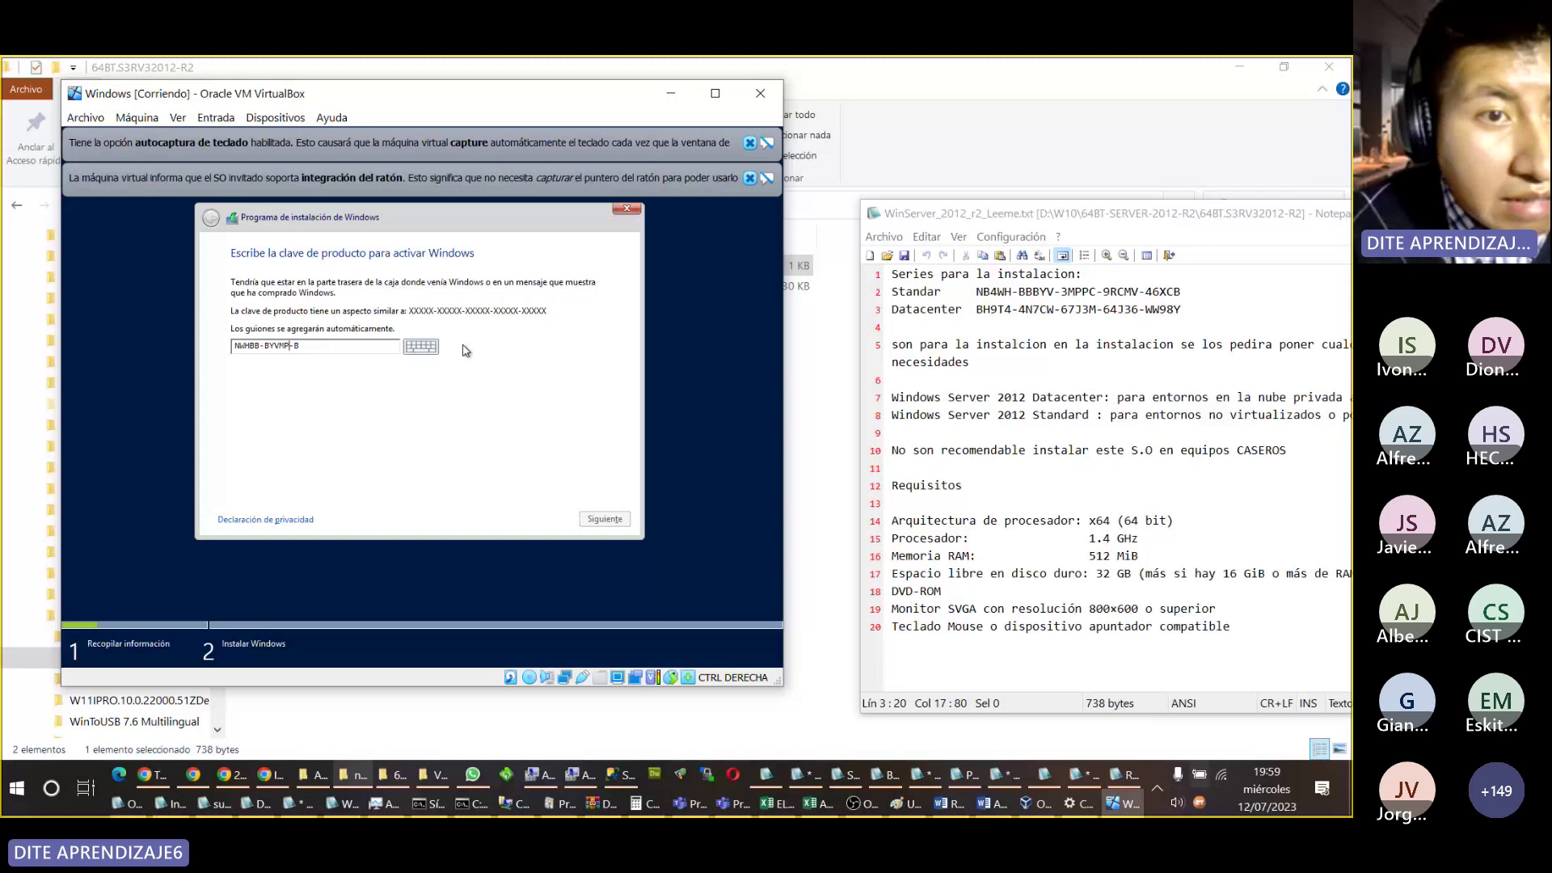
{"action": "key", "text": "BackSpace"}
{"action": "key", "text": "BackSpace"}
{"action": "key", "text": "BackSpace"}
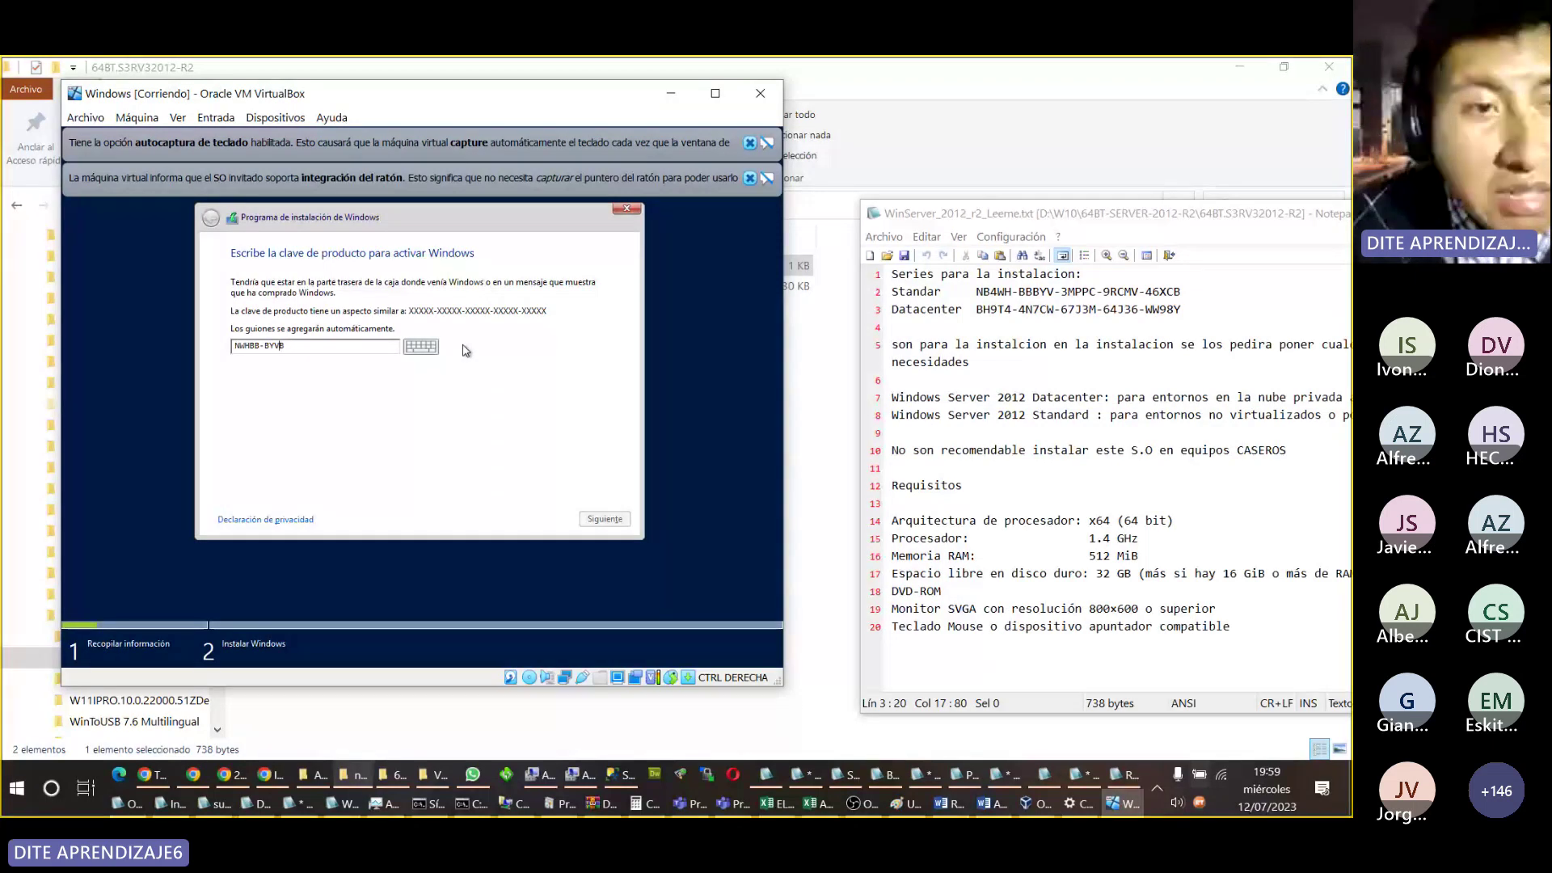
{"action": "key", "text": "BackSpace"}
{"action": "key", "text": "BackSpace"}
{"action": "key", "text": "BackSpace"}
{"action": "key", "text": "BackSpace"}
{"action": "key", "text": "BackSpace"}
{"action": "key", "text": "BackSpace"}
{"action": "key", "text": "BackSpace"}
{"action": "key", "text": "BackSpace"}
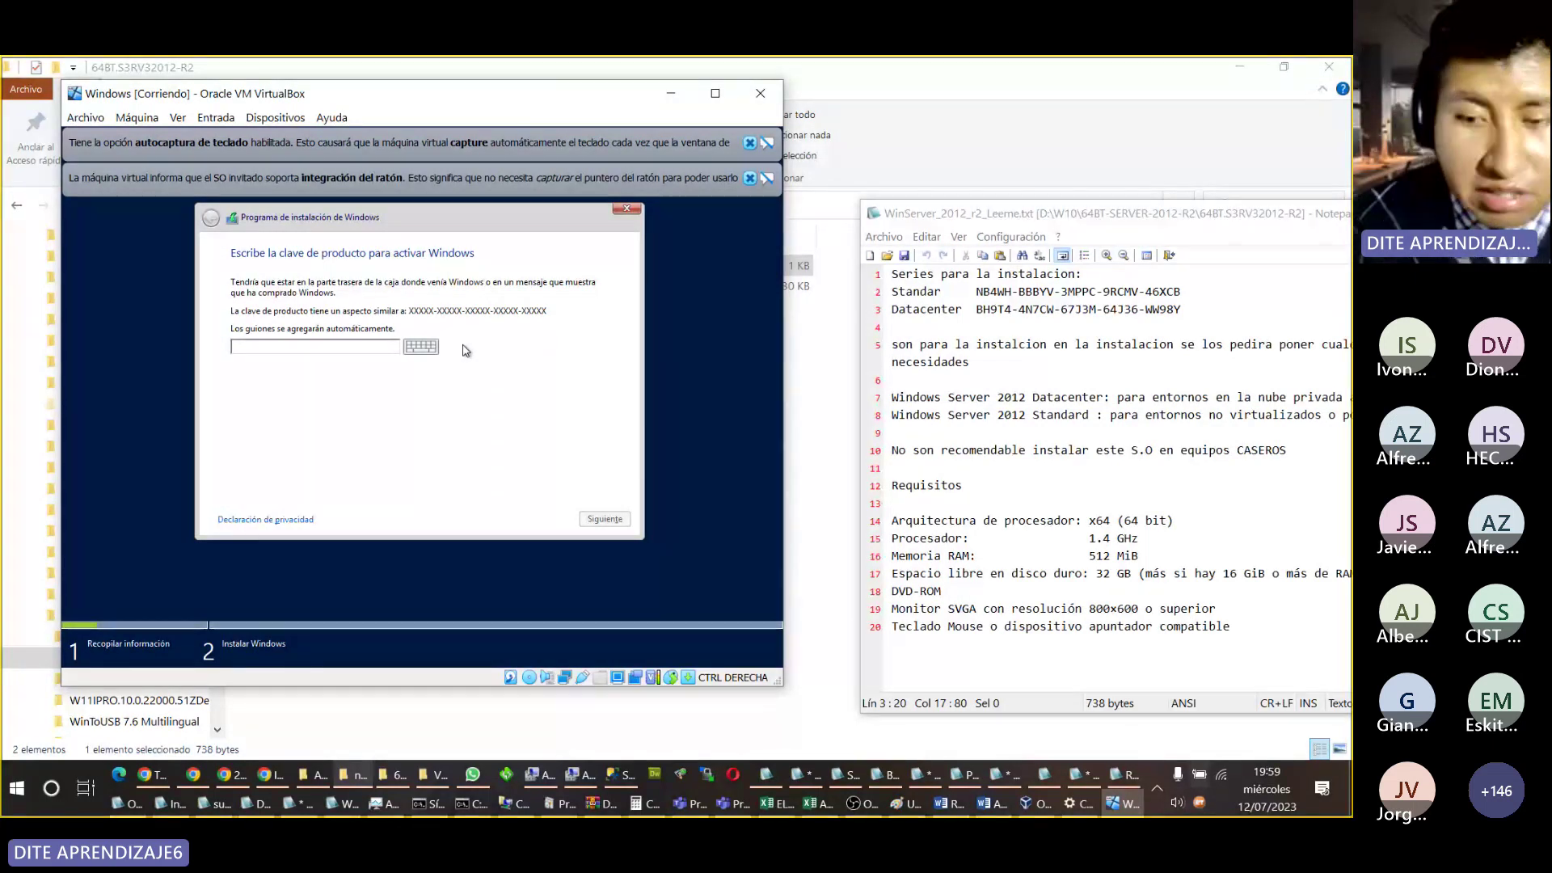
Step: Type the Standard edition product key from the notes into the setup's key field
{"action": "type", "text": "N"}
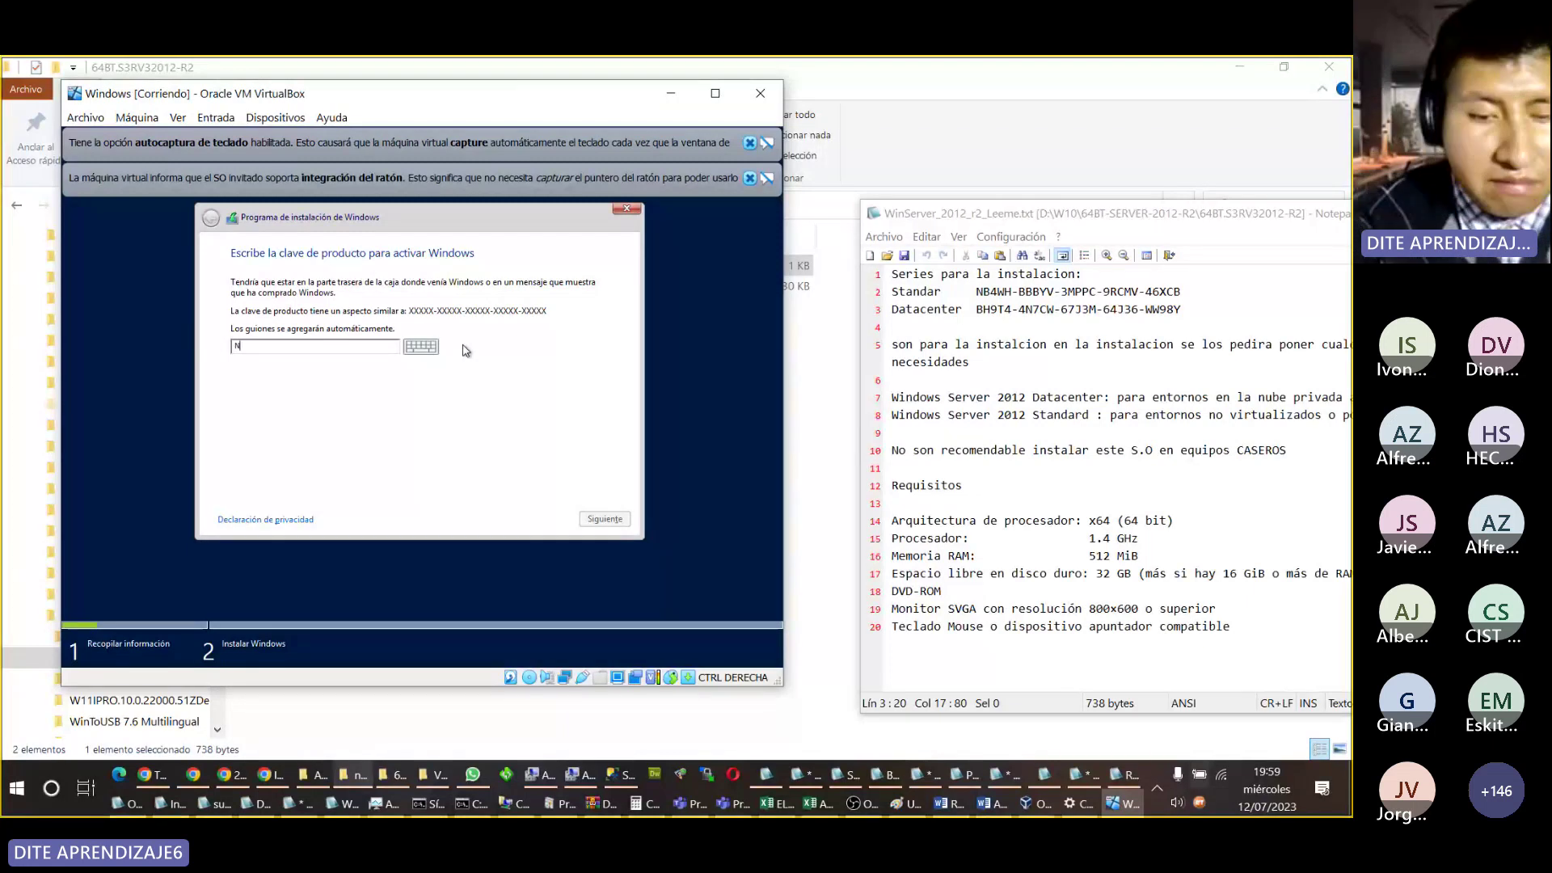
{"action": "type", "text": "B"}
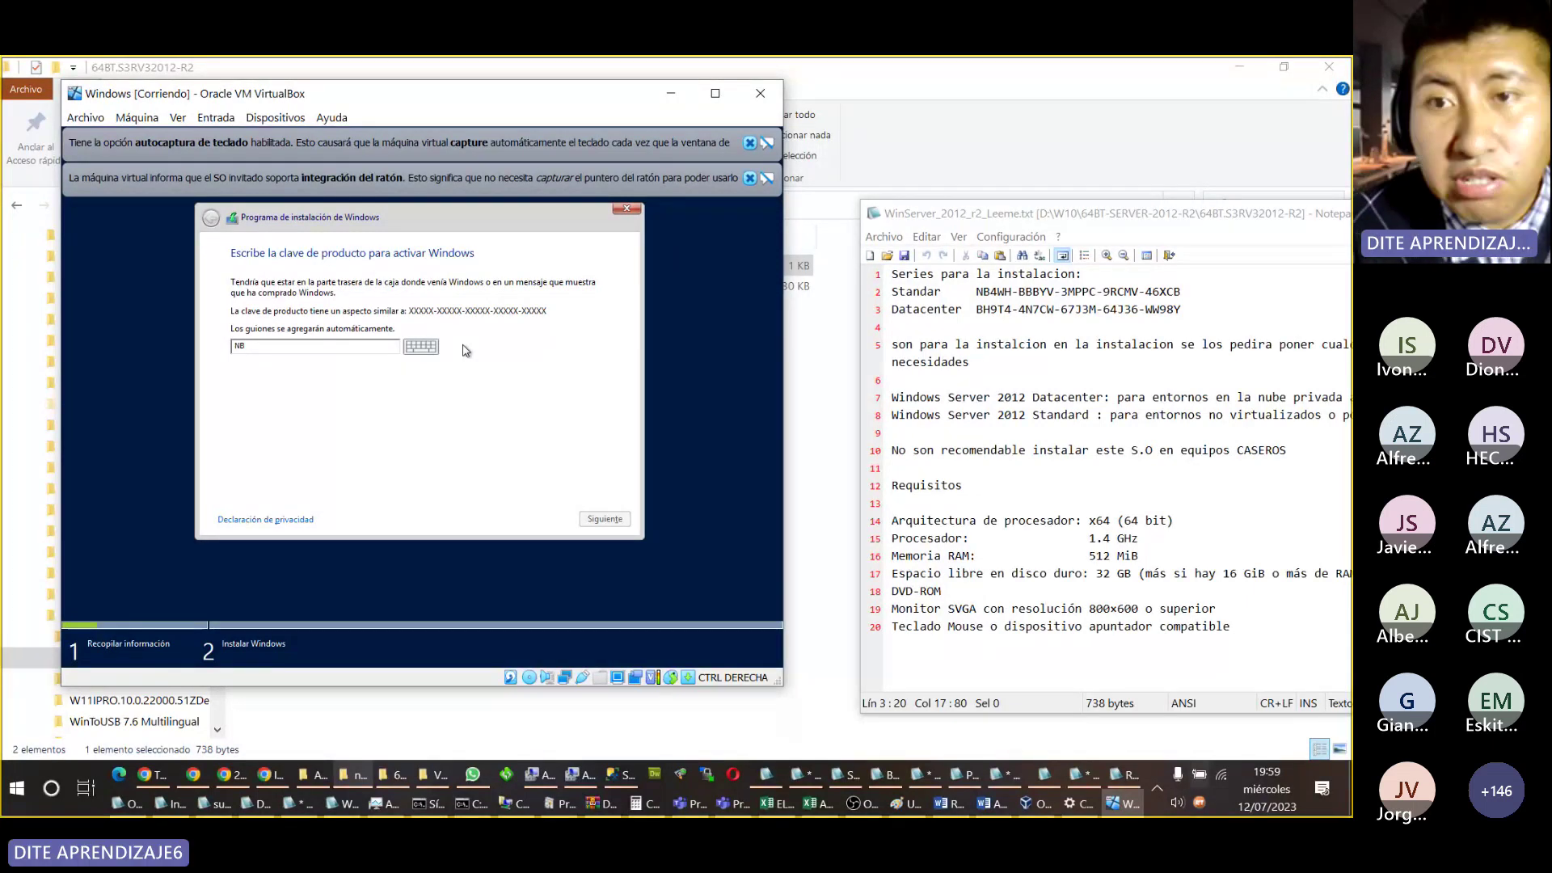
{"action": "type", "text": "4"}
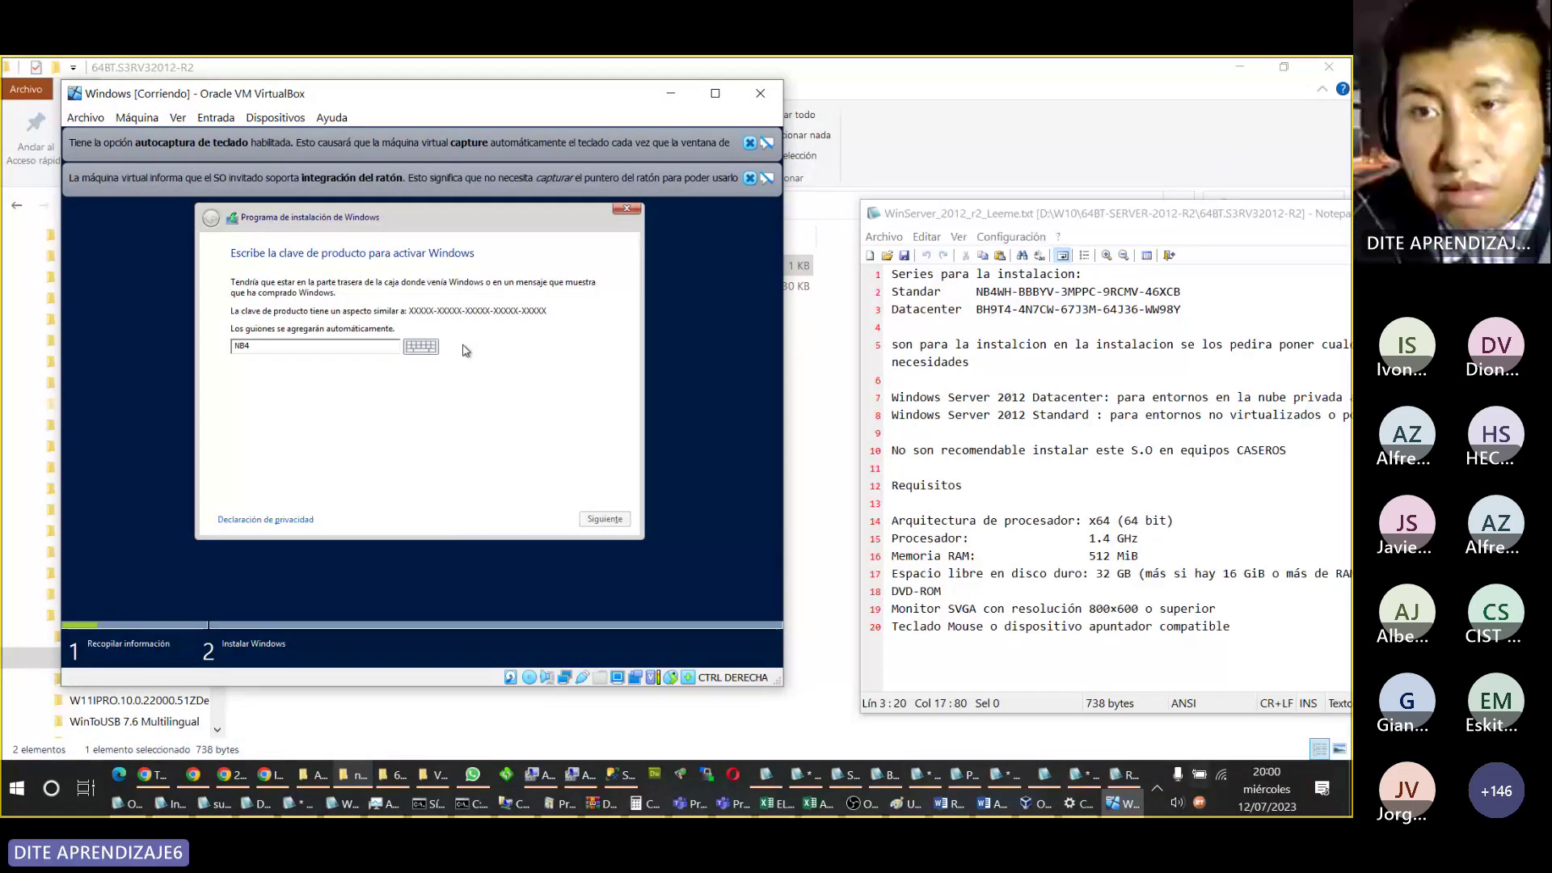
{"action": "type", "text": "WH"}
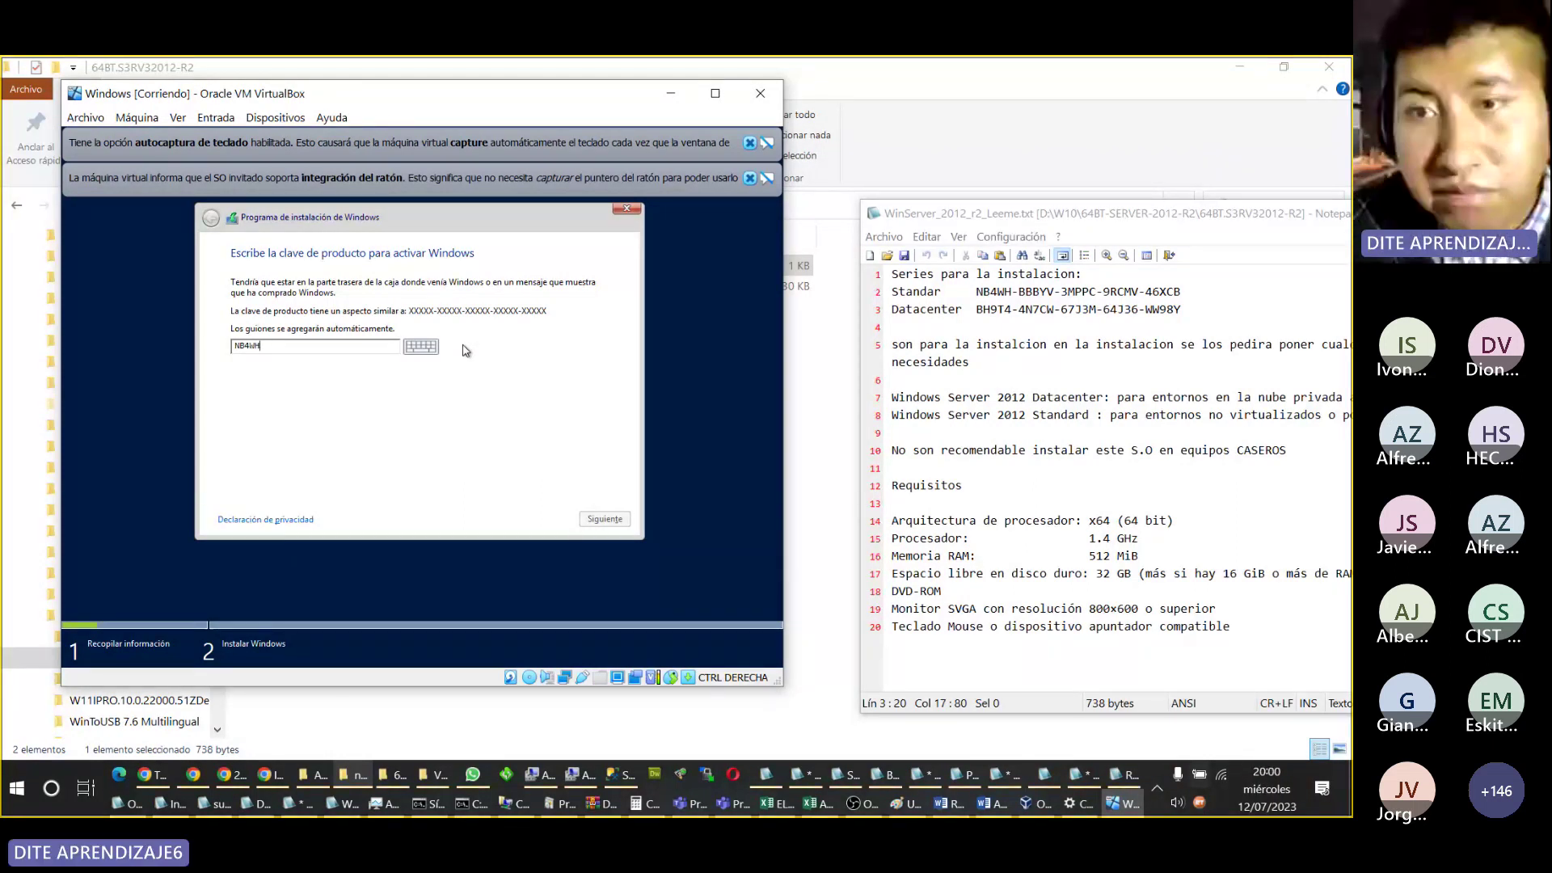
{"action": "type", "text": "-BB"}
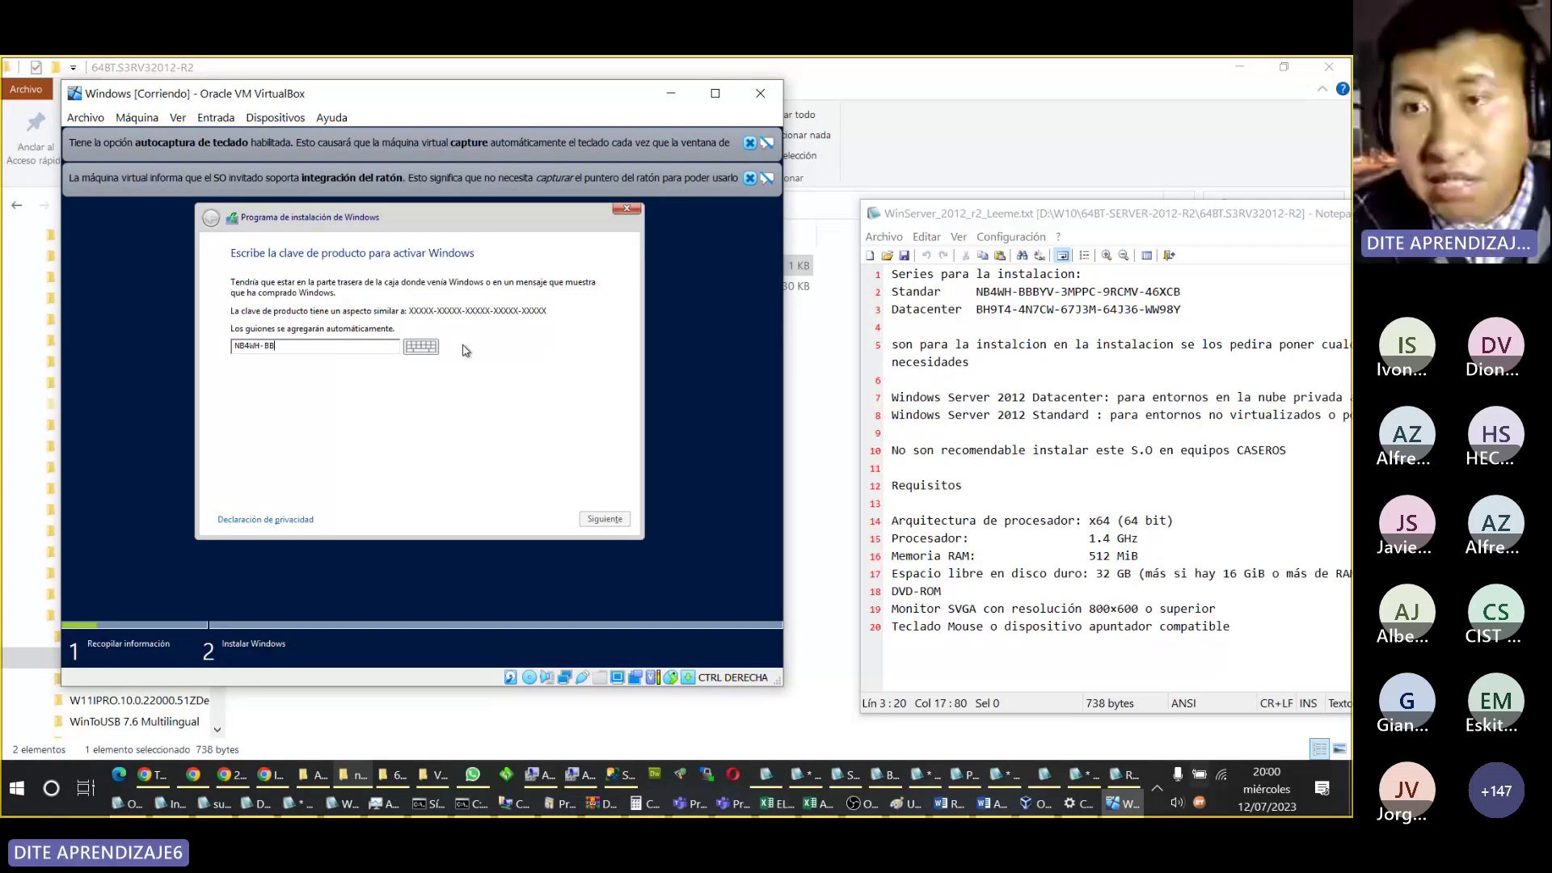
{"action": "type", "text": "BYV"}
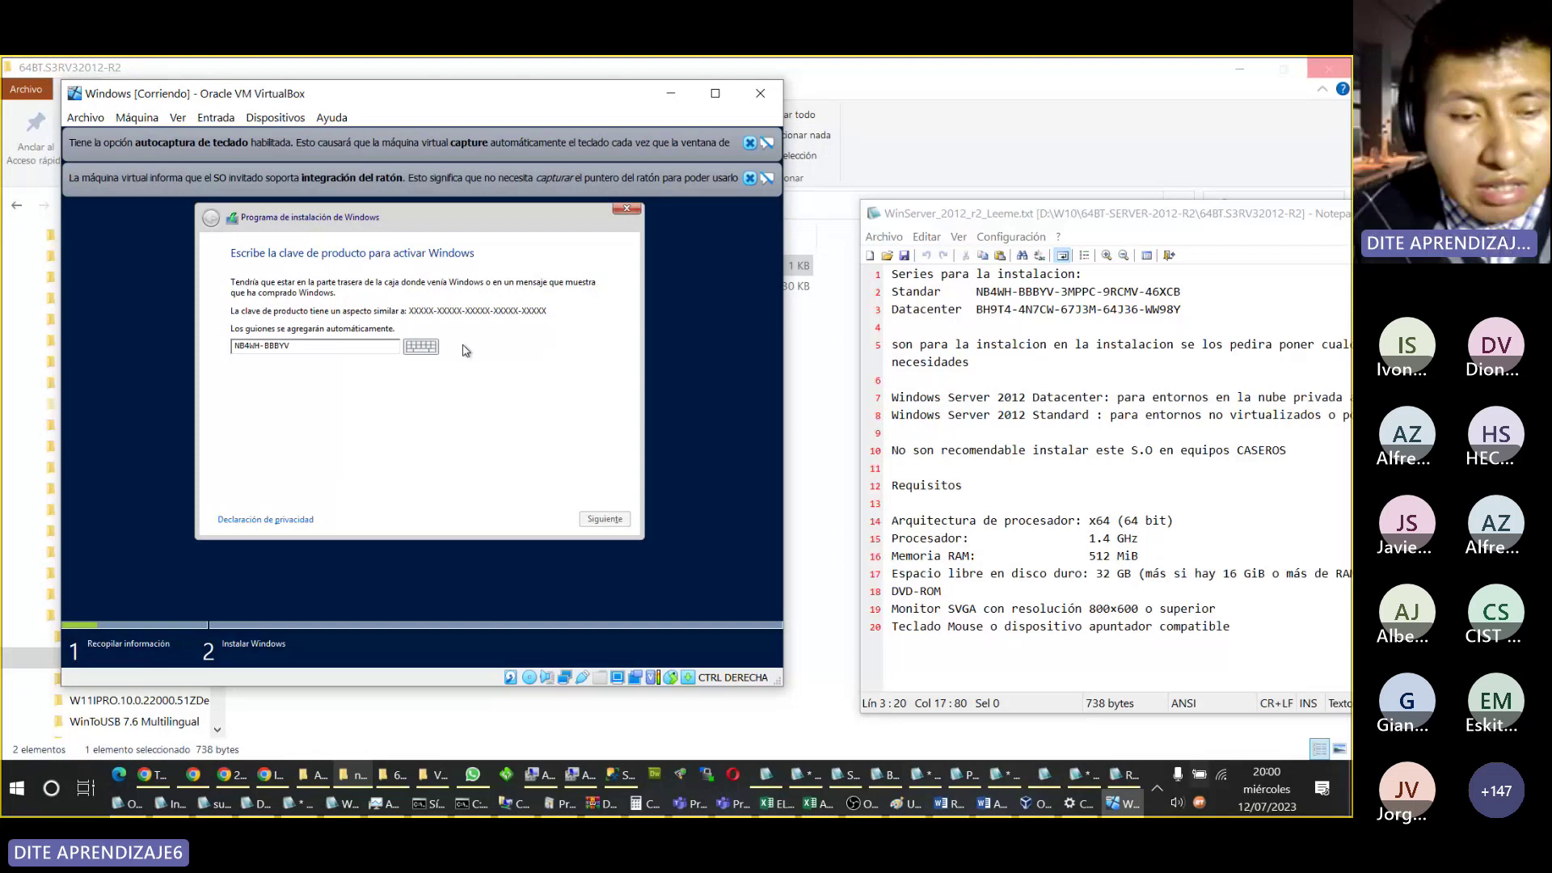
{"action": "type", "text": "-3"}
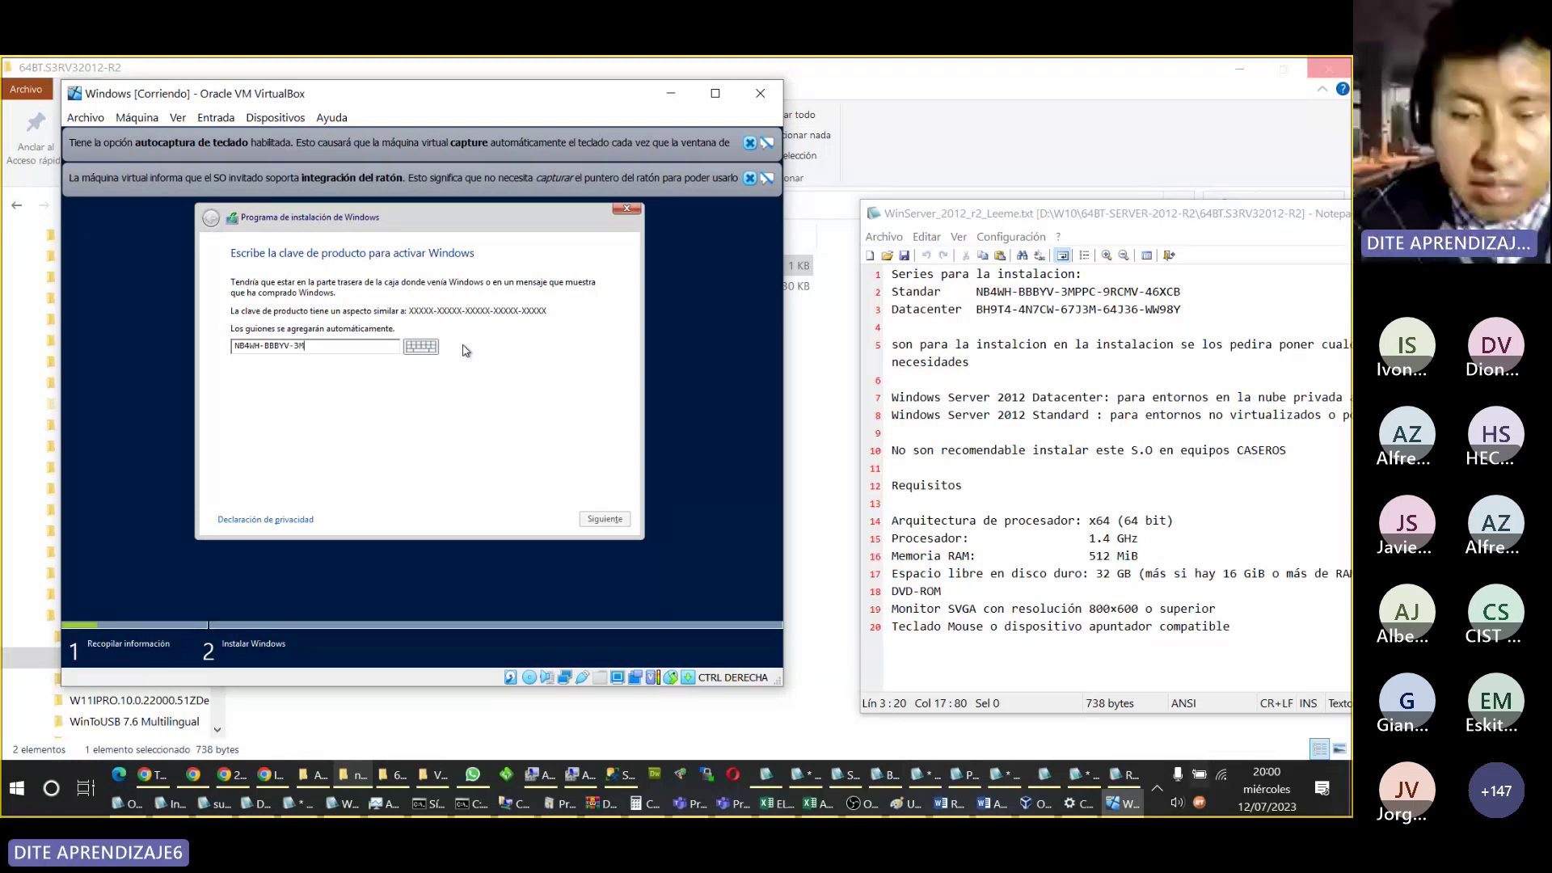
{"action": "type", "text": "MPP"}
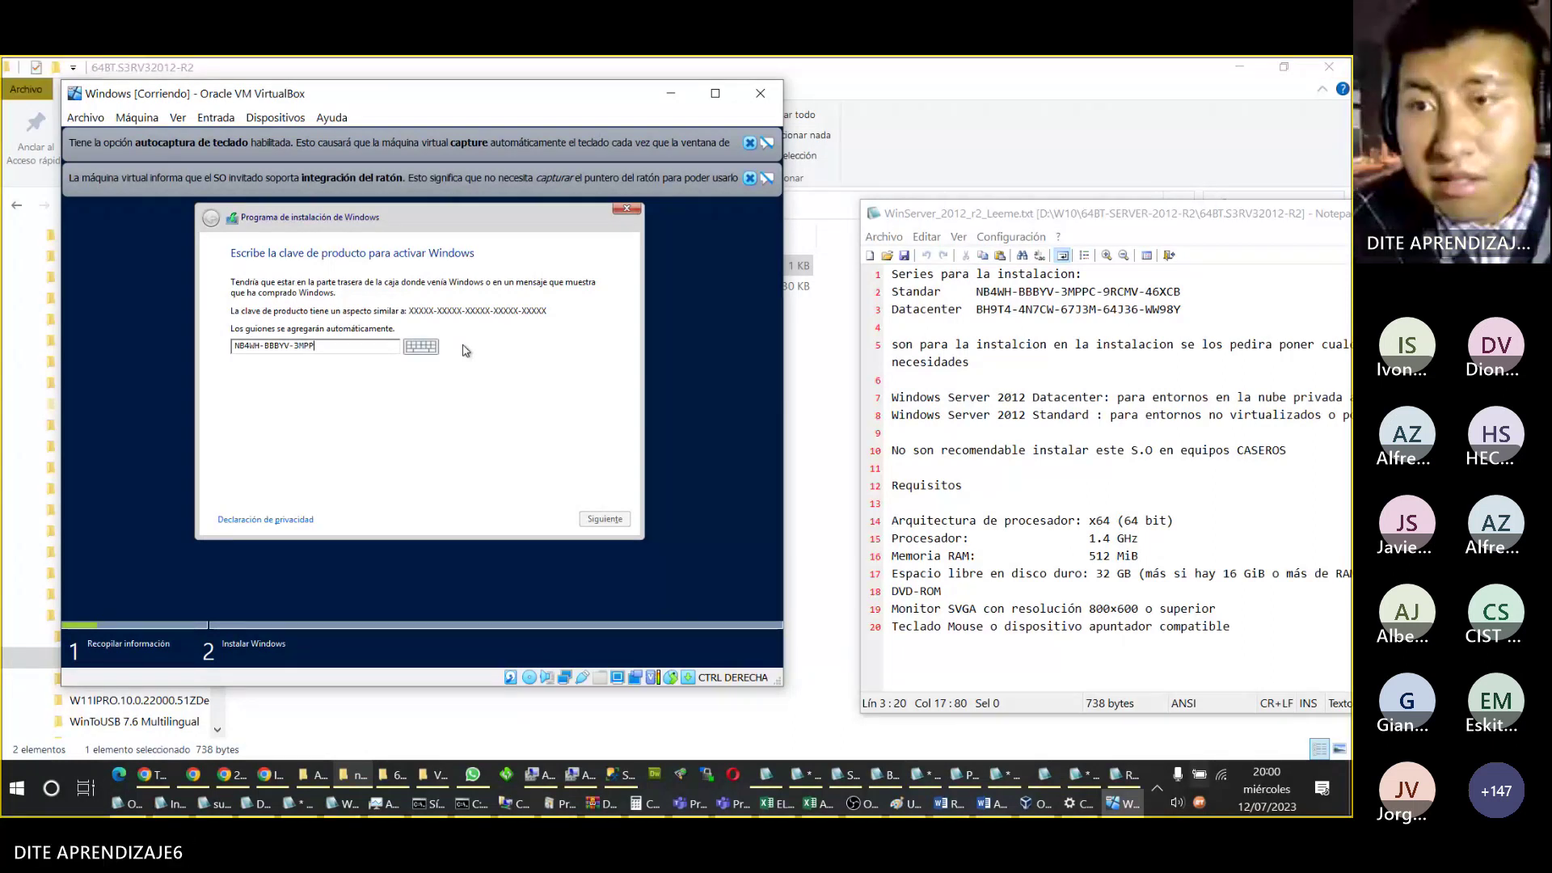
{"action": "type", "text": "C"}
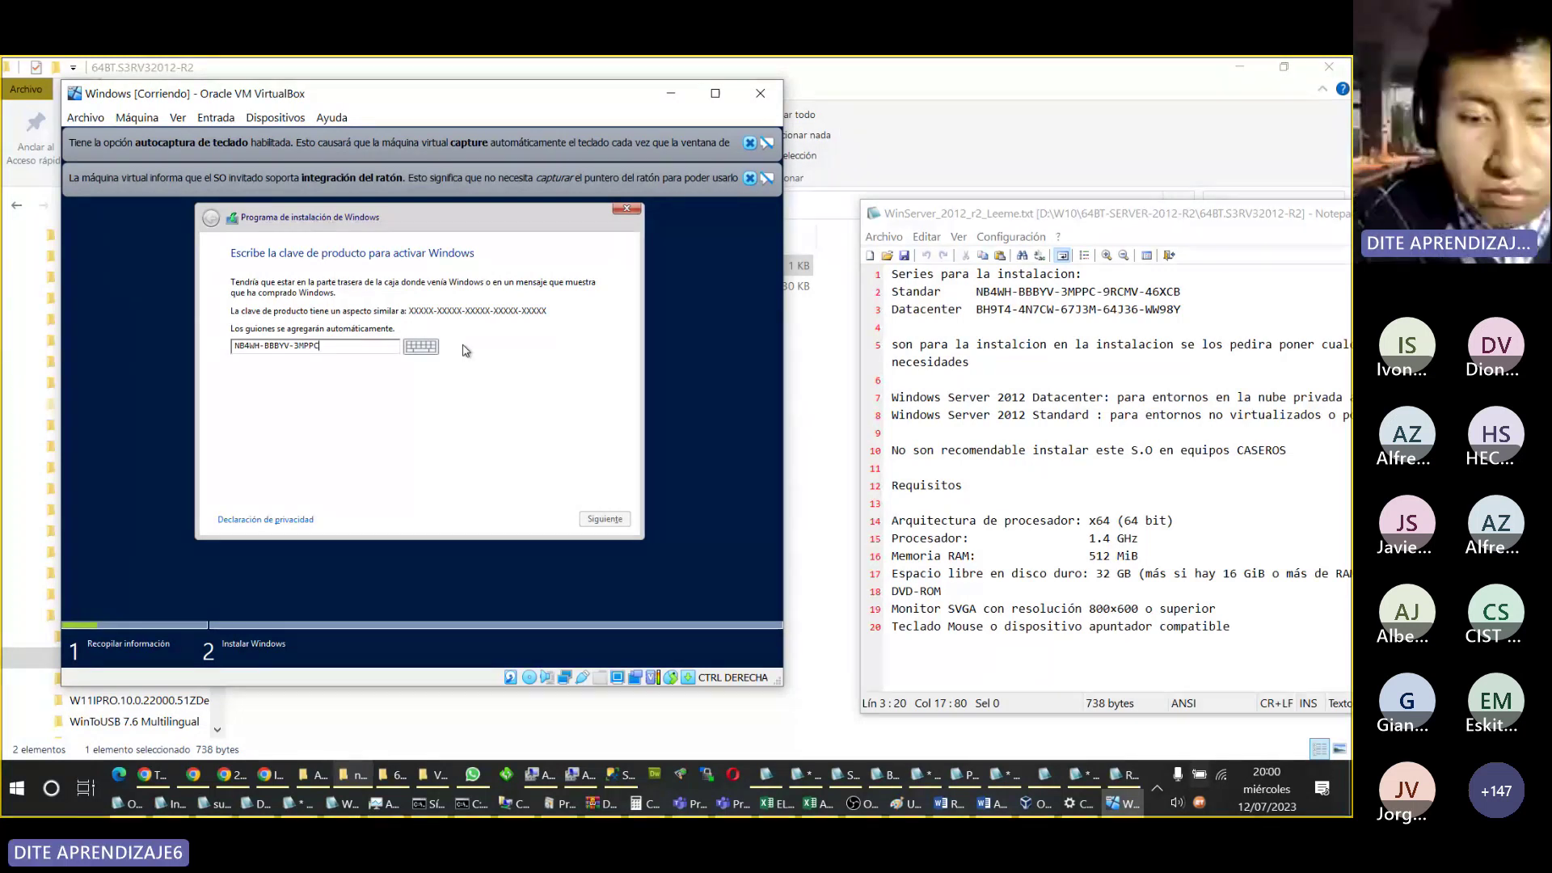
{"action": "type", "text": "-9"}
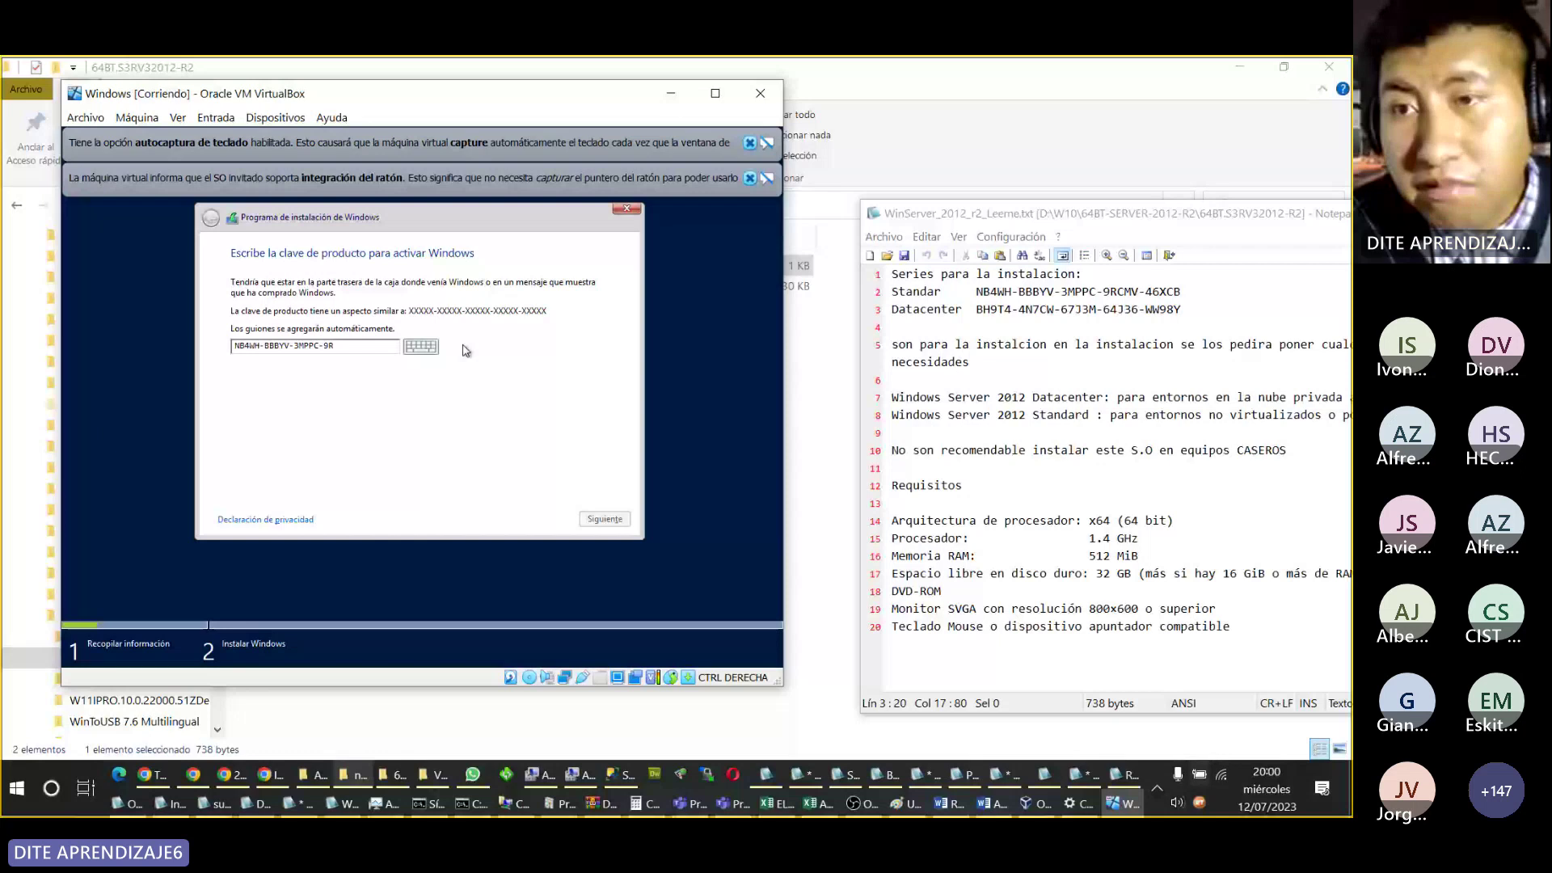
{"action": "type", "text": "R"}
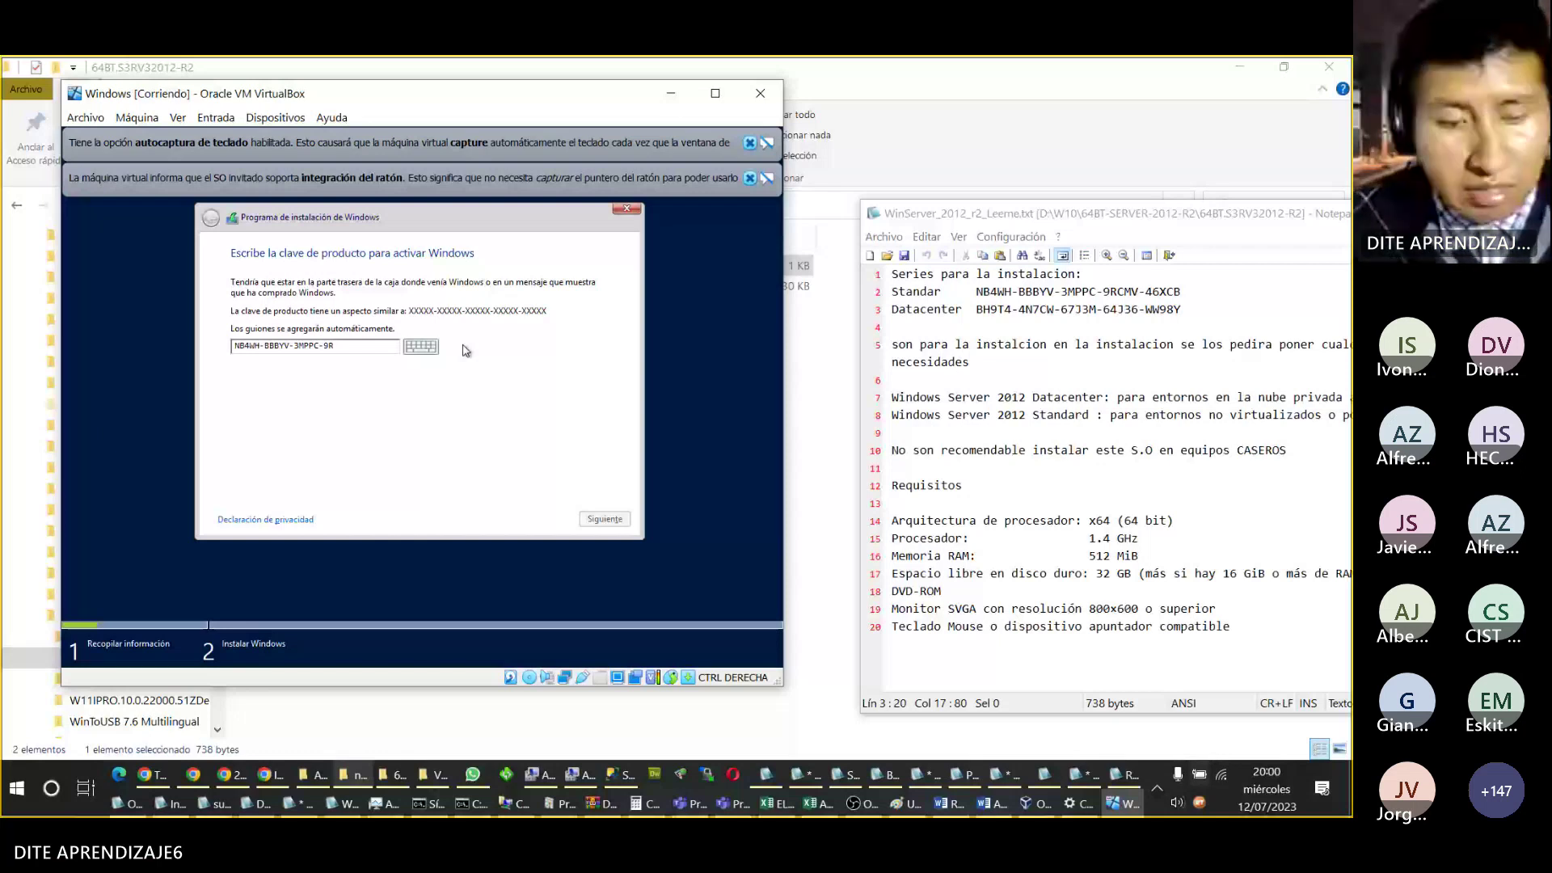
{"action": "type", "text": "CMV"}
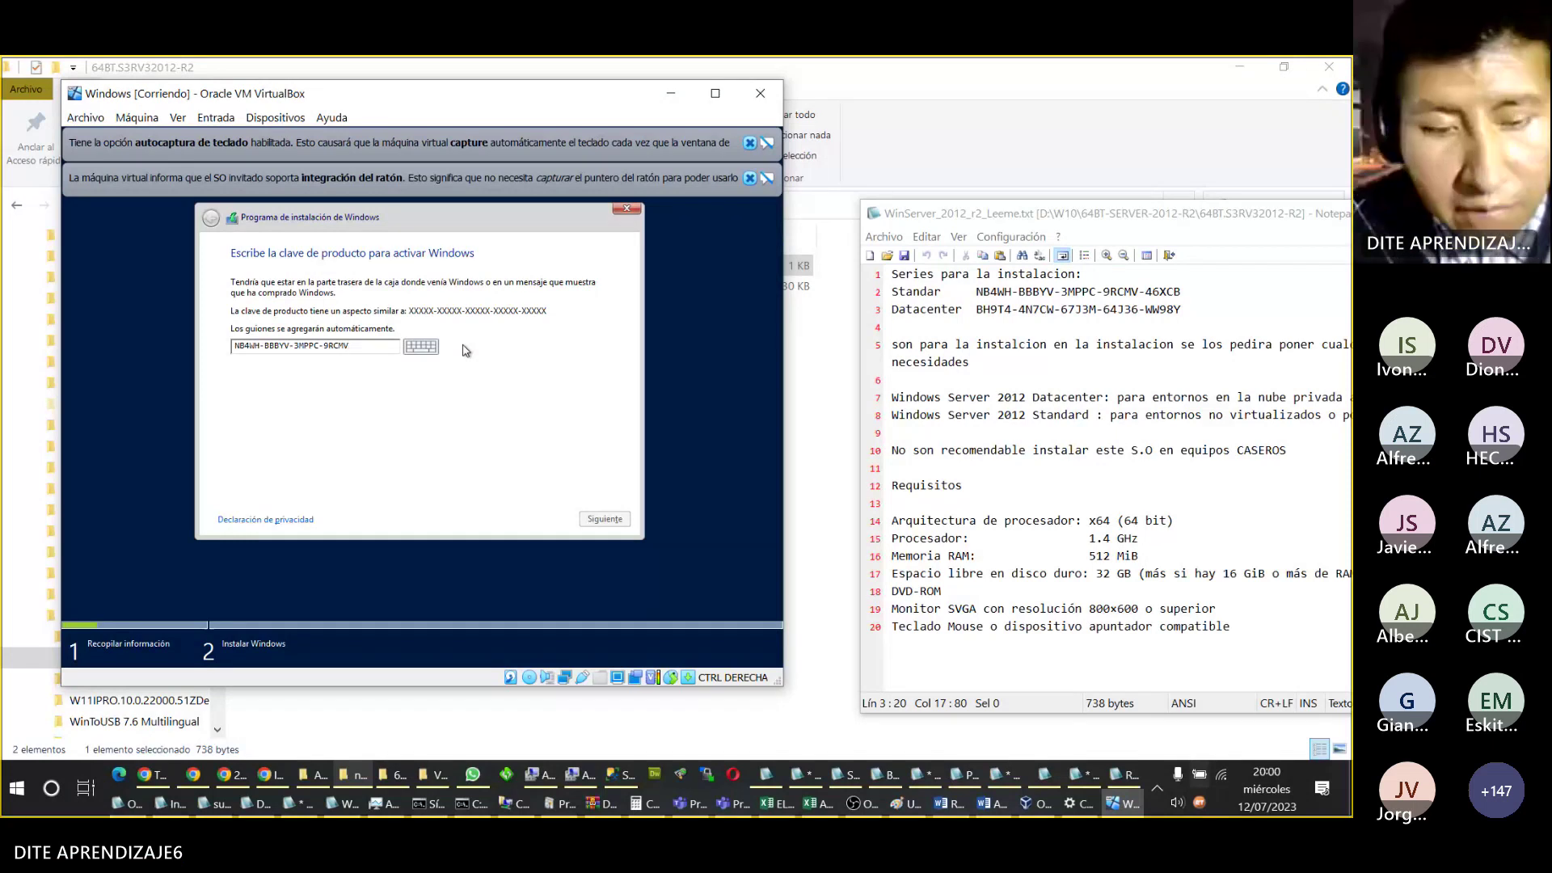
{"action": "type", "text": "-4"}
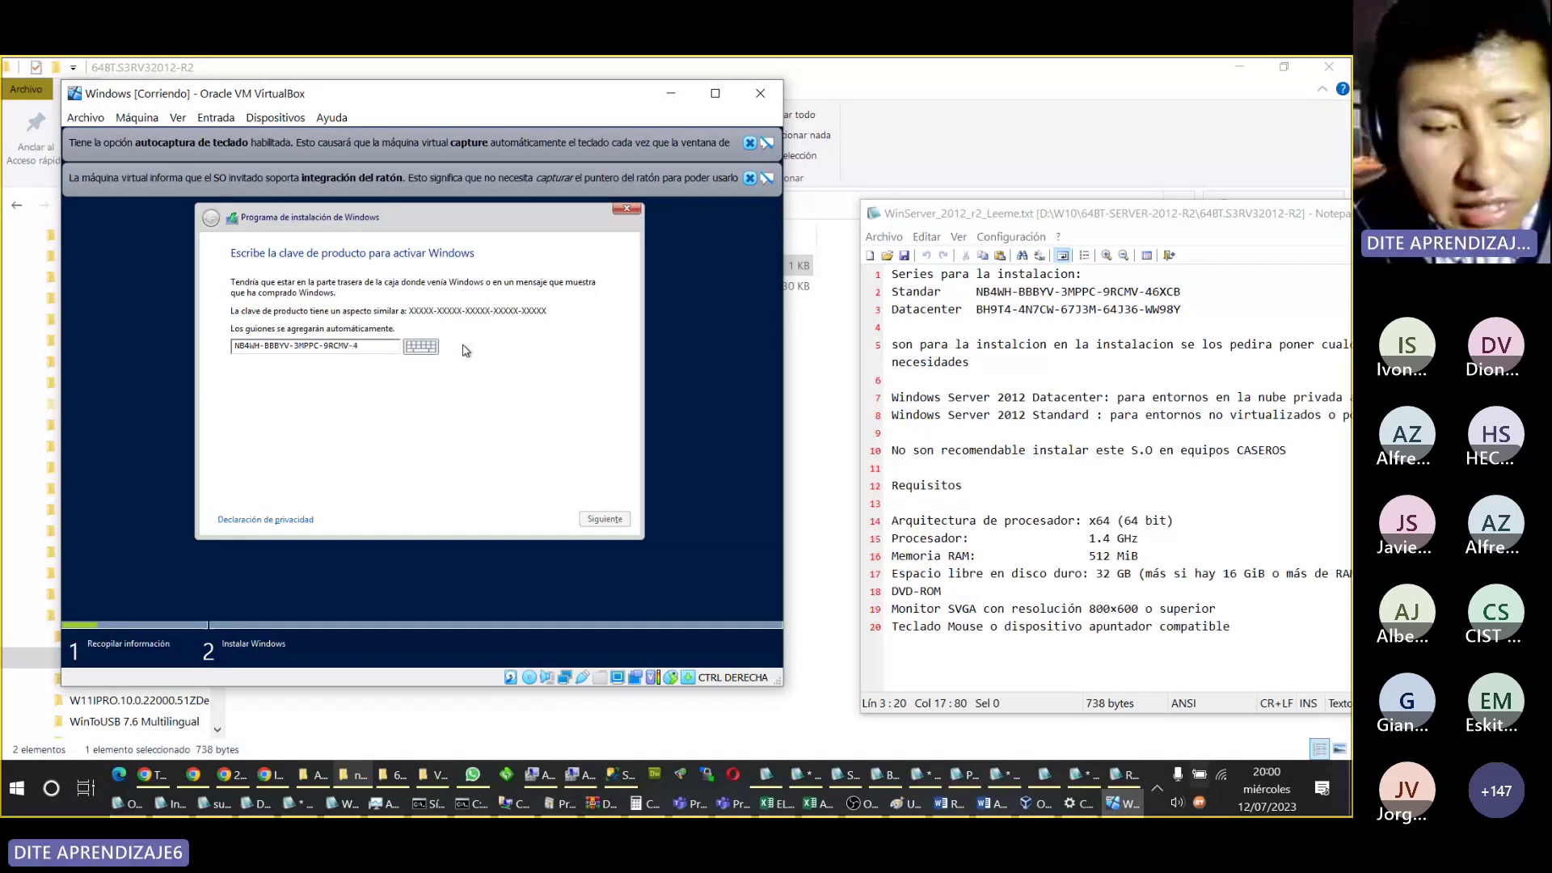
{"action": "type", "text": "6"}
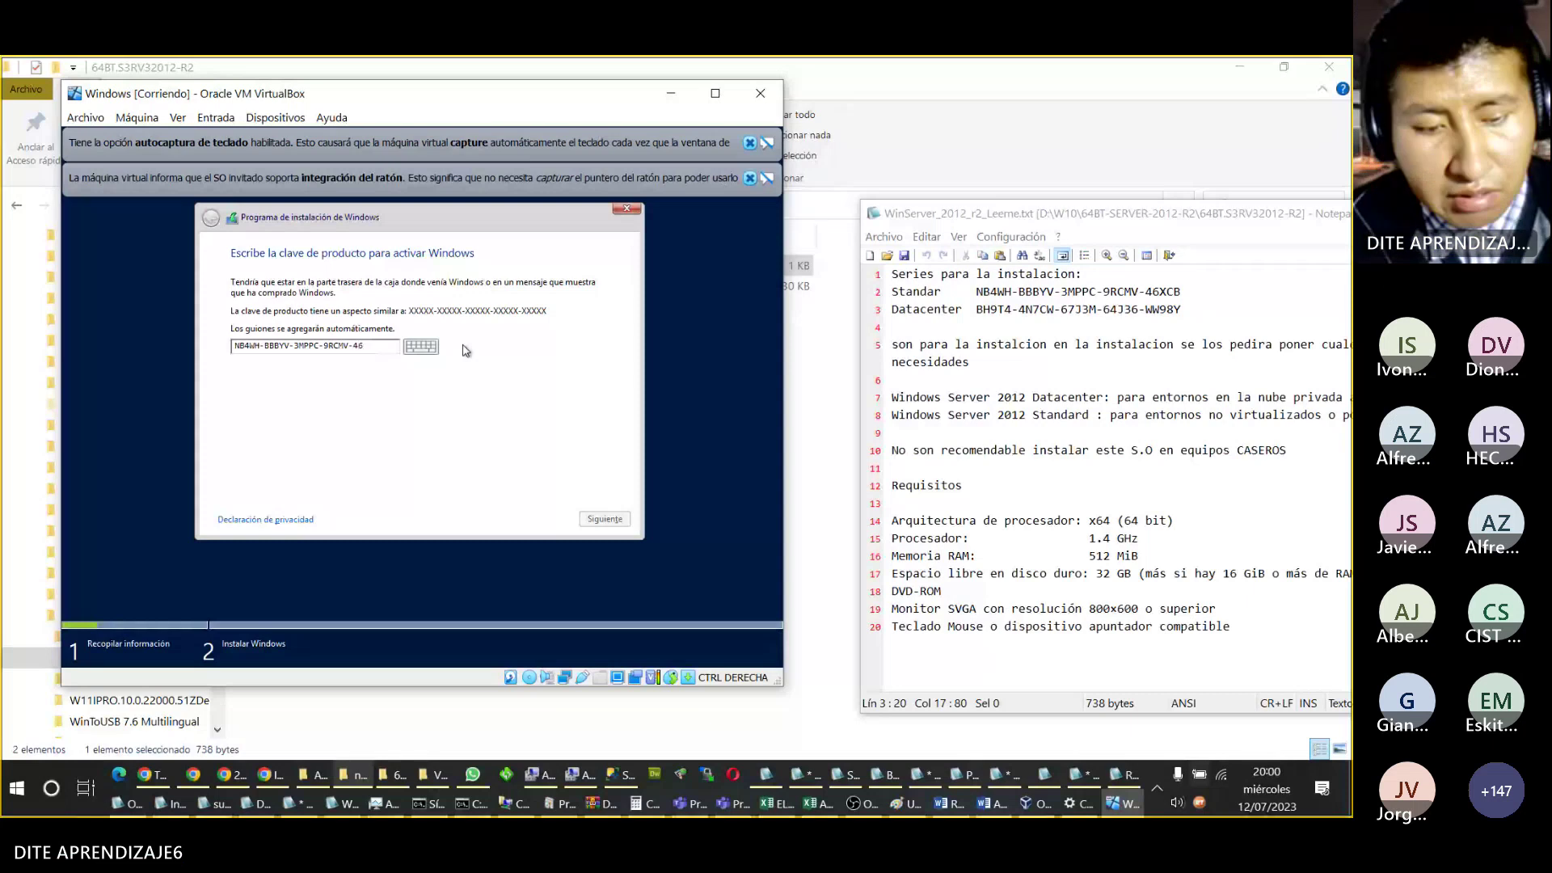
{"action": "type", "text": "XCB"}
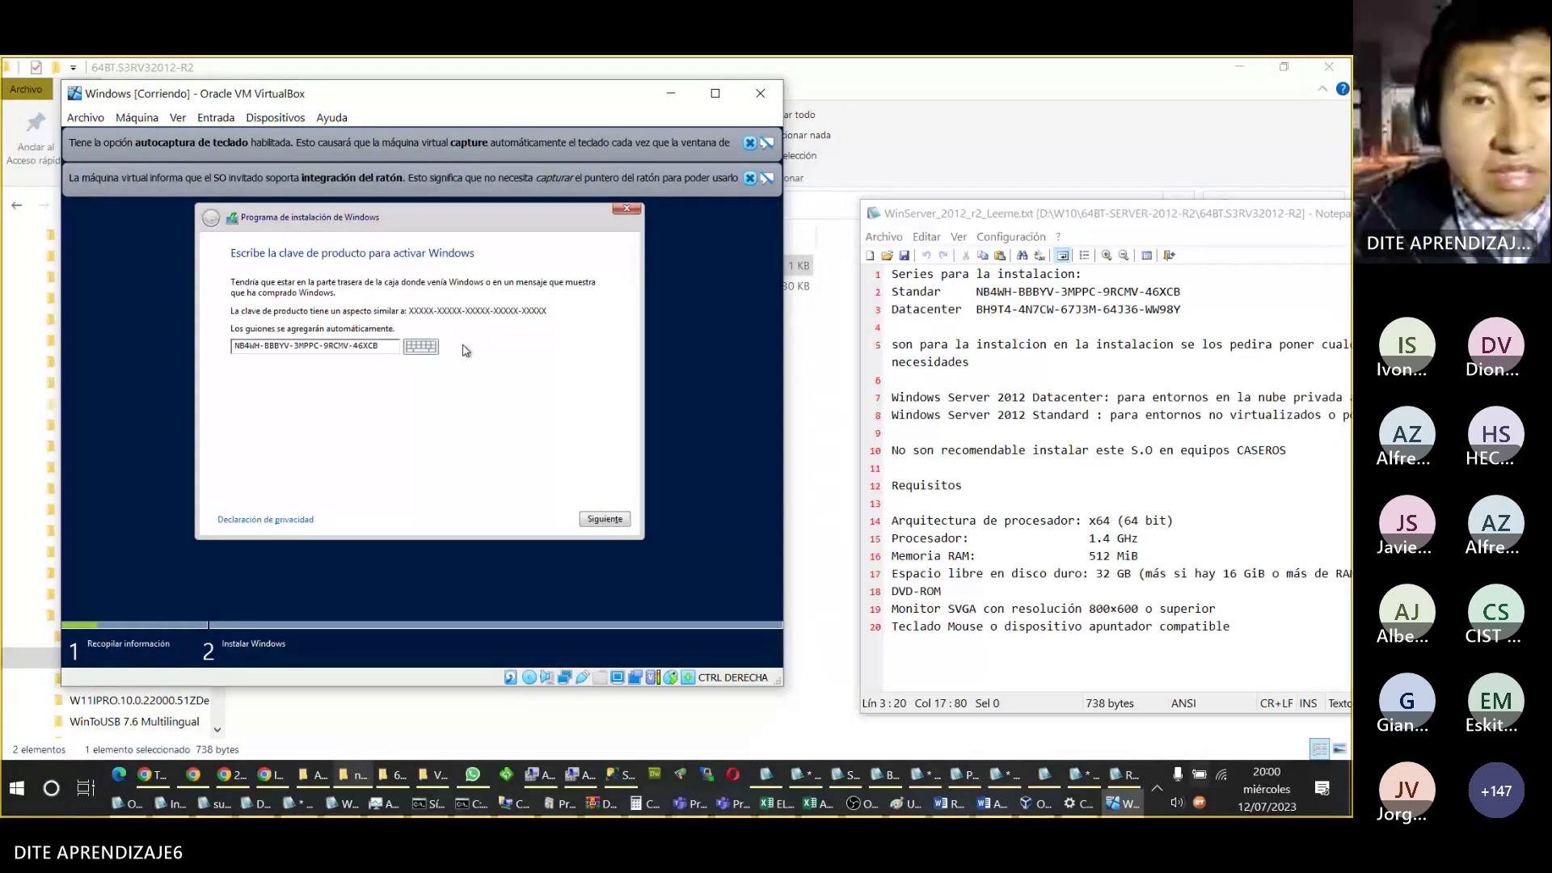
Step: Submit the key, keep Windows Server 2012 R2 Standard (Server Core), and accept the licence
{"action": "left_click", "coordinate": [623, 526]}
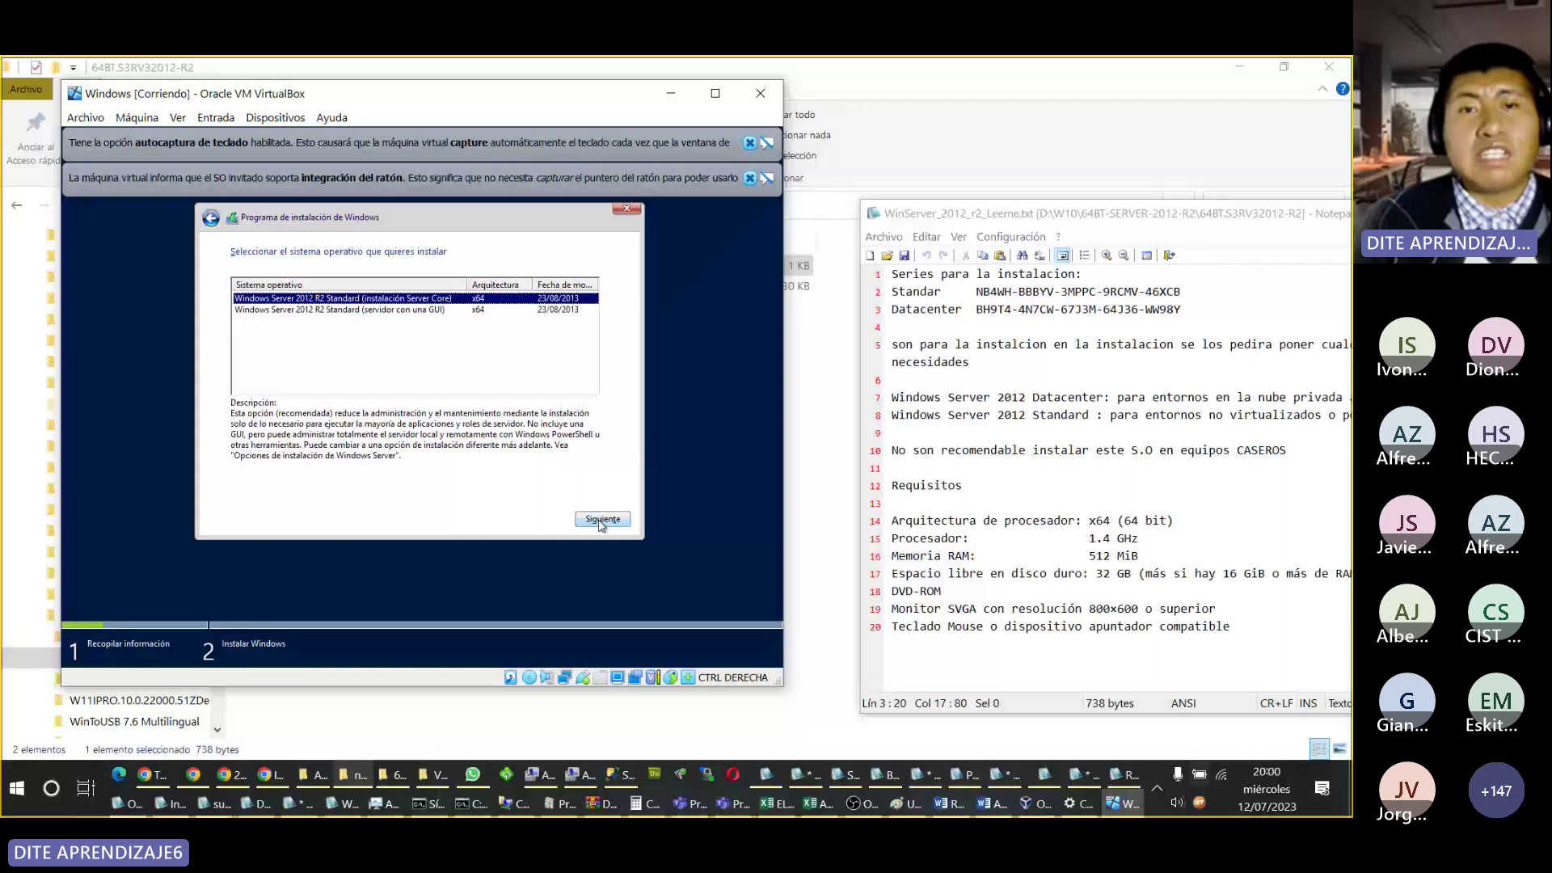
{"action": "left_click", "coordinate": [598, 521]}
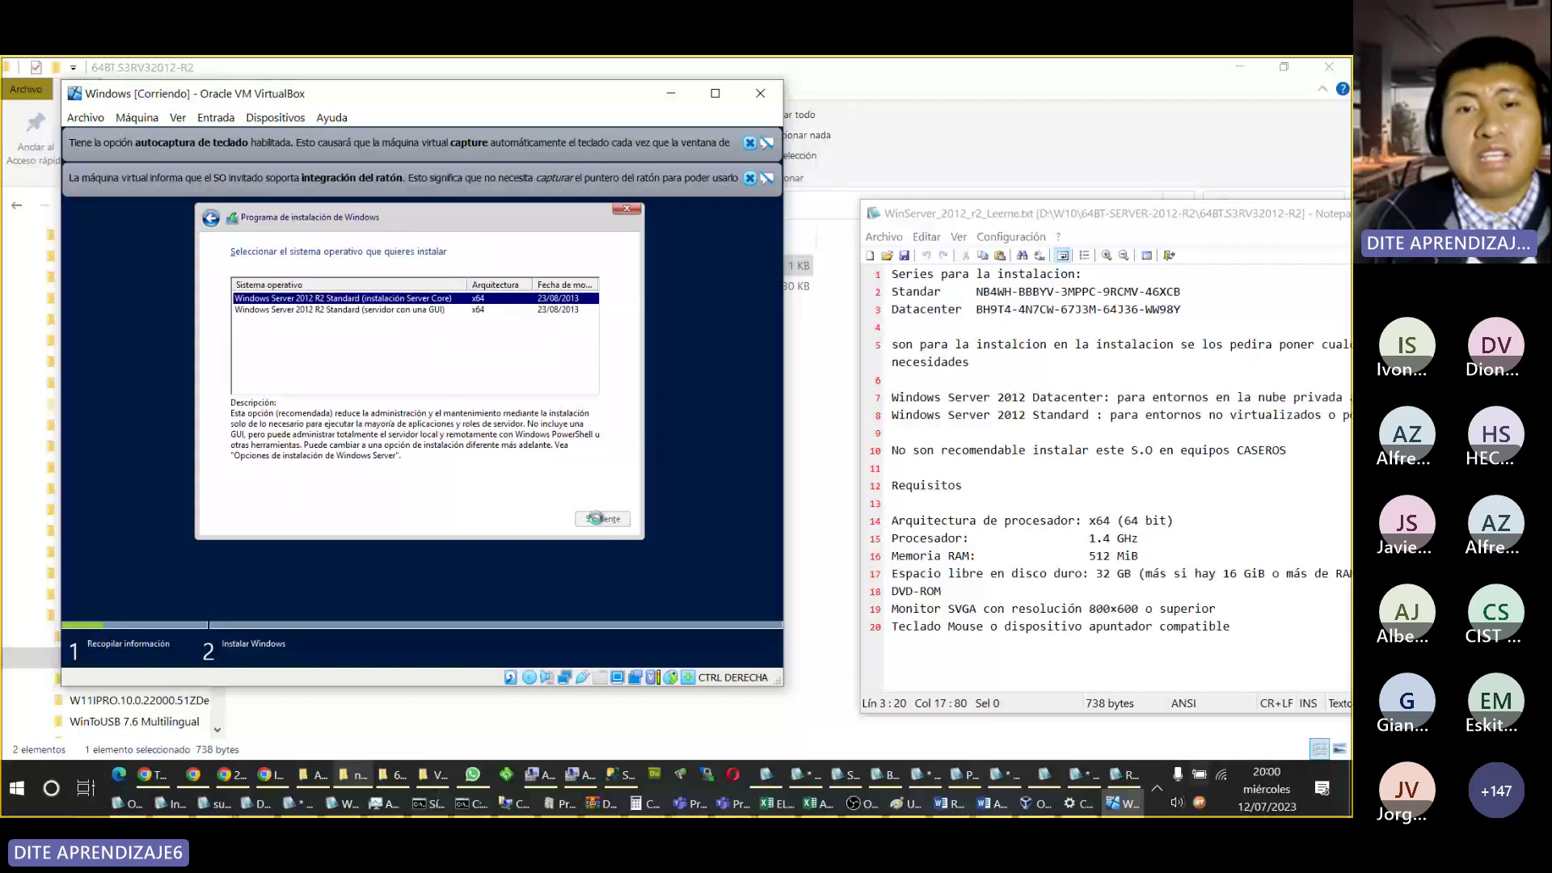
{"action": "left_click", "coordinate": [603, 521]}
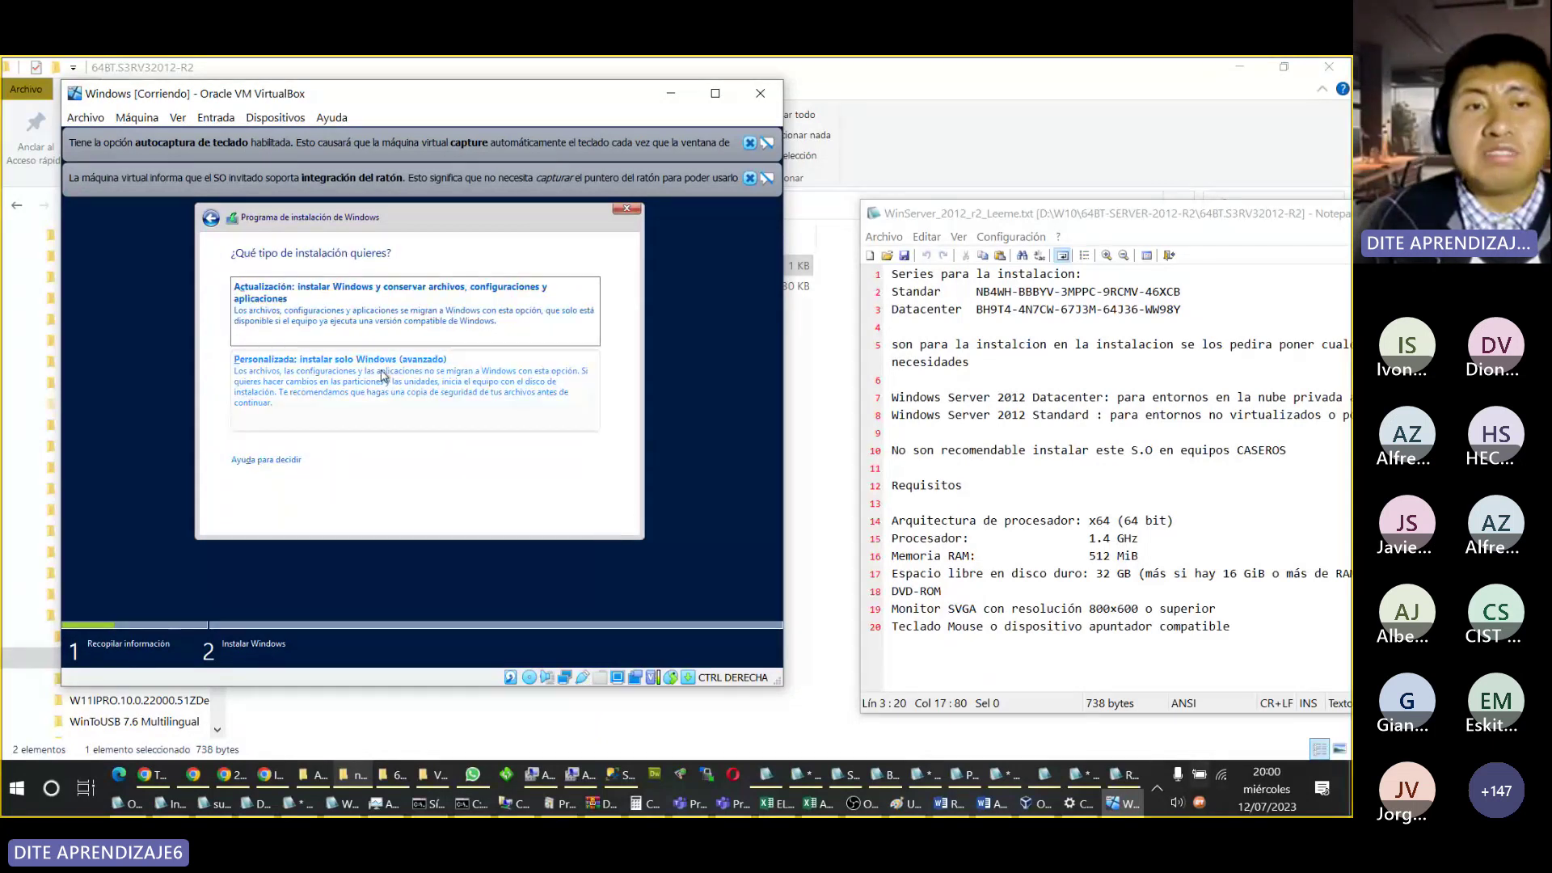
Step: Choose a custom install, create a new partition on the 20 GB disk, and start installing
{"action": "left_click", "coordinate": [260, 387]}
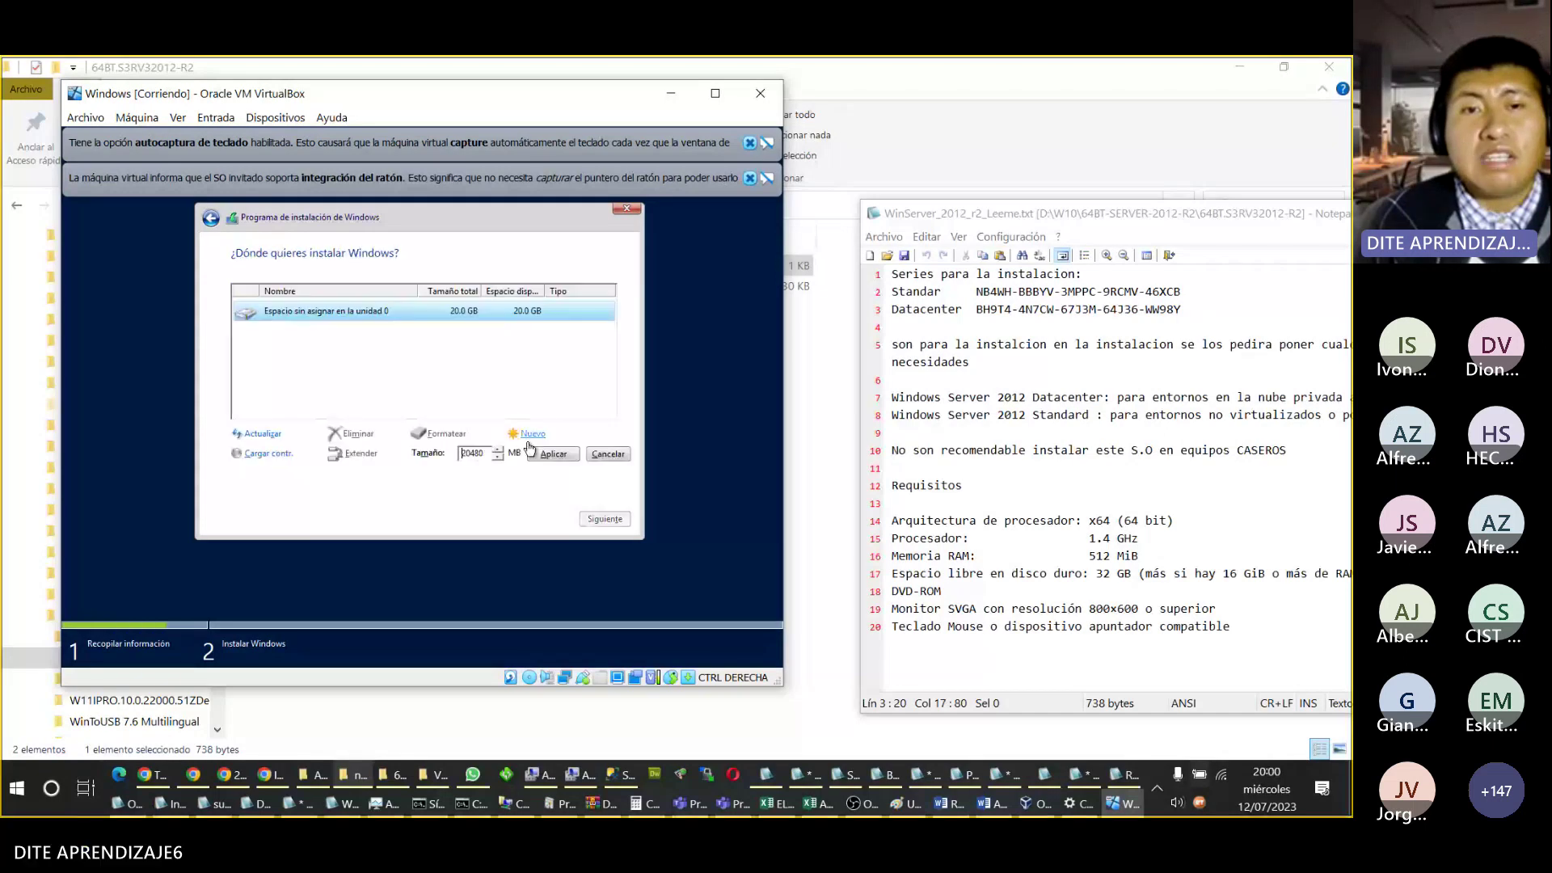
{"action": "left_click", "coordinate": [554, 454]}
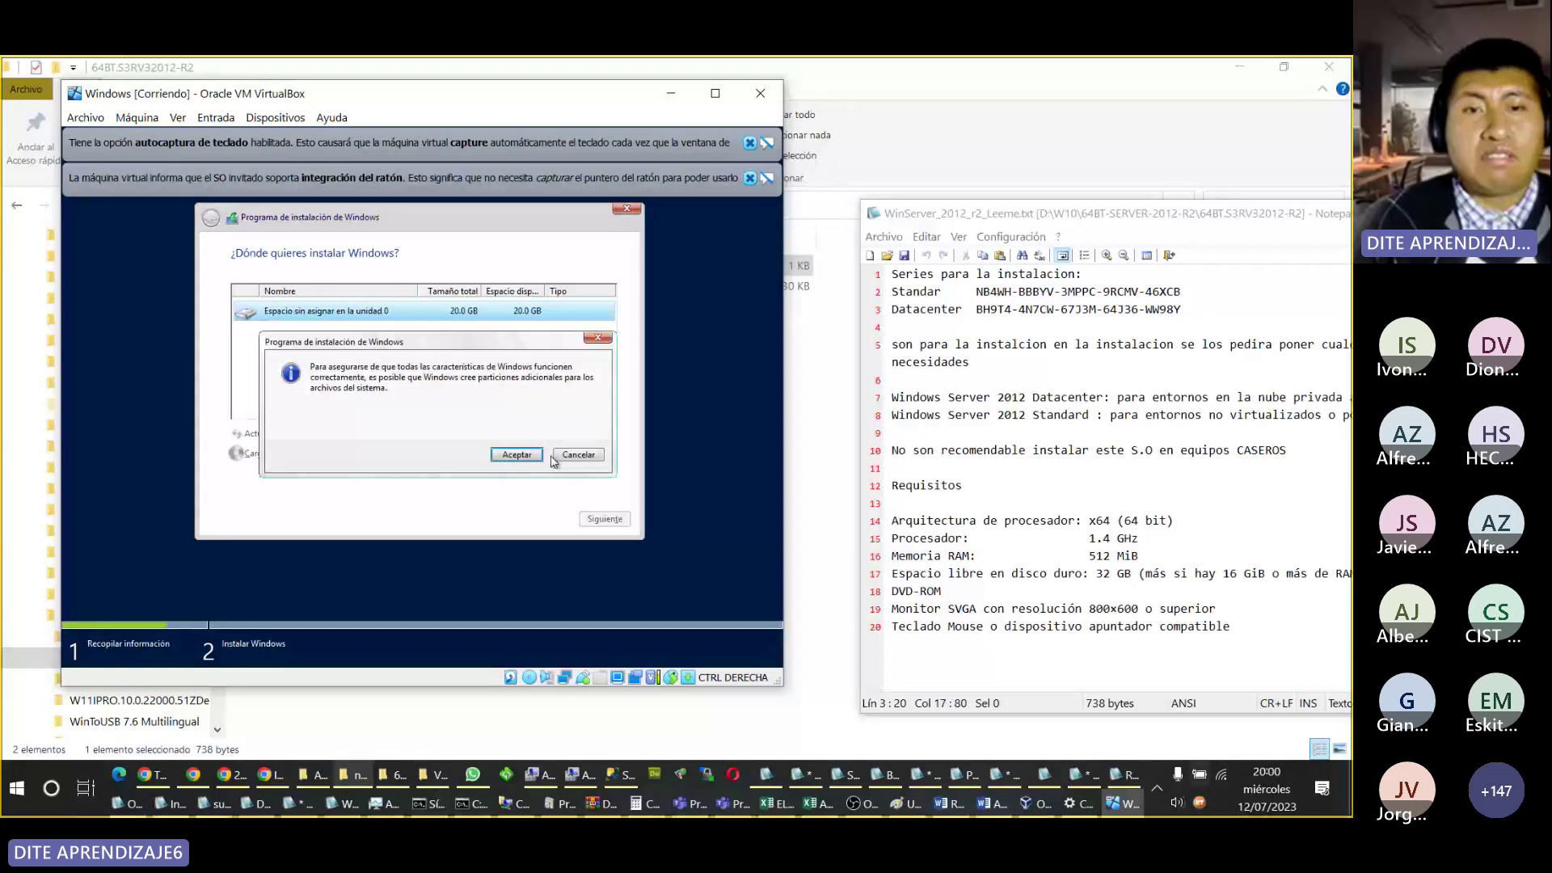
{"action": "left_click", "coordinate": [516, 455]}
{"action": "left_click", "coordinate": [605, 519]}
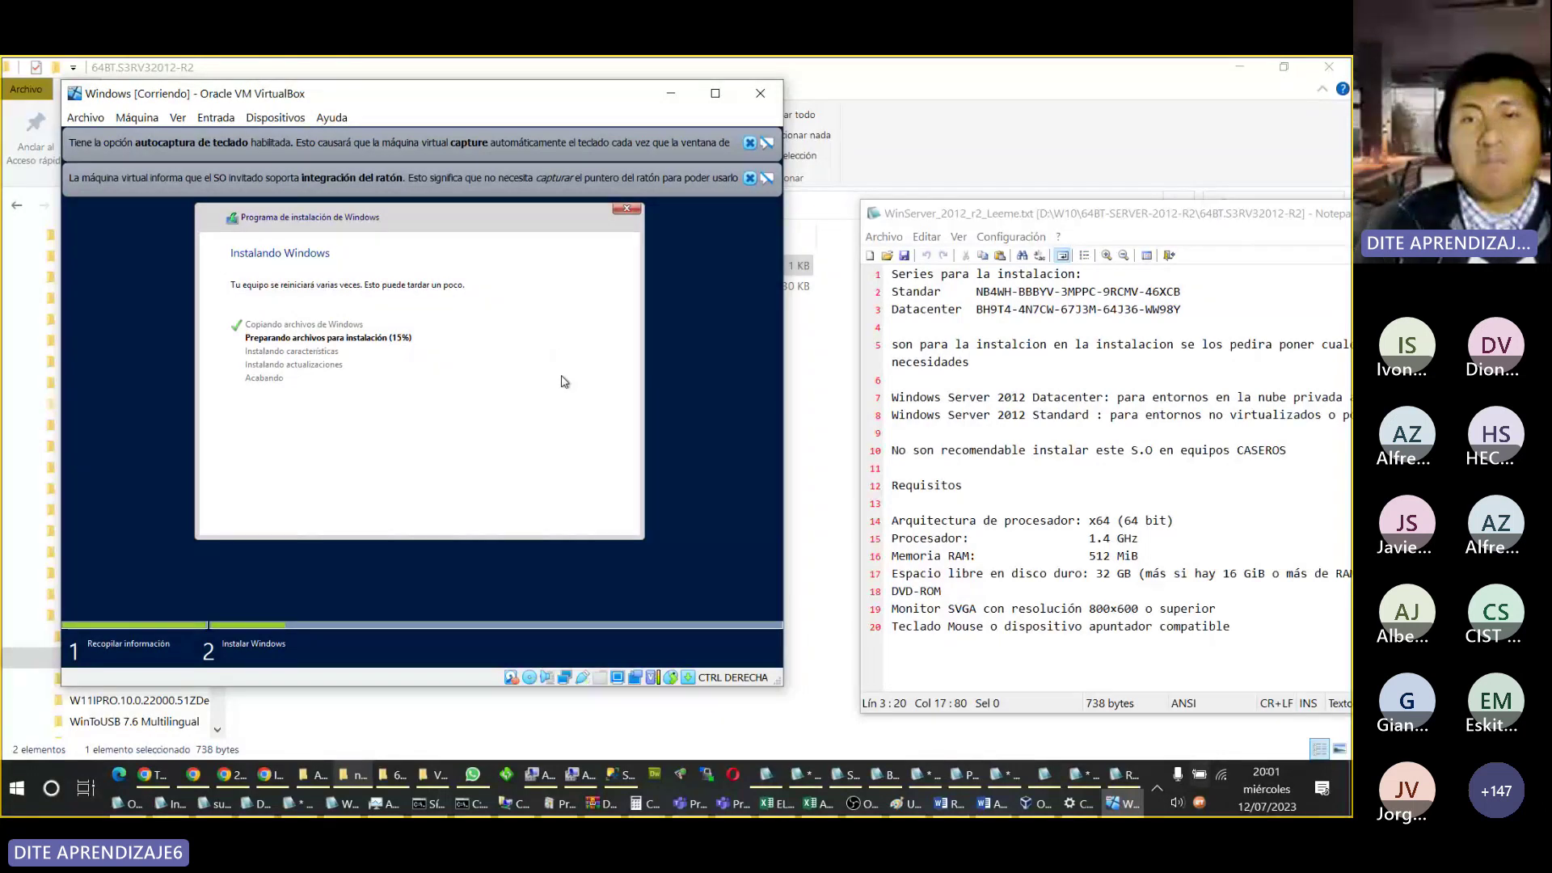
Step: Select the Standard key in the notes, then bring the Teams meeting back on screen
{"action": "left_click_drag", "start_coordinate": [977, 291], "coordinate": [1180, 292]}
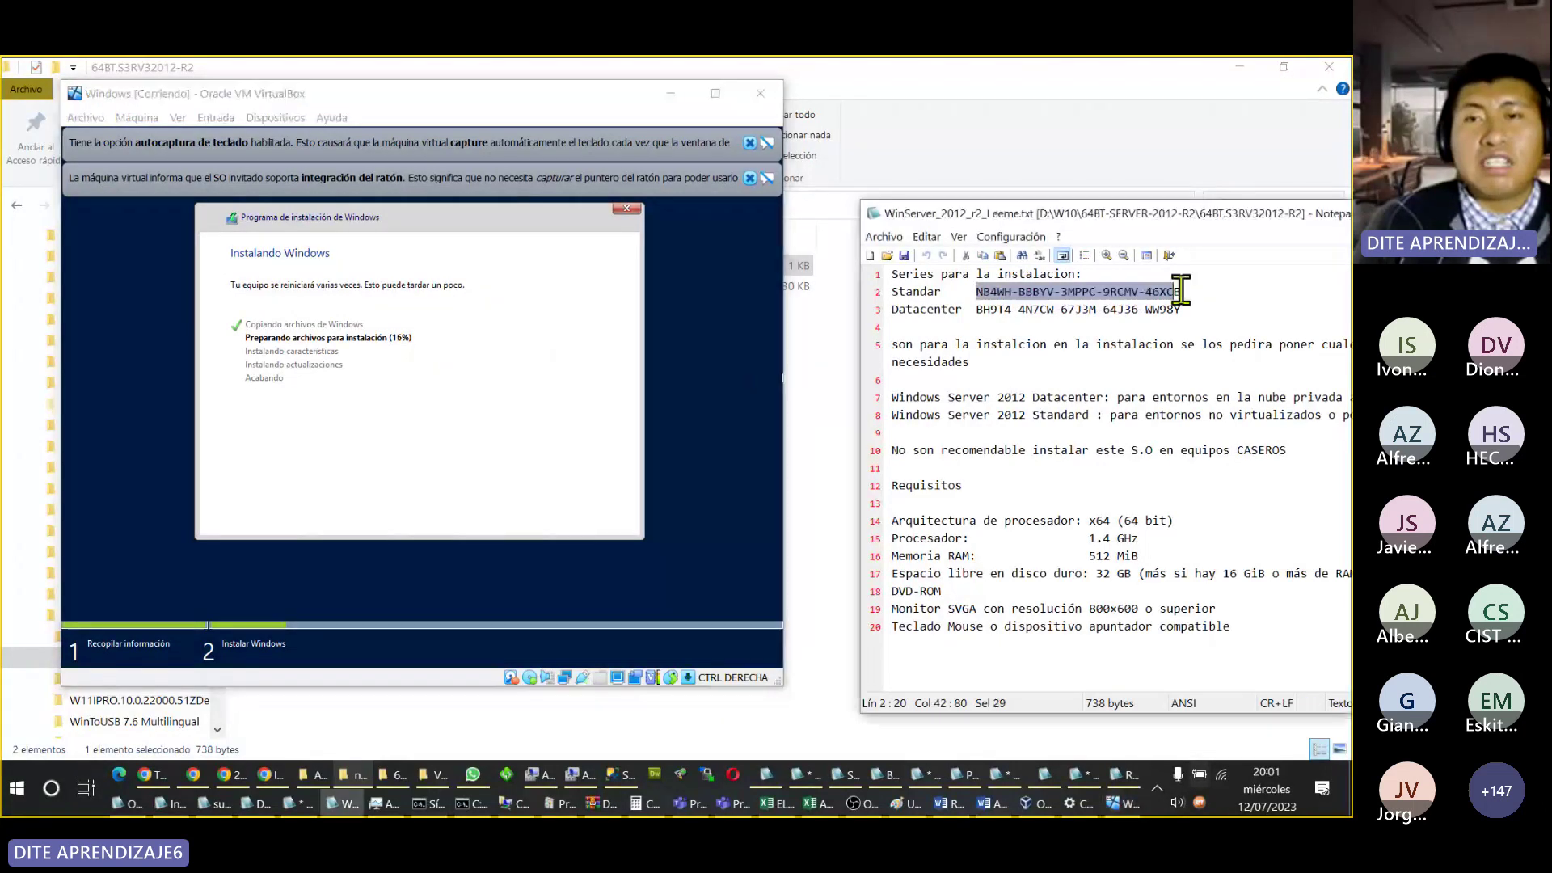
{"action": "left_click", "coordinate": [599, 394]}
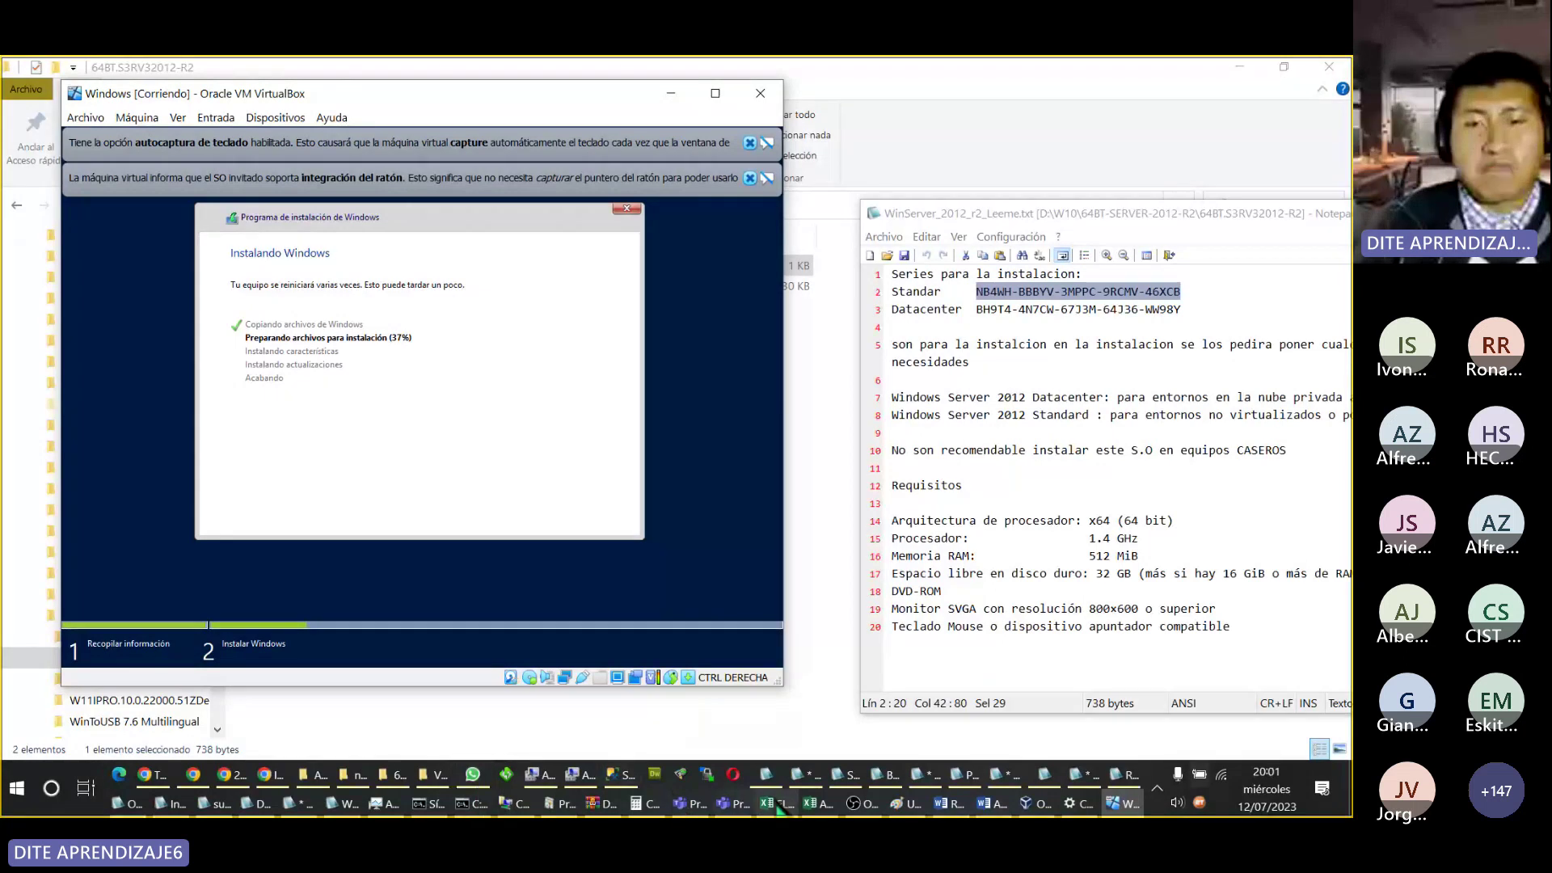
{"action": "left_click", "coordinate": [727, 804]}
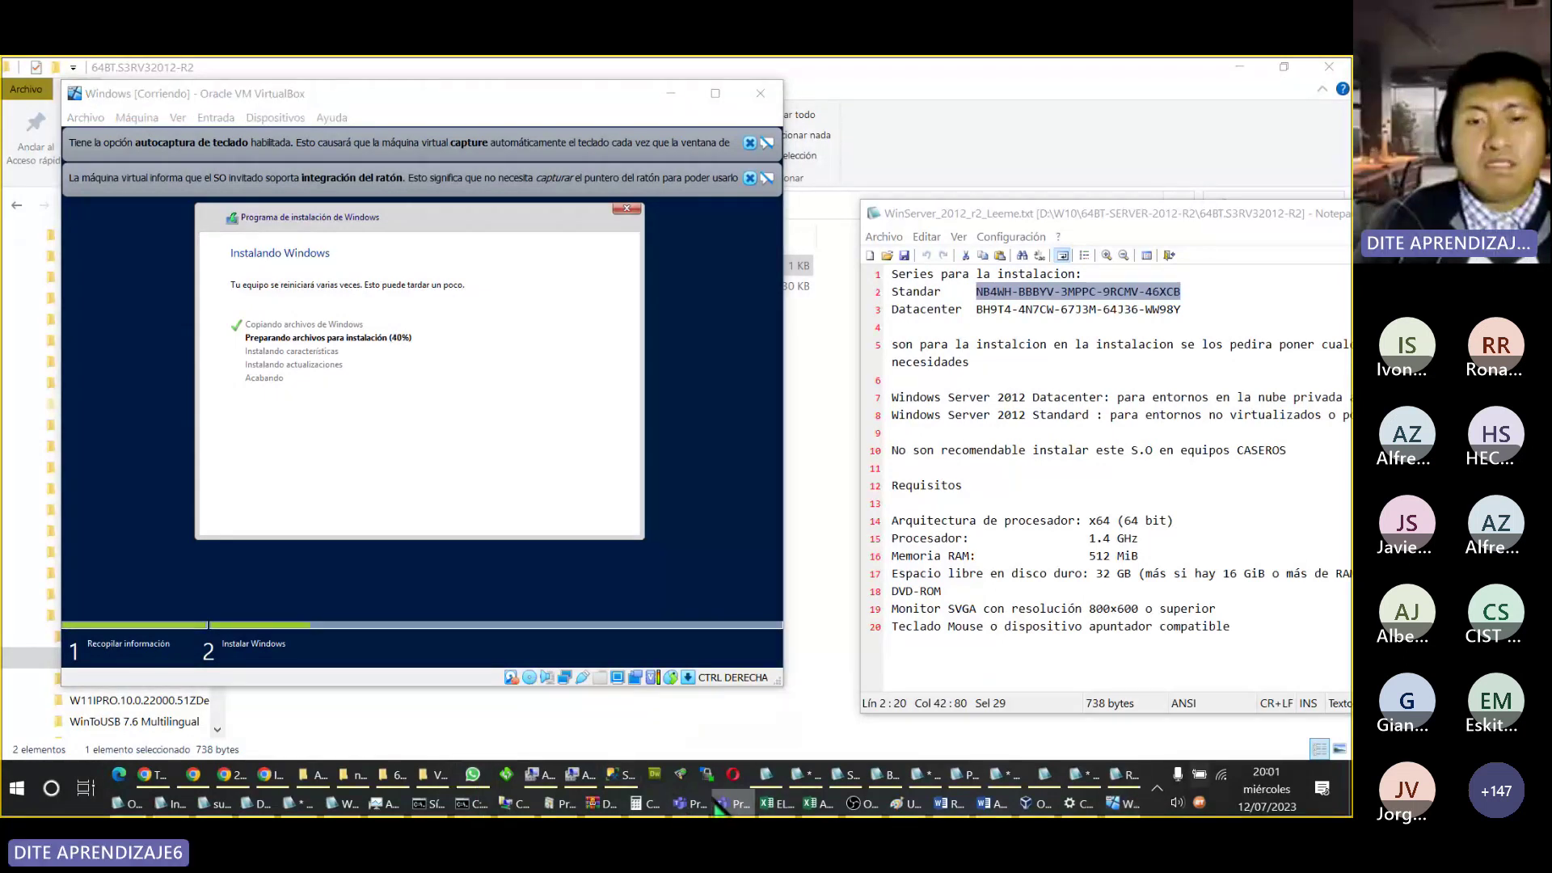
{"action": "left_click", "coordinate": [700, 805]}
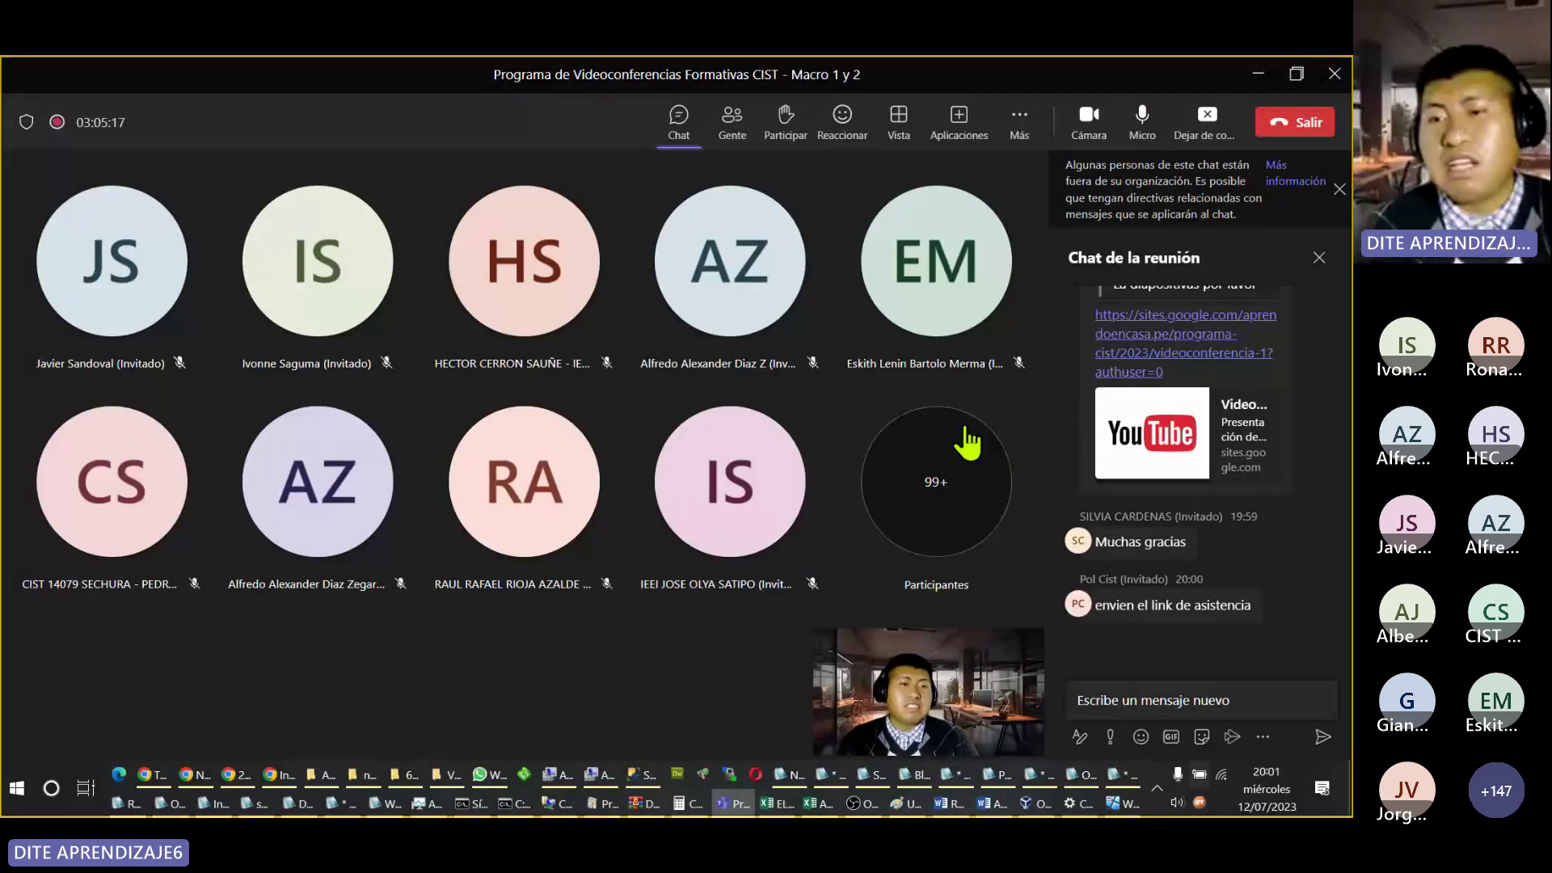
Step: Glance at a participant's profile card and the chat, then return to VirtualBox with setup at 61%
{"action": "left_click", "coordinate": [686, 435]}
{"action": "left_click", "coordinate": [1114, 633]}
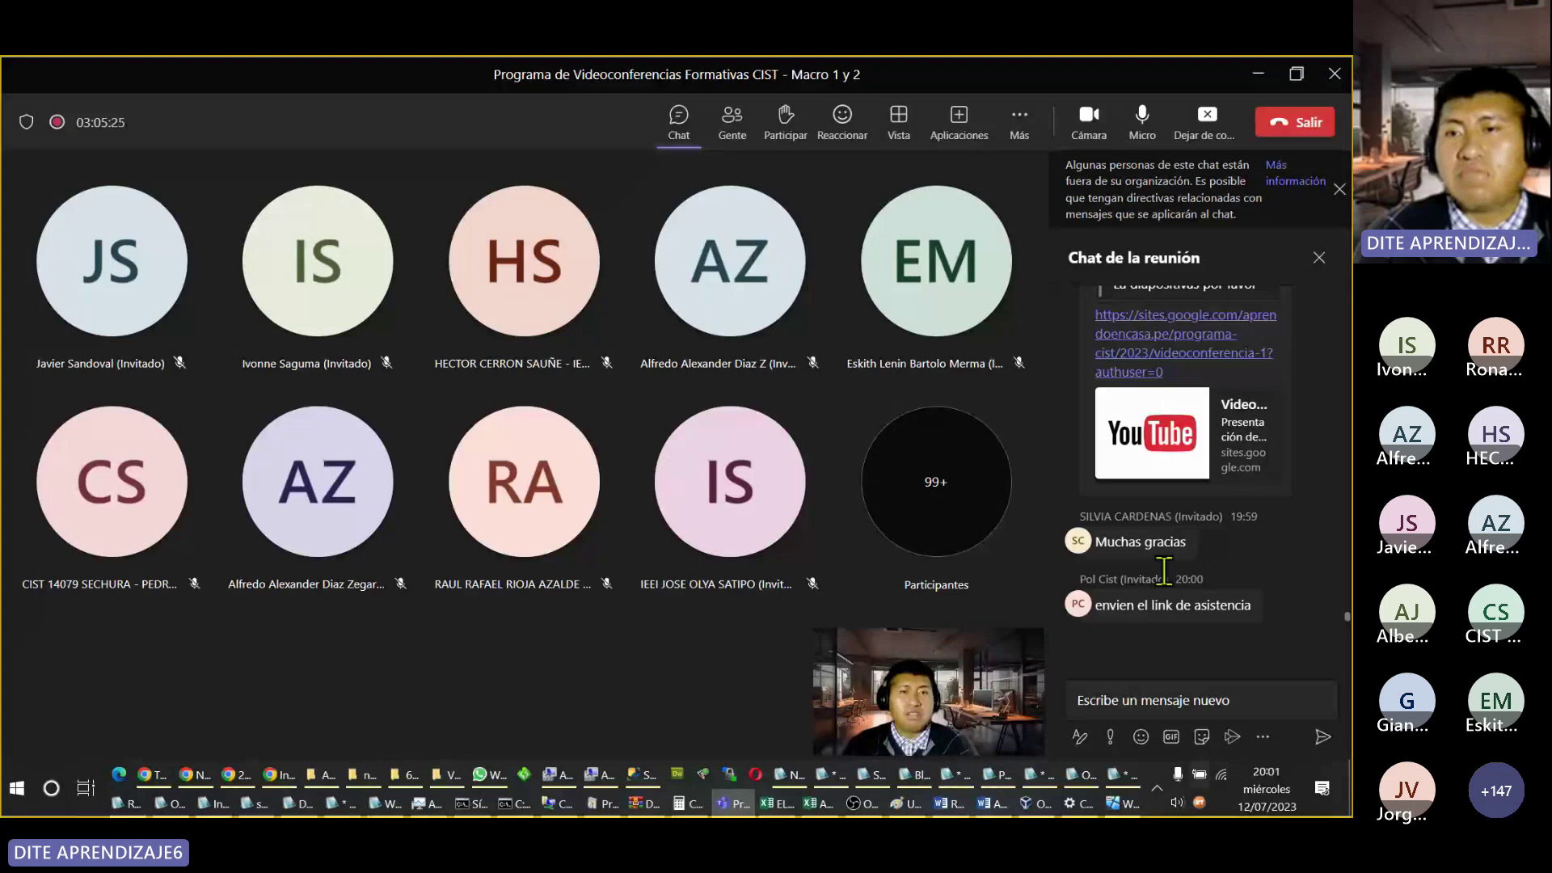
{"action": "scroll", "coordinate": [1185, 582], "scroll_direction": "up", "scroll_amount": 5}
{"action": "scroll", "coordinate": [1197, 566], "scroll_direction": "down", "scroll_amount": 5}
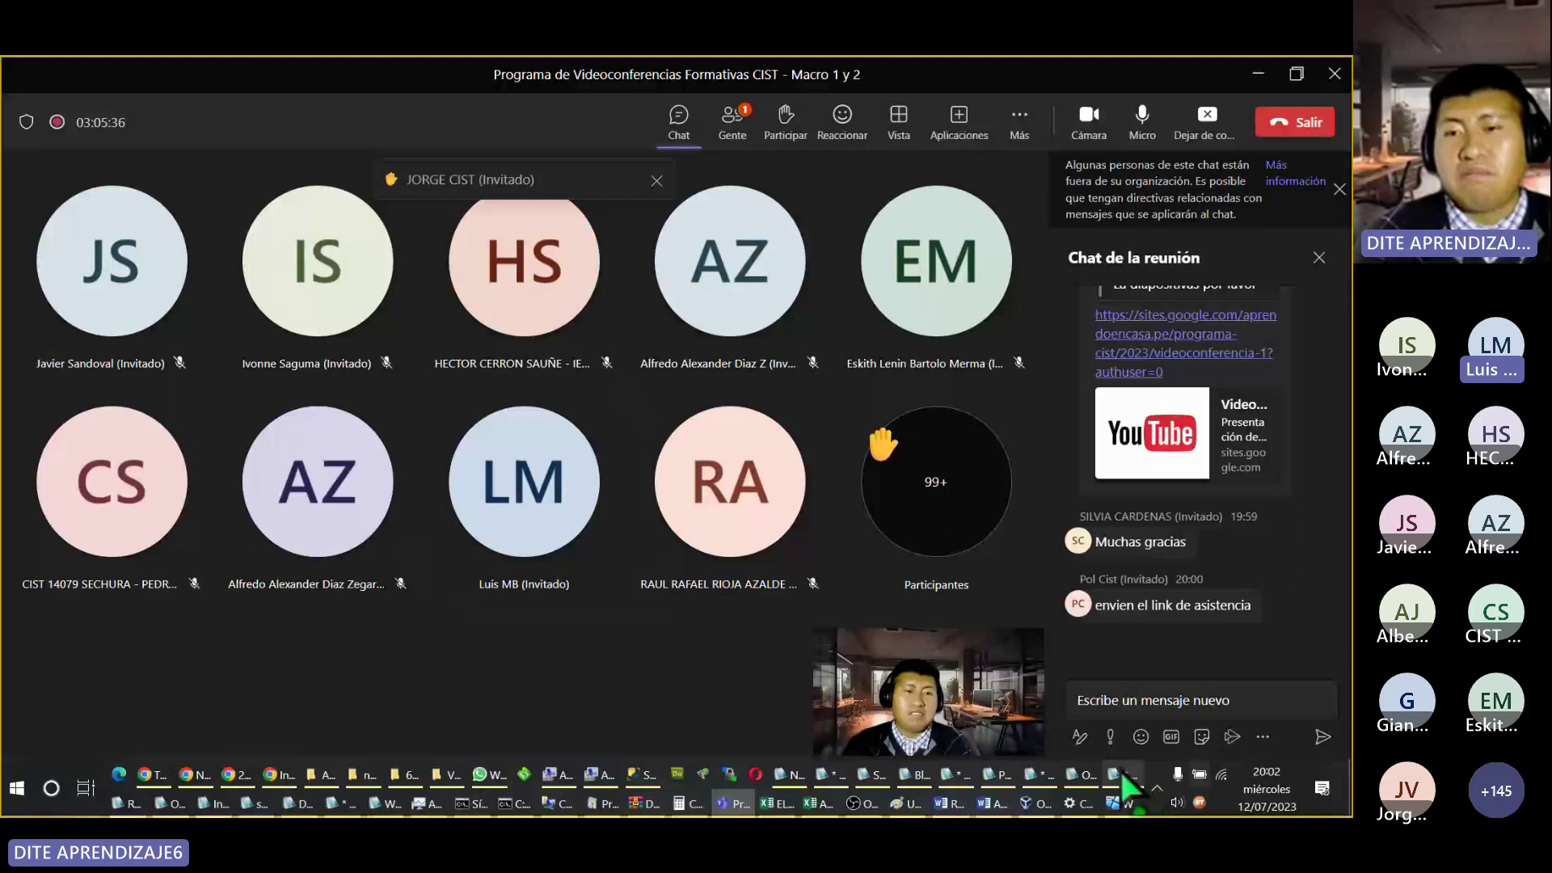
{"action": "left_click", "coordinate": [1119, 801]}
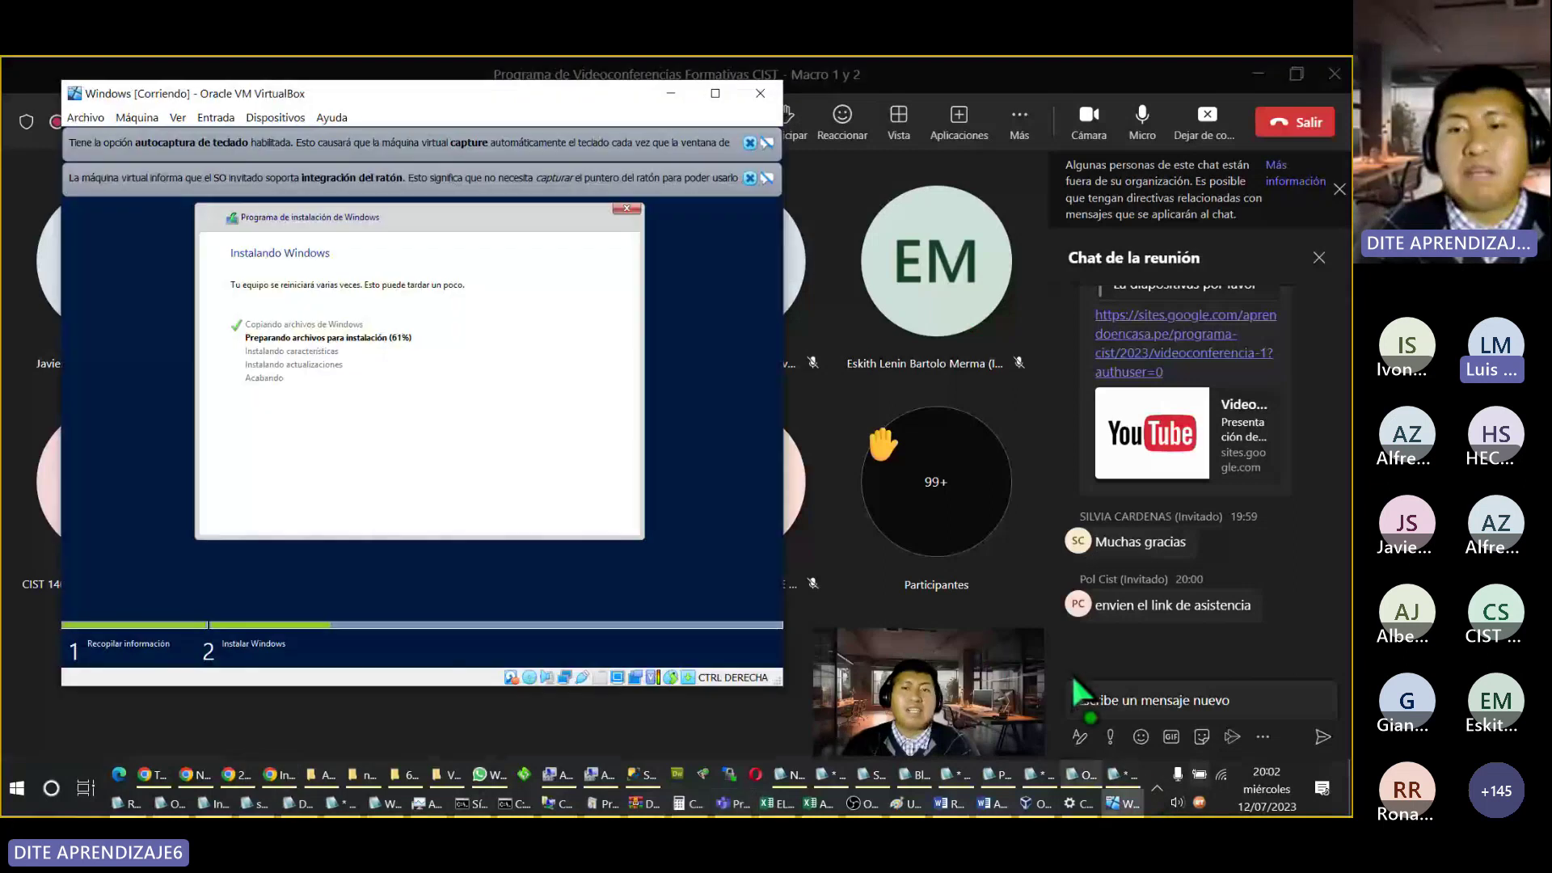
Step: Start a new virtual machine in the VirtualBox manager and set its type to Linux
{"action": "left_click", "coordinate": [1043, 805]}
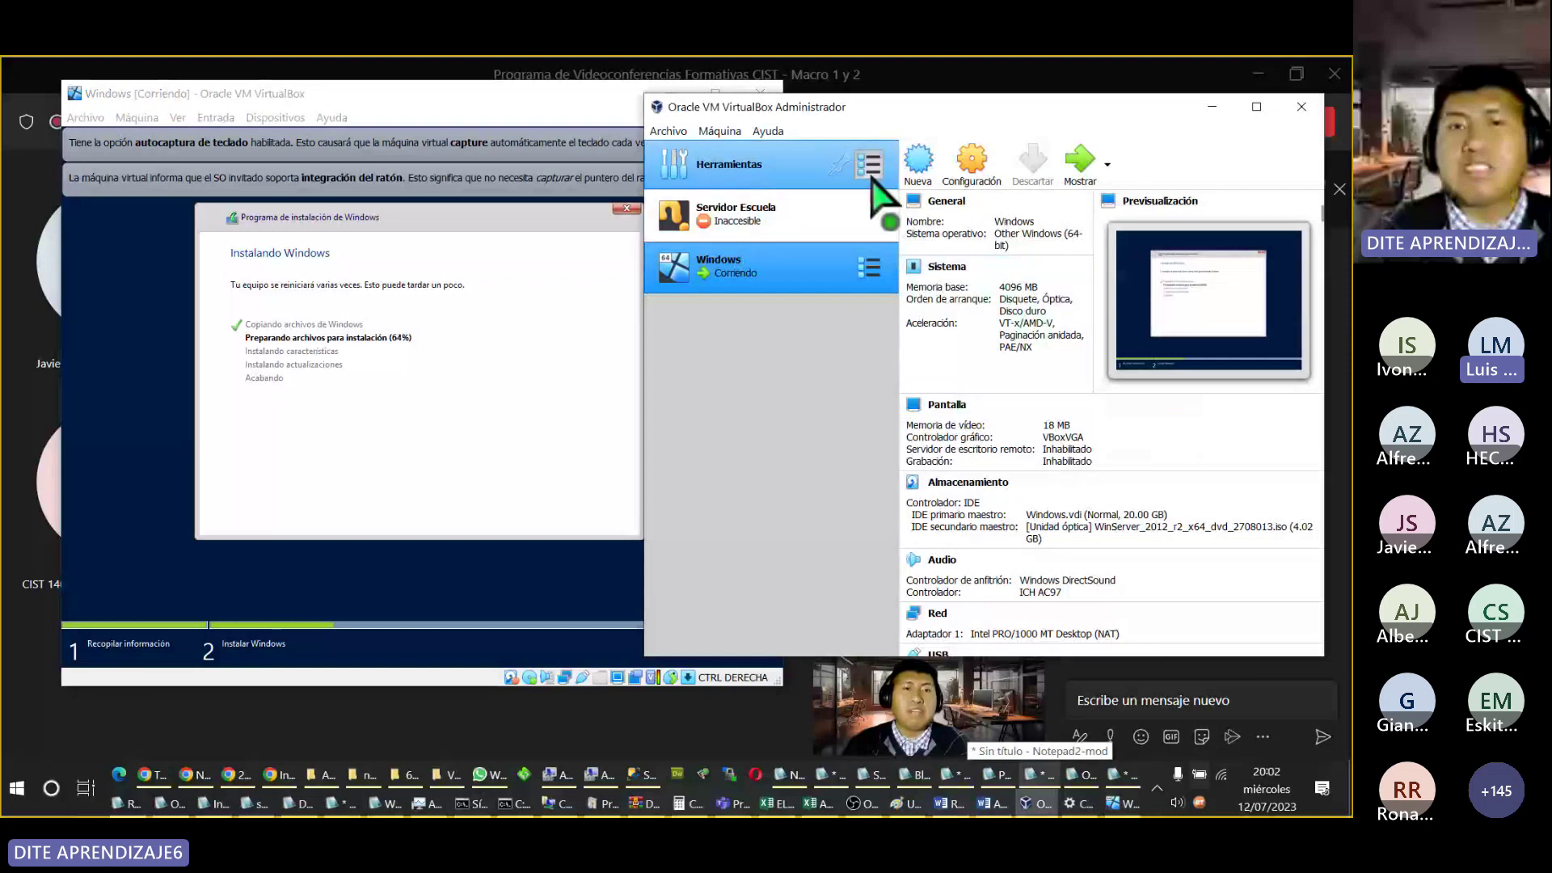
{"action": "left_click", "coordinate": [916, 166]}
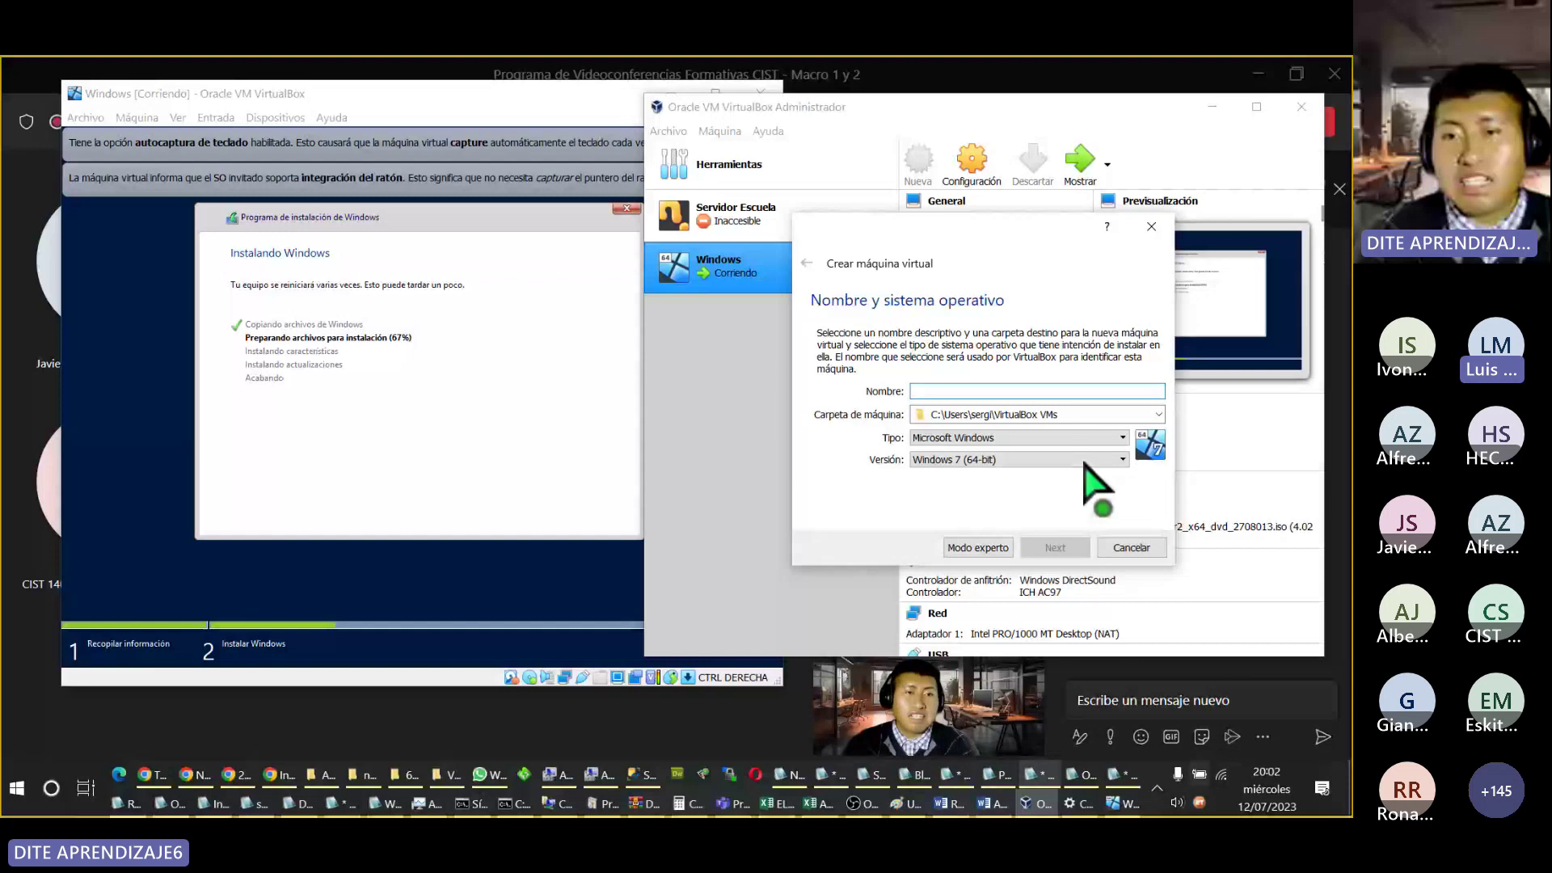
{"action": "left_click", "coordinate": [1119, 440]}
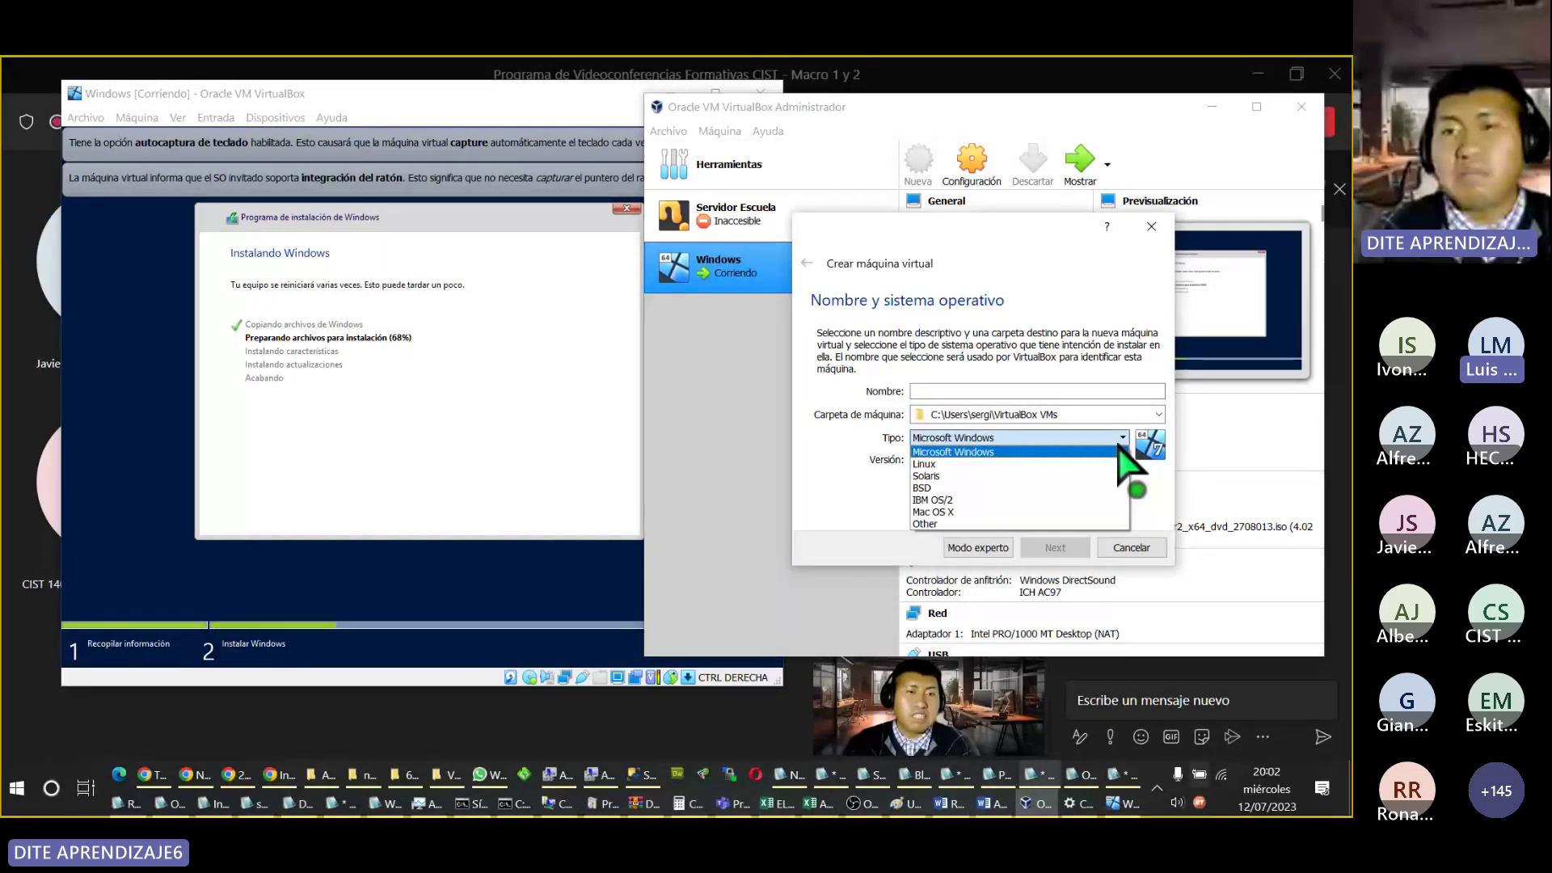
{"action": "left_click", "coordinate": [930, 465]}
{"action": "left_click", "coordinate": [978, 459]}
Step: Pick Fedora (32-bit) as the version, then close the wizard and move the manager aside
{"action": "scroll", "coordinate": [980, 471], "scroll_direction": "up", "scroll_amount": 3}
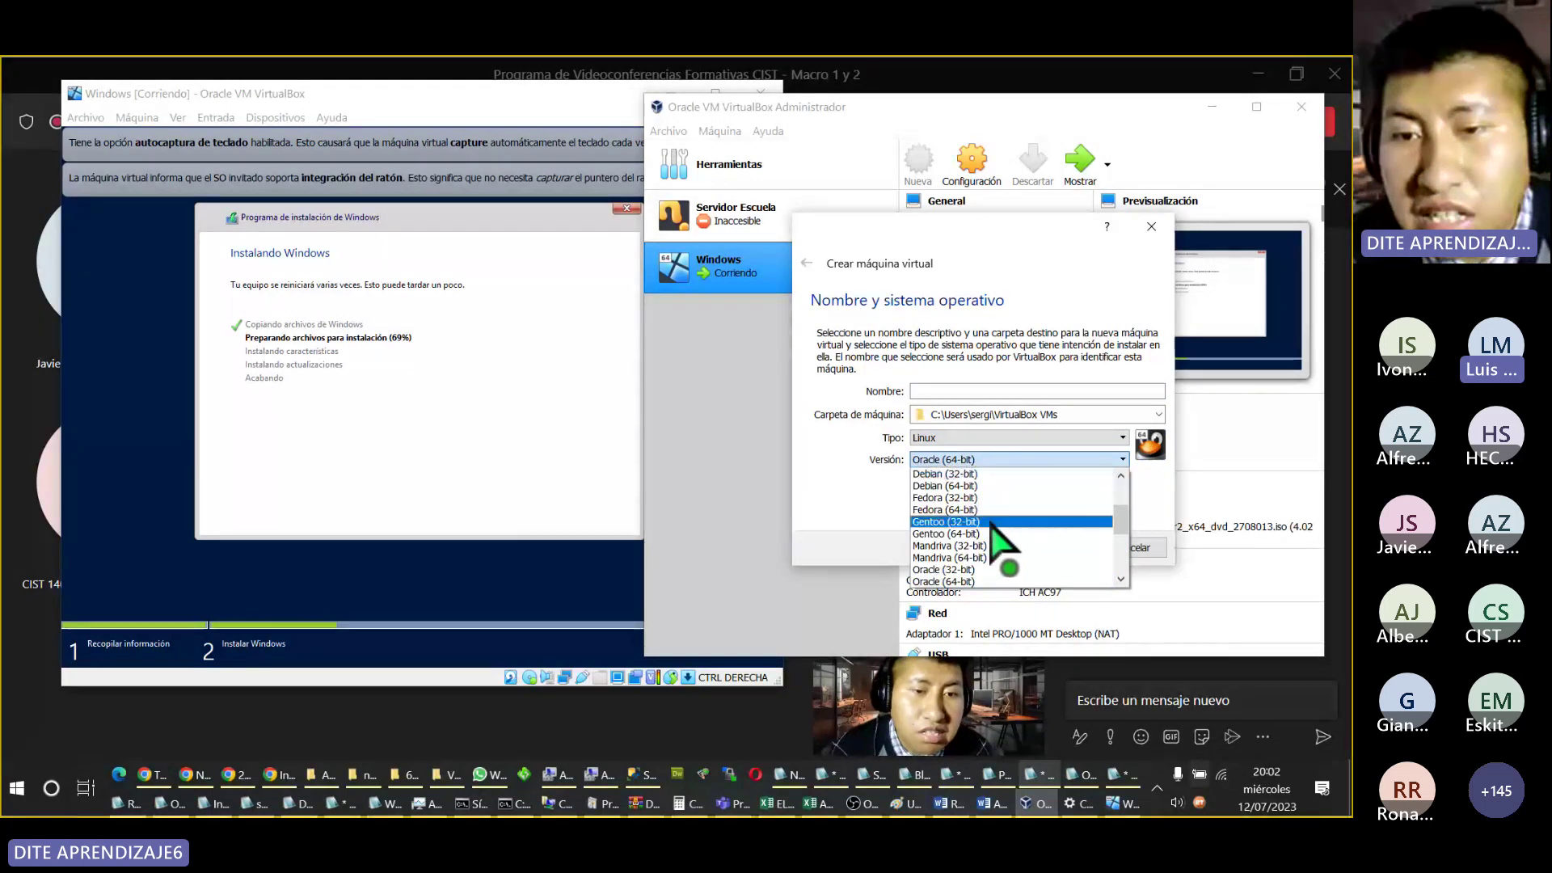
{"action": "scroll", "coordinate": [983, 548], "scroll_direction": "down", "scroll_amount": 1}
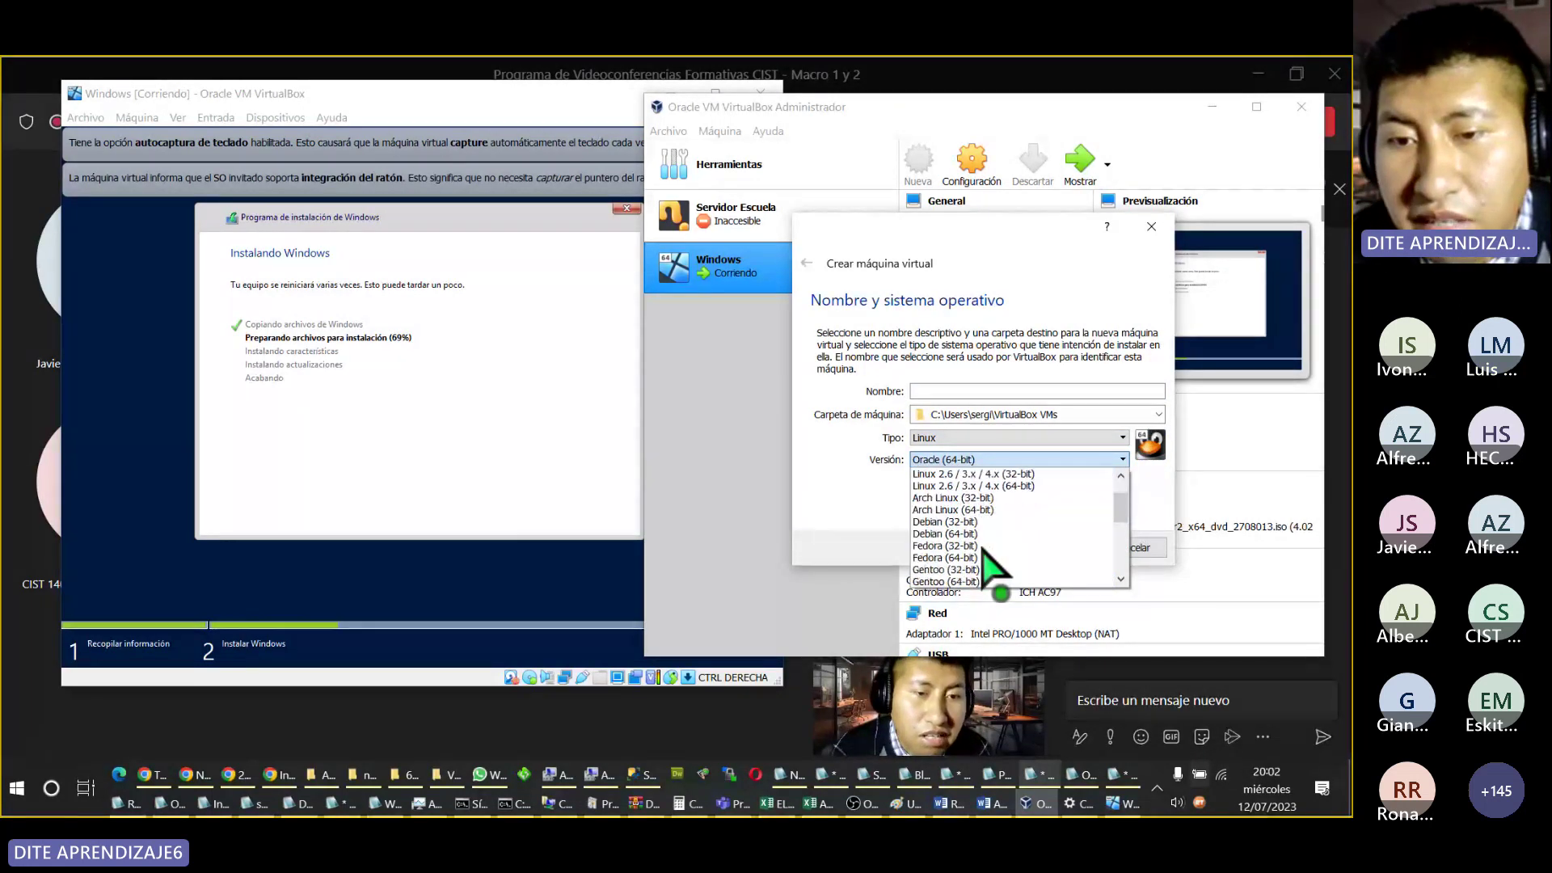
{"action": "scroll", "coordinate": [983, 550], "scroll_direction": "down", "scroll_amount": 5}
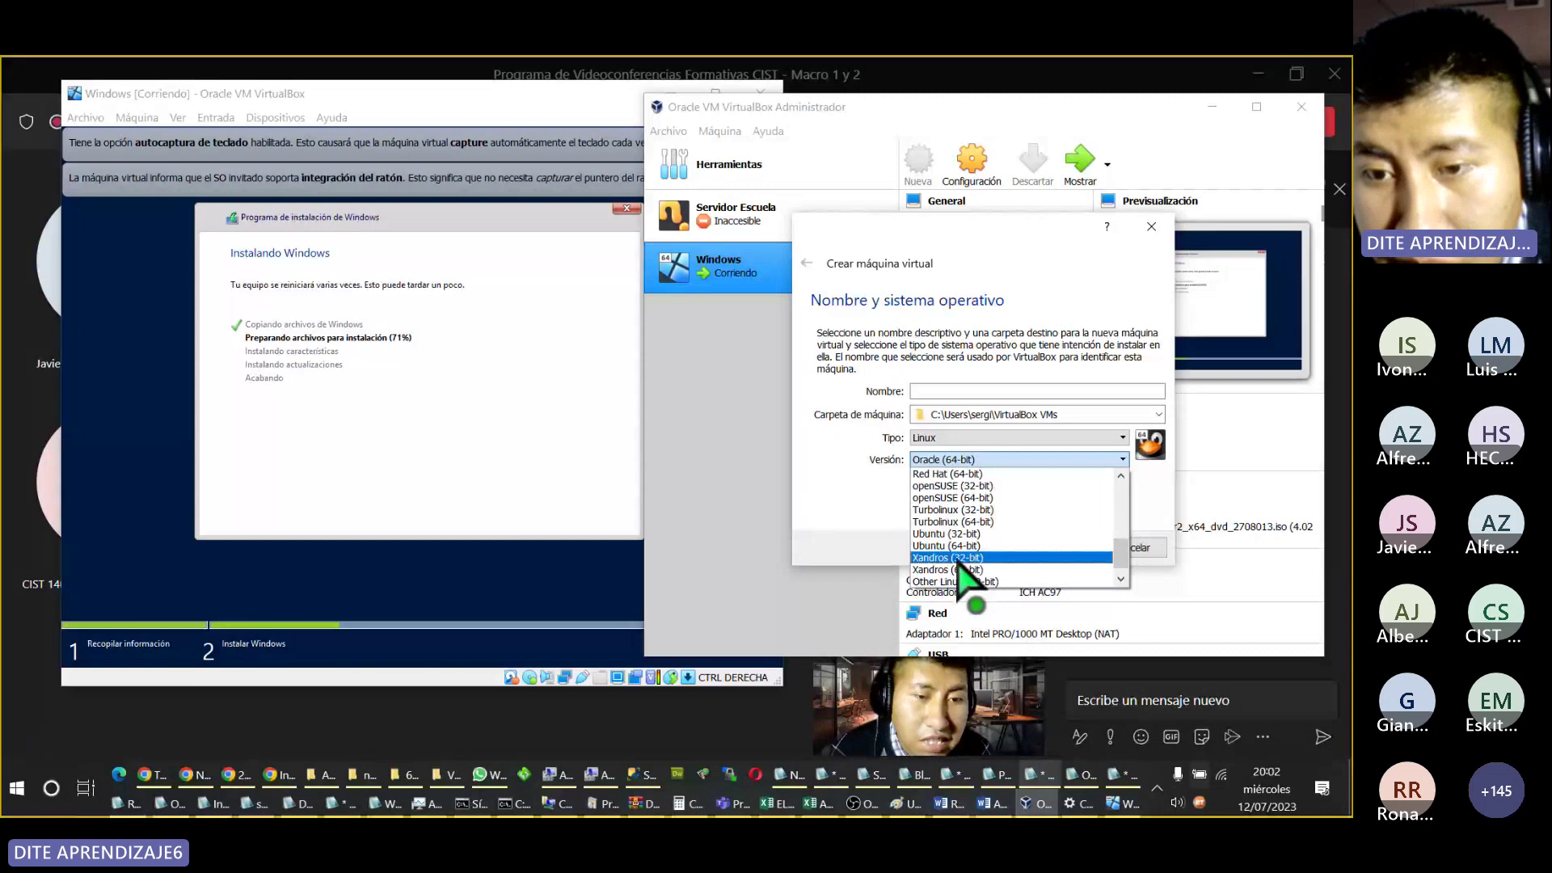
{"action": "scroll", "coordinate": [959, 564], "scroll_direction": "up", "scroll_amount": 3}
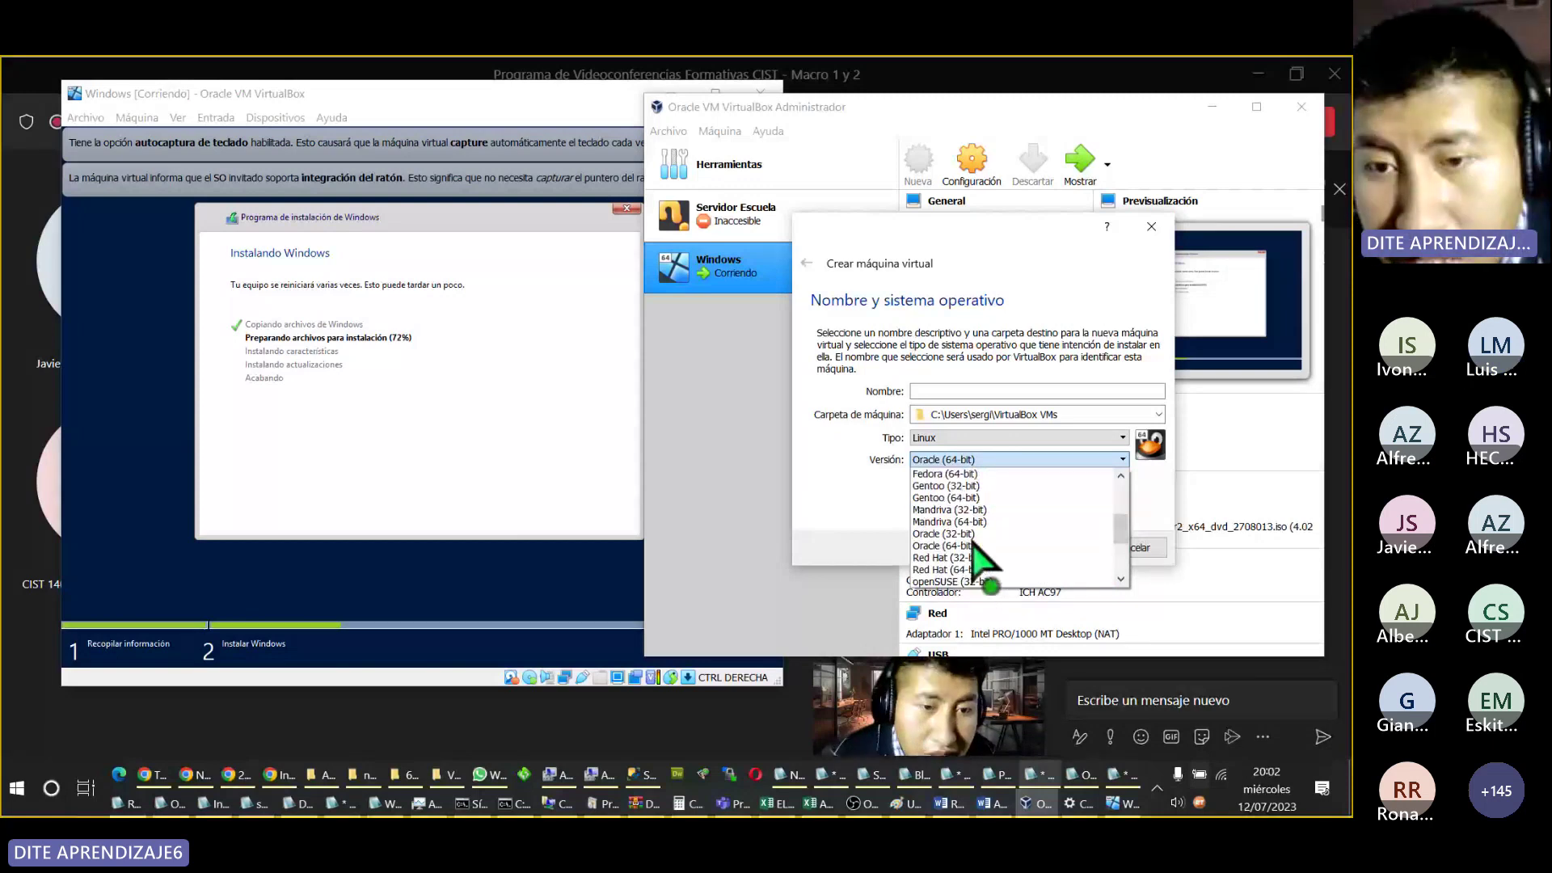
{"action": "scroll", "coordinate": [976, 522], "scroll_direction": "up", "scroll_amount": 1}
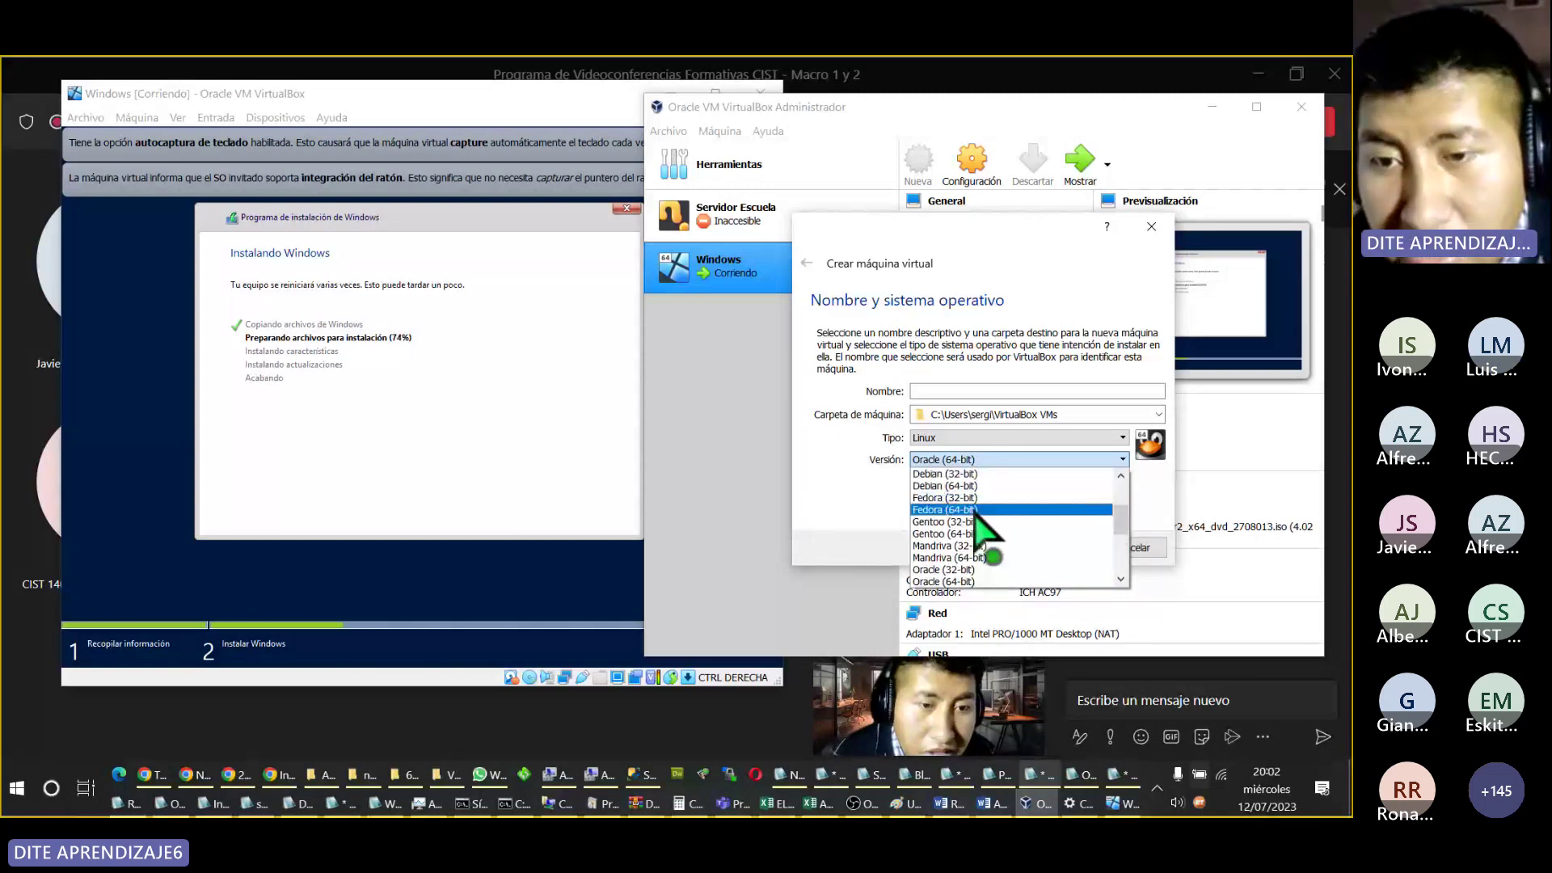
{"action": "left_click", "coordinate": [981, 522]}
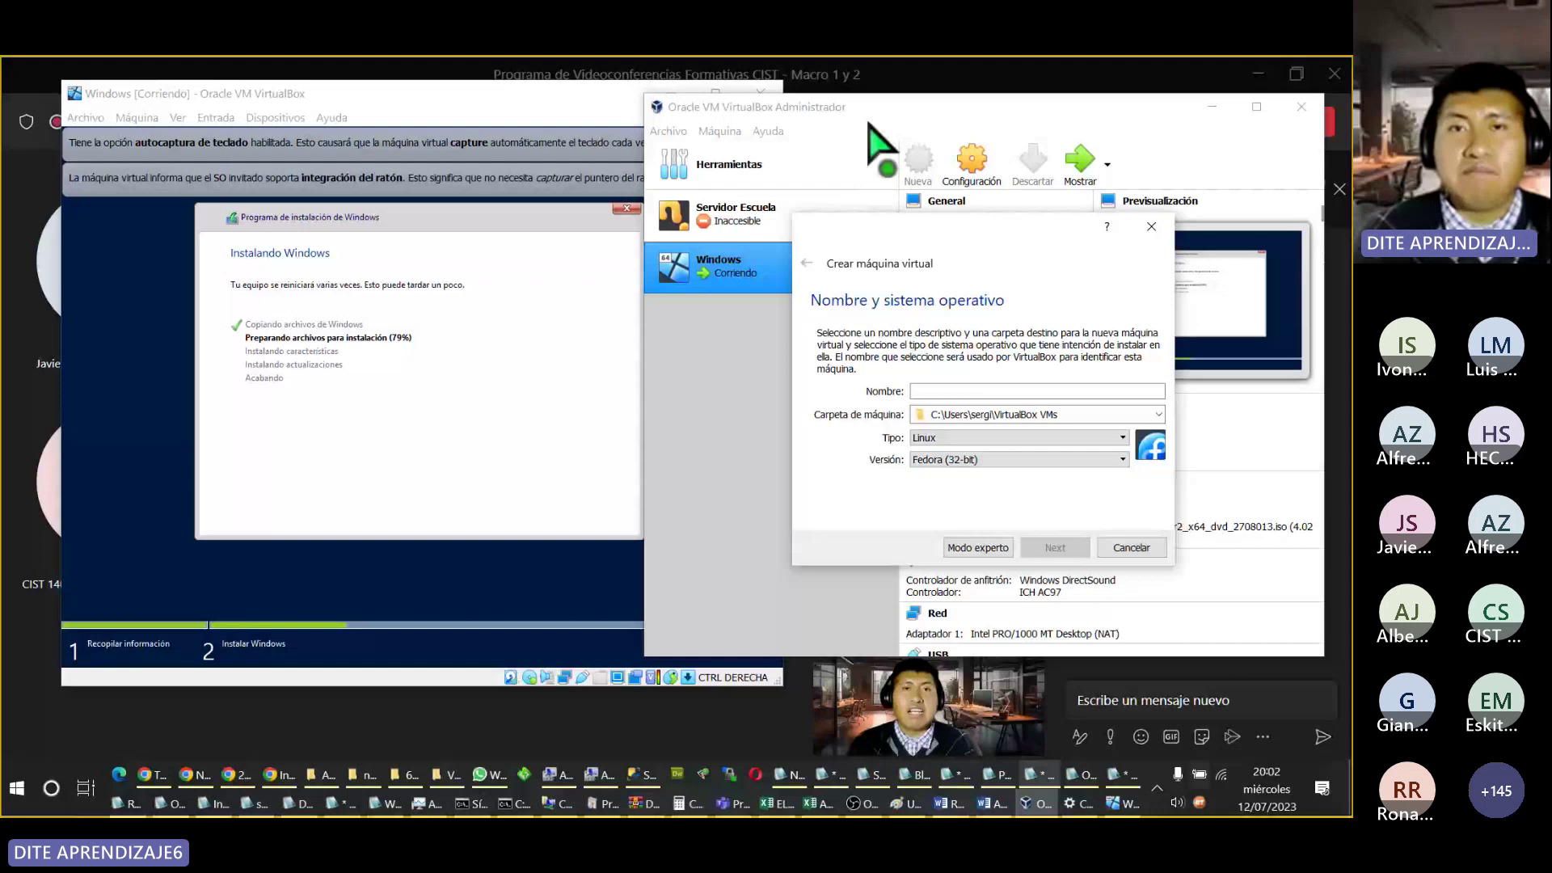
{"action": "left_click", "coordinate": [1151, 228]}
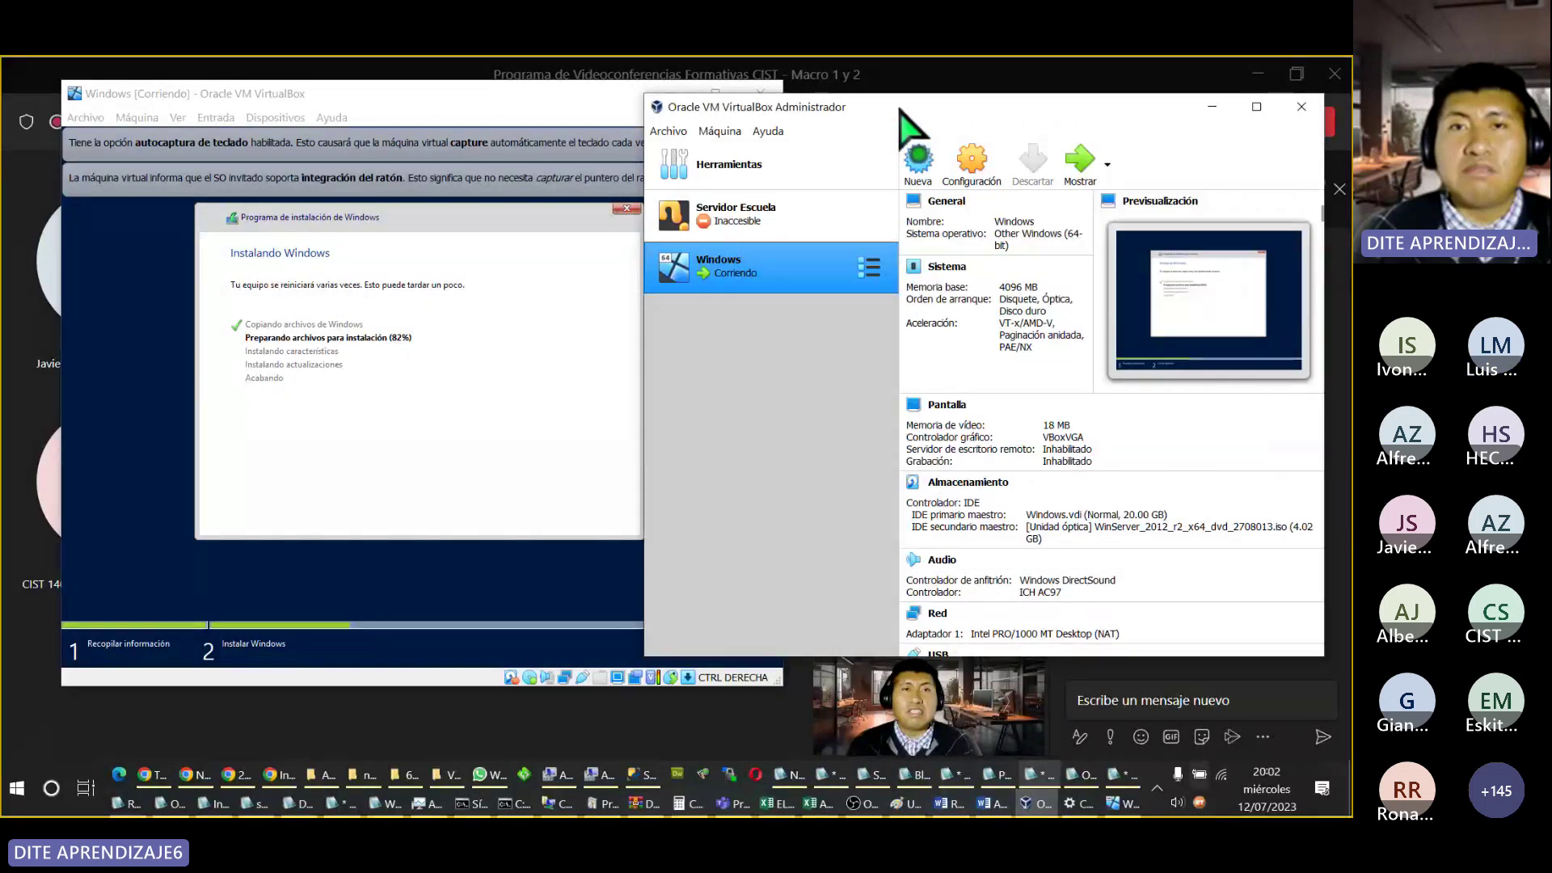
{"action": "left_click_drag", "start_coordinate": [901, 111], "coordinate": [802, 248]}
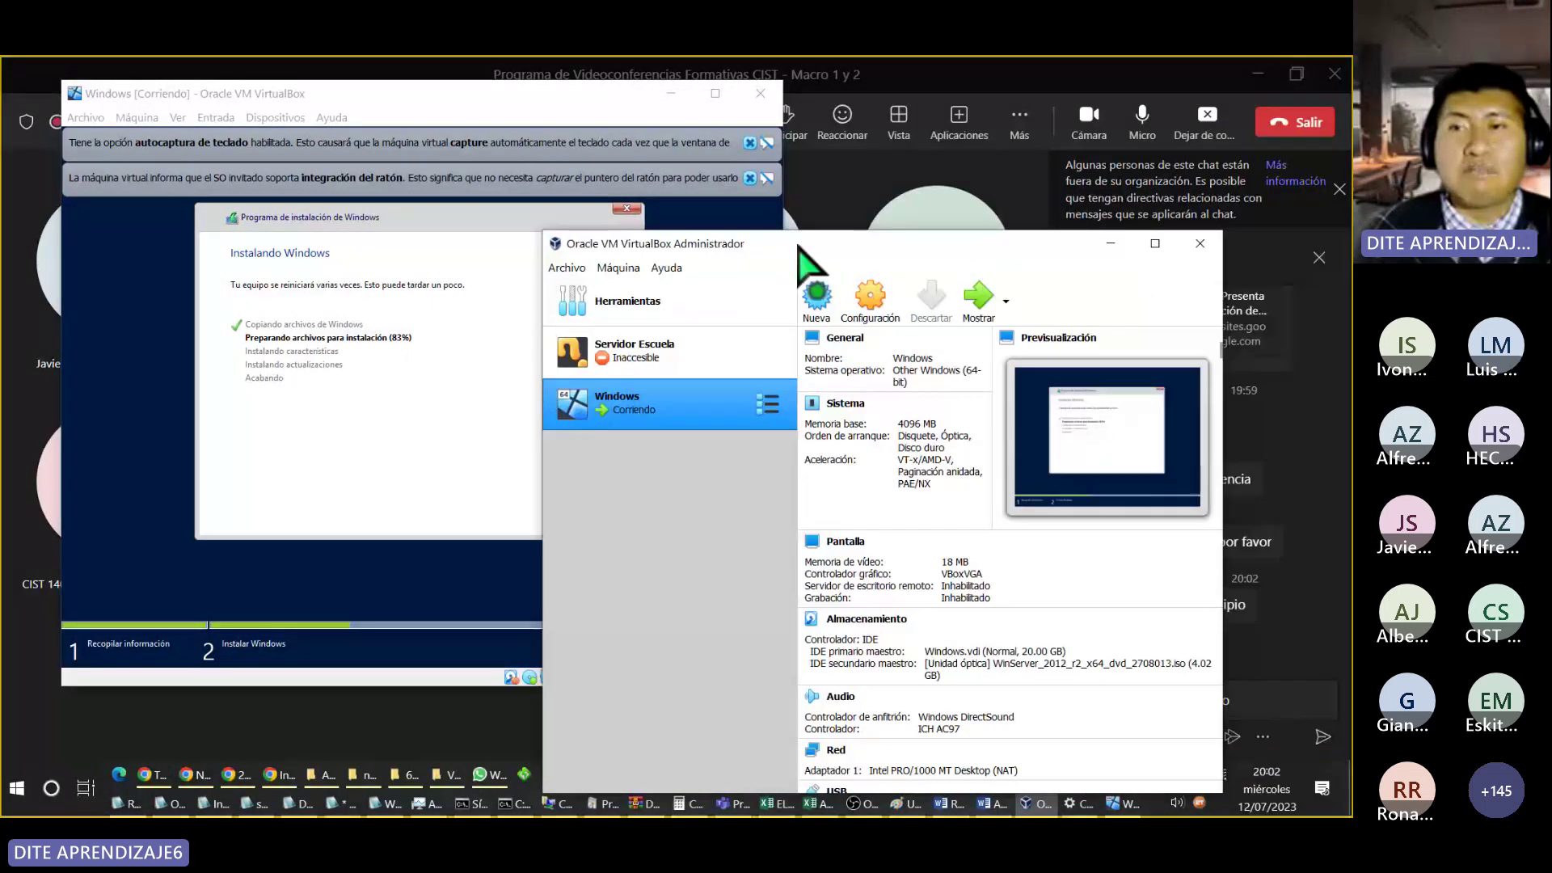
Step: Minimize the VirtualBox manager and show the meeting's participant list with Ctrl+Shift+3
{"action": "left_click", "coordinate": [1112, 244]}
{"action": "left_click", "coordinate": [969, 73]}
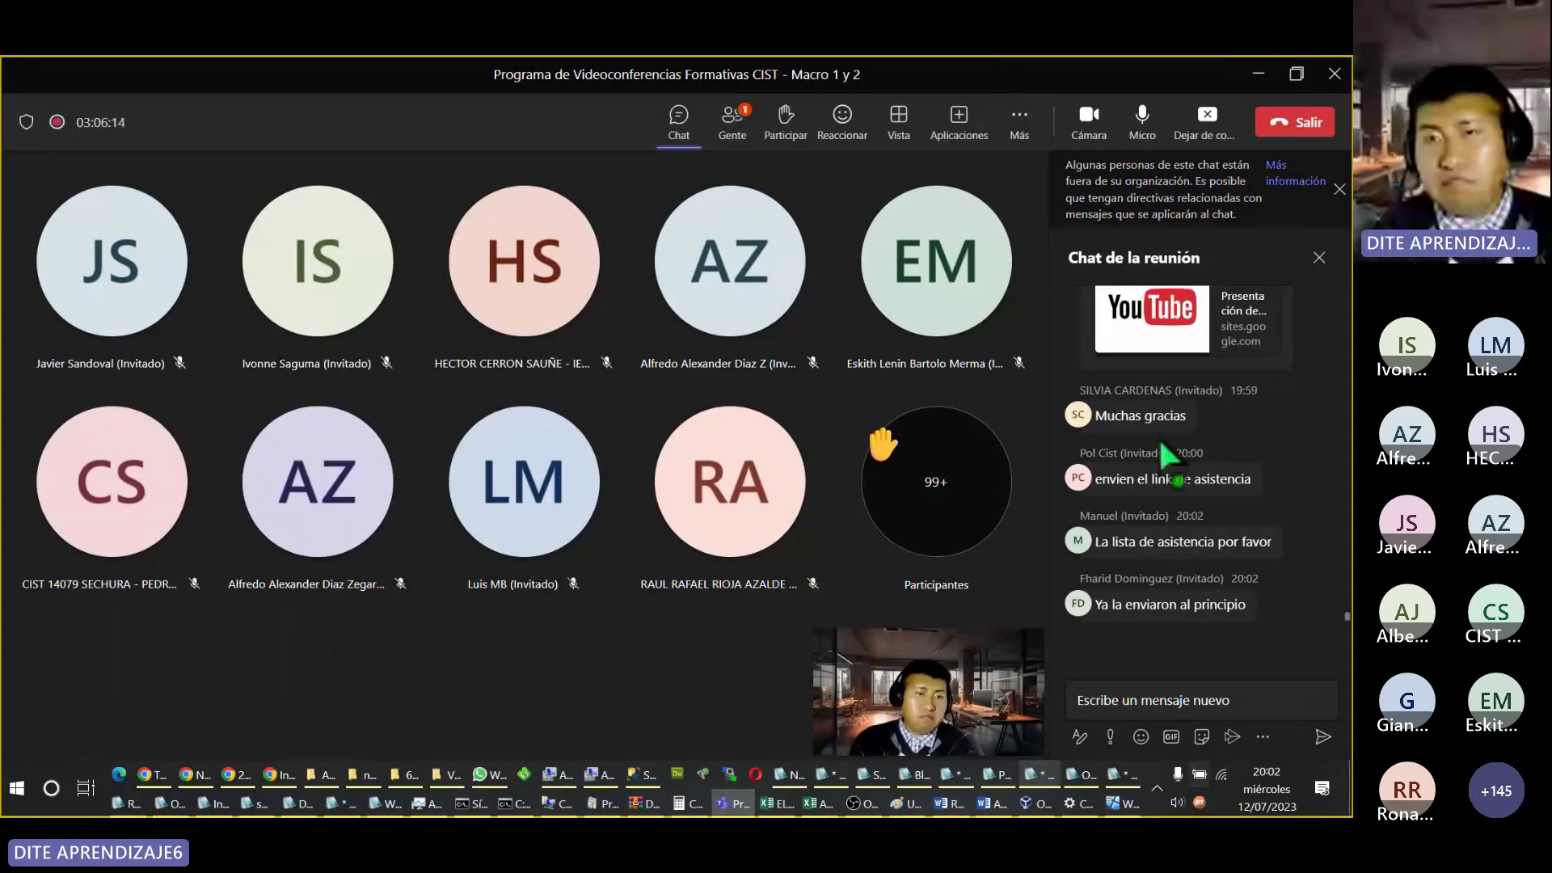
{"action": "key", "text": "ctrl+shift+3"}
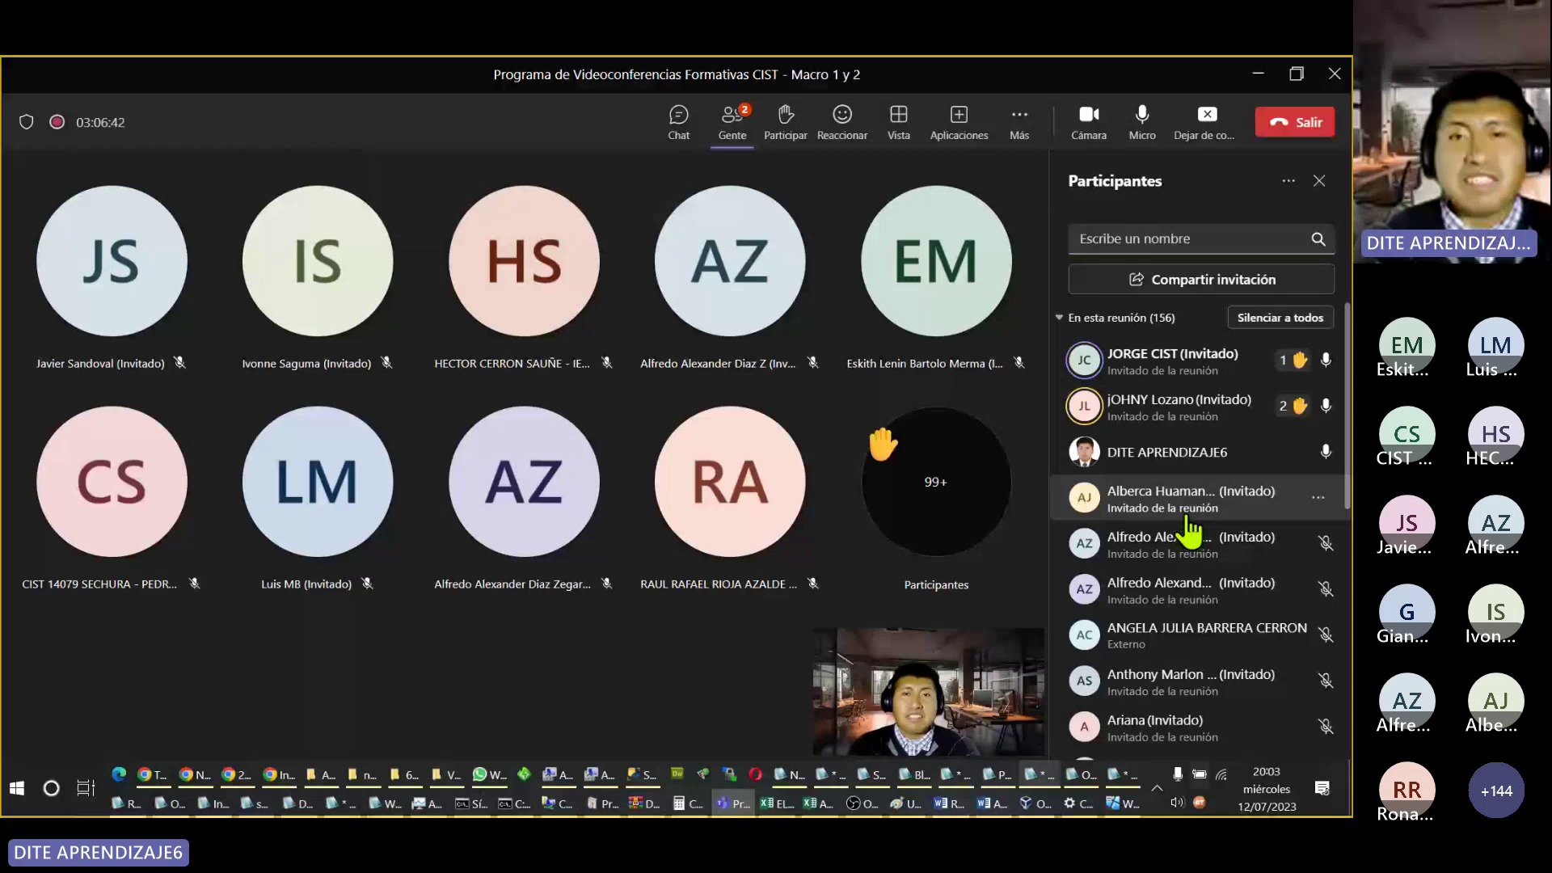
{"action": "left_click", "coordinate": [678, 122]}
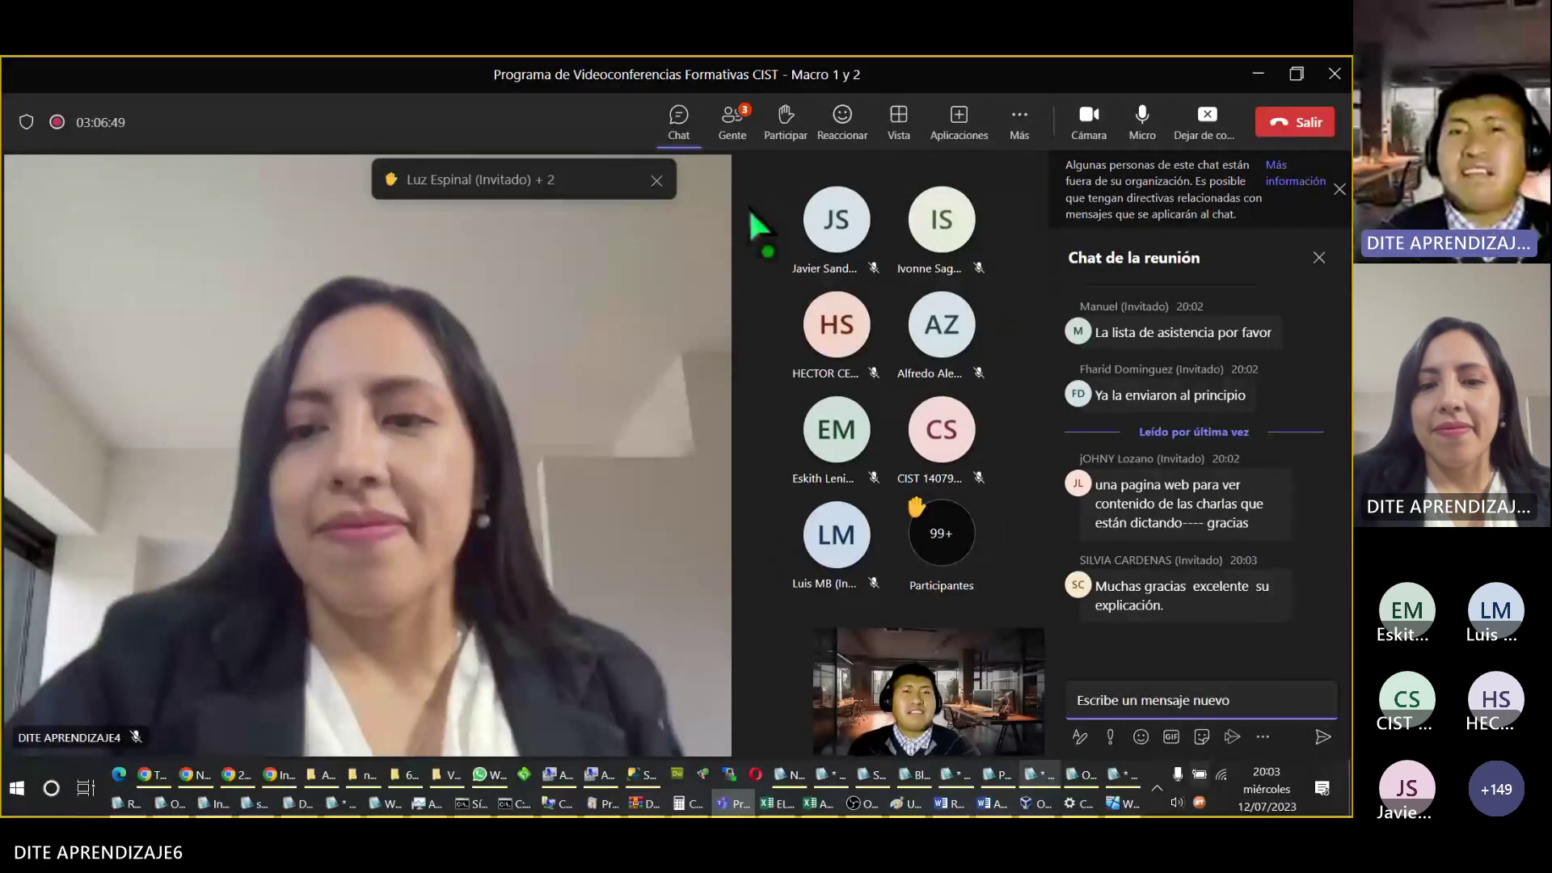
{"action": "left_click", "coordinate": [733, 121]}
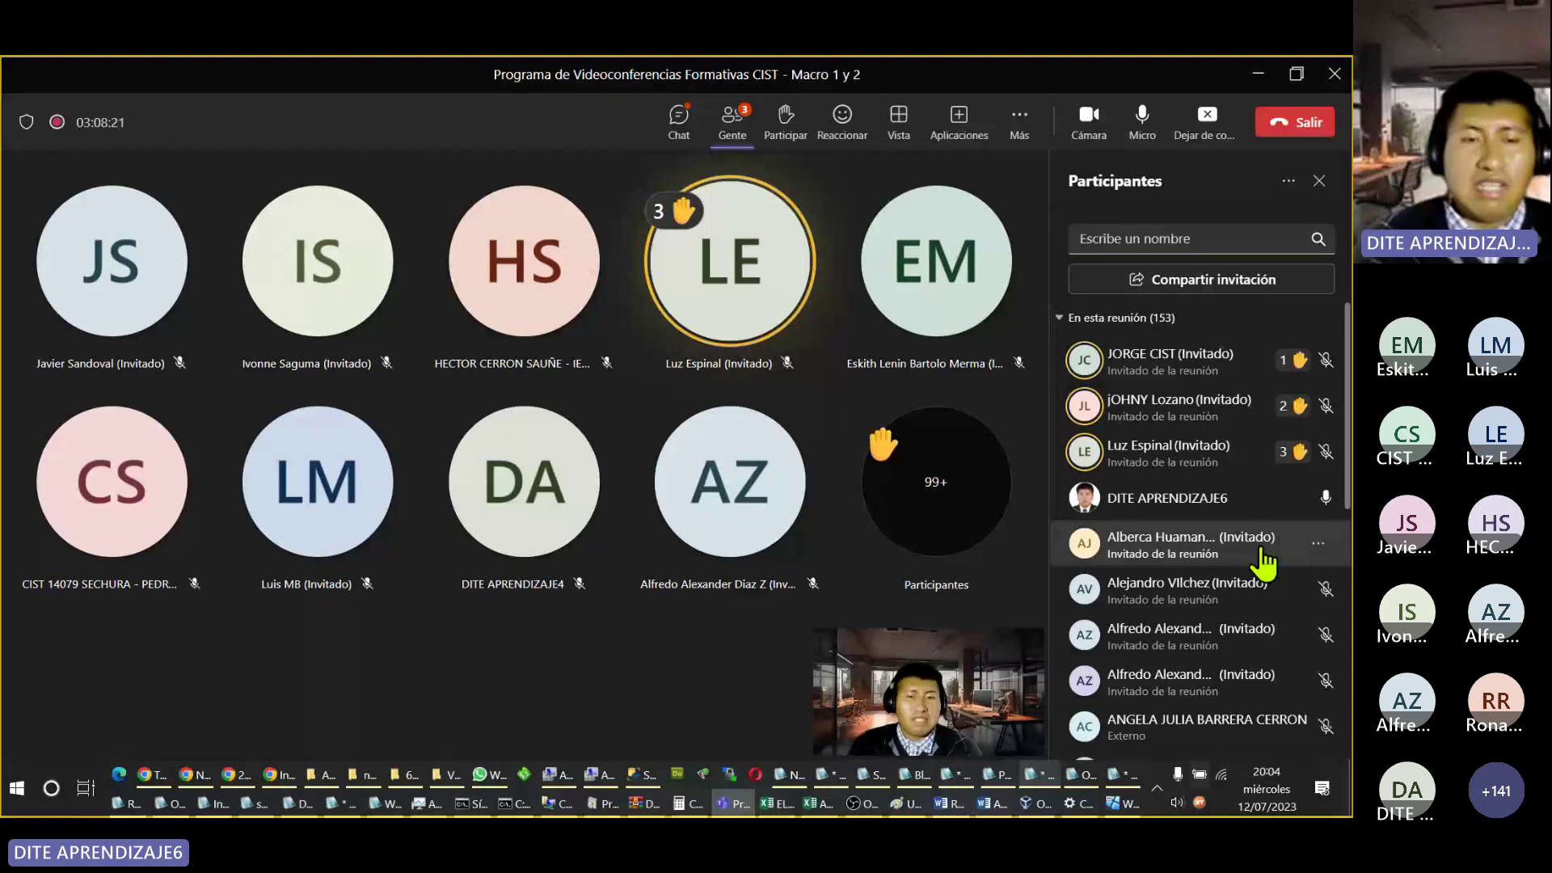
Step: Search Google for 'Windows server 2012 requerimientos' in a new Chrome tab
{"action": "left_click", "coordinate": [275, 776]}
{"action": "left_click", "coordinate": [231, 775]}
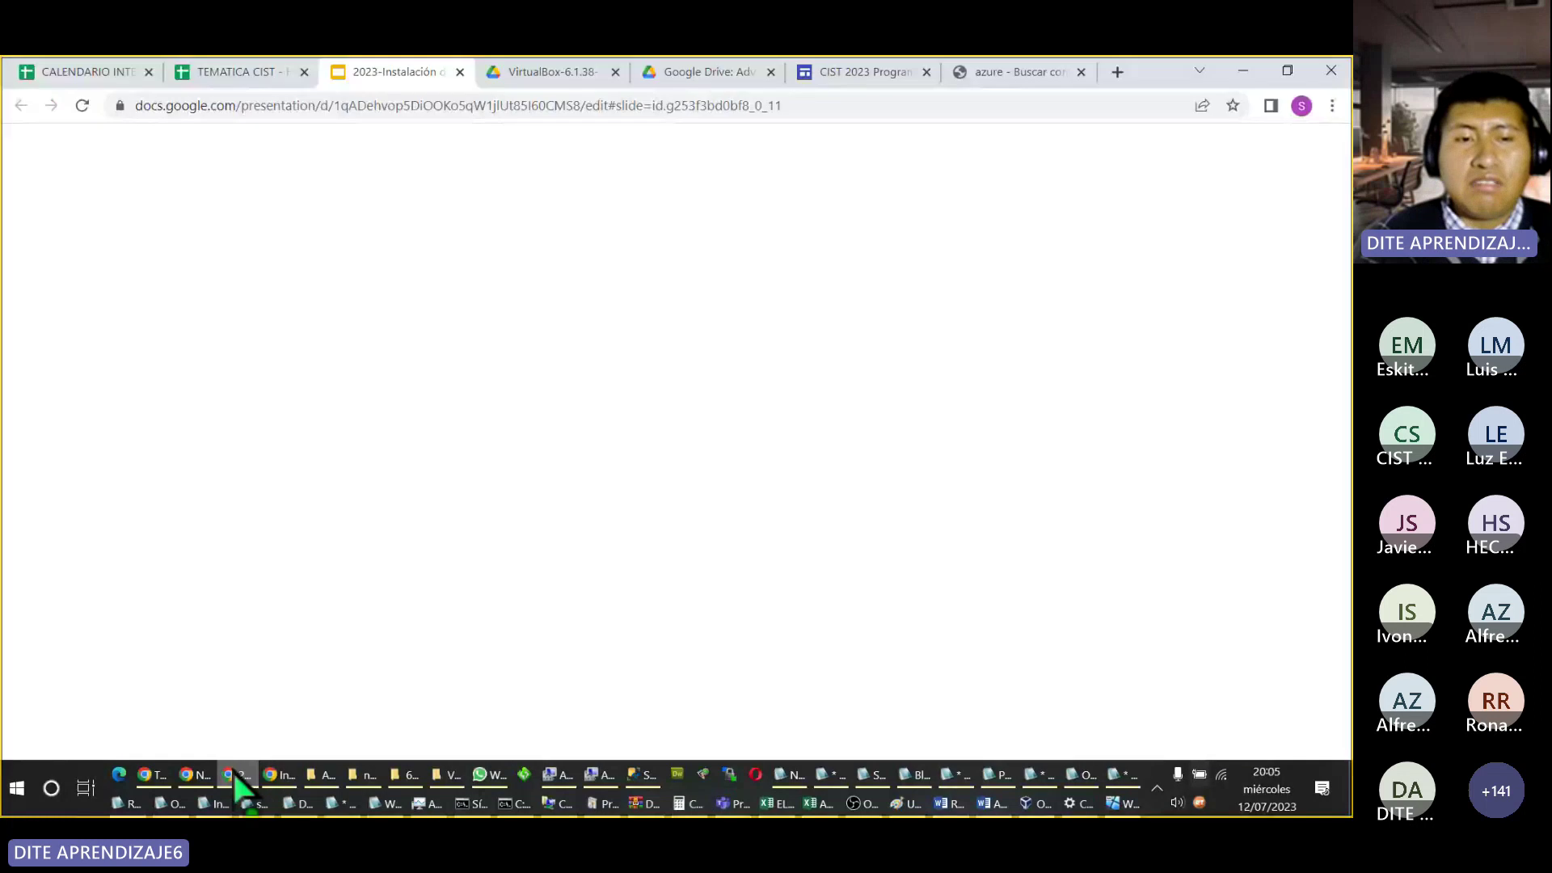
{"action": "key", "text": "ctrl+t"}
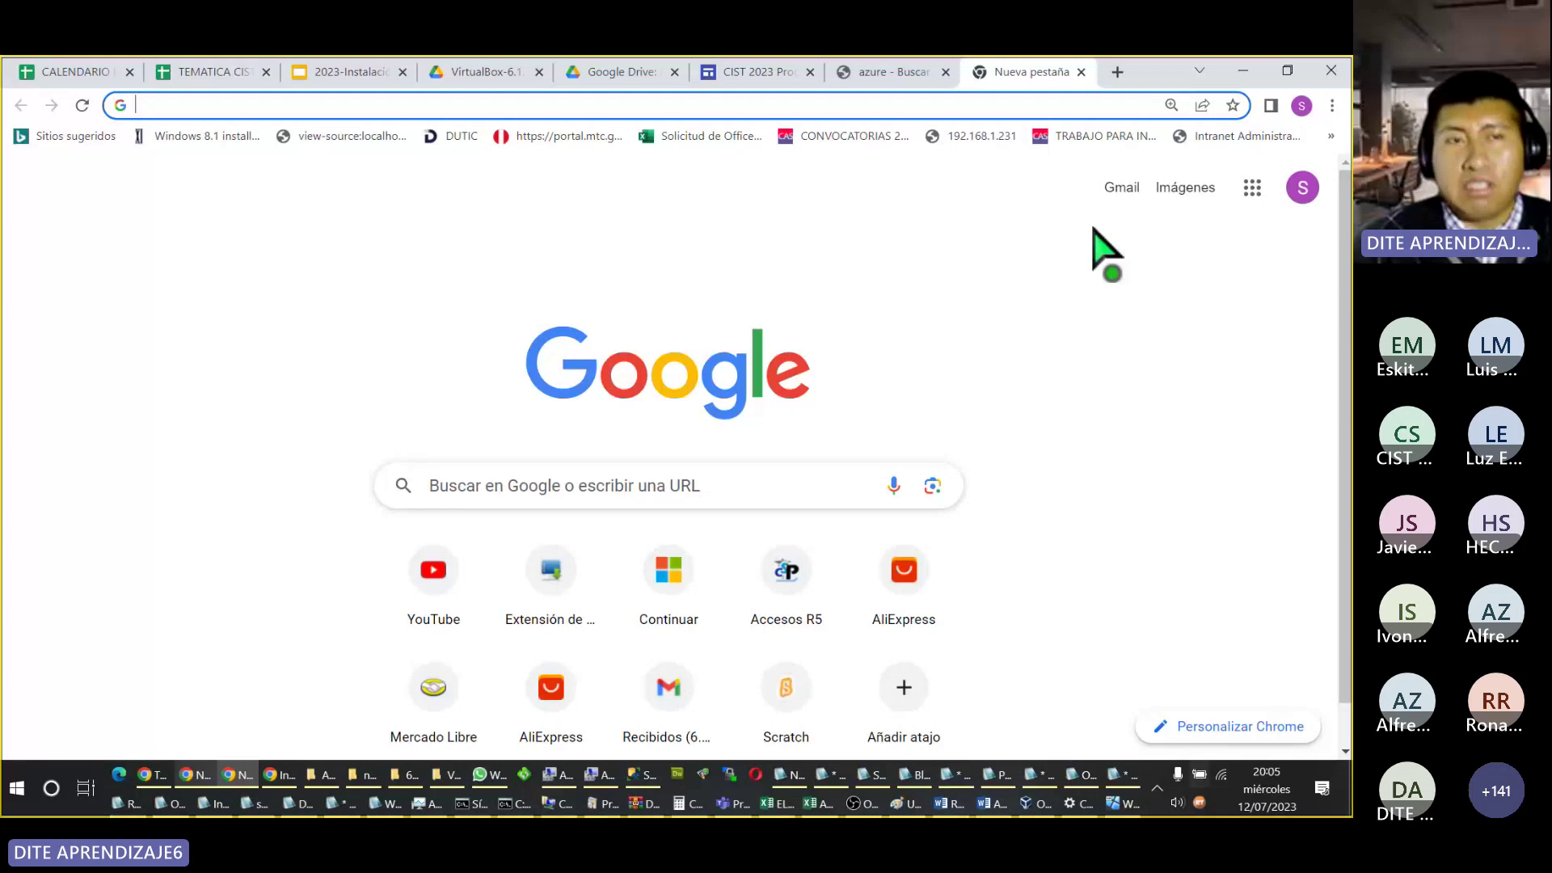
{"action": "type", "text": "Cent"}
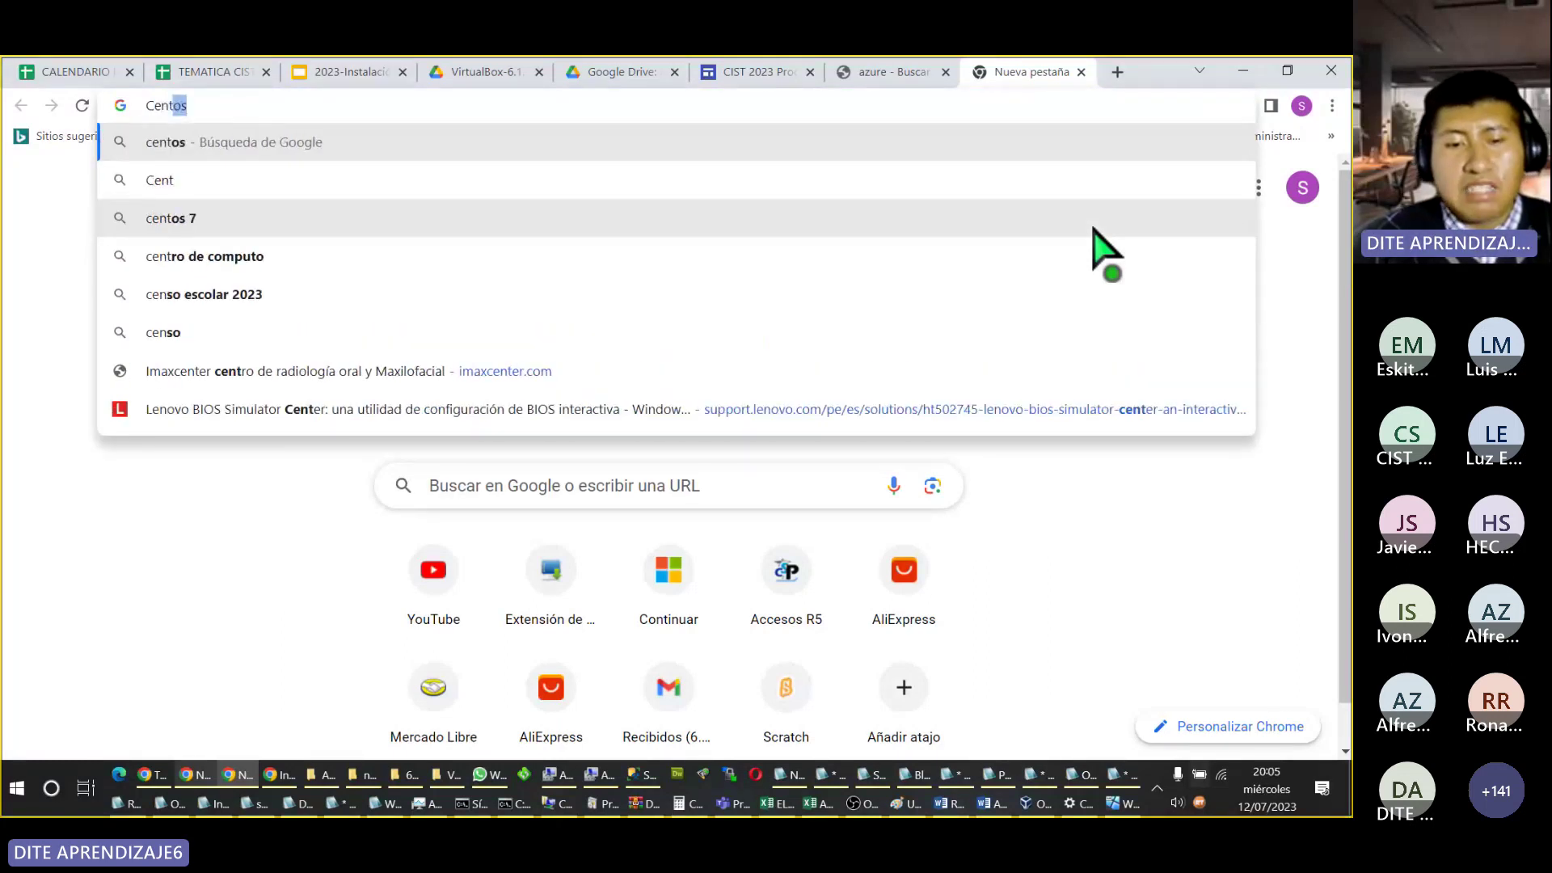
{"action": "key", "text": "BackSpace"}
{"action": "key", "text": "BackSpace"}
{"action": "key", "text": "BackSpace"}
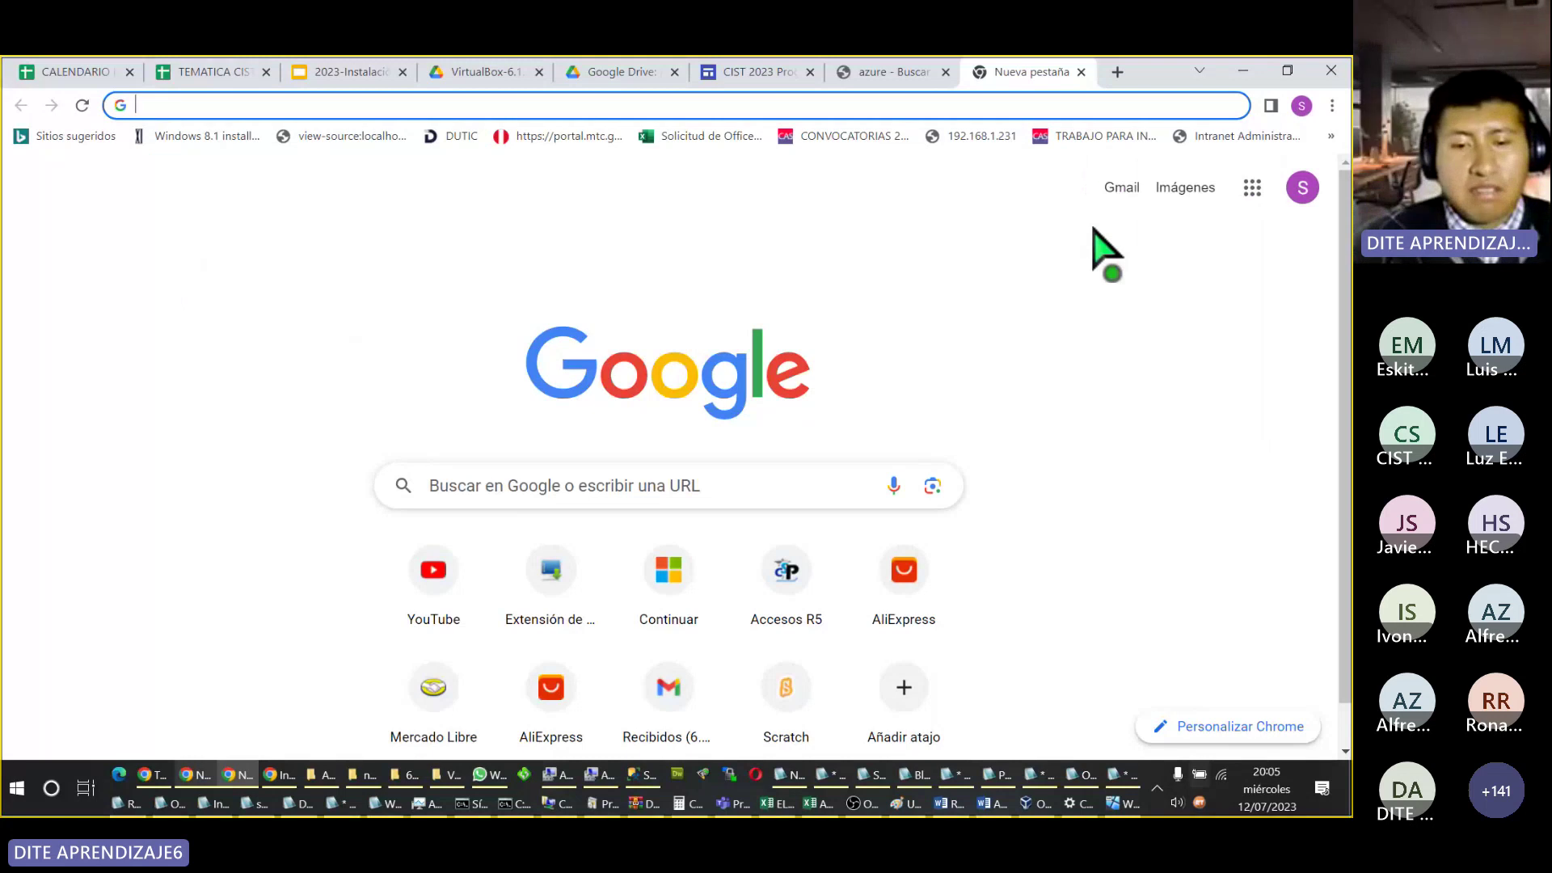
{"action": "type", "text": "Windows "}
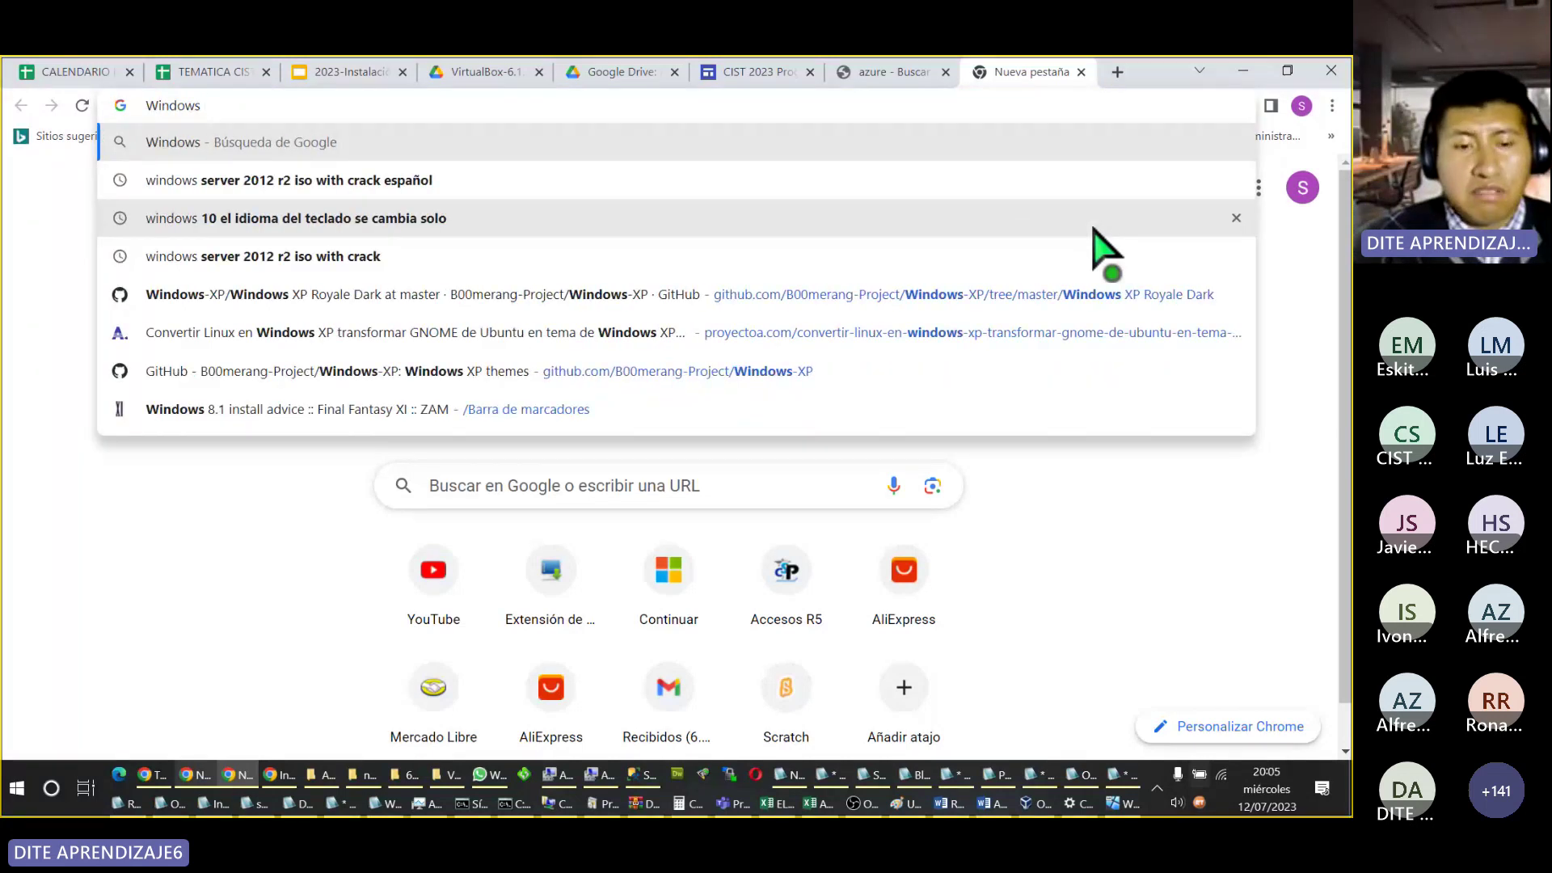
{"action": "type", "text": "server 2"}
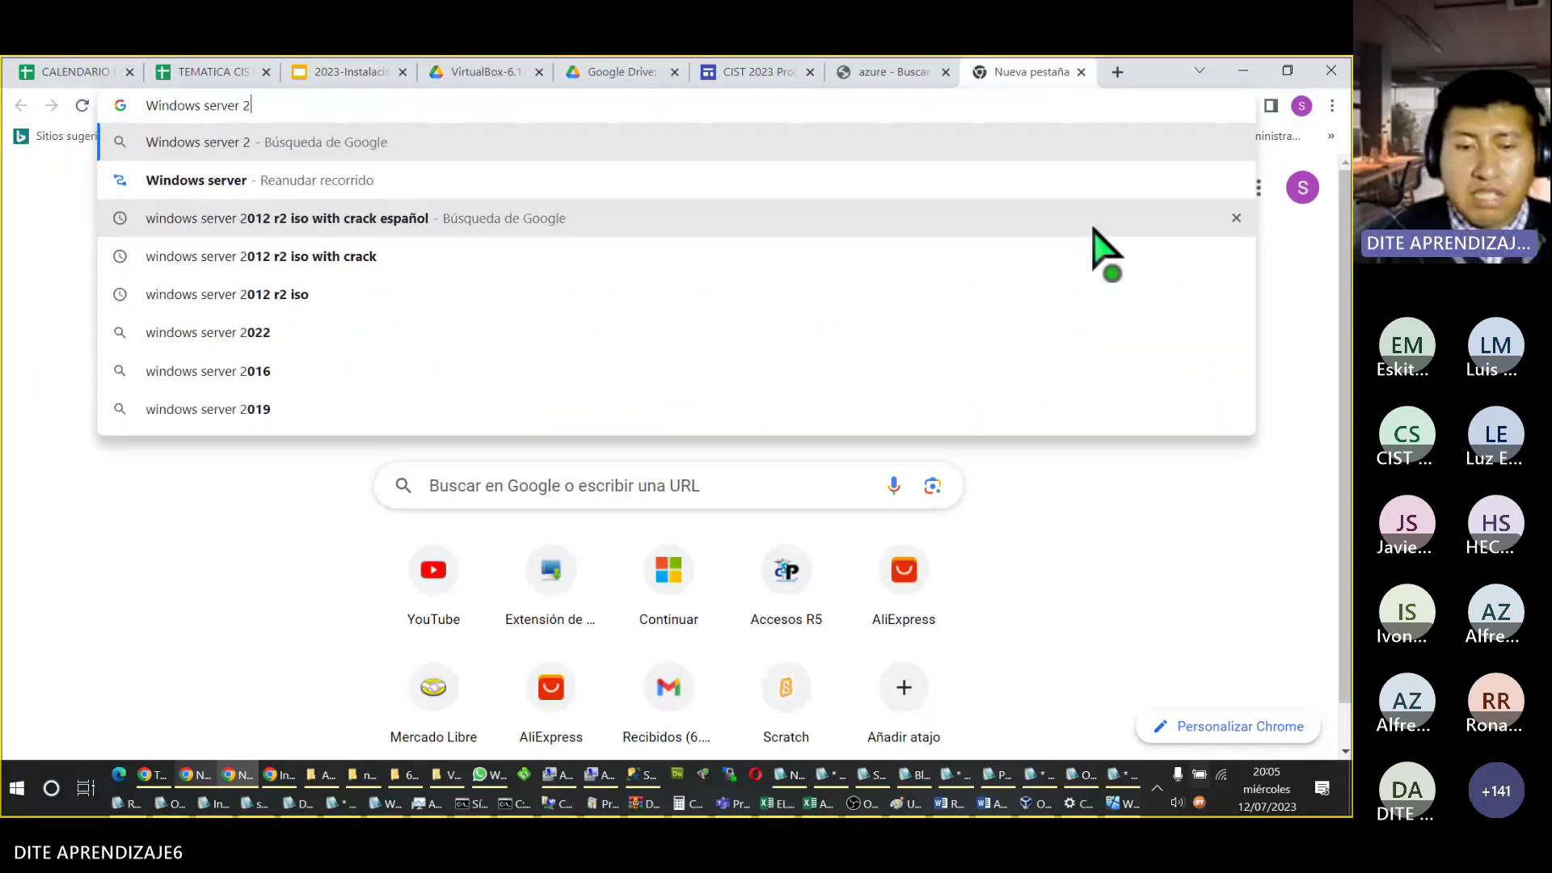
{"action": "type", "text": "012 requerim"}
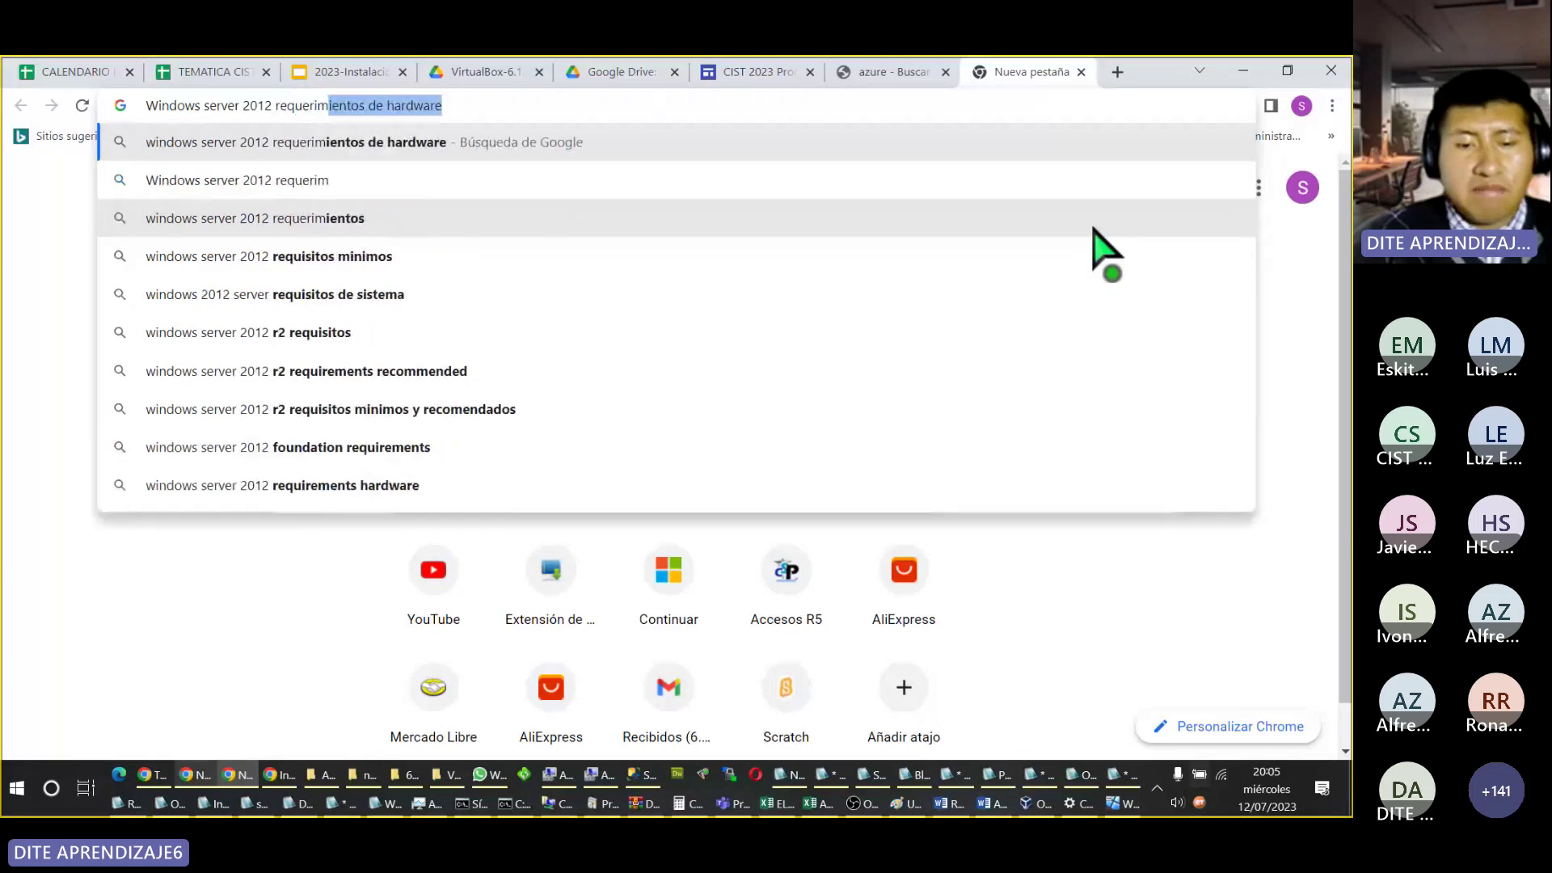
{"action": "type", "text": "ientos"}
{"action": "key", "text": "Return"}
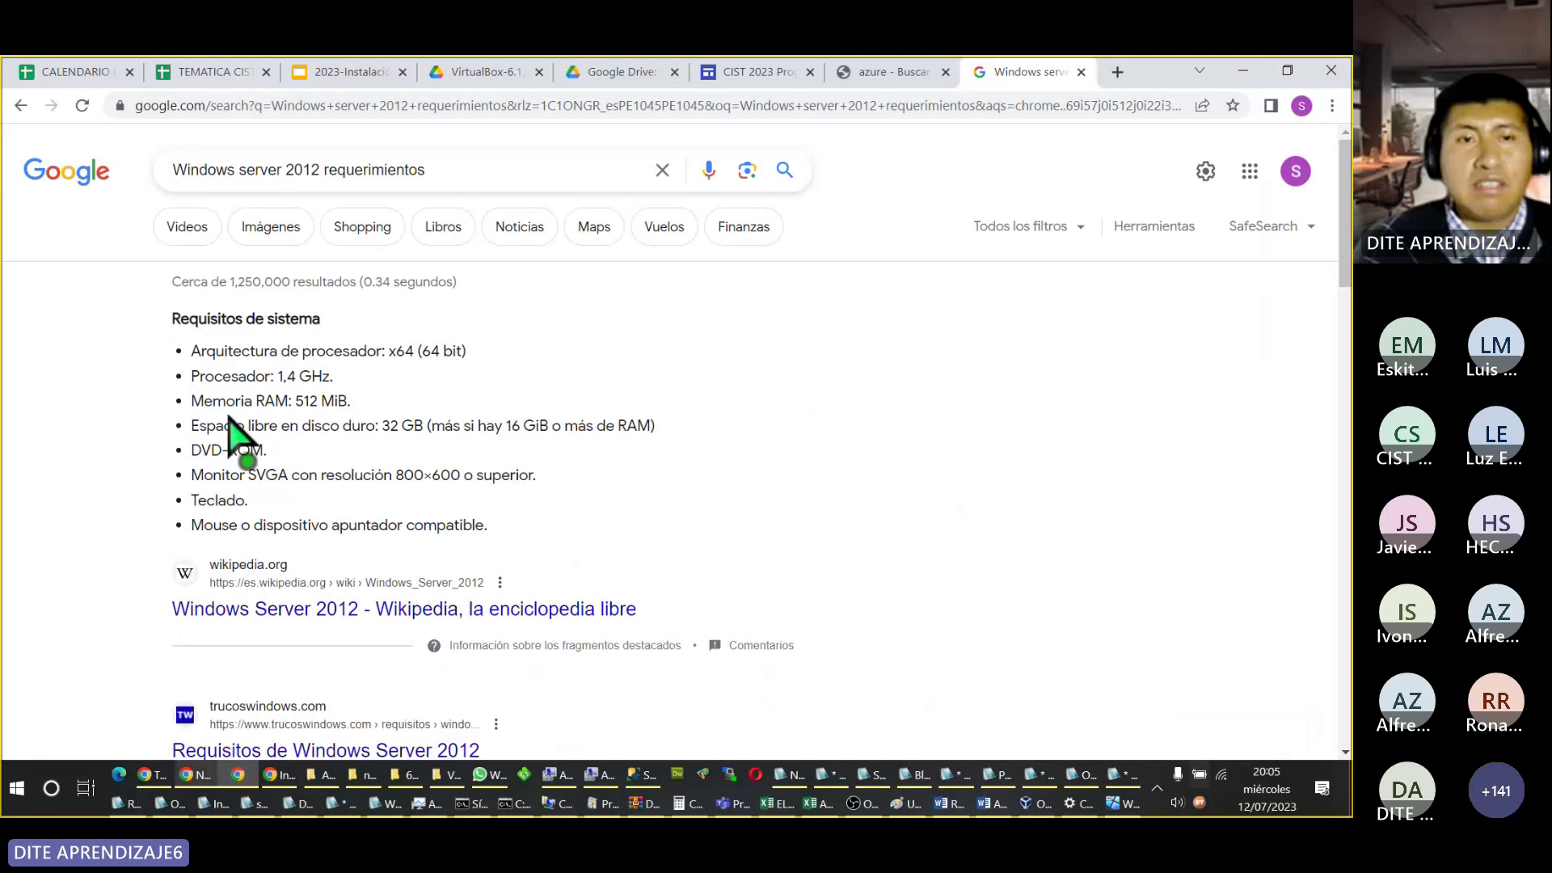
Step: Highlight the processor, 512 MiB RAM and 32 GB free disk space requirement lines
{"action": "left_click_drag", "start_coordinate": [226, 350], "coordinate": [360, 388]}
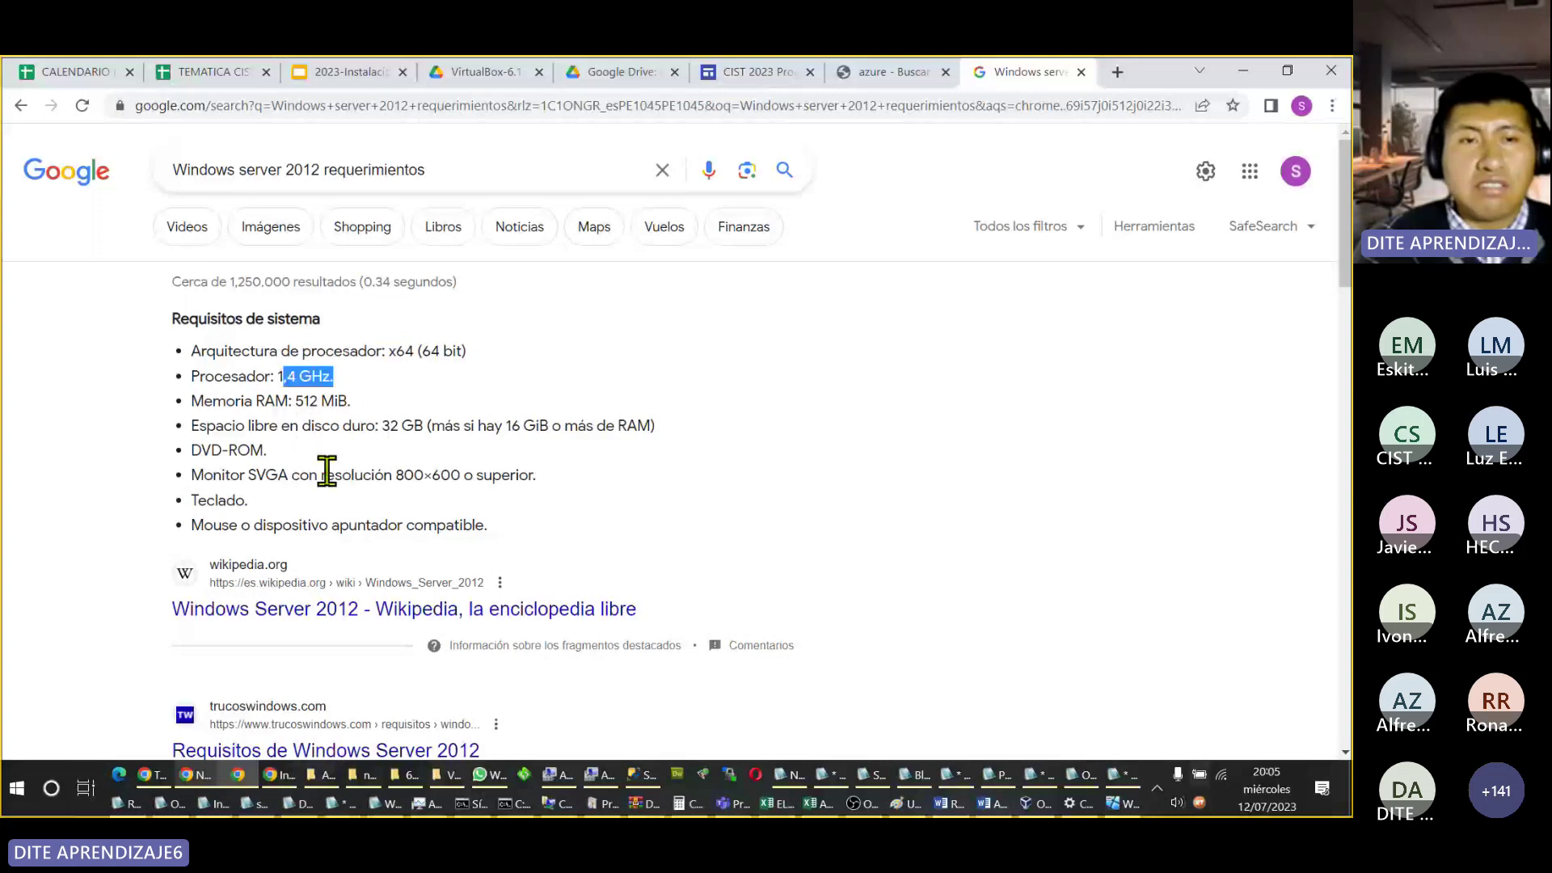
{"action": "left_click", "coordinate": [296, 401]}
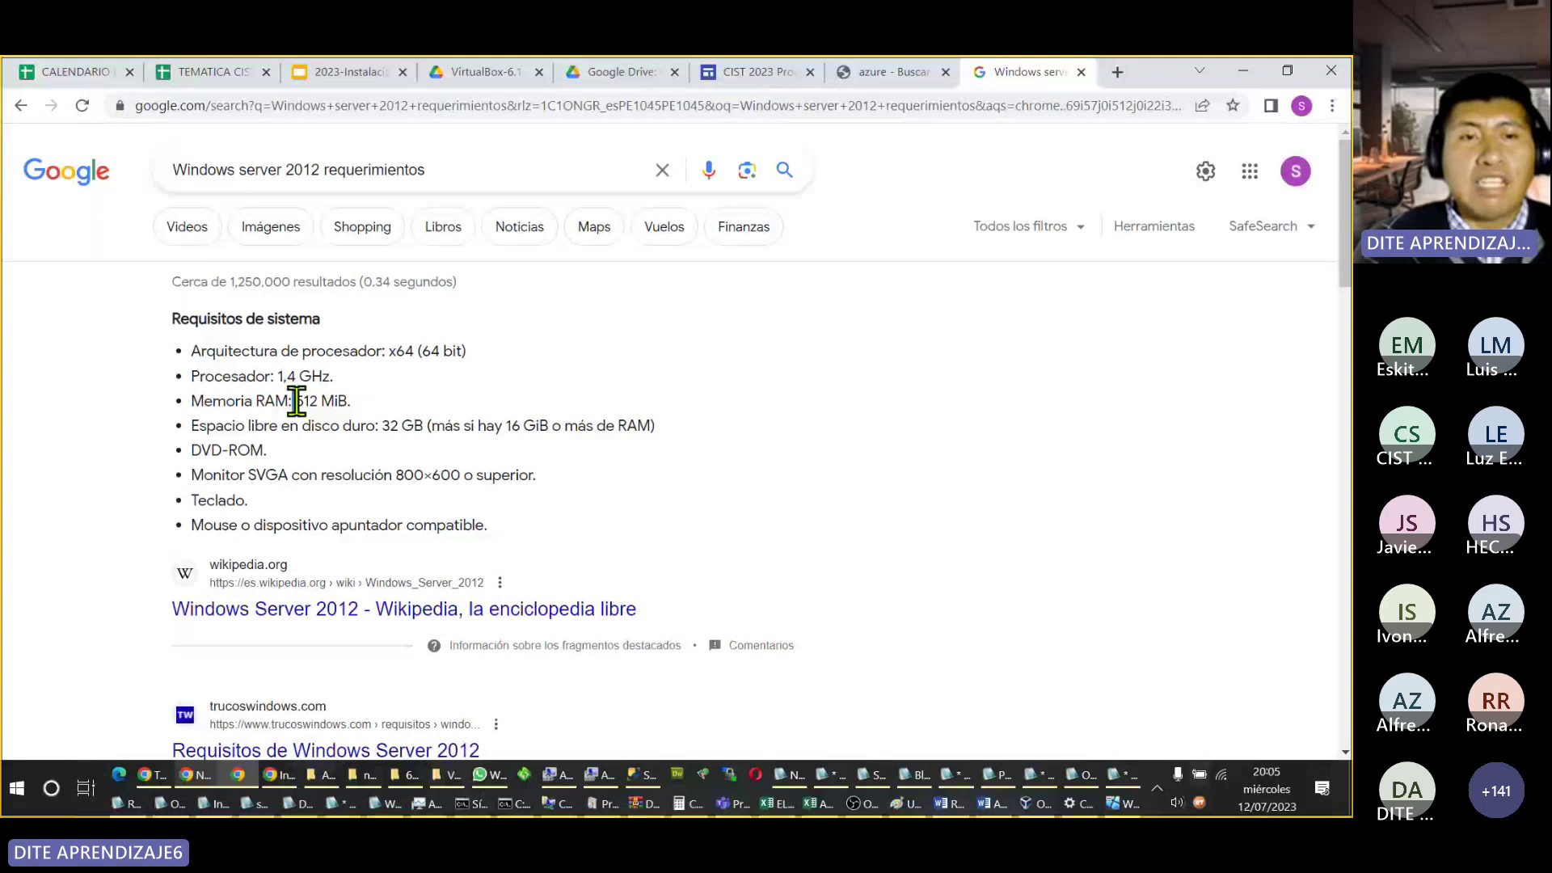
{"action": "left_click_drag", "start_coordinate": [294, 401], "coordinate": [350, 402]}
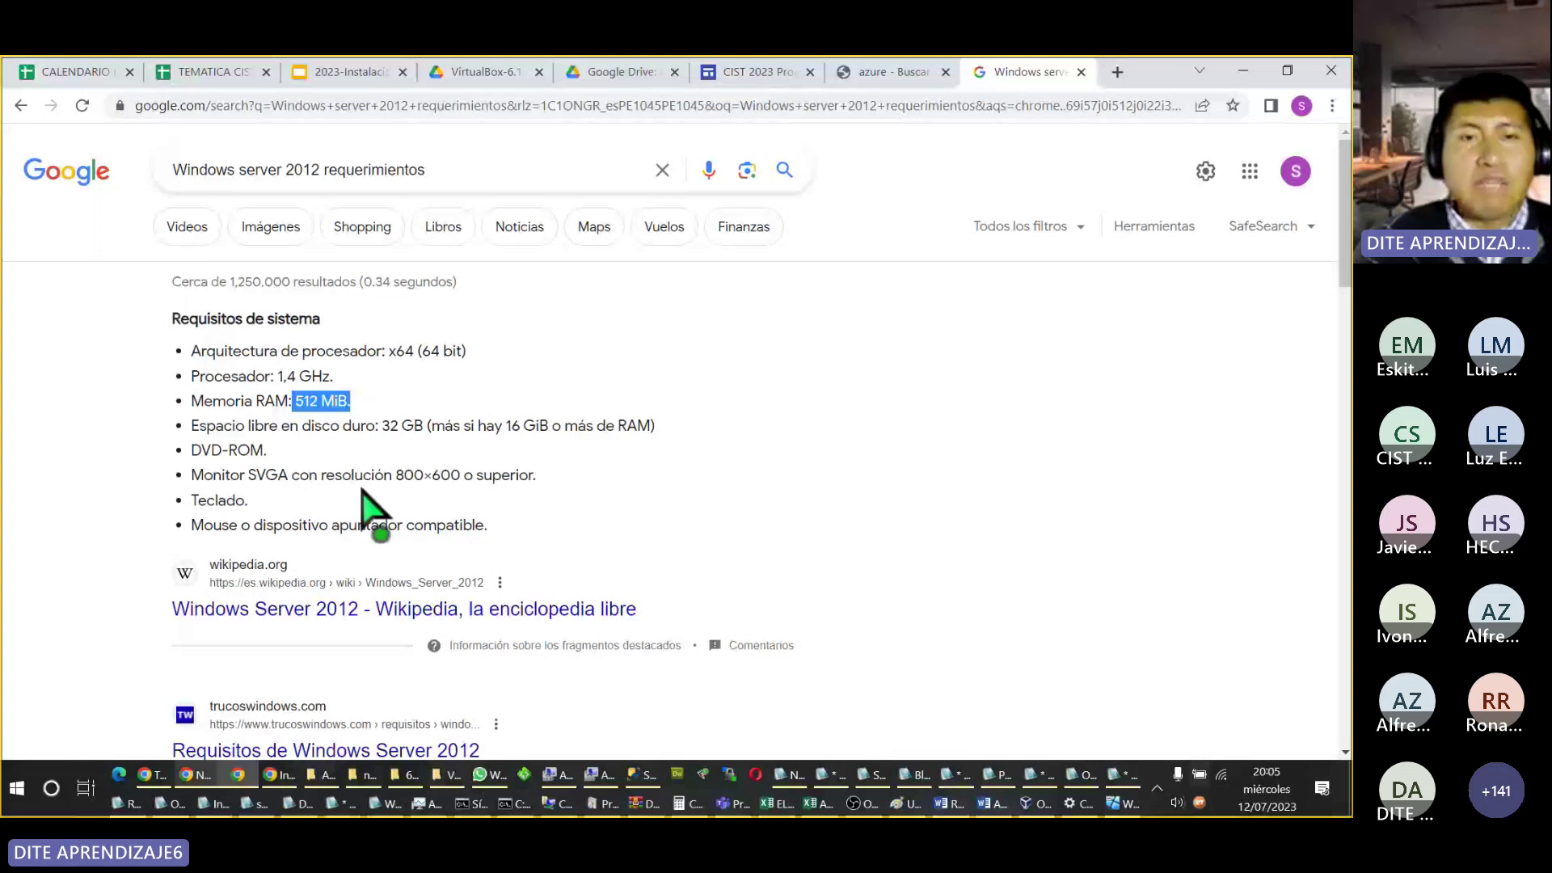
{"action": "left_click_drag", "start_coordinate": [375, 426], "coordinate": [434, 427]}
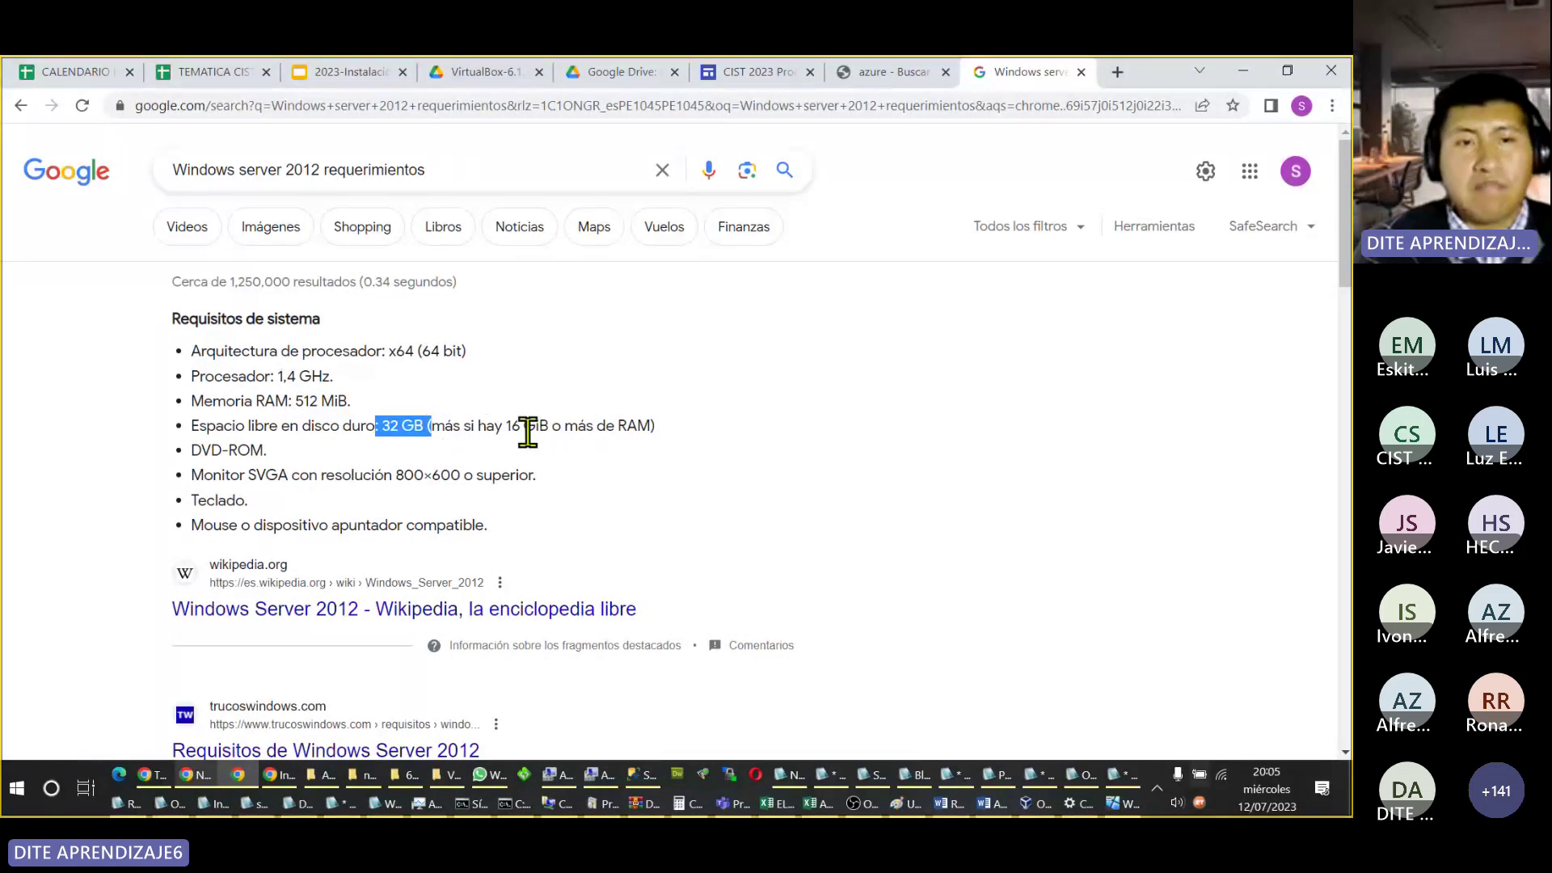
{"action": "left_click_drag", "start_coordinate": [653, 426], "coordinate": [143, 352]}
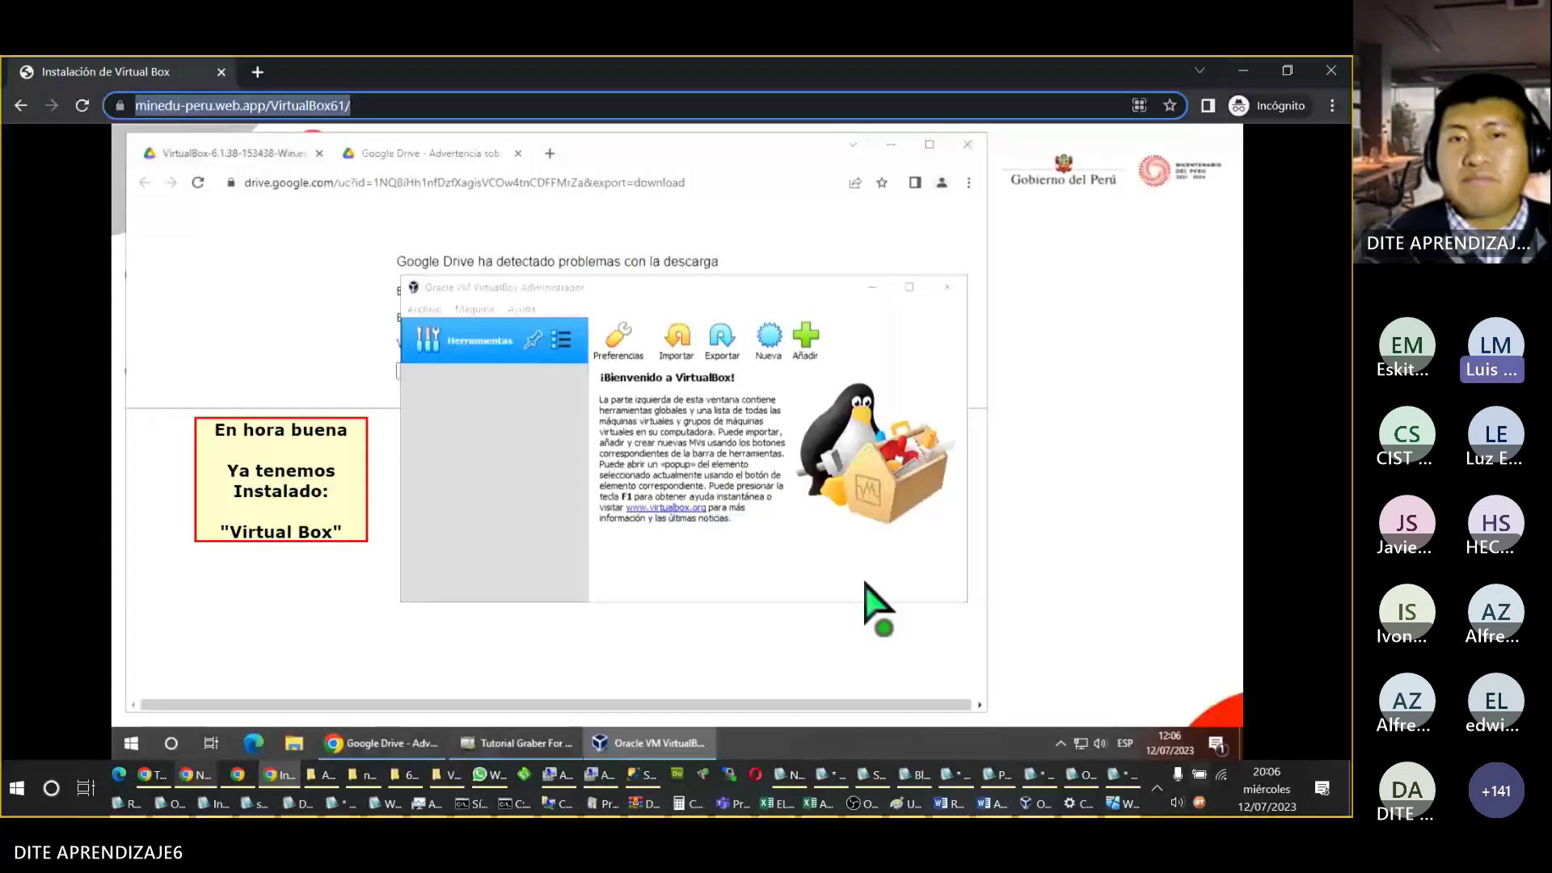
Step: Minimize the incognito Chrome tutorial window to reveal the Teams meeting with 153 attendees
{"action": "left_click", "coordinate": [1257, 69]}
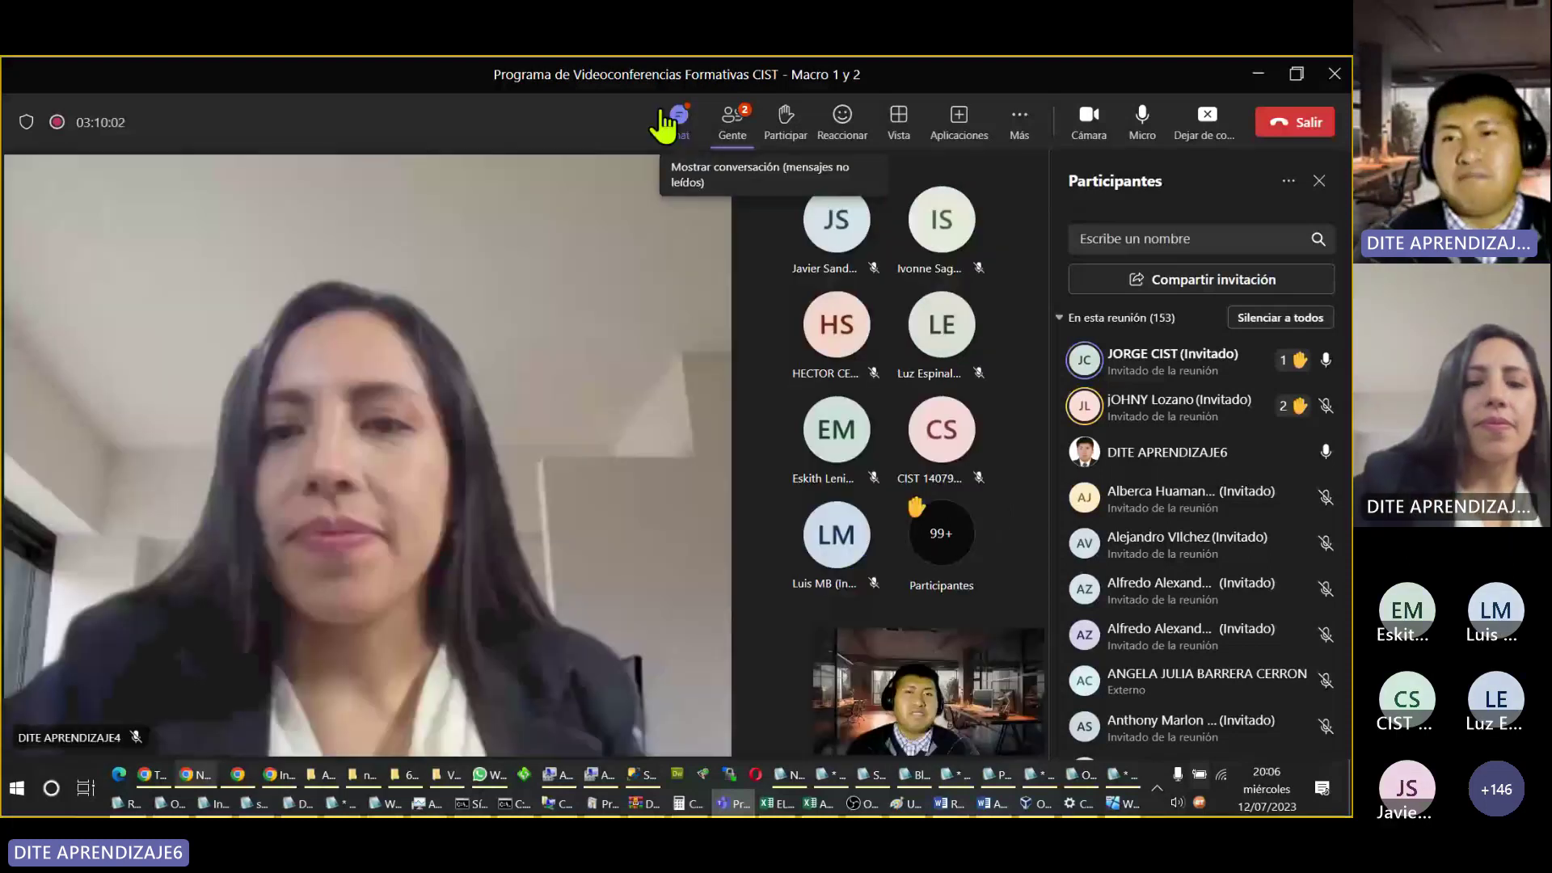
{"action": "left_click", "coordinate": [671, 123]}
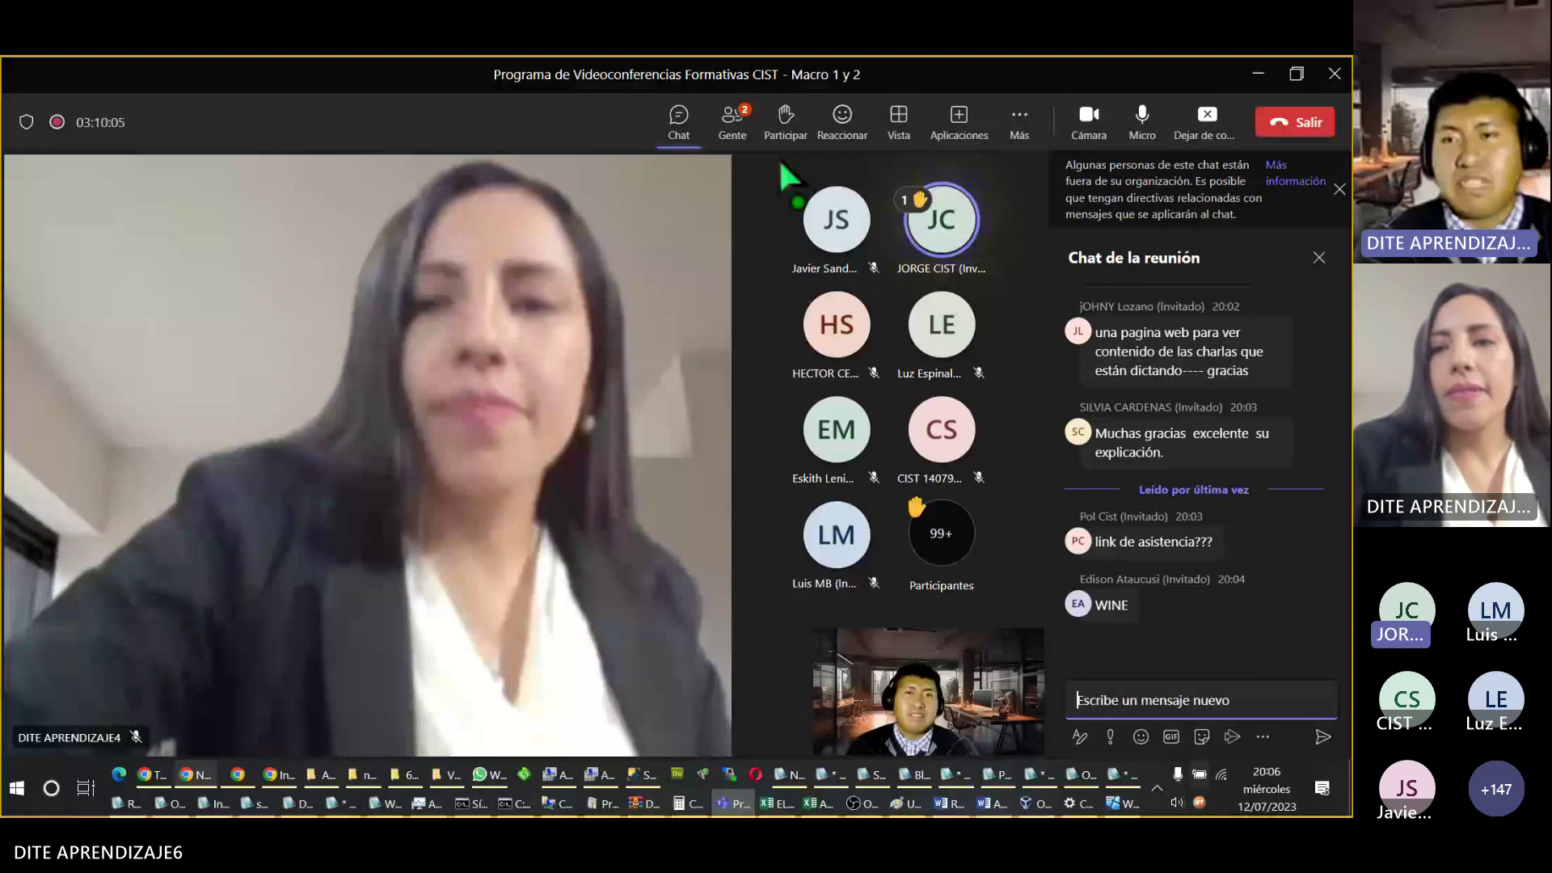
{"action": "left_click", "coordinate": [733, 123]}
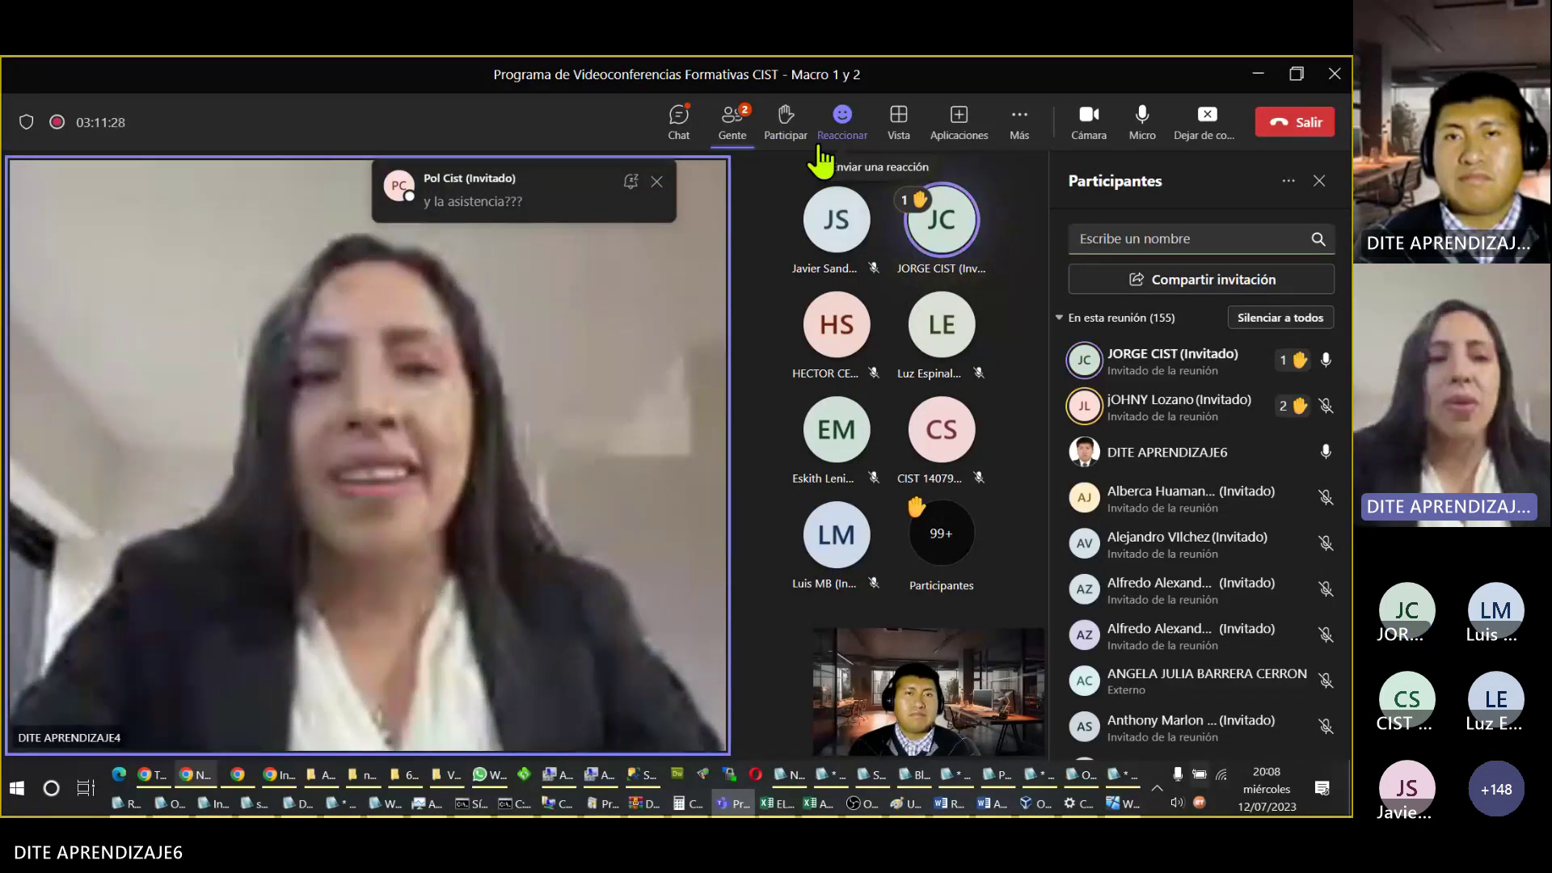
{"action": "left_click", "coordinate": [703, 133]}
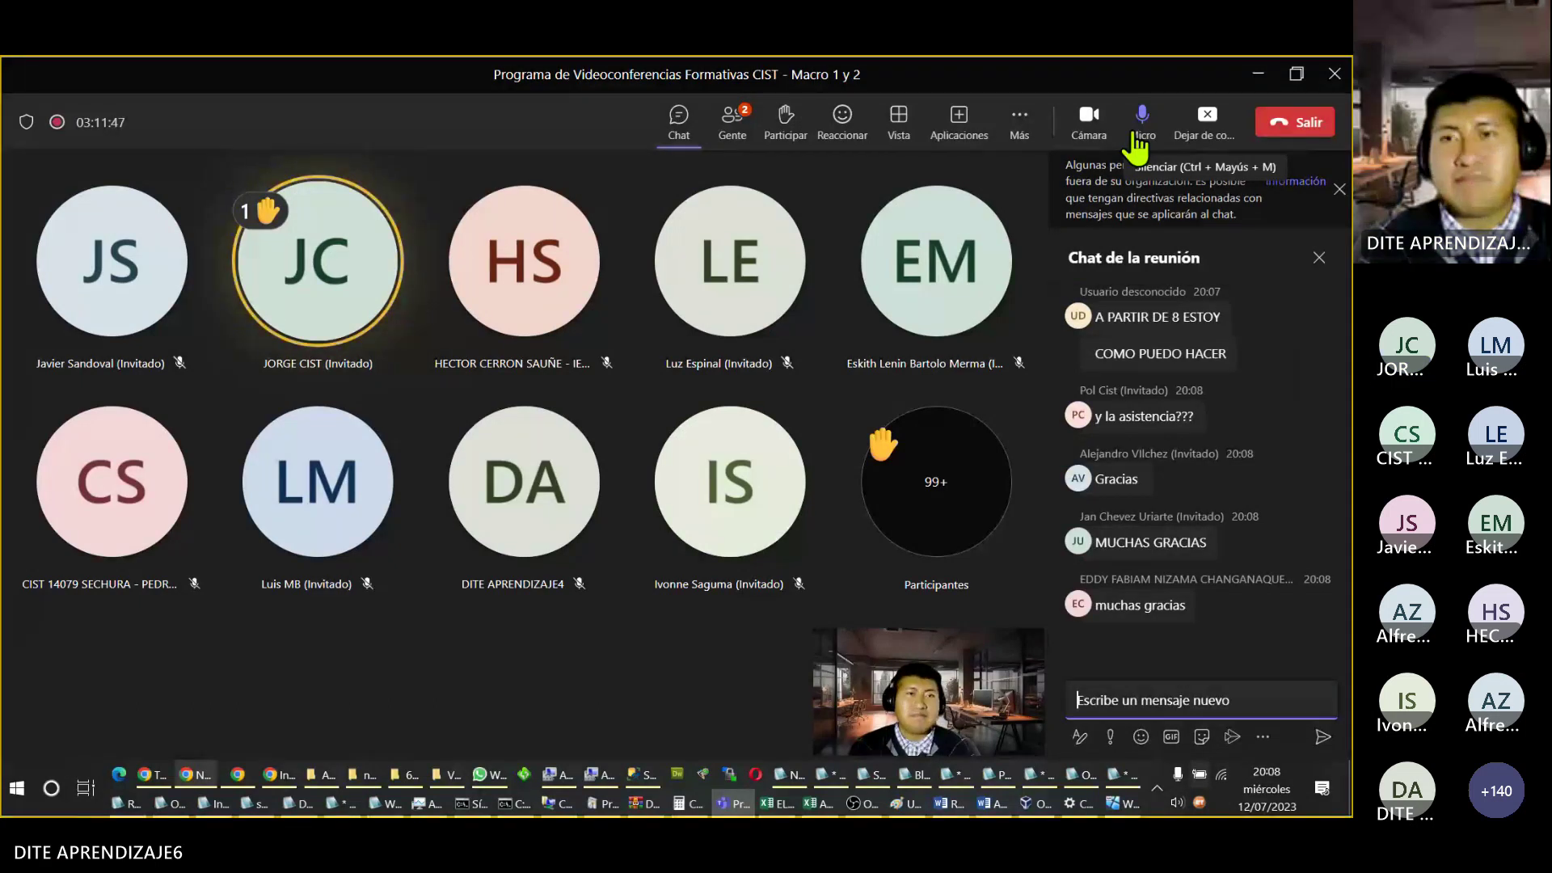
{"action": "left_click", "coordinate": [1140, 121]}
{"action": "left_click", "coordinate": [1089, 121]}
{"action": "mouse_move", "coordinate": [1128, 346]}
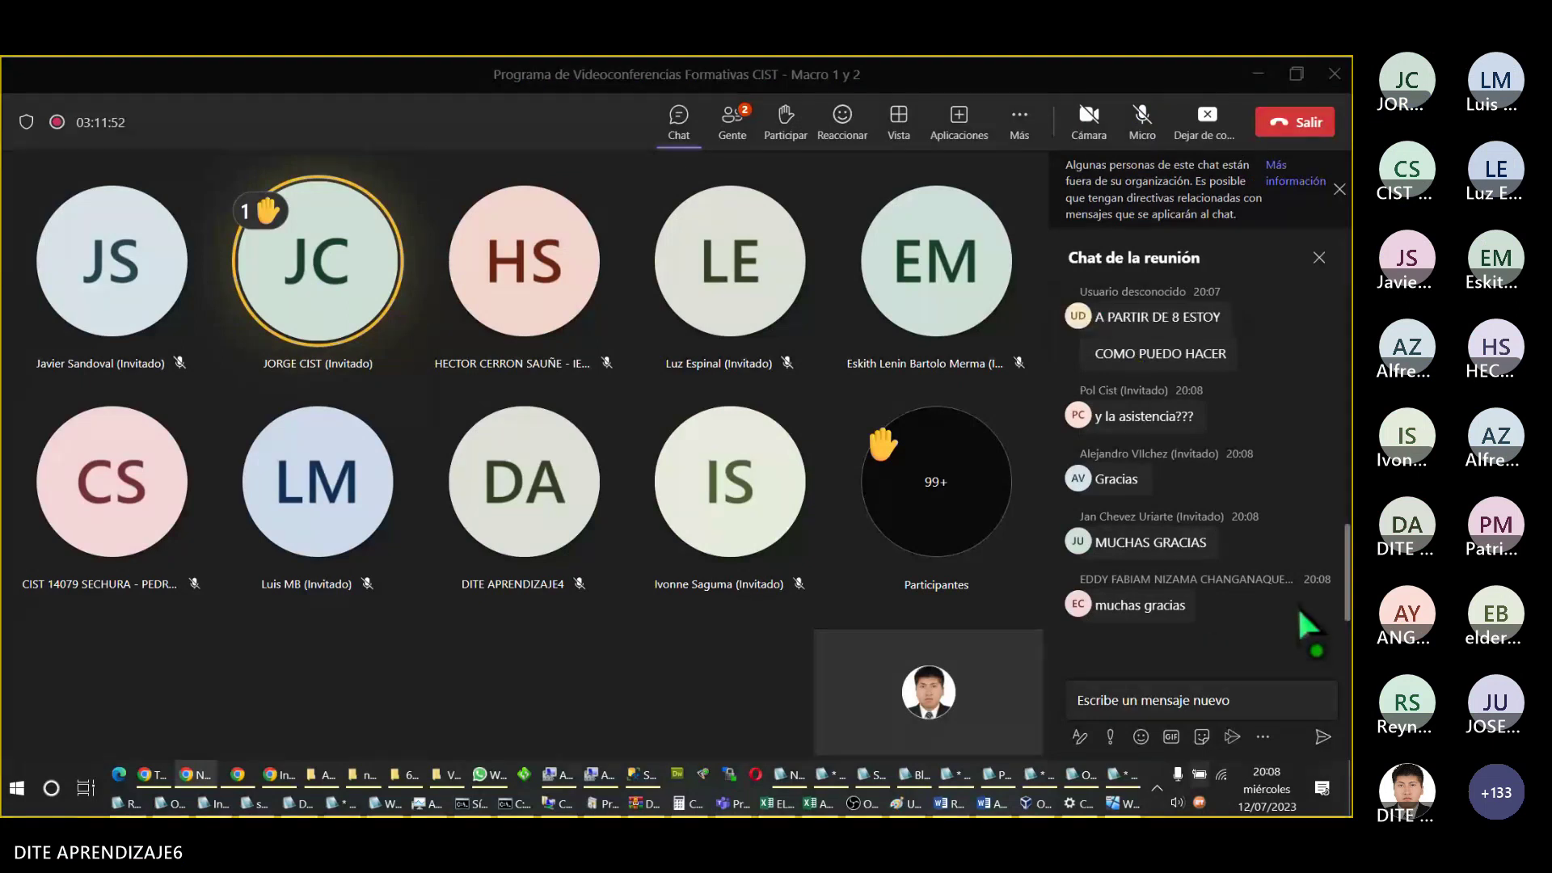
{"action": "scroll", "coordinate": [1307, 624], "scroll_direction": "up", "scroll_amount": 1}
{"action": "scroll", "coordinate": [1307, 624], "scroll_direction": "up", "scroll_amount": 1}
{"action": "scroll", "coordinate": [1308, 624], "scroll_direction": "down", "scroll_amount": 3}
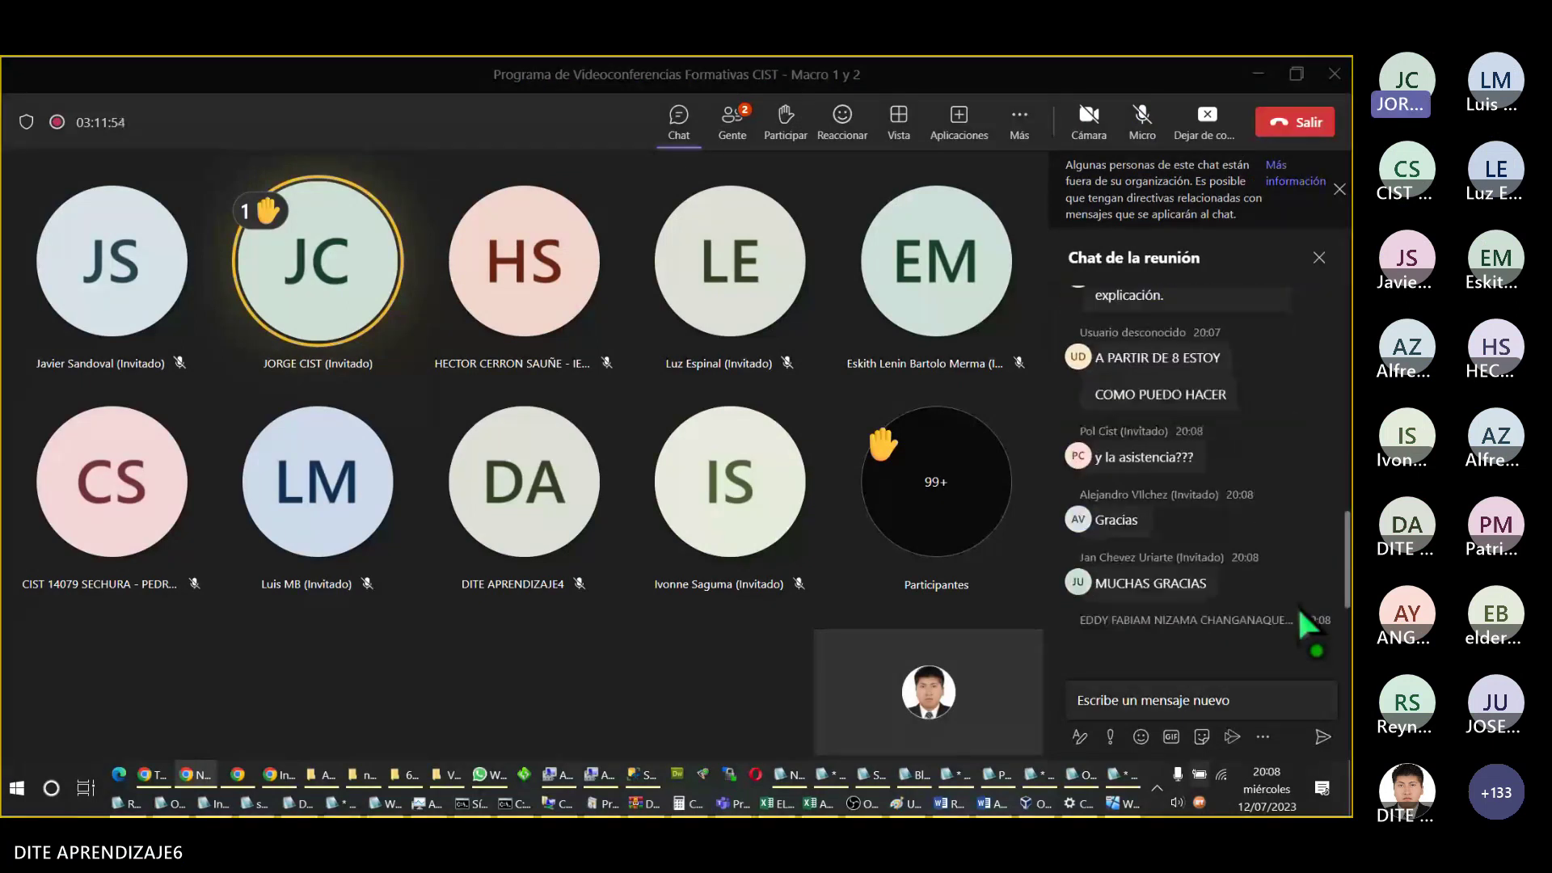